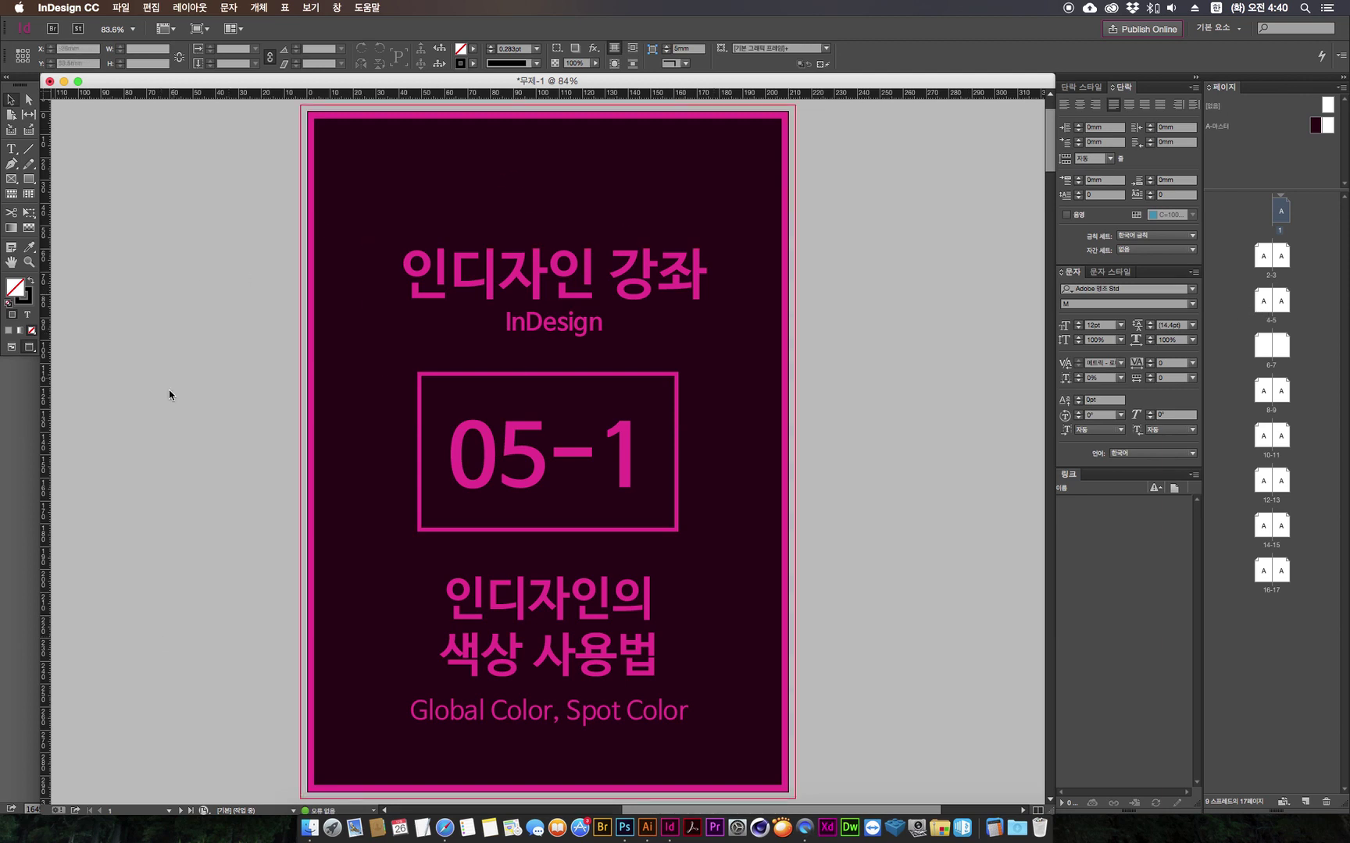
Step: Switch to Safari, close the YouTube window and bring up the Dropbox folder ex-Indesign
left_click(448, 828)
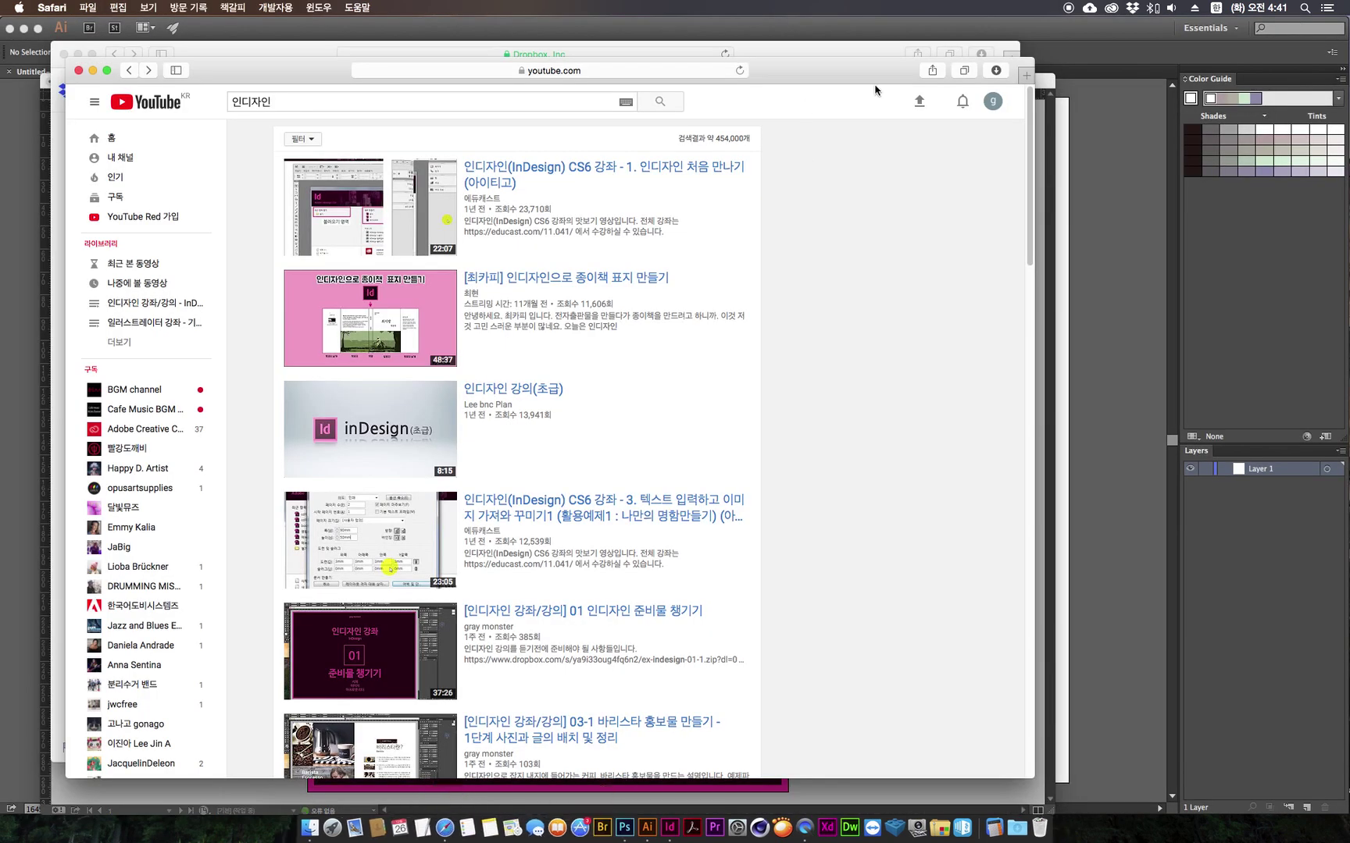
key("super+w")
left_click_drag(757, 50, 741, 46)
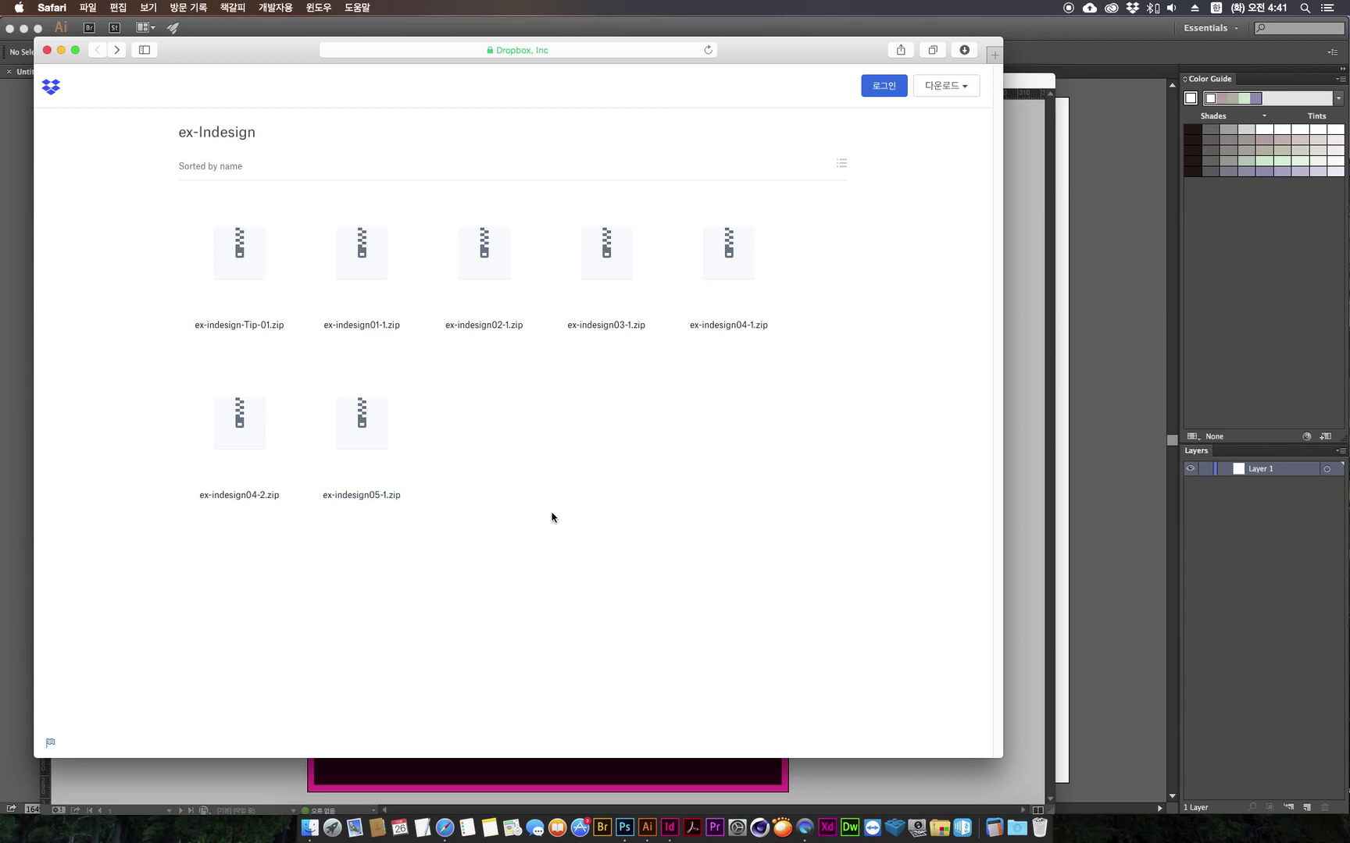
Step: Open the downloads folder in Finder and view the .idml and .indd files inside the 05-1강 lesson folder
left_click(1017, 828)
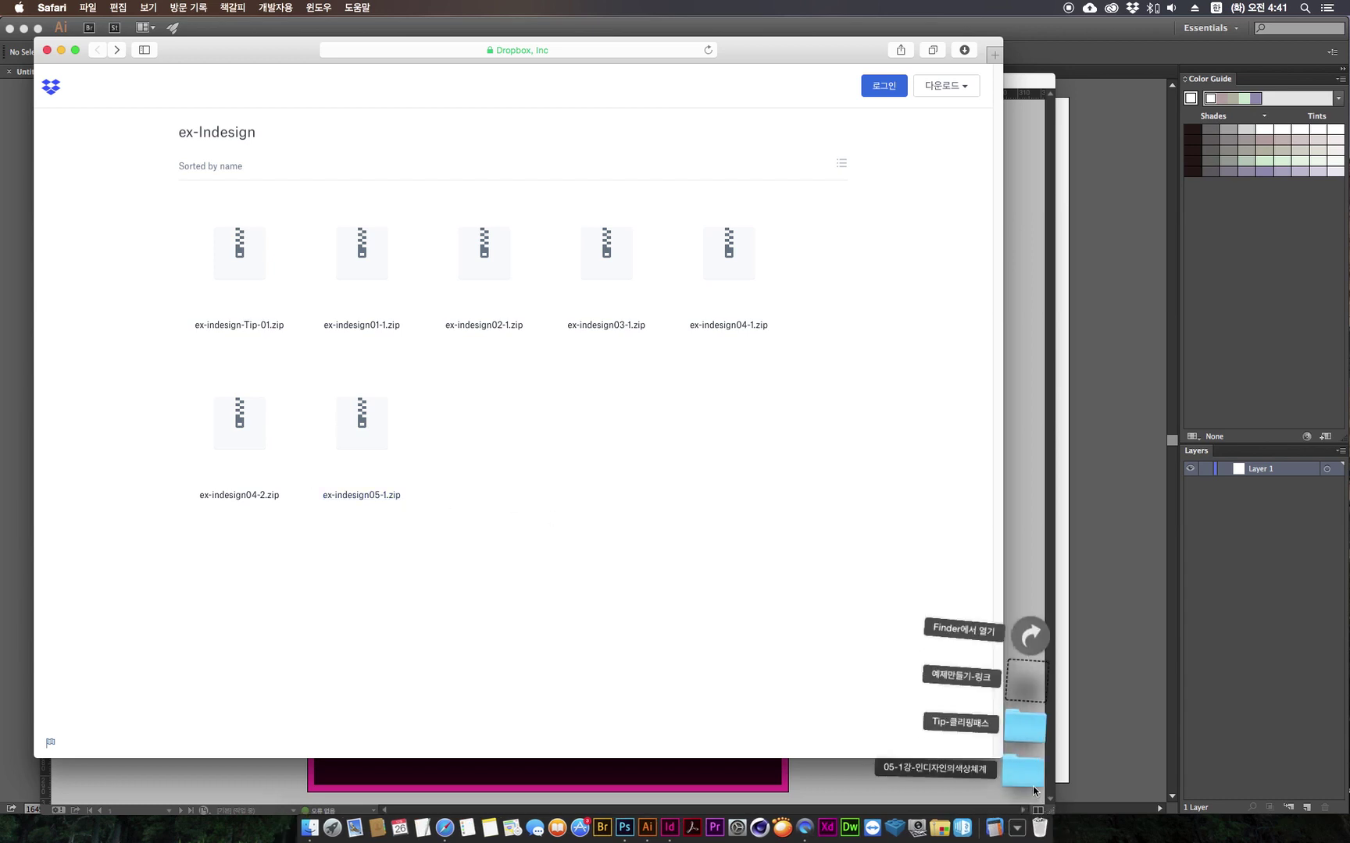
left_click(1031, 639)
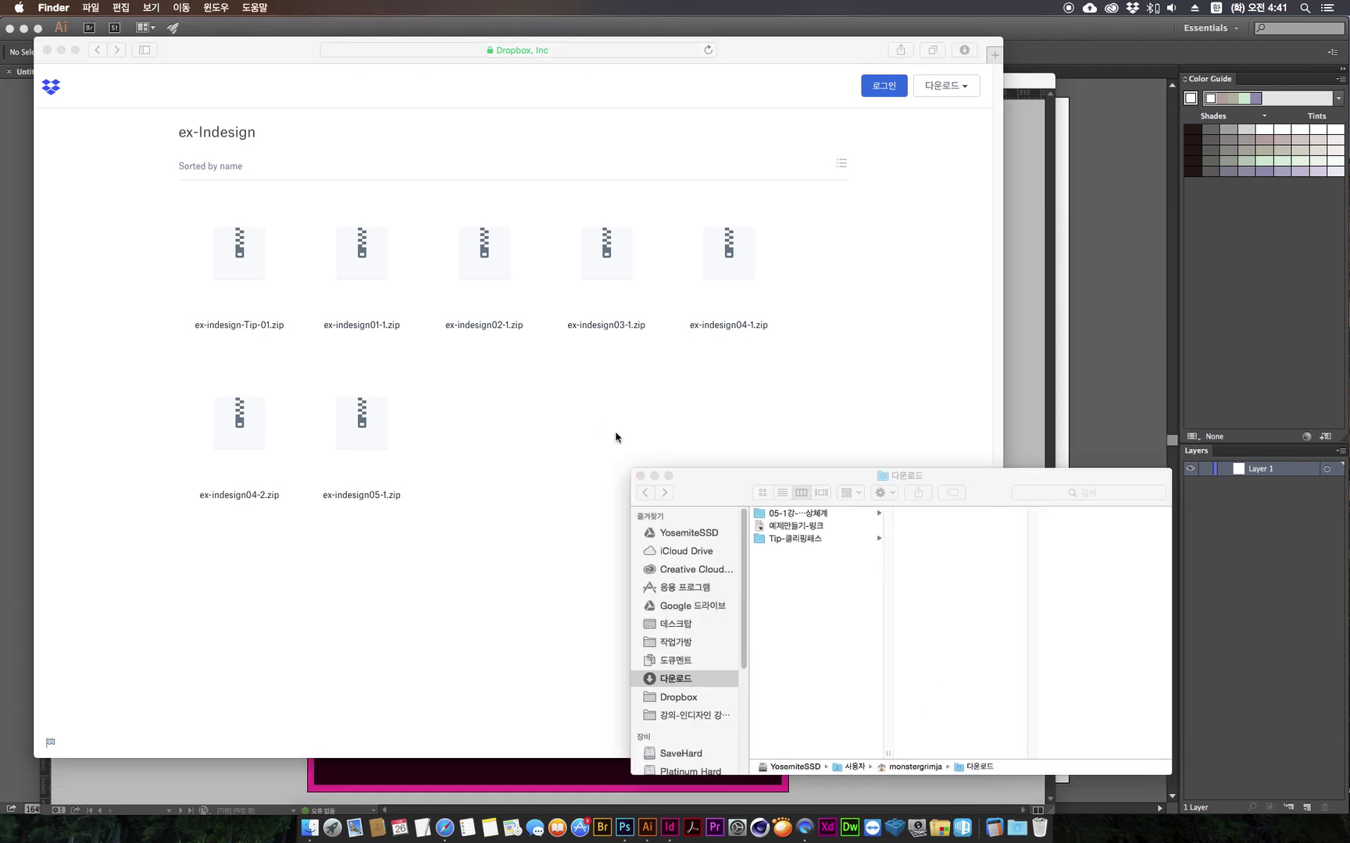
left_click(808, 515)
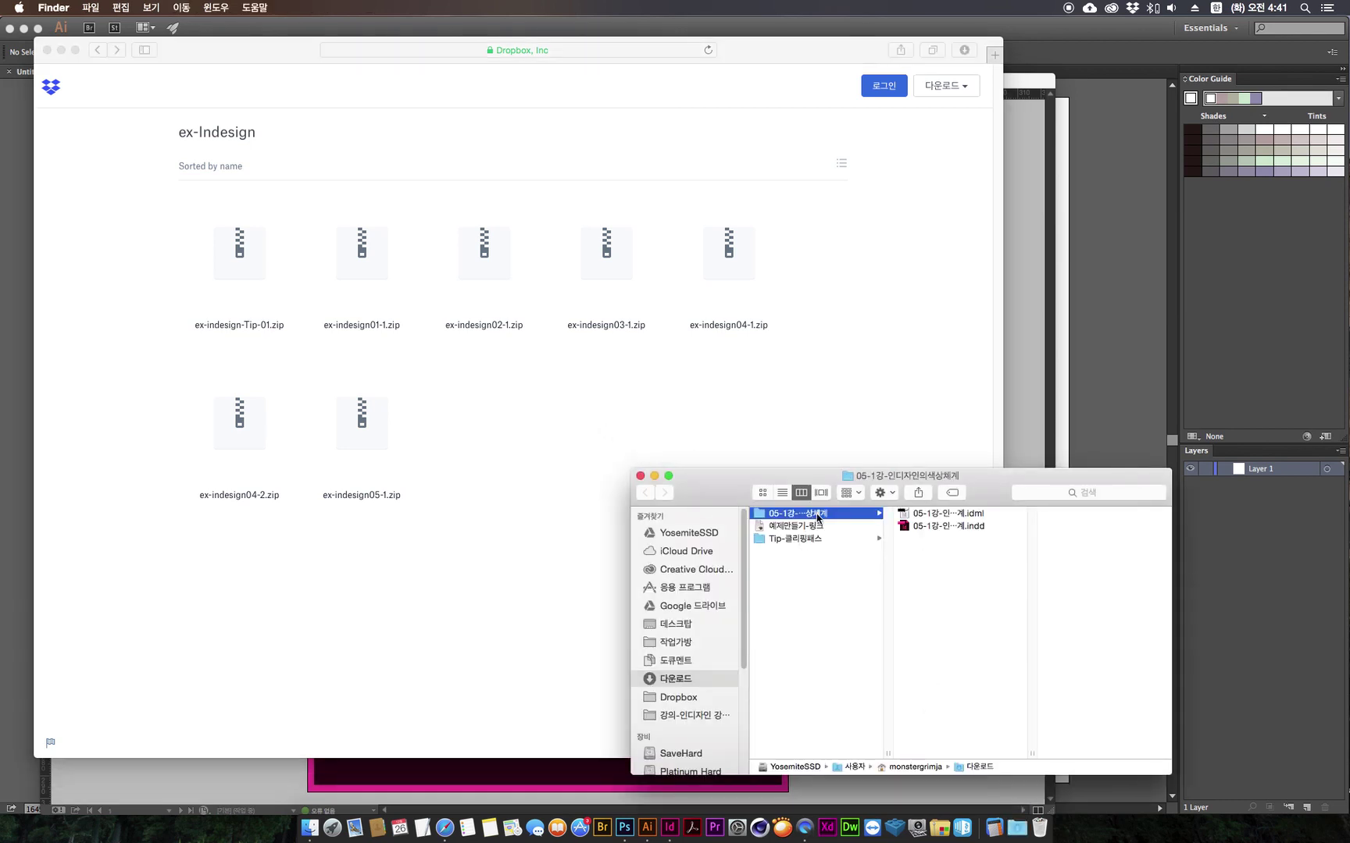
left_click(958, 517)
left_click_drag(991, 489, 919, 440)
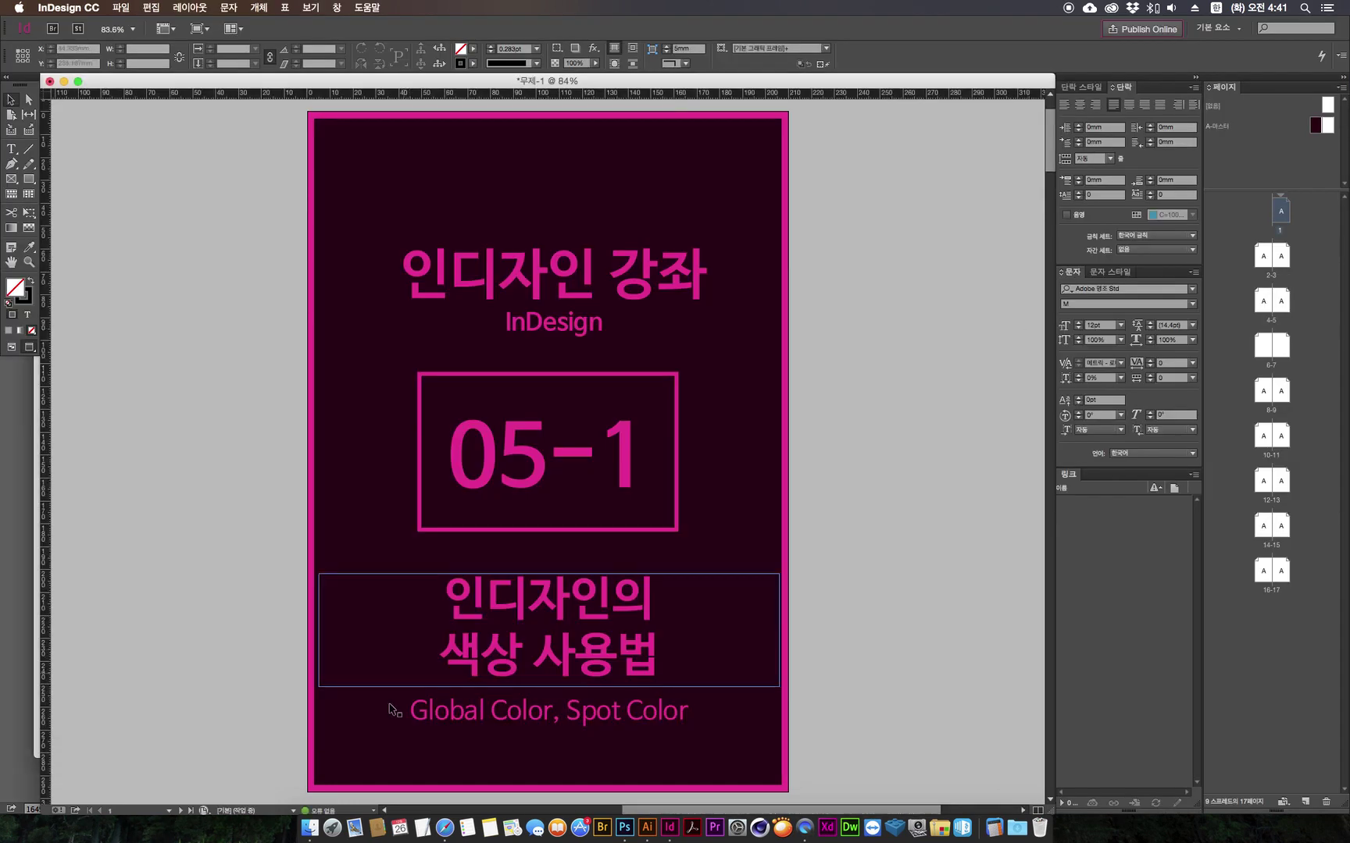
Step: Check the InDesign cover page in normal view, restore preview mode and display spread 2-3
left_click(11, 348)
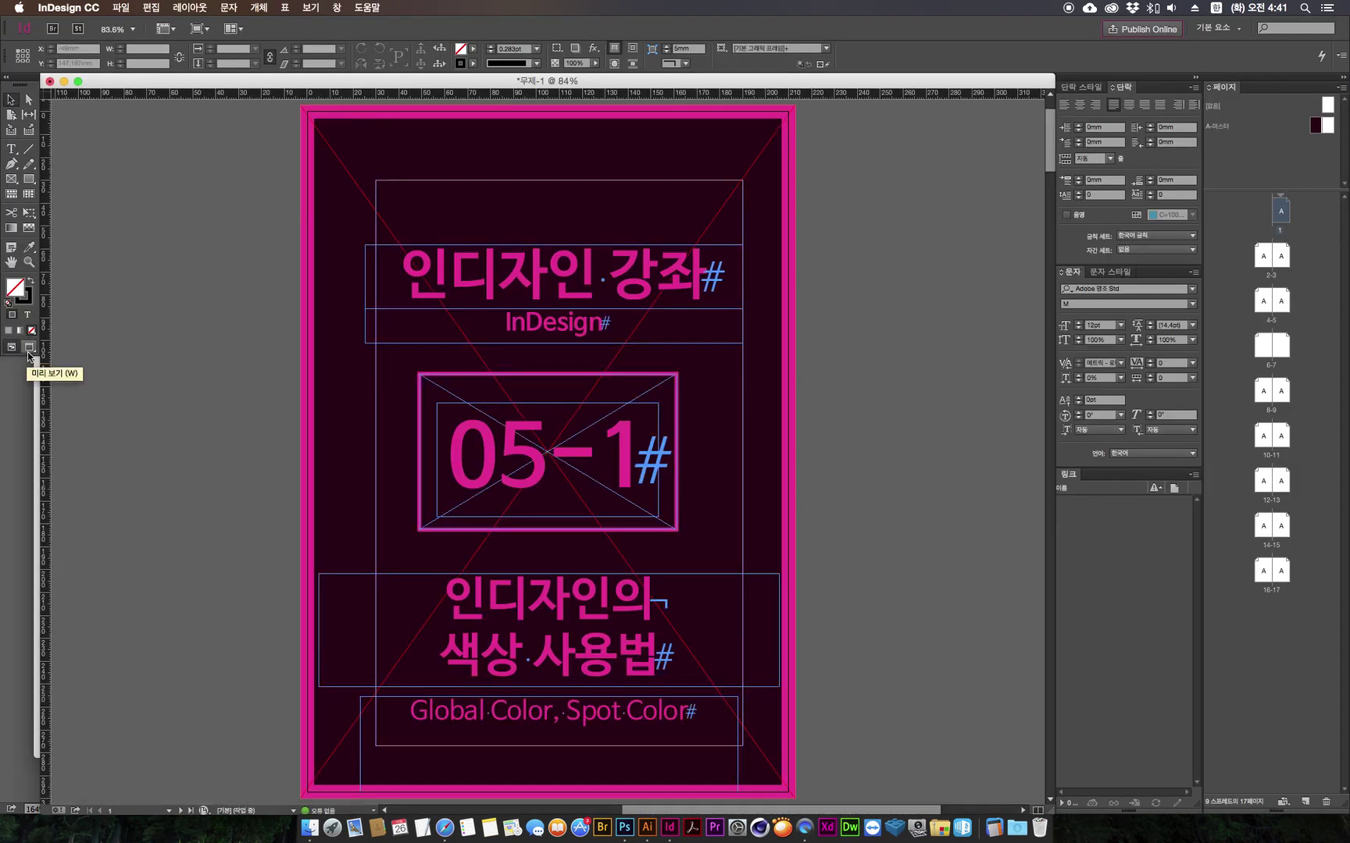
left_click(31, 349)
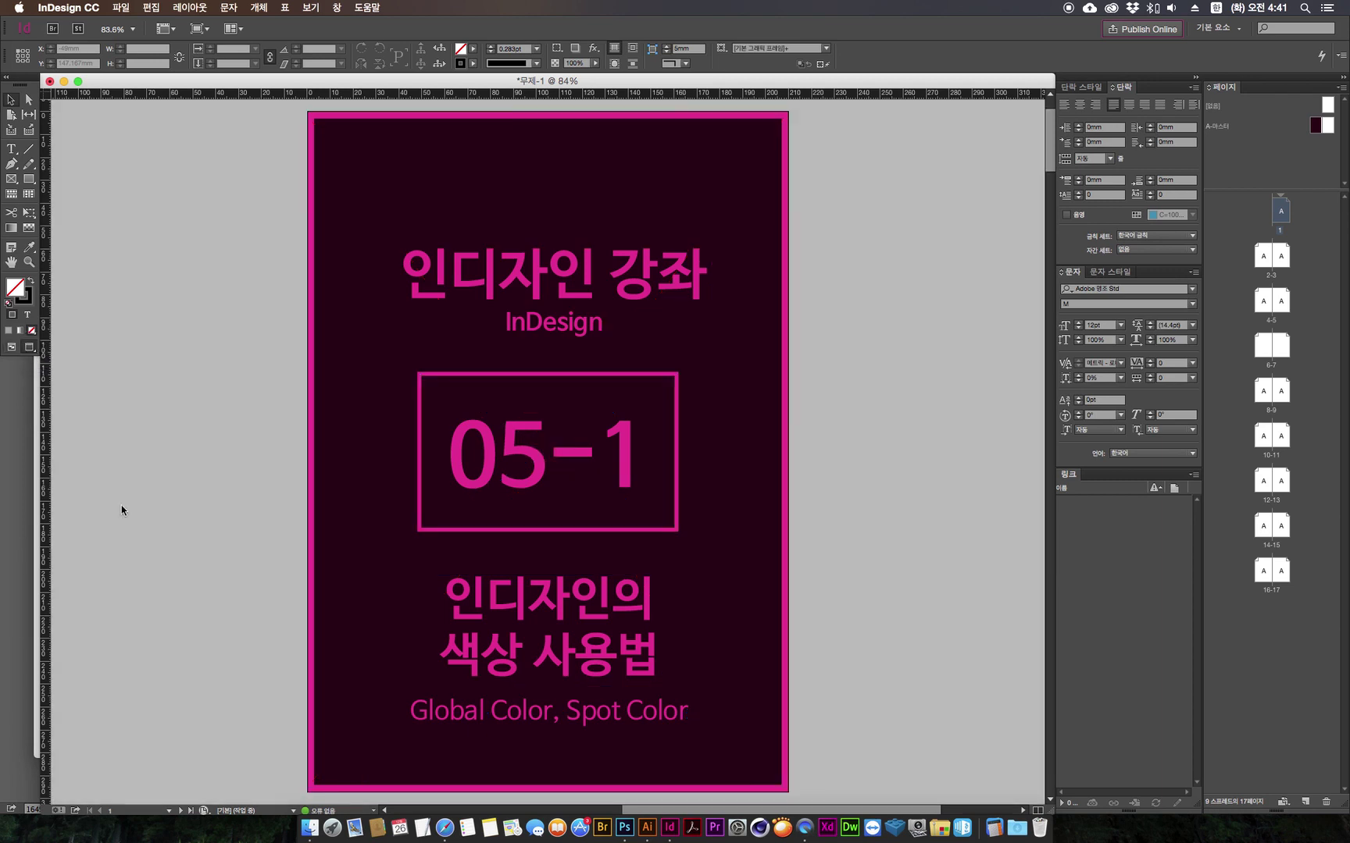
double_click(1263, 256)
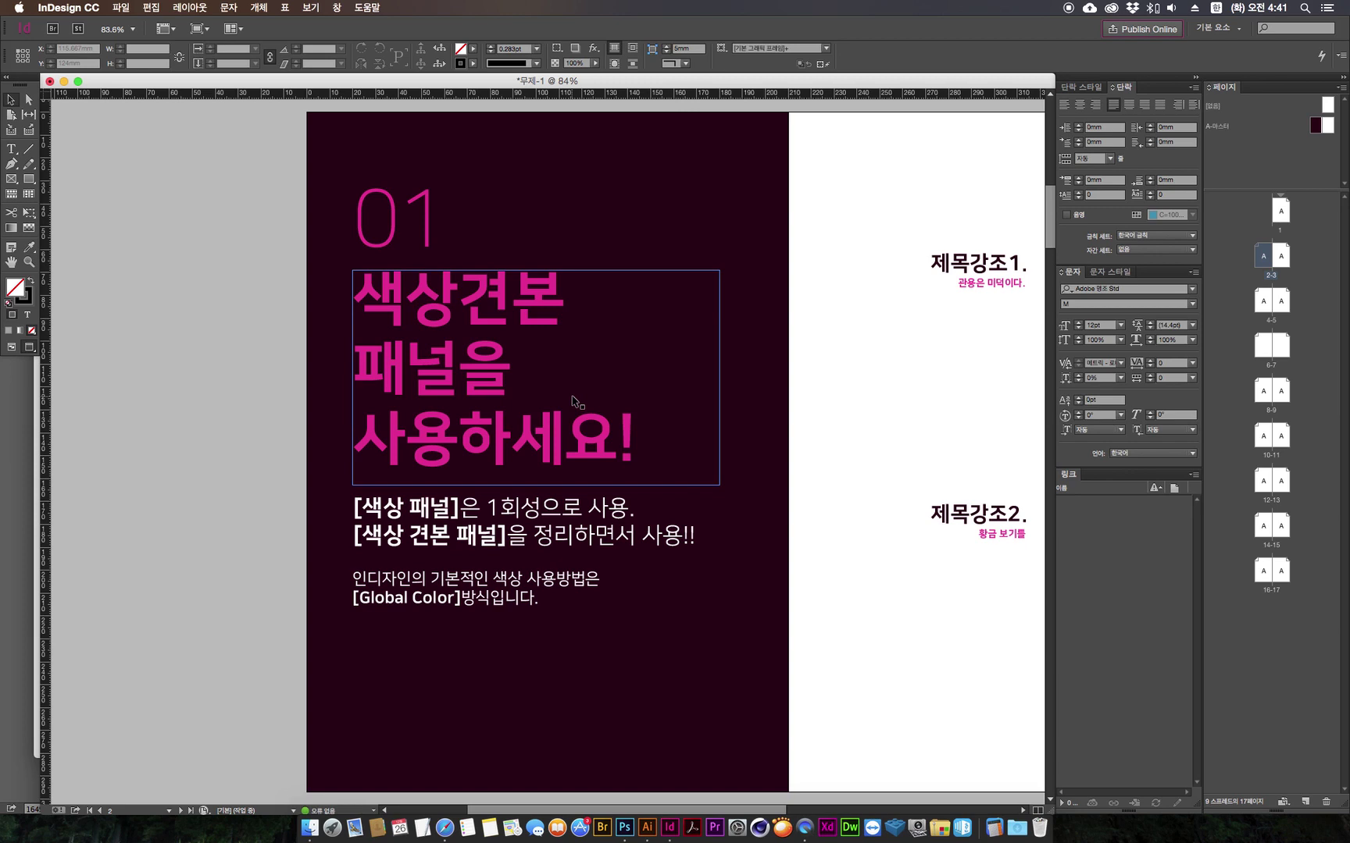
scroll(572, 401, "right", 5)
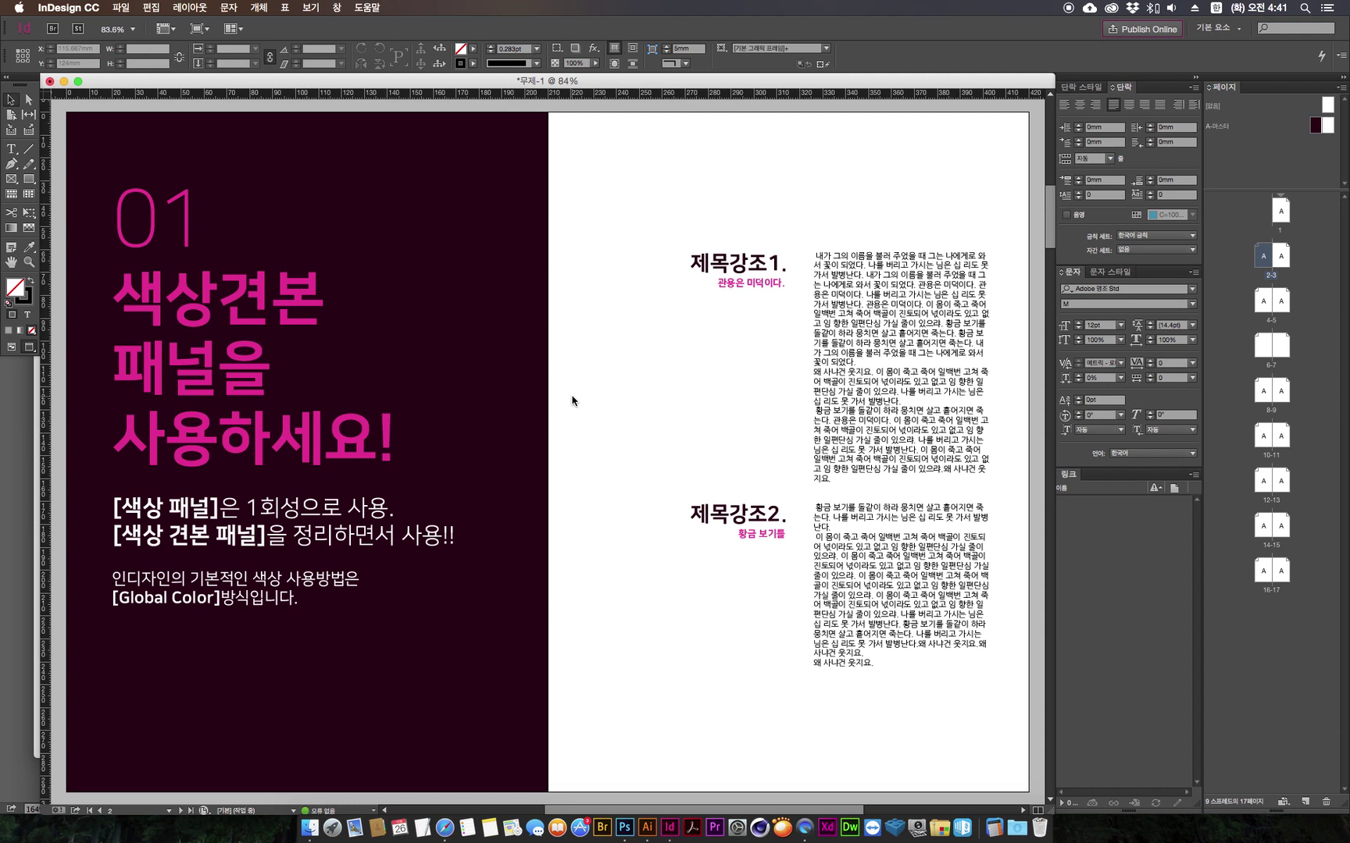
Step: Switch to Illustrator and draw a rectangle about 76 × 71 mm on the blank artboard
left_click(344, 8)
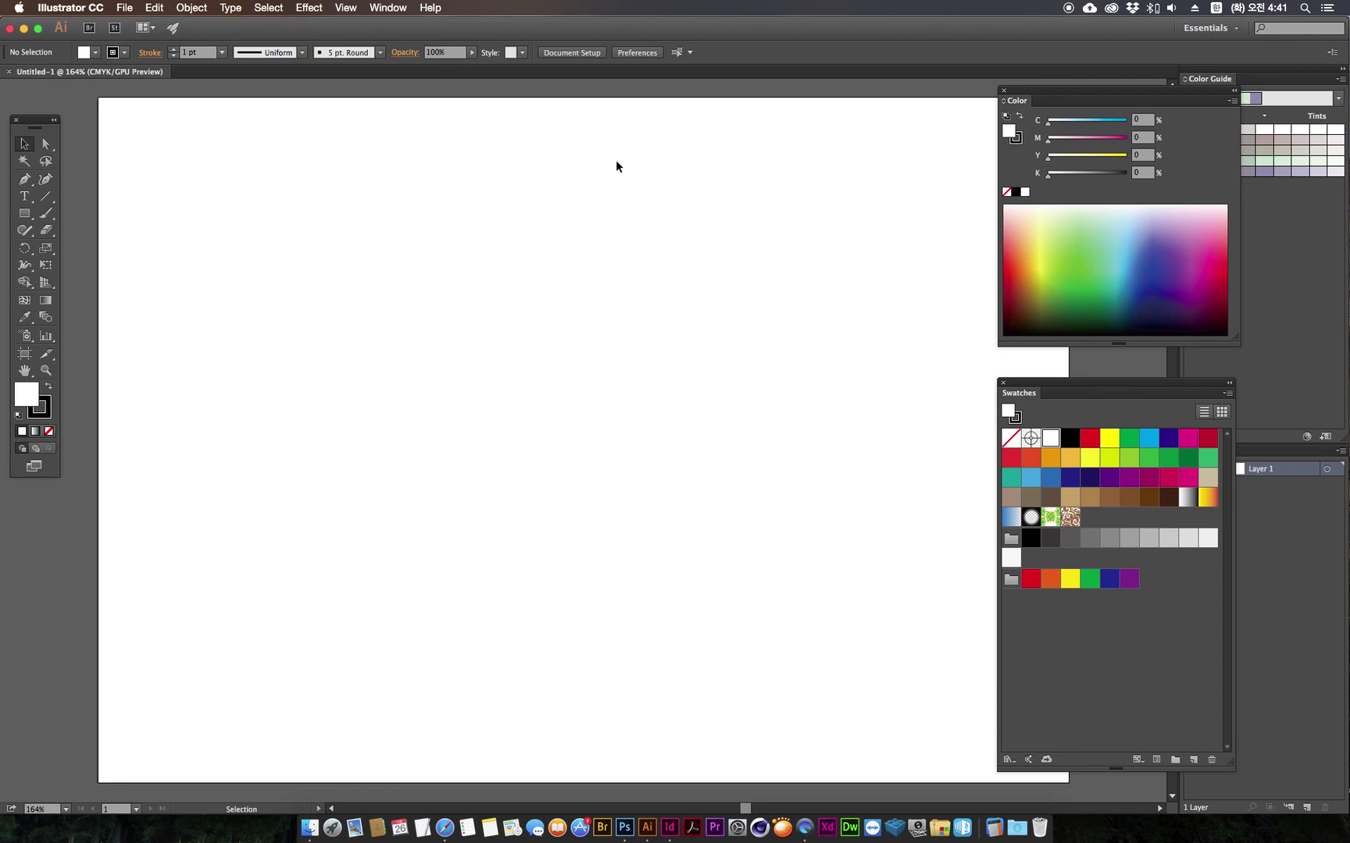
left_click_drag(1044, 93, 1040, 94)
left_click(24, 213)
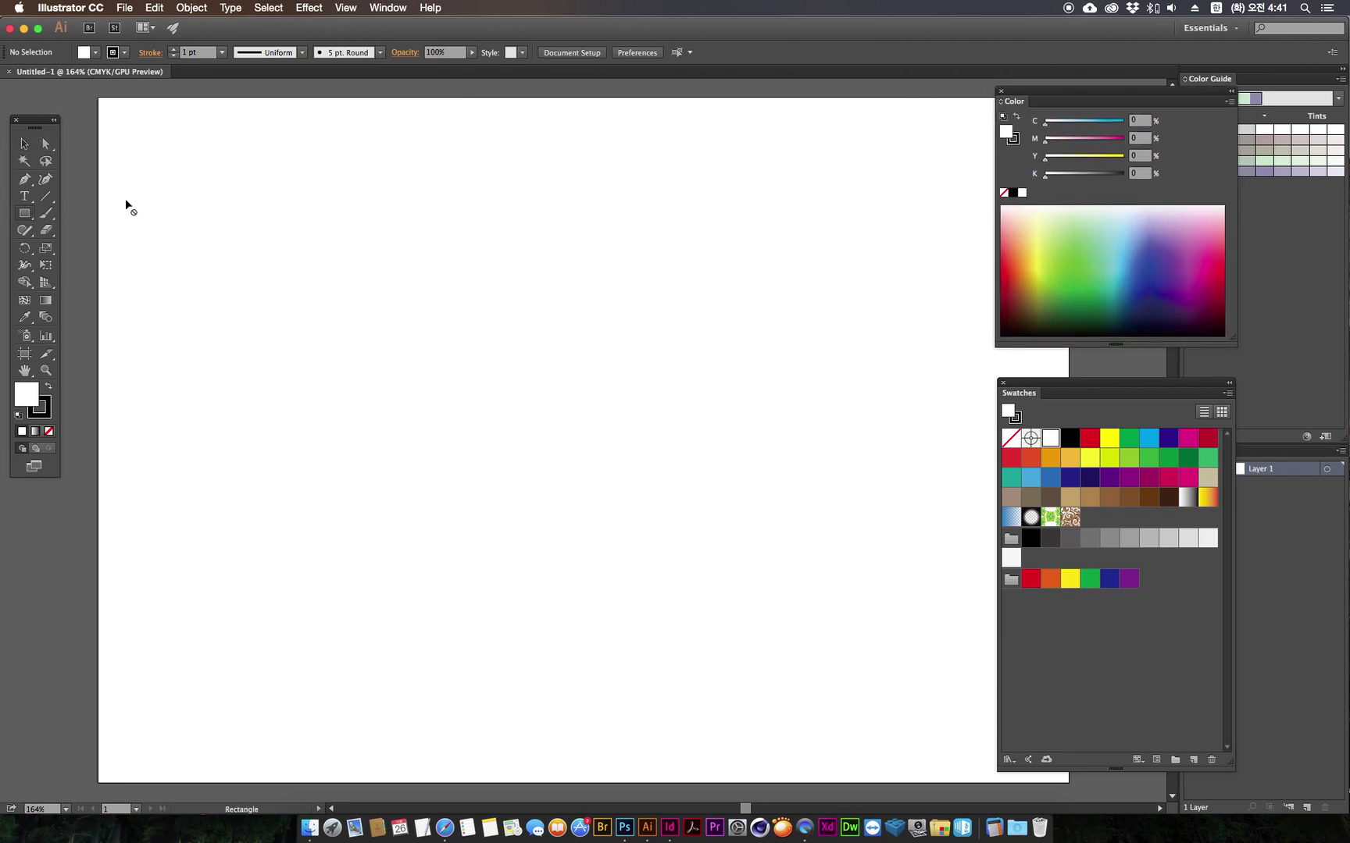
left_click_drag(351, 225, 599, 459)
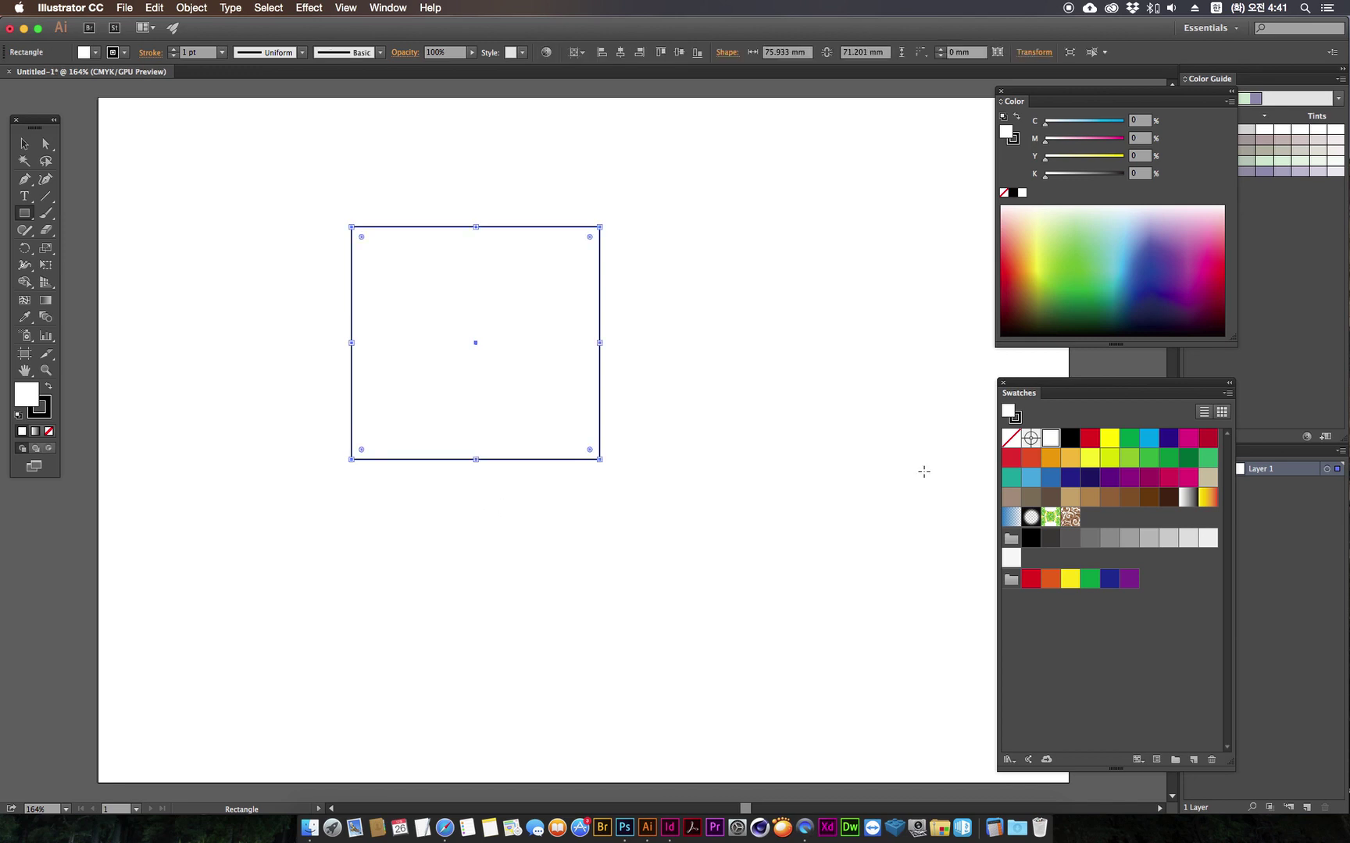
Step: Try different fill colors on the rectangle from the CMYK color spectrum, settling on a green
left_click(1062, 235)
left_click(1062, 278)
left_click(1065, 242)
left_click_drag(1120, 271, 1060, 274)
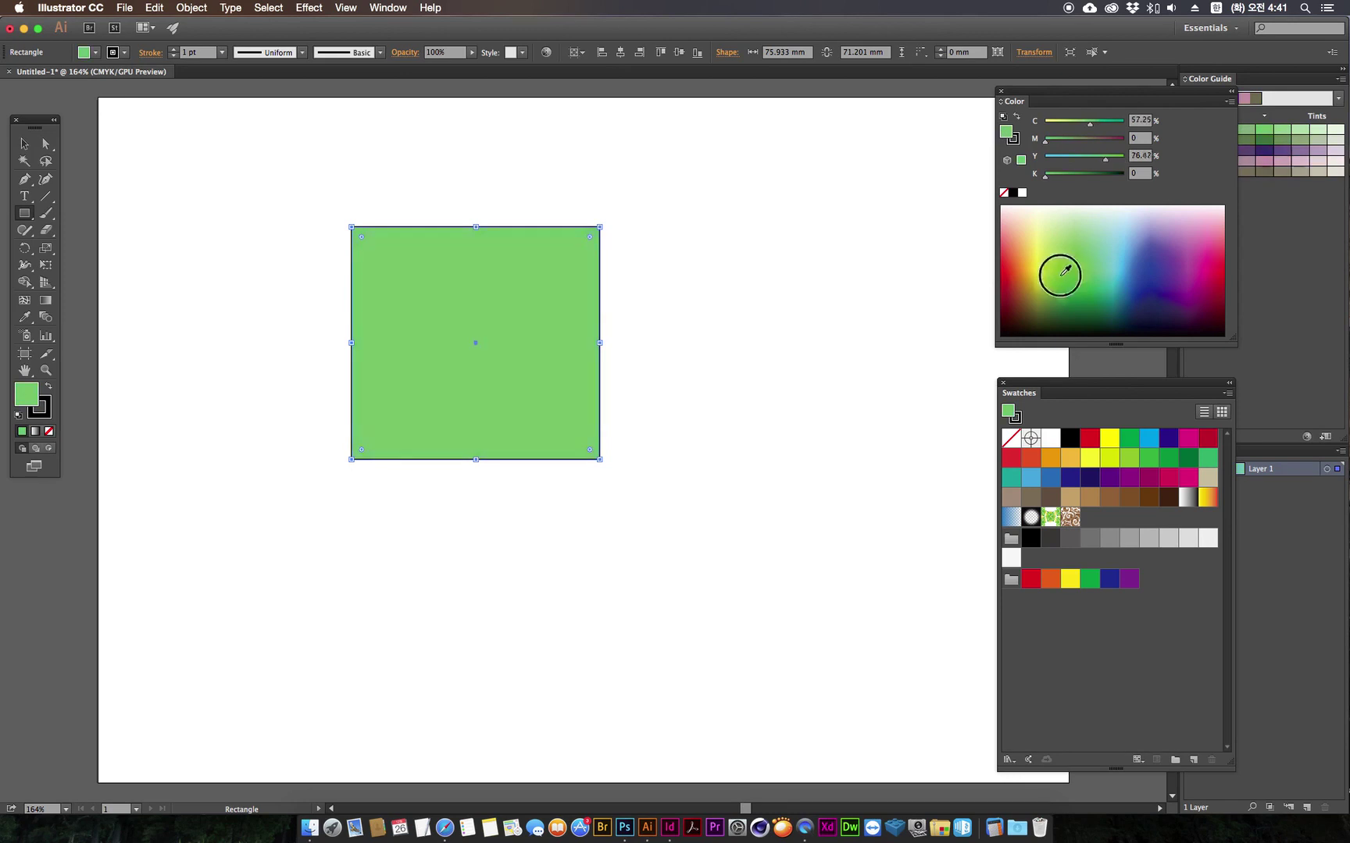
Step: Set the rectangle's fill to light green 8DC453 with the Color Picker
double_click(31, 391)
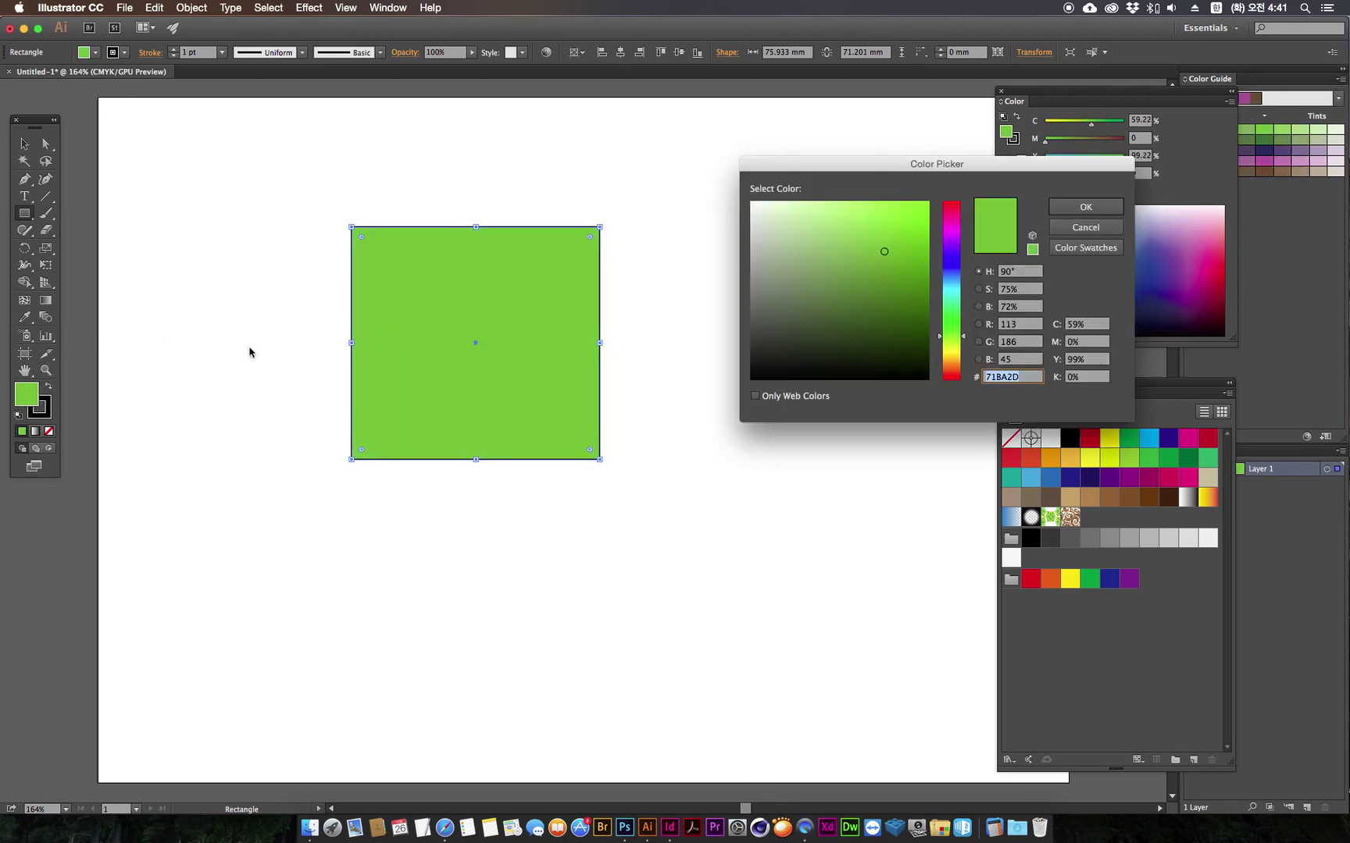
left_click_drag(855, 253, 848, 306)
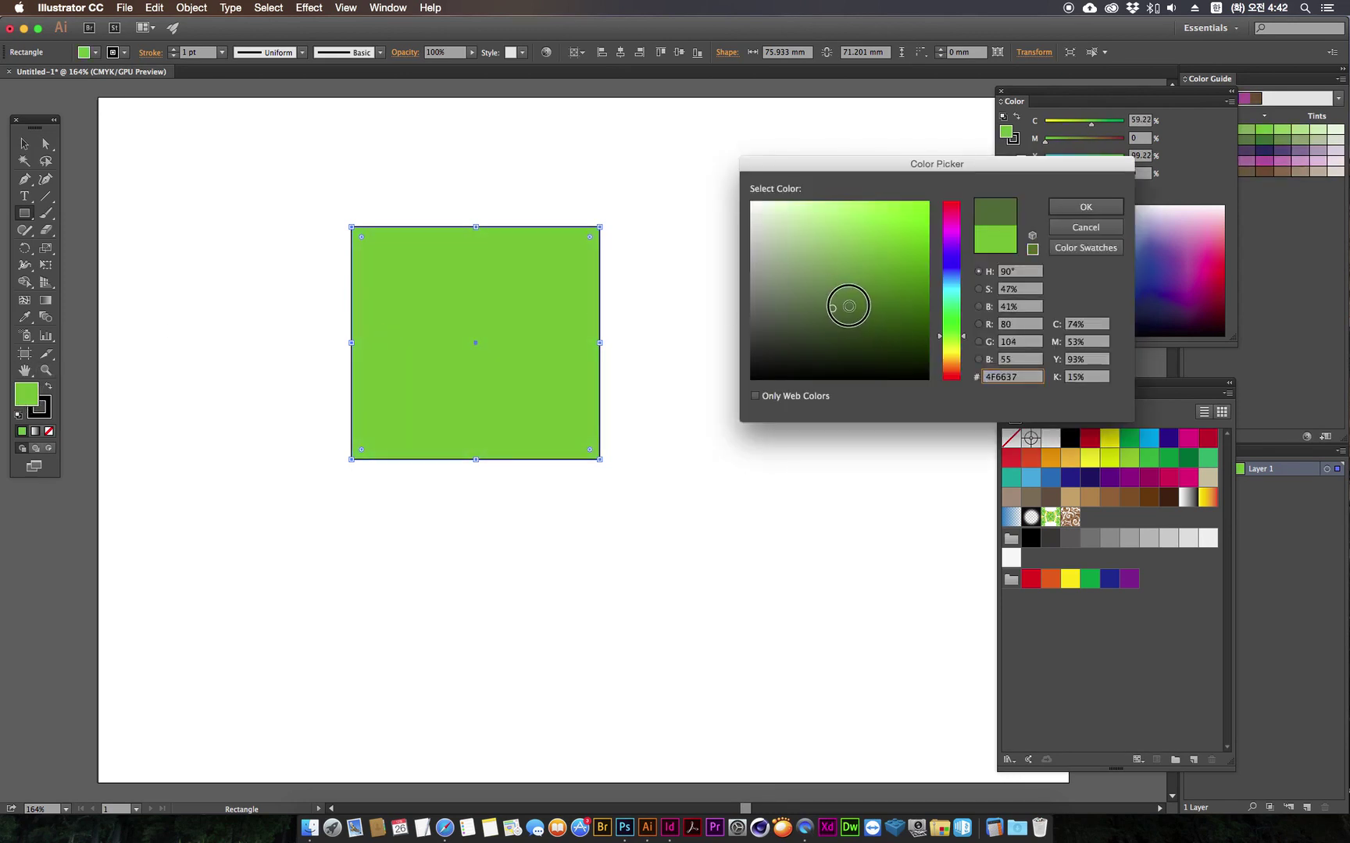
left_click(853, 235)
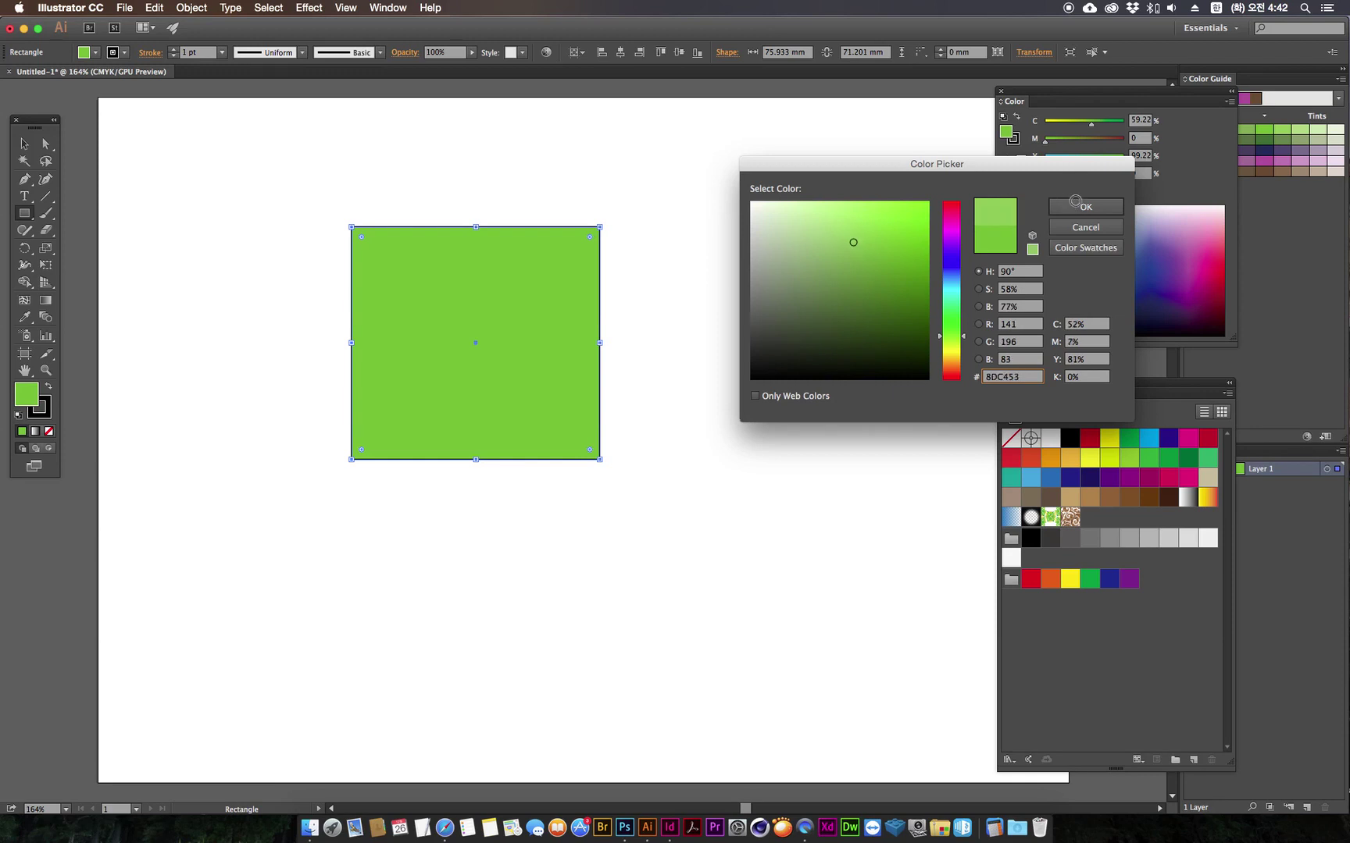
left_click(1082, 207)
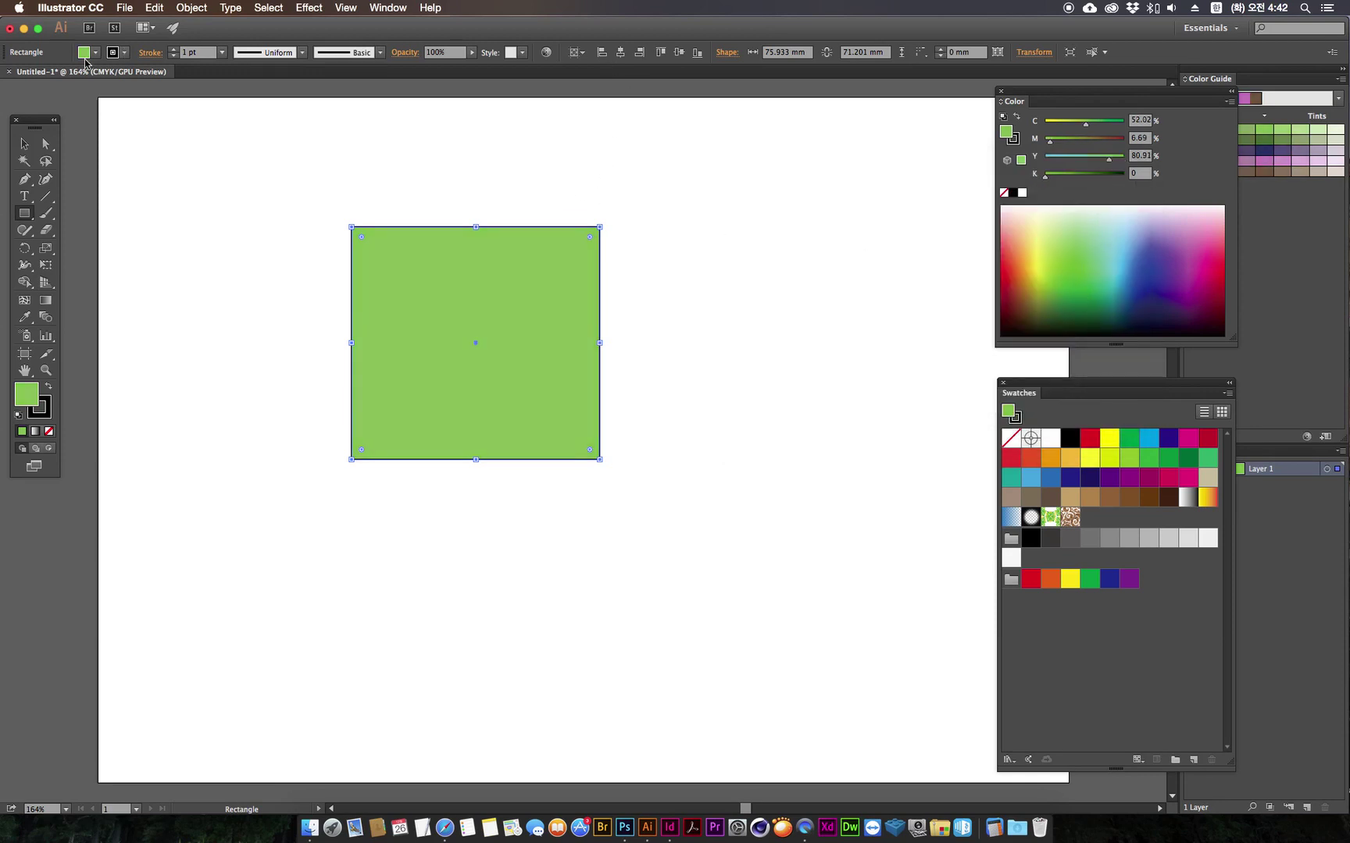
Step: Reselect the green rectangle and examine the swatches offered for its fill and stroke, enlarging each swatch list
left_click(24, 144)
left_click(295, 238)
left_click(403, 313)
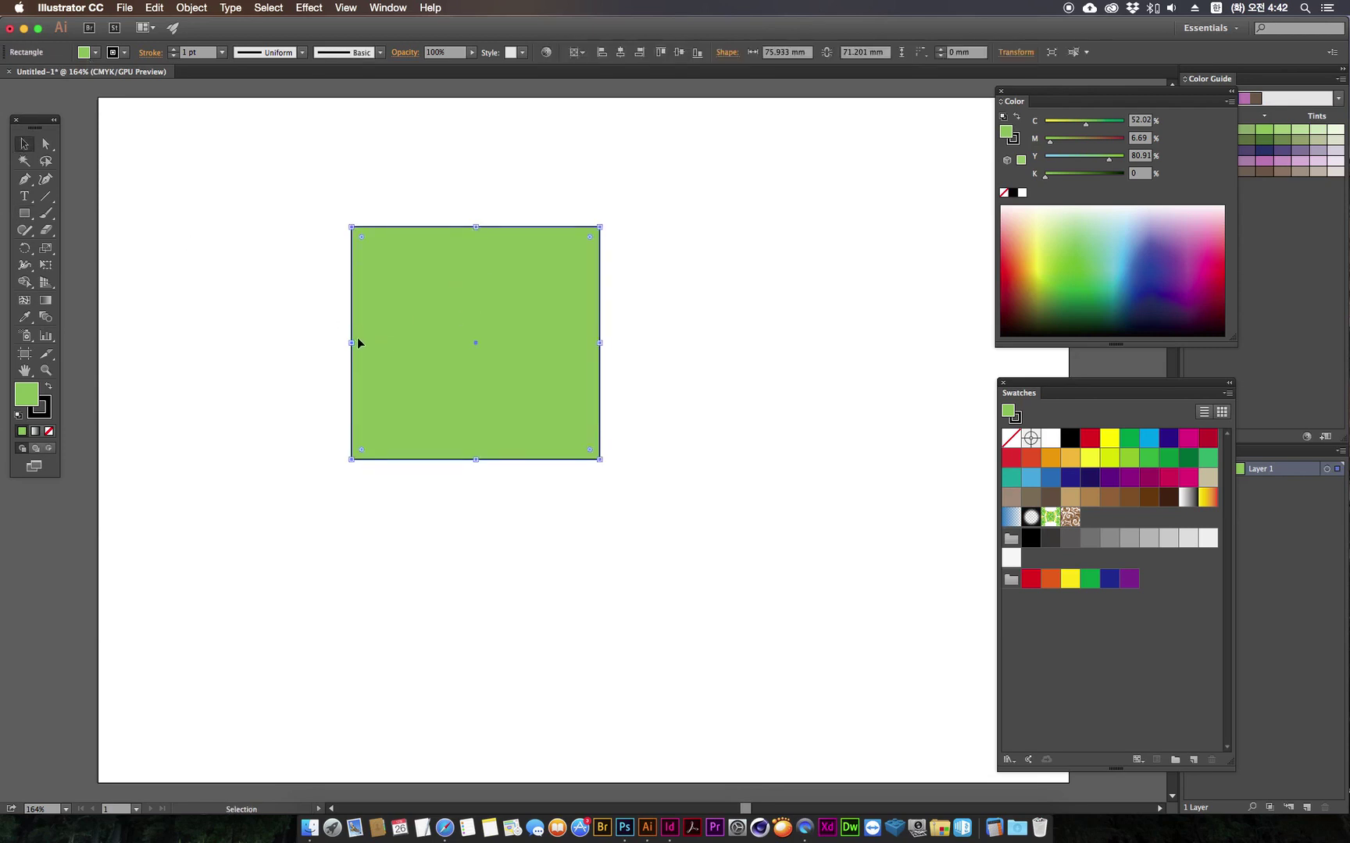
left_click(96, 56)
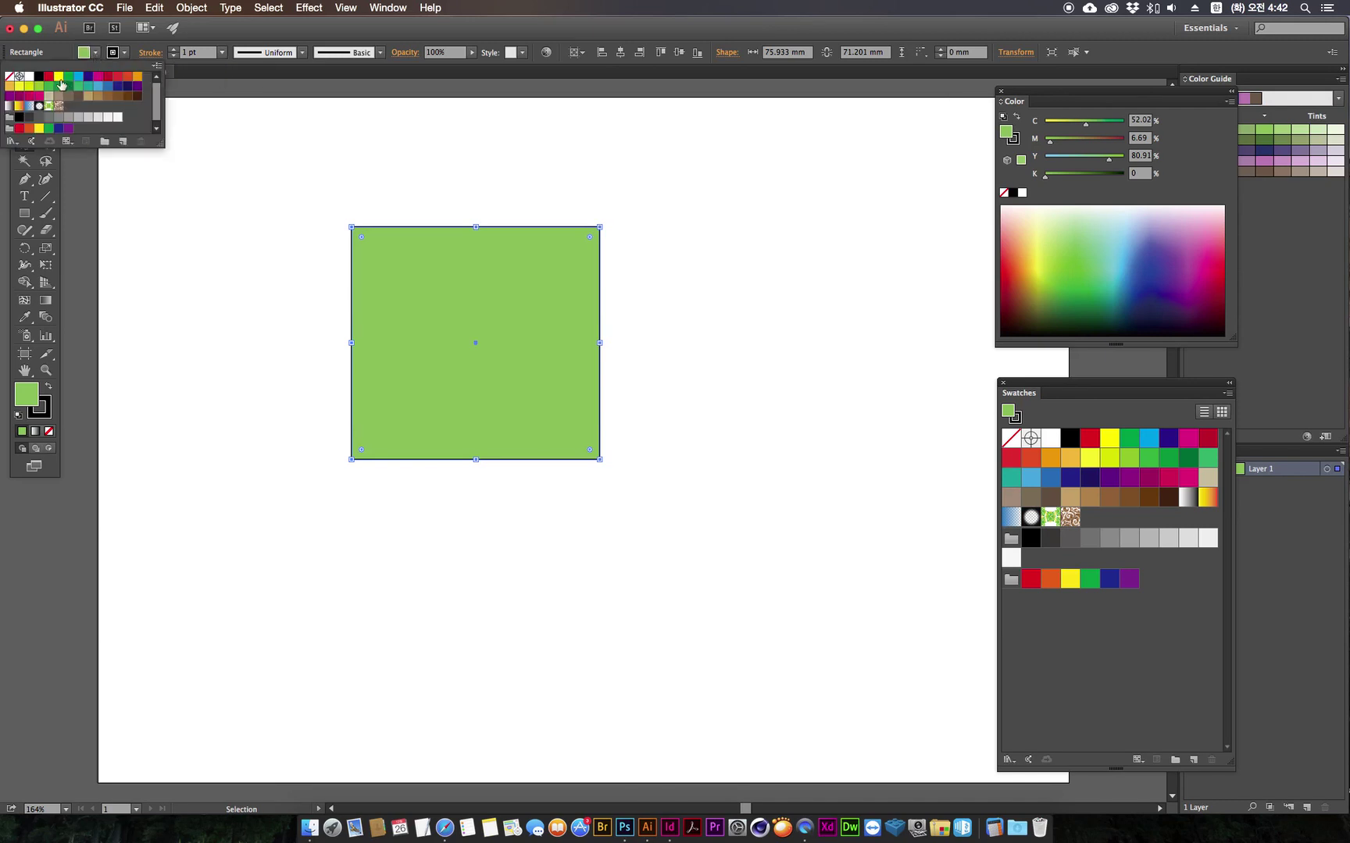
left_click(124, 55)
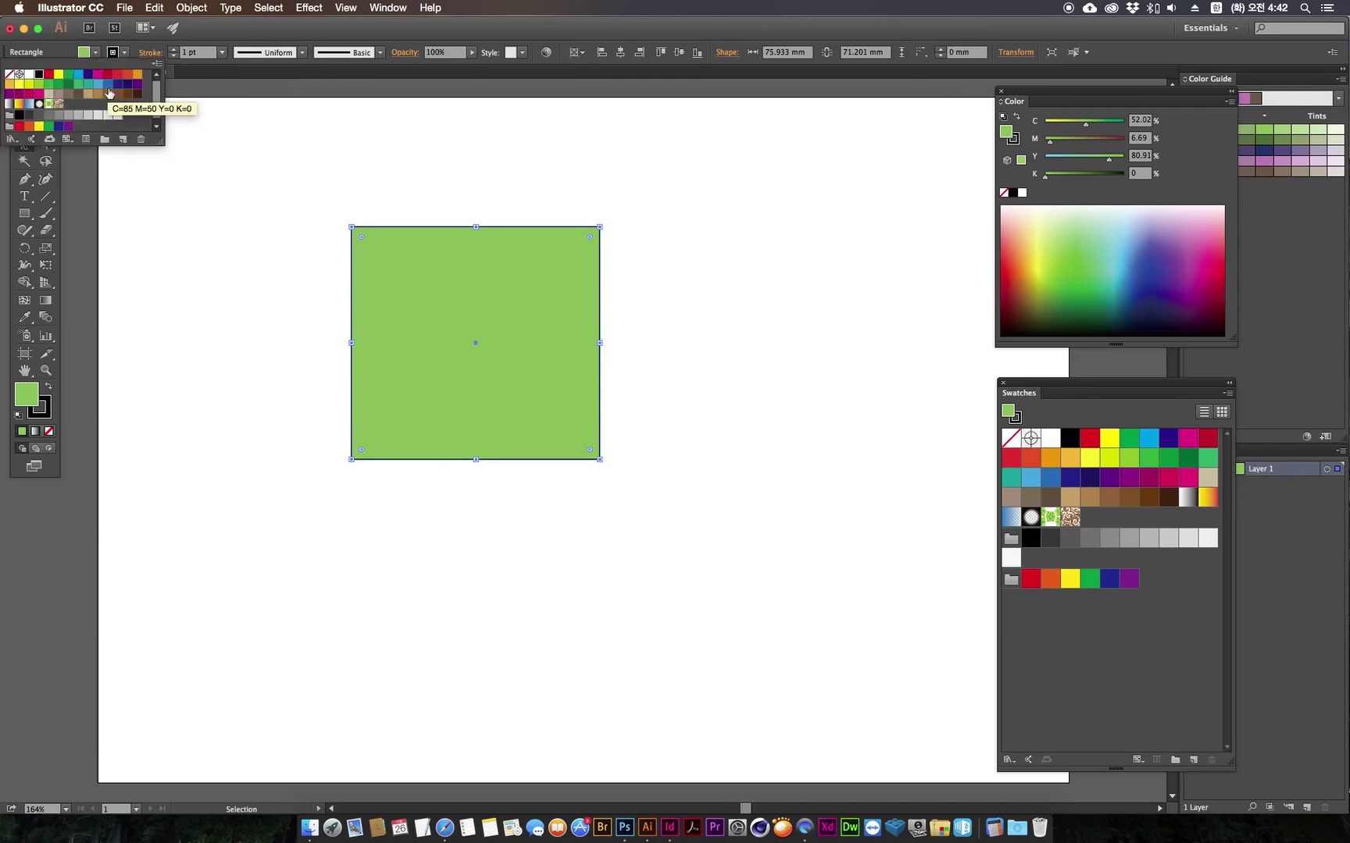
left_click_drag(159, 140, 157, 253)
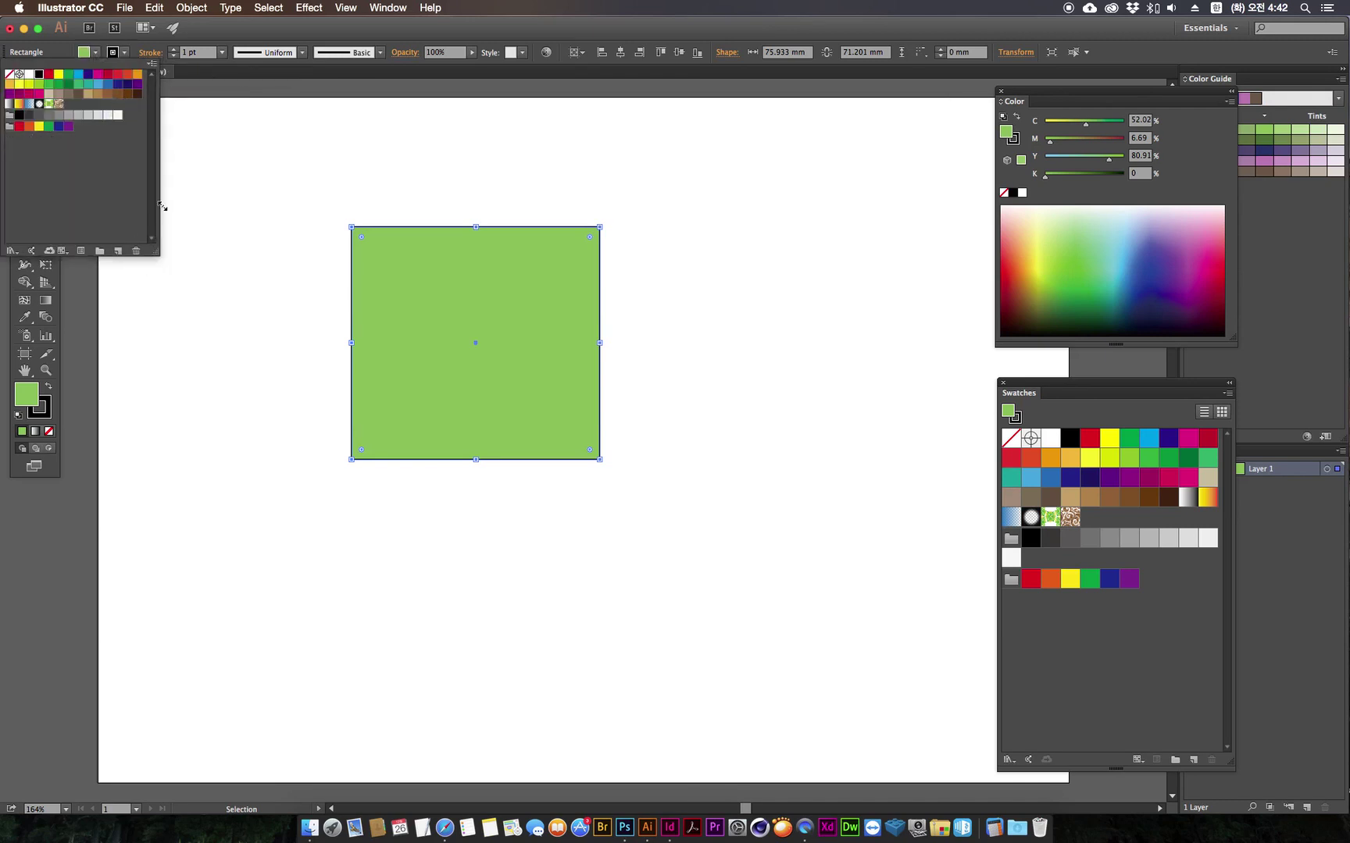
left_click(96, 55)
left_click(96, 55)
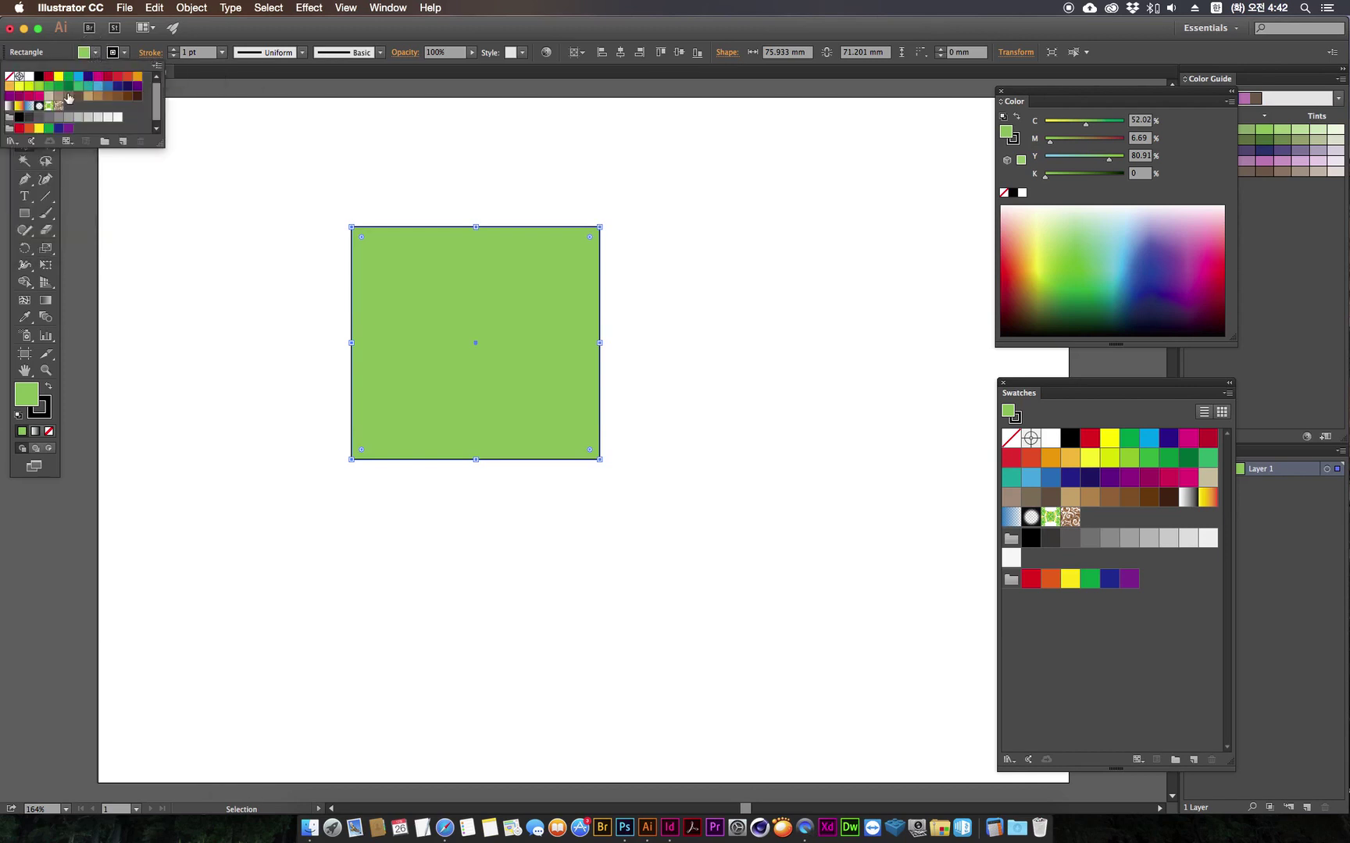
left_click_drag(158, 144, 155, 218)
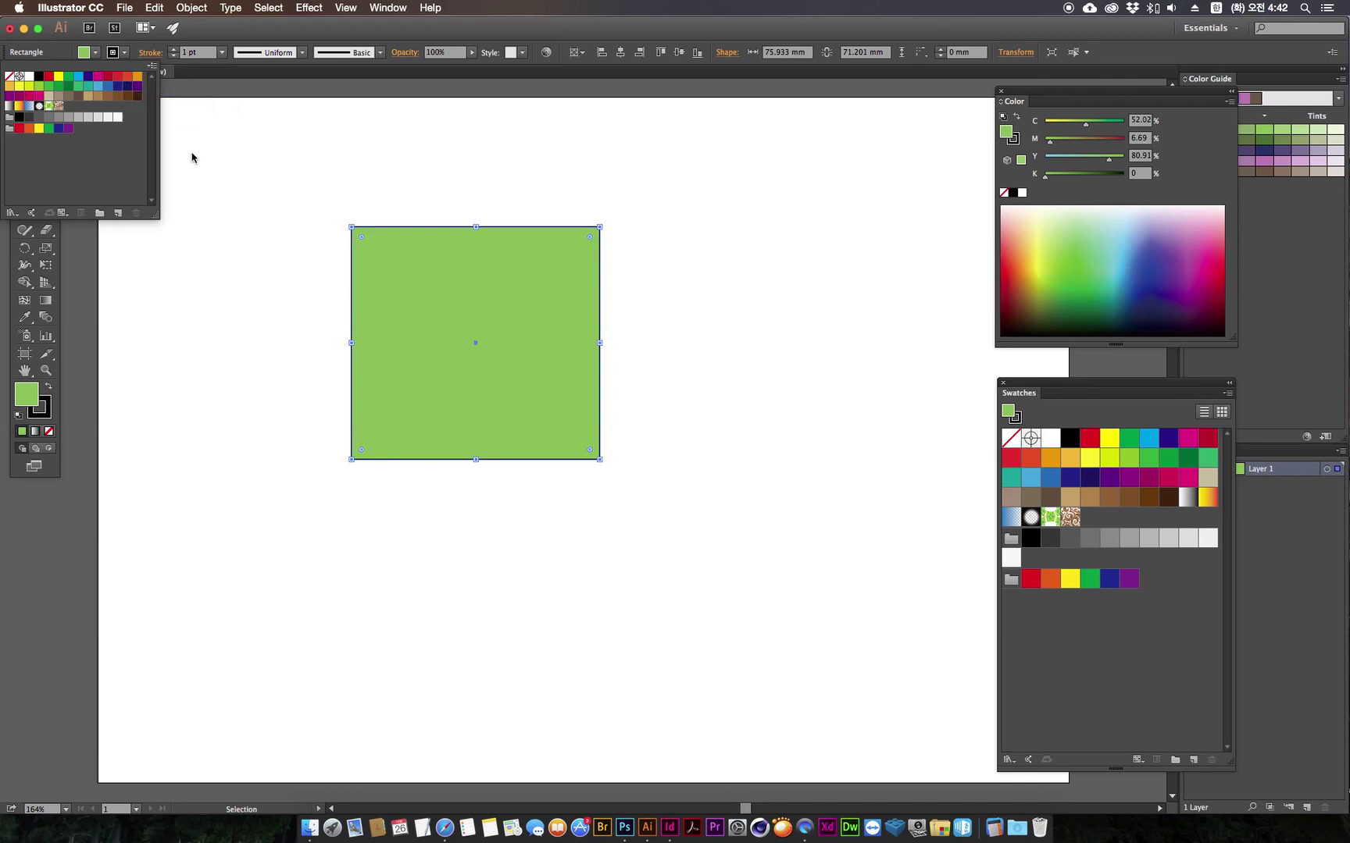
left_click(225, 199)
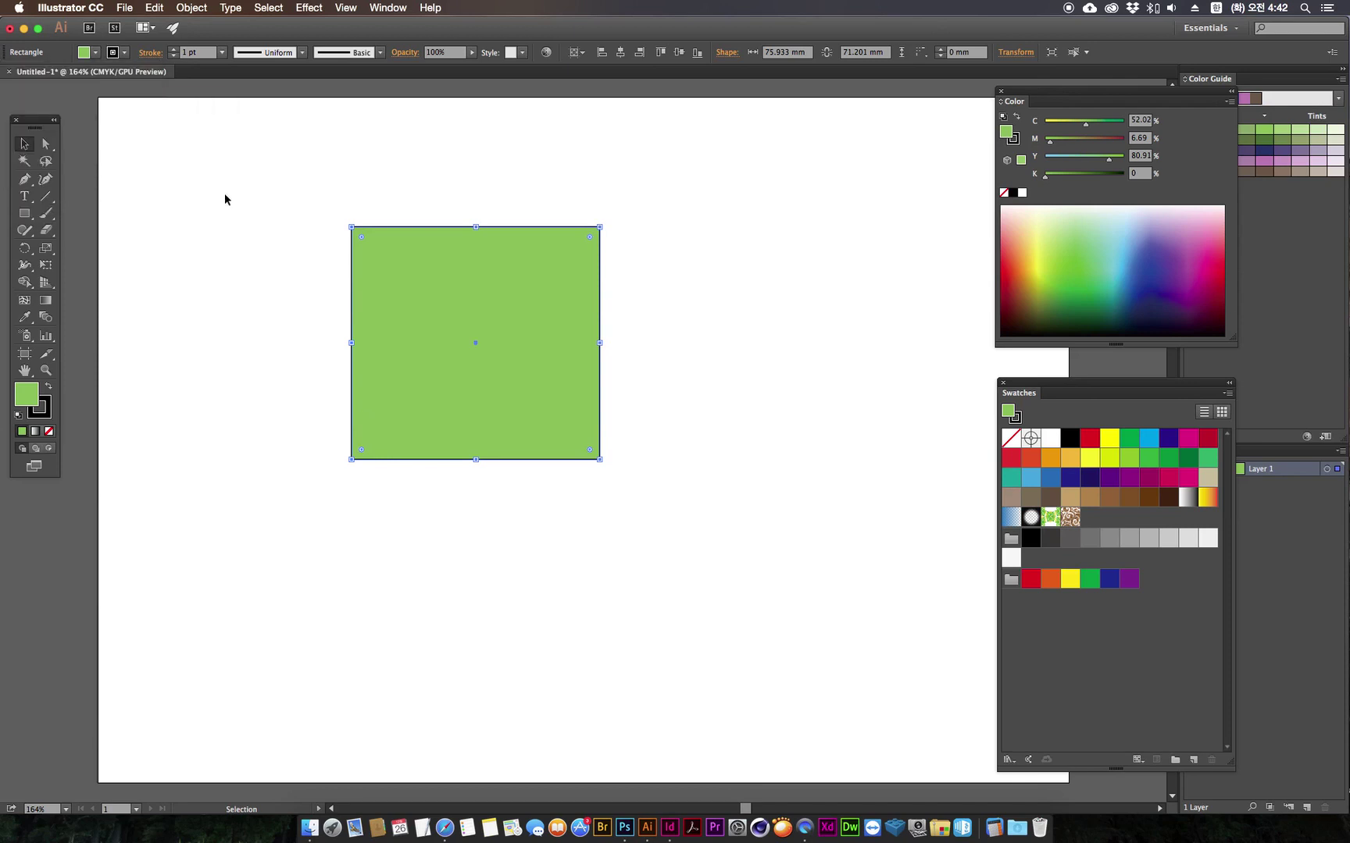
Step: Switch back to InDesign, show the 색상 (Color) panel and place it near the upper outer corner of page 3
left_click(670, 827)
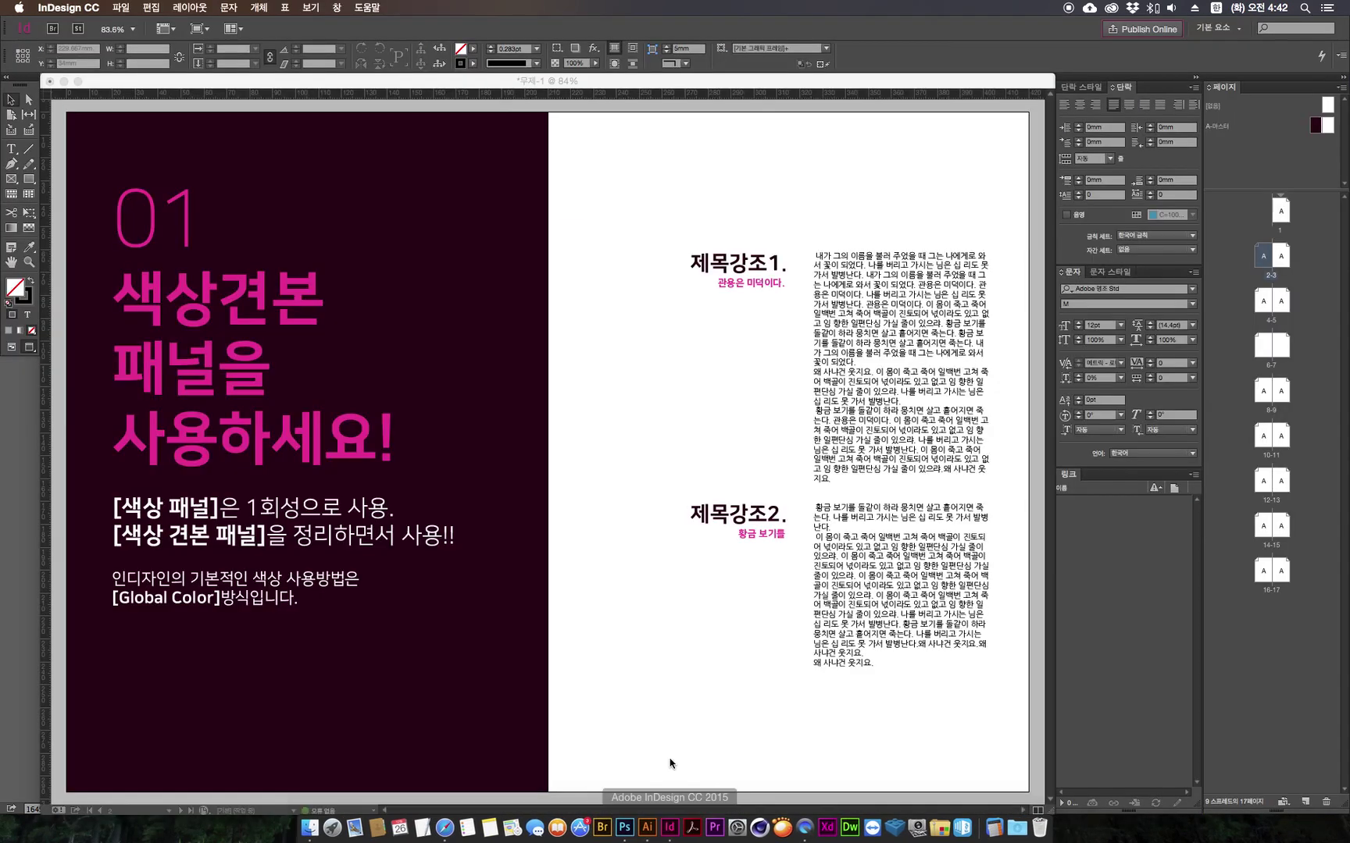
left_click(337, 7)
mouse_move(364, 201)
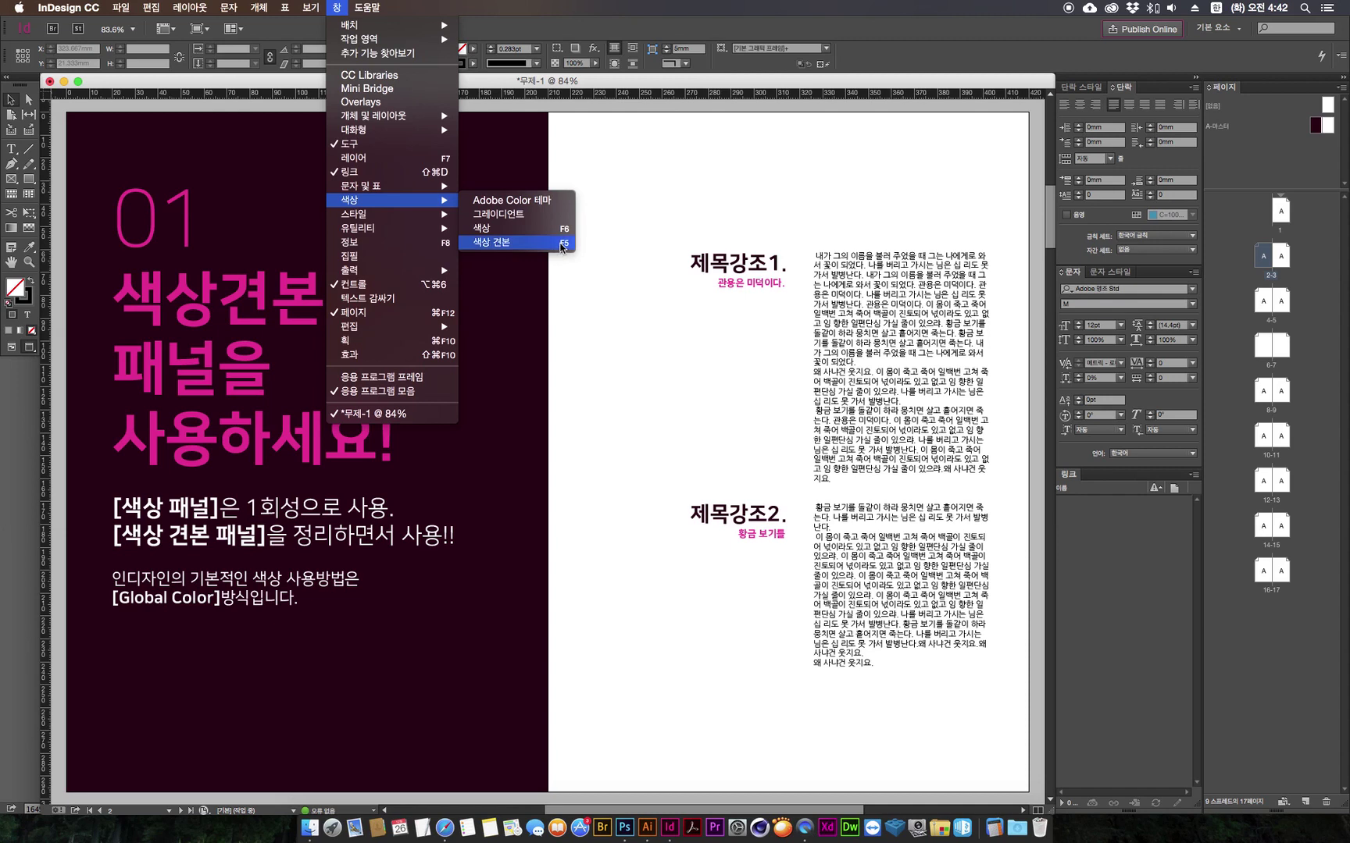
left_click(739, 219)
left_click_drag(944, 231, 988, 131)
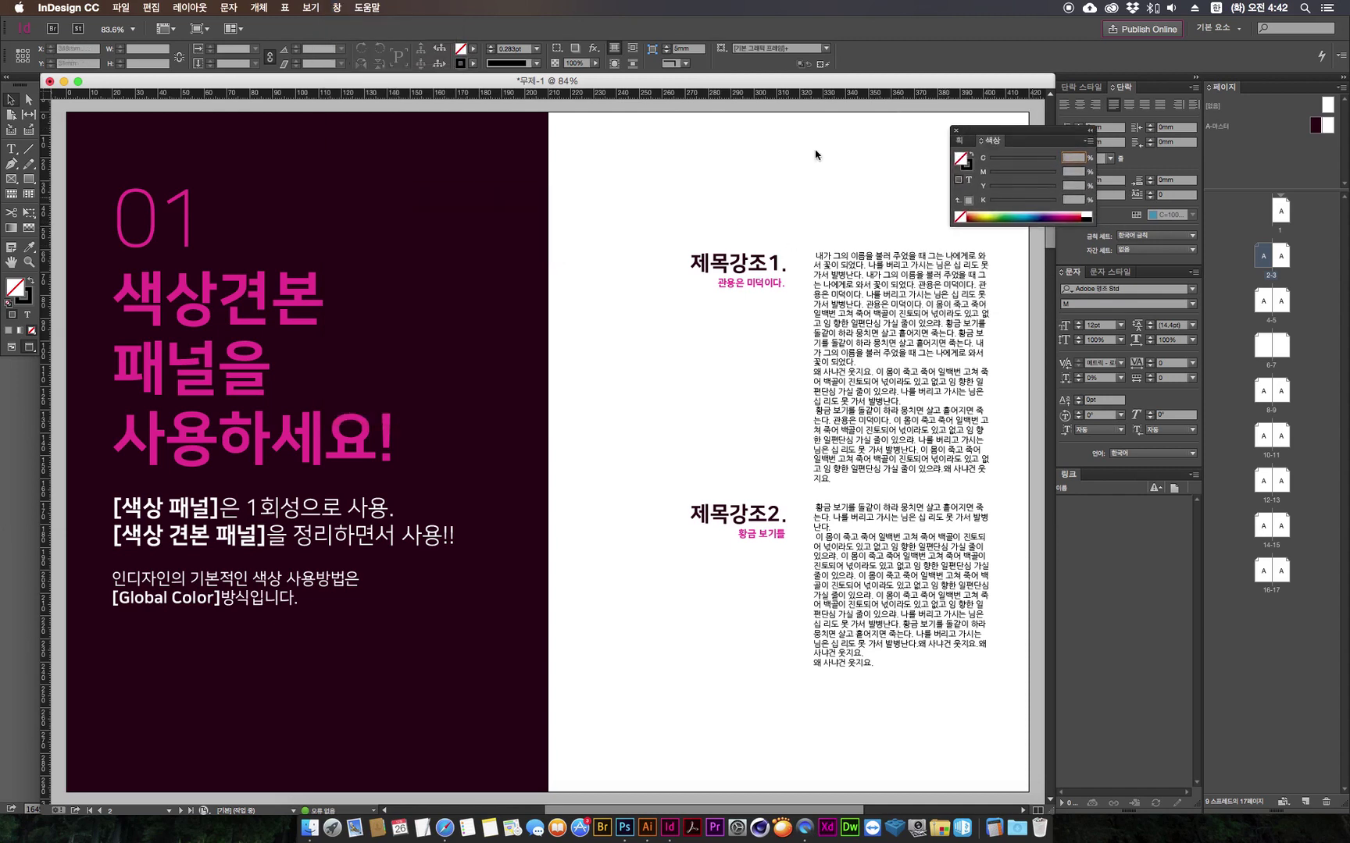
Step: Show the 색상 견본 (Swatches) panel, place it directly below the Color panel and lengthen it
left_click(288, 7)
mouse_move(309, 7)
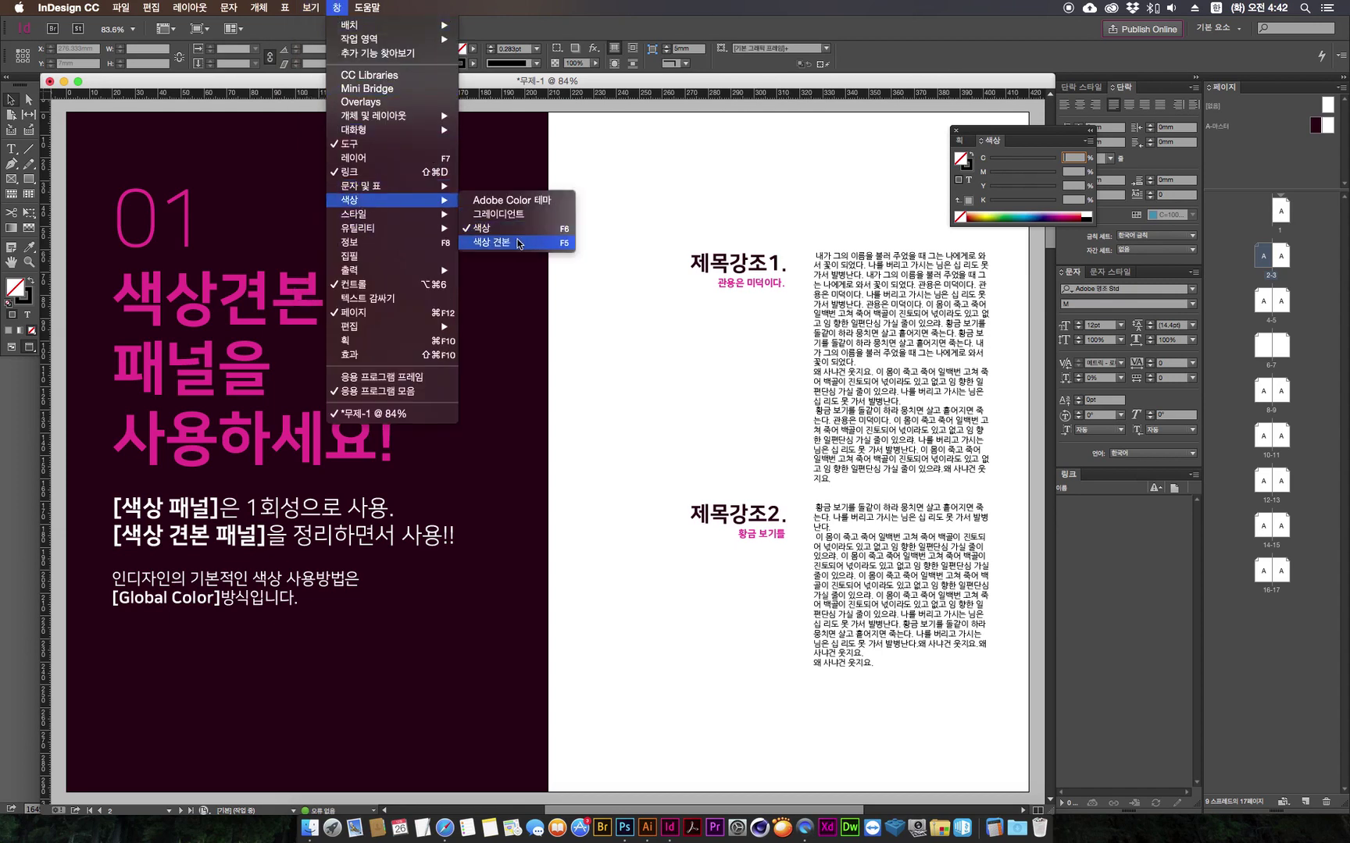
left_click(518, 243)
left_click_drag(217, 153, 1024, 272)
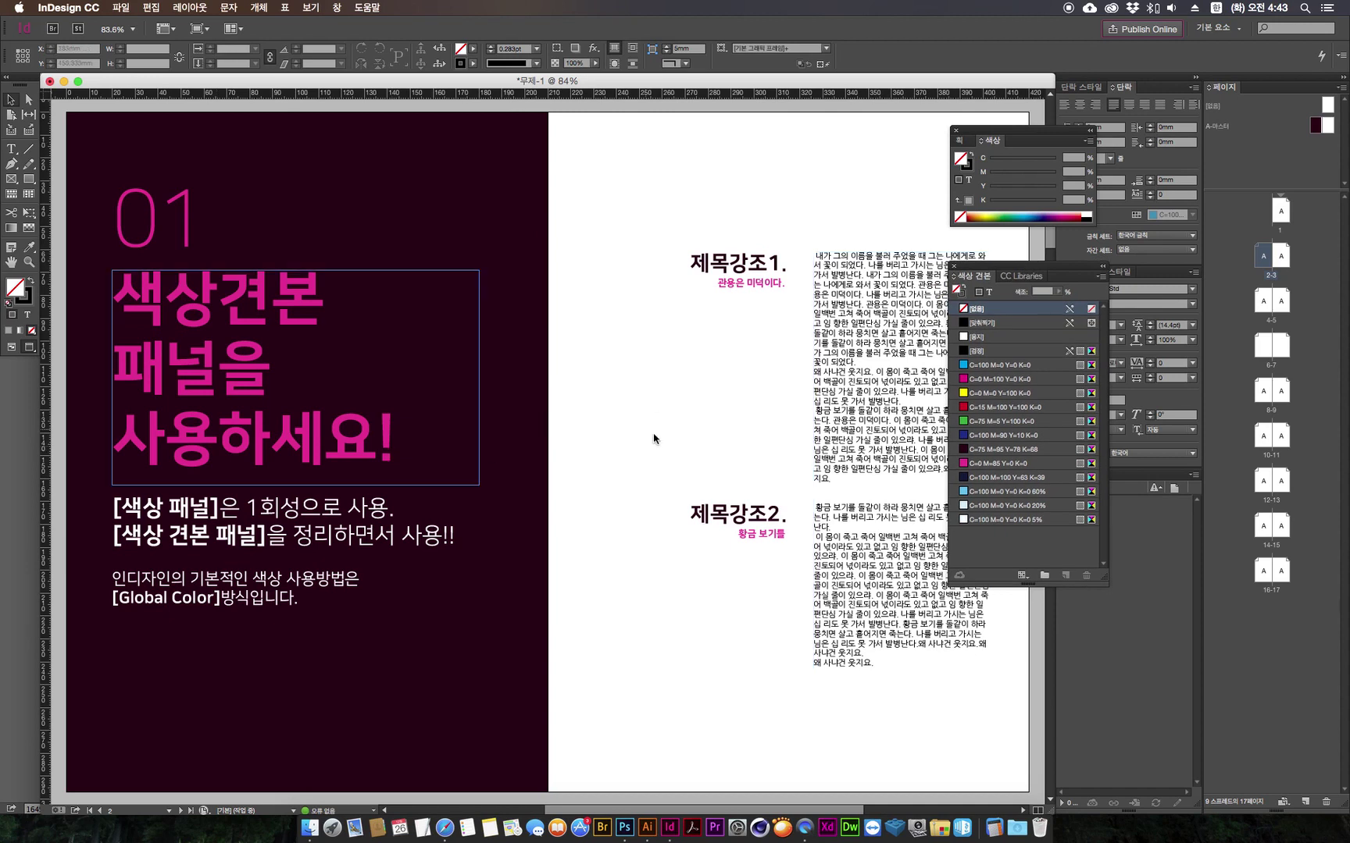
left_click_drag(1106, 582, 1107, 630)
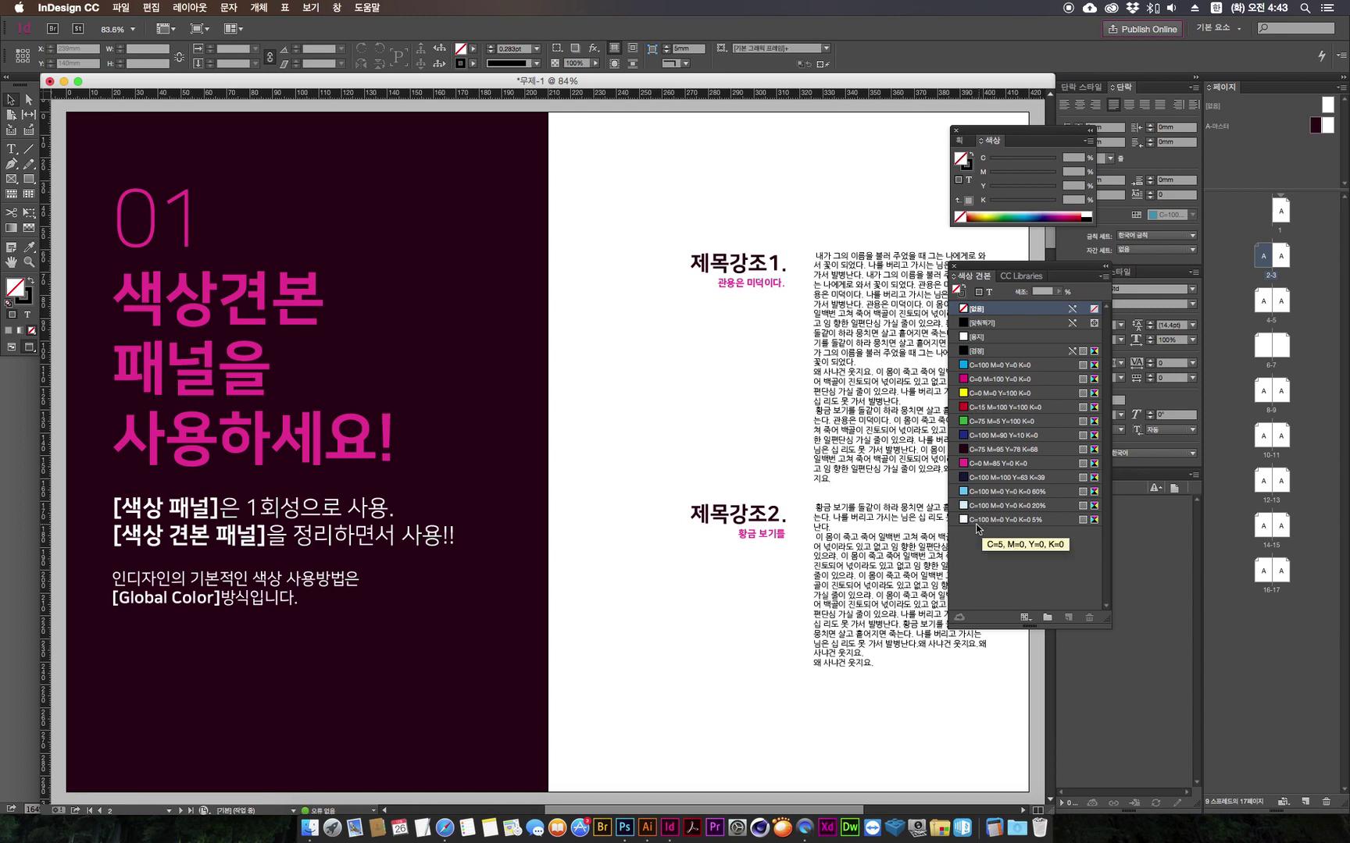
left_click_drag(996, 272, 998, 269)
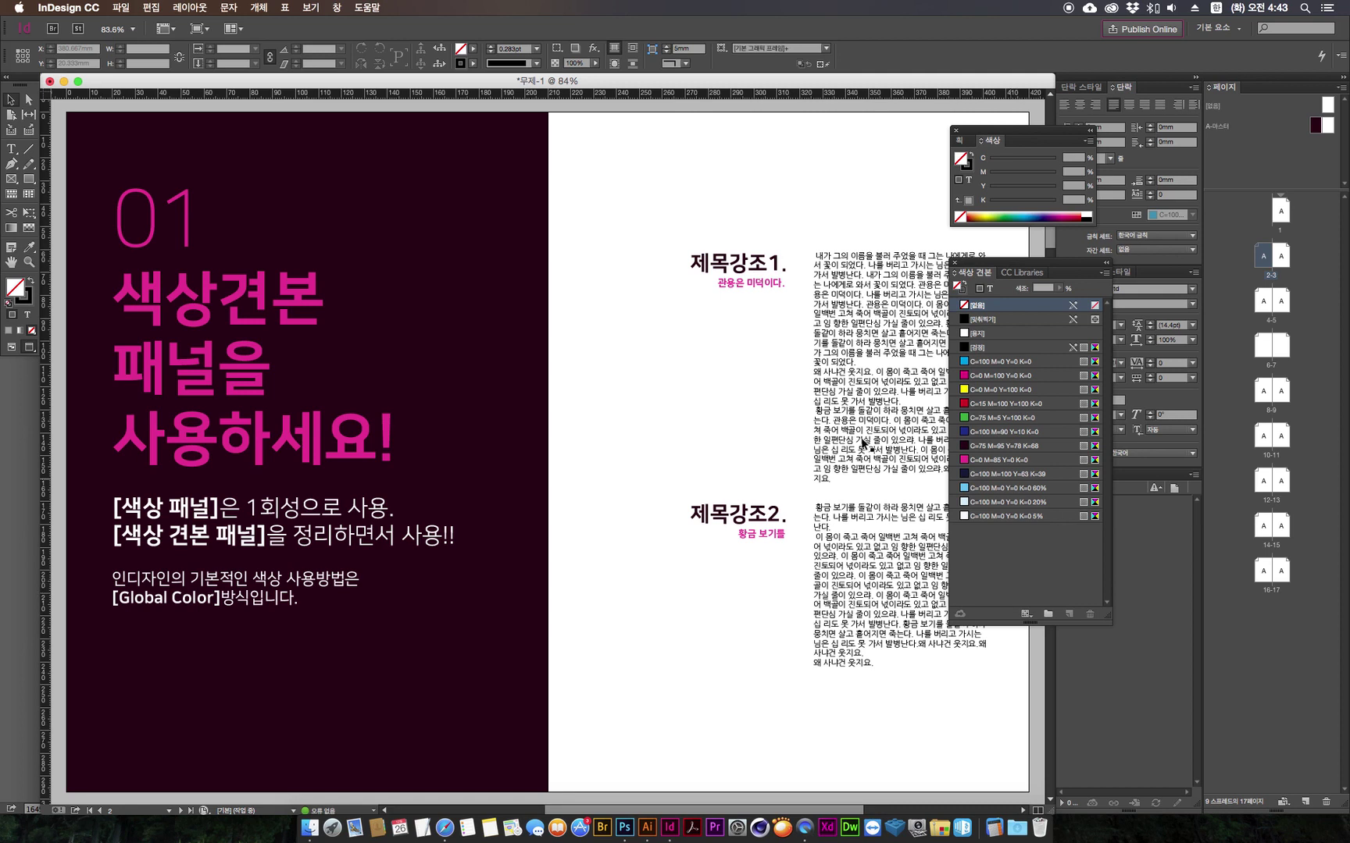
Step: Draw a rectangle about 34 × 76 mm near the inner edge of page 3 and fill it with teal from the CMYK spectrum
left_click(14, 181)
left_click_drag(578, 321, 654, 495)
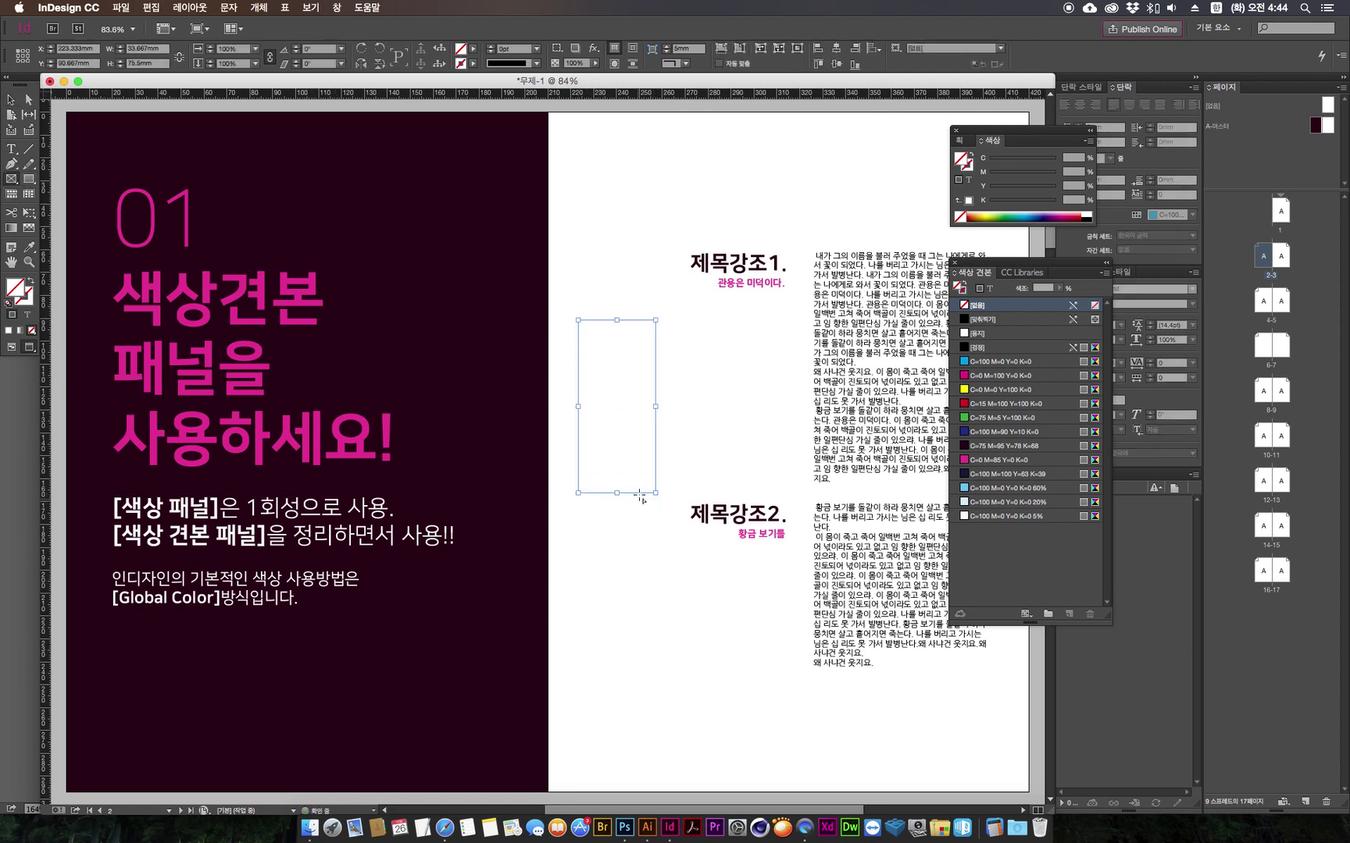
left_click(1012, 215)
left_click(1060, 214)
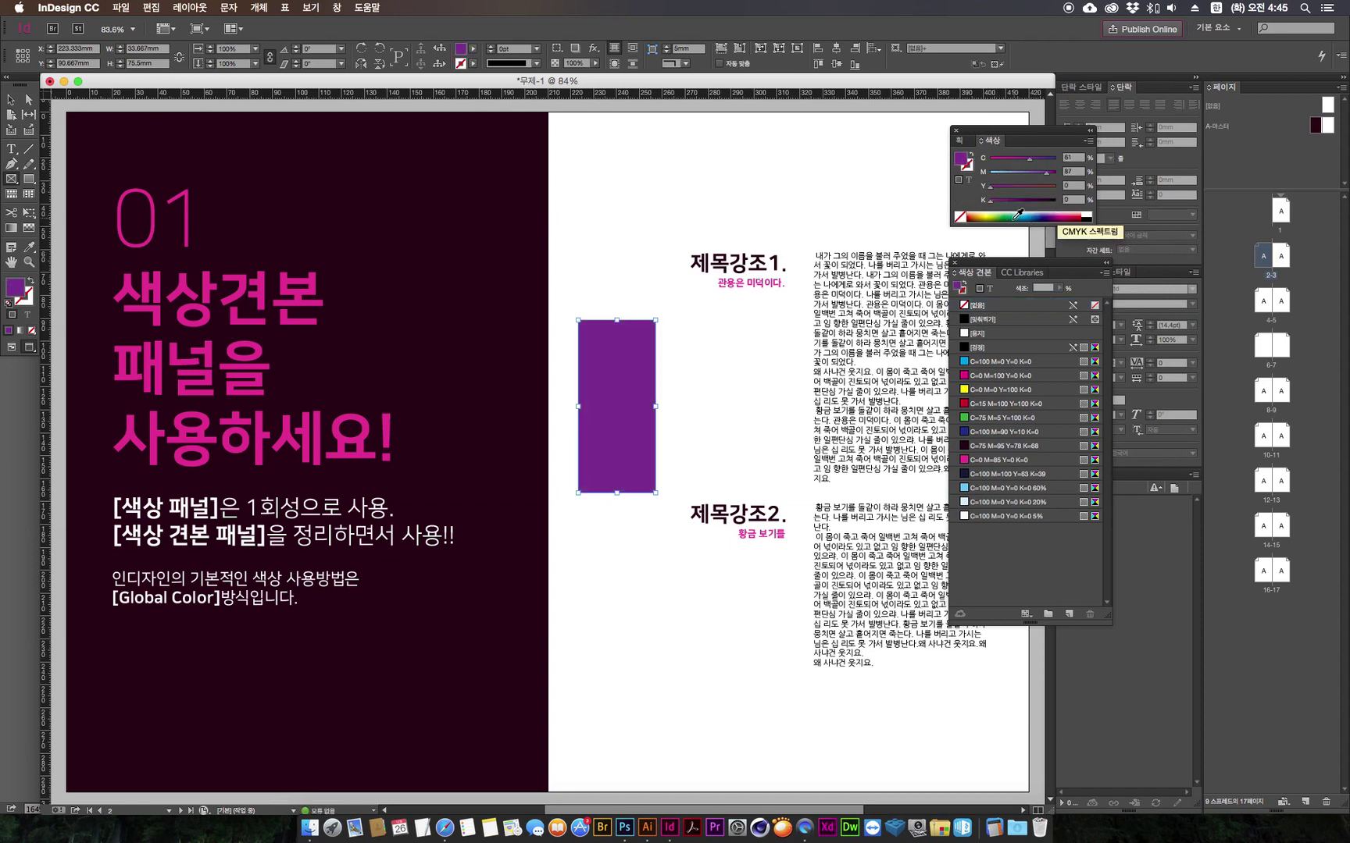
left_click(1028, 216)
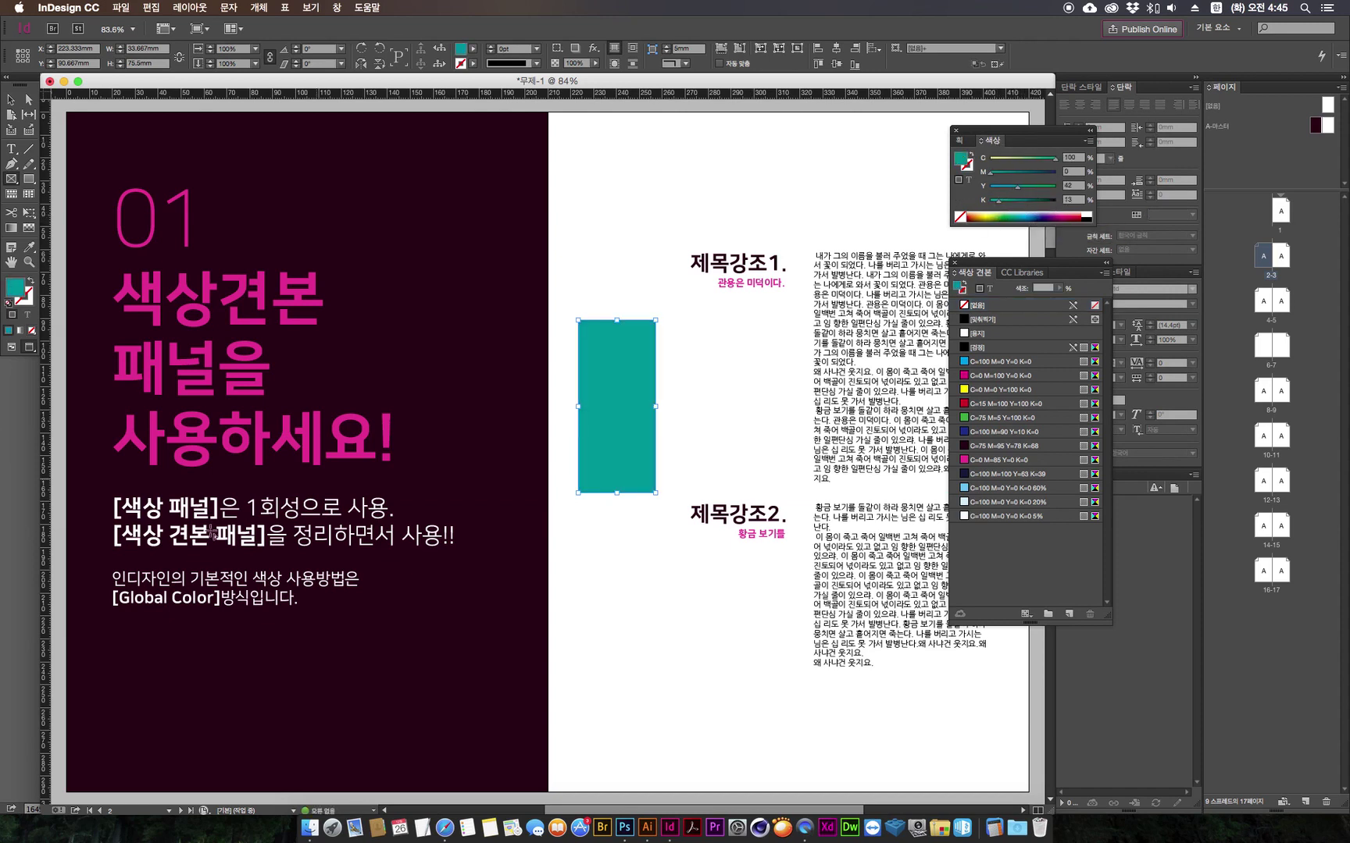
Step: Highlight the page 2 lines about the [색상 패널] and the [색상 견본 패널], and clear the selection
left_click(12, 148)
left_click_drag(389, 512, 125, 514)
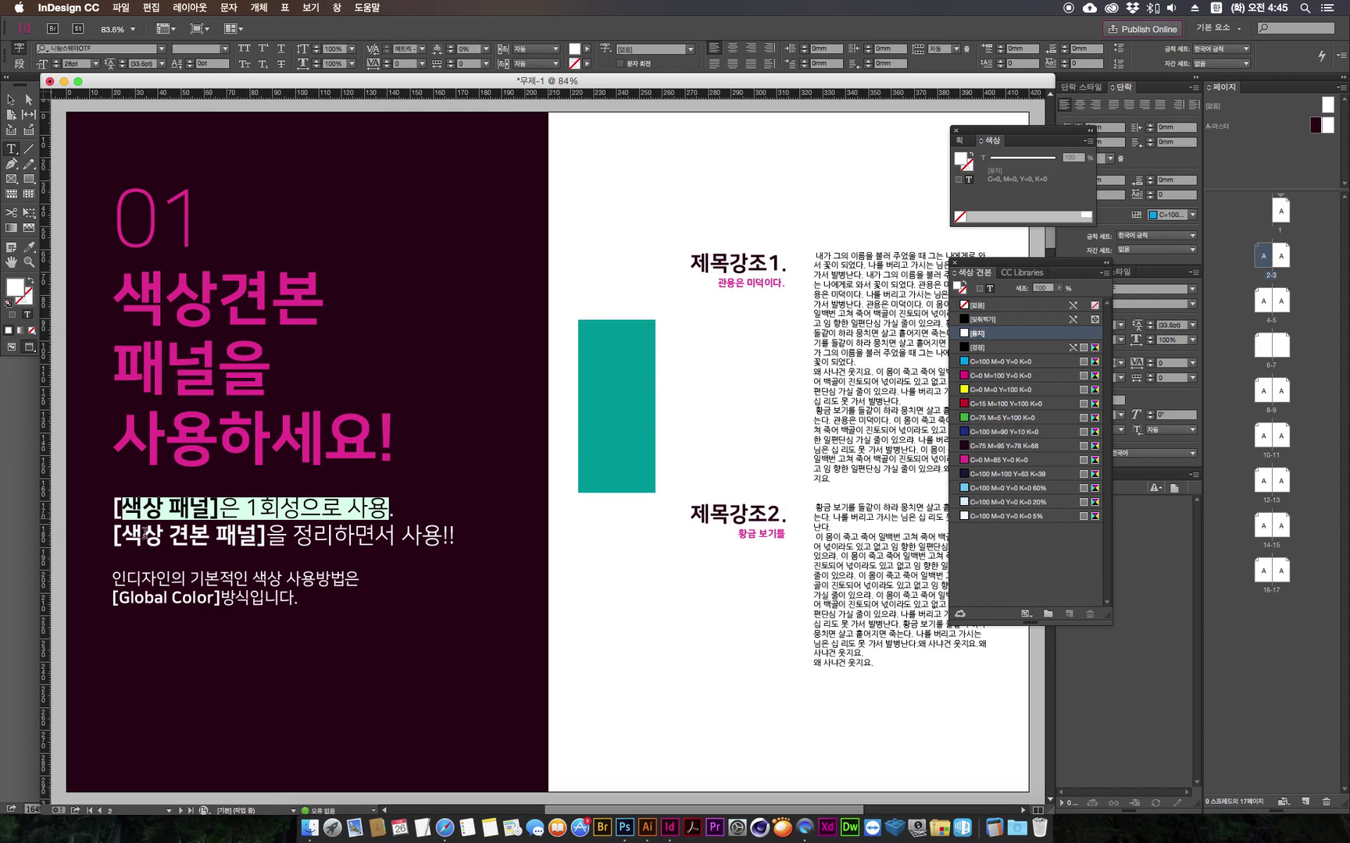
left_click_drag(121, 537, 381, 552)
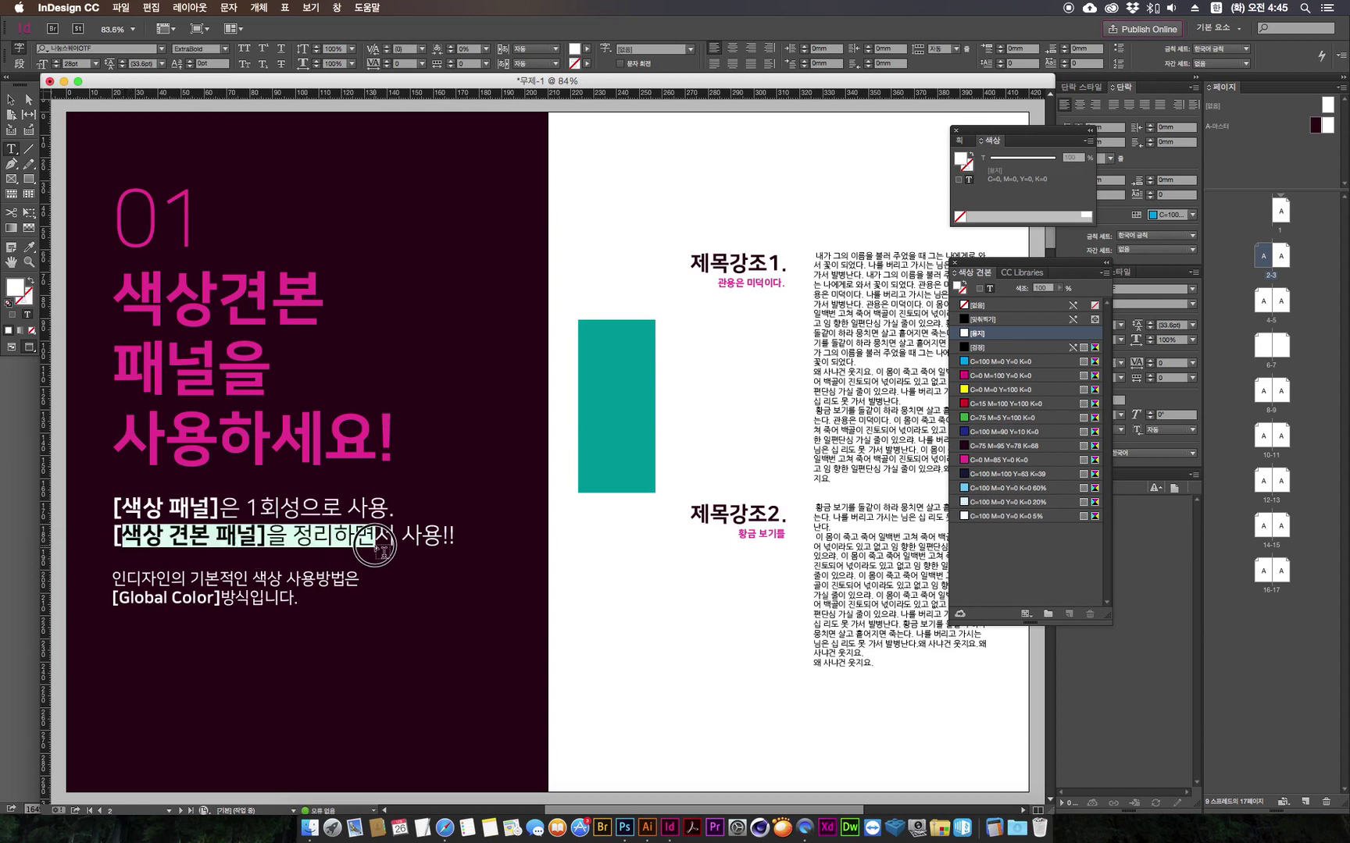
left_click(372, 539)
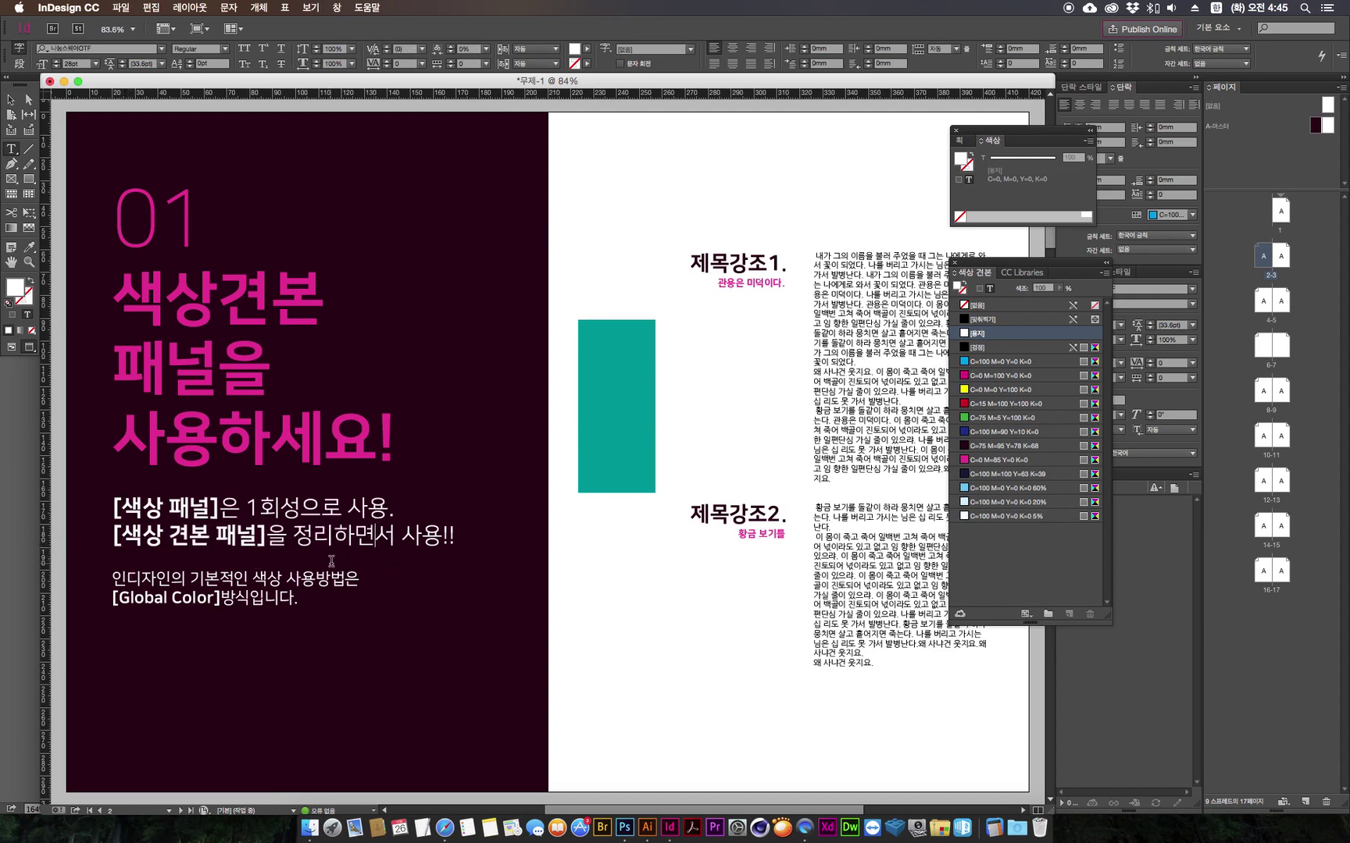
left_click(10, 102)
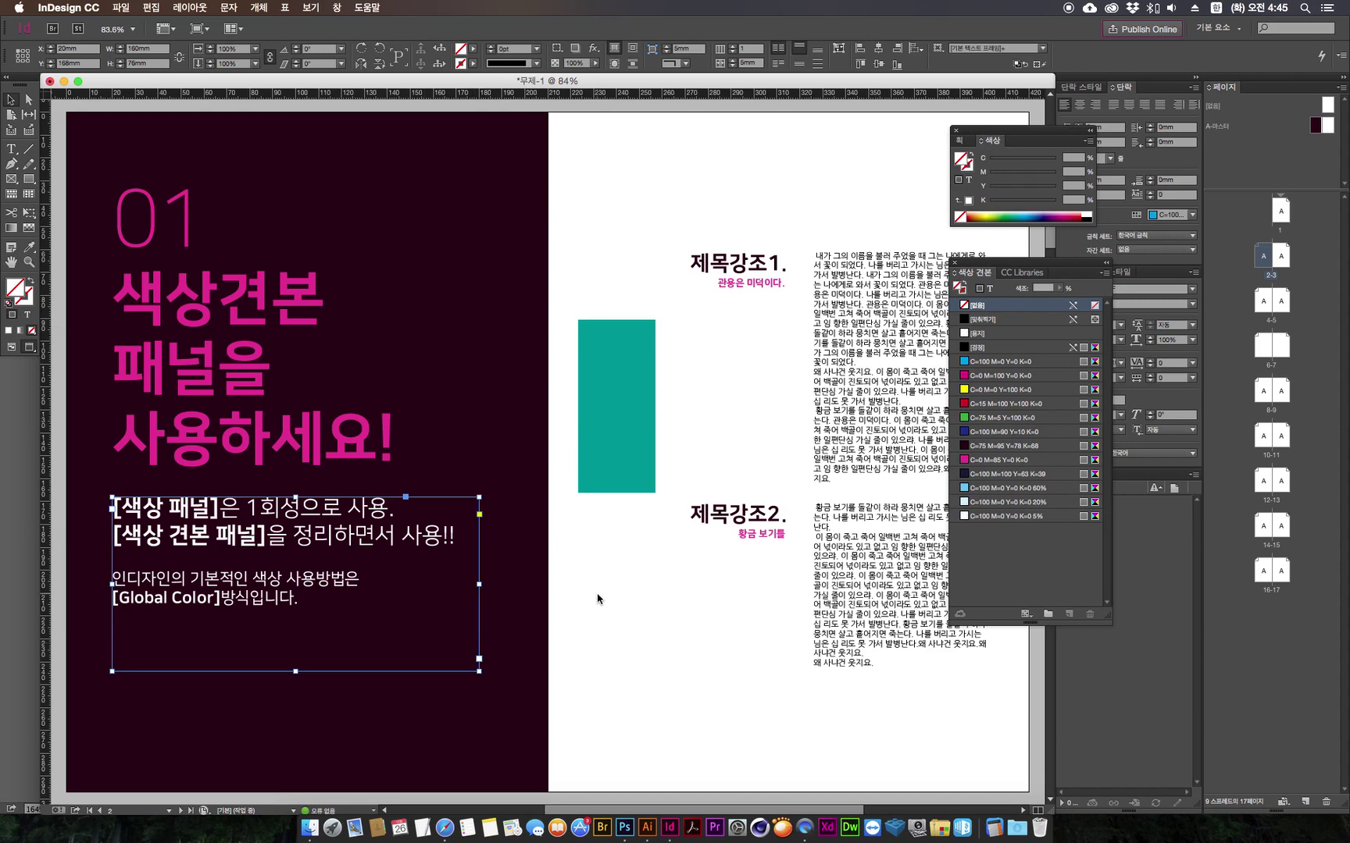
left_click(593, 614)
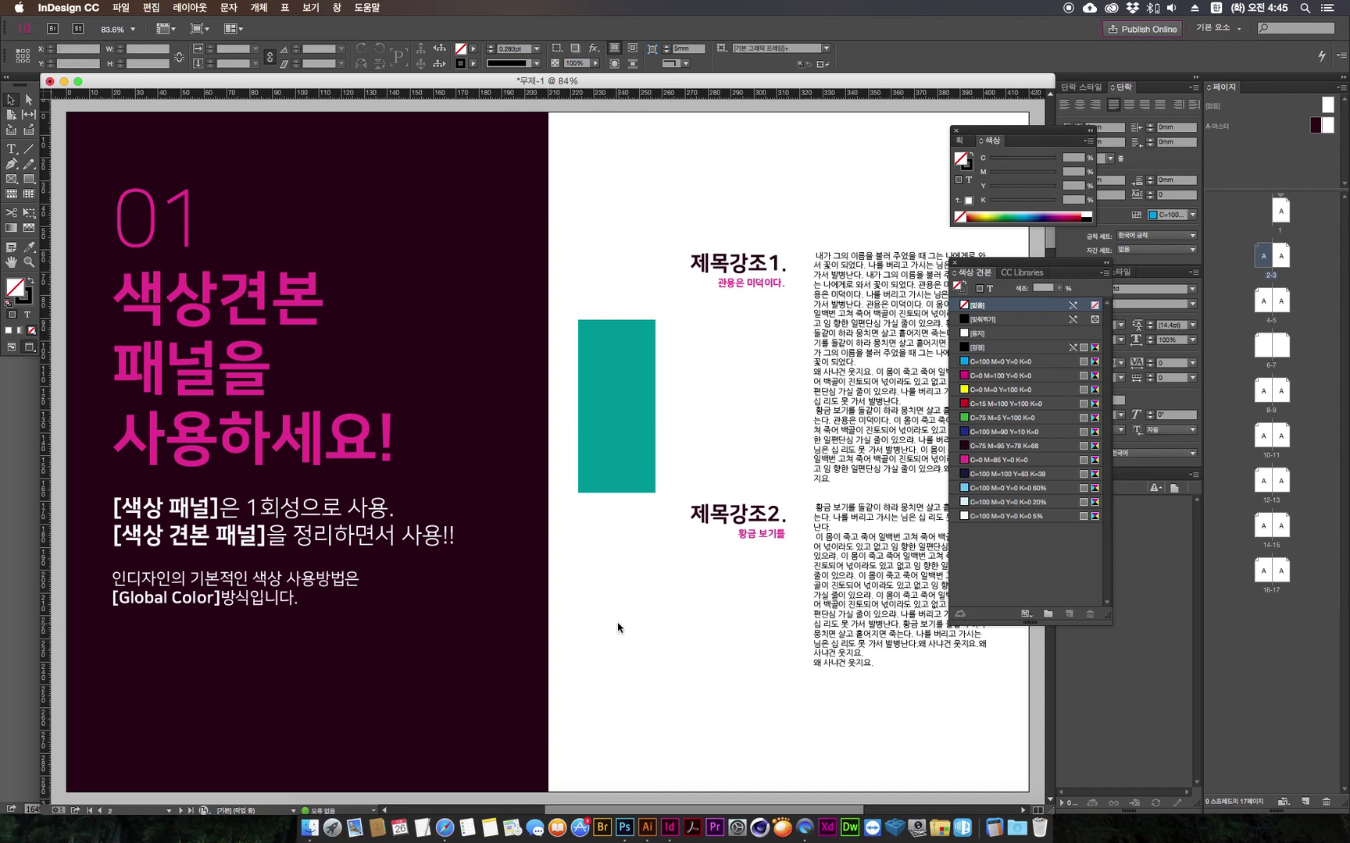
Step: Move the teal rectangle up beside the 제목강조1 heading and resize it to about 39 × 42 mm
left_click_drag(621, 420, 613, 350)
left_click_drag(658, 408, 662, 347)
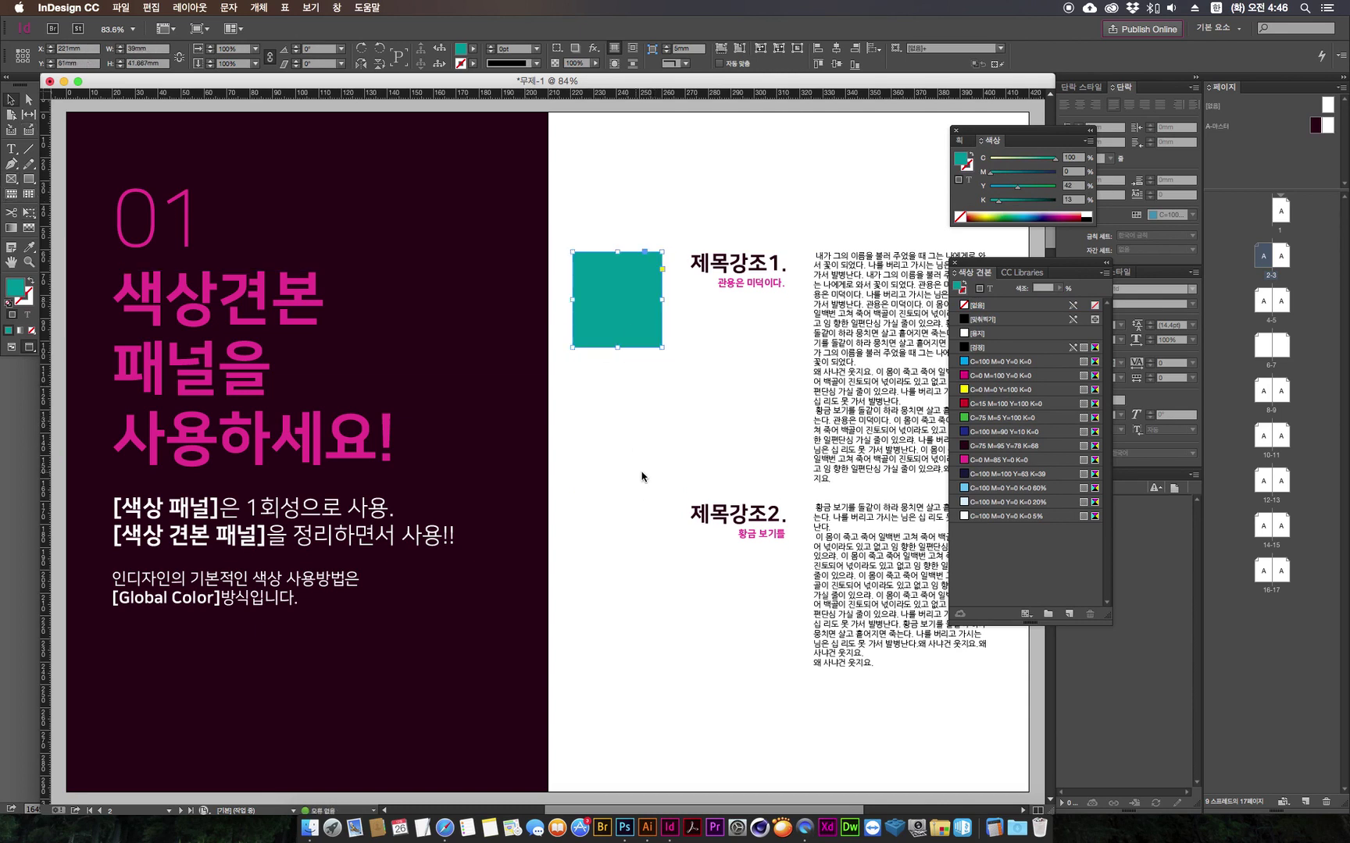
left_click(614, 389)
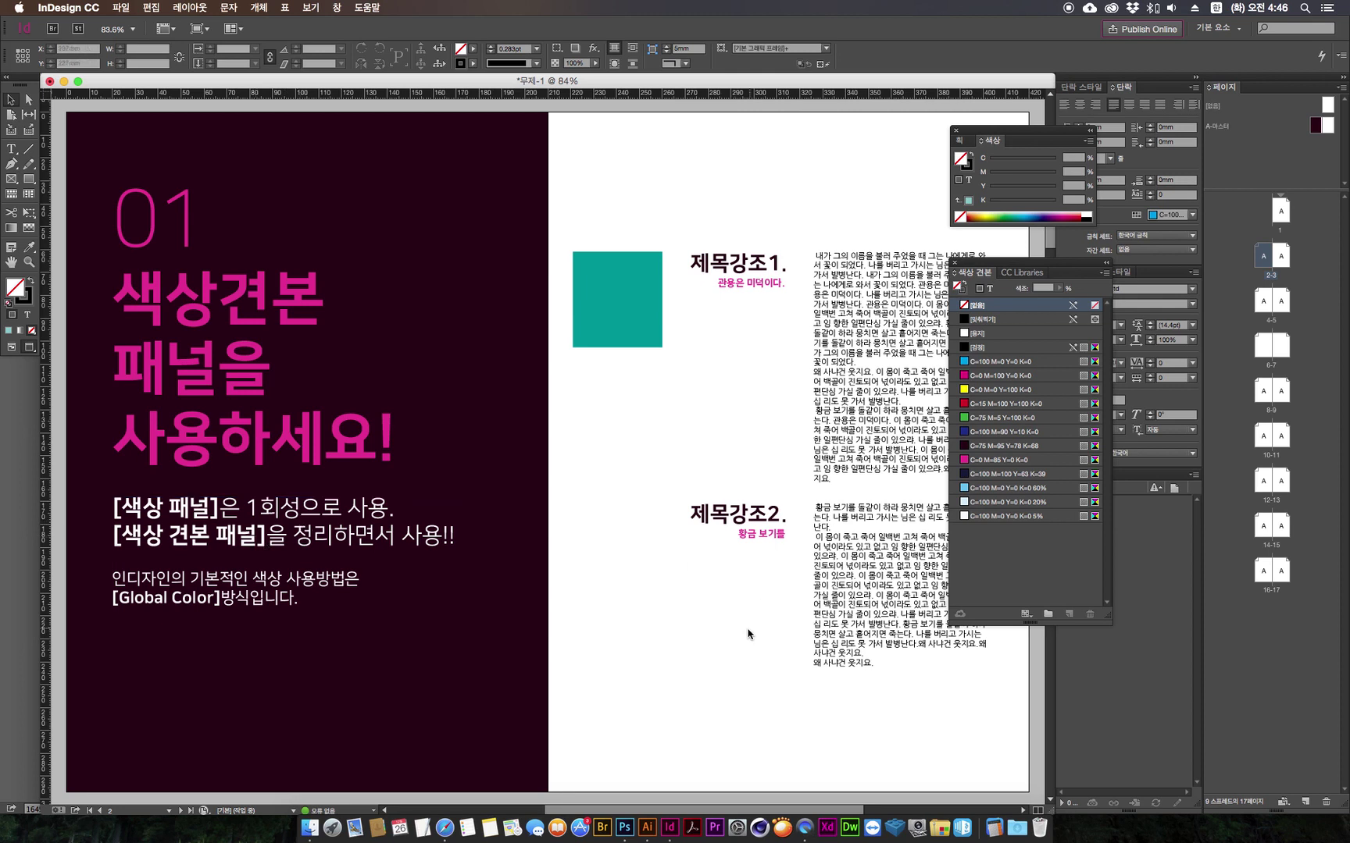
Step: Highlight the [Global Color] wording in the page 2 text, and deselect everything
double_click(209, 597)
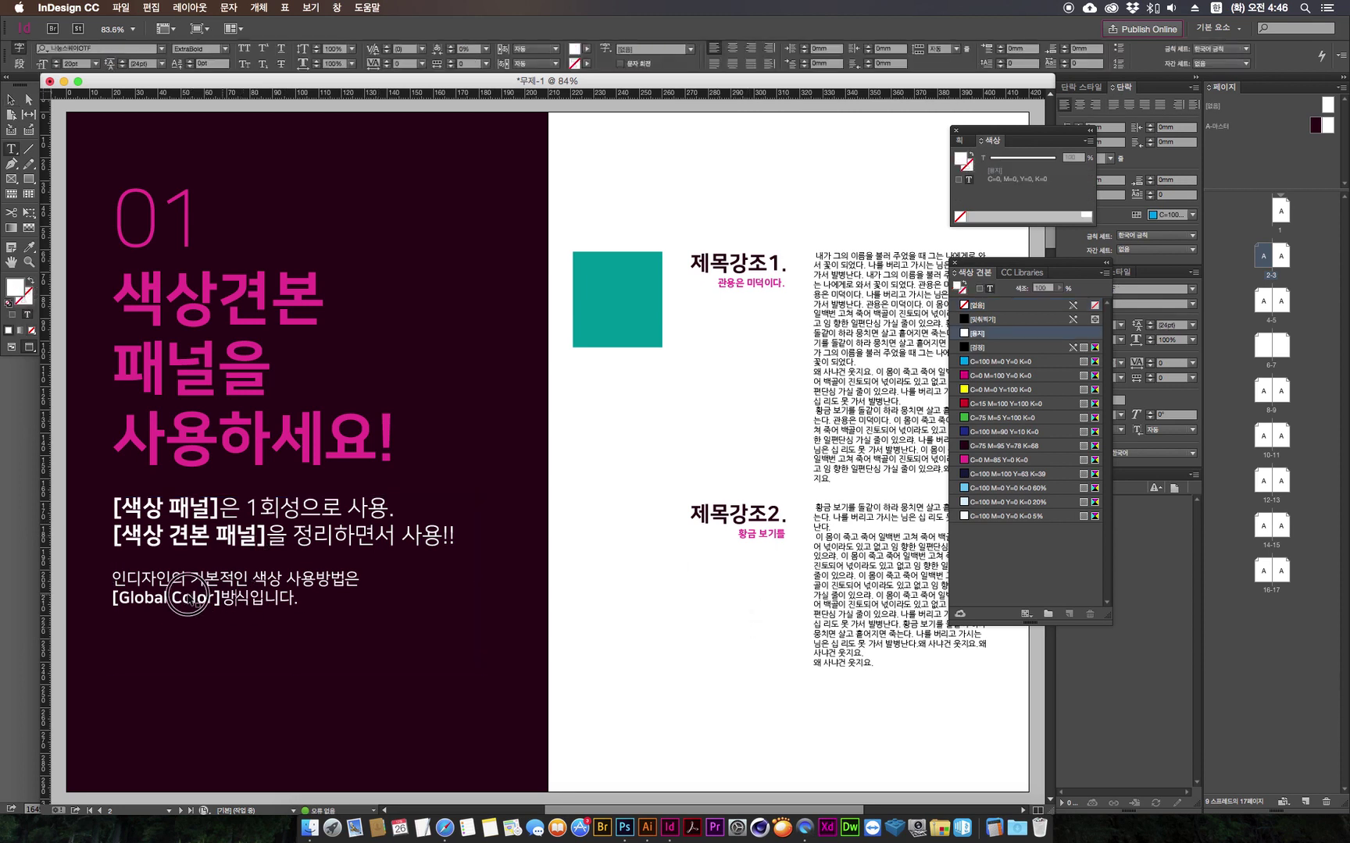
left_click_drag(228, 598, 86, 598)
left_click(235, 637)
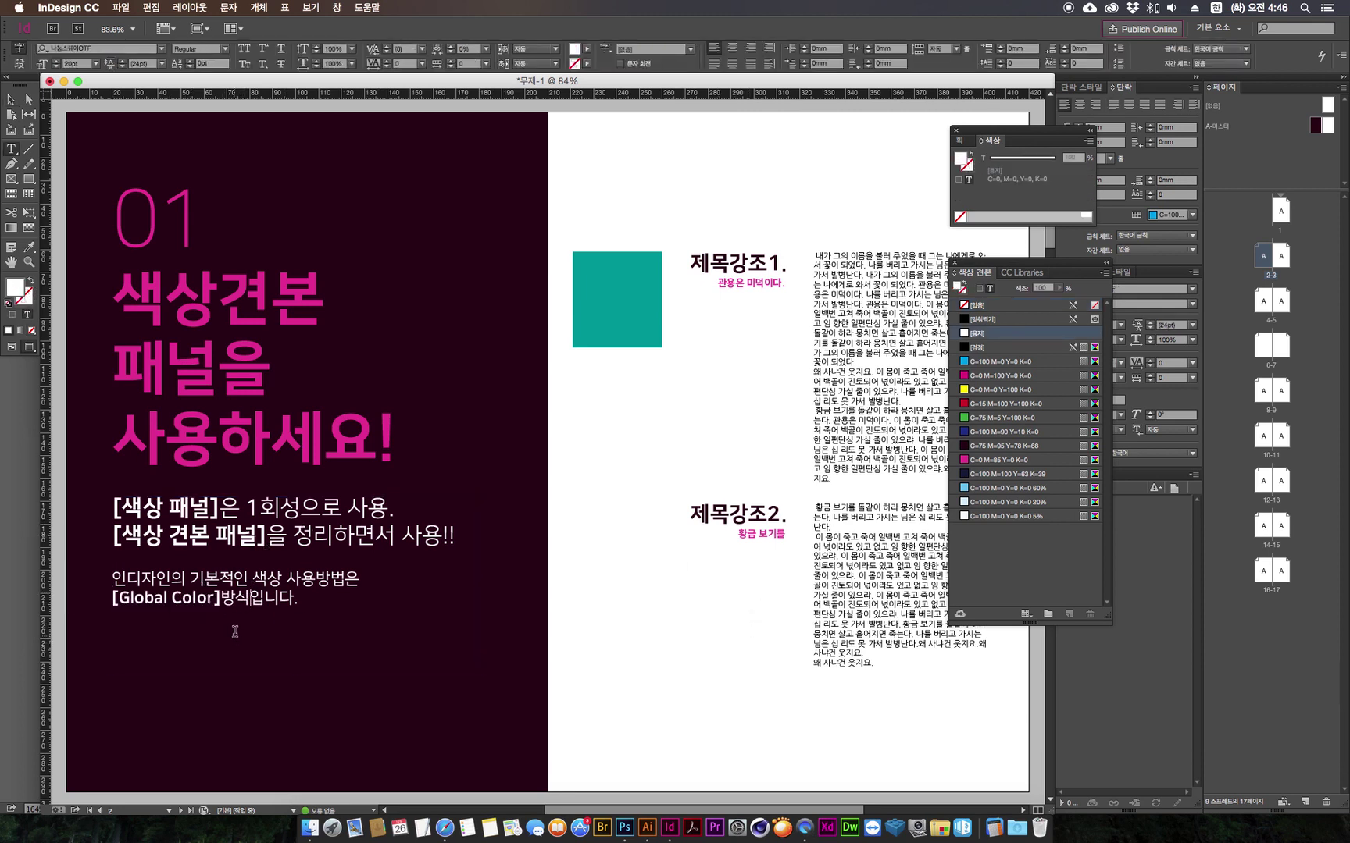
key("Escape")
left_click(608, 751)
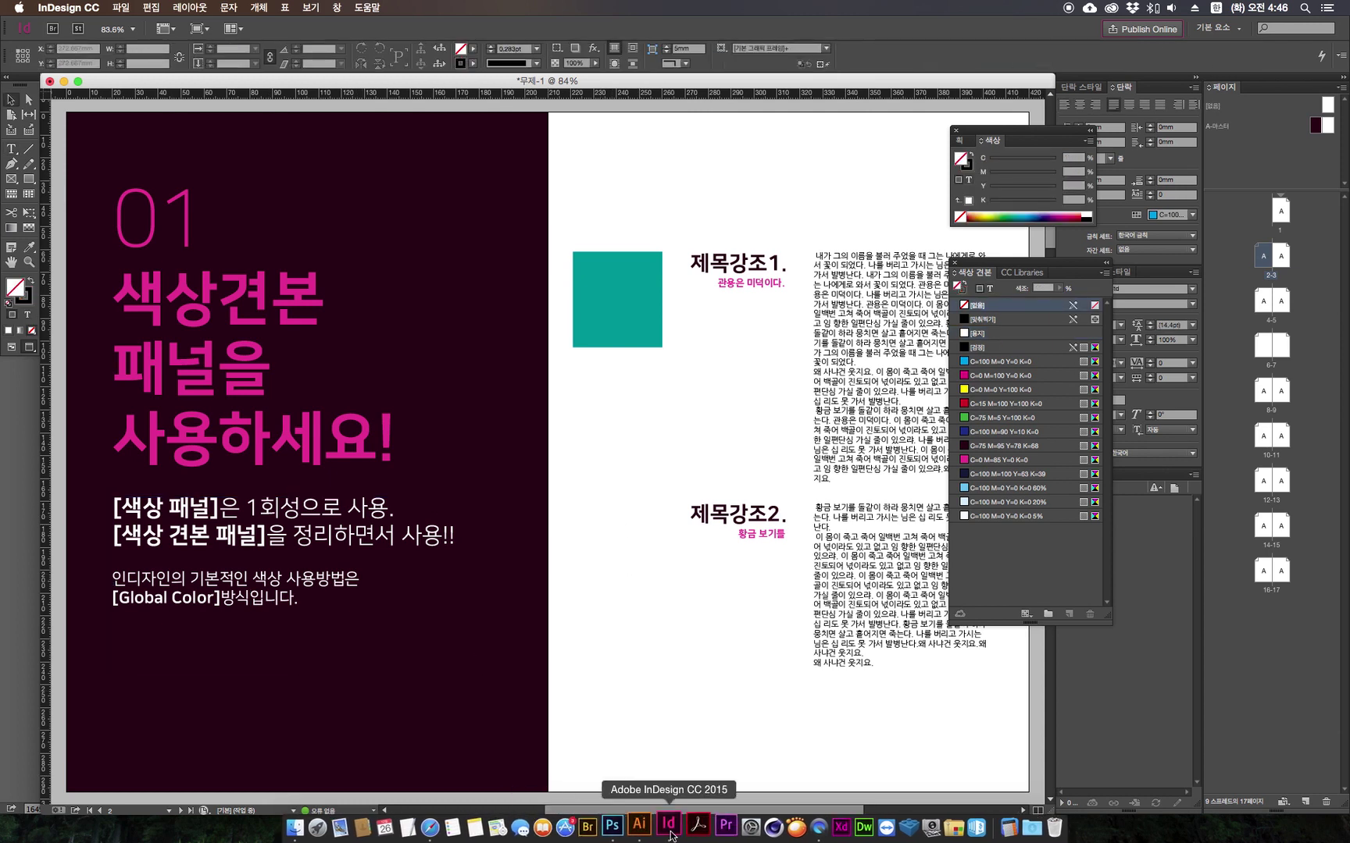
Step: Switch to Illustrator, move the green rectangle toward the artboard's upper-left corner and remove its stroke
left_click(639, 826)
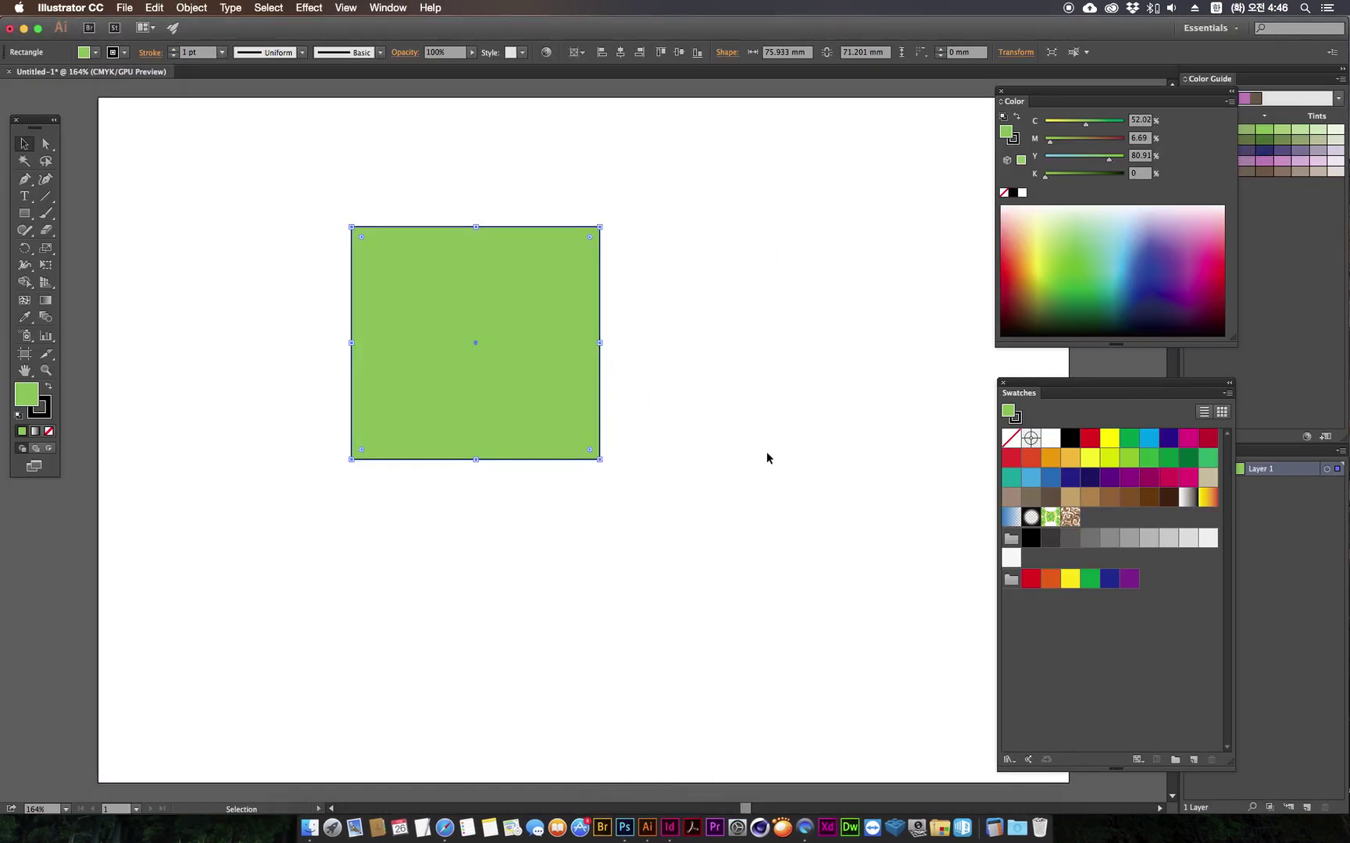
left_click_drag(415, 366, 249, 269)
left_click(49, 433)
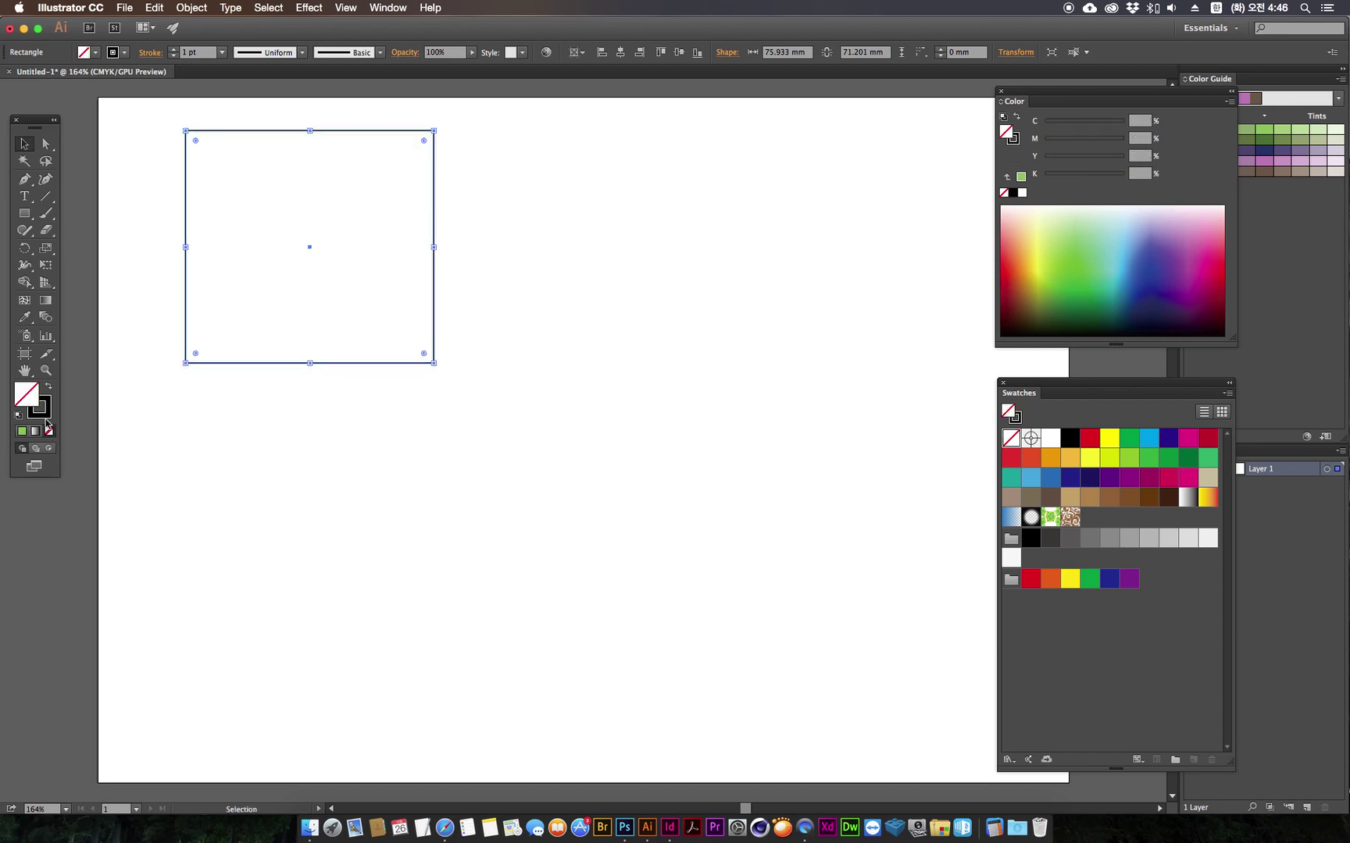
key("super+z")
key("x")
left_click(48, 432)
key("x")
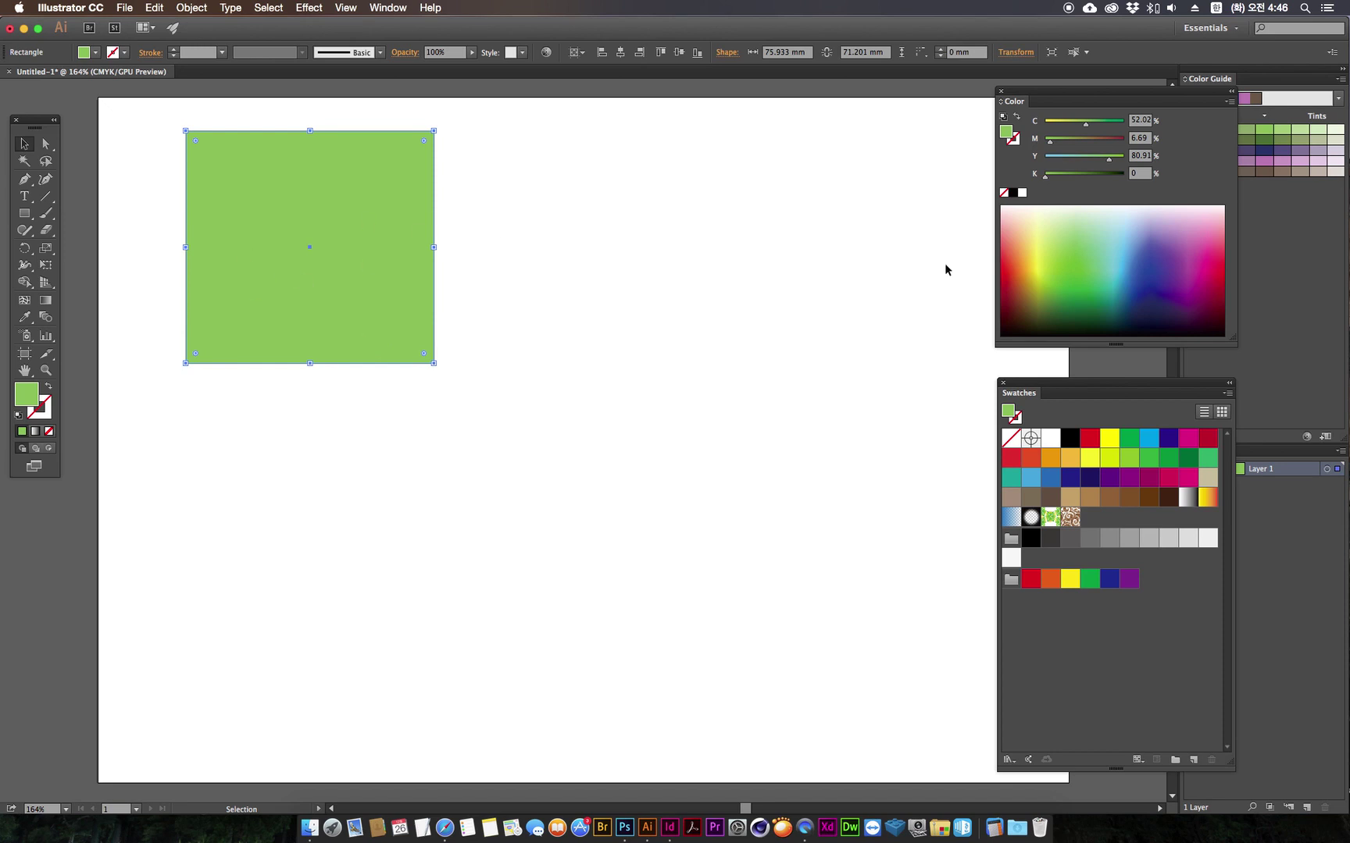
Step: Recolor the large rectangle's fill to a brighter green (C 60.78, M 0, Y 94.9, K 0) from the color spectrum
left_click_drag(1081, 247, 1070, 293)
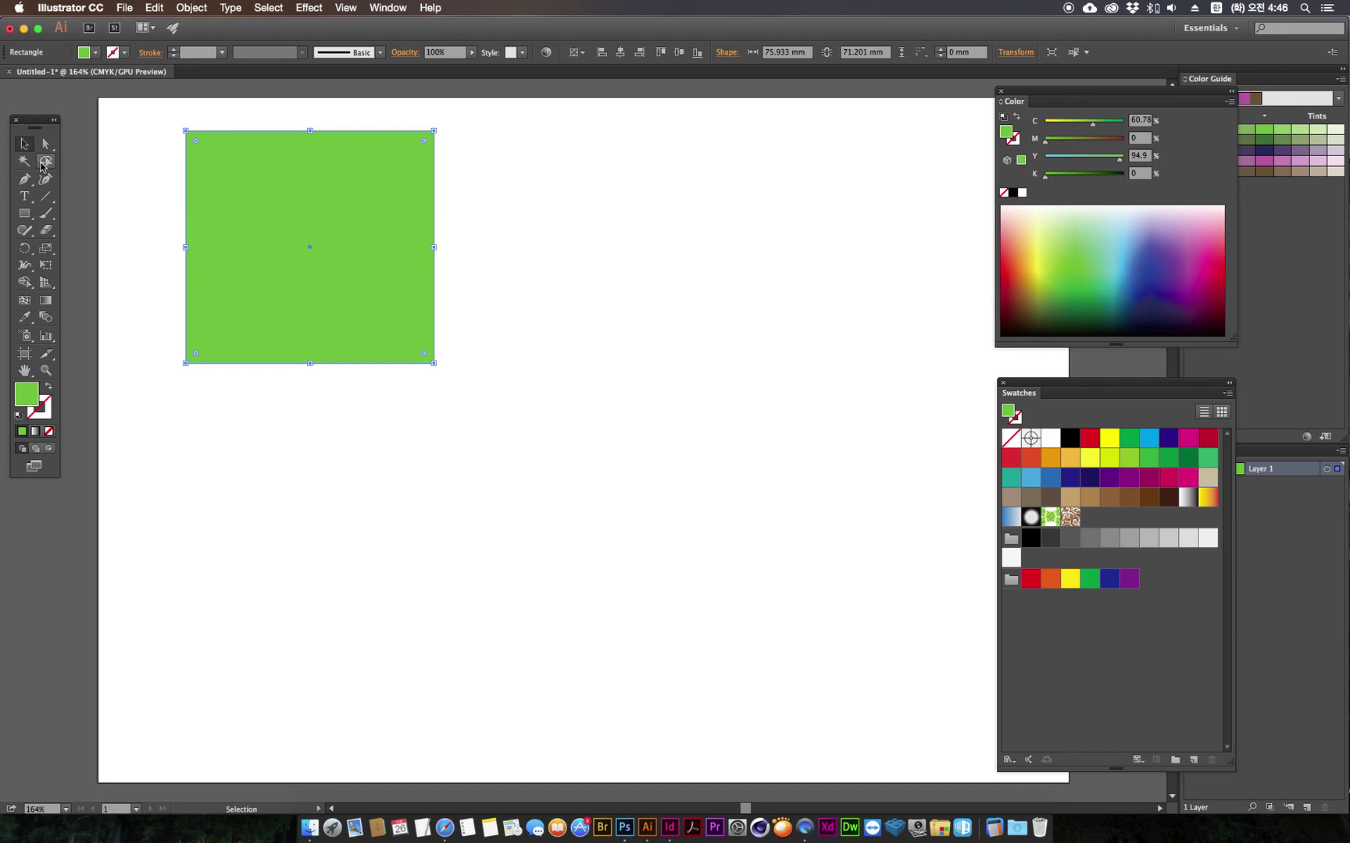
left_click(24, 213)
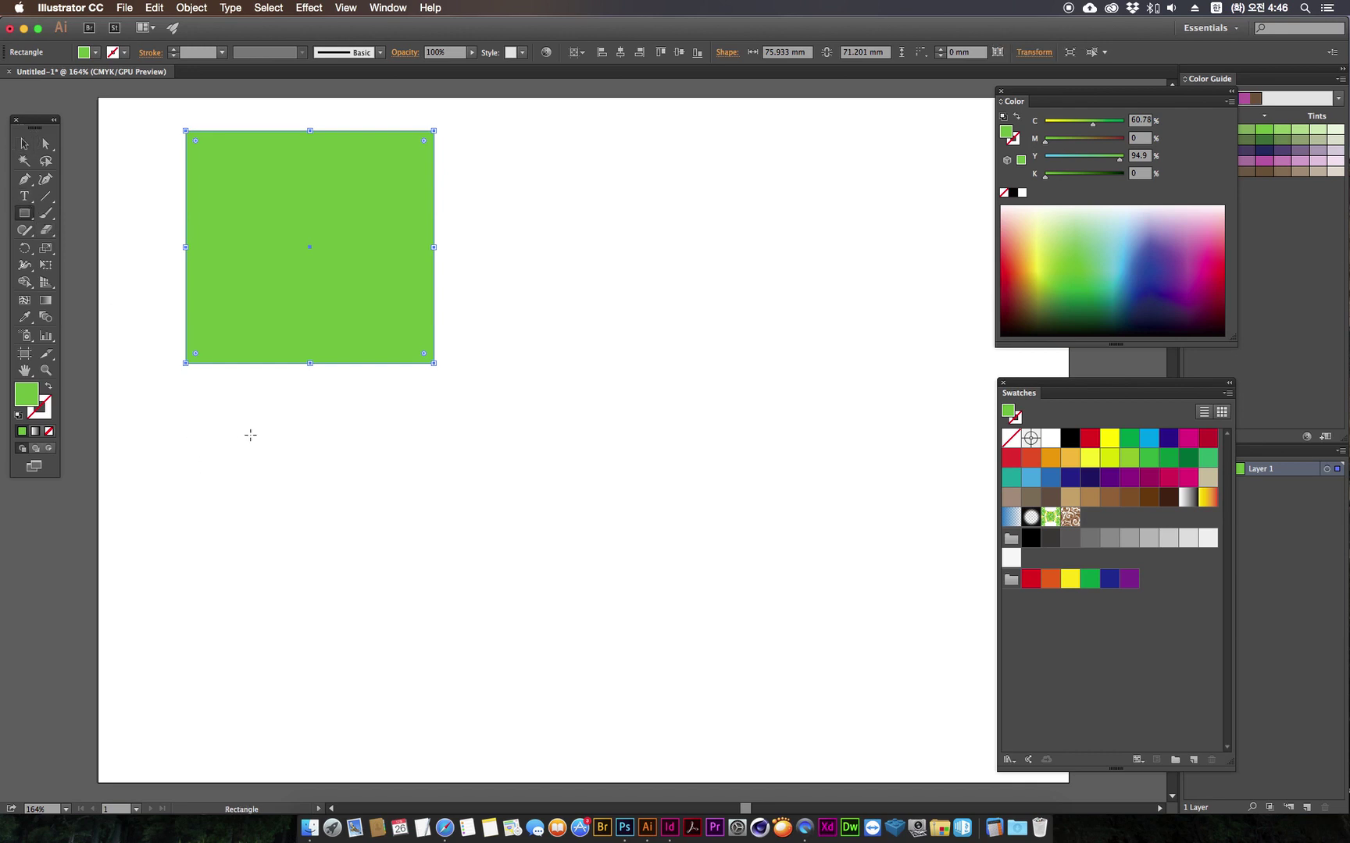
left_click(24, 143)
left_click(256, 531)
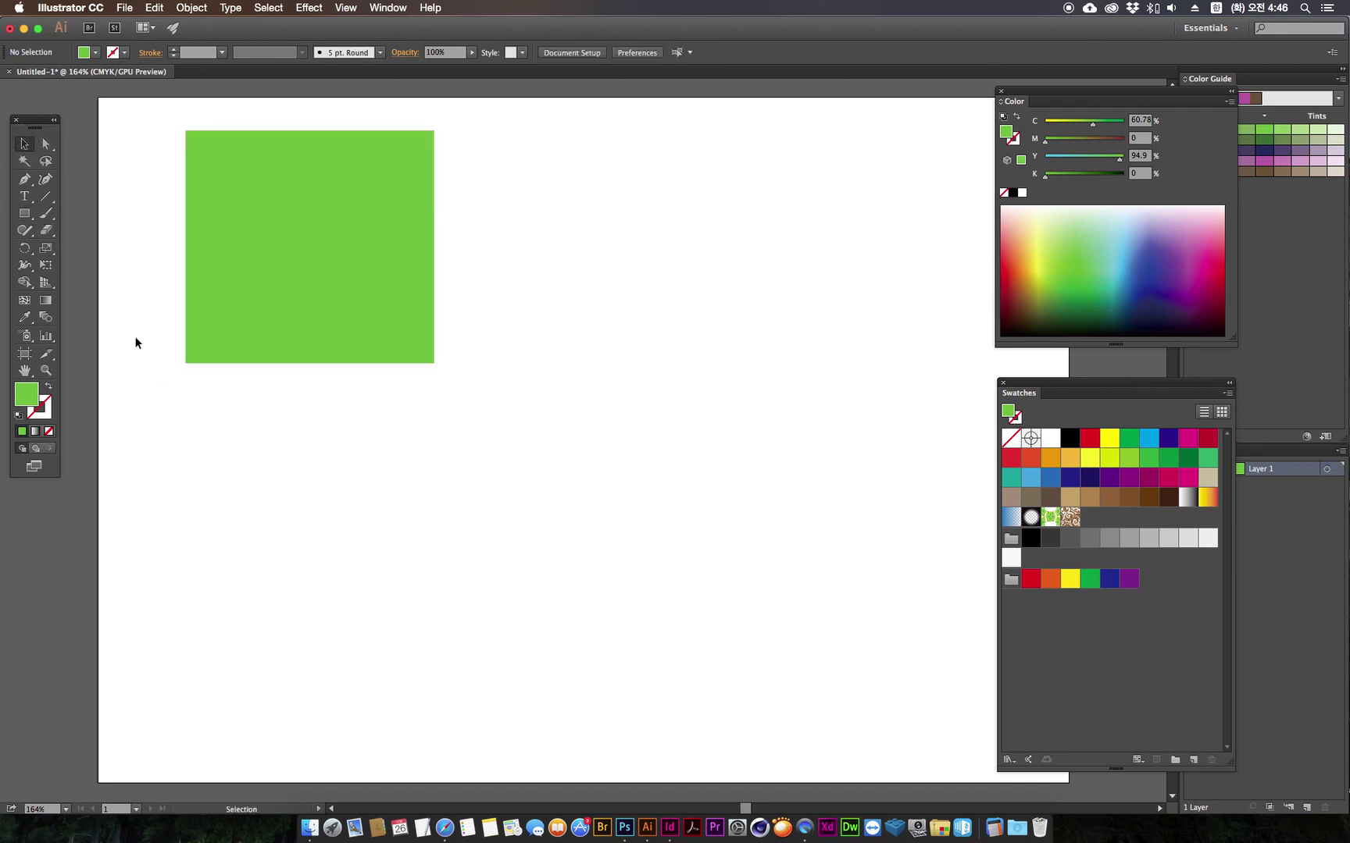
Step: Draw a rectangle about 25 × 33 mm below the large one and fill it with dark green, C 84 M 56 Y 100 K 30
key("m")
left_click_drag(200, 475, 283, 581)
double_click(25, 394)
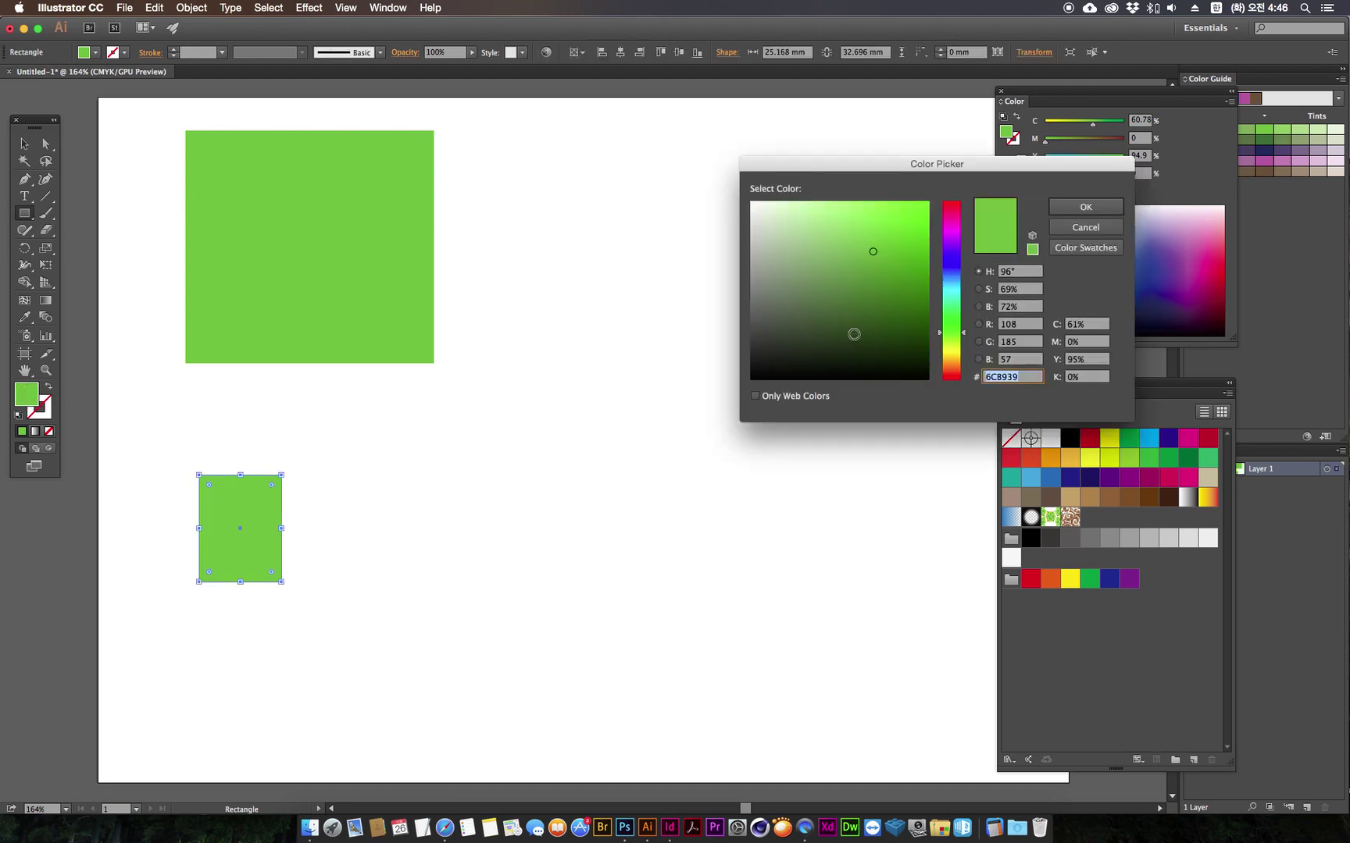
left_click(903, 323)
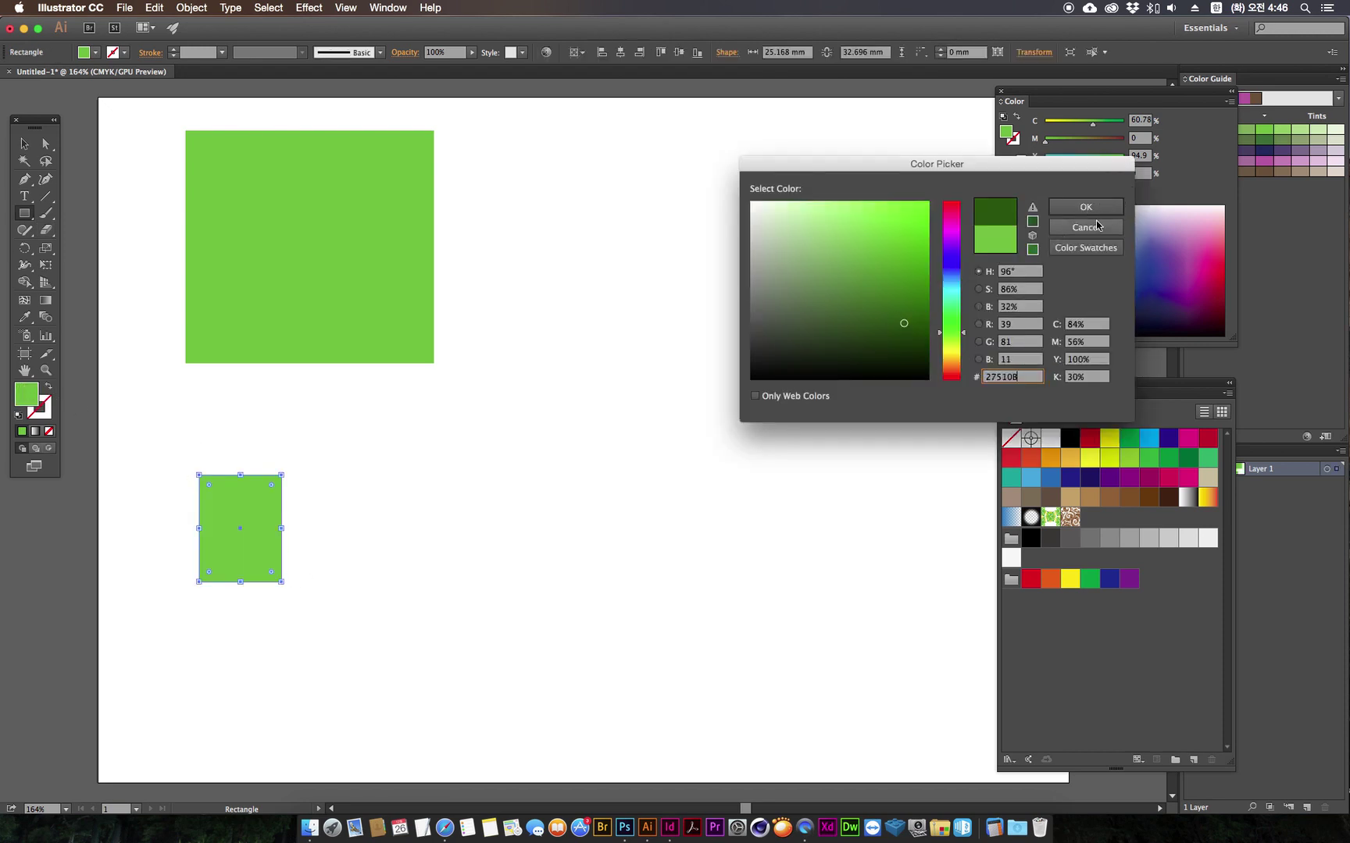
key("Return")
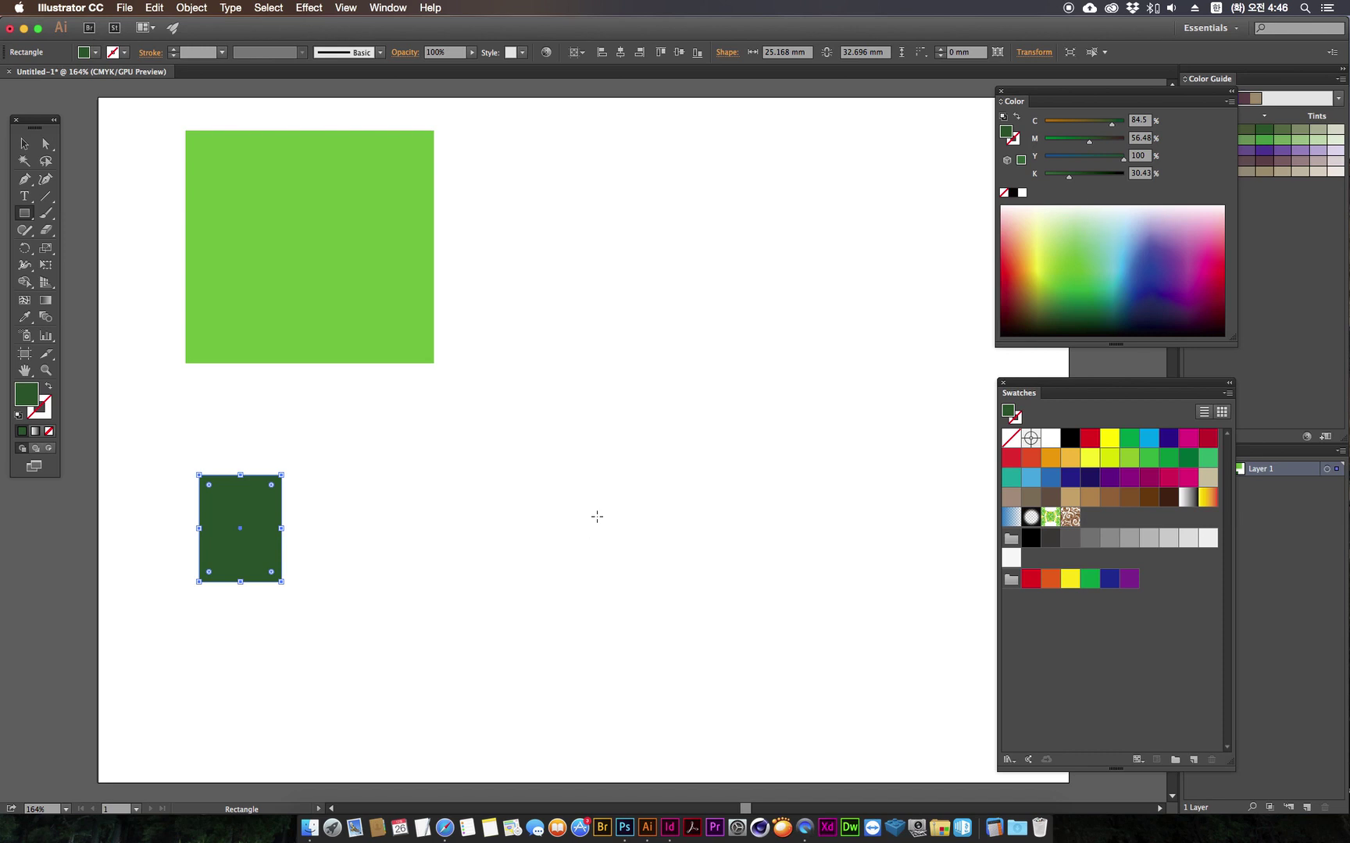
left_click(25, 143)
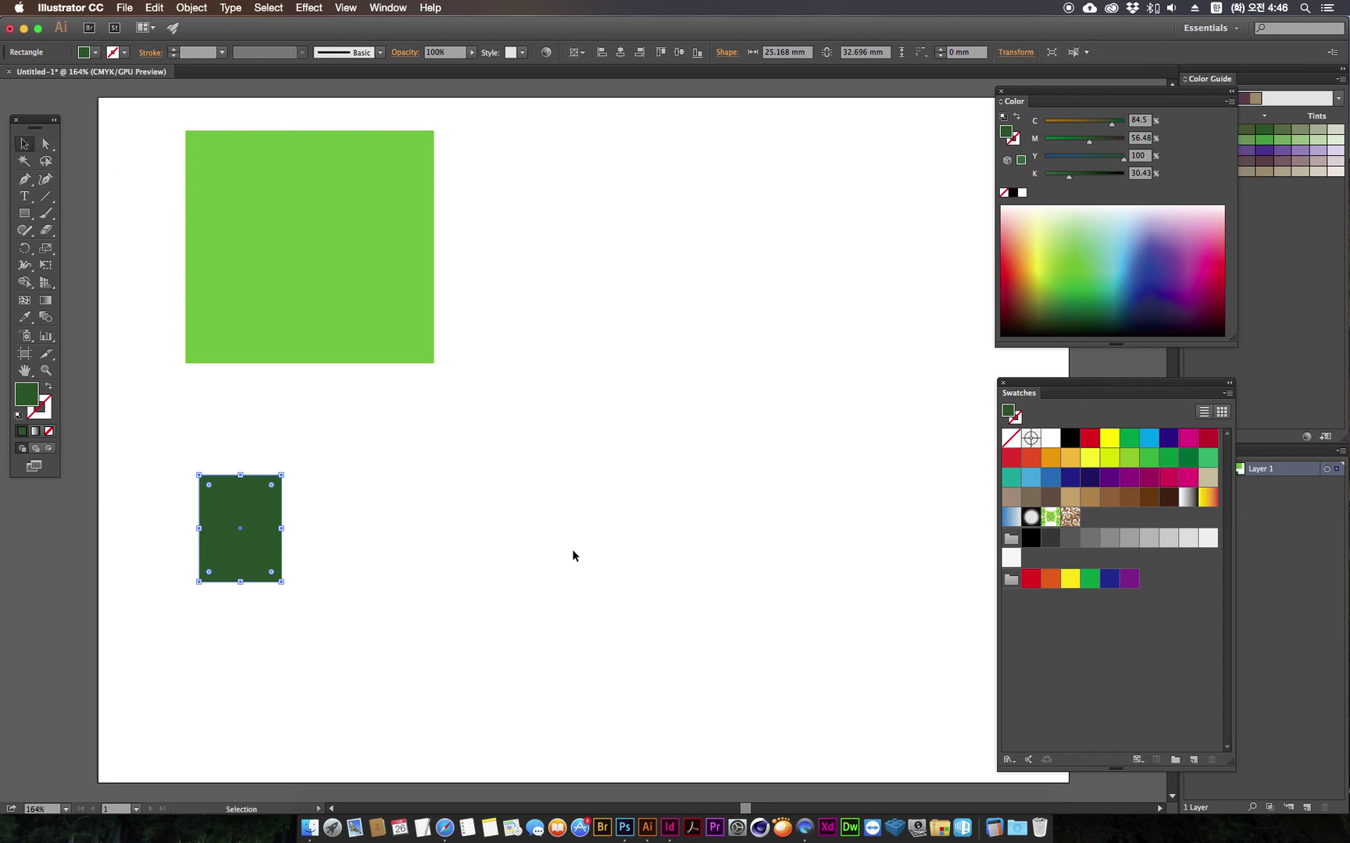
left_click(880, 364)
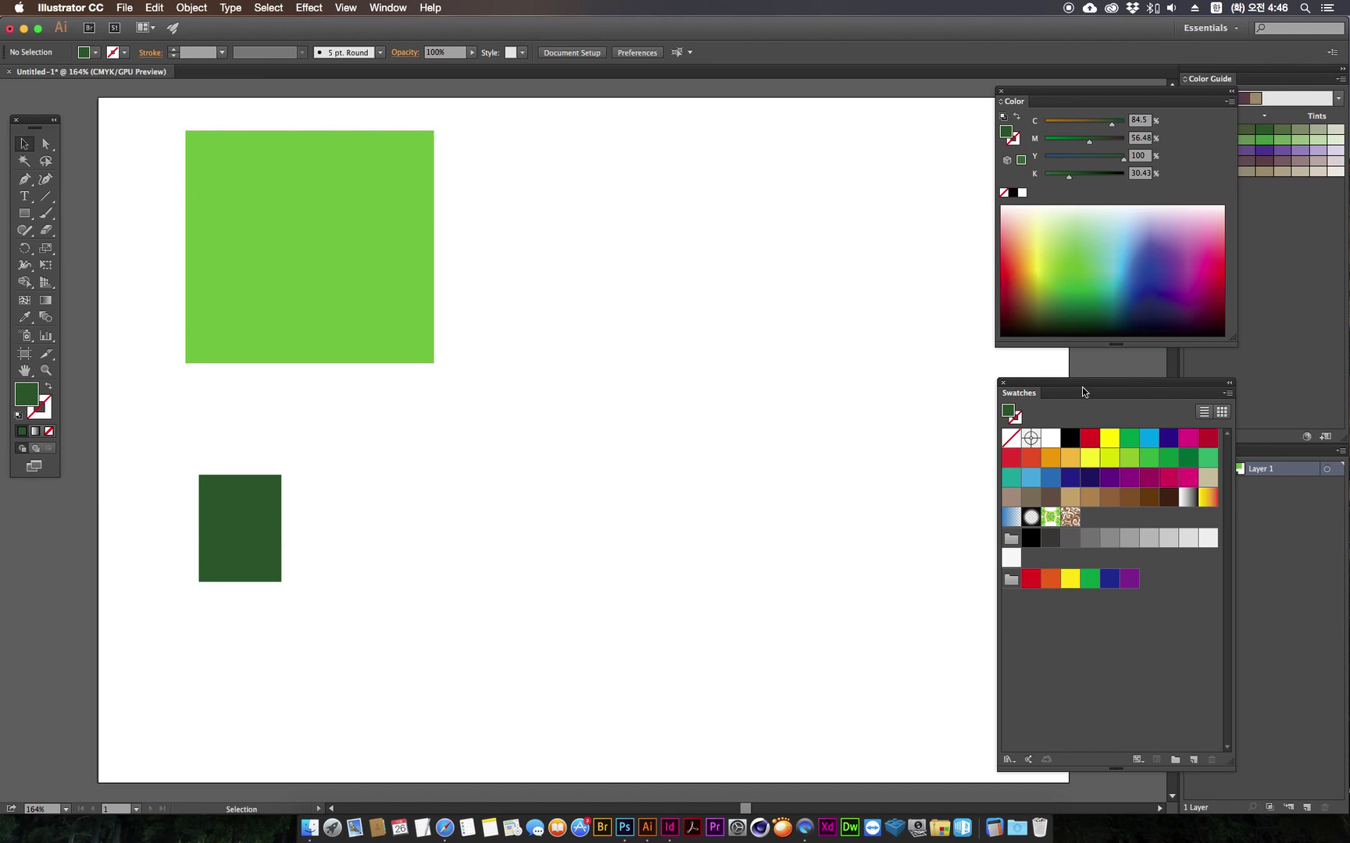
Step: Add the dark green fill color to the Swatches panel, directly after the pattern swatches
left_click_drag(239, 529, 1156, 625)
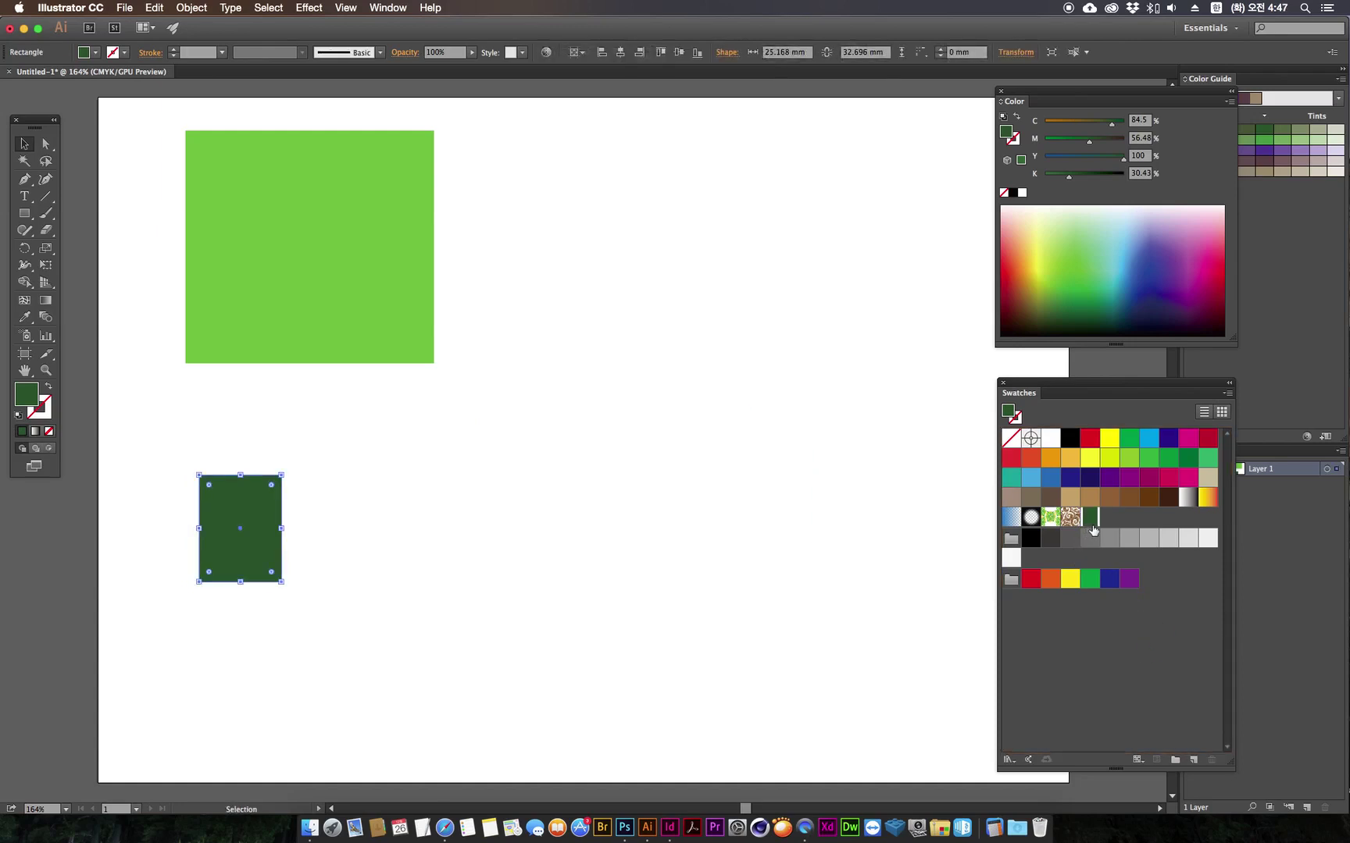
left_click(433, 528)
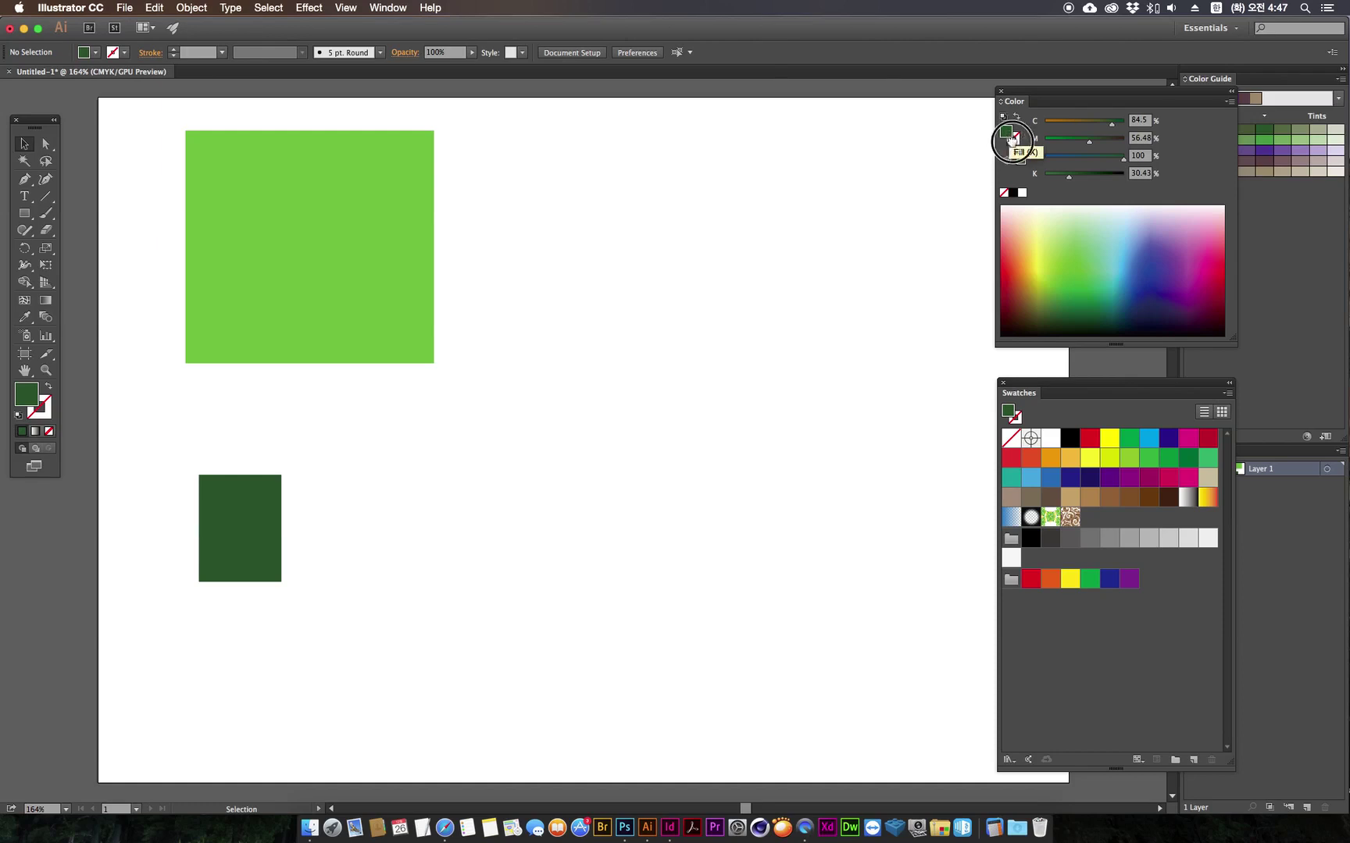
left_click_drag(1009, 134, 1148, 516)
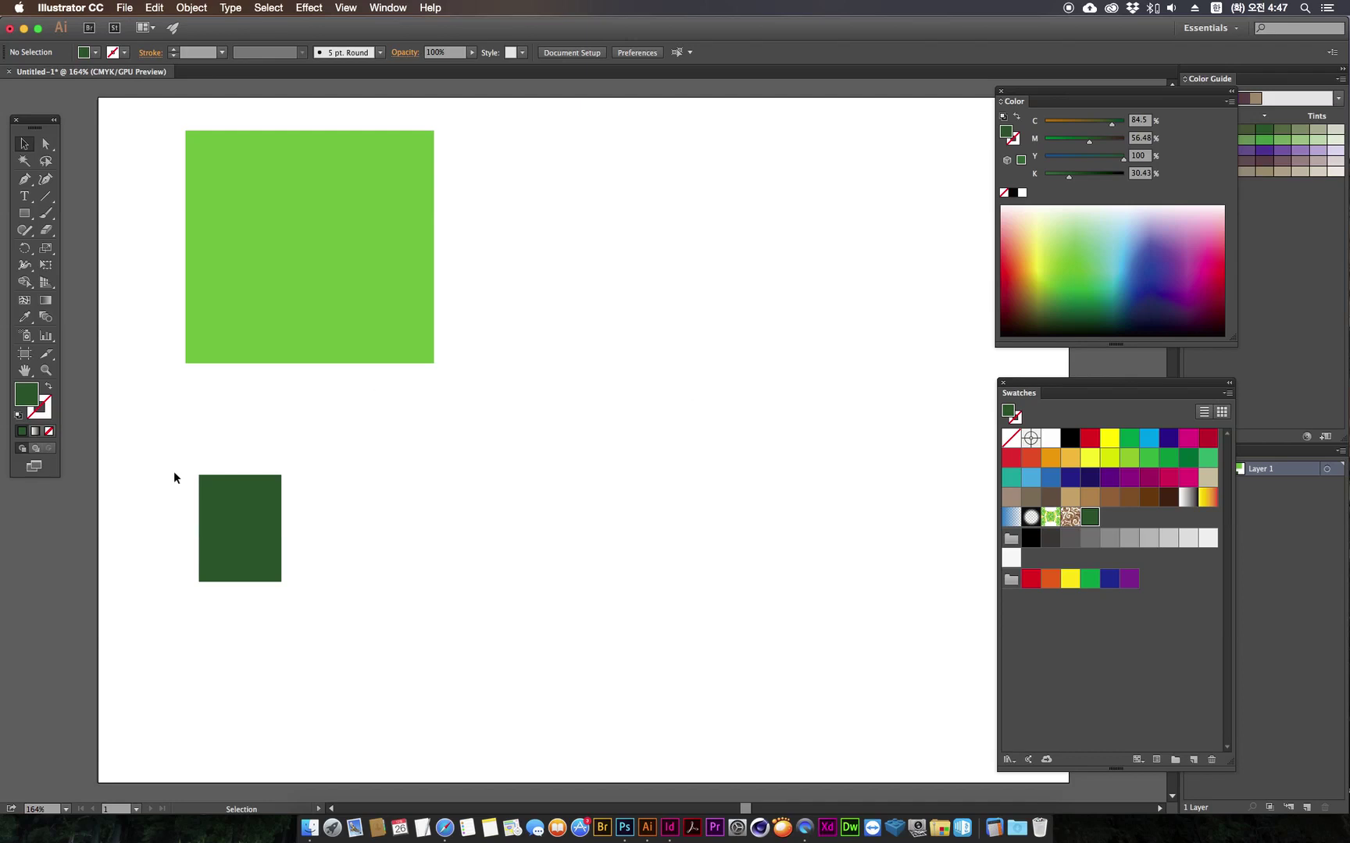
Step: Choose light blue (C 63.53, M 0, Y 4.71, K 0) as the fill and draw six small rectangles across the lower artboard
left_click(1119, 260)
left_click(1124, 257)
left_click(25, 213)
left_click_drag(416, 482, 458, 530)
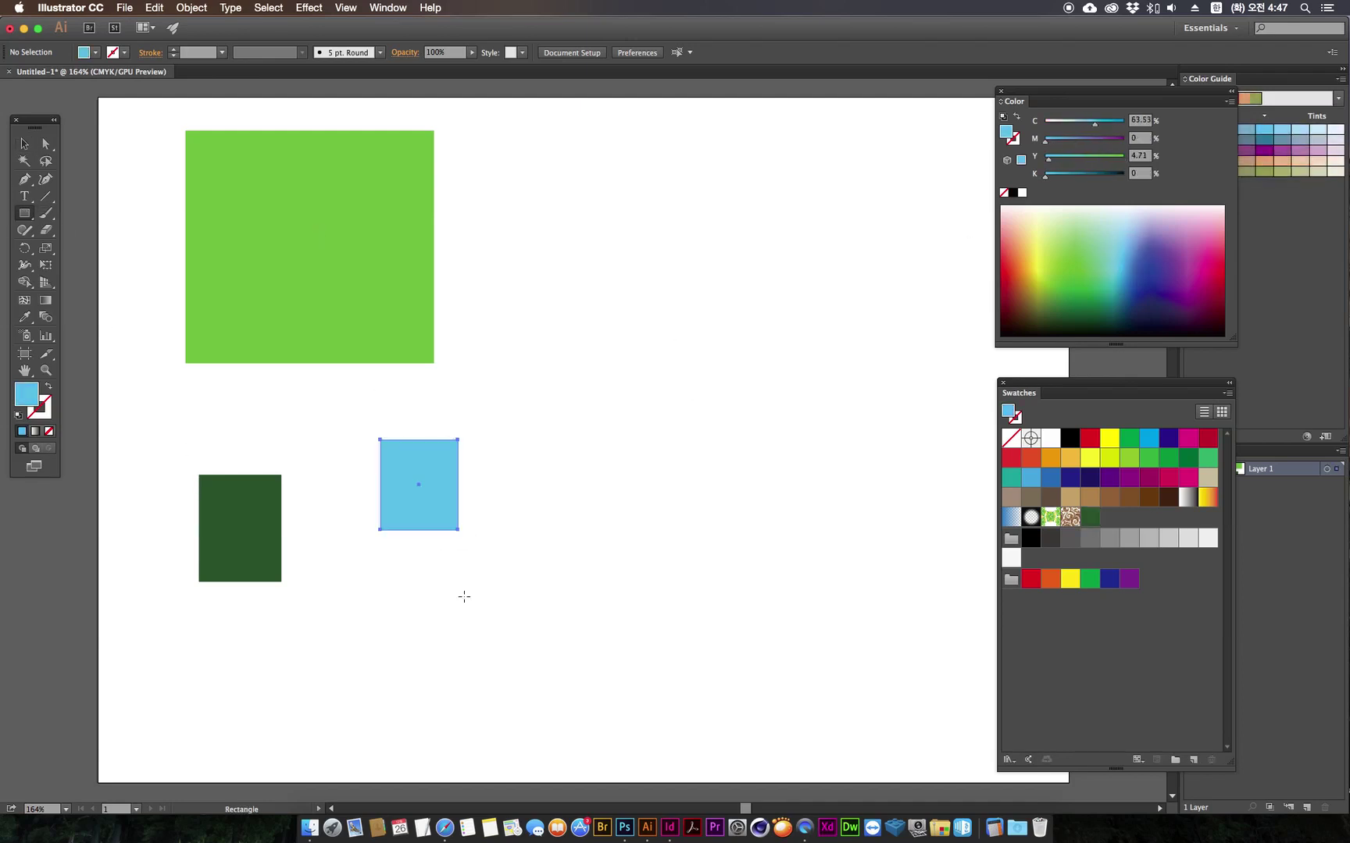
left_click_drag(440, 622, 523, 665)
left_click_drag(547, 516, 614, 592)
left_click_drag(653, 370, 694, 418)
mouse_move(706, 548)
left_mouse_down()
mouse_move(787, 657)
mouse_move(875, 709)
left_mouse_up()
left_click(25, 144)
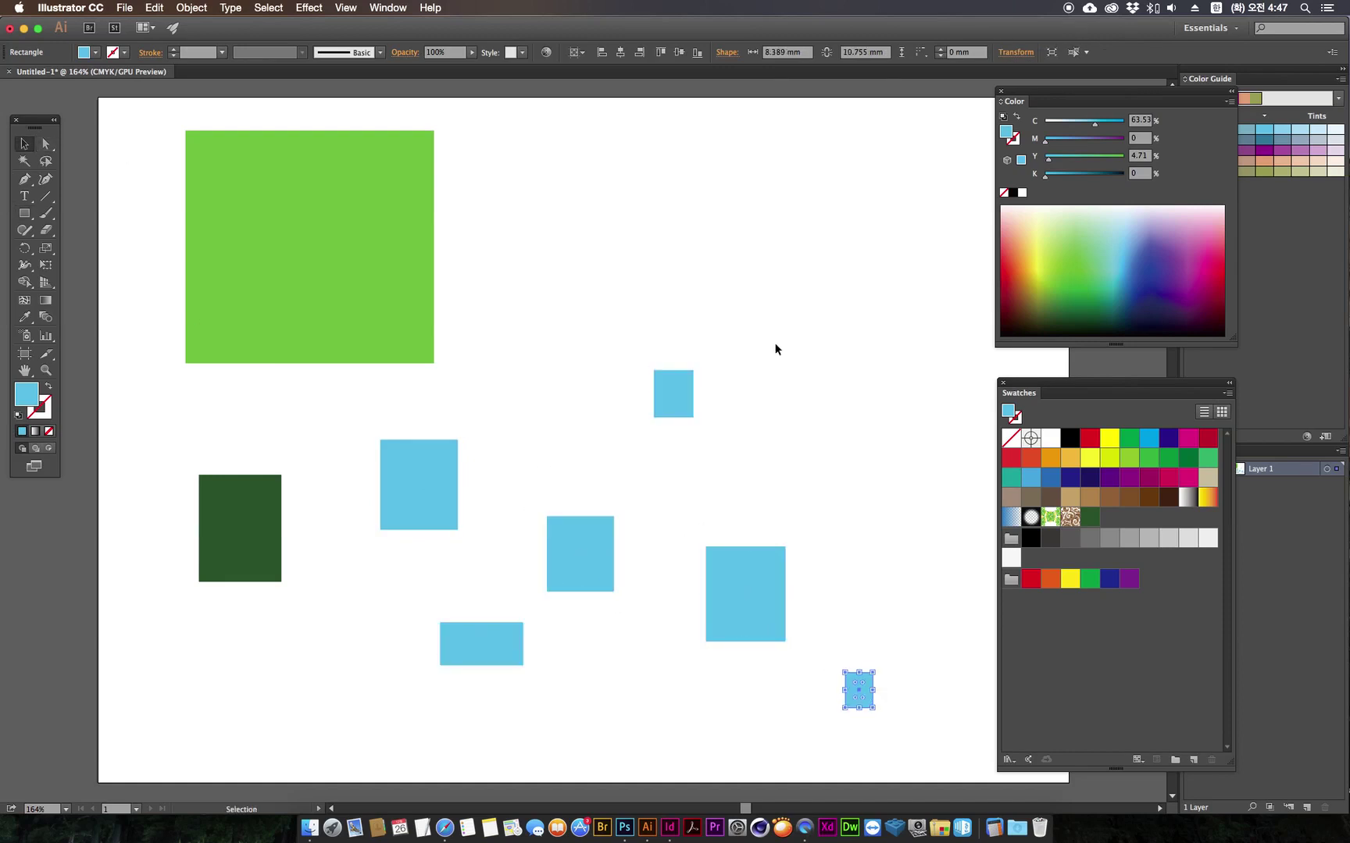
Step: Recolor all six light blue rectangles with the stored dark green swatch
left_click(946, 388)
left_click_drag(946, 389, 389, 702)
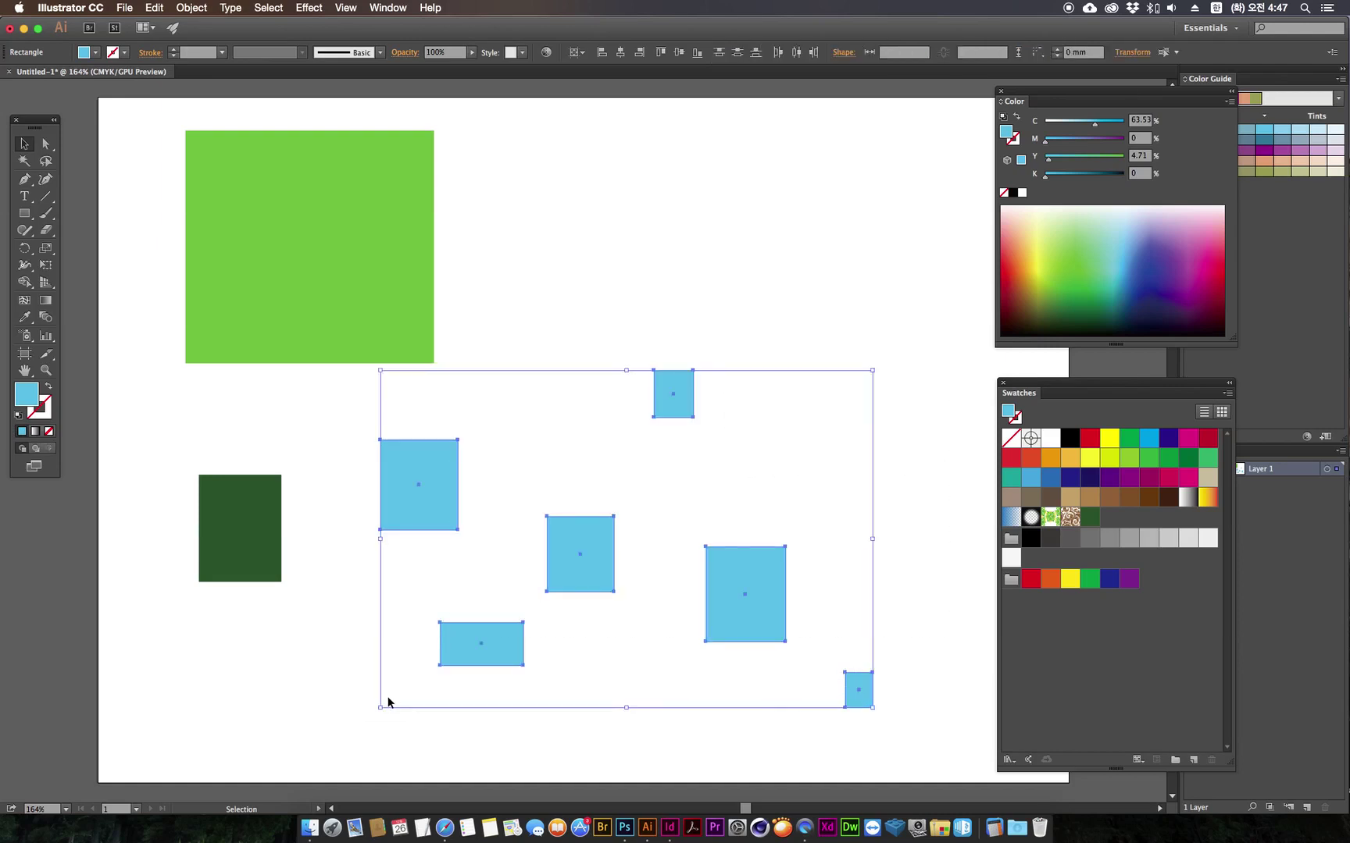
left_click(1089, 517)
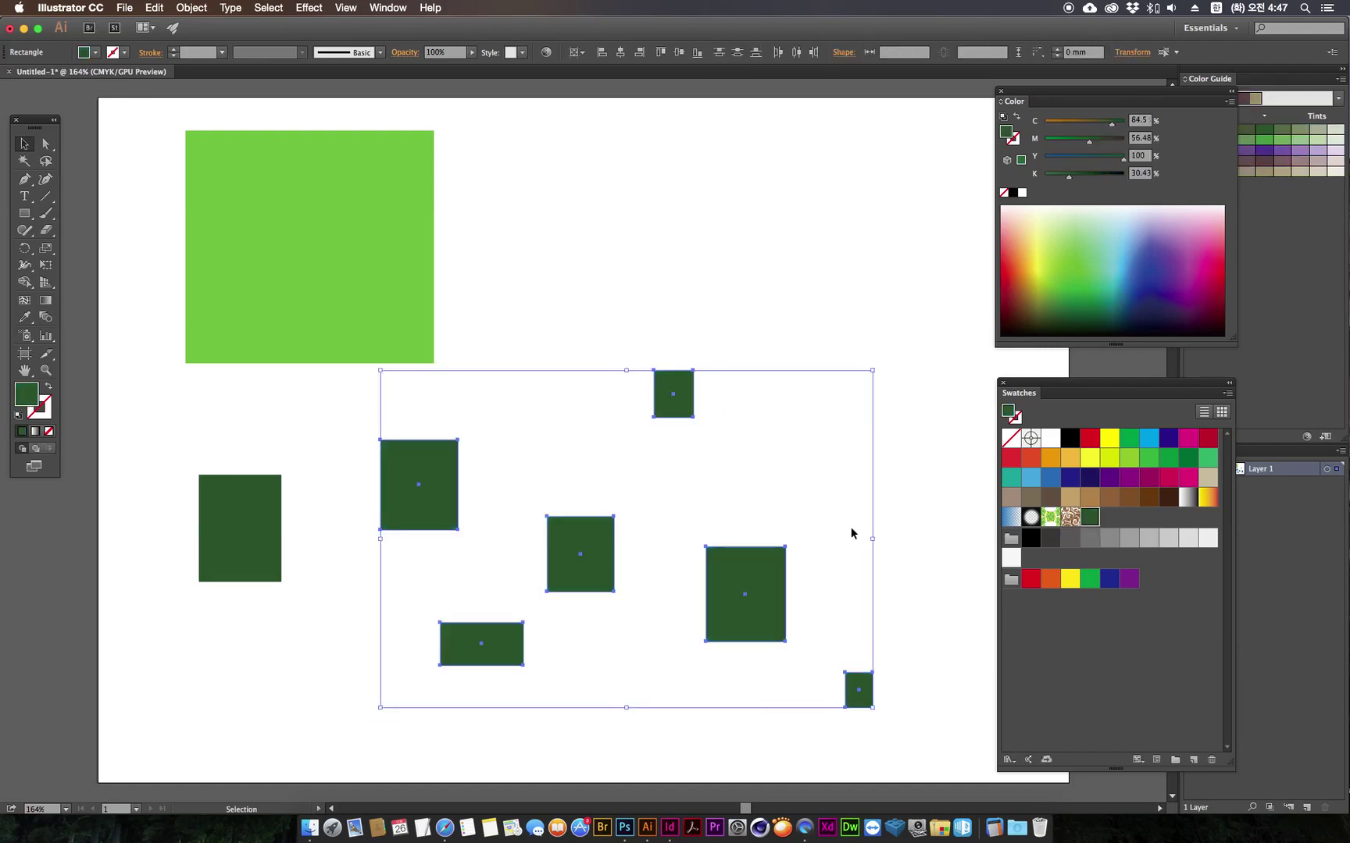
left_click(268, 563)
left_click_drag(356, 380, 869, 726)
left_click(878, 733)
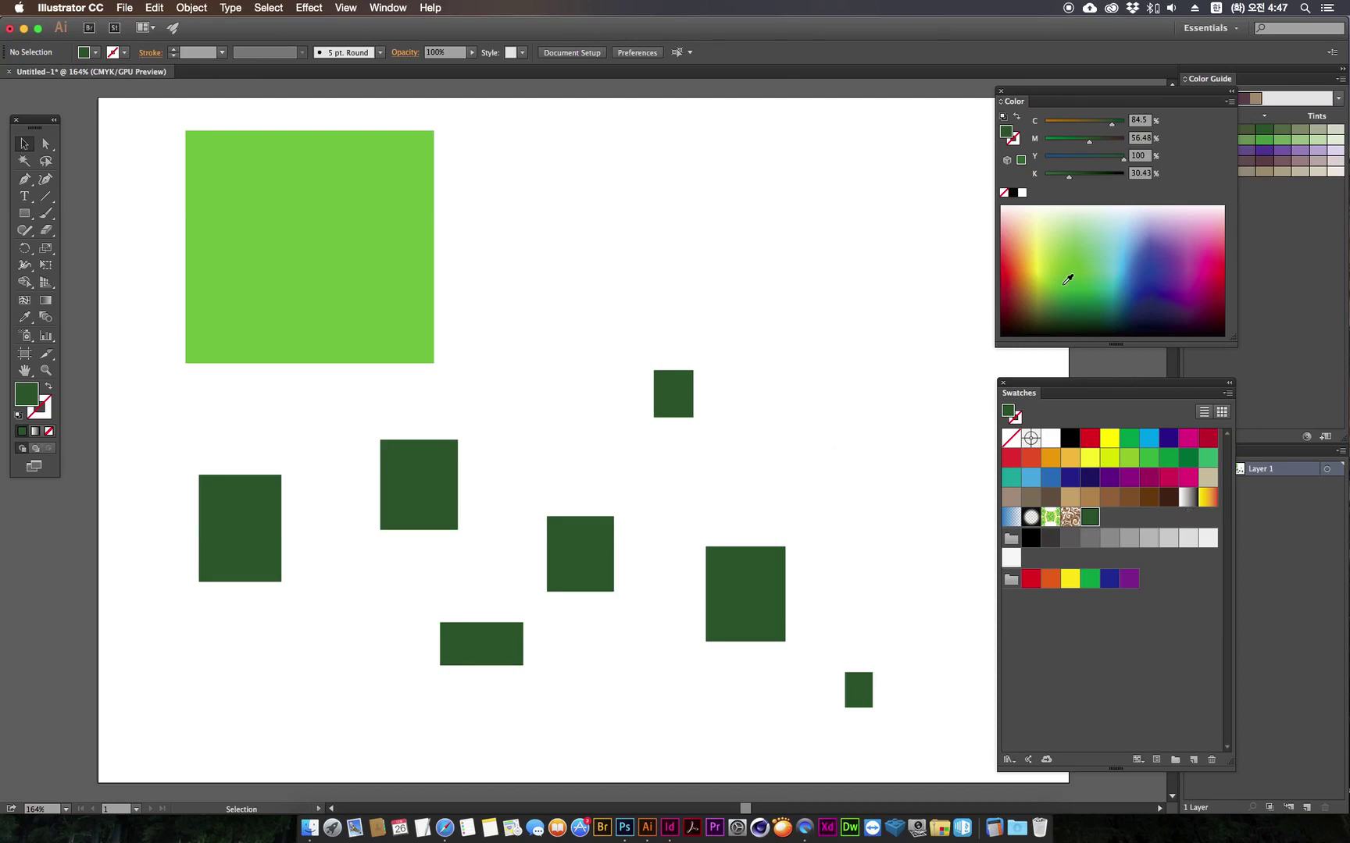
Step: Make the dark green swatch C=84 M=56 Y=100 K=30 a Global process color
left_click(1090, 517)
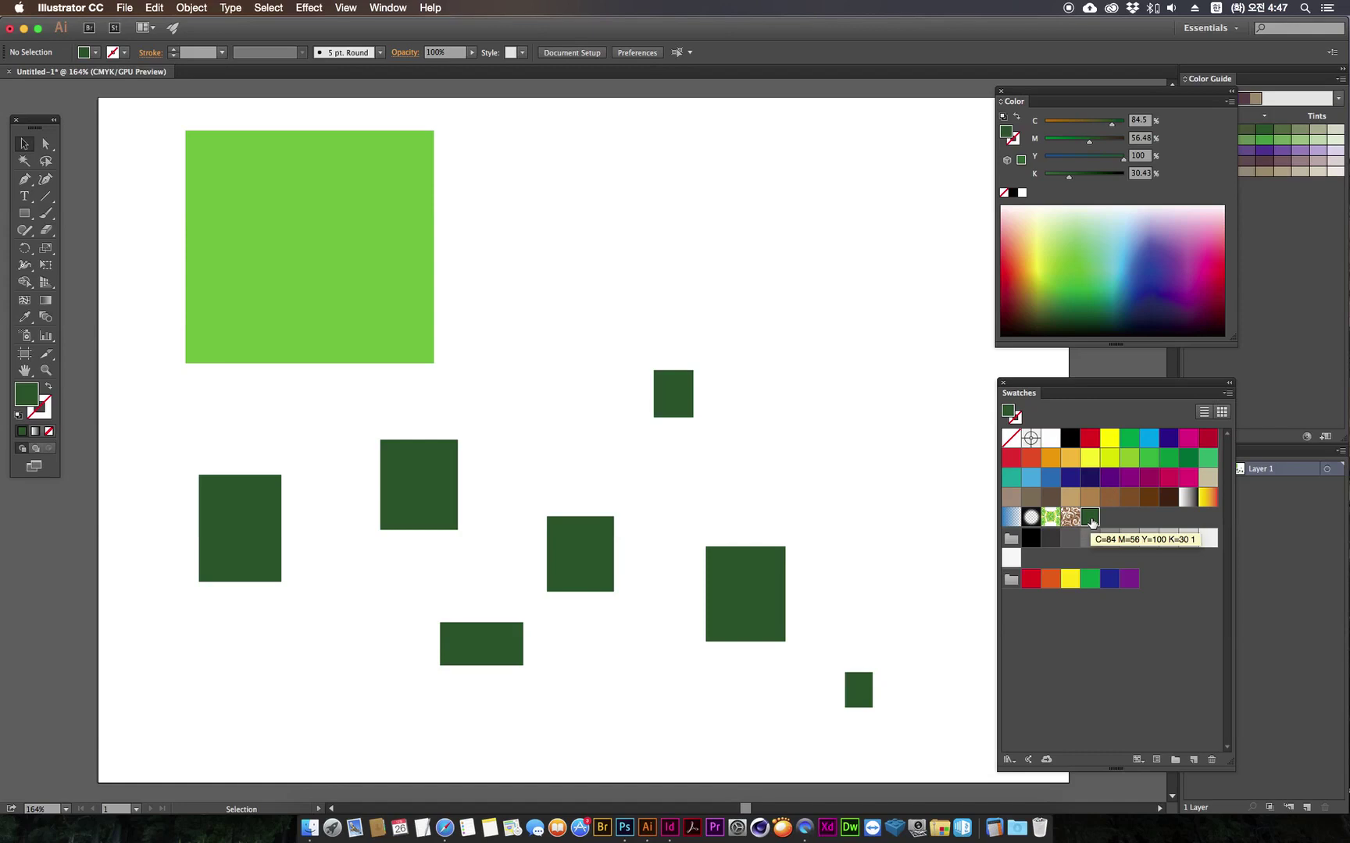
double_click(1091, 519)
left_click_drag(977, 160, 848, 217)
left_click(841, 289)
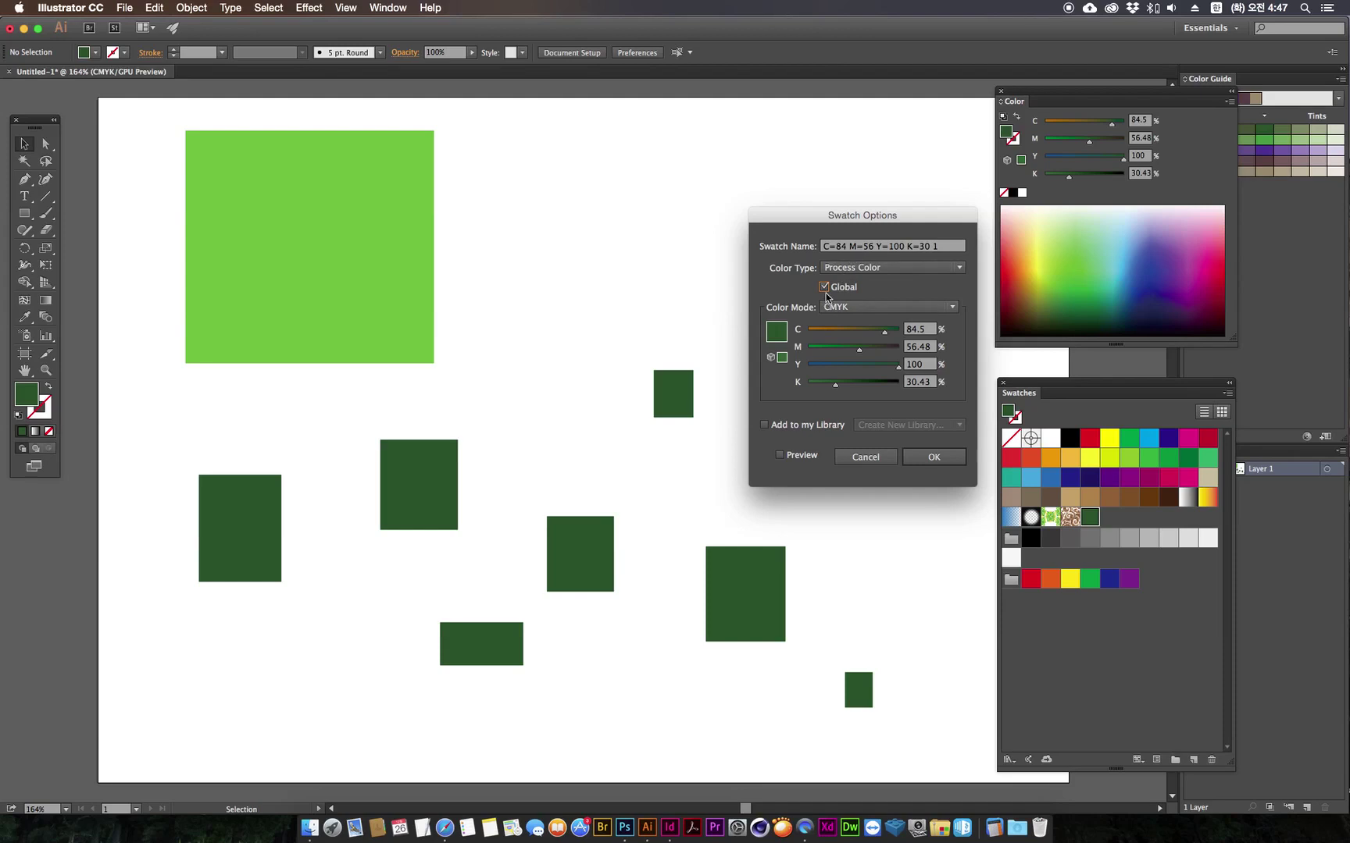
left_click(937, 458)
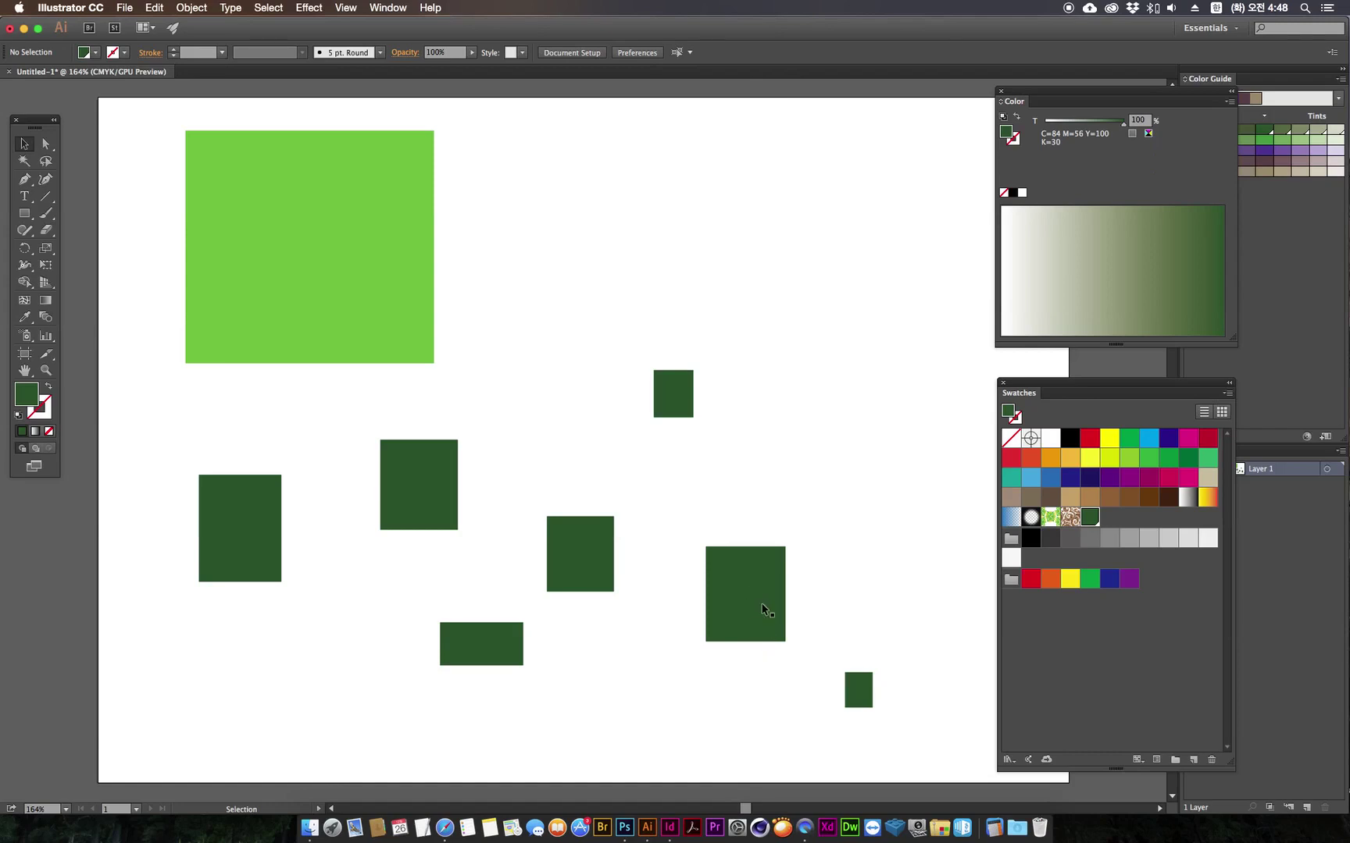
Step: Shift the wide, flat rectangle sideways and apply the global dark green swatch to it and the four other rectangles nearest the artboard's outer side
left_click(748, 625)
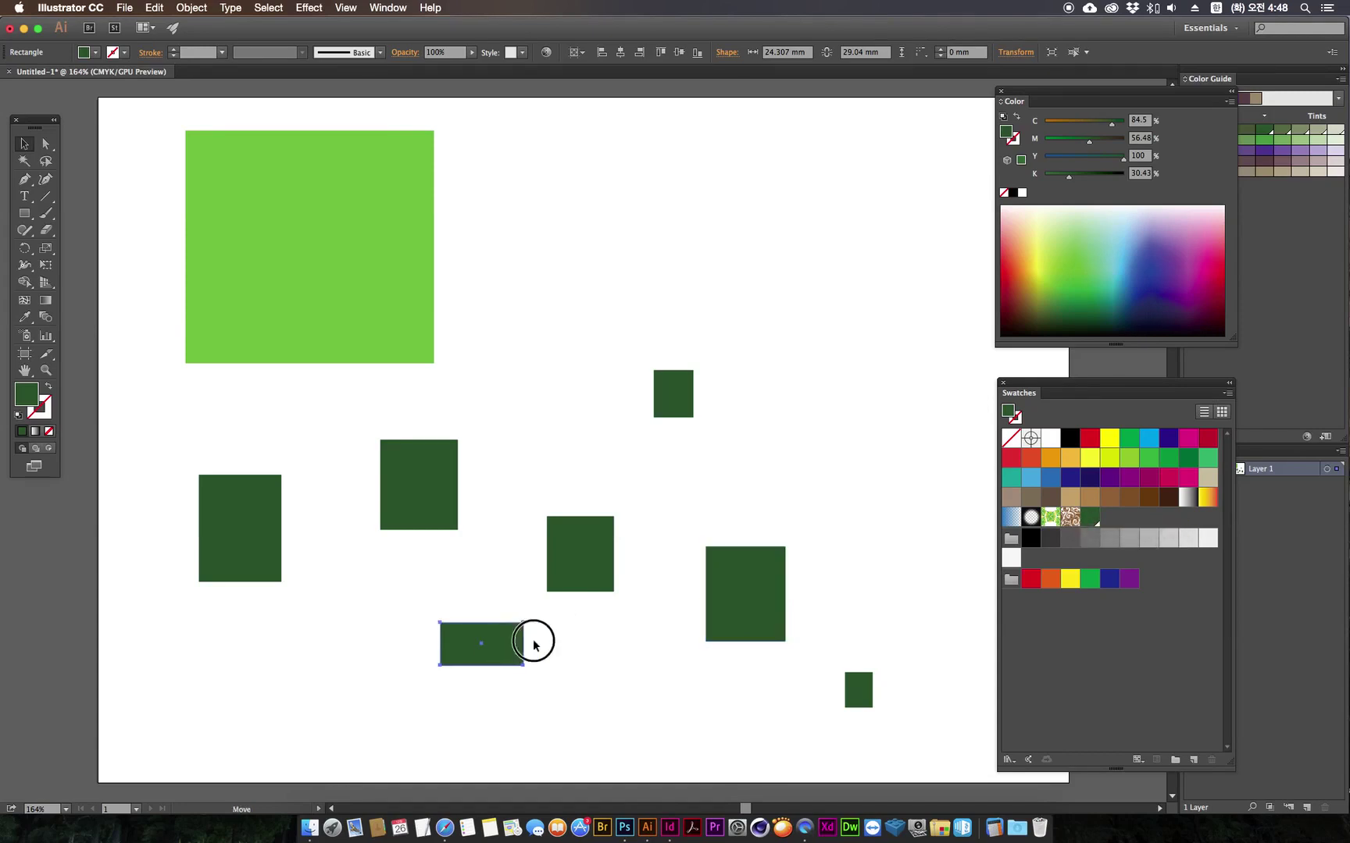
left_click_drag(533, 642, 603, 642)
left_click_drag(941, 739, 575, 408)
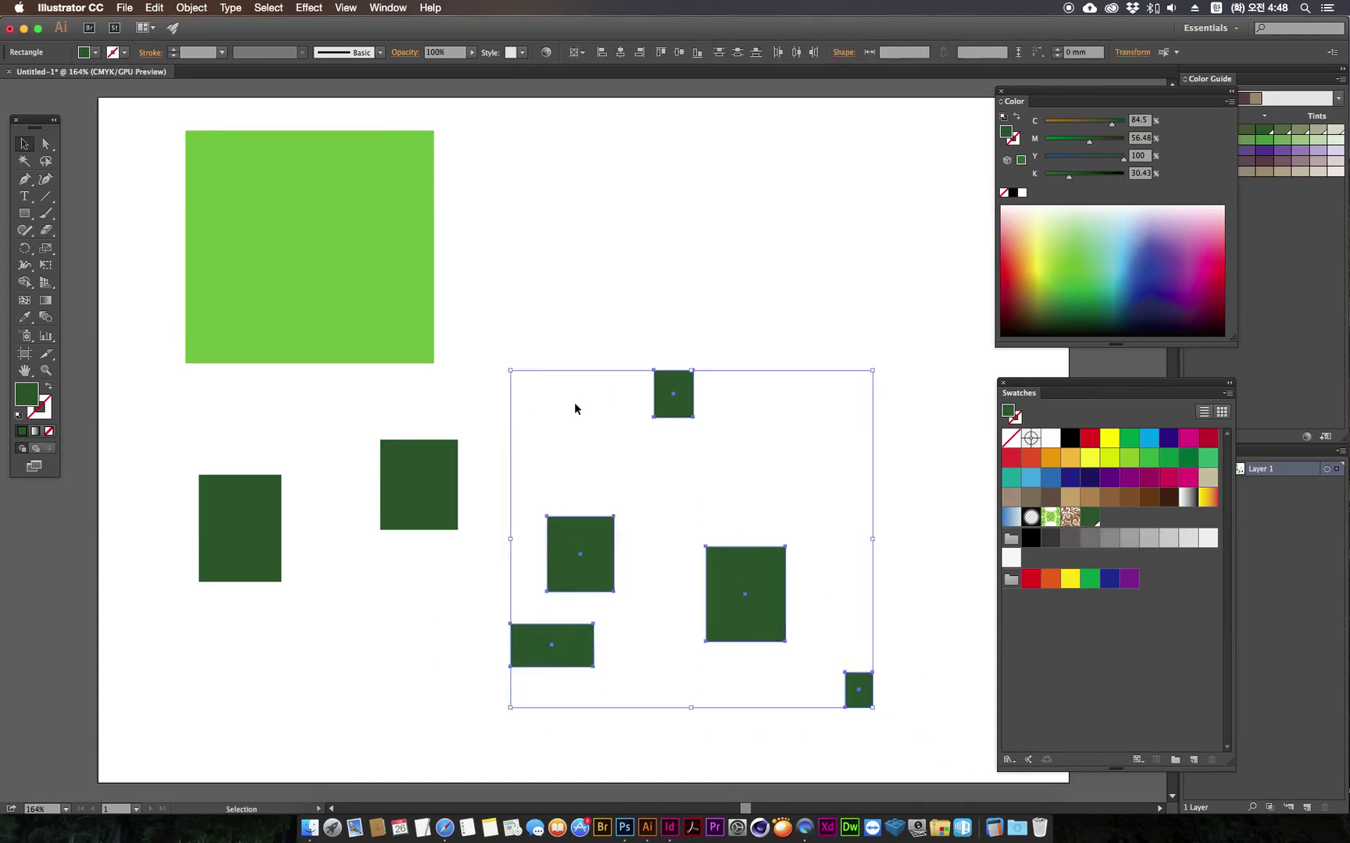
left_click(1089, 518)
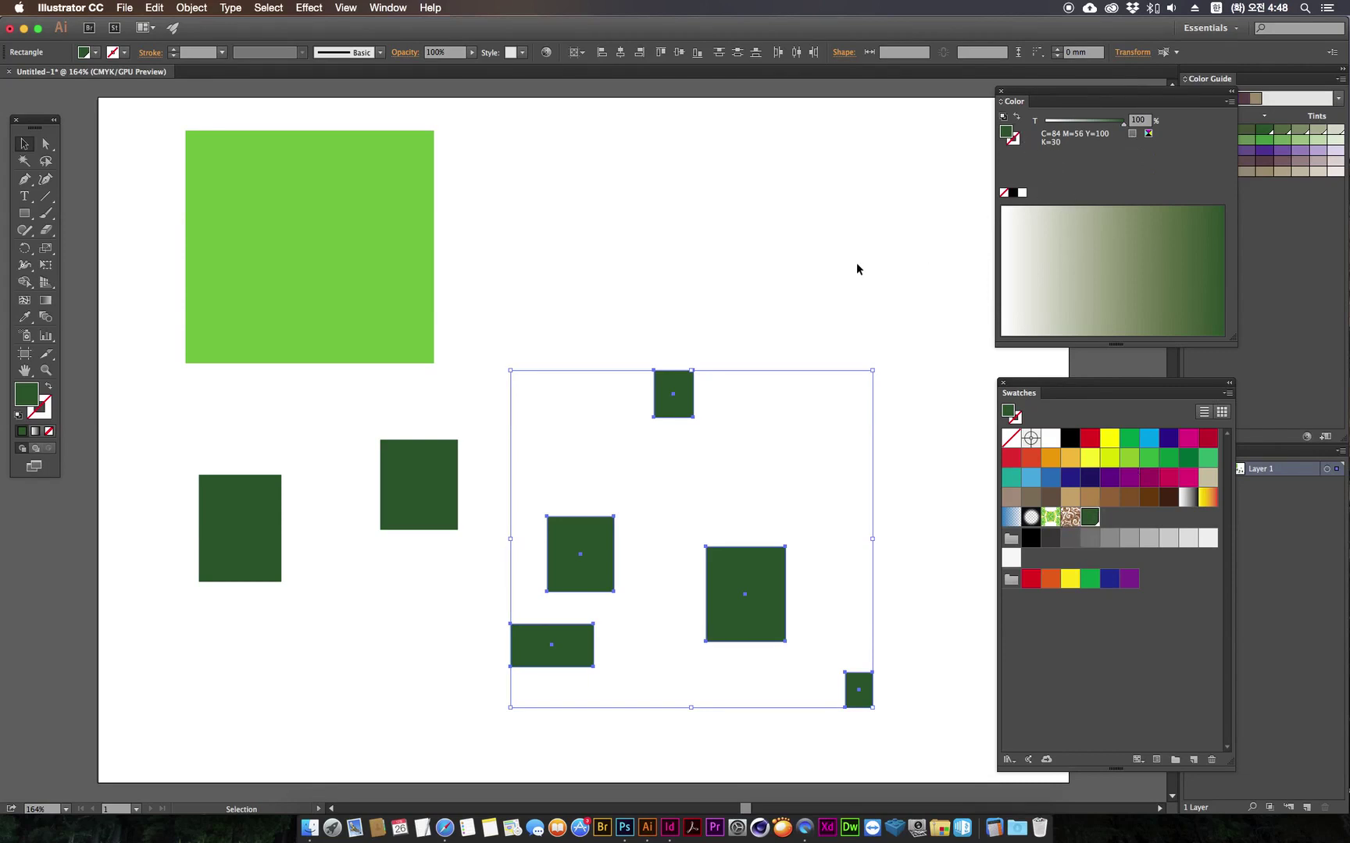
Step: Duplicate the artboard with its artwork three times, arranging the four artboards in a two-by-two grid
left_click(615, 270)
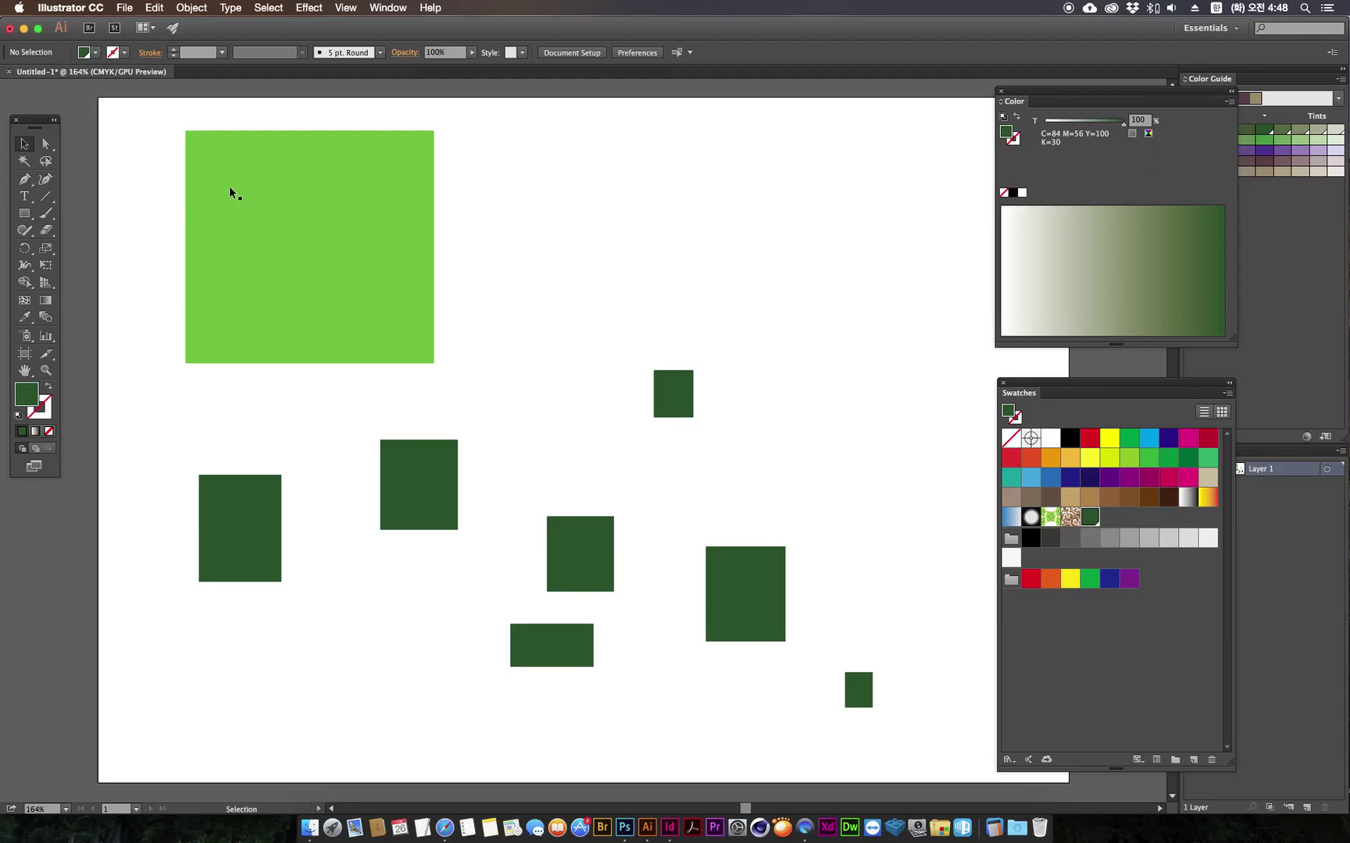
key("super+minus")
key("super+minus")
key("super+minus")
key("super+minus")
left_click_drag(573, 475, 229, 292)
left_click(24, 215)
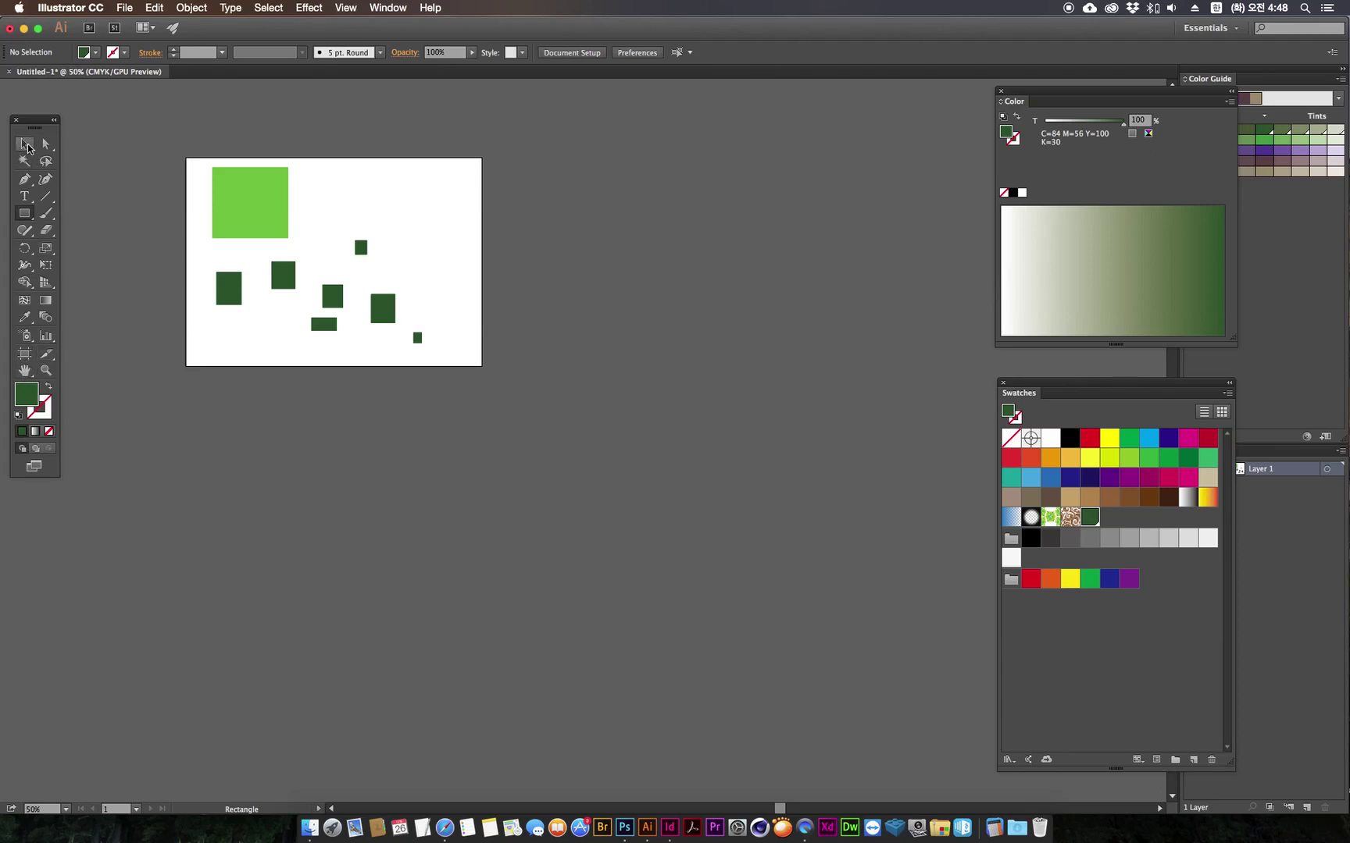
left_click(25, 353)
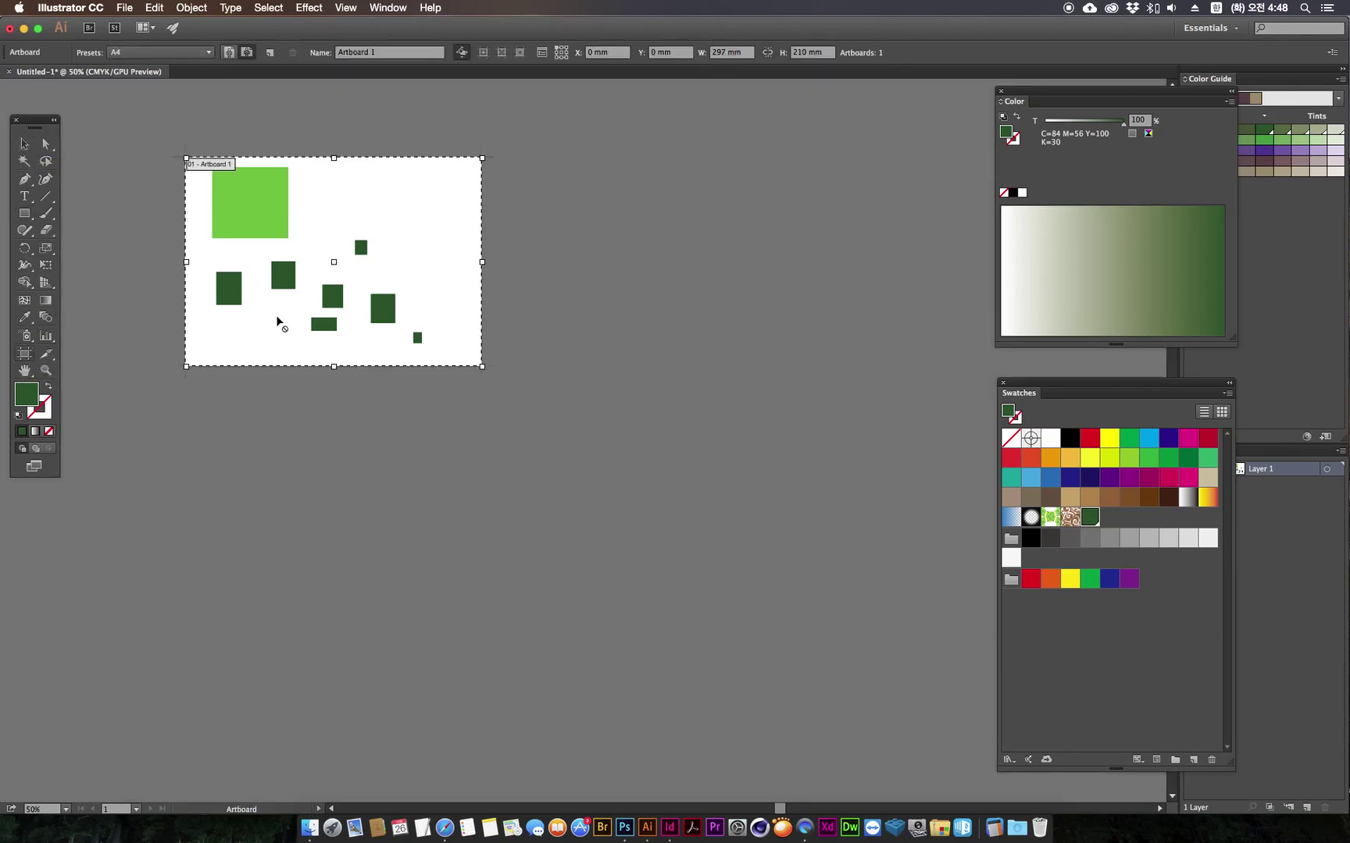
scroll(359, 334, "down", 3)
scroll(358, 334, "right", 2)
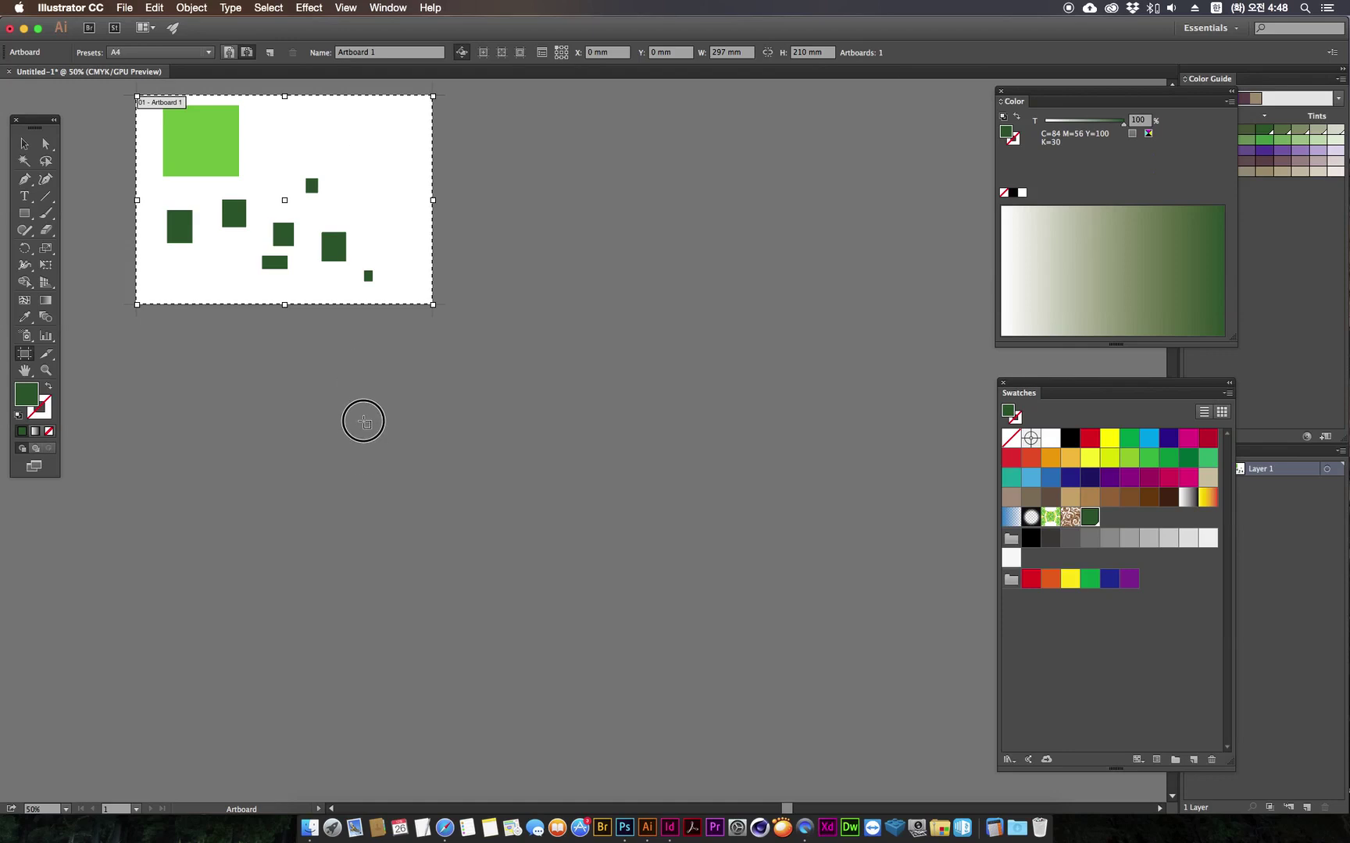
left_click_drag(381, 159, 730, 164)
left_click_drag(731, 161, 725, 397)
left_click(23, 143)
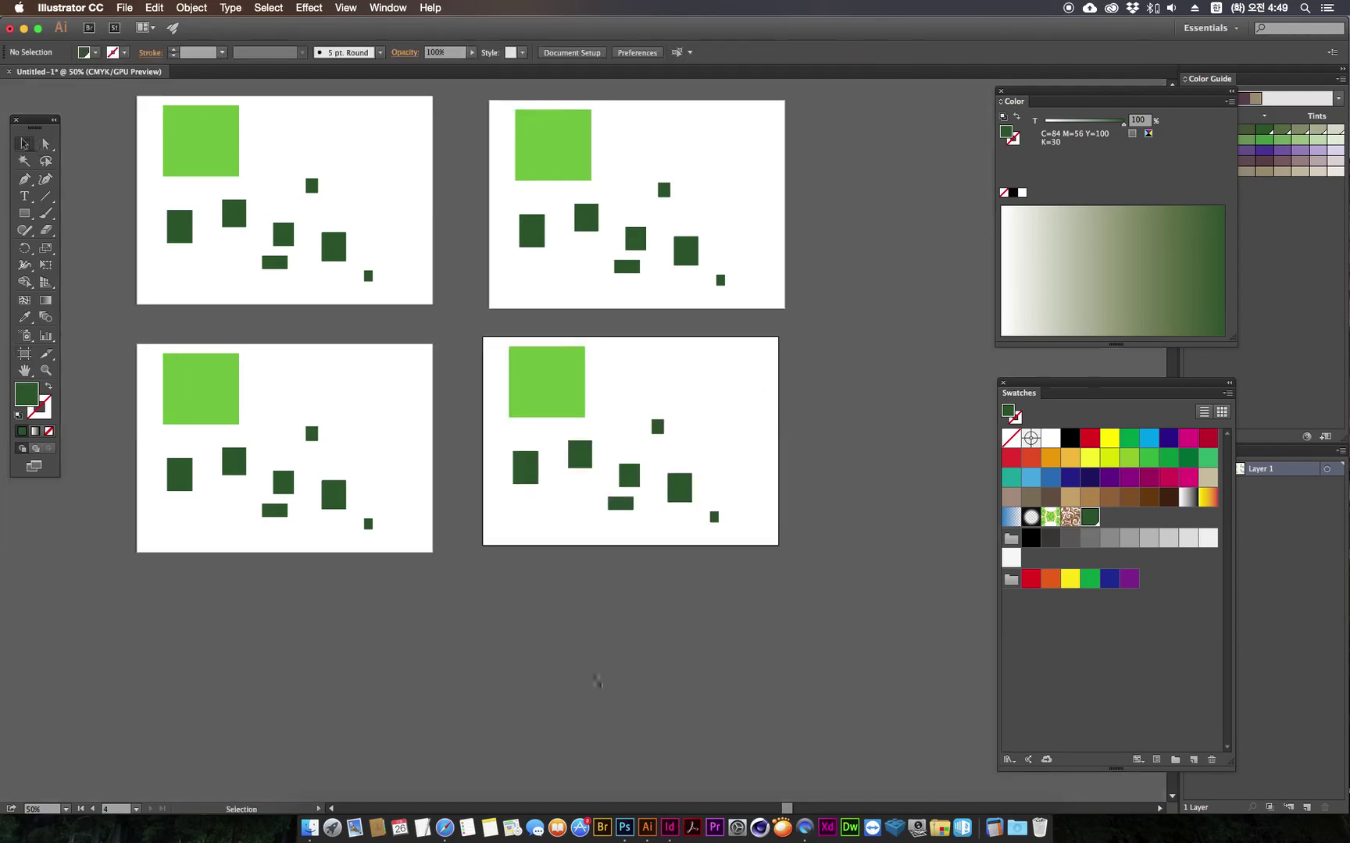
Step: Set the cyan value of the global dark green swatch to 6% and turn on the preview of the change
scroll(609, 593, "left", 5)
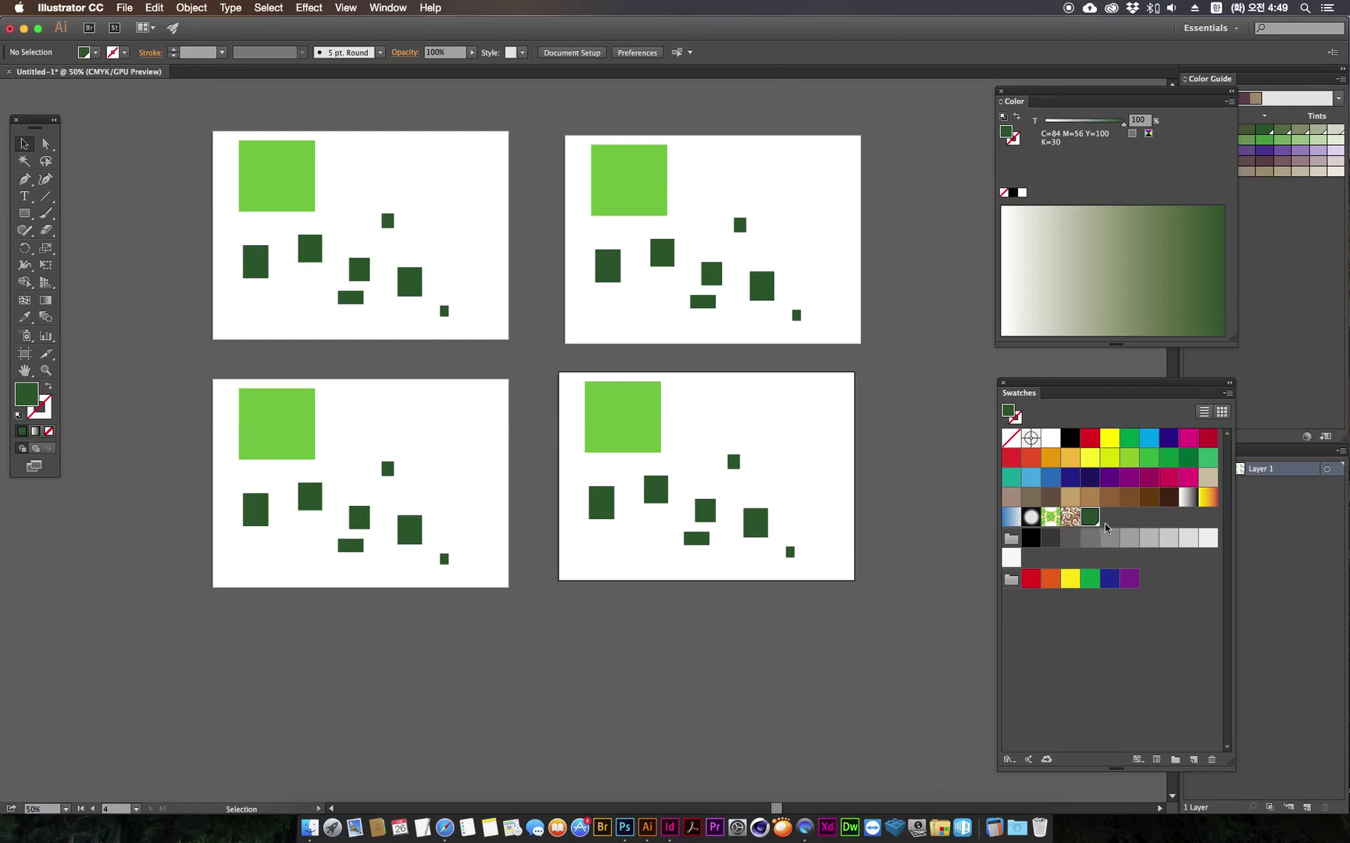
key("a")
key("super+equal")
key("space")
left_click_drag(586, 364, 600, 461)
left_click(365, 326)
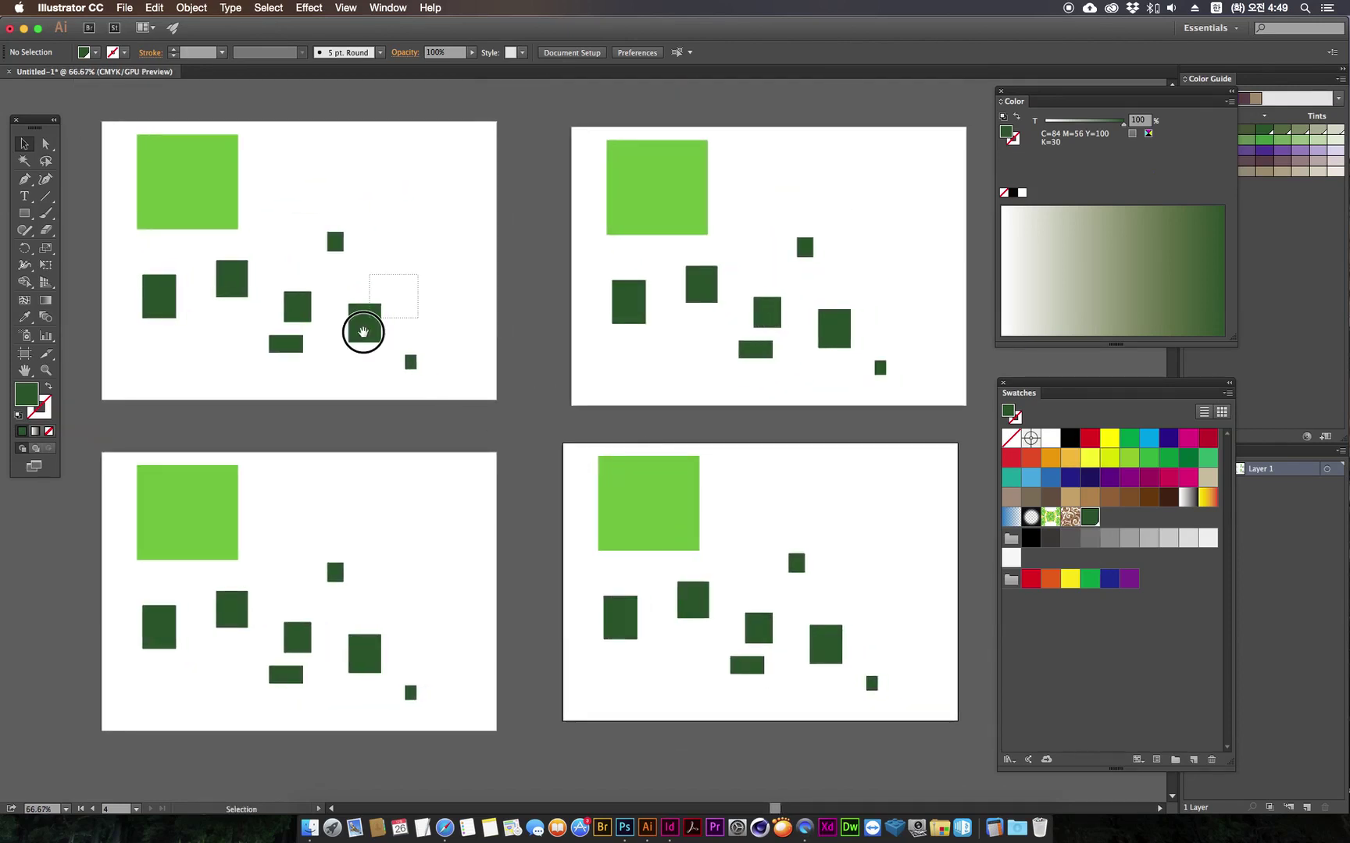
left_click(371, 438)
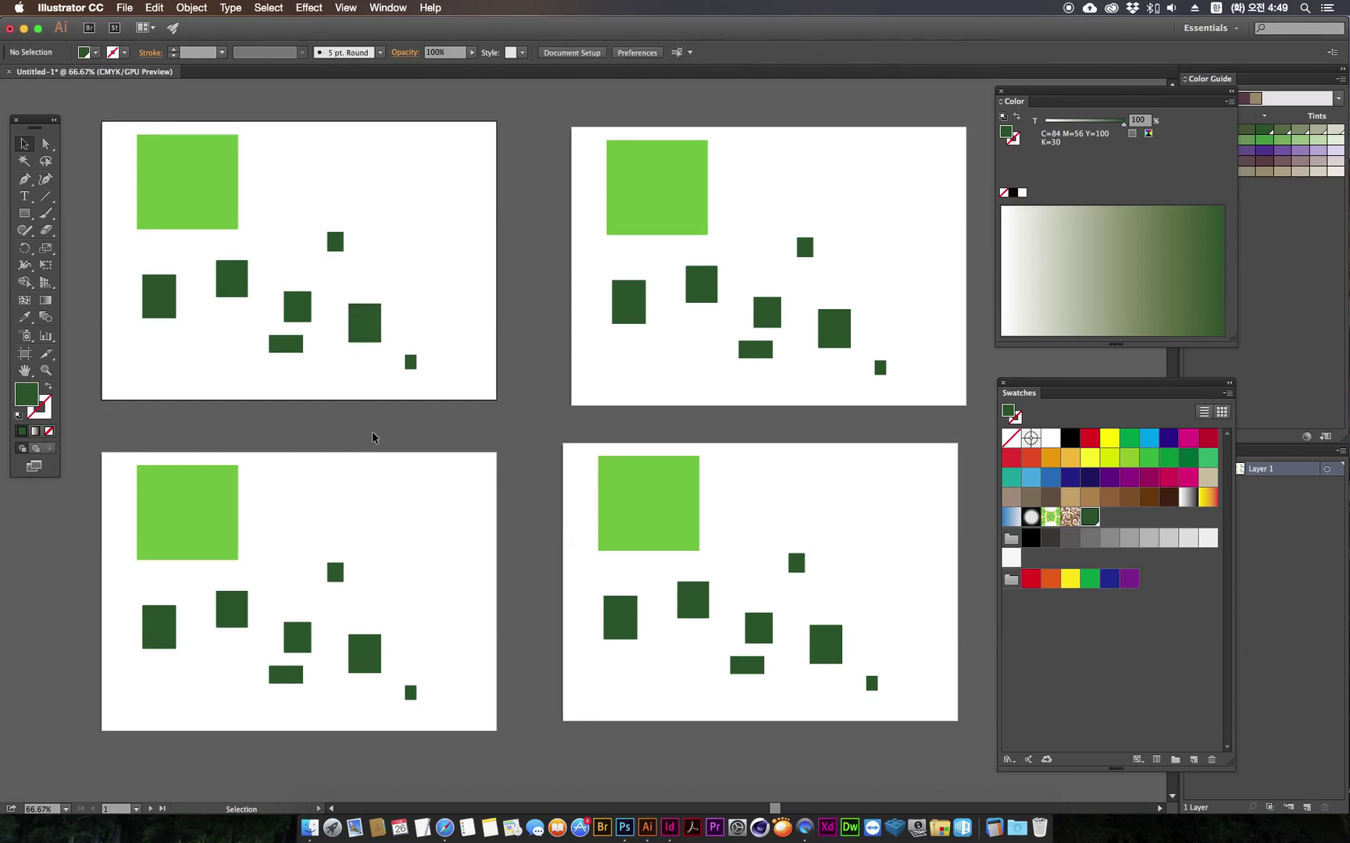
double_click(1089, 517)
left_click_drag(842, 209, 962, 236)
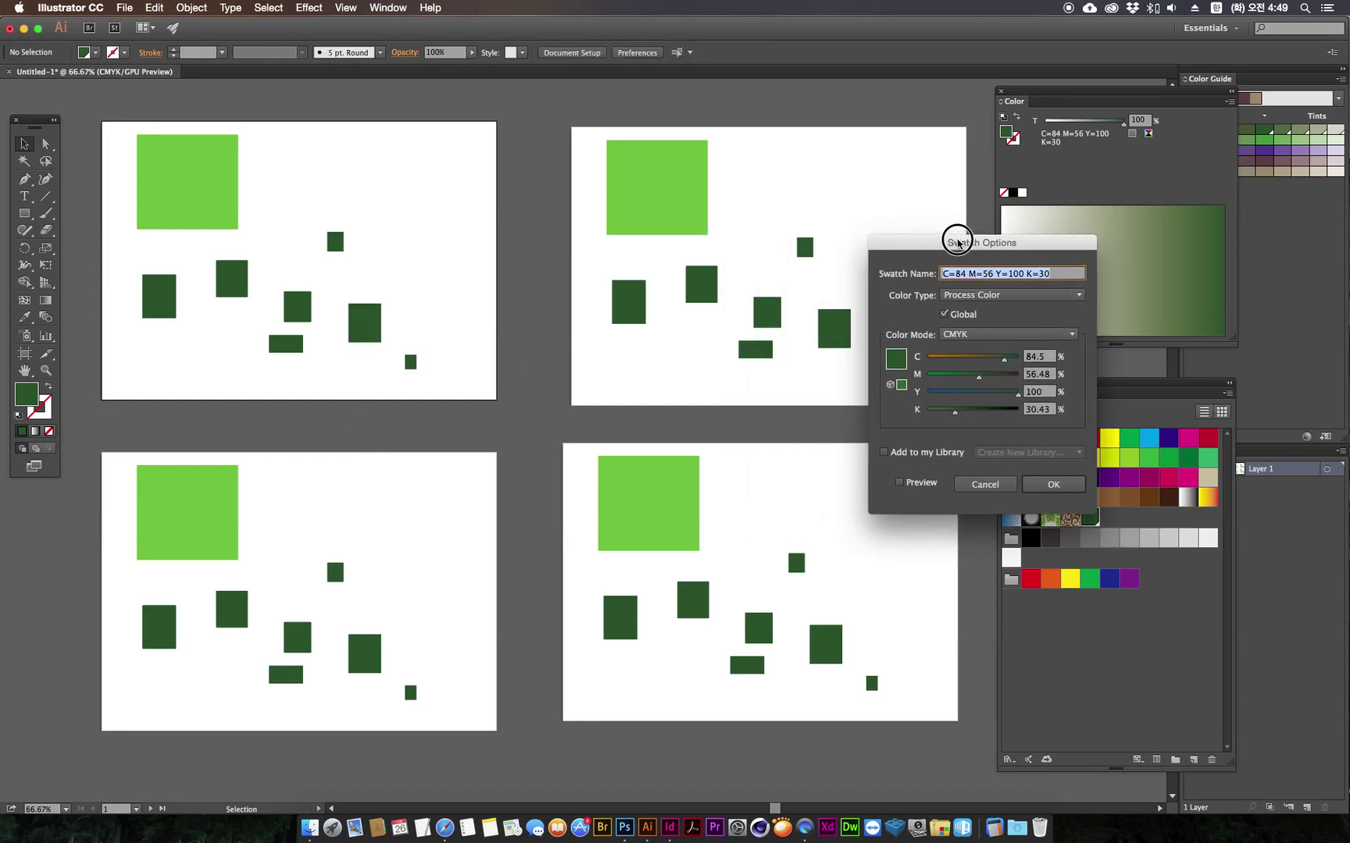
left_click(933, 356)
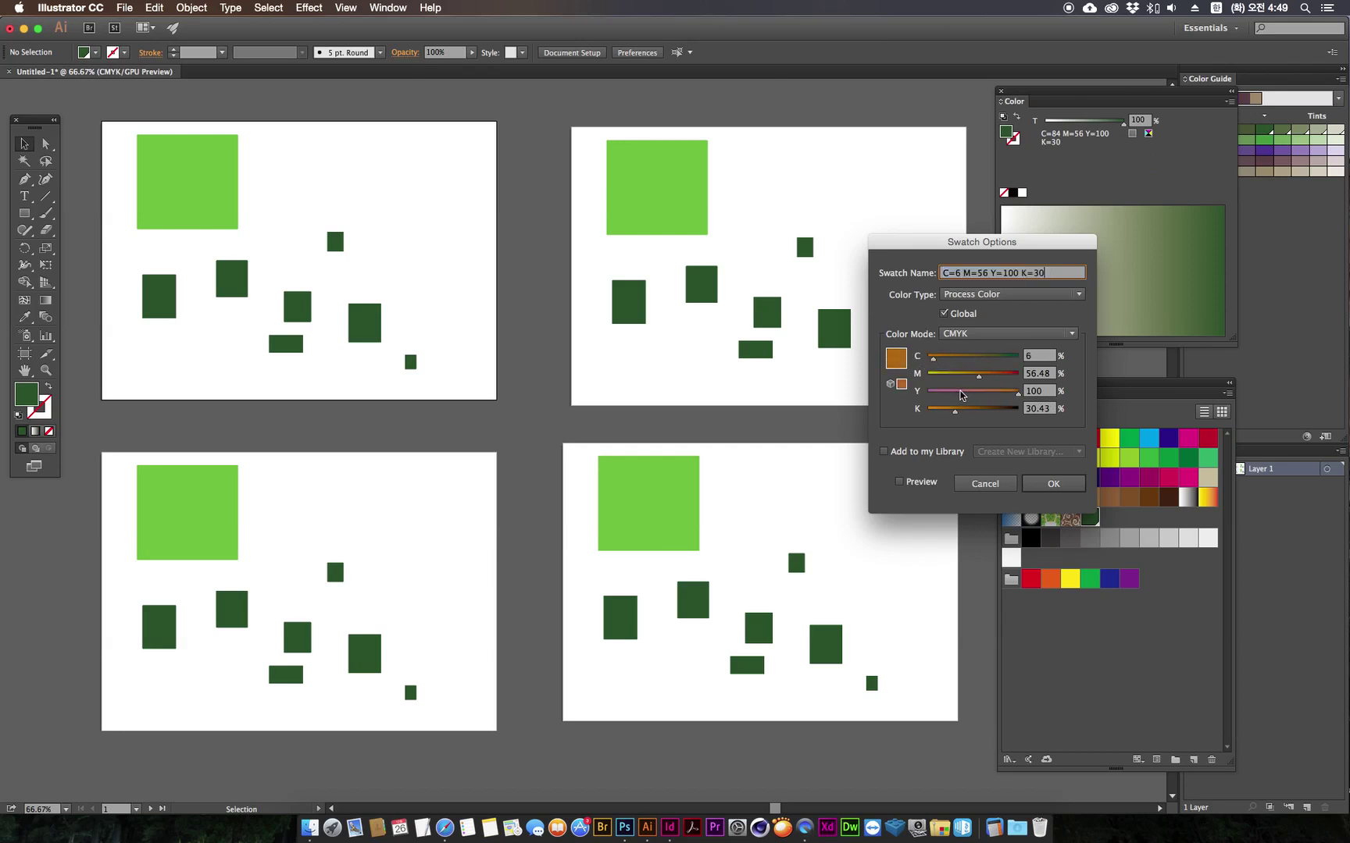
left_click(901, 484)
left_click(900, 483)
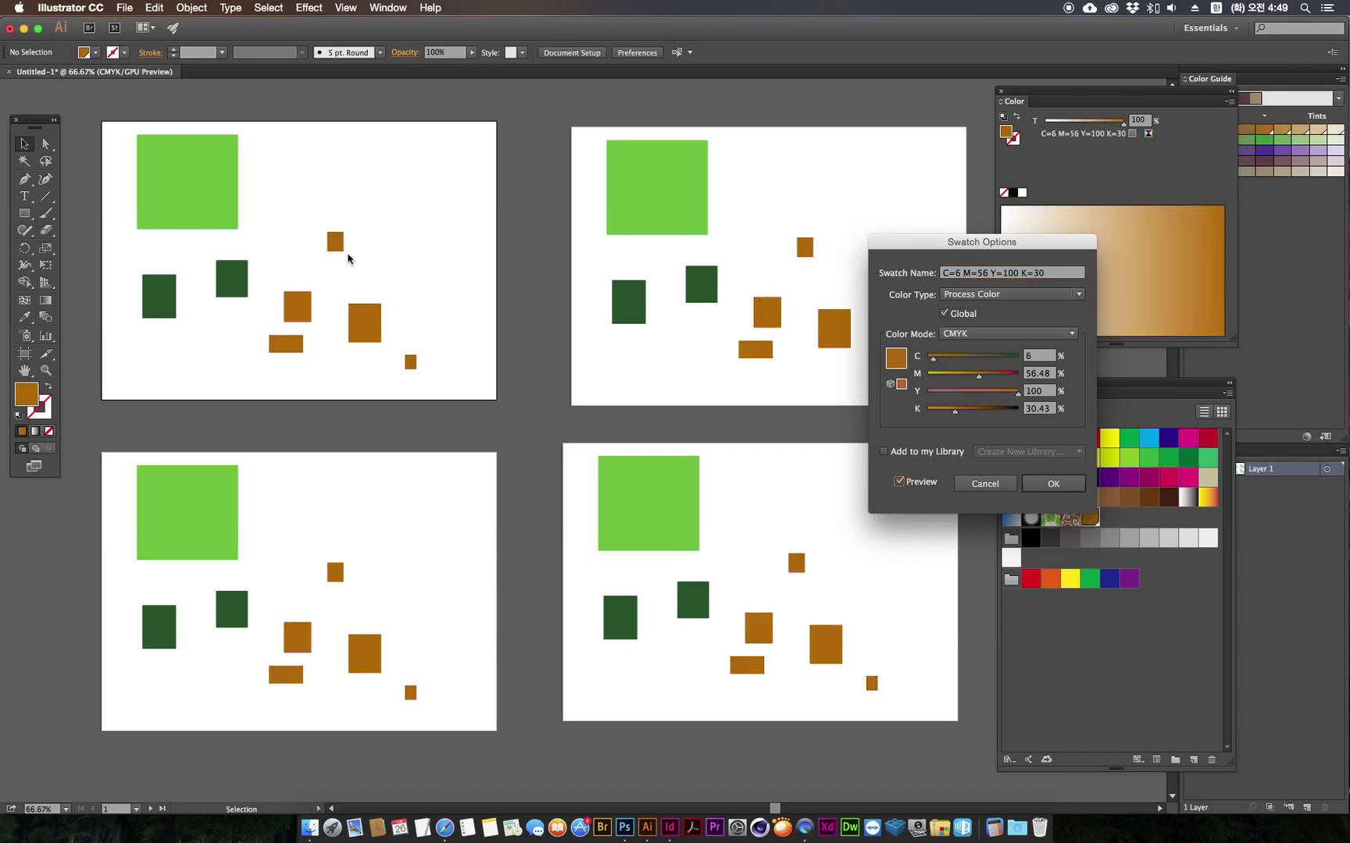
Step: Set the global swatch's magenta to 100% and yellow to 7%, and apply the swatch changes
left_click_drag(937, 248, 885, 226)
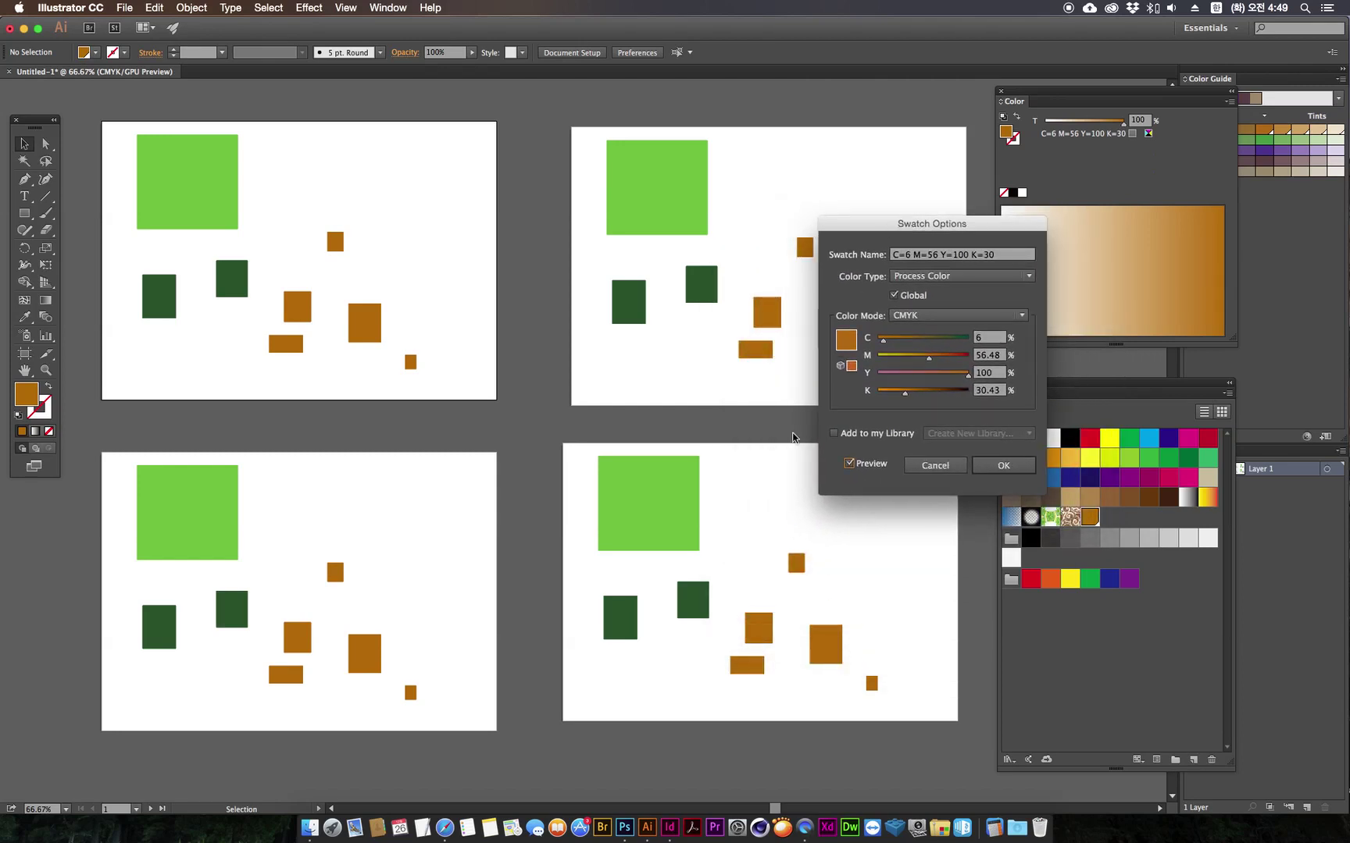
left_click_drag(934, 359, 884, 375)
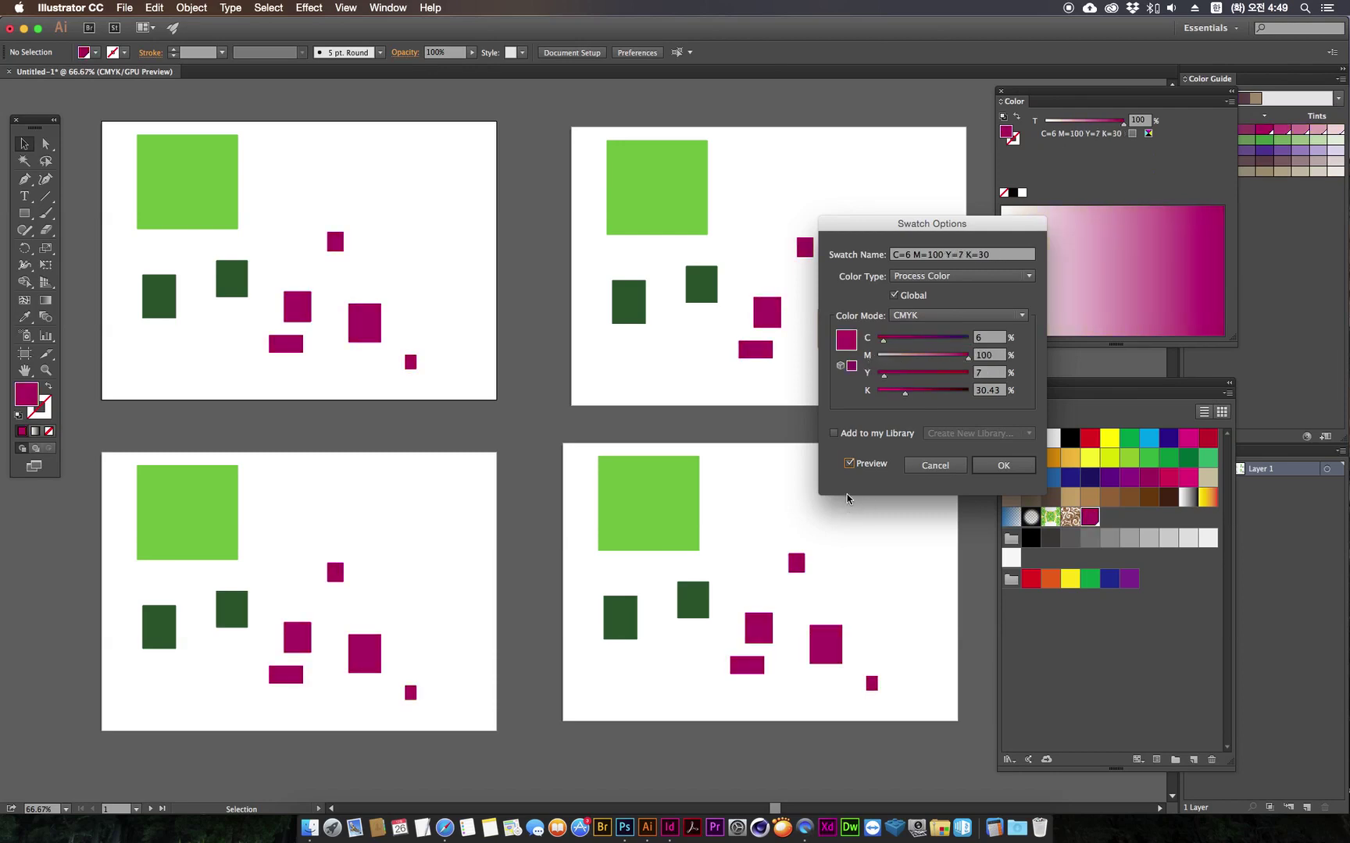
key("Return")
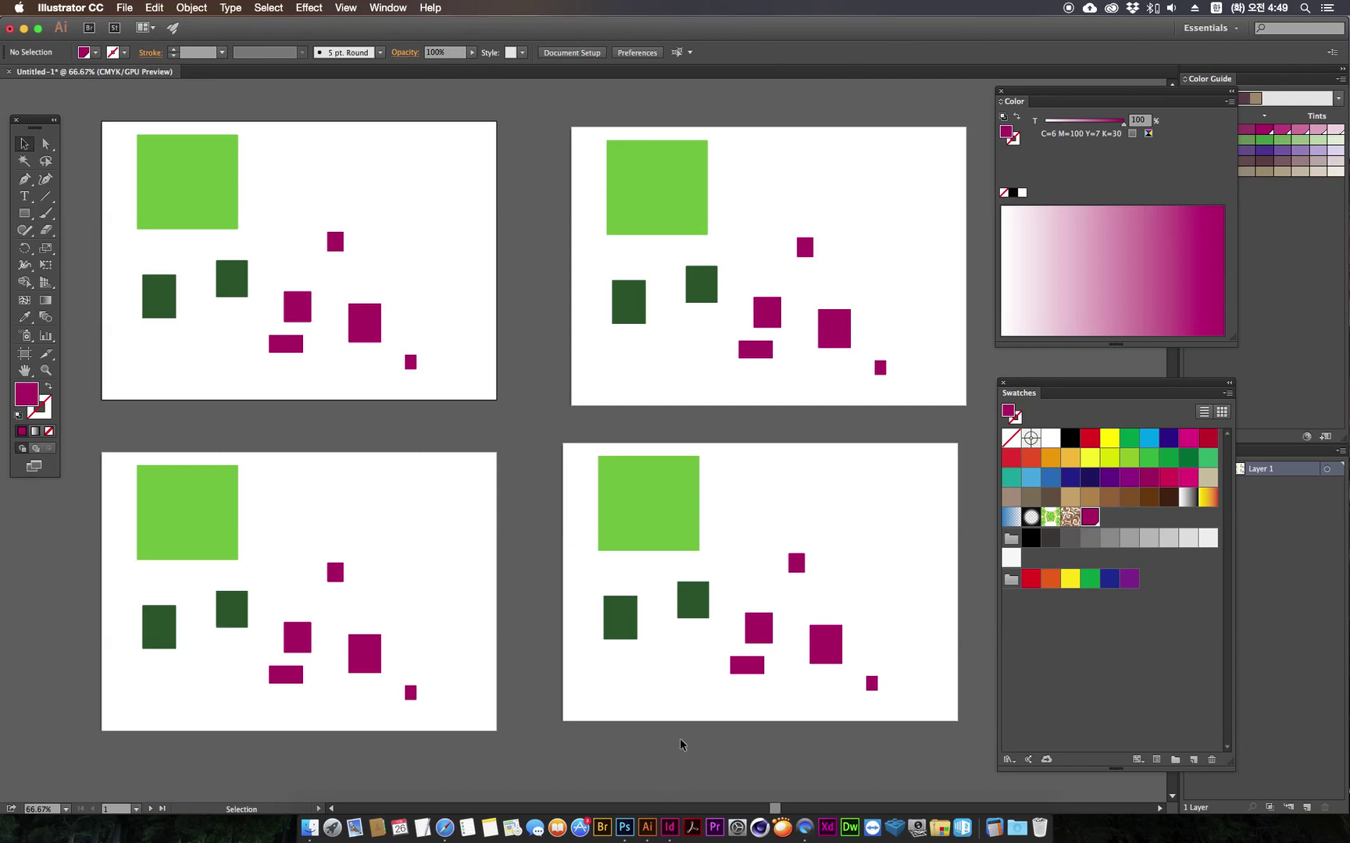
Step: Switch to InDesign and fill the teal square beside 제목강조1 with the C=100 M=0 Y=0 K=0 swatch
left_click(670, 827)
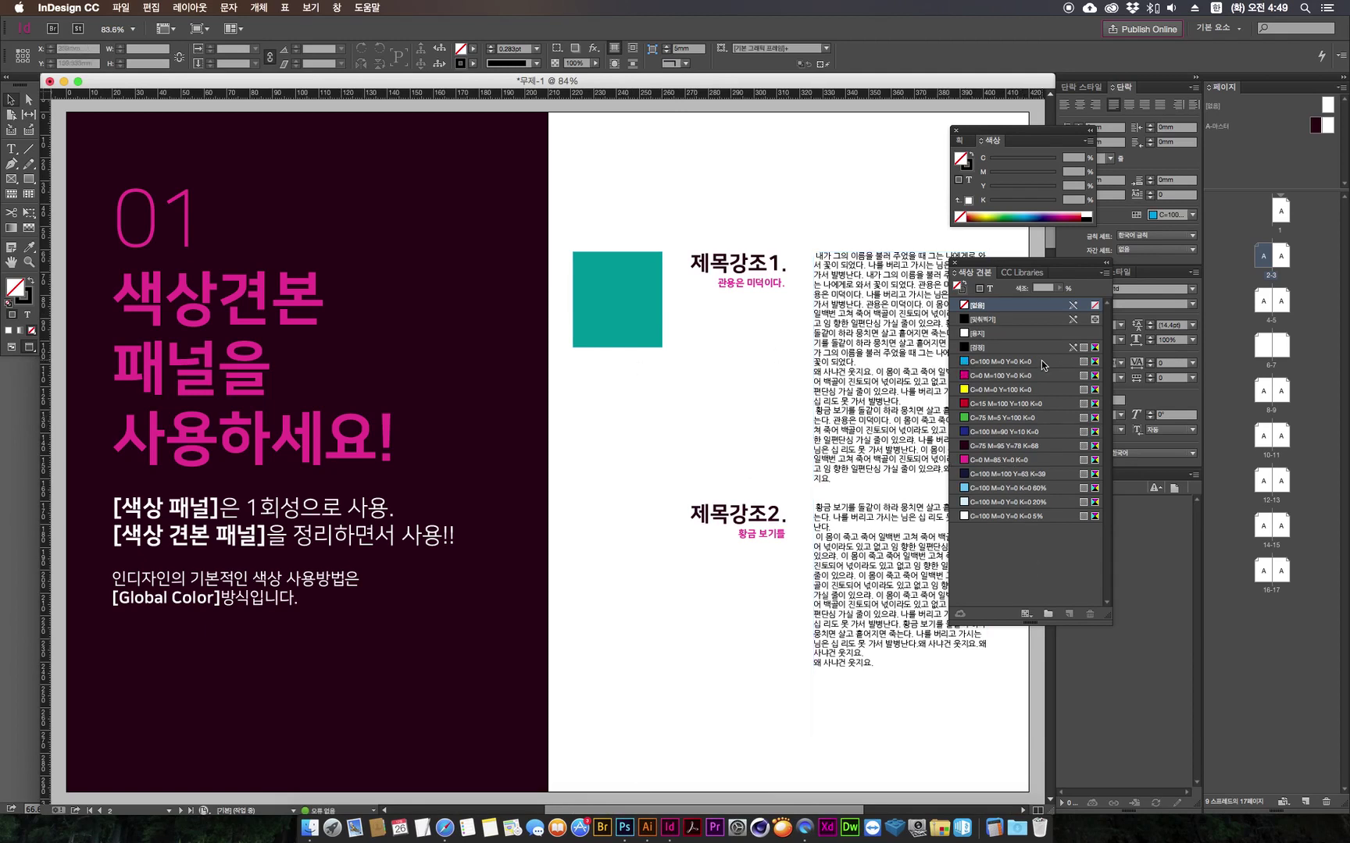
left_click(973, 362)
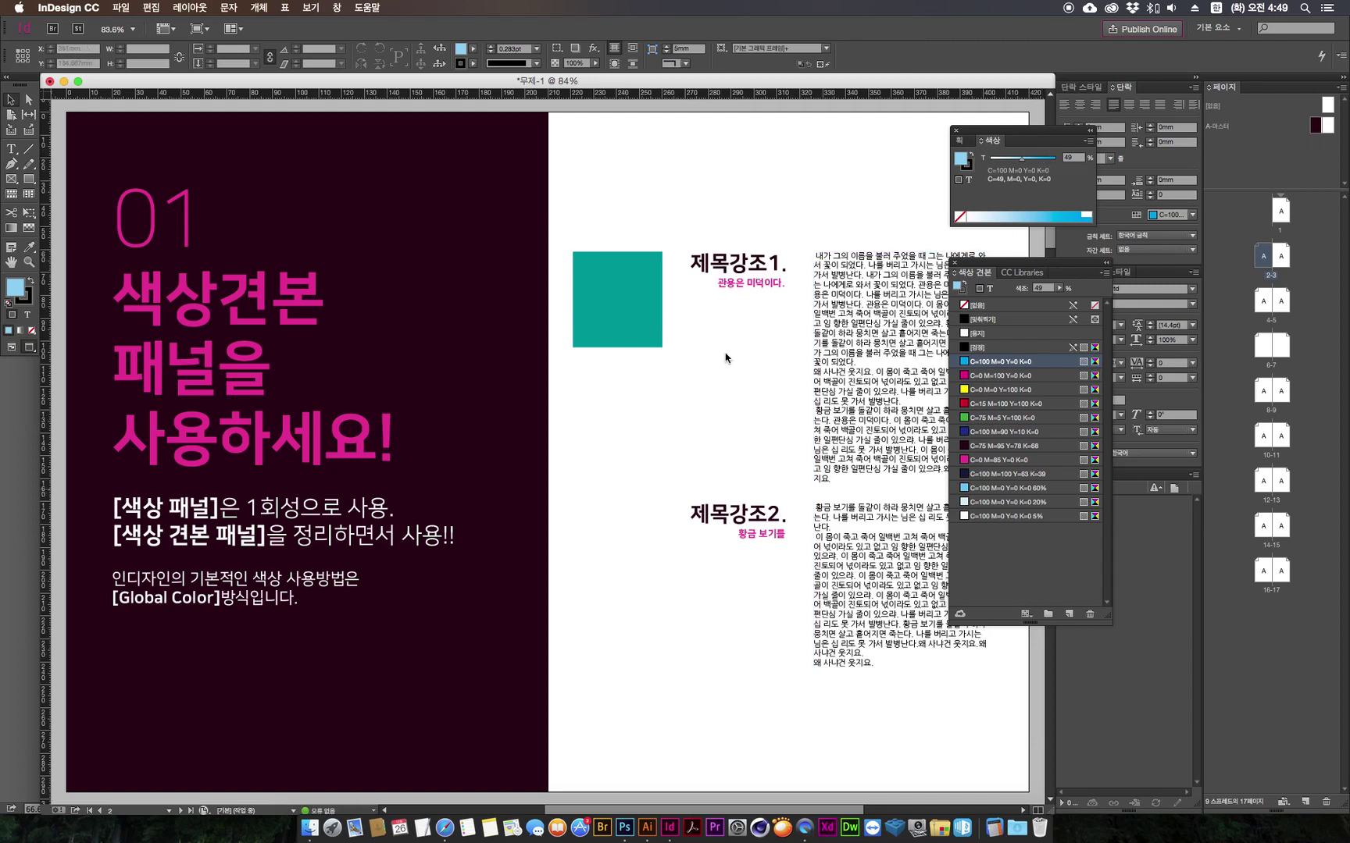
left_click(587, 309)
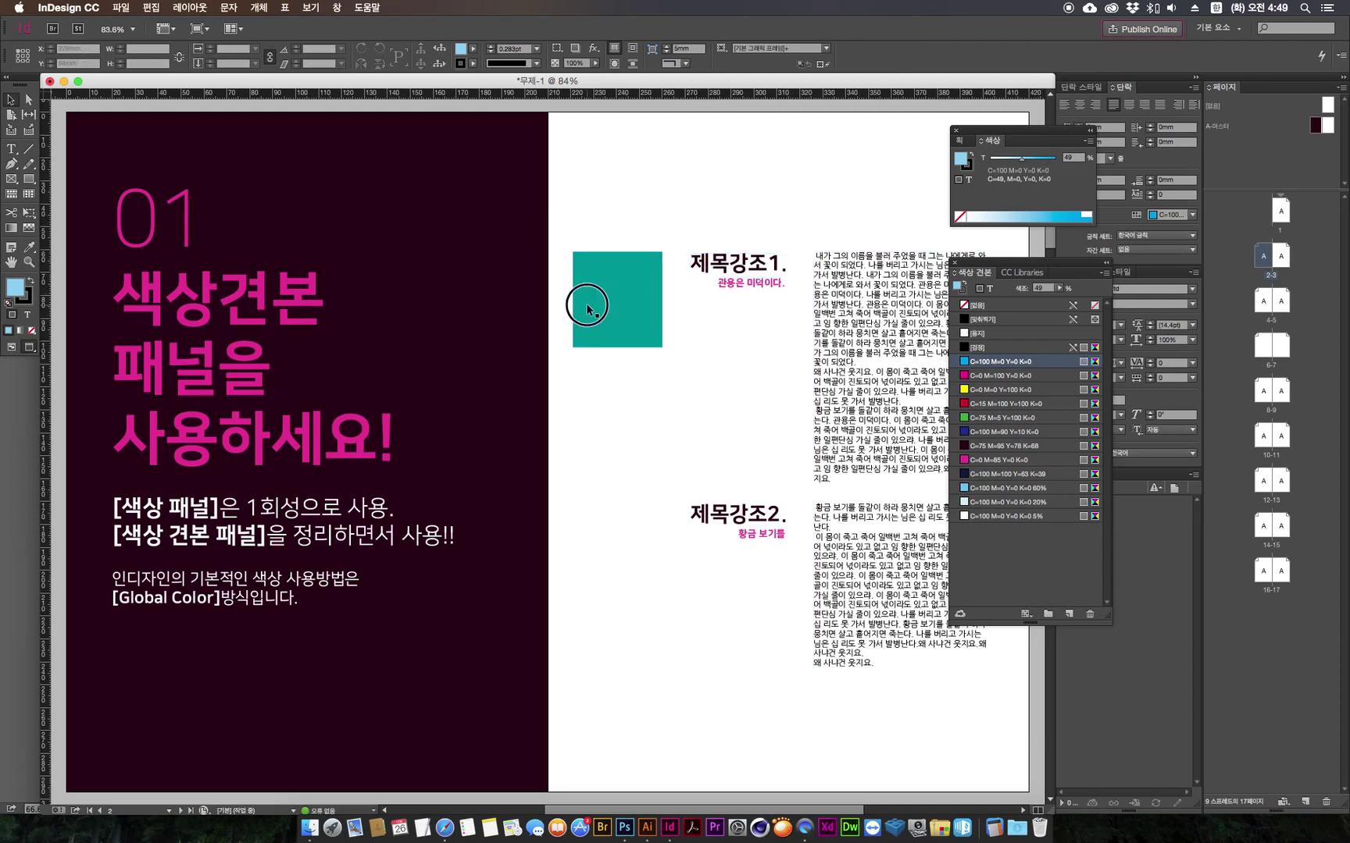
left_click(999, 362)
Step: Duplicate the cyan square downward and place the copy between the two headings at about X 223 mm, Y 128.101 mm
left_click_drag(633, 286, 645, 521)
left_click(1003, 361)
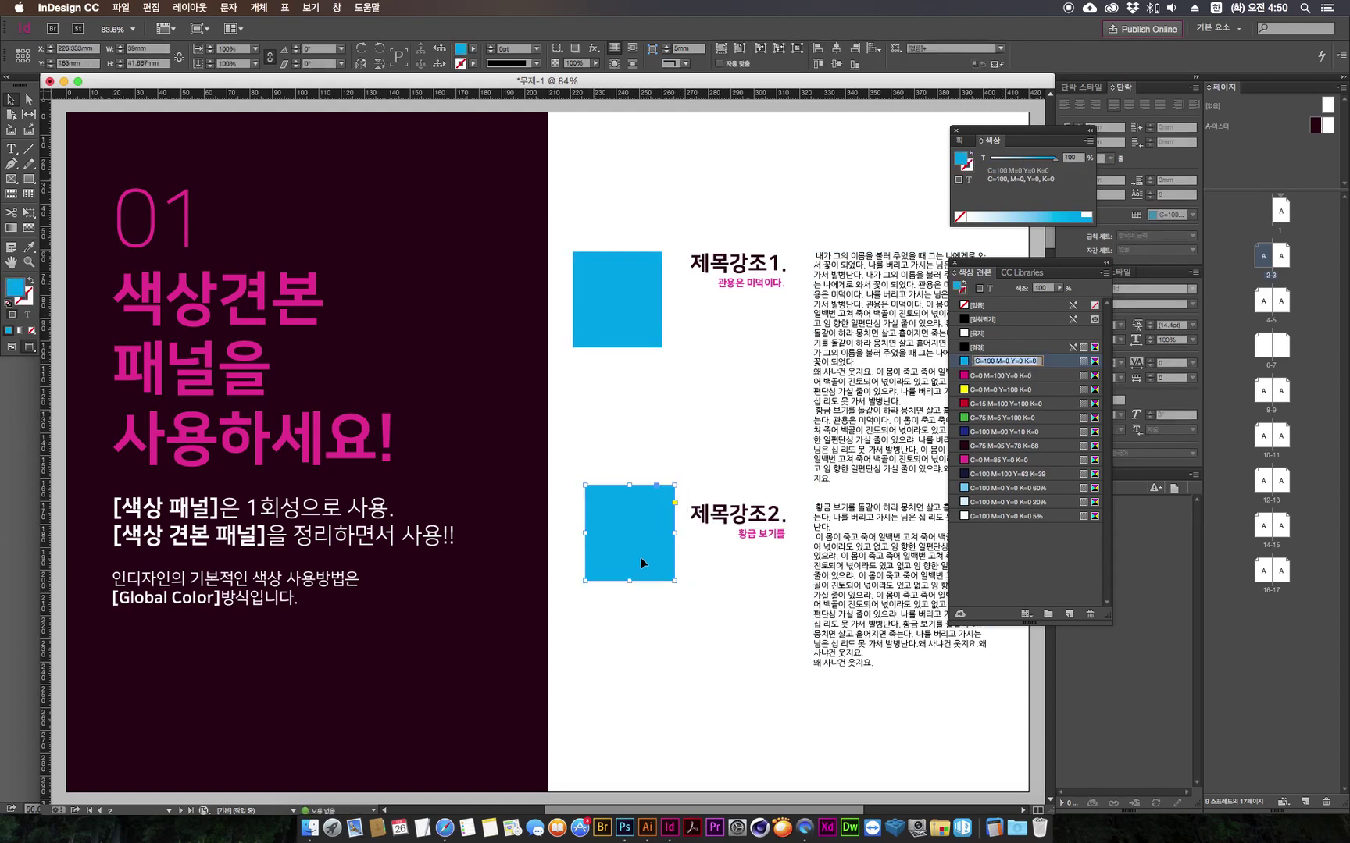
left_click(603, 675)
left_click_drag(616, 542, 609, 461)
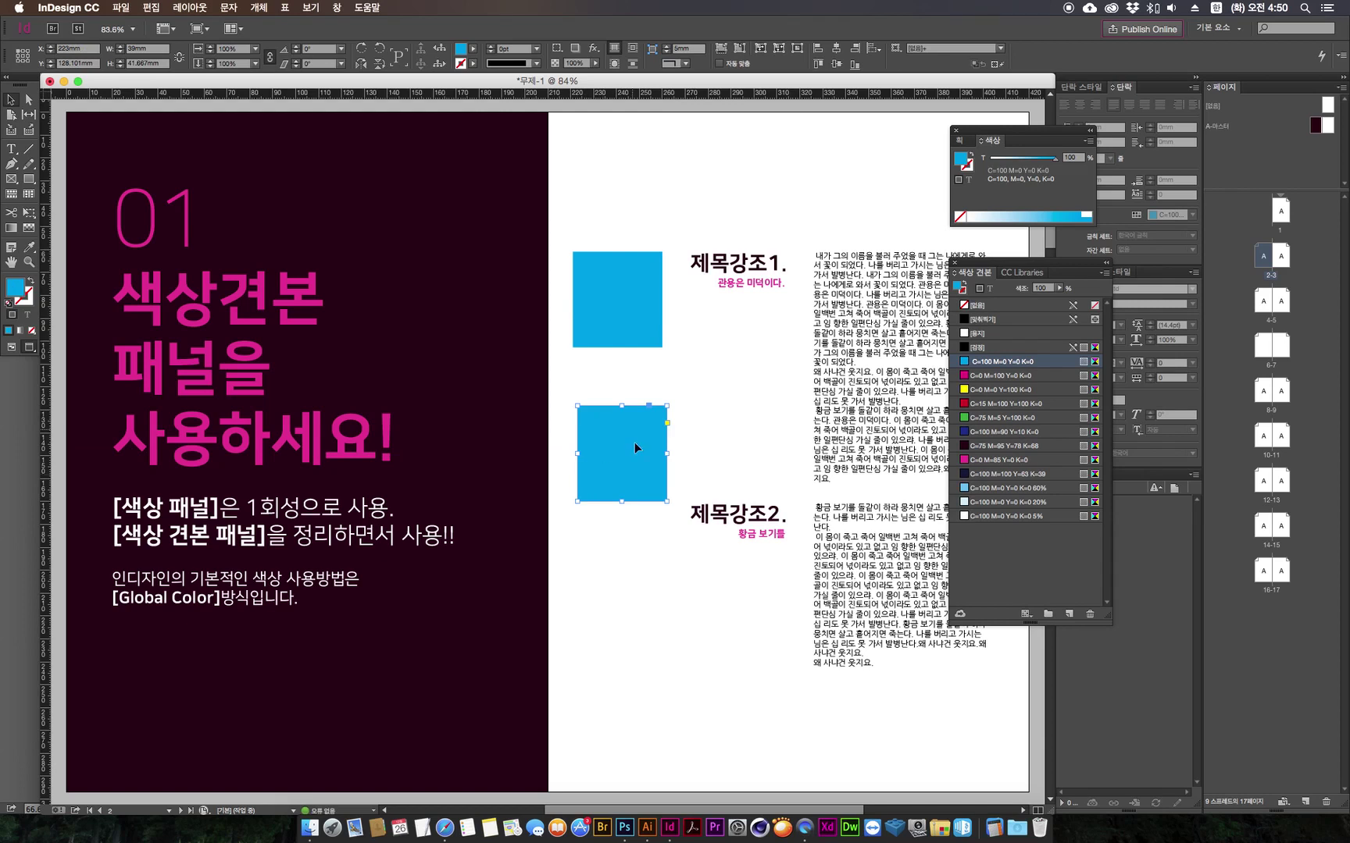
Step: Recolor the lower square with a one-off turquoise (C 69, M 0, Y 32, K 0) from the Color Picker
double_click(14, 288)
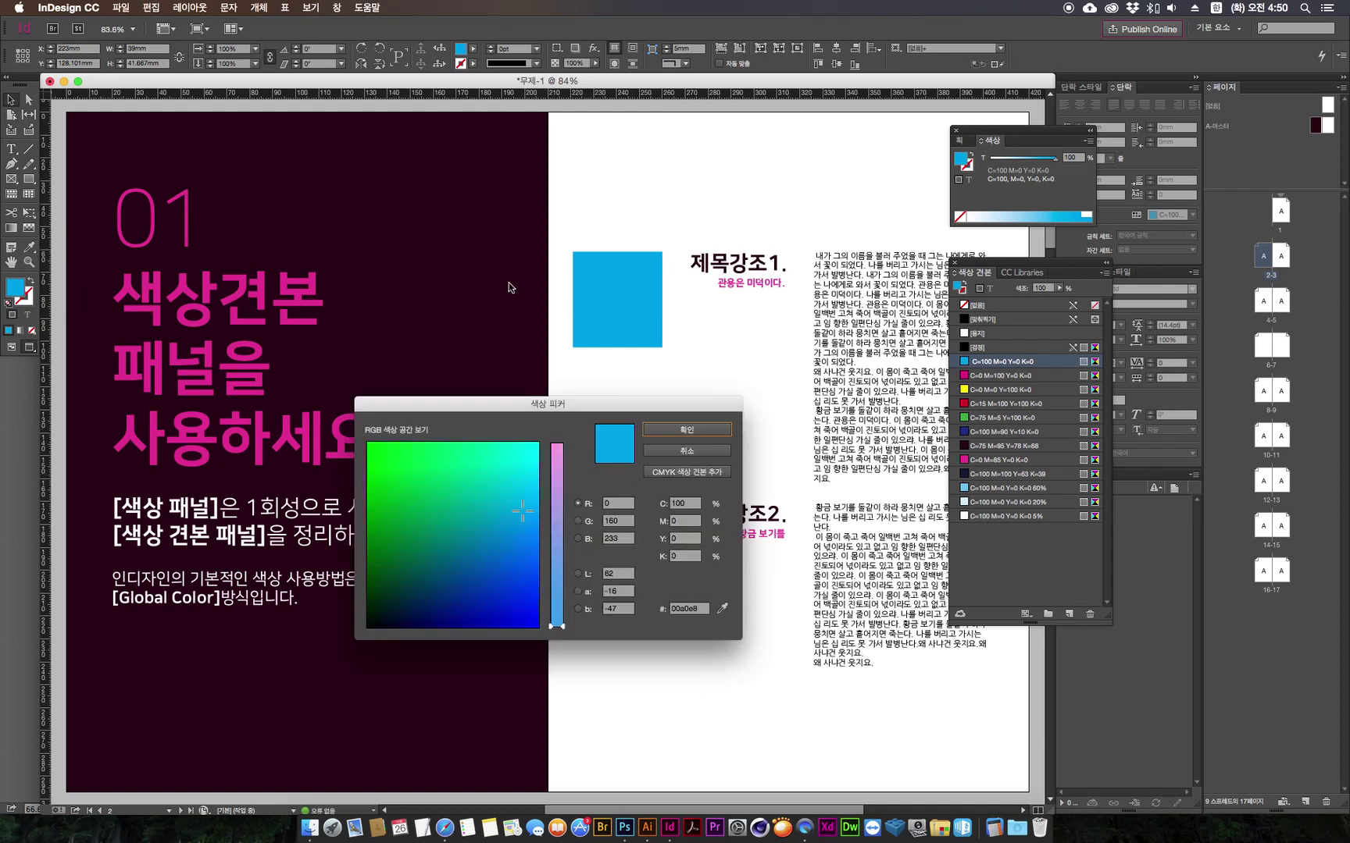
mouse_move(523, 482)
left_mouse_down()
mouse_move(503, 467)
mouse_move(501, 480)
left_mouse_up()
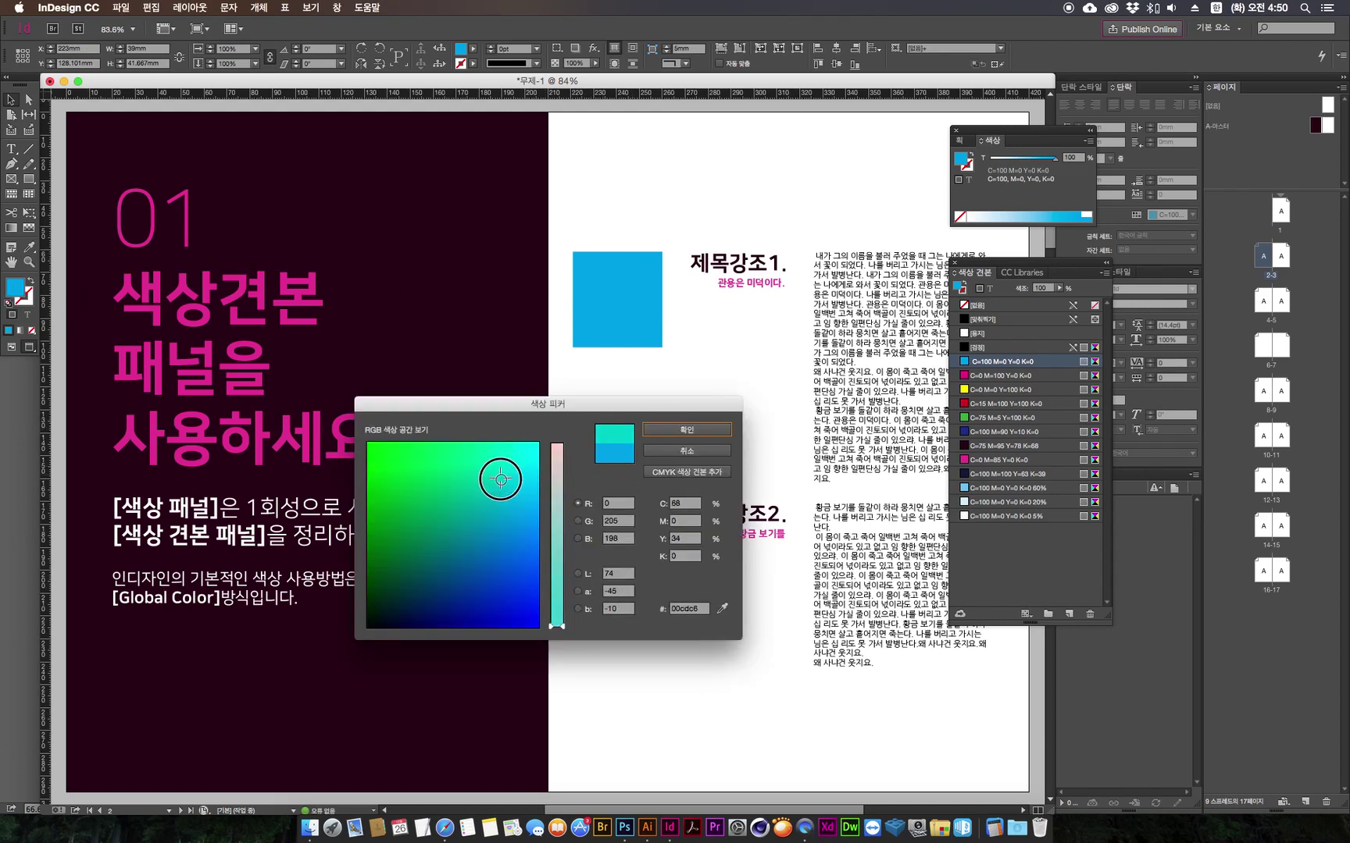
left_click(687, 430)
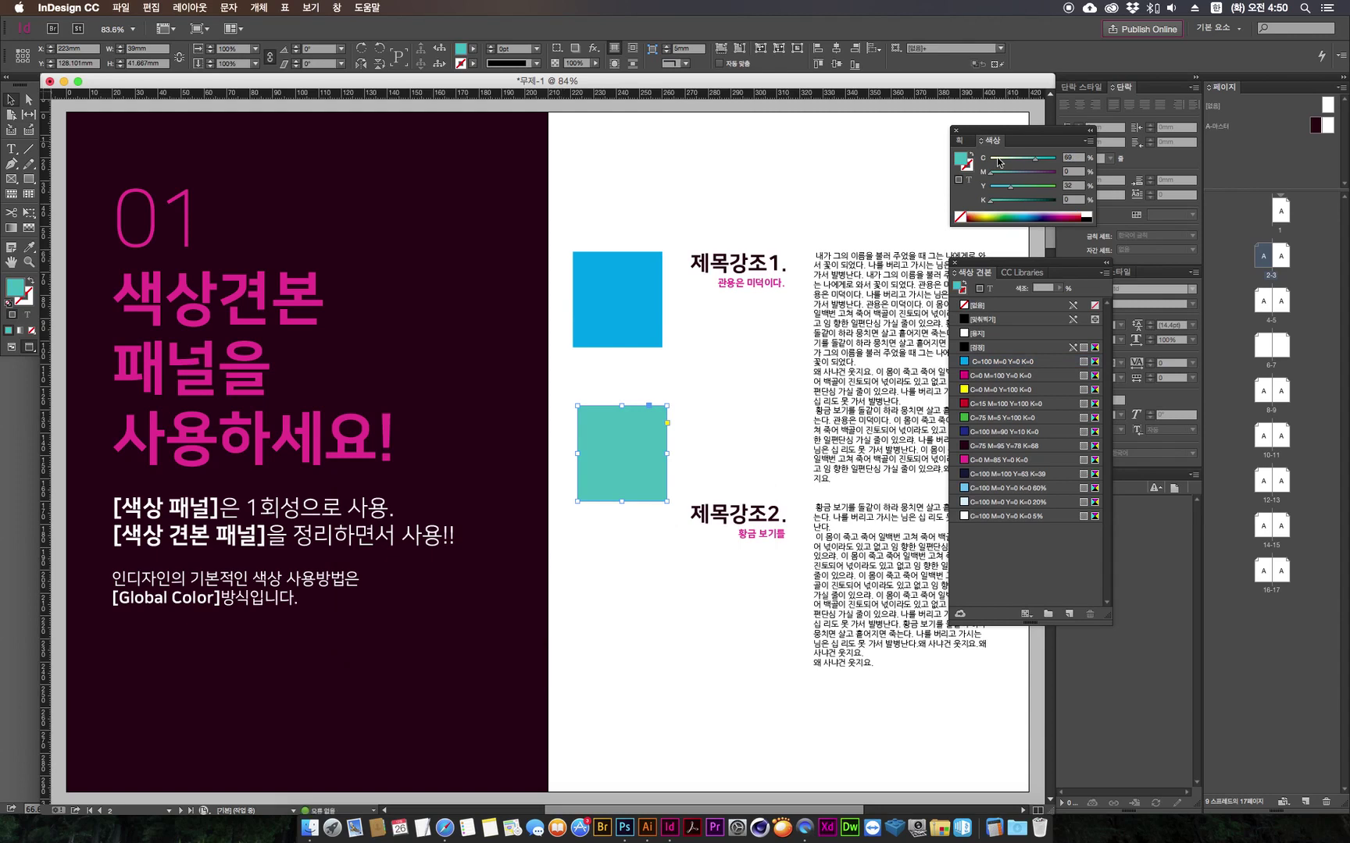
Step: Mix the lower square's one-off fill to C 100, M 0, Y 0, K 0 without using a swatch
left_click(1016, 217)
left_click_drag(1043, 161, 1064, 166)
left_click(995, 172)
left_click(990, 172)
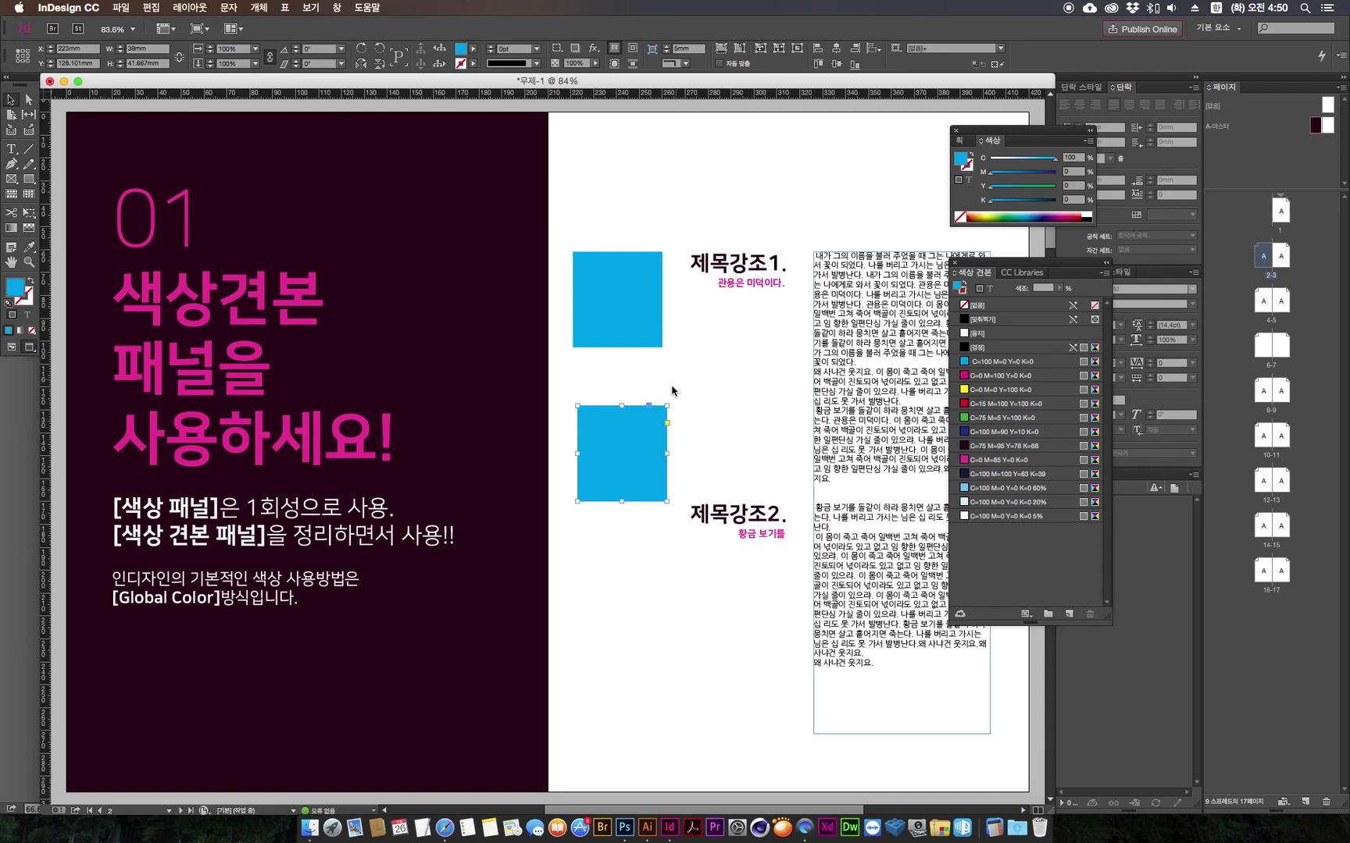
Step: Compare the fill information of the upper swatch-colored square with that of the lower square colored without a swatch
left_click(629, 325)
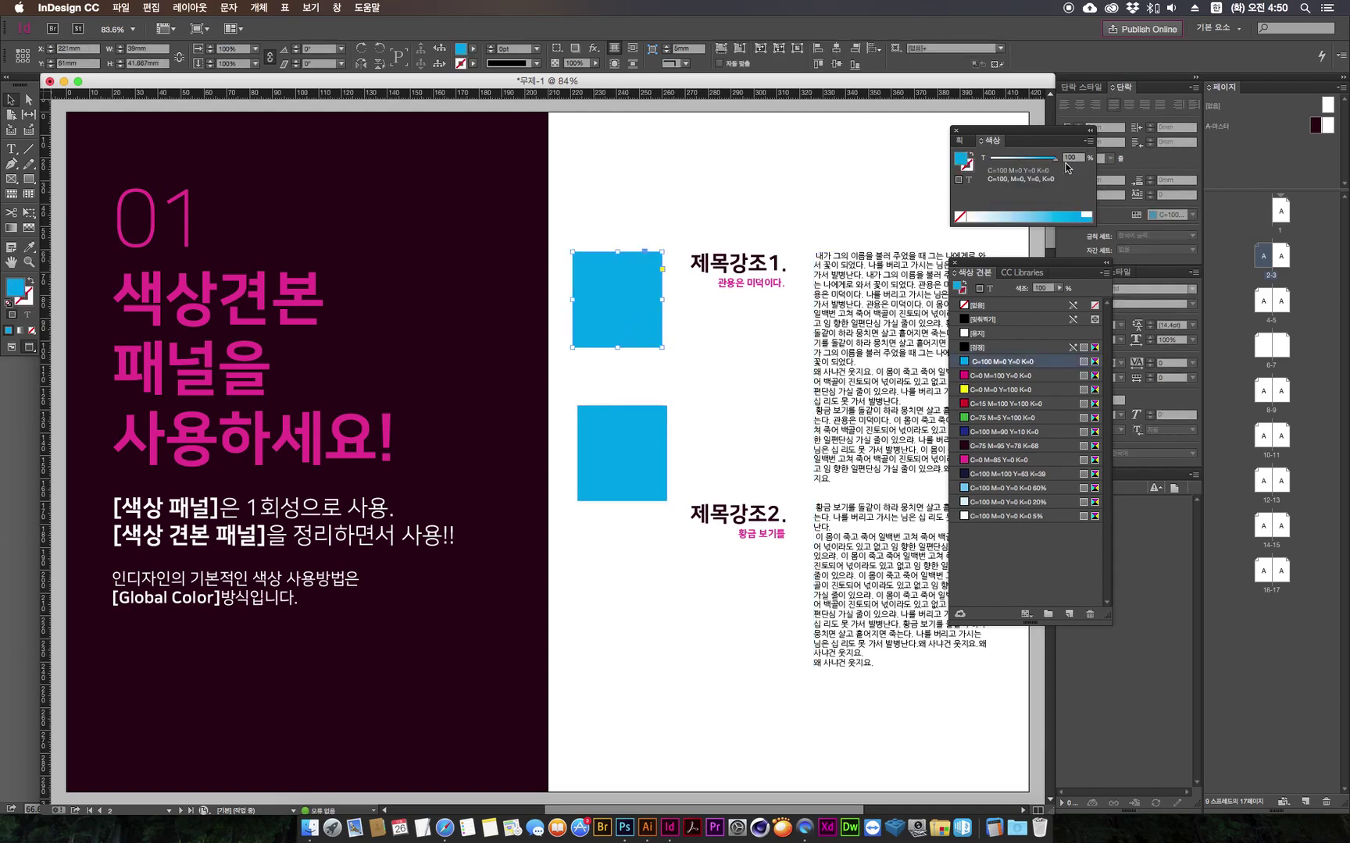
left_click(614, 440)
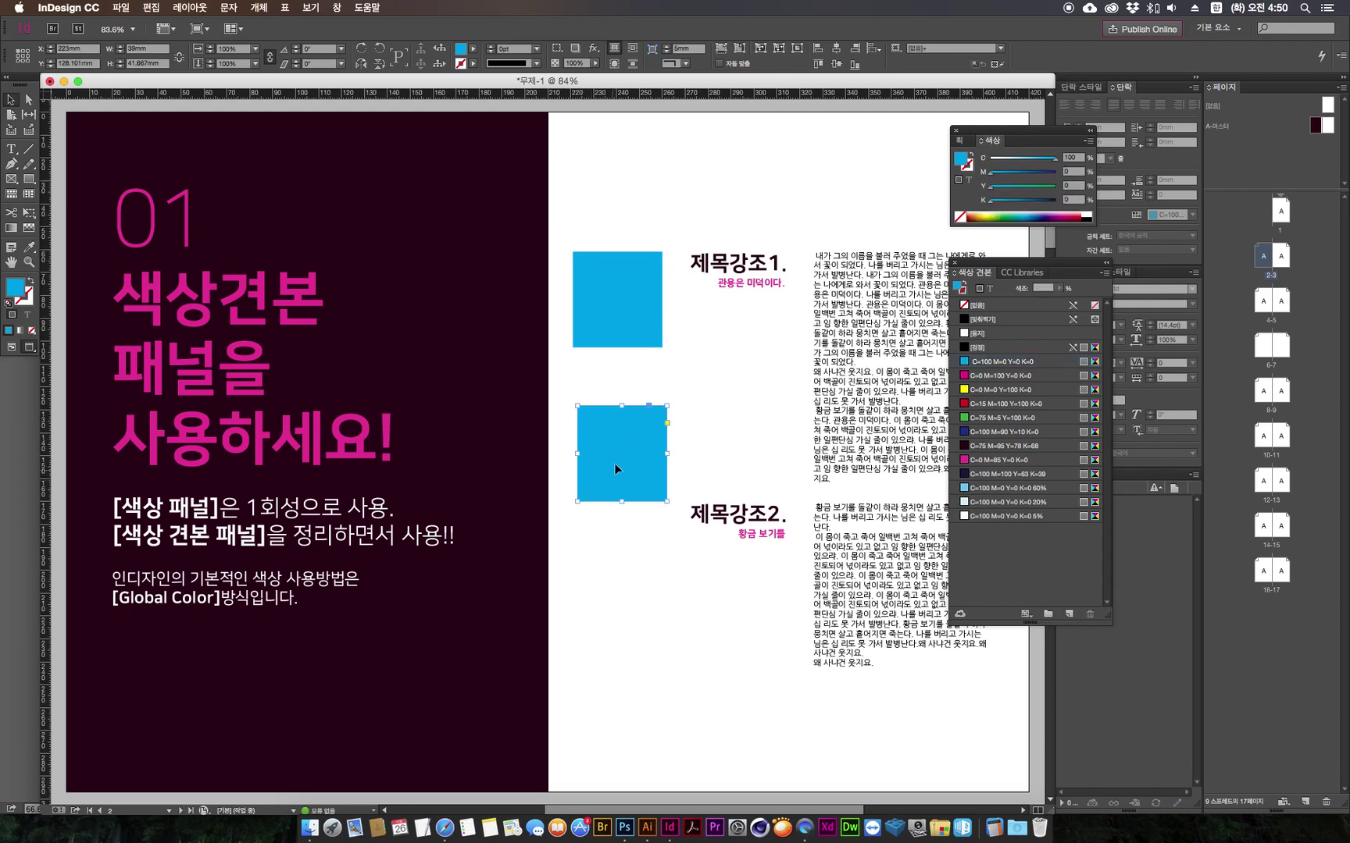
left_click(629, 343)
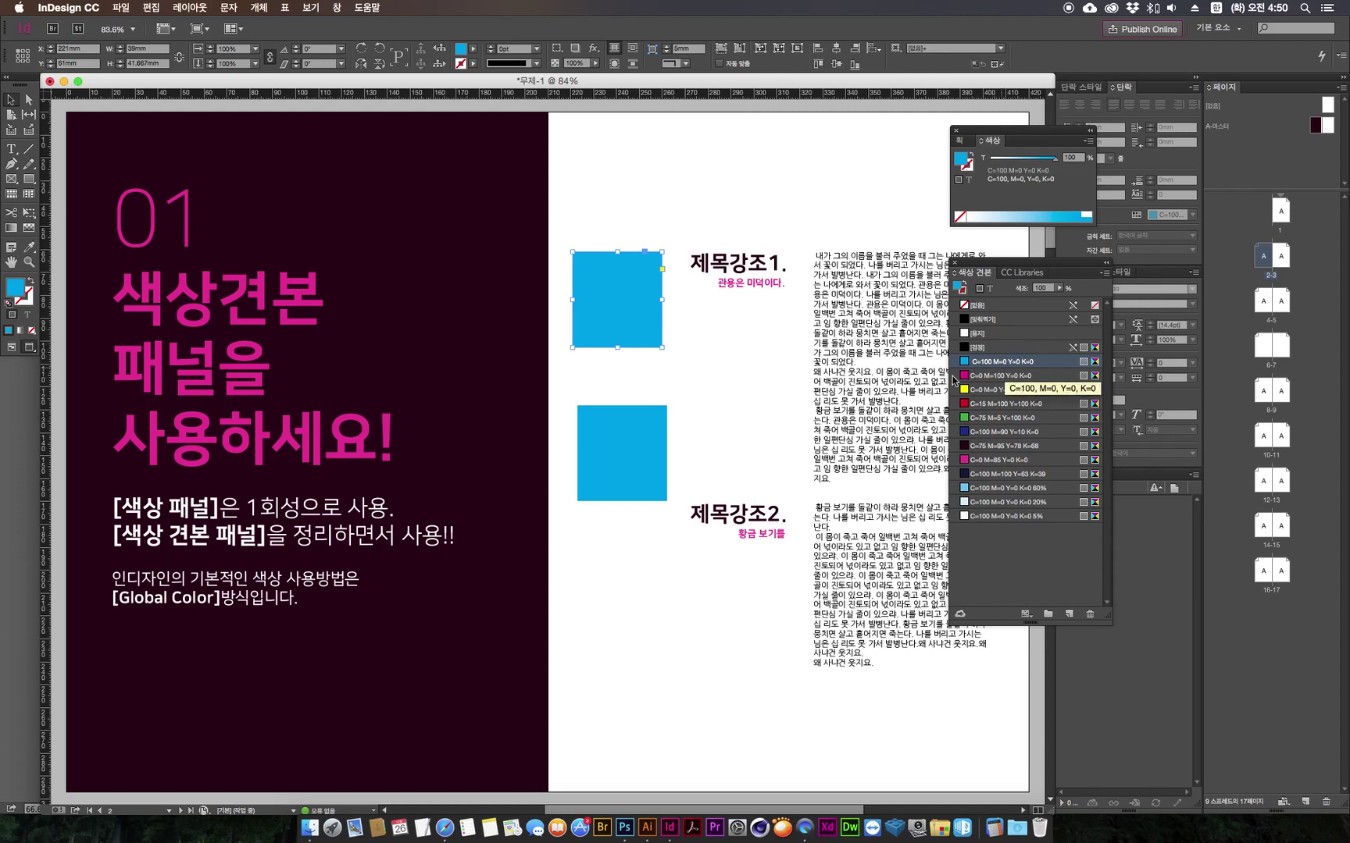
left_click(650, 461)
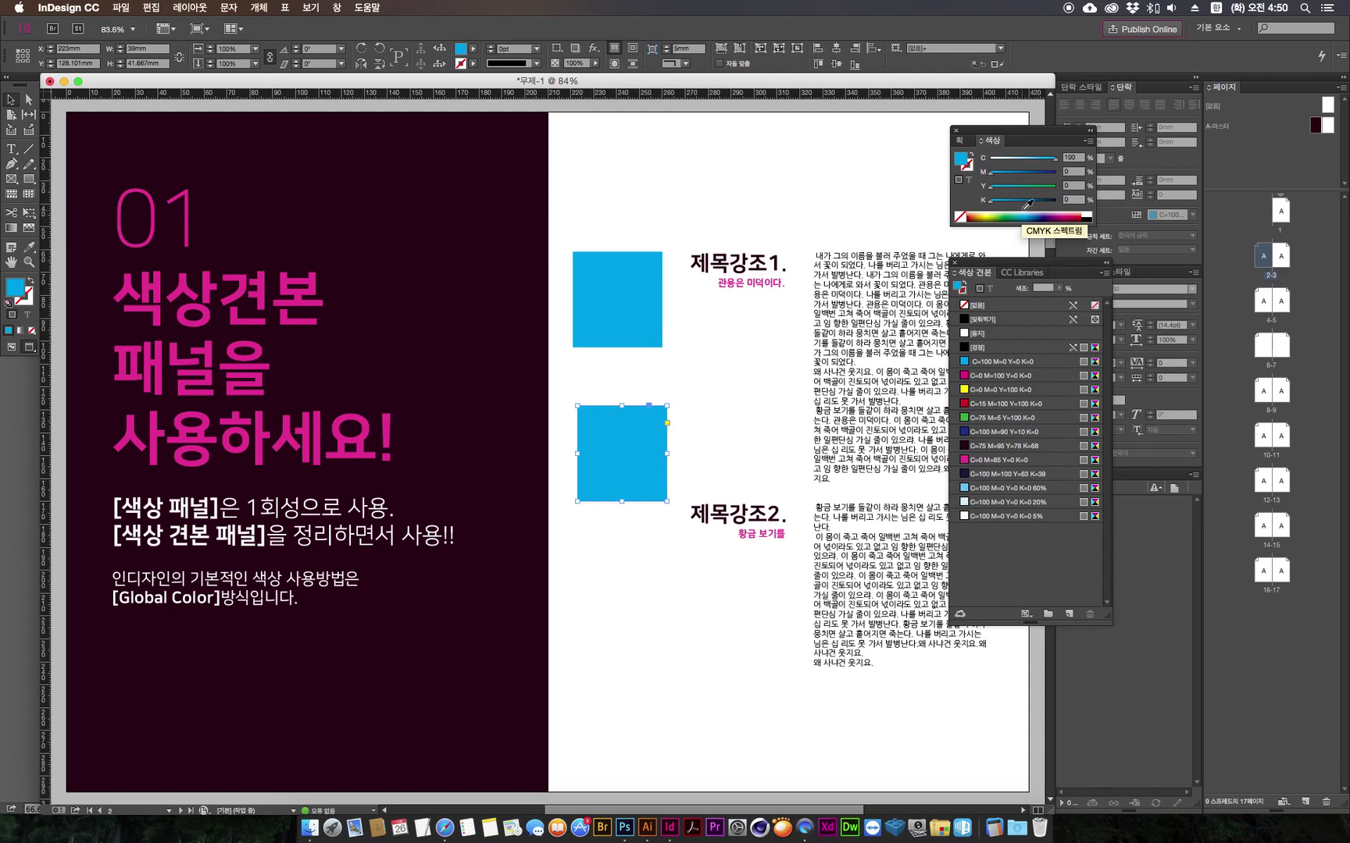
Step: Delete both cyan squares from the page
left_click(623, 687)
left_click_drag(623, 217, 605, 562)
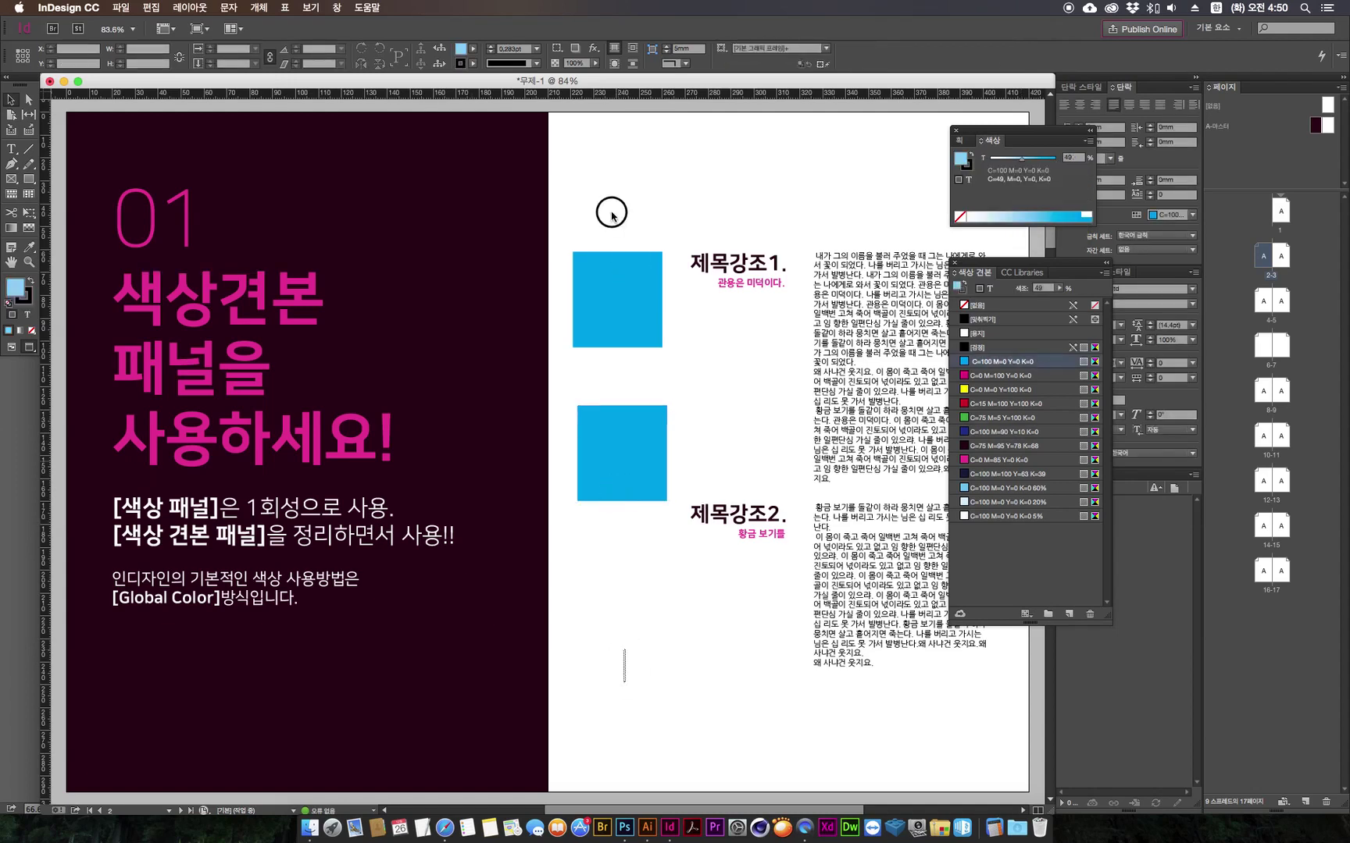
key("BackSpace")
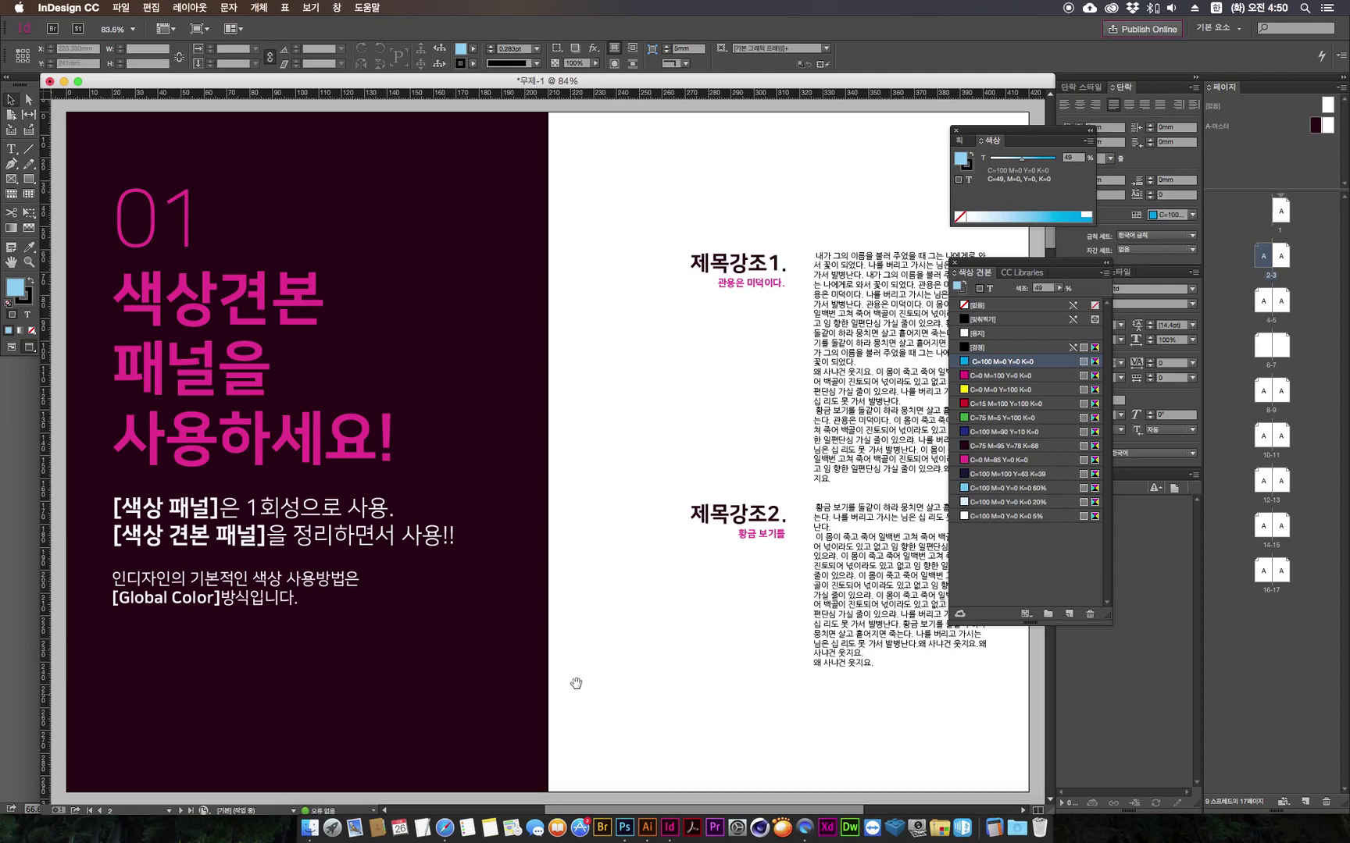
Step: Go to the spread on pages 4-5 about distinguishing blacks
scroll(606, 337, "down", 10)
scroll(530, 422, "down", 5)
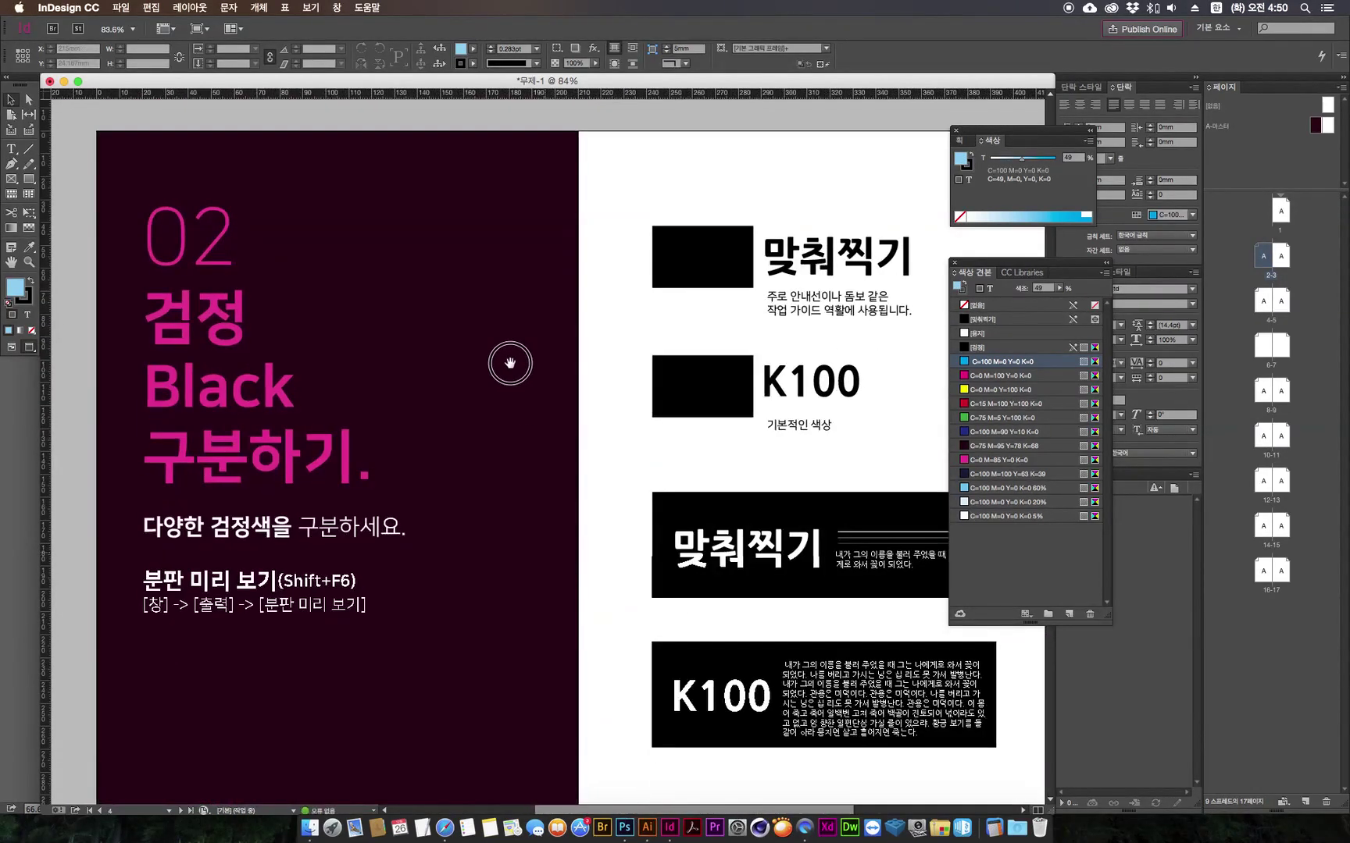
scroll(491, 378, "up", 1)
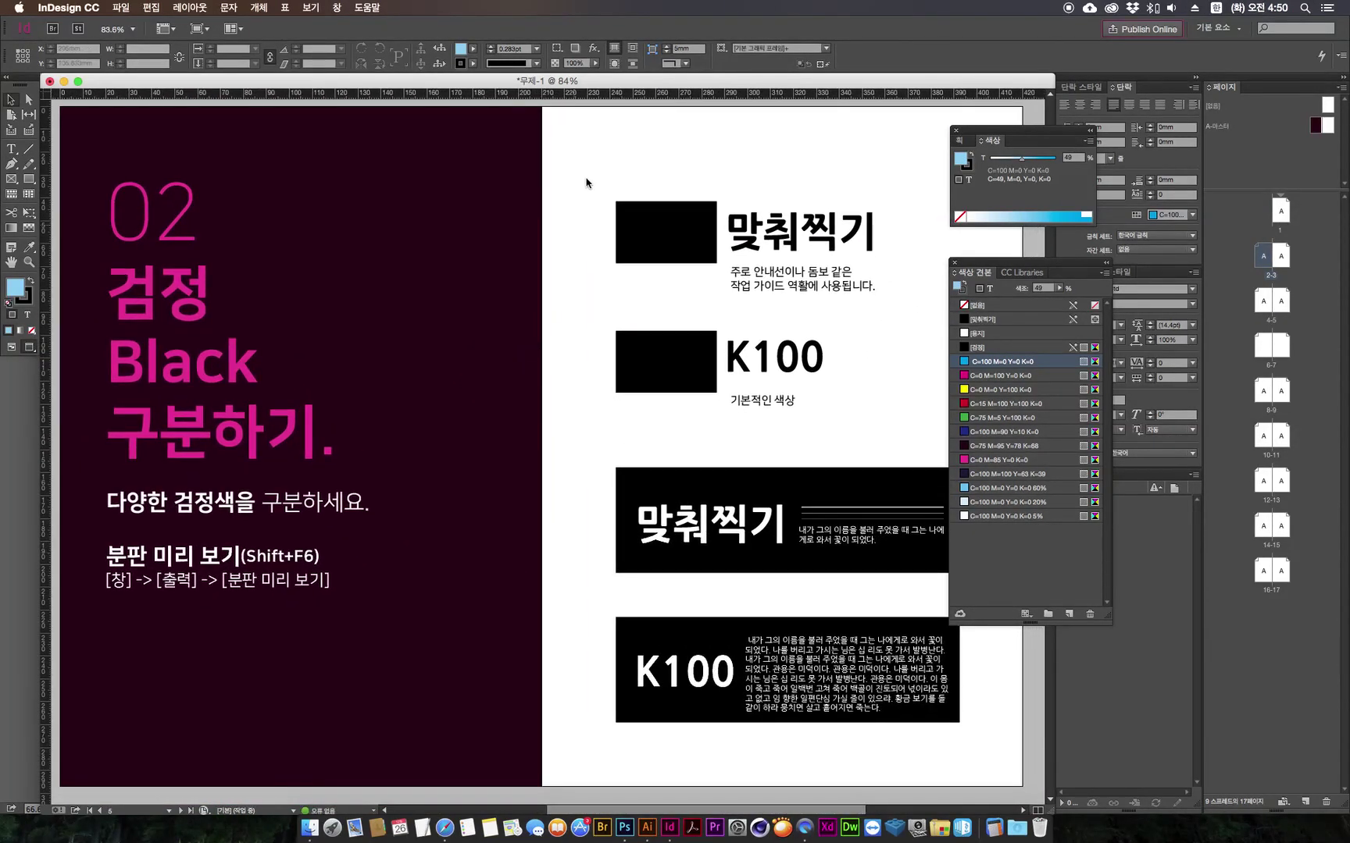
scroll(566, 148, "up", 1)
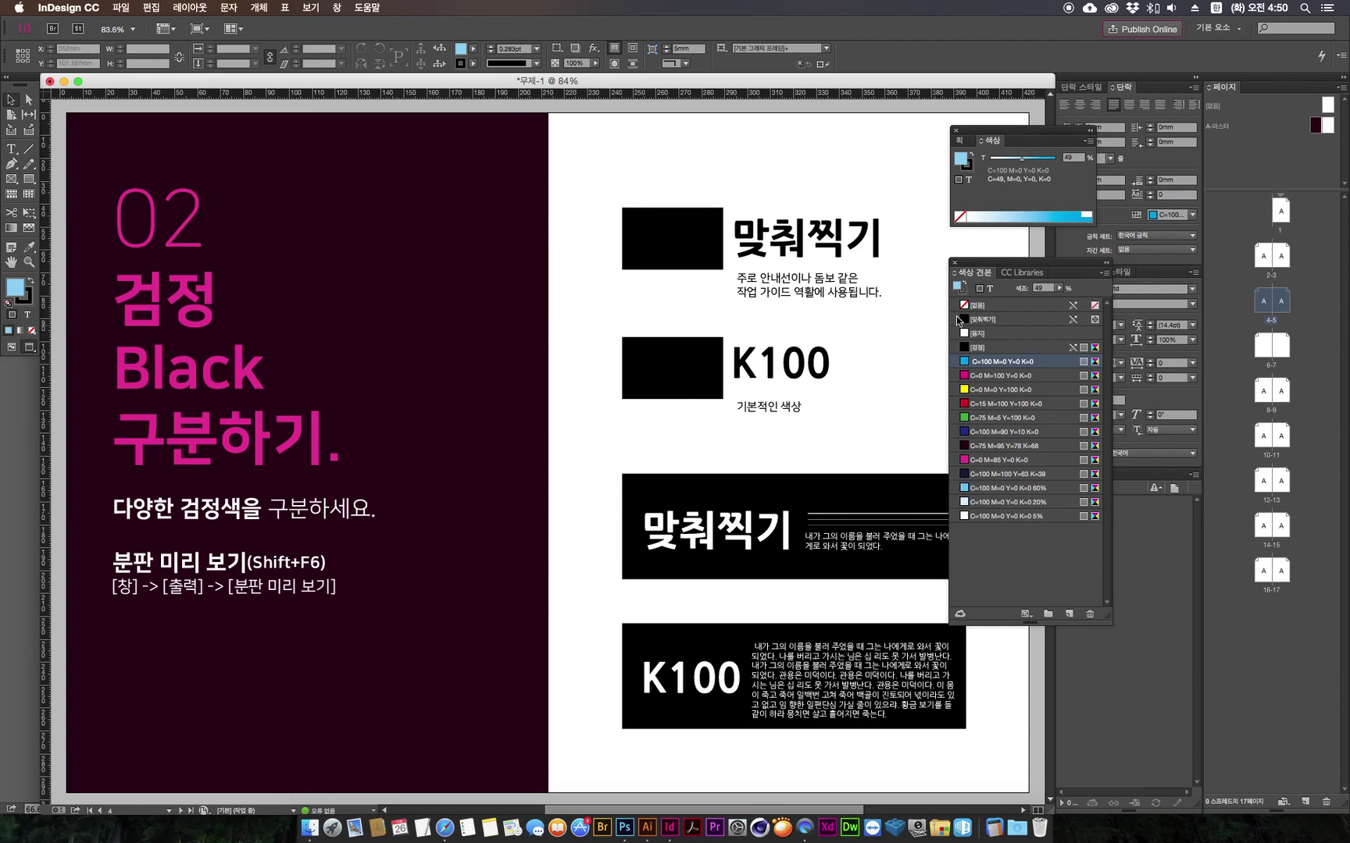
Step: Move the Color and Swatches panels aside to uncover the black sample boxes, and examine the [검정] swatch
left_click(970, 271)
left_click_drag(970, 271, 994, 285)
left_click_drag(986, 134, 1004, 142)
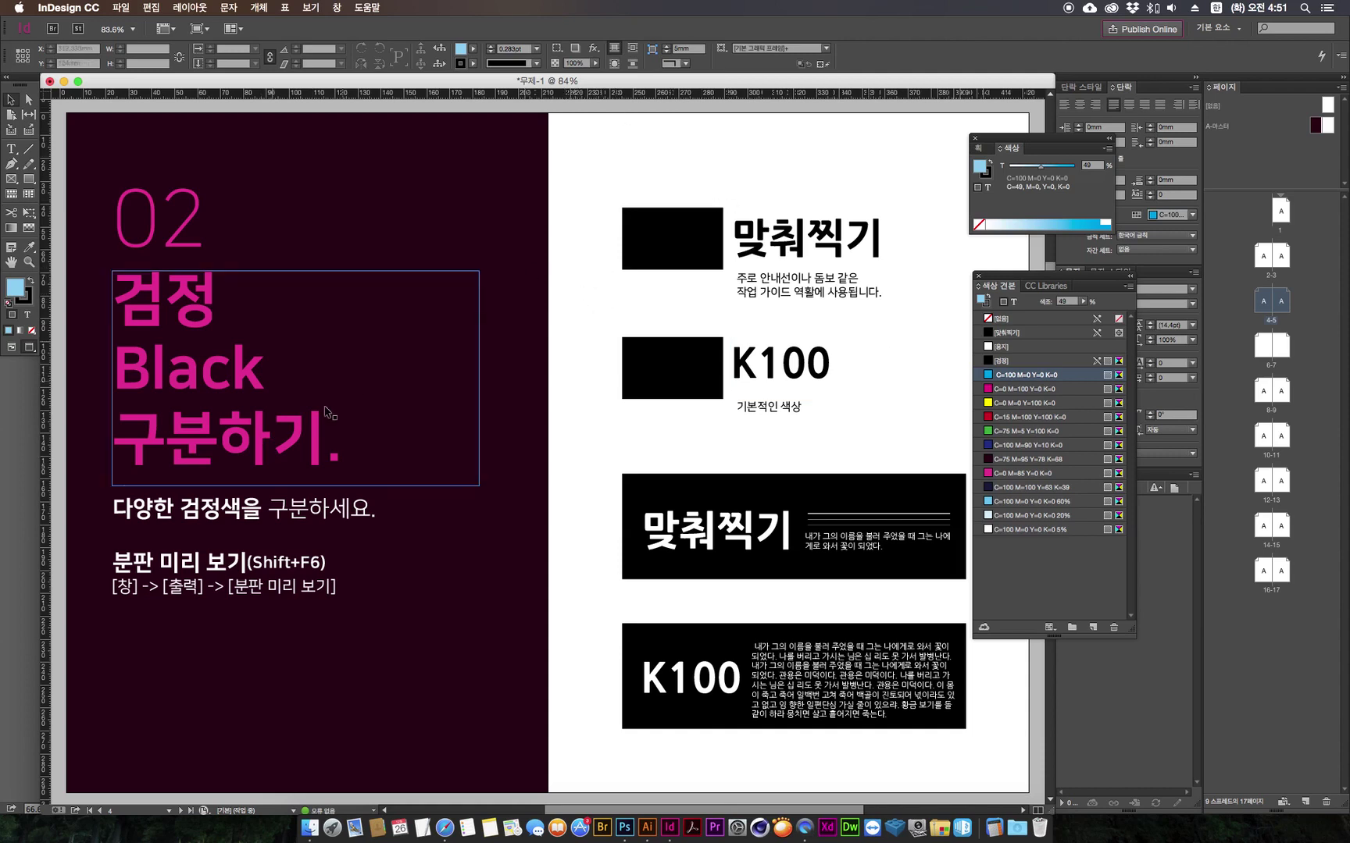
left_click_drag(1007, 279, 1010, 273)
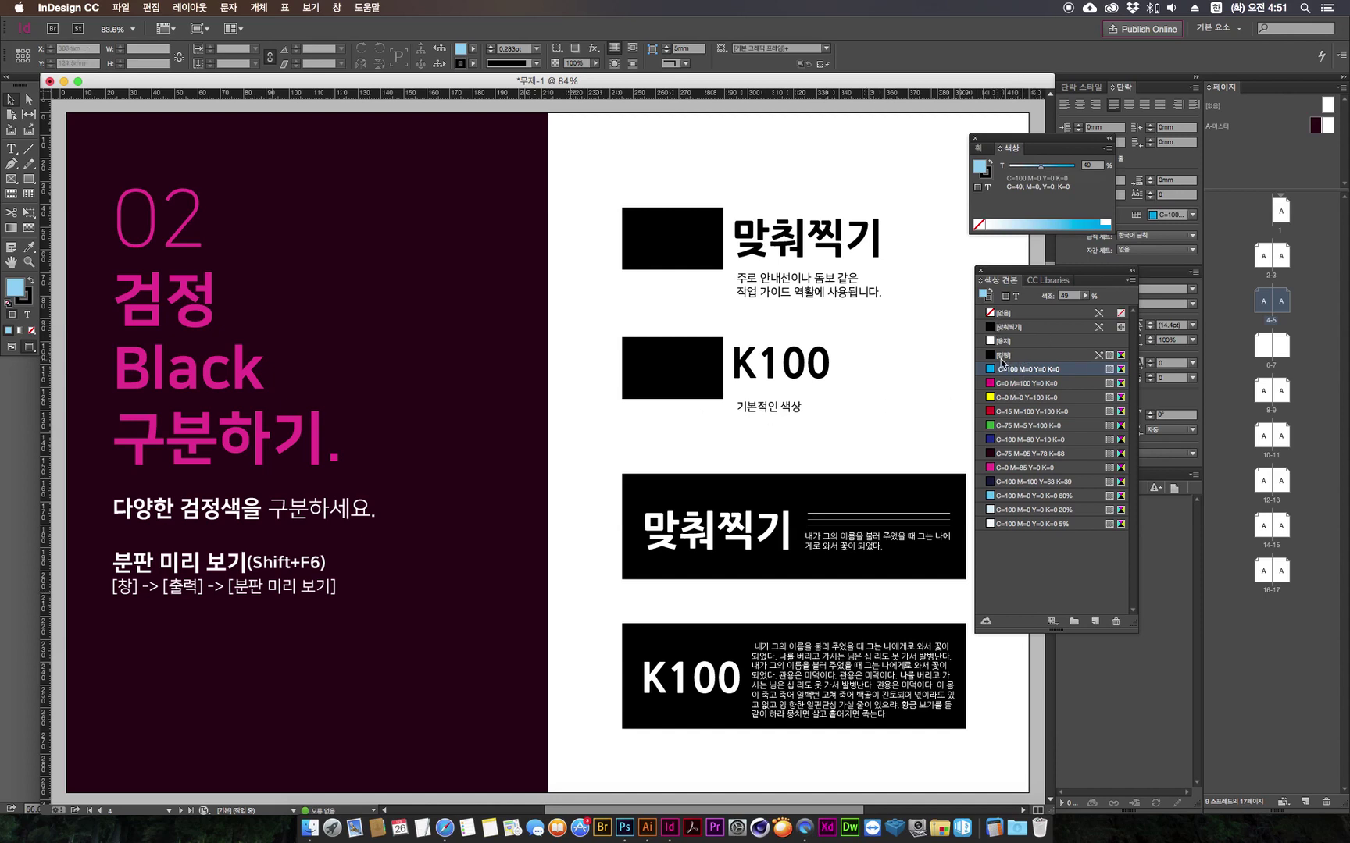
mouse_move(1007, 360)
mouse_move(1098, 357)
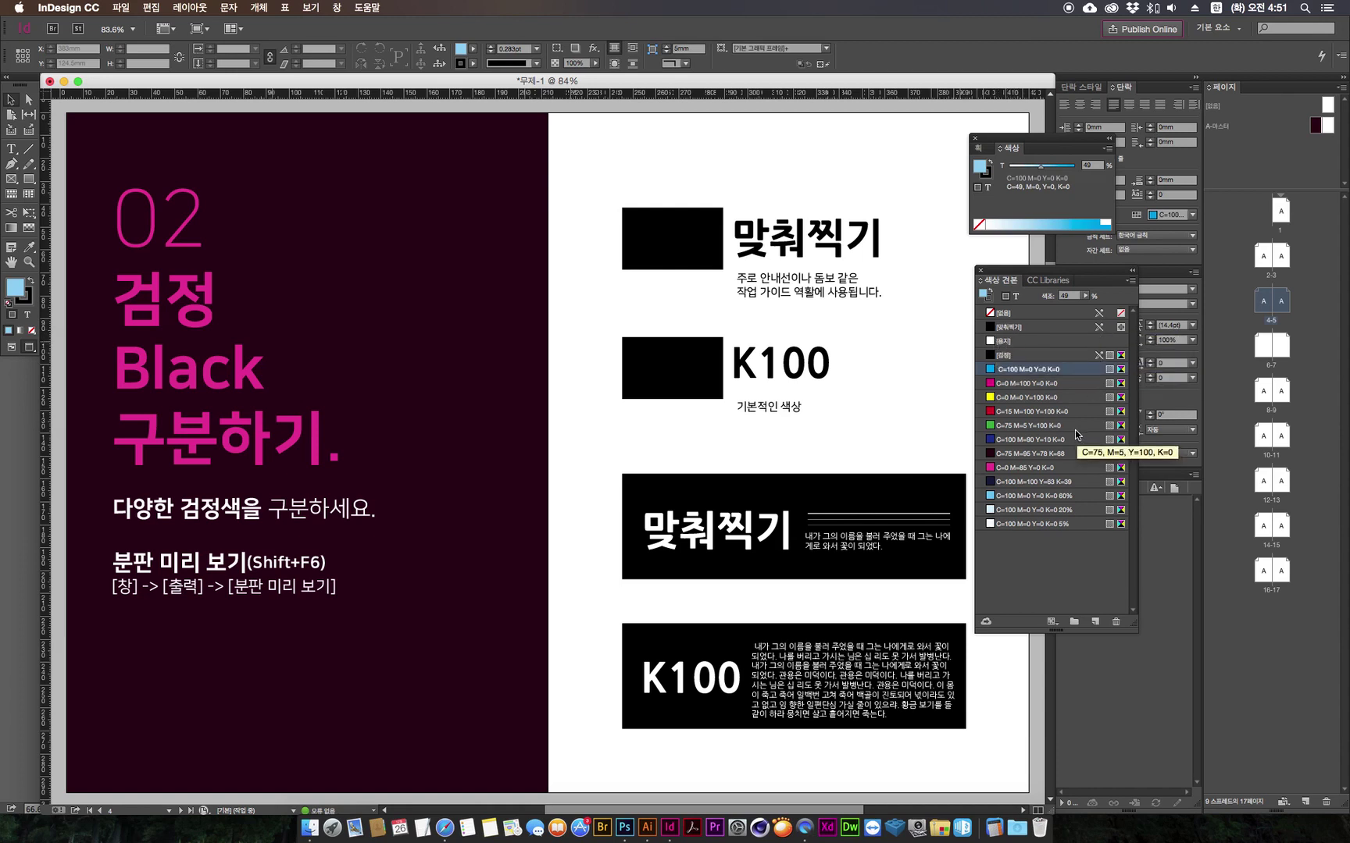
Step: Check the options of the C=100 M=0 Y=0 K=0 swatch and compare the CMYK values of the [검정] and [맞춰찍기] swatches
double_click(1078, 373)
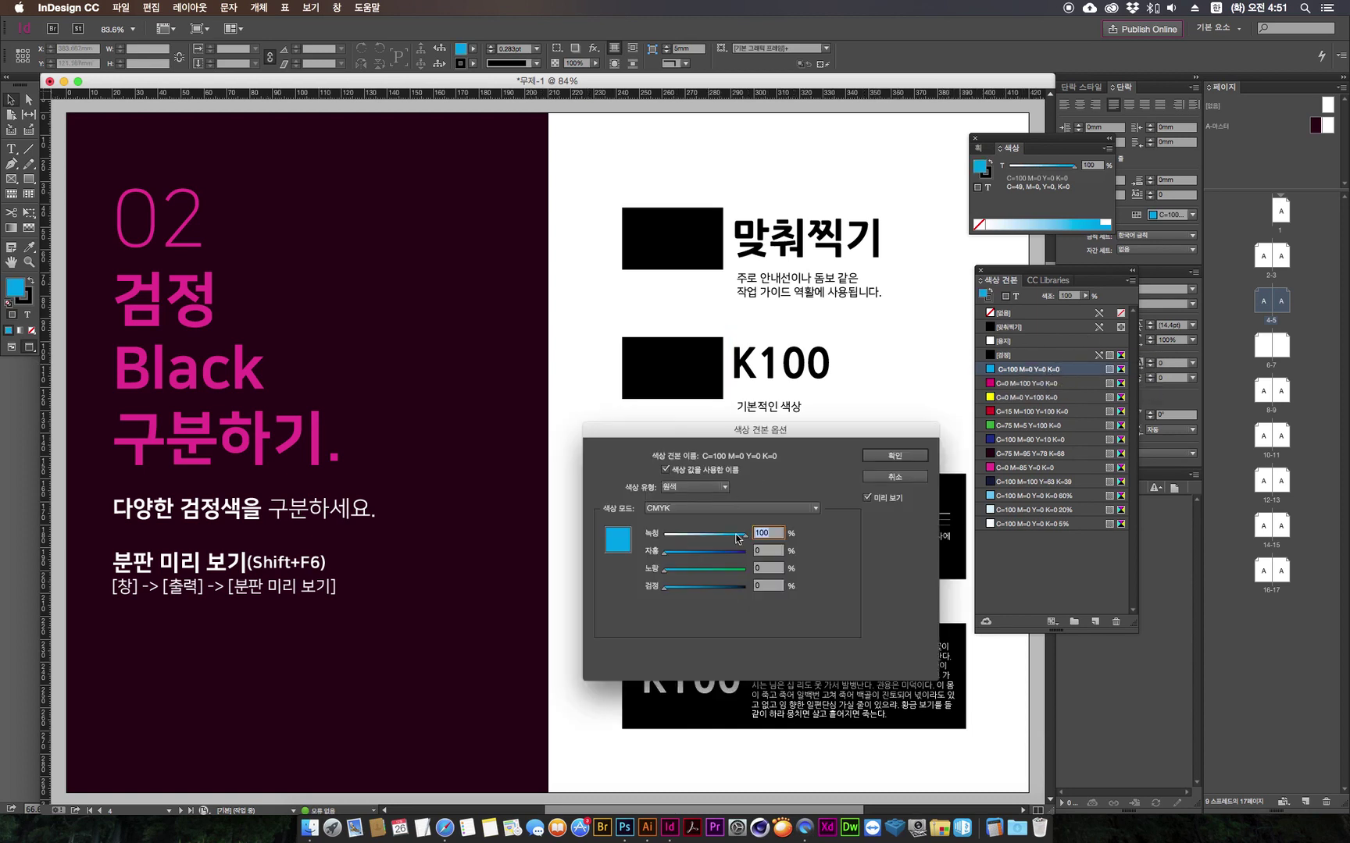
left_click(895, 476)
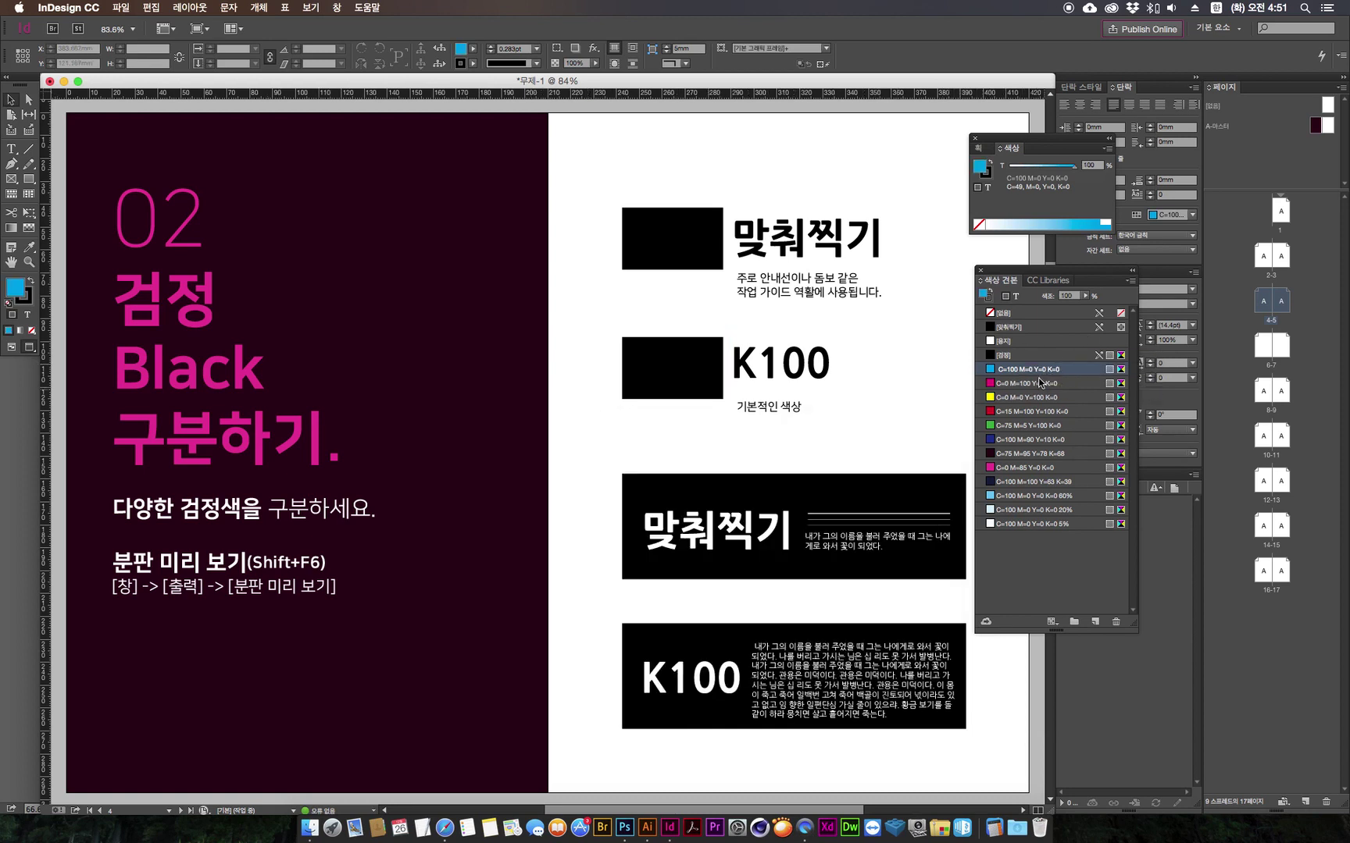
left_click(1028, 357)
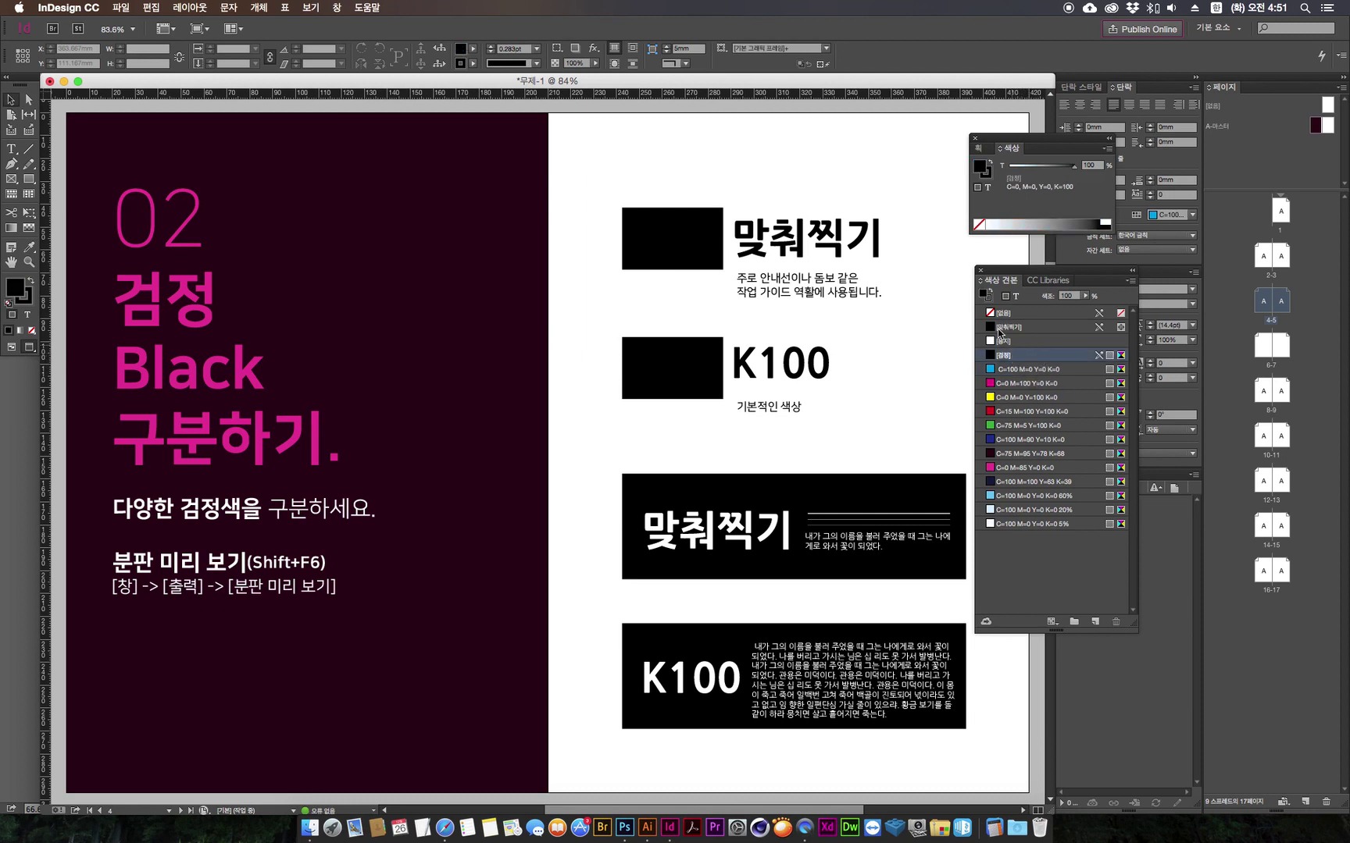
left_click(1028, 329)
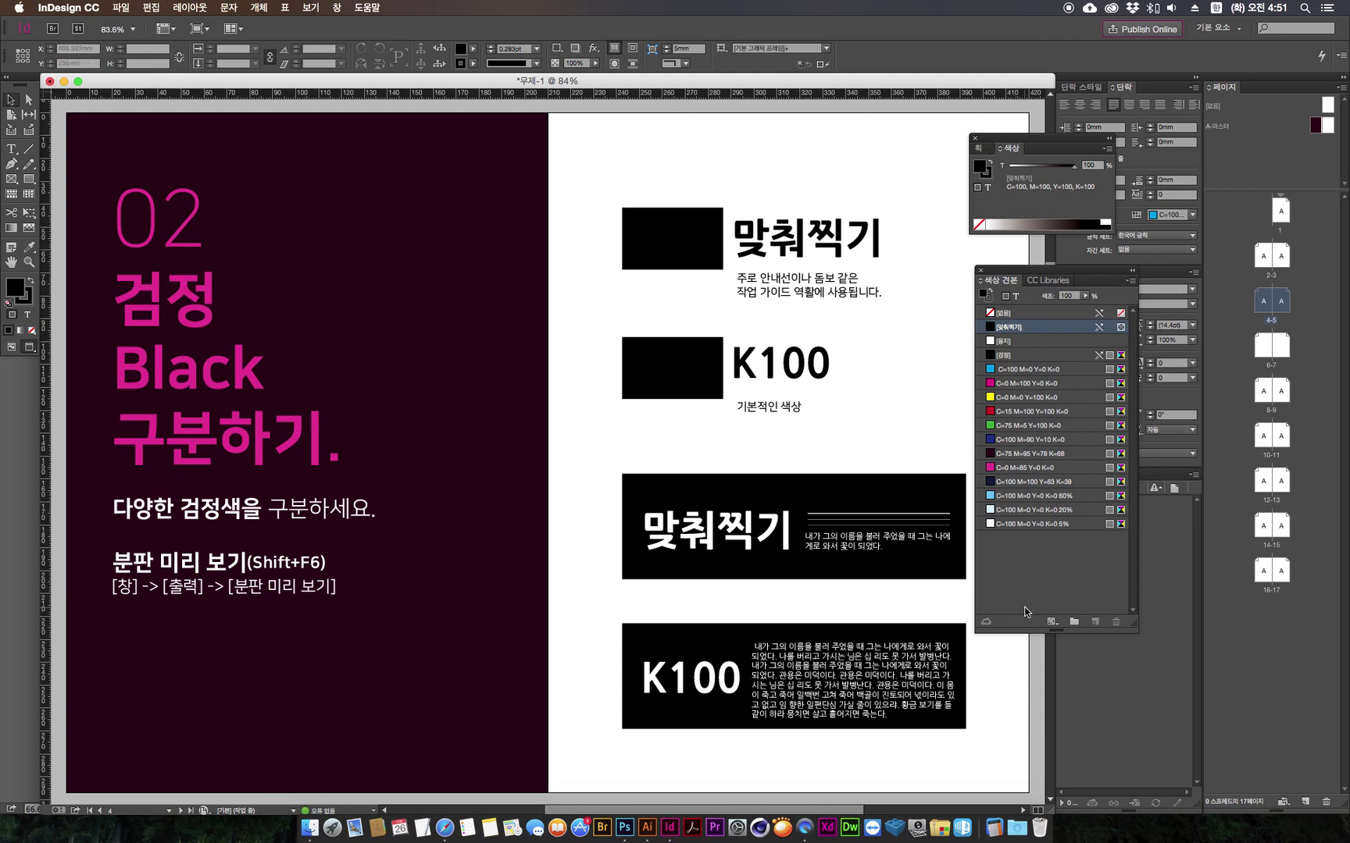
left_click(1023, 355)
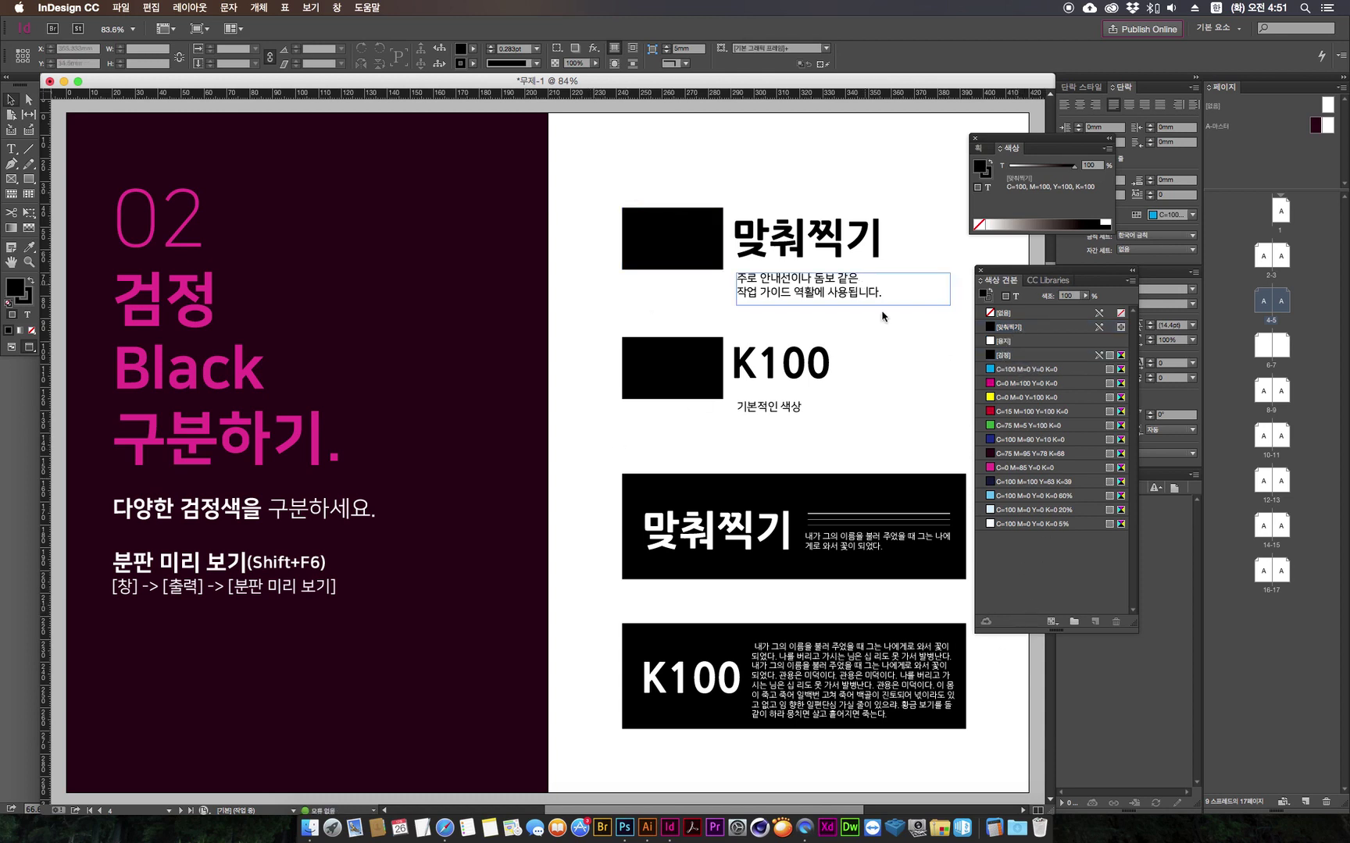
Step: Compare the black fill swatches of the sample boxes beside 맞춰찍기 and K100
left_click(689, 245)
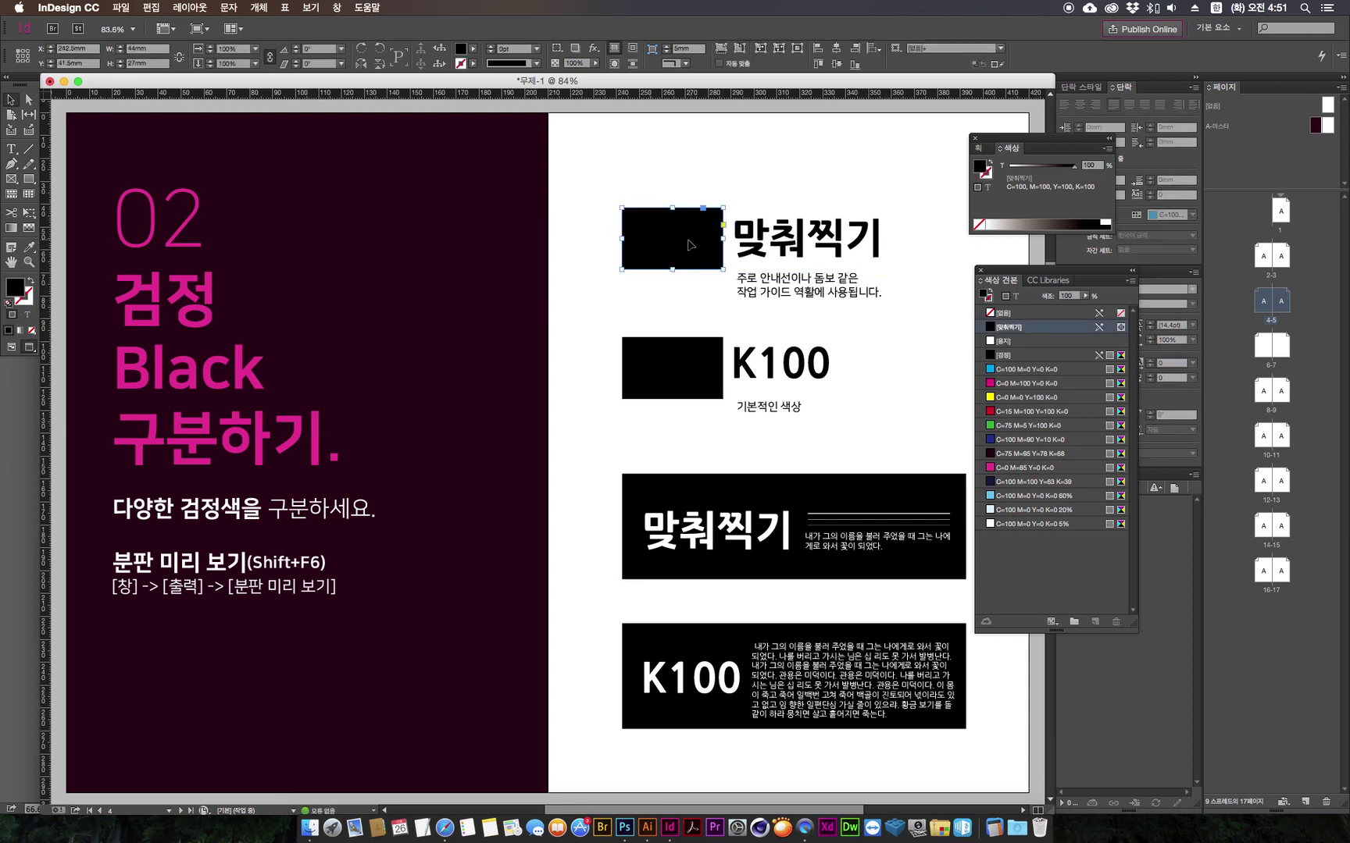
left_click(642, 376)
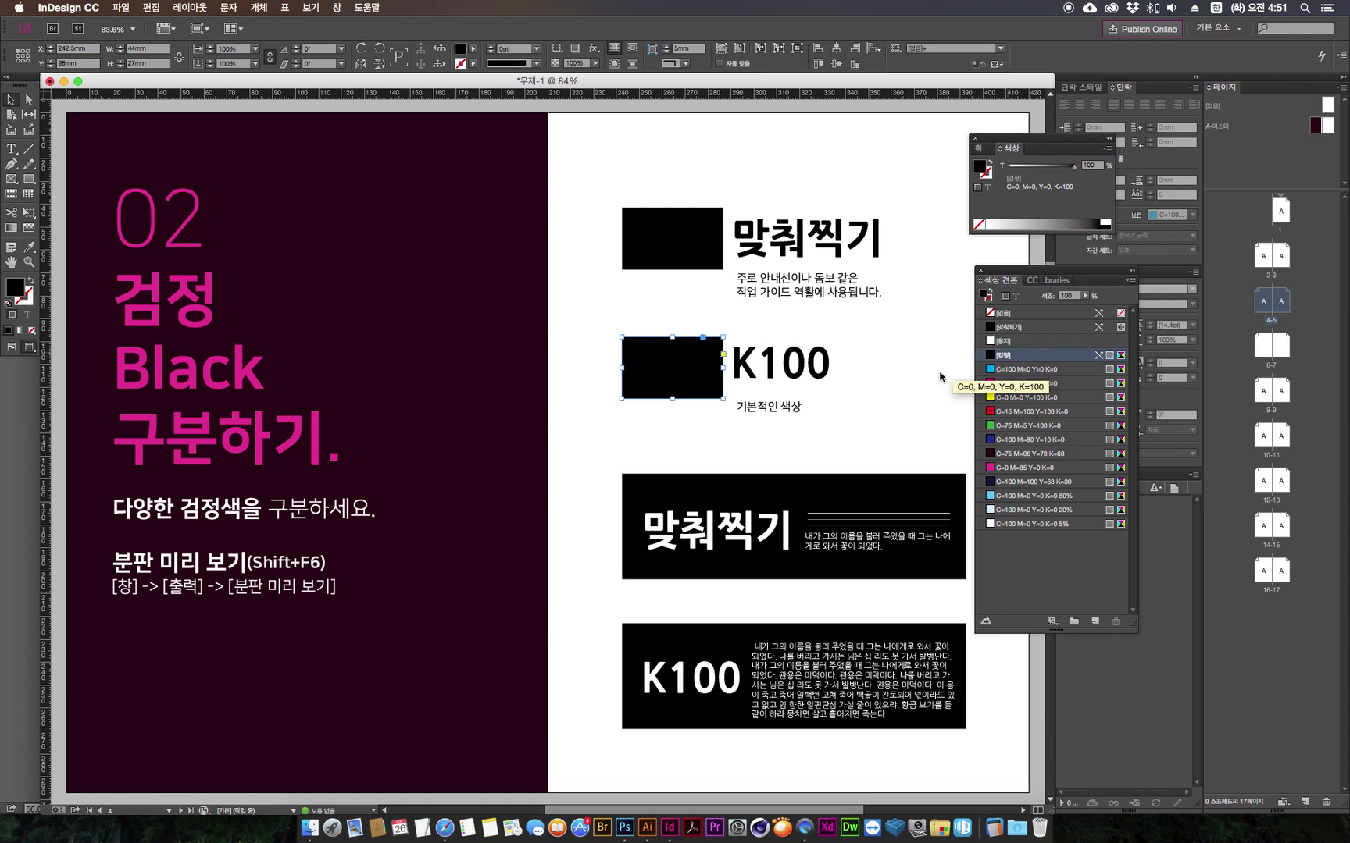
left_click(690, 431)
left_click(647, 513)
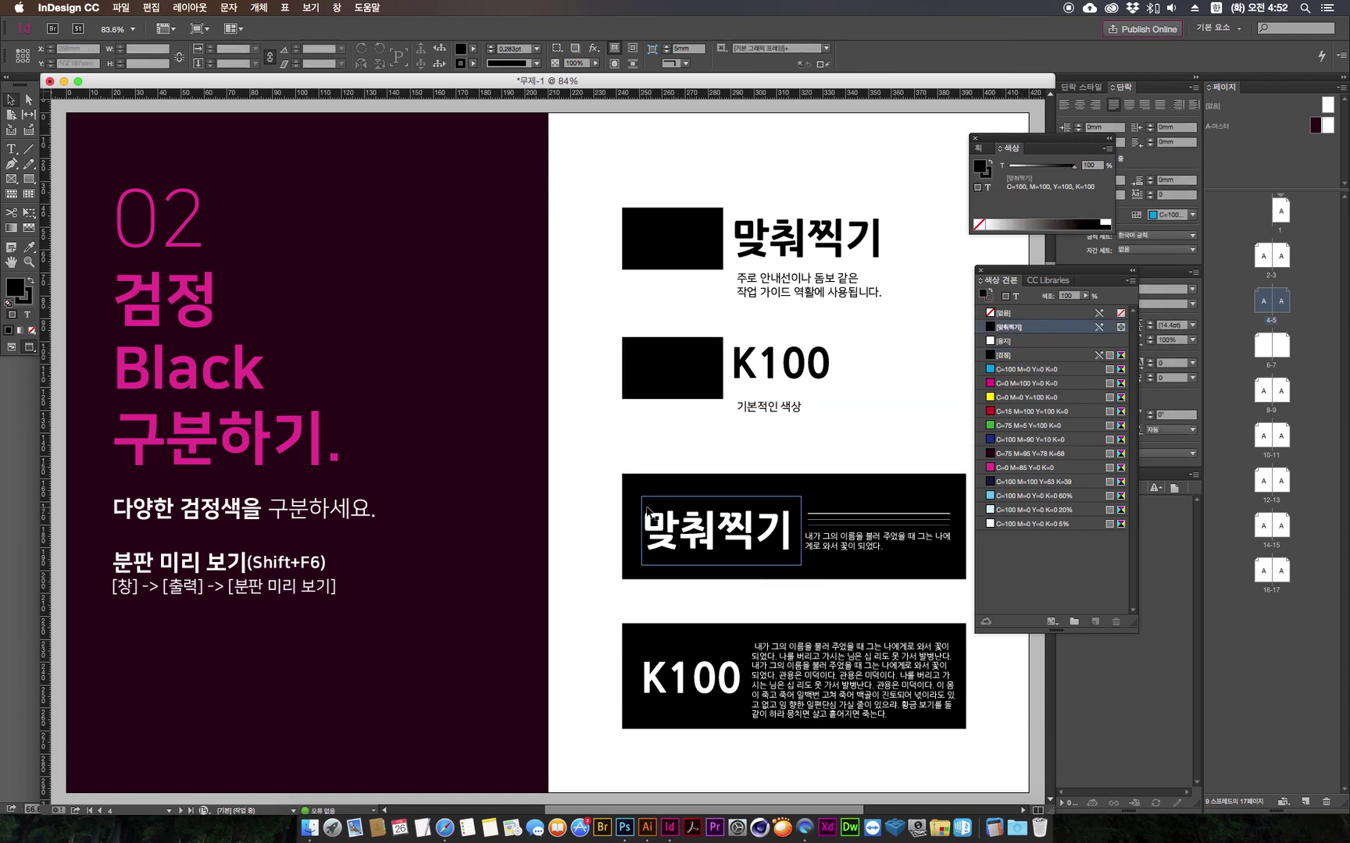
left_click(743, 365)
left_click(639, 438)
left_click(1008, 356)
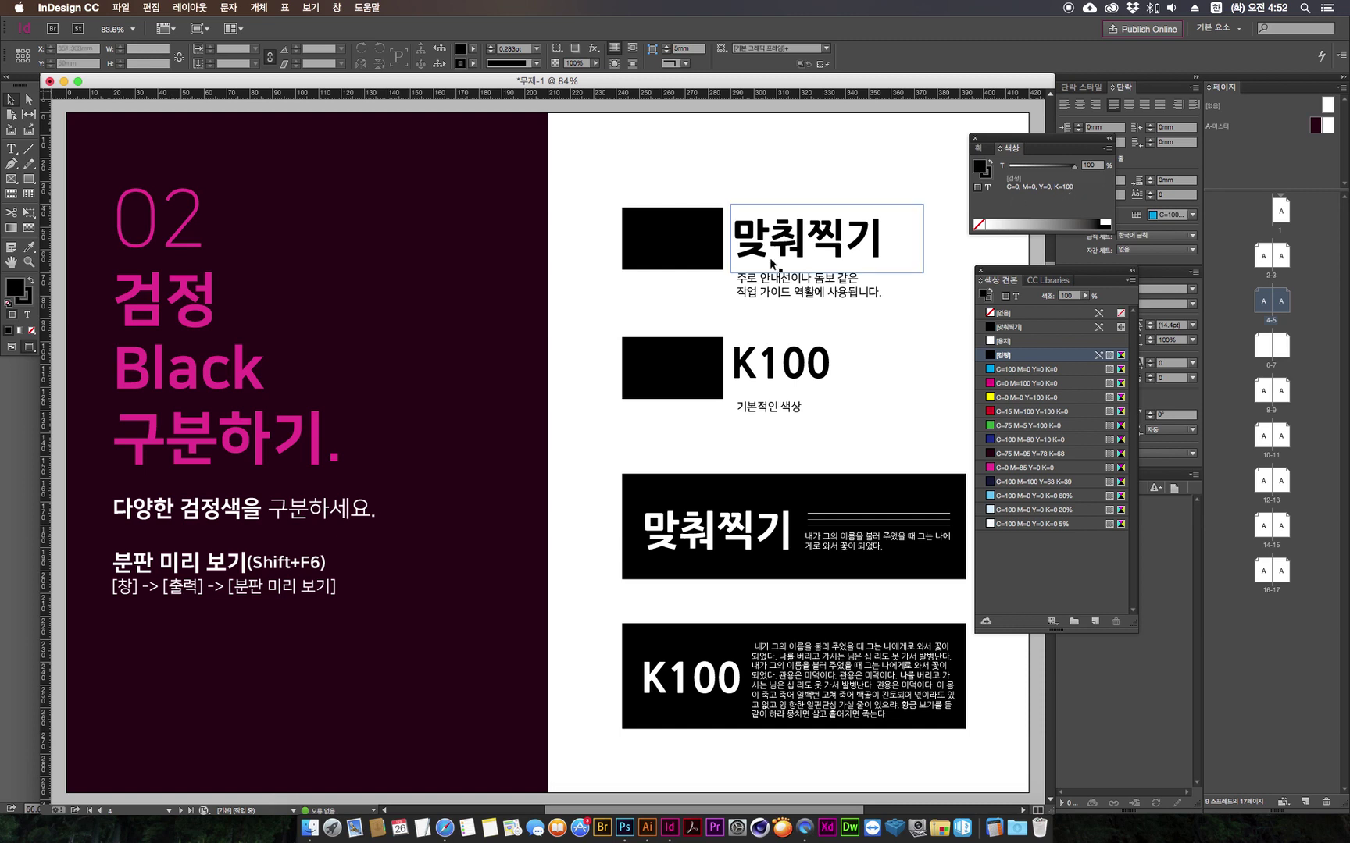
left_click(707, 236)
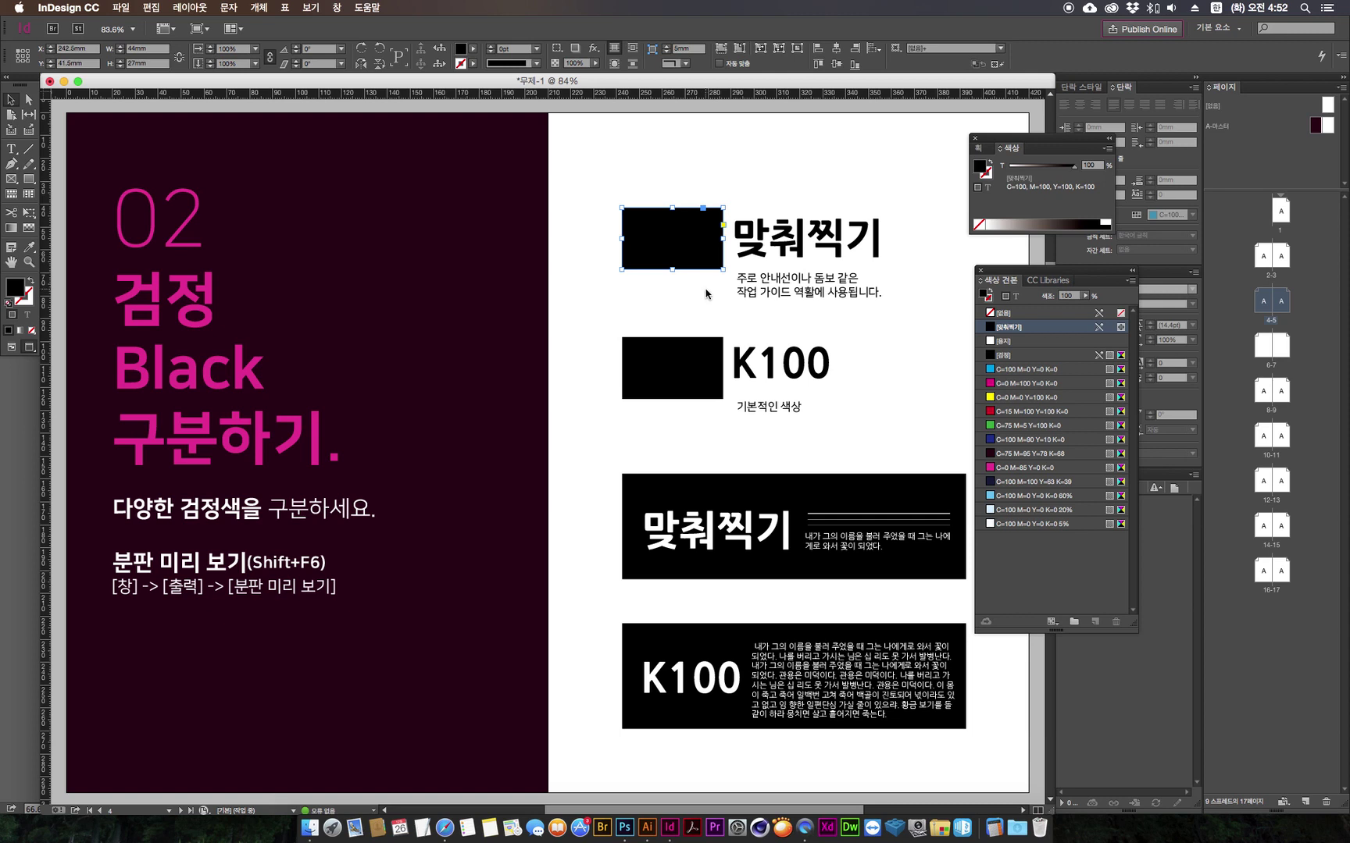
Step: Draw an L-shaped corner mark about 21 × 14 mm above the 맞춰찍기 heading with the Pen tool and remove its fill
left_click(805, 289)
left_click(902, 230)
left_click_drag(921, 195, 744, 211)
left_click(744, 211)
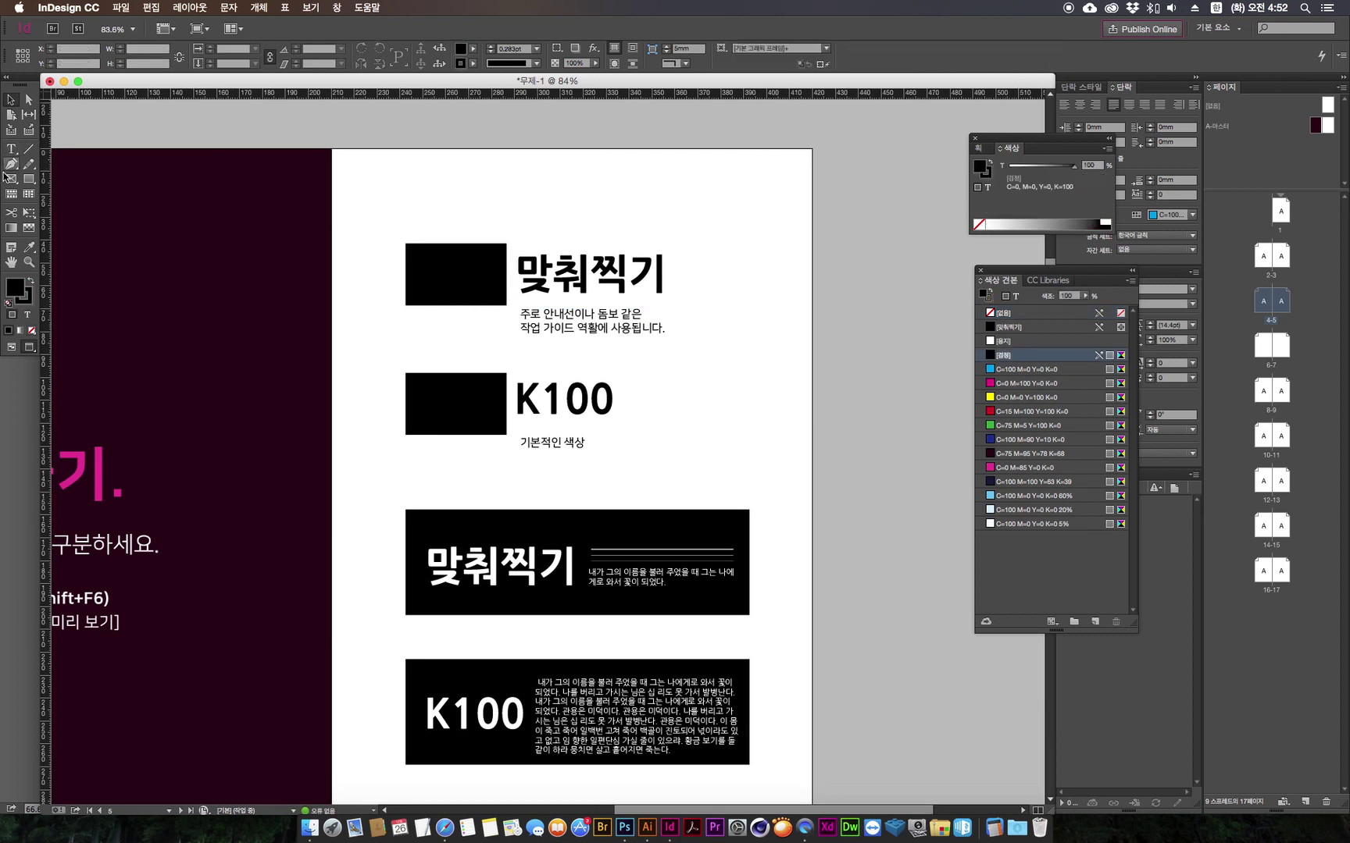
left_click(11, 164)
left_click(707, 165)
left_click(707, 196)
left_click(756, 197)
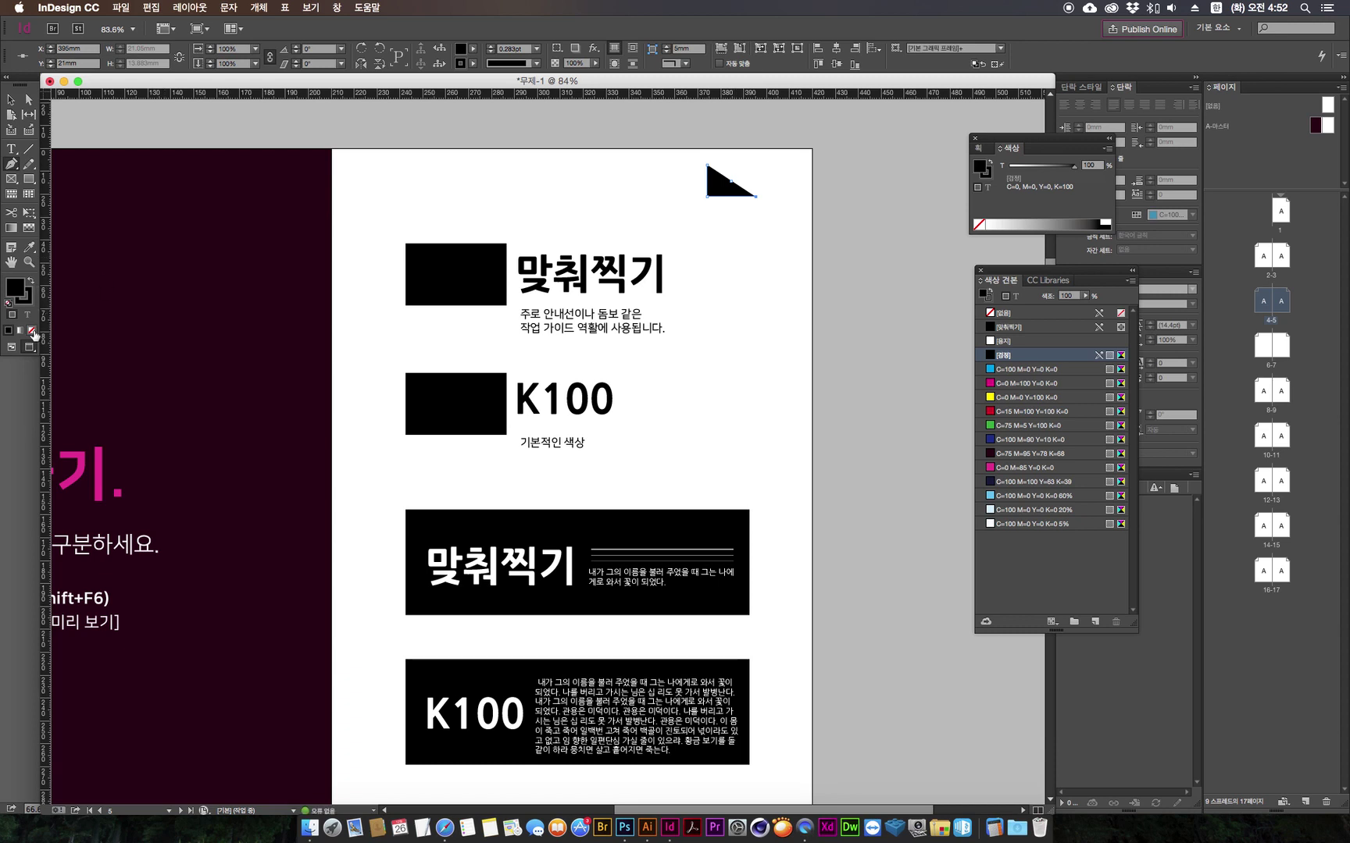
left_click(33, 330)
left_click(11, 100)
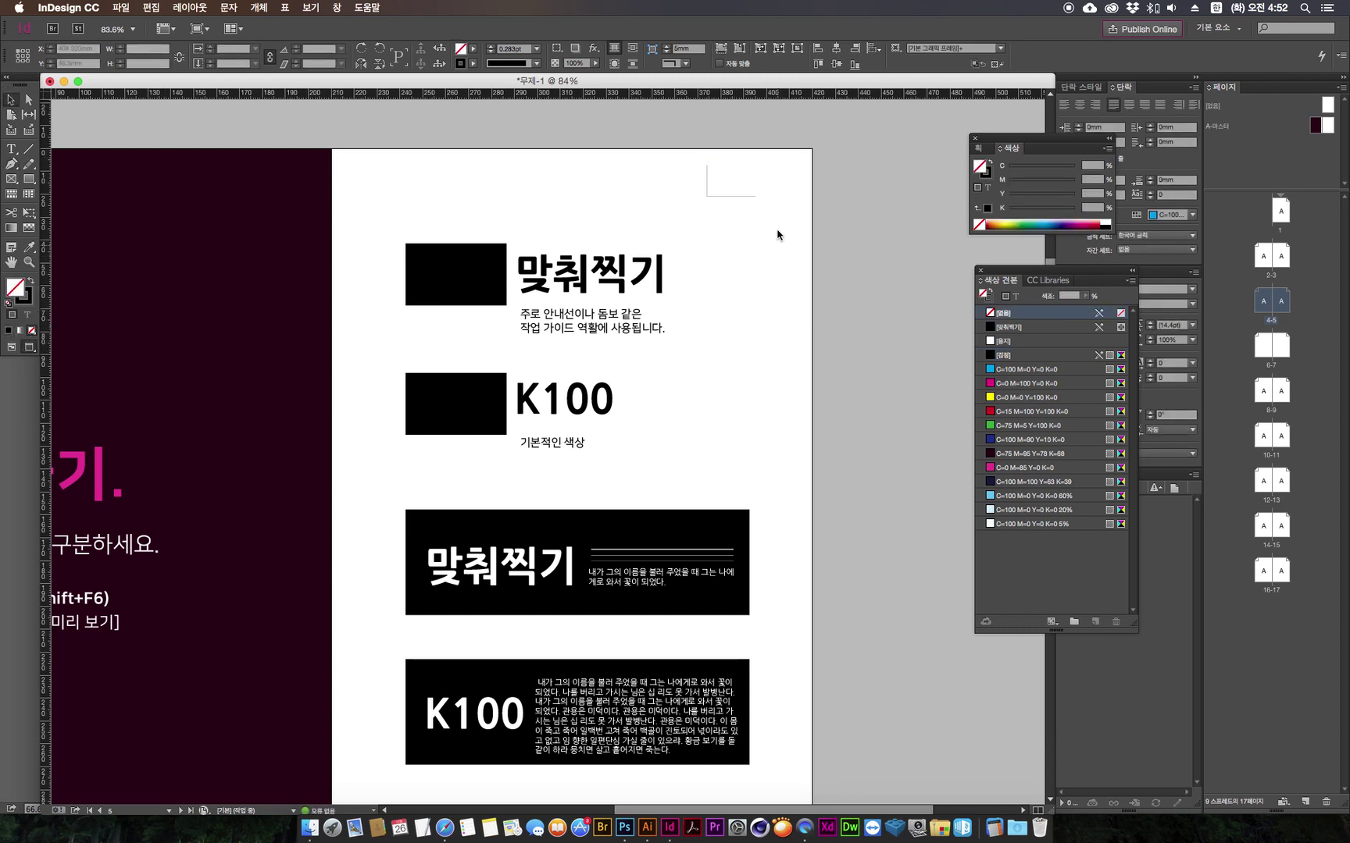
left_click(778, 234)
Step: Draw a circle about 9 mm wide centered on the corner of the L-shaped mark and give it a [맞춰찍기] stroke
scroll(686, 180, "up", 4)
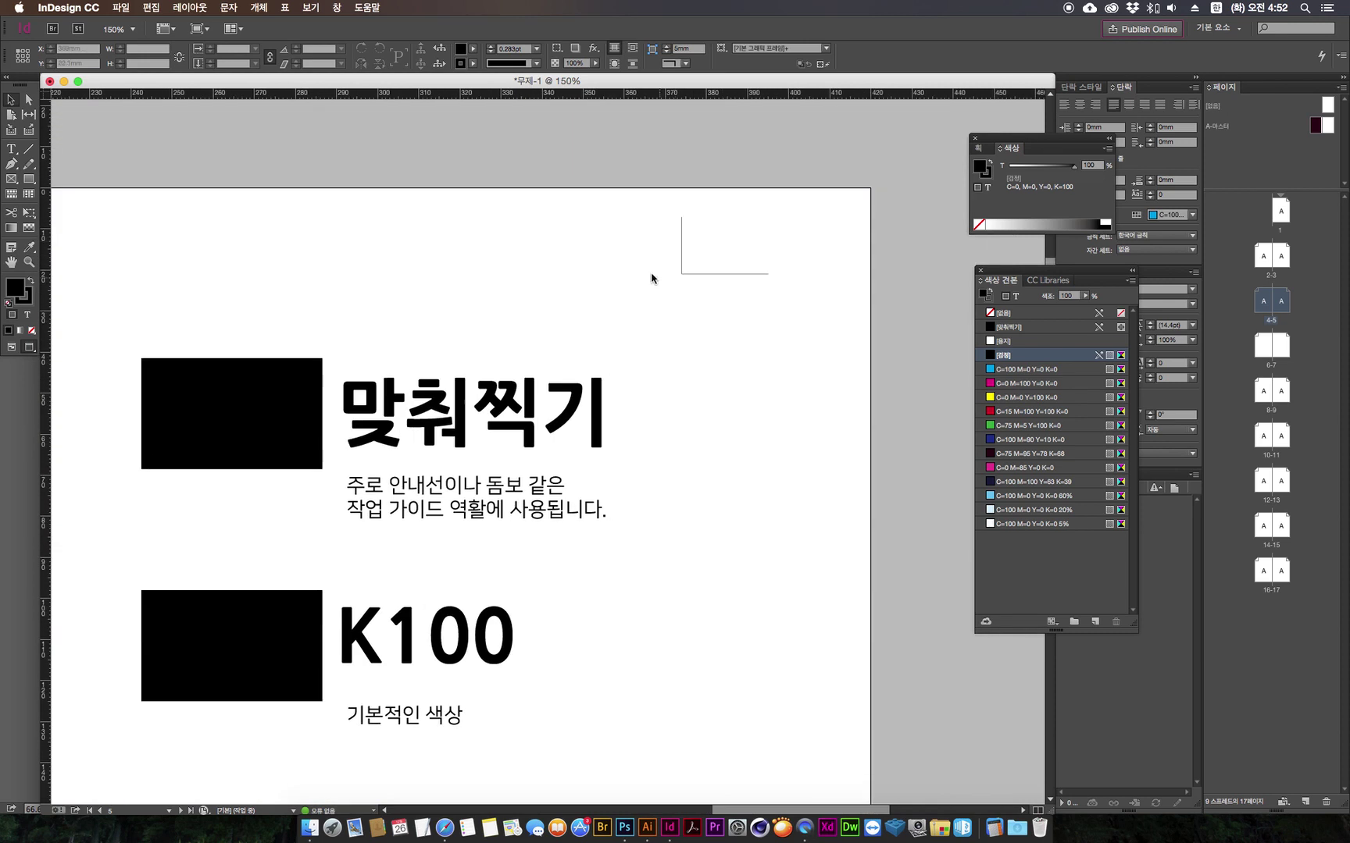
left_click(11, 179)
left_click_drag(11, 183, 36, 190)
left_click_drag(681, 273, 699, 291)
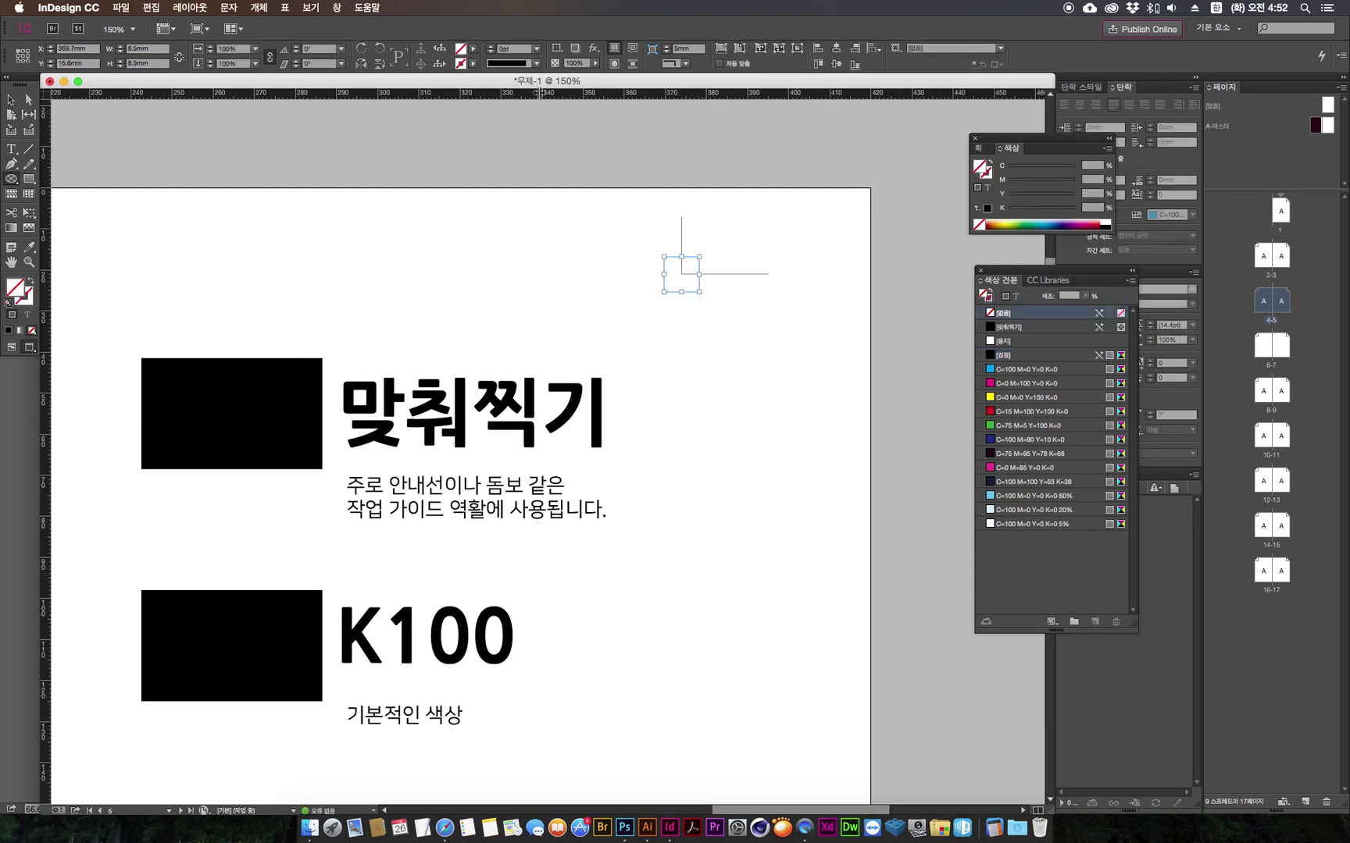
left_click(472, 64)
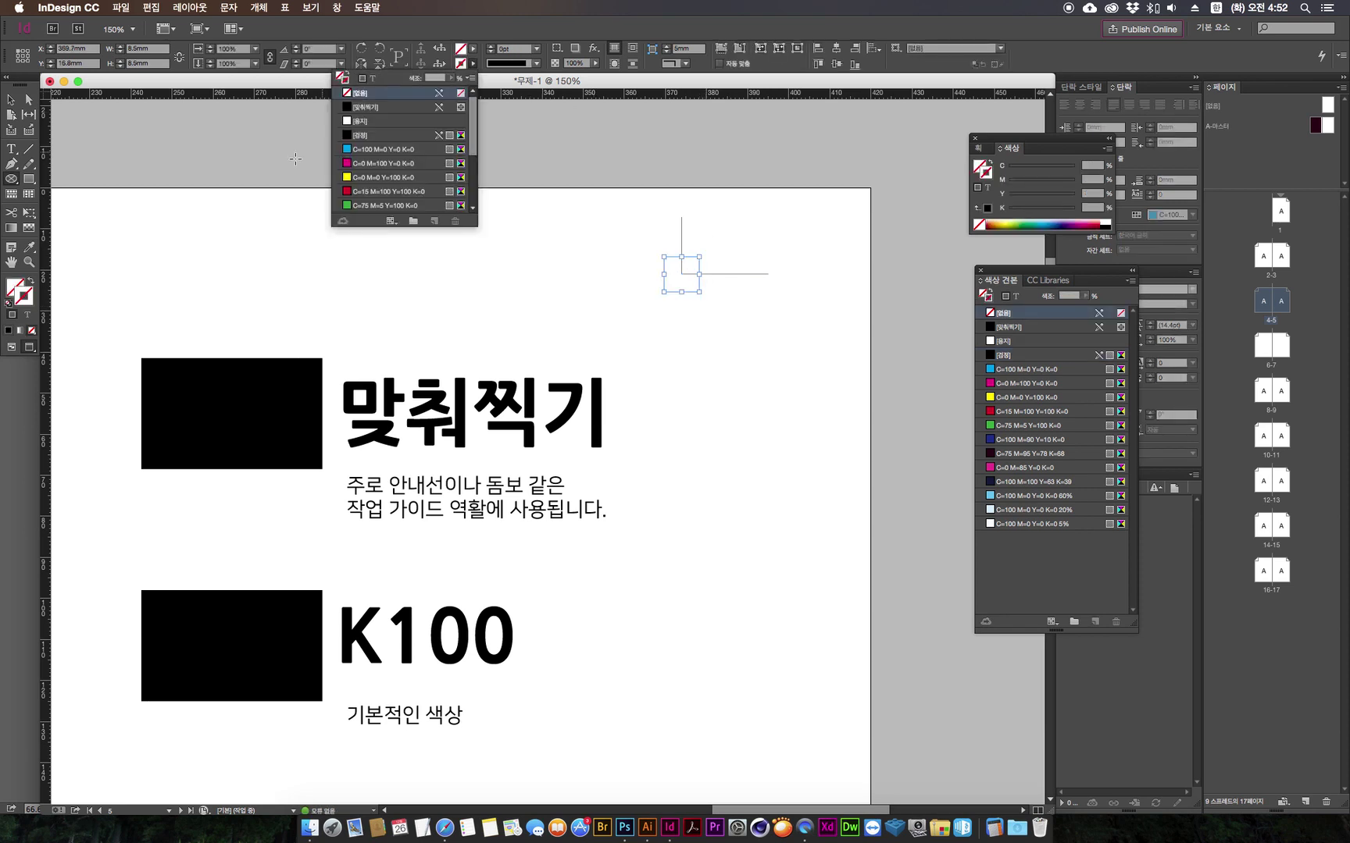
left_click(373, 113)
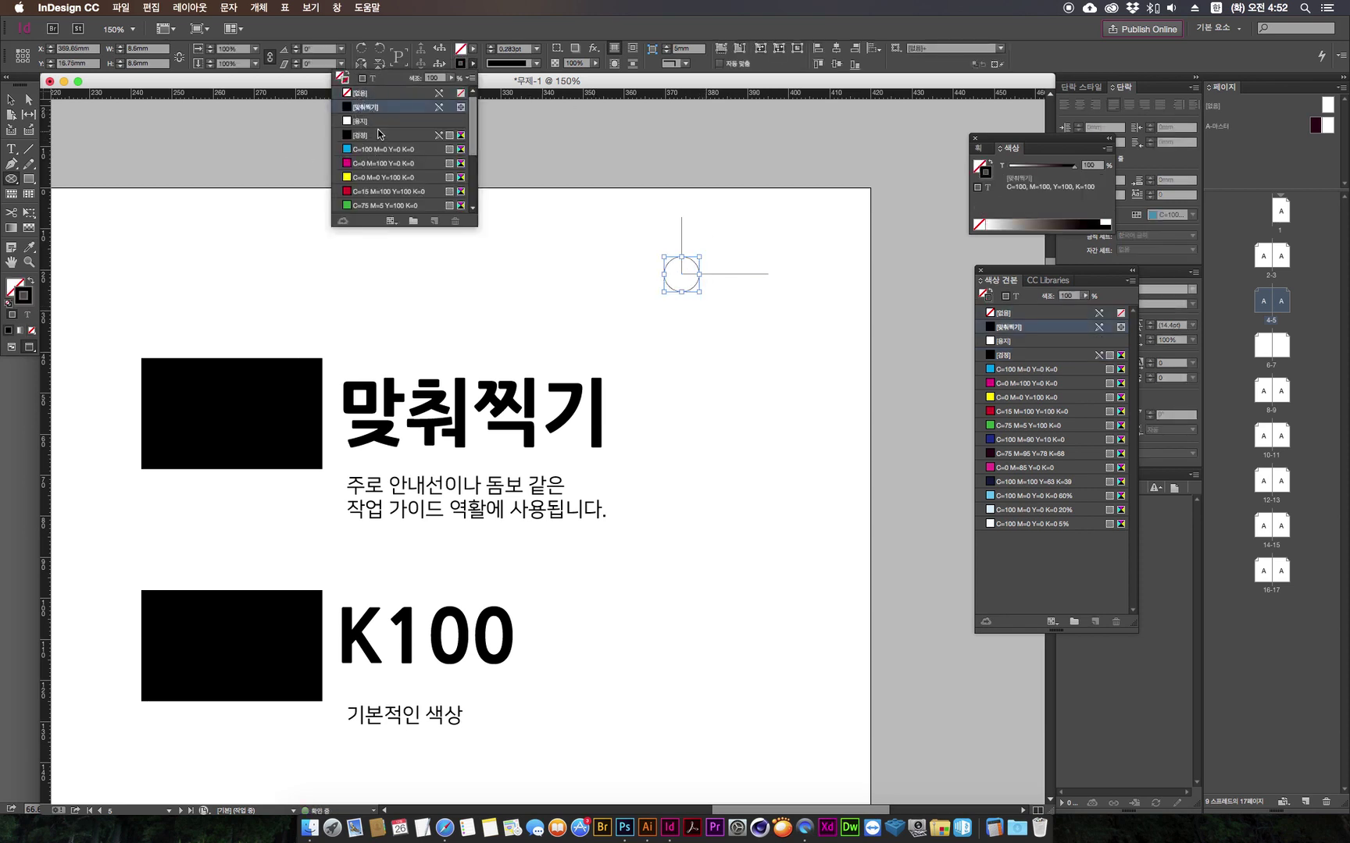
left_click(582, 284)
Step: Inspect the circle and L-shaped mark up close, checking which black swatch the L-shaped line's stroke uses
left_click_drag(639, 225, 702, 312)
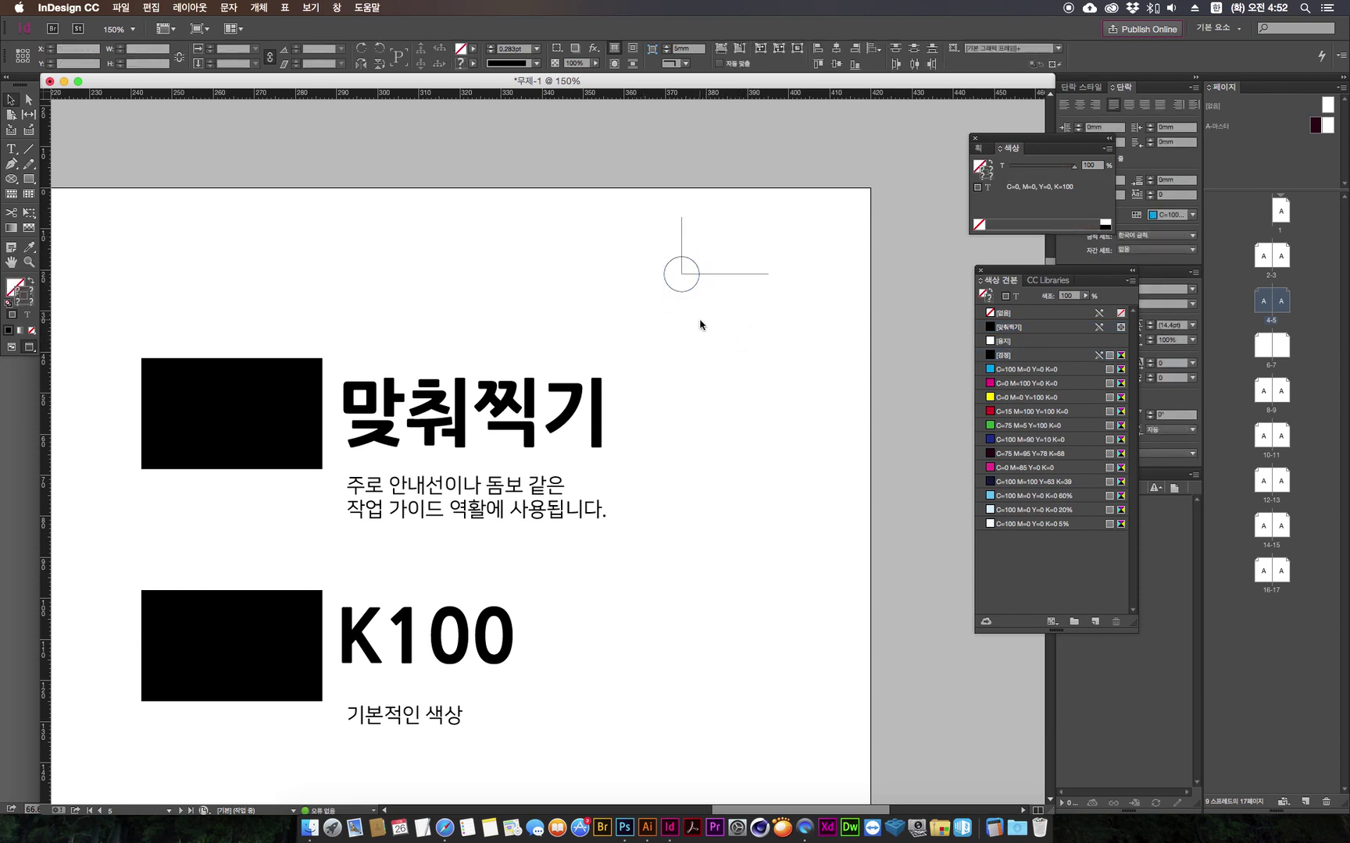
left_click(694, 329)
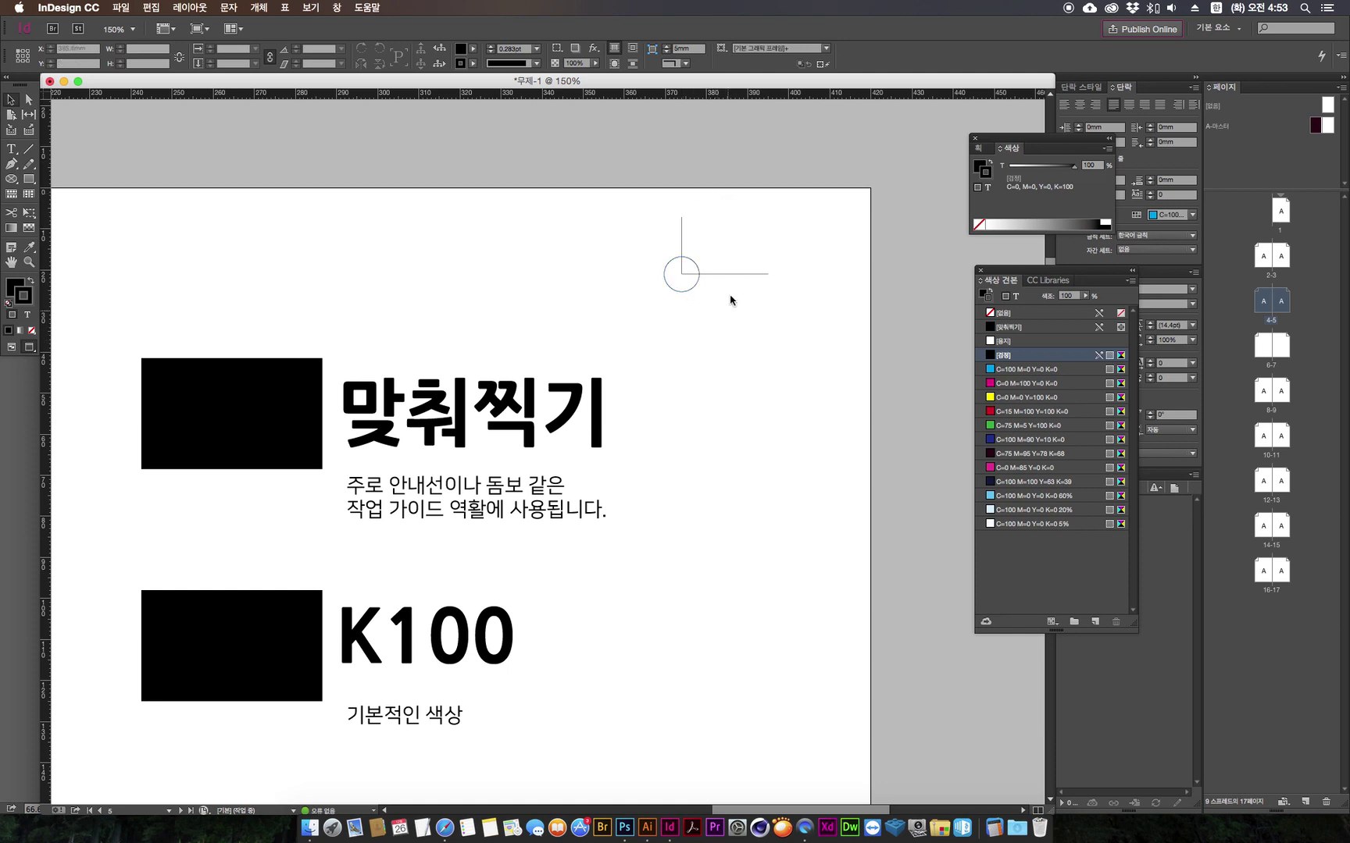
left_click_drag(738, 221, 595, 323)
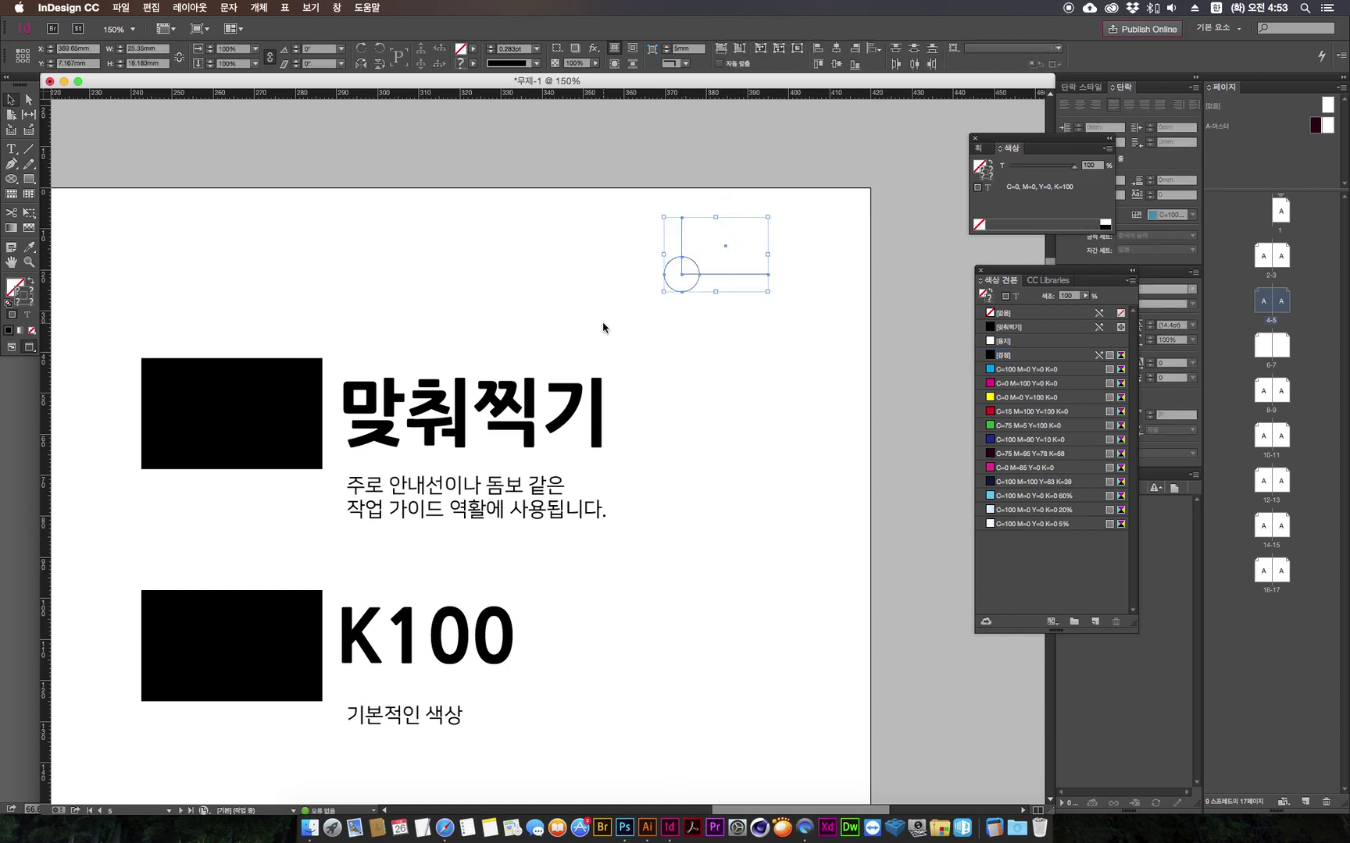
key("super+equal")
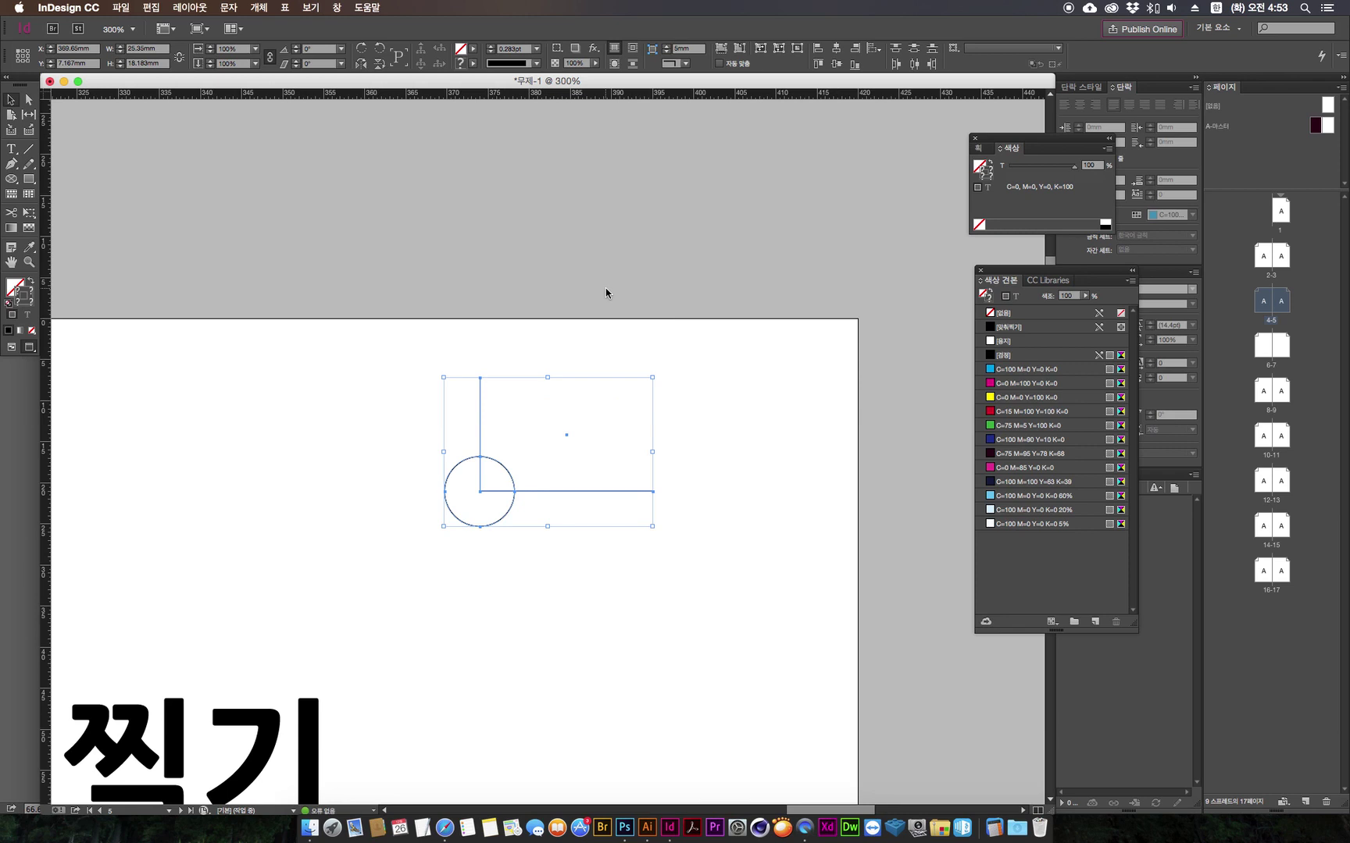
left_click_drag(474, 542, 527, 431)
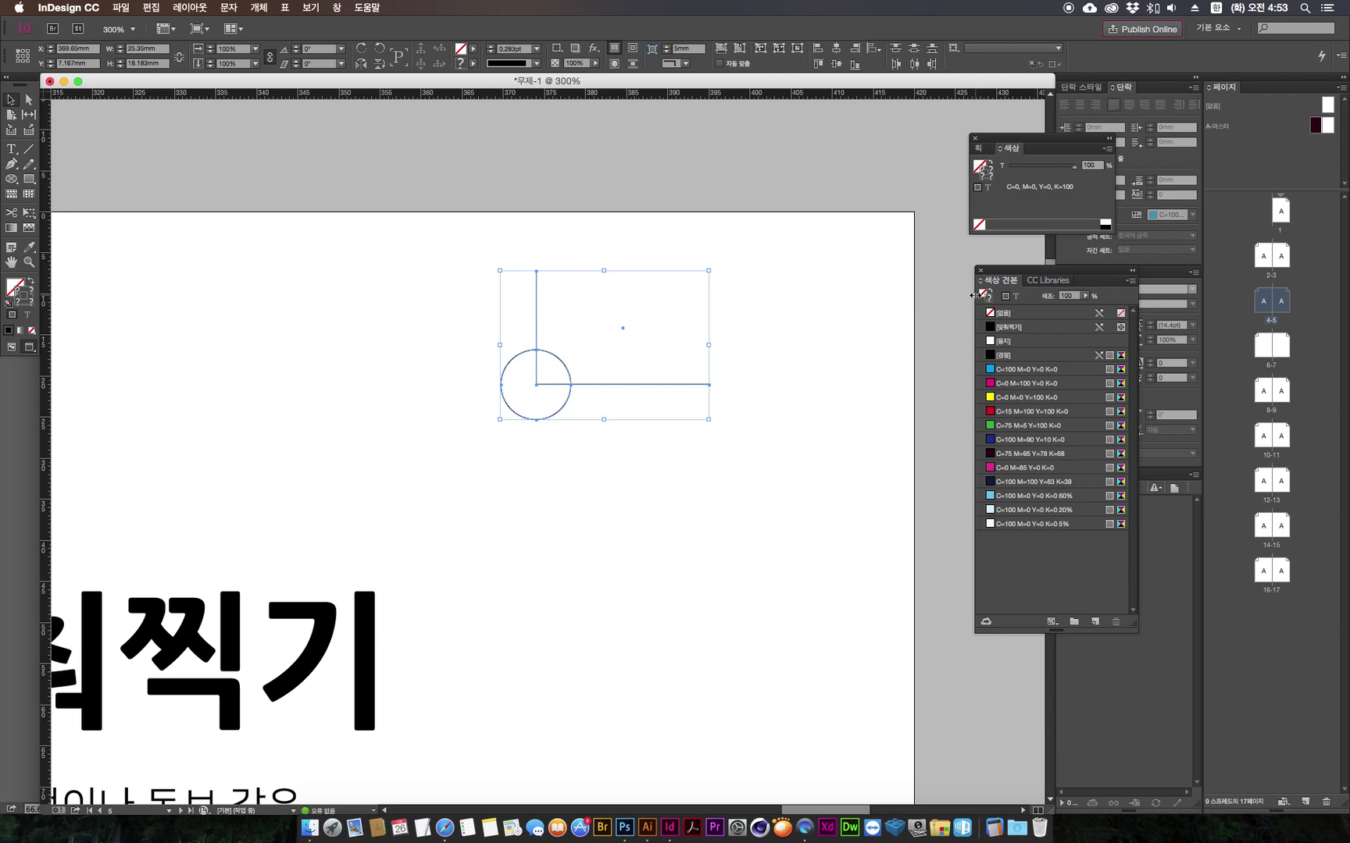
left_click(433, 325)
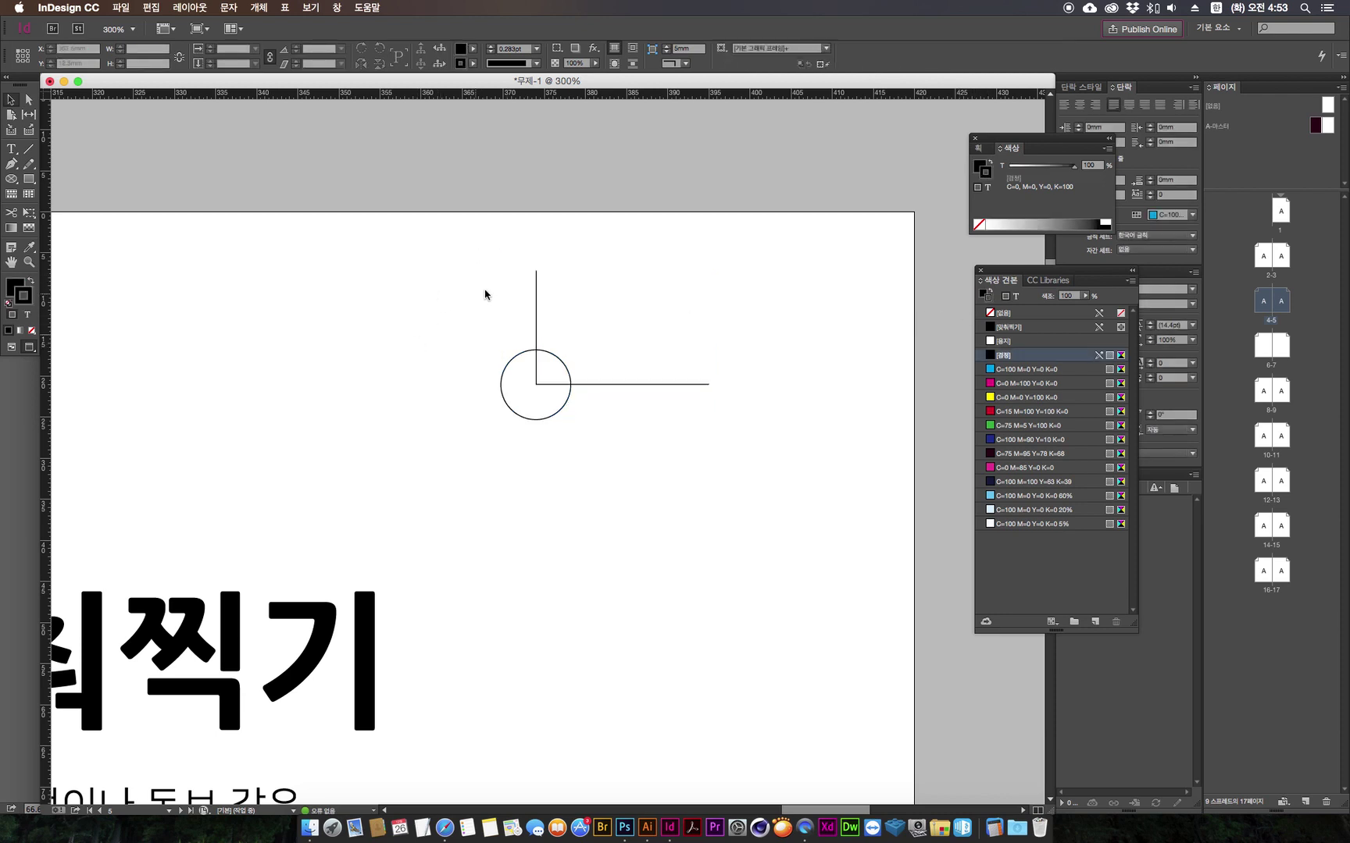
left_click_drag(456, 251, 551, 320)
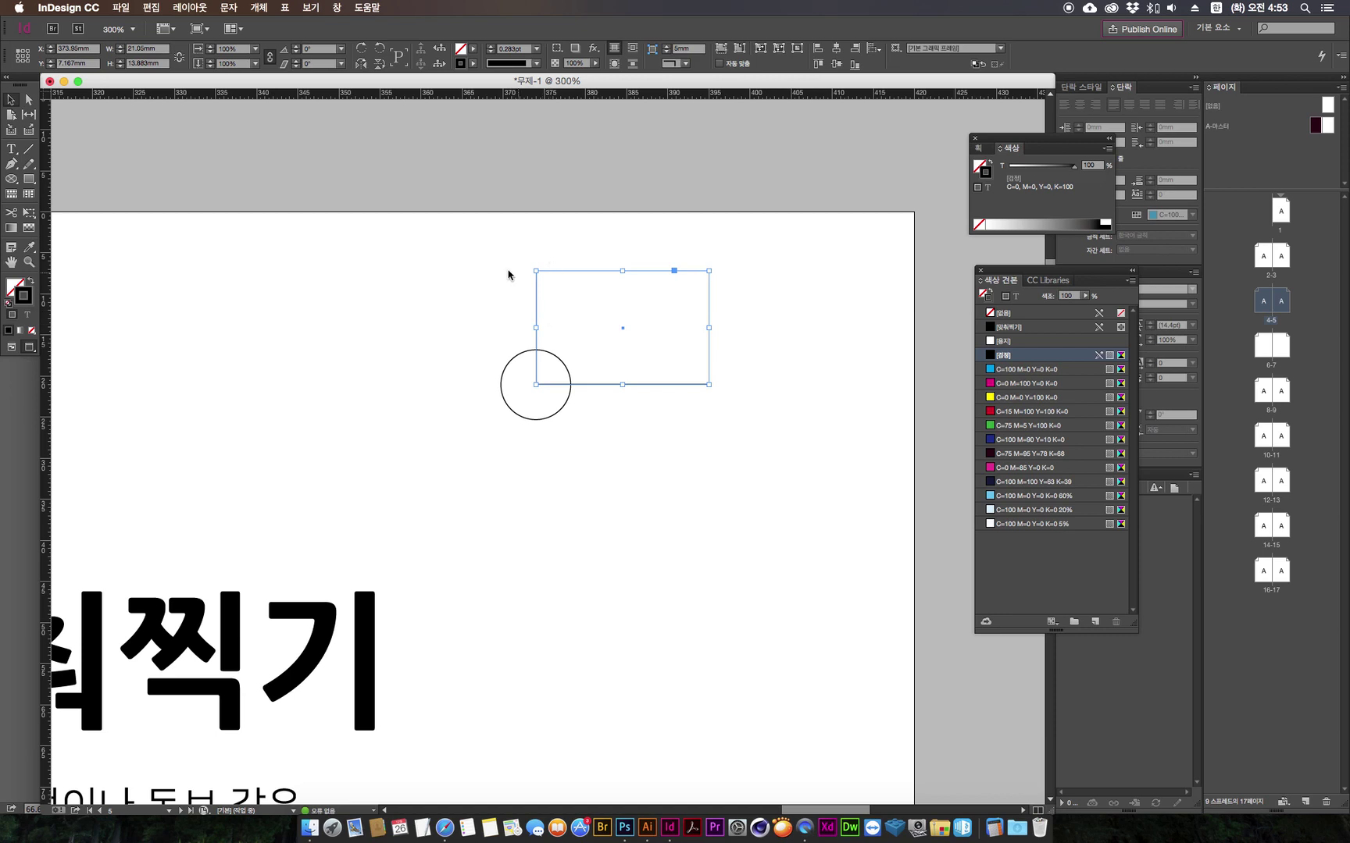
left_click(641, 447)
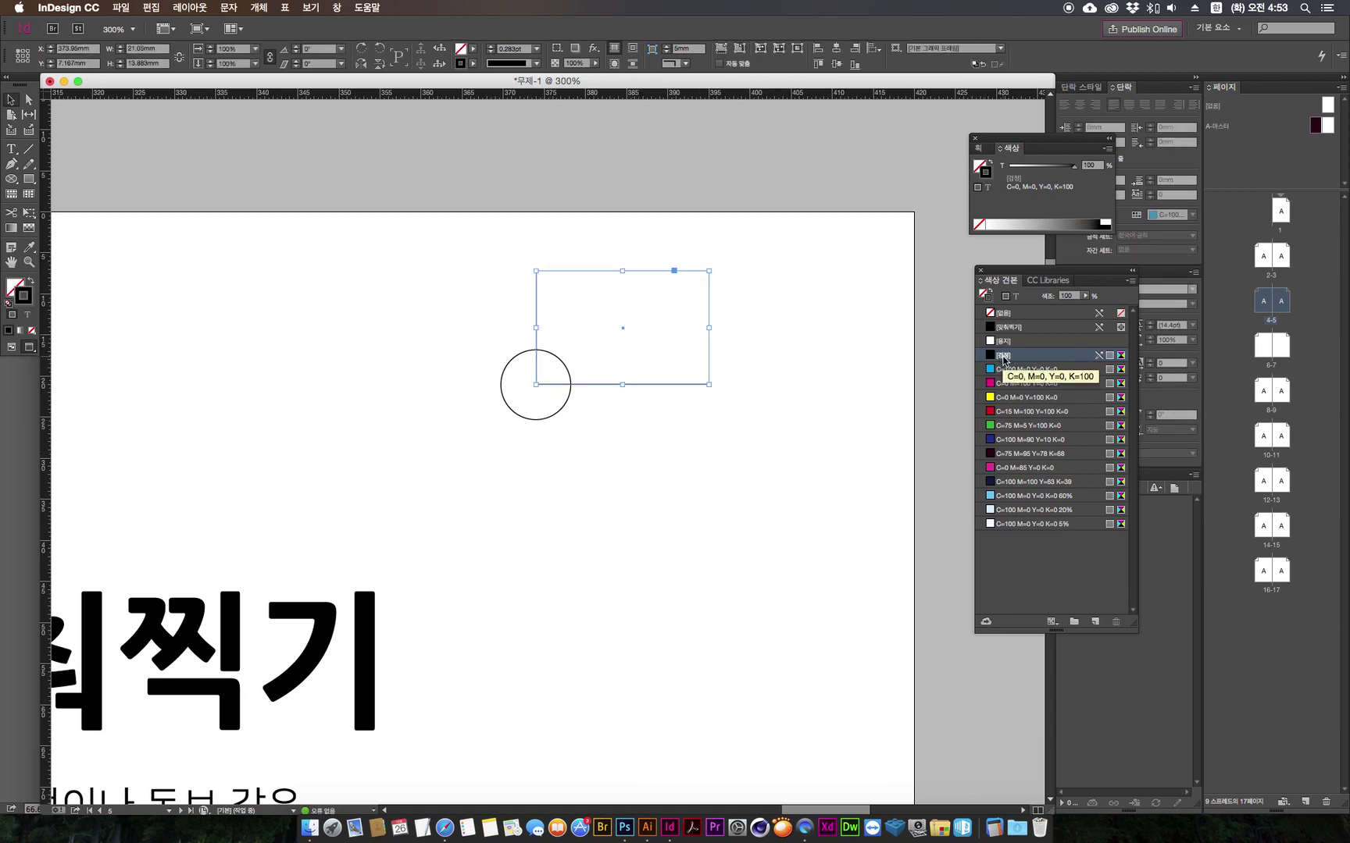
Step: Compare the stroke color values of the [맞춰찍기] circle with those of the [검정] L-shaped line
left_click_drag(487, 336, 516, 410)
left_click(1023, 328)
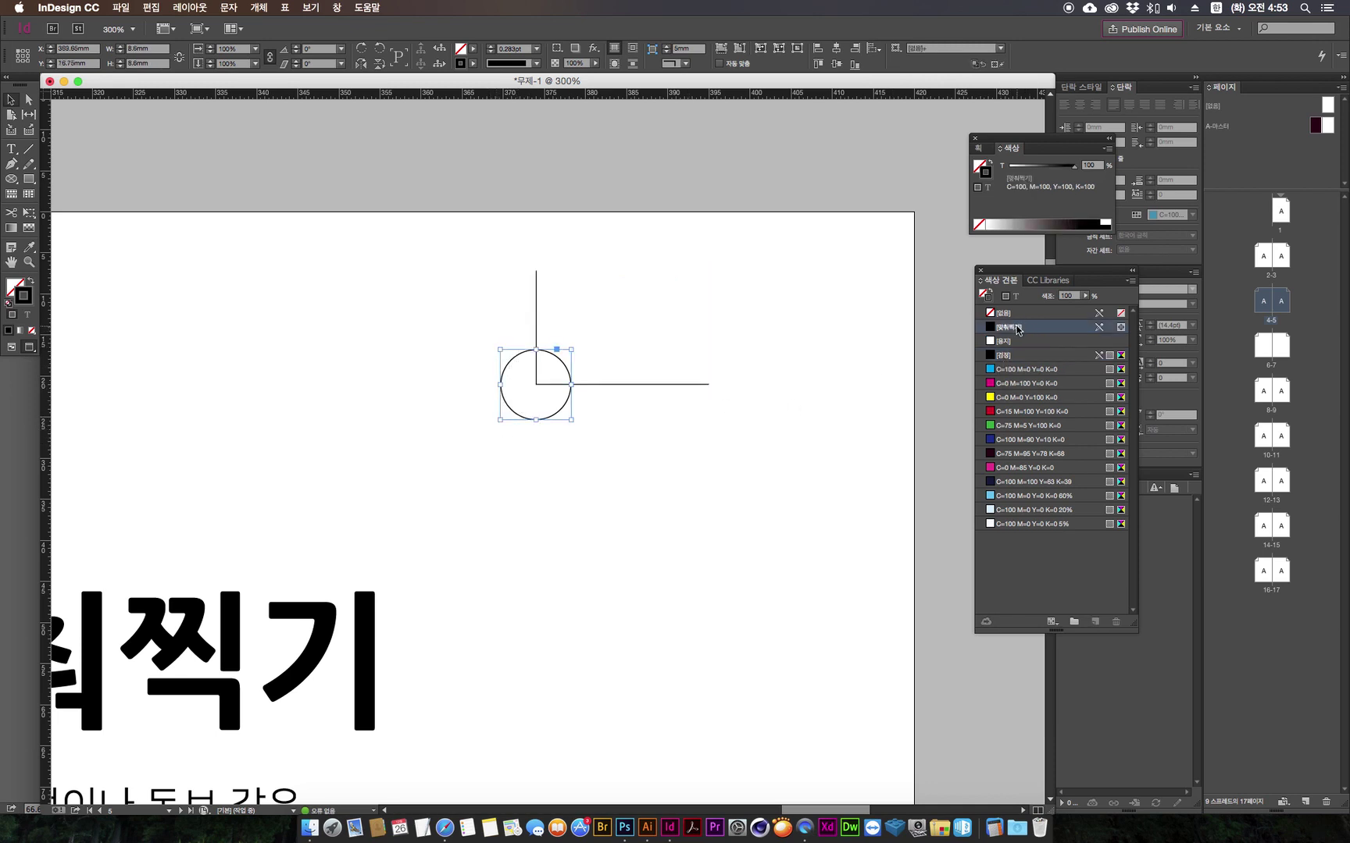
left_click(772, 468)
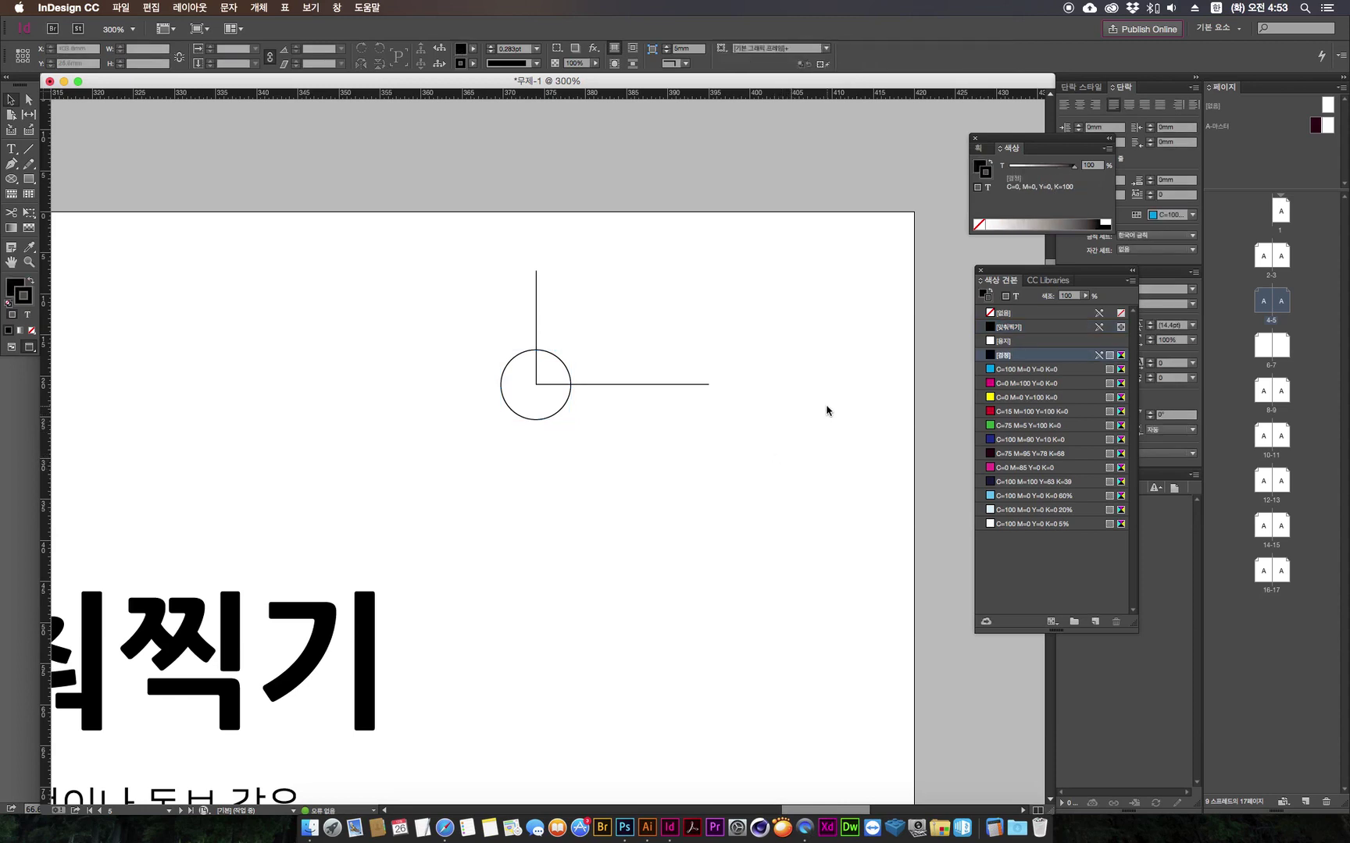
left_click_drag(582, 431, 516, 398)
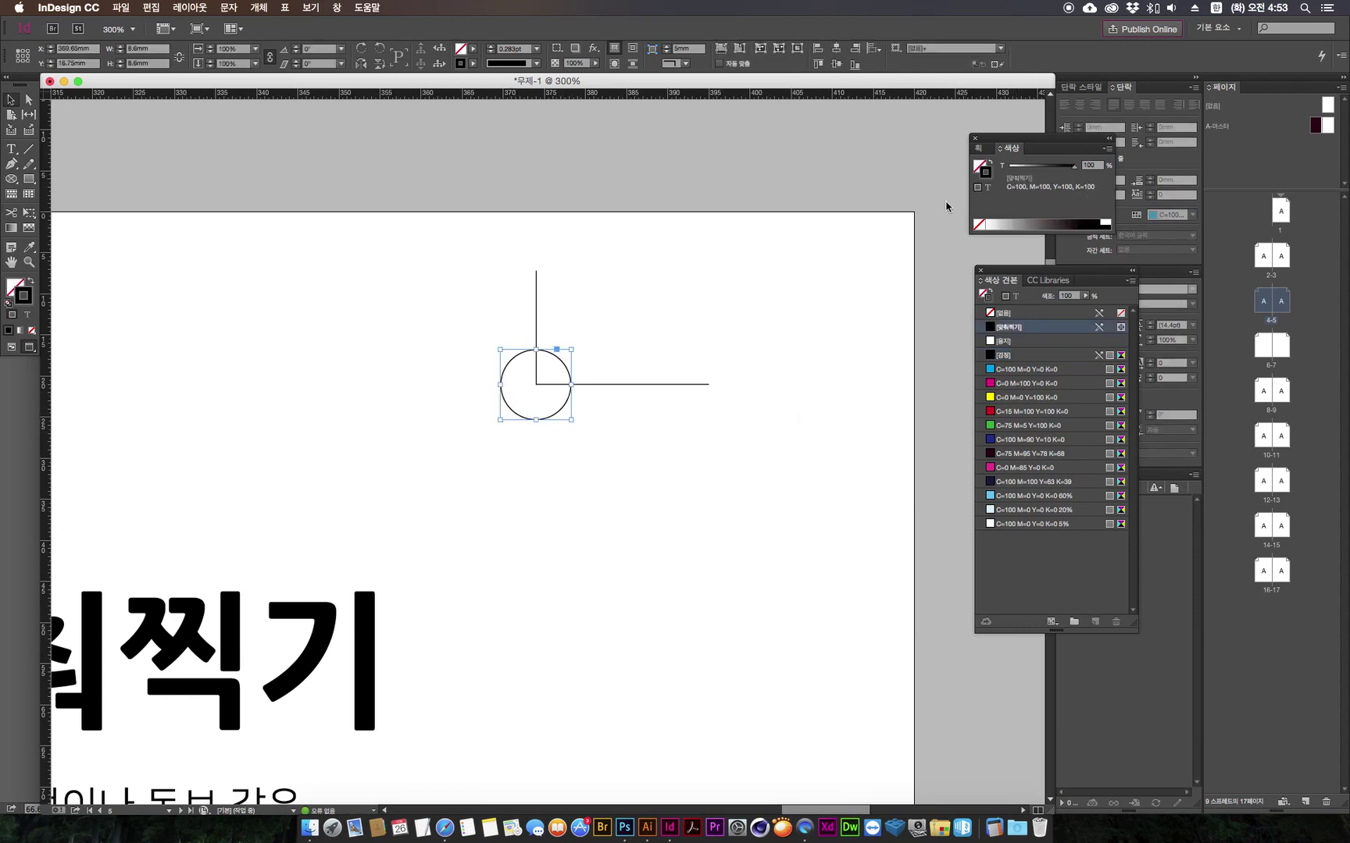
left_click_drag(559, 254, 504, 307)
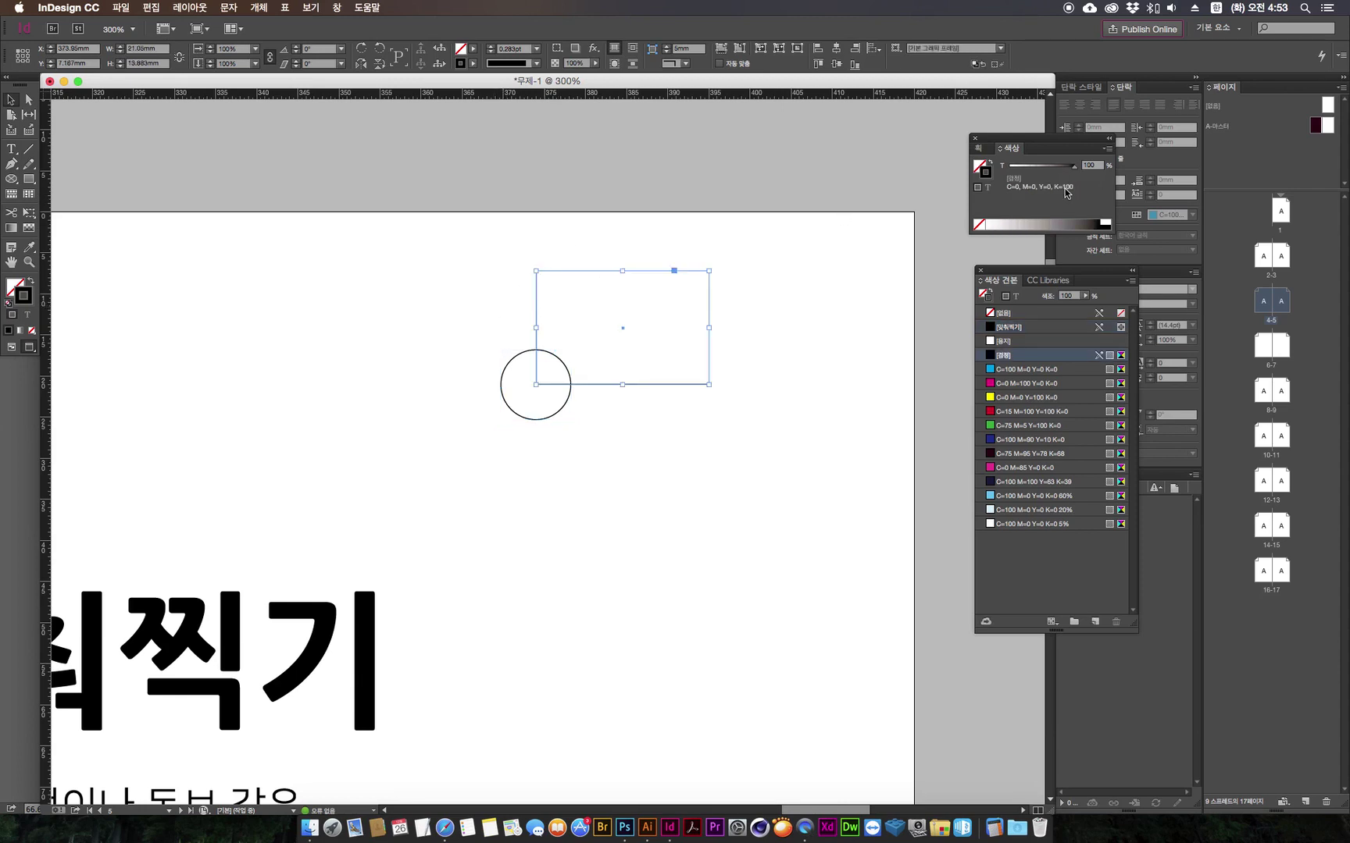
left_click(513, 426)
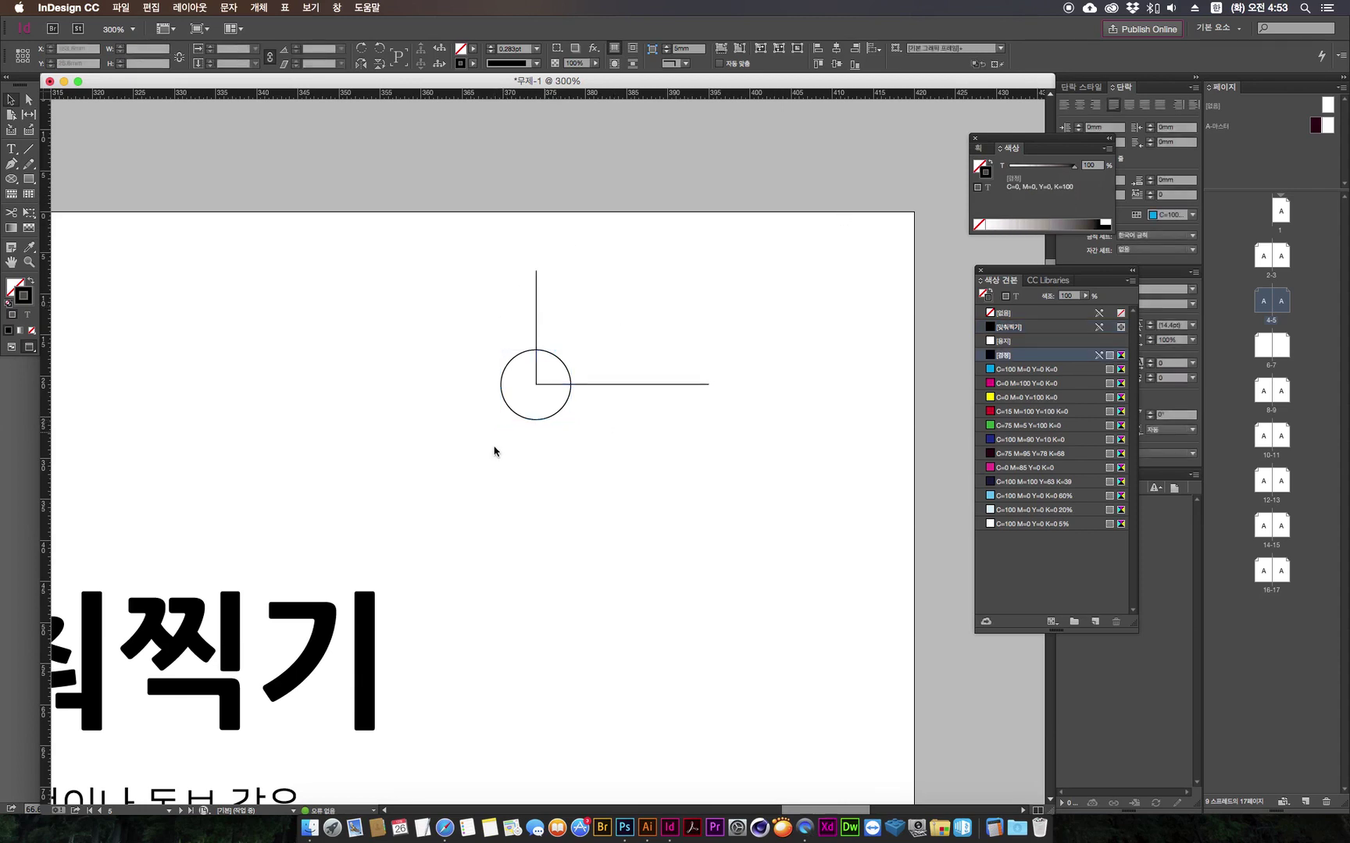
left_click(499, 388)
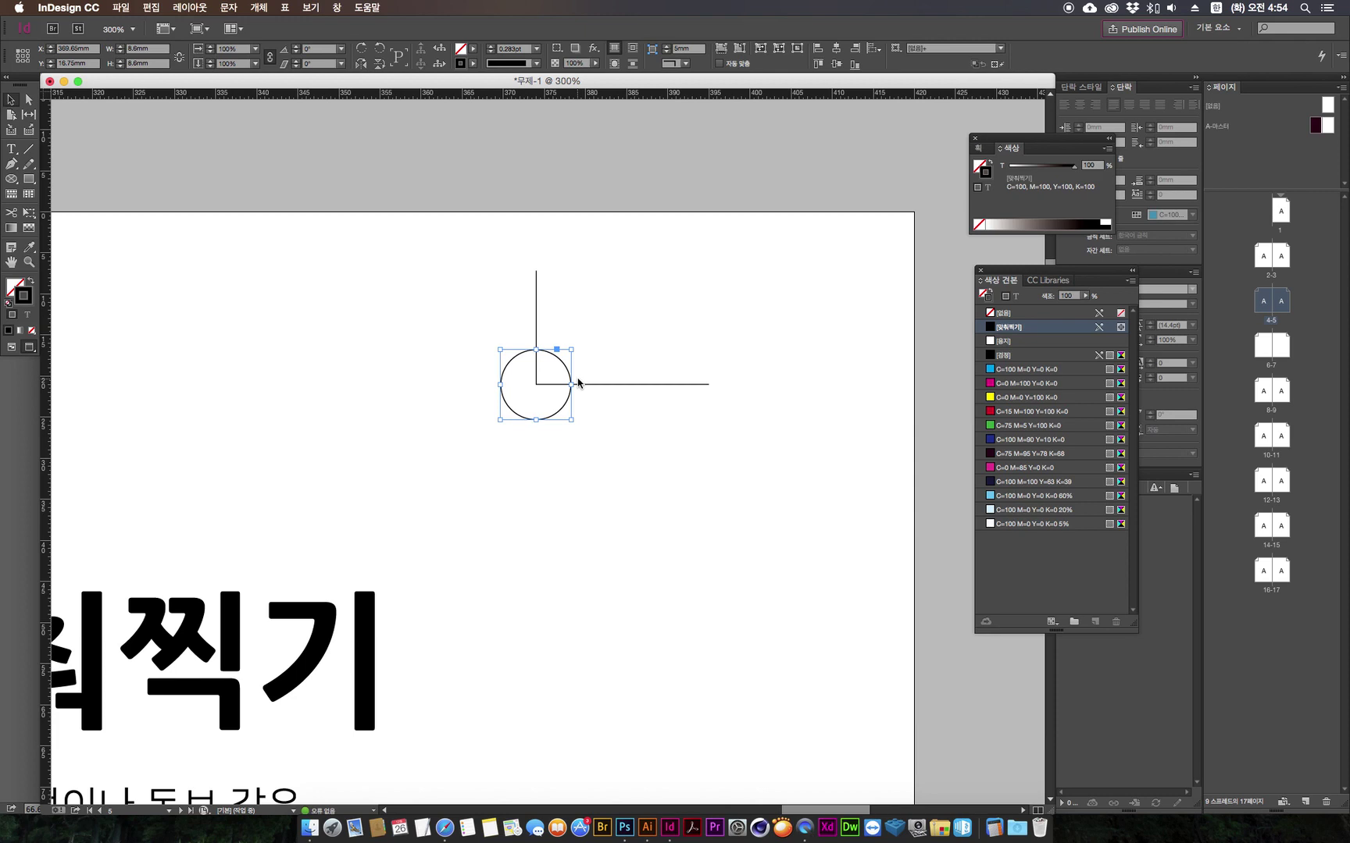
Step: Fit the whole spread in view and open the Separations Preview (분판 미리 보기)
key("super+alt+0")
left_click(546, 316)
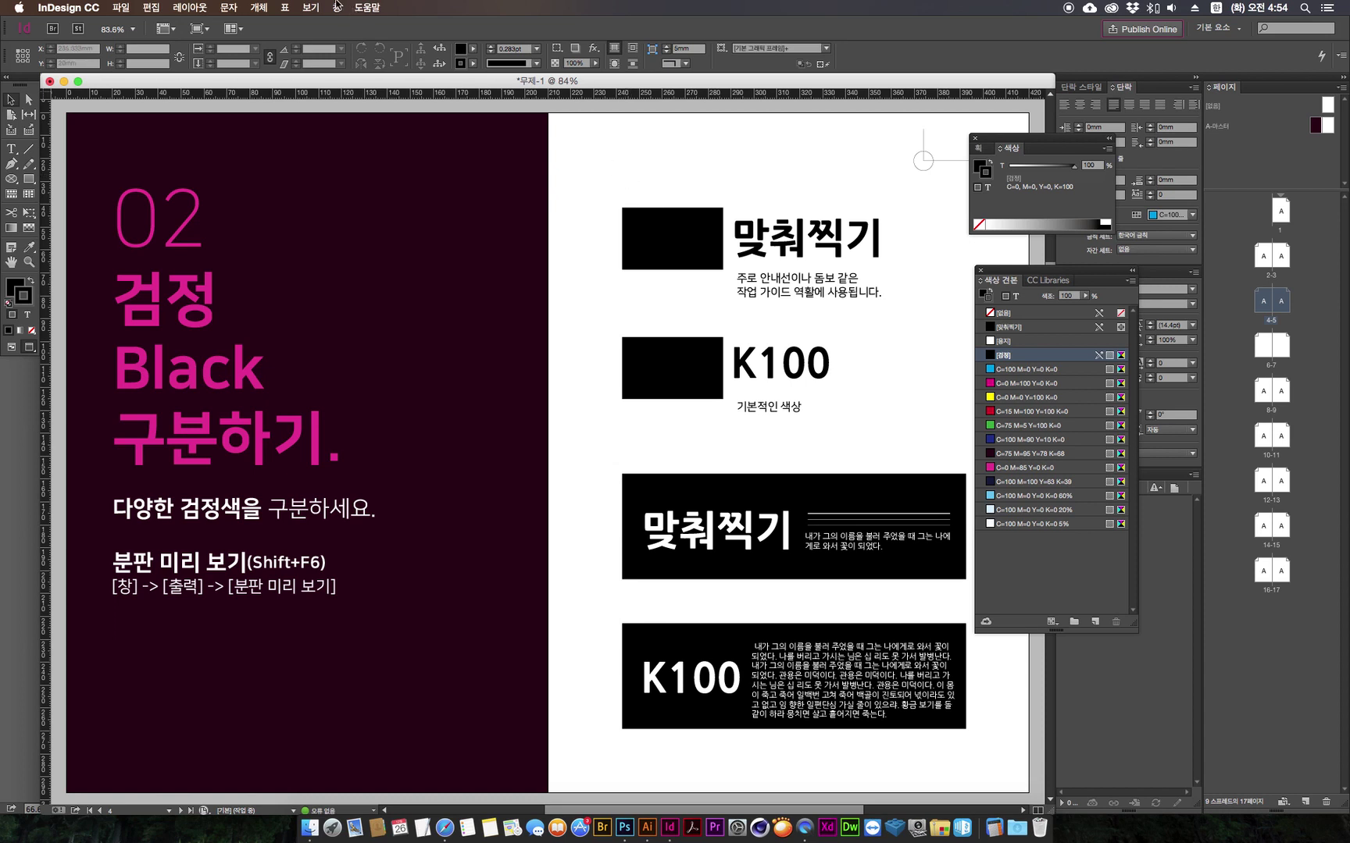
left_click(336, 5)
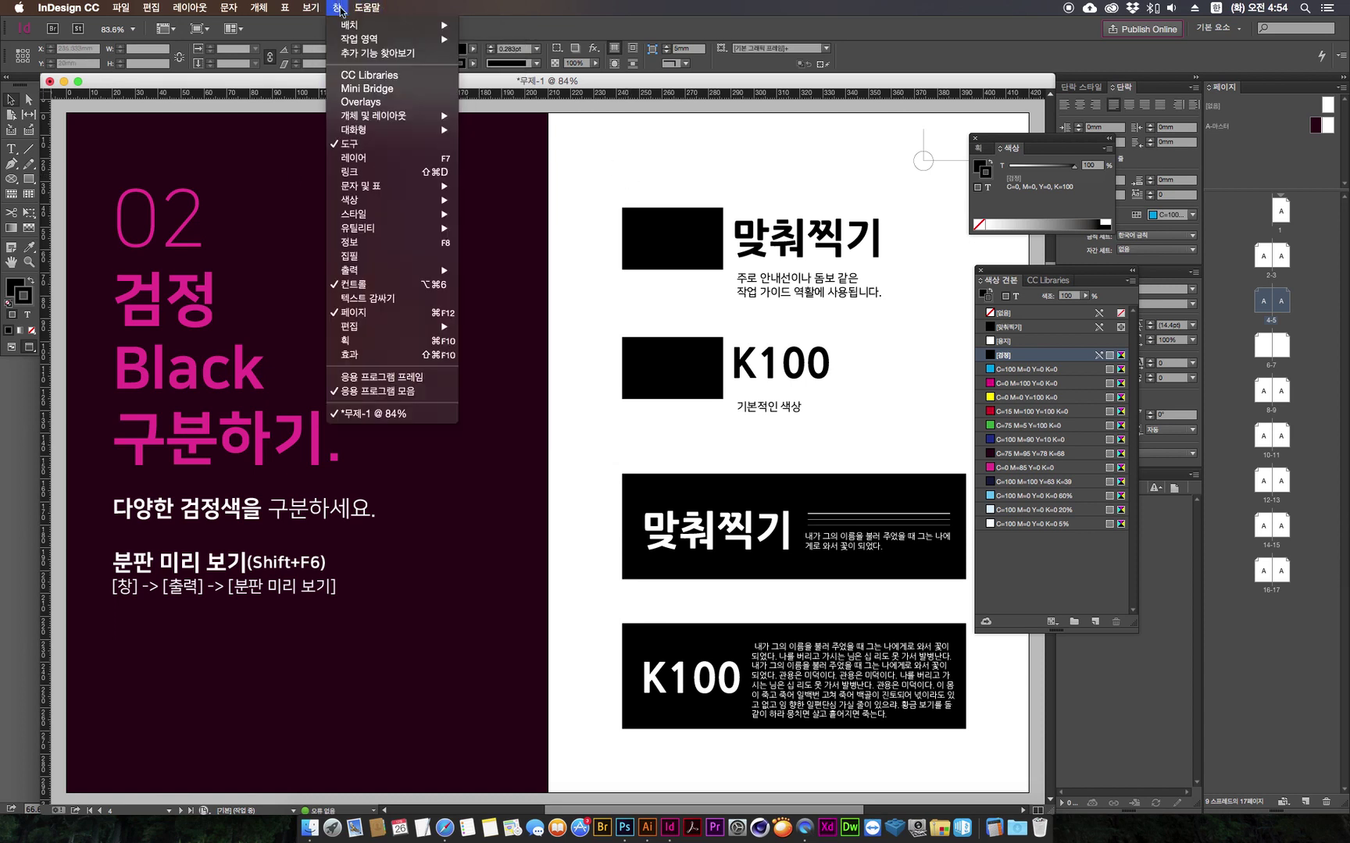
mouse_move(389, 272)
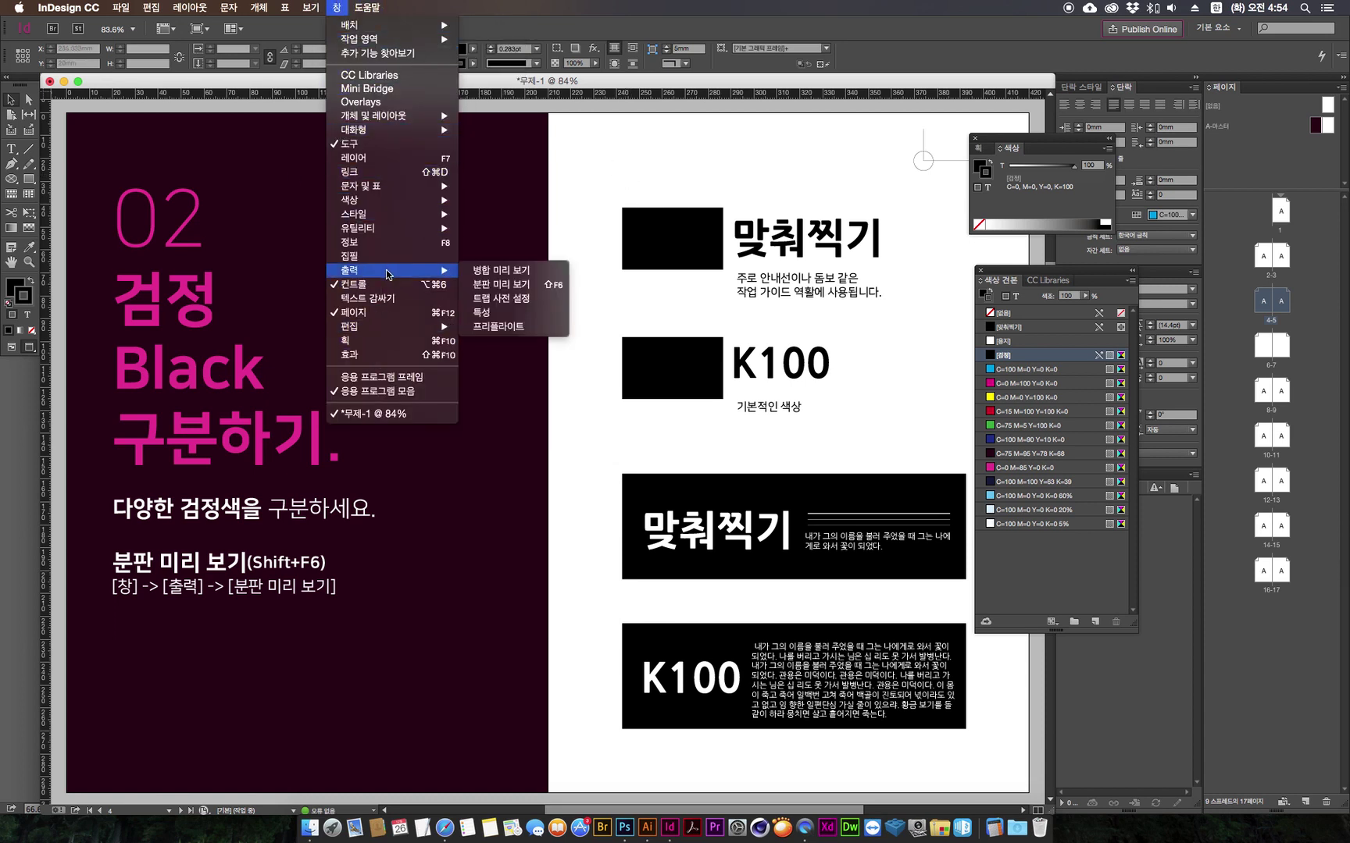
left_click(551, 291)
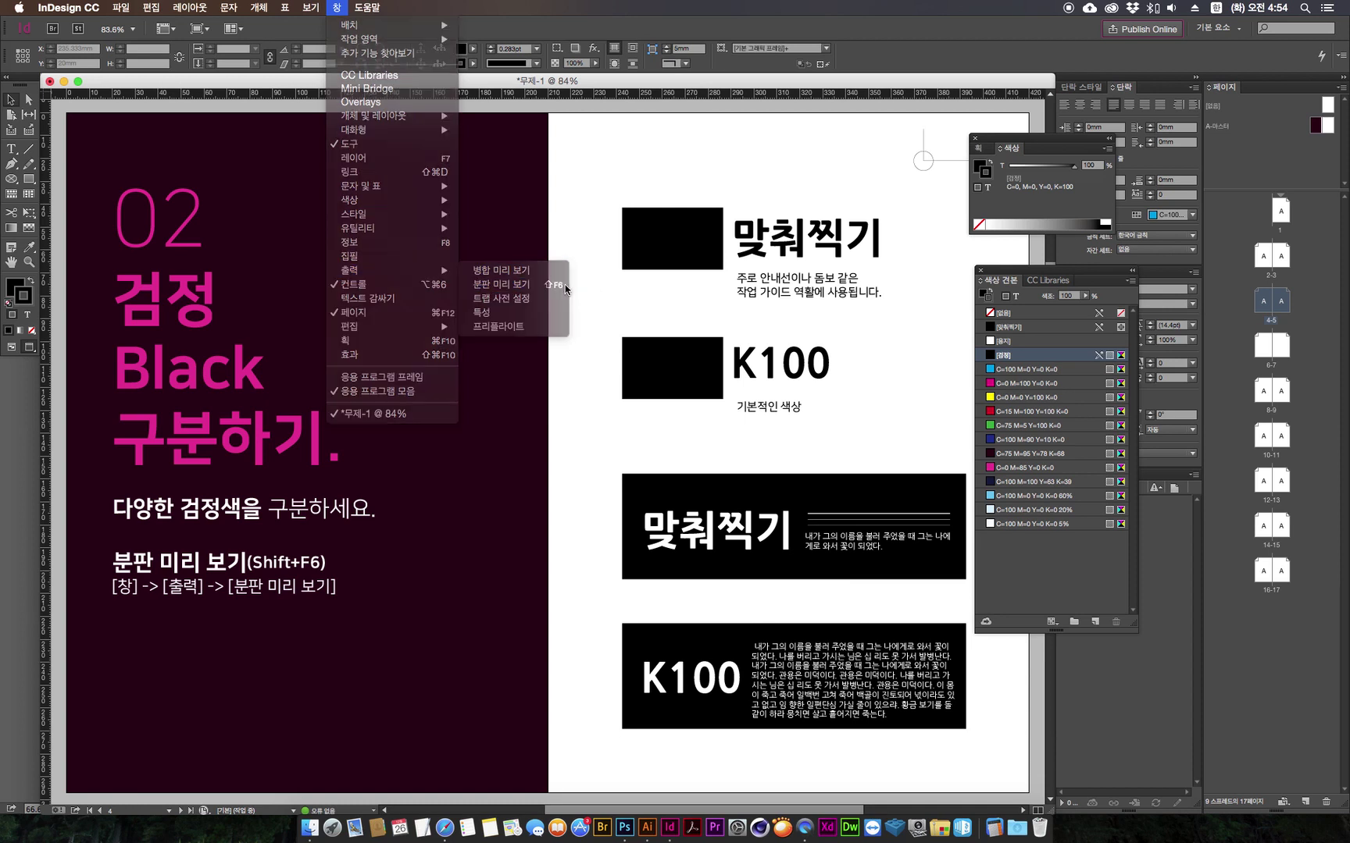
Step: Set the Separations Preview to show separations (분판), with the black samples on the white page enlarged
left_click_drag(906, 178, 882, 322)
key("super+1")
key("super+equal")
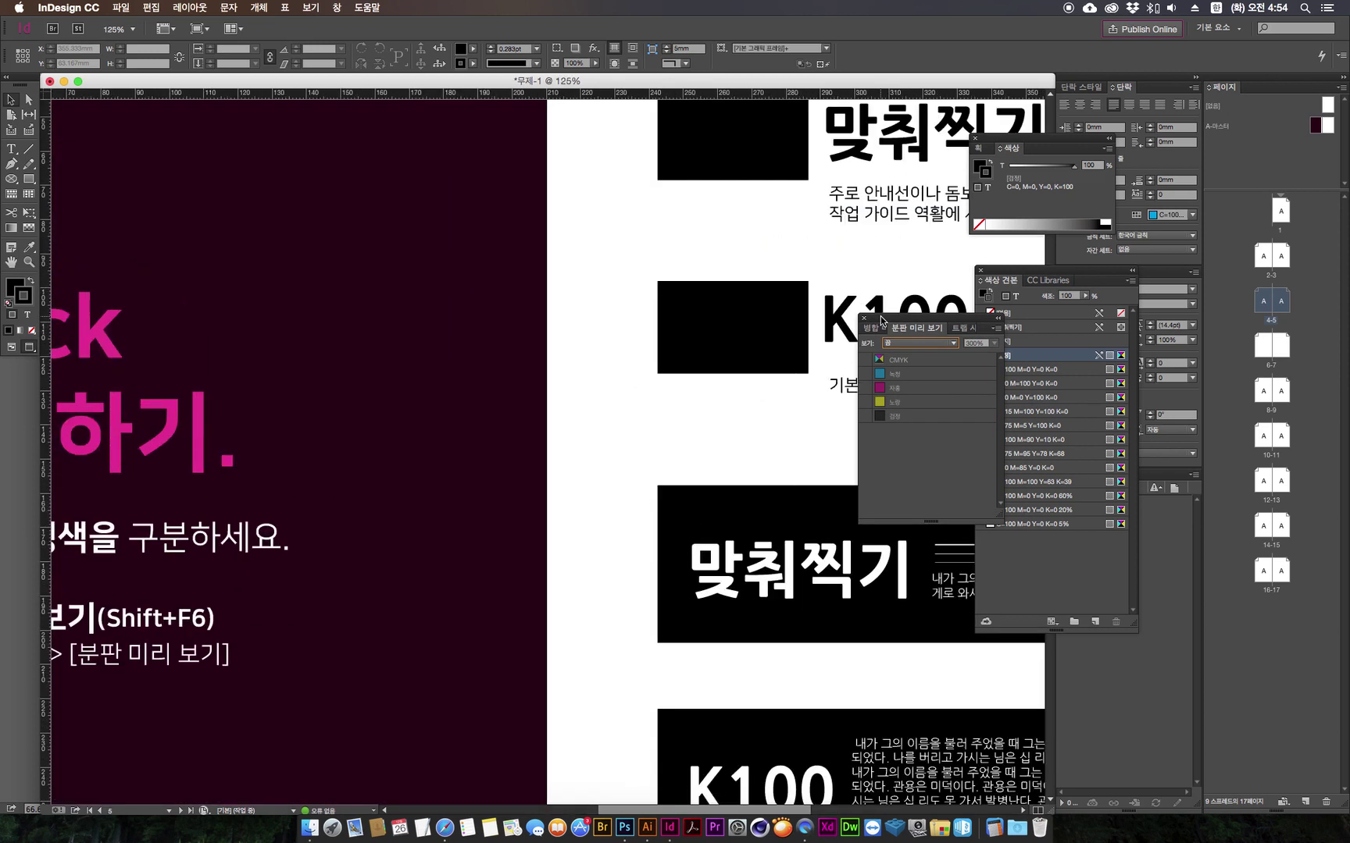
left_click_drag(687, 373, 479, 394)
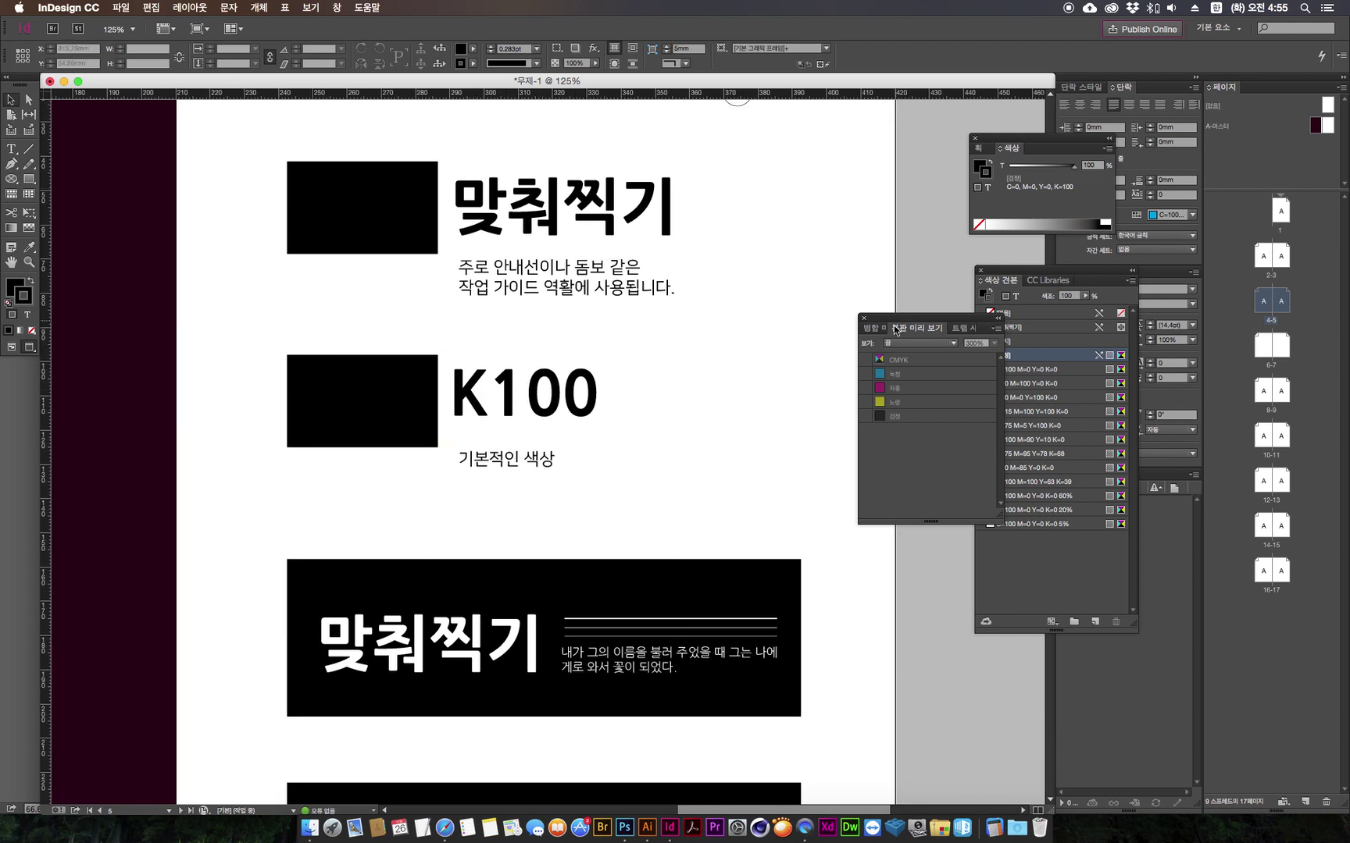
left_click_drag(890, 318, 828, 176)
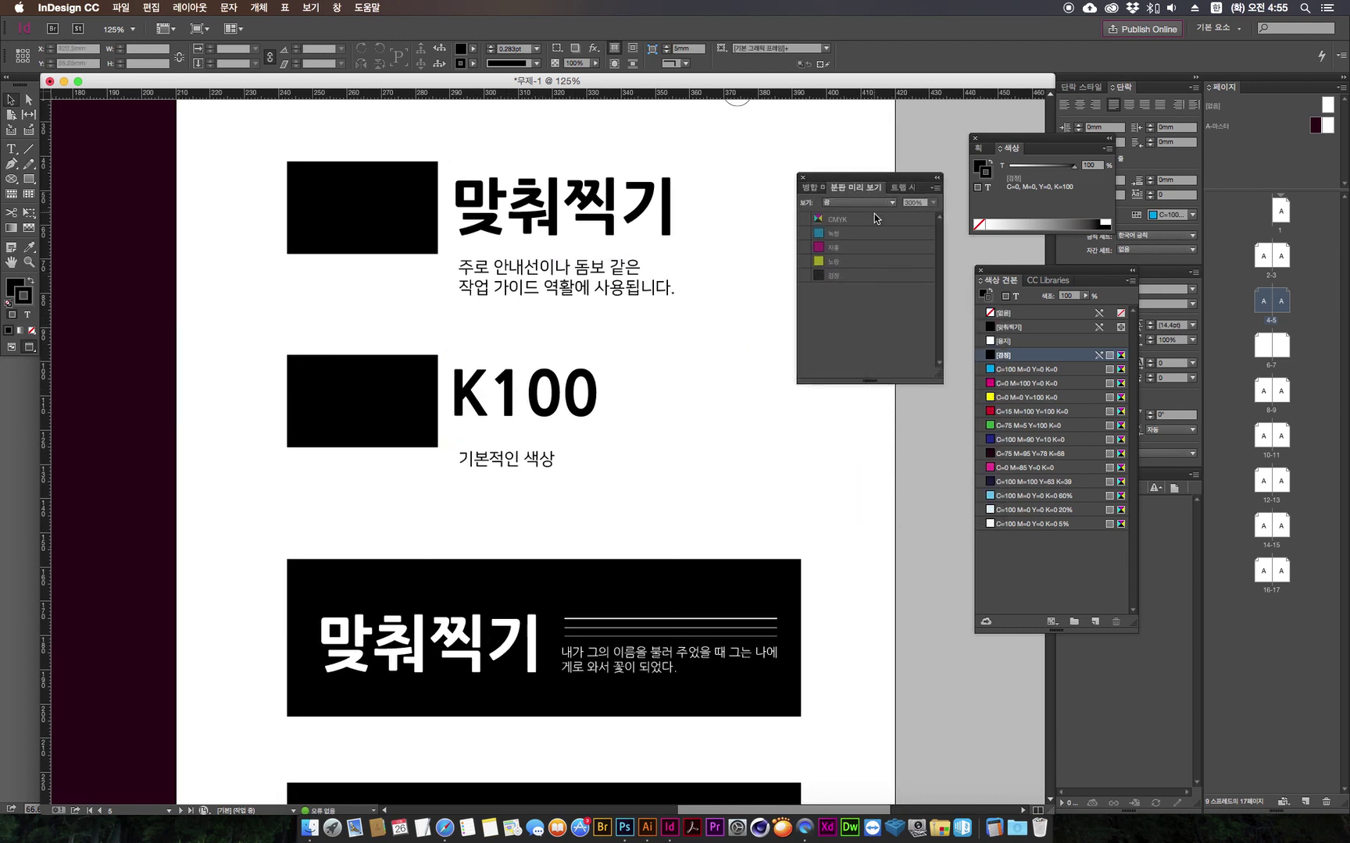
left_click(859, 204)
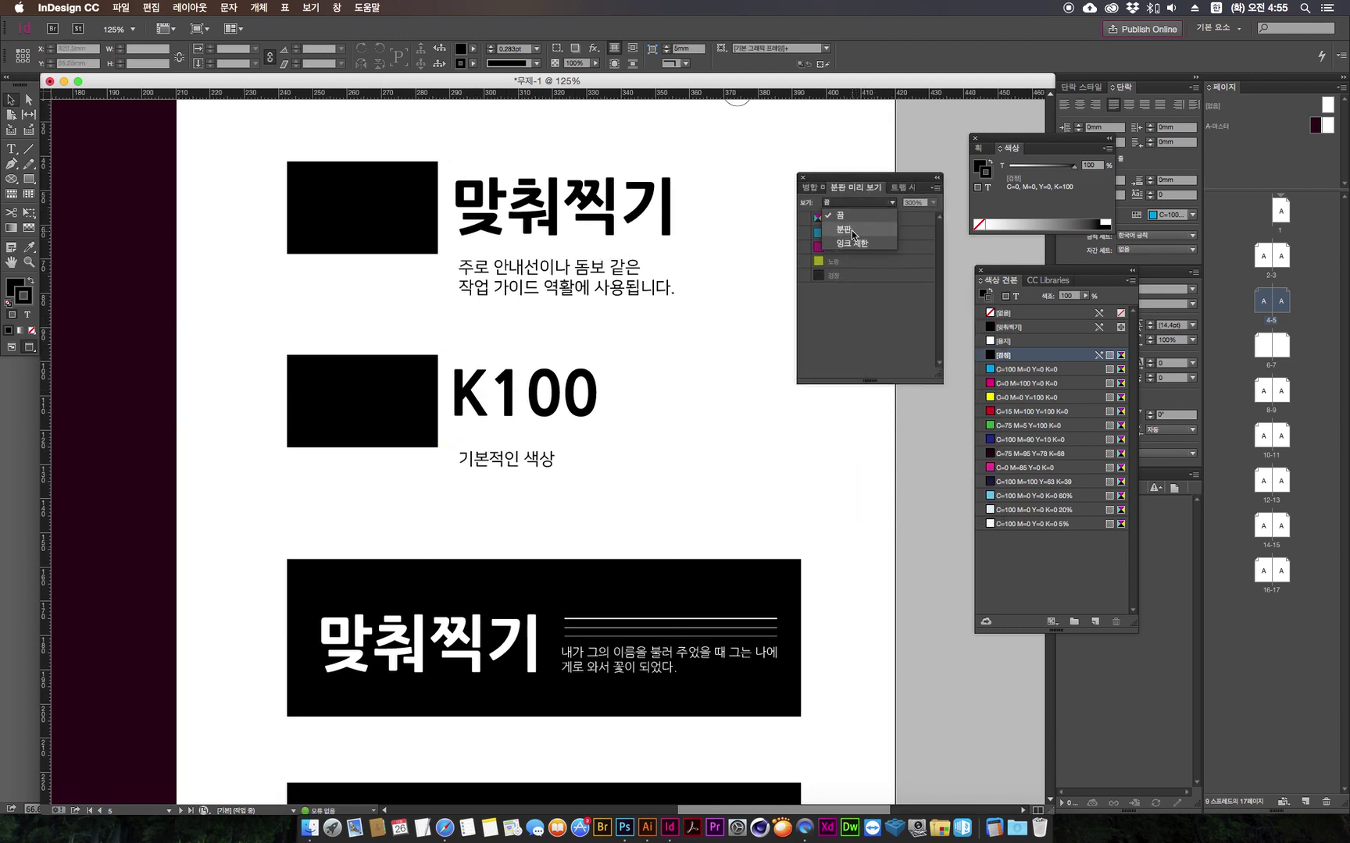
left_click(855, 235)
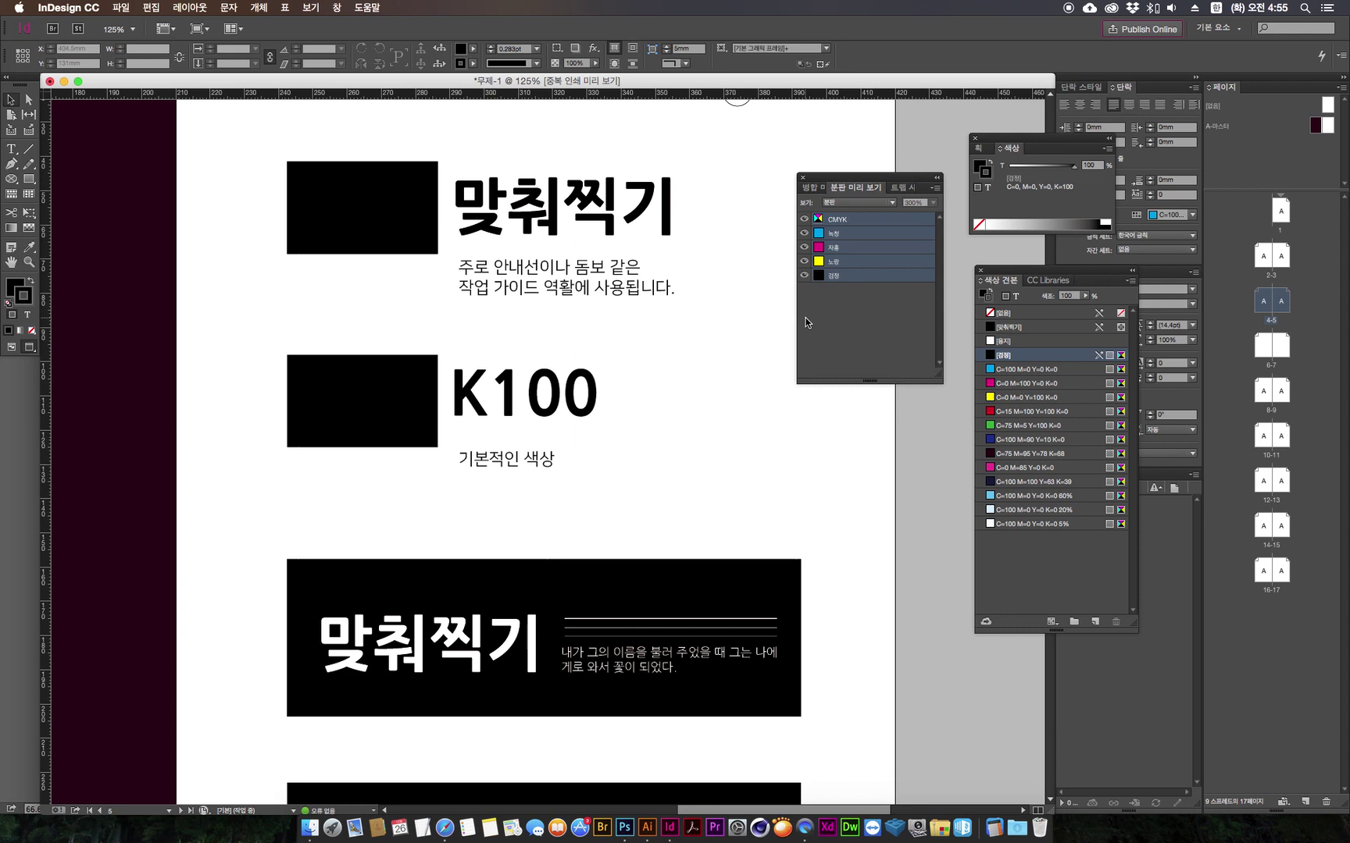
Step: Check the ink values of the black samples and view the cyan, magenta, yellow and black plates one at a time
mouse_move(282, 188)
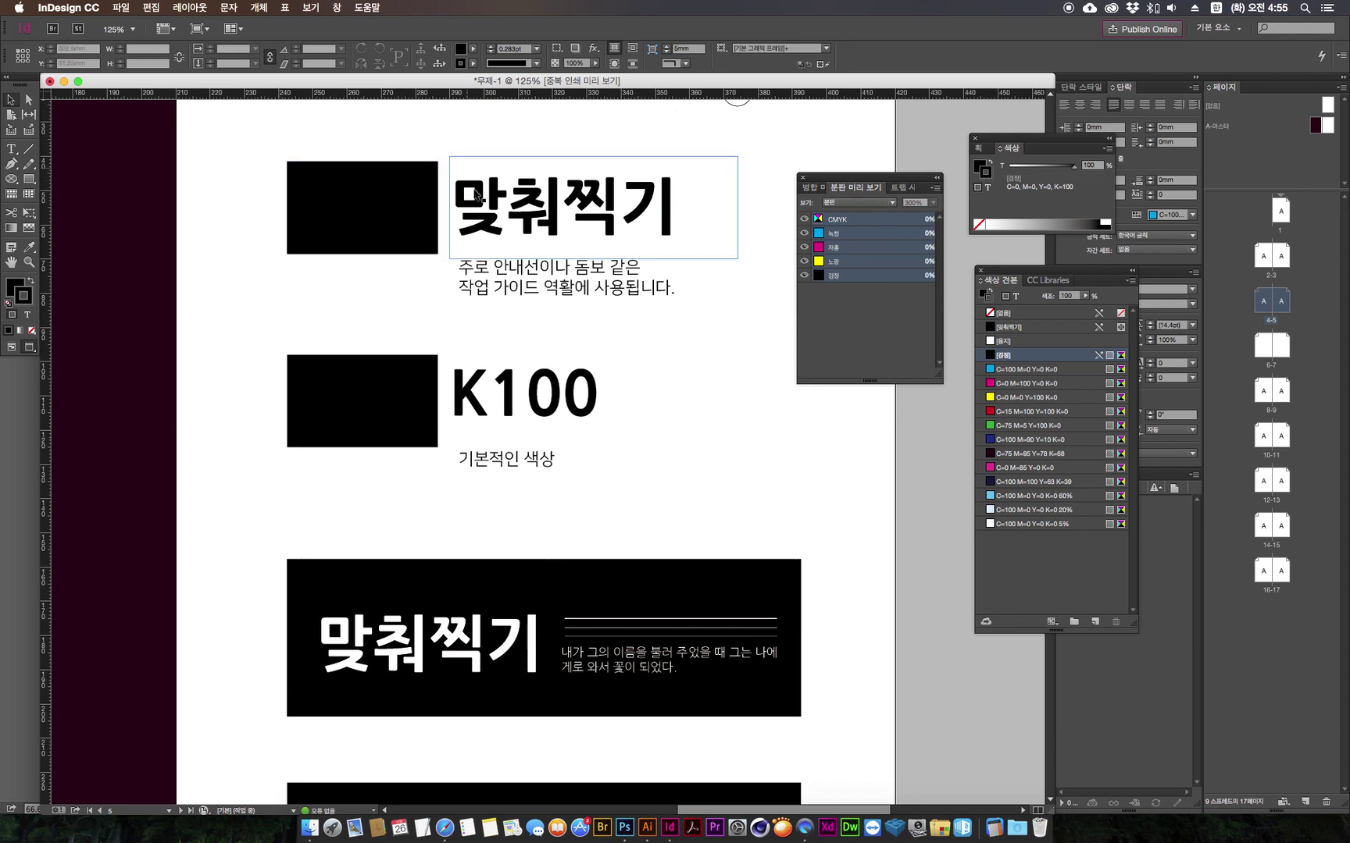
mouse_move(474, 401)
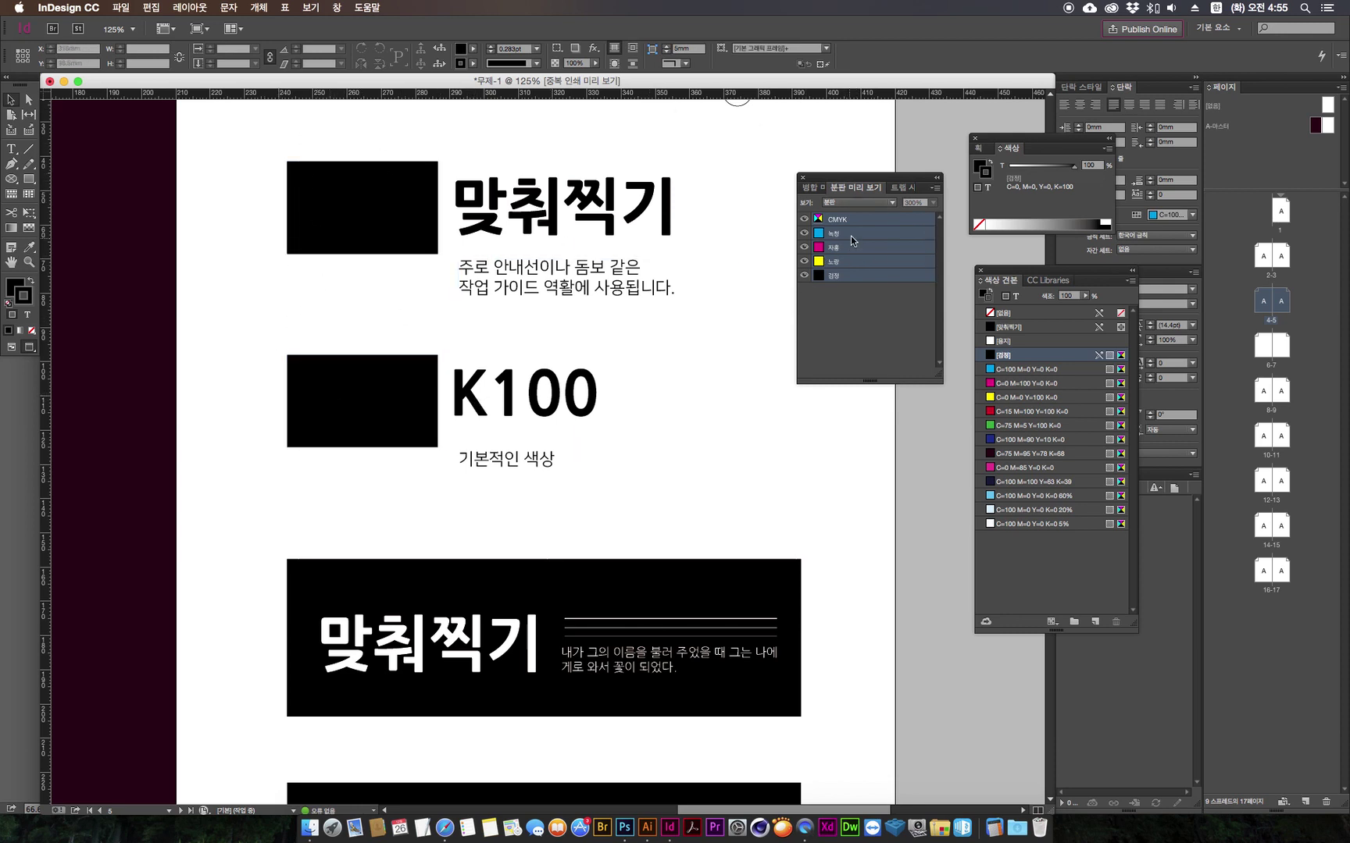
left_click(828, 234)
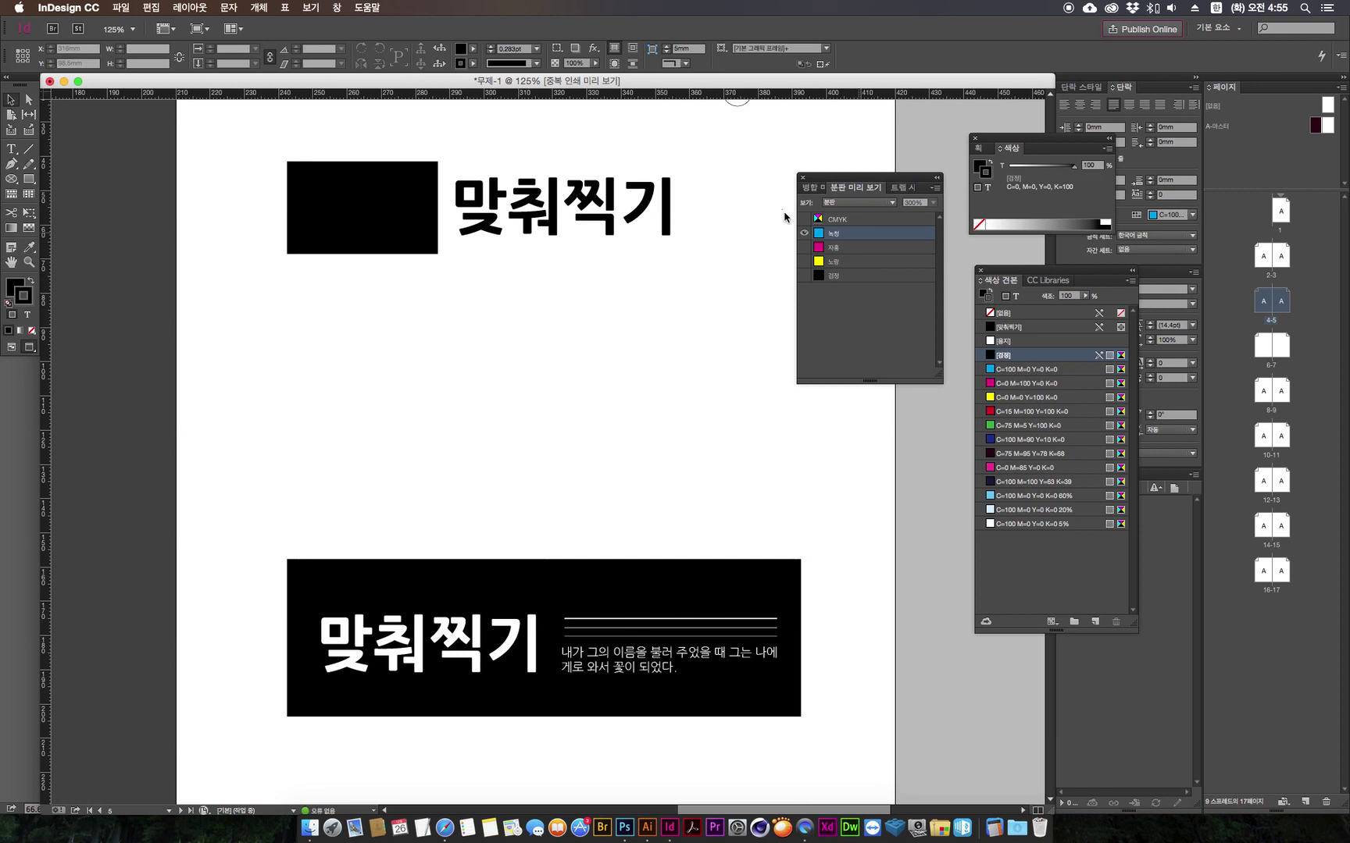
left_click(852, 247)
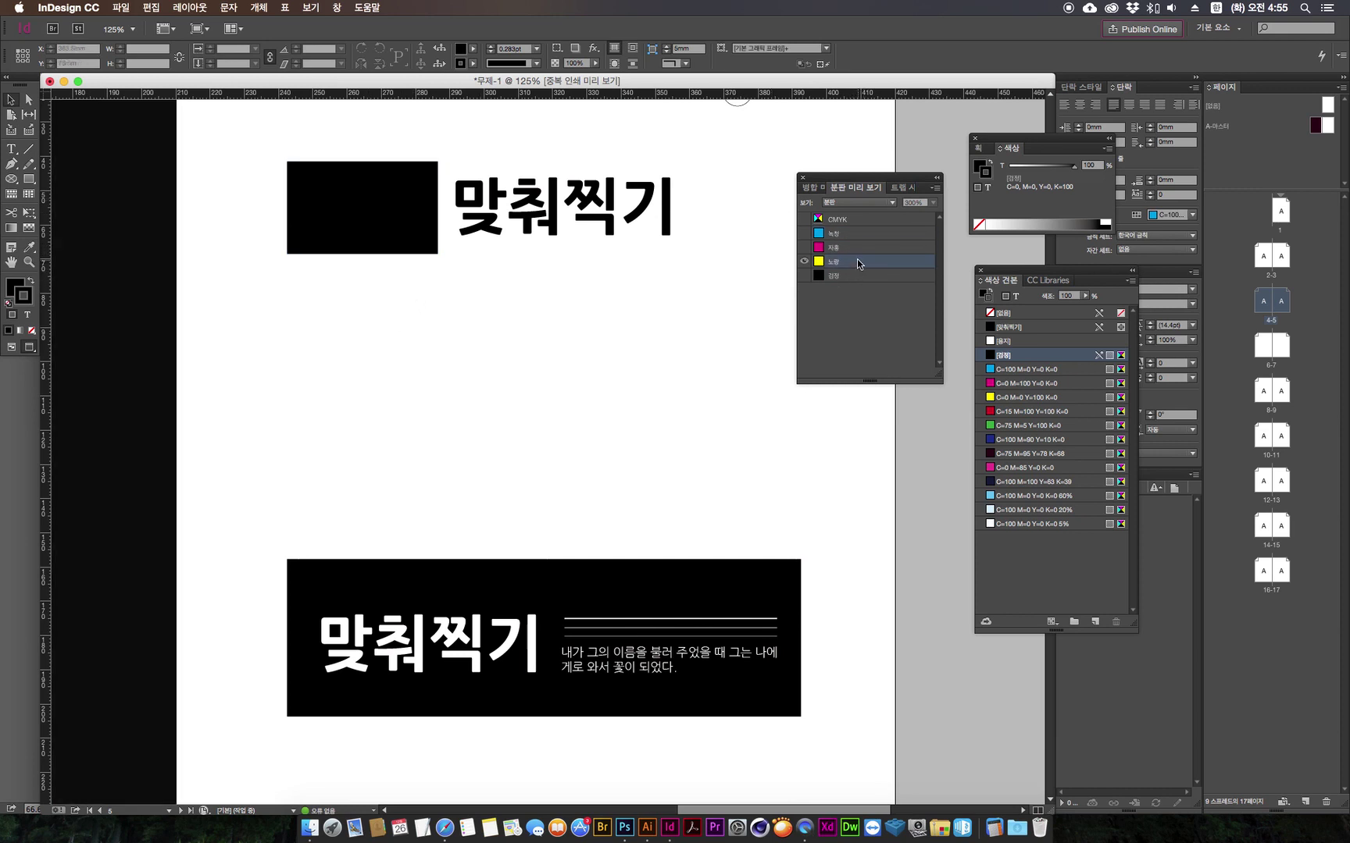
left_click(857, 262)
left_click(851, 275)
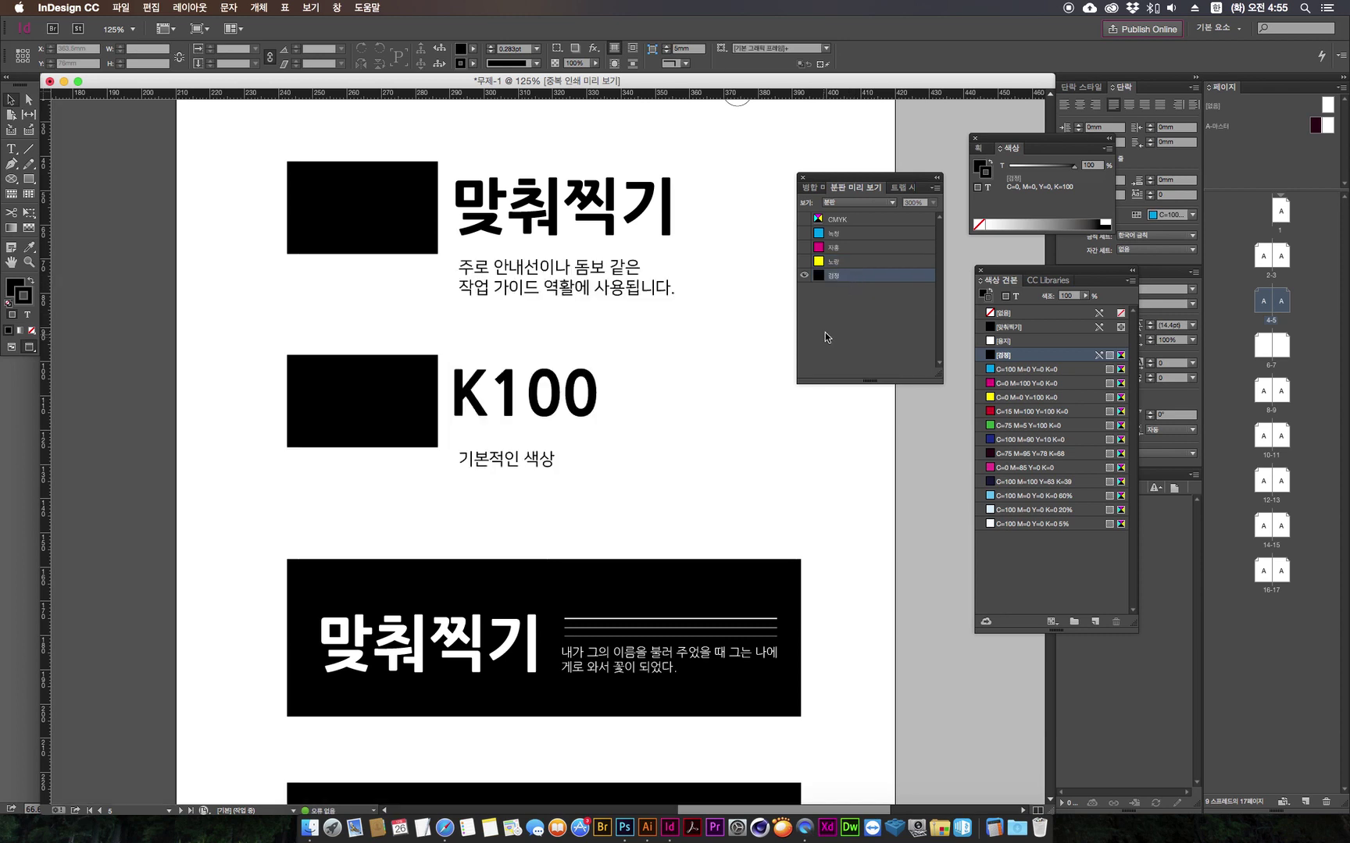
Step: Compare the fill color values of the rectangle beside the 맞춰찍기 heading with those of the K100 heading text
left_click(332, 194)
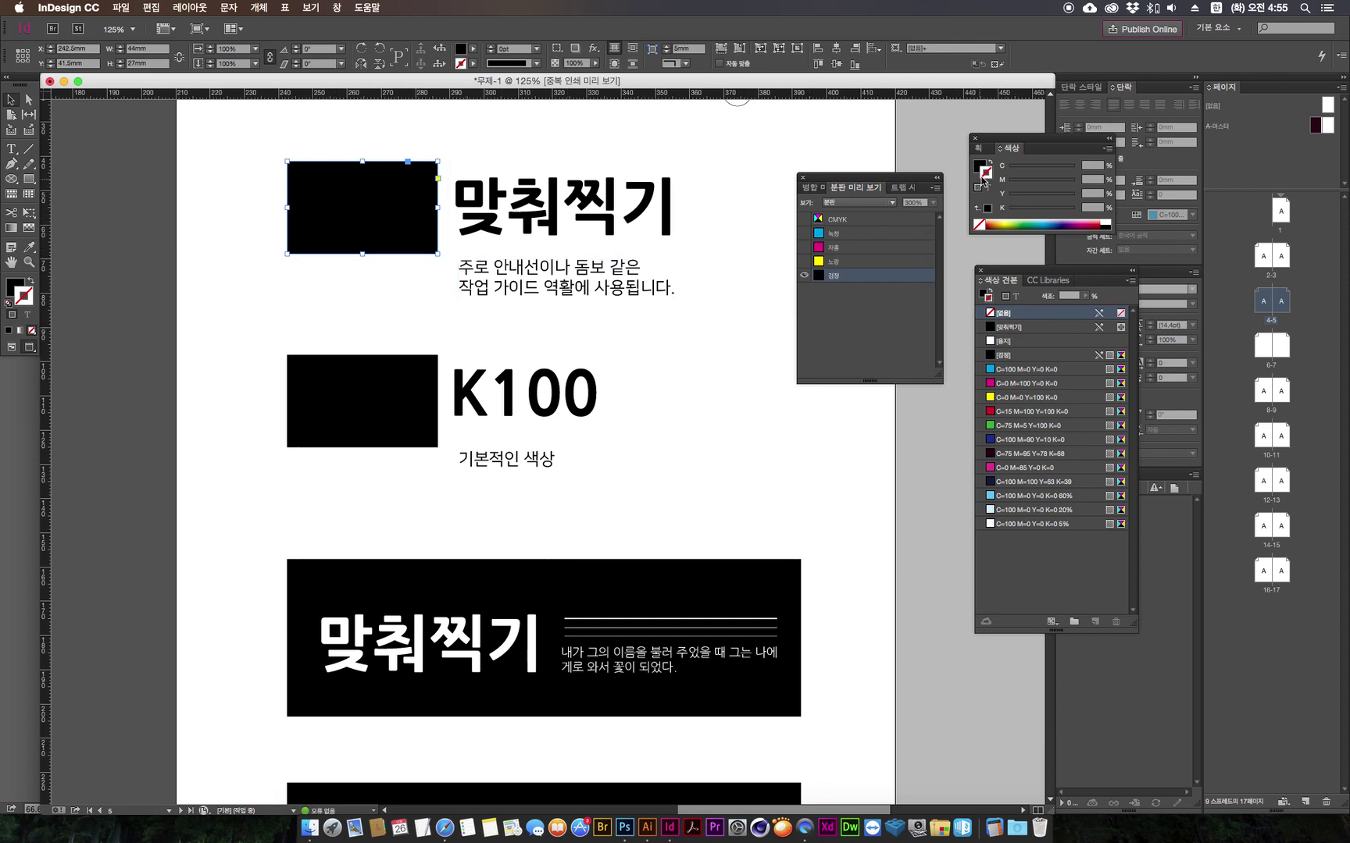
left_click(978, 166)
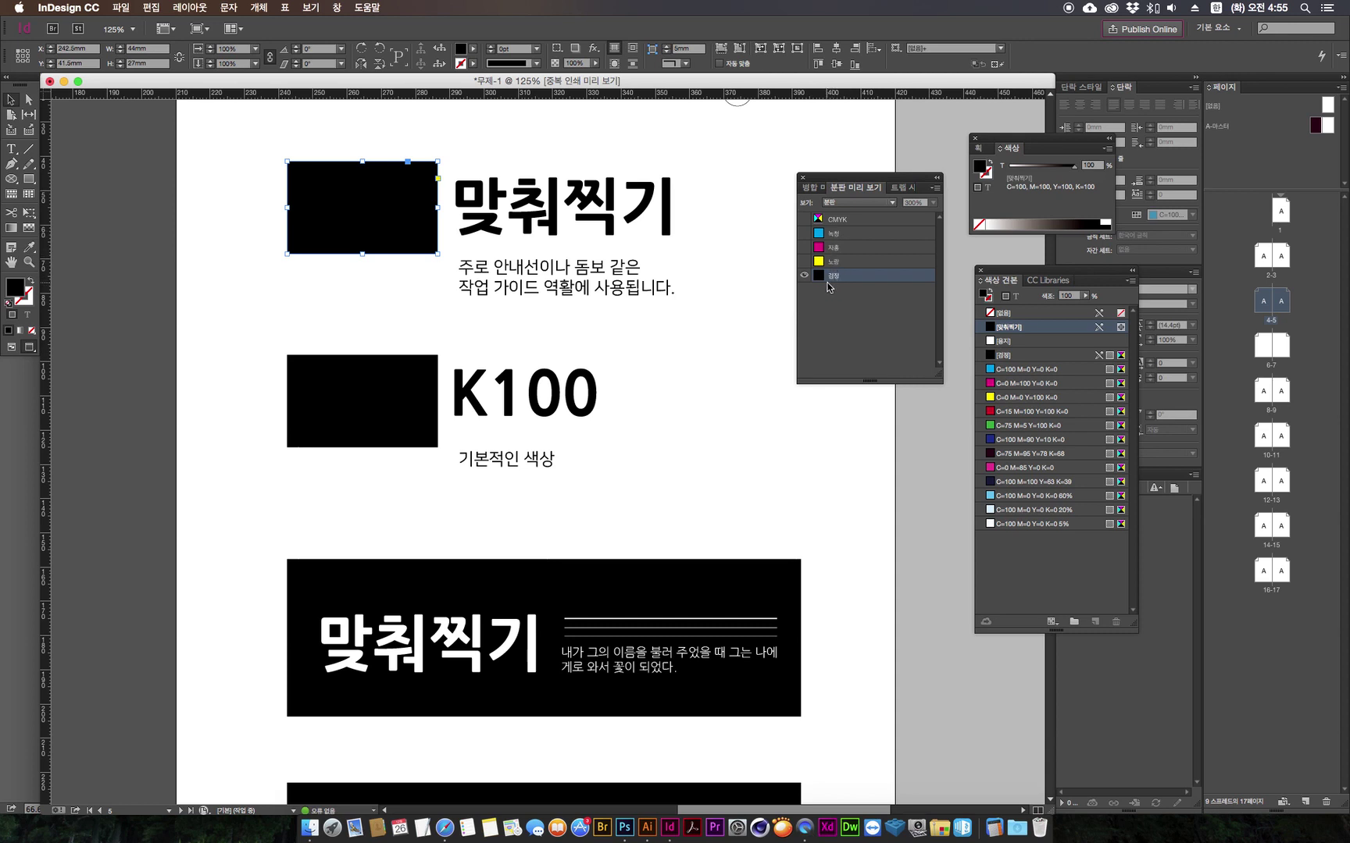
left_click(536, 408)
double_click(523, 396)
double_click(521, 396)
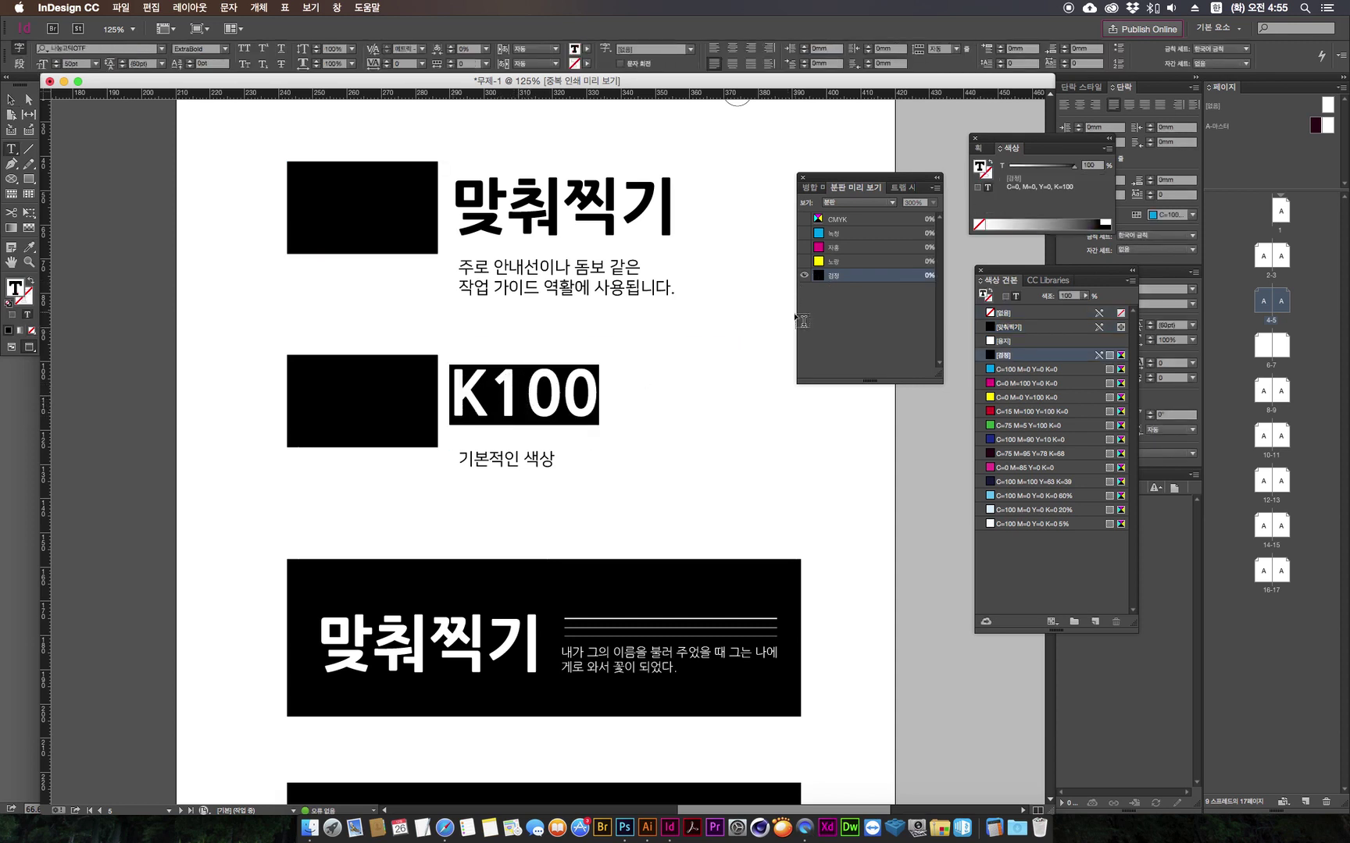
left_click(11, 100)
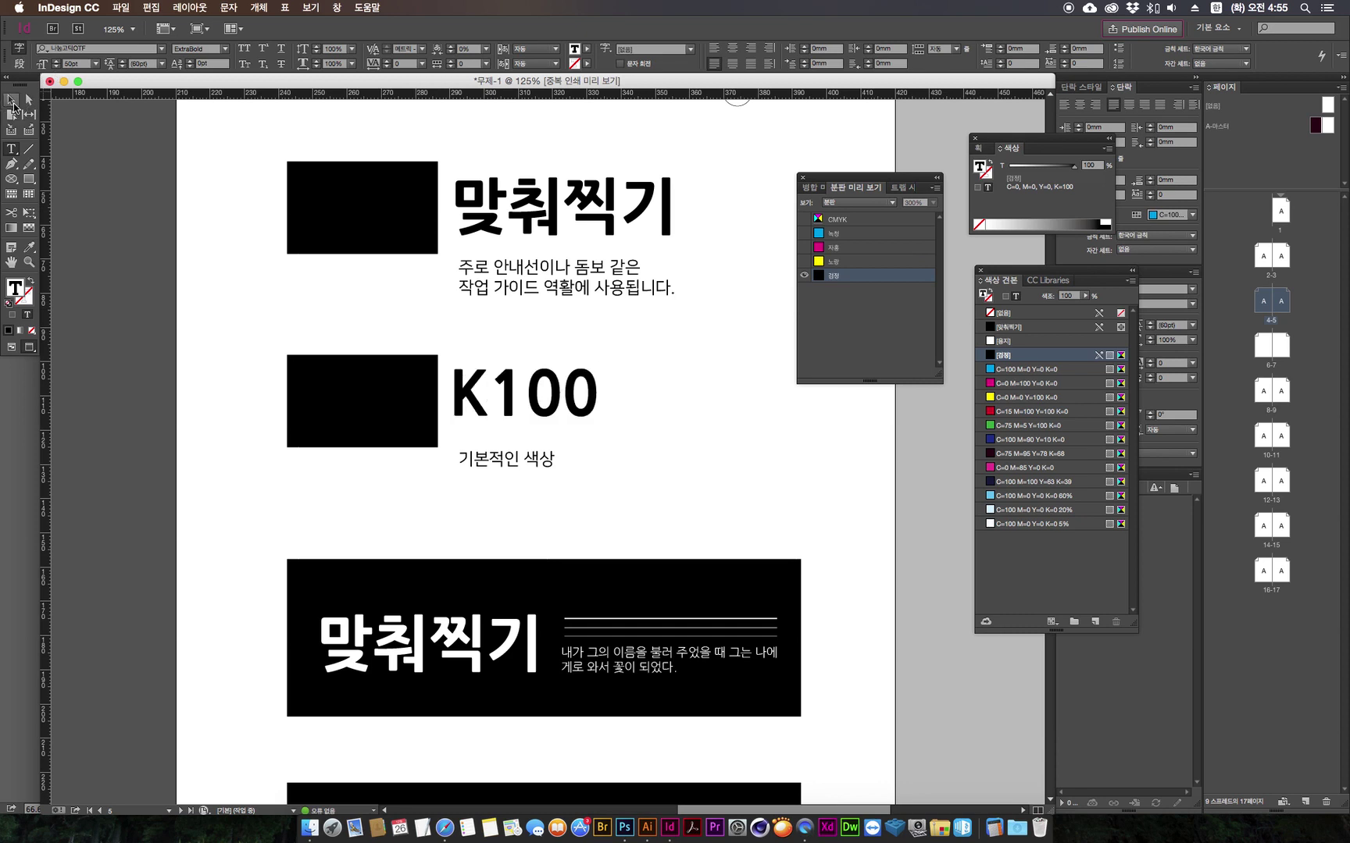
left_click(672, 325)
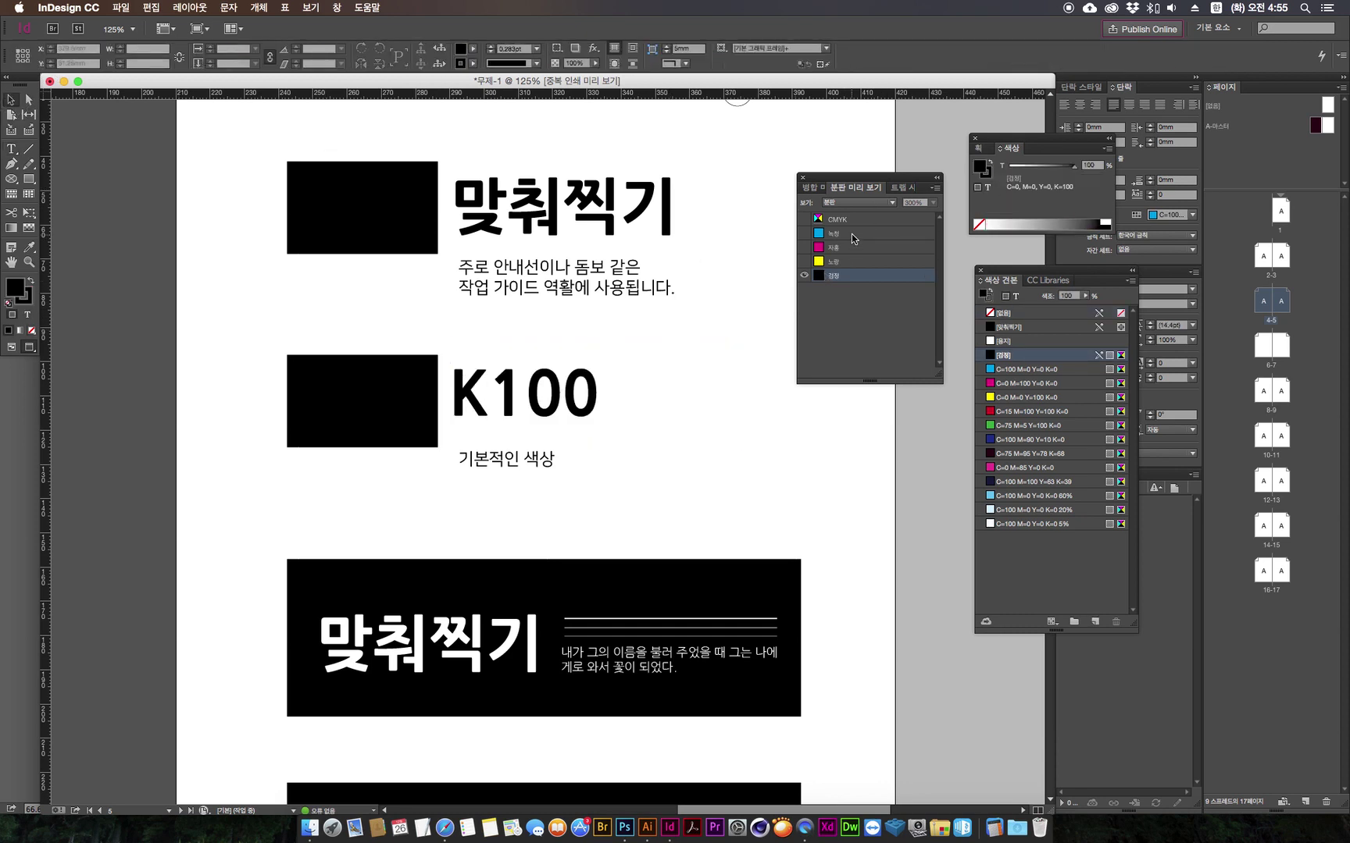
Step: View each ink plate again, ending on black, and single out the K100 heading and its caption for comparison
left_click(853, 234)
left_click(852, 249)
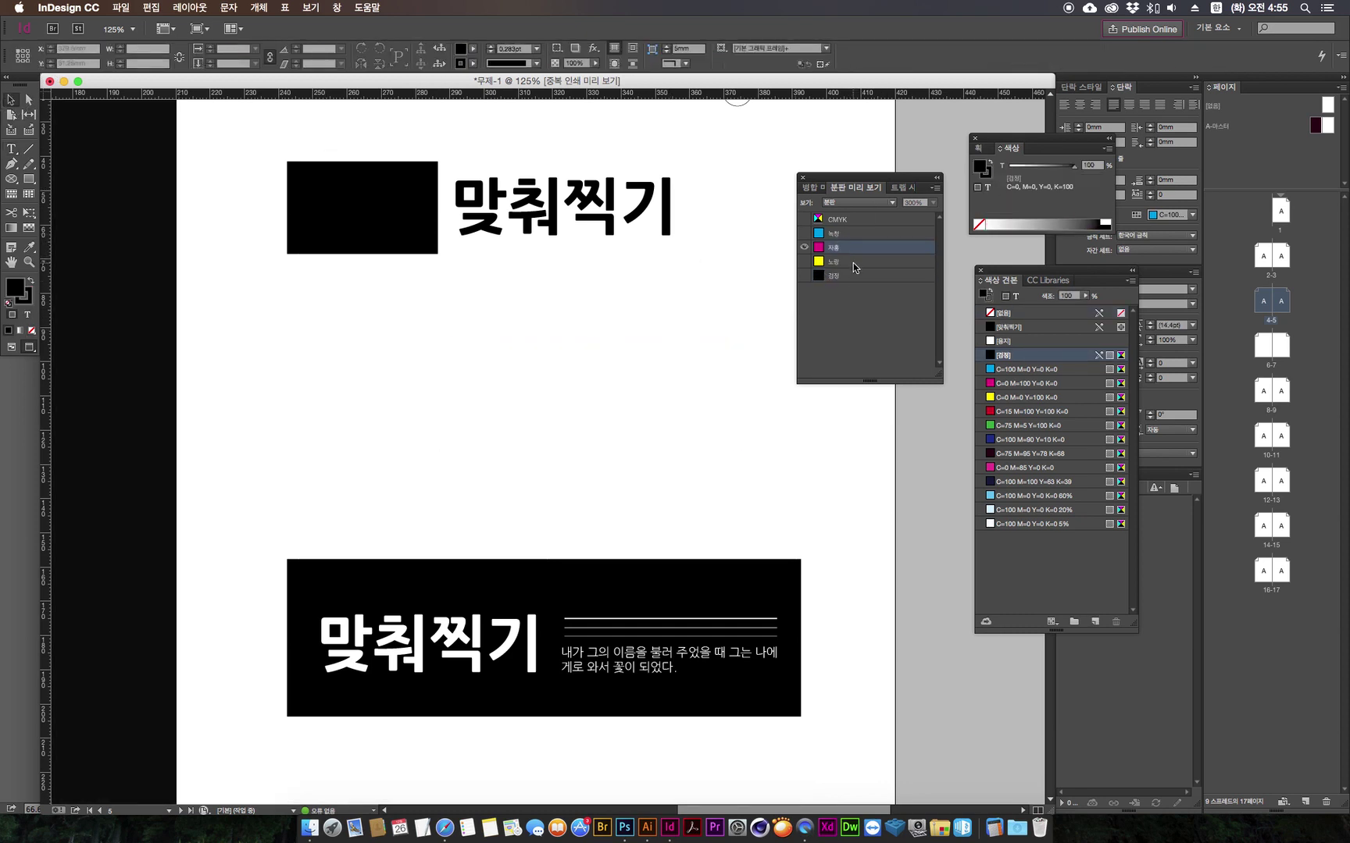
left_click(853, 262)
left_click(858, 277)
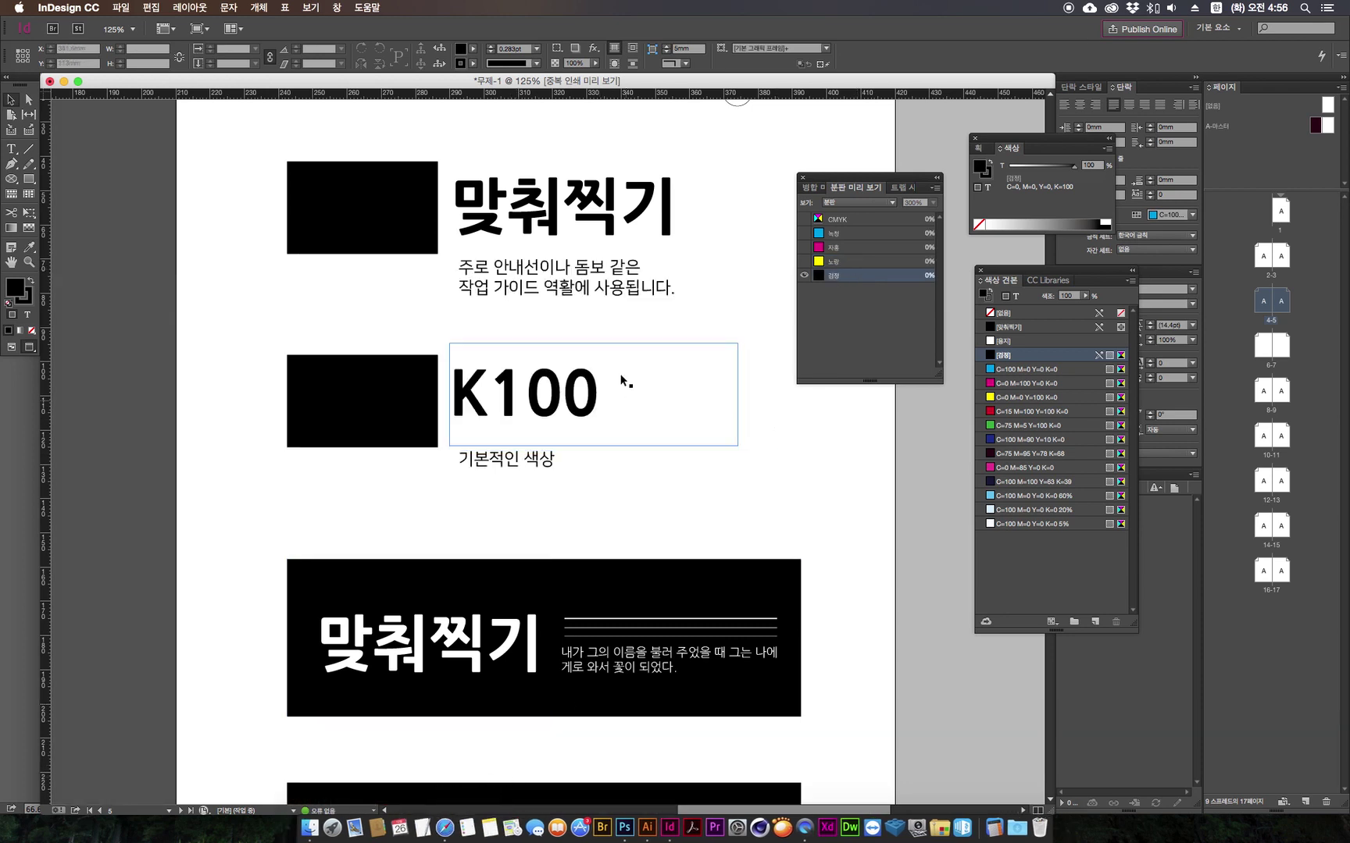
left_click_drag(671, 329, 498, 489)
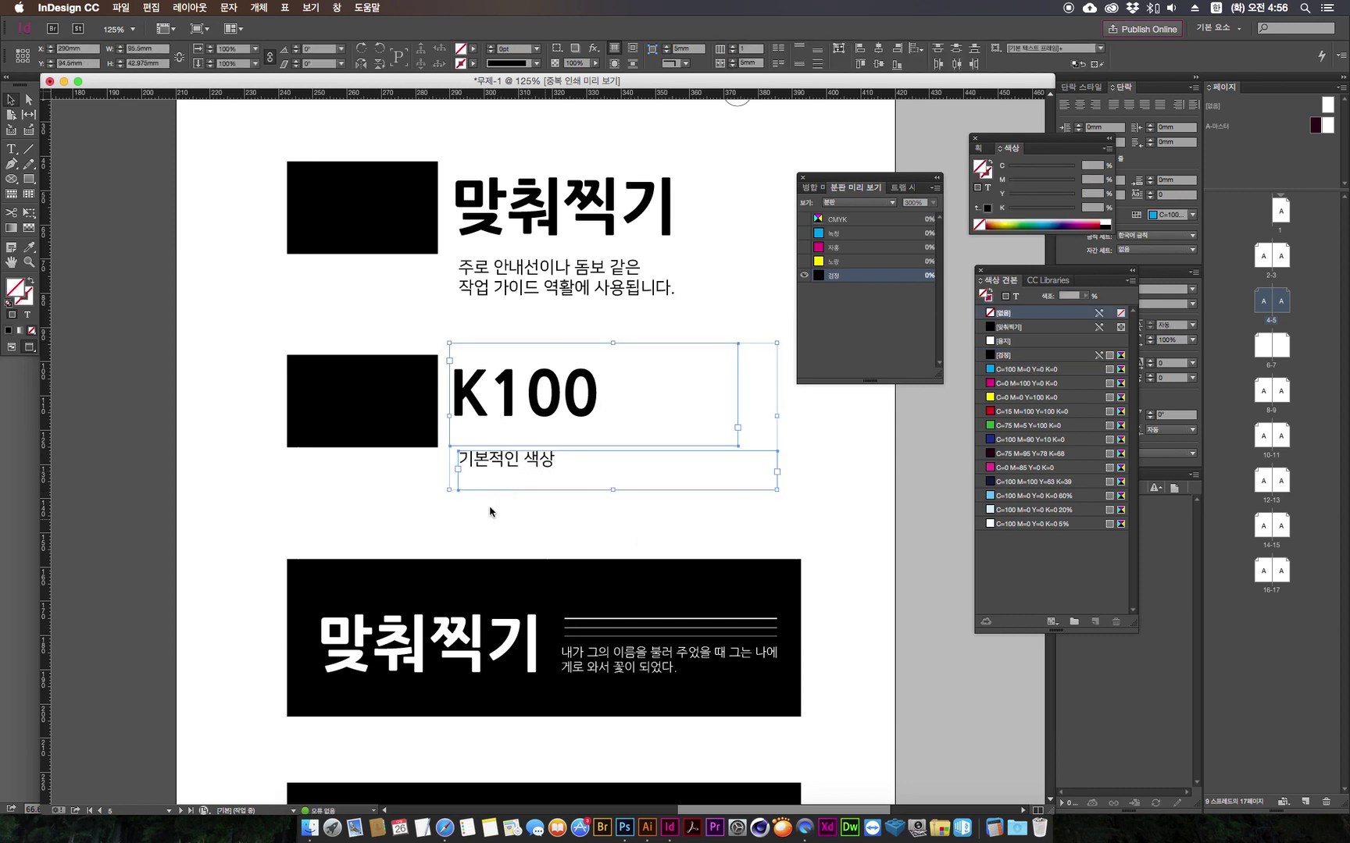
left_click(389, 503)
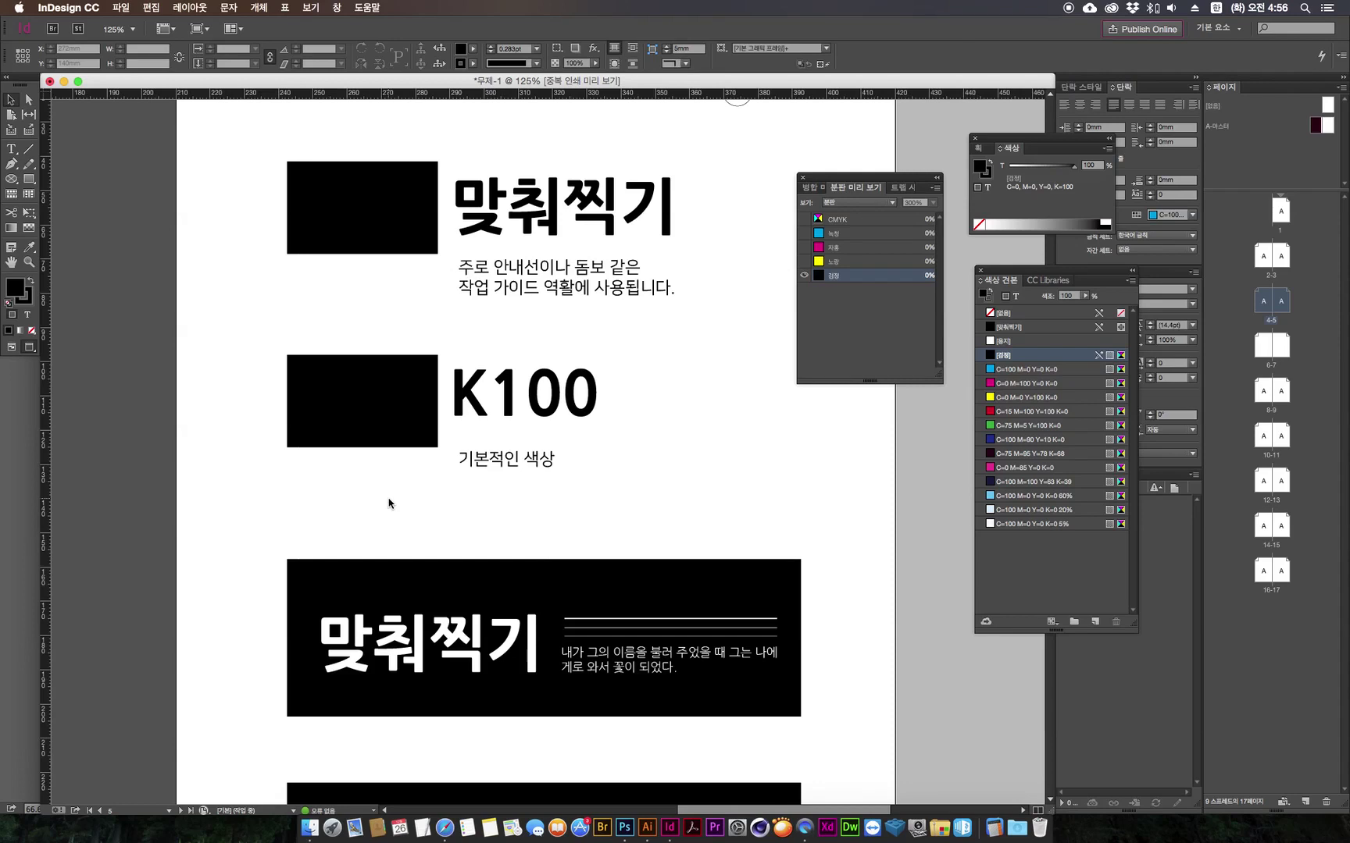
Step: Compare the 맞춰찍기 and K100 banners with white text on the cyan, magenta, yellow and black plates individually
scroll(280, 394, "down", 10)
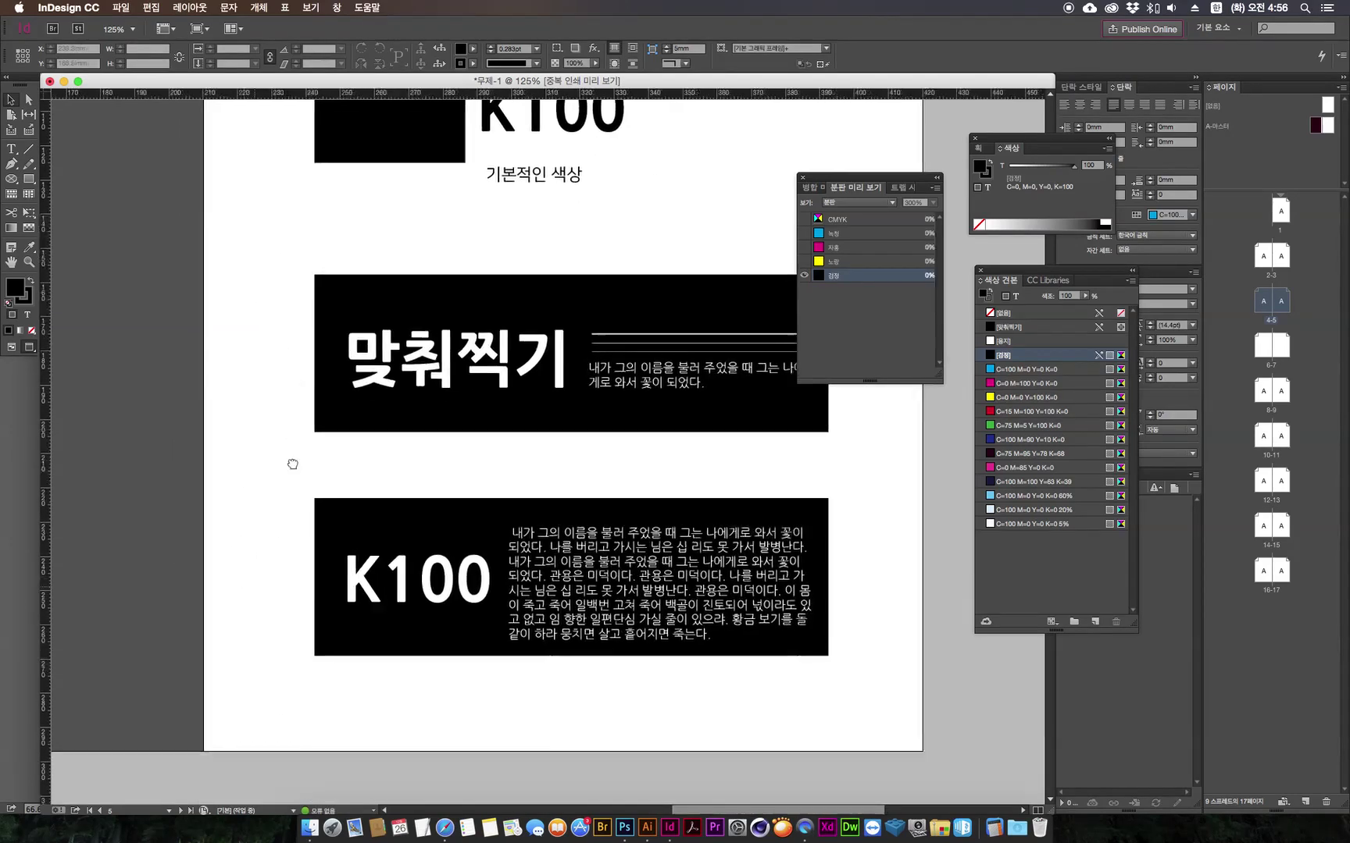
left_click_drag(220, 391, 165, 375)
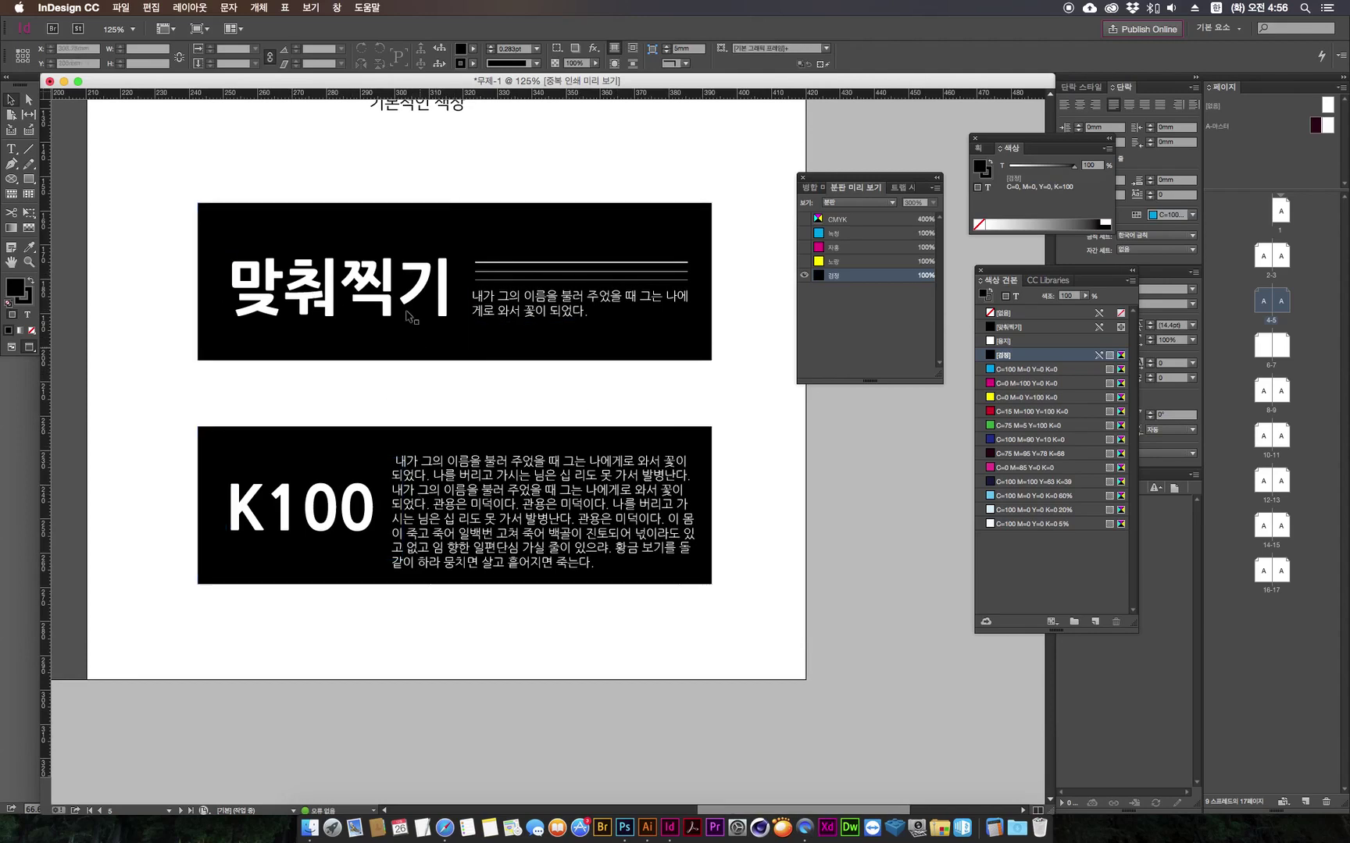
left_click_drag(574, 190, 563, 651)
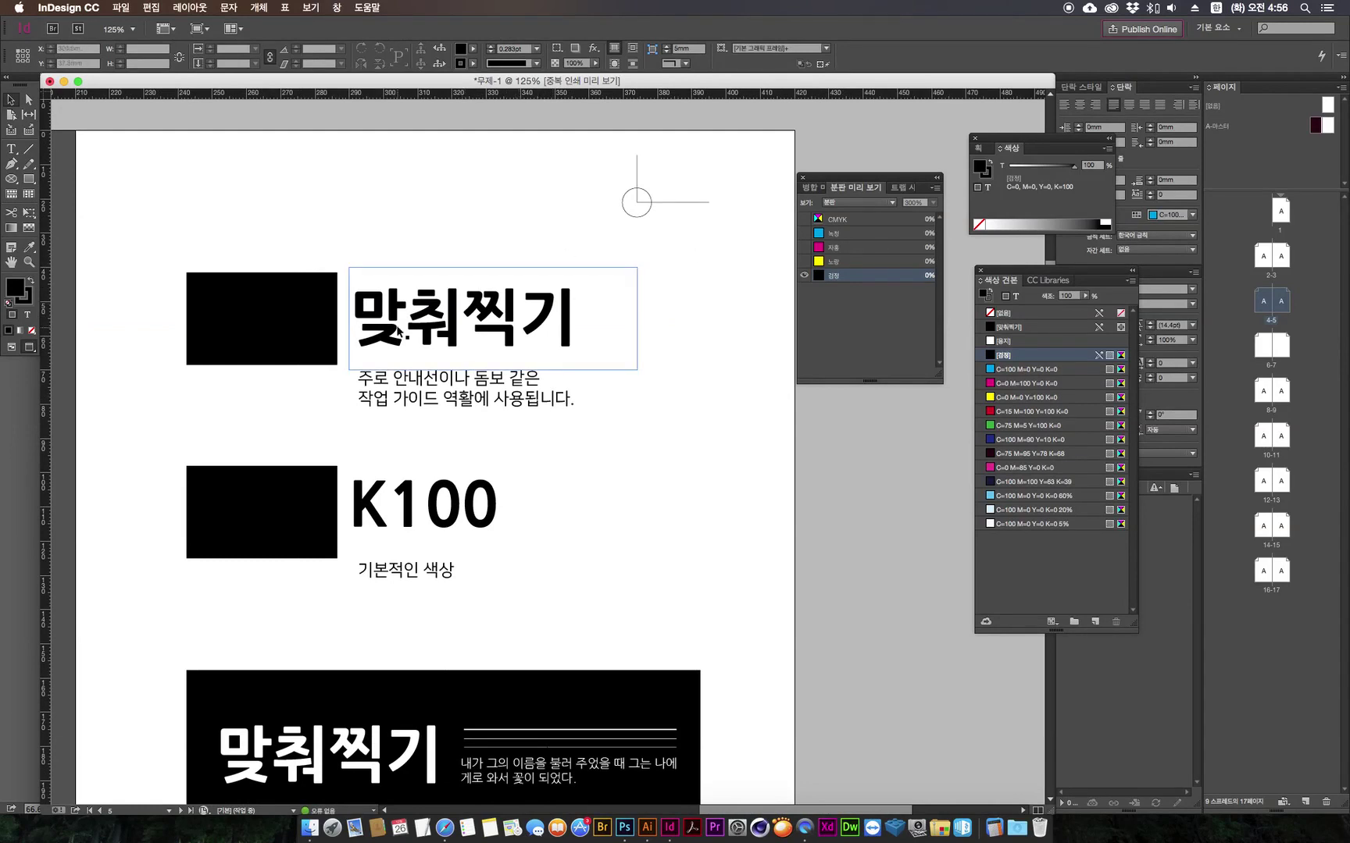
scroll(513, 617, "down", 10)
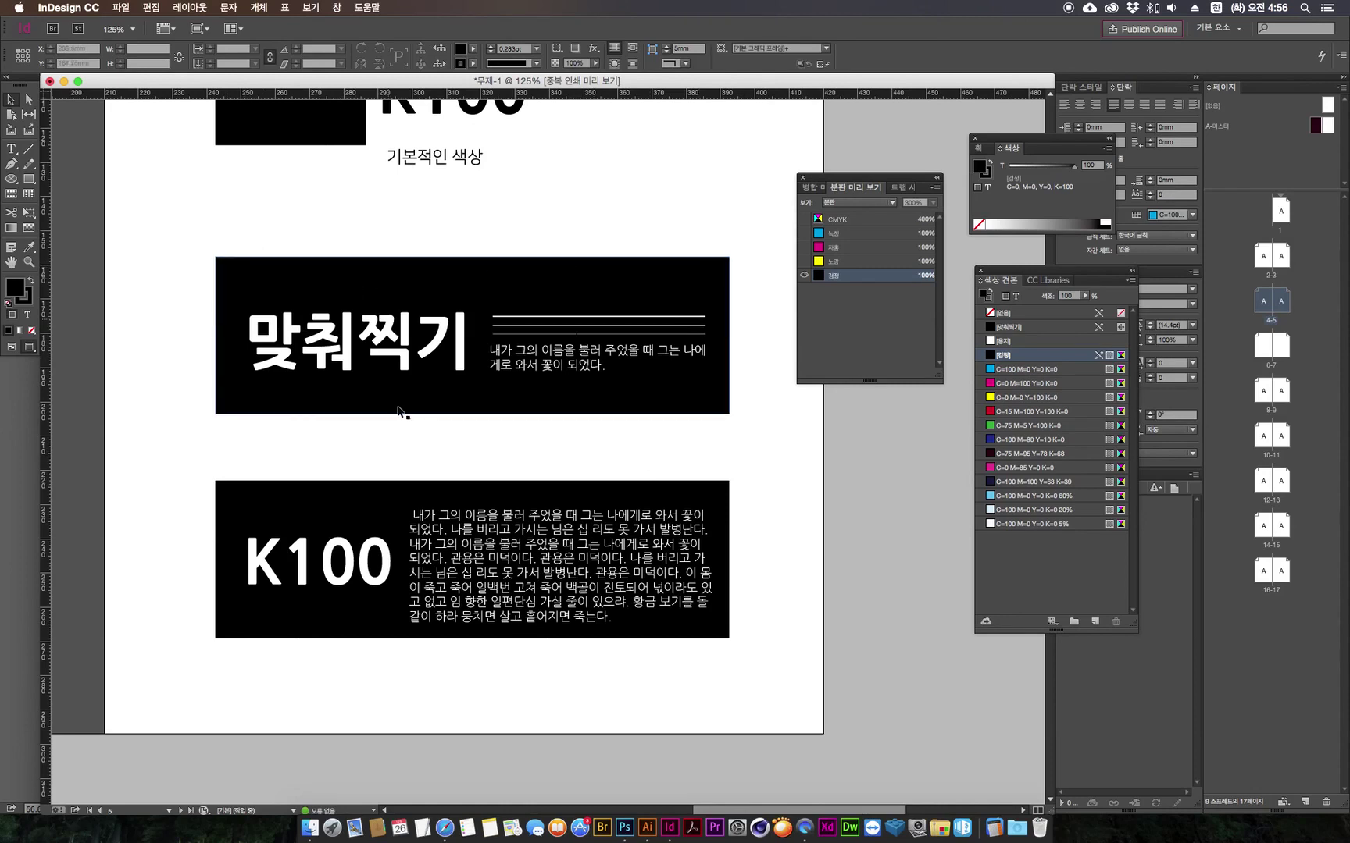
key("super+equal")
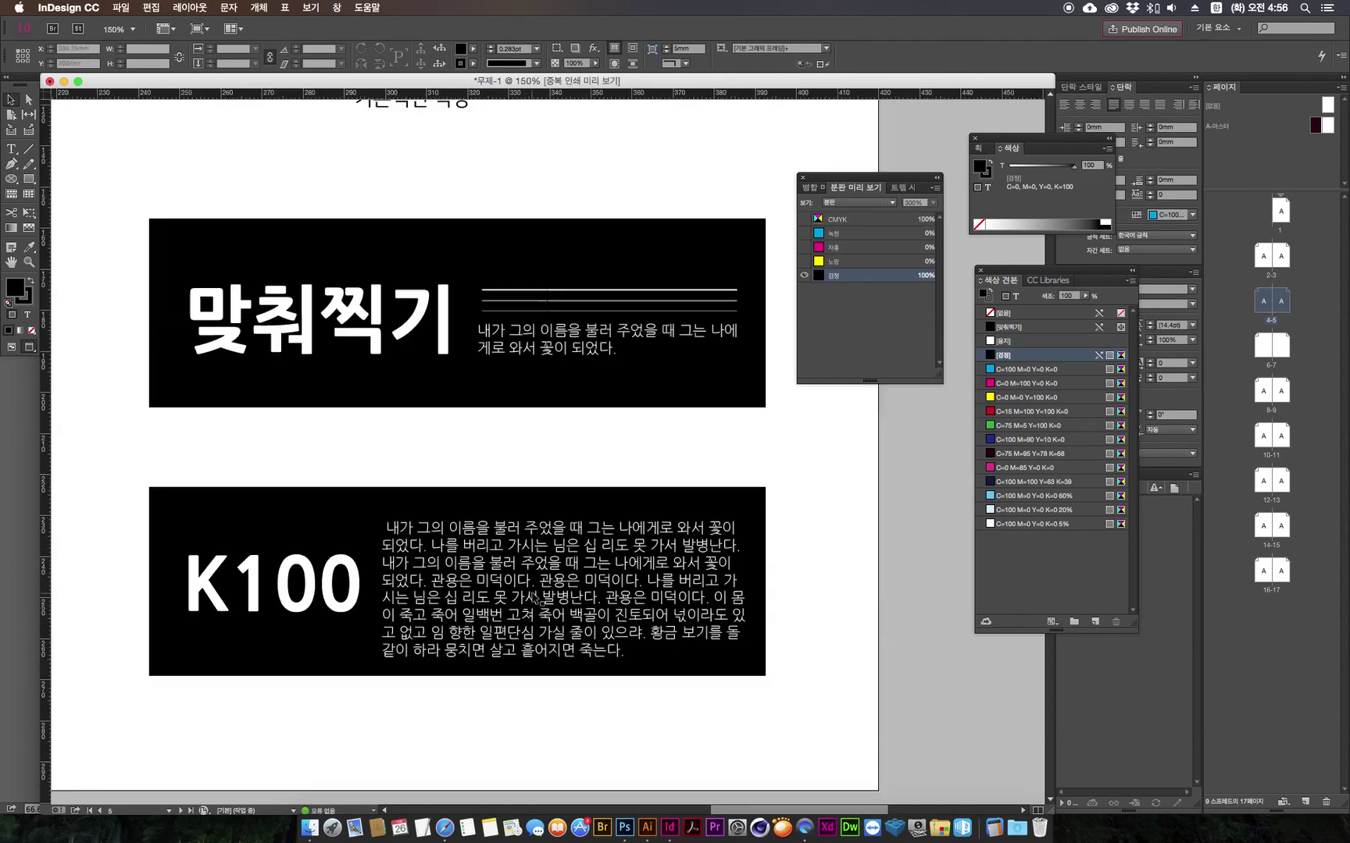
scroll(282, 407, "down", 1)
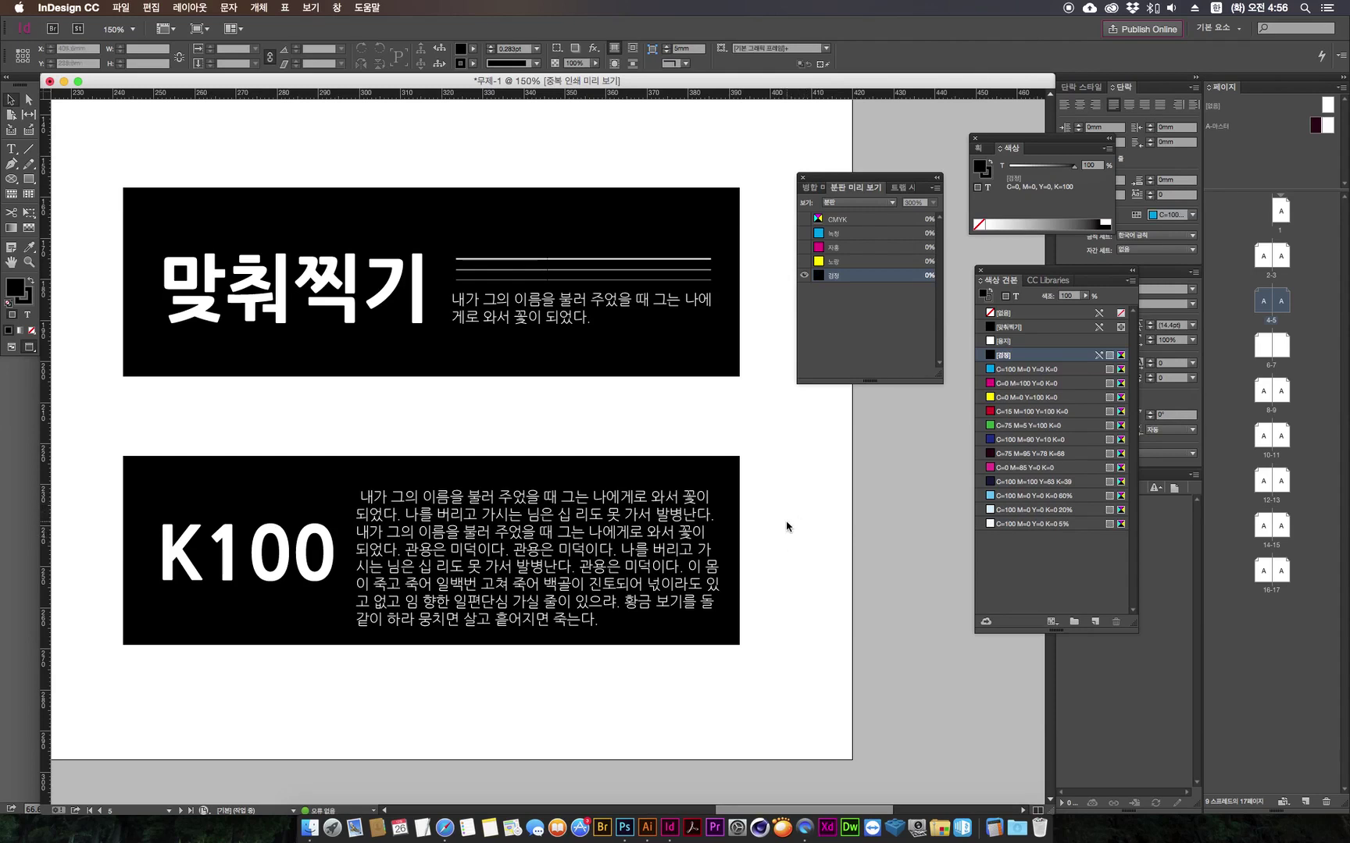
left_click(867, 236)
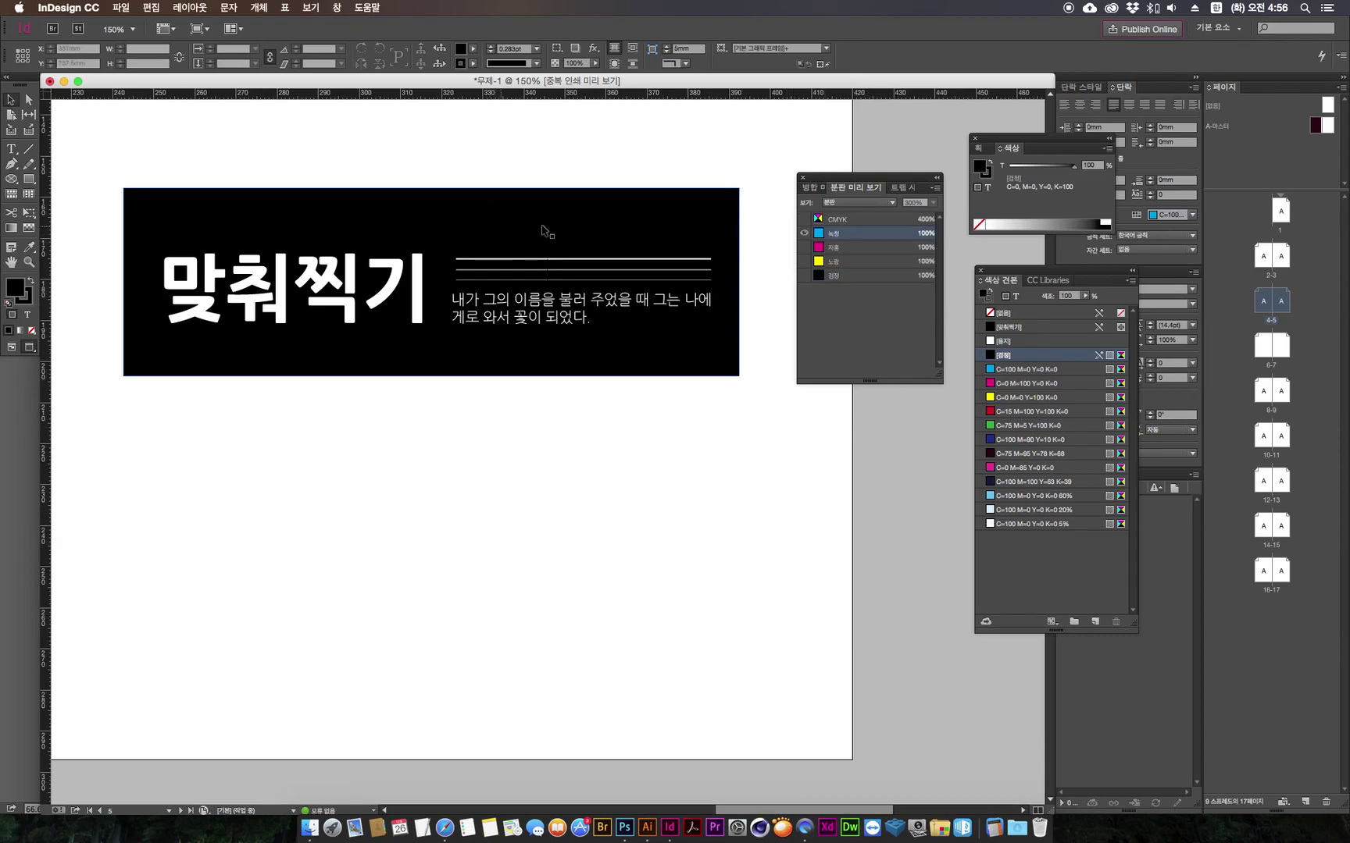
left_click(848, 248)
left_click(850, 269)
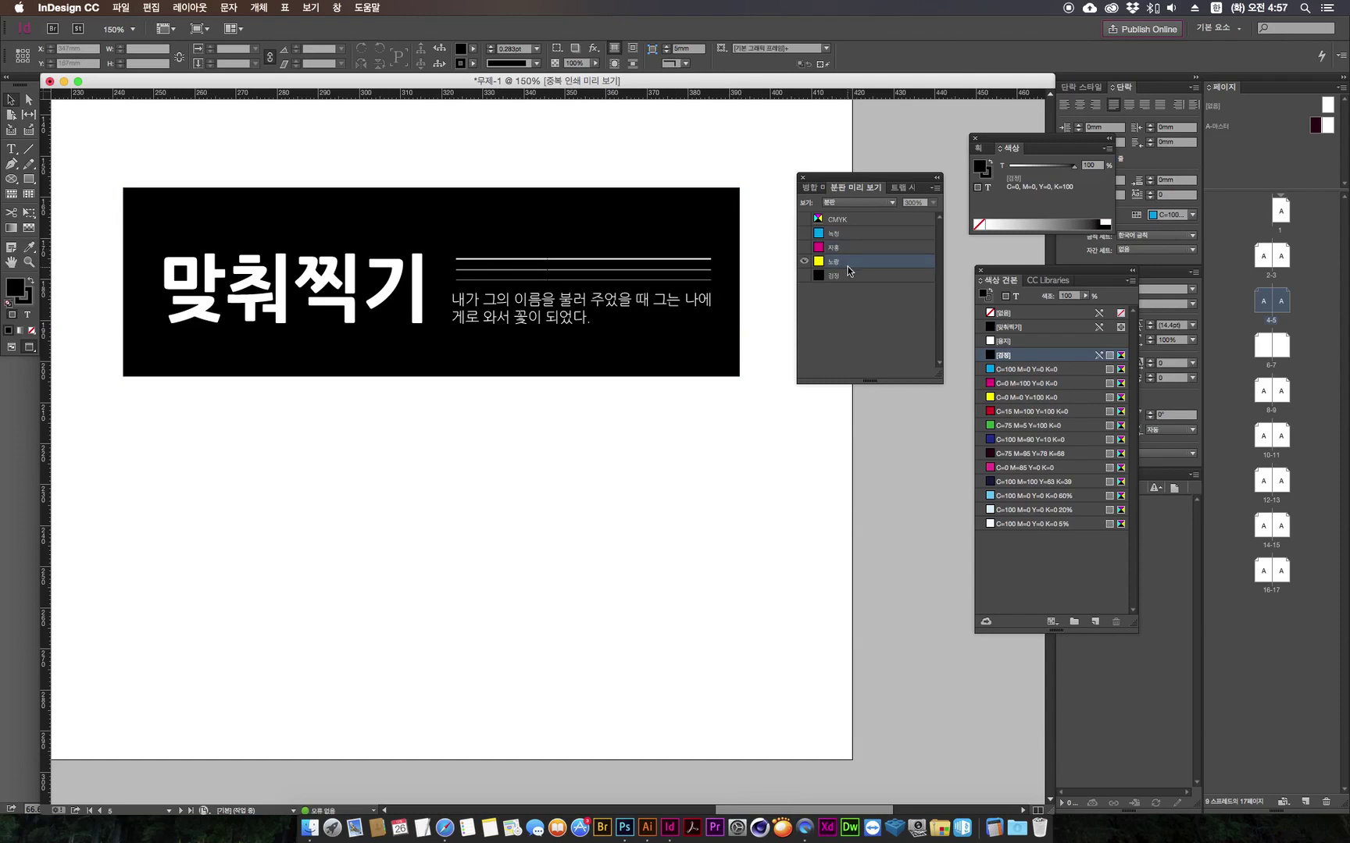
left_click(838, 276)
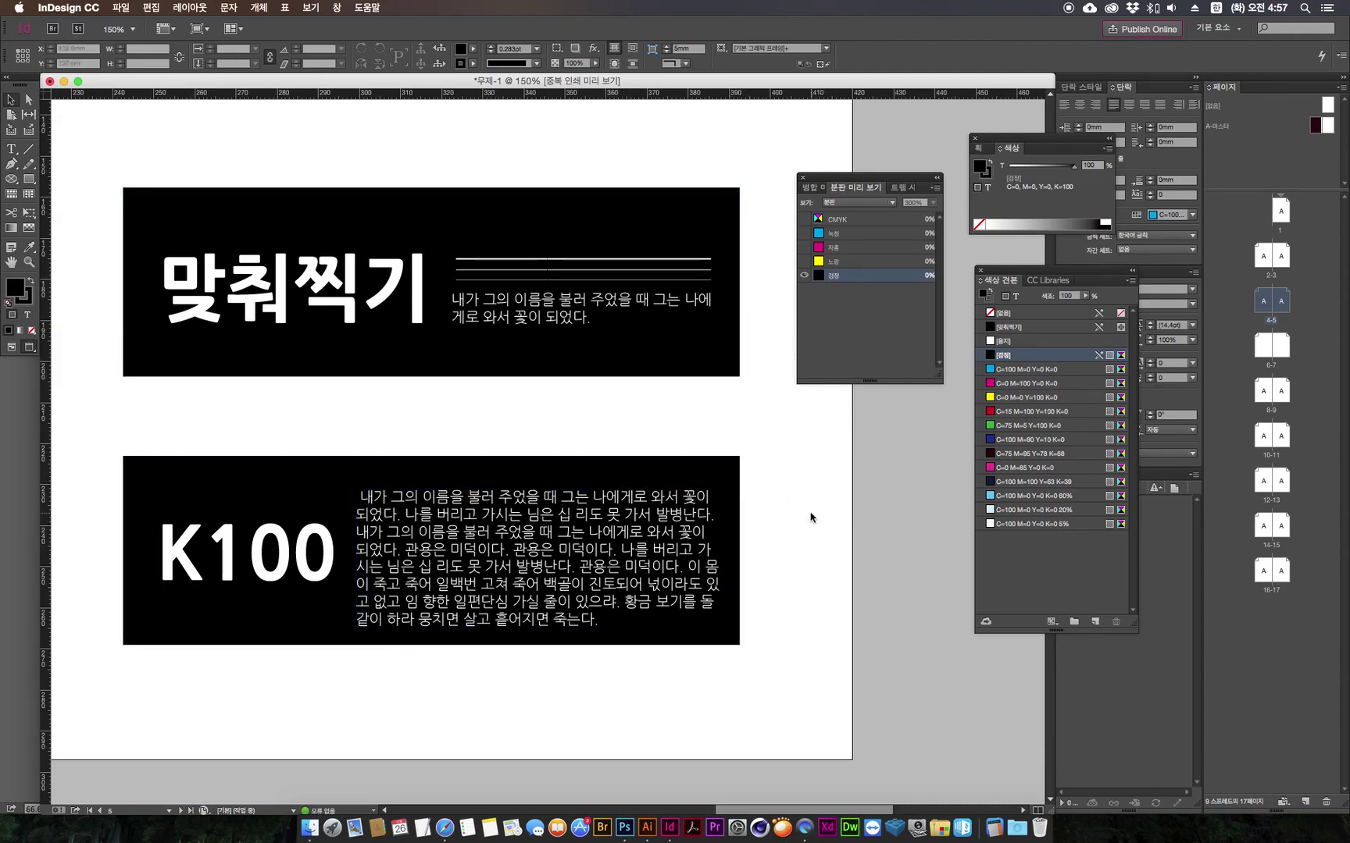
Step: Enlarge the two banners and check the swatch used by the small body text in the K100 banner
key("super+equal")
left_click_drag(245, 388, 407, 400)
left_click_drag(396, 329, 390, 327)
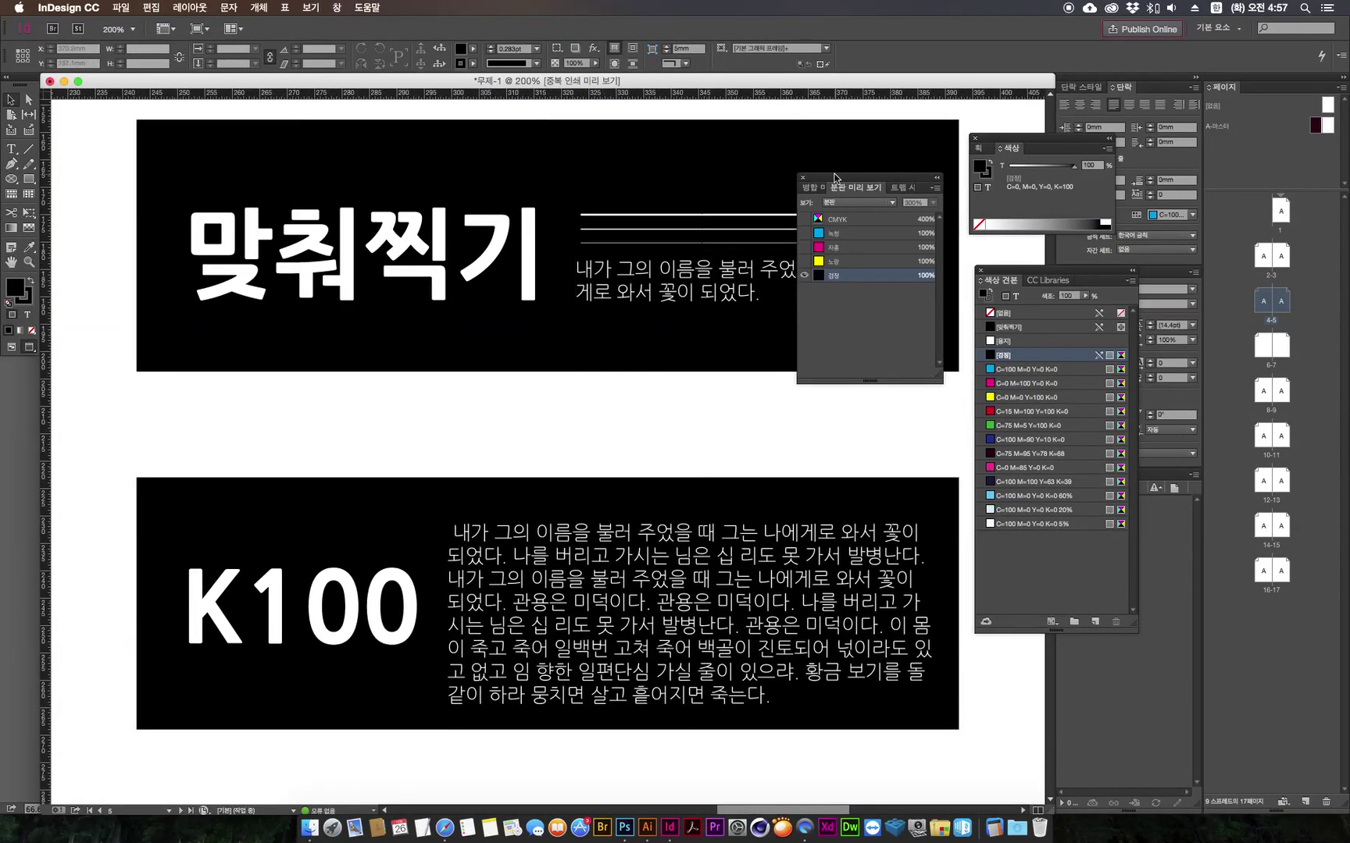
left_click_drag(834, 178, 880, 179)
left_click(551, 610)
double_click(582, 605)
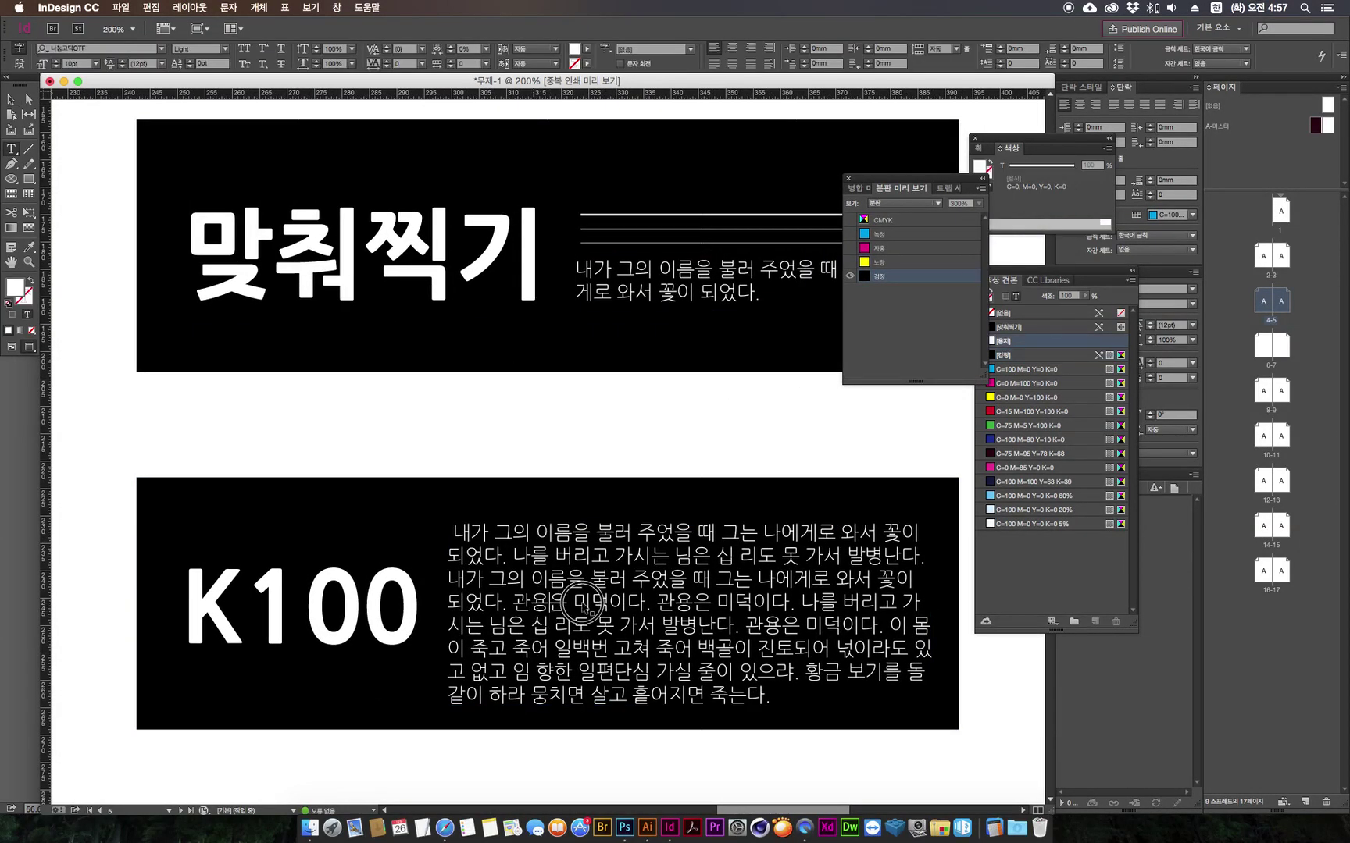
left_click_drag(582, 606, 851, 621)
left_click(793, 625)
key("Escape")
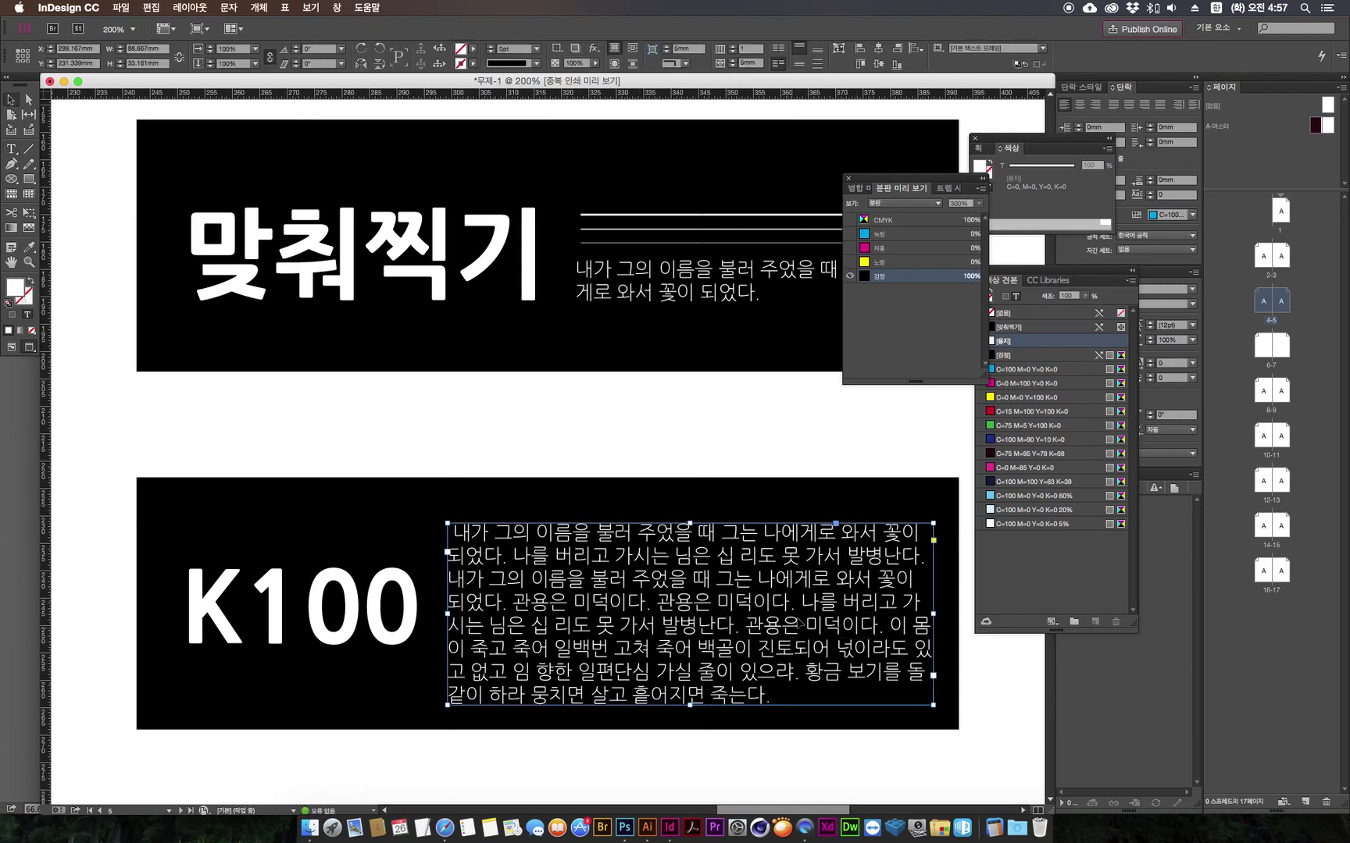
left_click(623, 491)
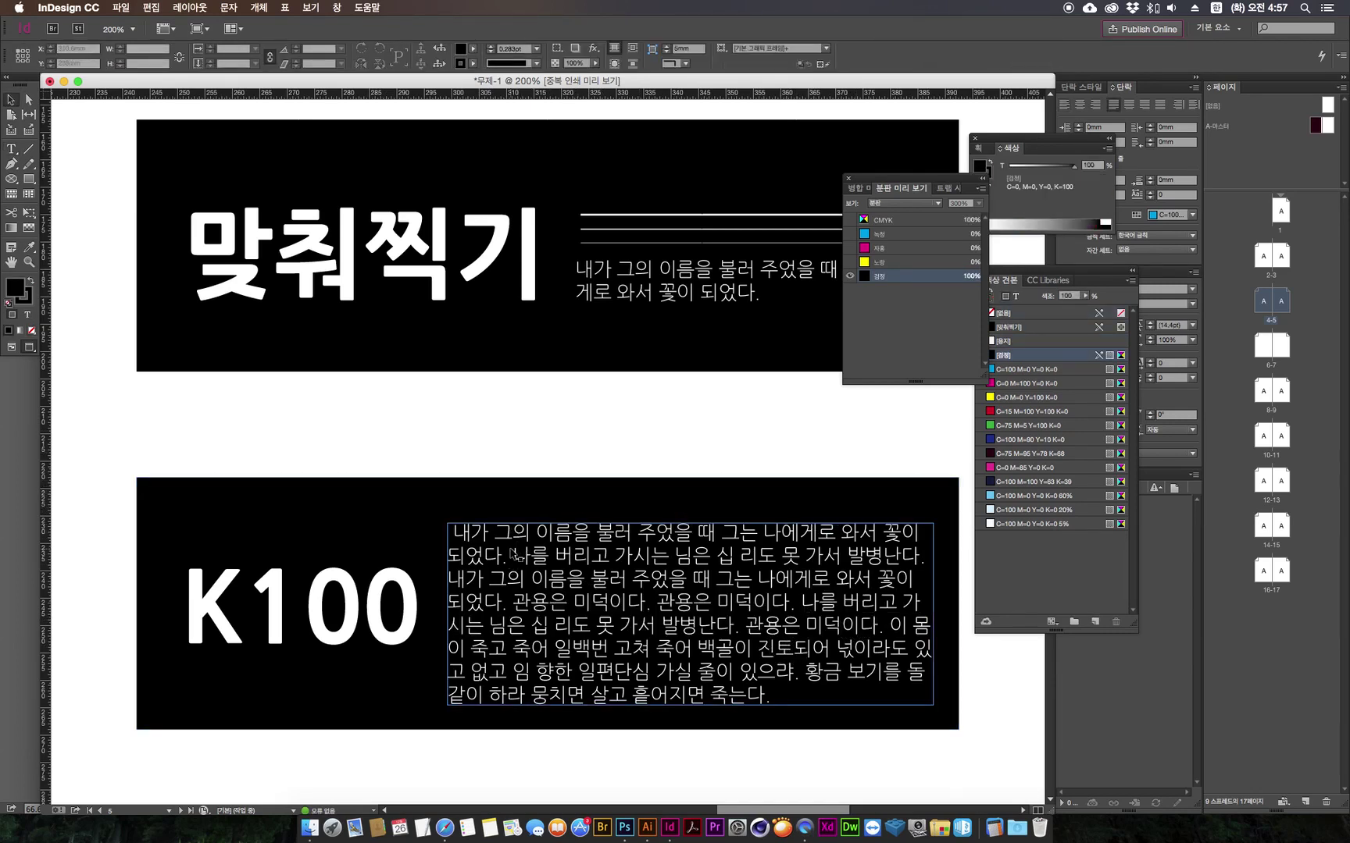
Step: Examine the thin white lettering across several lines of the K100 banner's paragraph
double_click(513, 556)
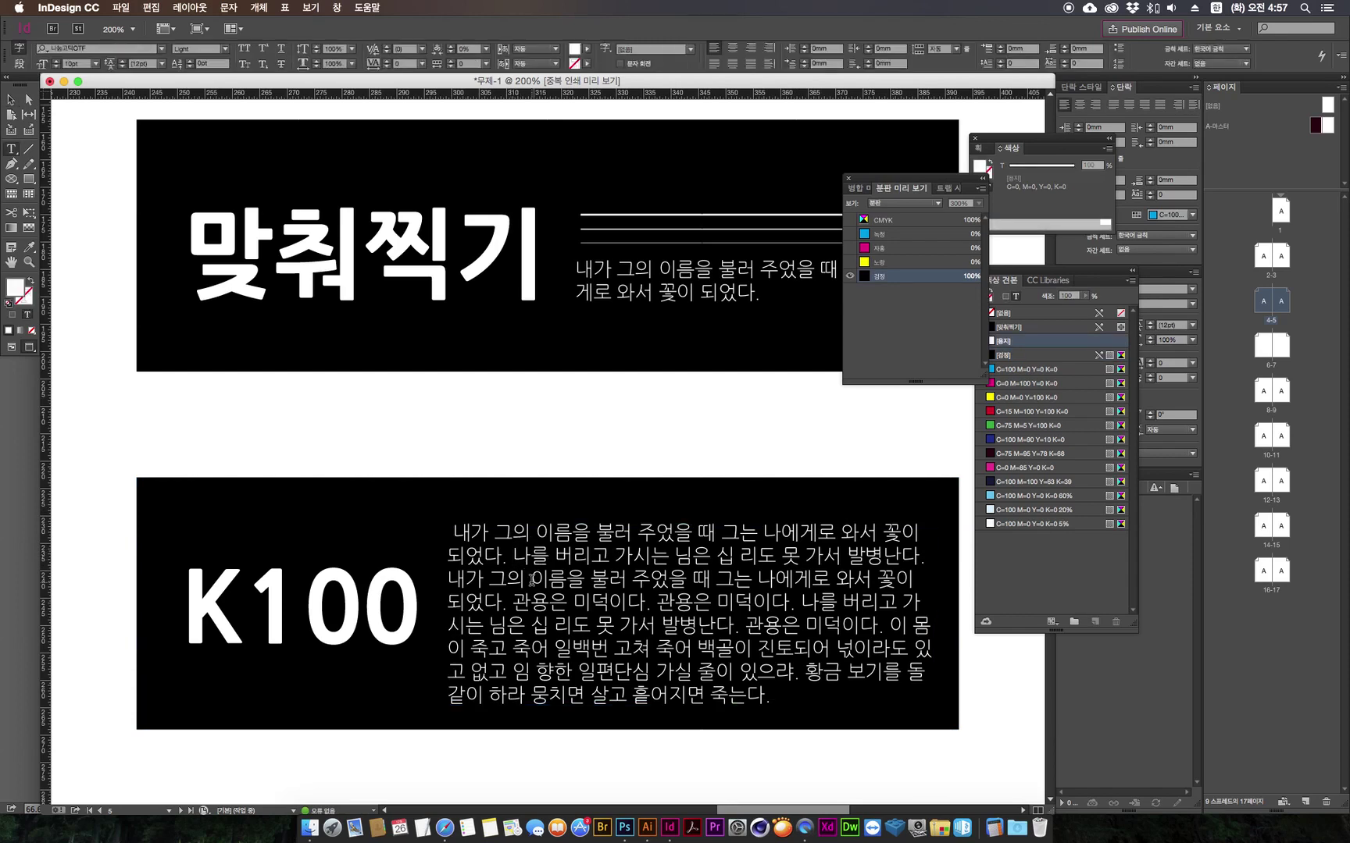
left_click_drag(513, 556, 687, 658)
left_click(648, 591)
left_click(688, 662)
key("Escape")
Step: Select the black background box of the 맞춰찍기 banner and check its fill color values
left_click(375, 357)
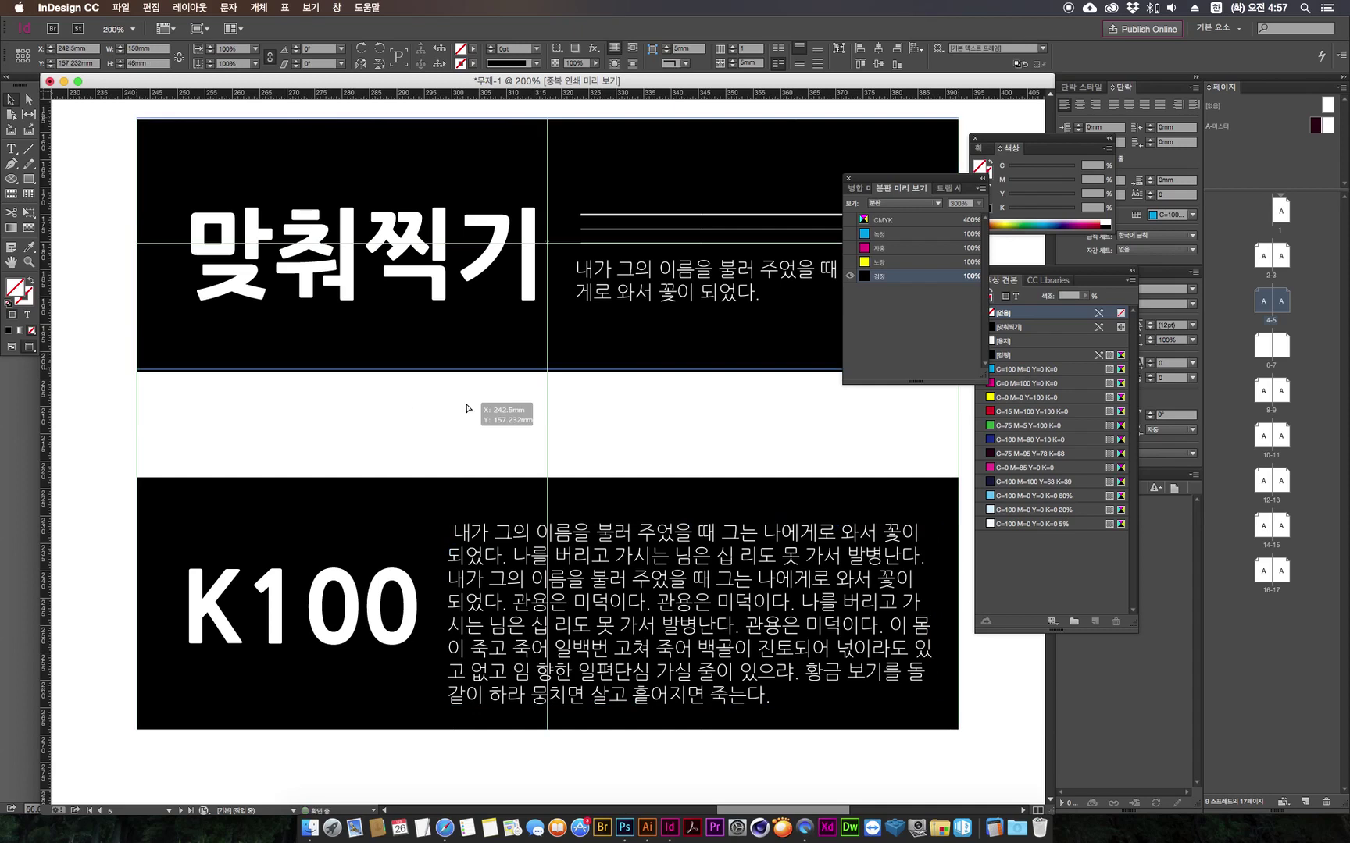
left_click_drag(627, 439, 560, 440)
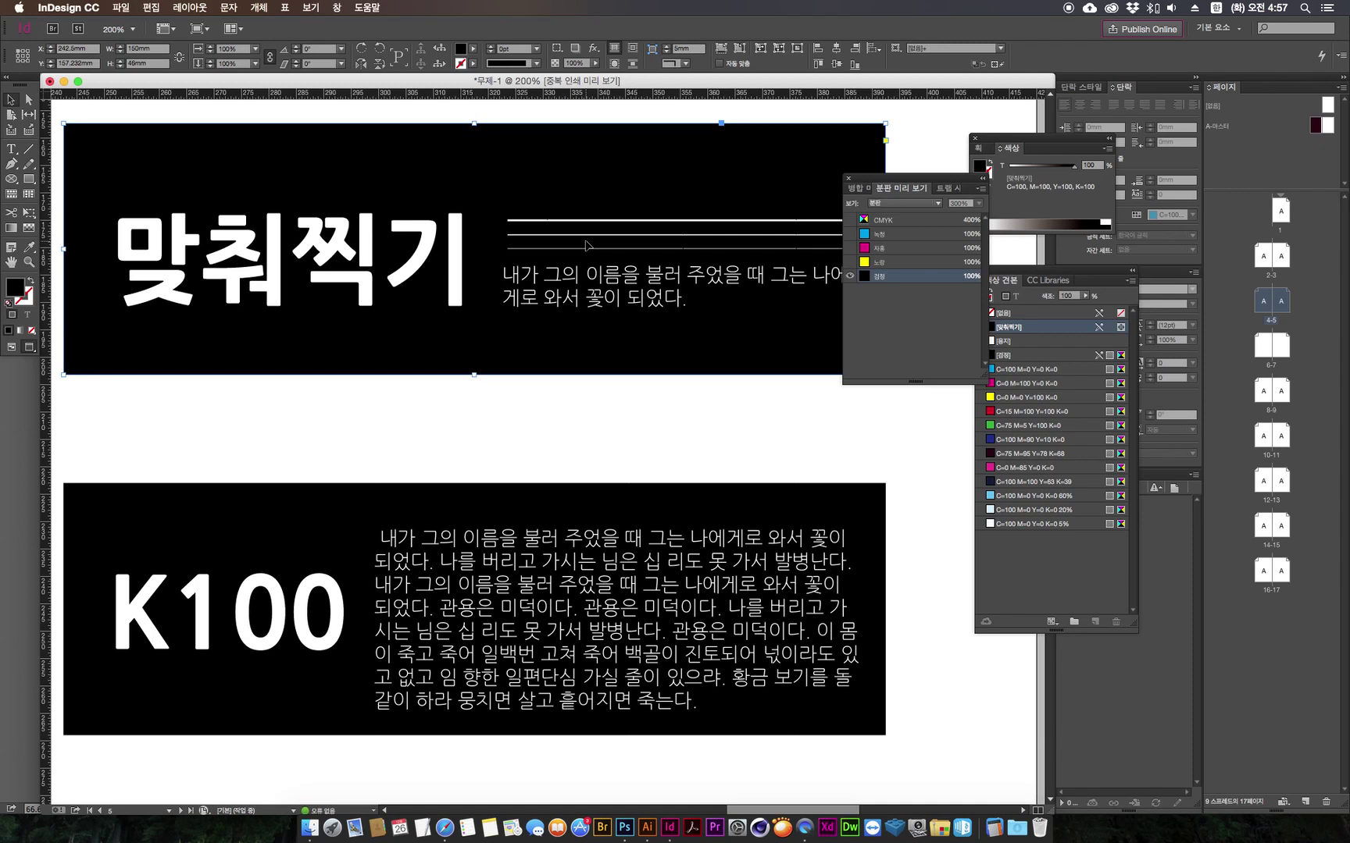
Step: Check the swatch used by the title lettering and the small body text in the 맞춰찍기 banner
double_click(265, 262)
left_click_drag(202, 258, 380, 256)
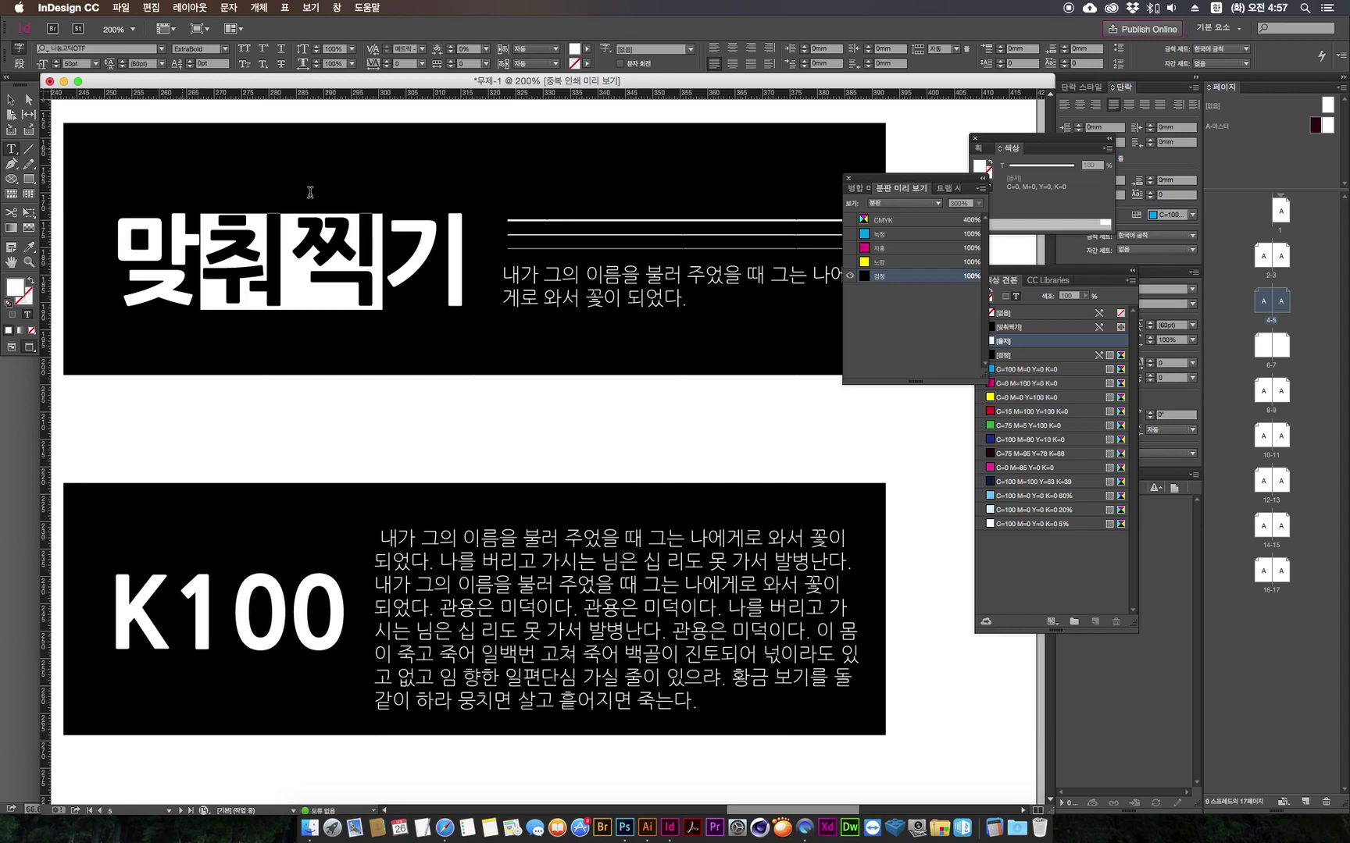
left_click_drag(561, 275, 689, 310)
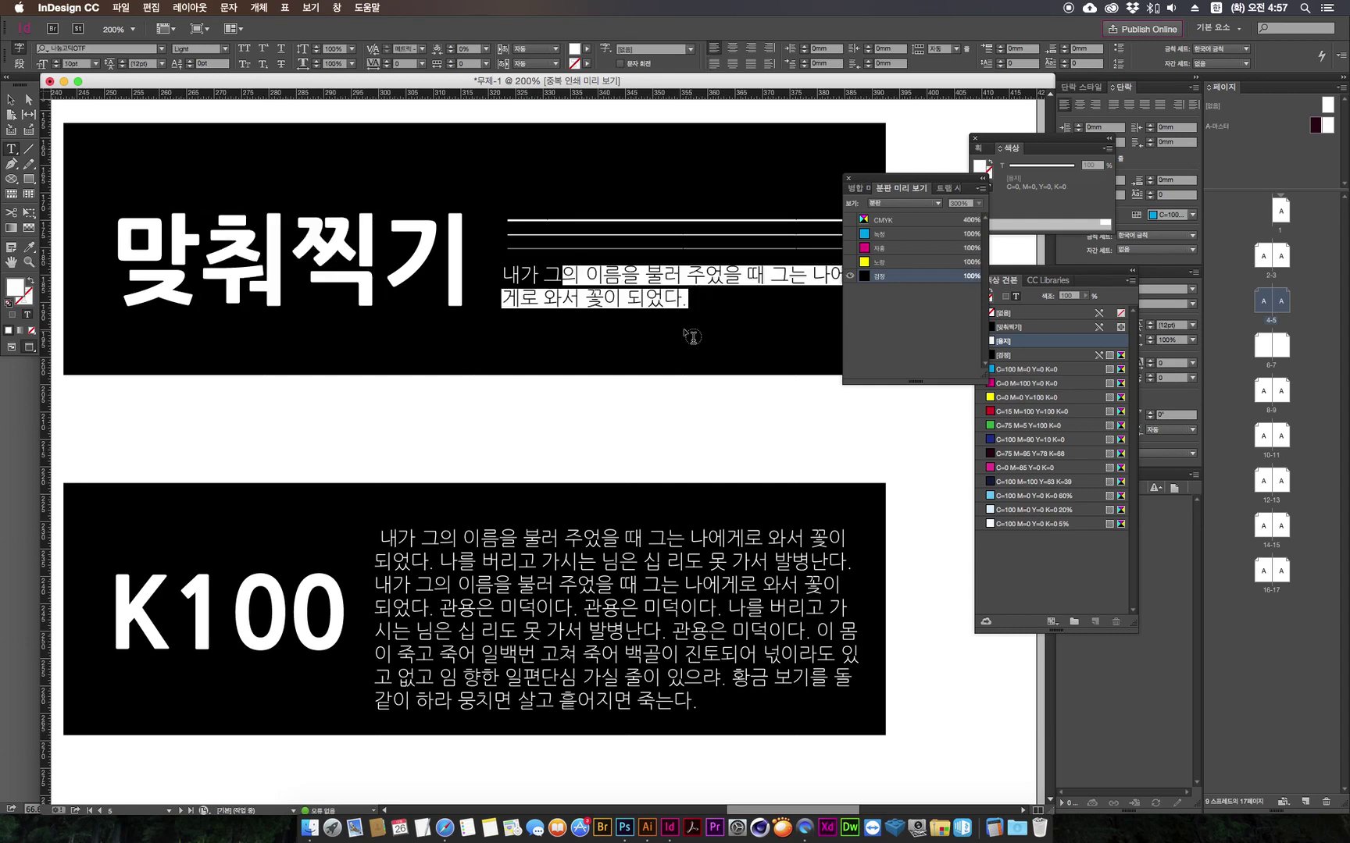
left_click(11, 100)
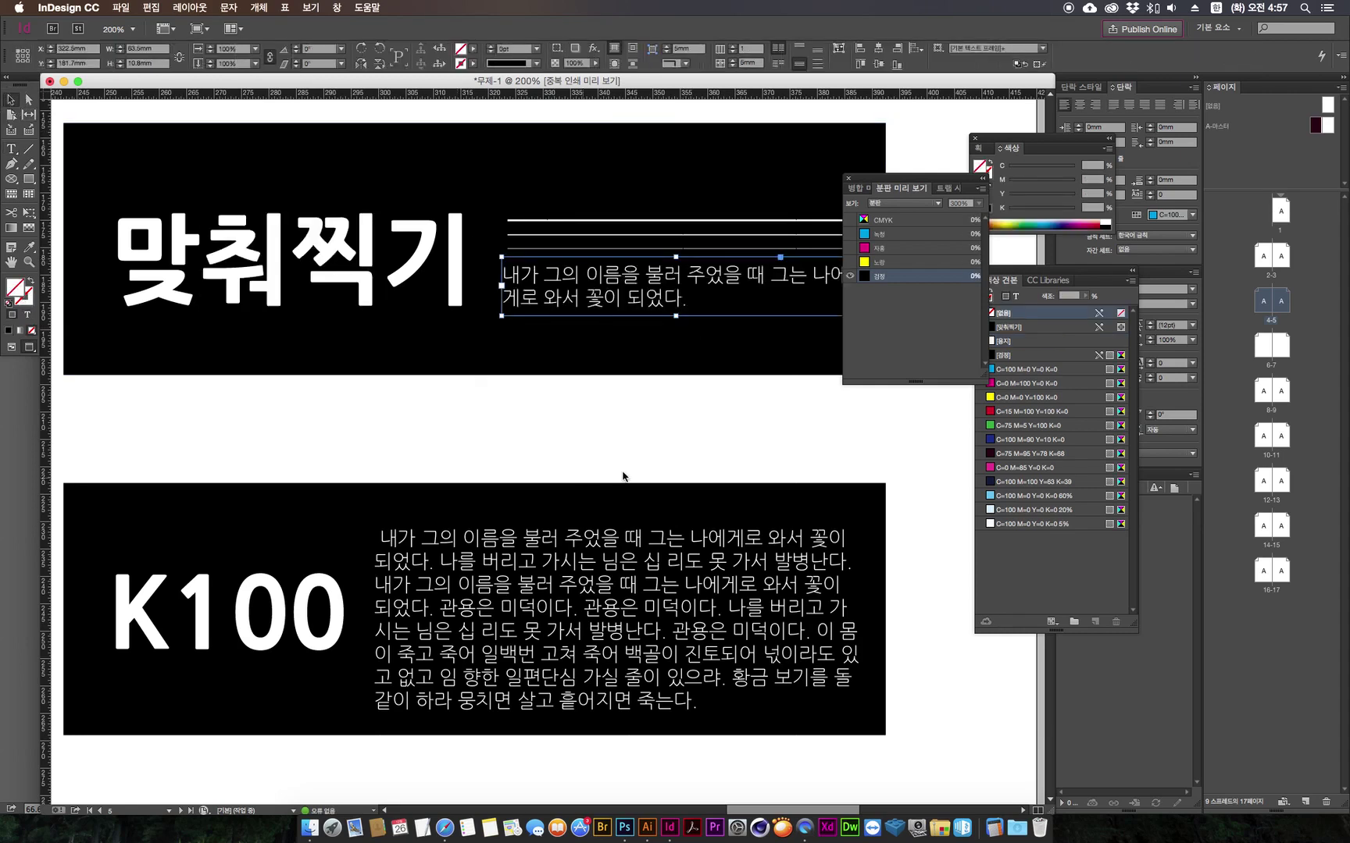
Step: Examine the three thin white lines in the 맞춰찍기 banner and check each one's stroke weight
key("super+equal")
key("super+equal")
key("super+equal")
left_click_drag(322, 374, 545, 387)
left_click(327, 269)
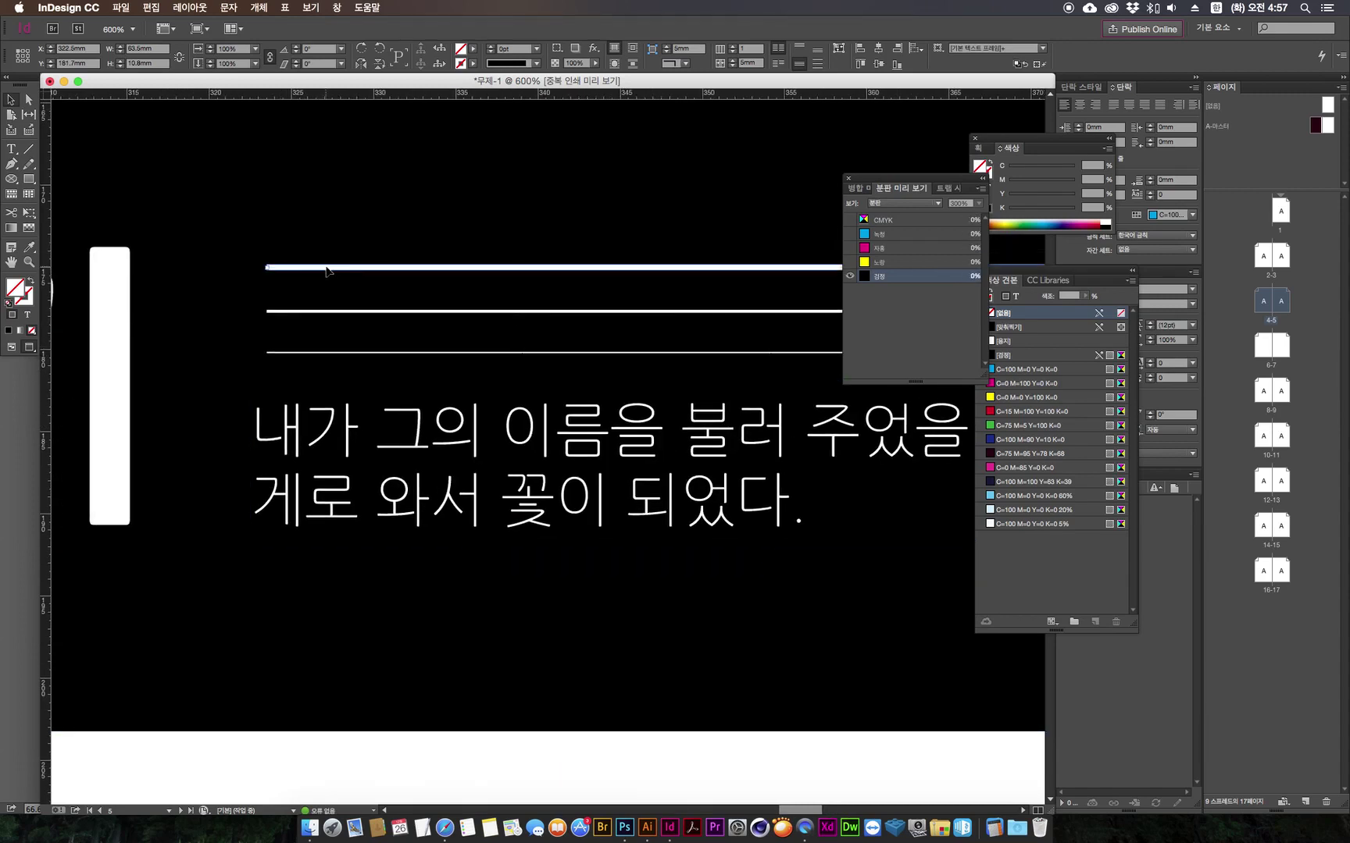
left_click(320, 312)
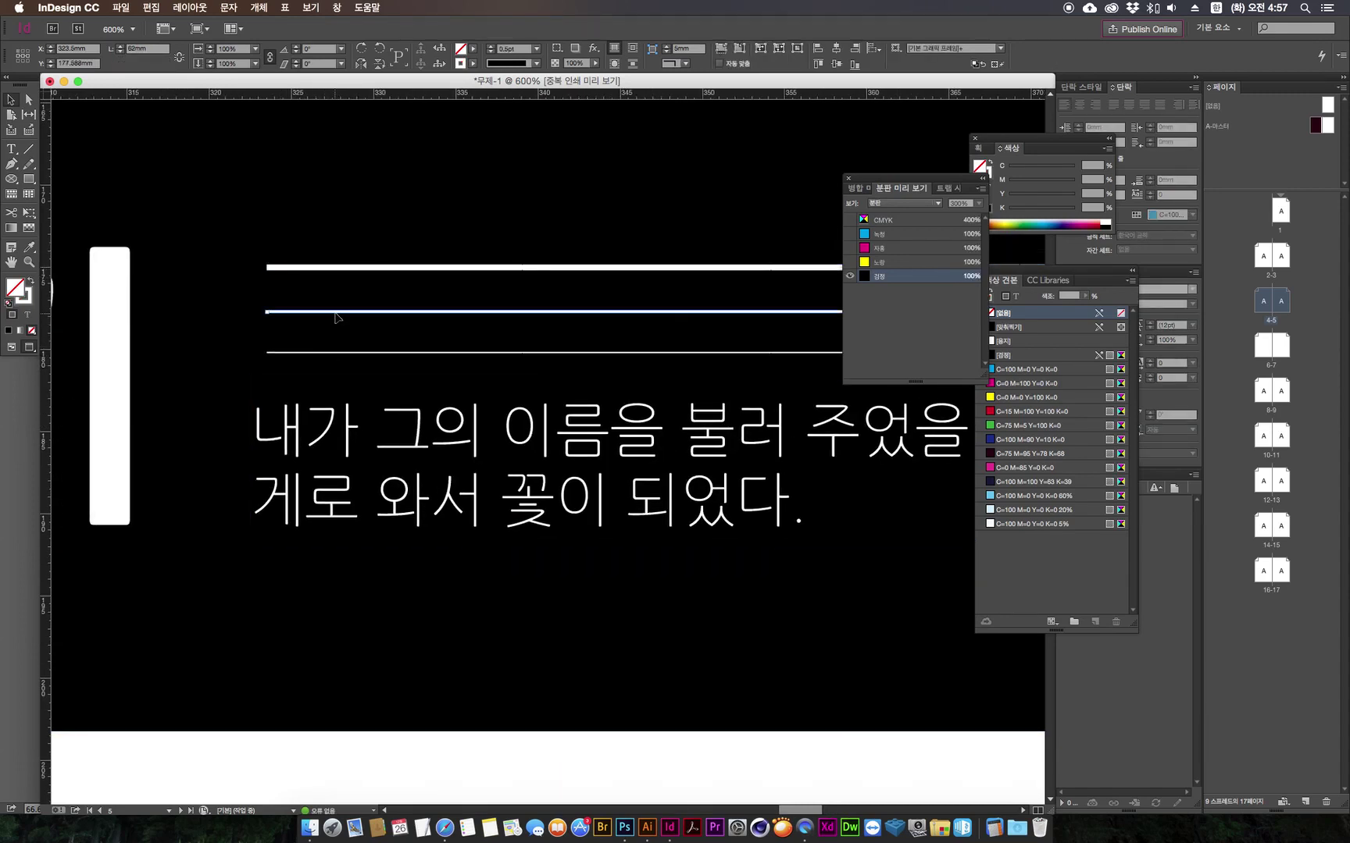
left_click(337, 353)
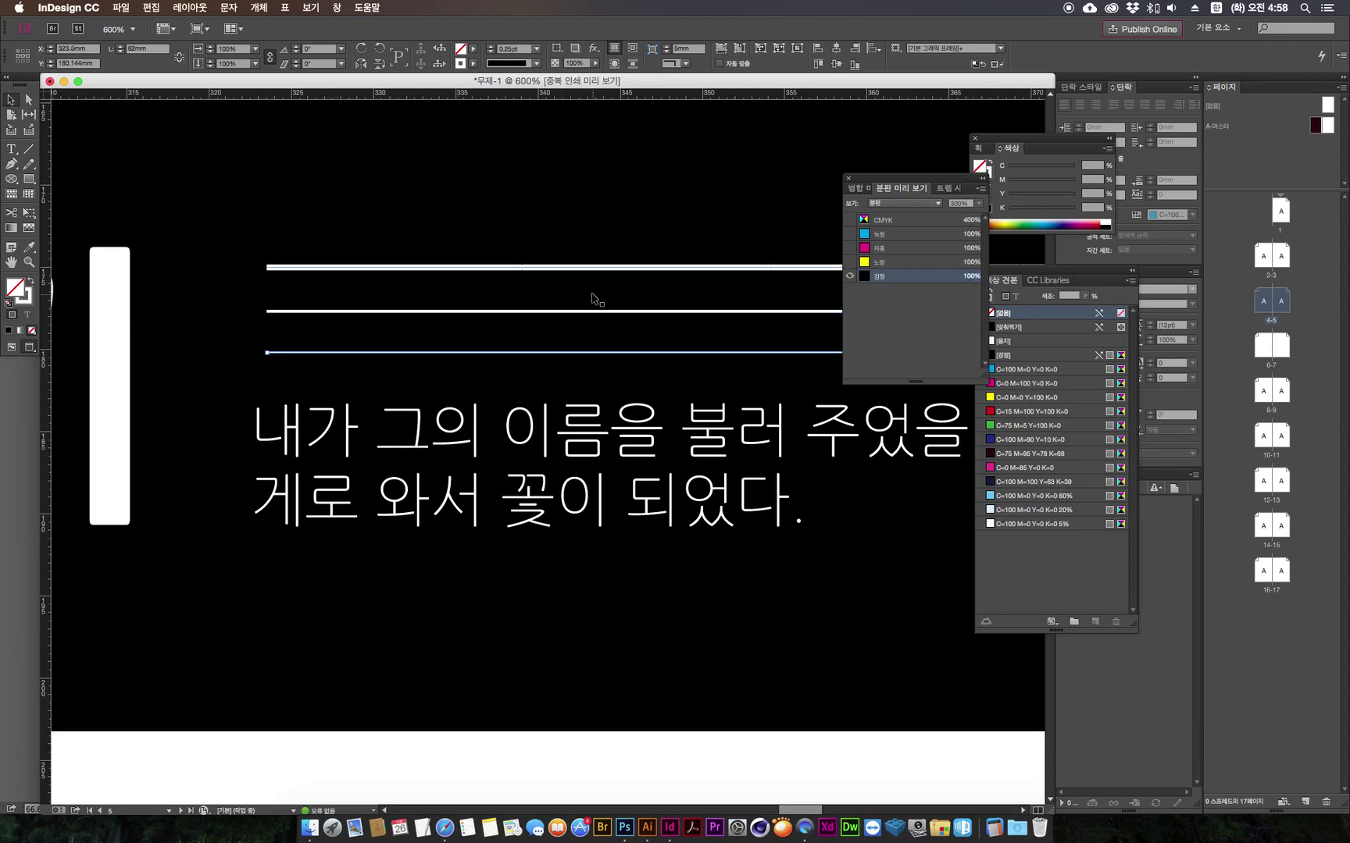
mouse_move(533, 318)
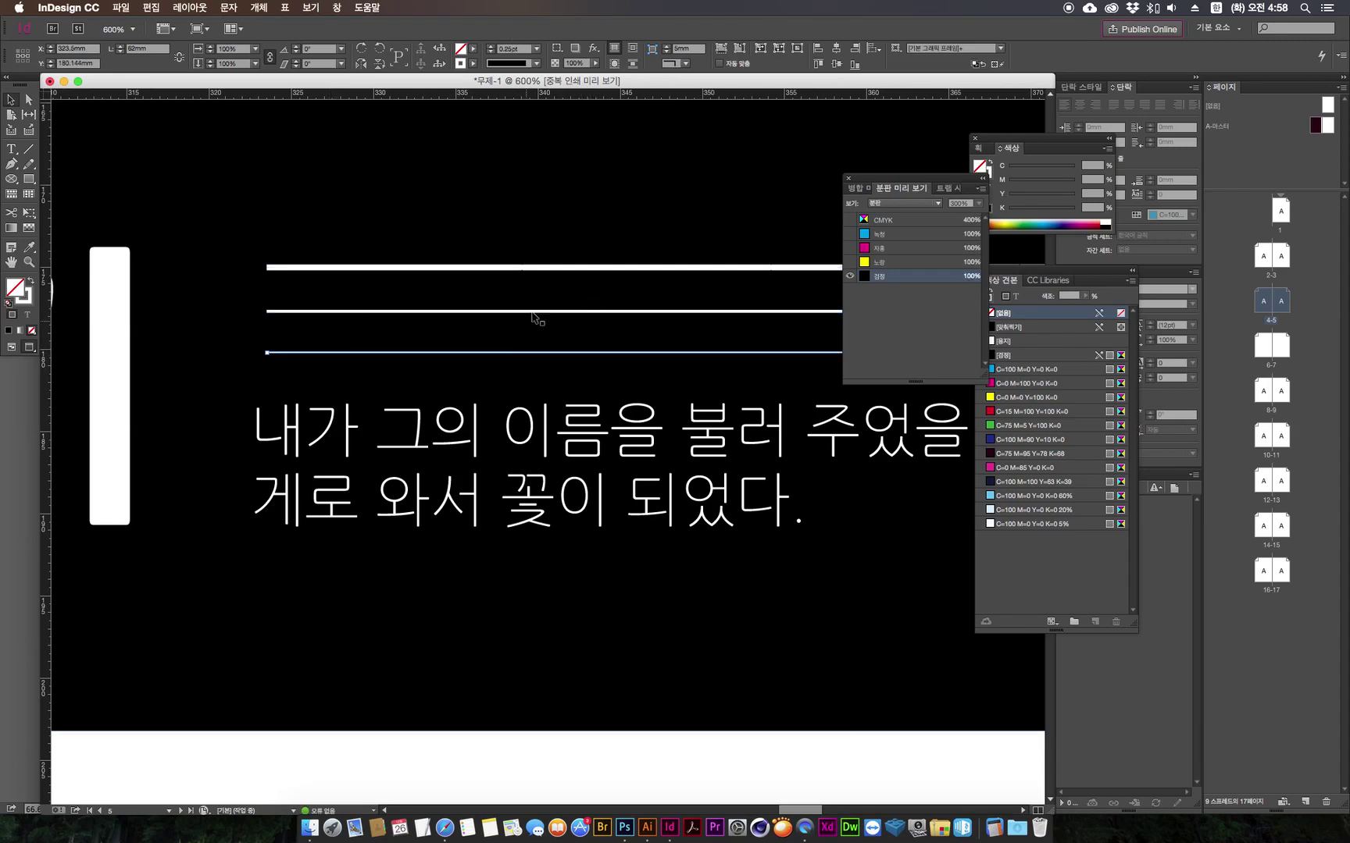
left_click(372, 773)
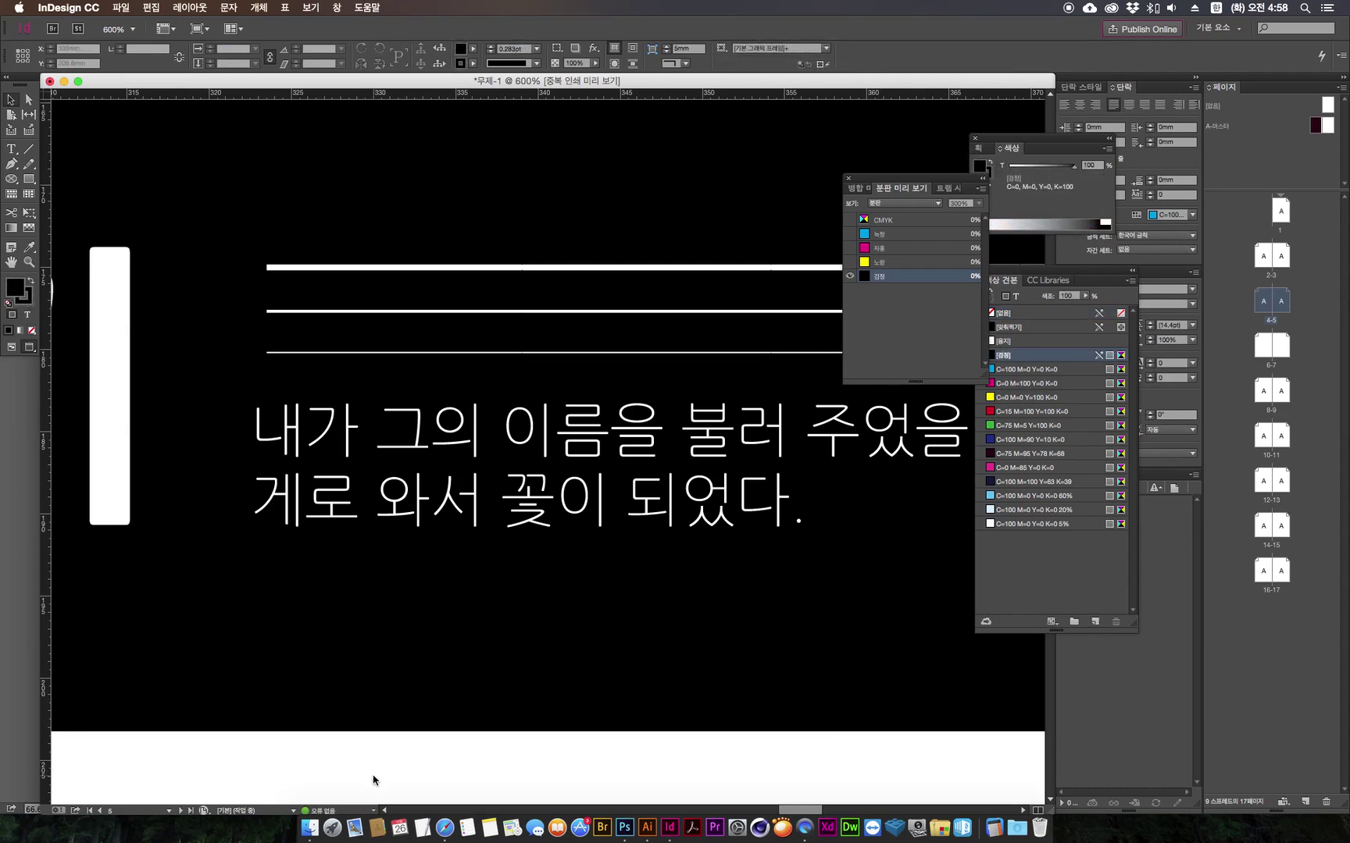
Step: Show all CMYK plates together for the whole black-comparison spread and move the Separations Preview panel off the Swatches panel
mouse_move(352, 238)
key("super+0")
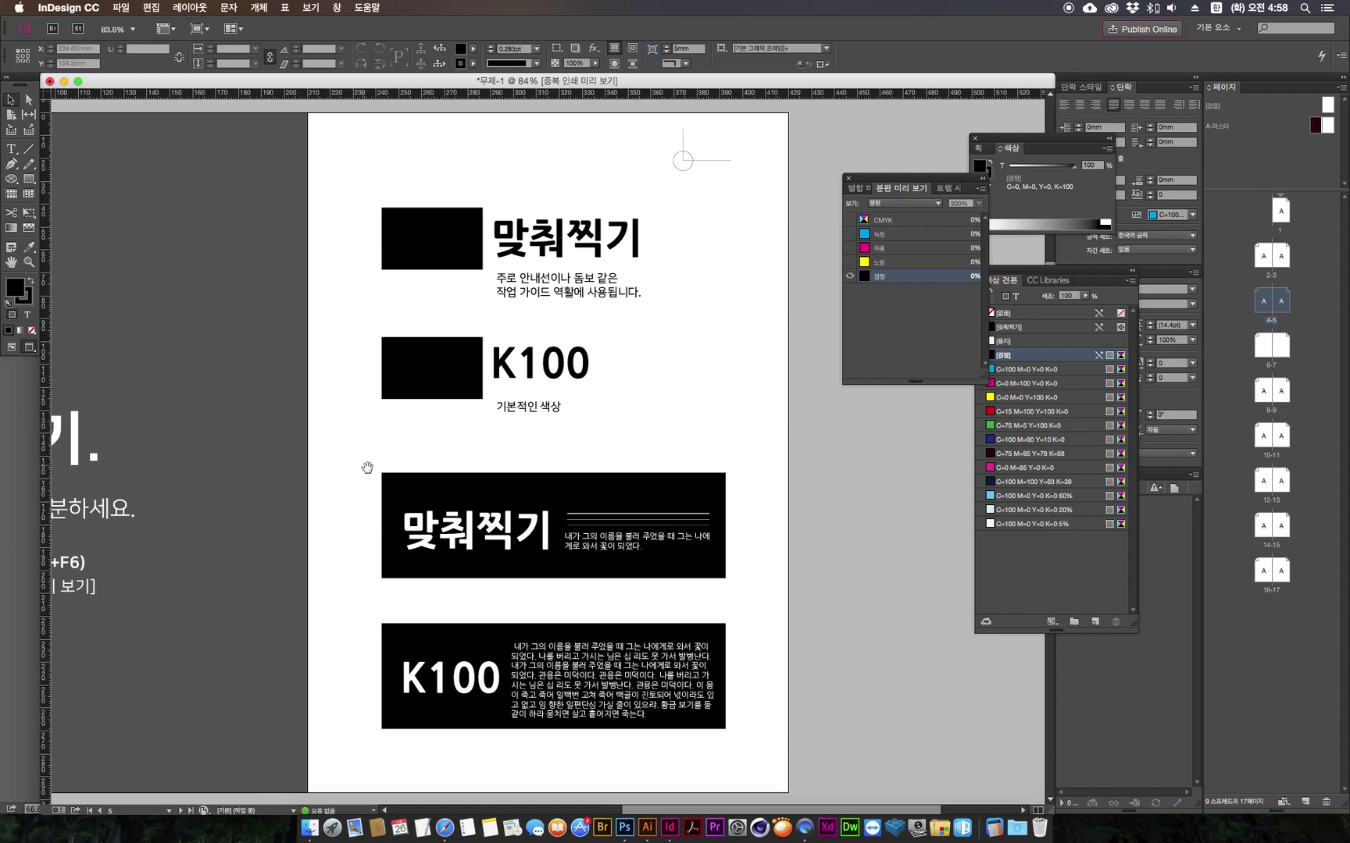
left_click_drag(371, 482, 488, 468)
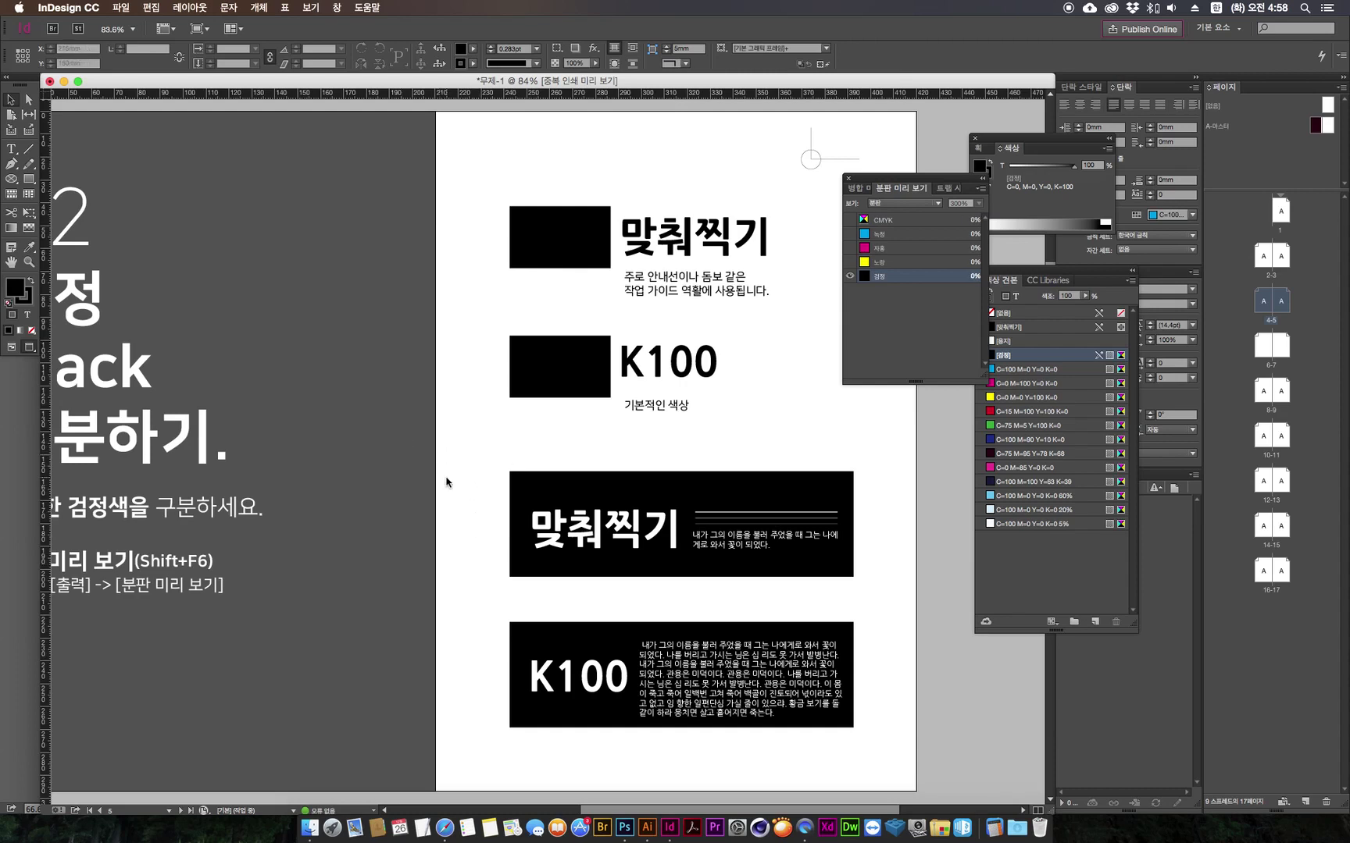
scroll(446, 482, "left", 3)
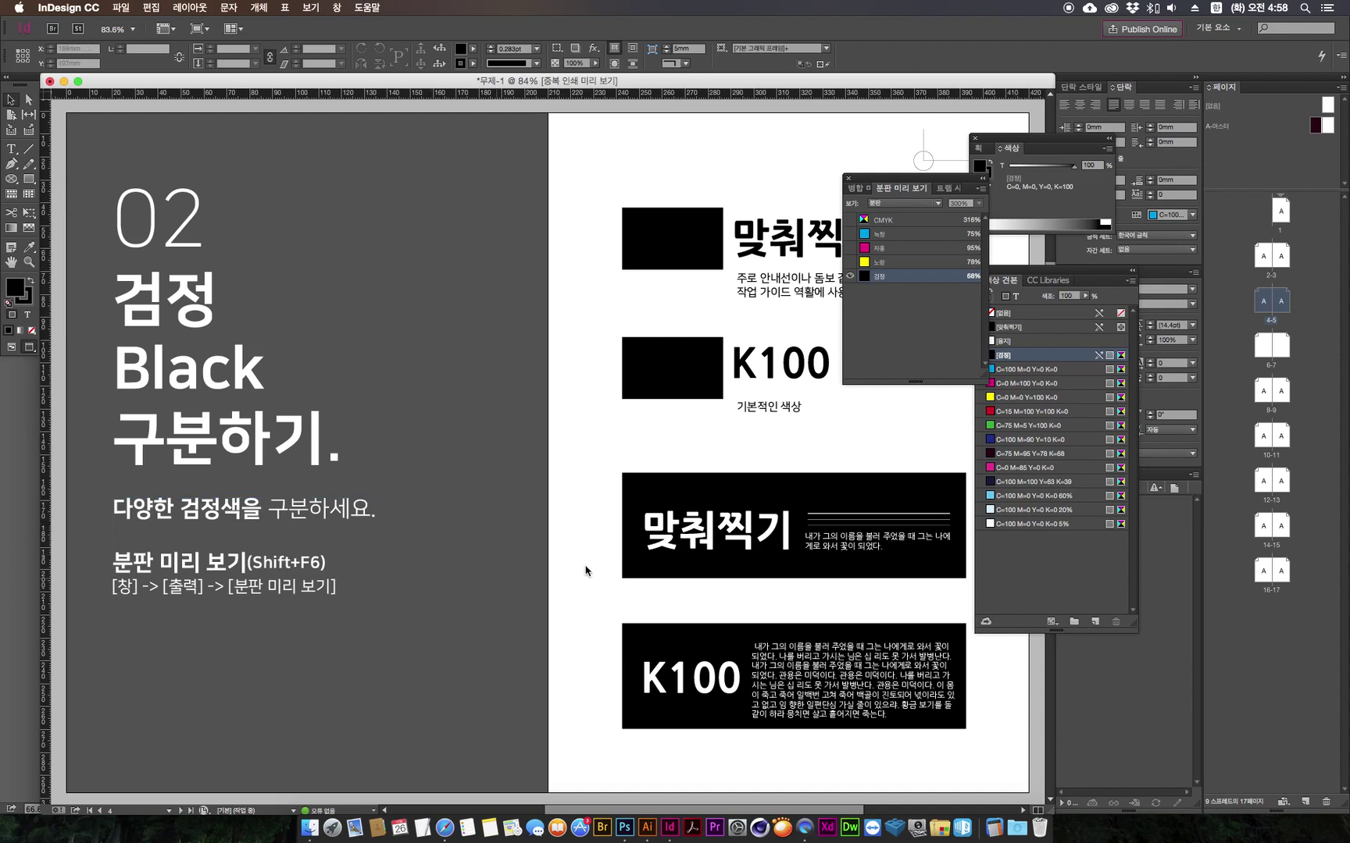
left_click(890, 206)
left_click(878, 343)
left_click(879, 221)
left_click_drag(886, 182, 789, 157)
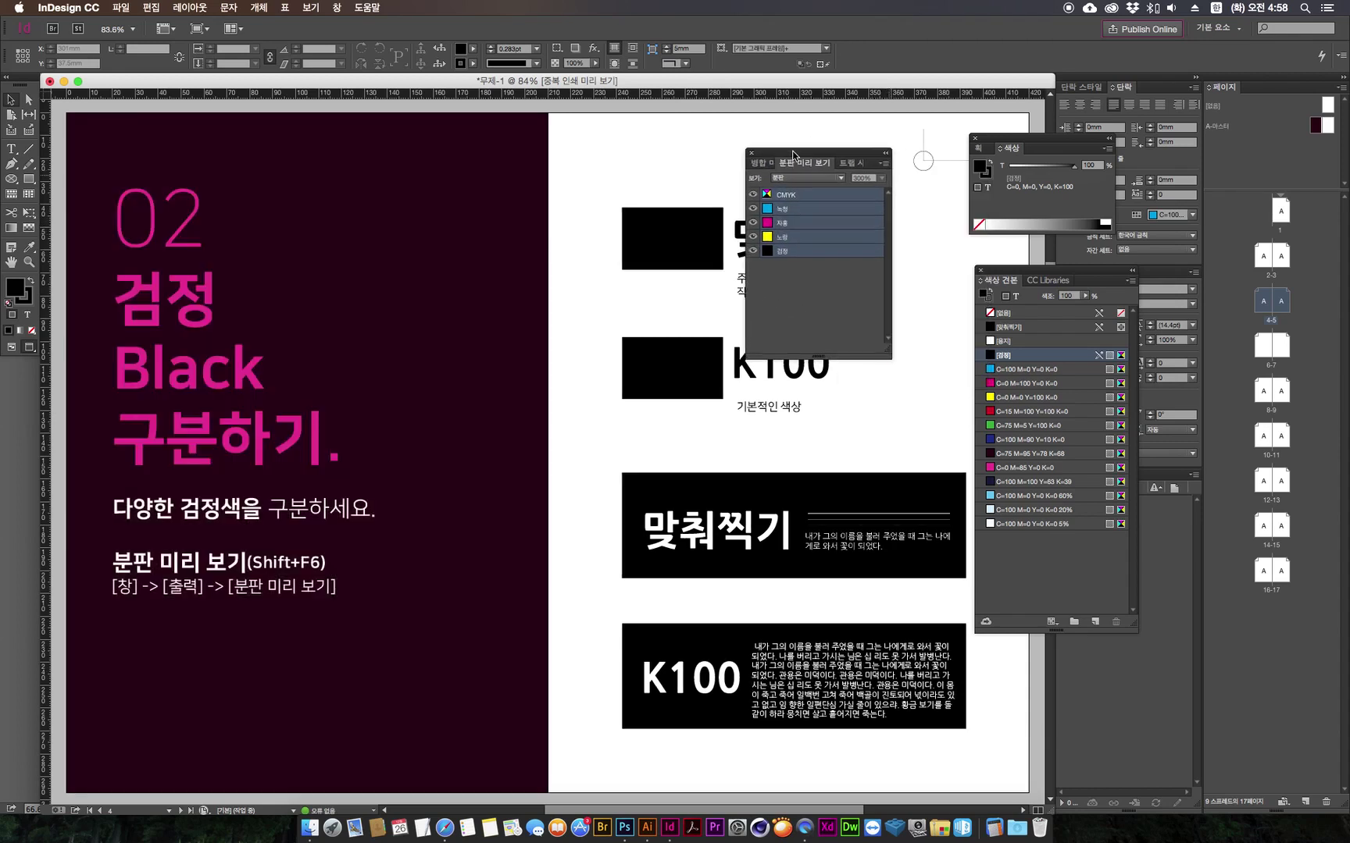
Step: Close and reopen the Separations Preview panel, and turn its separations view off
left_click(753, 154)
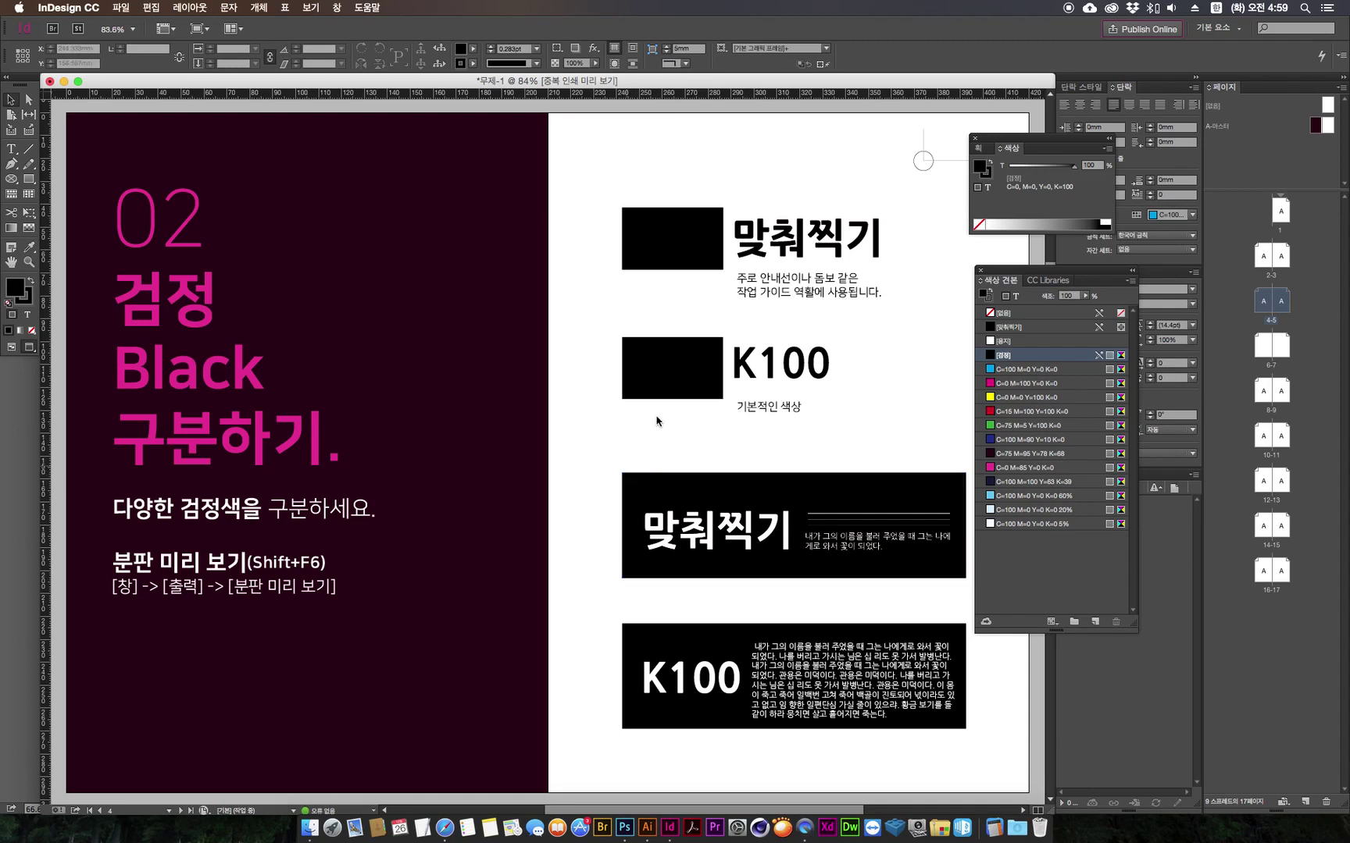
mouse_move(542, 497)
left_mouse_down()
mouse_move(723, 310)
mouse_move(883, 239)
mouse_move(590, 284)
mouse_move(503, 476)
mouse_move(551, 500)
mouse_move(542, 476)
left_mouse_up()
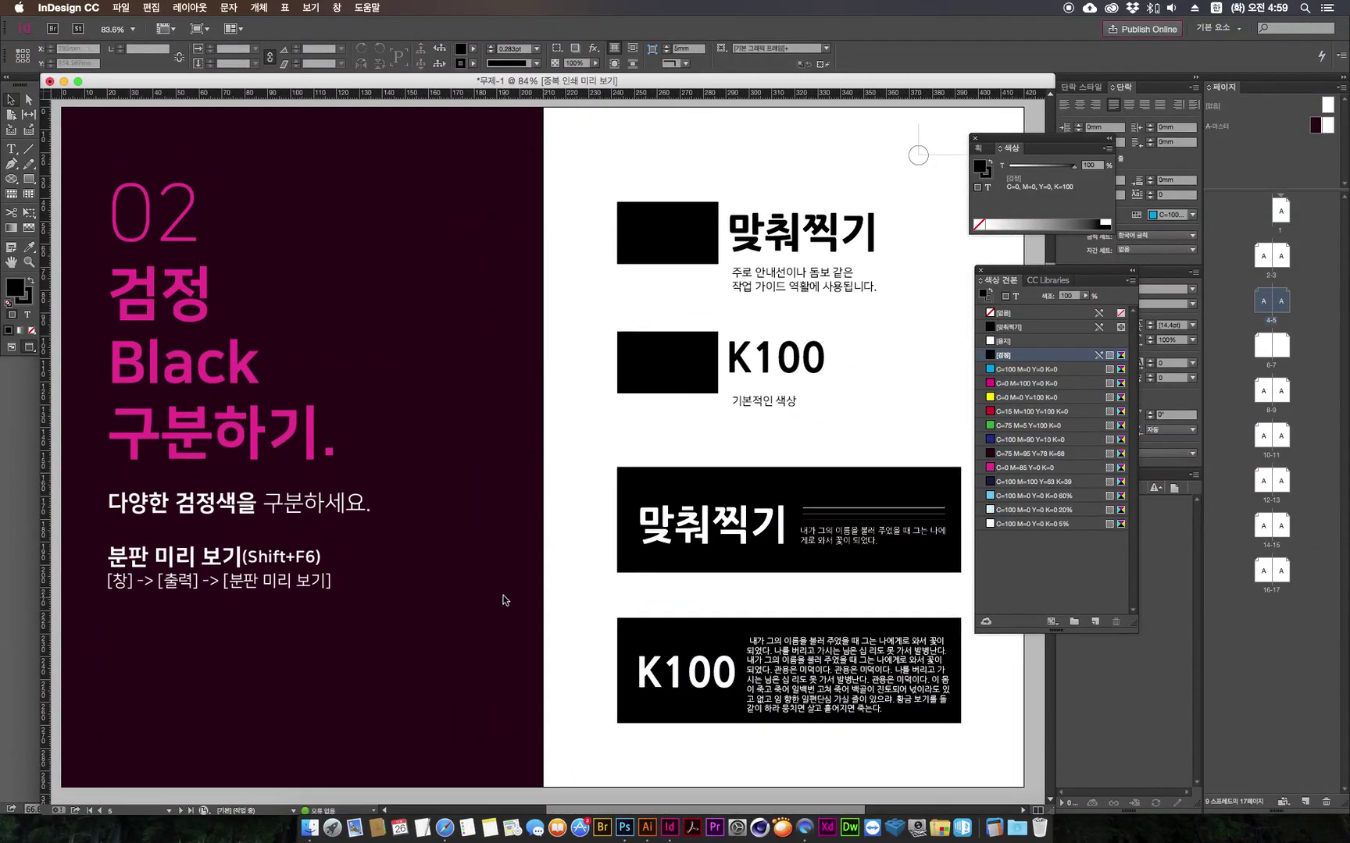
left_click(338, 8)
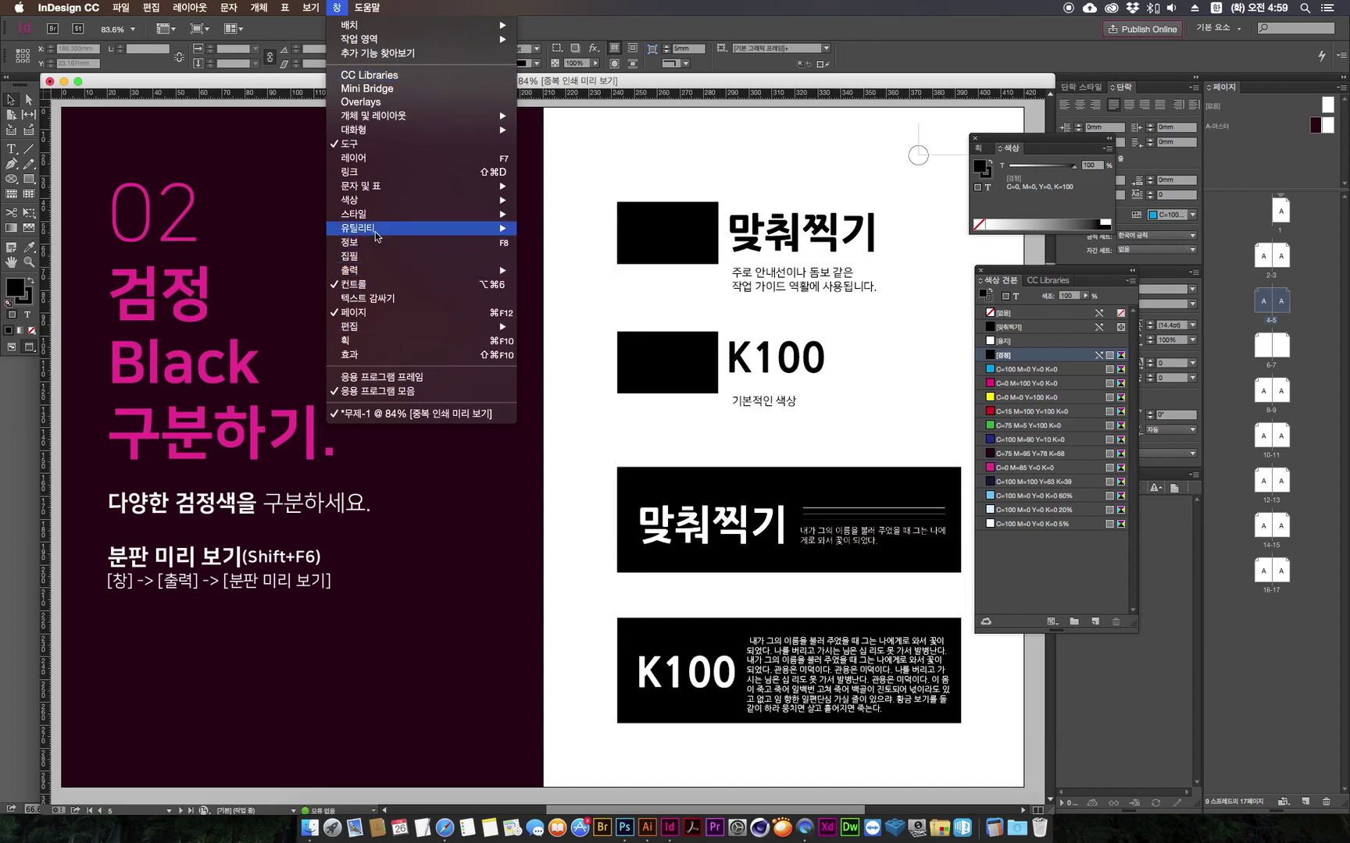
mouse_move(374, 228)
mouse_move(499, 273)
left_click(559, 284)
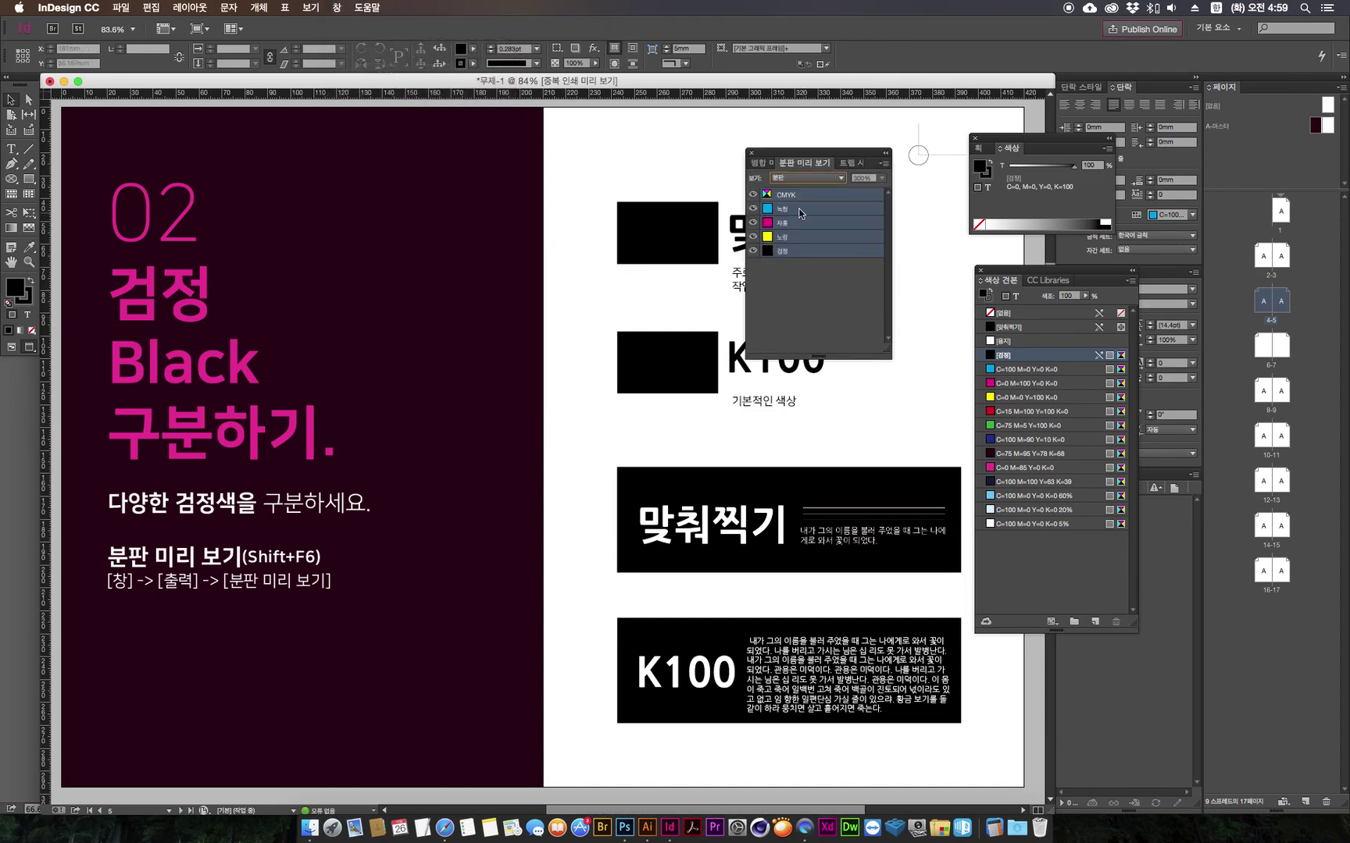
left_click(804, 180)
left_click(788, 191)
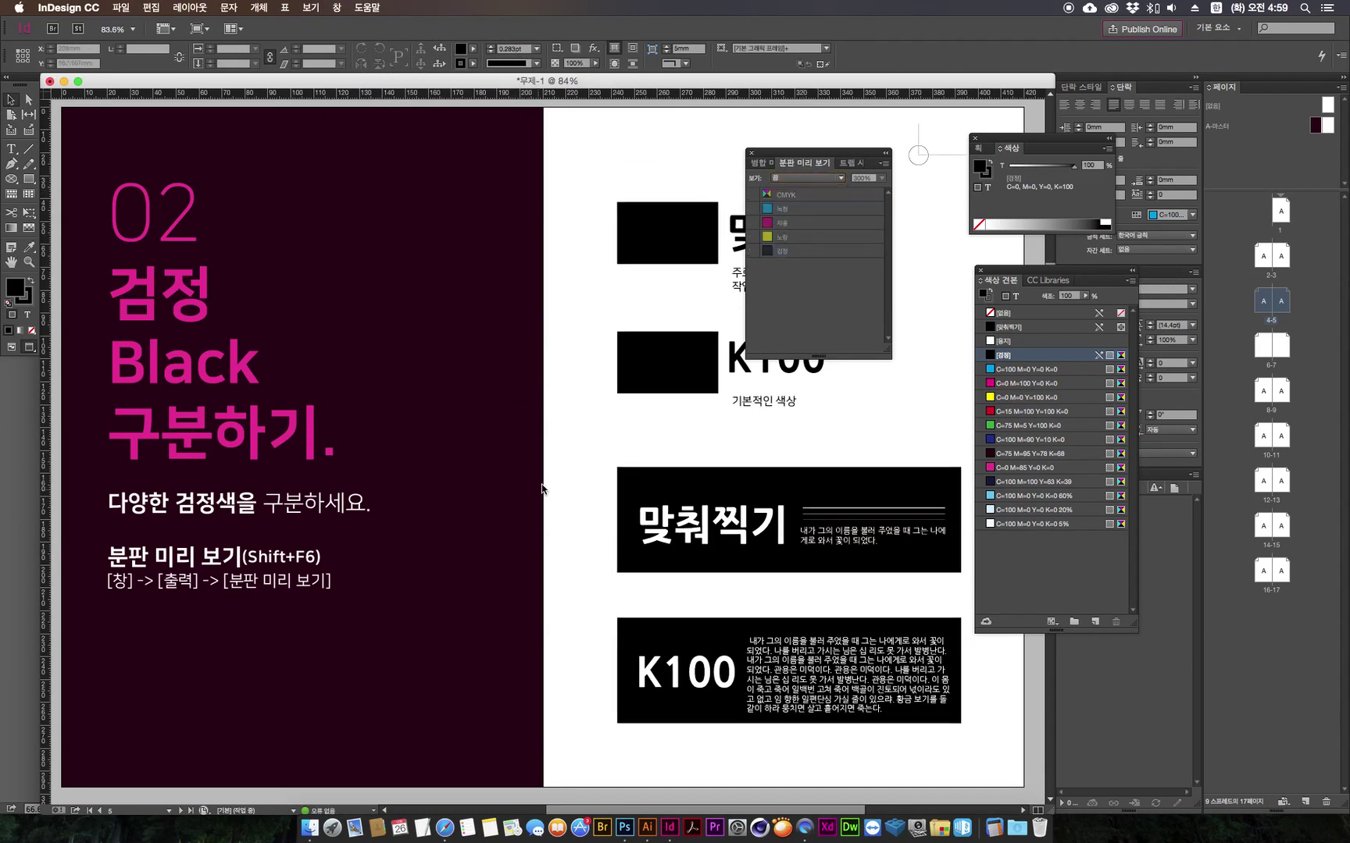
Step: Go to spread 6-7 with the small-text color examples and move the Separations Preview panel lower
left_click_drag(785, 155, 847, 189)
left_click_drag(717, 447, 587, 405)
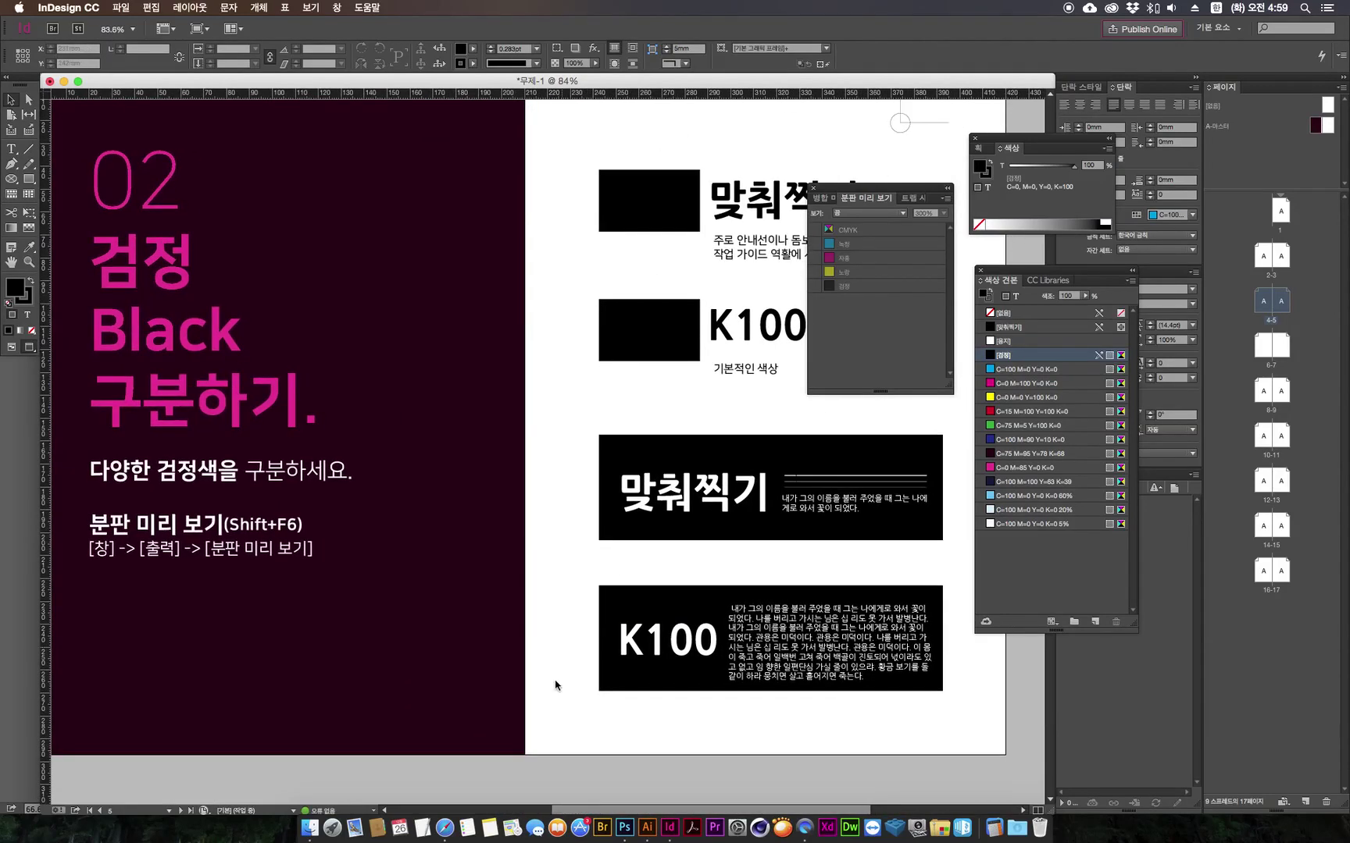
left_click_drag(572, 581, 460, 311)
left_click_drag(809, 203, 844, 401)
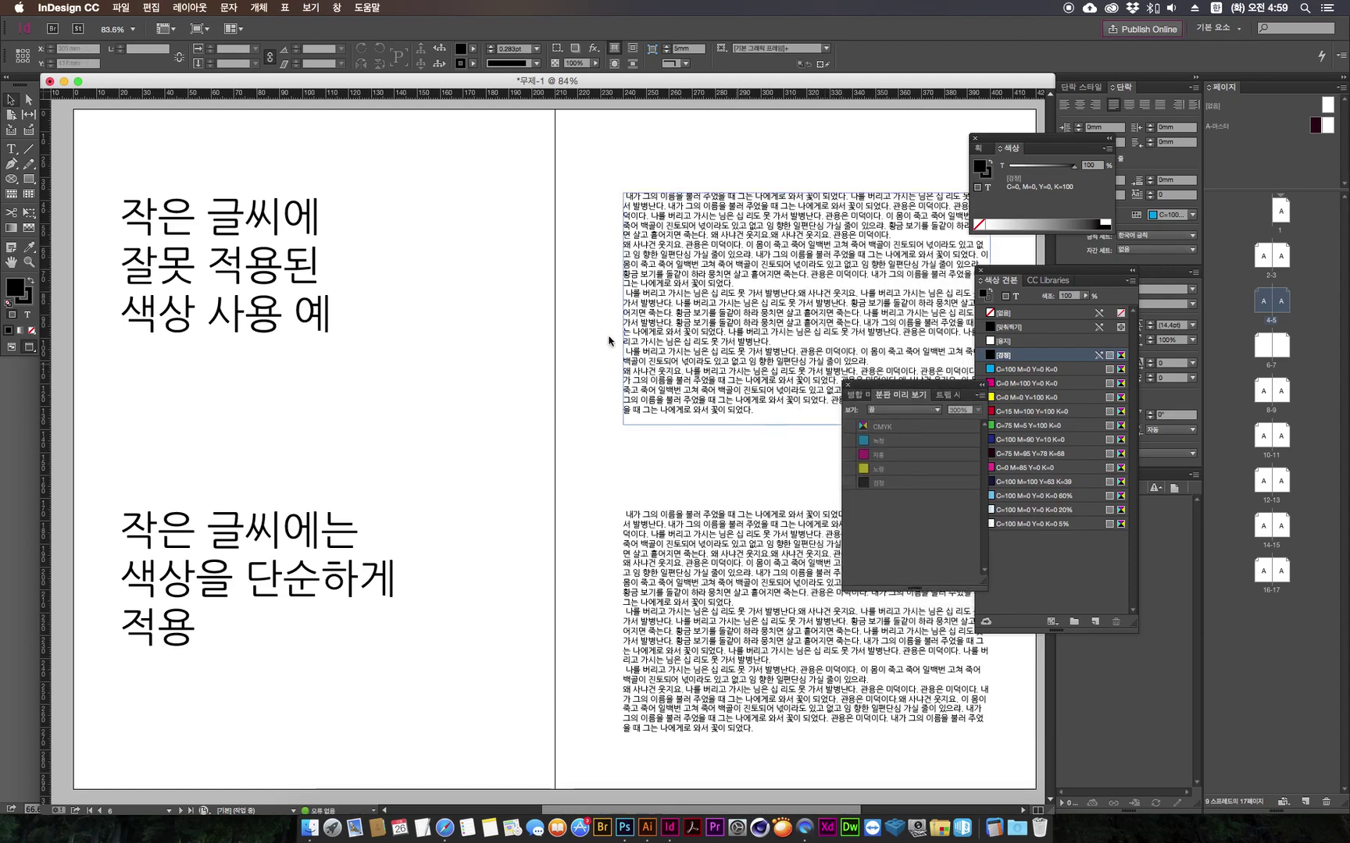
Step: Enlarge the upper small-text block on page 7 and check the CMYK values of its text color
double_click(737, 301)
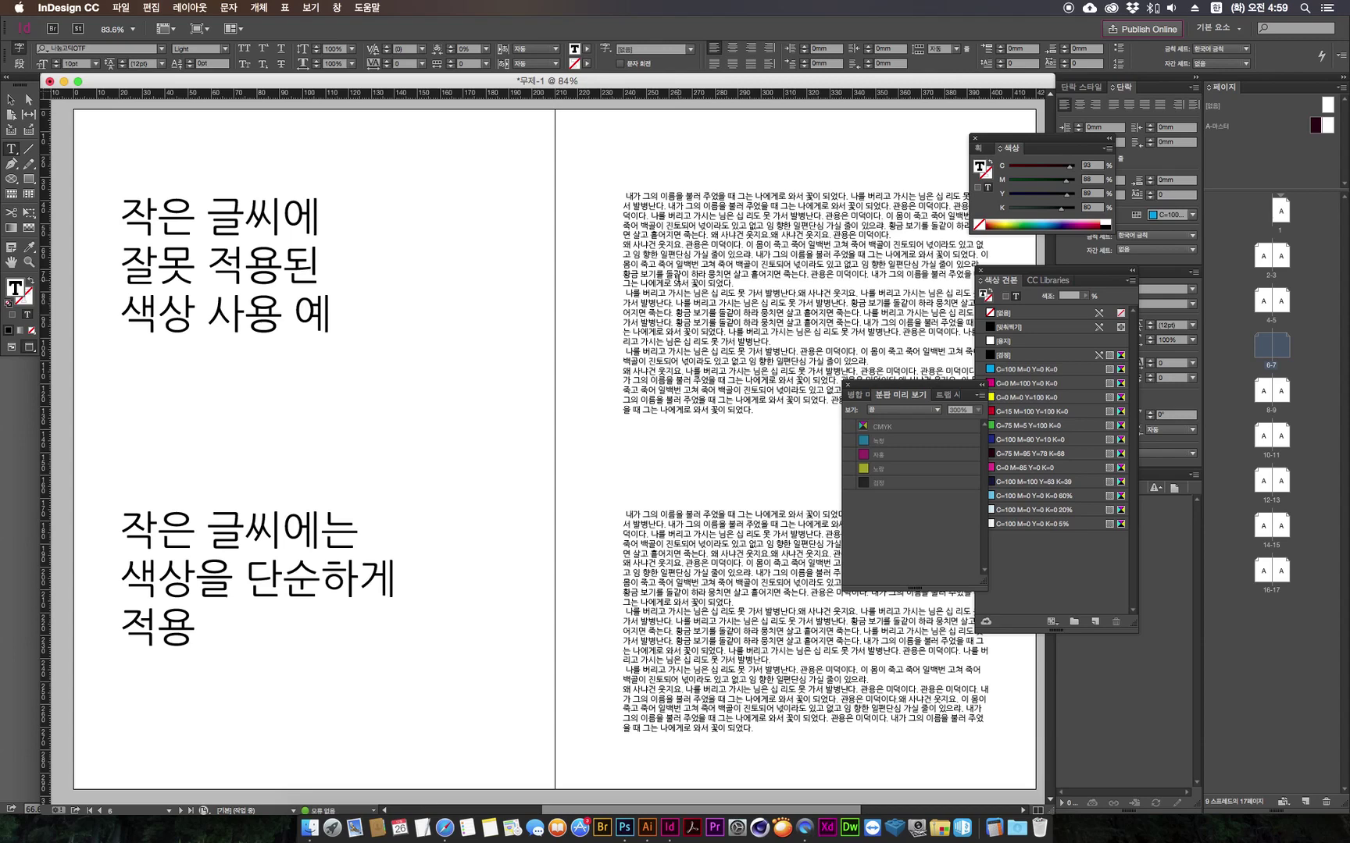
key("Escape")
key("super+1")
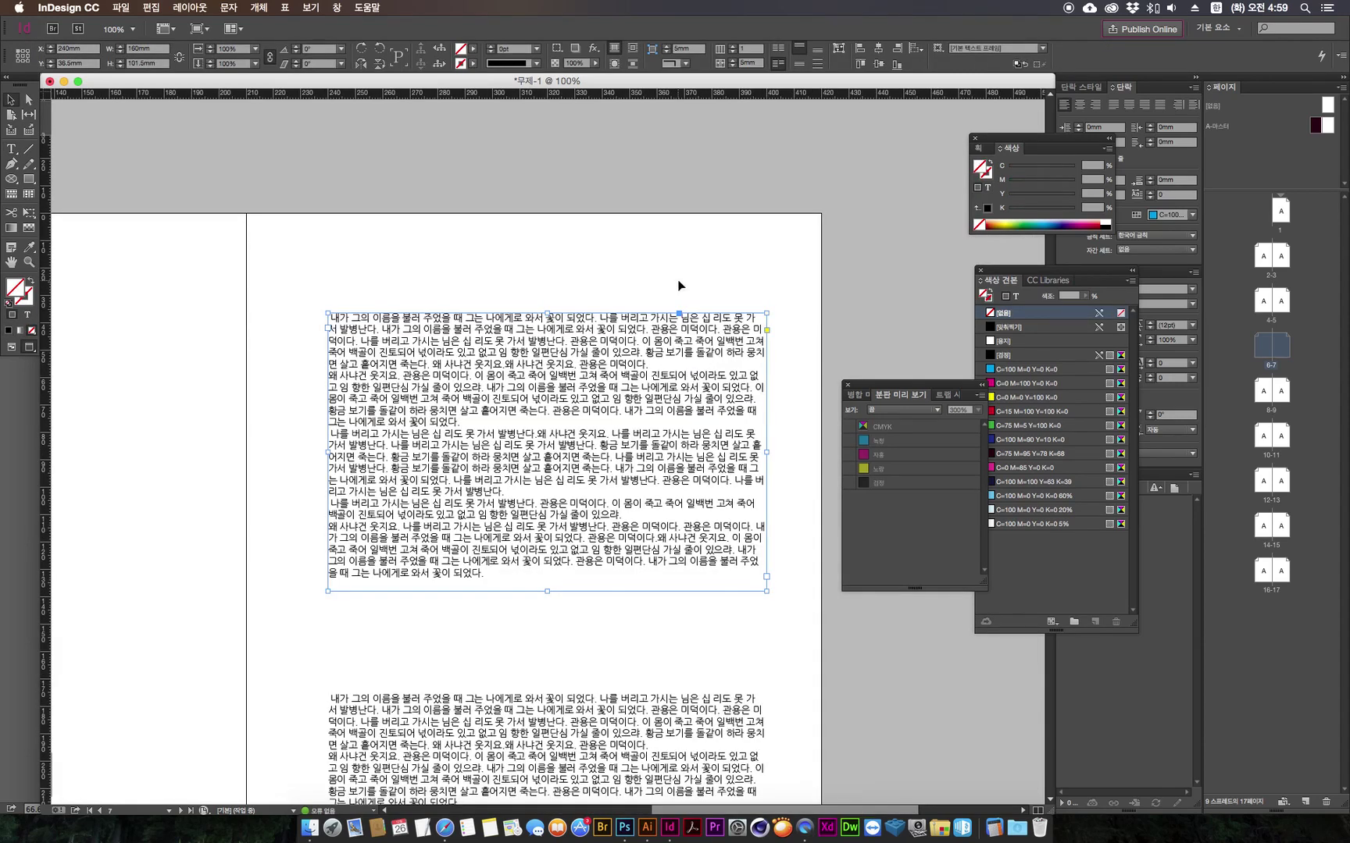
key("super+equal")
scroll(344, 269, "down", 5)
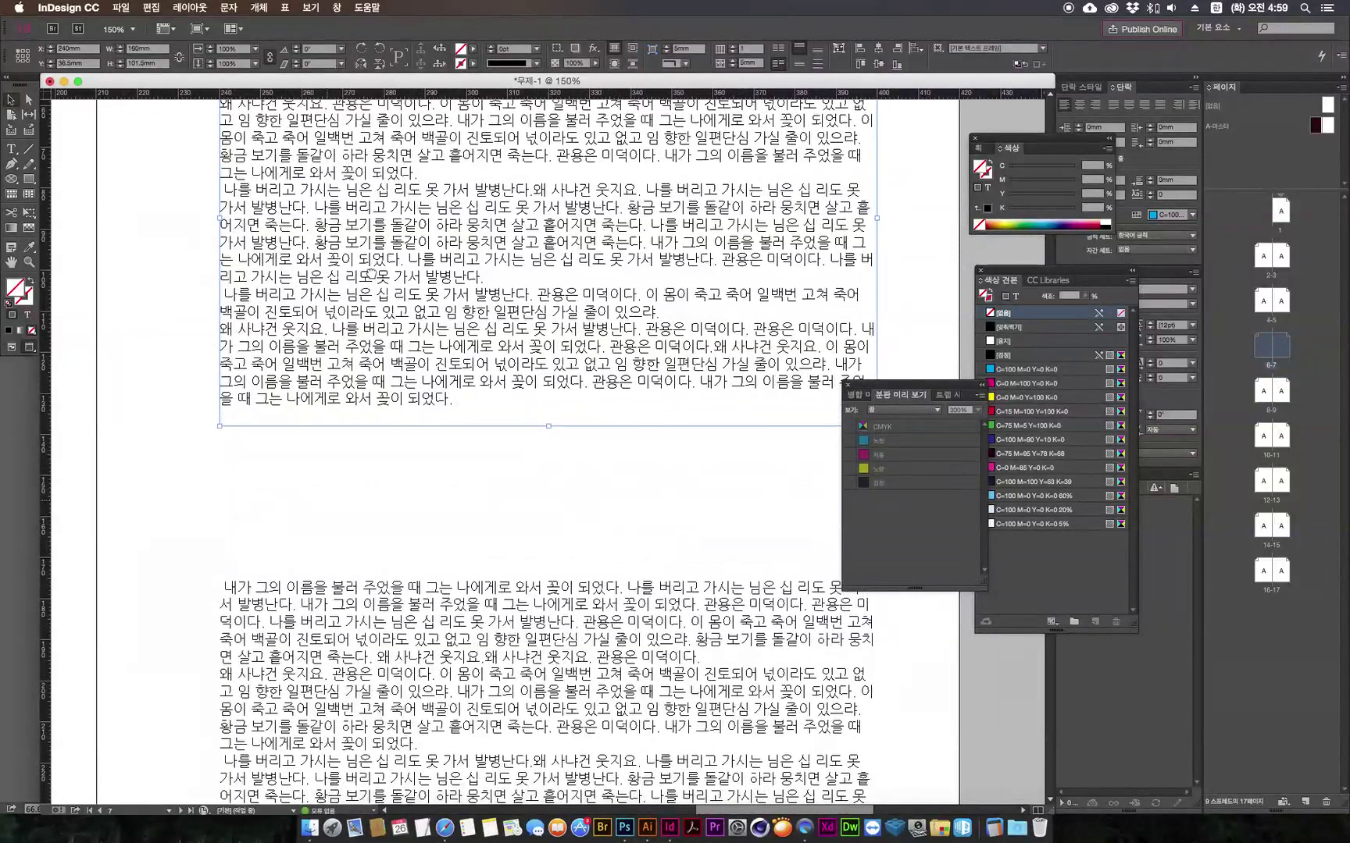
double_click(328, 260)
left_click_drag(328, 260, 554, 364)
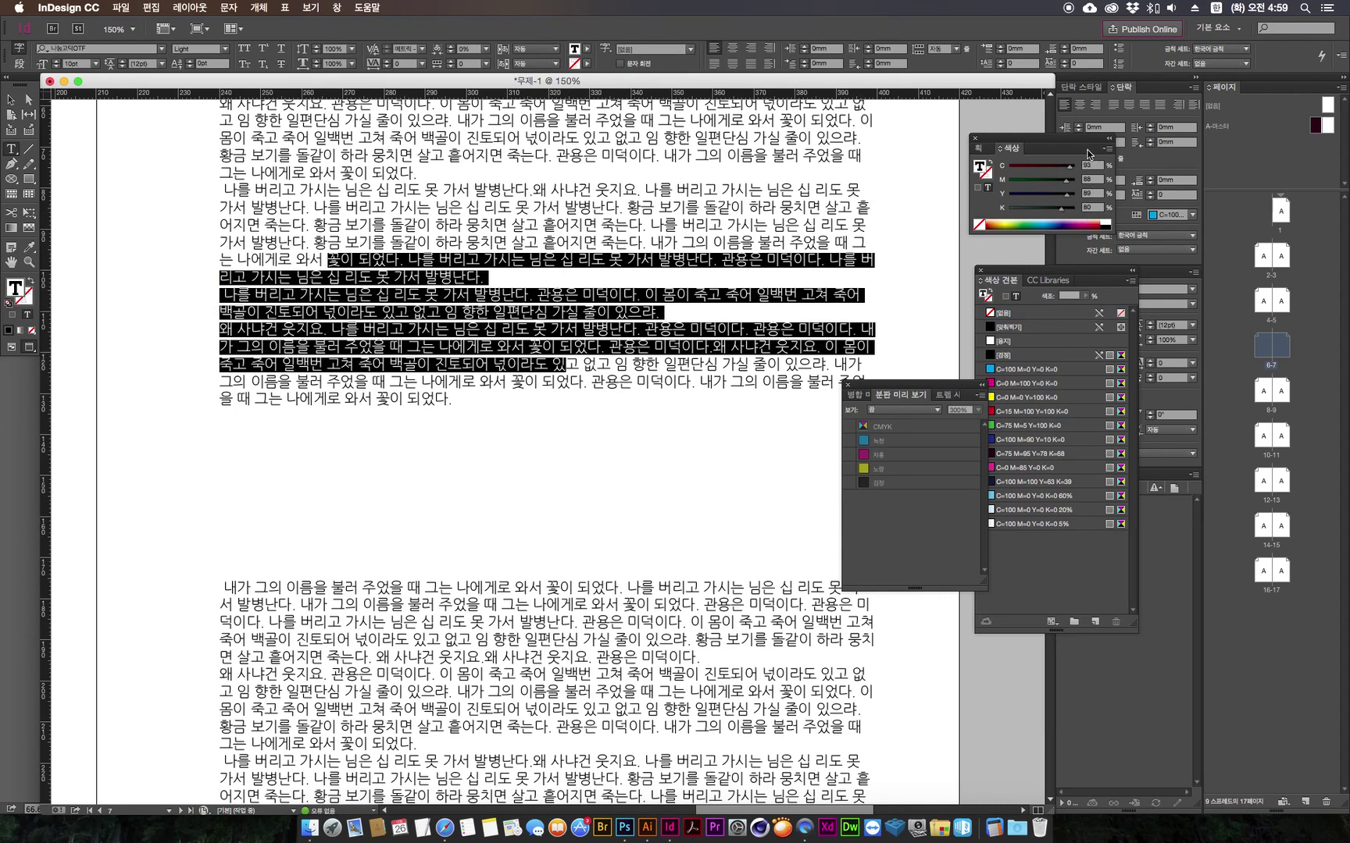
left_click(657, 349)
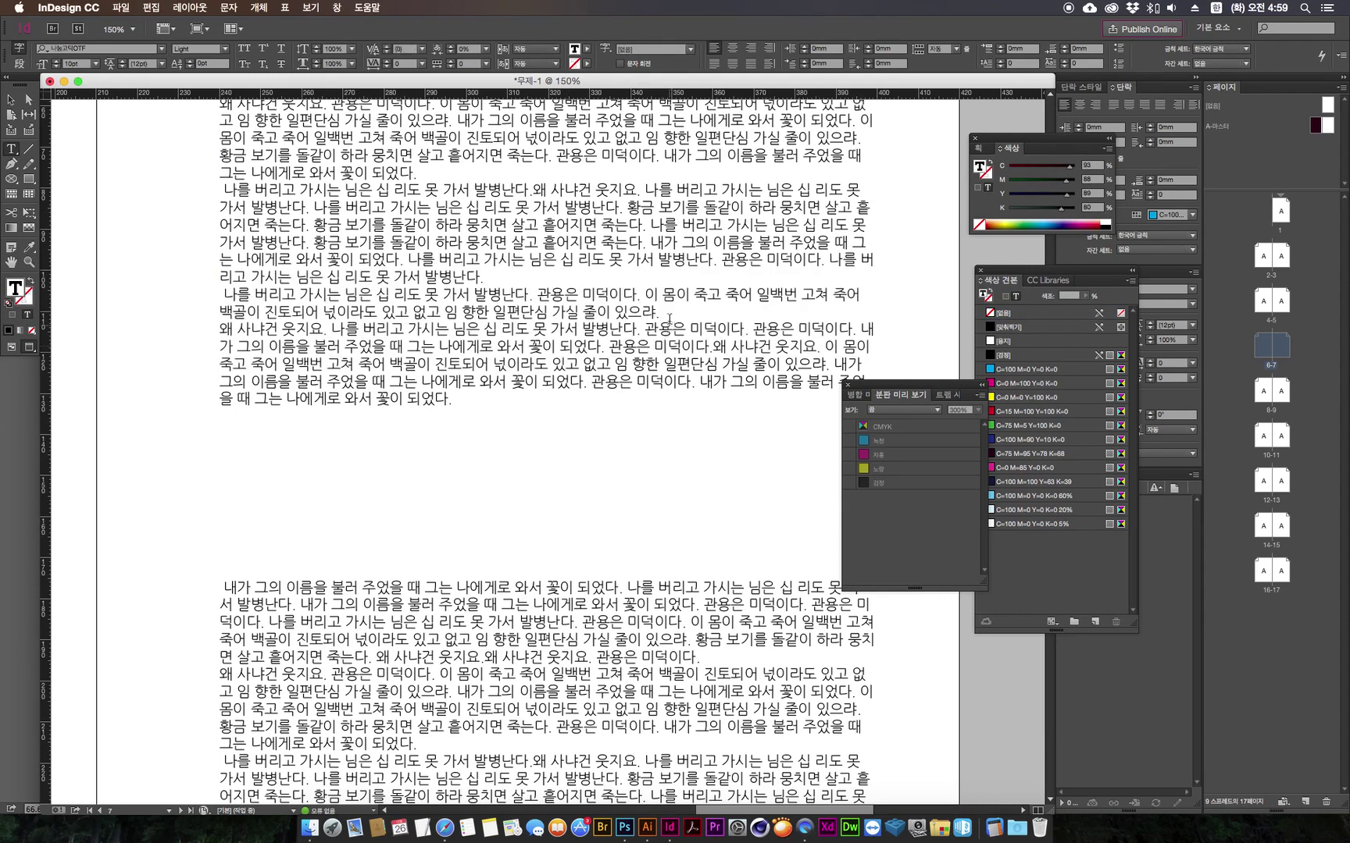
Step: Select all text in the upper block and choose the darkest black in the Color Picker's spectrum
key("super+a")
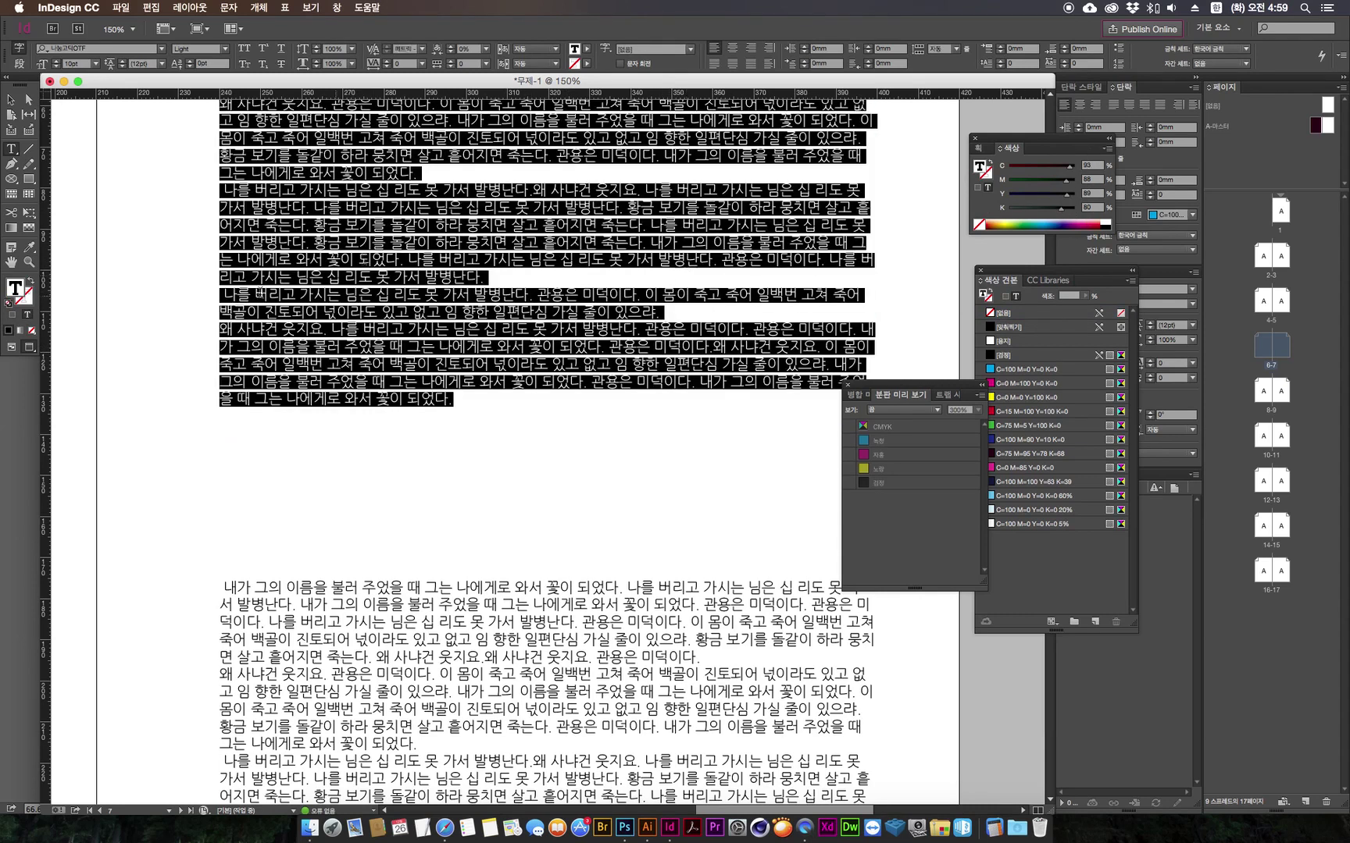
double_click(15, 294)
left_click_drag(524, 416, 576, 253)
left_click_drag(456, 383, 396, 488)
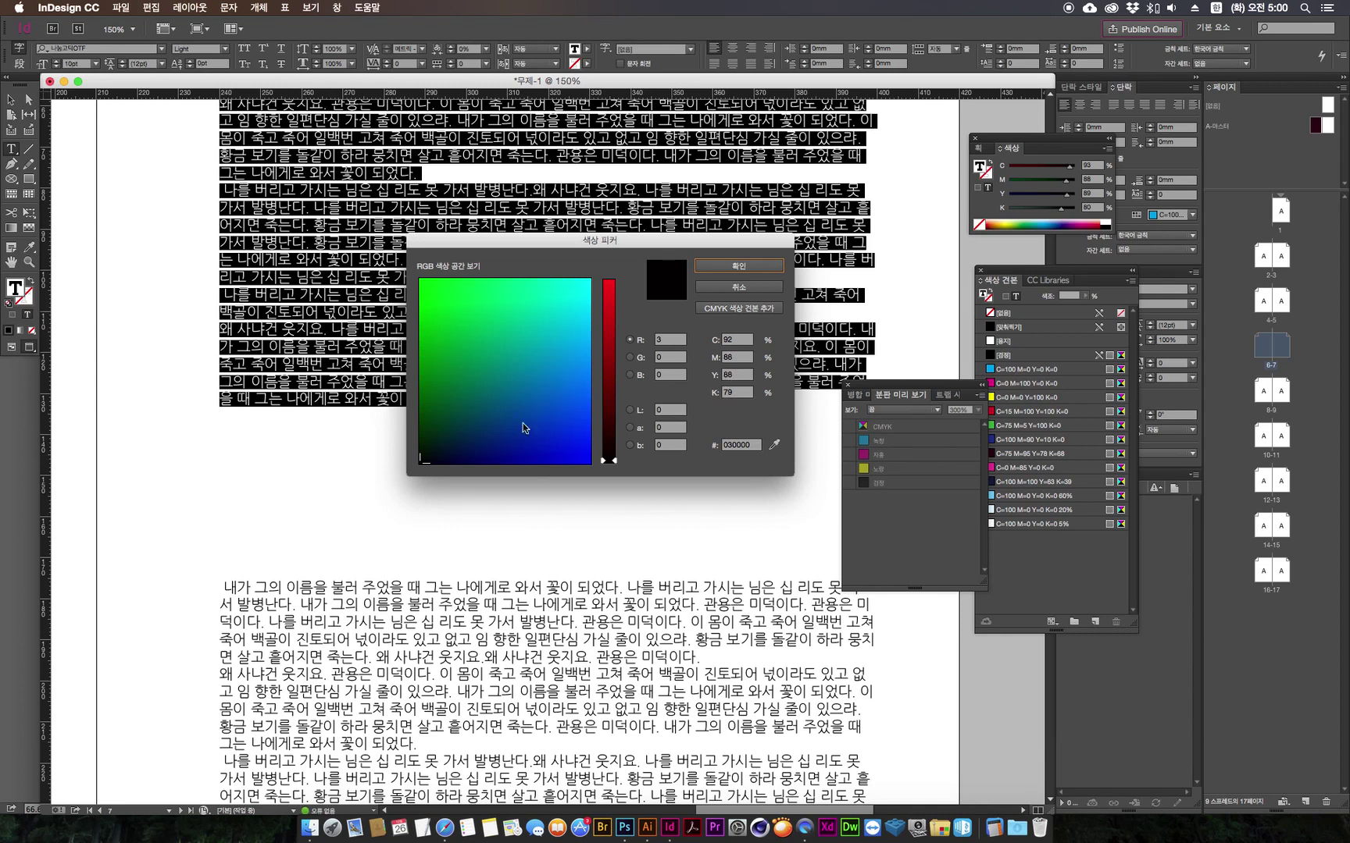
Step: Enter C=100, M=100, Y=100, K=100 as the upper block's text color and confirm it
double_click(741, 341)
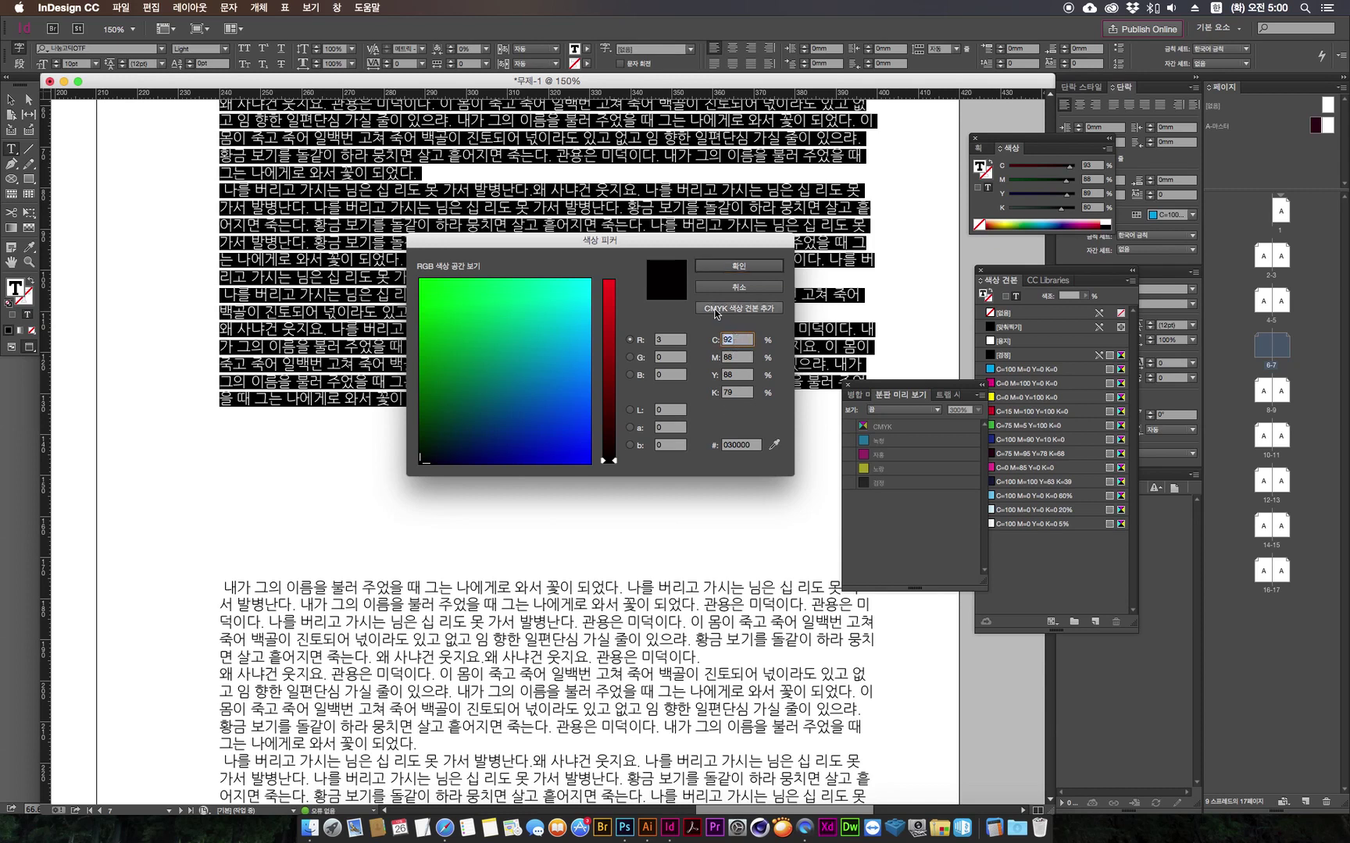
type("1")
key("Tab")
type("100")
key("Tab")
type("100")
key("Tab")
type("100")
key("Tab")
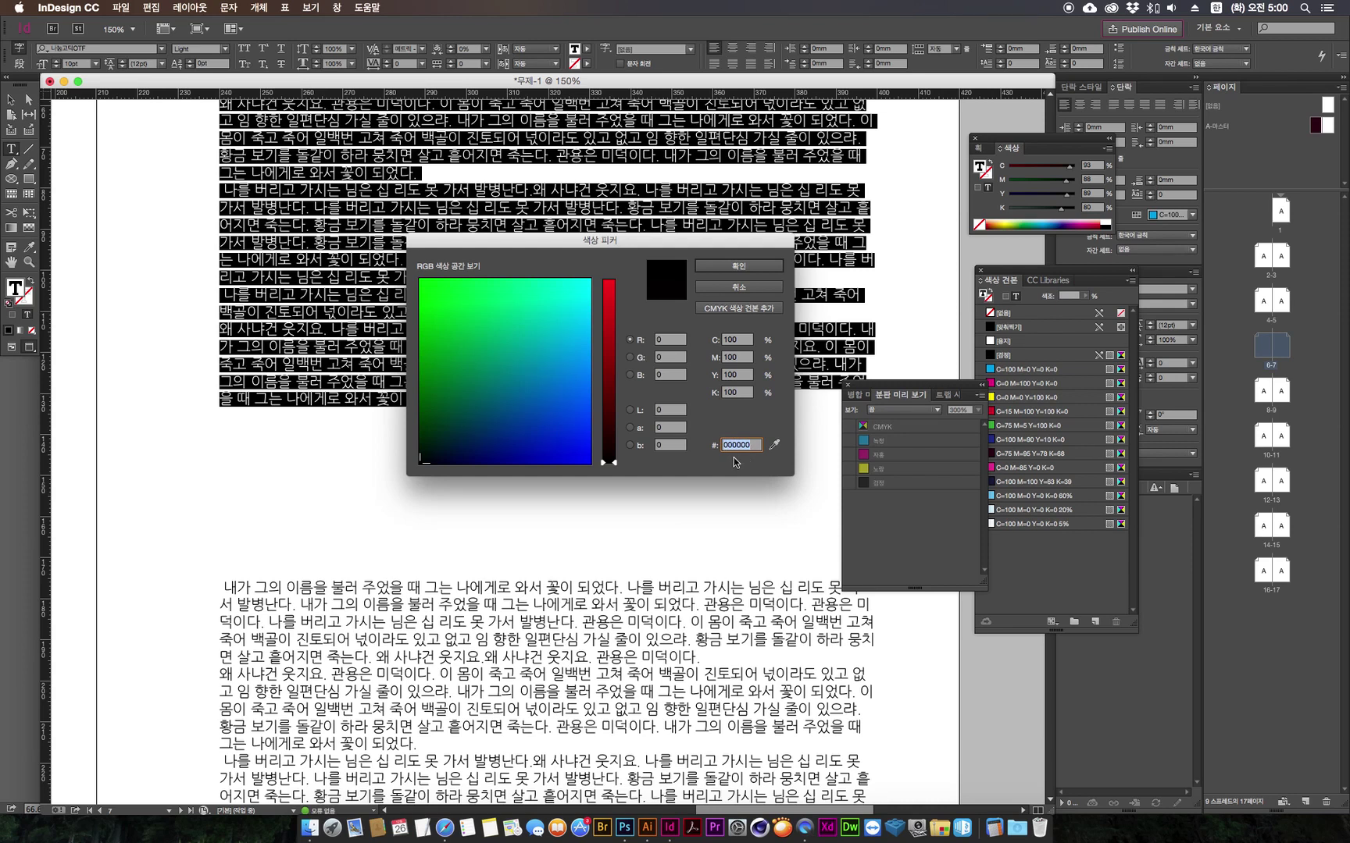
left_click(738, 266)
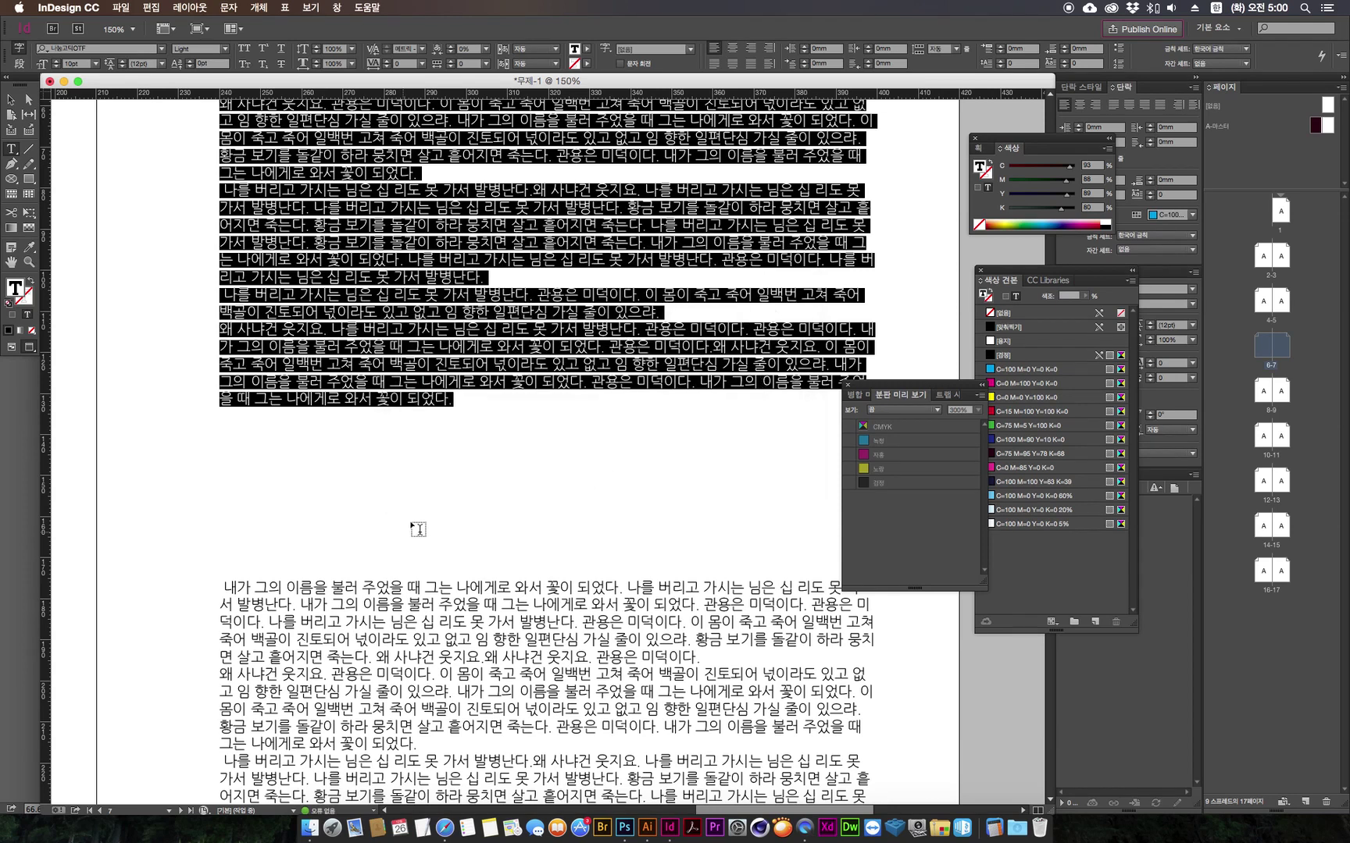
Step: Check the swatch and CMYK values of several text lines in the lower small-text block on page 7
key("Escape")
left_click(316, 563)
scroll(401, 257, "down", 8)
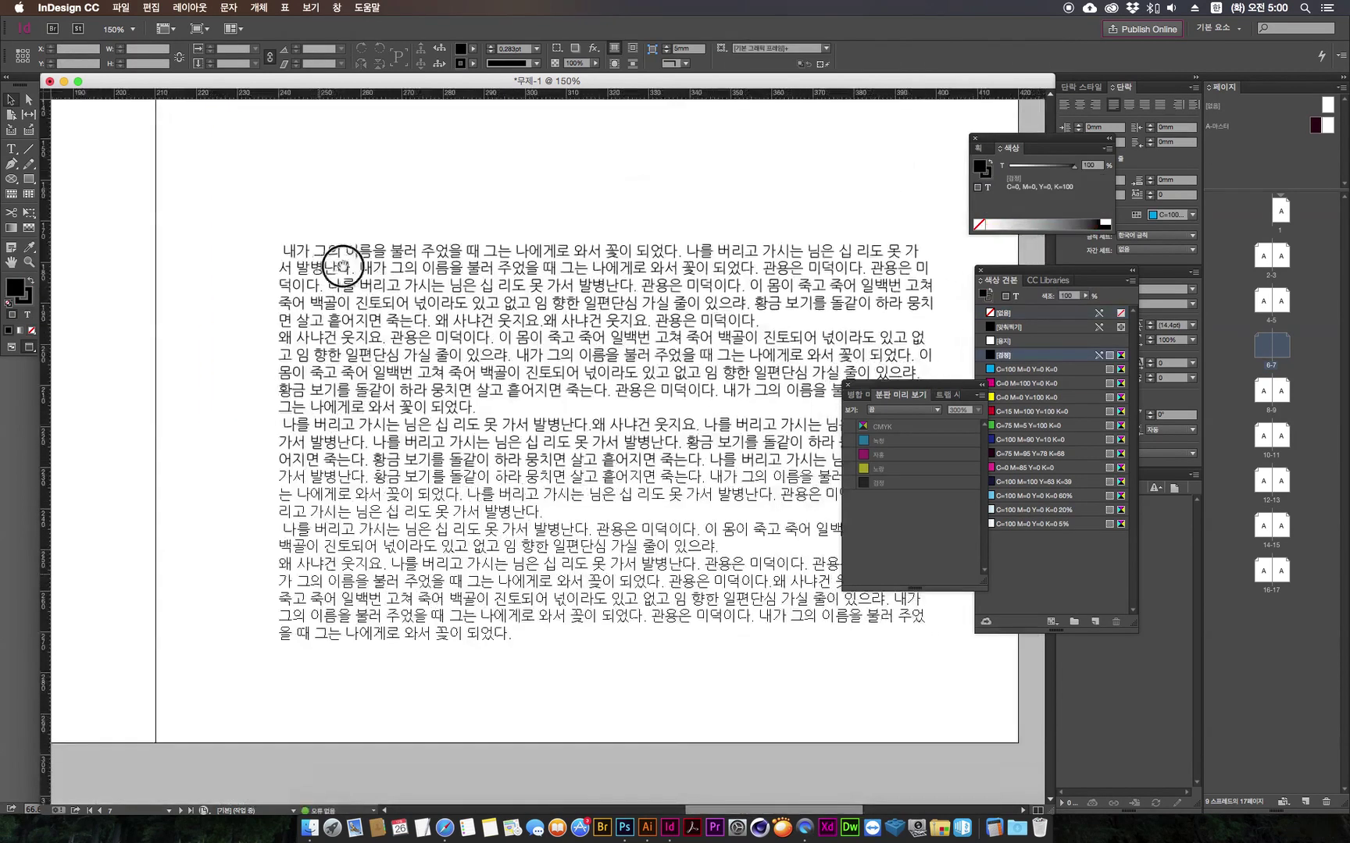
left_click(383, 334)
double_click(347, 344)
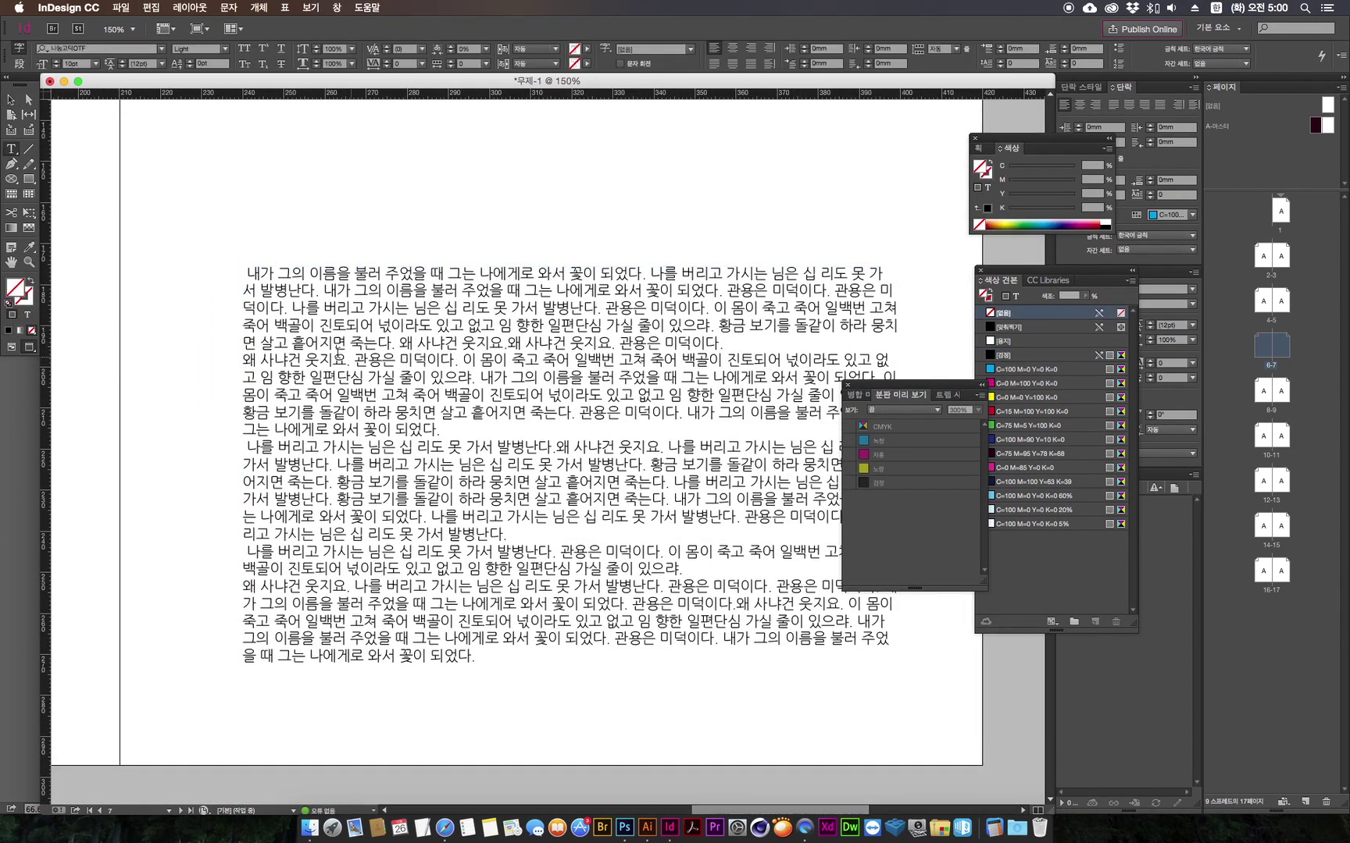
left_click_drag(347, 343, 444, 429)
left_click(519, 496, "shift")
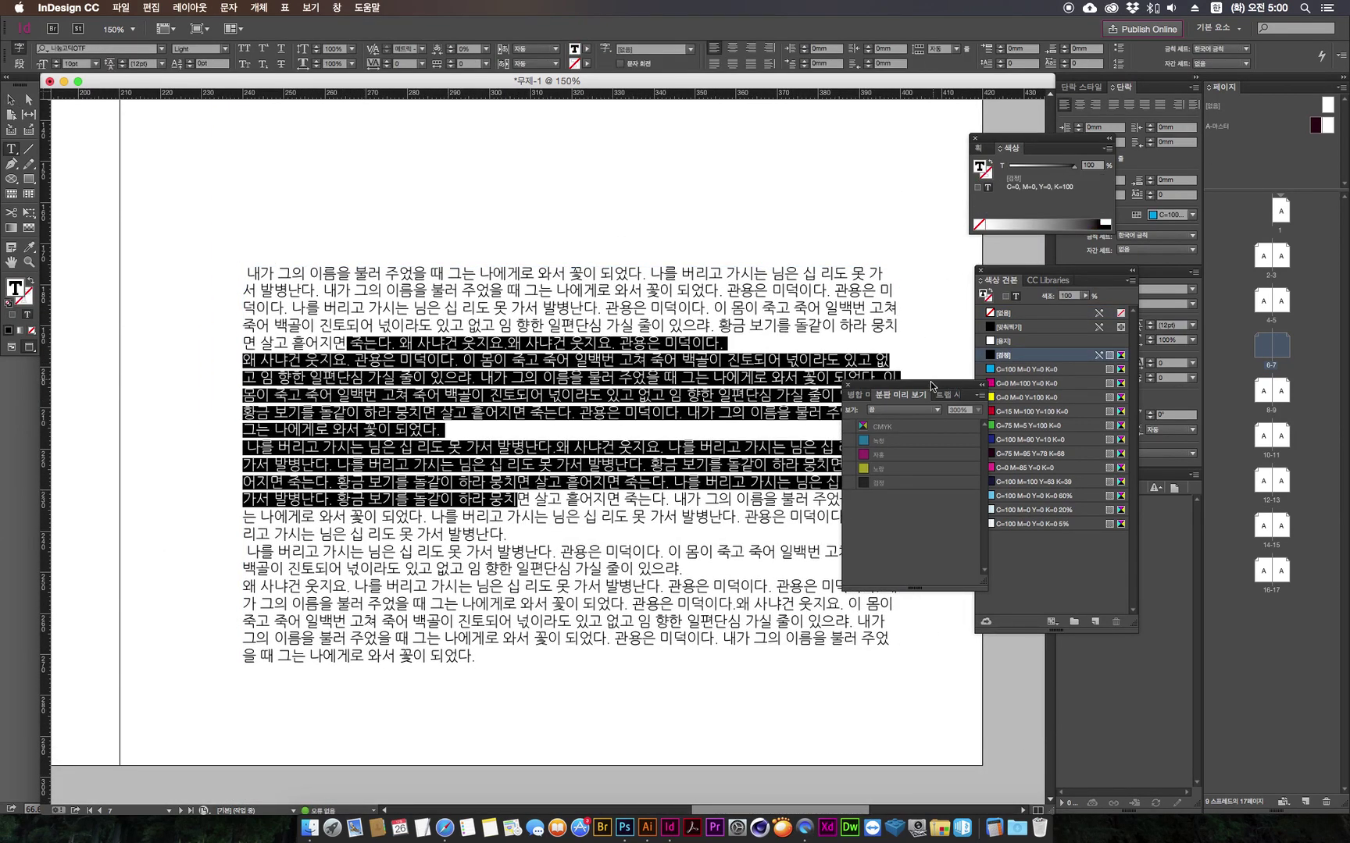
Step: Move the Separations Preview panel clear of the Swatches panel and deselect the lower block's text
left_click_drag(952, 383, 891, 394)
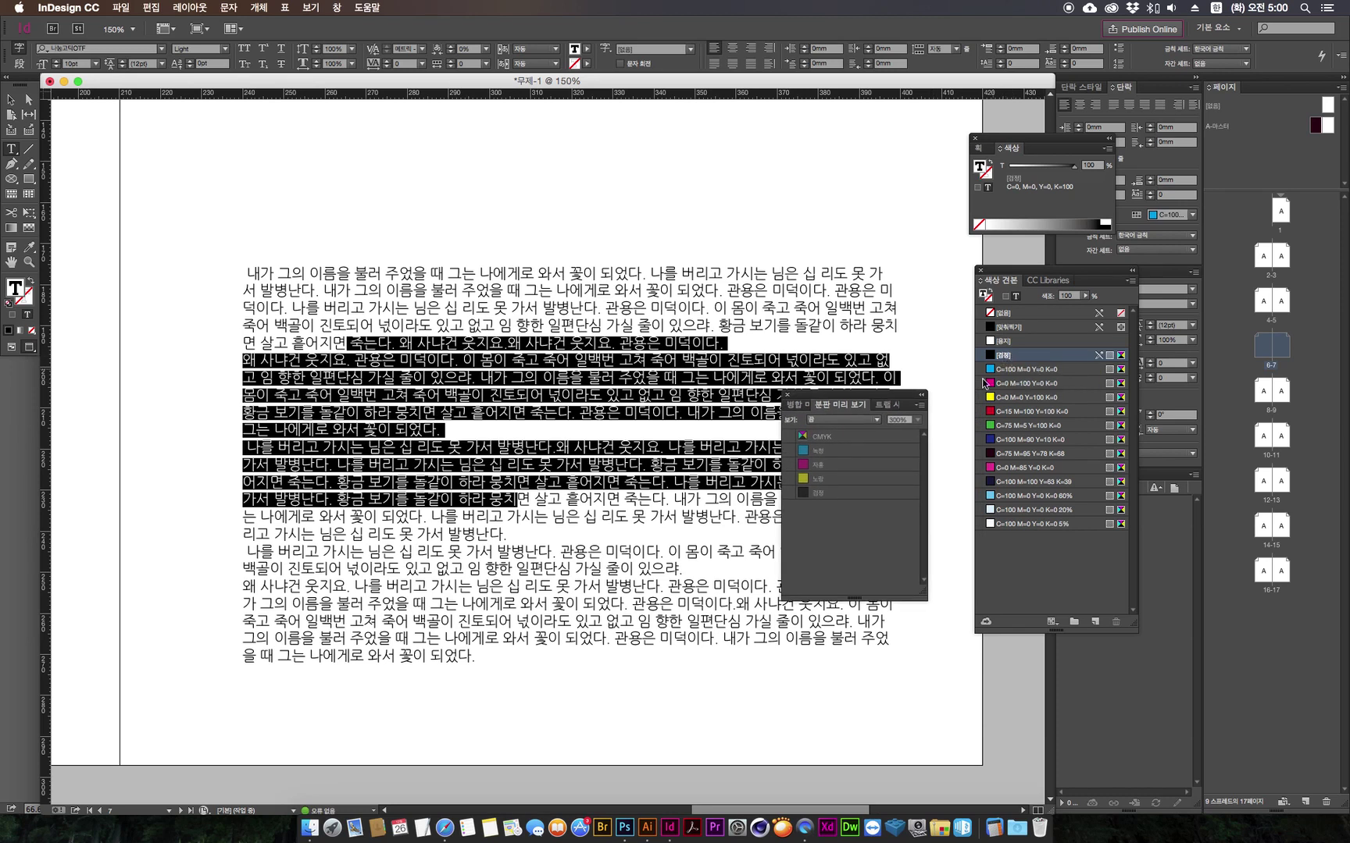
left_click_drag(822, 396, 852, 355)
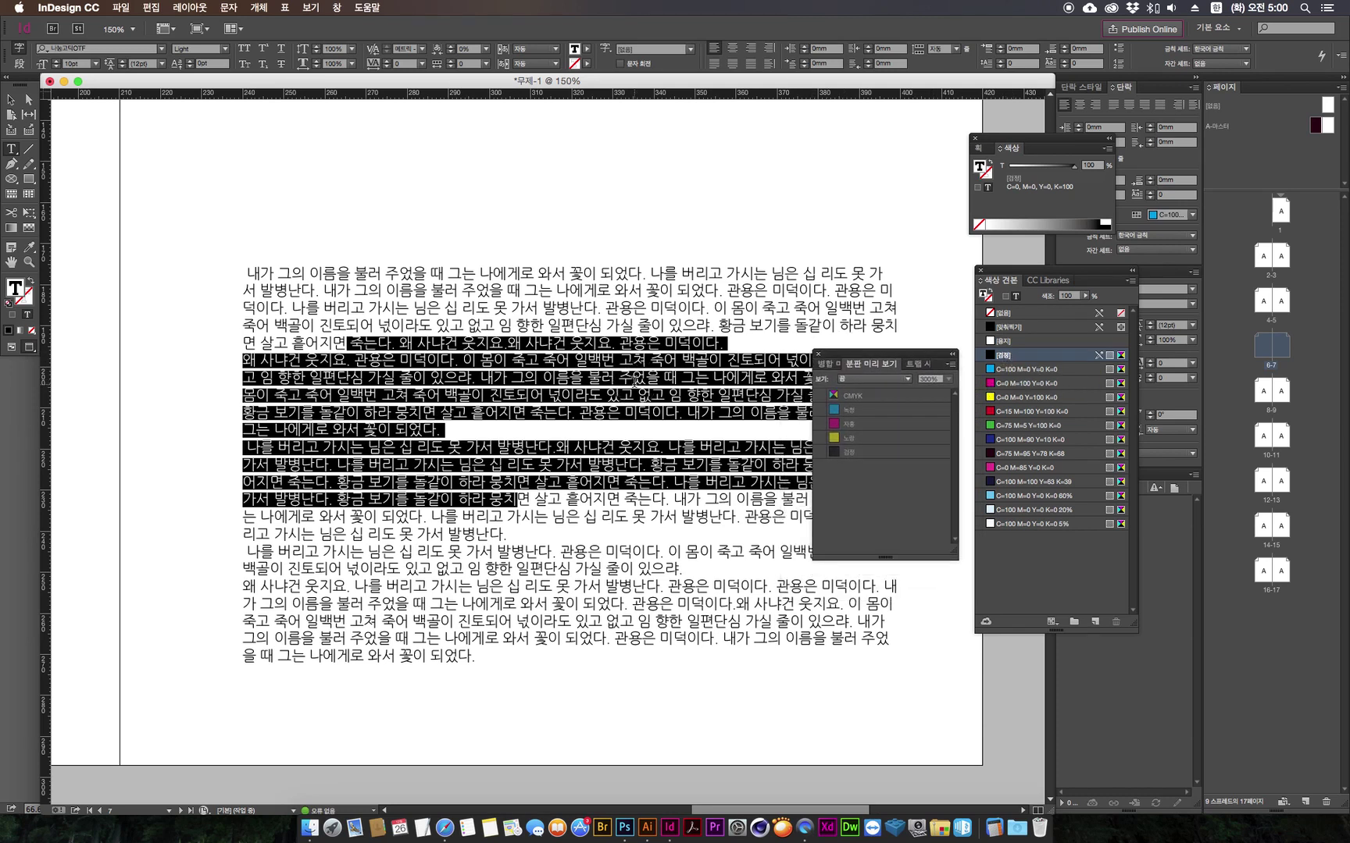
left_click(625, 404)
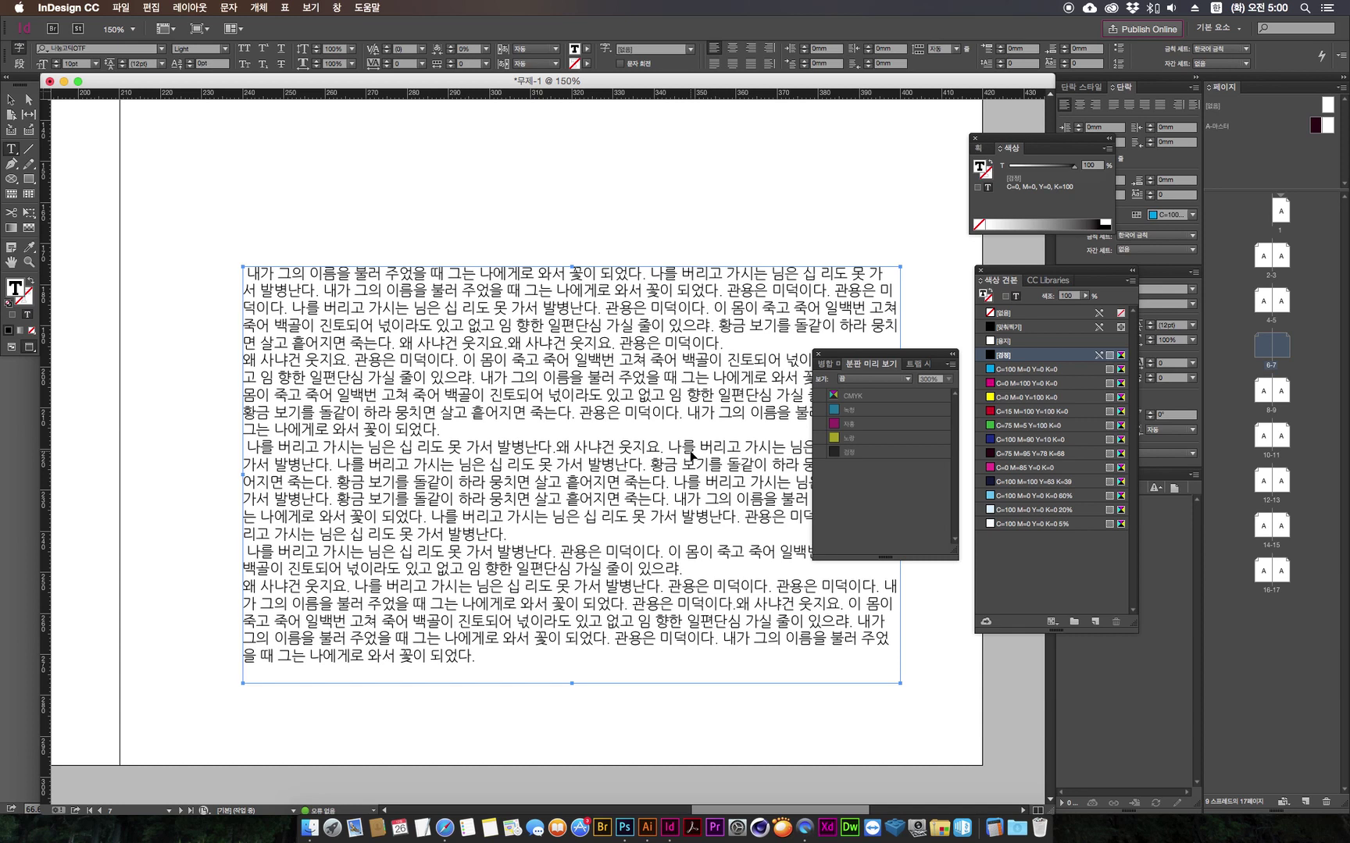
Step: Bring both small-text blocks on page 7 into view and select all text in the lower block
key("super+minus")
key("Escape")
left_click(498, 328)
key("super+minus")
left_click_drag(498, 328, 523, 434)
left_click(448, 546)
double_click(473, 576)
key("super+a")
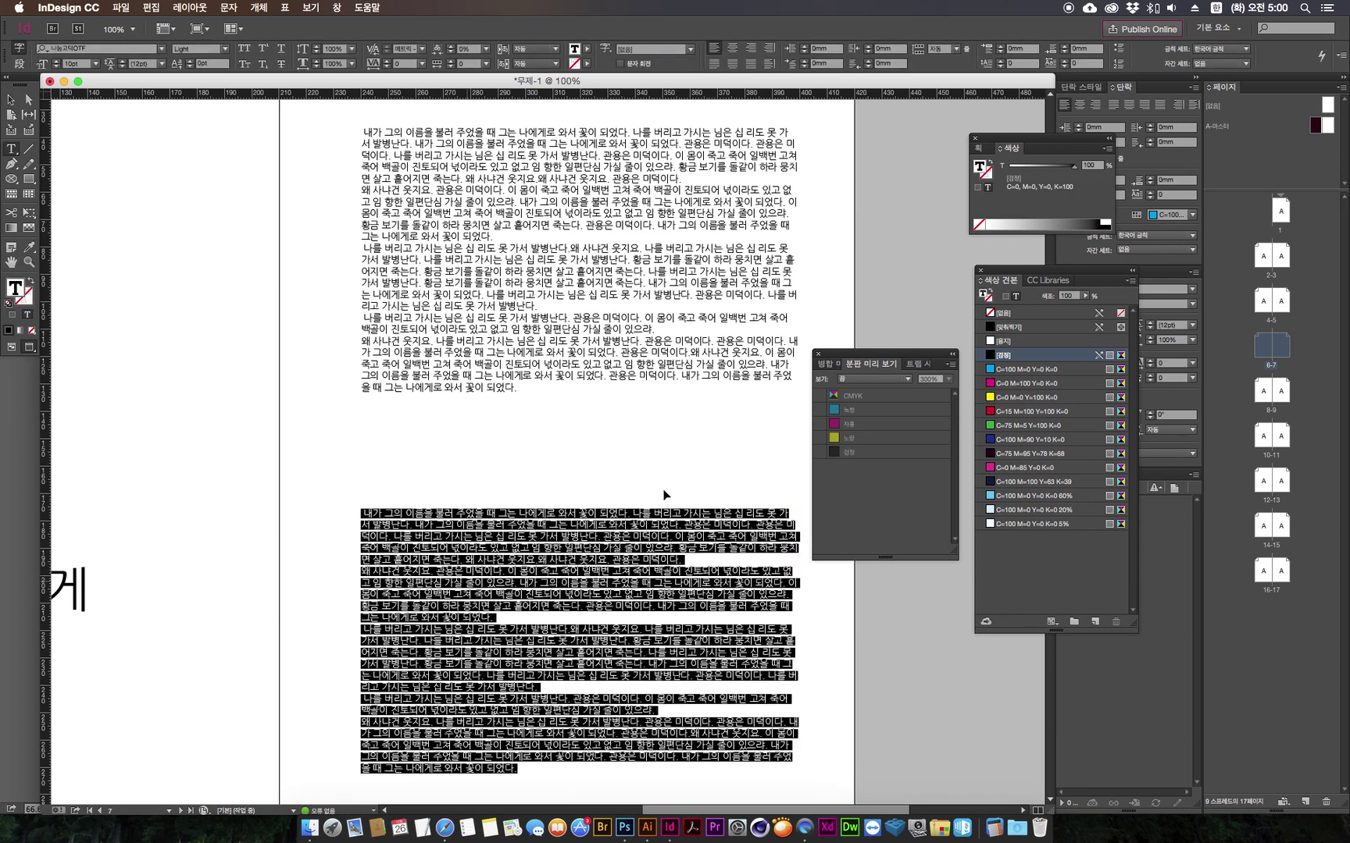
Step: Turn on Separations view, deselect the text and inspect the cyan, magenta and black plates individually for both text blocks
left_click(875, 378)
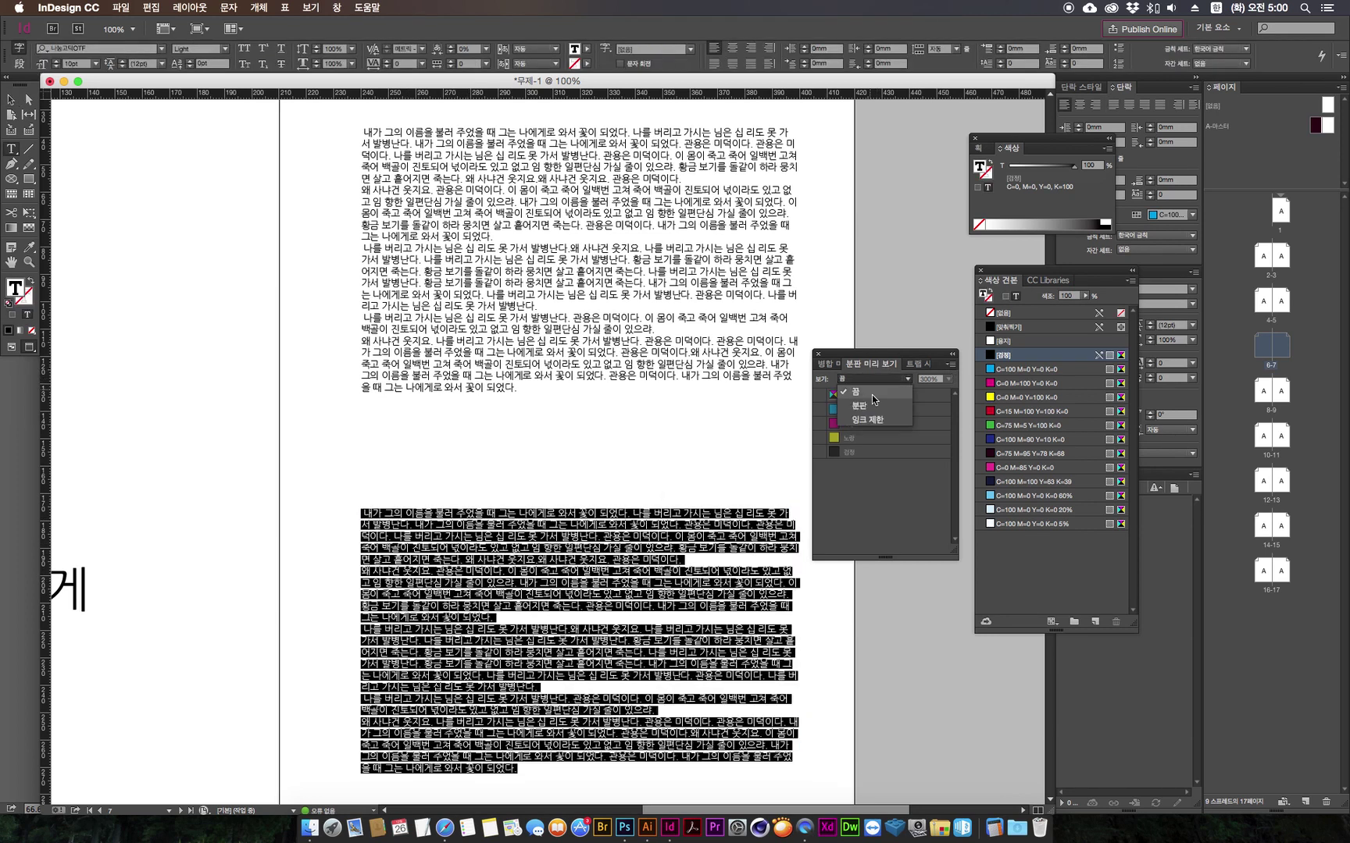
left_click(871, 409)
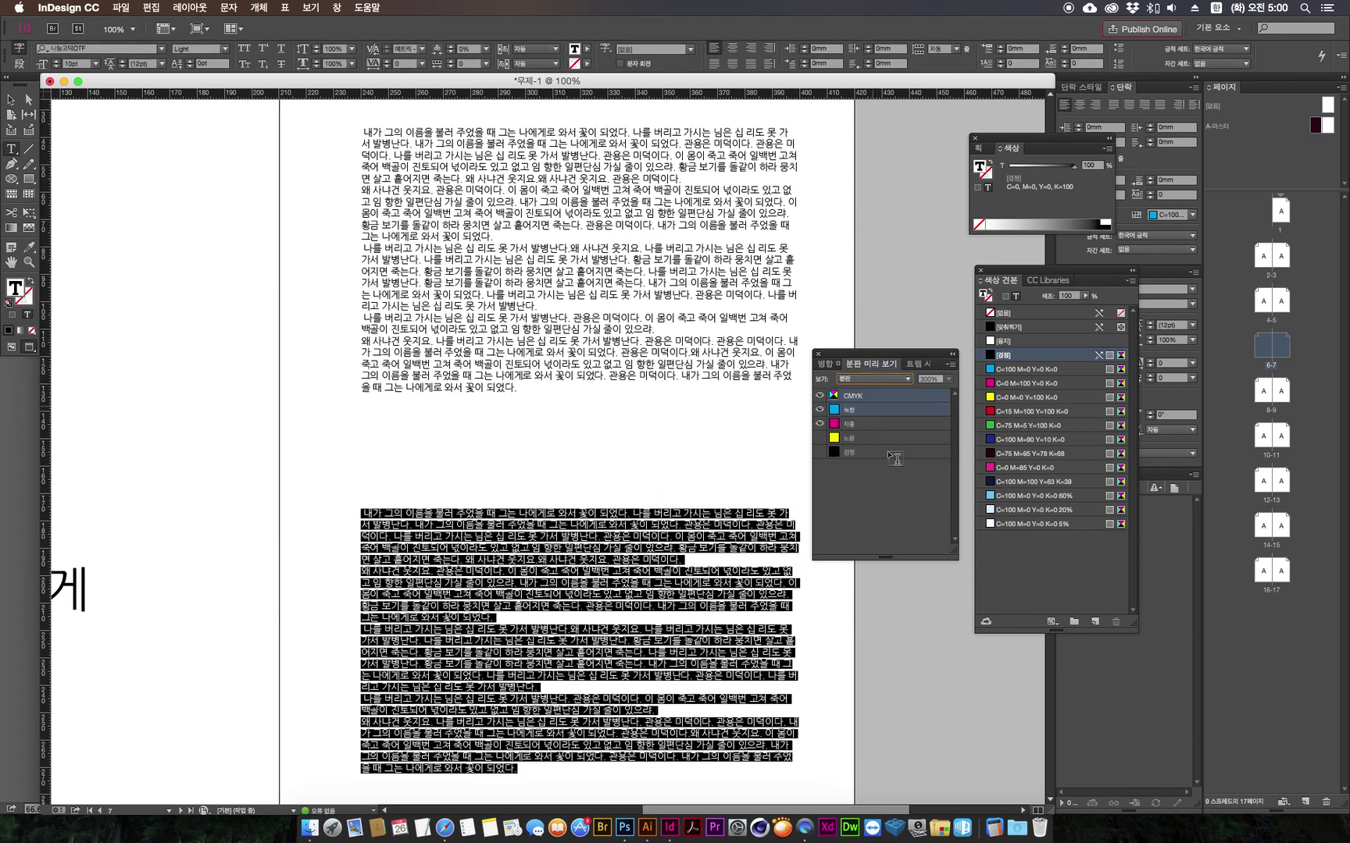
key("Escape")
left_click(873, 412)
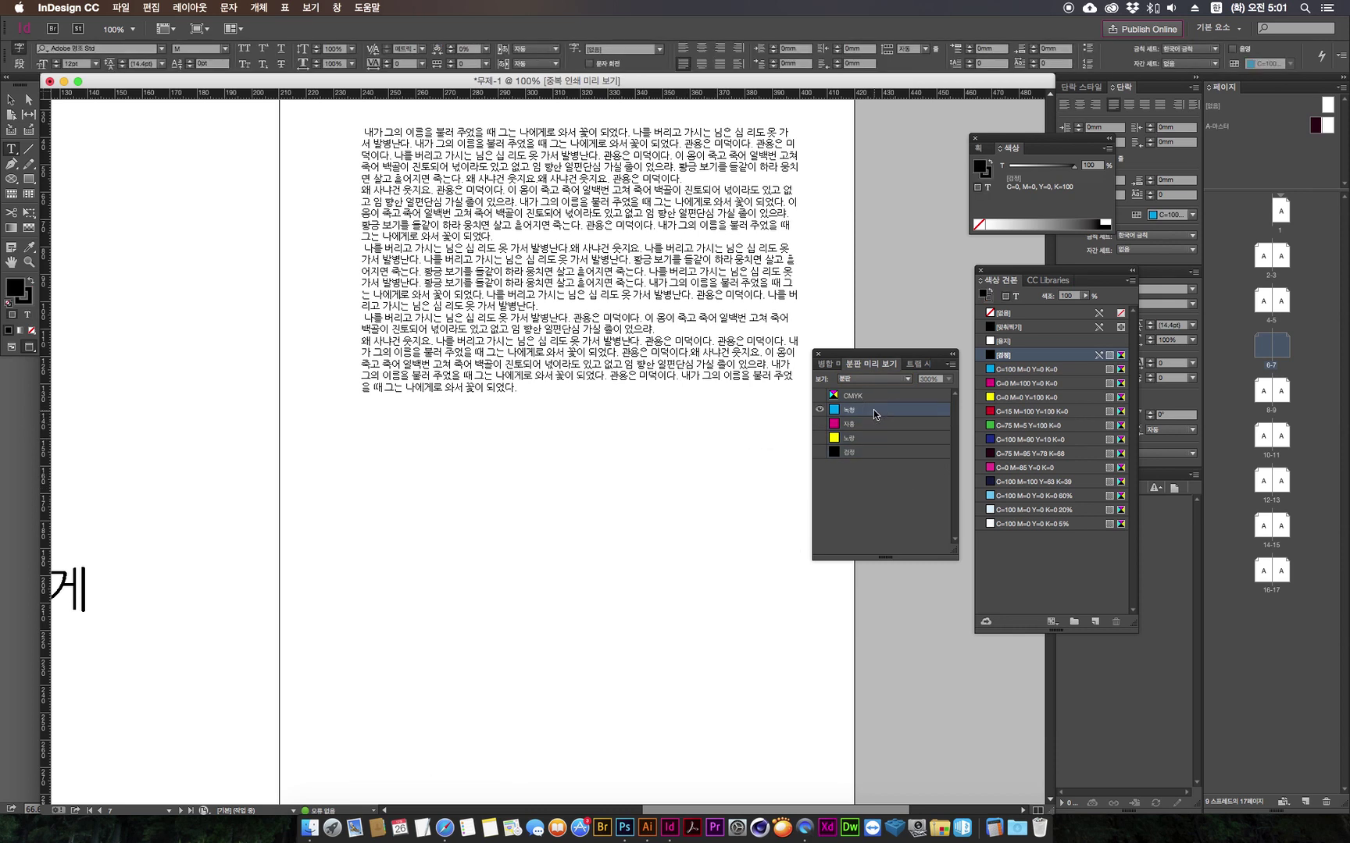
left_click(869, 427)
left_click(861, 452)
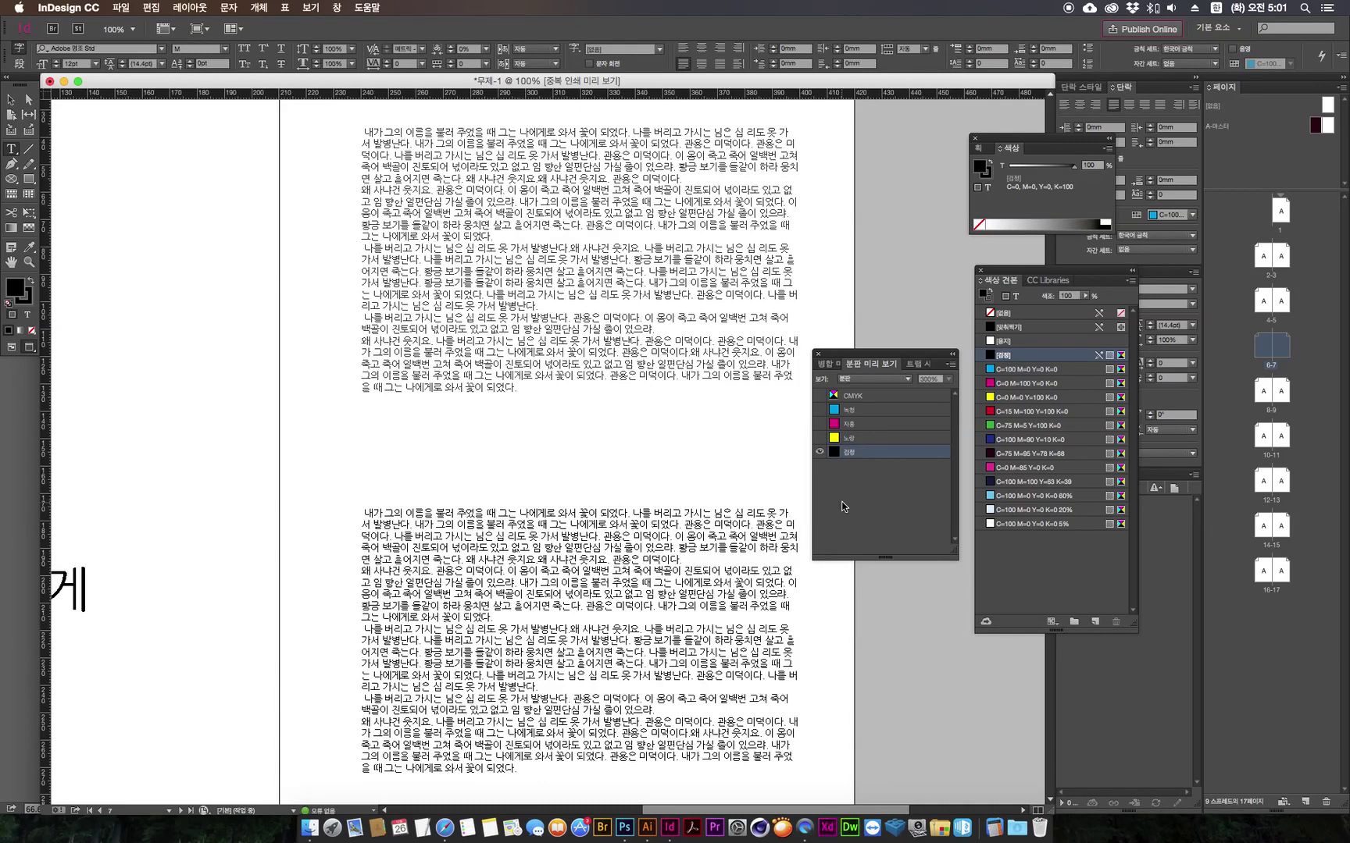
Step: Check the upper block's text color in CMYK values and in the Color Picker without changing it
left_click_drag(445, 202, 598, 350)
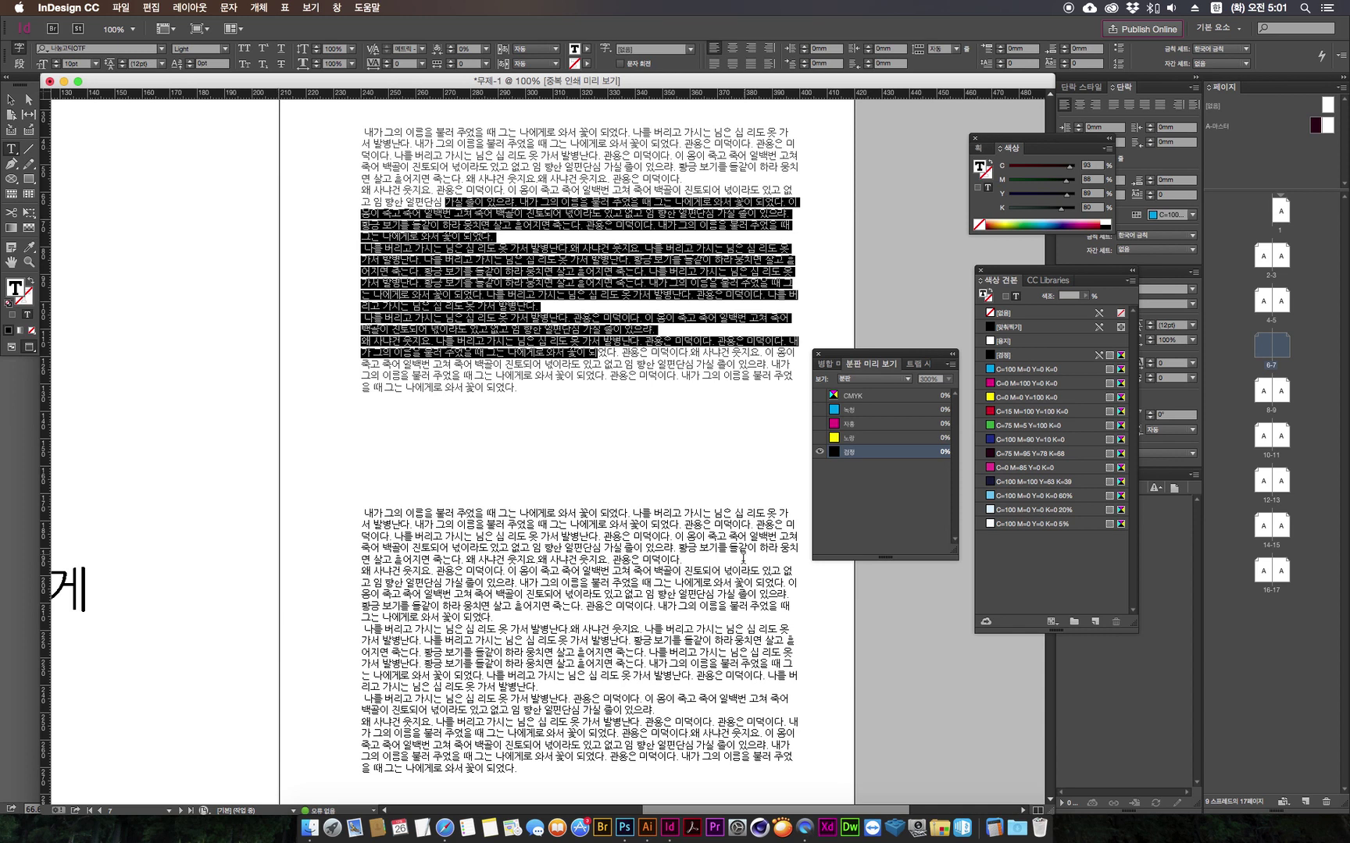
double_click(658, 375)
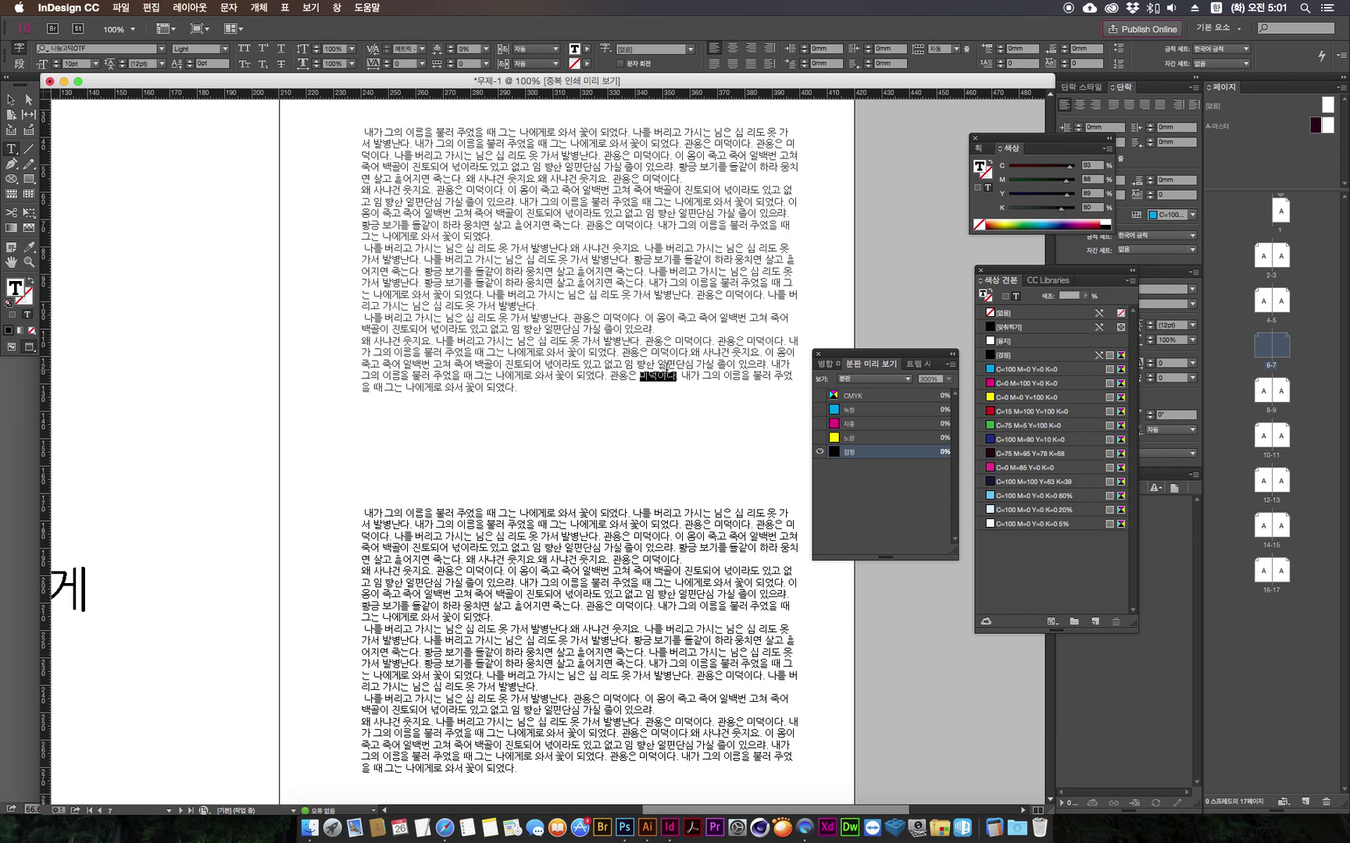
left_click(674, 353)
double_click(16, 289)
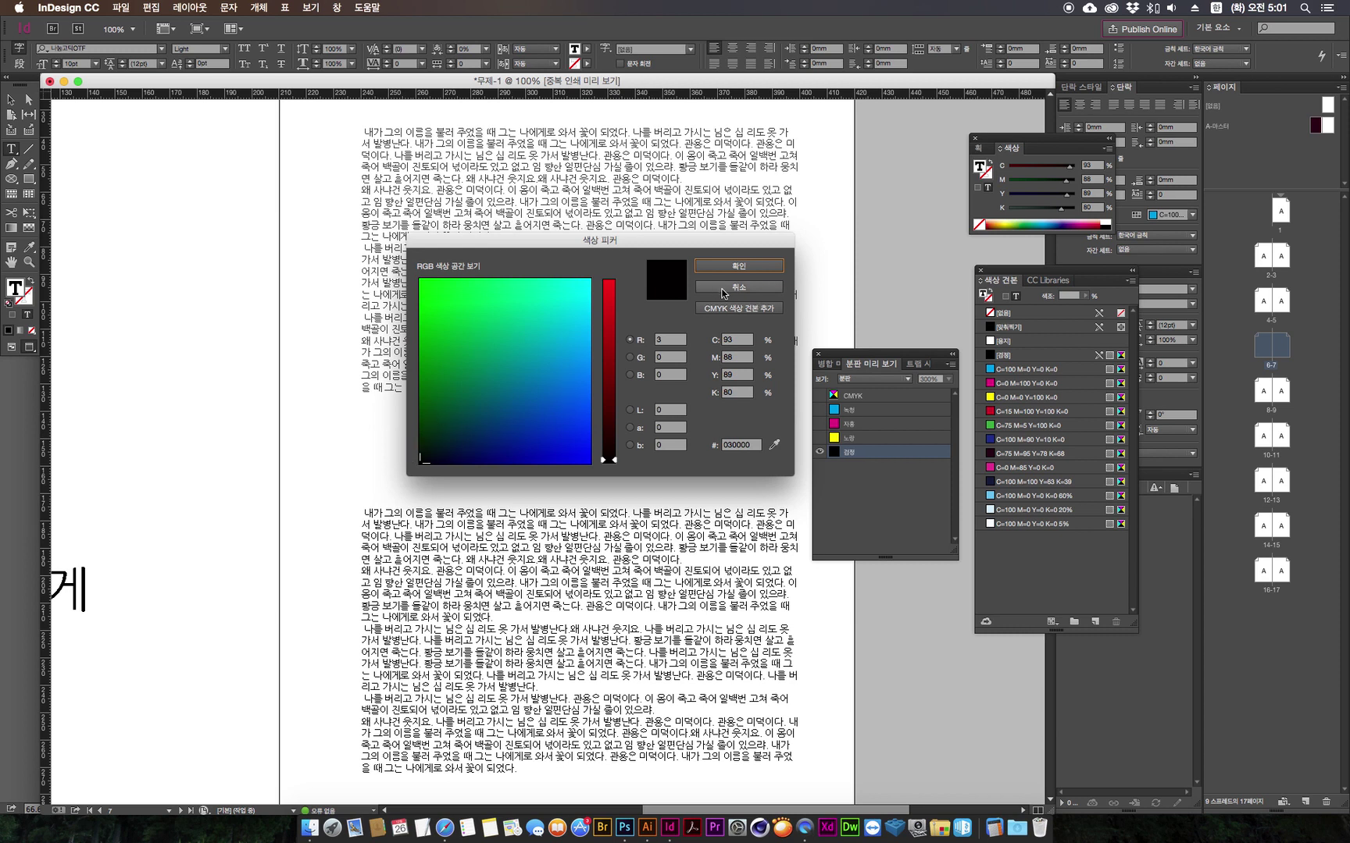
left_click(723, 290)
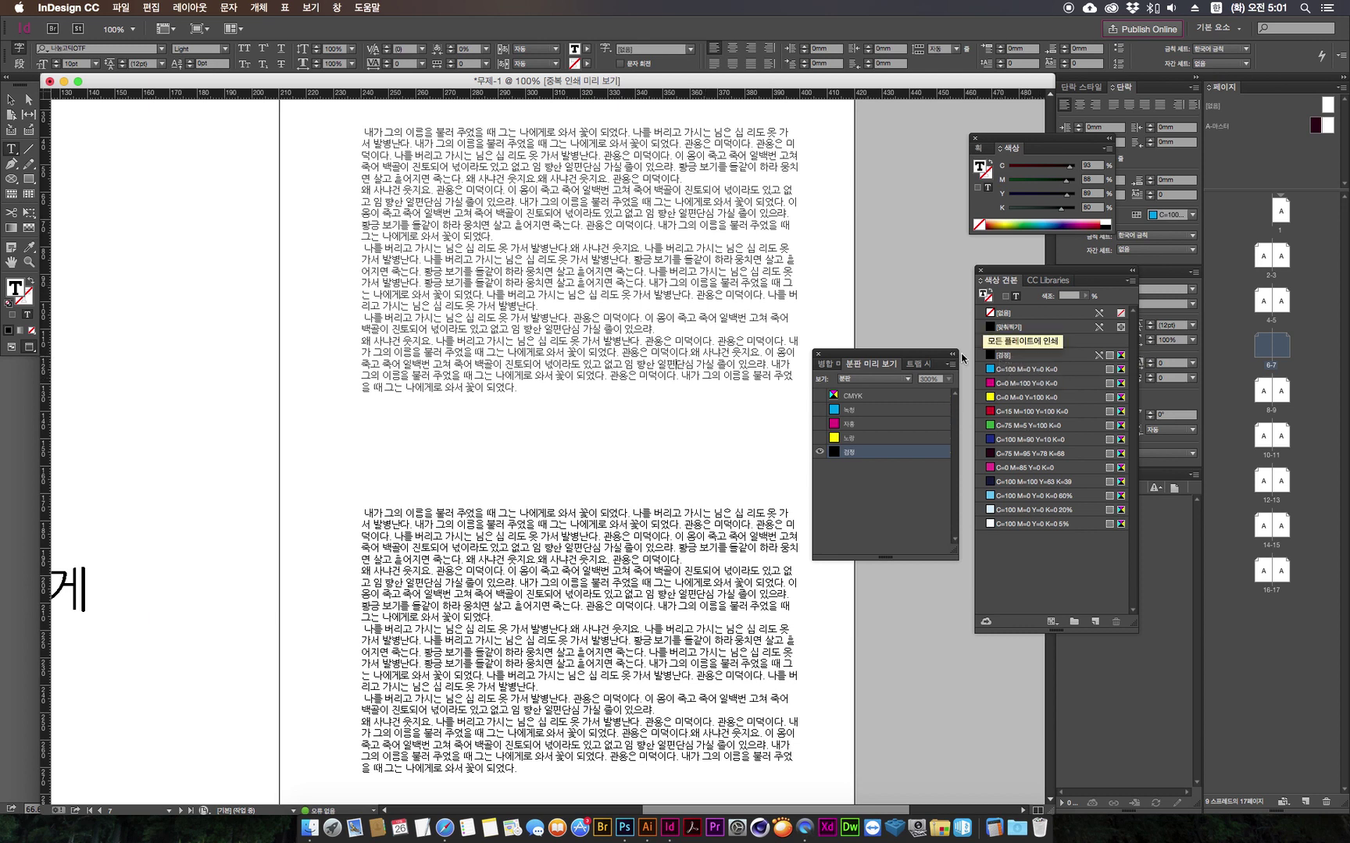
Step: Deselect the text on page 7 and set the Separations Preview view to Off
left_click(318, 401)
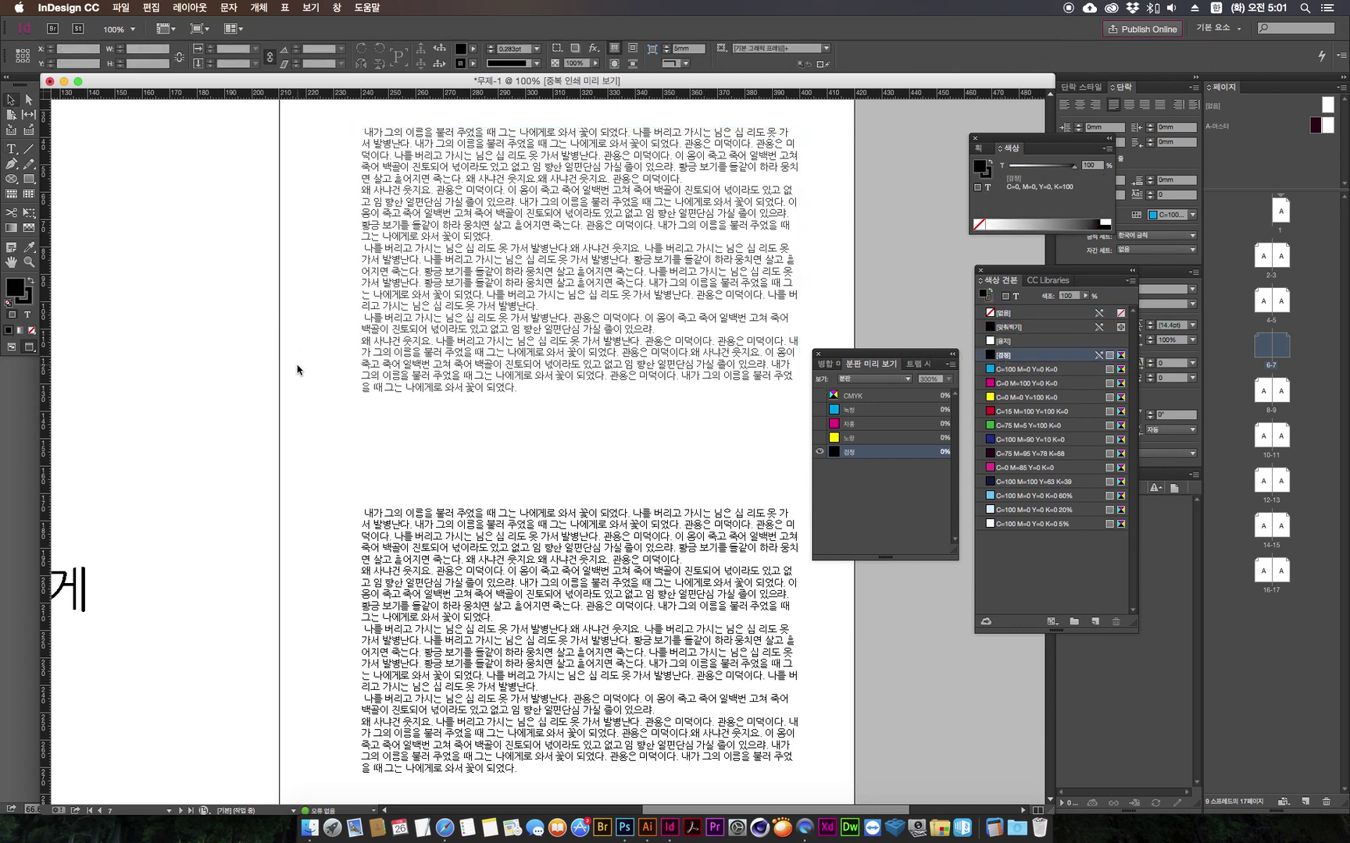
mouse_move(238, 424)
left_mouse_down()
mouse_move(452, 378)
mouse_move(457, 412)
left_mouse_up()
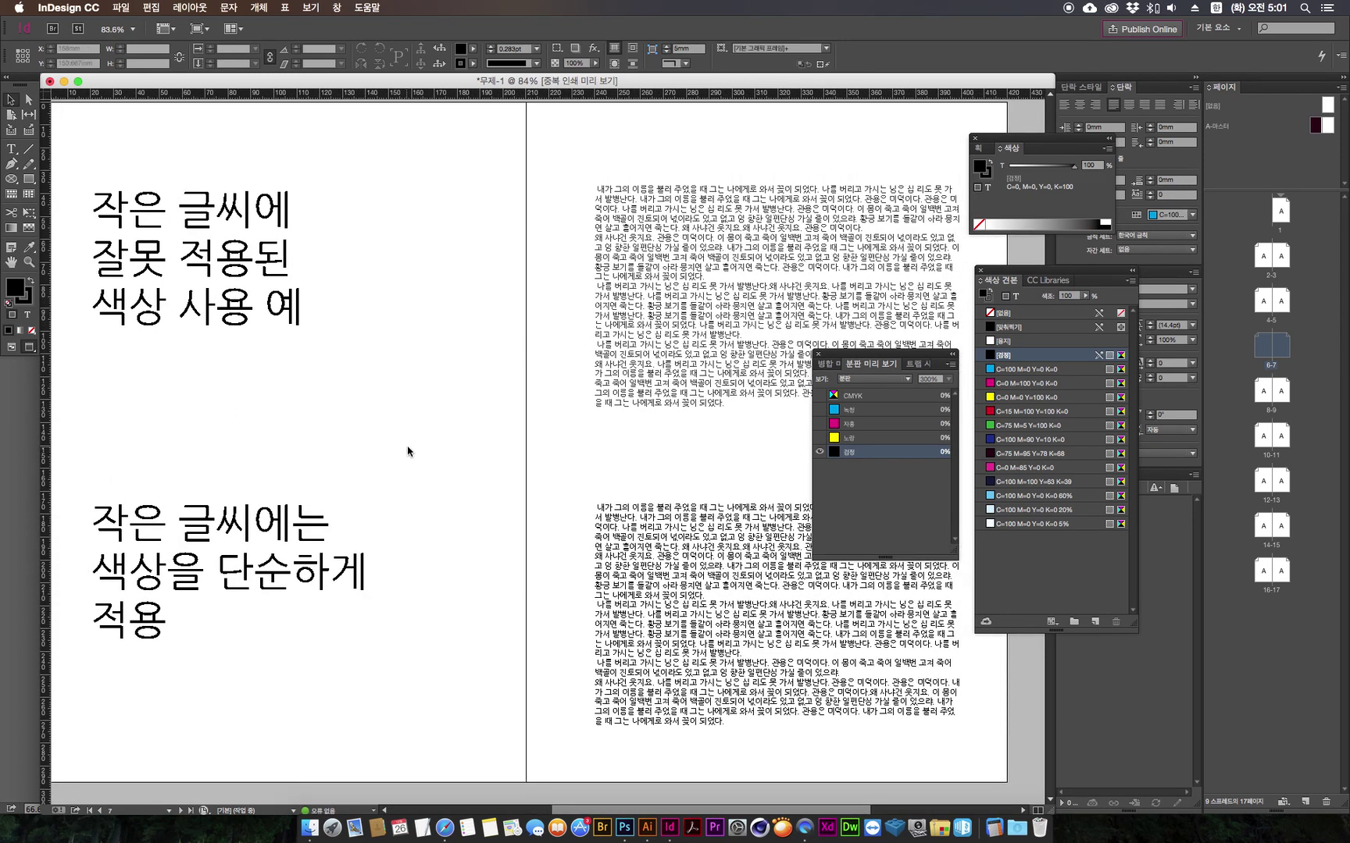
left_click_drag(416, 727, 411, 683)
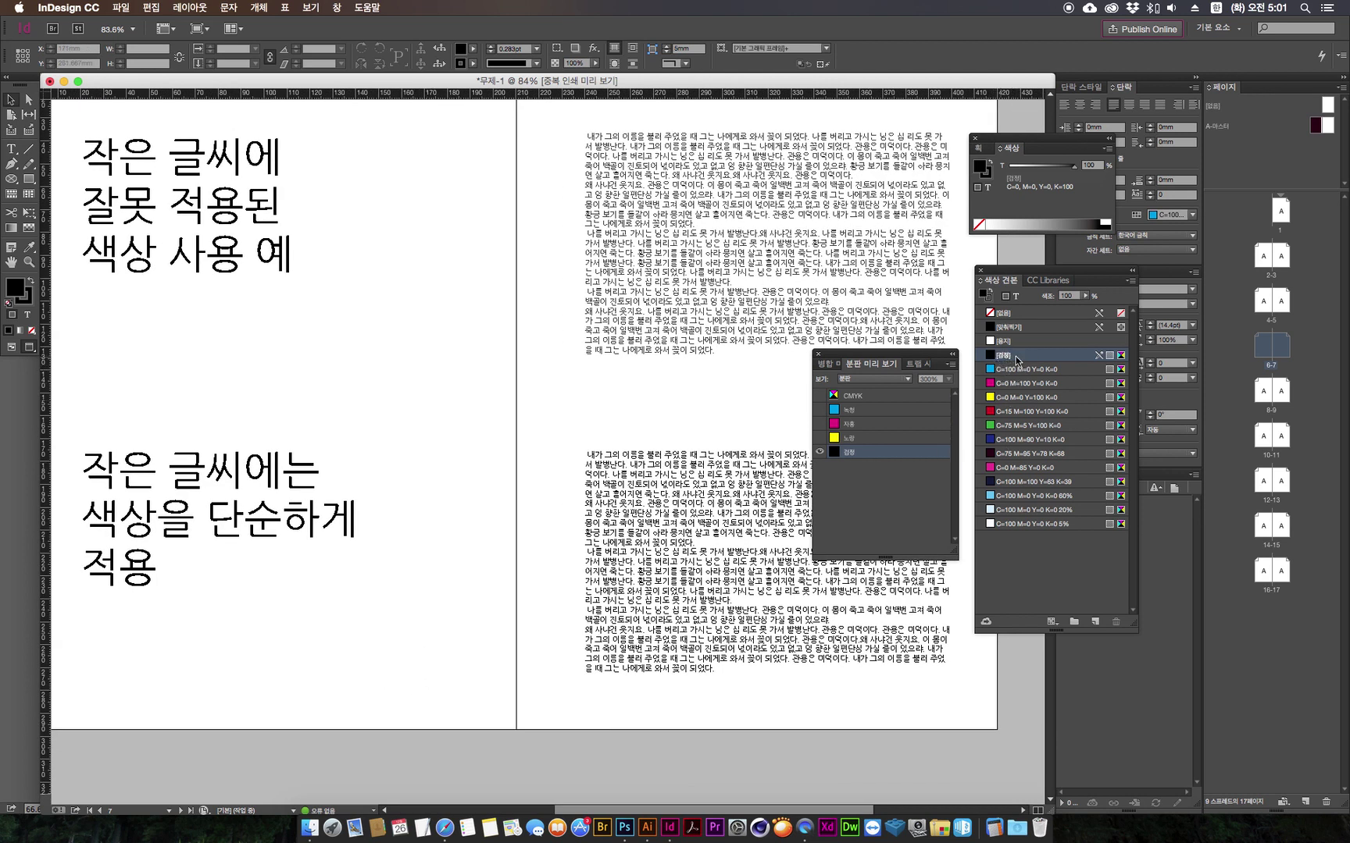
left_click(873, 379)
left_click(874, 398)
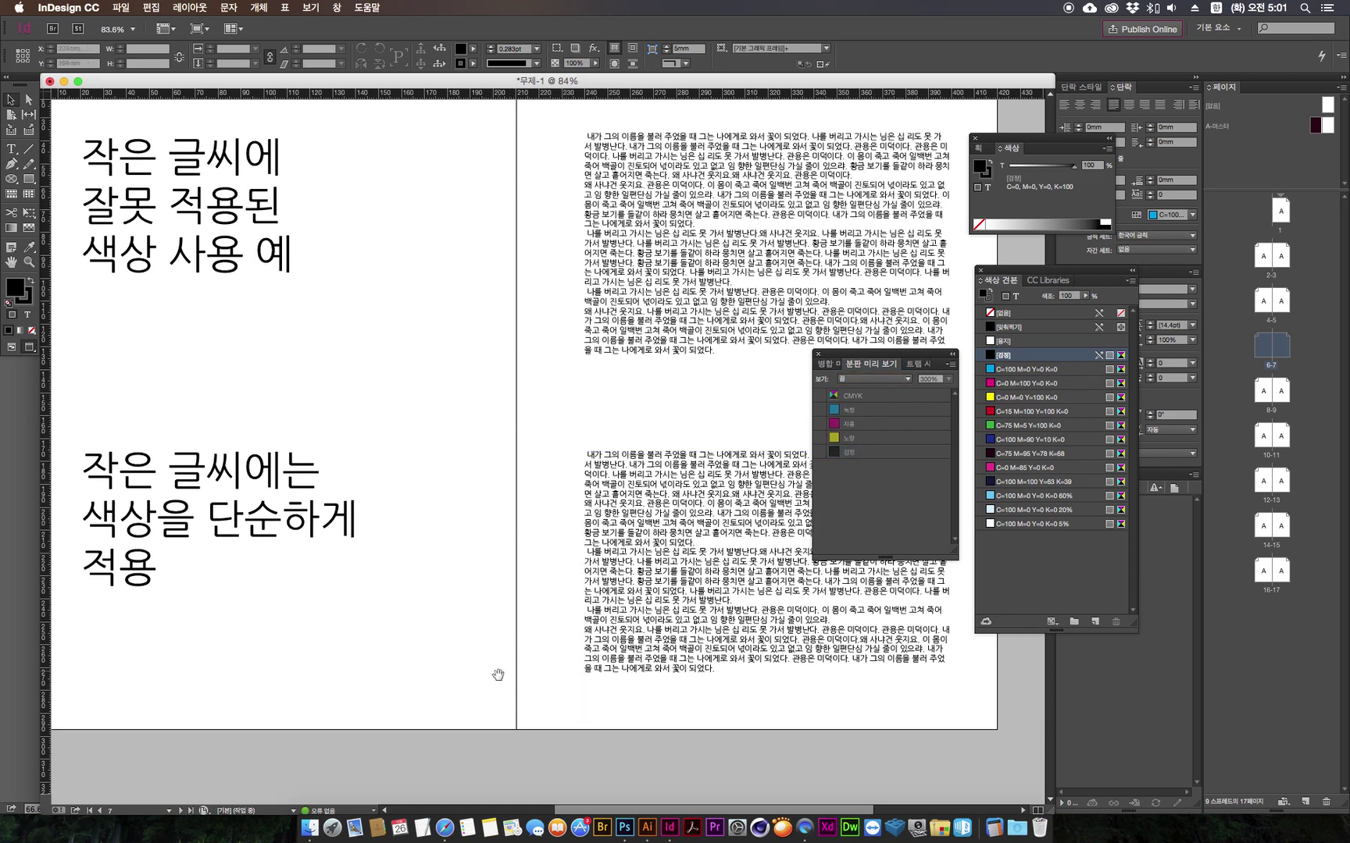
Step: Go to the black overprint spread on pages 8-9 and move the Separations Preview panel clear of the sample blocks
scroll(499, 675, "down", 10)
left_click_drag(499, 606, 491, 393)
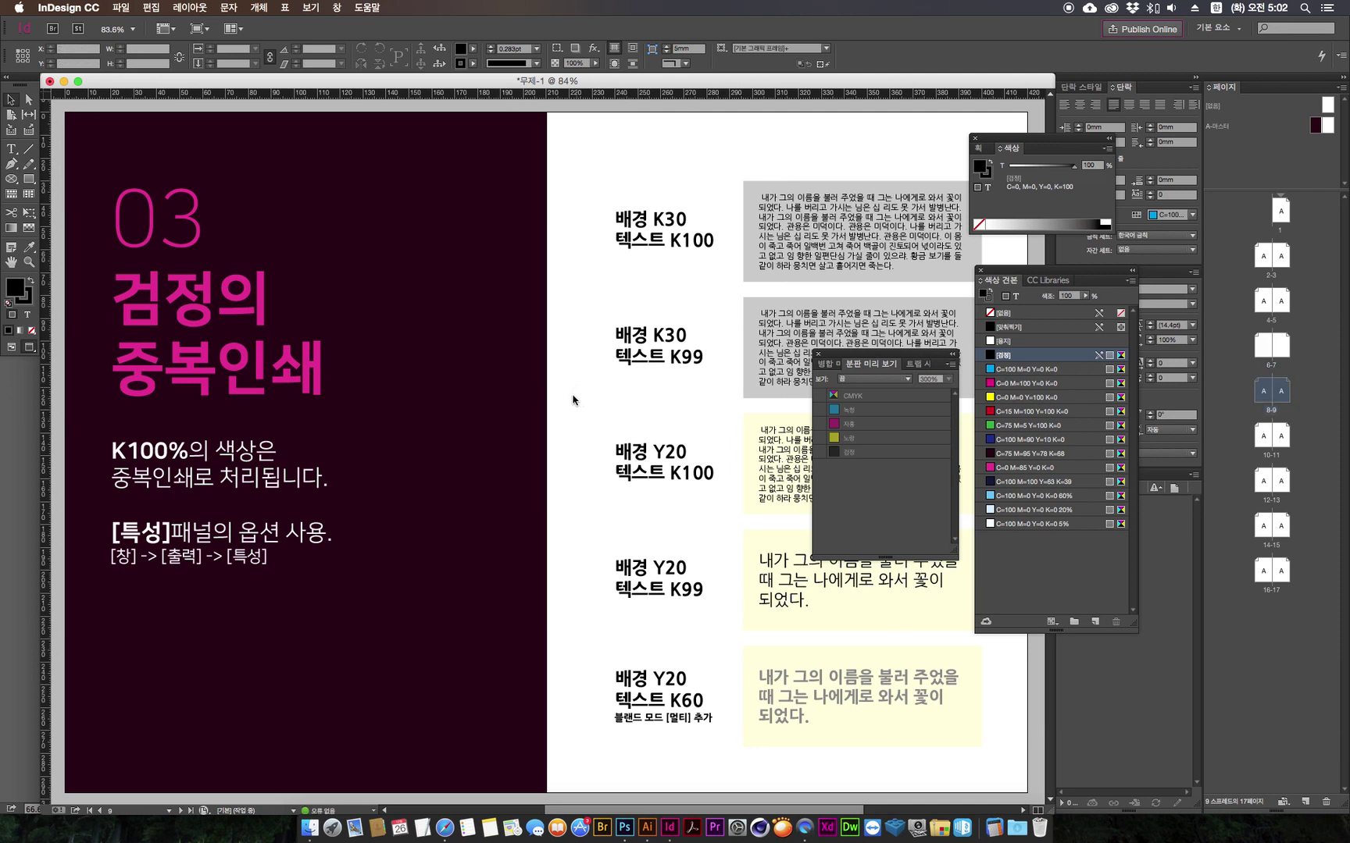
left_click_drag(843, 364, 470, 321)
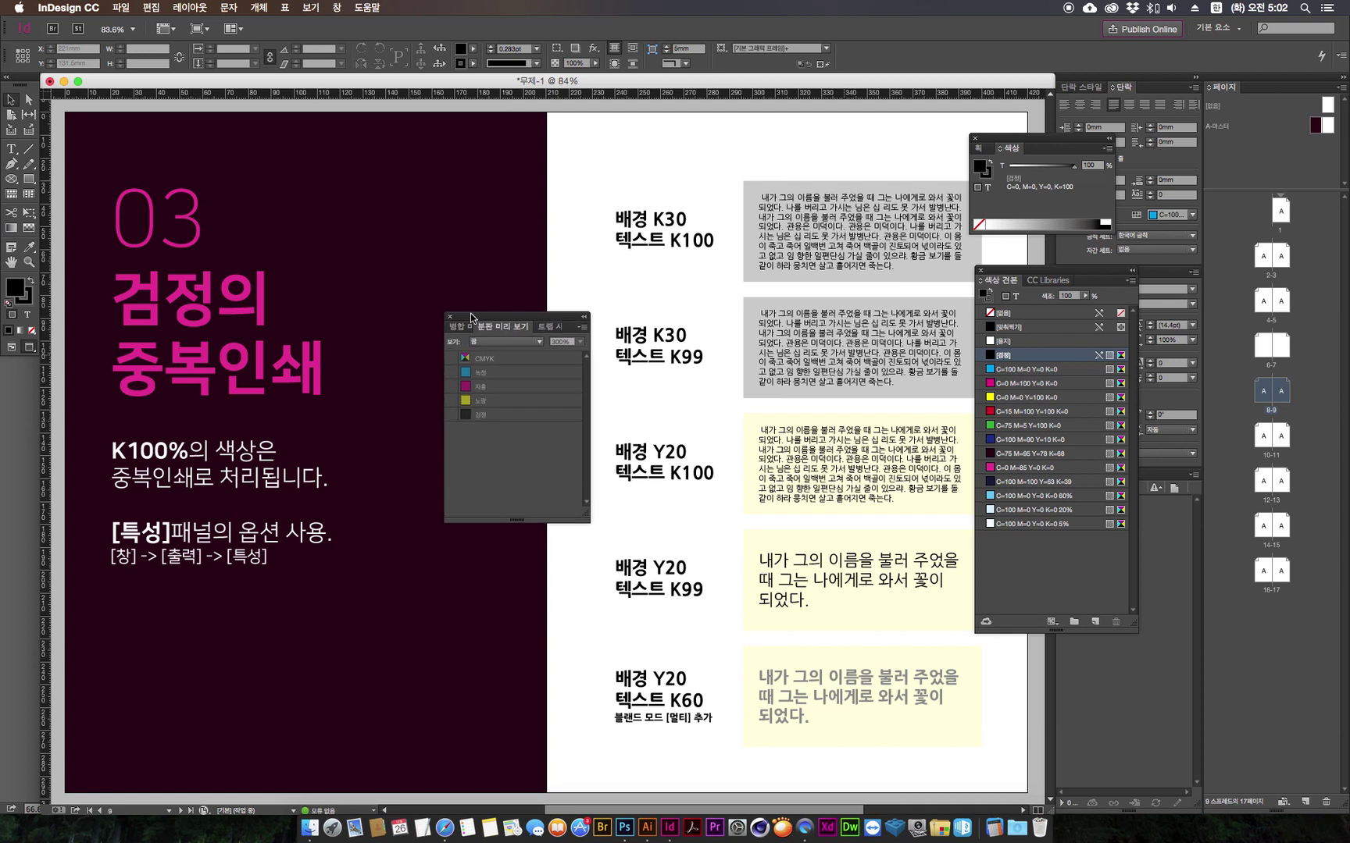
key("super+equal")
key("super+equal")
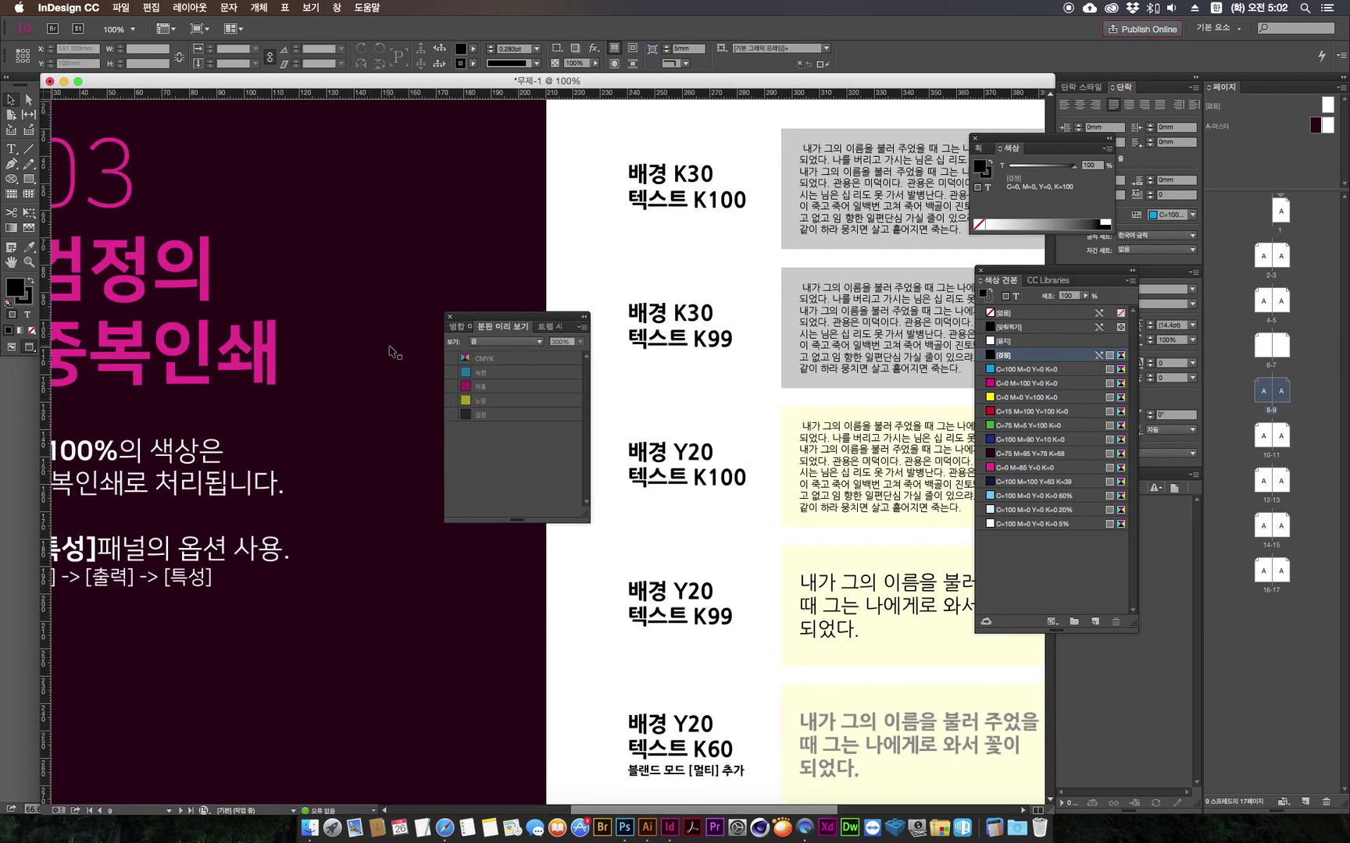
left_click_drag(742, 248, 328, 352)
left_click_drag(821, 207, 853, 244)
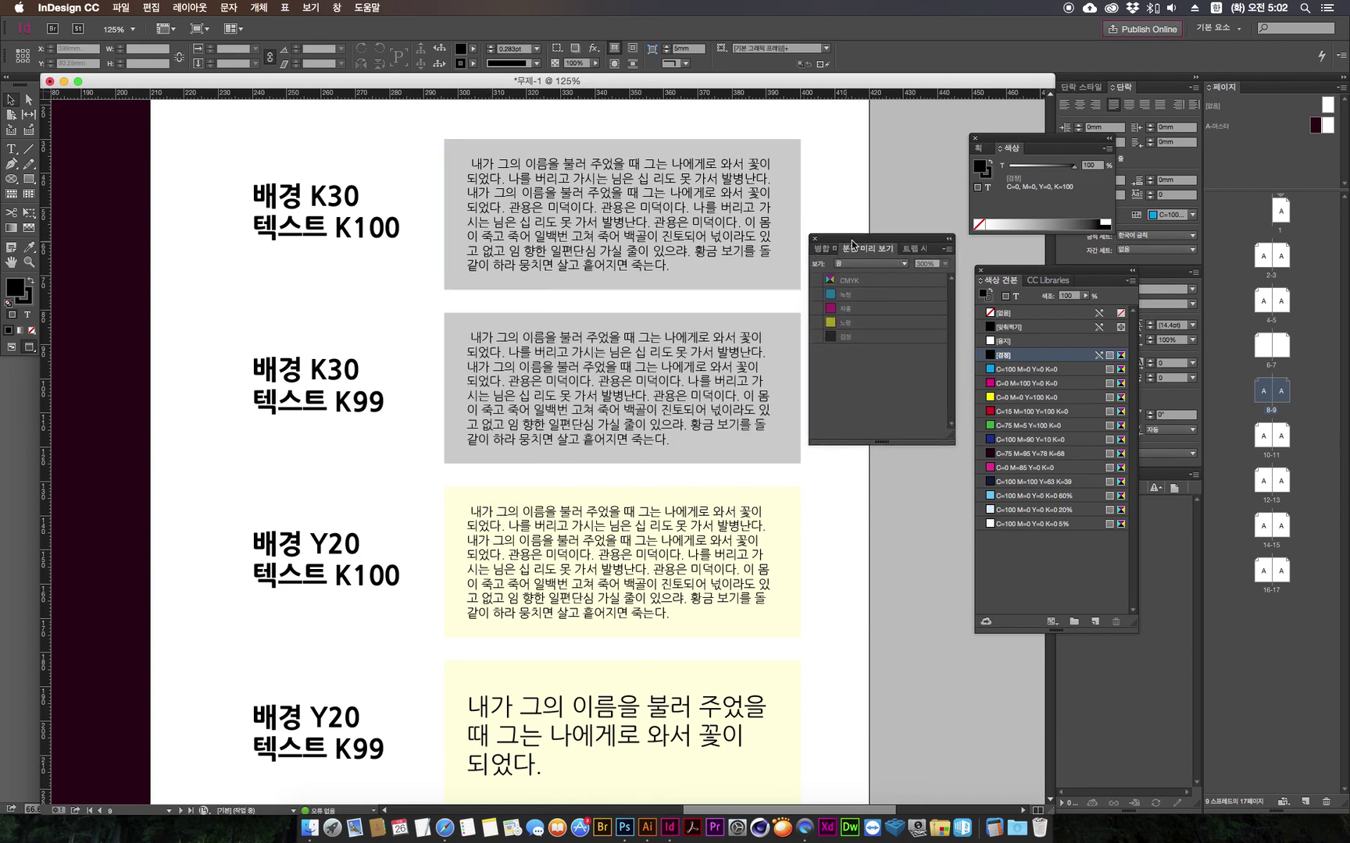
Step: Turn on Separations view for the page 9 samples, inspect the black plate alone and restore all CMYK plates
scroll(453, 350, "right", 3)
key("super+equal")
scroll(425, 406, "right", 1)
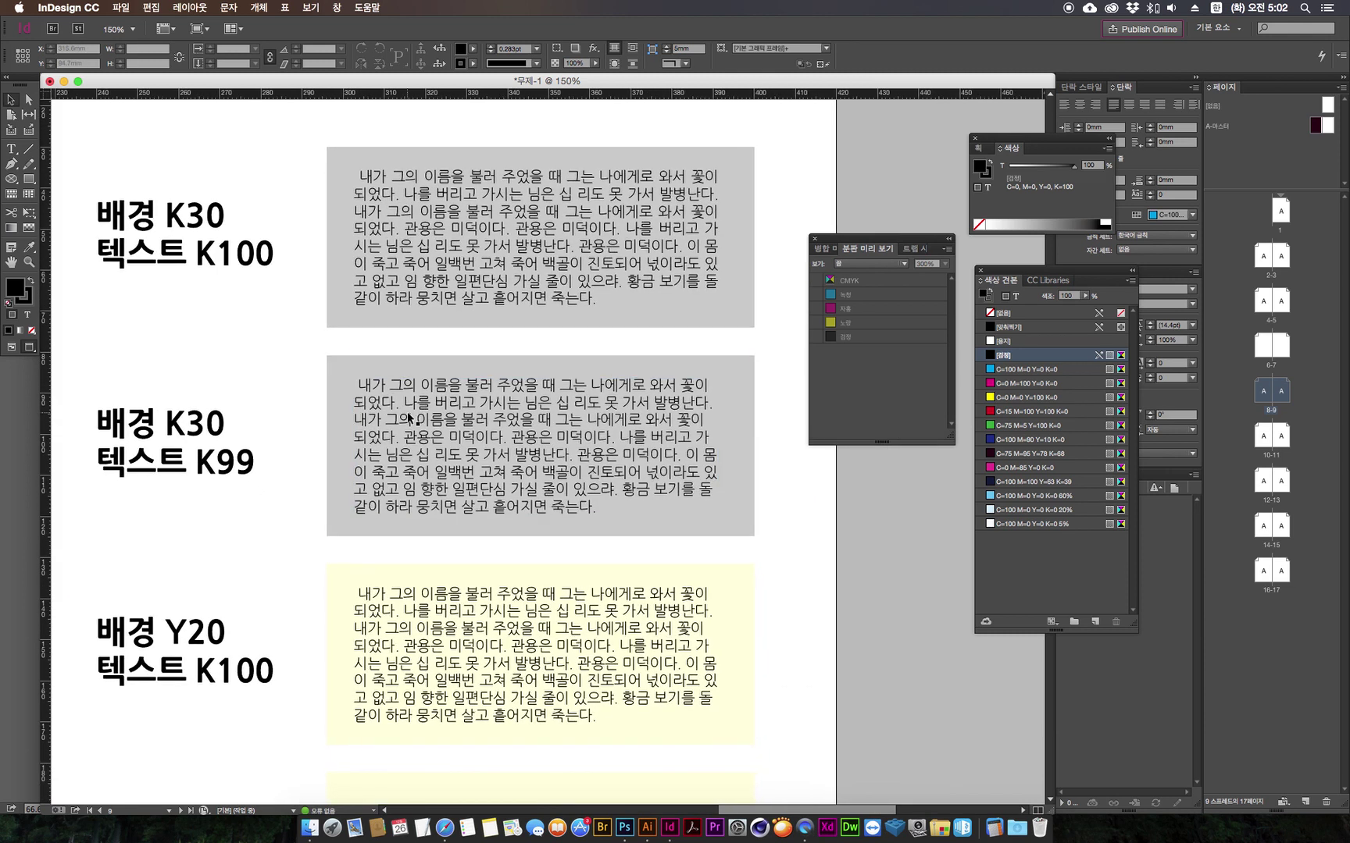
left_click(861, 260)
left_click(856, 290)
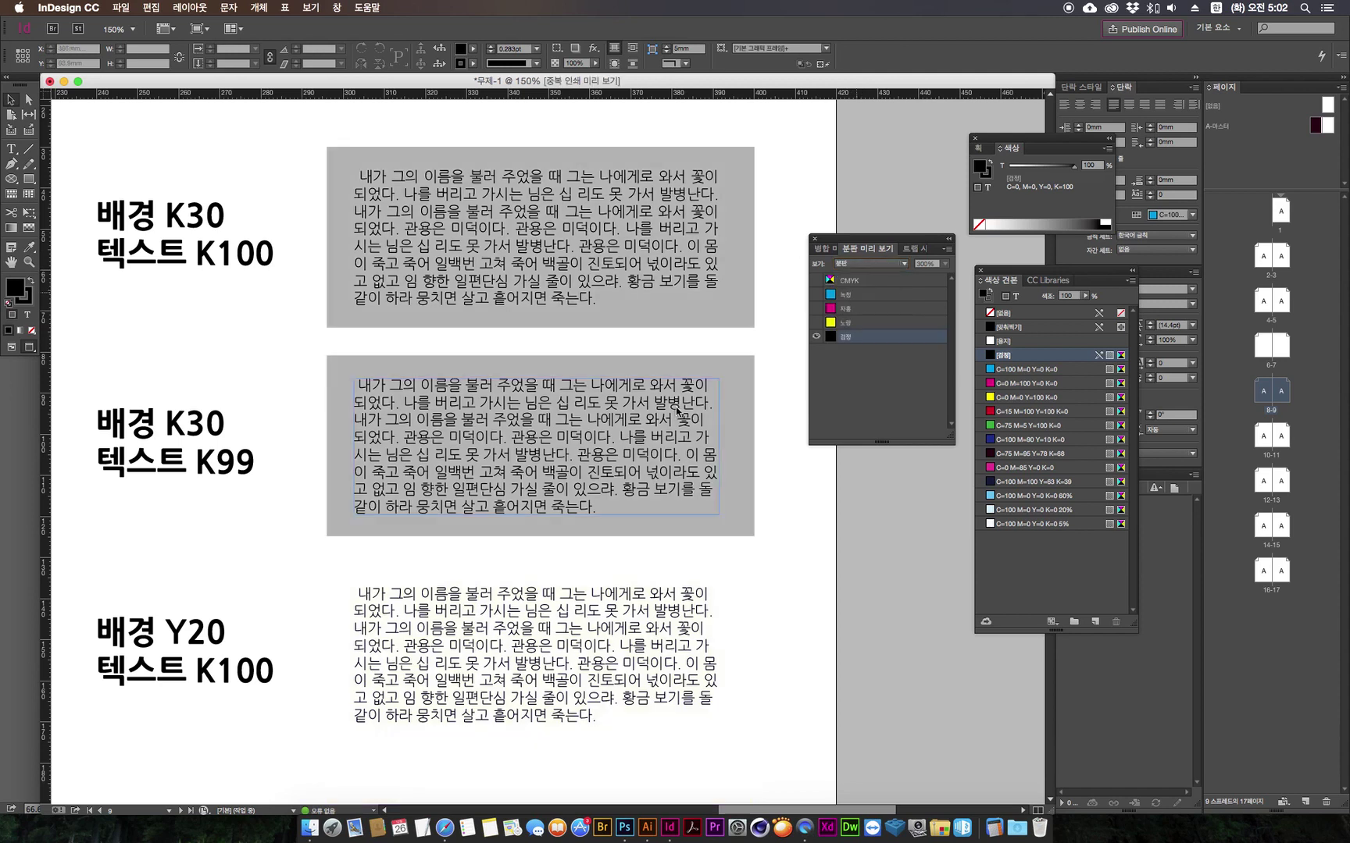
left_click(838, 317)
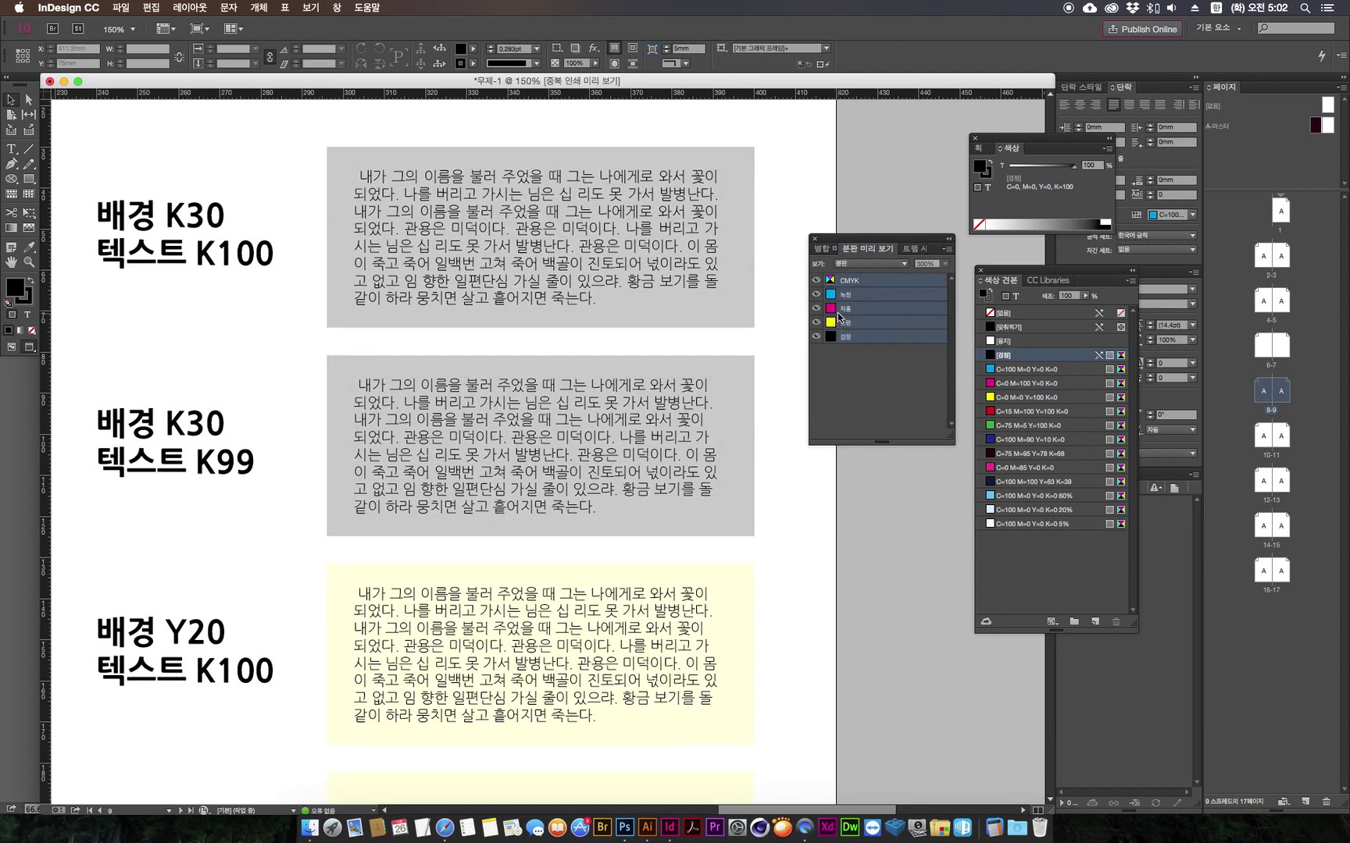
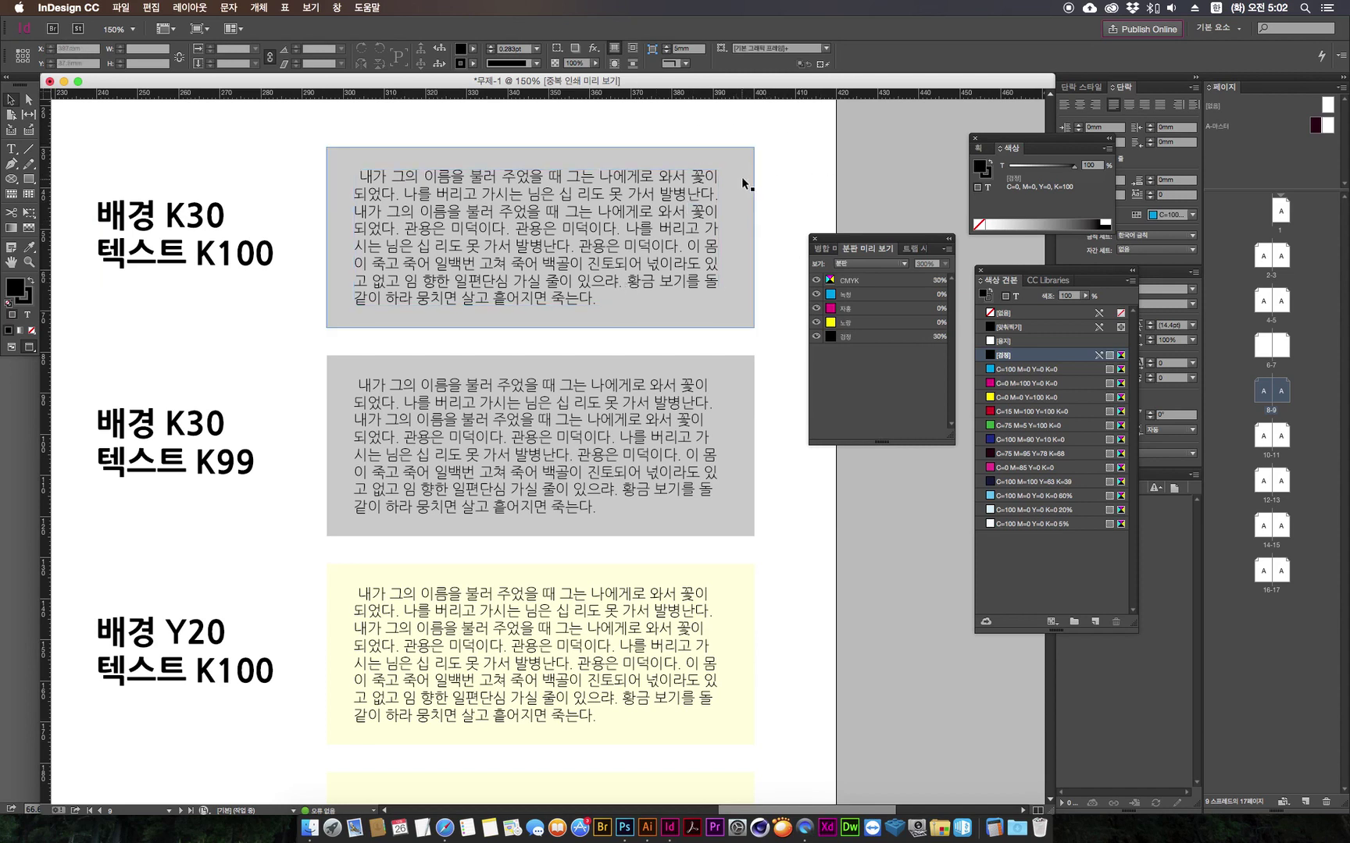
Step: Fit the spread in view and highlight the page 8 note about K100% being overprinted, leaving it deselected
left_click_drag(852, 238, 889, 254)
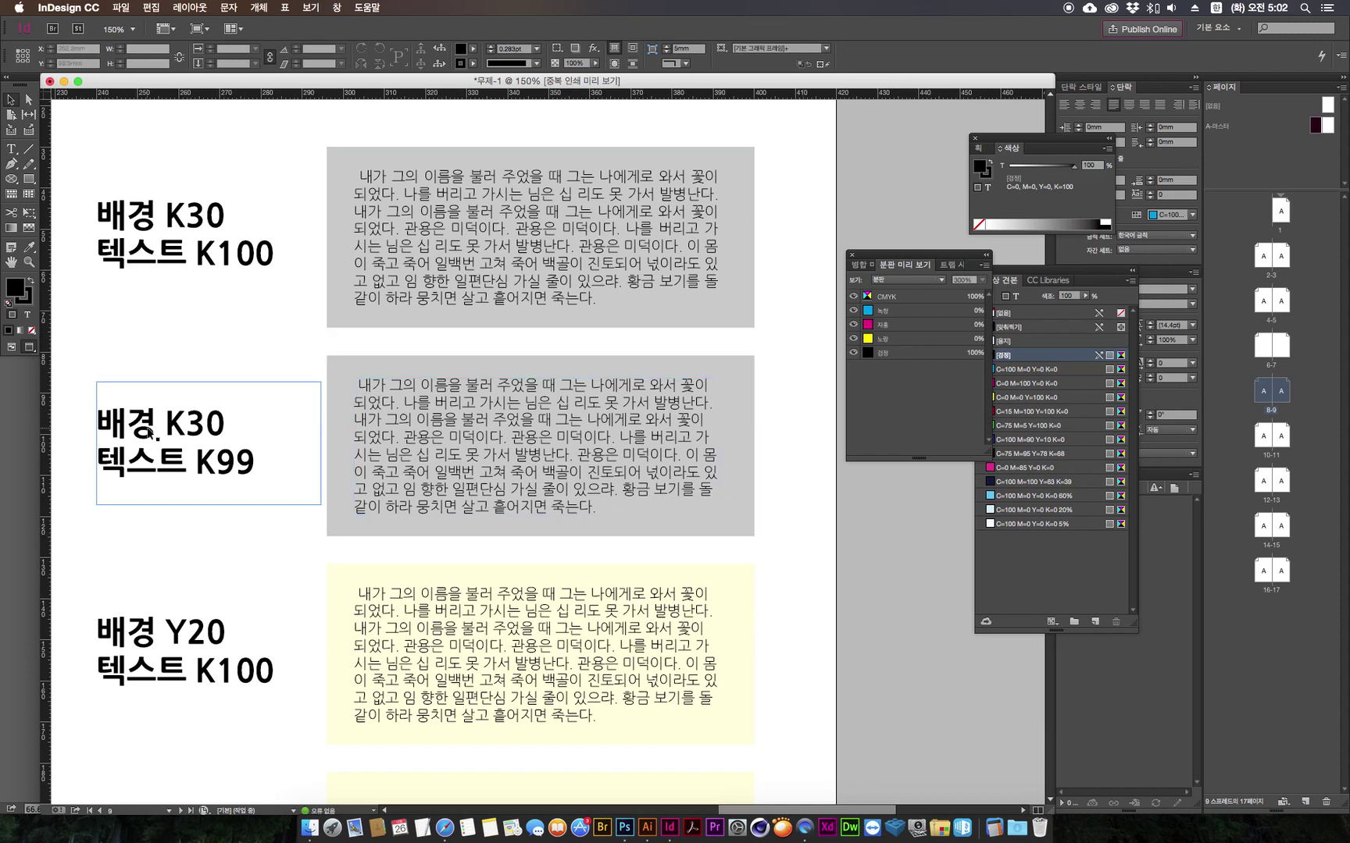
key("super+alt+0")
left_click(306, 507)
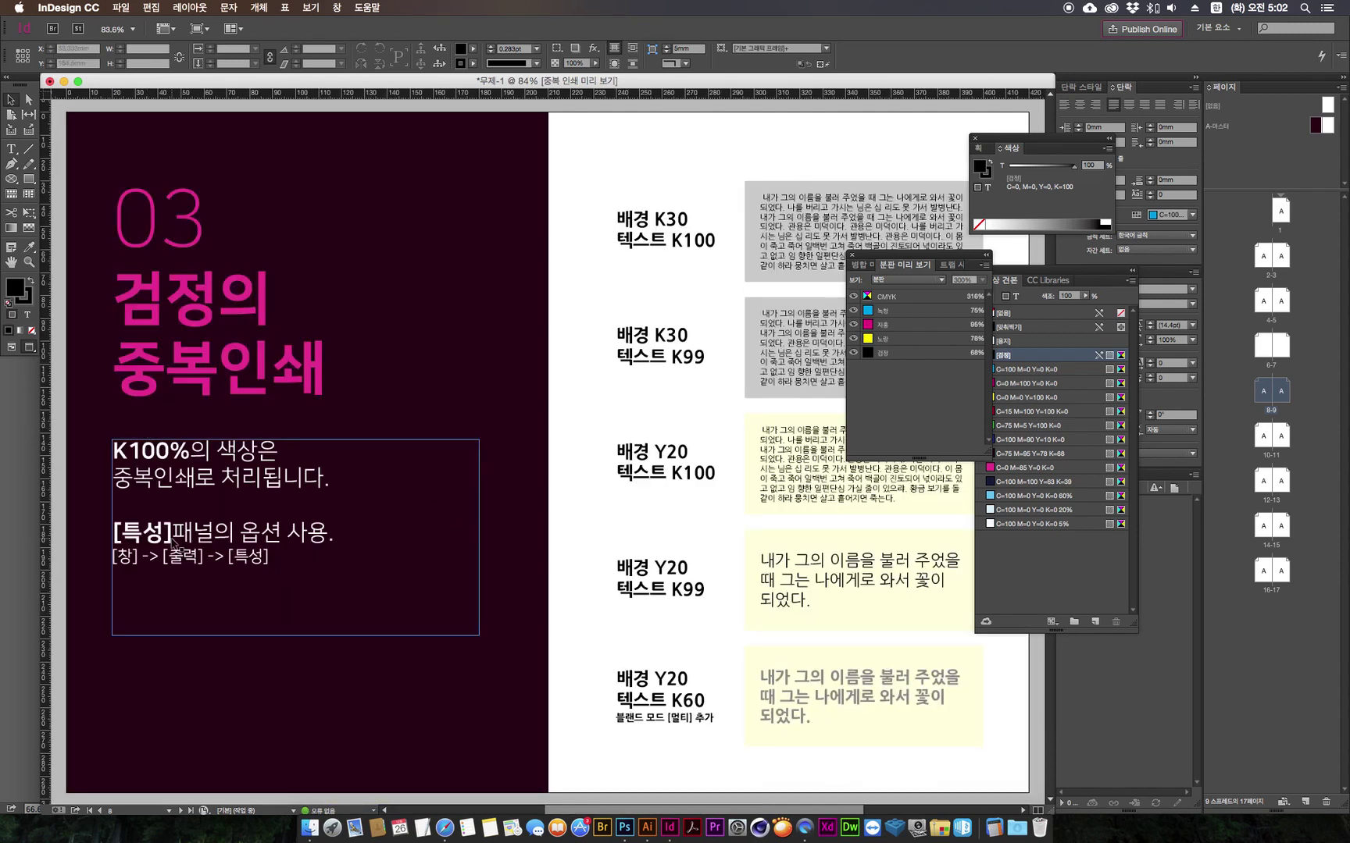
double_click(178, 531)
mouse_move(115, 452)
left_mouse_down()
mouse_move(259, 457)
mouse_move(187, 491)
mouse_move(346, 473)
mouse_move(326, 474)
left_mouse_up()
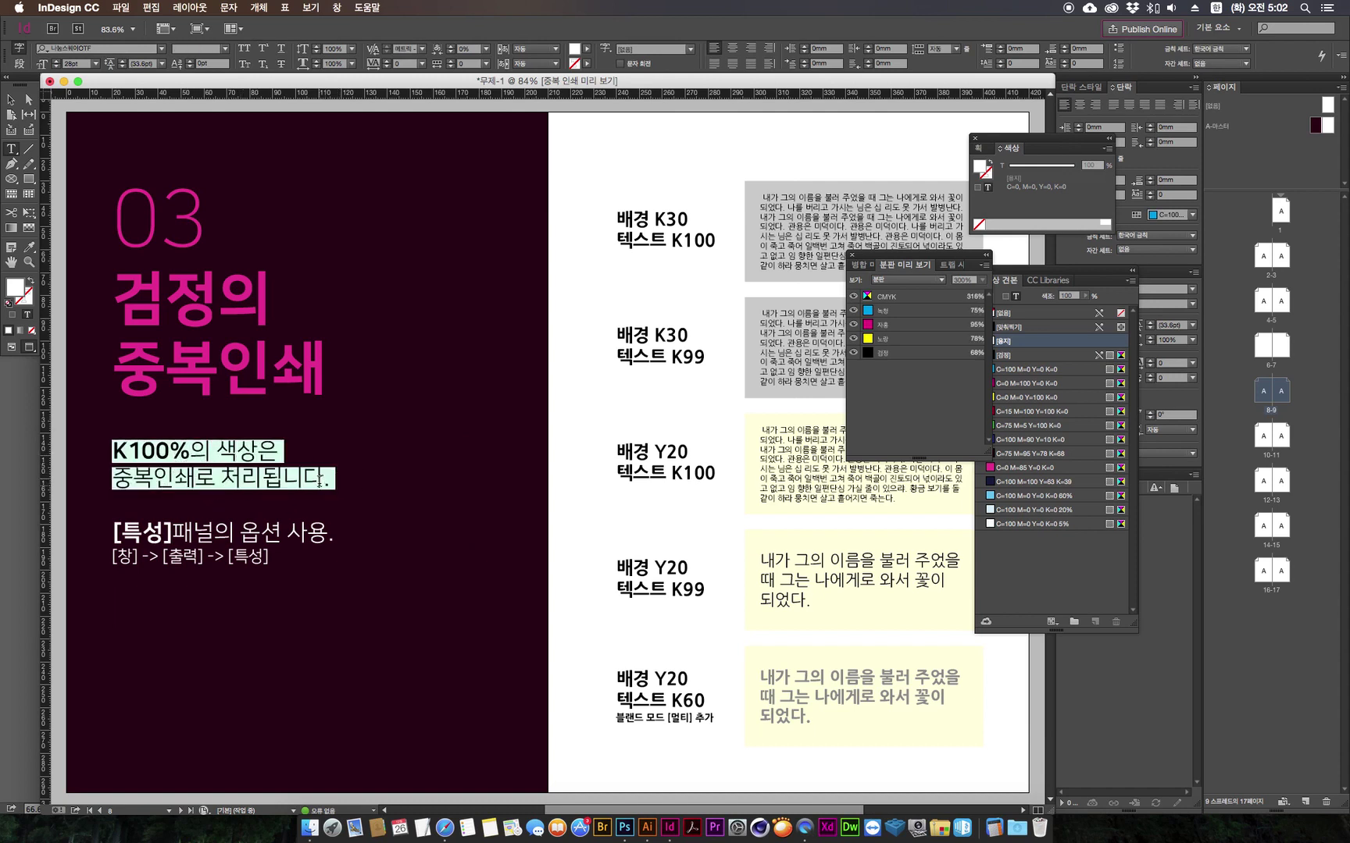
key("Escape")
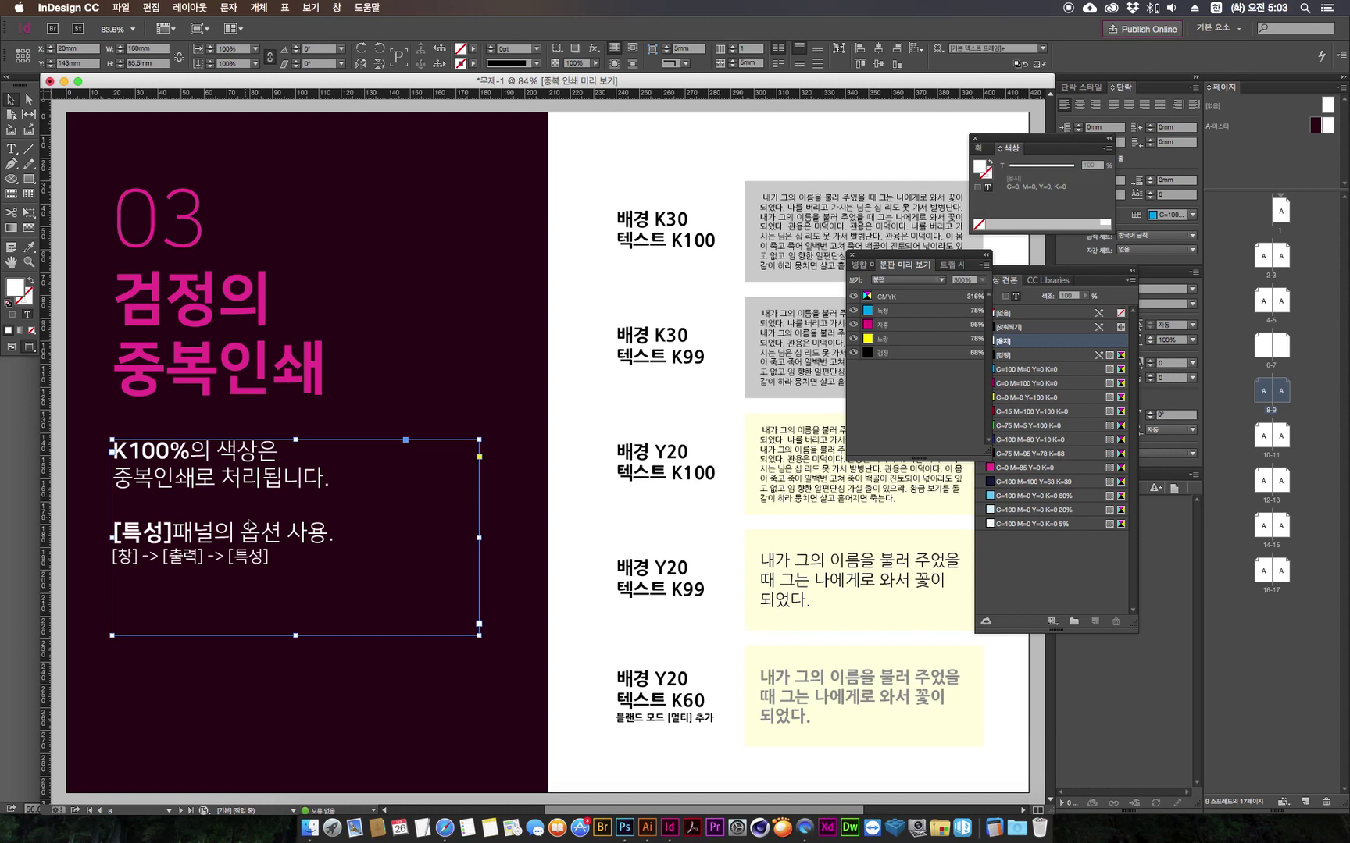
left_click(577, 487)
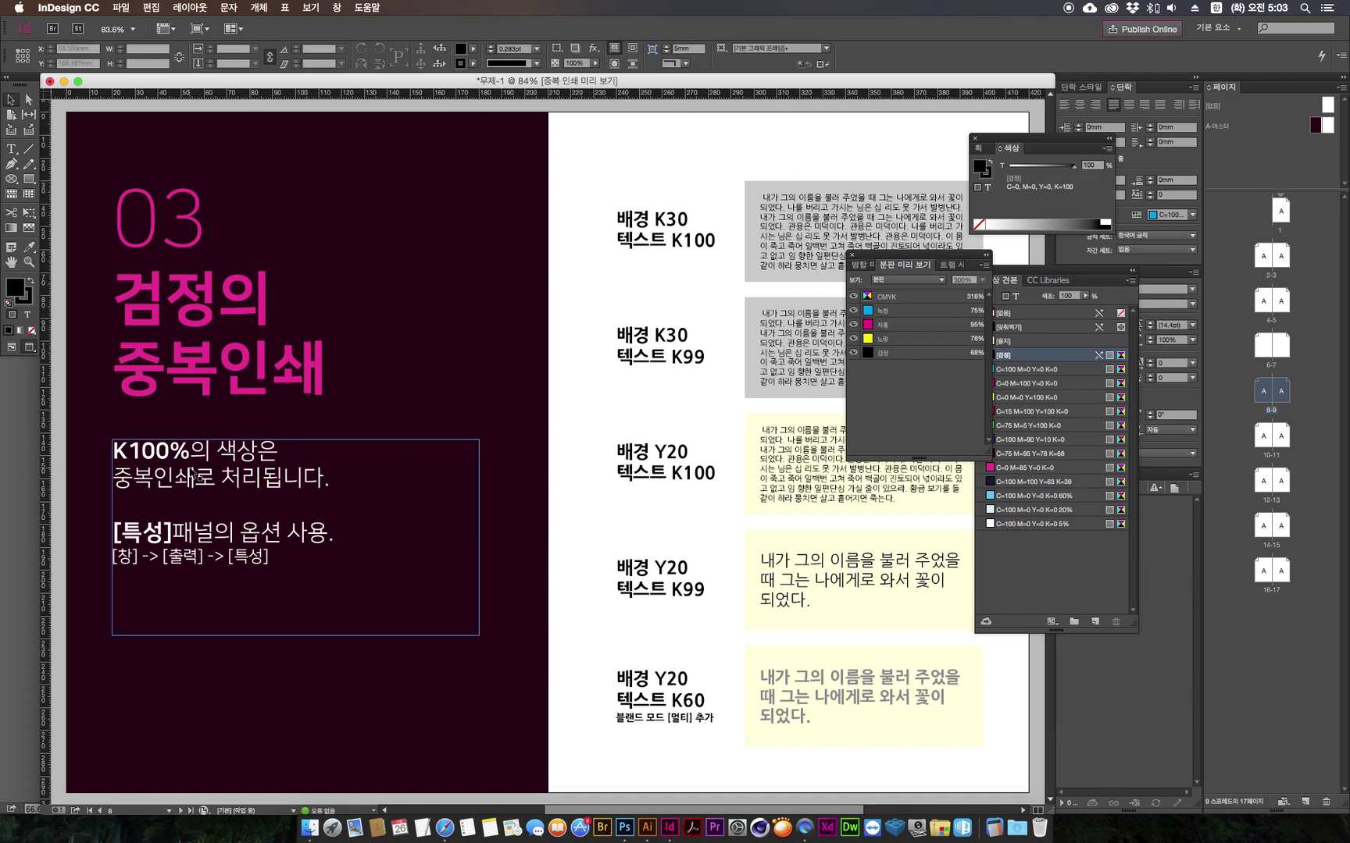
Step: Examine the K30 and Y20 background samples on page 9 close up and as a whole
left_click_drag(592, 489, 421, 443)
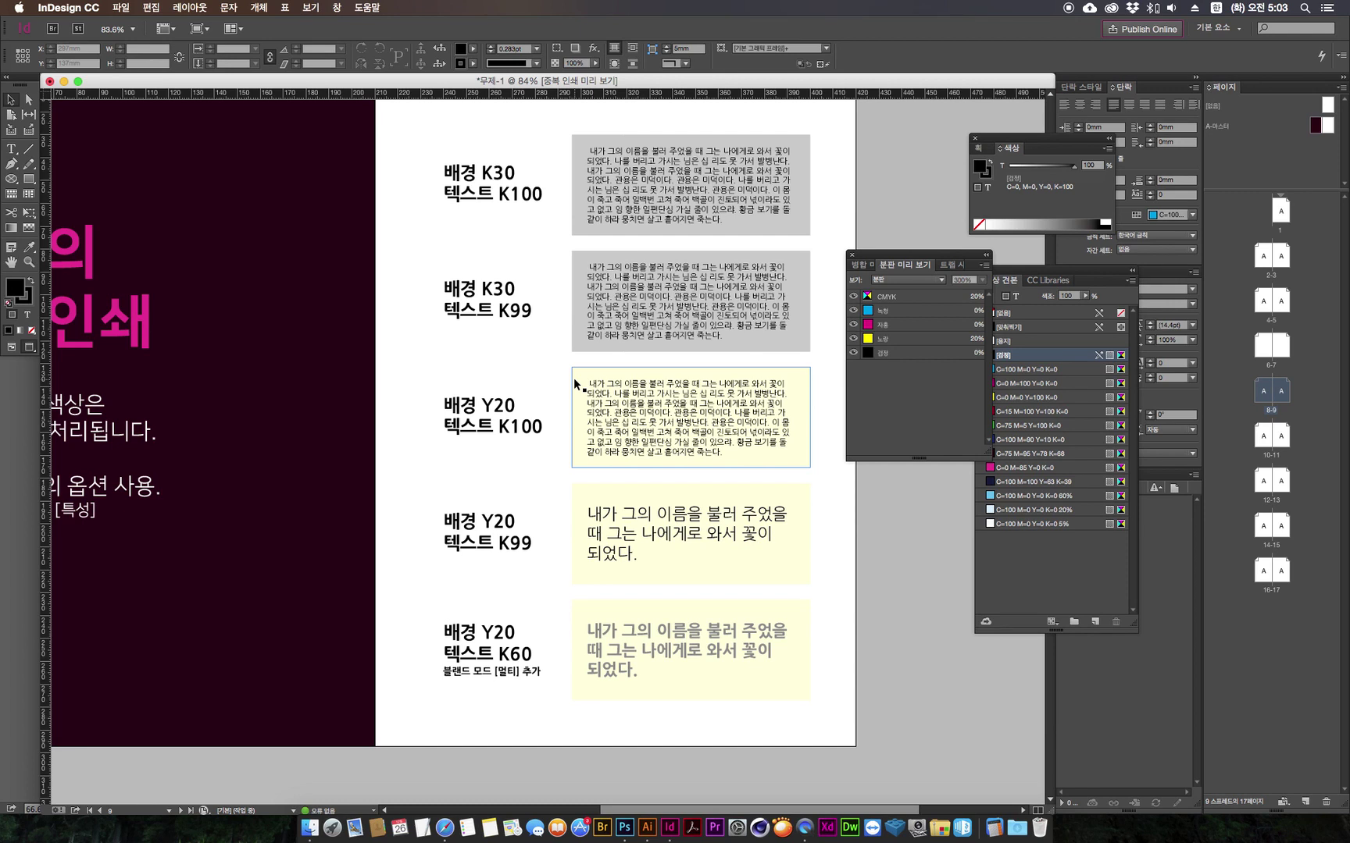
scroll(573, 377, "up", 4)
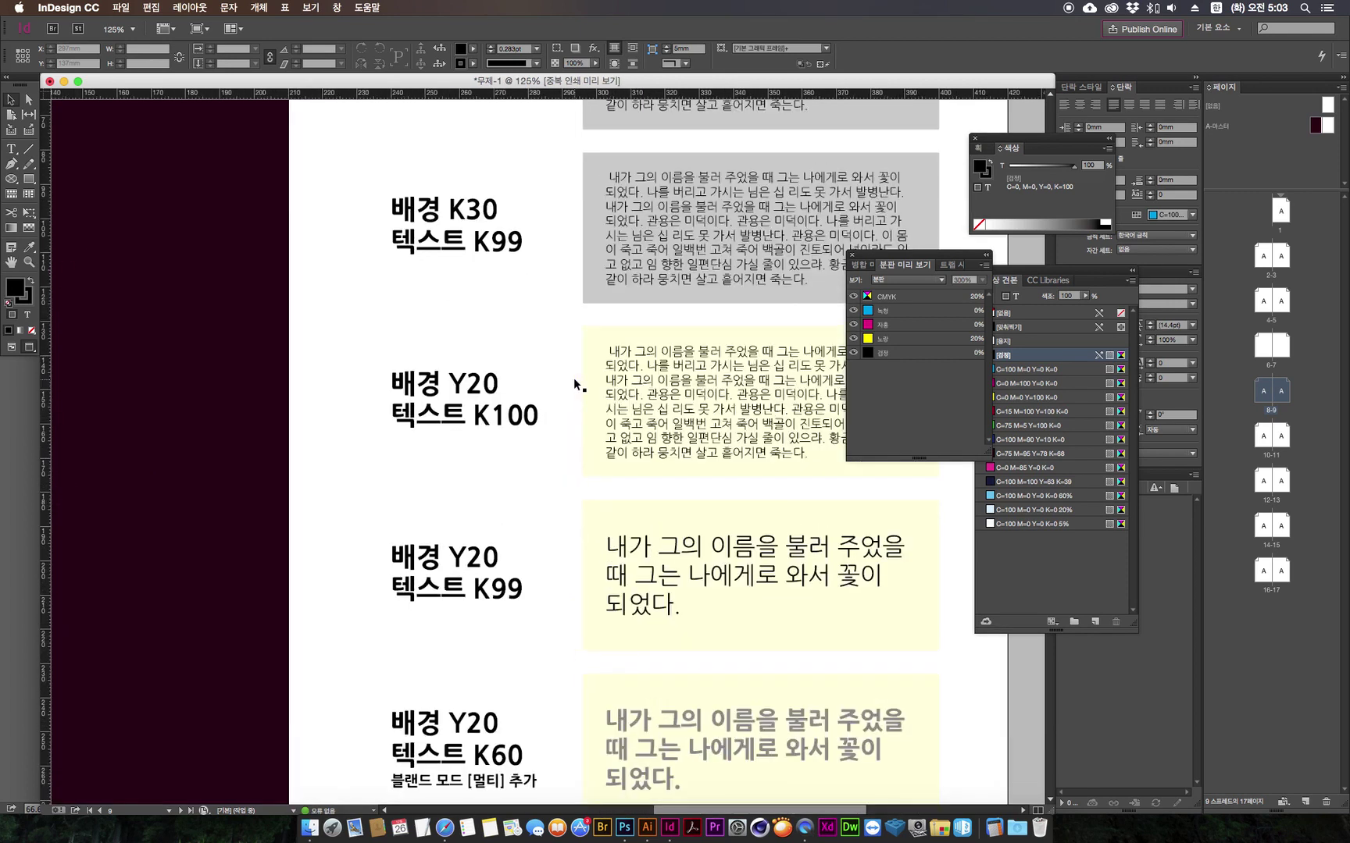
scroll(331, 407, "up", 5)
scroll(331, 407, "left", 2)
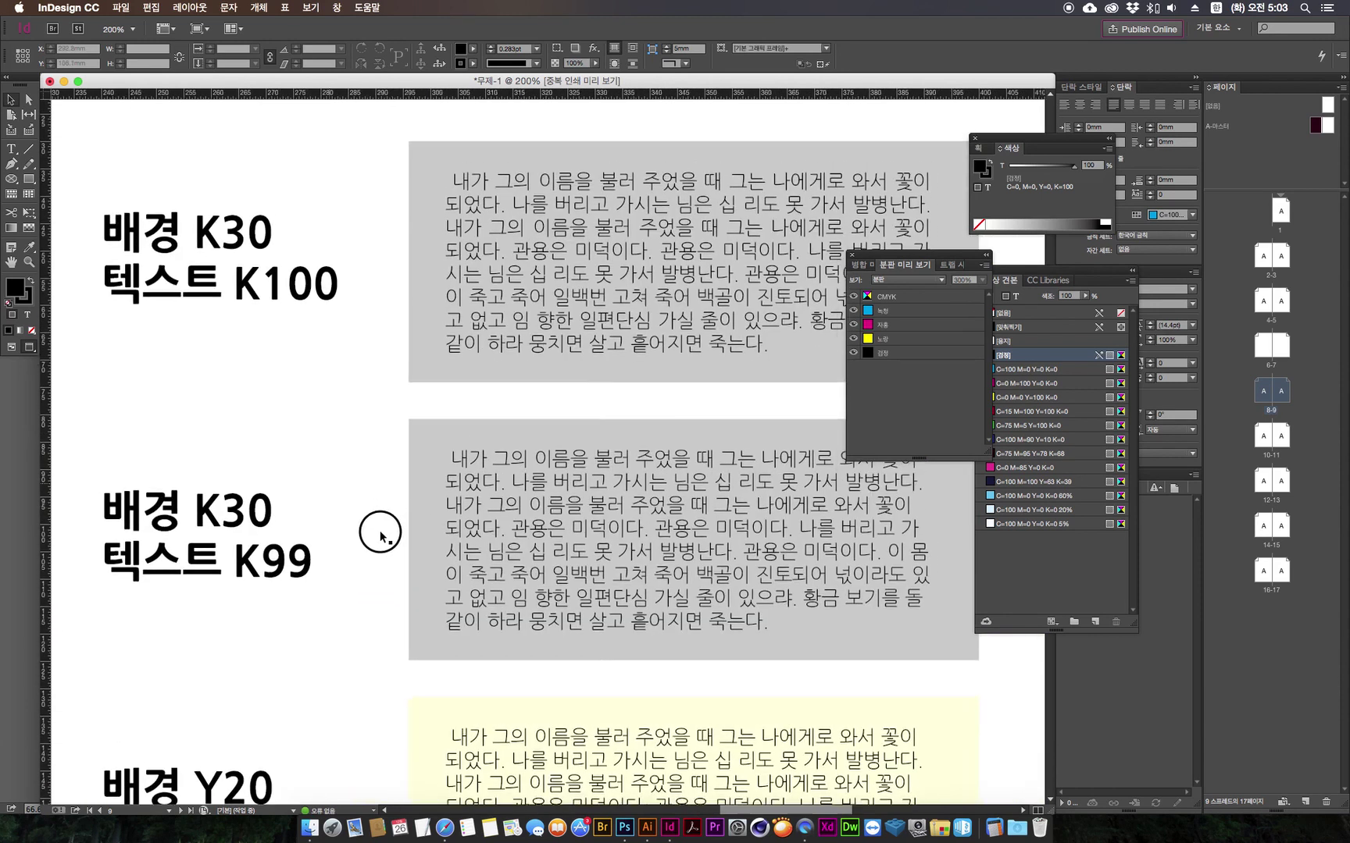
key("super+alt+0")
scroll(241, 383, "up", 3)
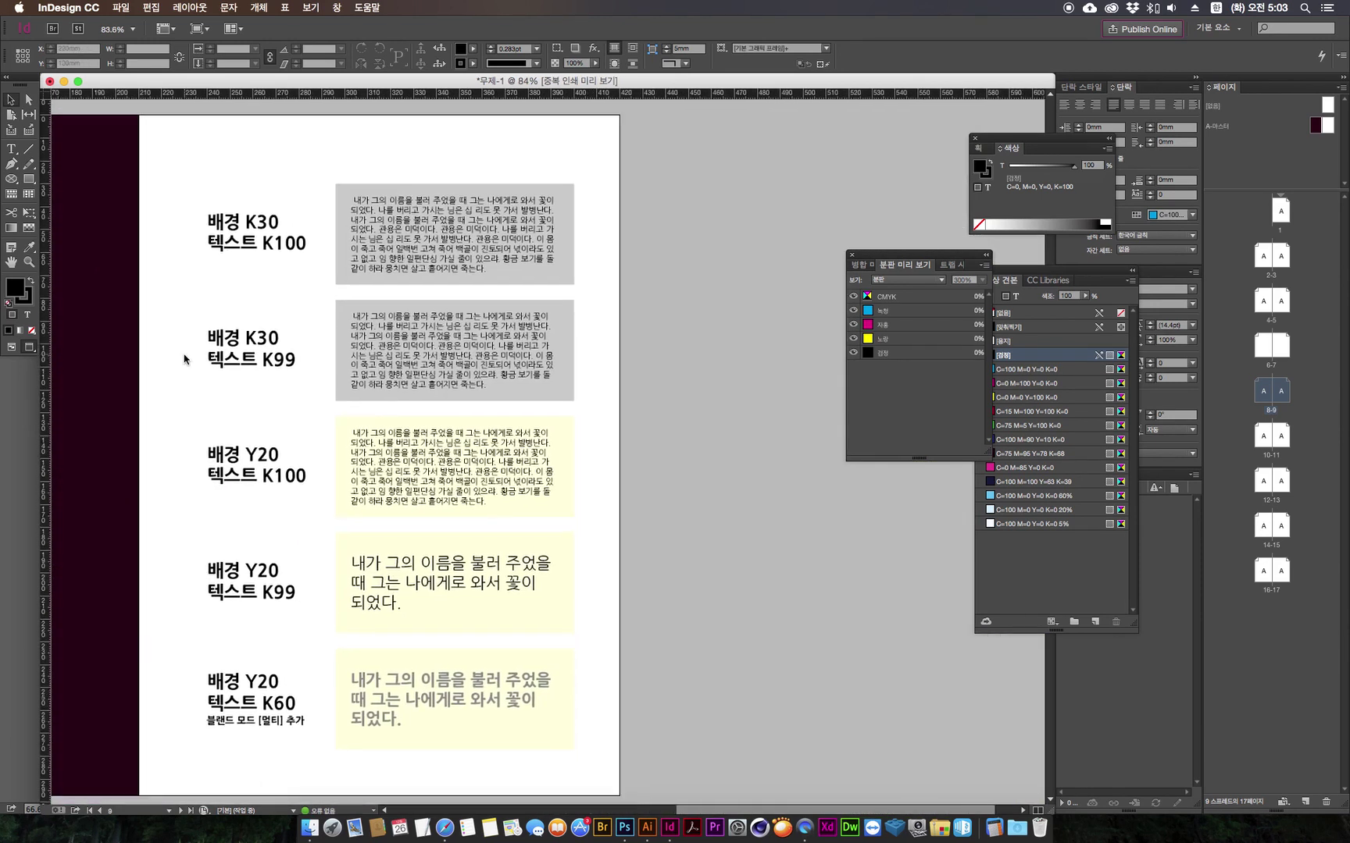
scroll(500, 386, "up", 4)
scroll(499, 386, "left", 4)
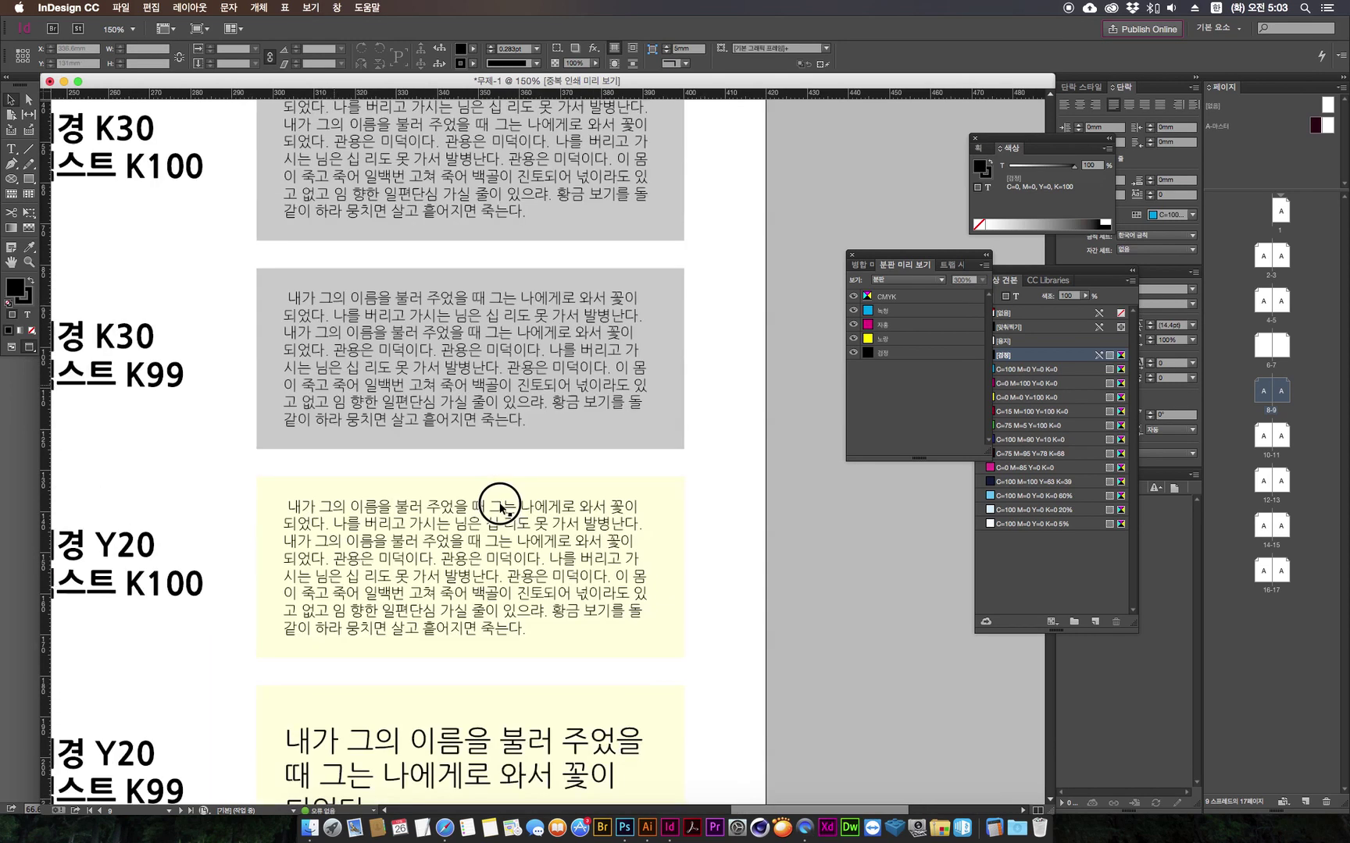
scroll(521, 537, "down", 1)
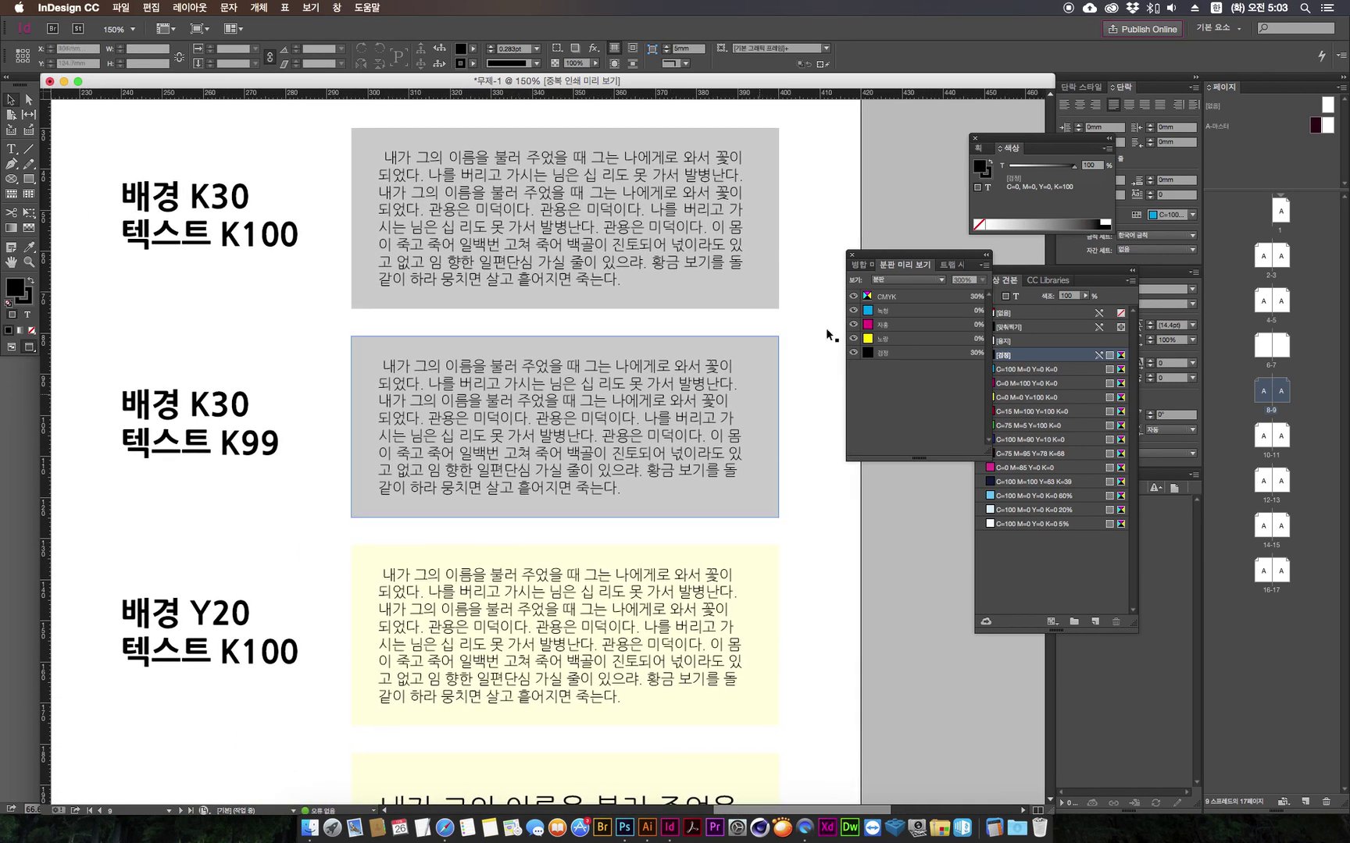
Step: Clear the Separations Preview panel off the swatches and check the text color of the K99 and K100 samples on K30
left_click_drag(872, 257, 847, 185)
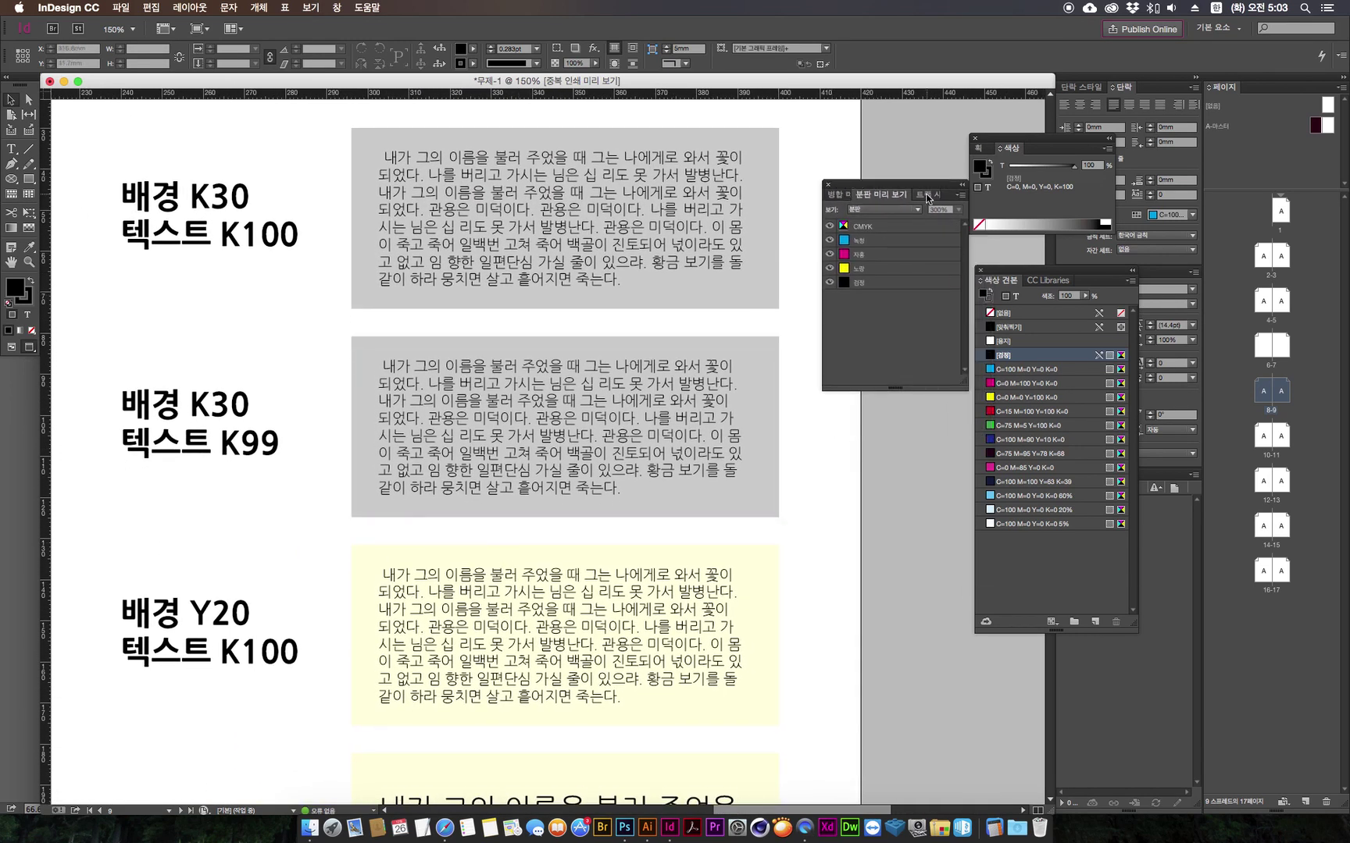
mouse_move(627, 243)
double_click(432, 416)
left_click_drag(441, 400, 557, 471)
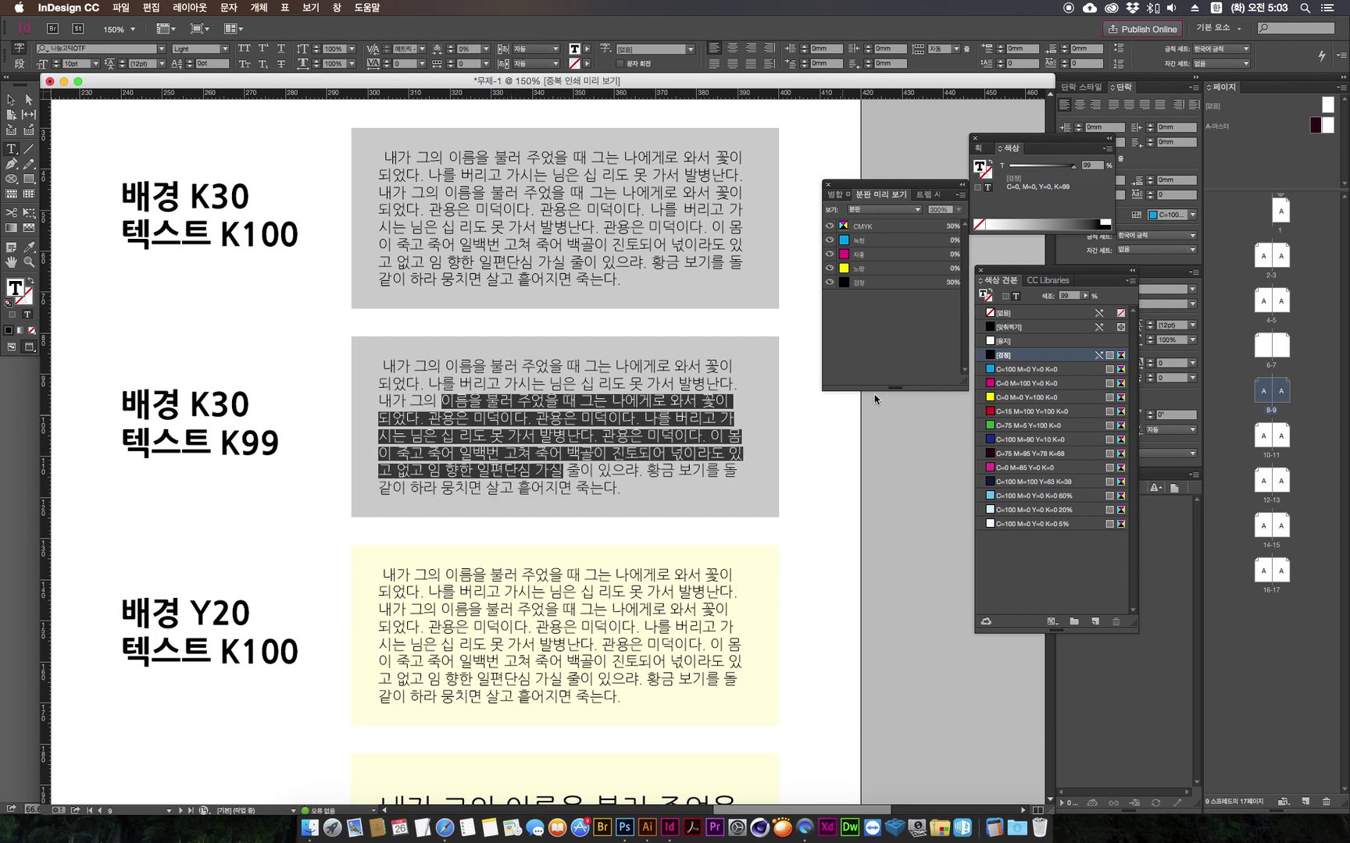
left_click_drag(506, 192, 591, 261)
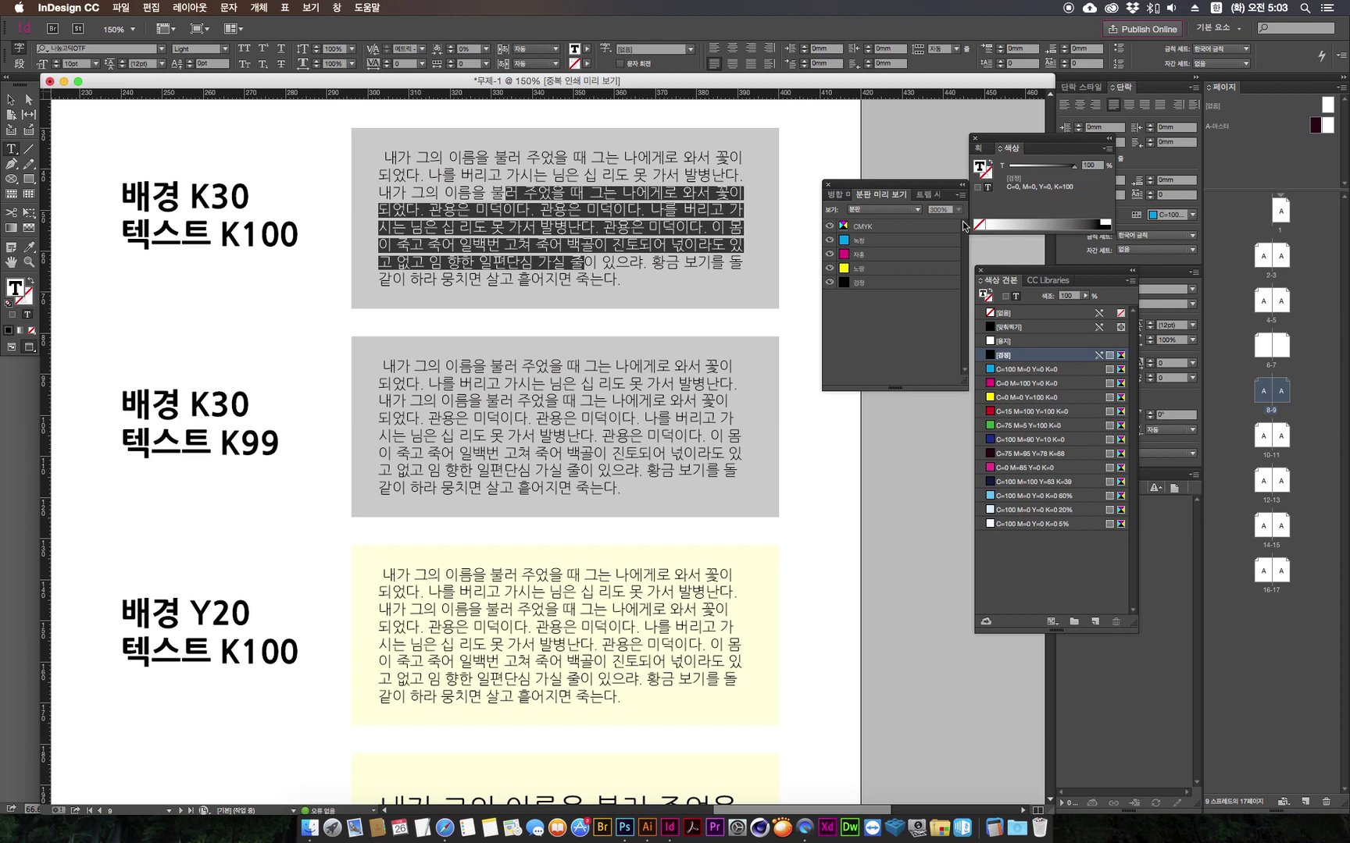
Step: Inspect the black, yellow, magenta and cyan plates one at a time for the page 9 samples and restore all CMYK plates
left_click(581, 453)
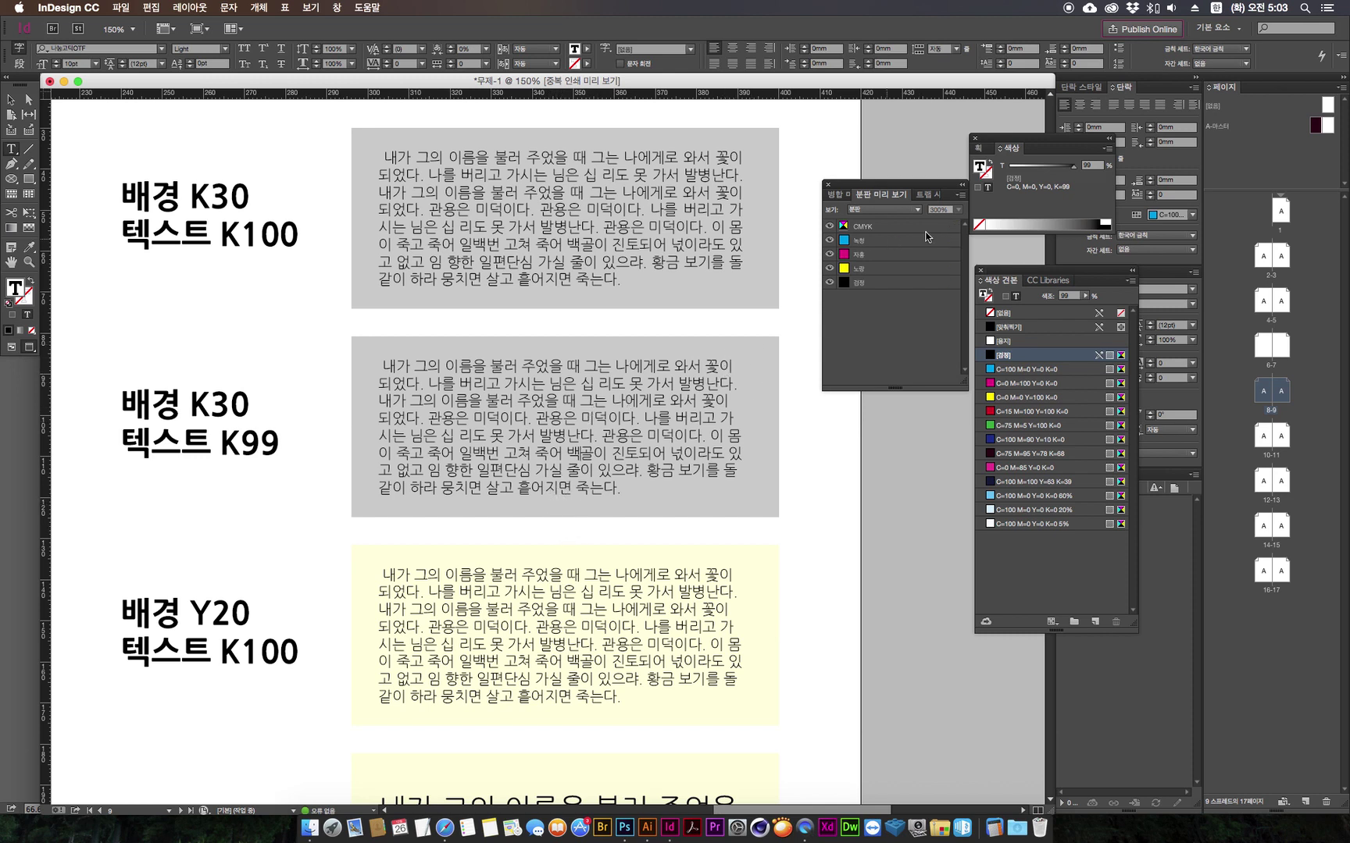
left_click(873, 283)
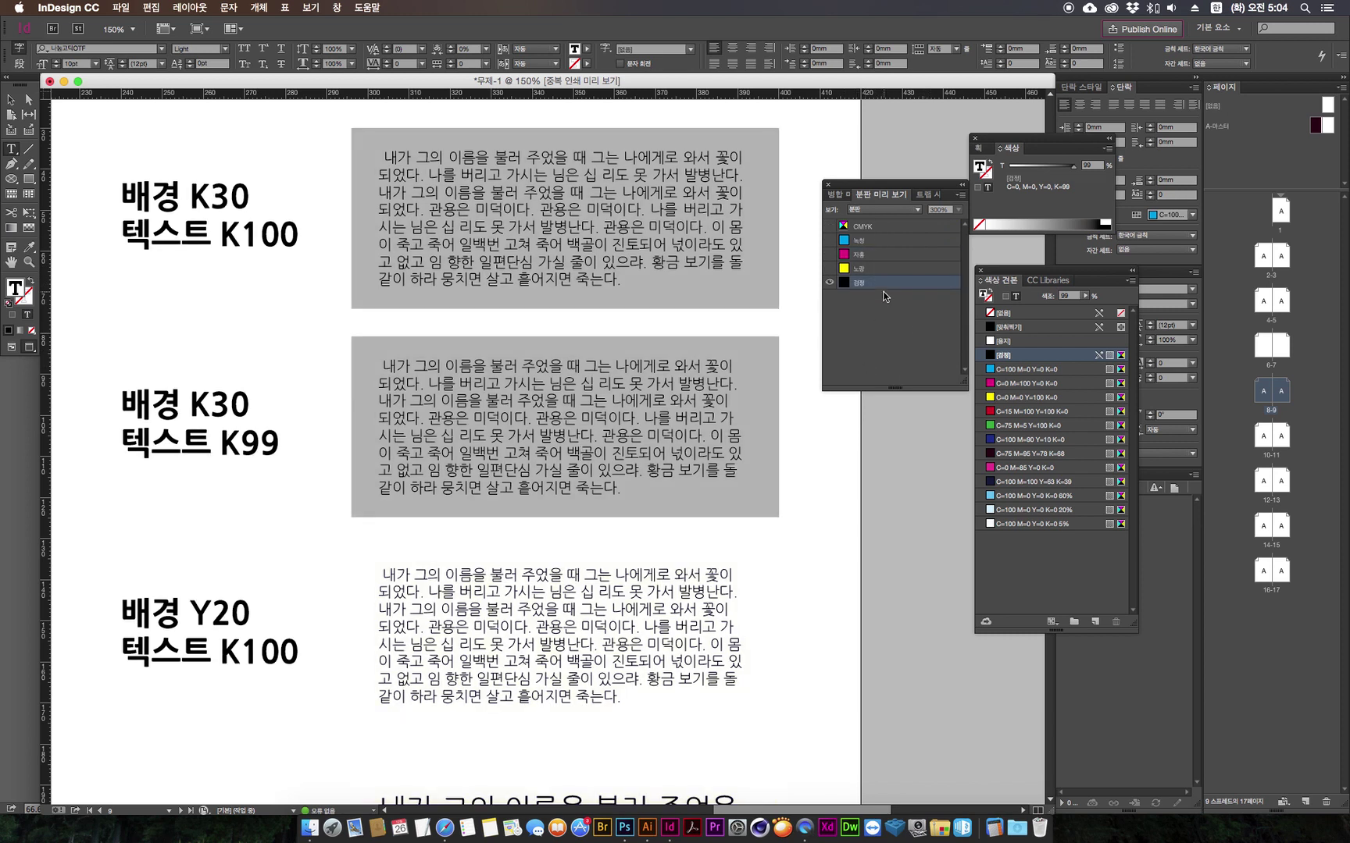
left_click(869, 269)
left_click(865, 256)
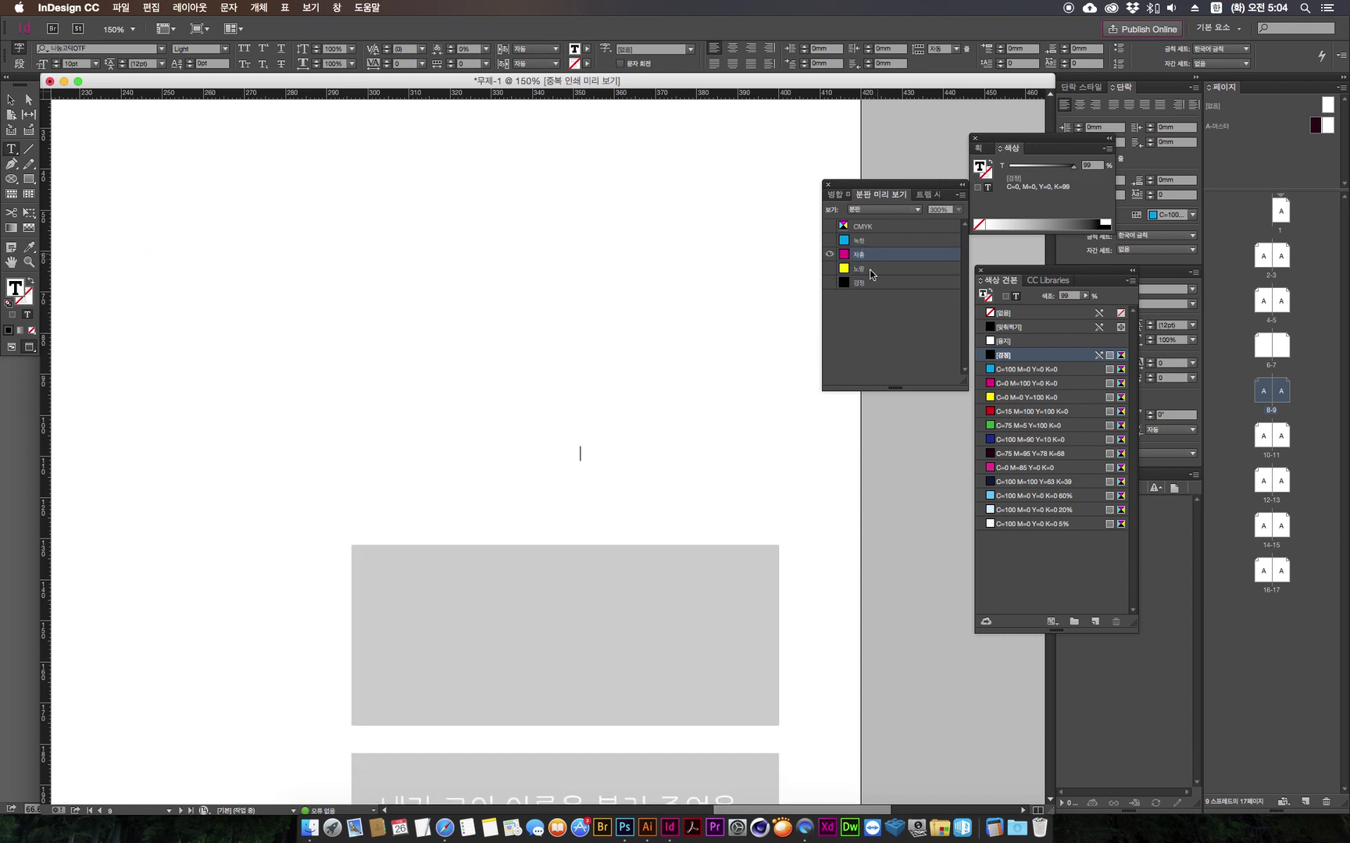
left_click(871, 242)
left_click(880, 227)
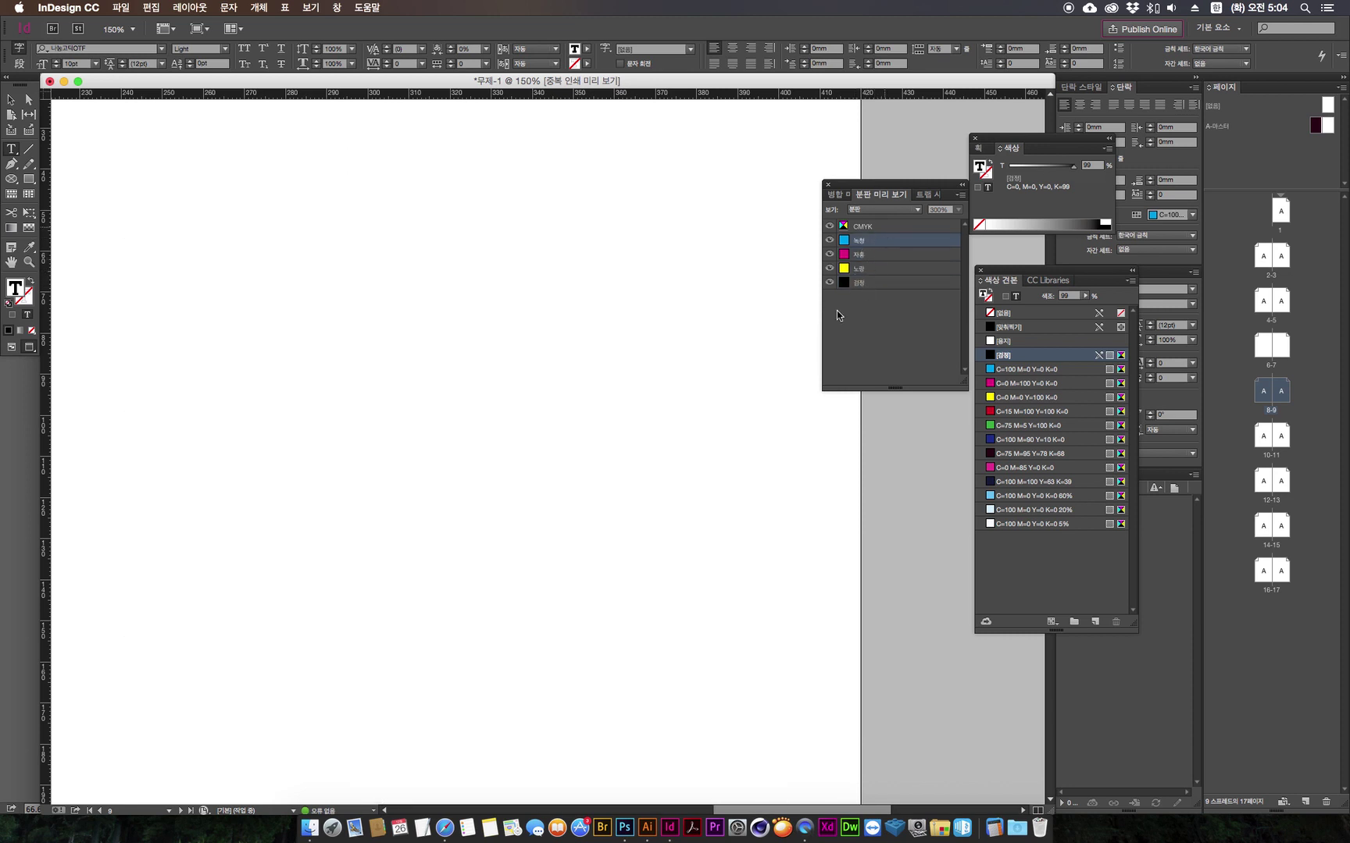
Step: Bring the three Y20 samples into view and check the fill of the background behind the K100 text, leaving it deselected
key("h")
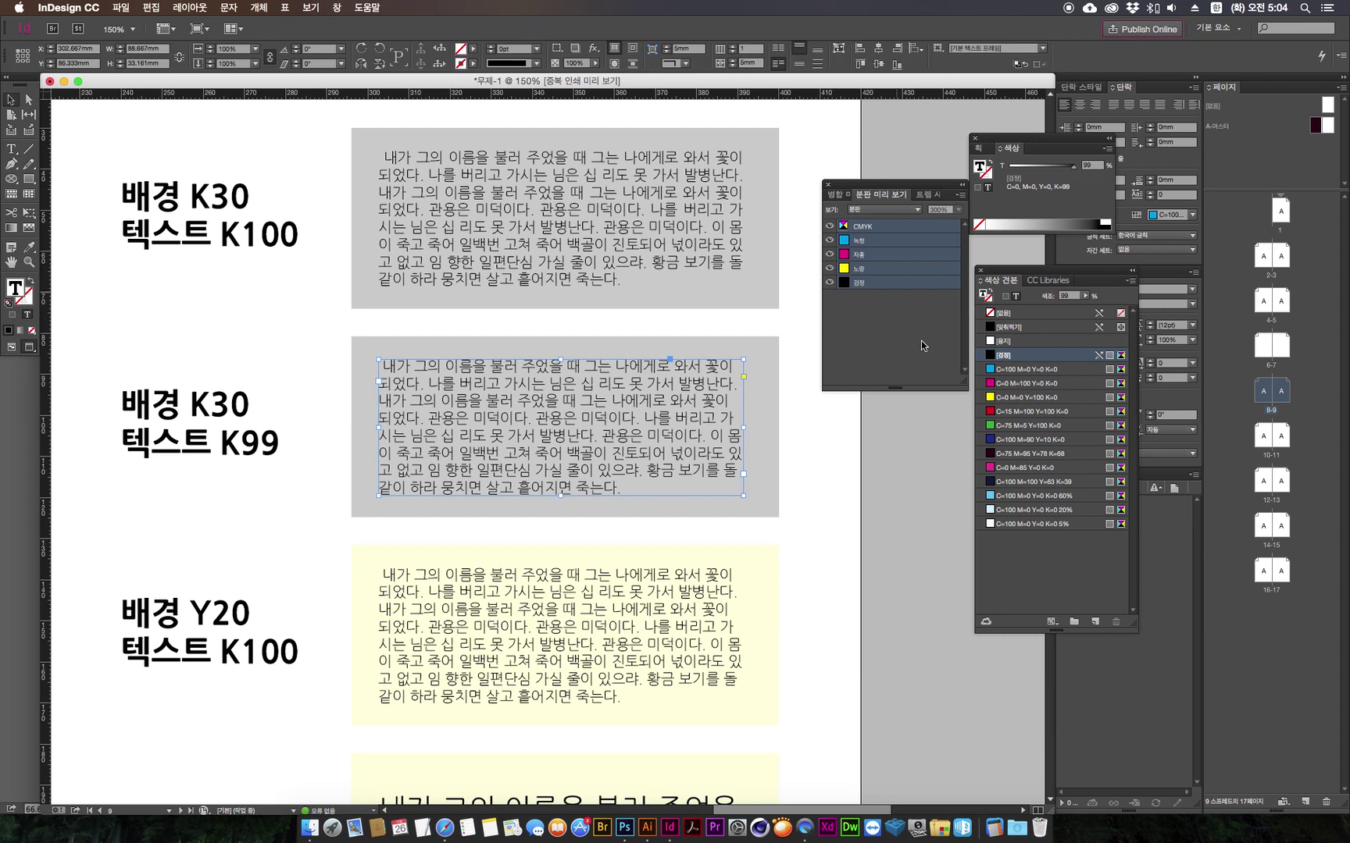
left_click_drag(799, 476, 808, 248)
key("v")
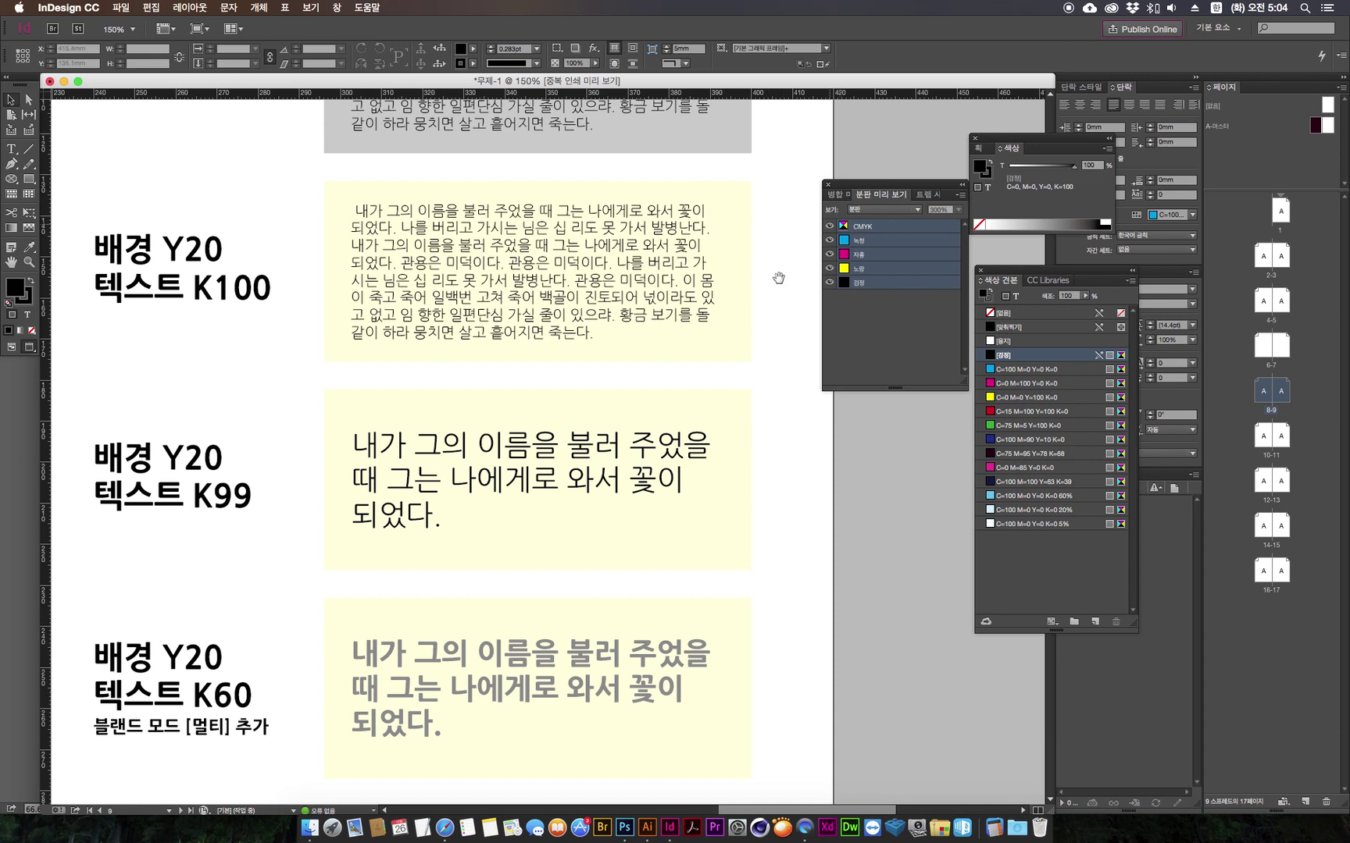
scroll(754, 297, "down", 2)
left_click(737, 177)
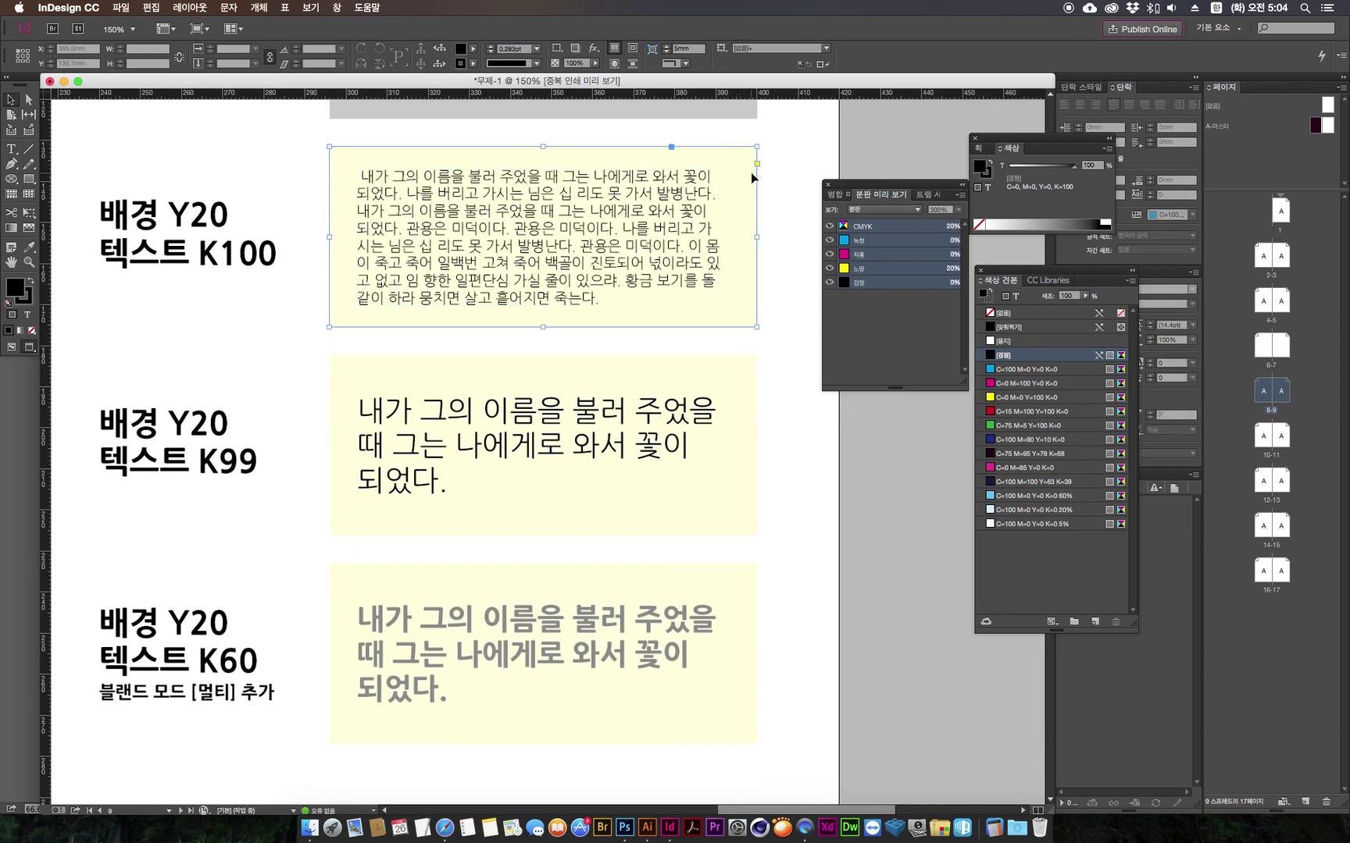
scroll(739, 331, "down", 1)
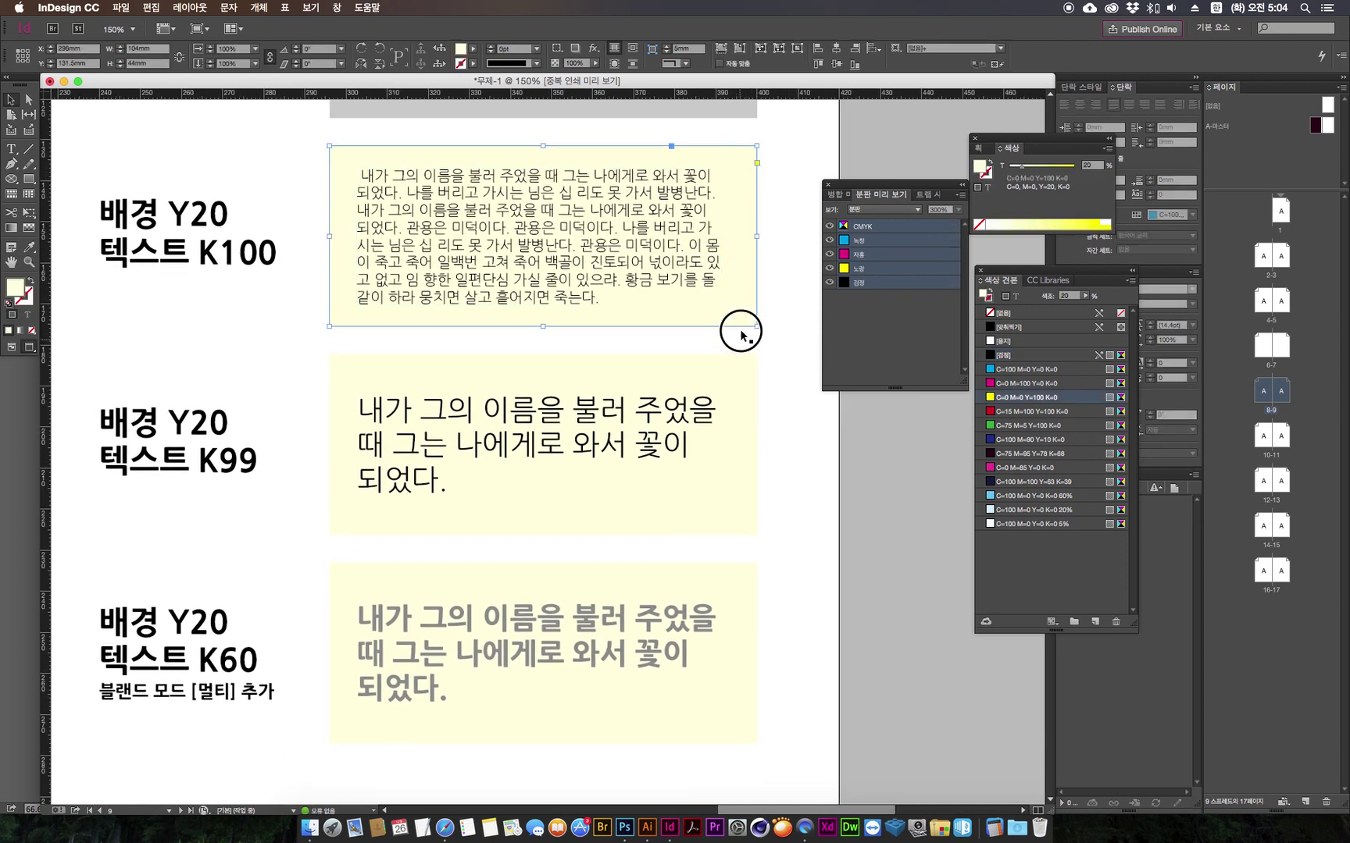
left_click(856, 472)
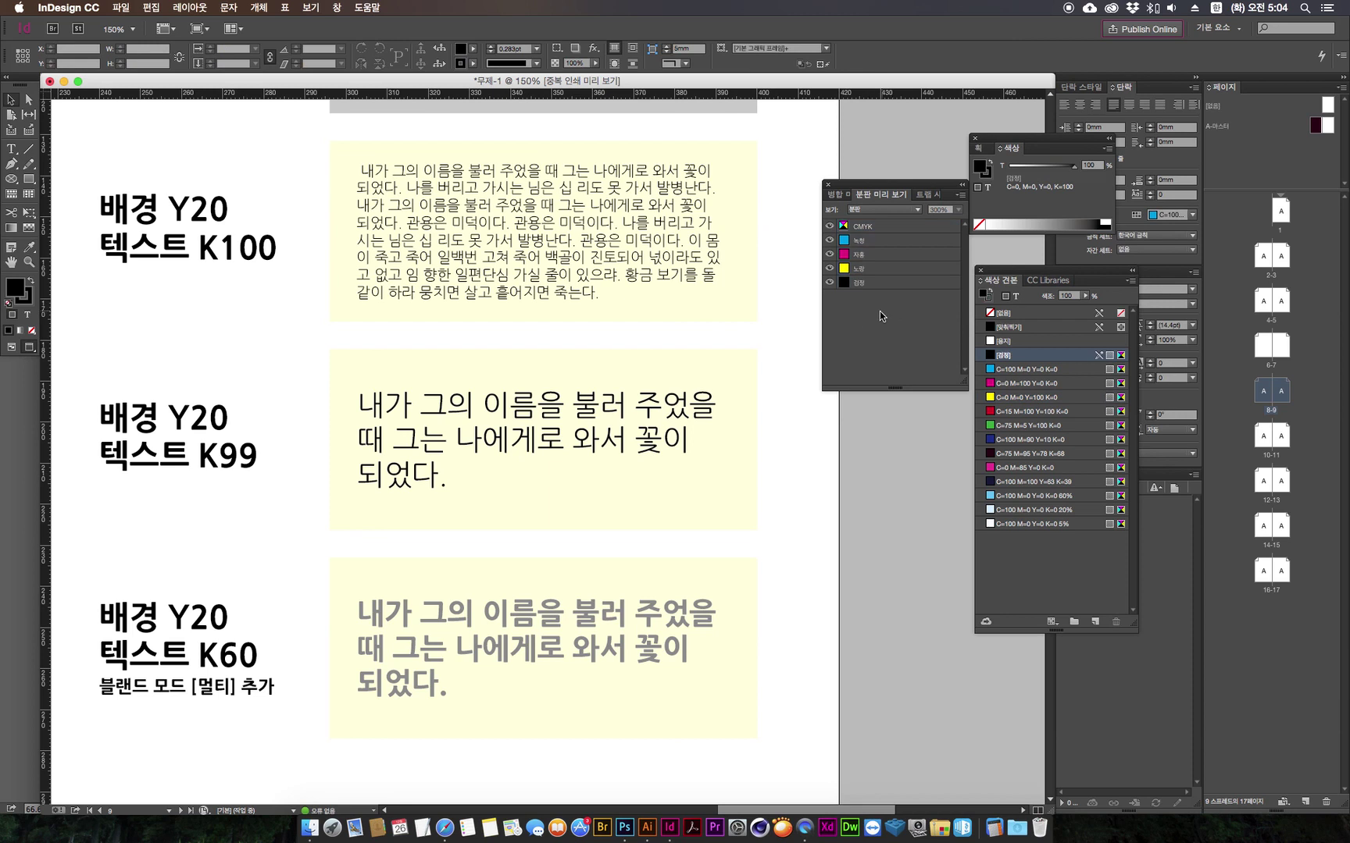
Step: Inspect the cyan, magenta and yellow plates separately on the Y20 samples, and show the black plate together with yellow
left_click(872, 242)
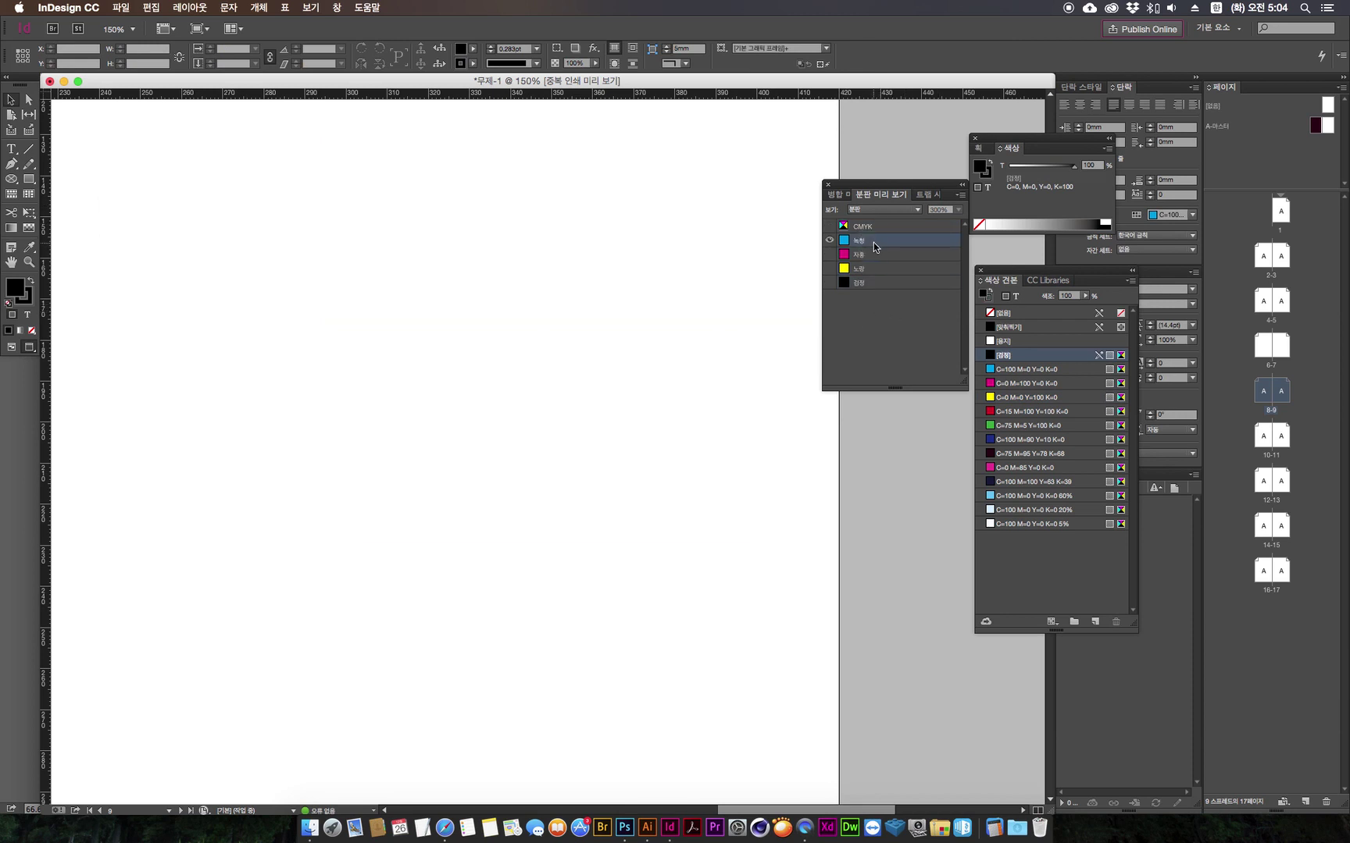
left_click(873, 258)
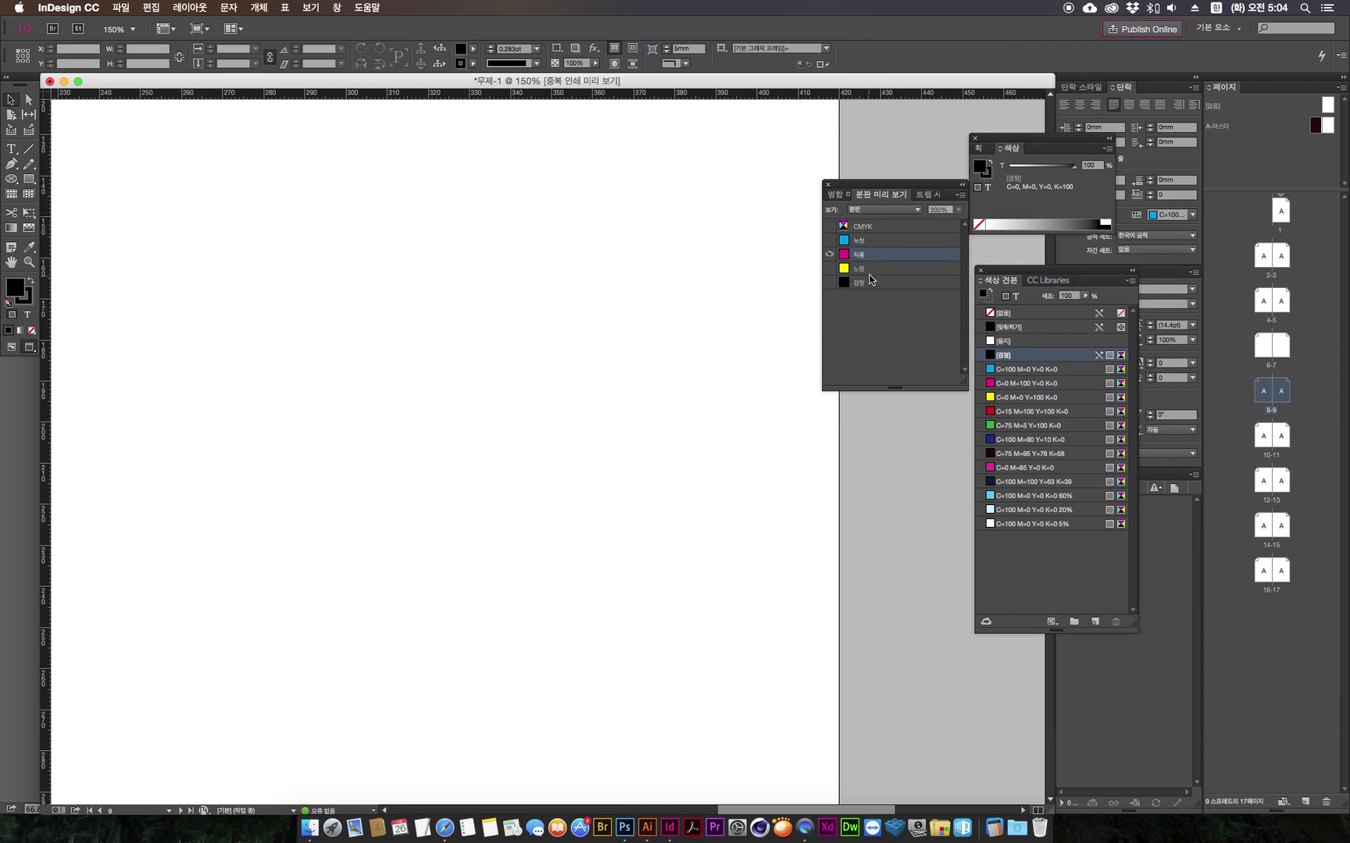
left_click(873, 269)
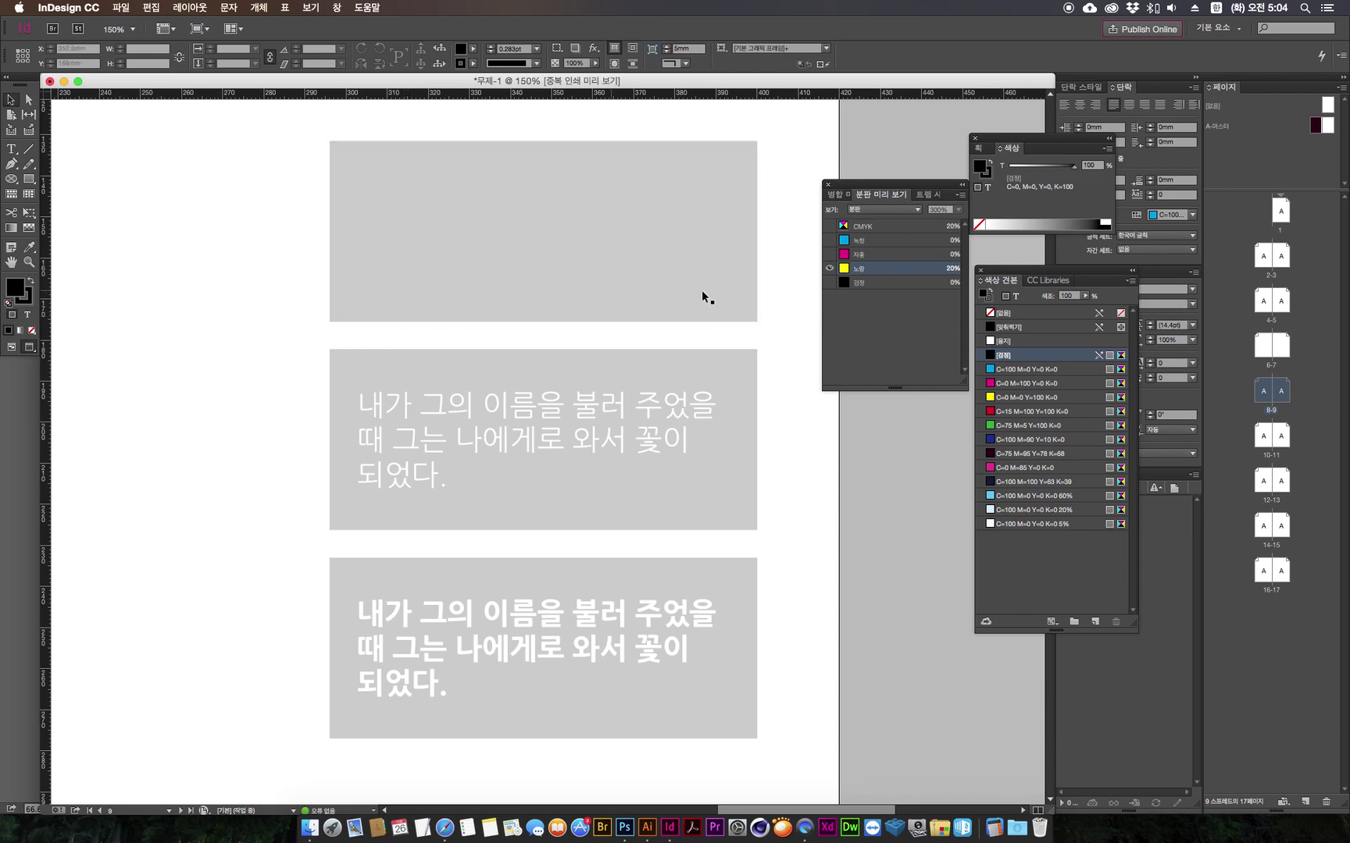
left_click(829, 282)
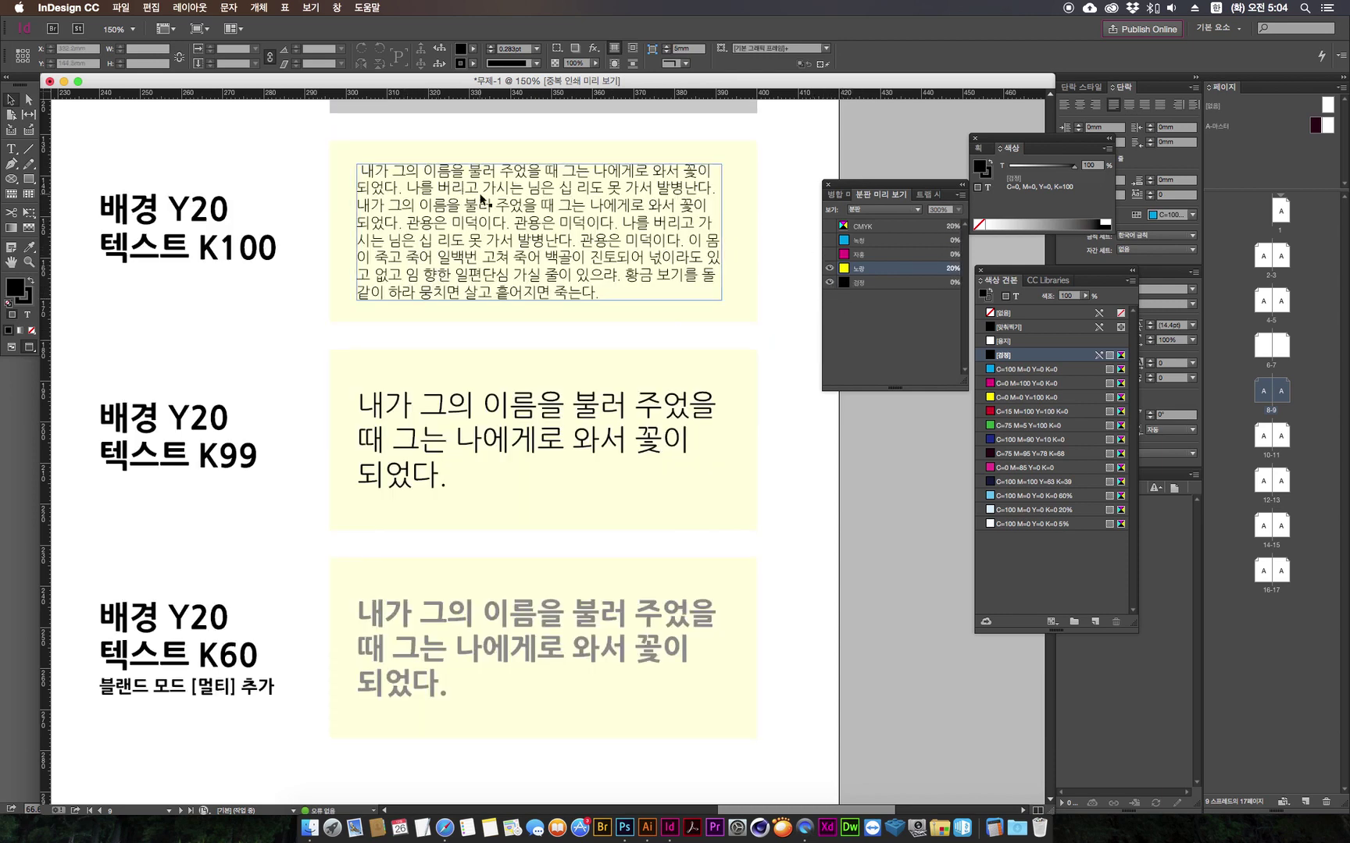
Step: Check the text color of the K100 and K99 samples on Y20, leaving nothing selected
double_click(476, 222)
left_click_drag(446, 205, 615, 277)
left_click(604, 276)
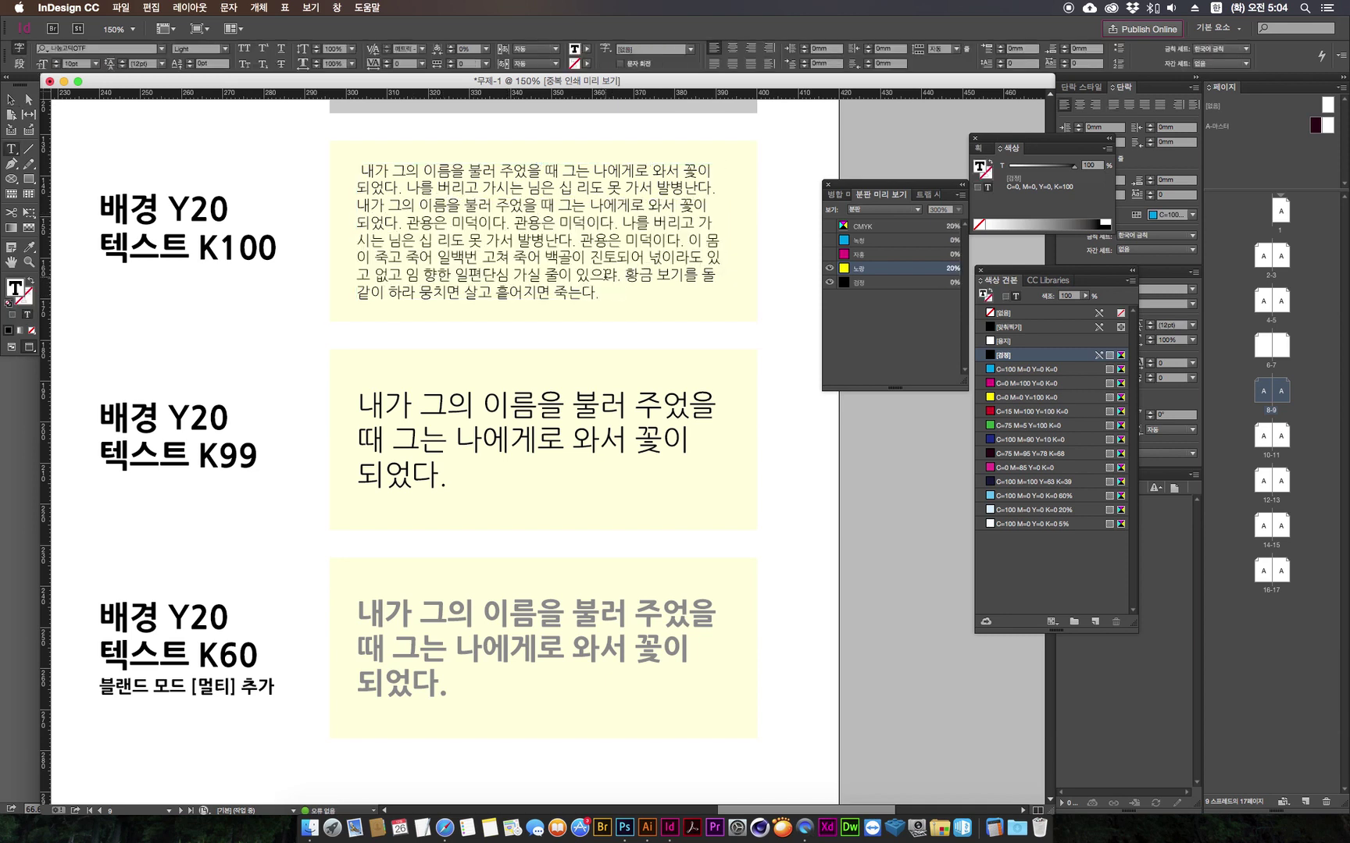
left_click_drag(421, 404, 482, 476)
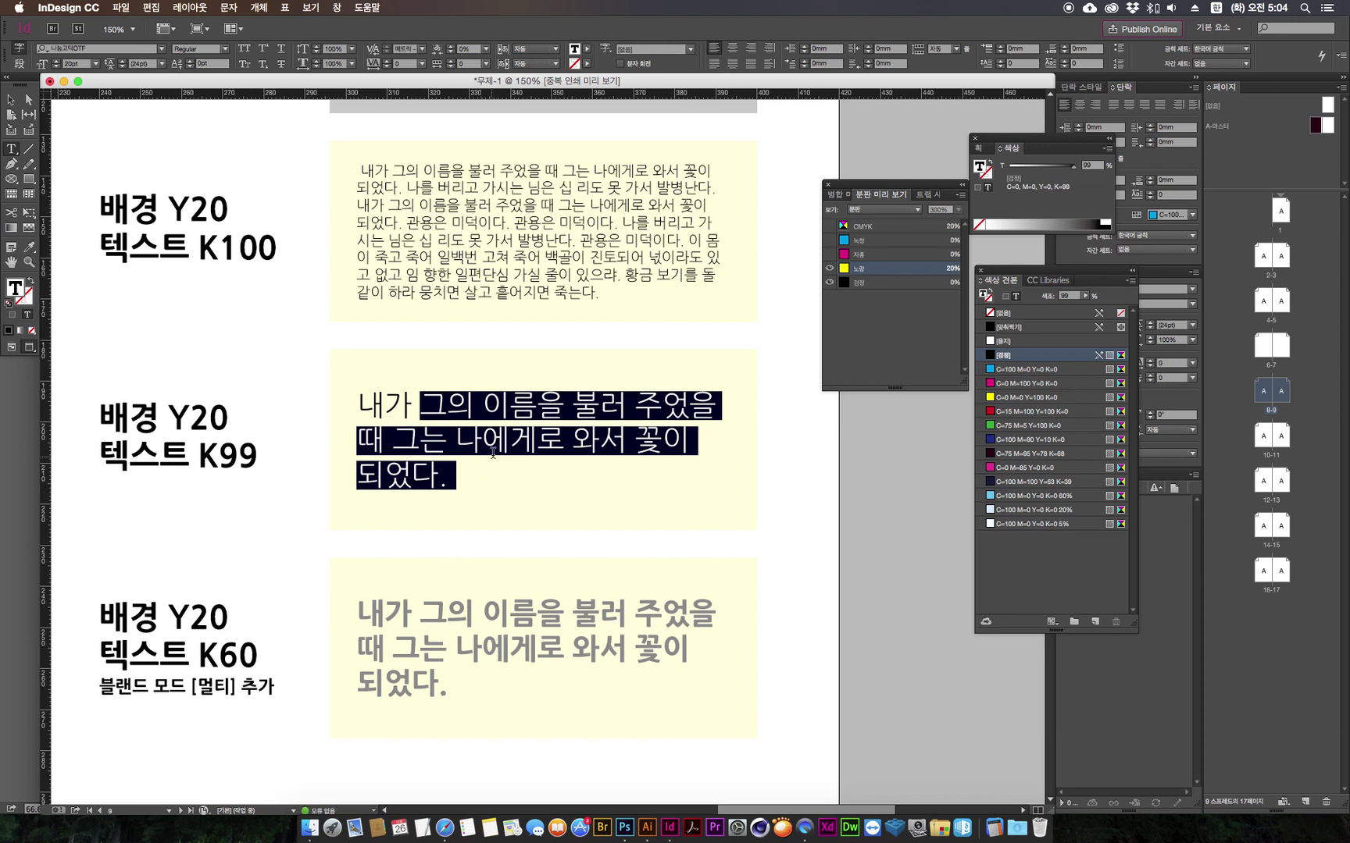
left_click(880, 500)
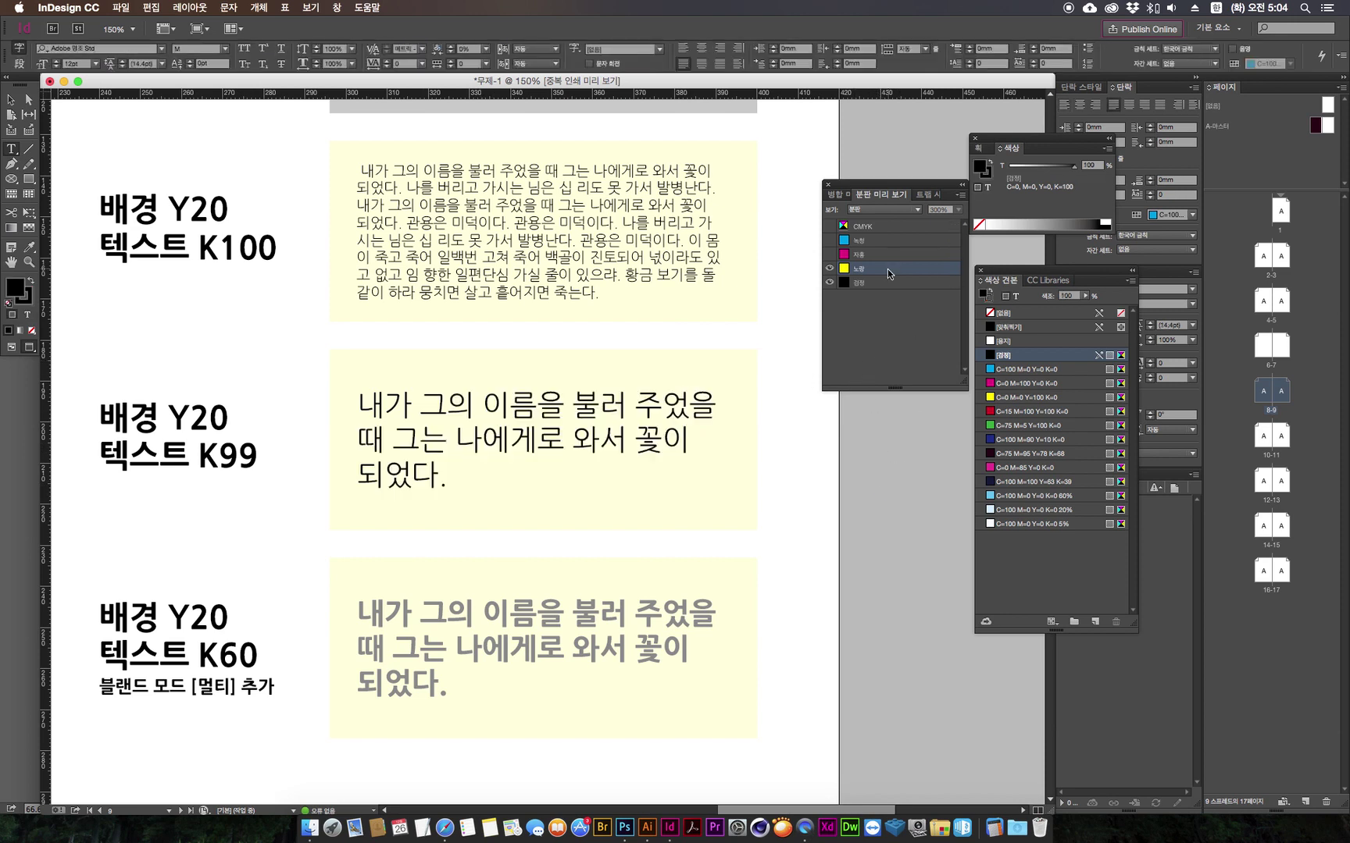
Step: Examine the K99 text on the yellow plate alone and show the black plate again
left_click(830, 282)
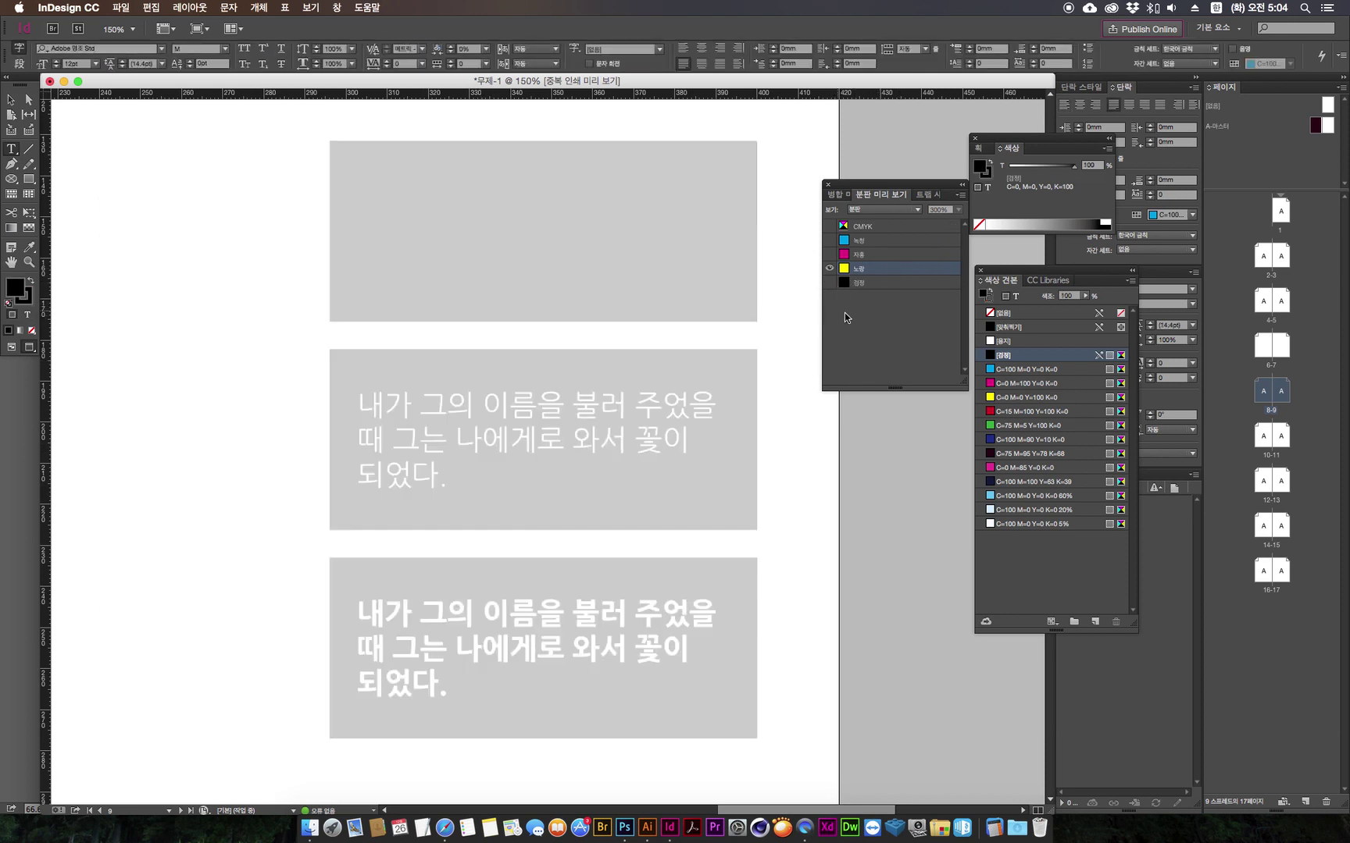
left_click_drag(366, 403, 681, 467)
left_click(409, 490)
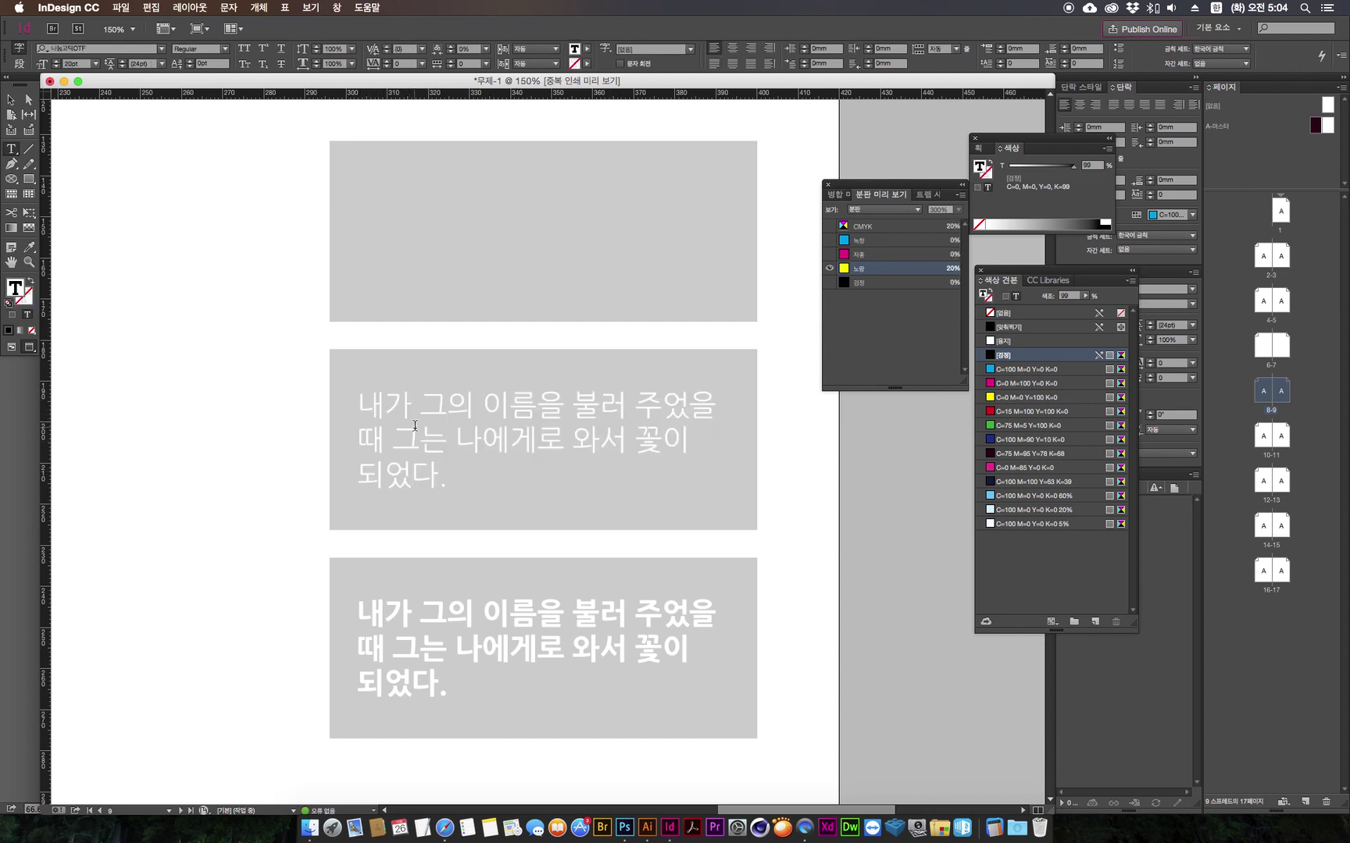
left_click(830, 282)
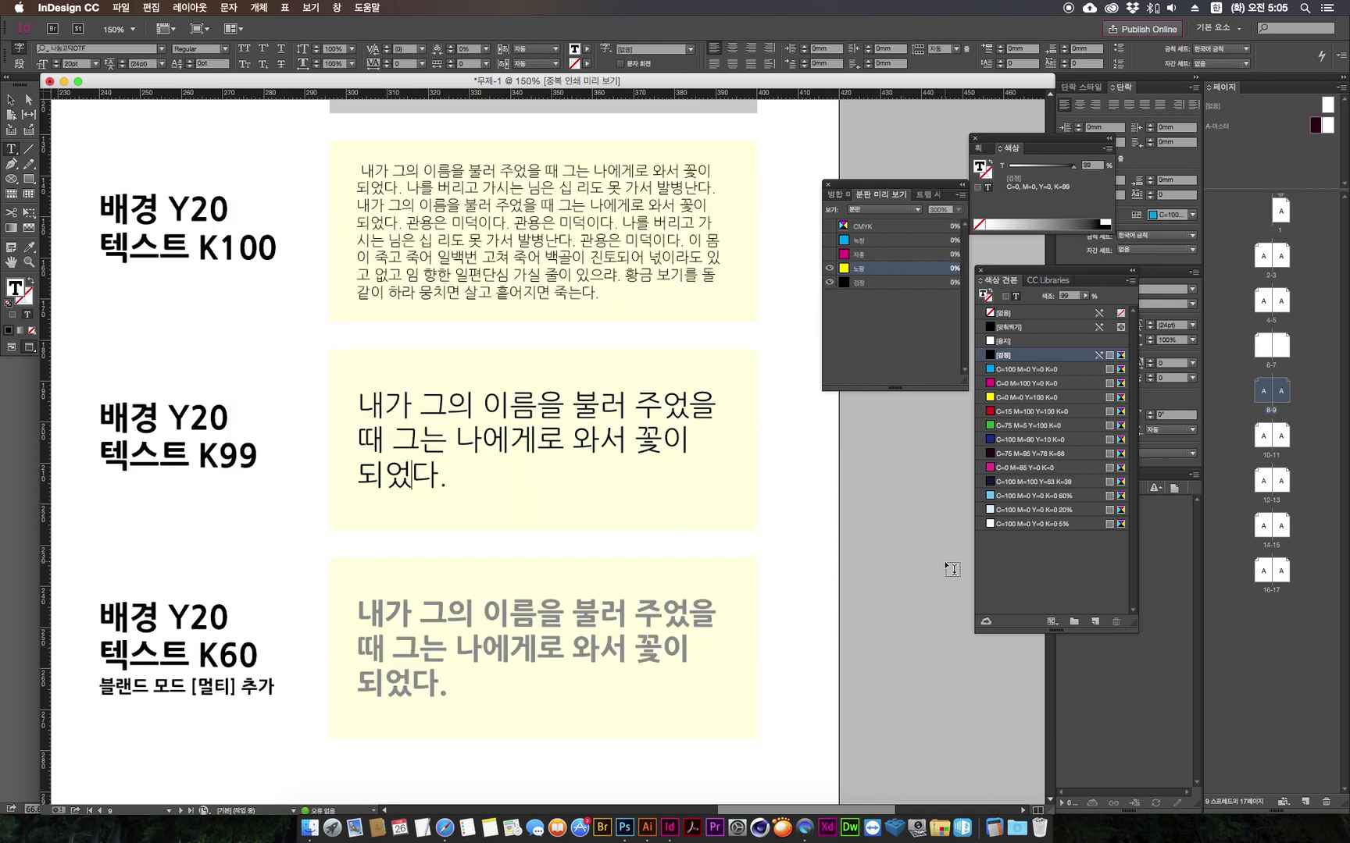
Step: Check the text color and label of the K60 sample on Y20, and examine the sample with the black plate hidden
left_click_drag(361, 605, 449, 685)
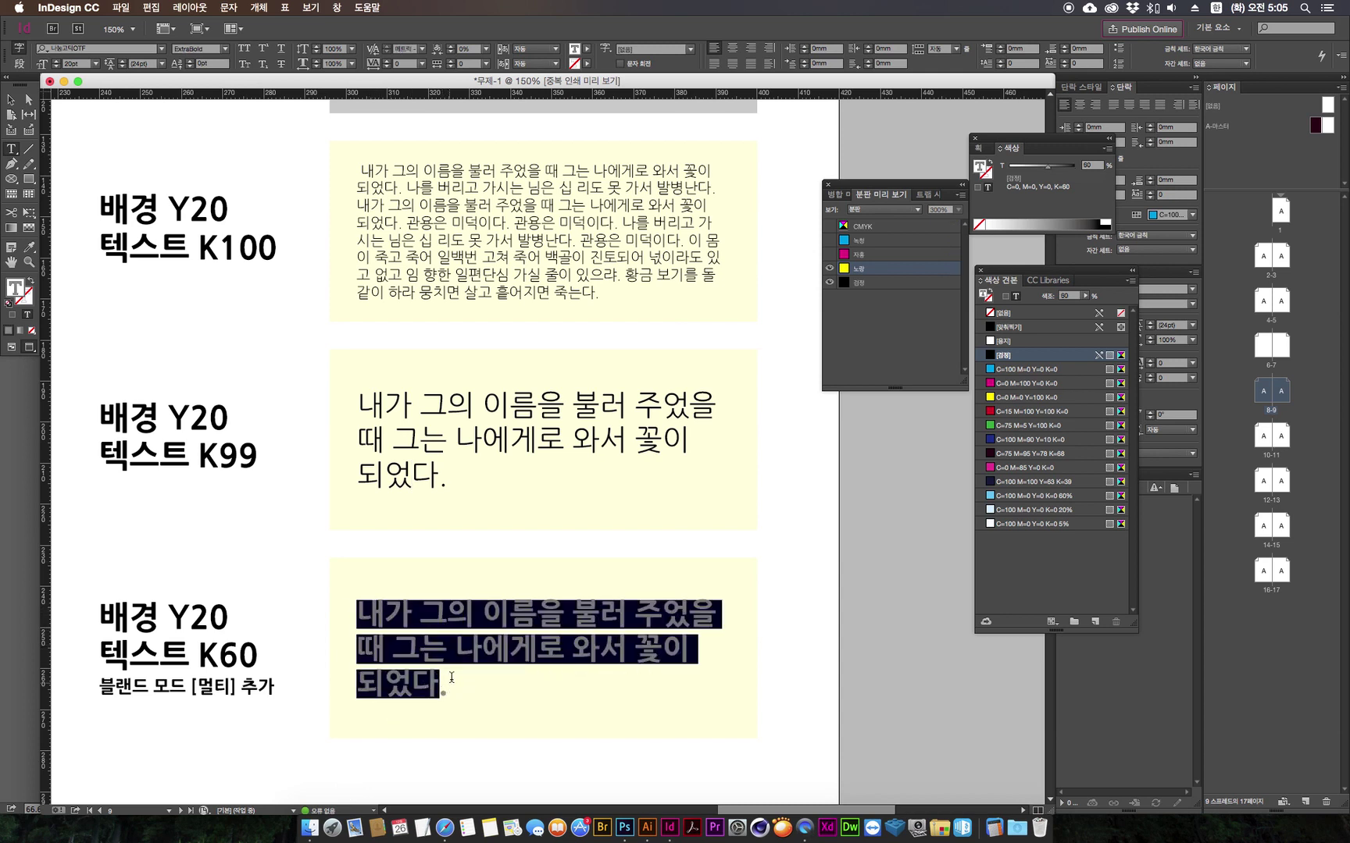
left_click(450, 686)
left_click_drag(195, 618, 272, 659)
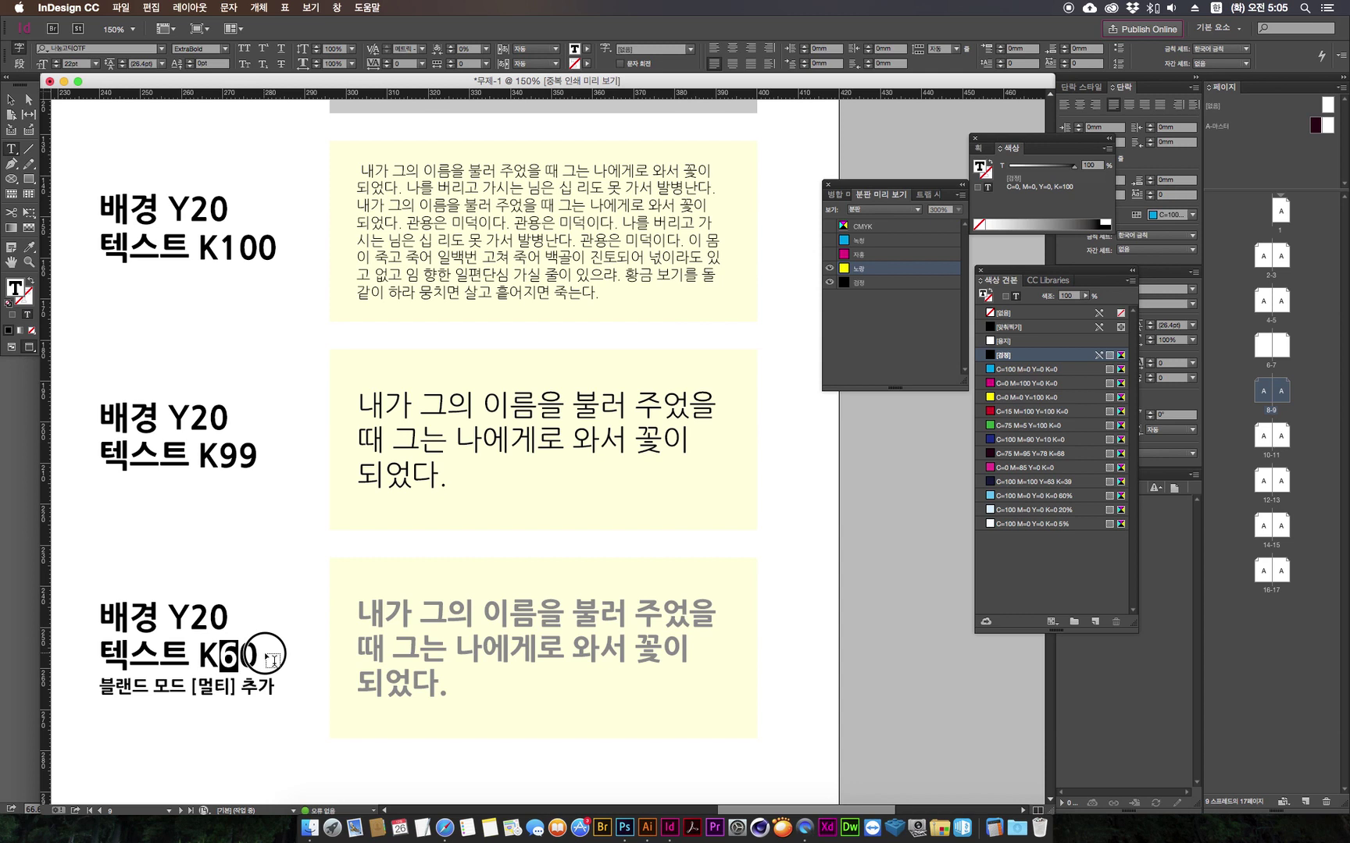
left_click(830, 282)
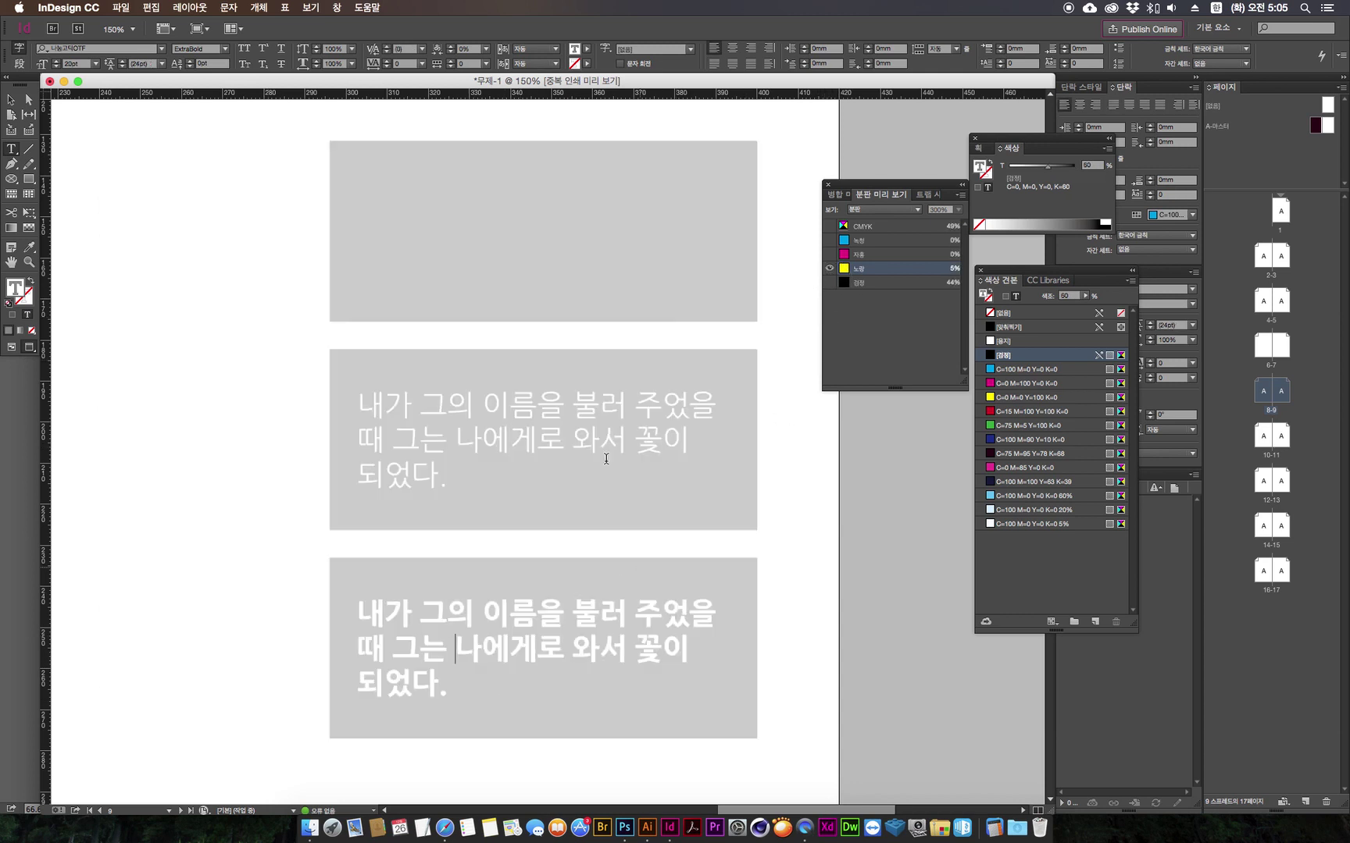
left_click(11, 100)
key("j")
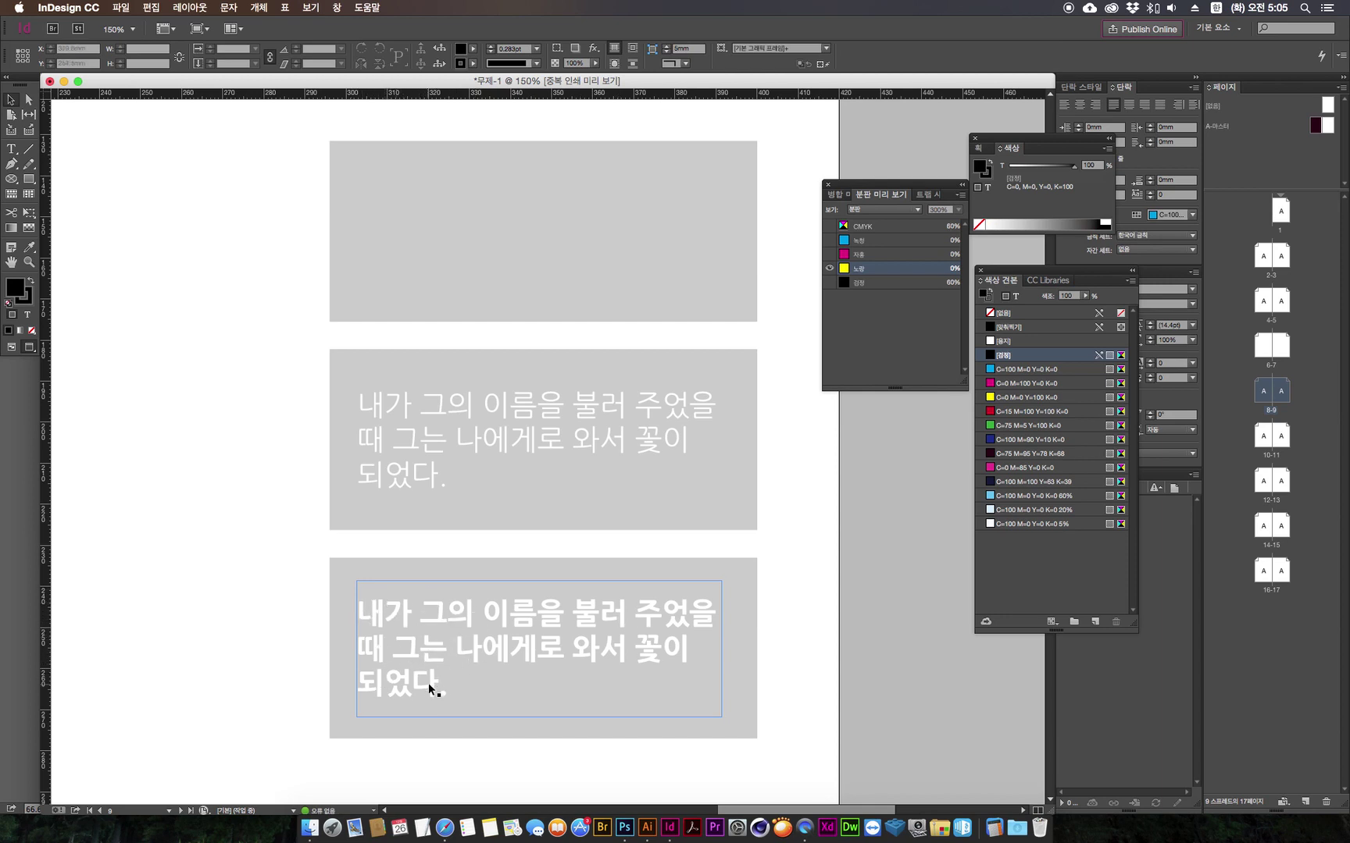
left_click(913, 448)
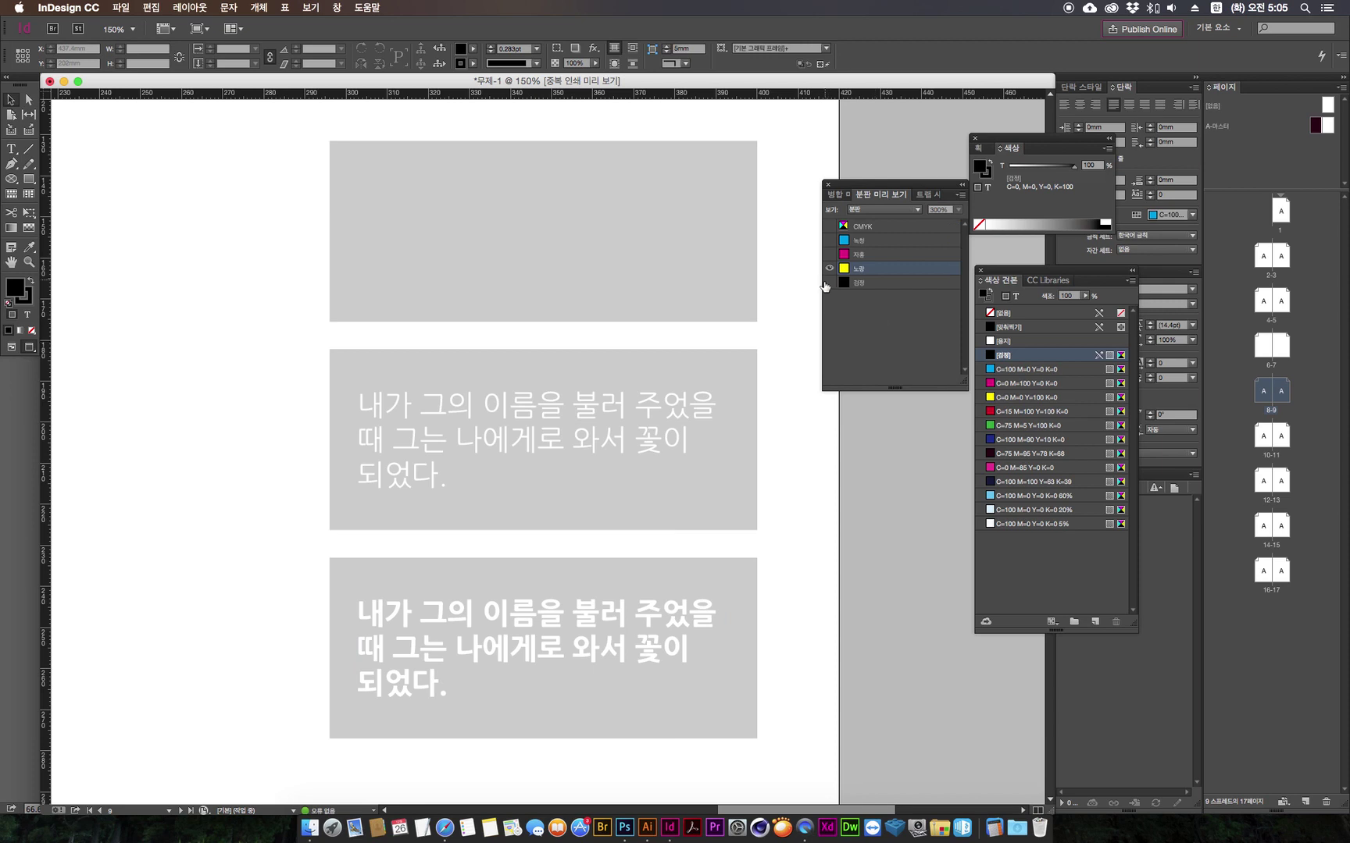
Step: Compare the Y20 samples with all plates shown and with cyan and magenta hidden, ending with all CMYK plates on
left_click(829, 226)
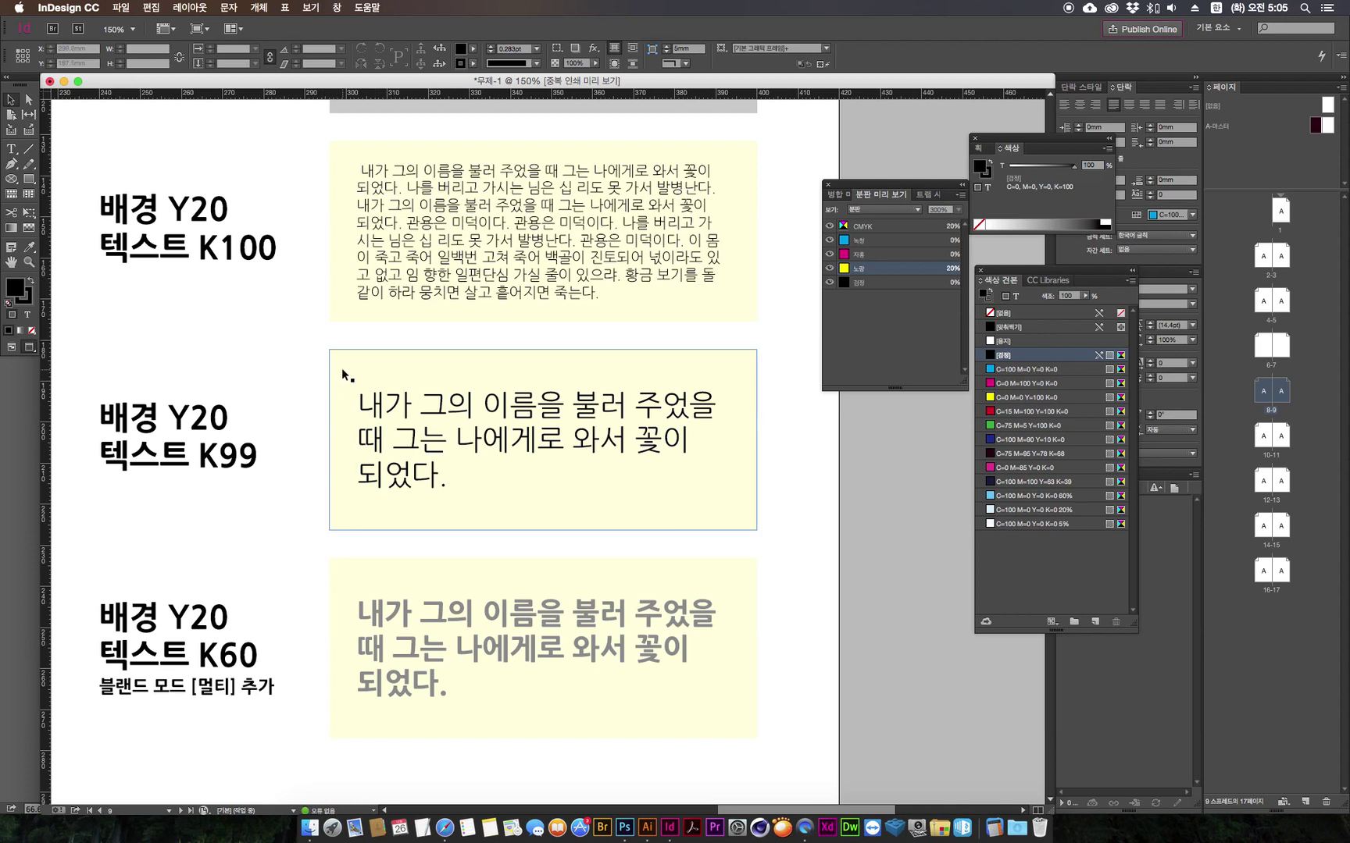
left_click_drag(833, 251, 833, 242)
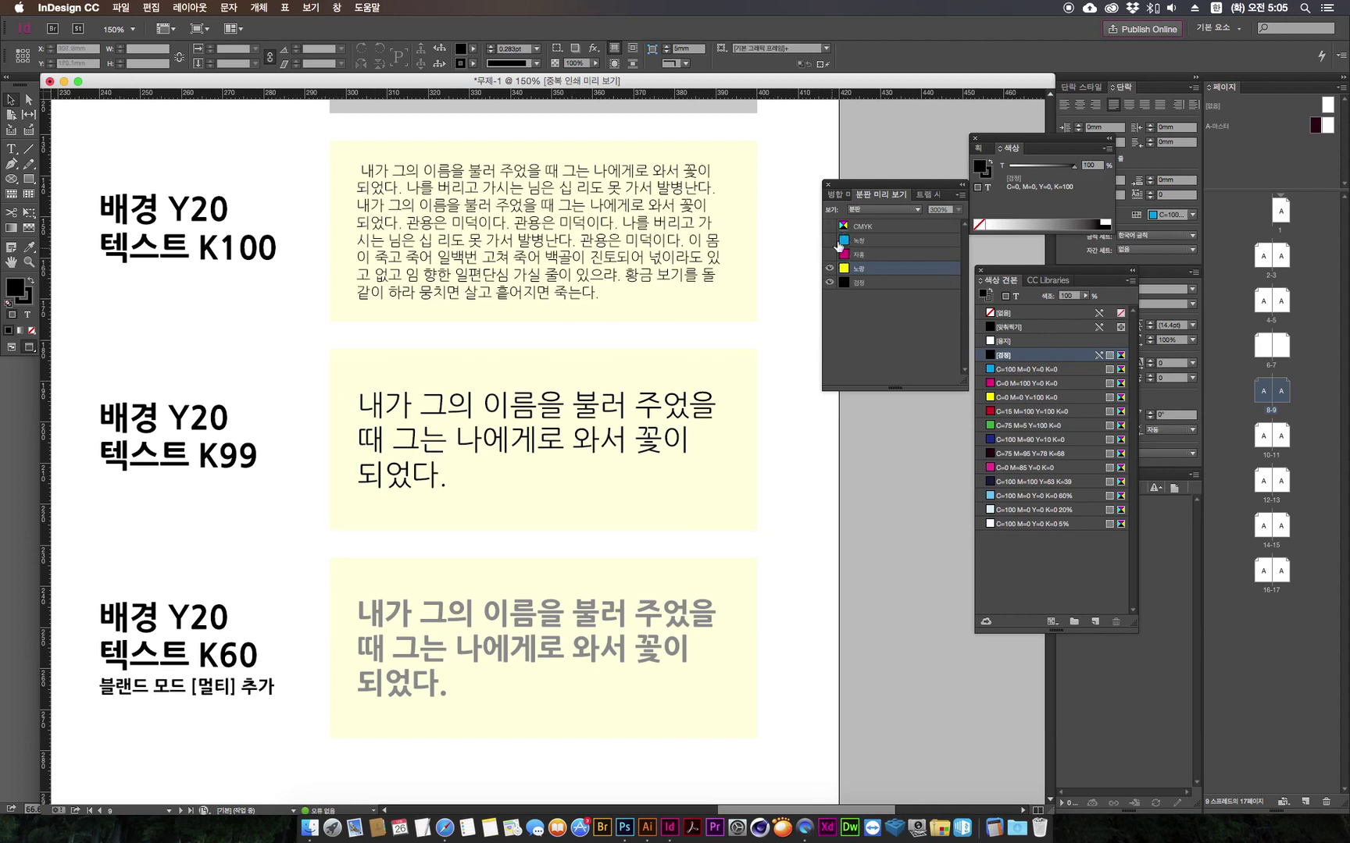
left_click(831, 284)
left_click(830, 241)
left_click(829, 226)
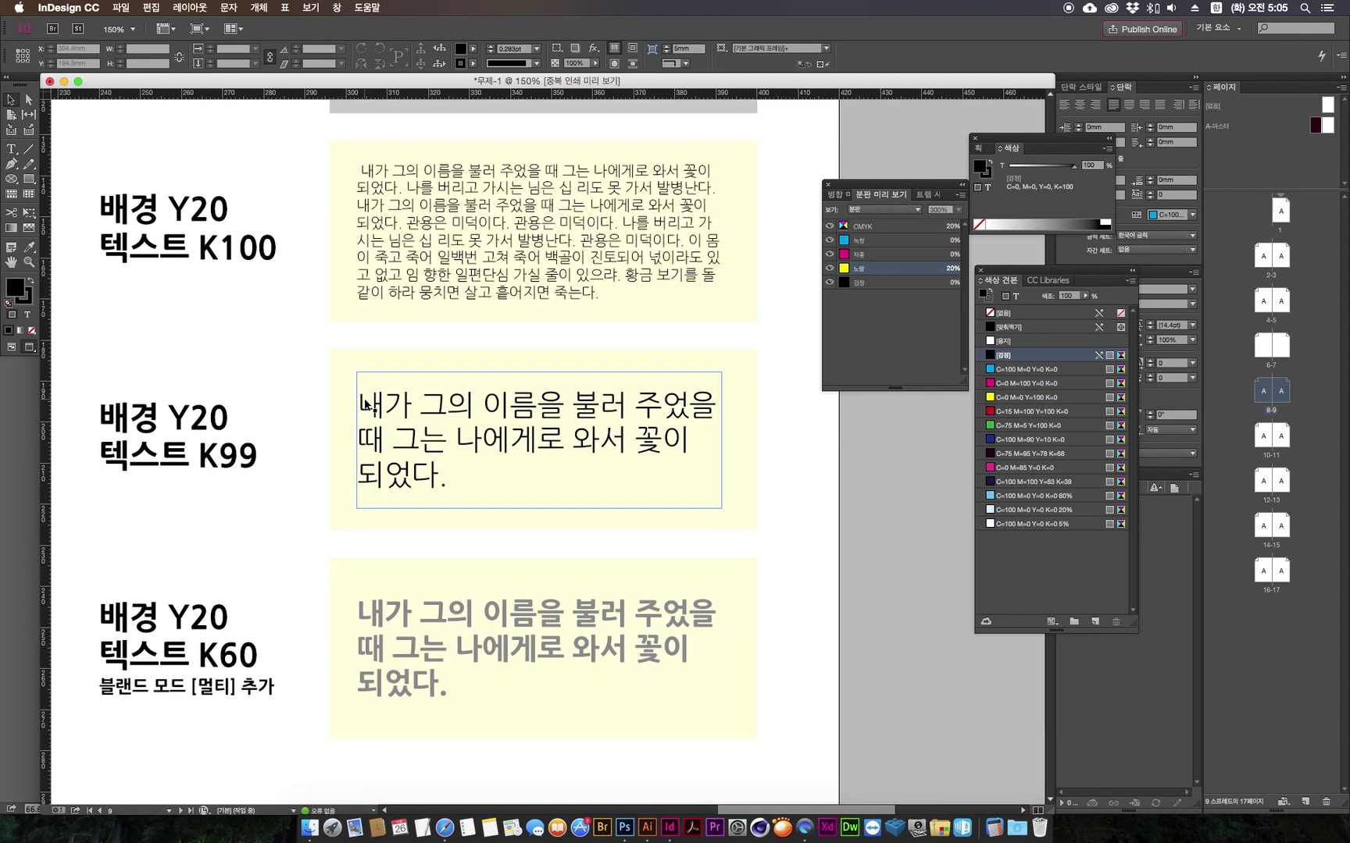
Step: Fill the background of the K99 sample with the C=100 M=0 Y=0 K=0 swatch at 100% tint and deselect it
left_click(733, 386)
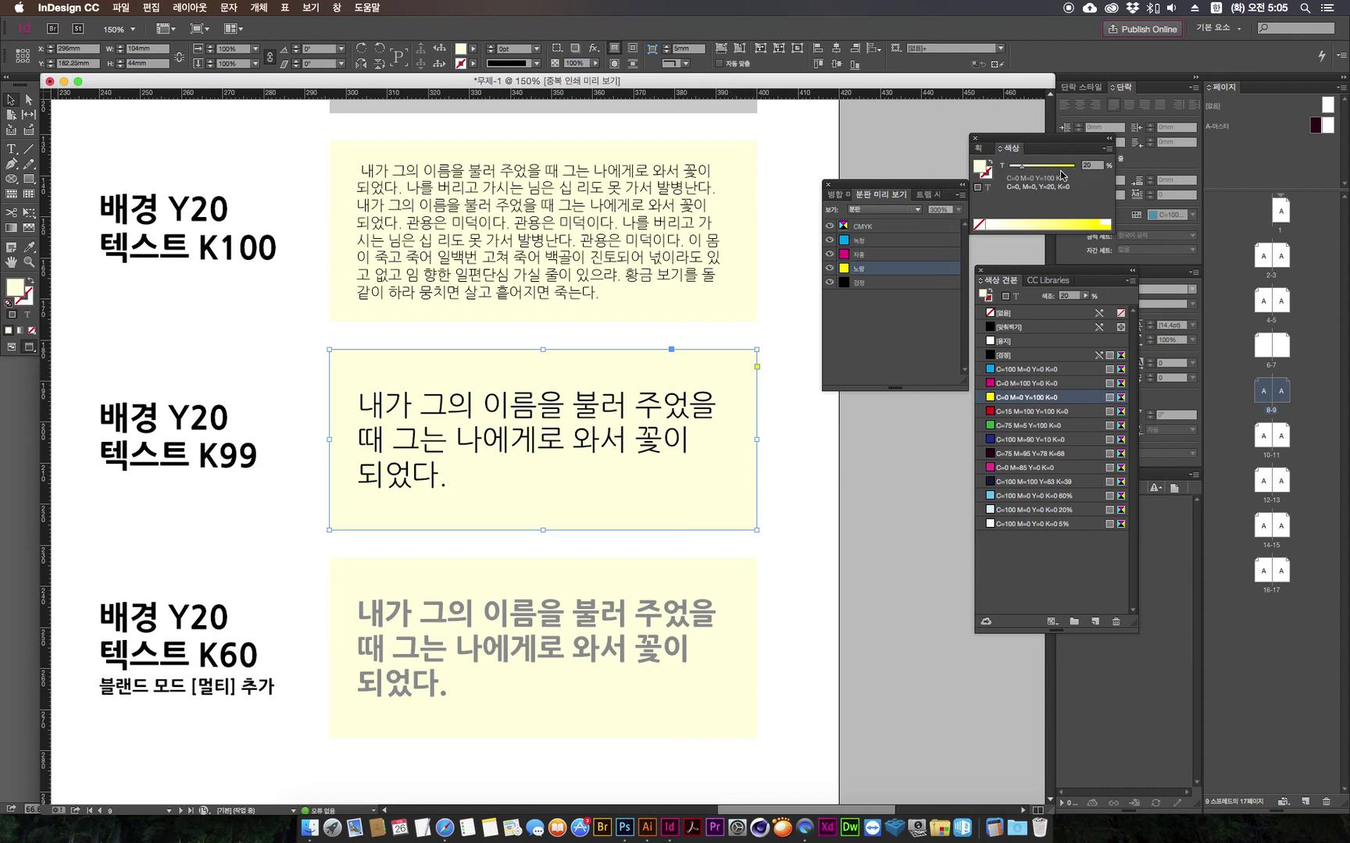
left_click(1031, 370)
left_click(1085, 296)
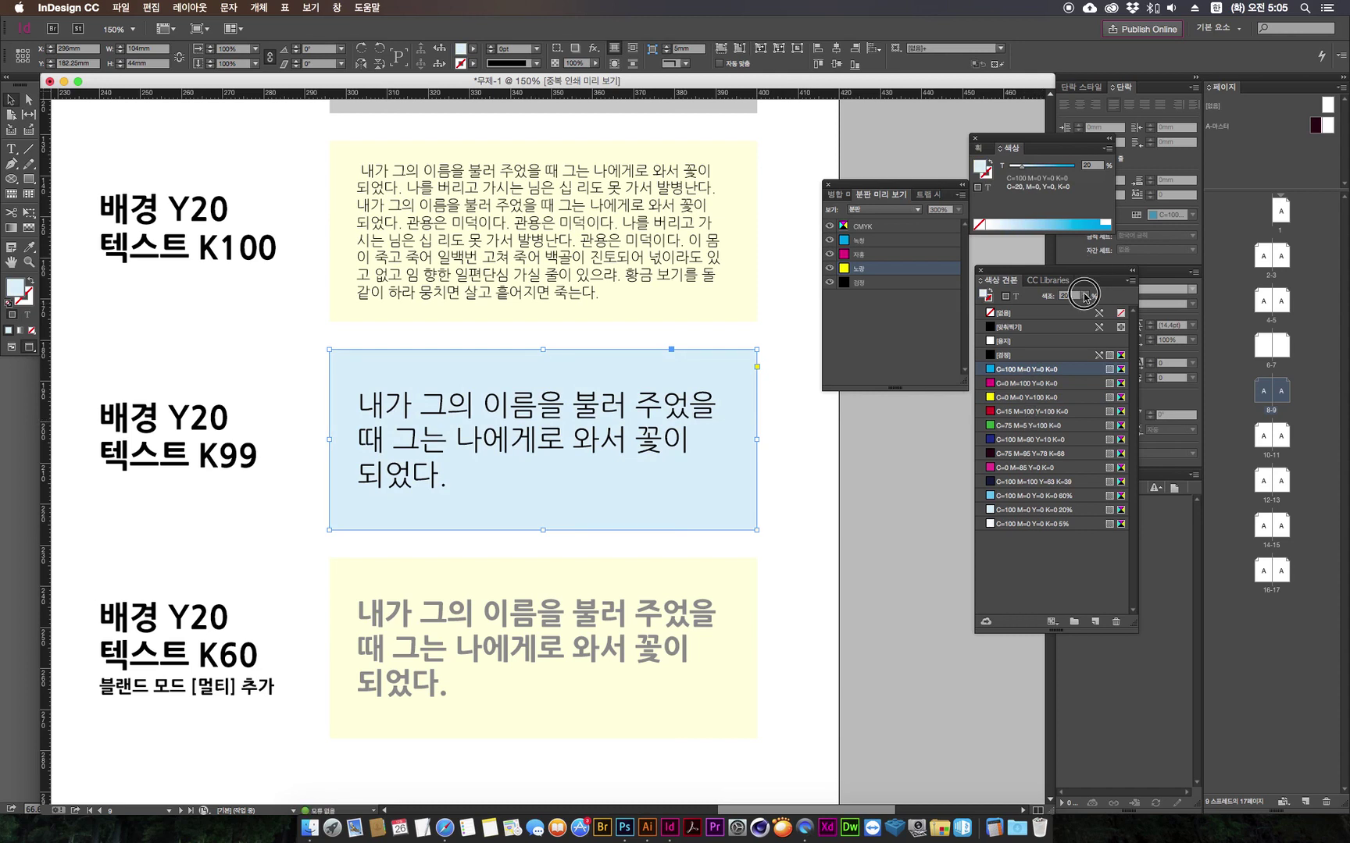
left_click_drag(1082, 311, 1127, 314)
left_click(901, 578)
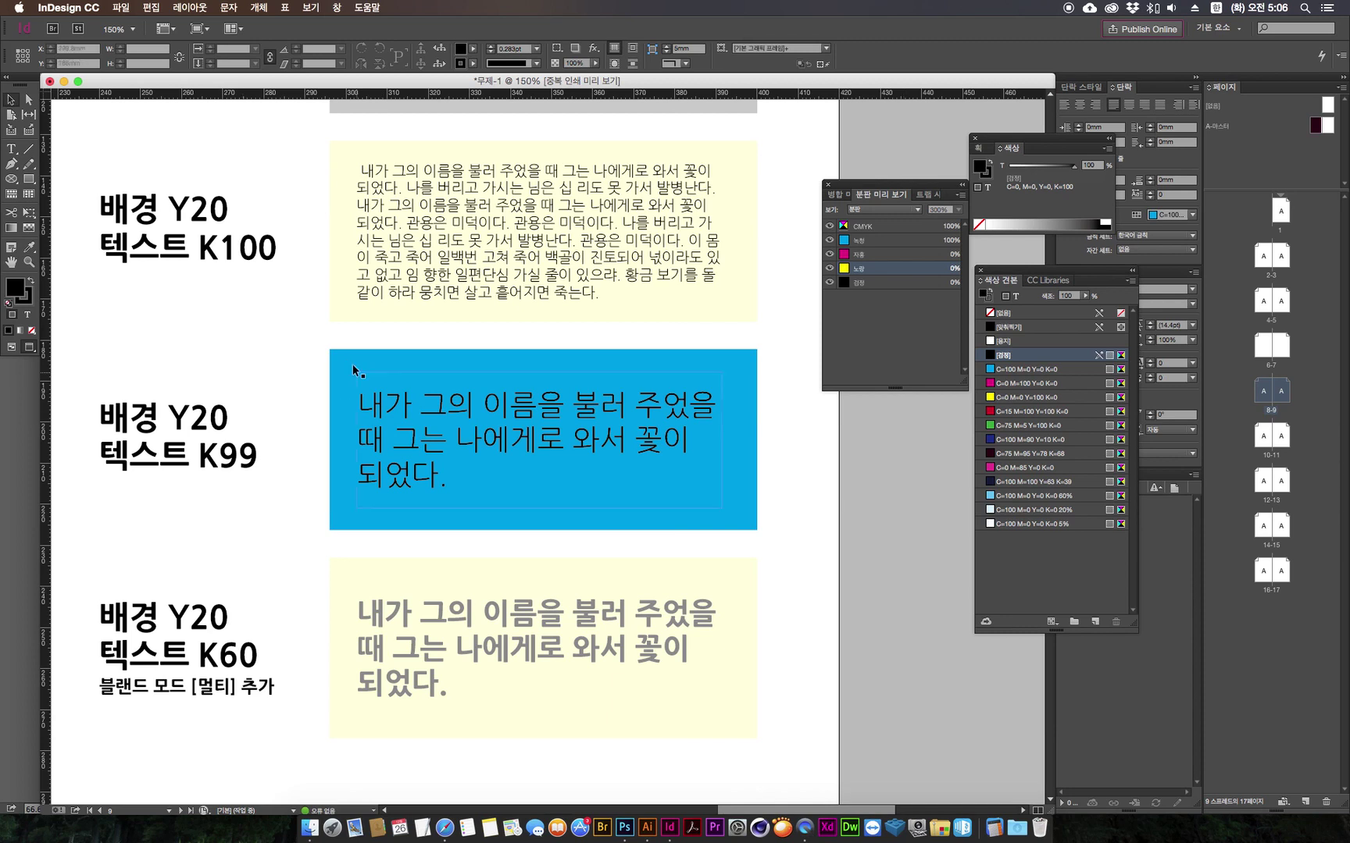
Step: Highlight K100 in the label of the Y20 sample above the cyan box
mouse_move(372, 401)
double_click(218, 250)
left_click_drag(201, 248, 280, 253)
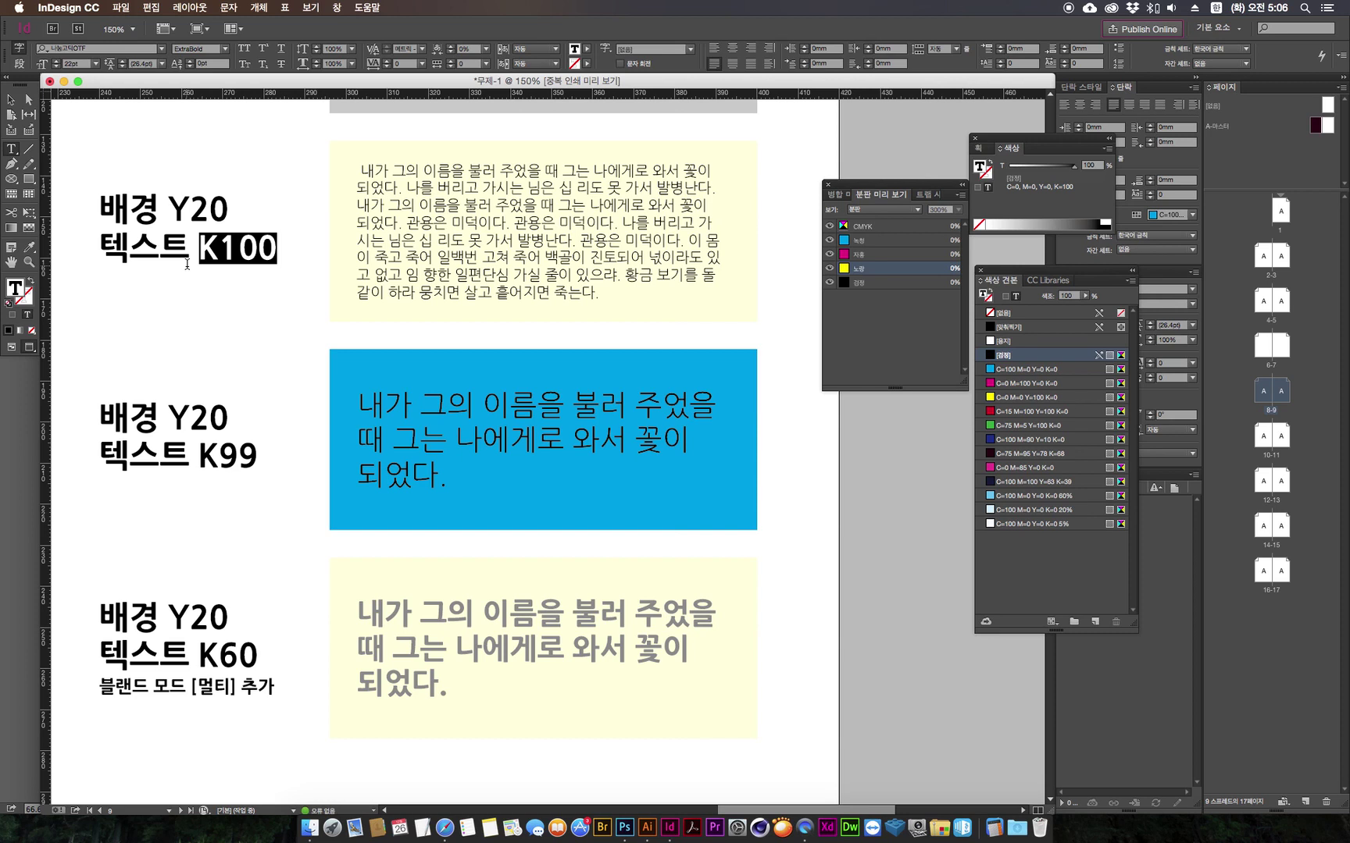
Step: Isolate the cyan plate and highlight the K99 text on the cyan background
left_click(829, 254, "alt")
left_click(830, 268)
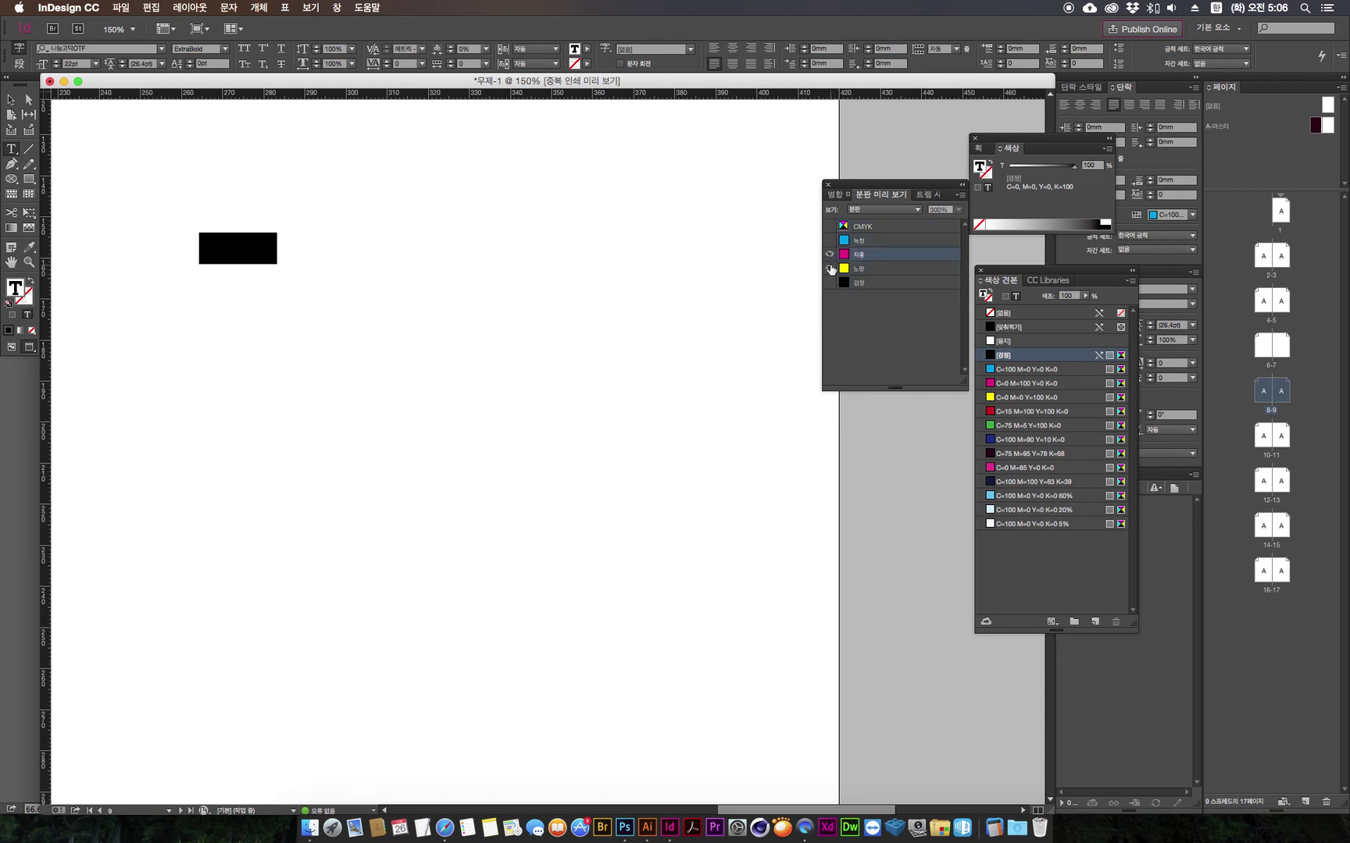
left_click(830, 240)
left_click(830, 254)
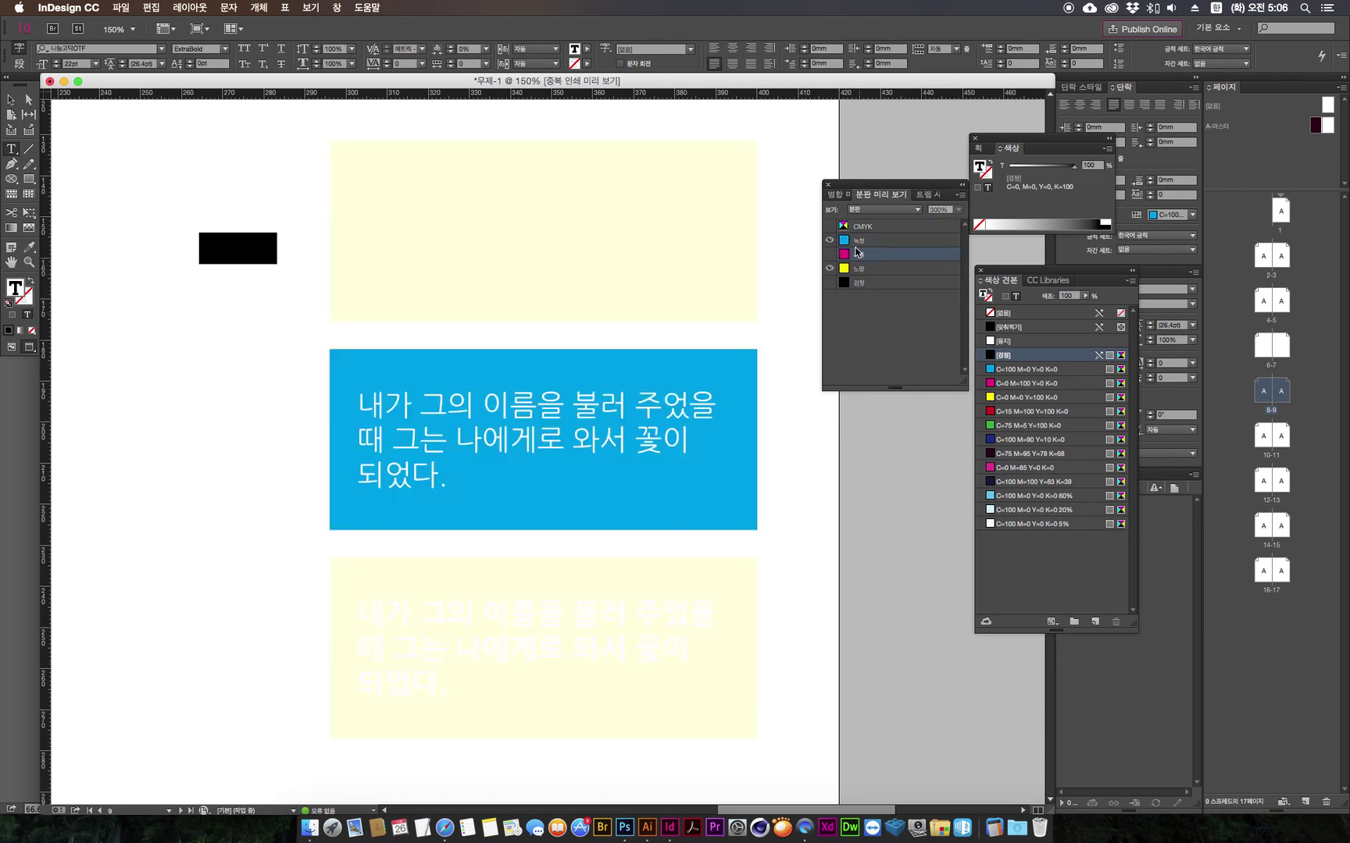
left_click(830, 267)
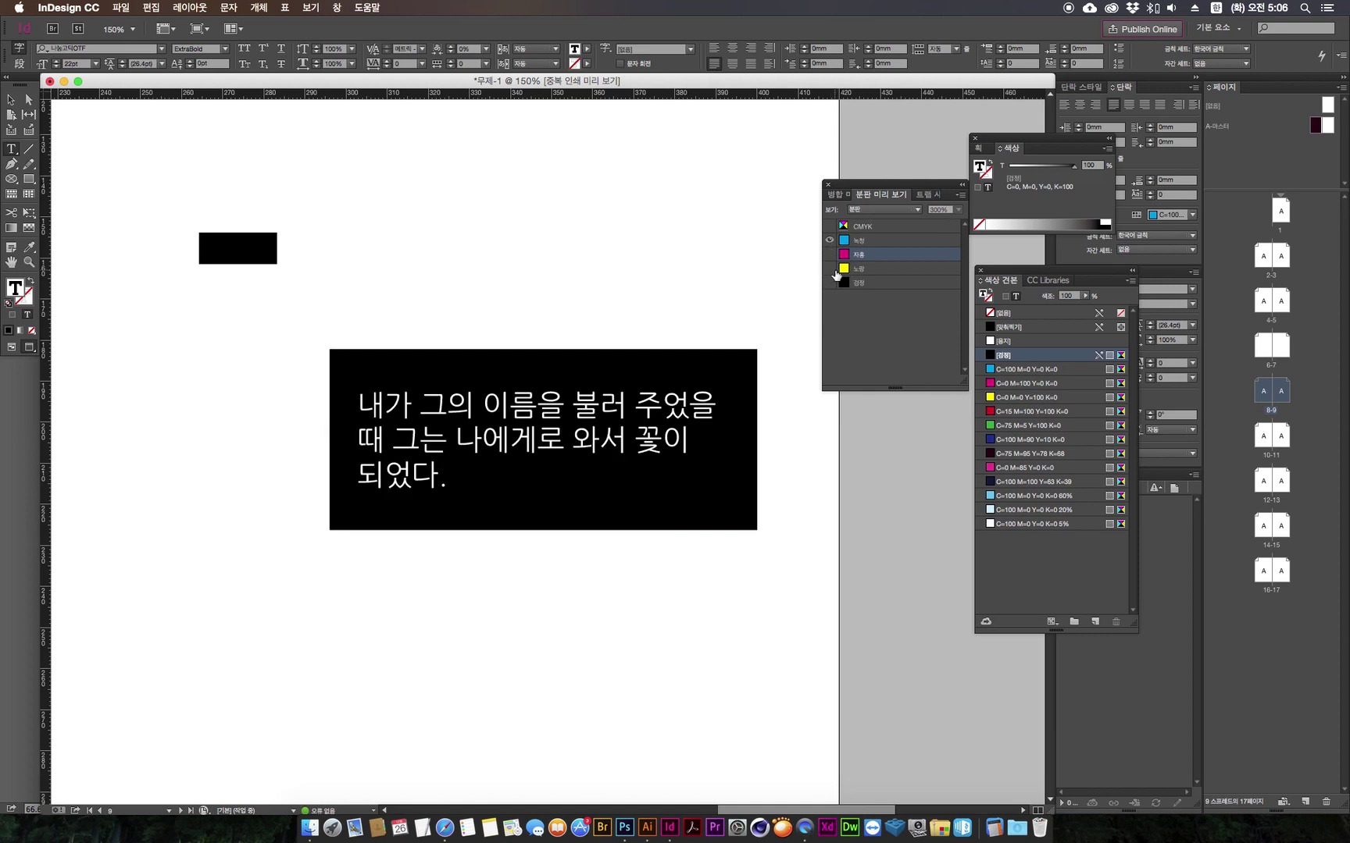
left_click_drag(359, 403, 420, 492)
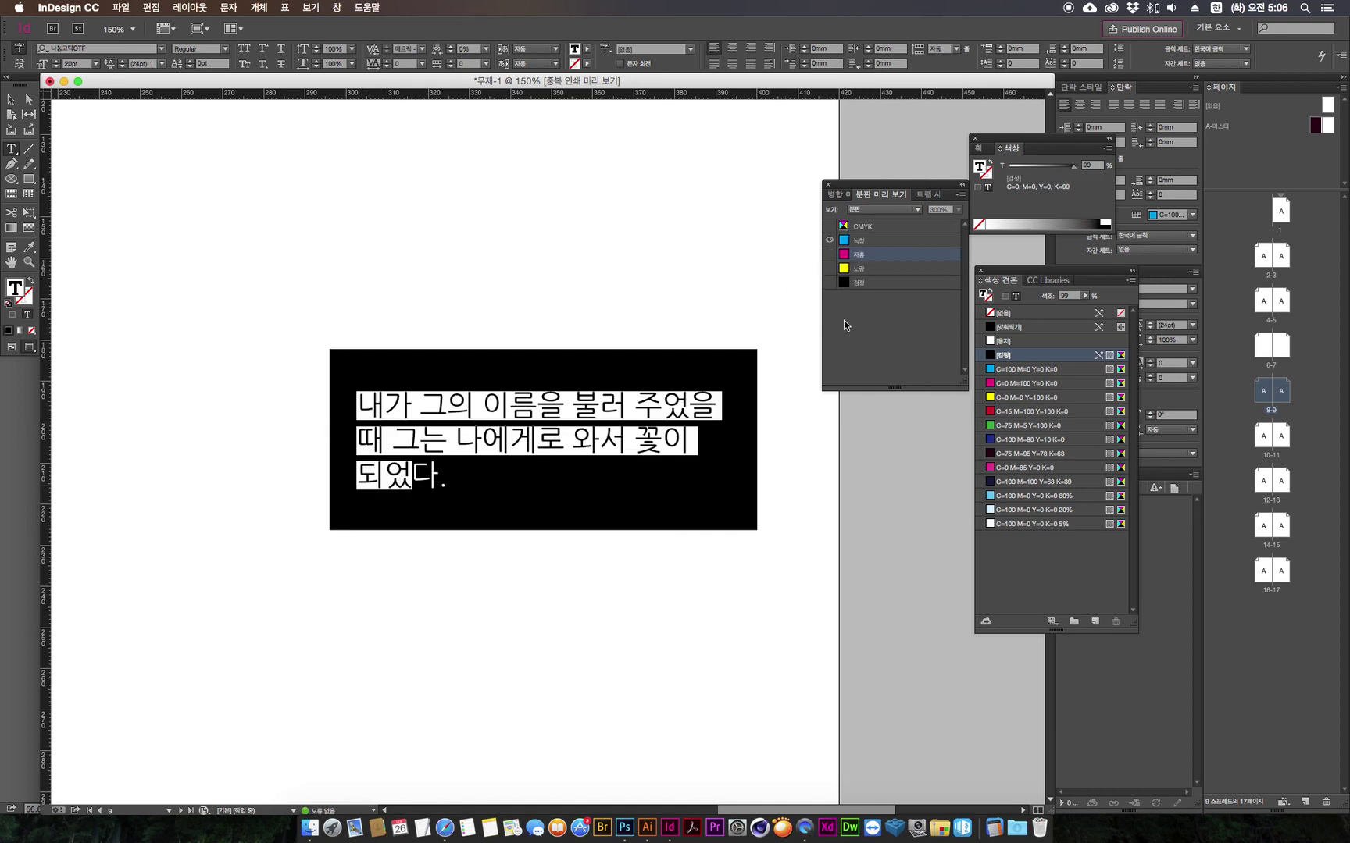
Step: Show the black plate along with cyan and set the tint of the black text on the cyan background to 100%
left_click(834, 434)
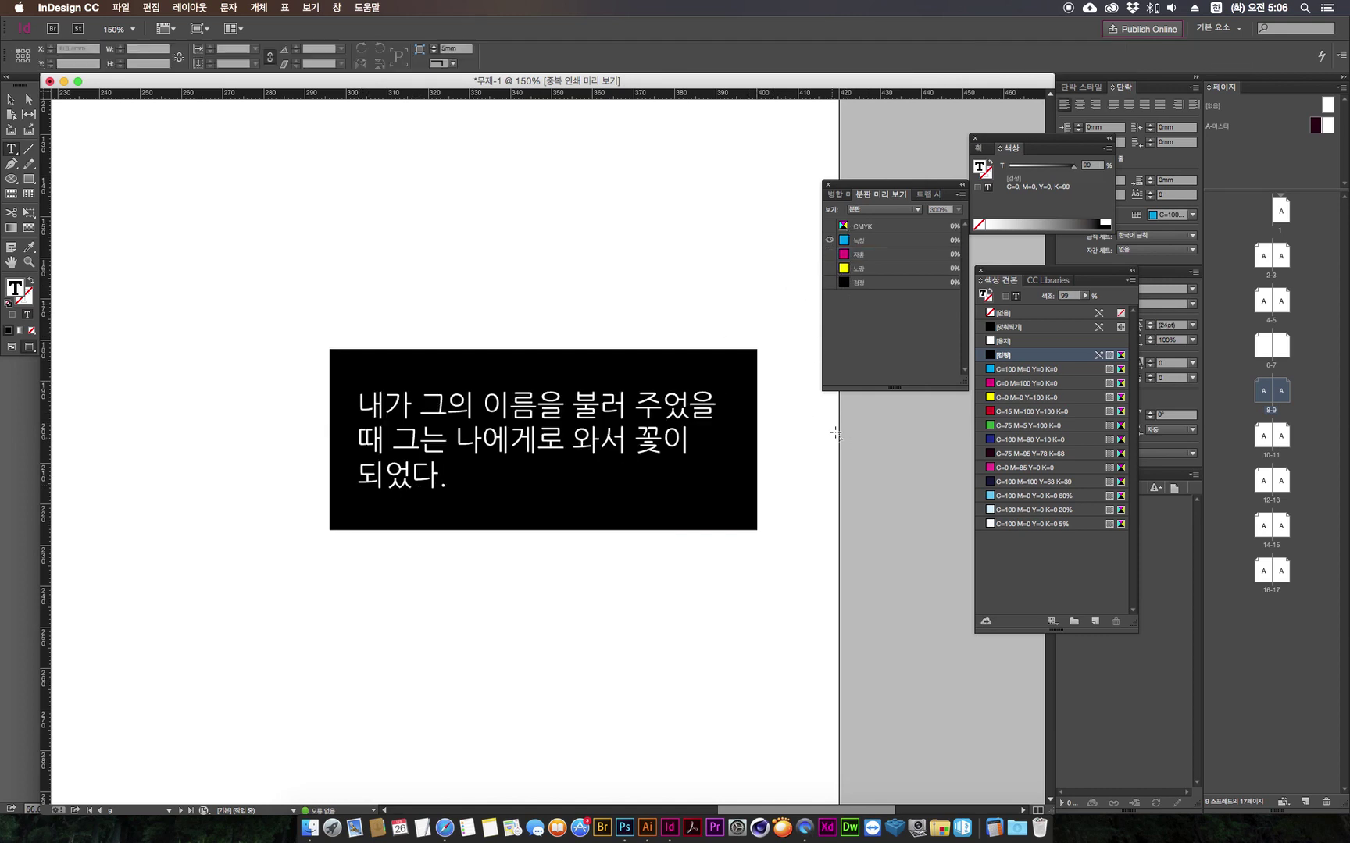
left_click(829, 282)
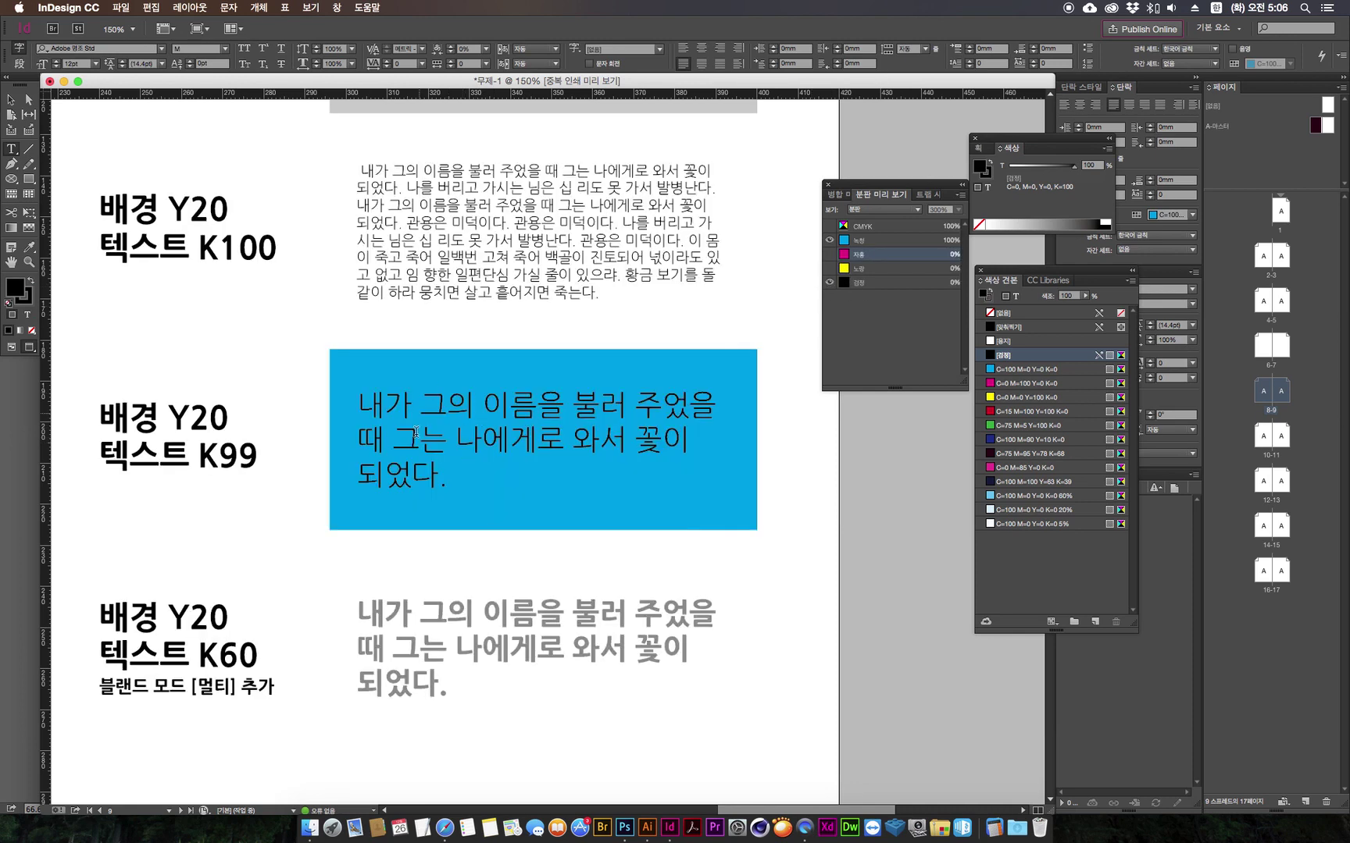
left_click_drag(379, 395, 456, 481)
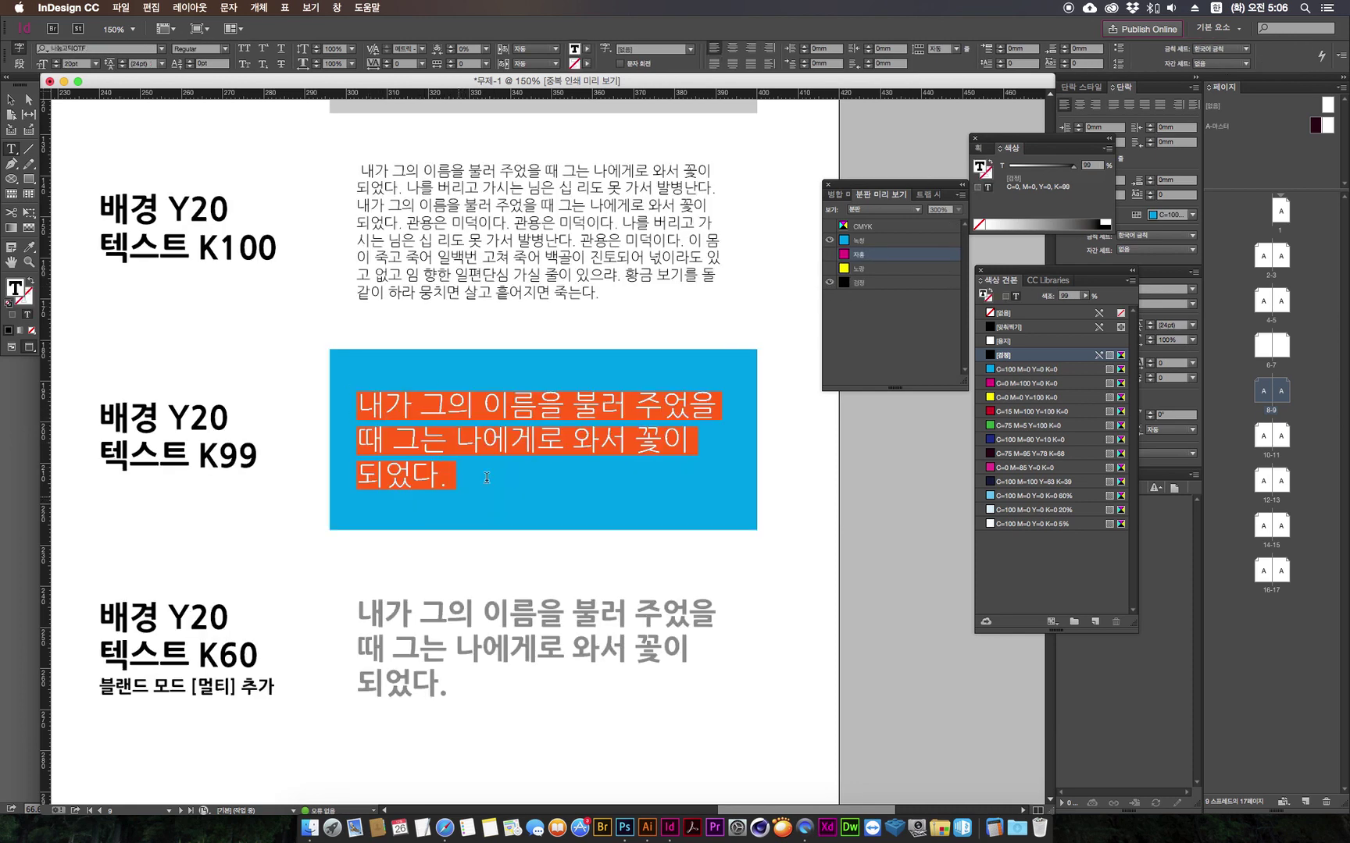
left_click_drag(1084, 295, 1095, 314)
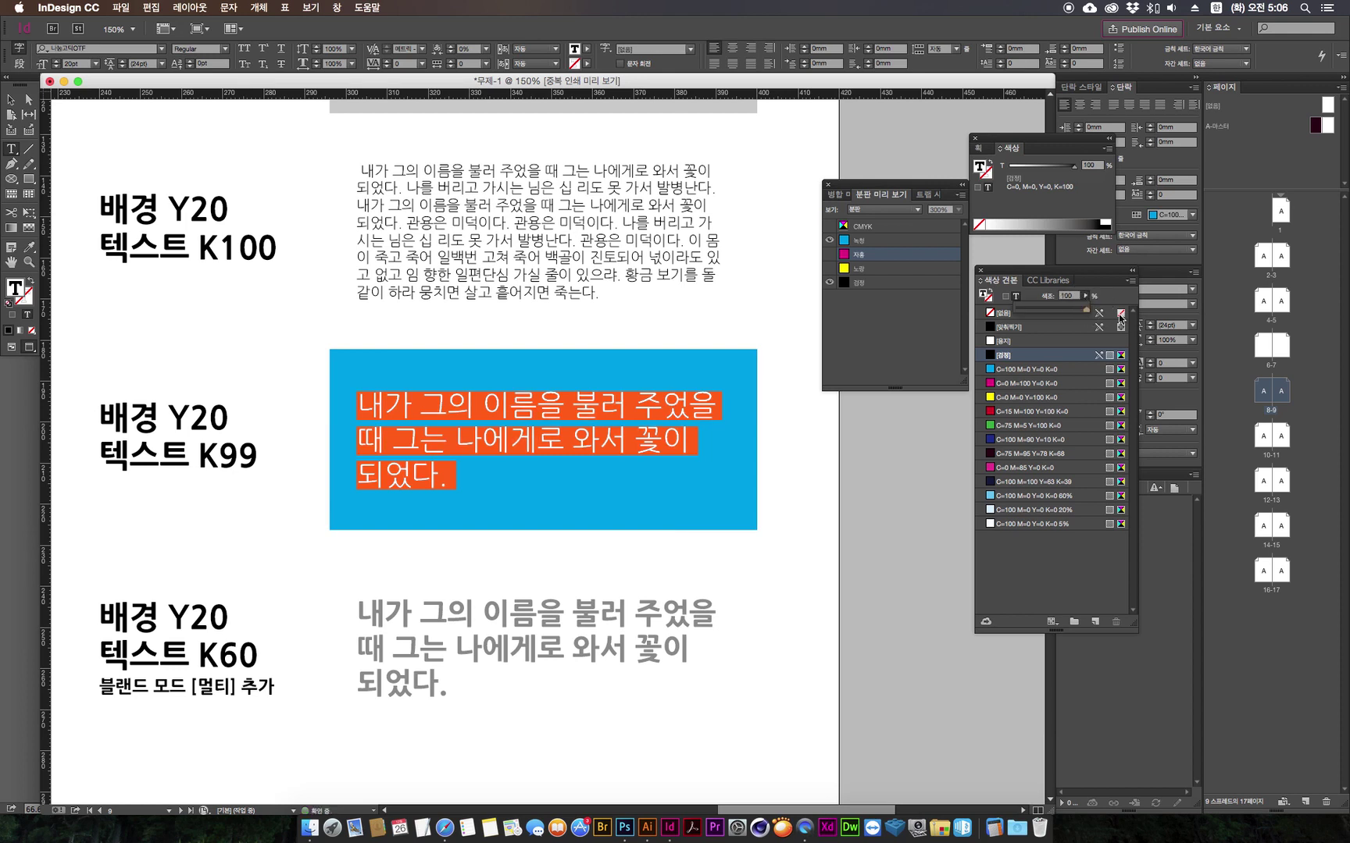
left_click(876, 470)
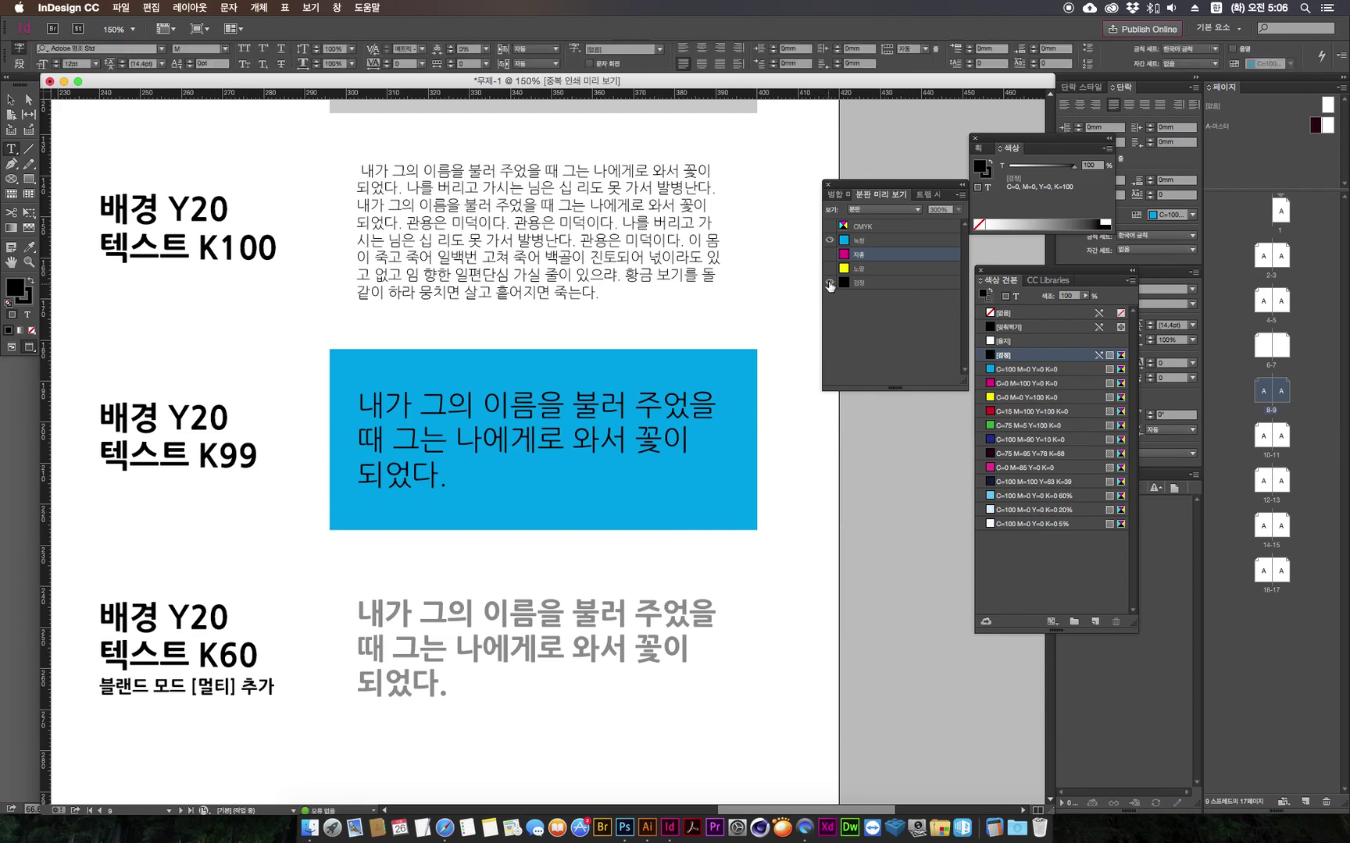
Step: Inspect the cyan background with the black plate hidden, and turn all CMYK plates back on for the whole spread
left_click(830, 284)
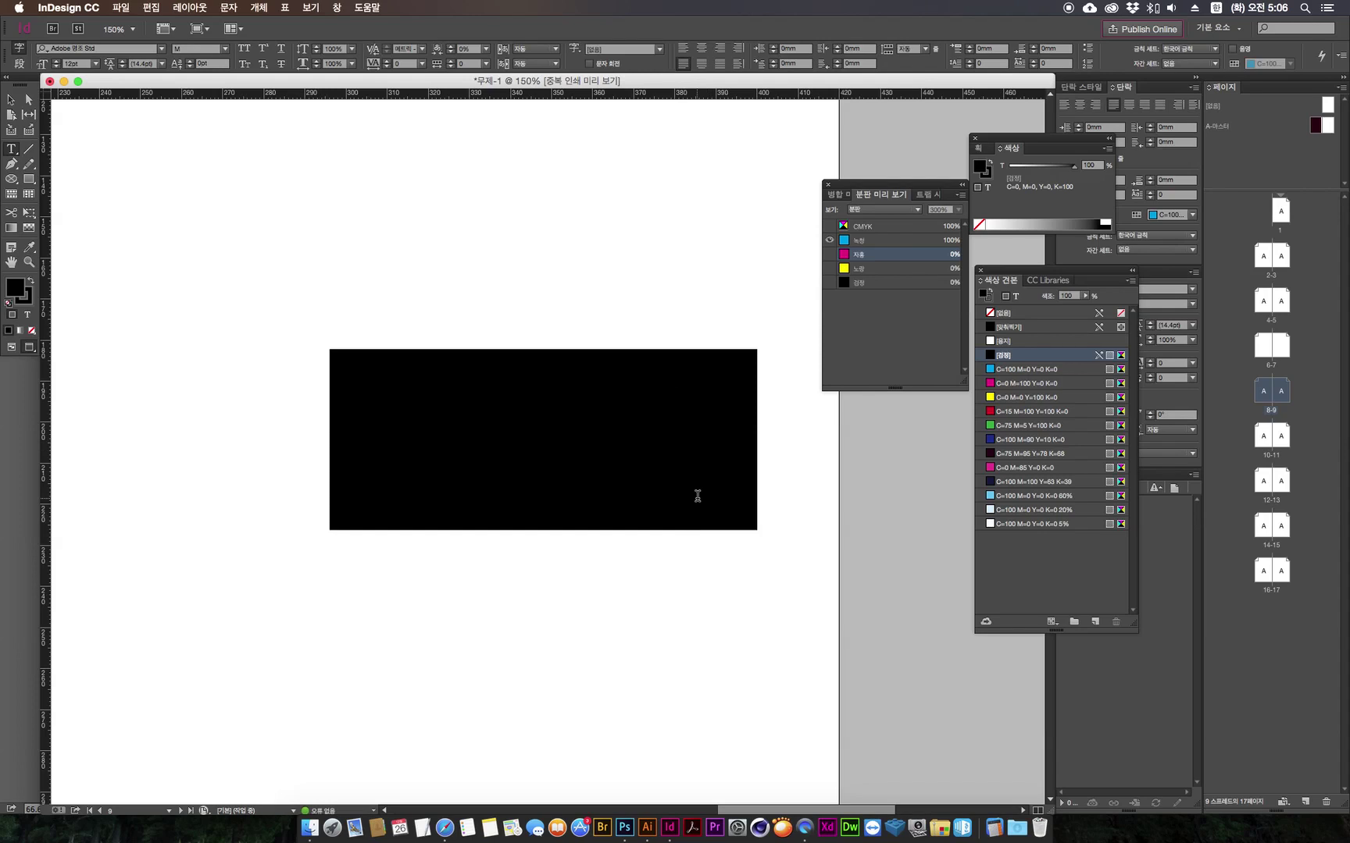
left_click(831, 282)
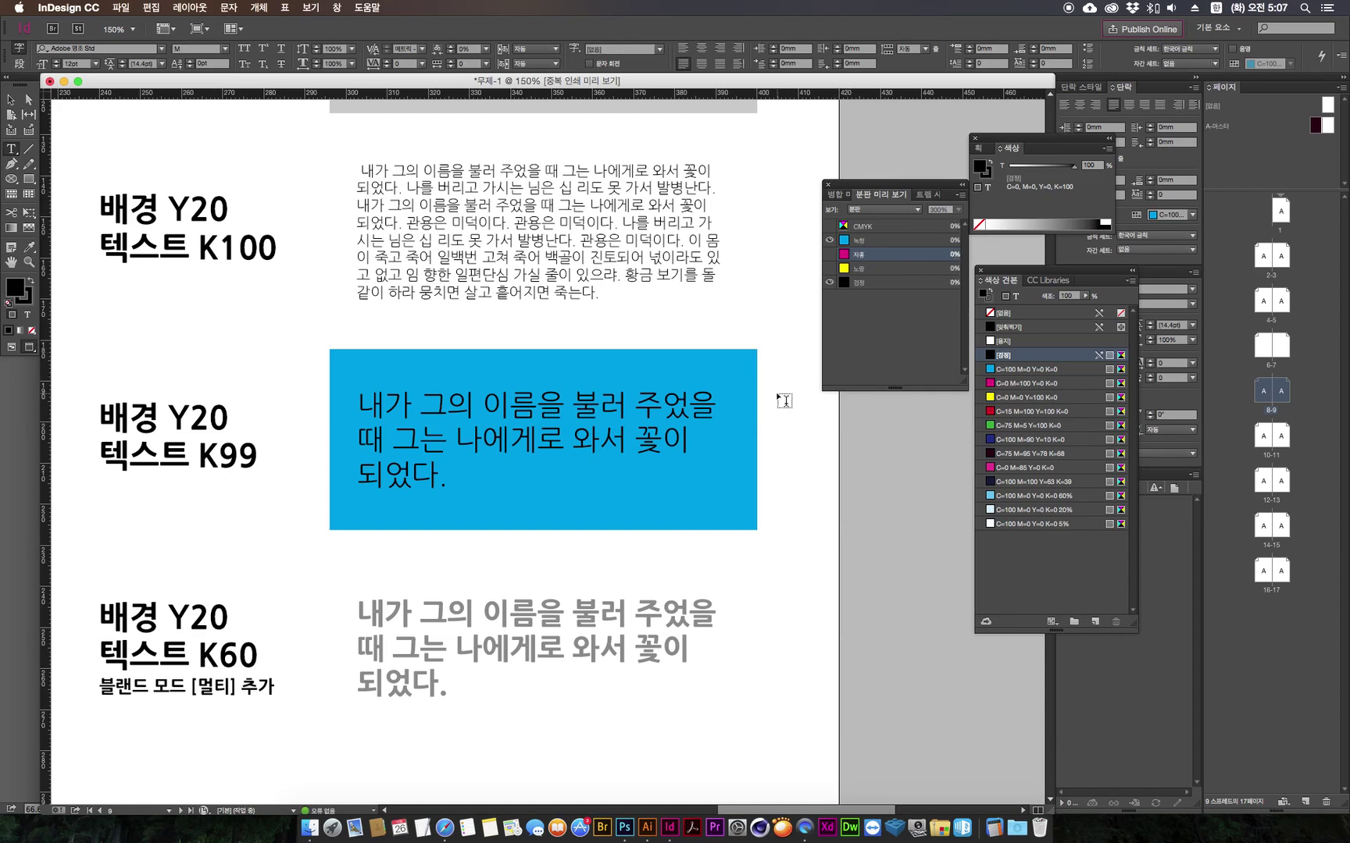
left_click(11, 106)
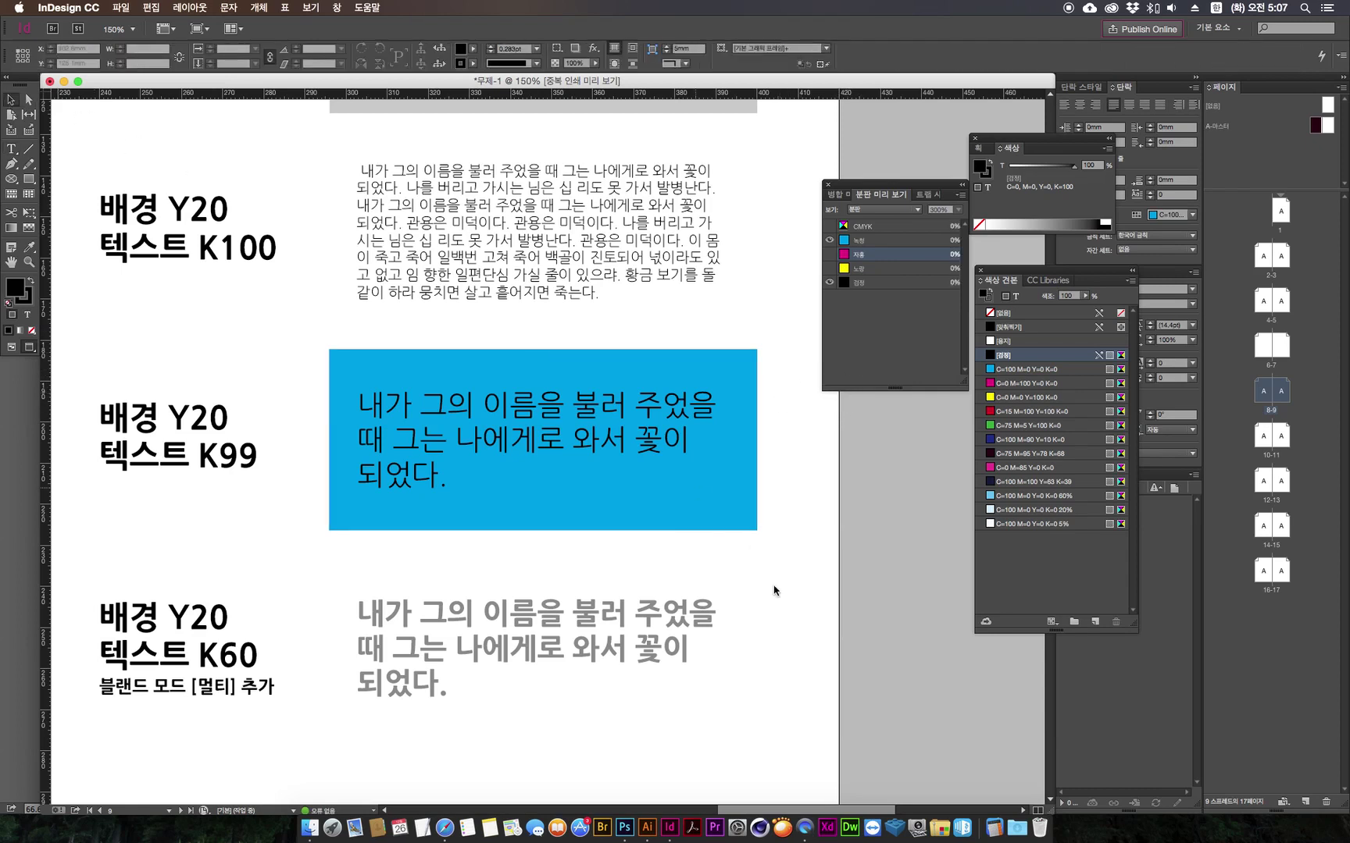
key("super+alt+0")
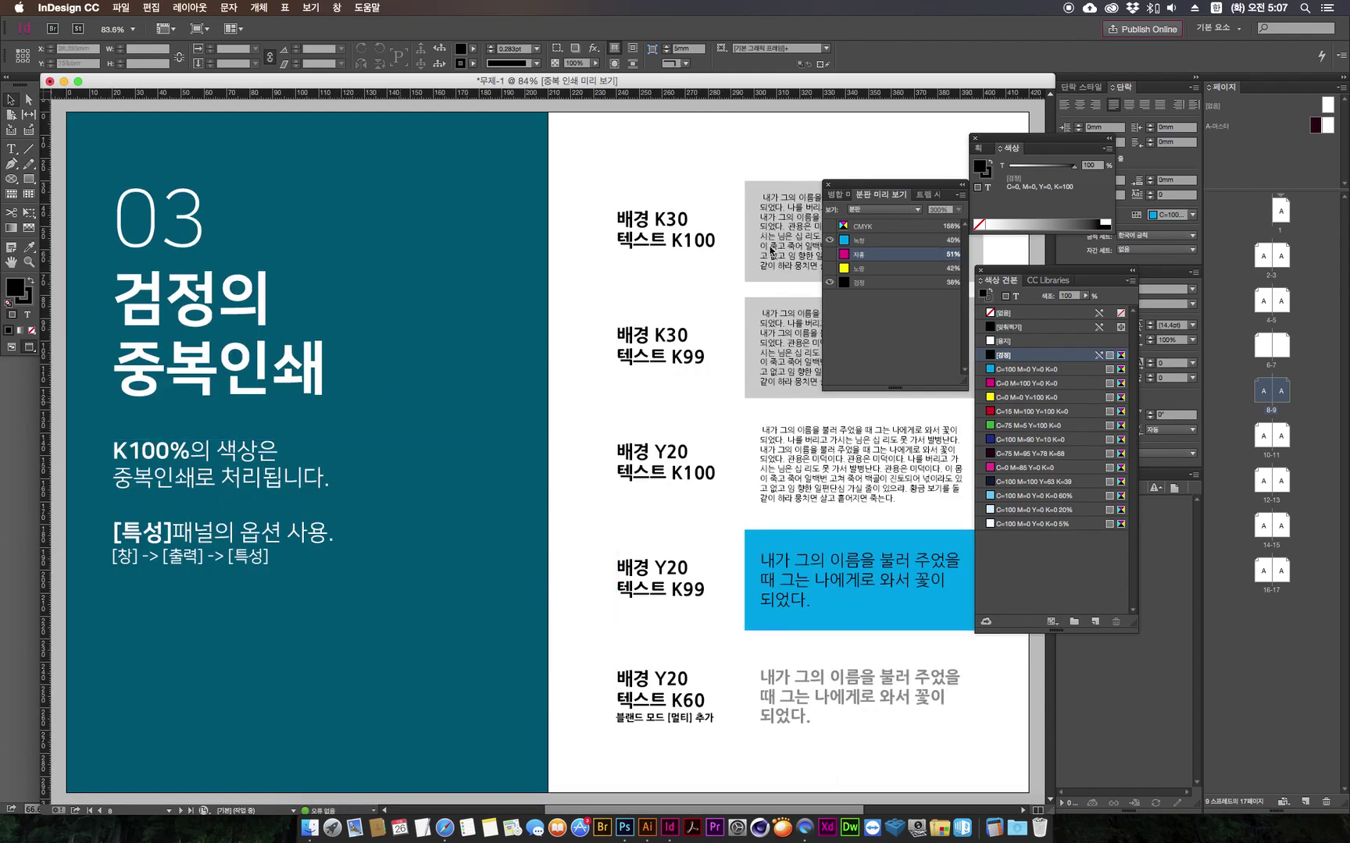
left_click(830, 225)
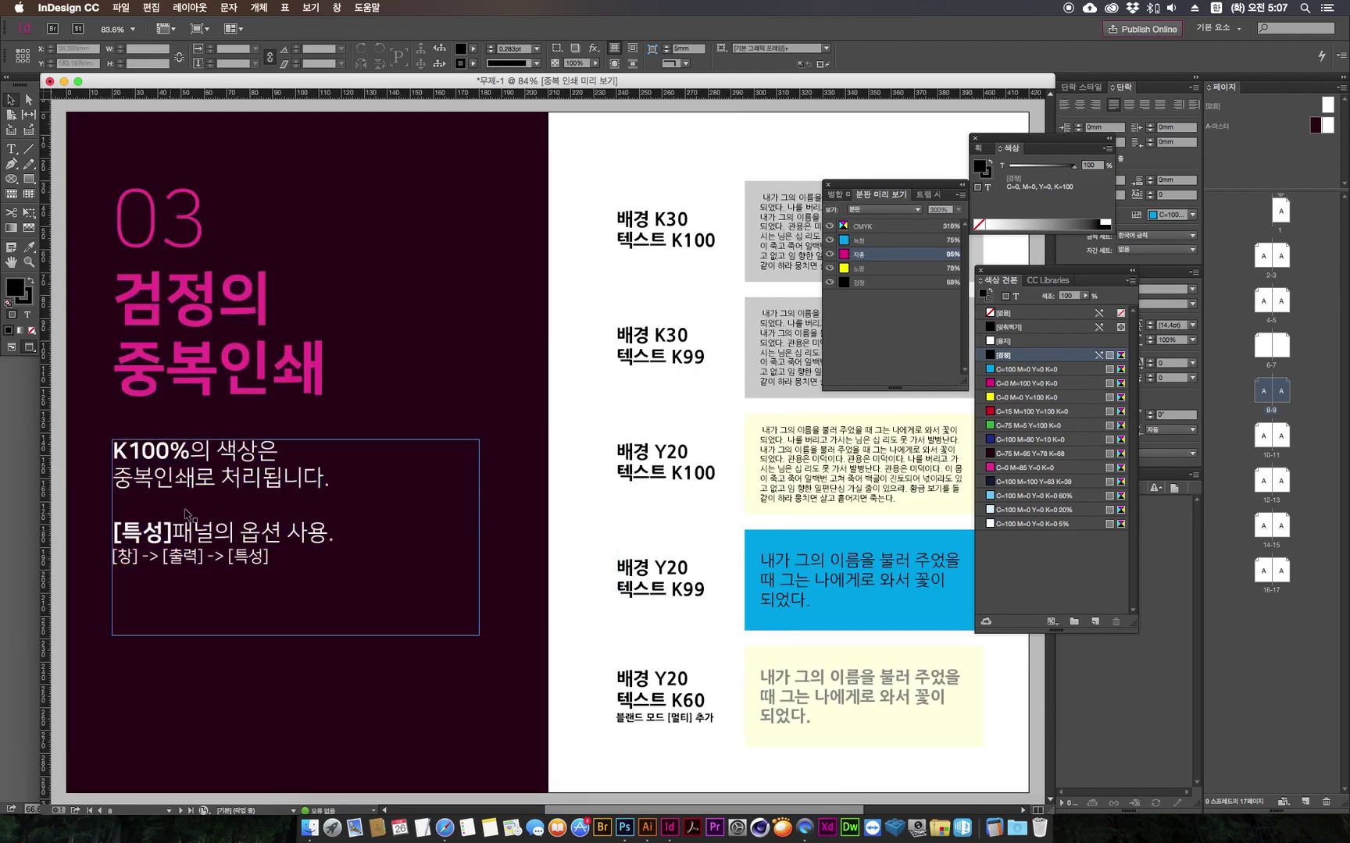
Step: Highlight K100% in the overprint description under the 03 heading and deselect the text frame
left_click(167, 468)
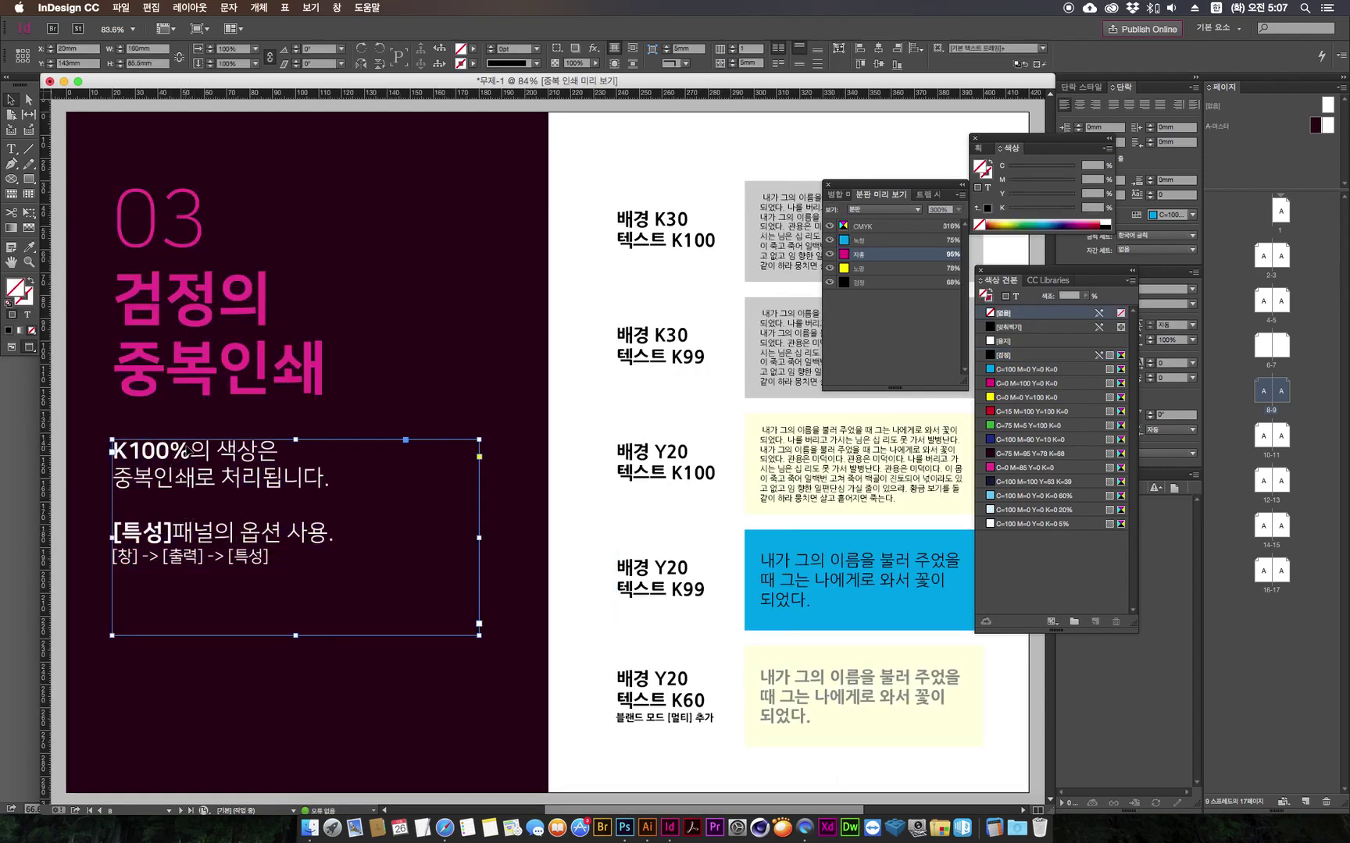
double_click(188, 450)
left_click_drag(188, 450, 108, 451)
left_click(205, 483)
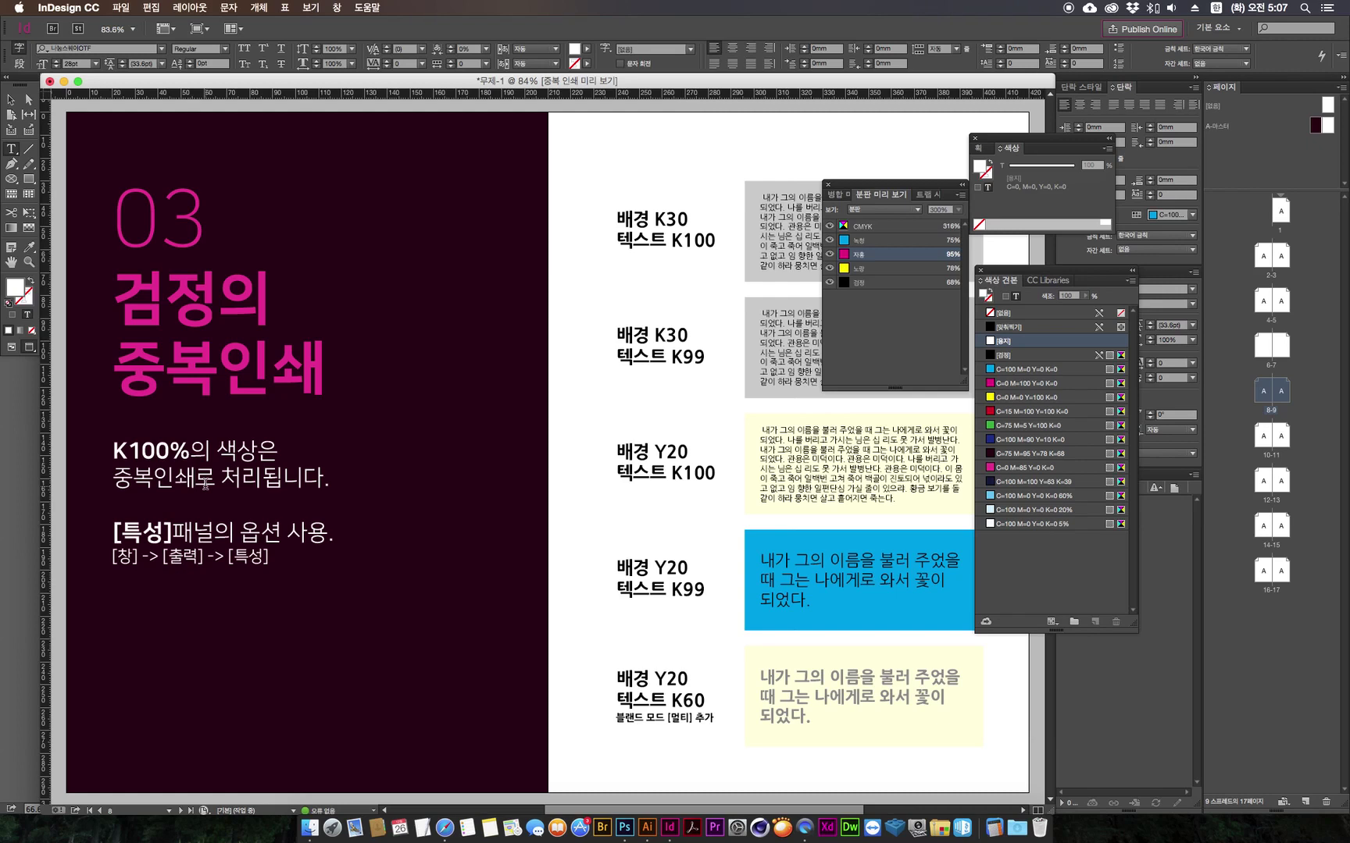
key("Escape")
left_click(541, 606)
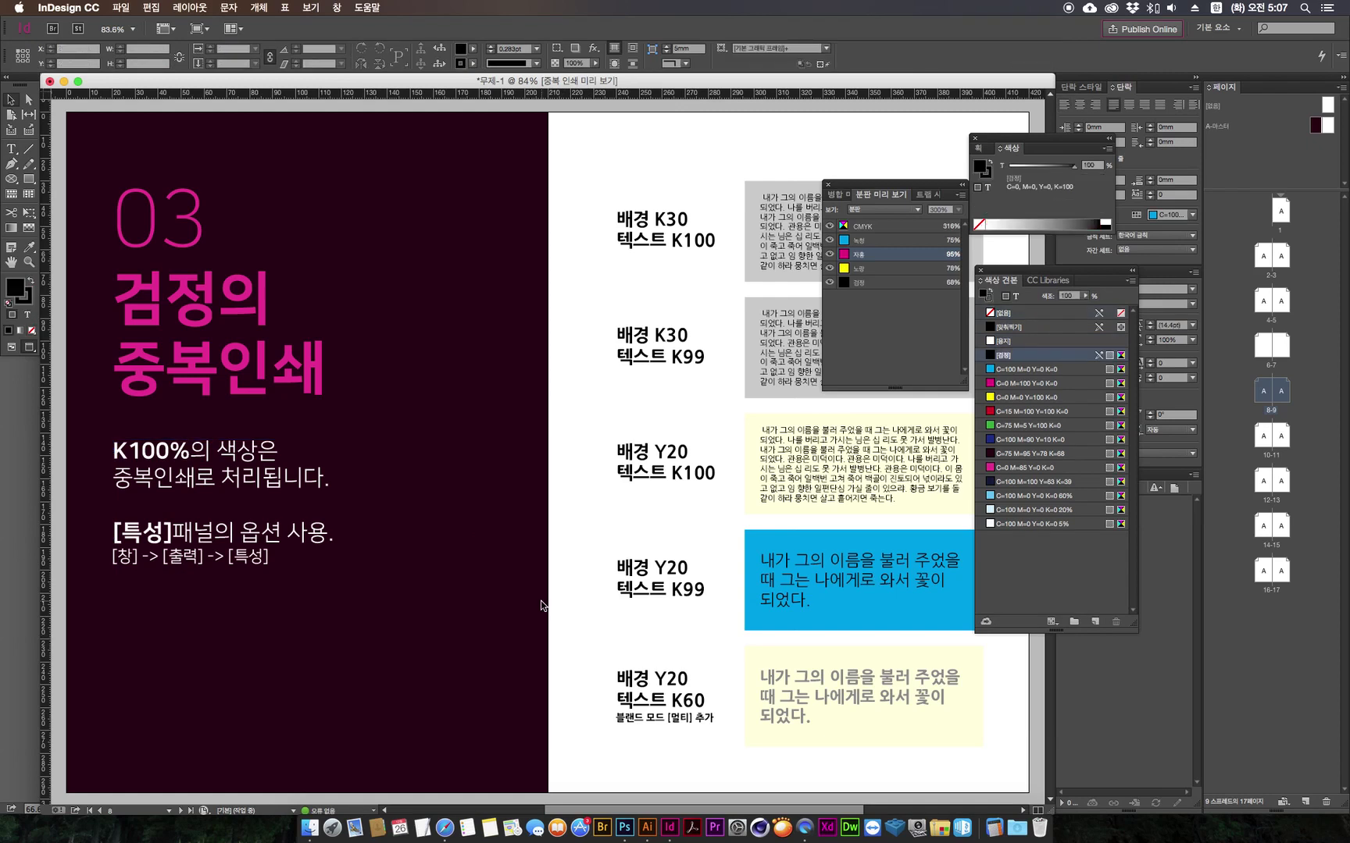
Step: Undo the 100% text tint and the full cyan fill on the K99 sample, and deselect its background
scroll(541, 601, "left", 5)
left_click(817, 618)
left_click_drag(818, 618, 267, 390)
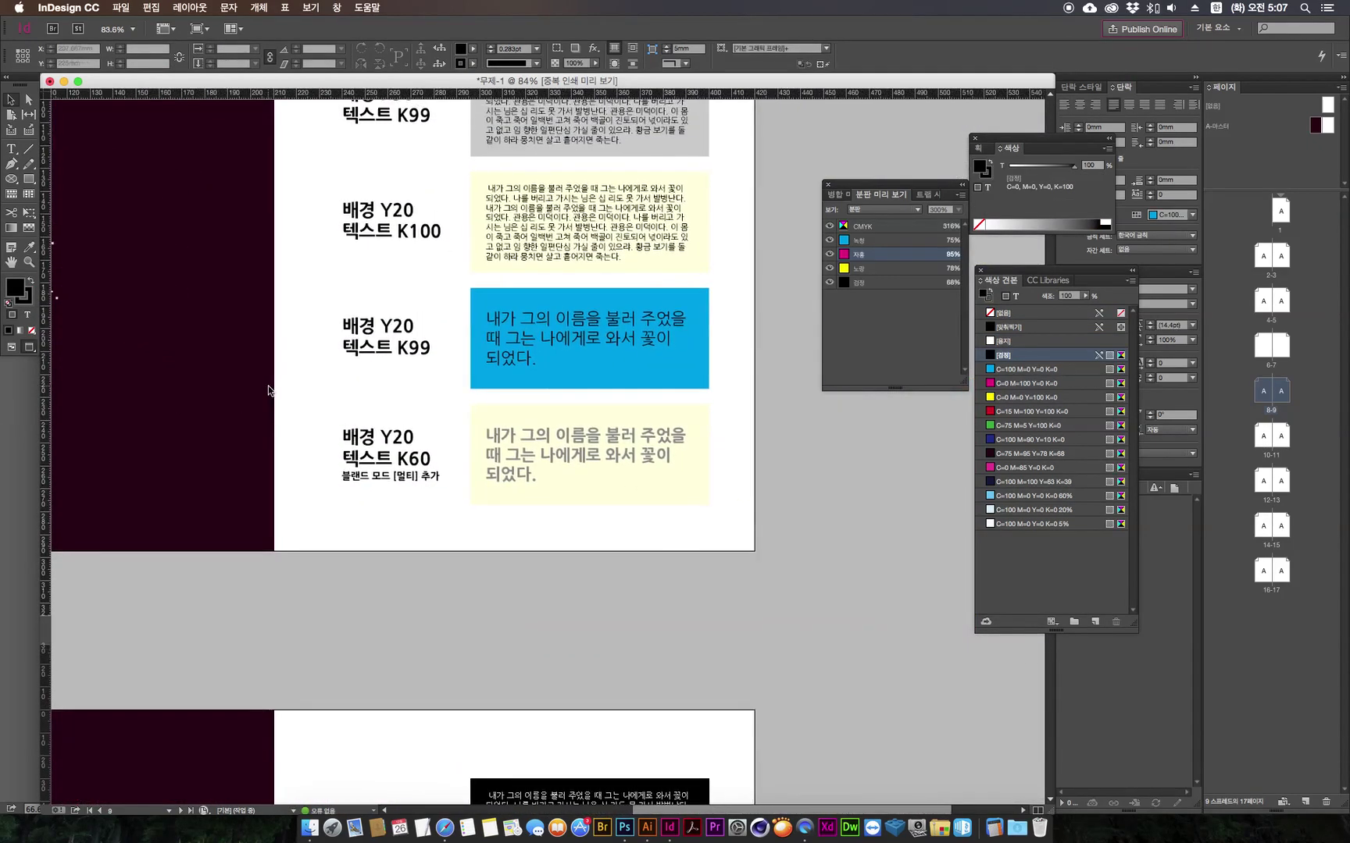
key("super+equal")
key("super+equal")
key("super+equal")
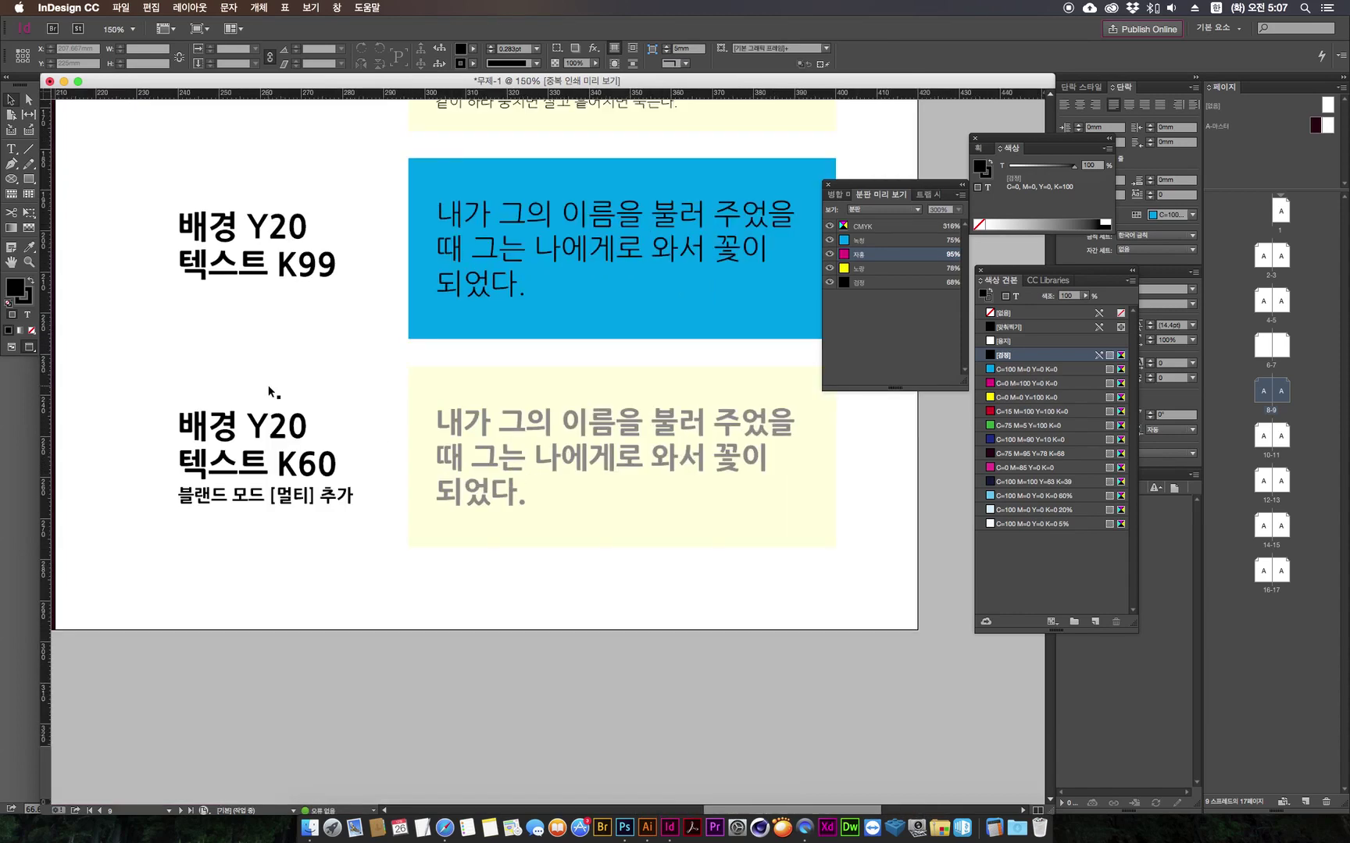
scroll(516, 579, "up", 3)
scroll(516, 579, "left", 1)
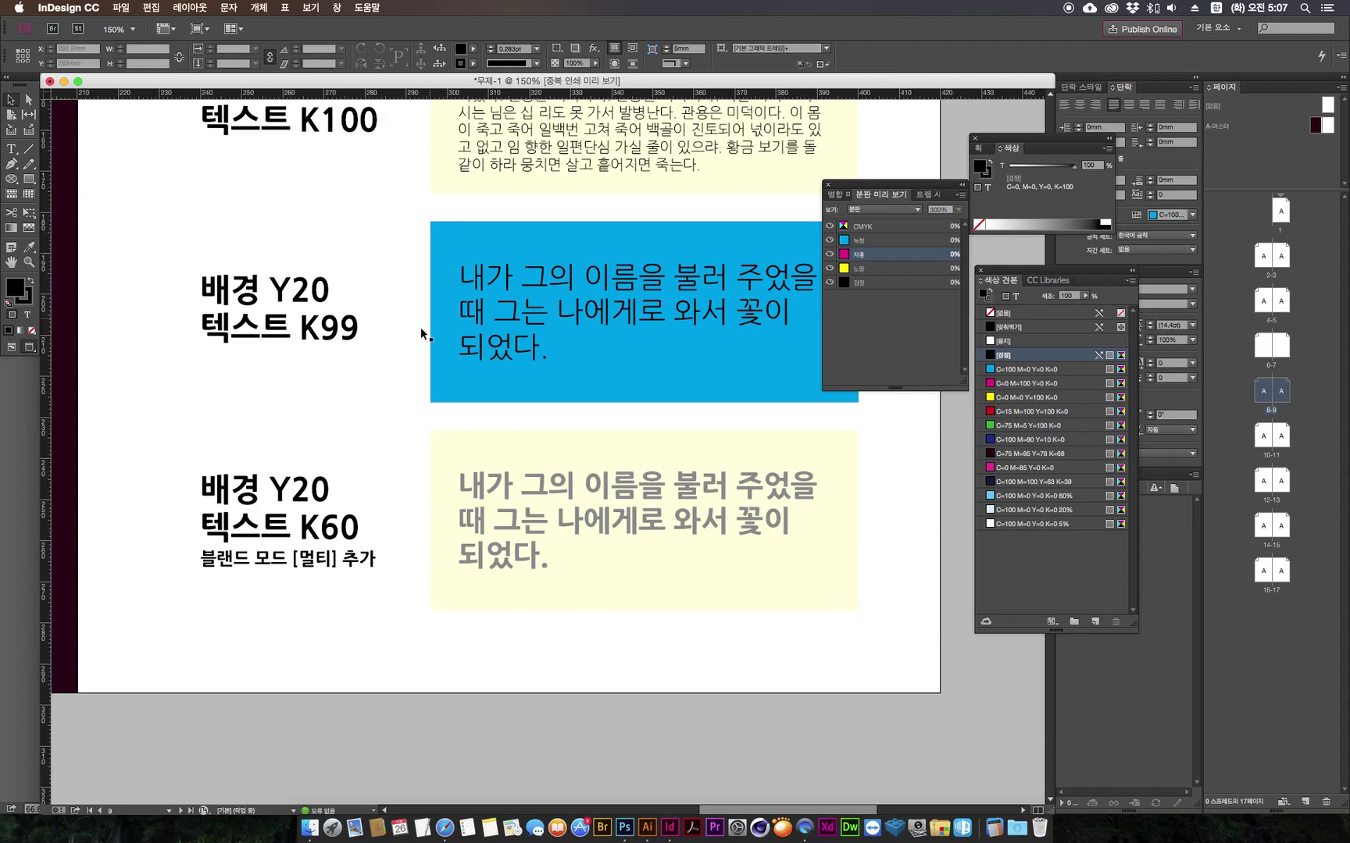
key("cmd+z")
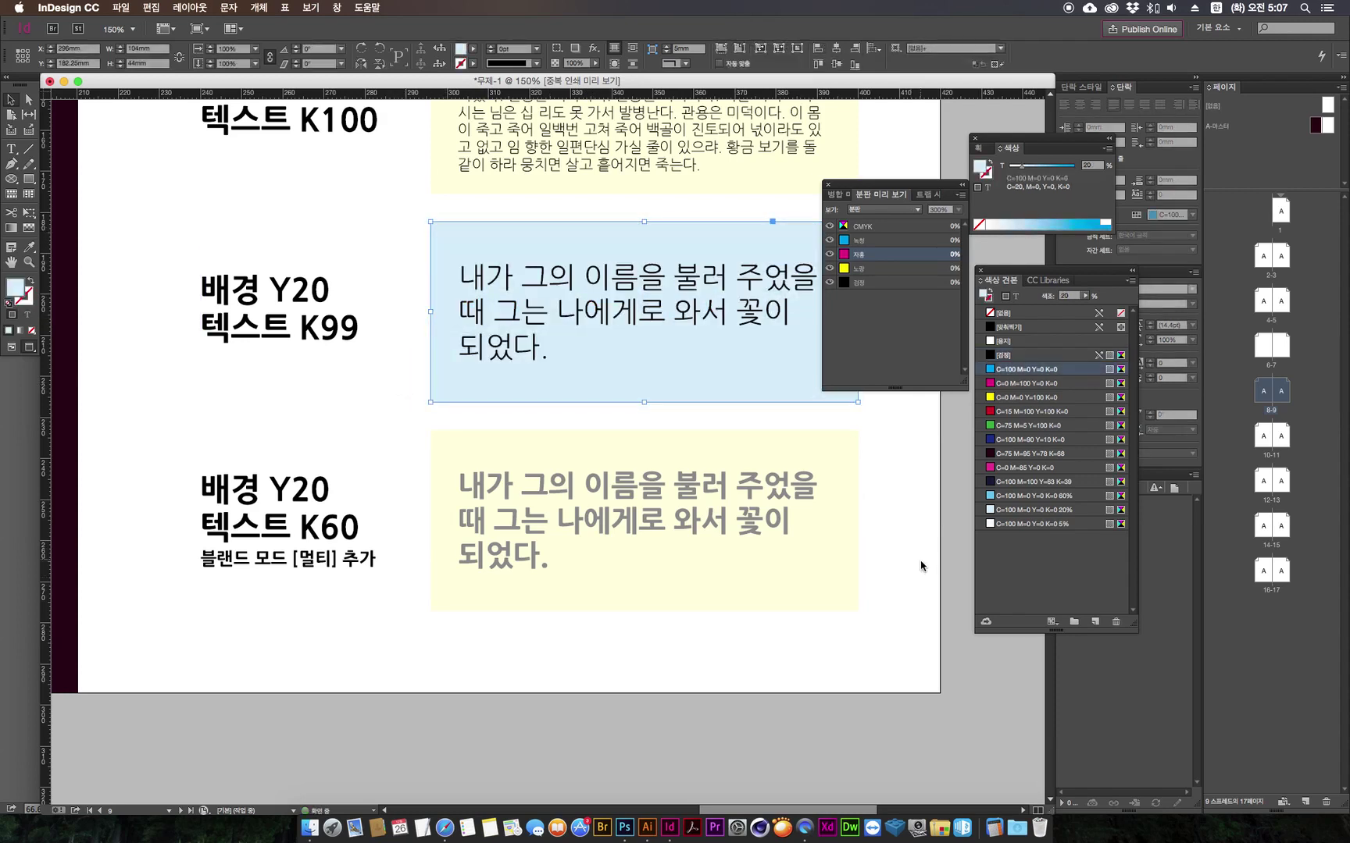
left_click_drag(837, 513, 743, 532)
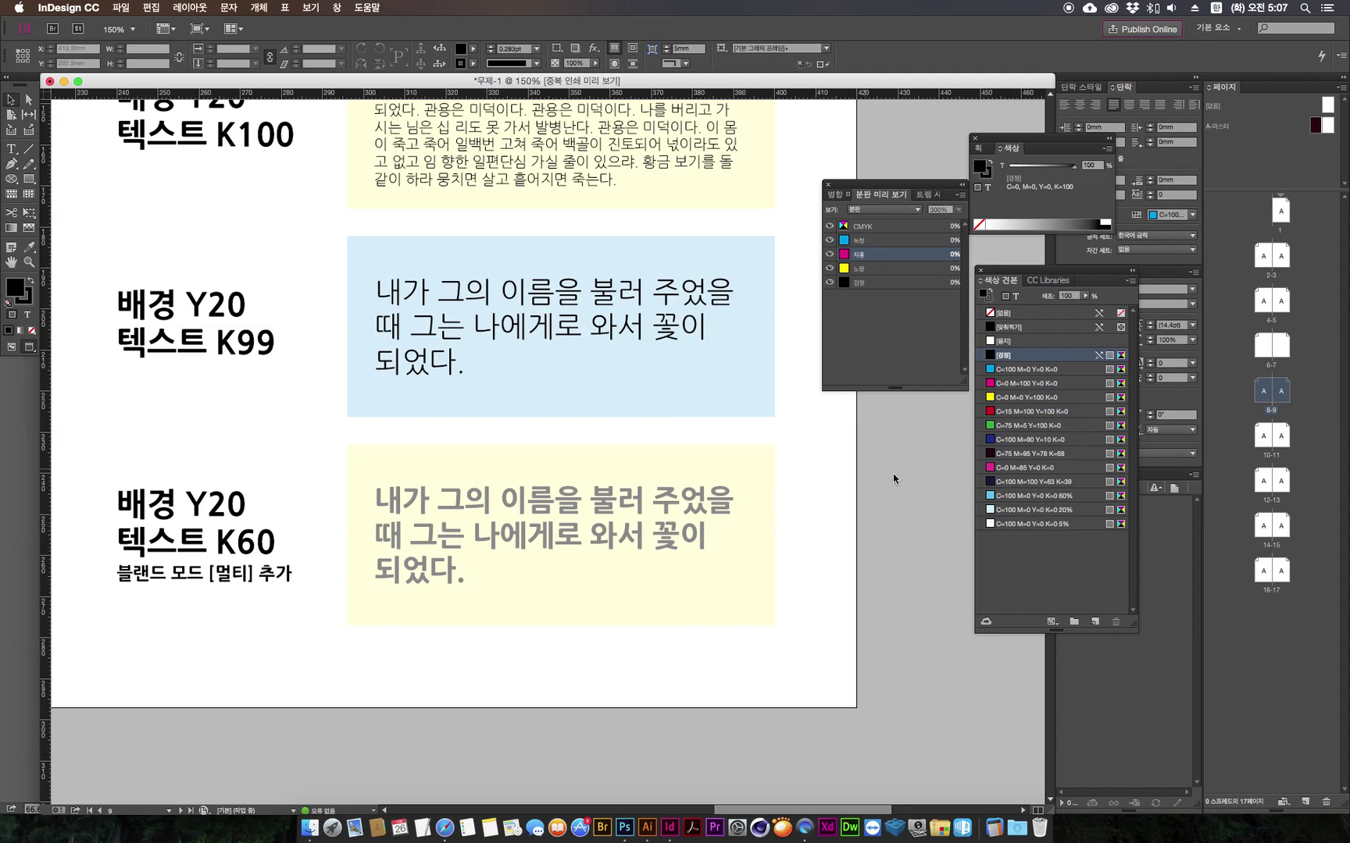
Step: Look over the K100 background samples on the 04 spread and return to the Y20 samples on pages 8-9
left_click_drag(762, 391, 484, 351)
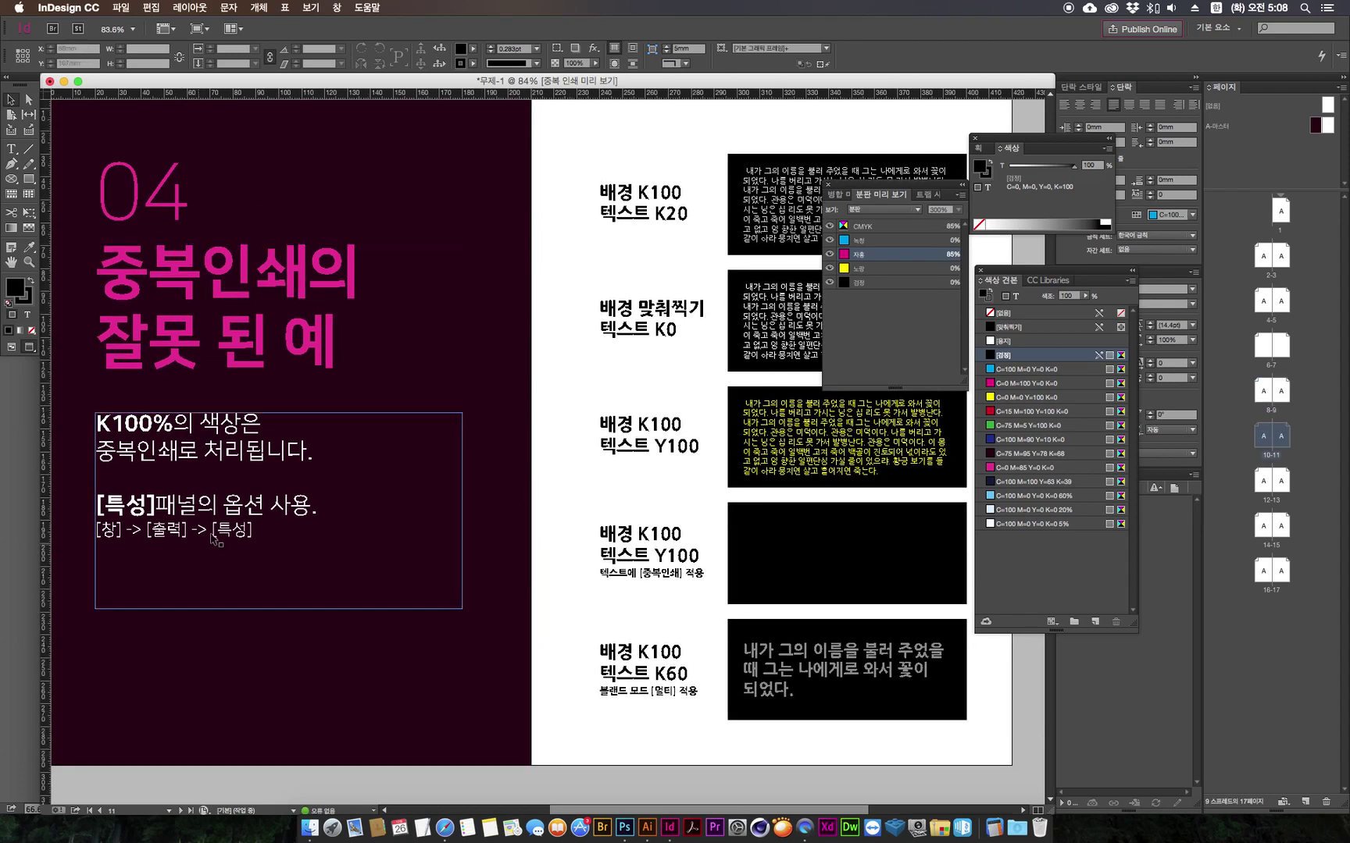
left_click_drag(467, 534, 407, 431)
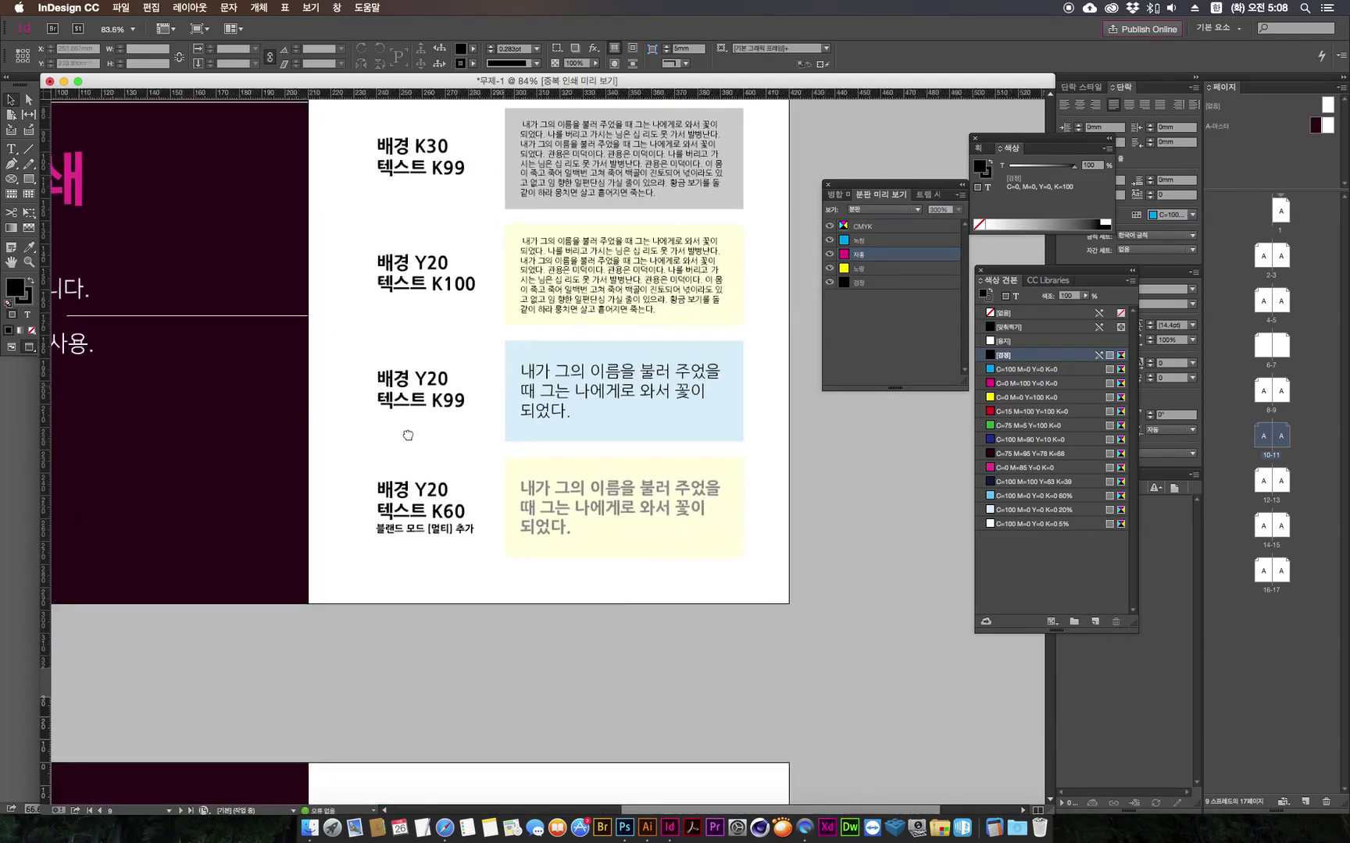
key("shift+Page_Down")
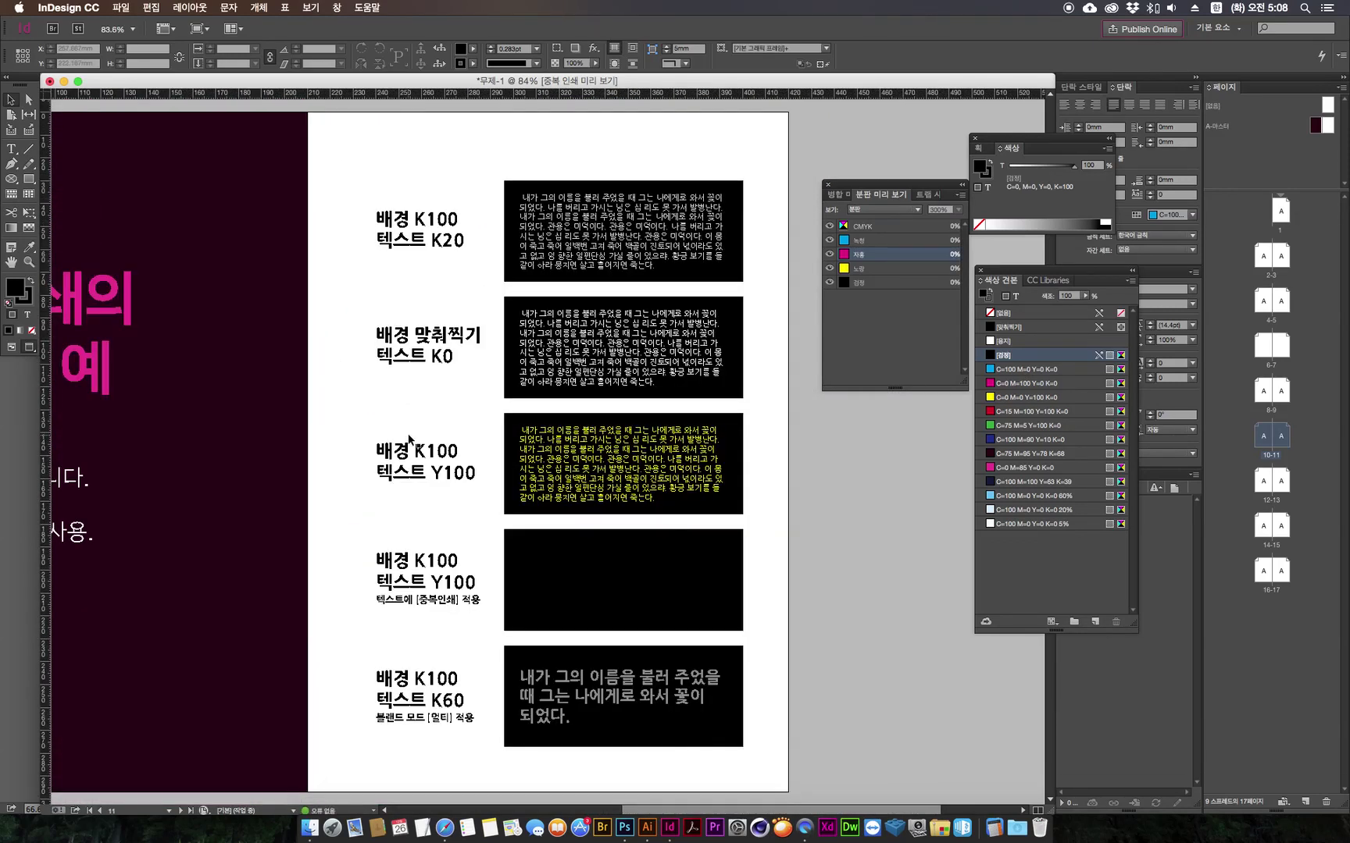
double_click(1264, 391)
left_click_drag(760, 559, 199, 381)
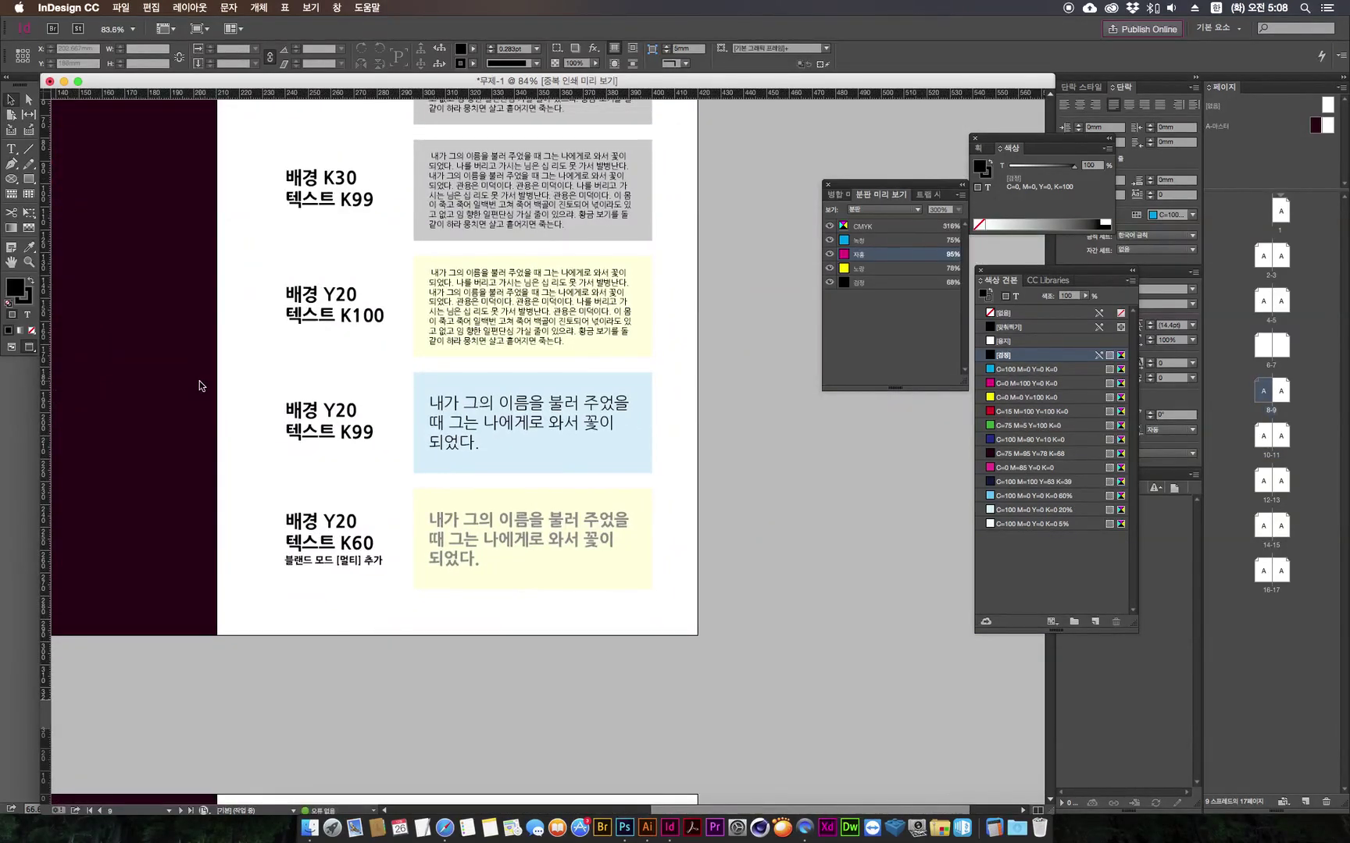
key("super+equal")
key("super+equal")
key("super+equal")
left_click_drag(402, 441, 441, 448)
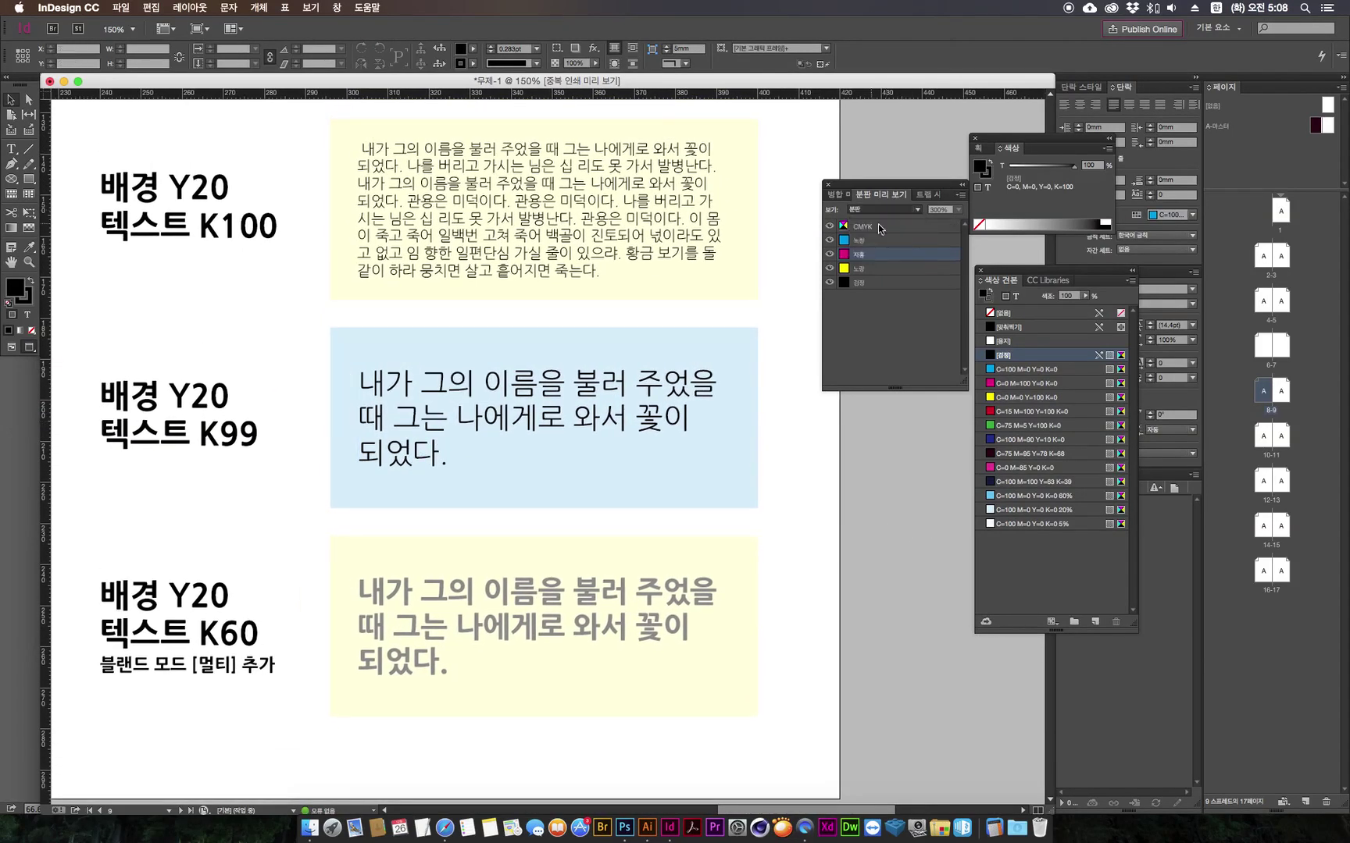
Step: Turn off the separations view and open the Attributes (특성) panel, placing it below the Separations Preview panel
key("shift+F6")
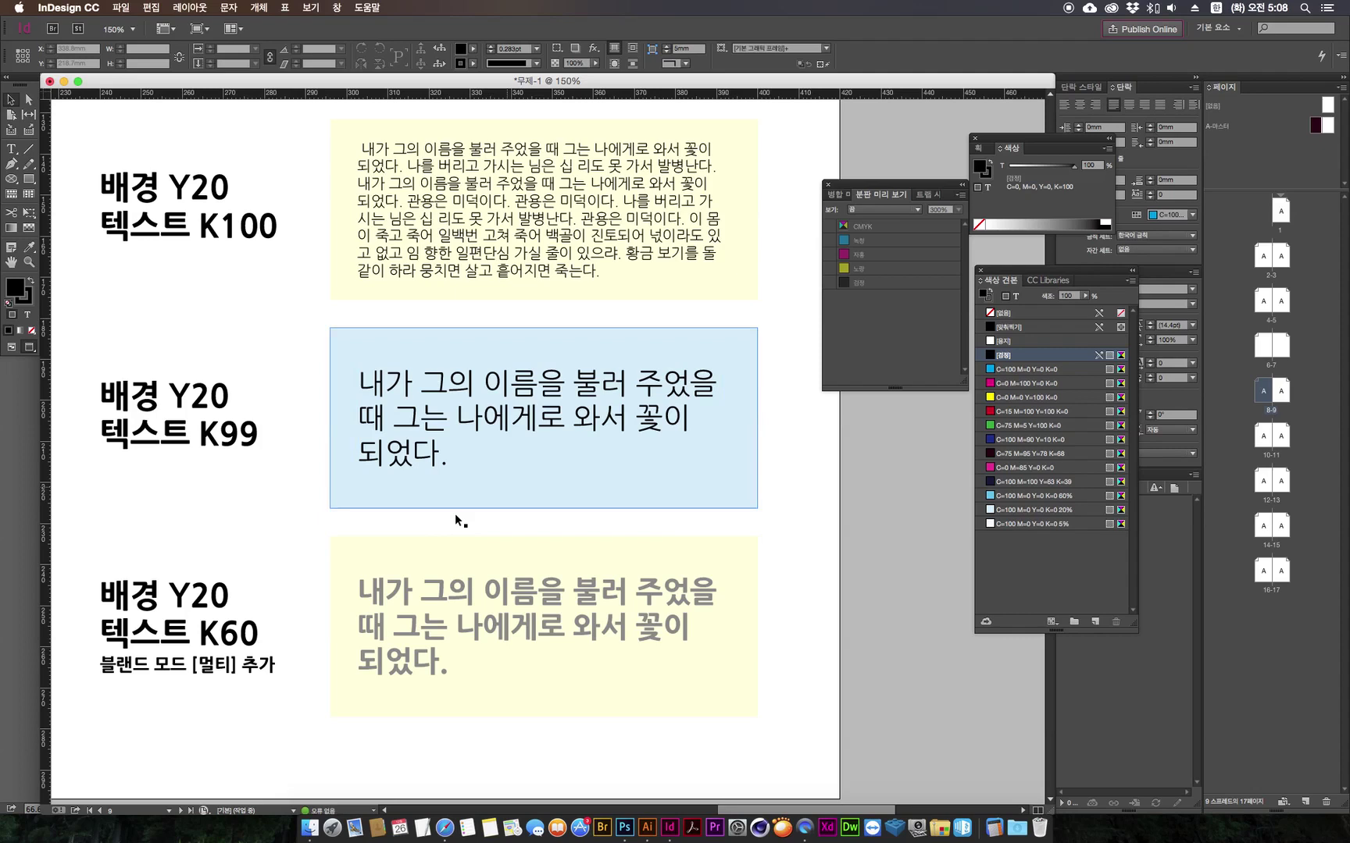
left_click(337, 8)
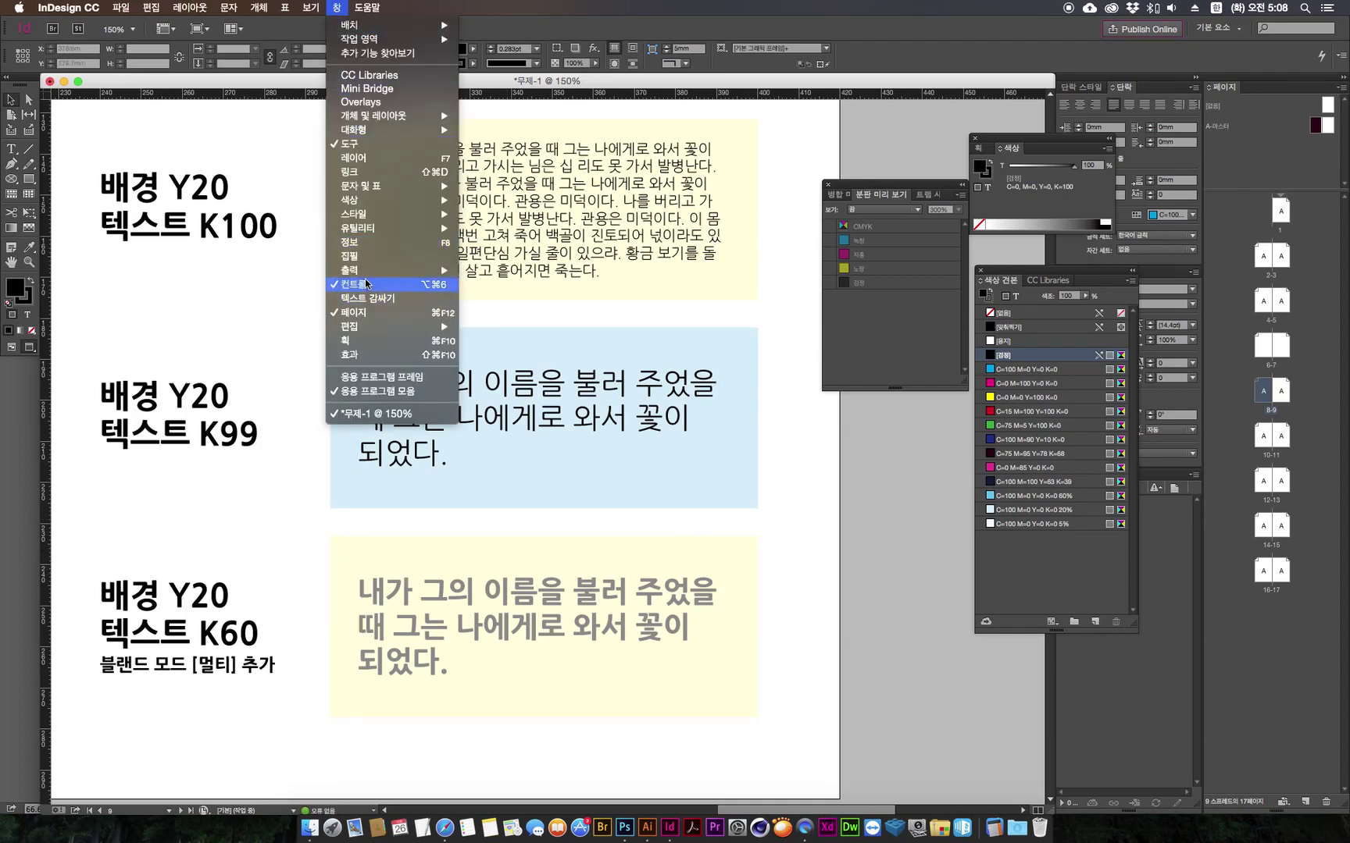
mouse_move(368, 271)
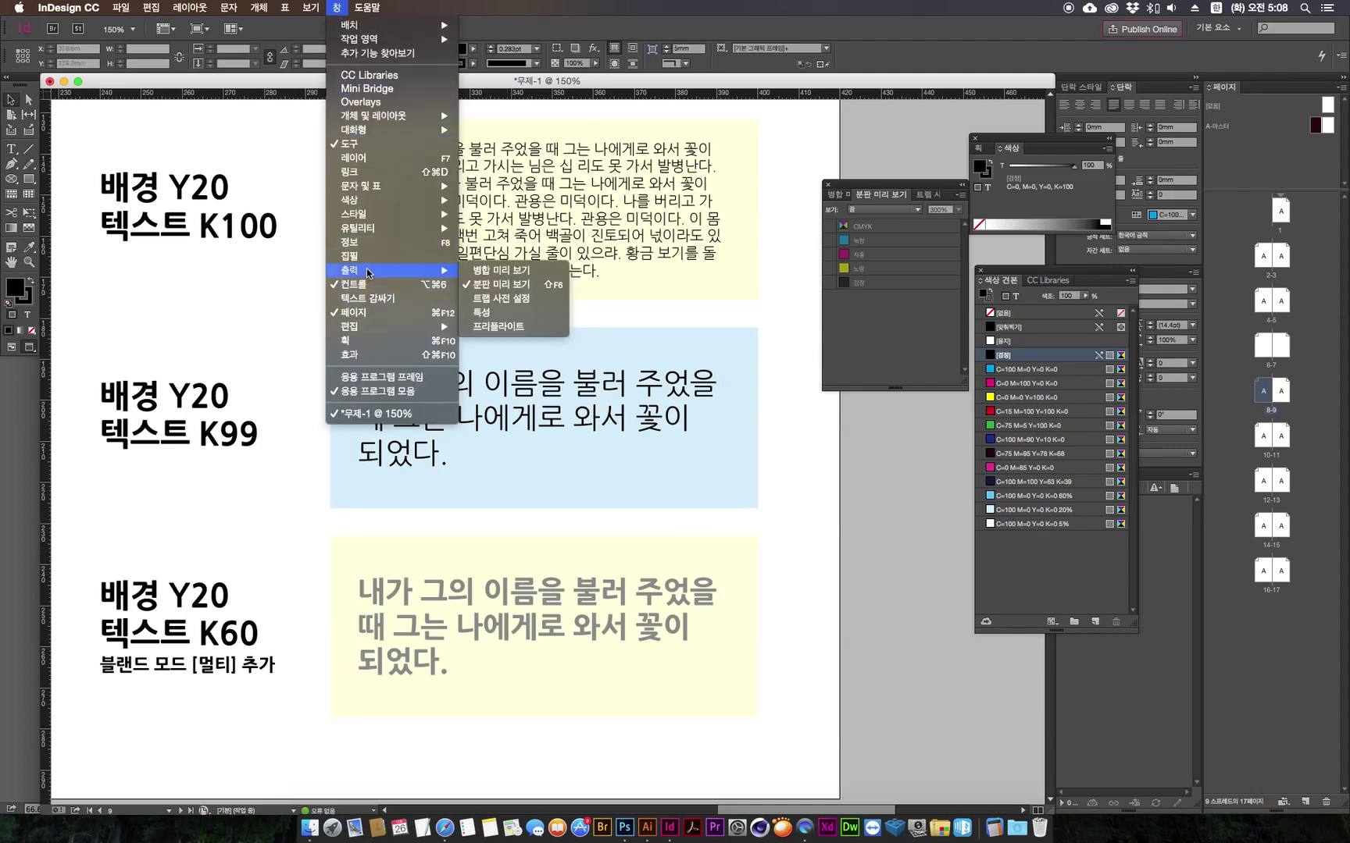
left_click(498, 316)
left_click_drag(642, 396, 853, 450)
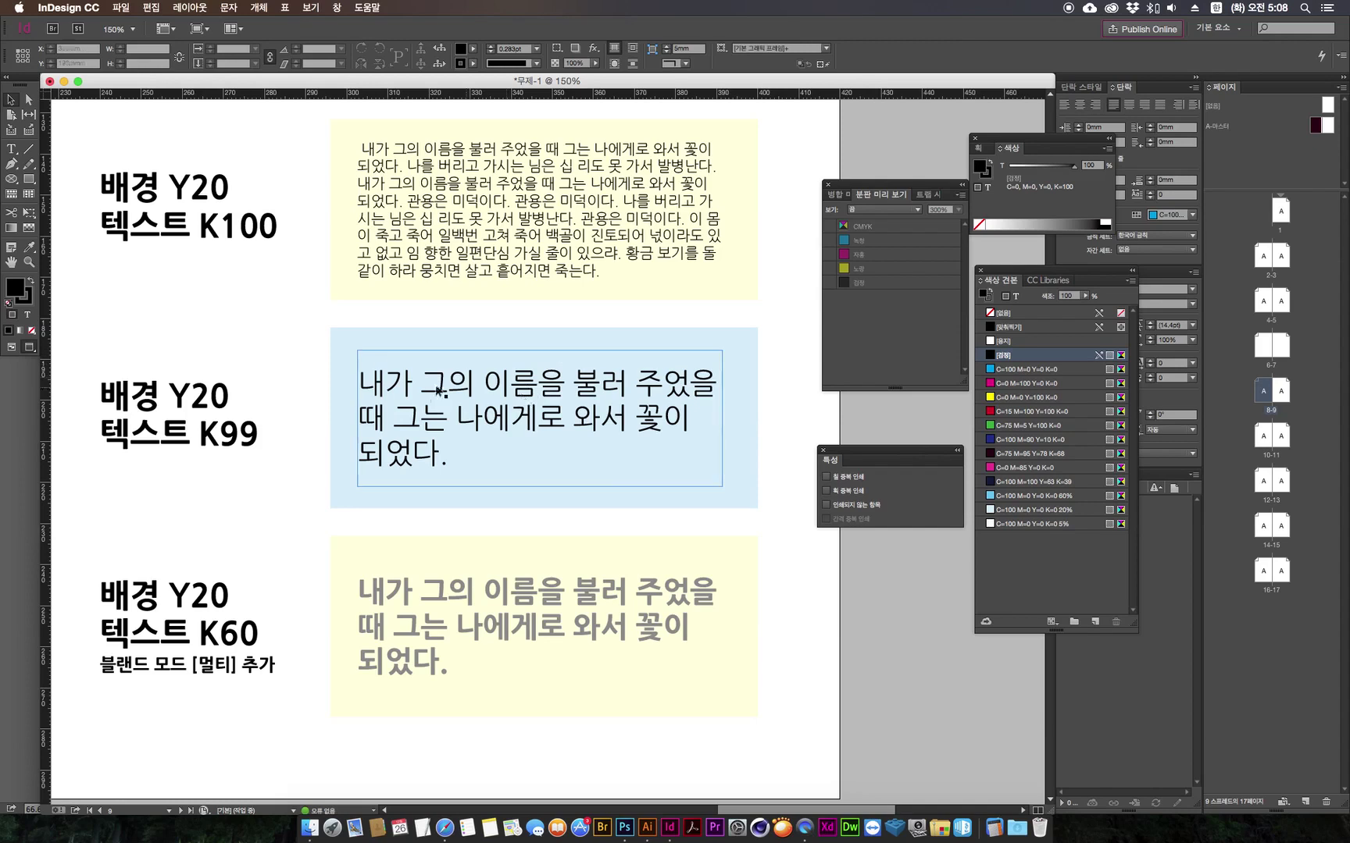
Step: Mark the Y20 / K99 label frame as Nonprinting to demonstrate the attribute, clear it again and deselect the frame
left_click(179, 414)
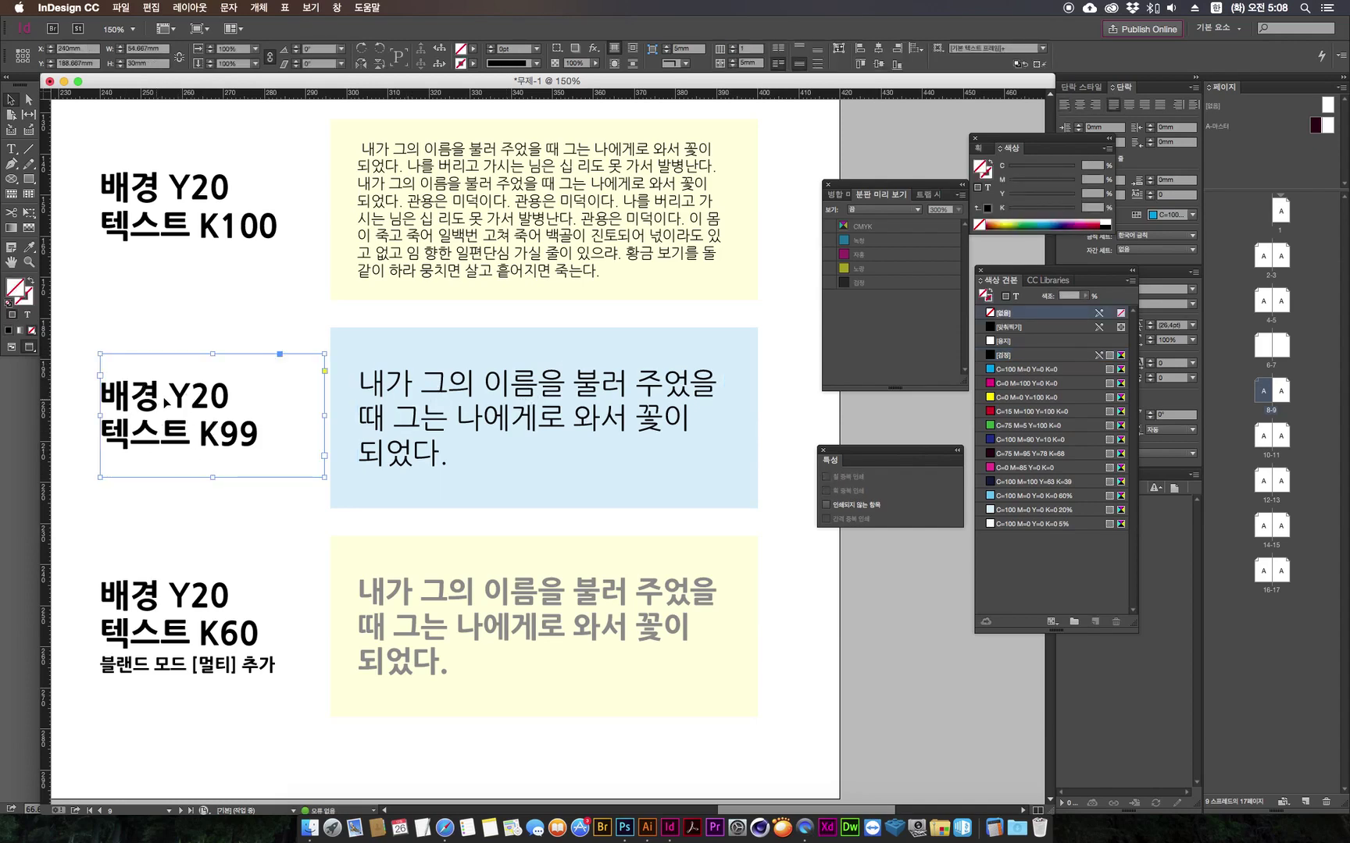
left_click(828, 506)
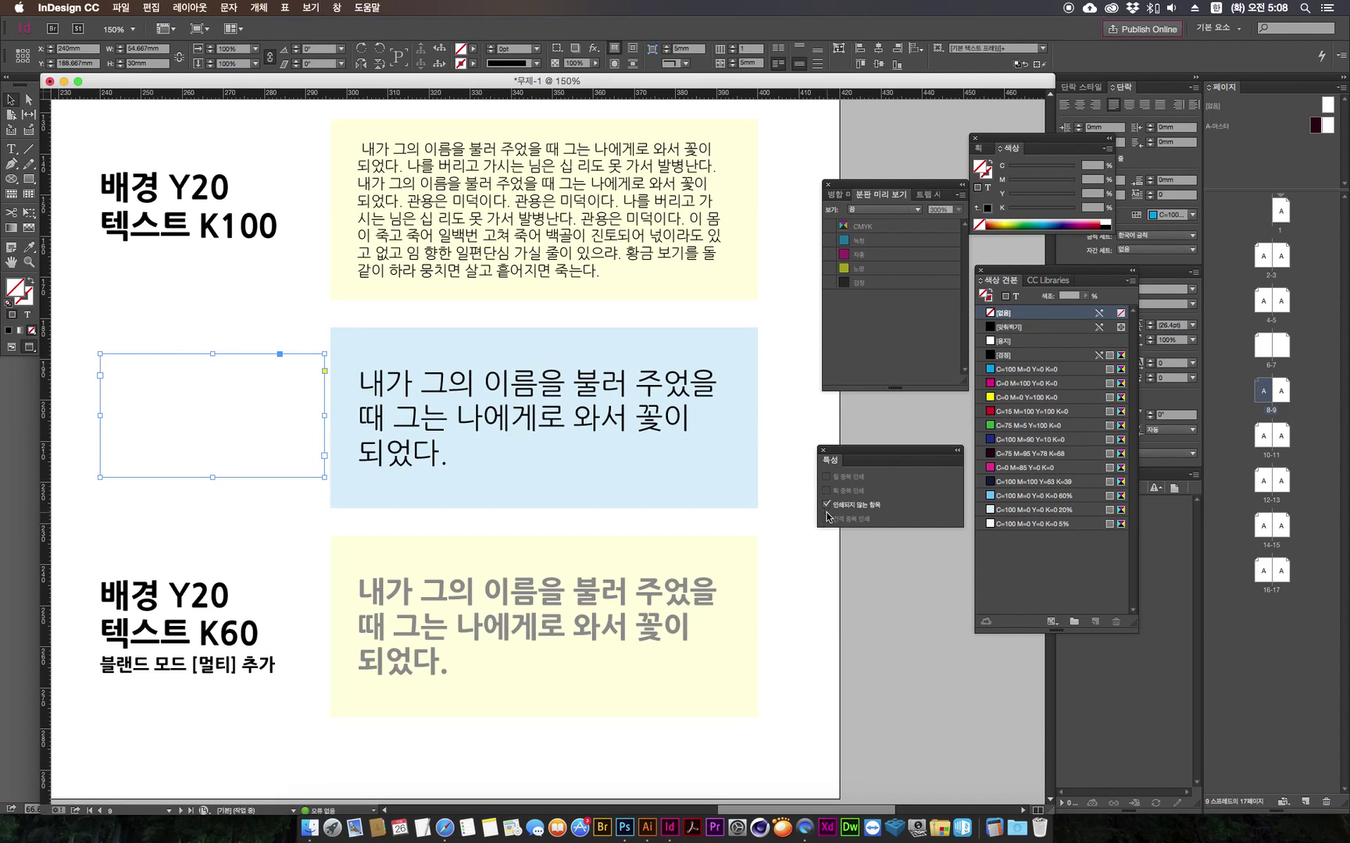
left_click(30, 352)
left_click(828, 505)
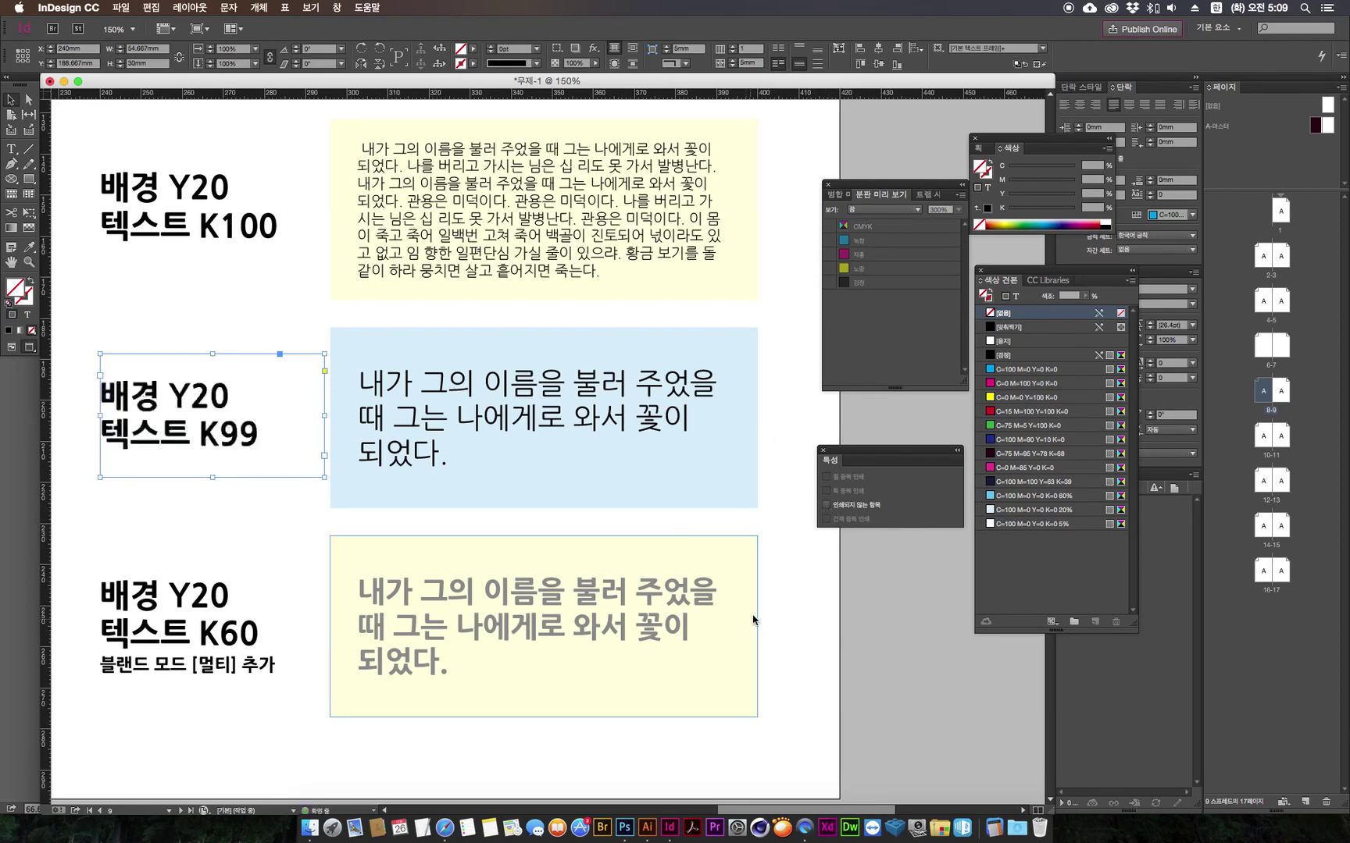
left_click(899, 547)
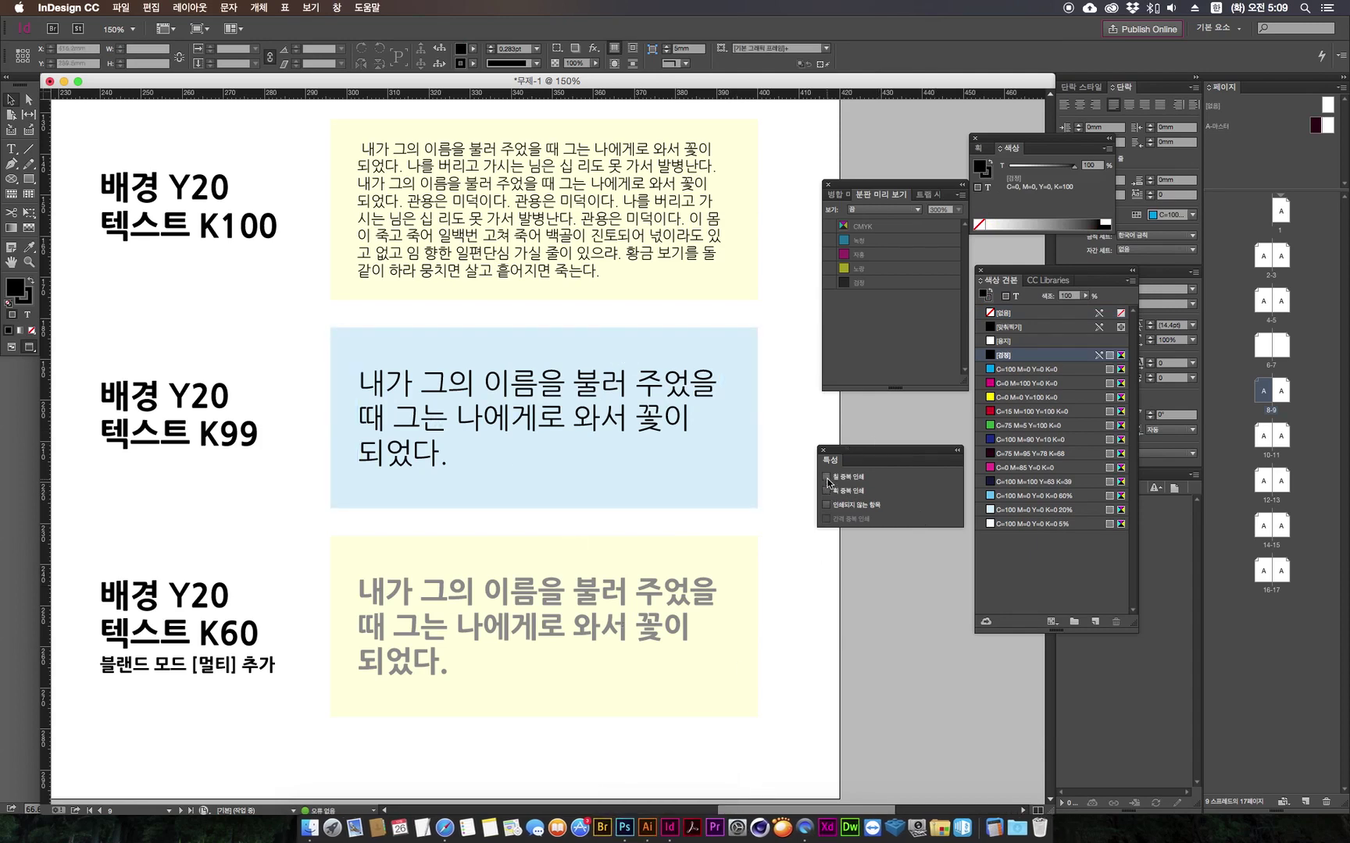
Step: Switch to Illustrator and open its Attributes panel with the Overprint Fill option, placing it beside the Color panel
left_click(647, 827)
key("super+equal")
key("super+equal")
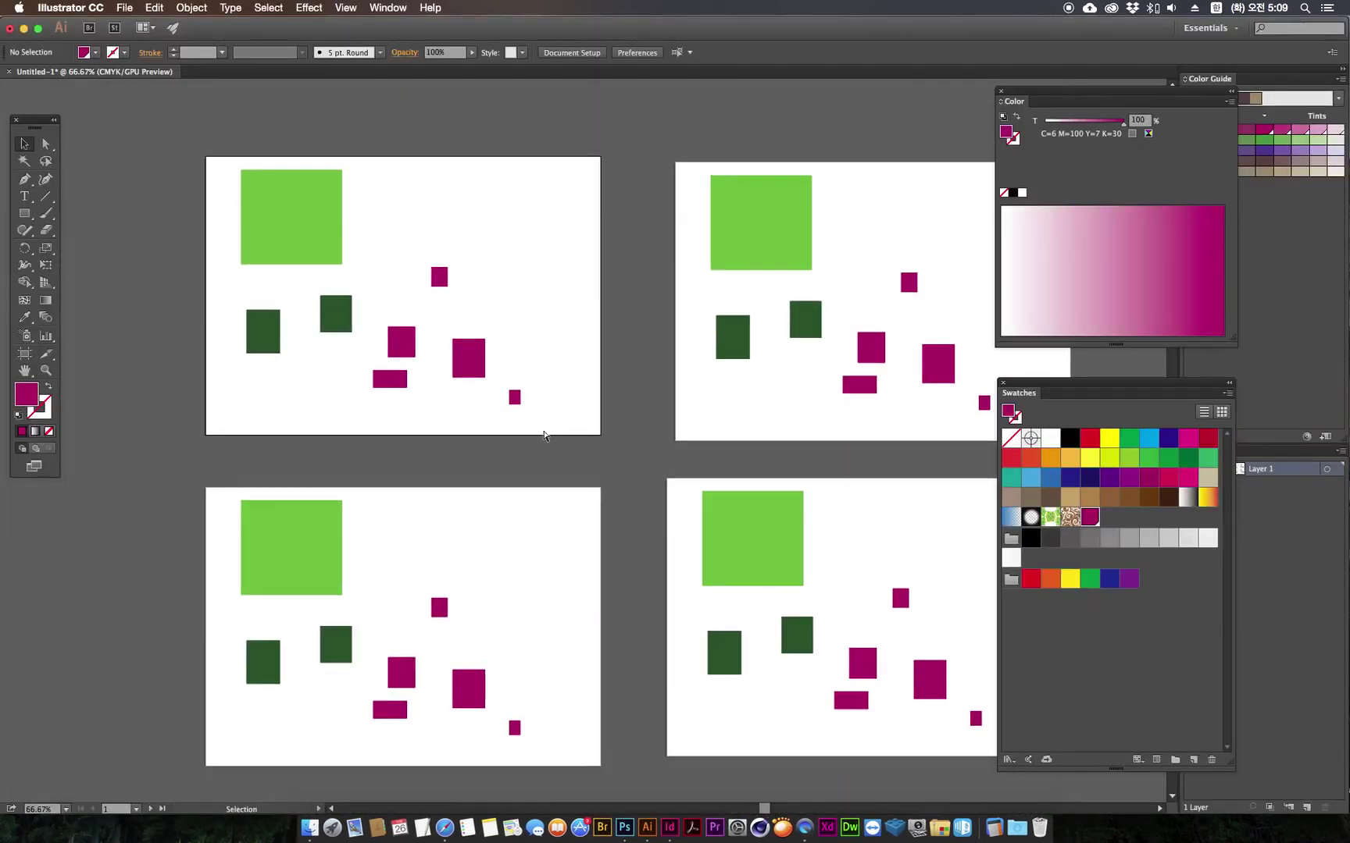
key("super+equal")
scroll(479, 394, "left", 10)
scroll(479, 394, "up", 6)
left_click_drag(765, 433, 654, 326)
left_click(394, 7)
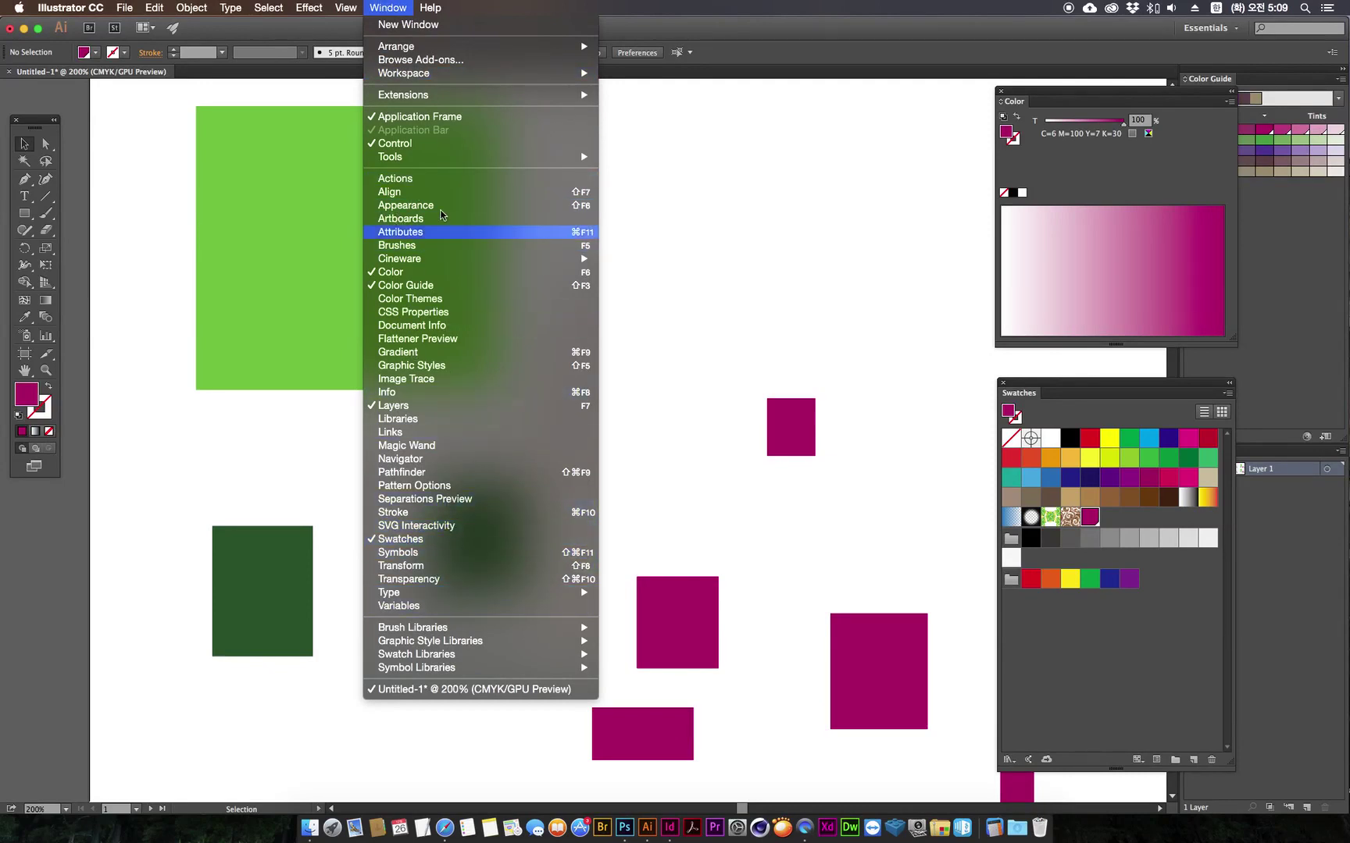
left_click(414, 232)
left_click_drag(152, 410, 877, 125)
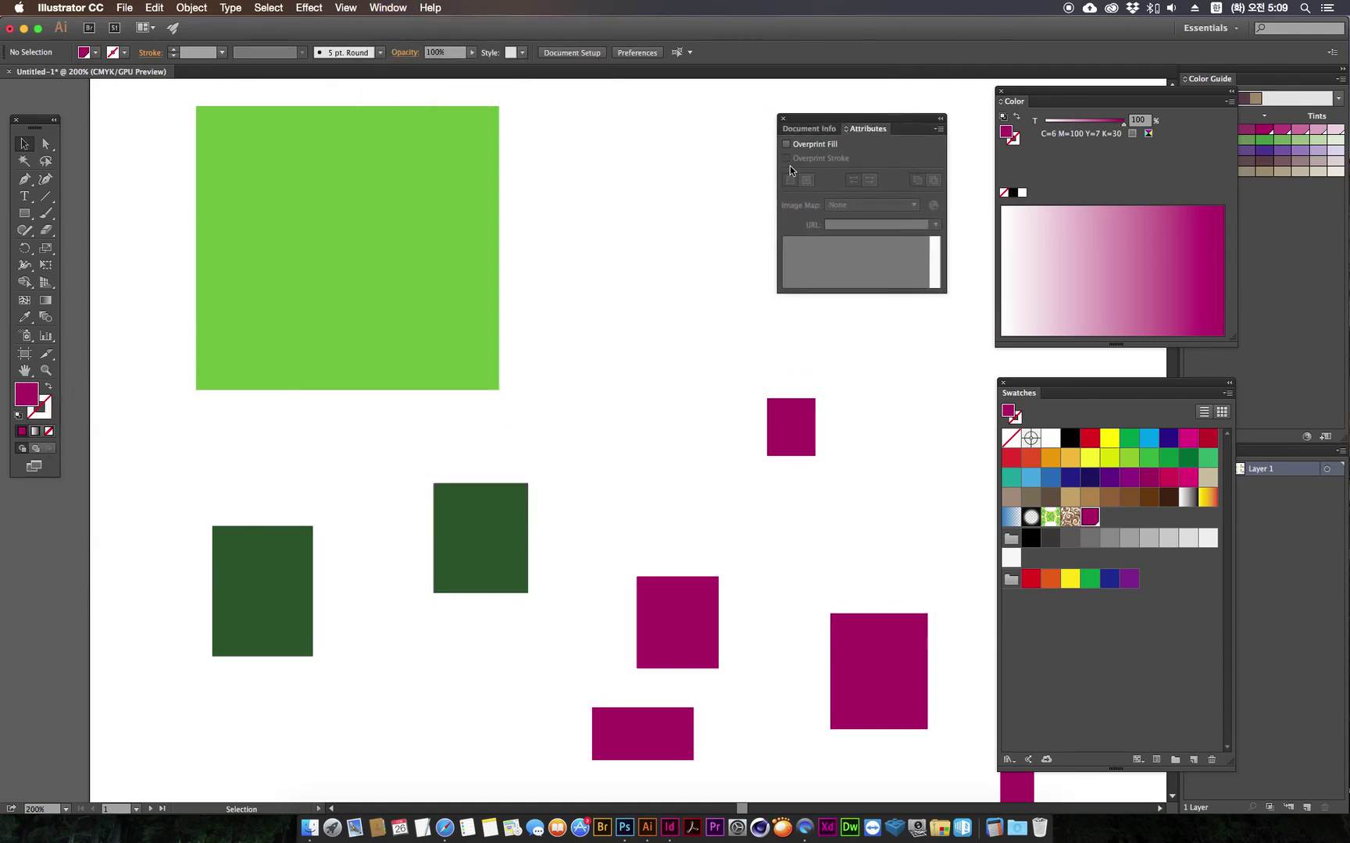
scroll(687, 223, "right", 3)
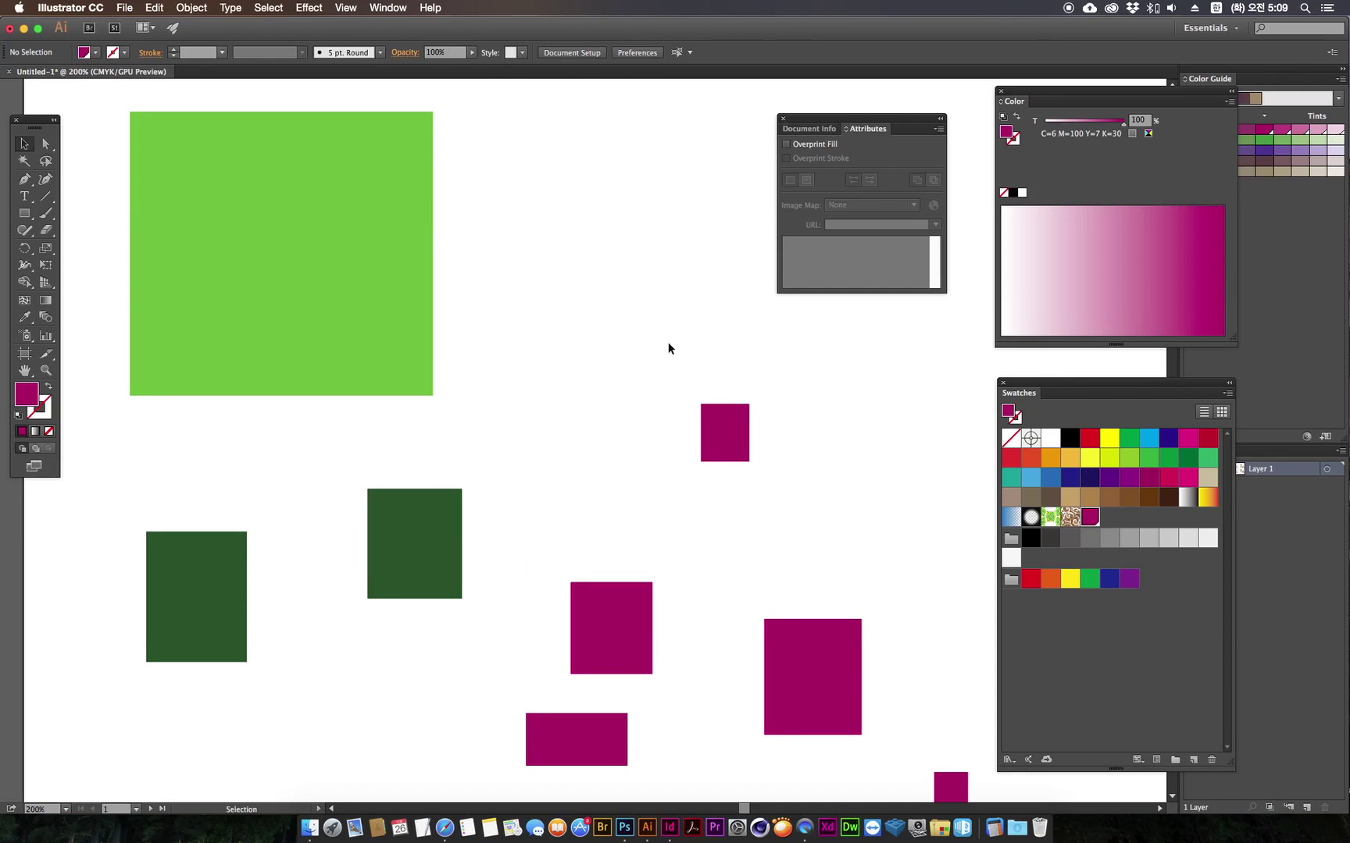
Step: Move the small magenta rectangle beside the large green square and fill the large square with Y100 yellow
left_click_drag(738, 449, 534, 203)
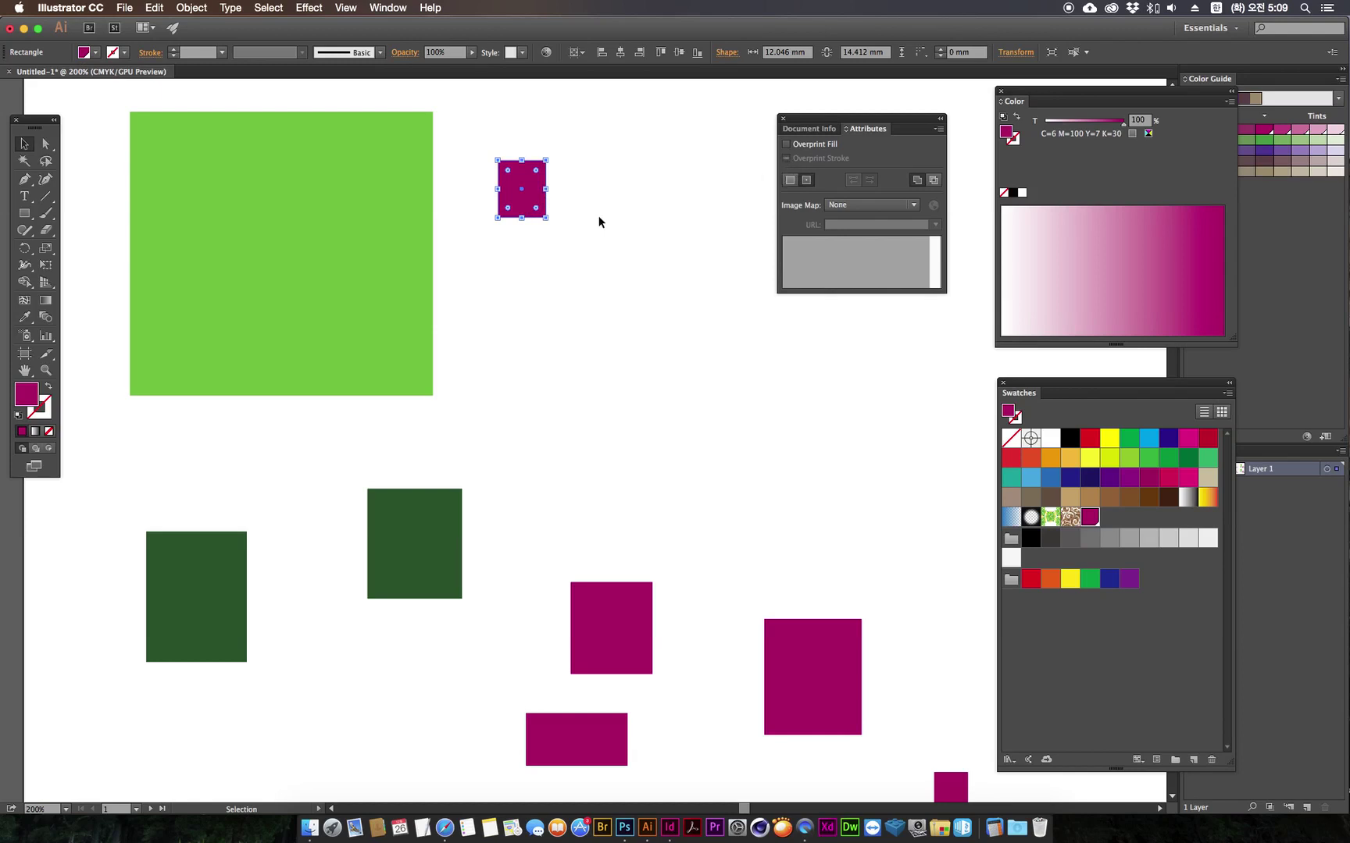
left_click(378, 392)
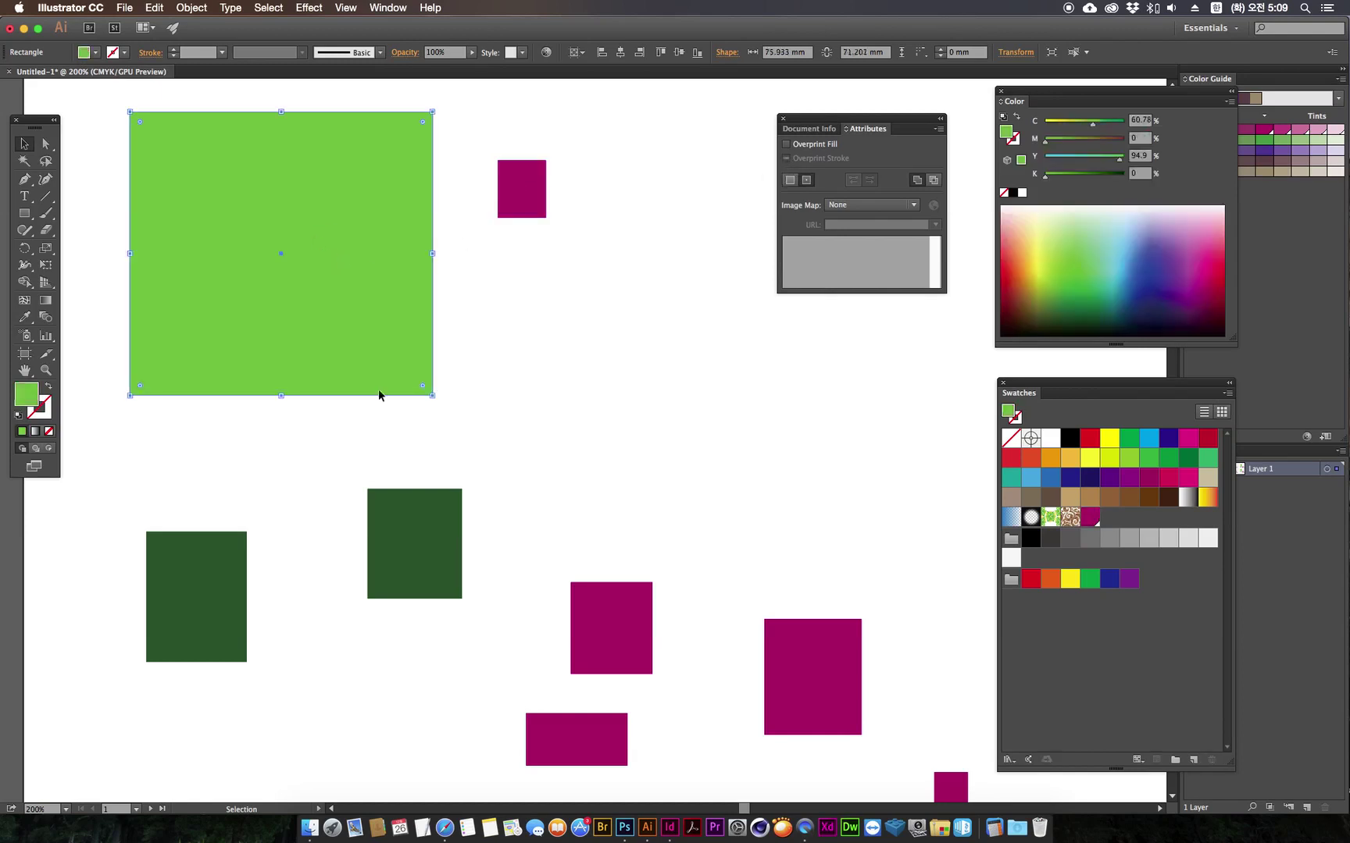
left_click(1109, 437)
left_click(521, 187)
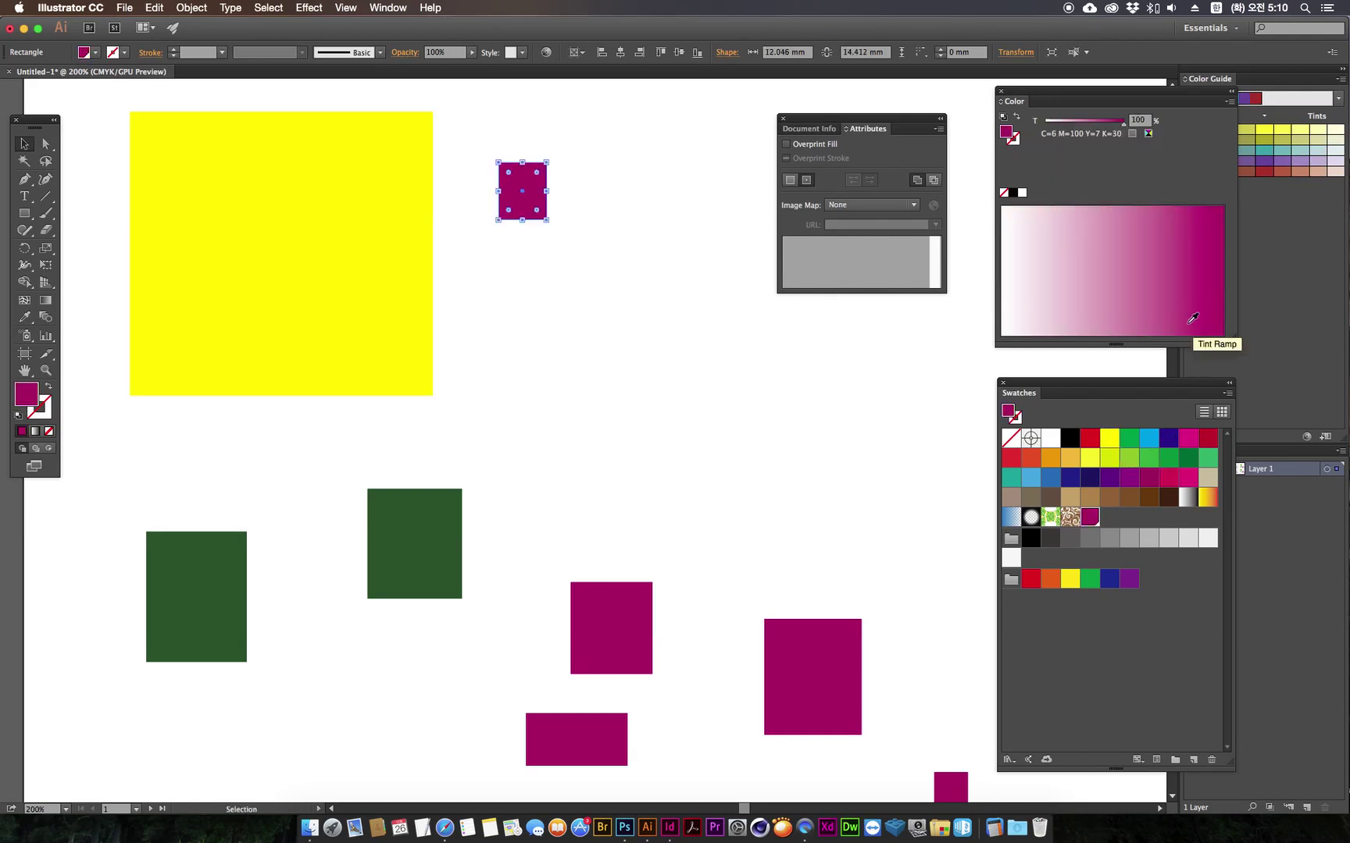
left_click(314, 292)
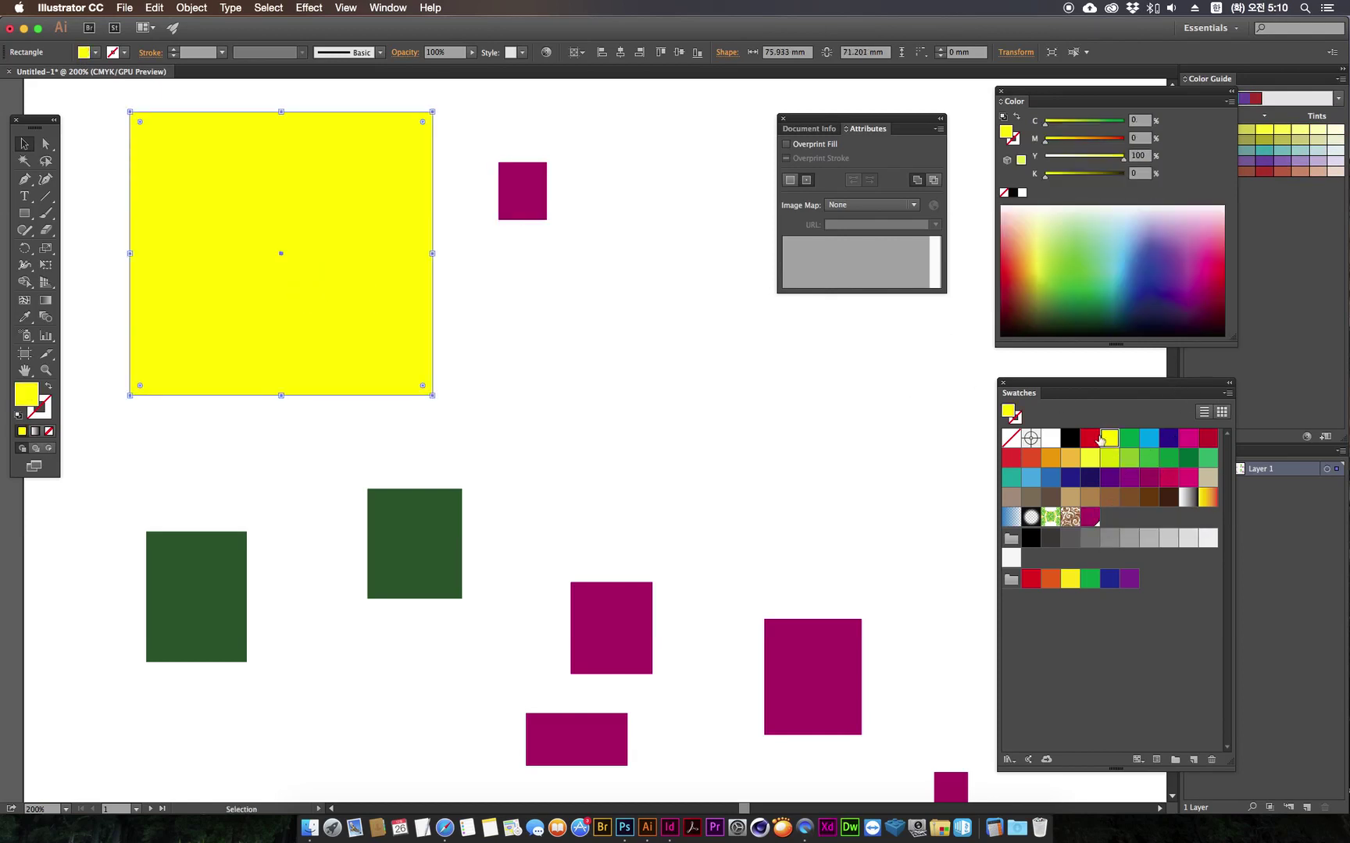
Step: Recolour the small rectangle beside the yellow square to C100 and enlarge it to about 40 × 40 mm, overlapping the yellow square's edge
left_click(520, 197)
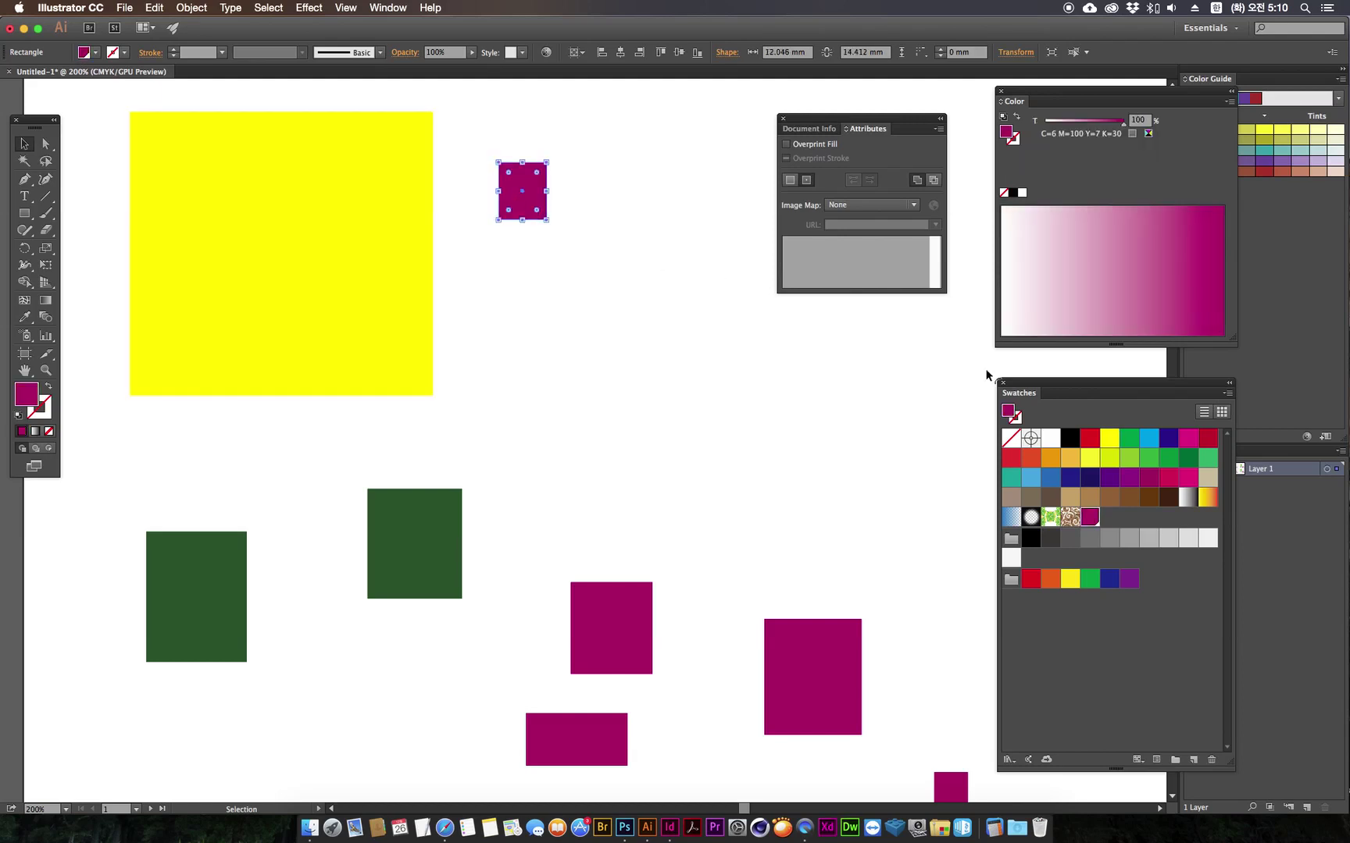
left_click(1089, 438)
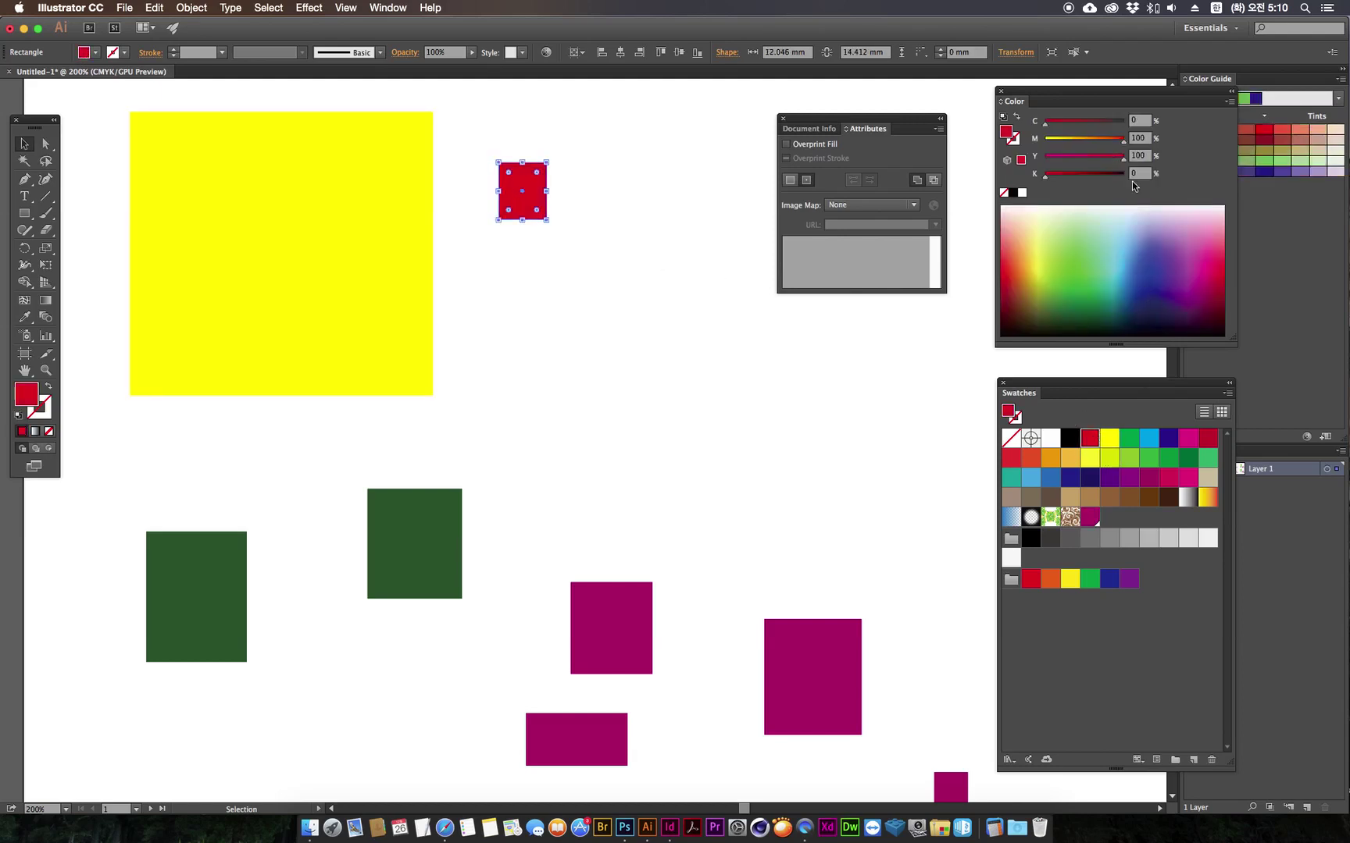
left_click_drag(1113, 143, 1045, 141)
left_click_drag(1123, 157, 1123, 123)
left_click_drag(546, 219, 499, 308)
left_click(582, 463)
left_click_drag(504, 443, 566, 479)
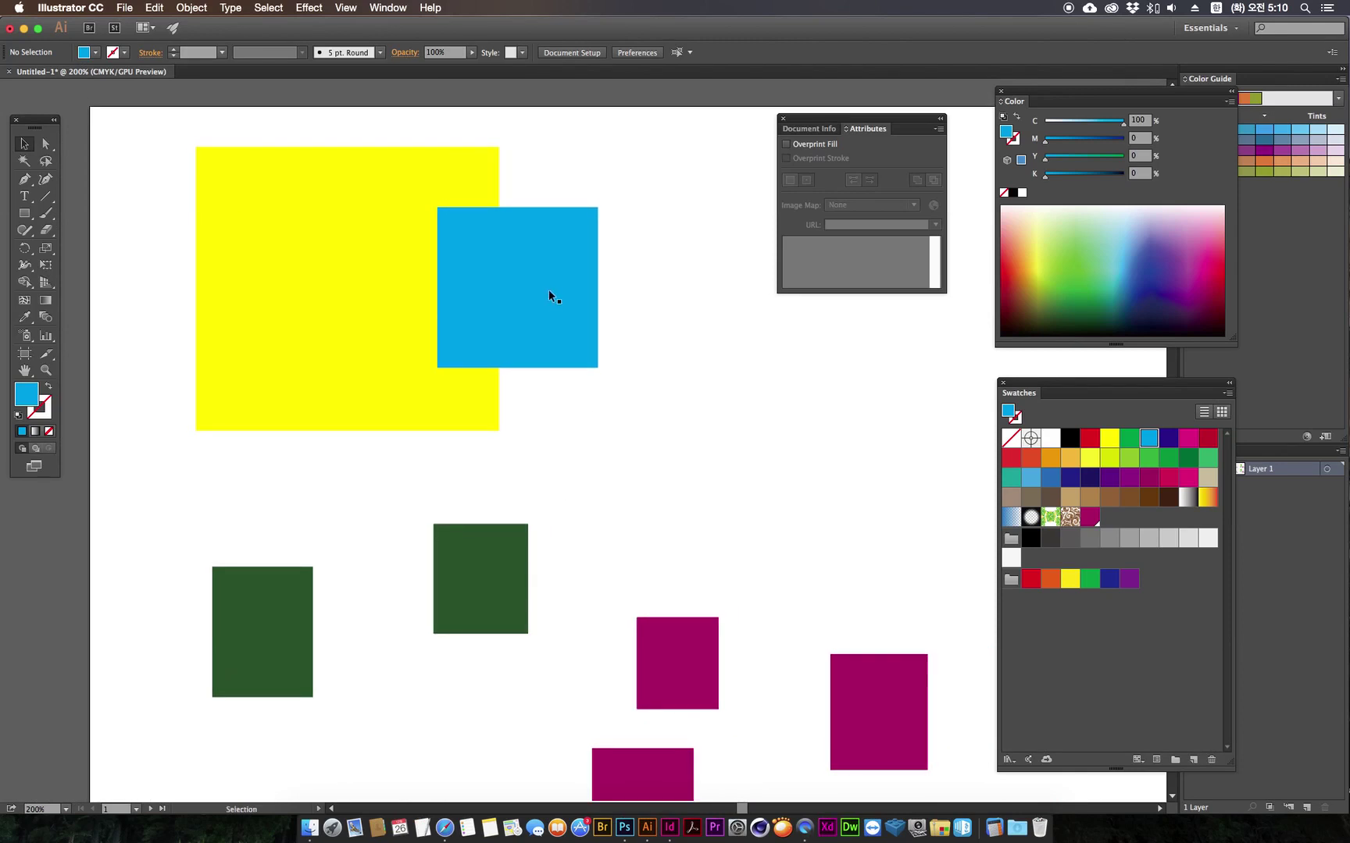
Step: Turn on Overprint Fill for the cyan square overlapping the yellow one and deselect it
left_click(515, 296)
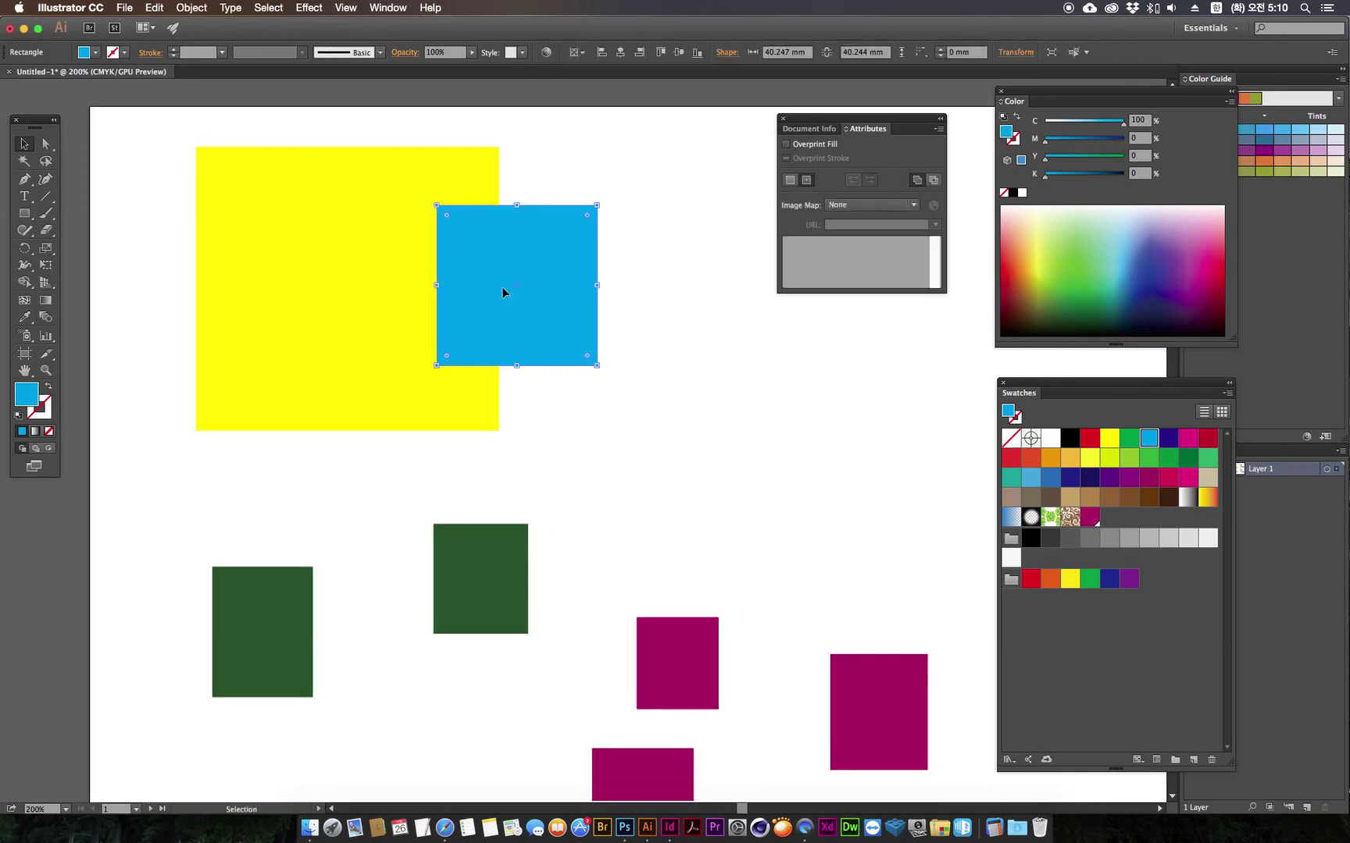
left_click(800, 146)
left_click(702, 300)
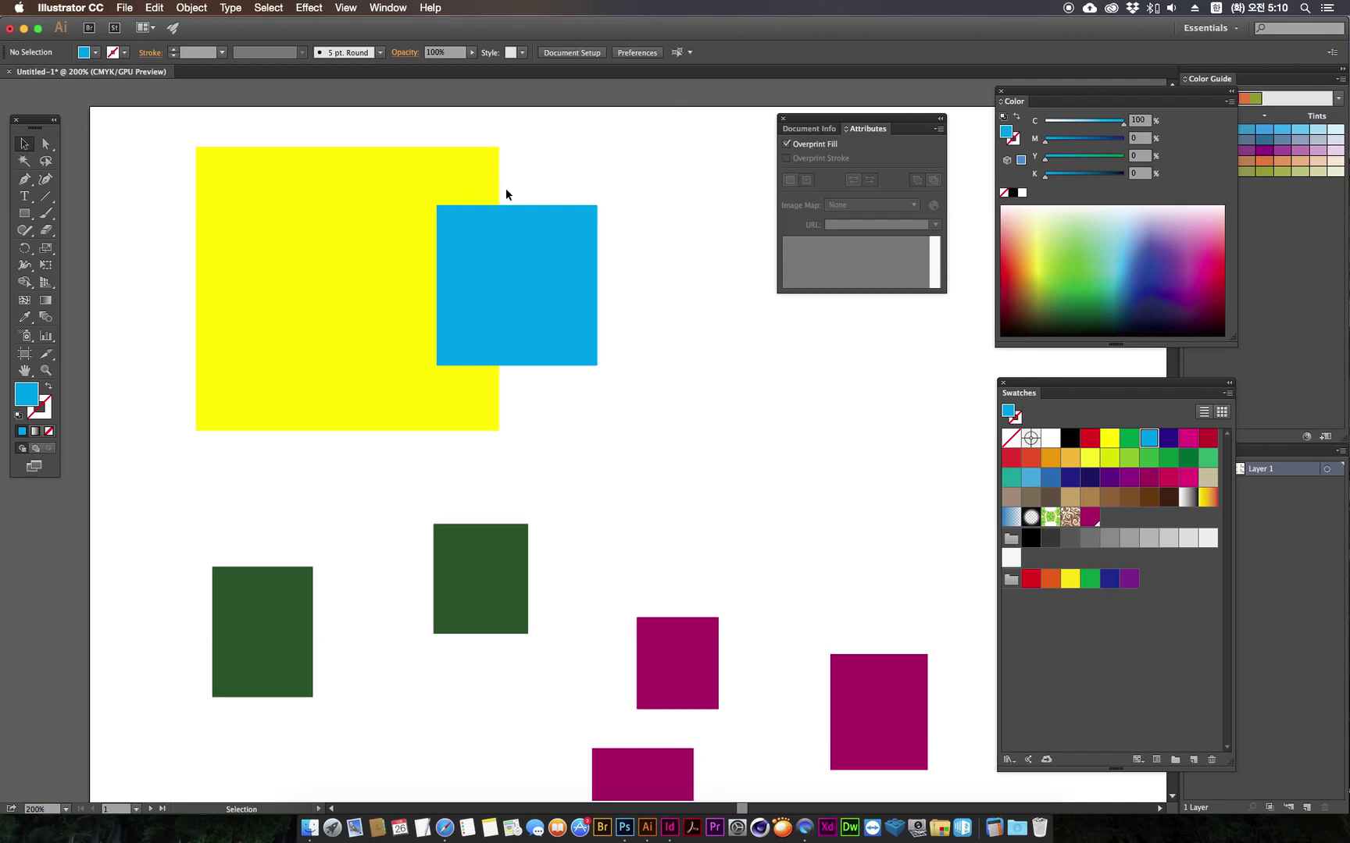
left_click(388, 8)
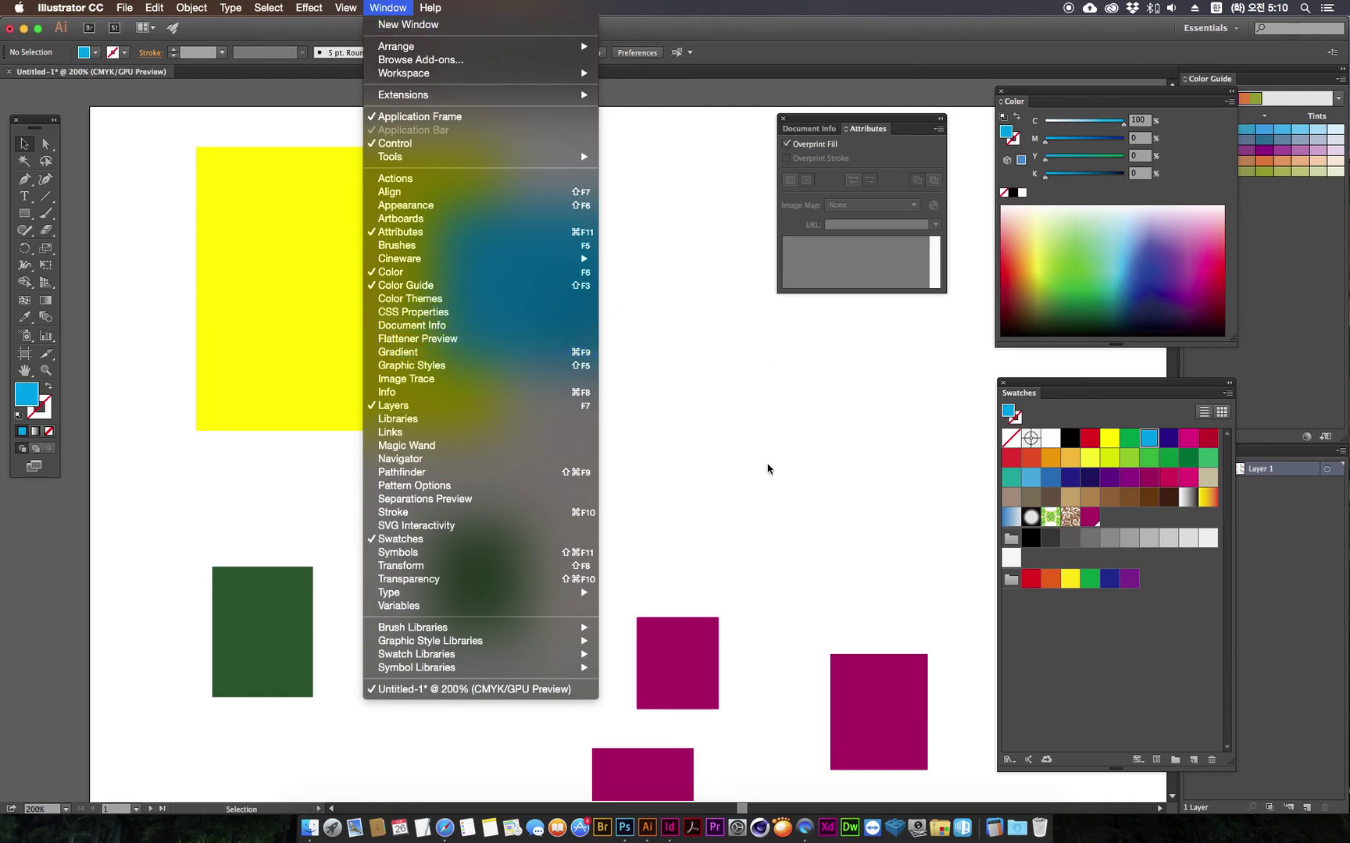
left_click(437, 338)
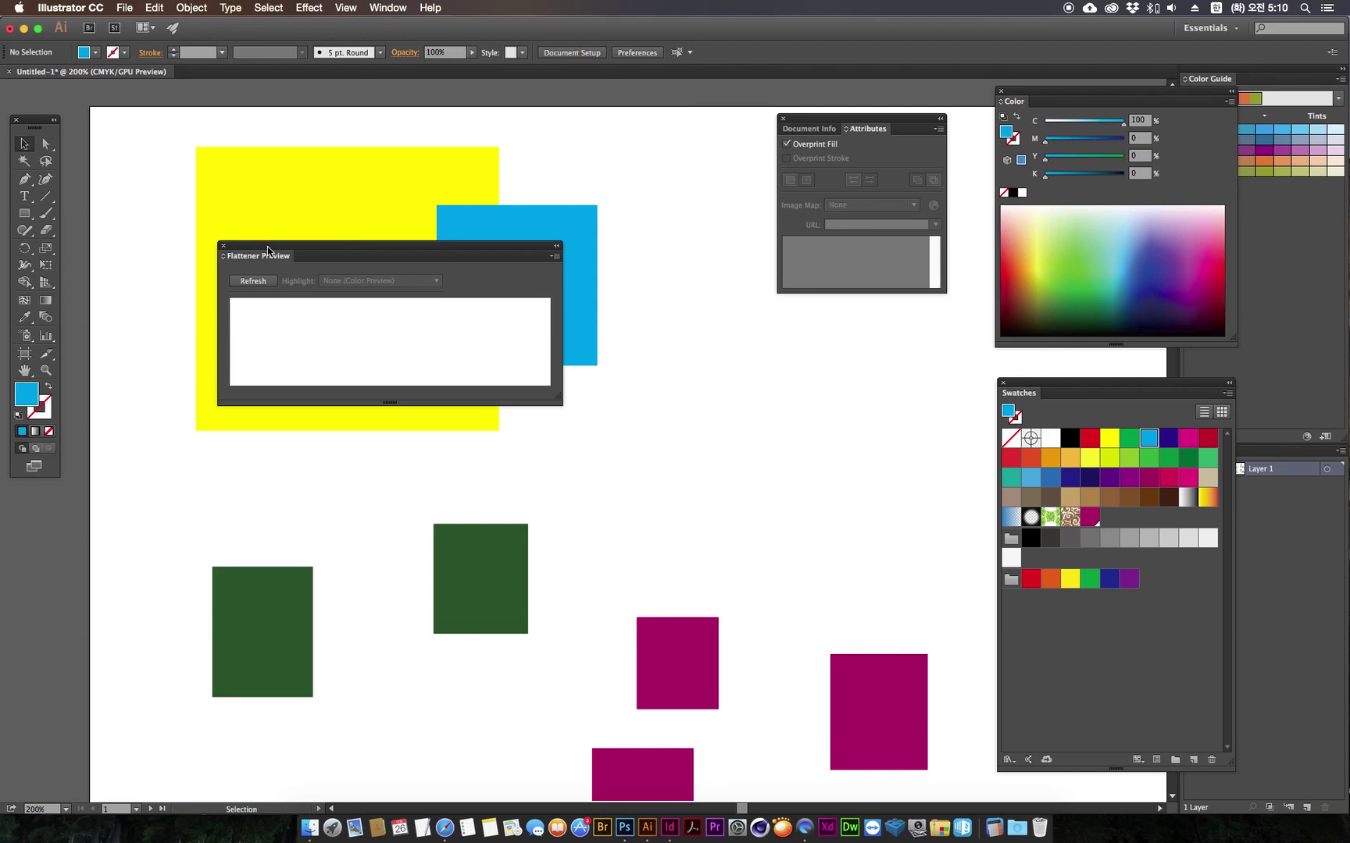
left_click(223, 245)
Step: Open the Separations Preview panel, place it below the Attributes panel and make it taller
left_click(386, 8)
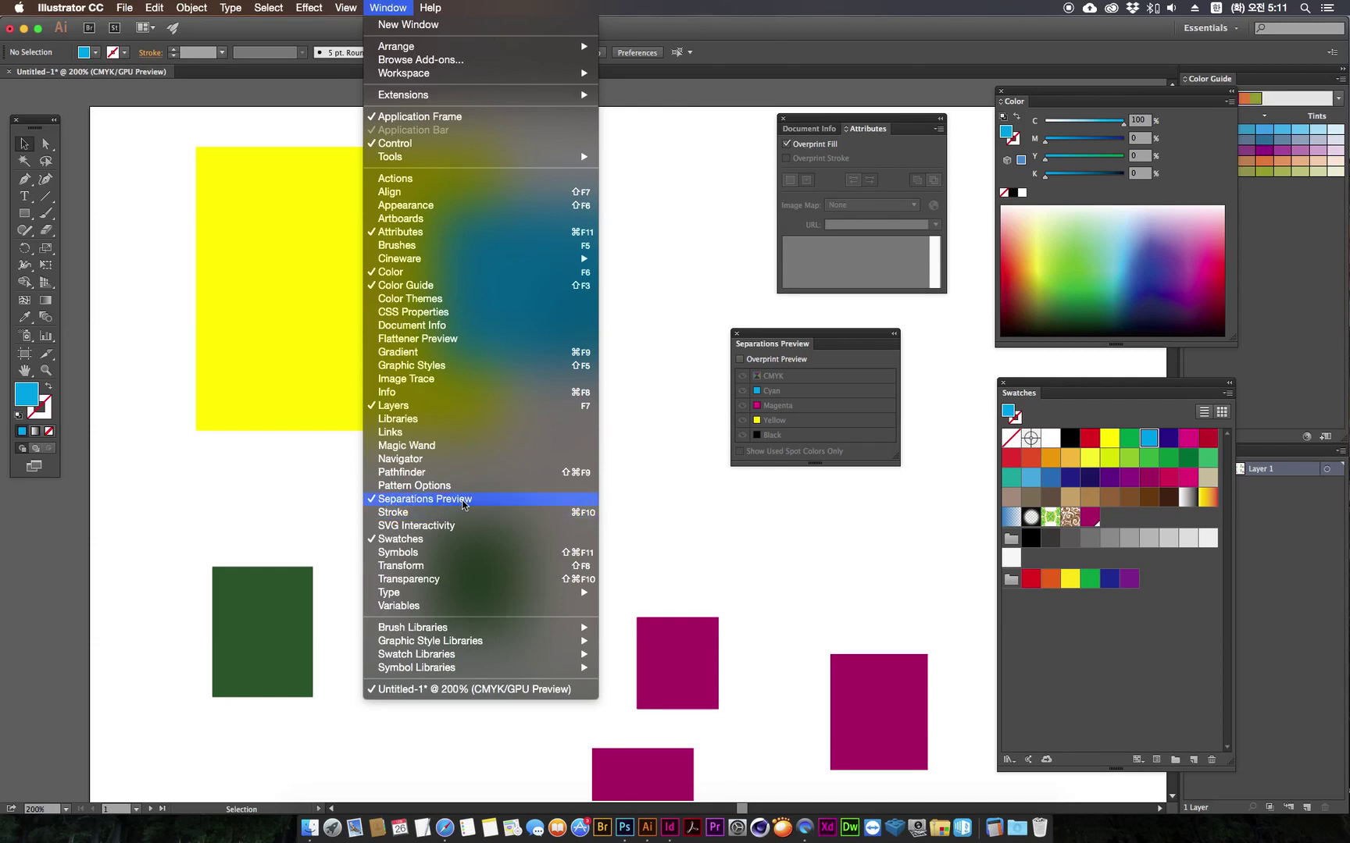
left_click(791, 333)
left_click_drag(795, 331, 818, 332)
left_click_drag(940, 462, 941, 579)
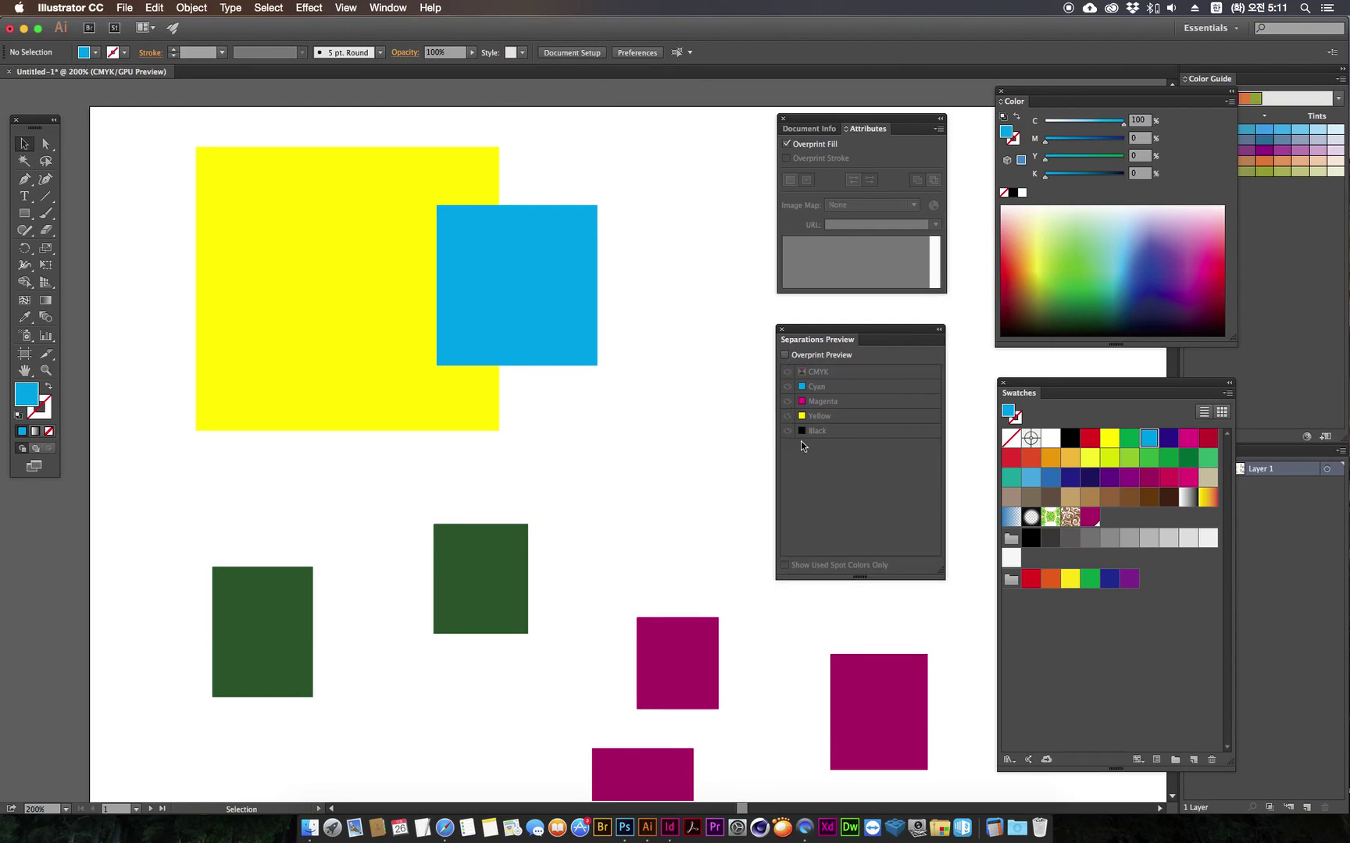
Step: Check the cyan square's overlap with yellow in Overprint Preview and turn the preview off again
left_click(785, 356)
left_click(545, 251)
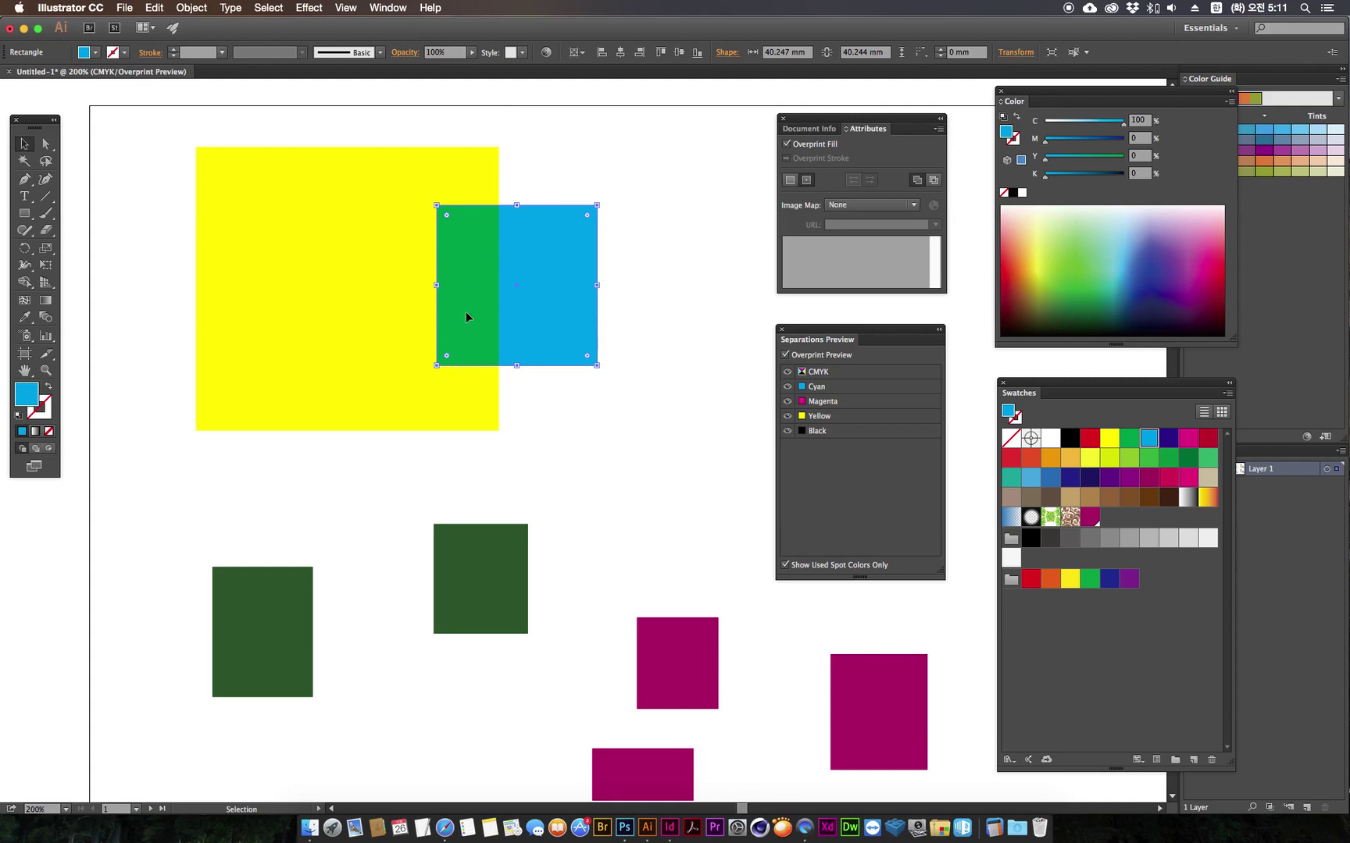
left_click(785, 356)
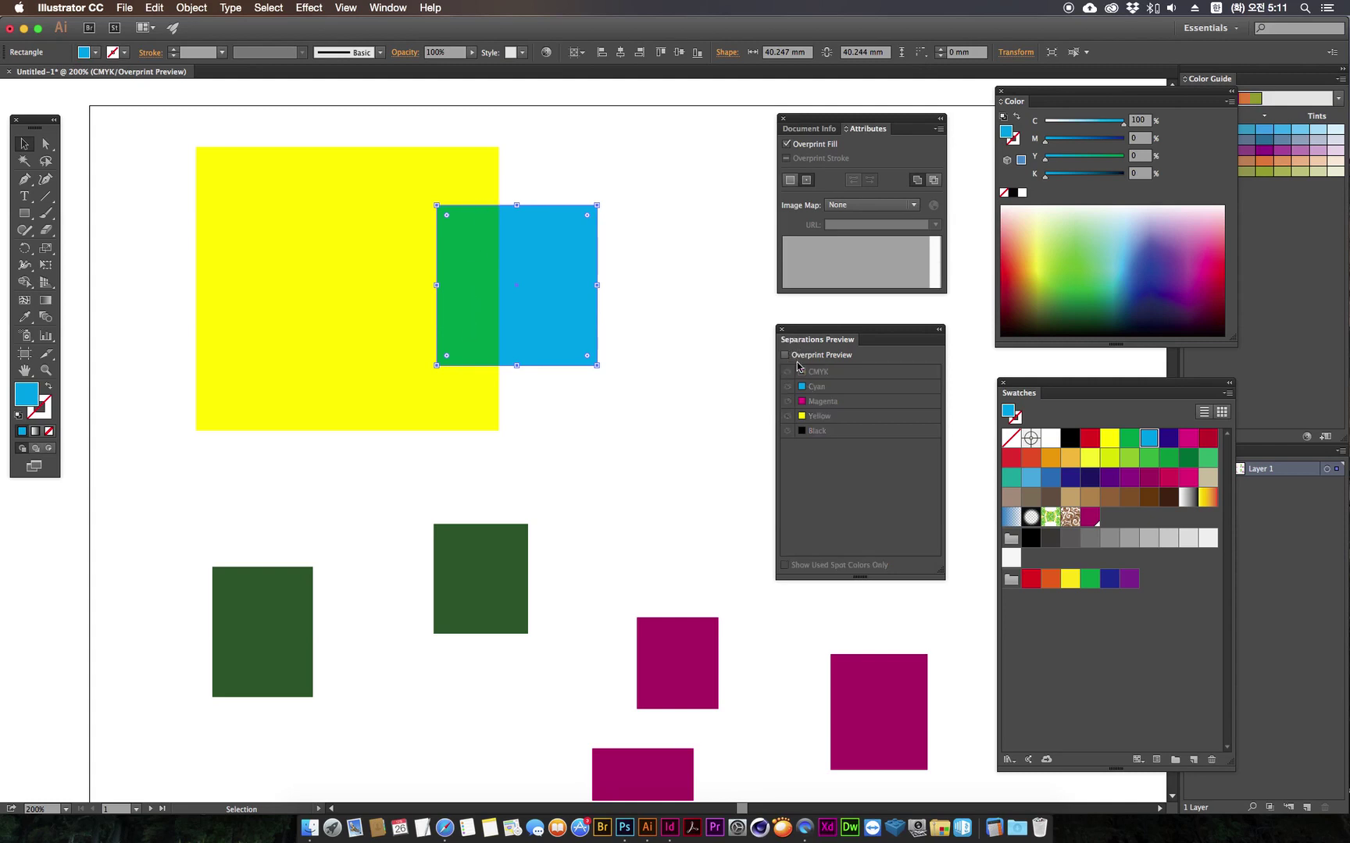
Step: Enlarge the dark green rectangle nearest the cyan square to about 45 × 33 mm, fill it with C100 Y100 and place it below the overlap
left_click_drag(492, 606, 617, 600)
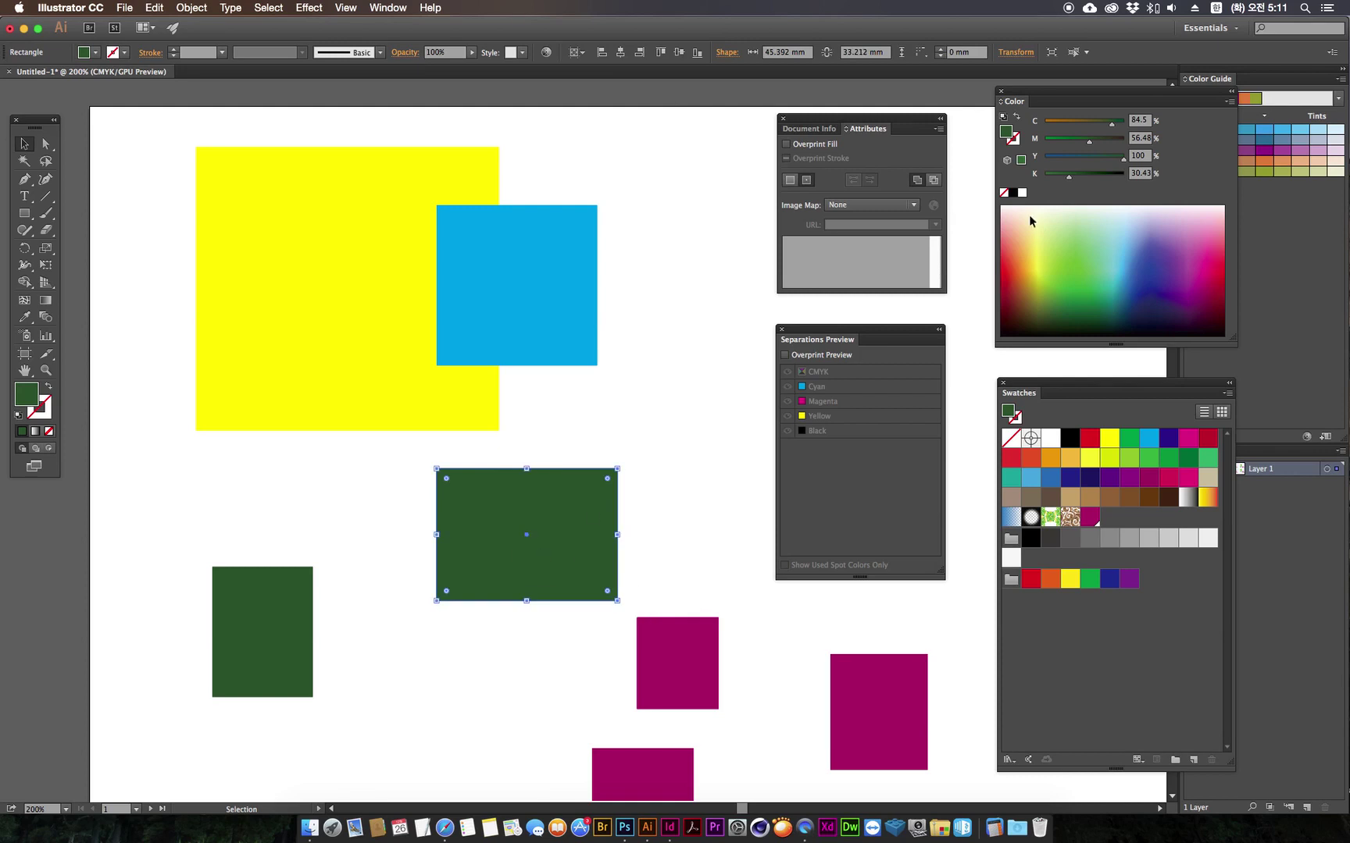
left_click_drag(1113, 123, 1045, 173)
left_click_drag(532, 542, 513, 517)
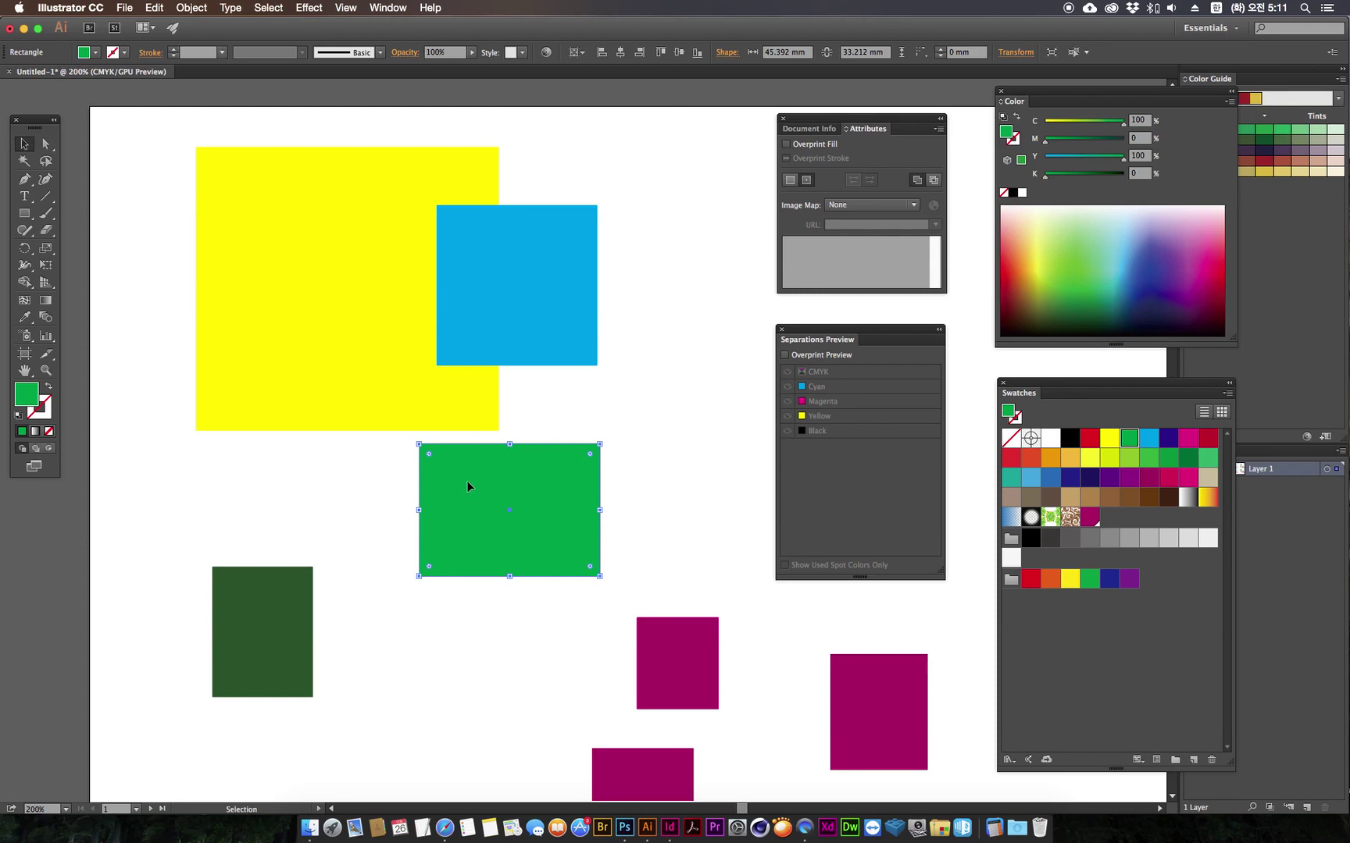
left_click(561, 426)
Step: Compare the overprinted overlap with the green rectangle in Overprint Preview, turn the preview off and clear the cyan square's Overprint Fill
left_click(537, 316)
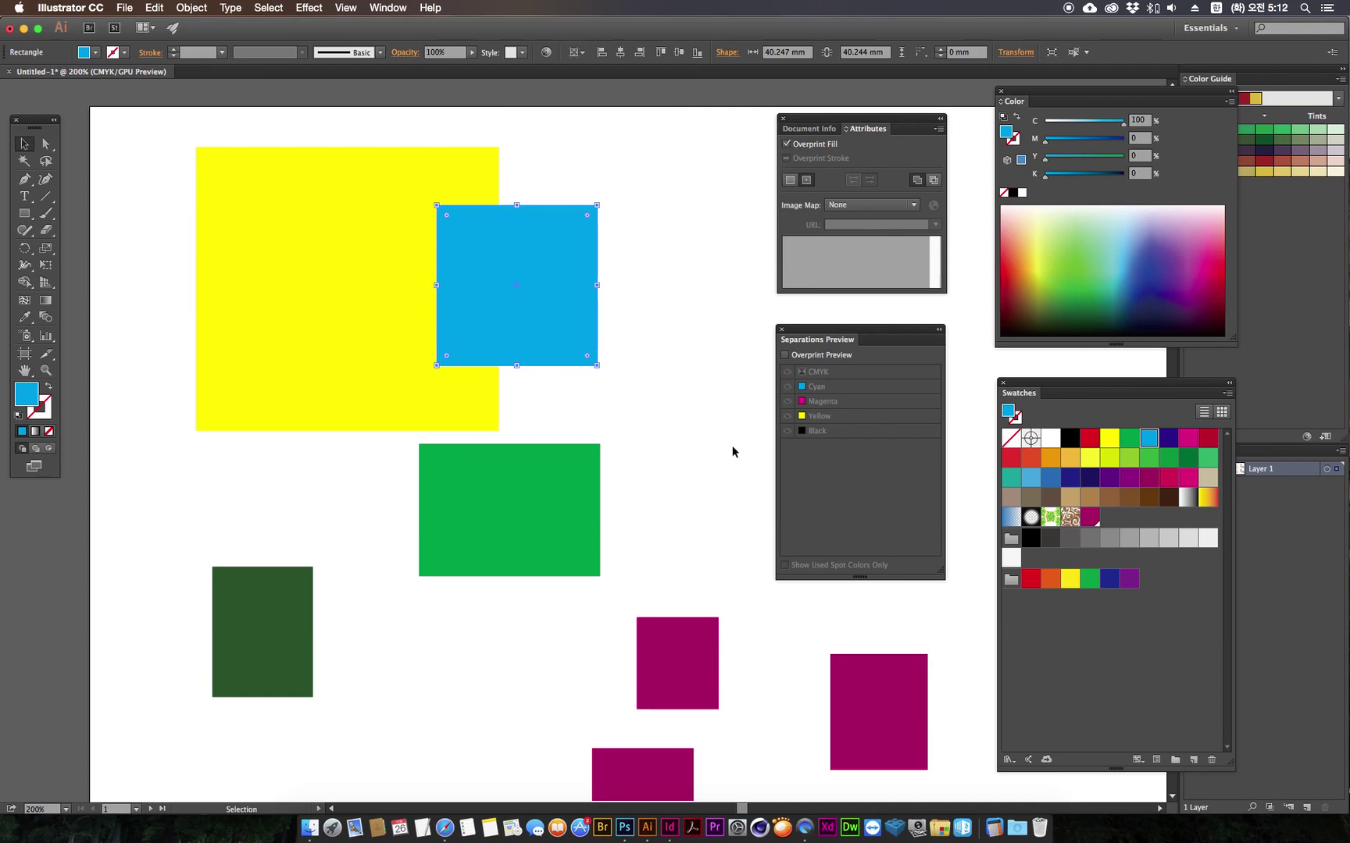
left_click(785, 356)
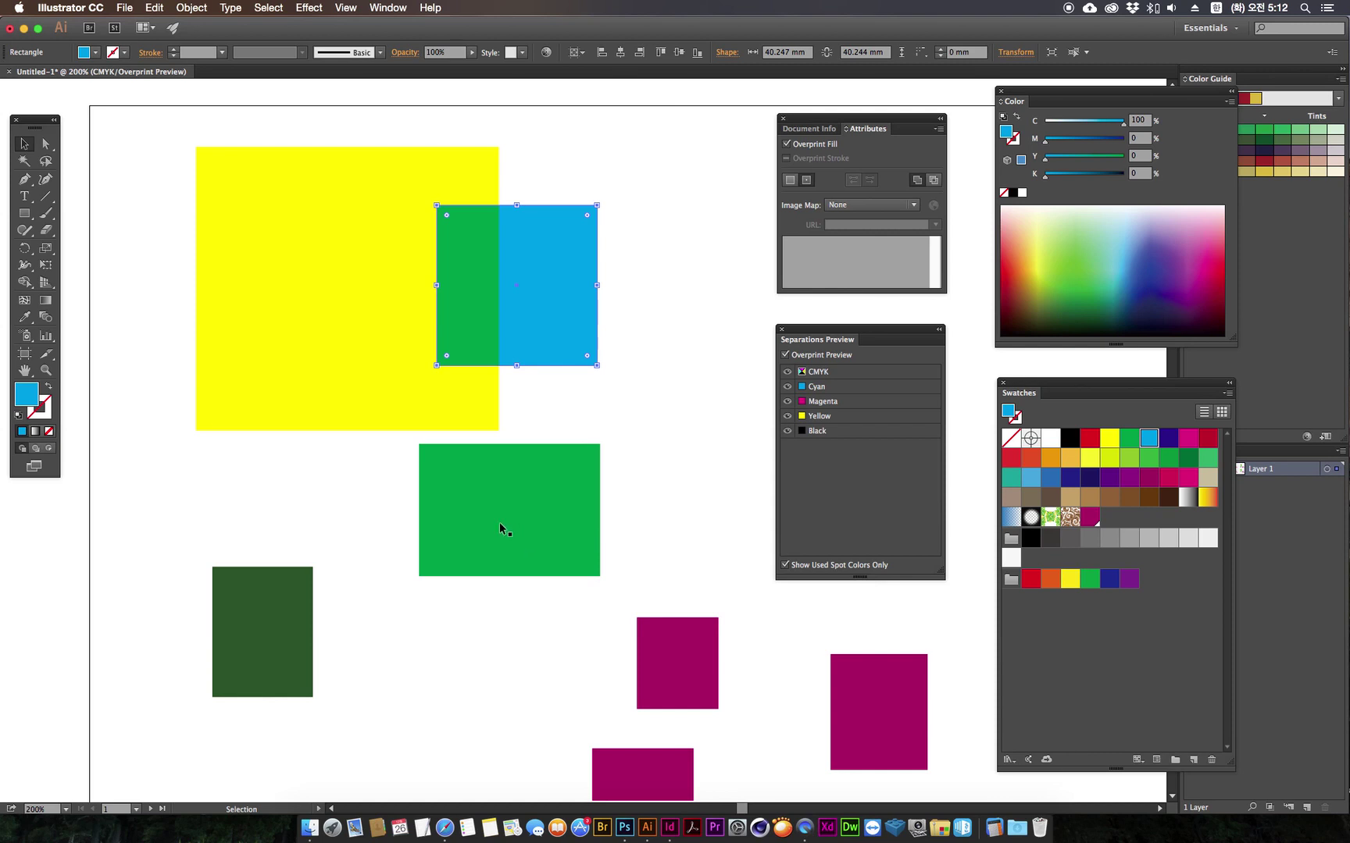
left_click(787, 356)
left_click(785, 143)
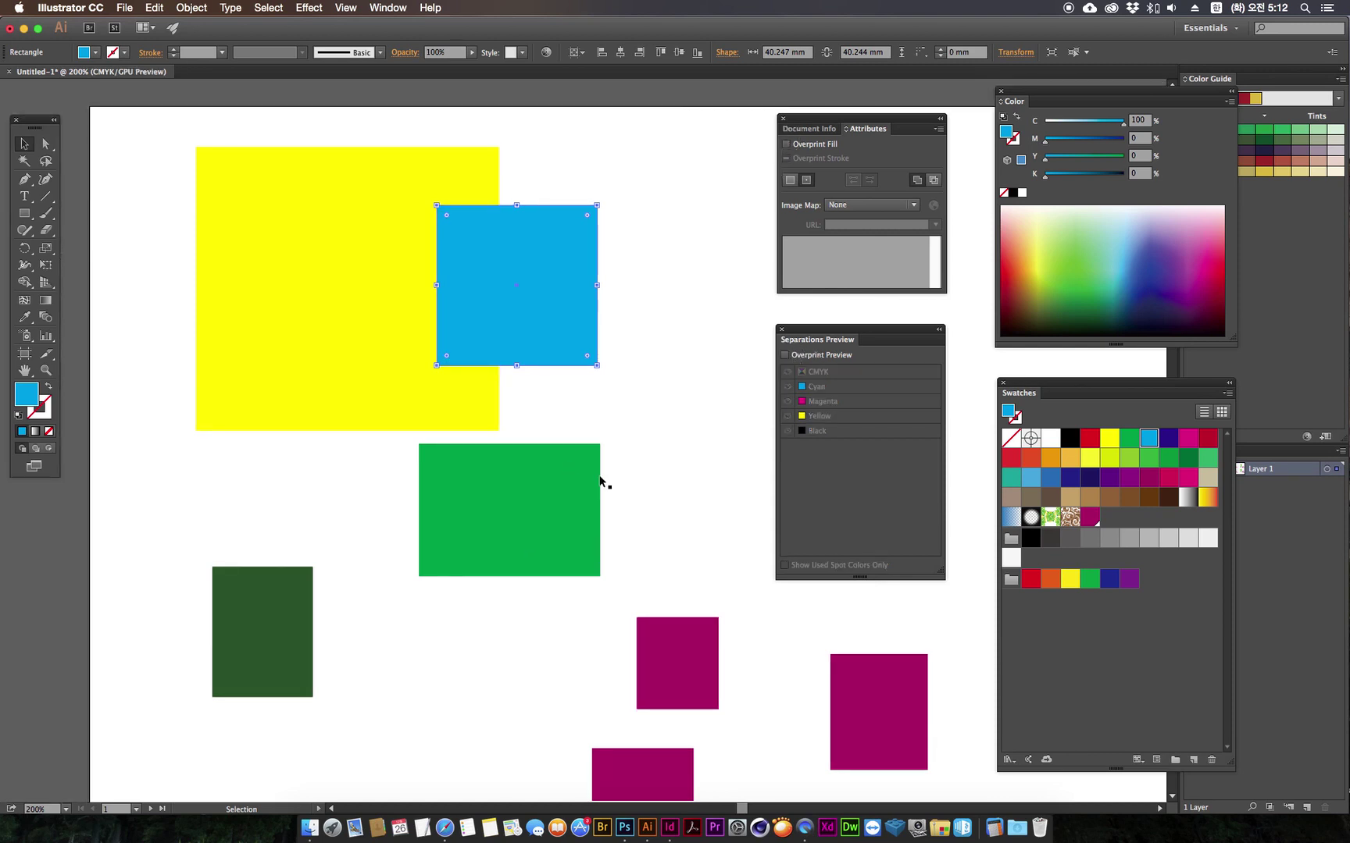
Step: Add the black text "print" on the yellow square
scroll(601, 482, "right", 5)
key("super+equal")
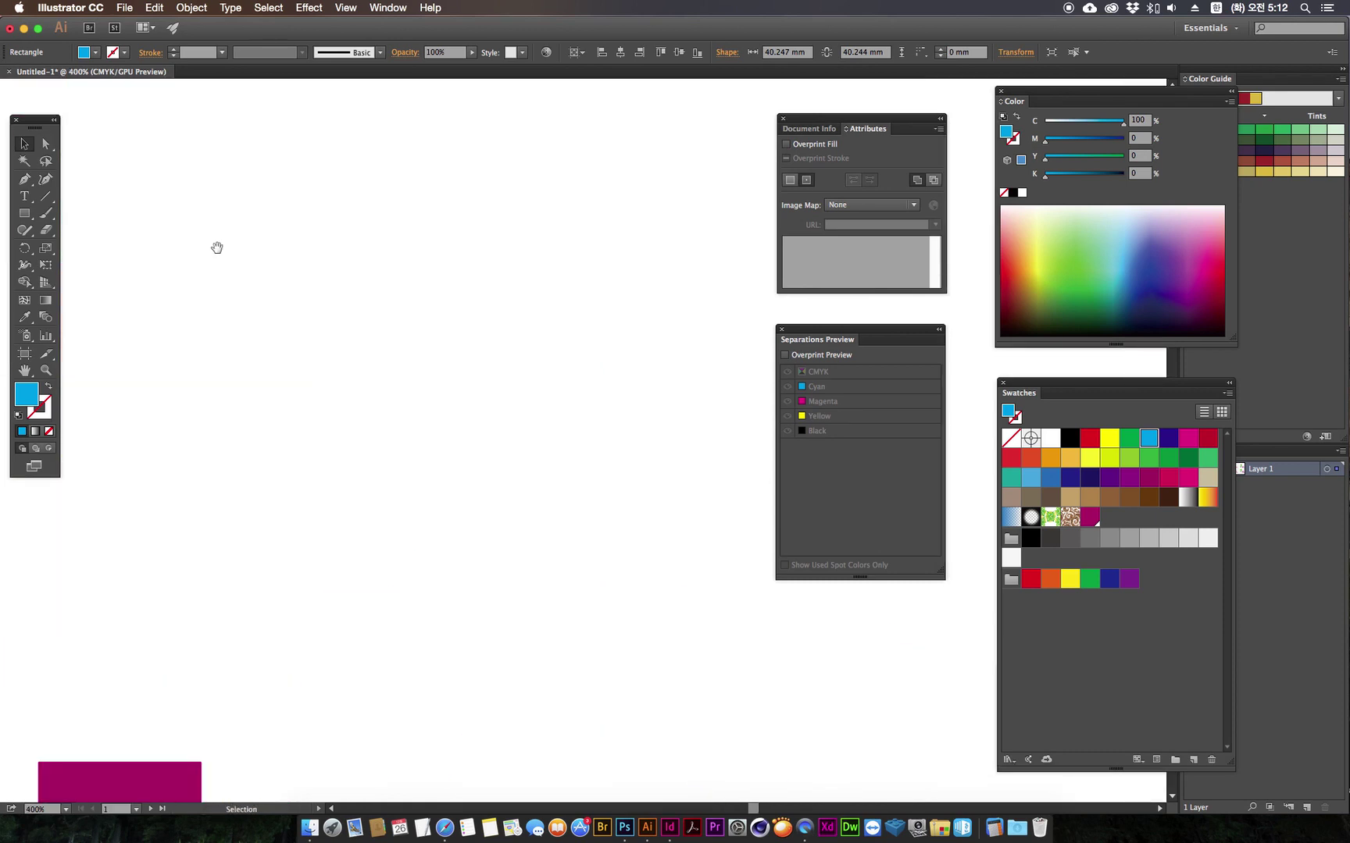
left_click_drag(217, 247, 316, 331)
key("m")
scroll(243, 235, "left", 15)
scroll(243, 235, "up", 3)
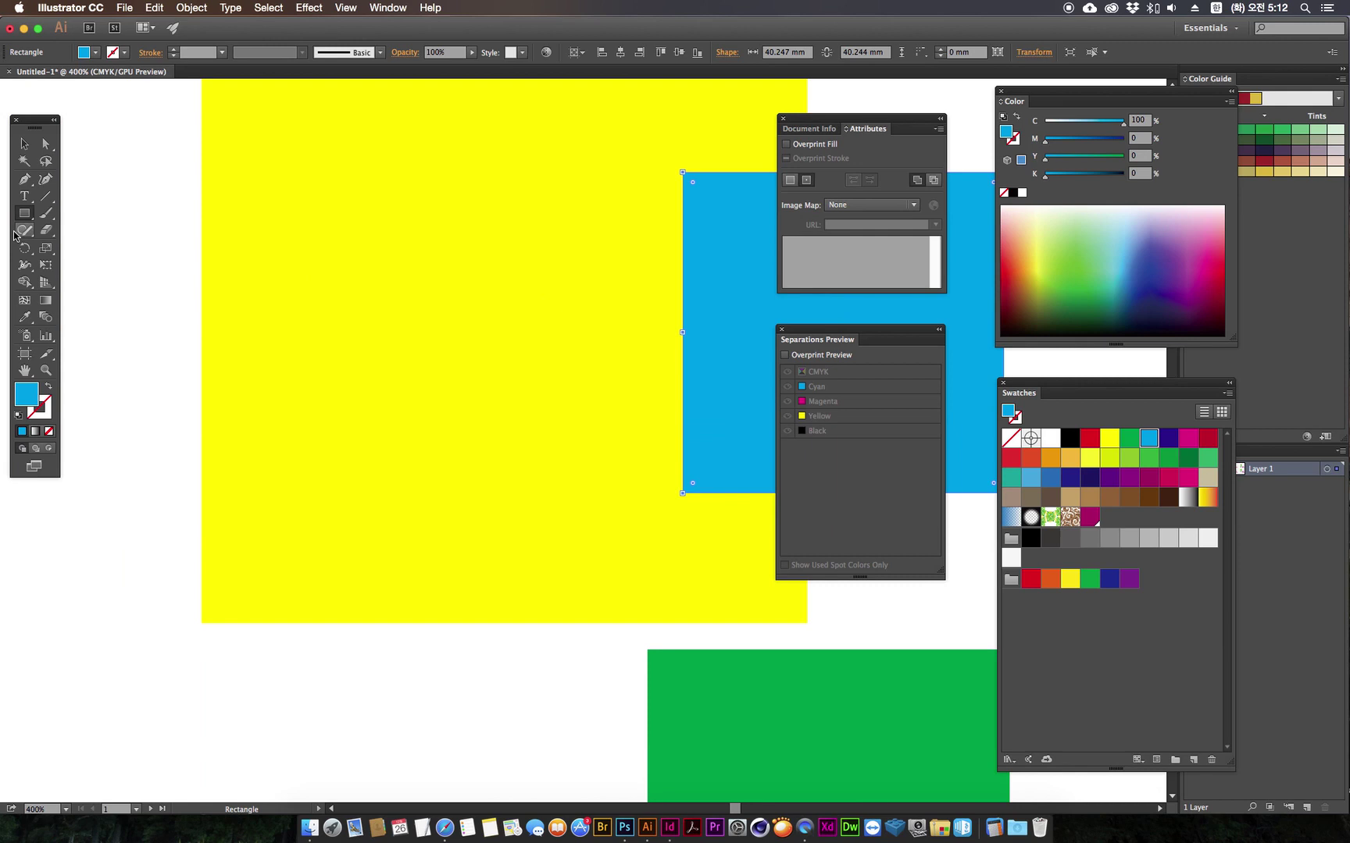
left_click(25, 196)
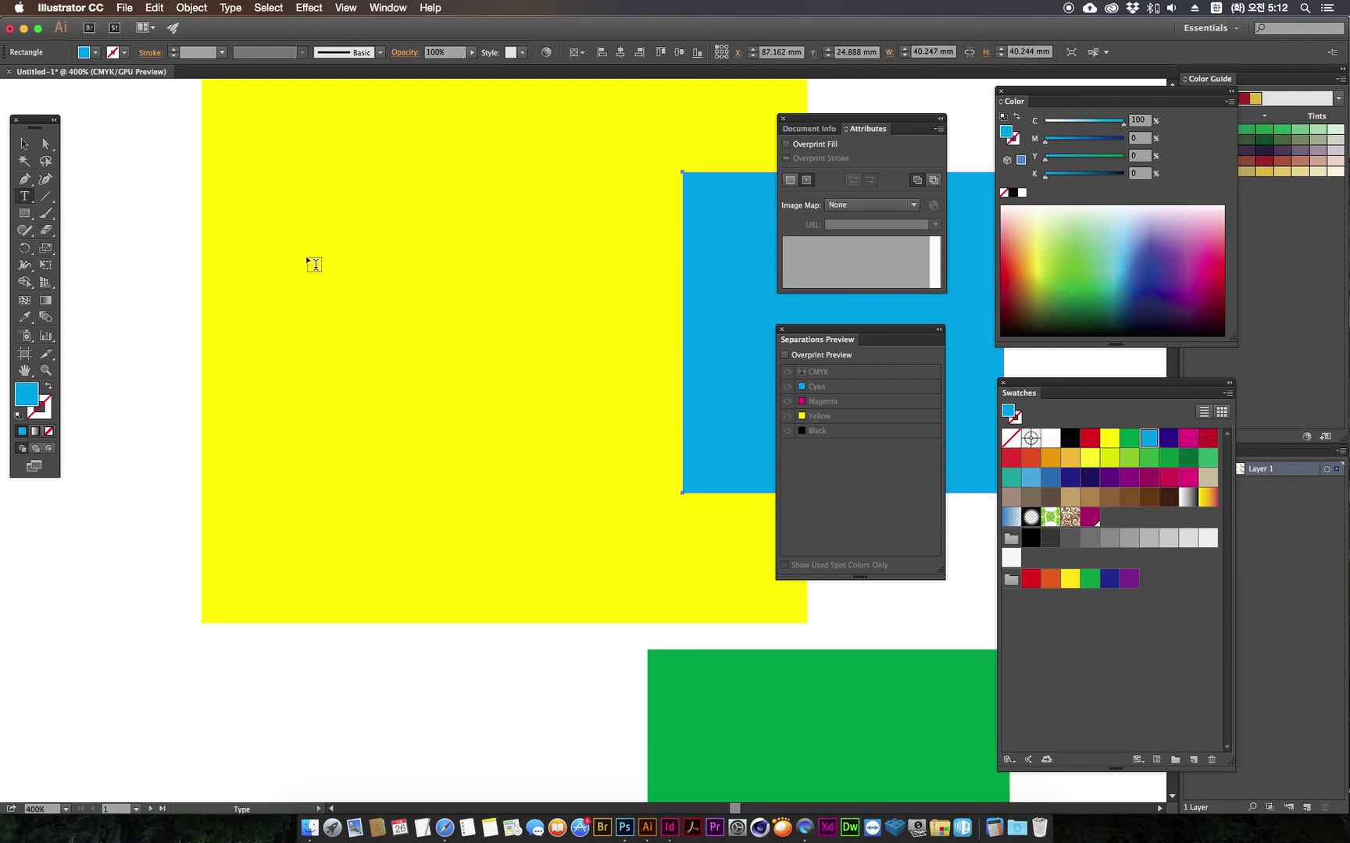
key("super+shift+a")
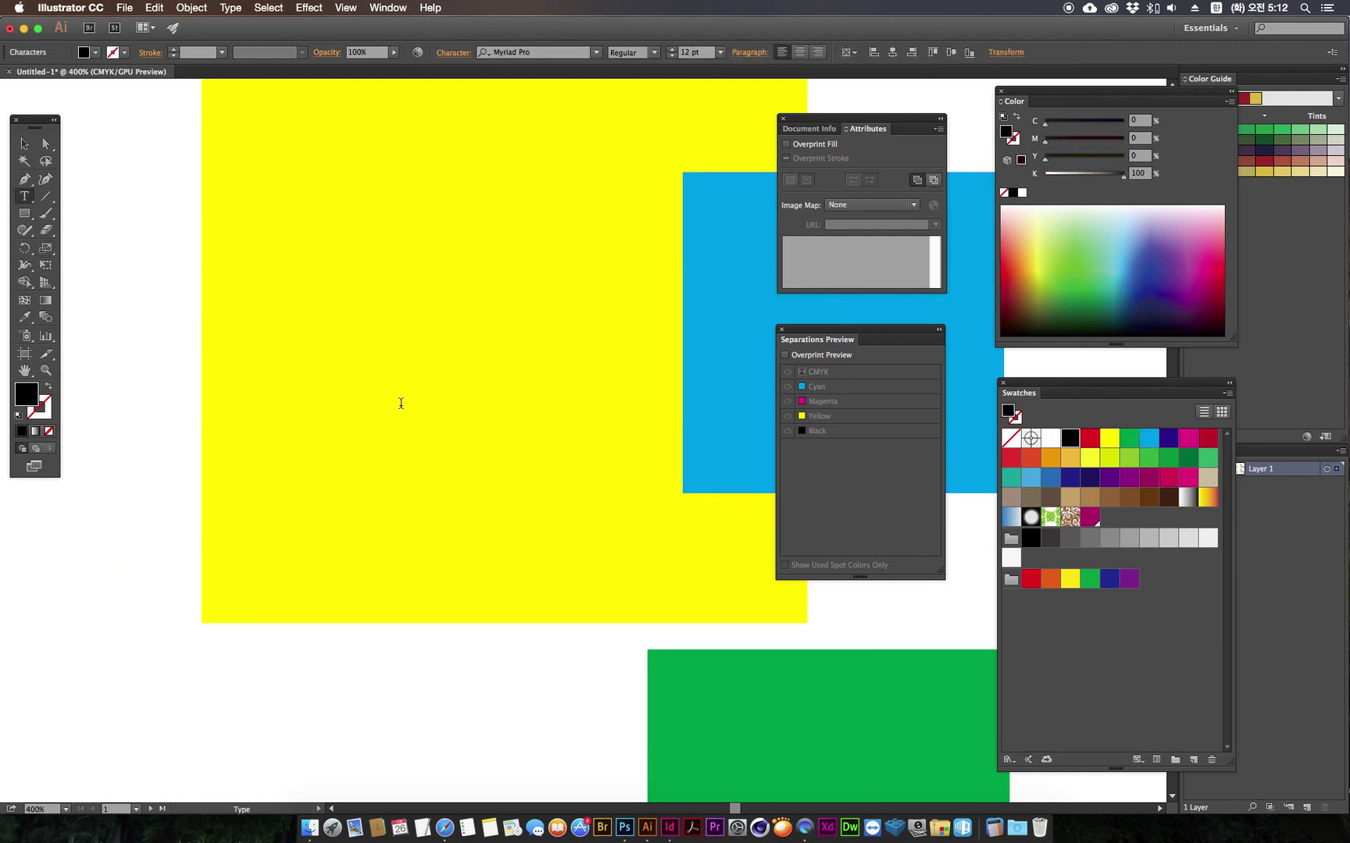
left_click(320, 312)
key("ctrl+space")
type("p")
key("BackSpace")
type("Pri")
key("super+a")
type("print")
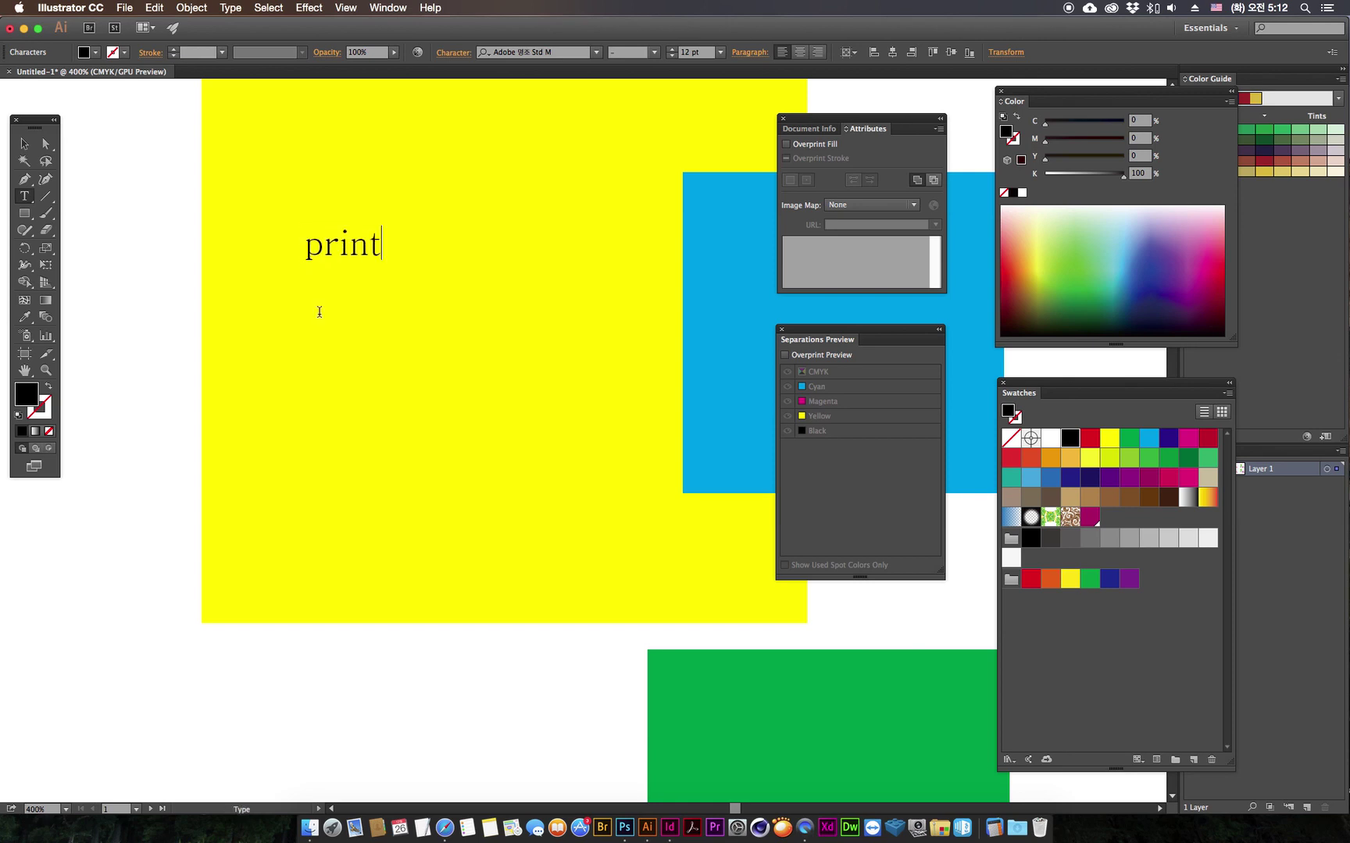
Step: Set the "print" text to the 나눔고딕OTF font in ExtraBold
key("super+a")
left_click(595, 53)
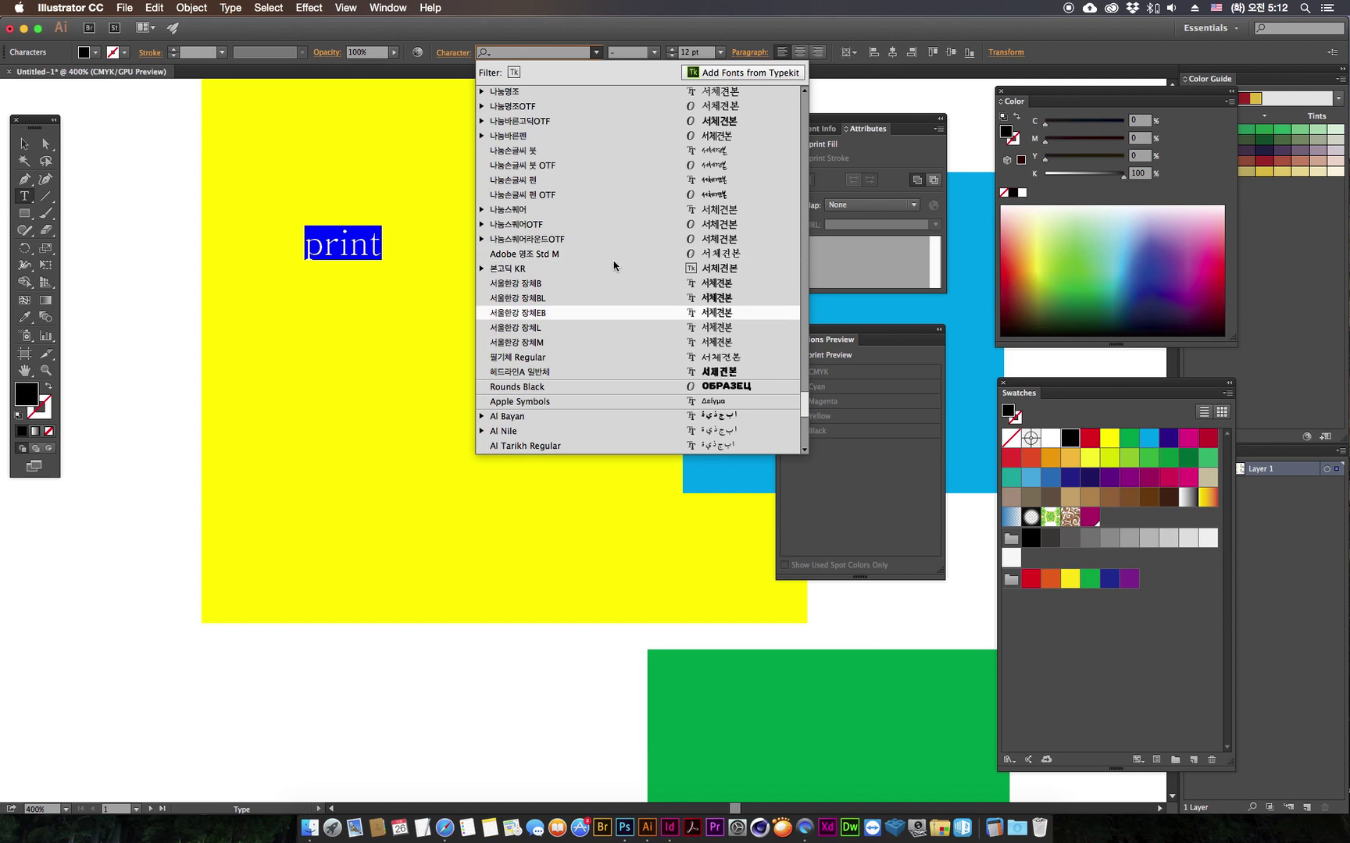
left_click_drag(806, 414, 769, 307)
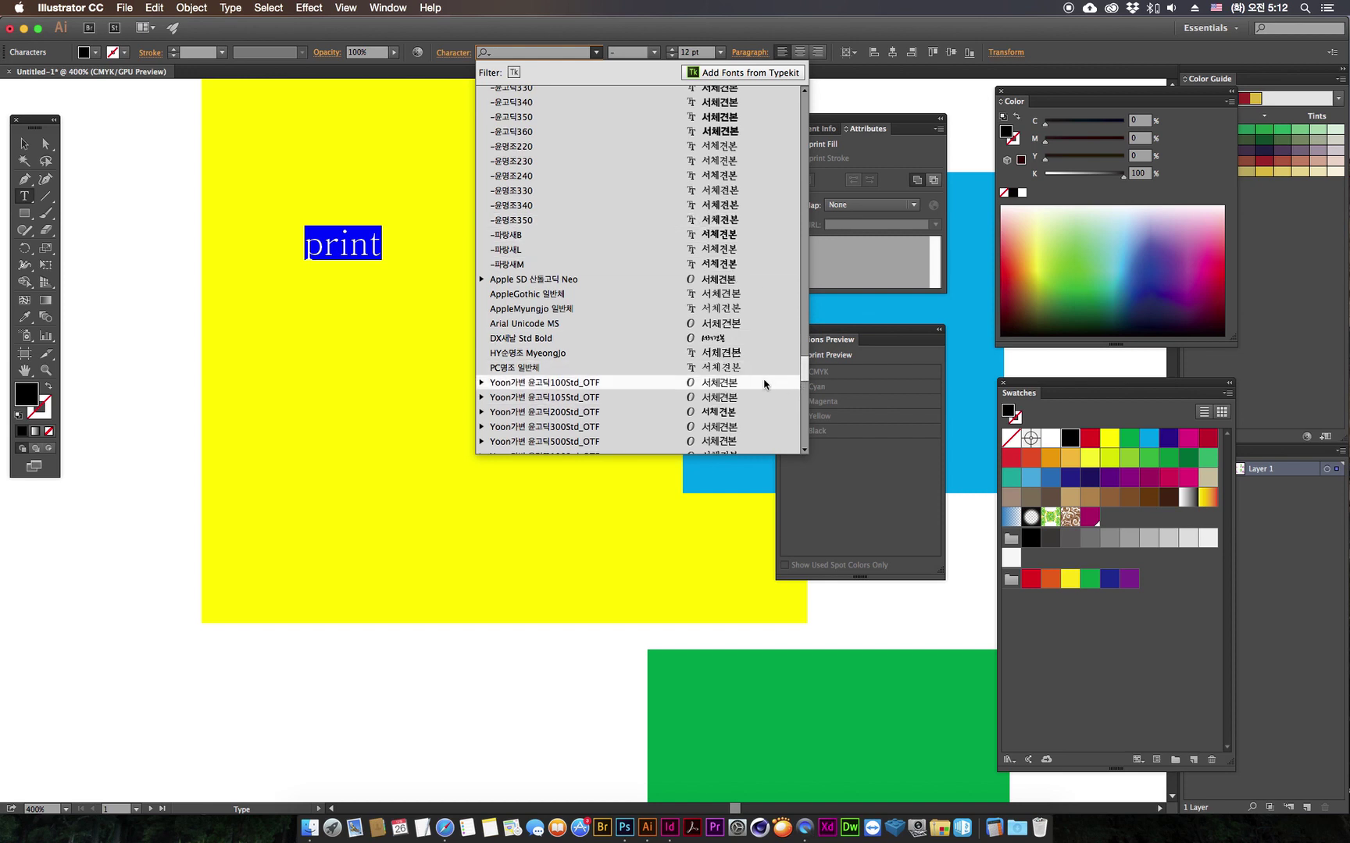
left_click(808, 401)
left_click_drag(808, 402, 803, 390)
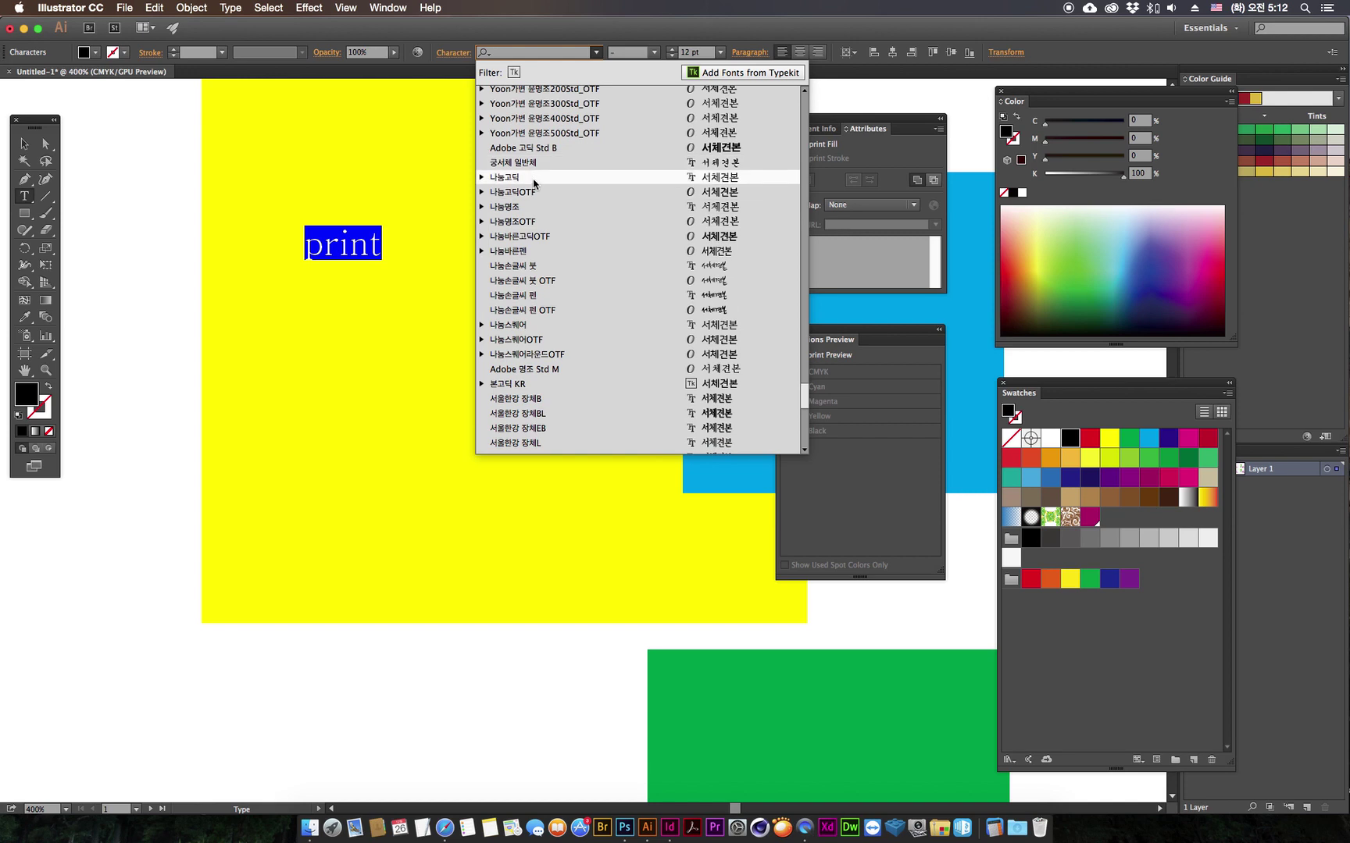
left_click(537, 191)
left_click(654, 53)
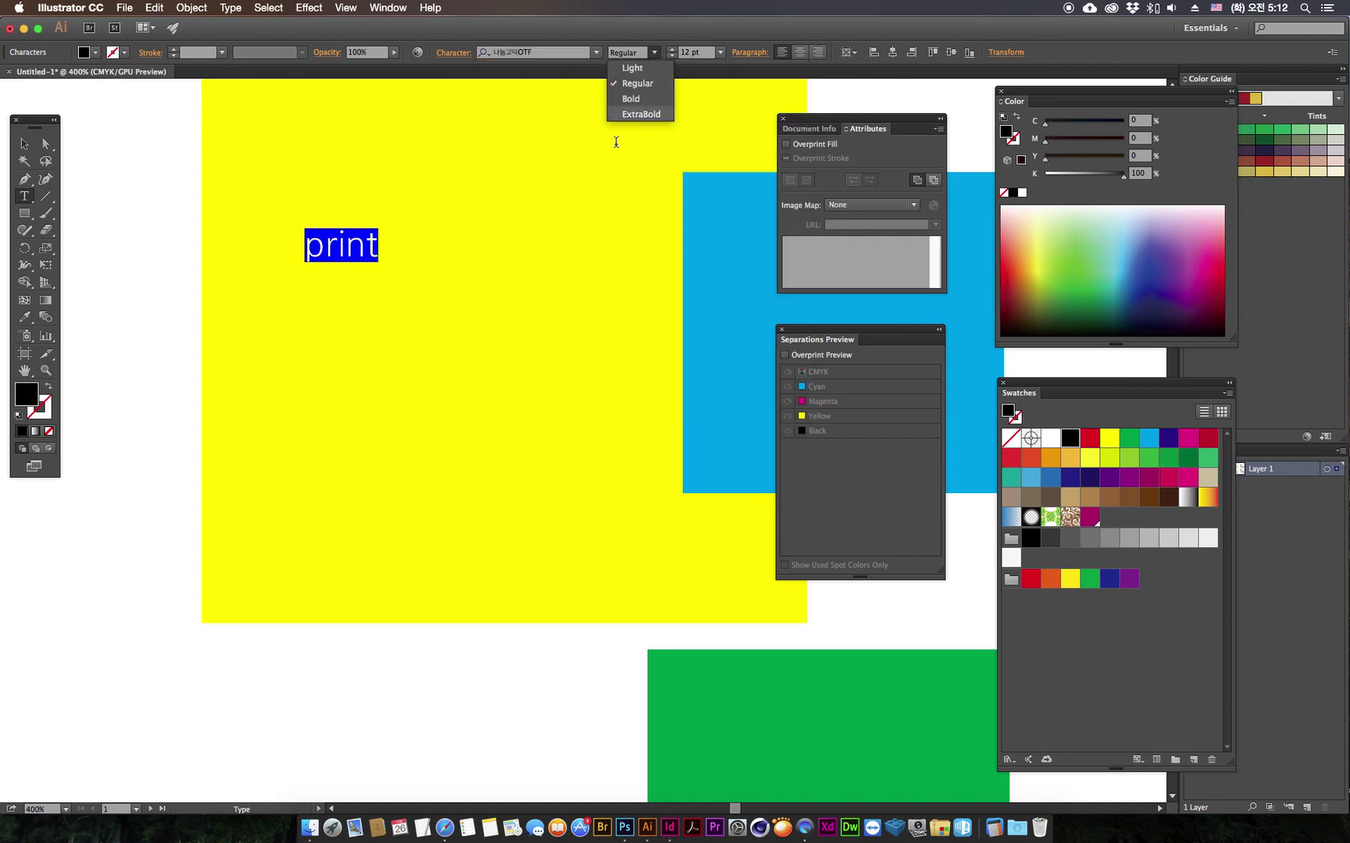
left_click(649, 116)
Step: Enlarge the "print" text to about 55 pt within the yellow square and deselect it
left_click(24, 144)
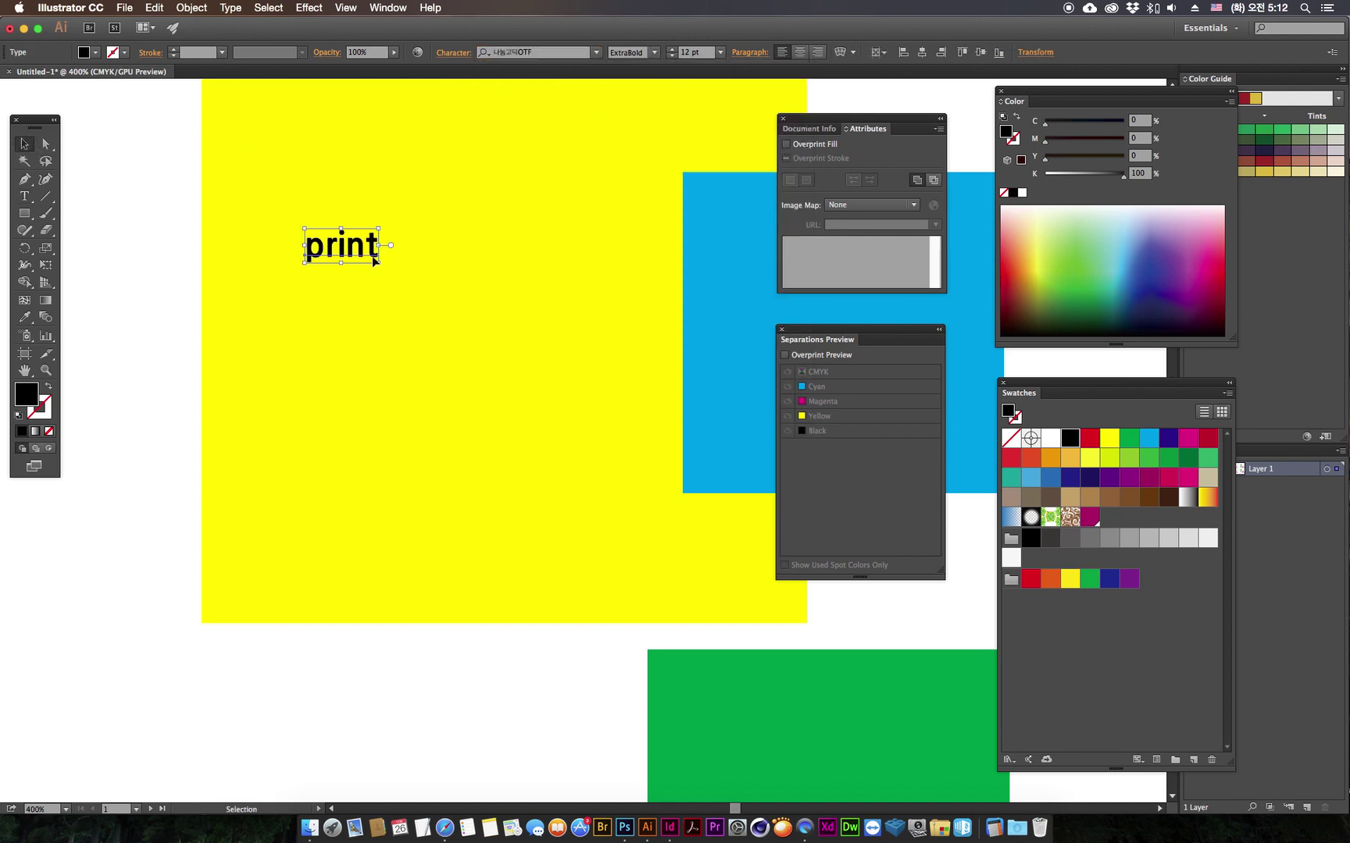
left_click_drag(379, 247, 582, 406)
left_click_drag(639, 500, 640, 500)
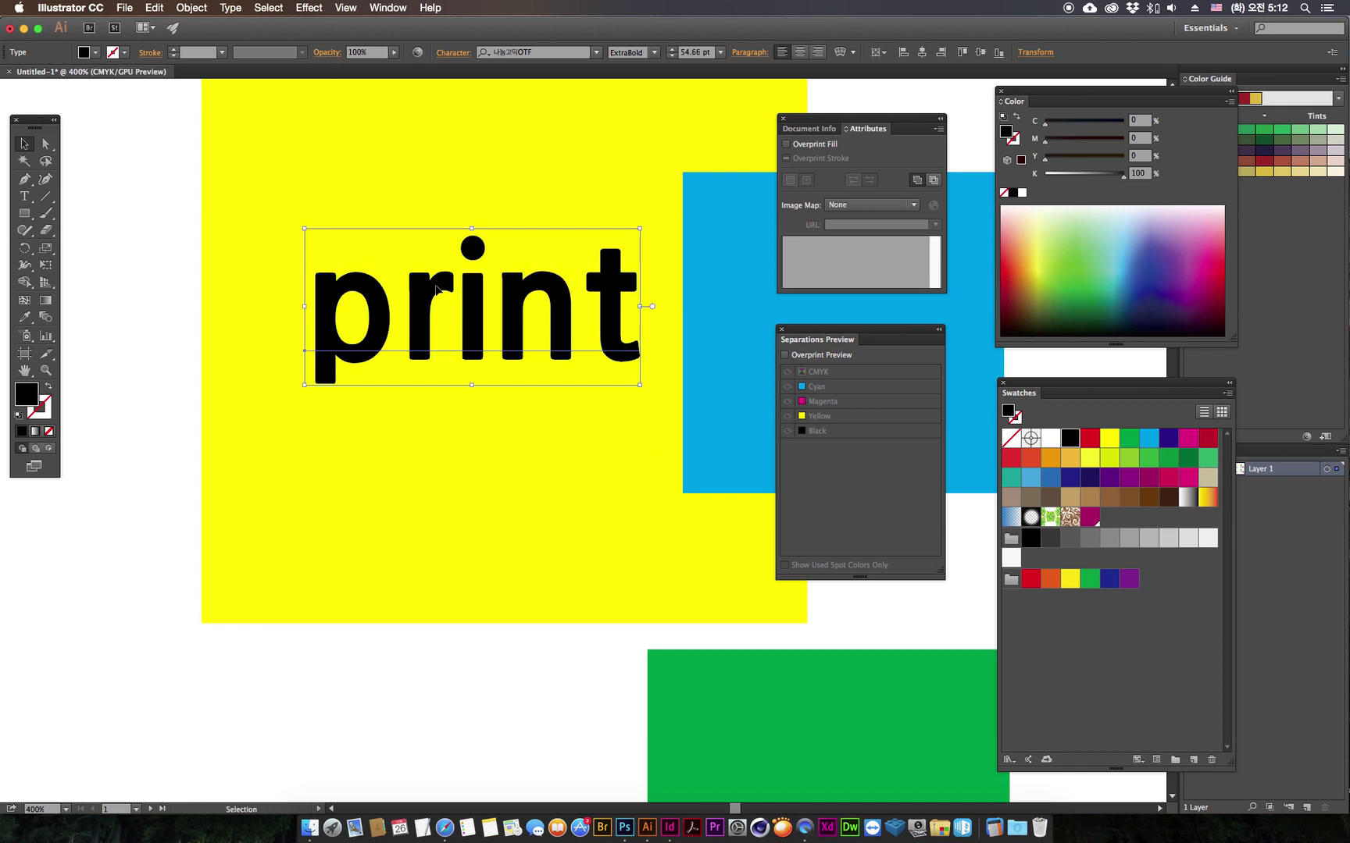
left_click_drag(448, 330, 418, 344)
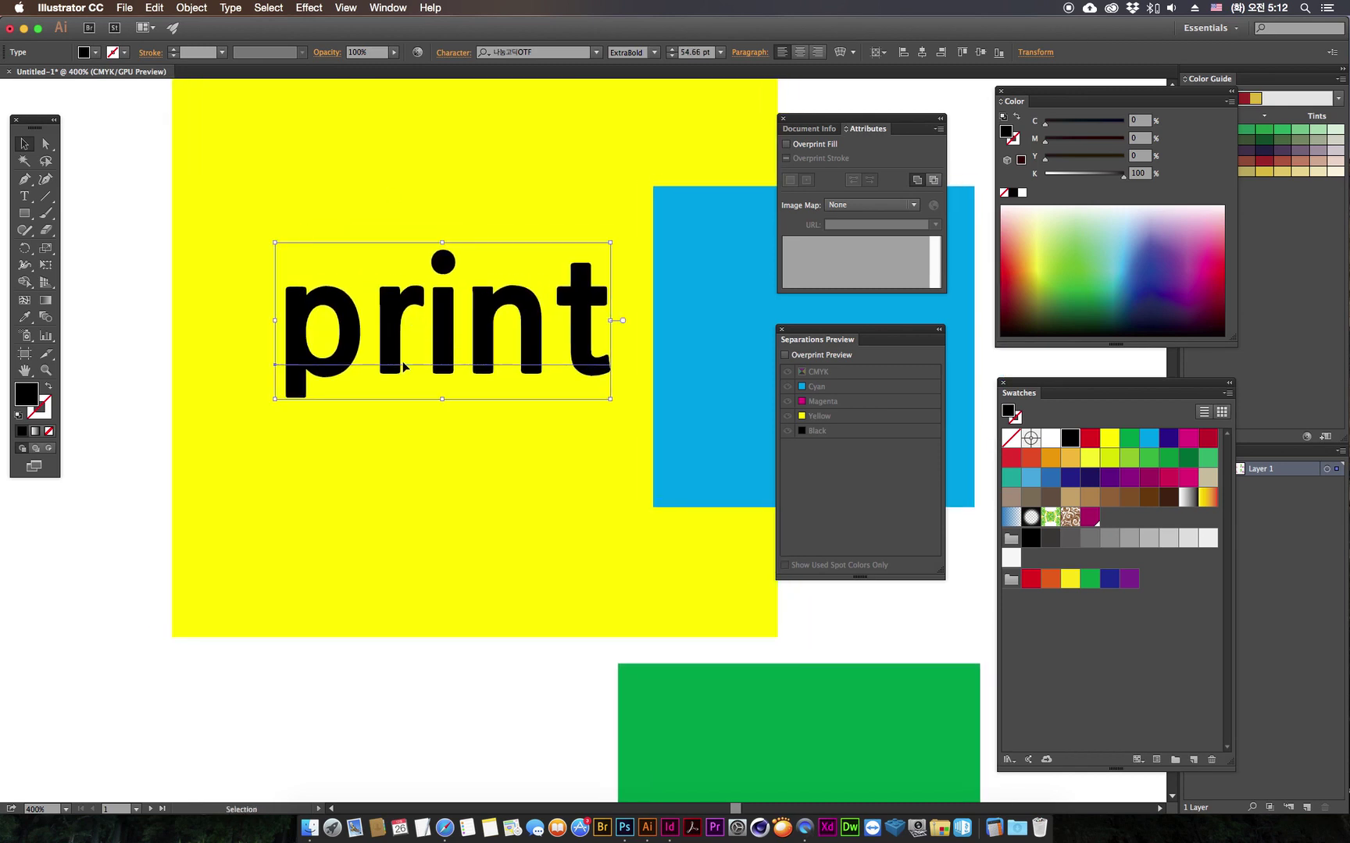
left_click(101, 503)
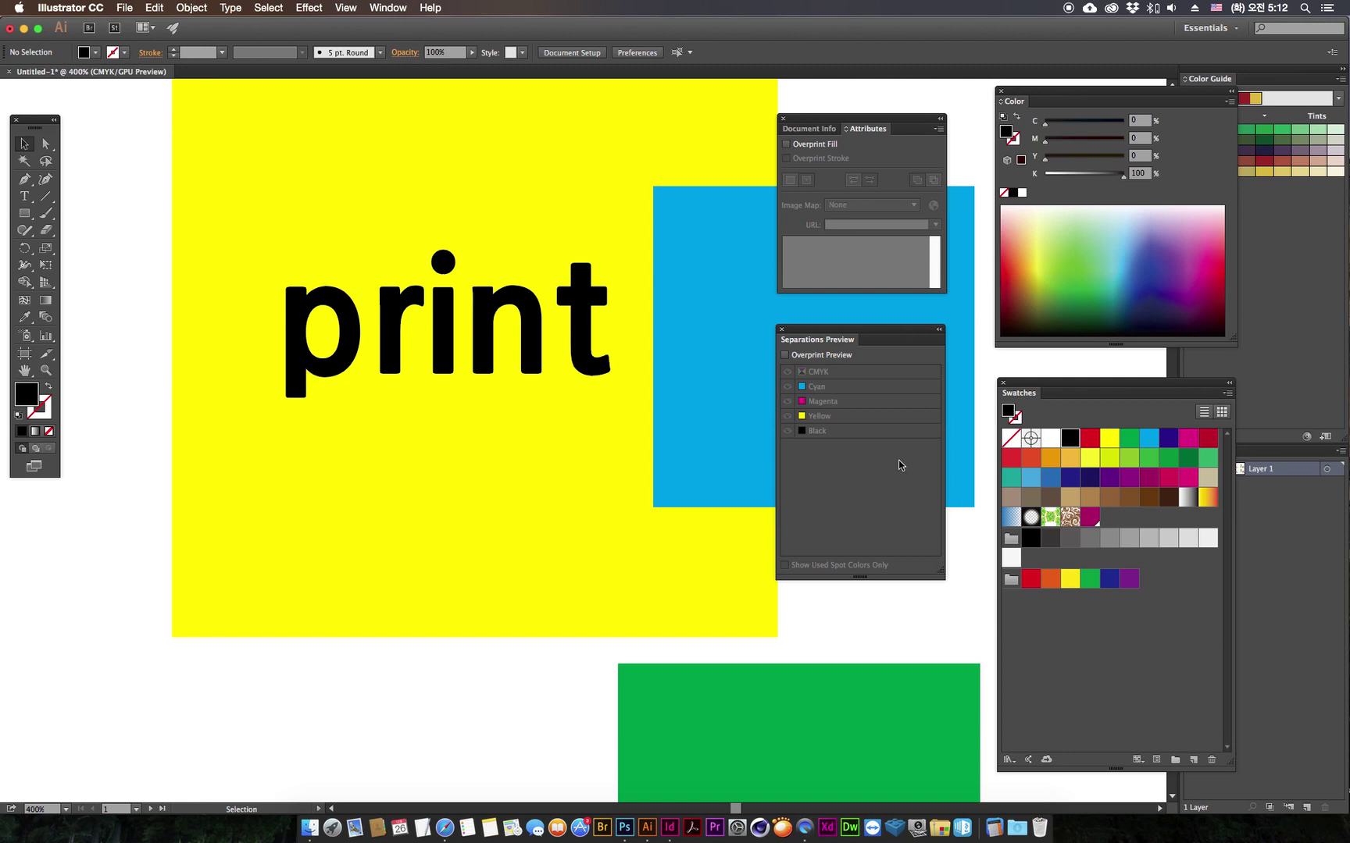
Step: Turn on Overprint Preview and isolate the Black plate, followed by the Yellow plate, to examine the knockout under the "print" text
left_click(495, 344)
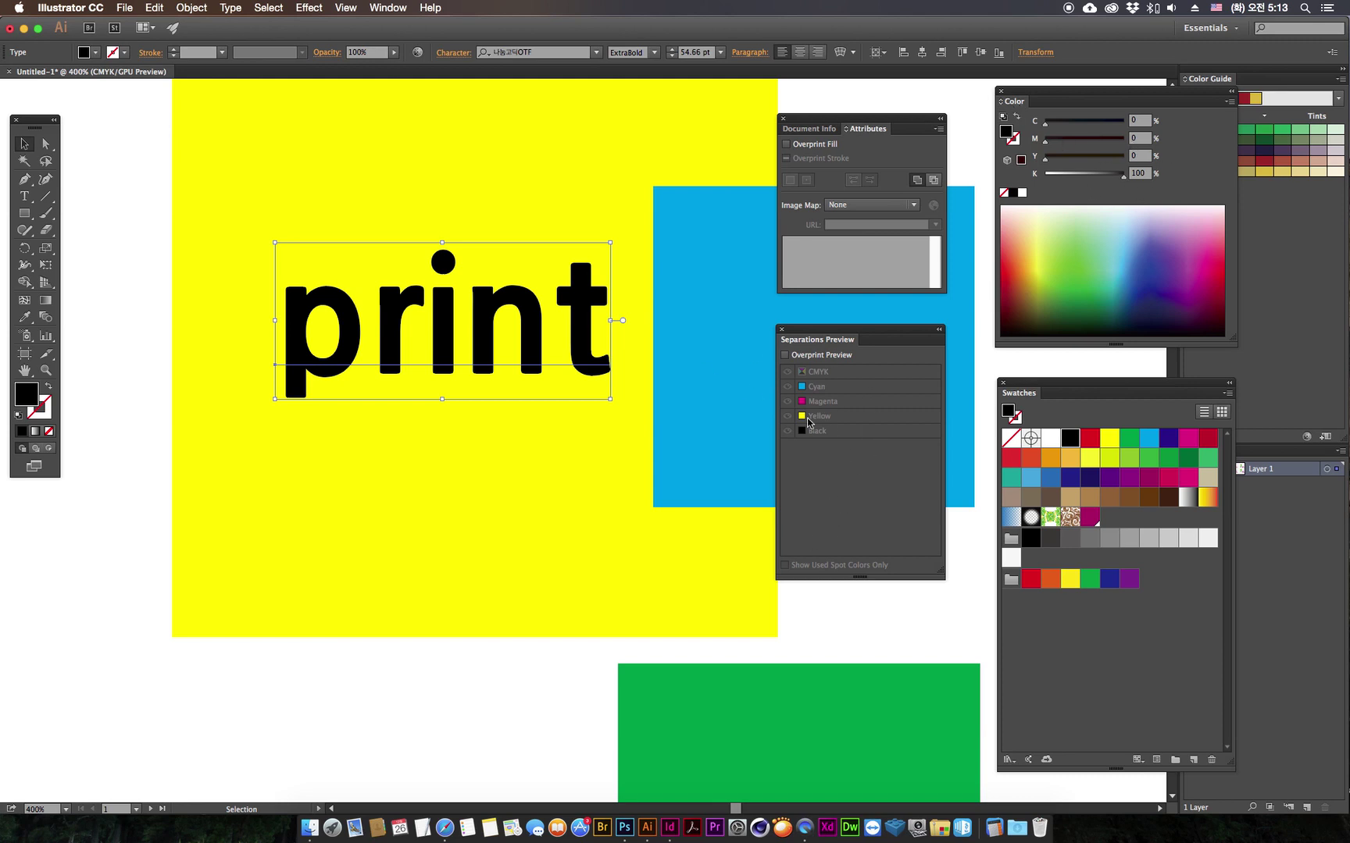
left_click(102, 606)
left_click(820, 357)
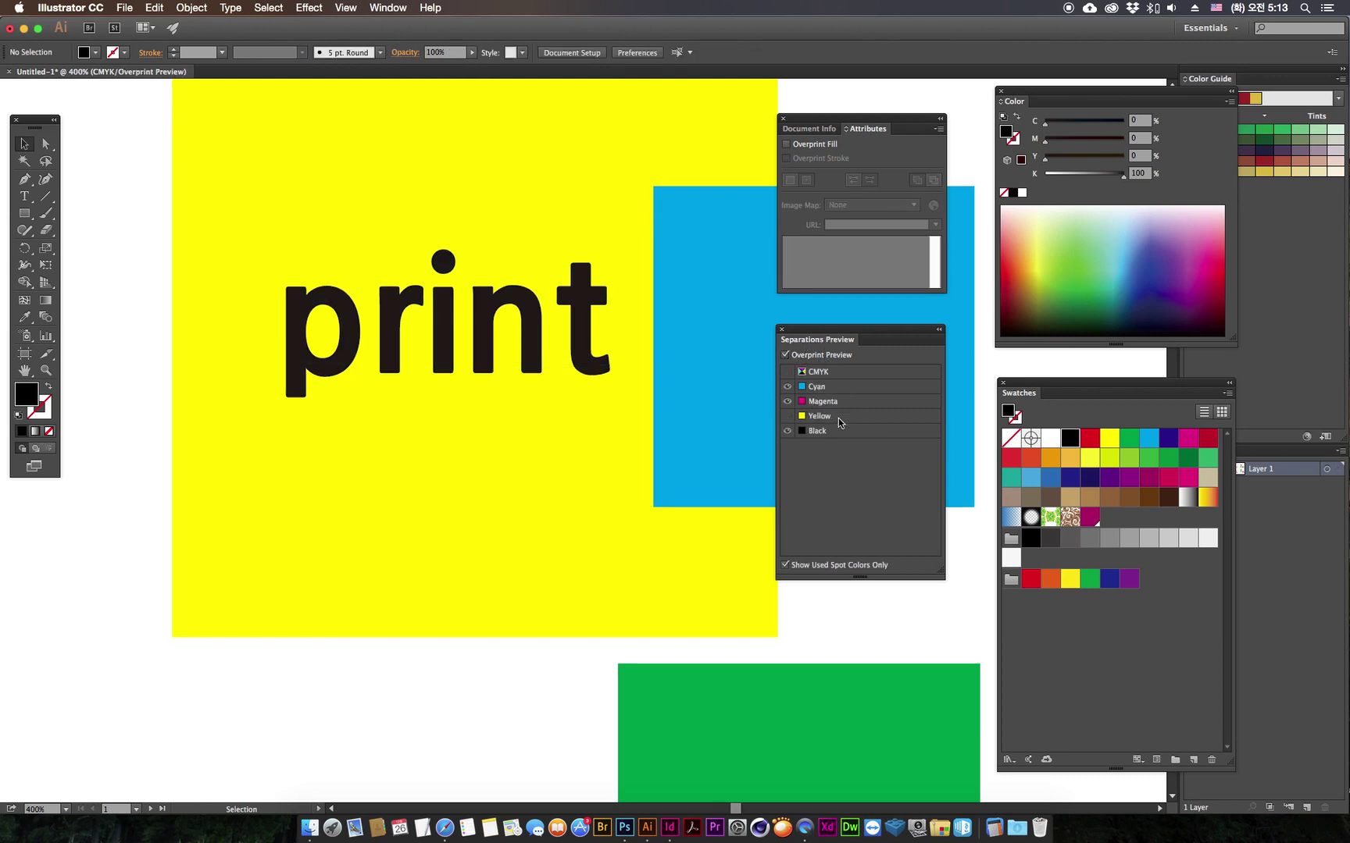
left_click_drag(786, 387, 793, 416)
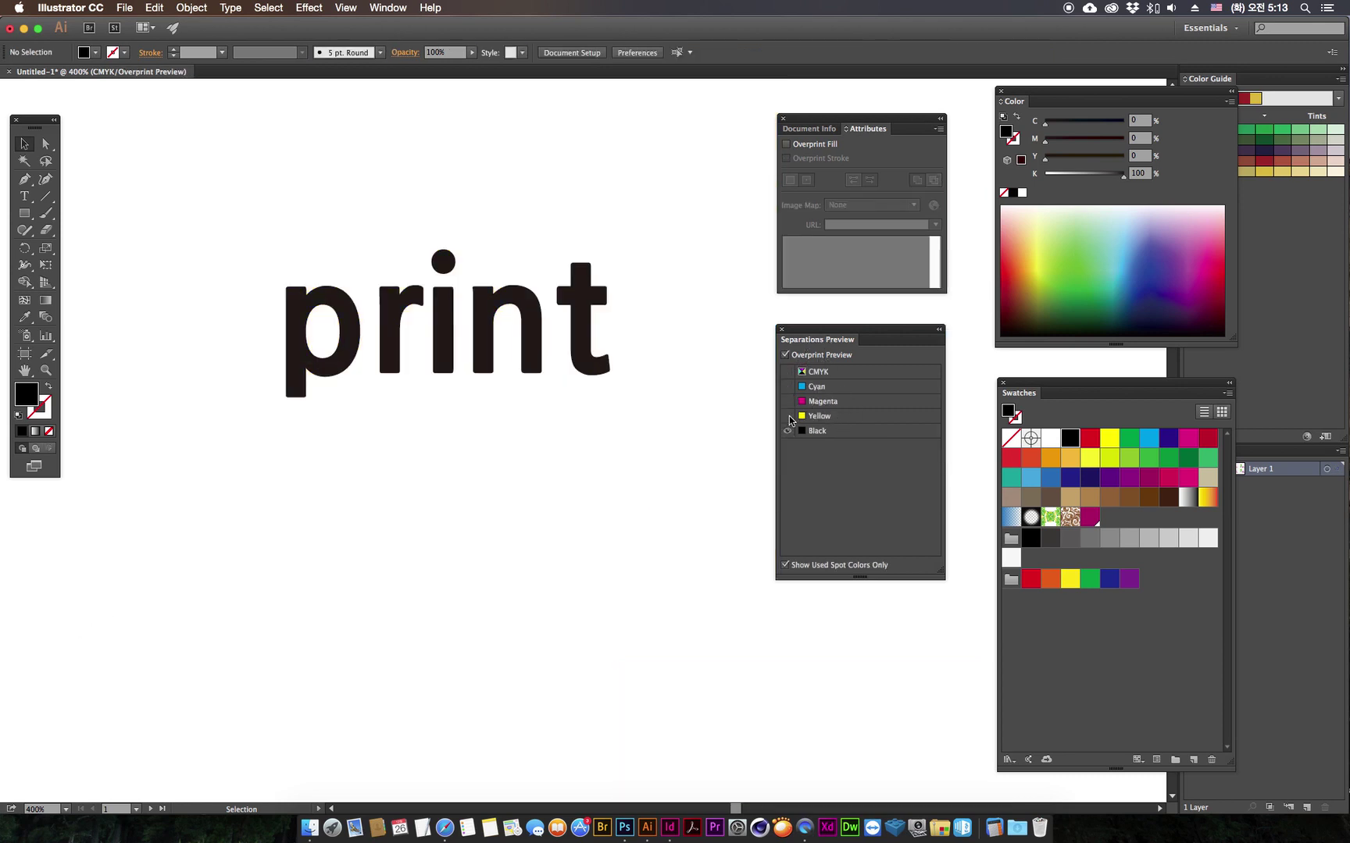
left_click(788, 416)
left_click(787, 431)
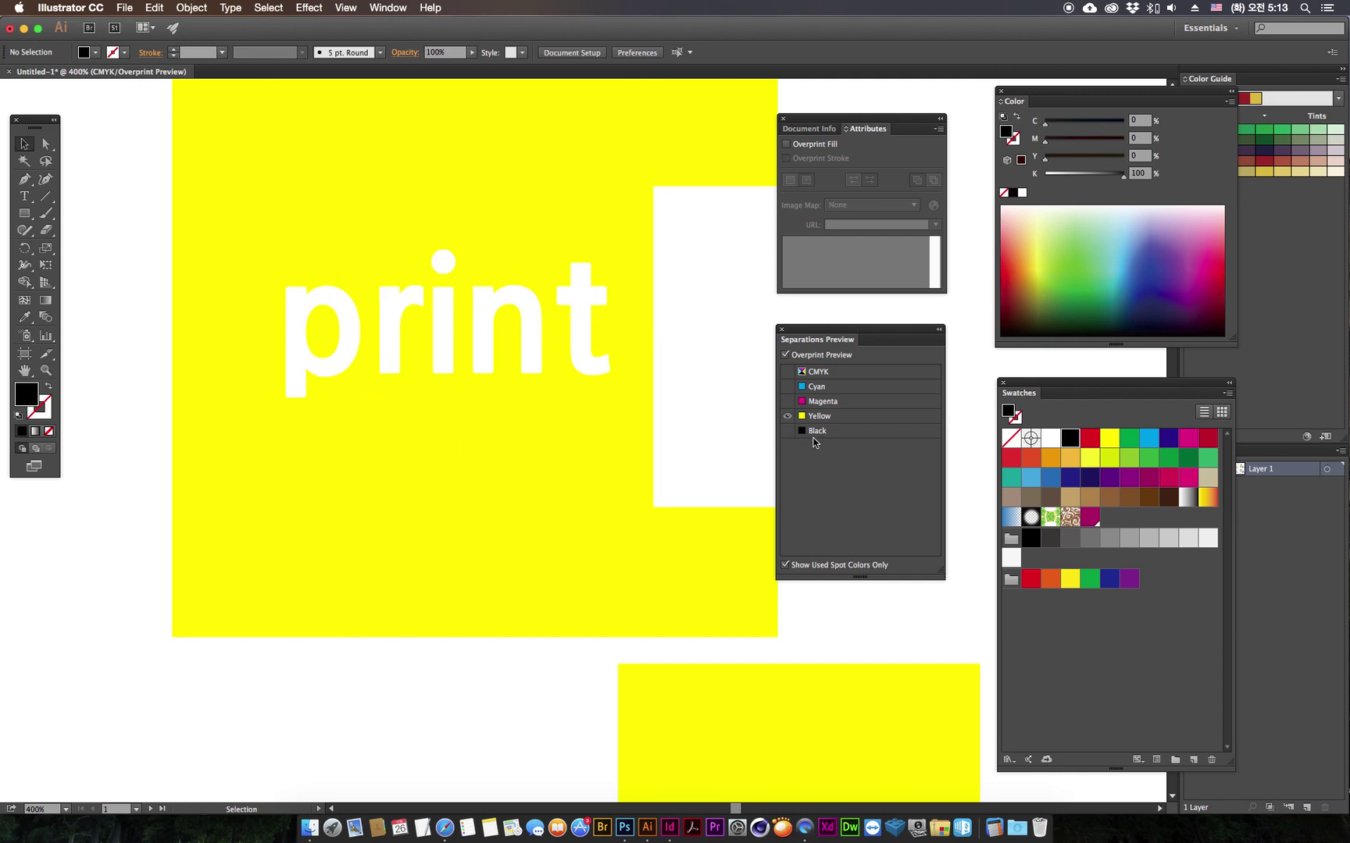
Step: Compare the Yellow and Black plates of the "print" text separately and combined, and turn off Overprint Preview
left_click(787, 430)
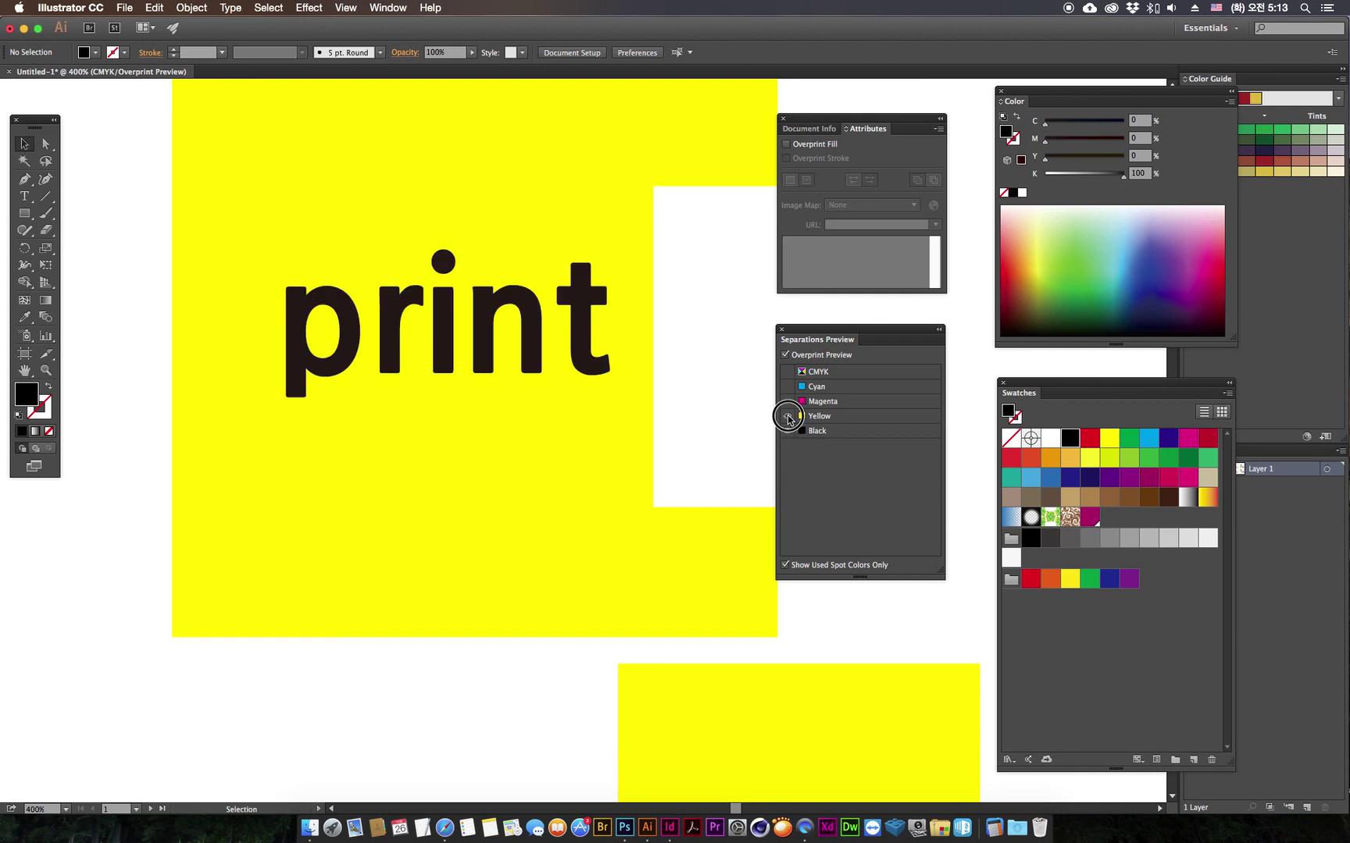
left_click(787, 416)
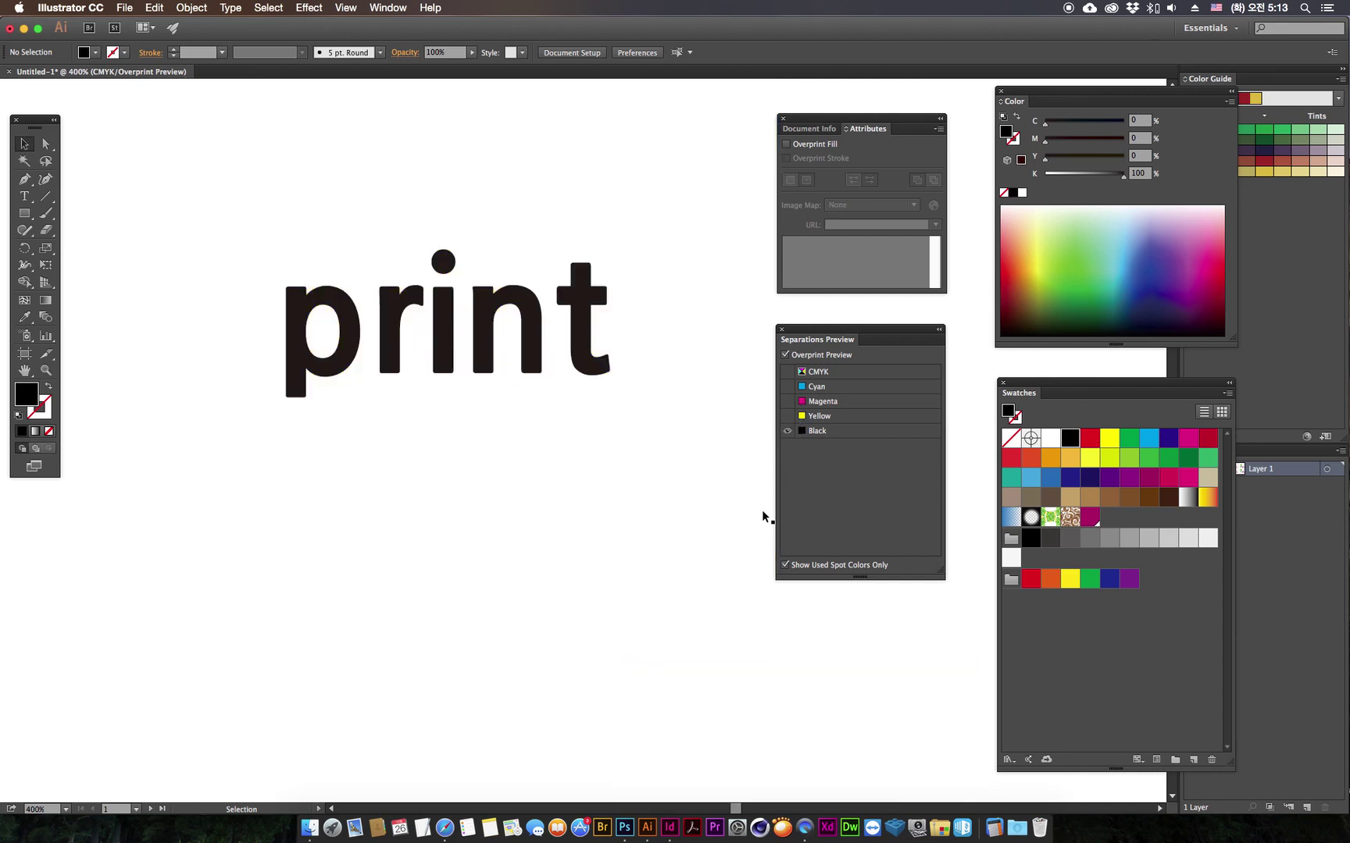
left_click(787, 416)
left_click(787, 432)
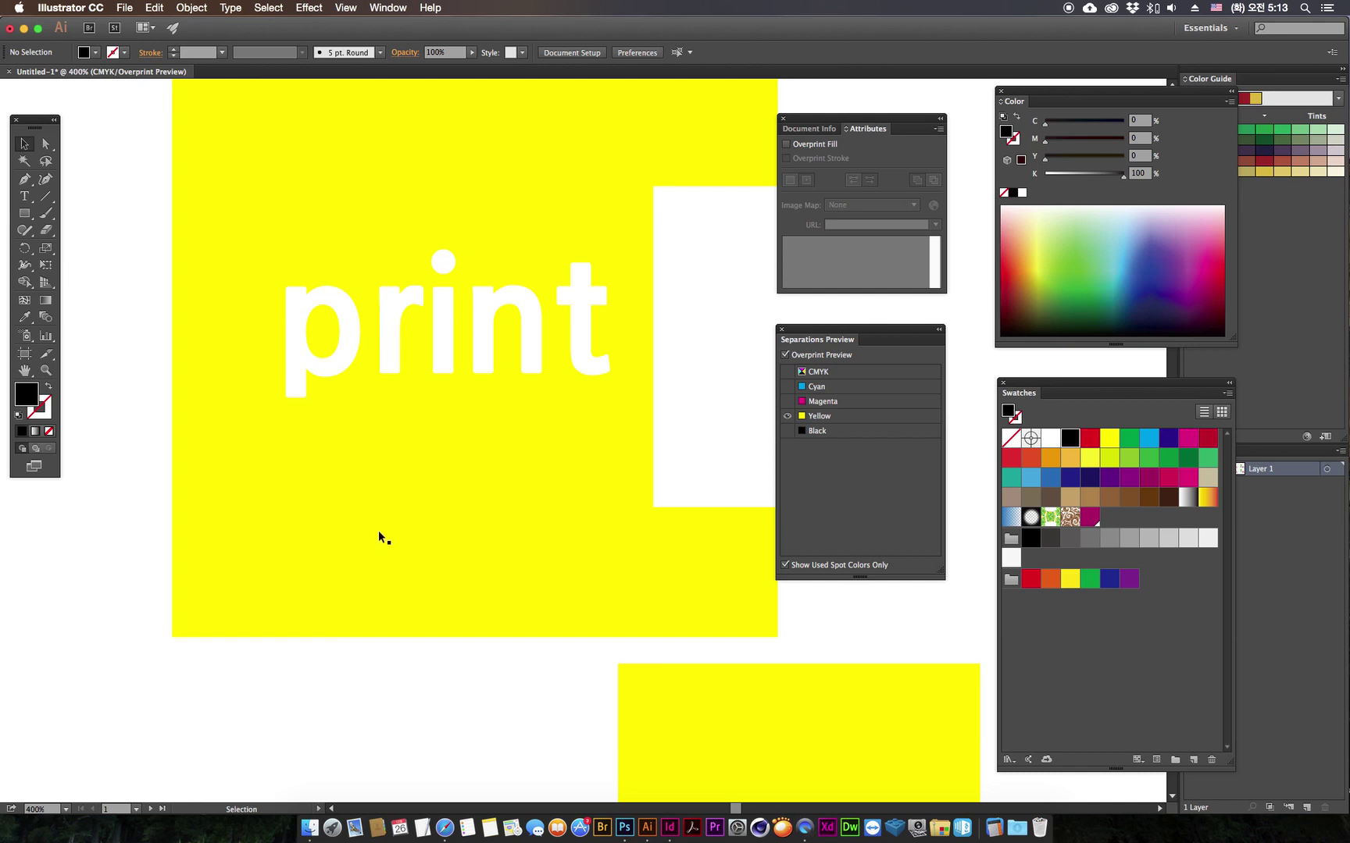
left_click(788, 431)
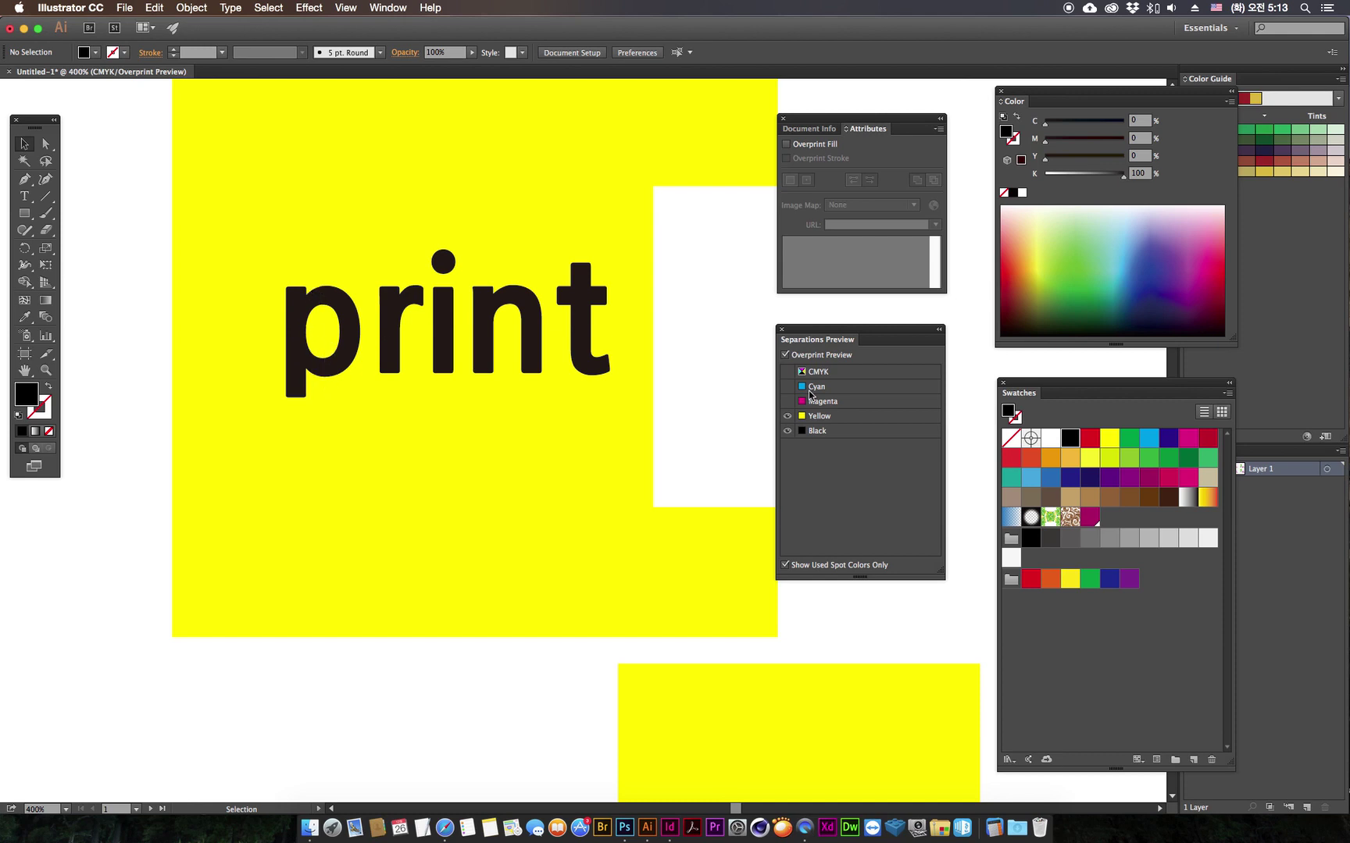
left_click(785, 355)
Step: Select the "print" text on the yellow square and convert it to outlines
key("super+equal")
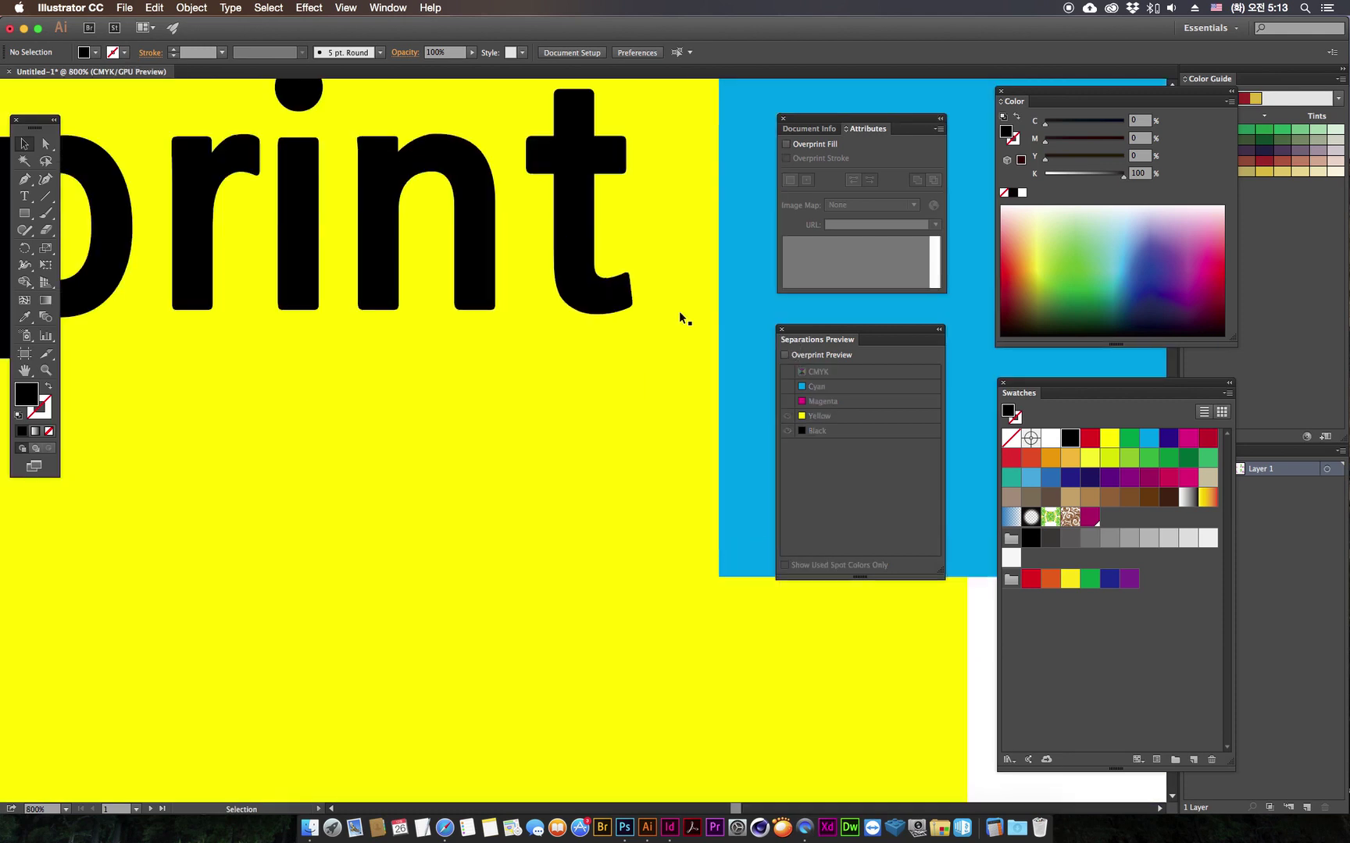
left_click_drag(241, 250, 552, 353)
key("t")
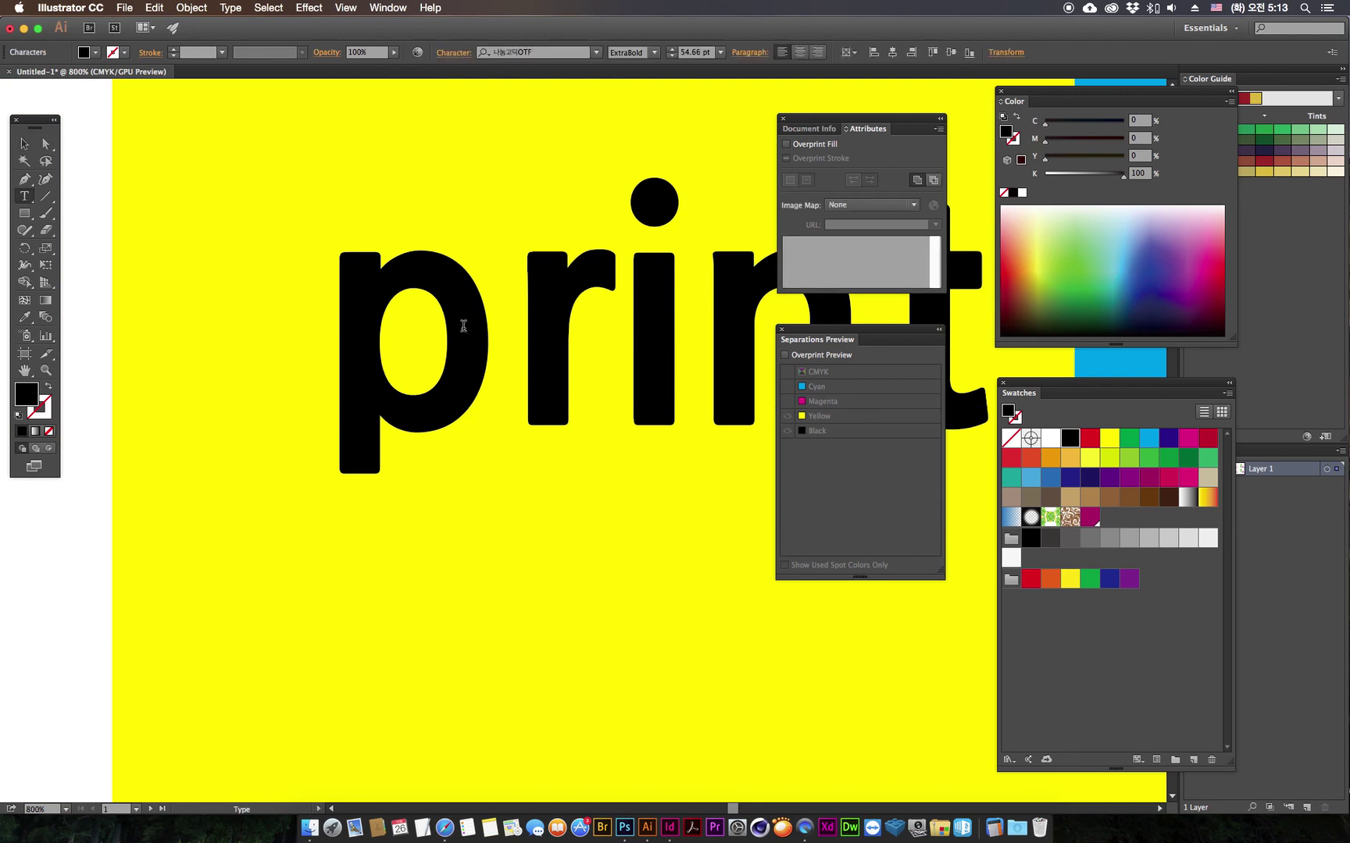
left_click(24, 143)
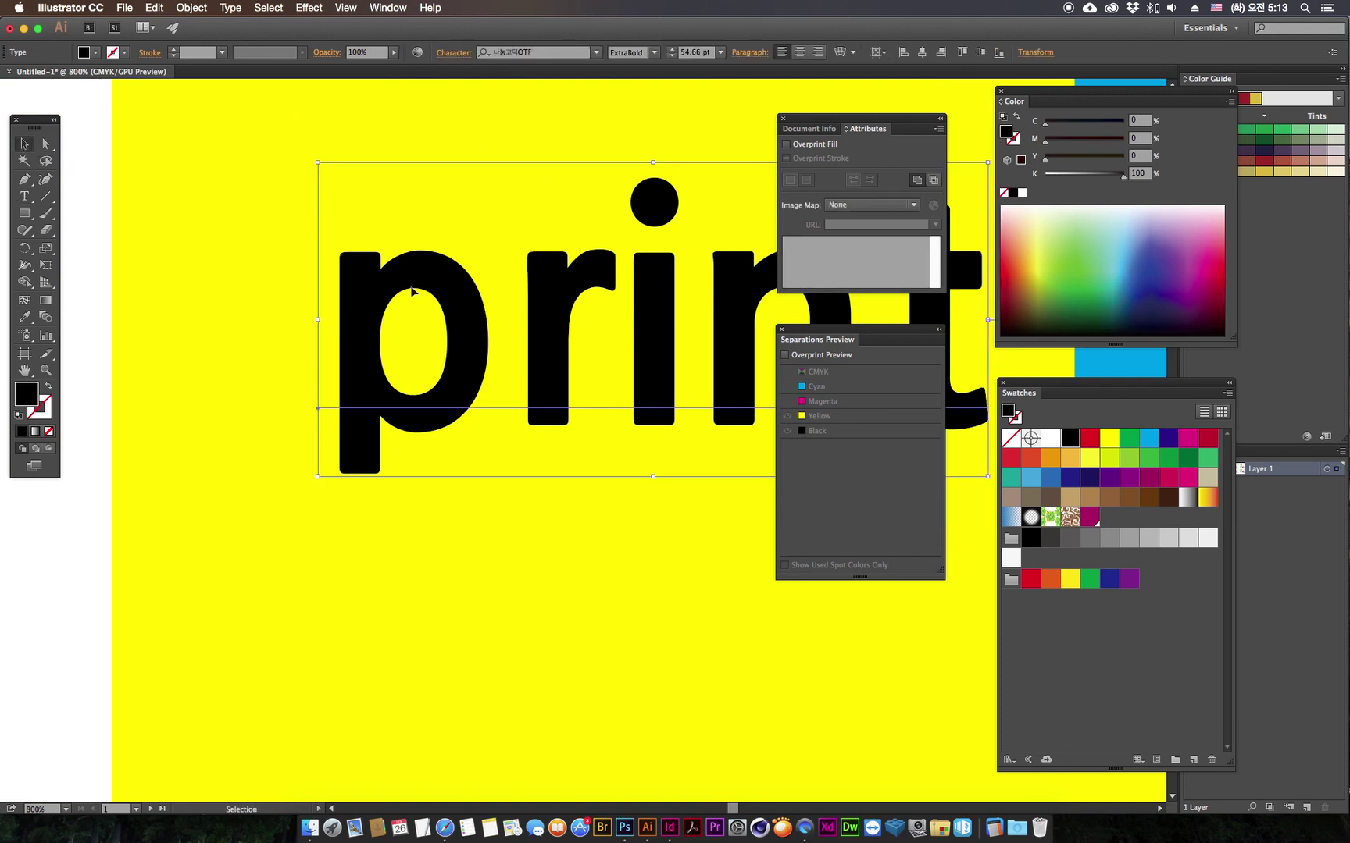
key("super+shift+o")
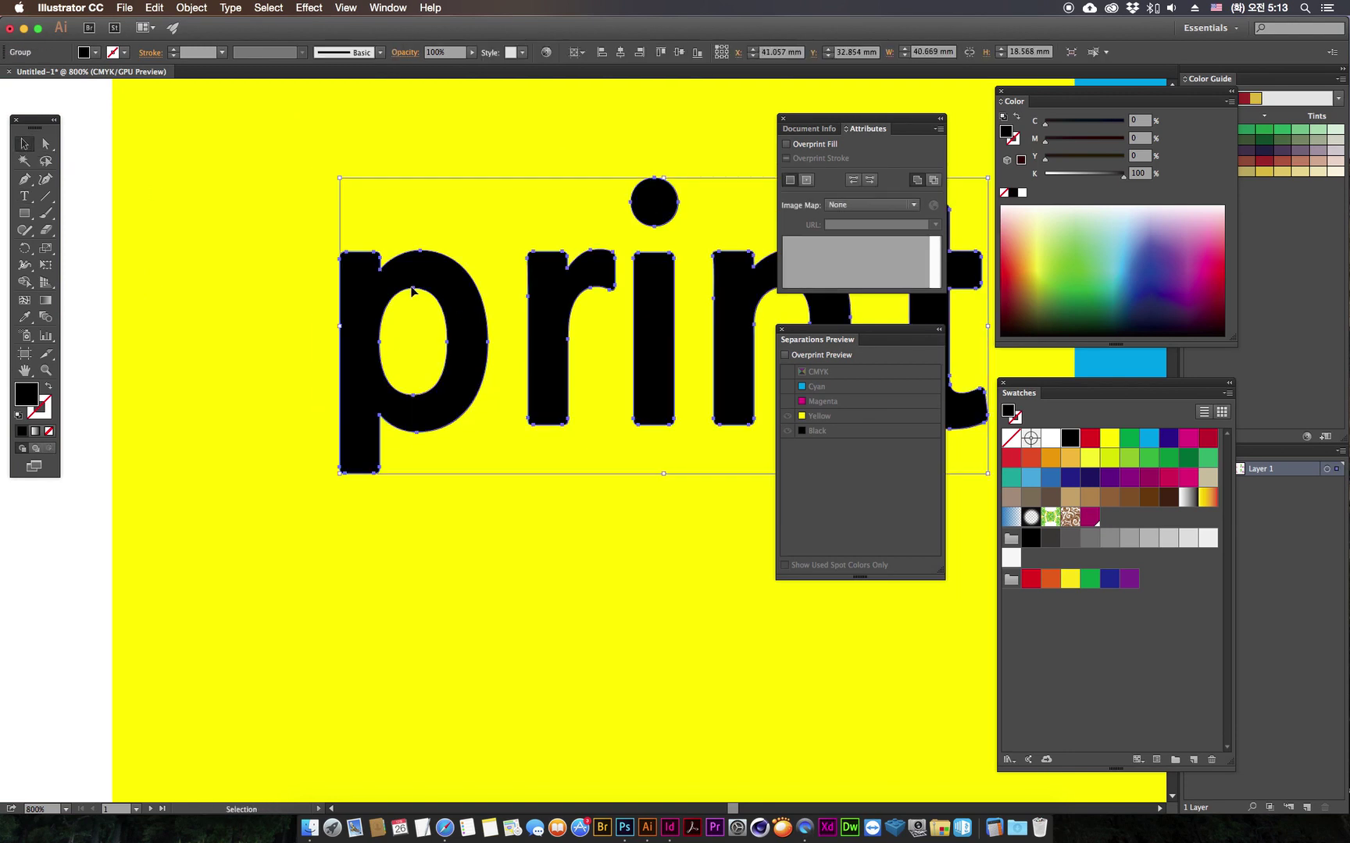
Step: Simulate misregistration with a white copy of the "print" outlines behind the black ones, offset by about 0.13 mm
left_click_drag(445, 362, 484, 361)
left_click(490, 367)
left_click(1050, 438)
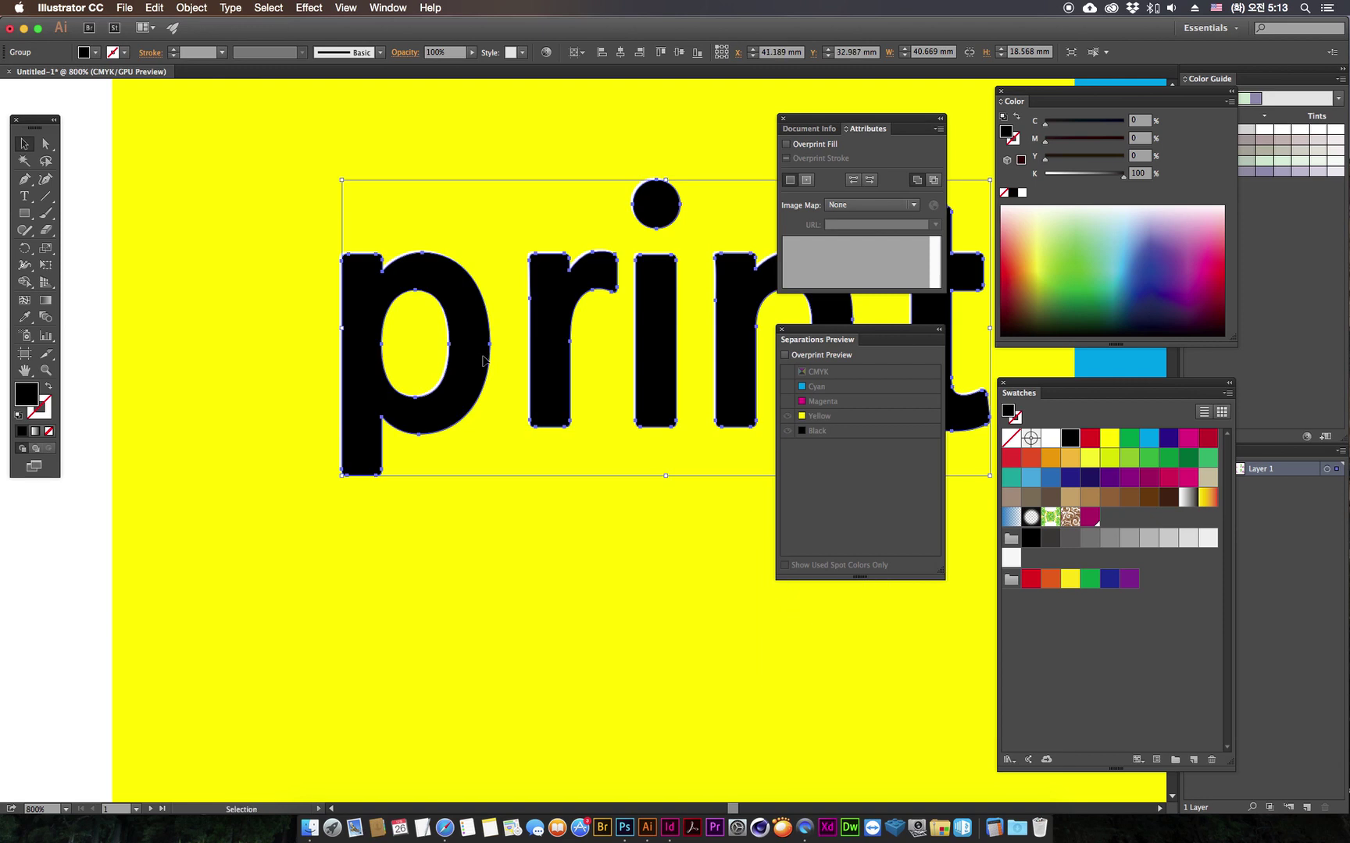
left_click(151, 442)
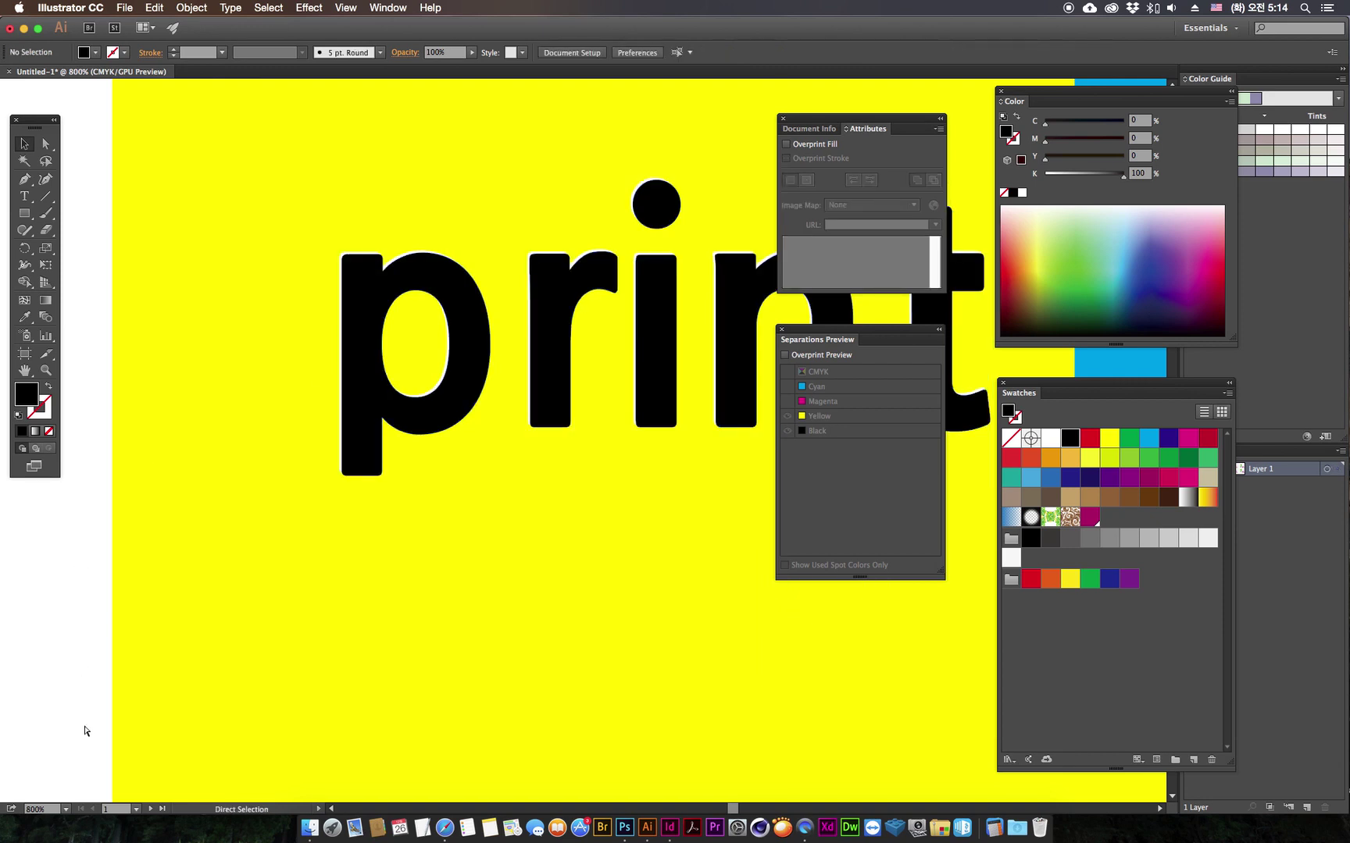
Step: Try moving the black "print" outlines farther from the white copy, undo the move and deselect them
key("super+minus")
key("super+minus")
key("super+minus")
key("super+equal")
key("super+equal")
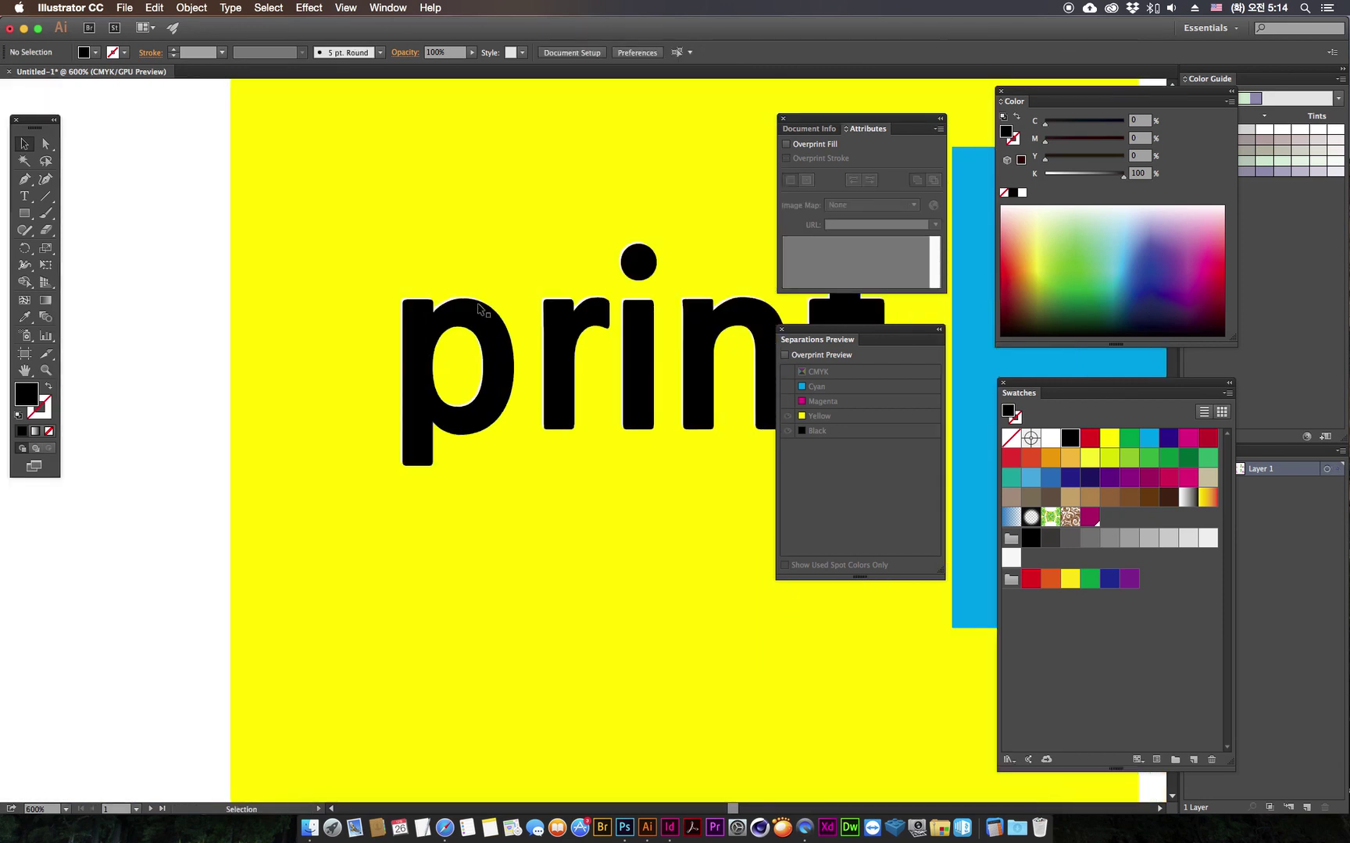
left_click_drag(414, 332, 514, 387)
key("super+z")
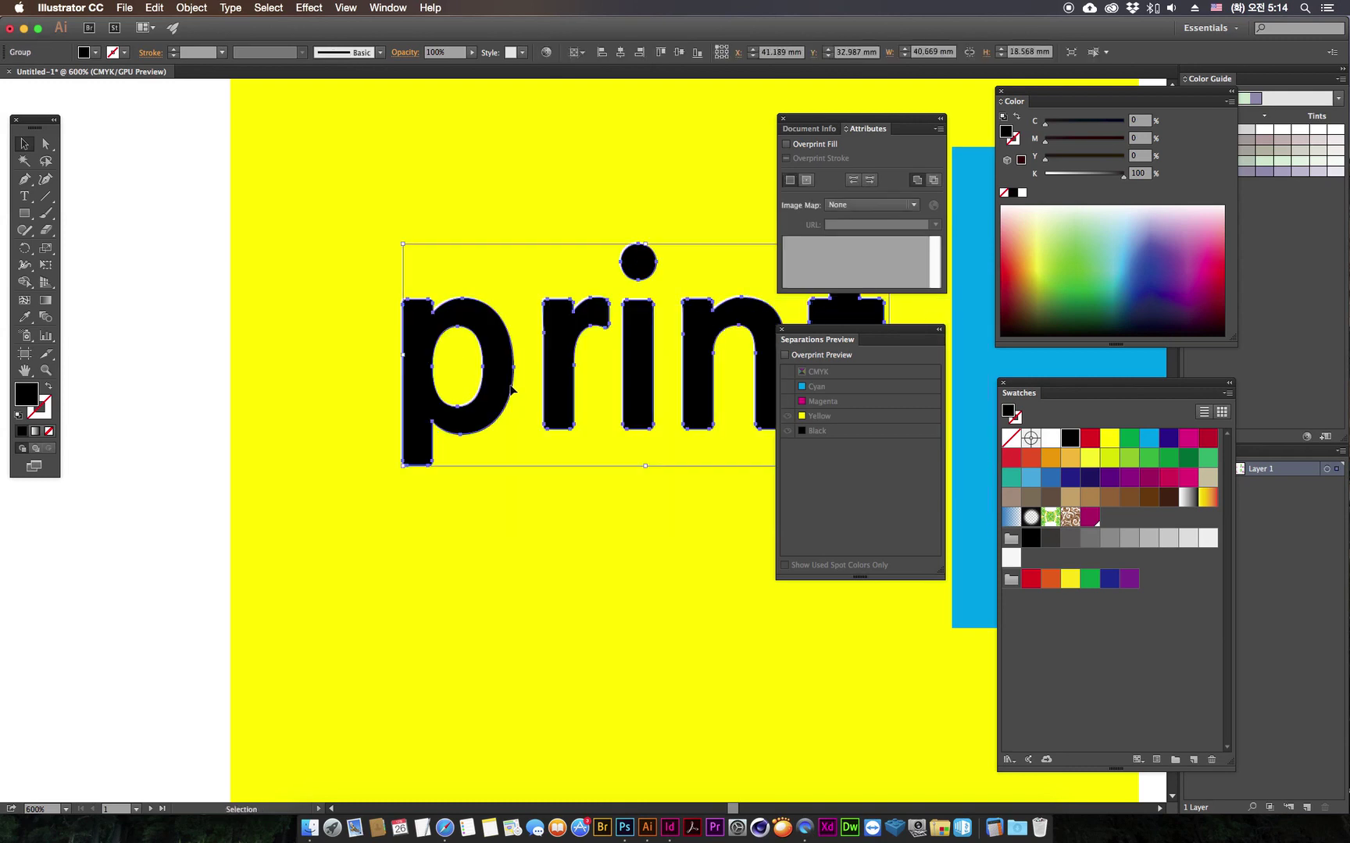
left_click(143, 591)
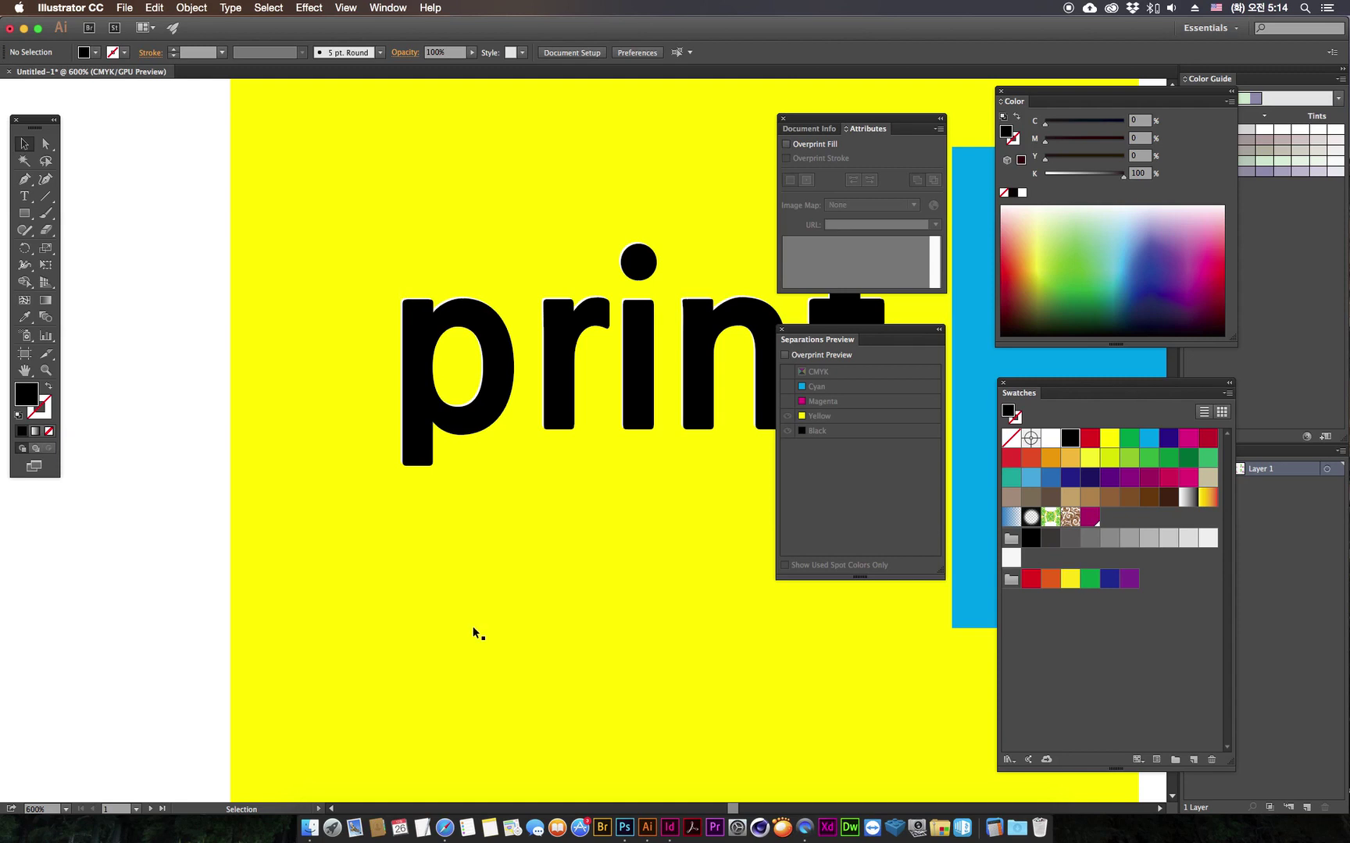
Step: Move the black "print" outlines off the white copy and delete the white copy
left_click_drag(491, 391, 401, 370)
left_click(459, 358)
key("Delete")
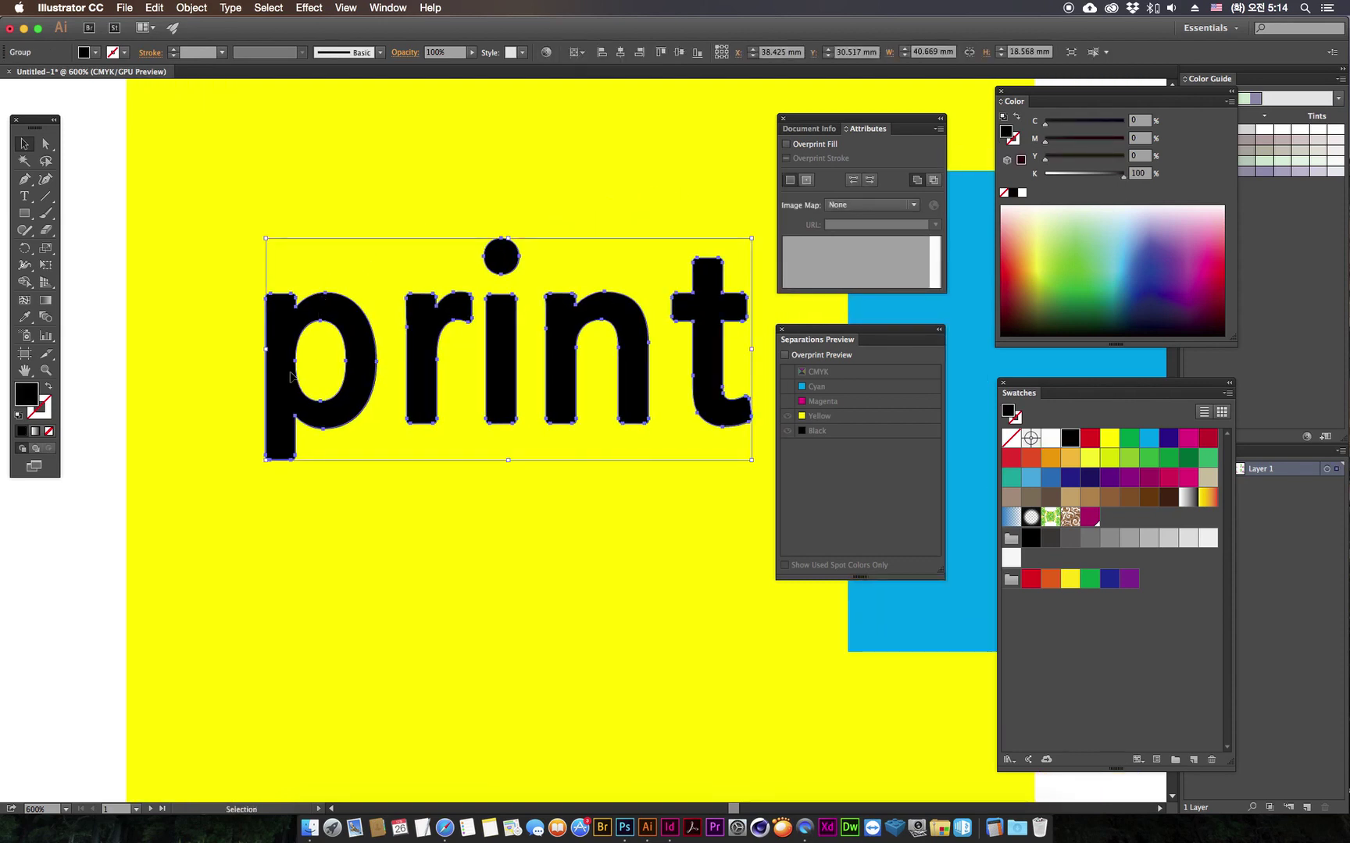
Step: Apply Overprint Fill to the black "print" outlines and turn on Overprint Preview with nothing selected
left_click(57, 539)
left_click(350, 388)
left_click(789, 146)
left_click(786, 355)
left_click(26, 589)
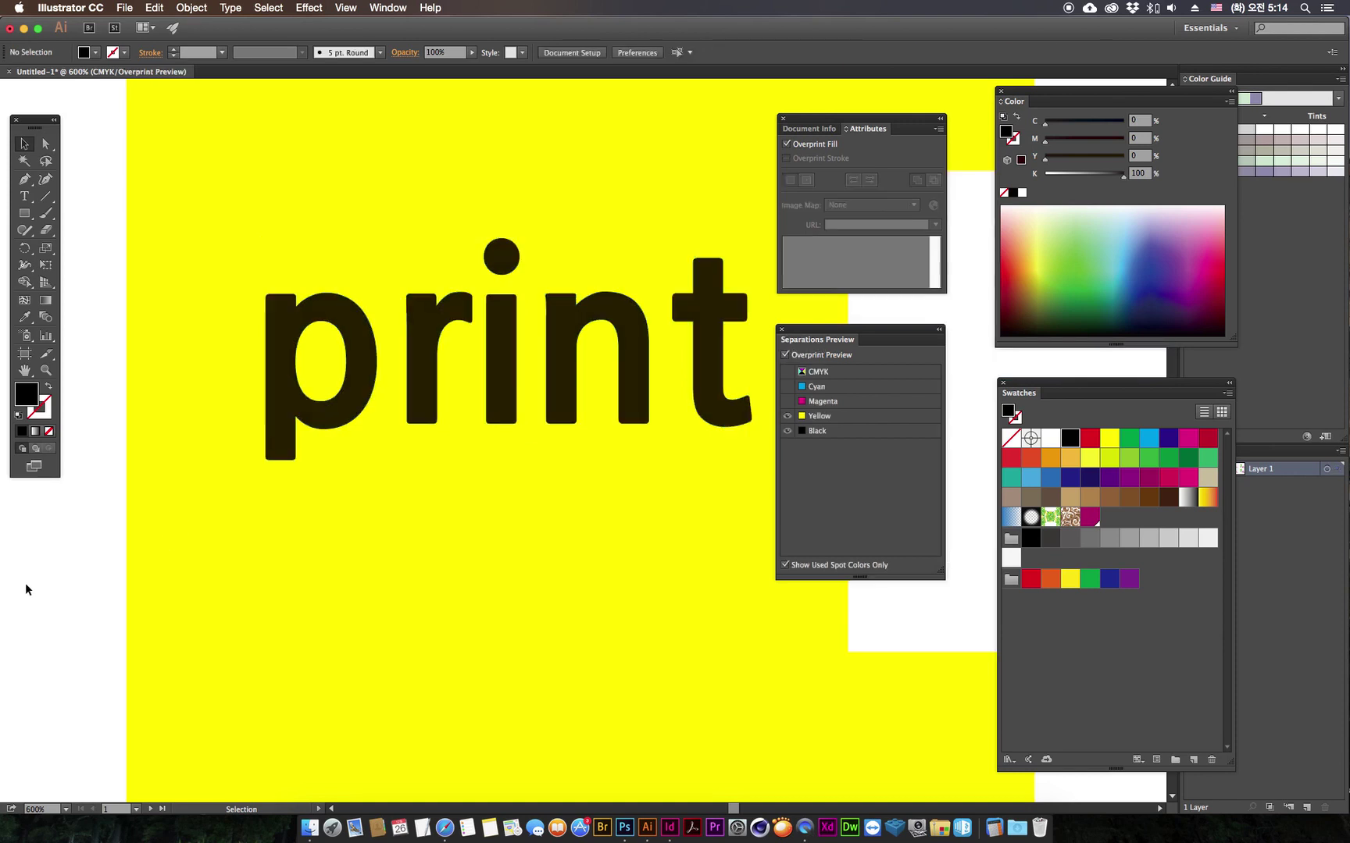
Step: Hide and restore the Black plate to examine the yellow beneath the lettering, and turn off Overprint Preview
left_click(787, 430)
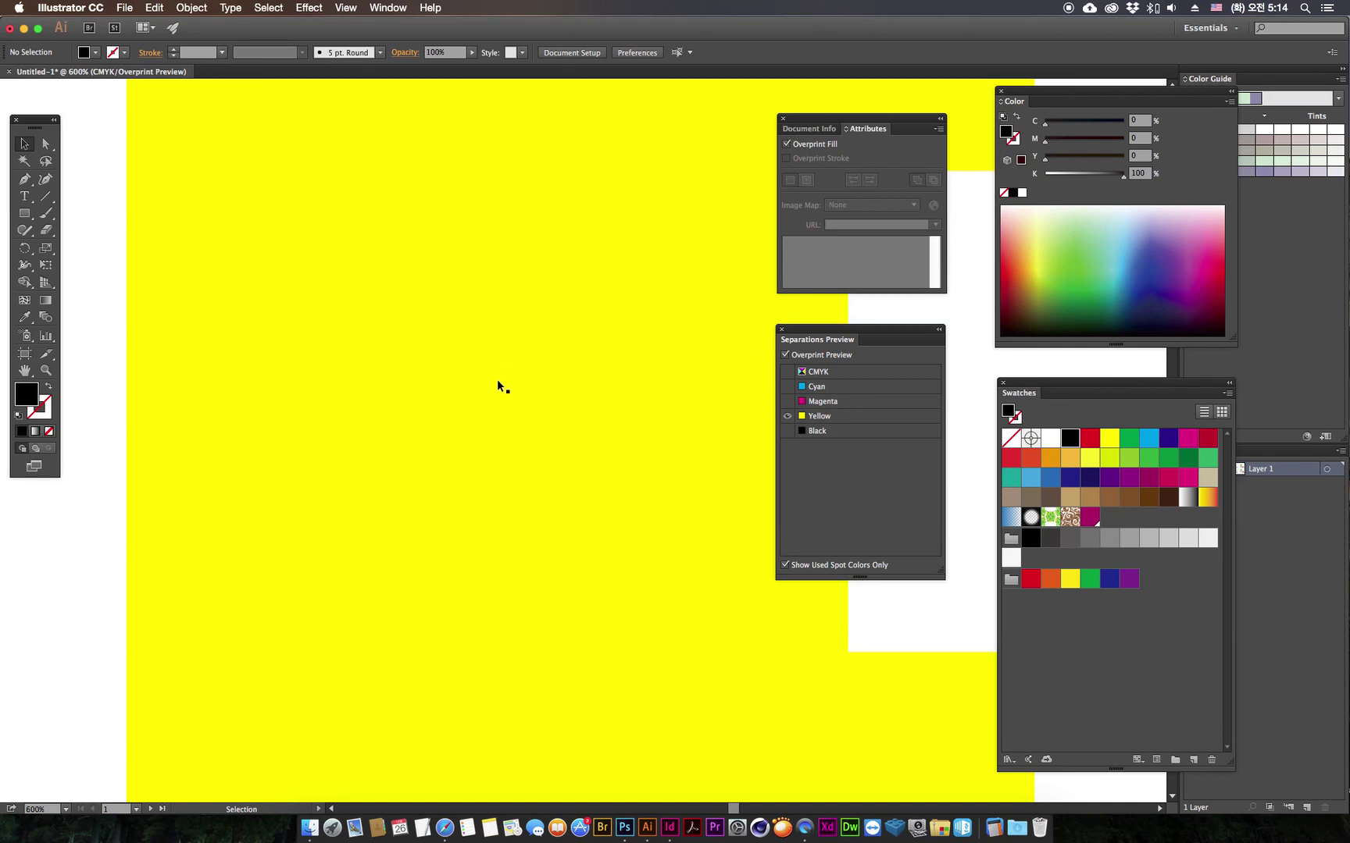
left_click(788, 430)
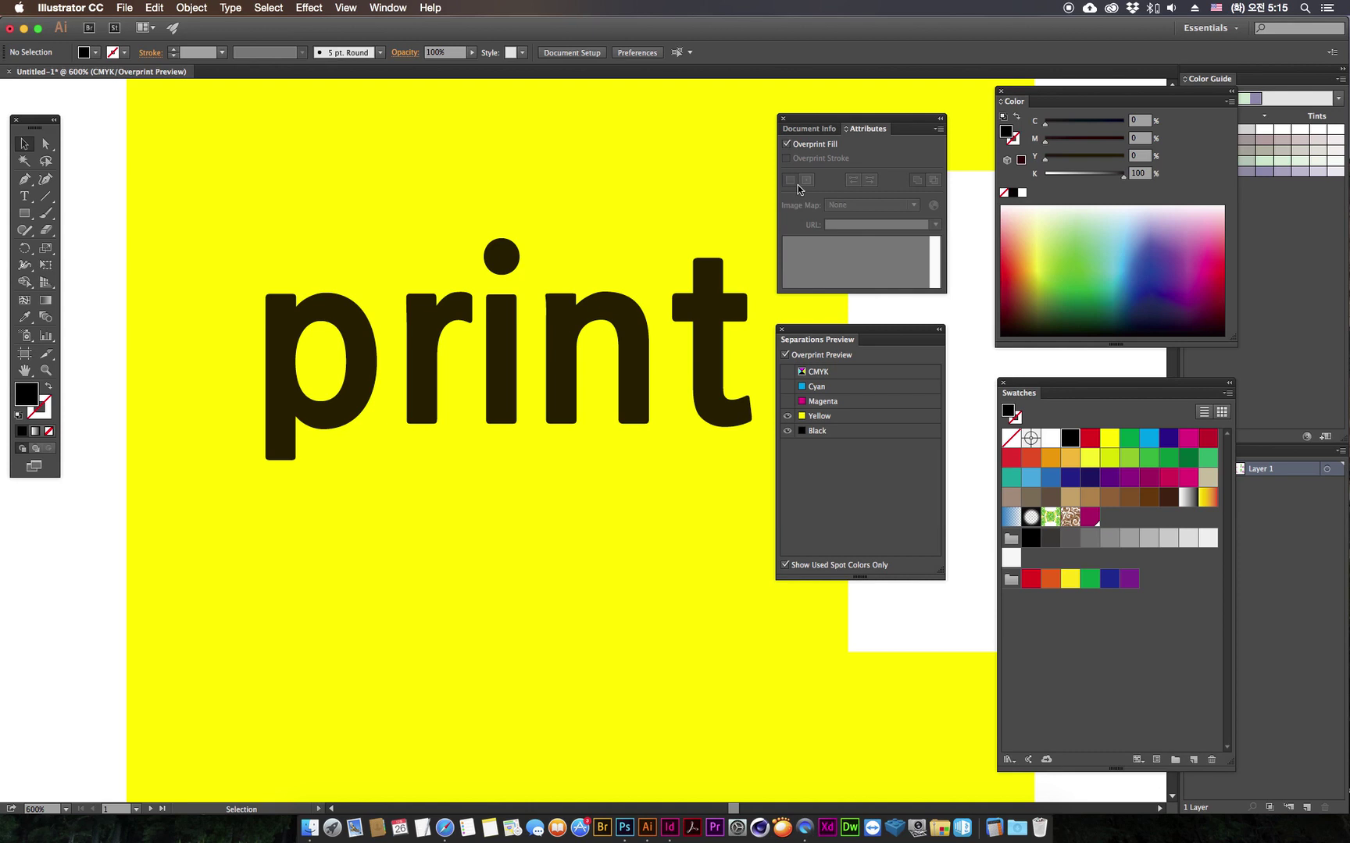
left_click_drag(843, 126, 855, 121)
left_click(785, 355)
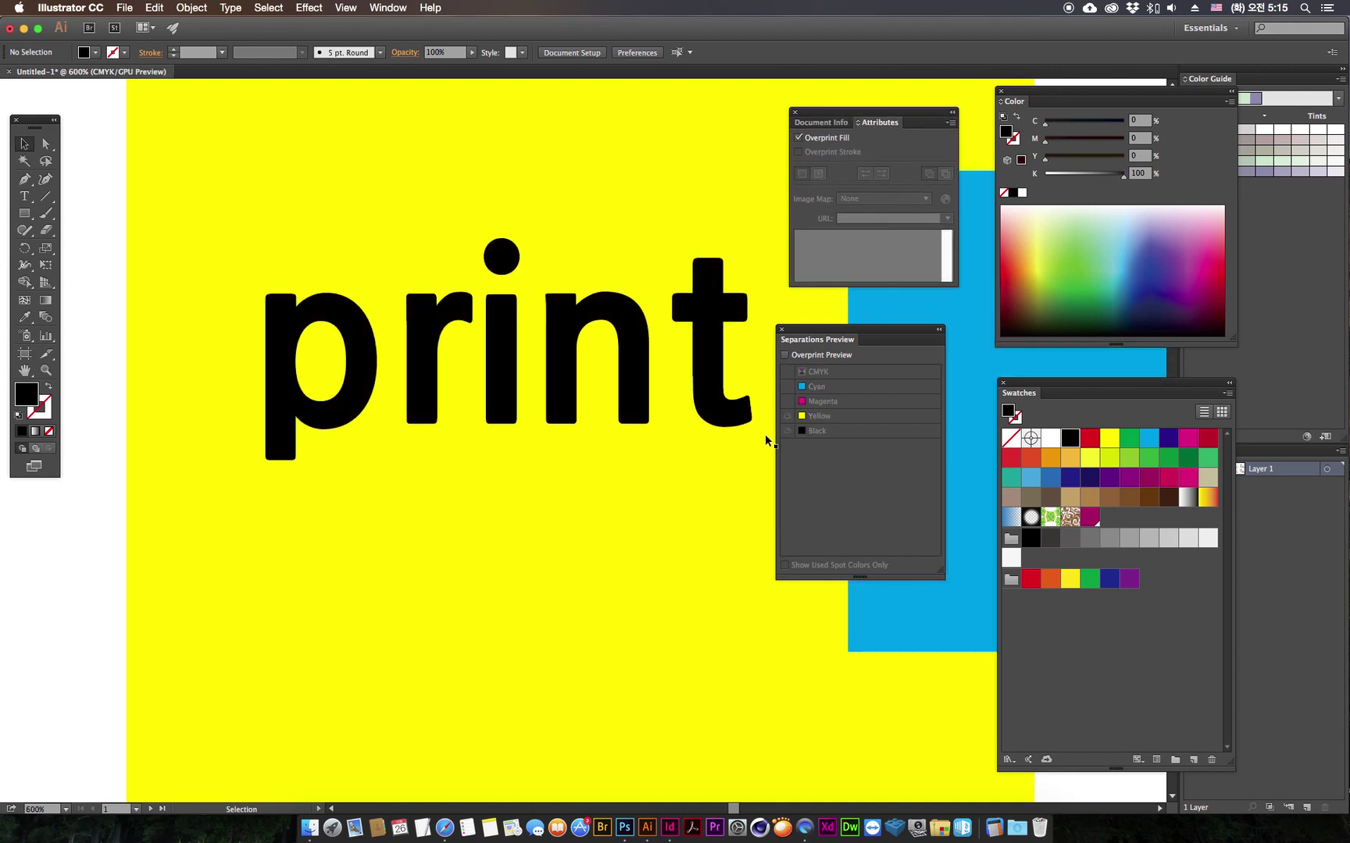
Step: Change the "print" outlines' fill to 100% cyan and 0% black, and close the overprint attributes
left_click(415, 369)
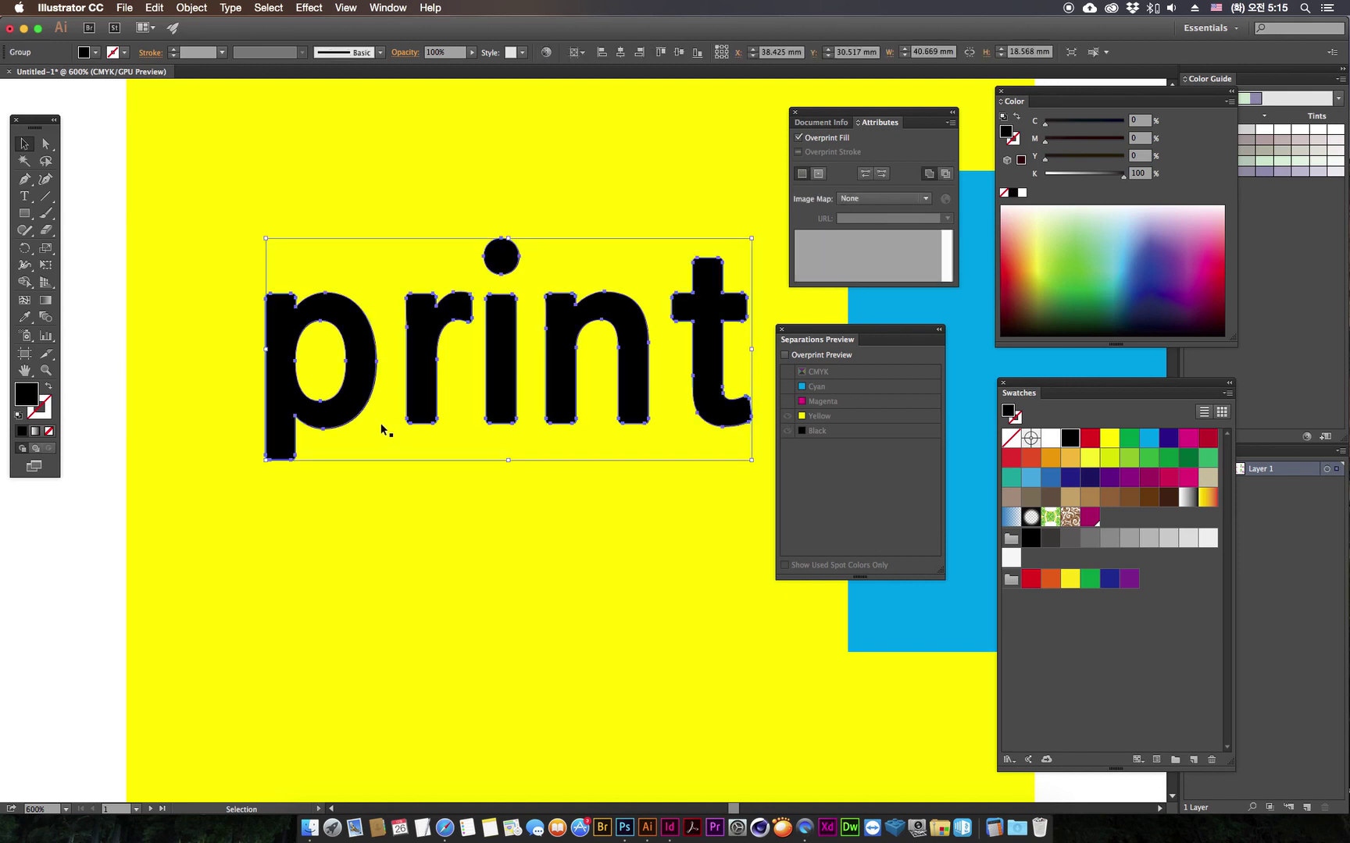
left_click_drag(1123, 174, 1045, 173)
left_click_drag(1045, 120, 1123, 121)
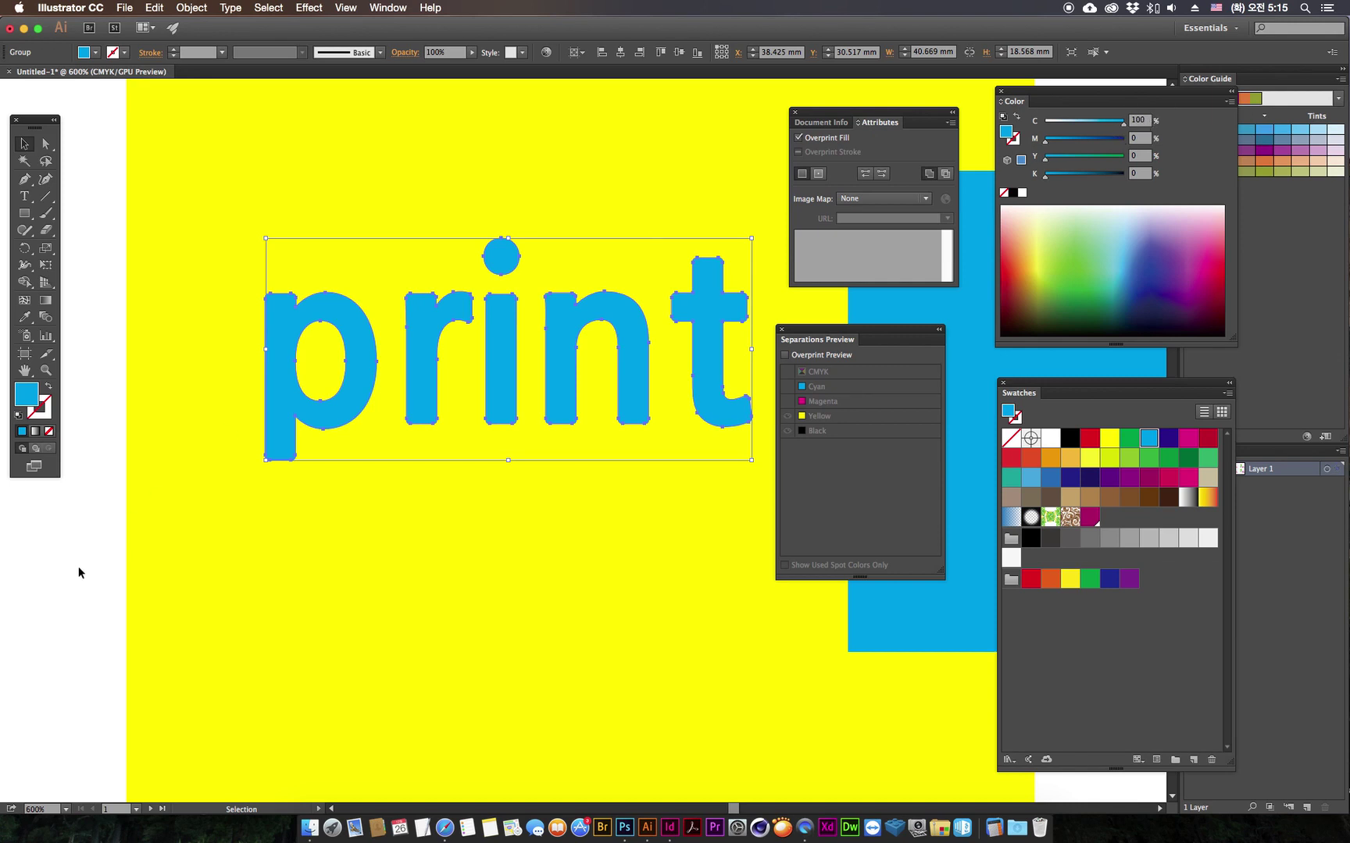
left_click(70, 648)
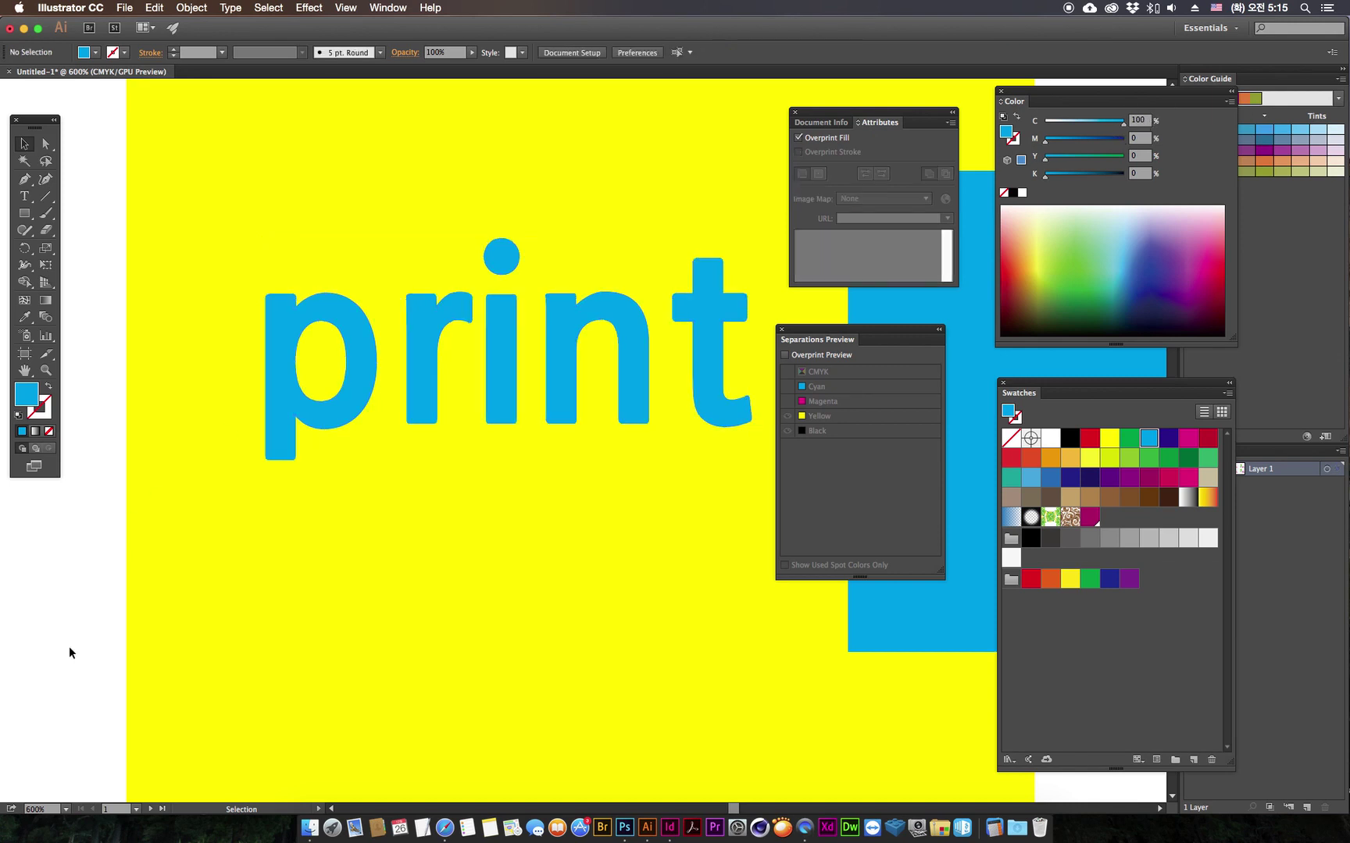
left_click(344, 406)
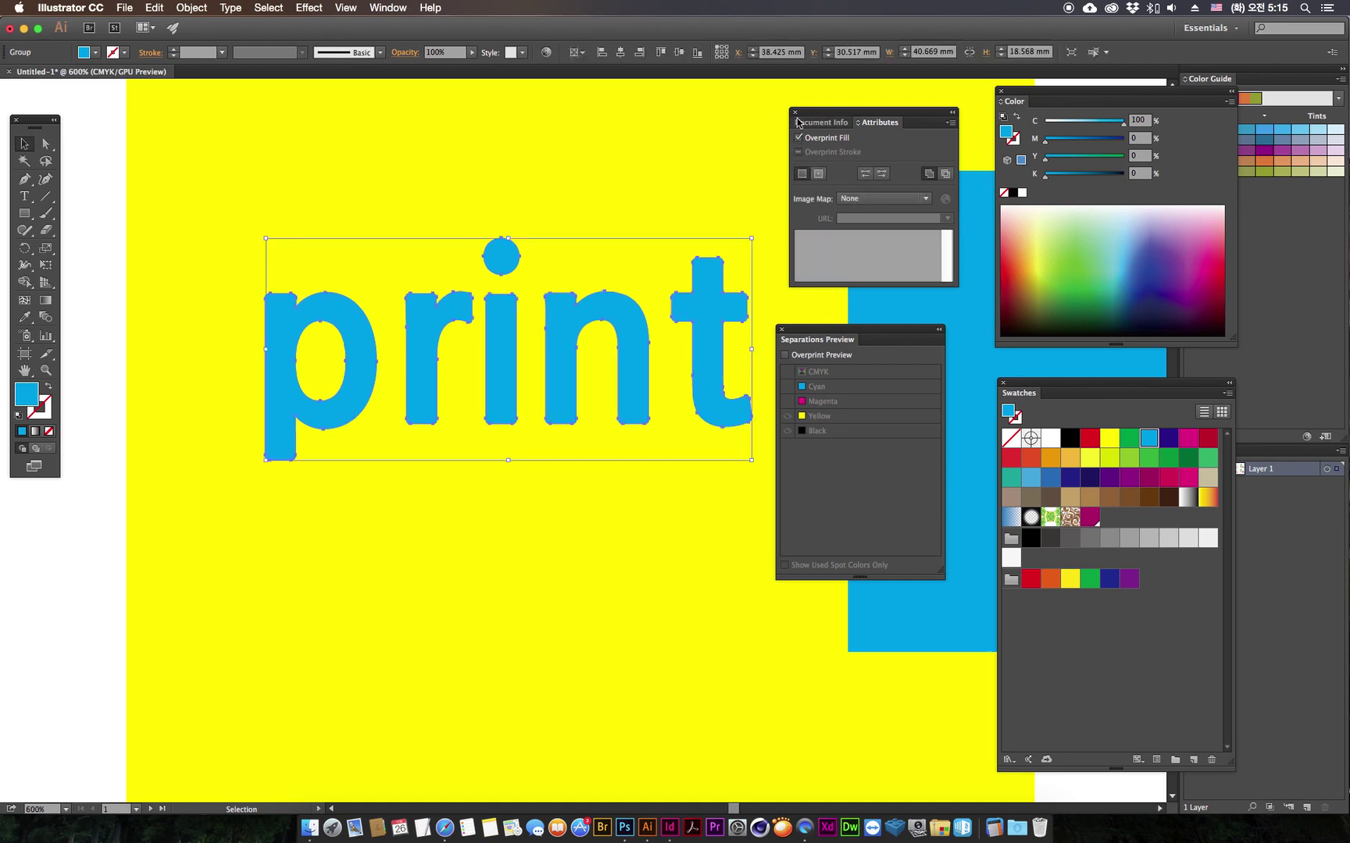
left_click(794, 111)
left_click(55, 620)
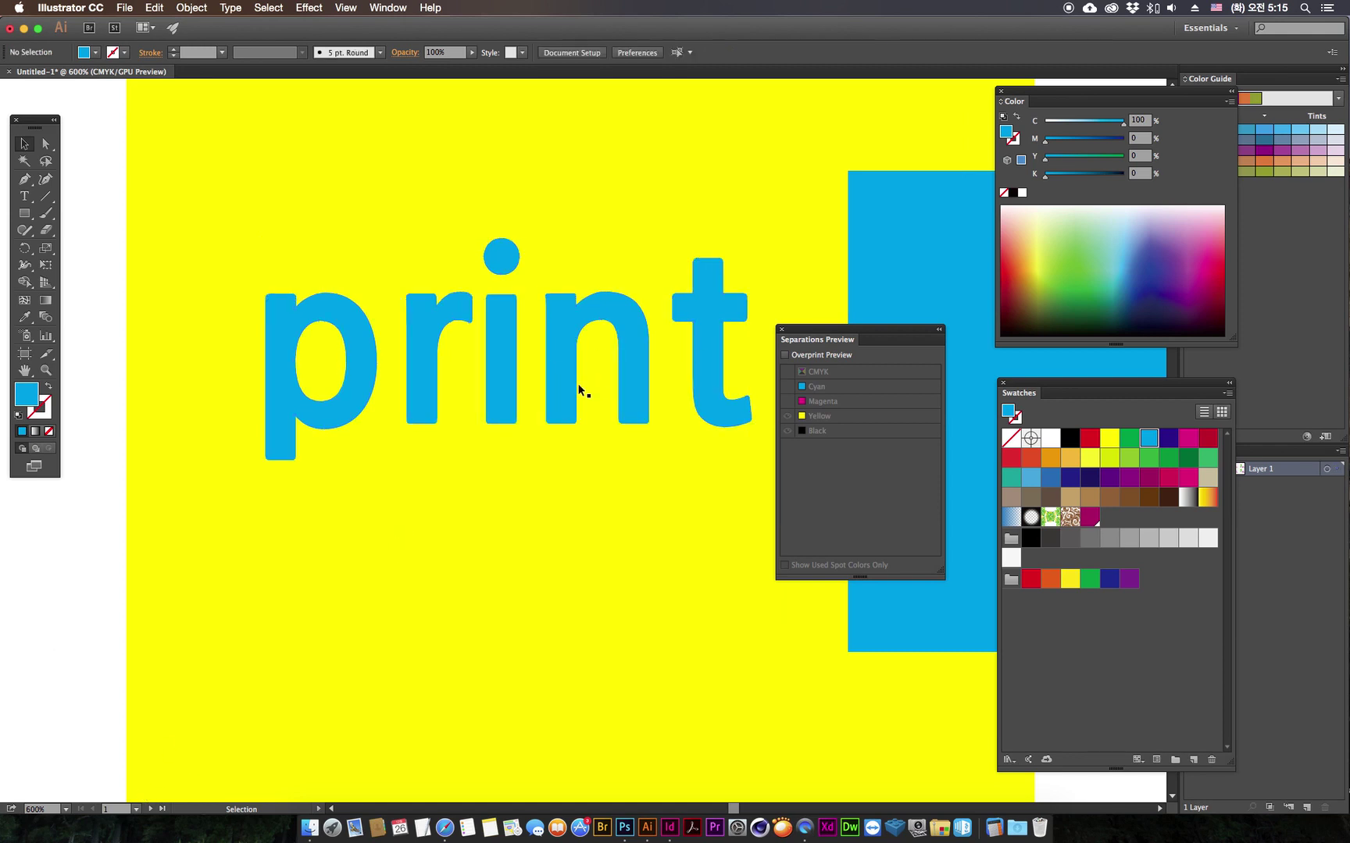
Step: Turn on Overprint Preview, examine the cyan lettering without the Yellow plate, and restore the Yellow and Magenta plates
left_click_drag(793, 334, 816, 346)
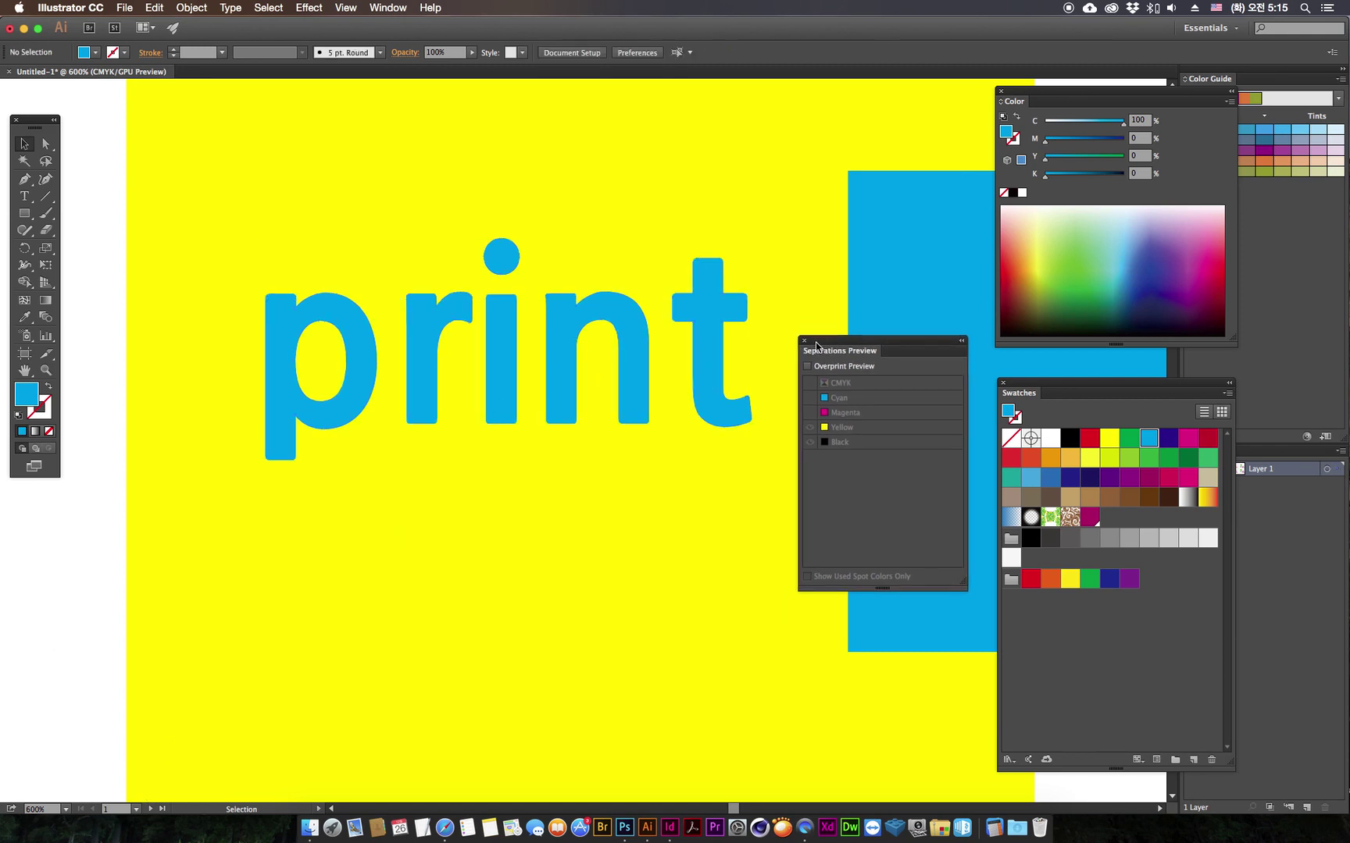
left_click(820, 365)
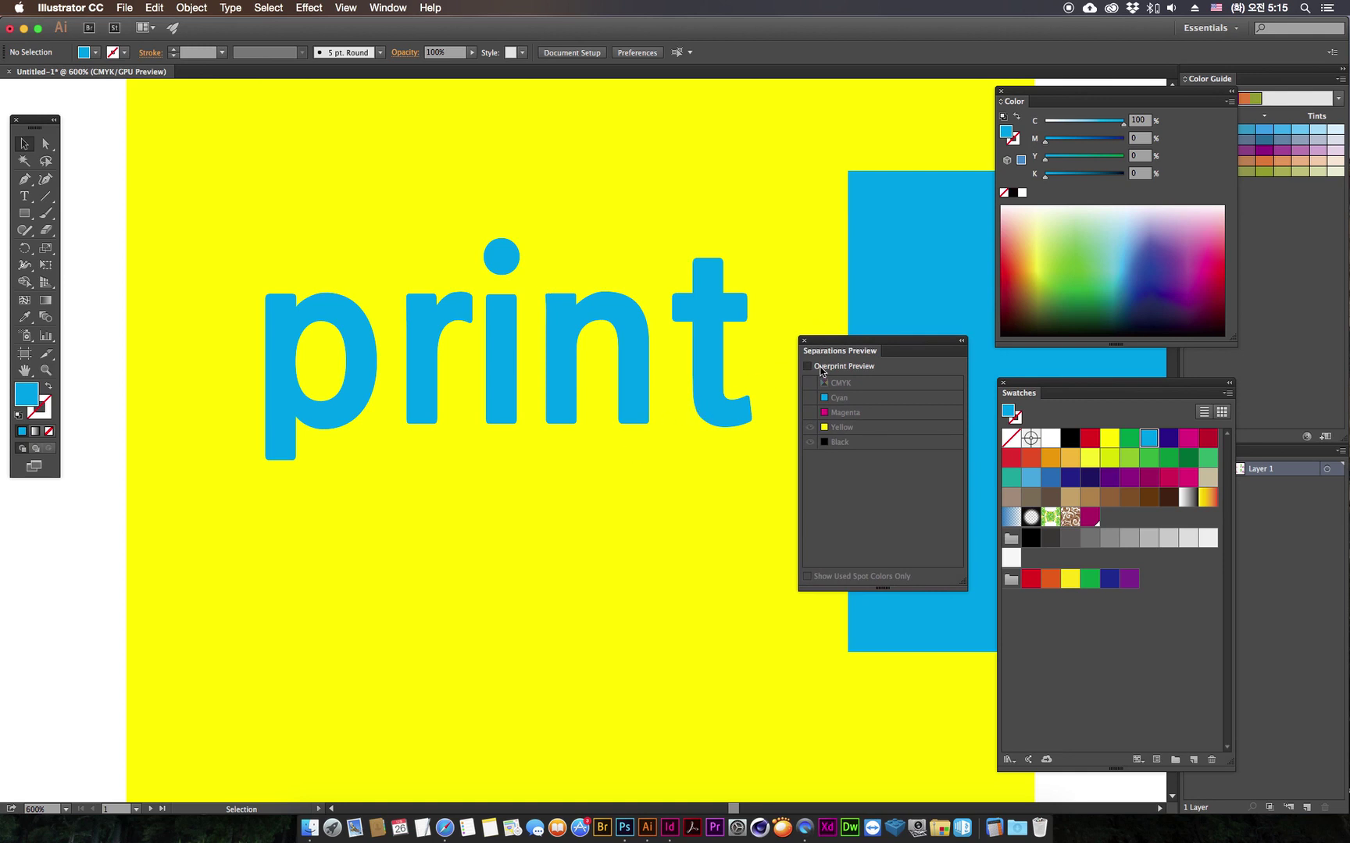
left_click(810, 427)
left_click(810, 399)
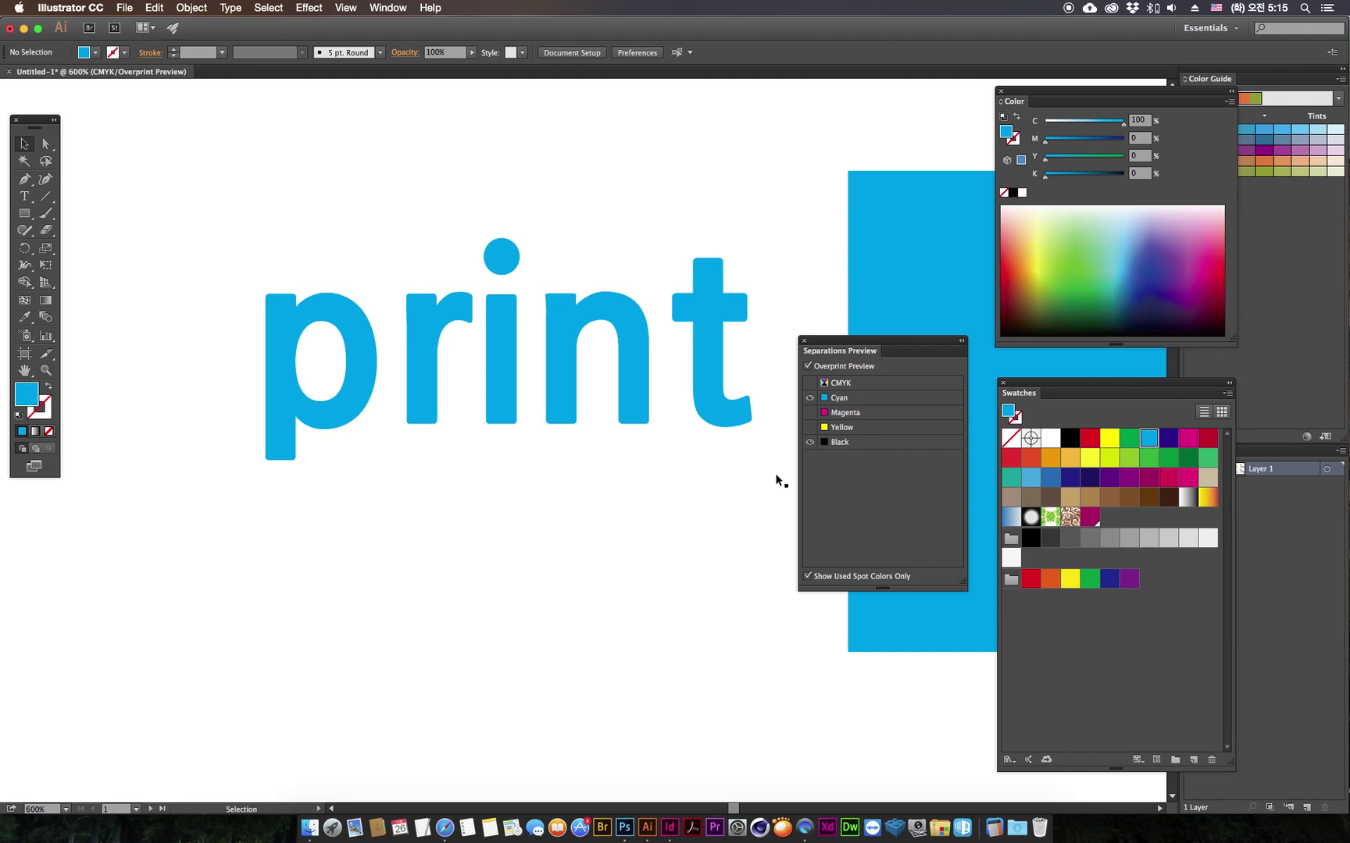
left_click(809, 442)
left_click(810, 427)
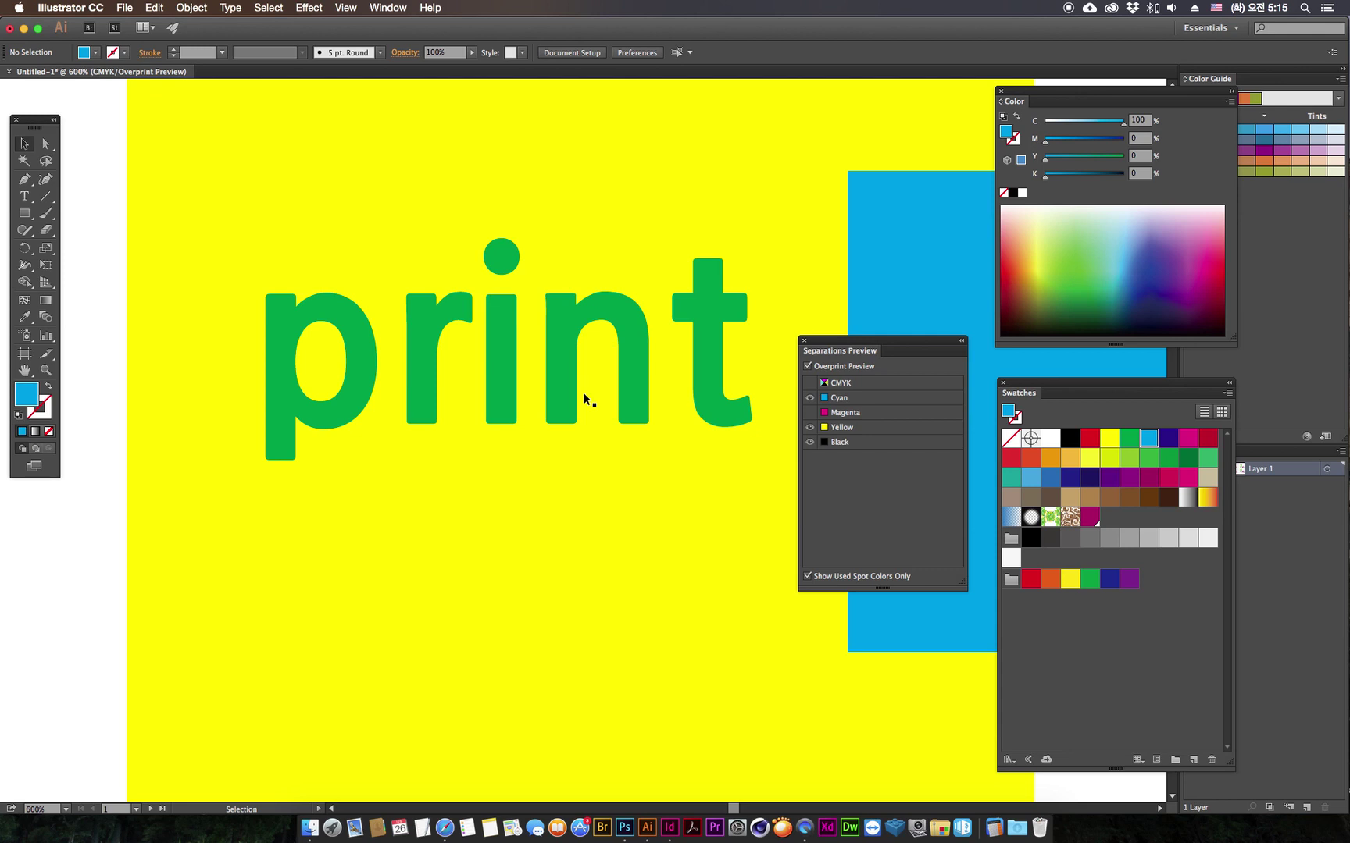
left_click(809, 413)
Step: Zoom in on the "print" lettering in the yellow square and select its outlines
key("super+0")
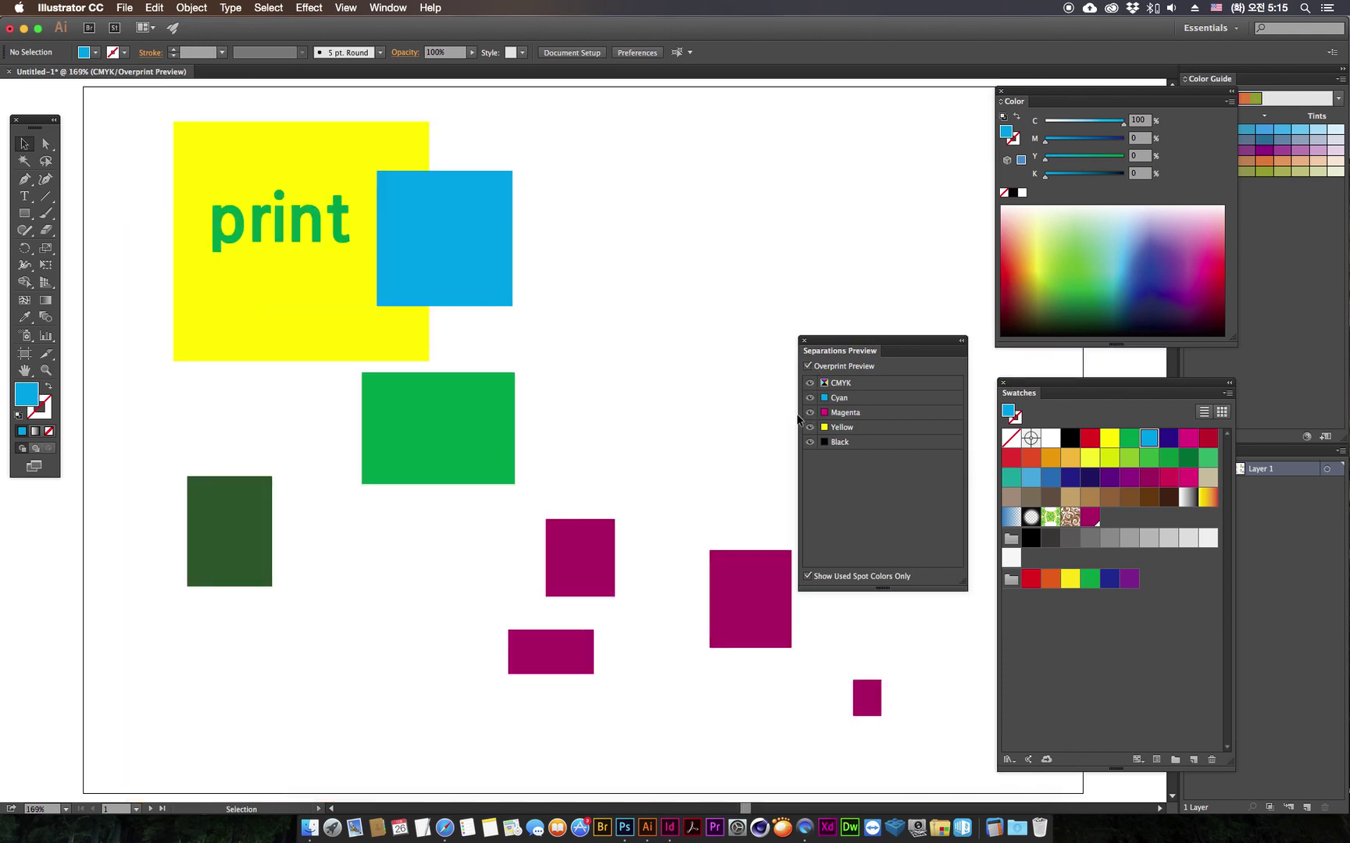
left_click(51, 370)
left_click_drag(149, 148, 445, 306)
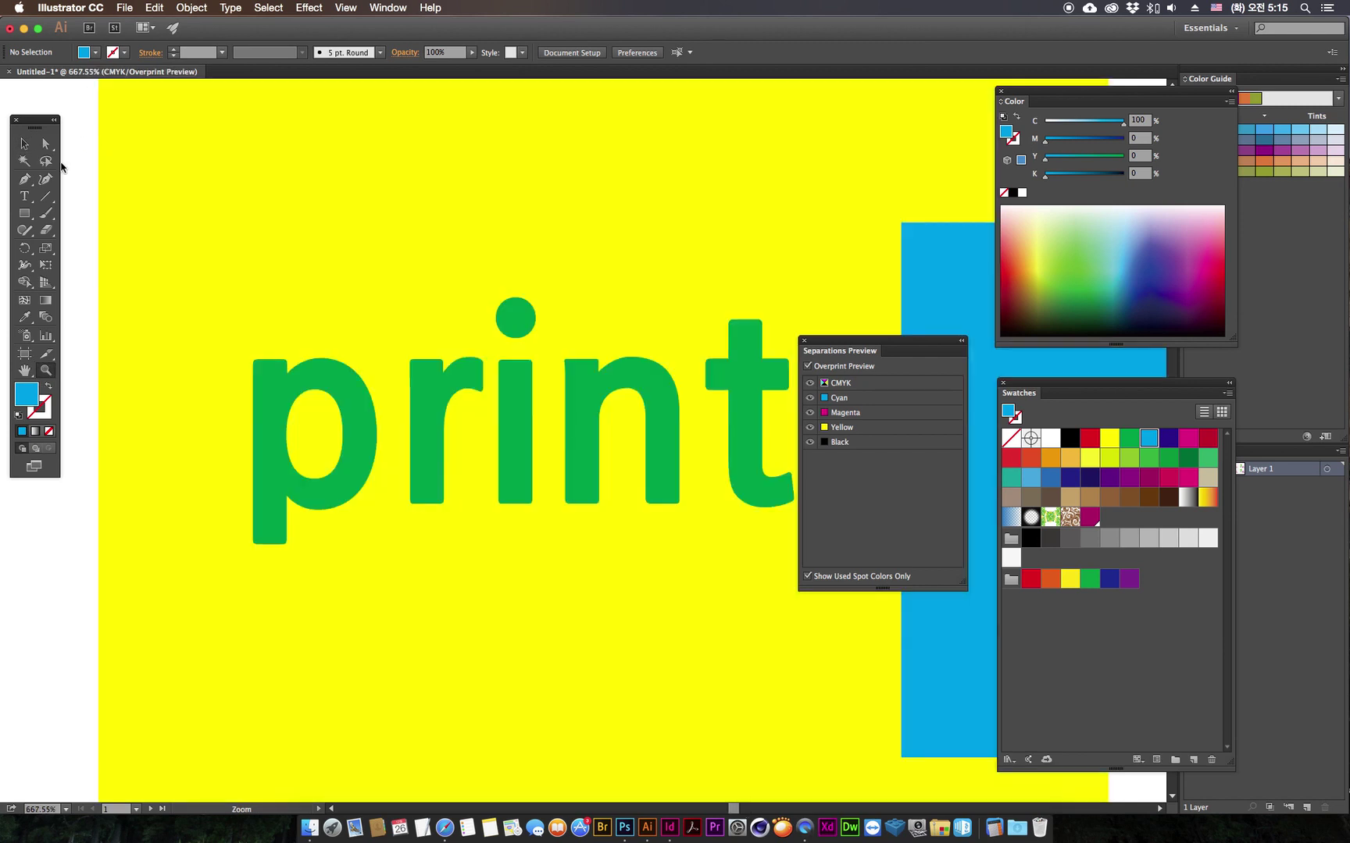
left_click(24, 144)
left_click(418, 435)
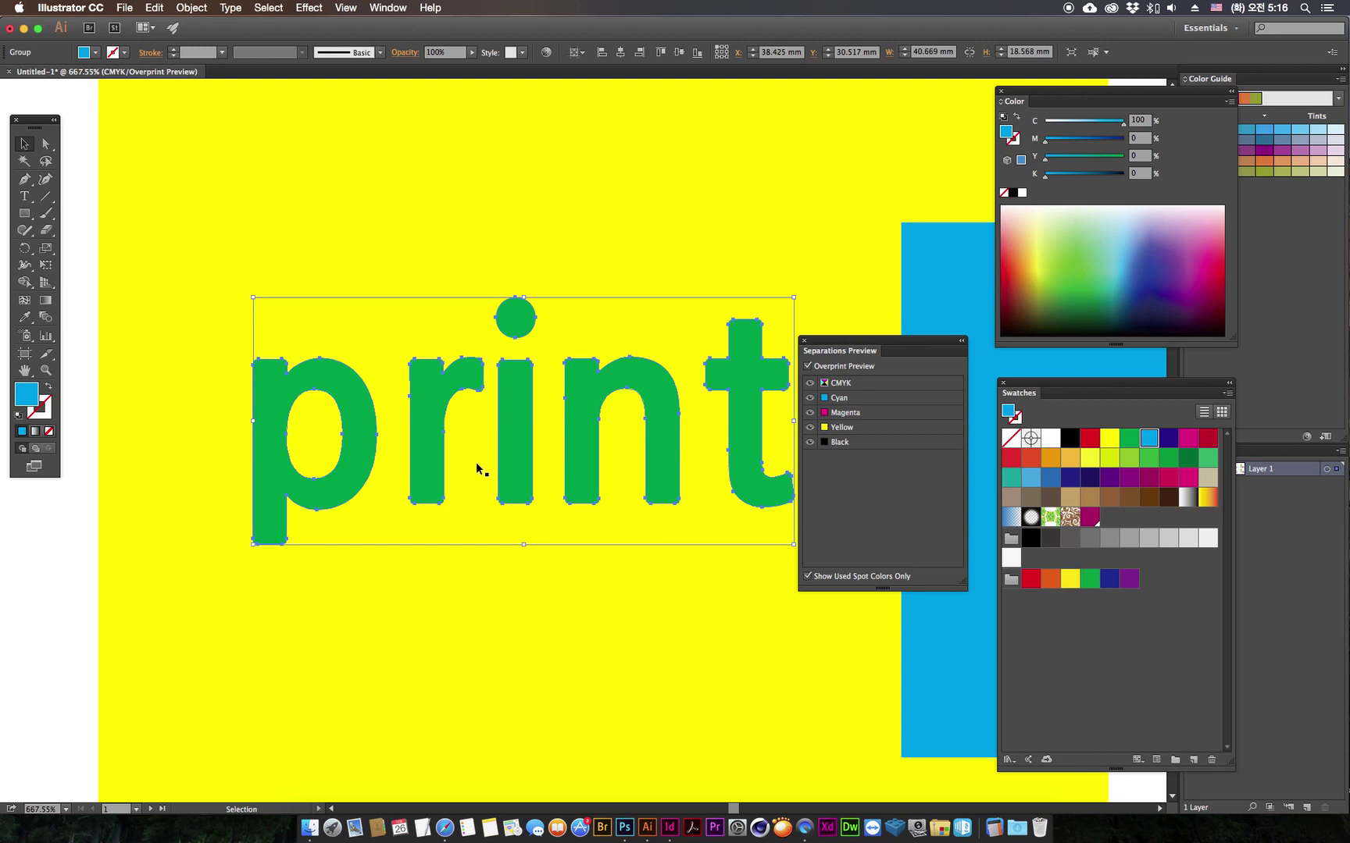
Step: Turn off Overprint Preview and remove Overprint Fill from the selected "print" lettering
left_click(808, 366)
left_click(367, 6)
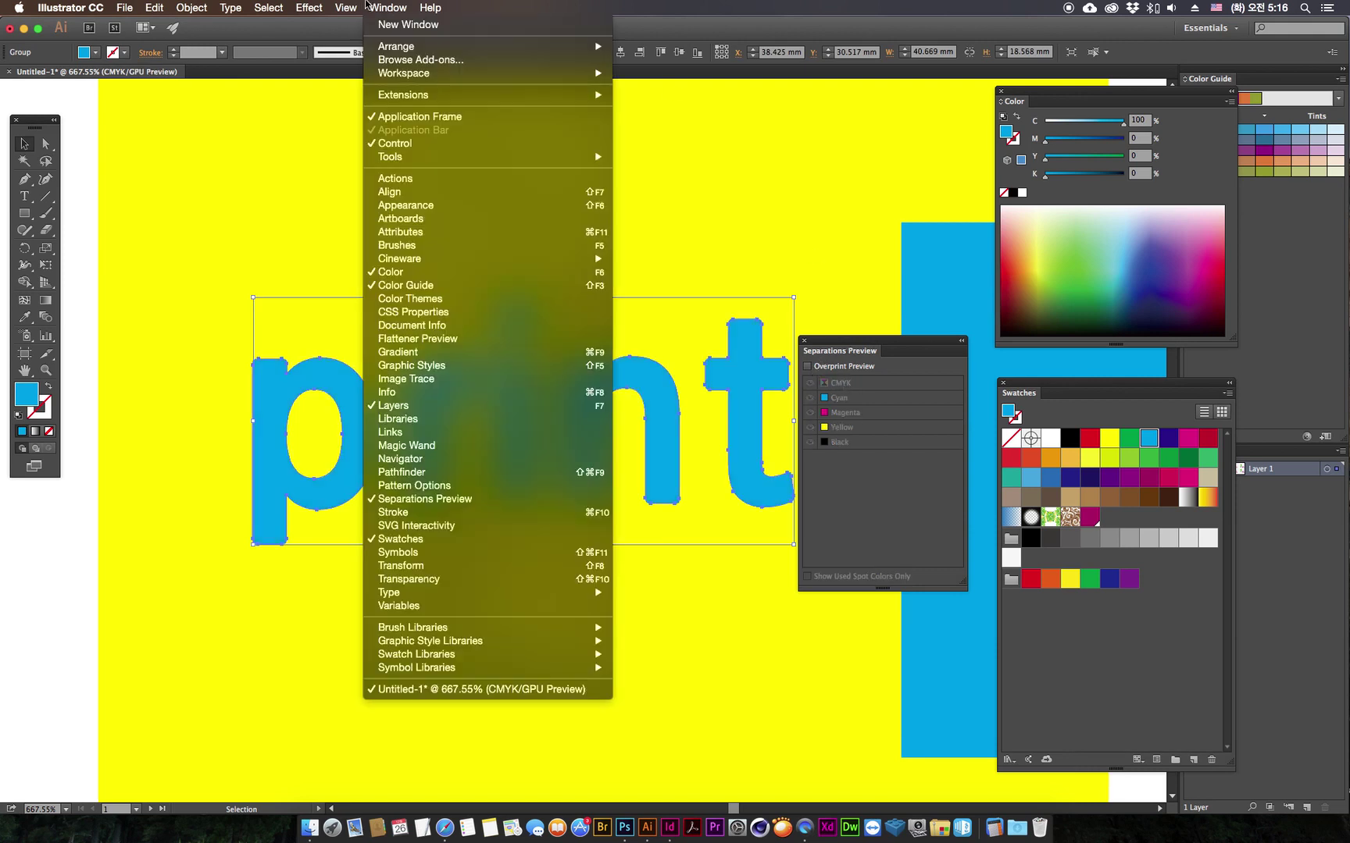
left_click(424, 233)
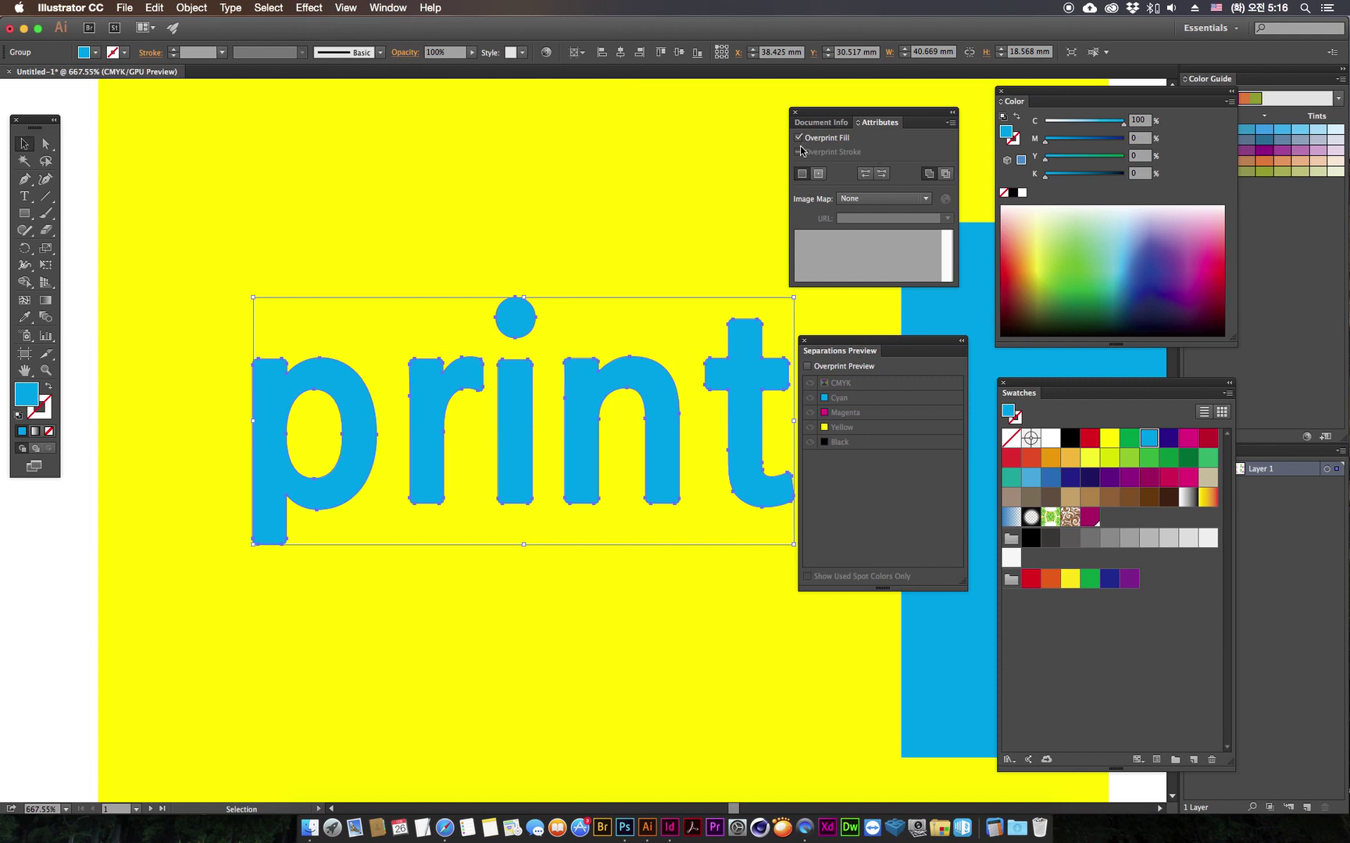
Step: Move the "print" lettering to about X 35.3 mm, Y 28.8 mm and fill it with black
left_click_drag(744, 431, 702, 408)
left_click(1069, 438)
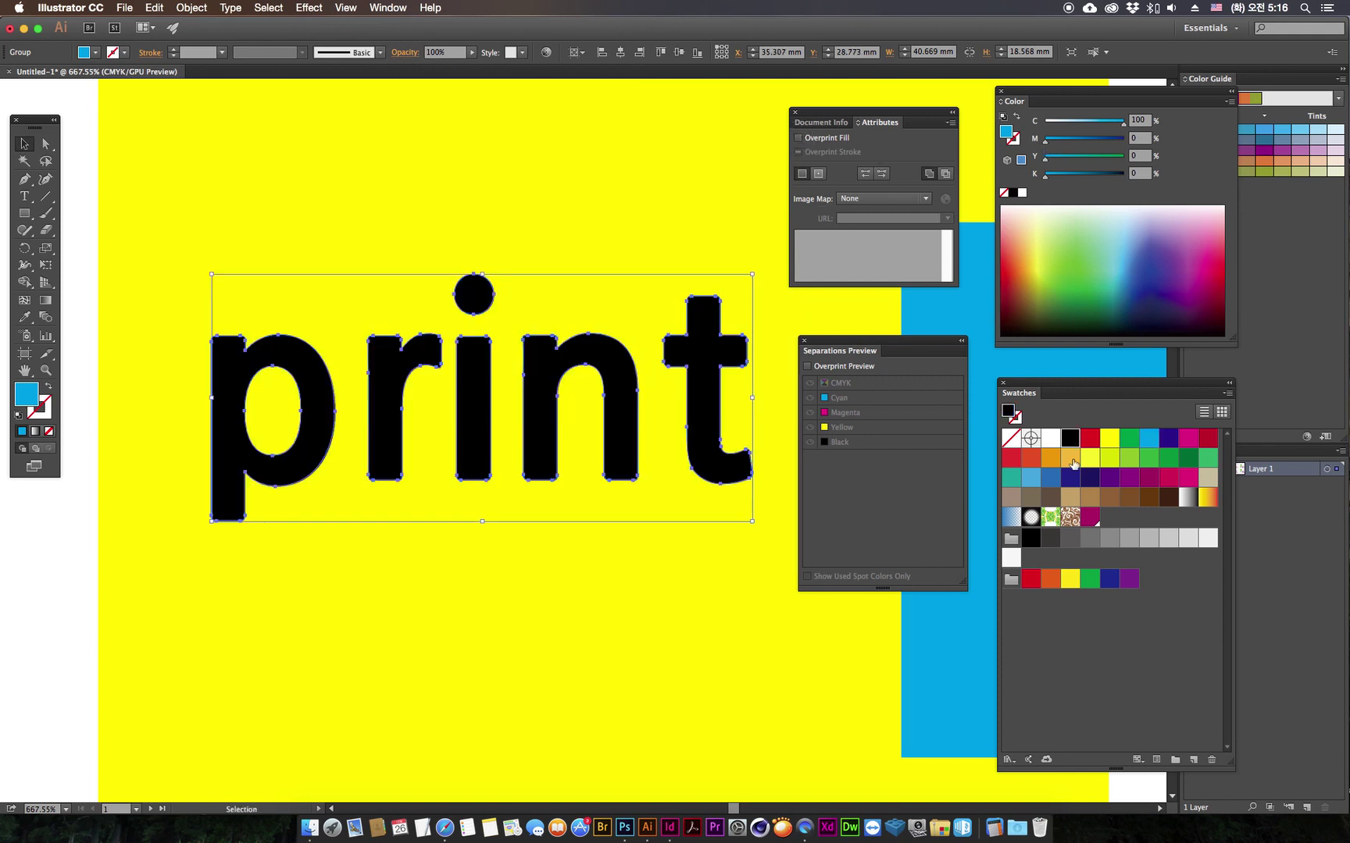
left_click(71, 575)
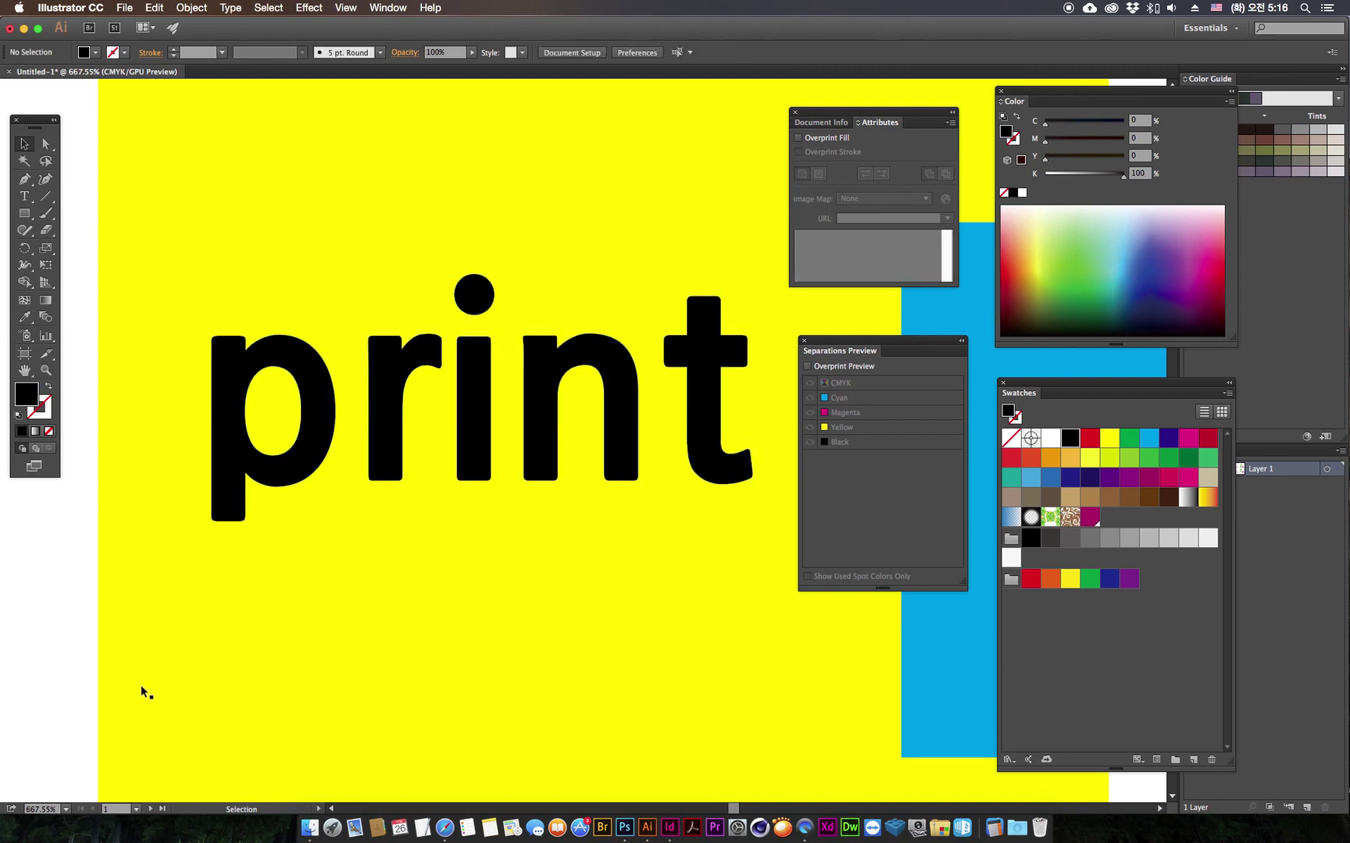
Step: Set the blend mode of the black "print" lettering to Multiply and deselect it
left_click(491, 438)
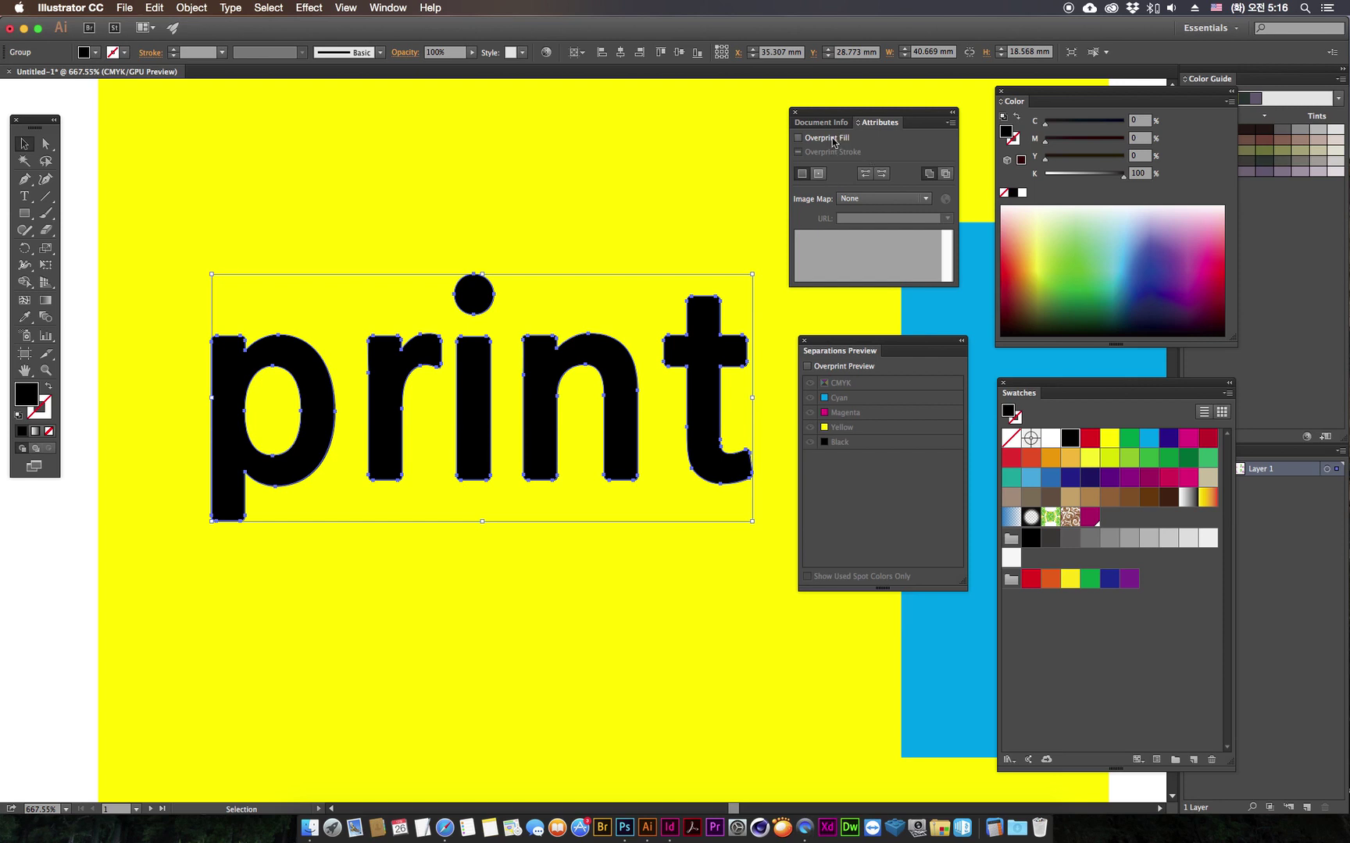
left_click_drag(828, 115, 833, 126)
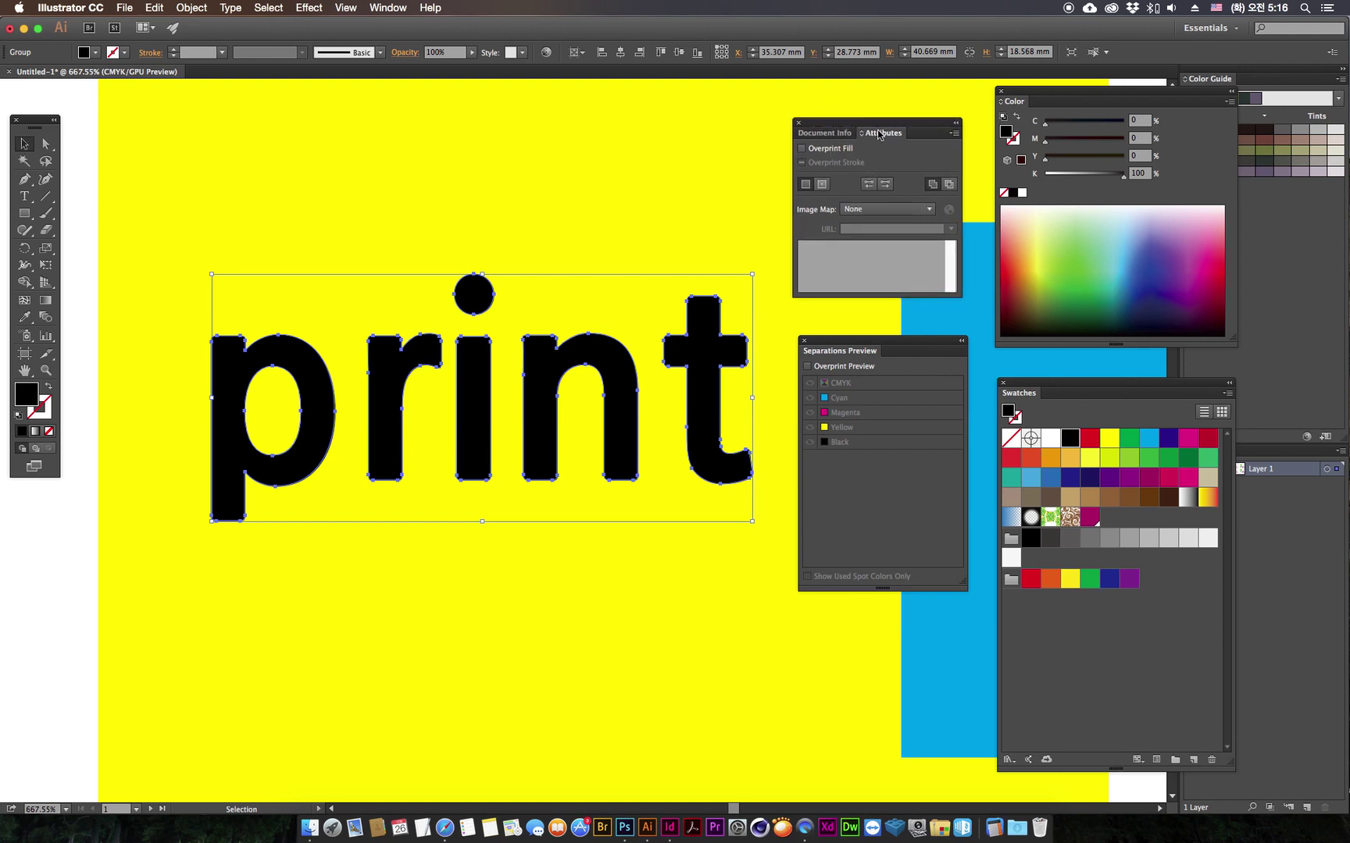
left_click(64, 576)
left_click(236, 490)
left_click(404, 53)
left_click(289, 75)
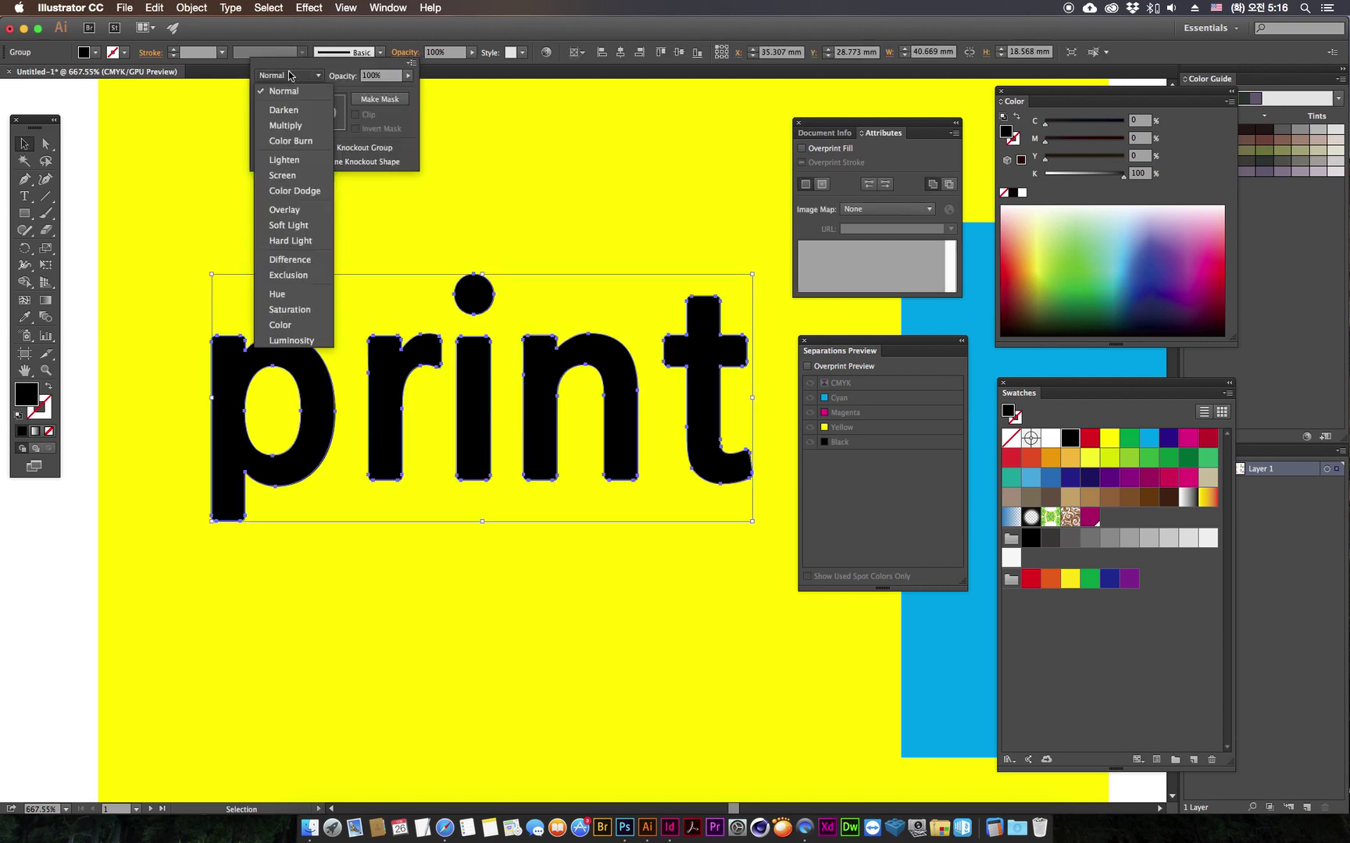
left_click(285, 125)
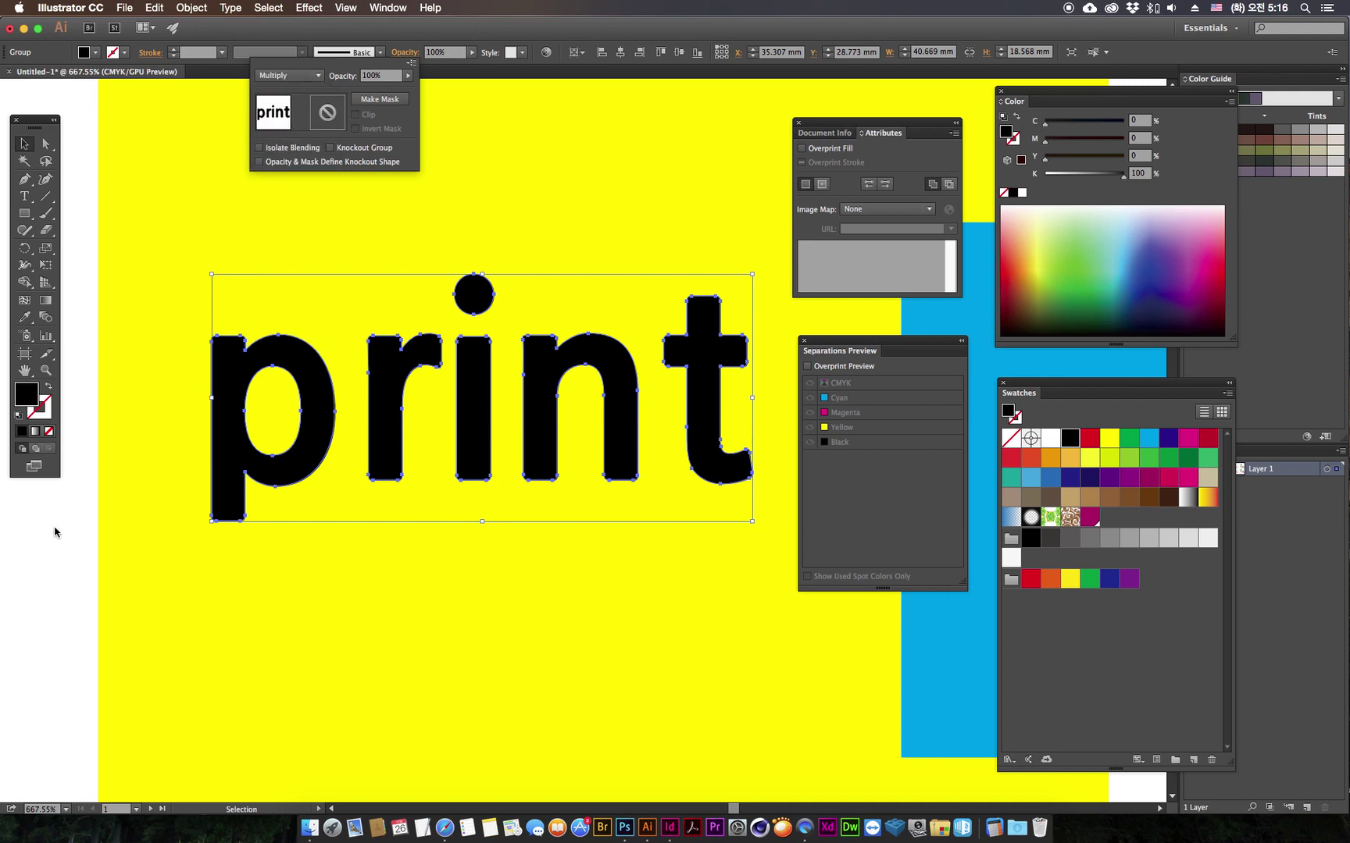
left_click(36, 561)
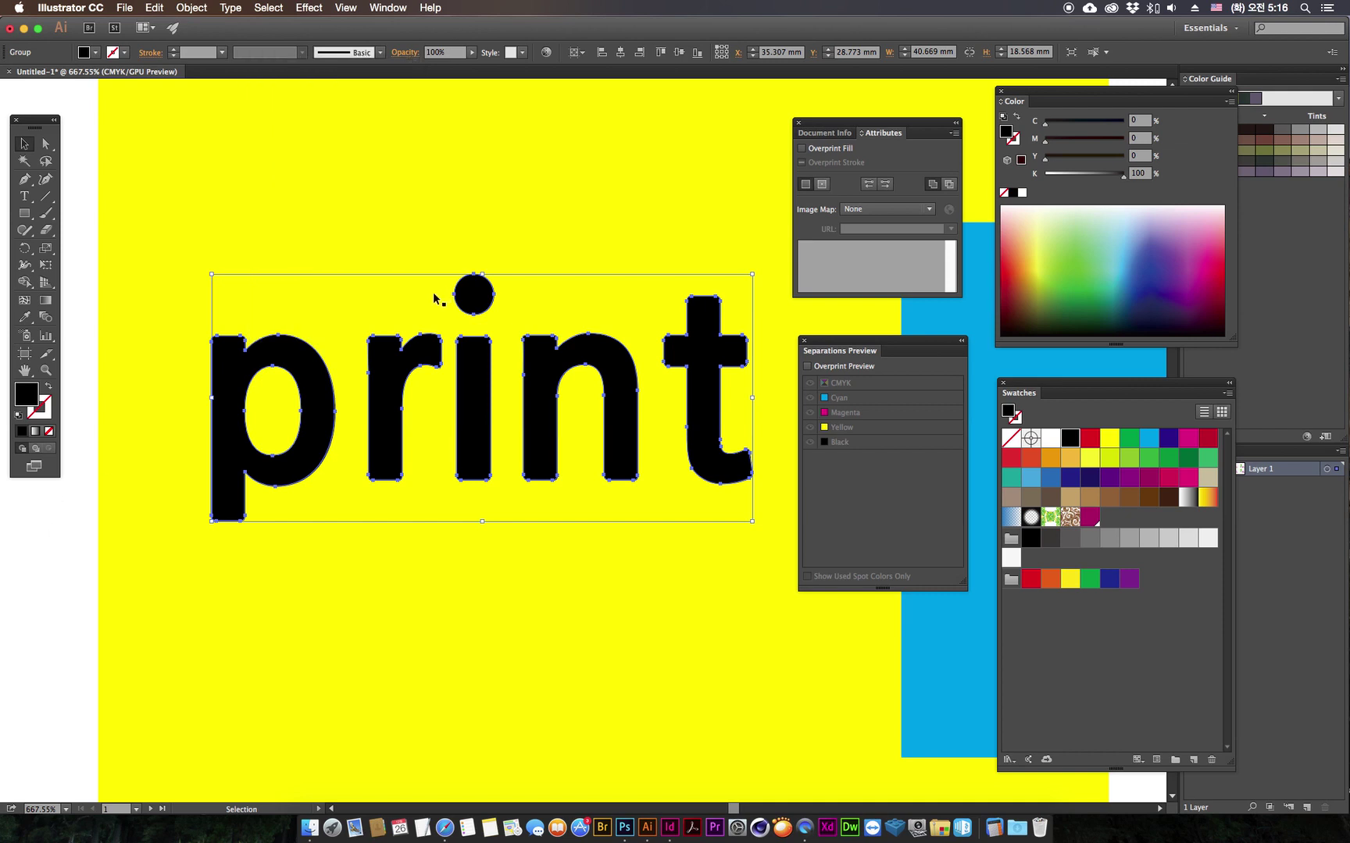
left_click(50, 587)
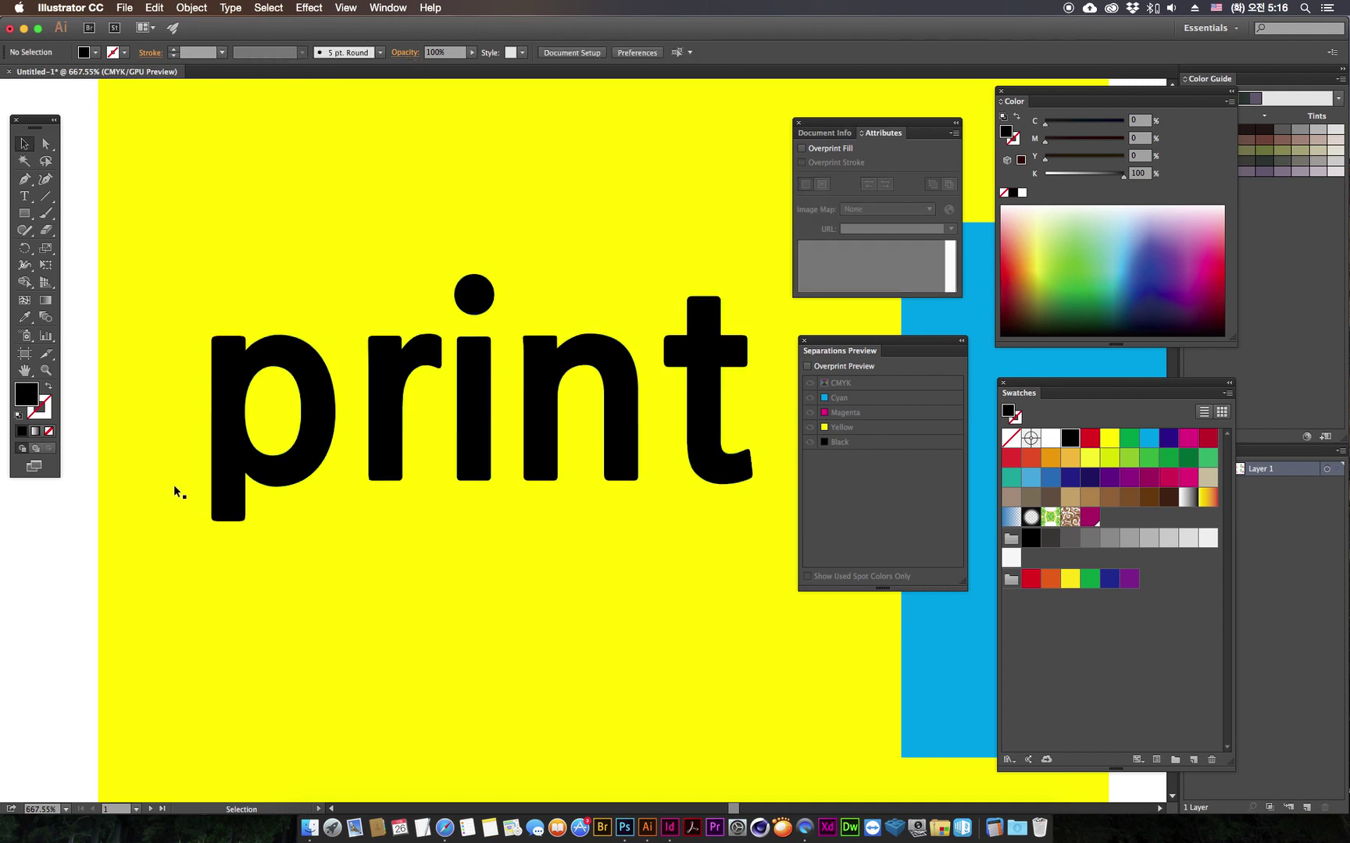
Step: Preview the Yellow separation alone, add the Black plate to the view, and turn Overprint Preview off
left_click(817, 366)
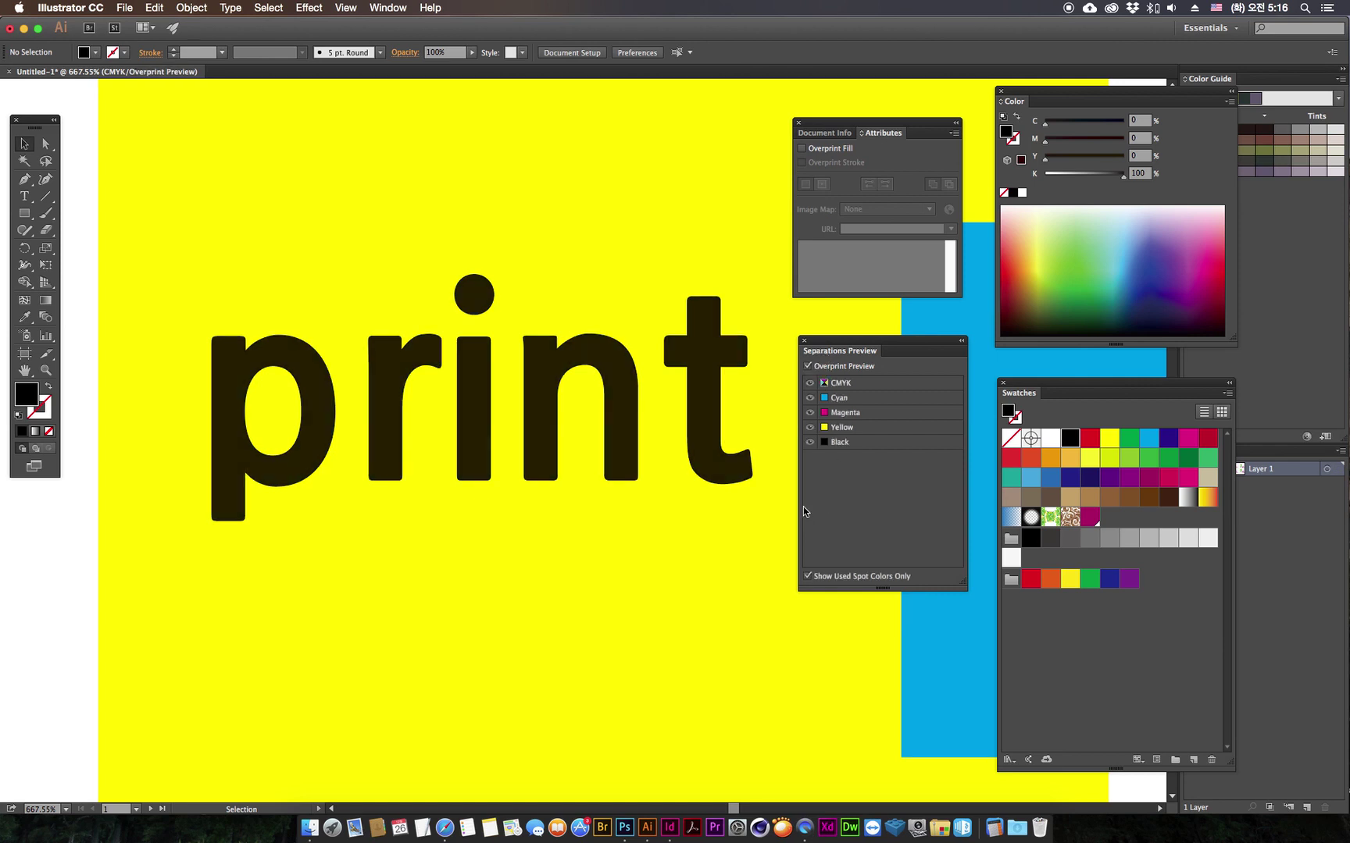
left_click(810, 427, "alt")
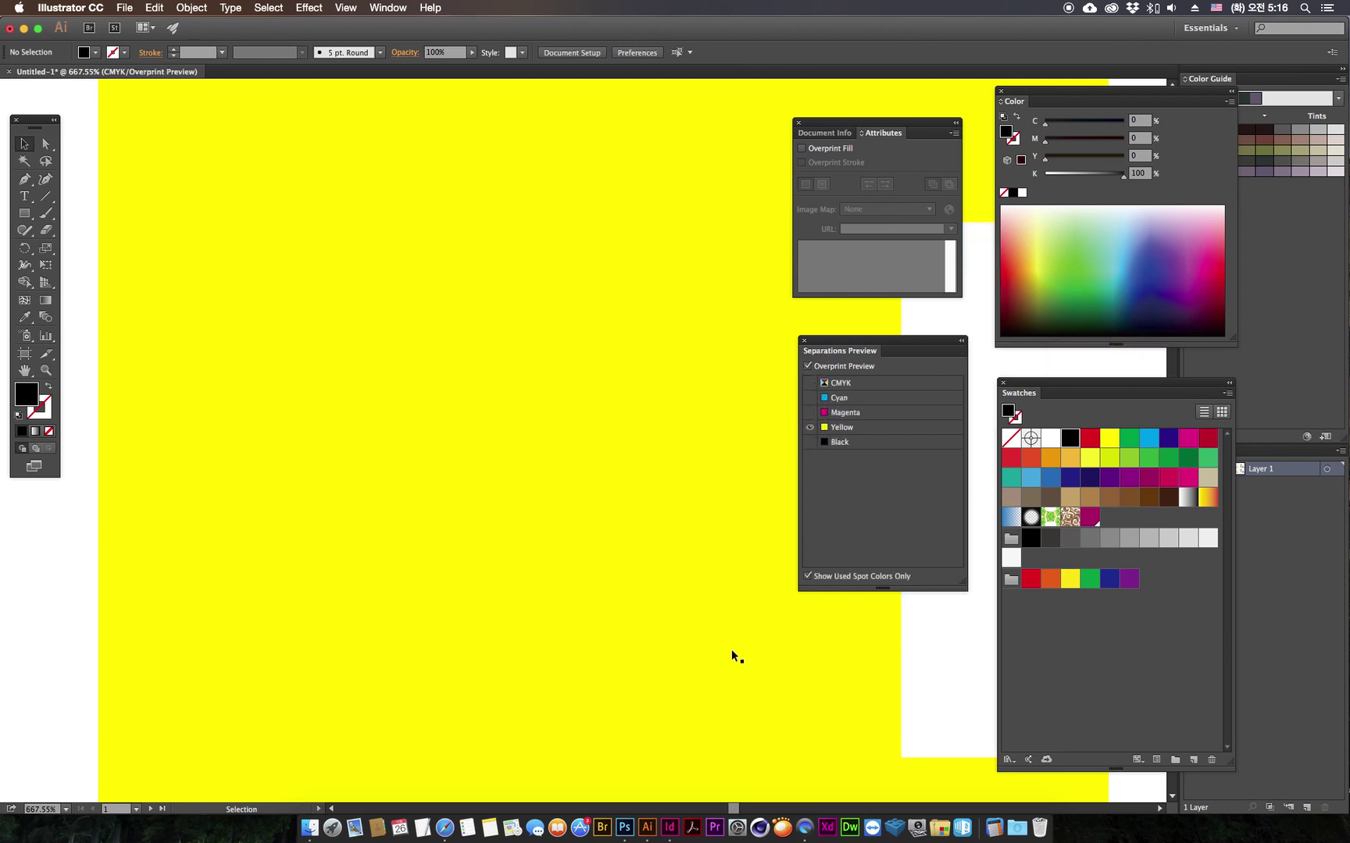
left_click(810, 443)
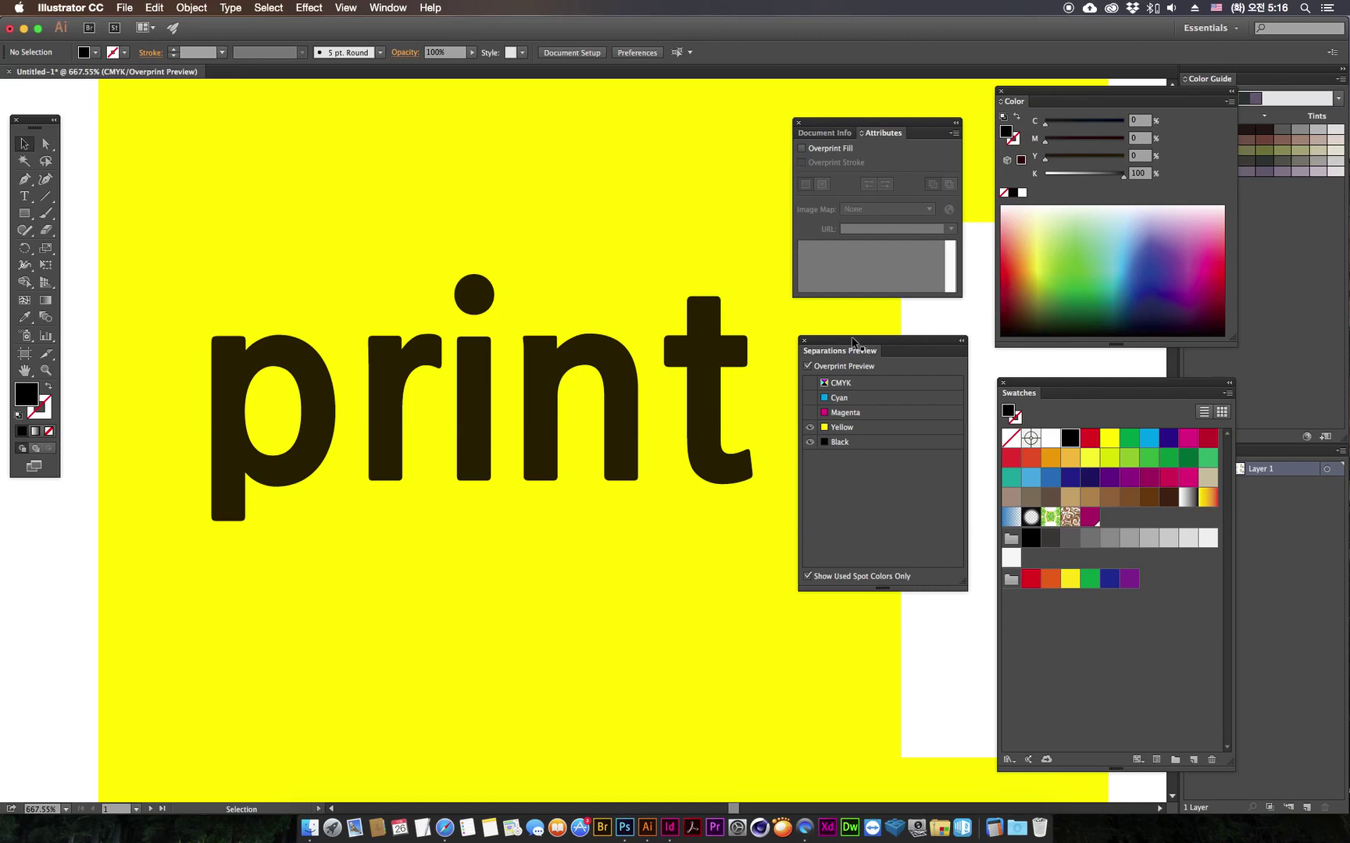
left_click(808, 366)
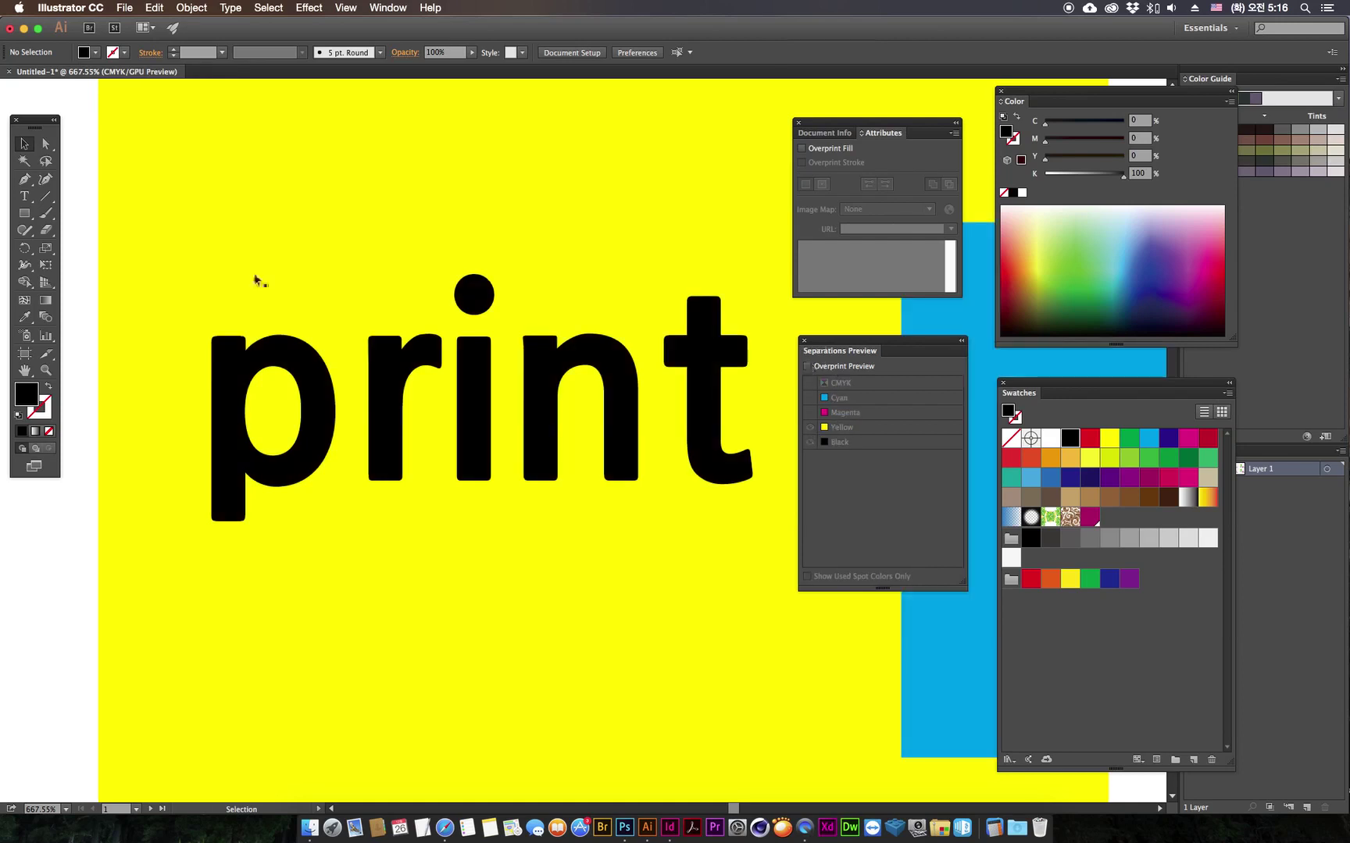
Step: Select the "print" lettering and place its Transparency settings above the word, beside the Attributes panel
key("super+minus")
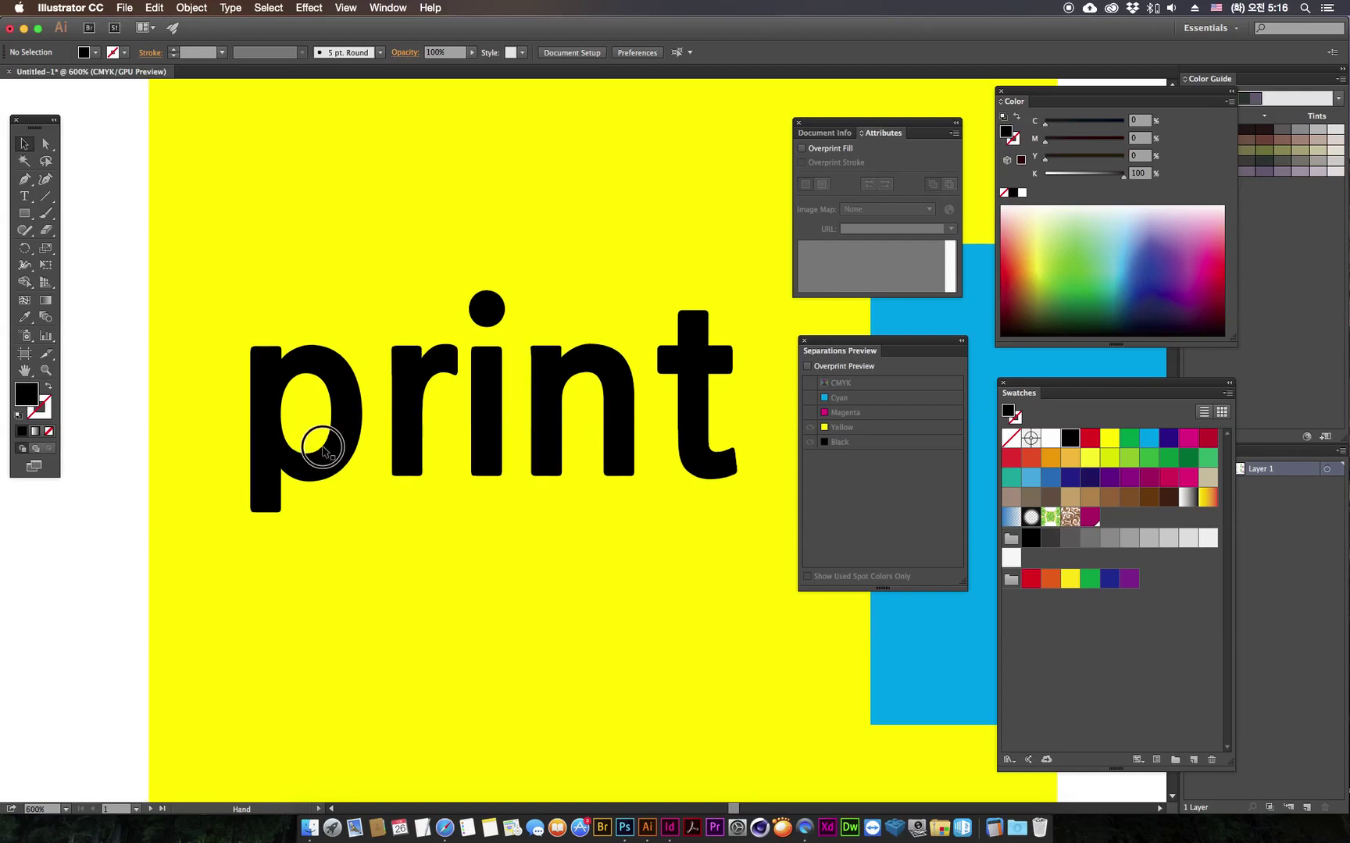
left_click(352, 446)
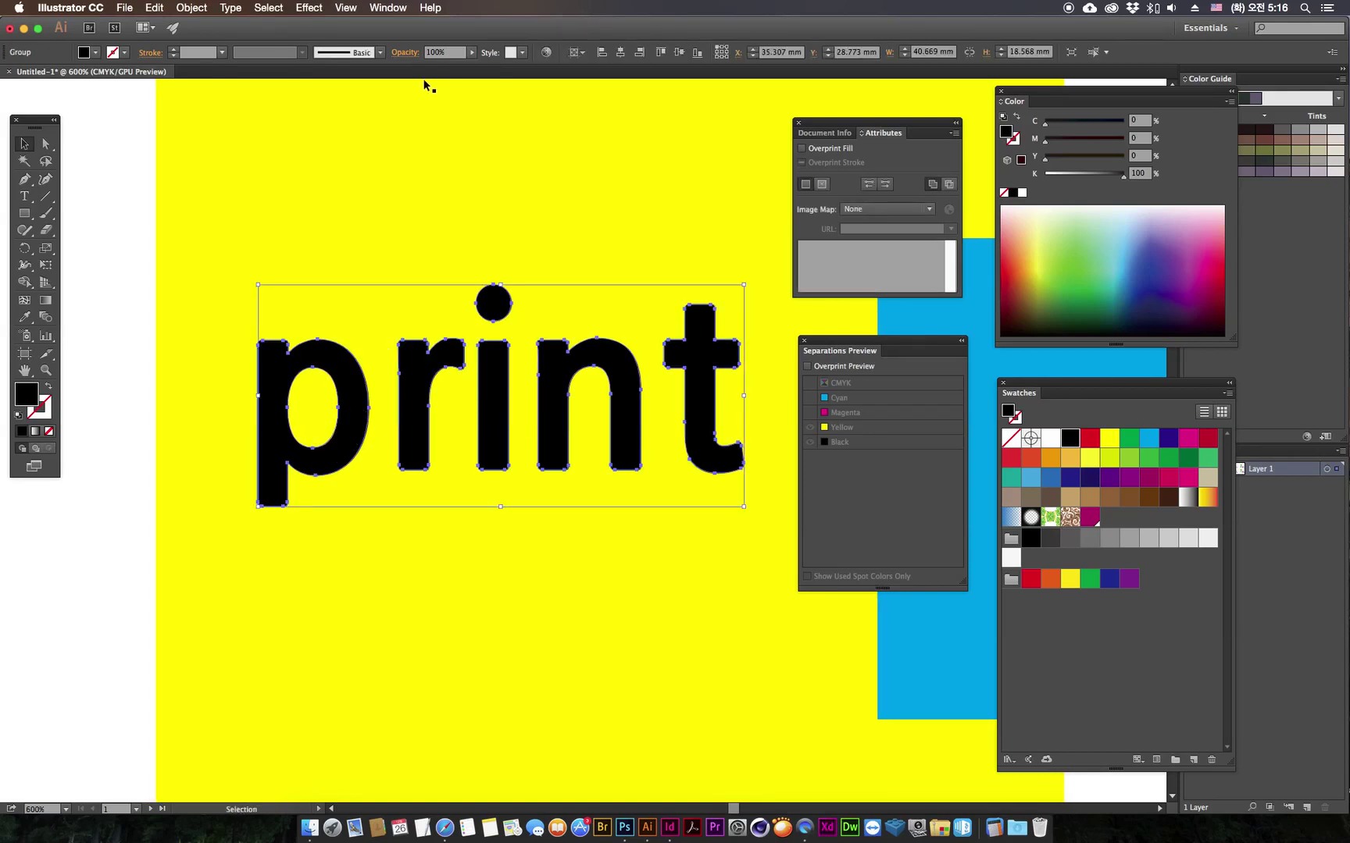
left_click(386, 7)
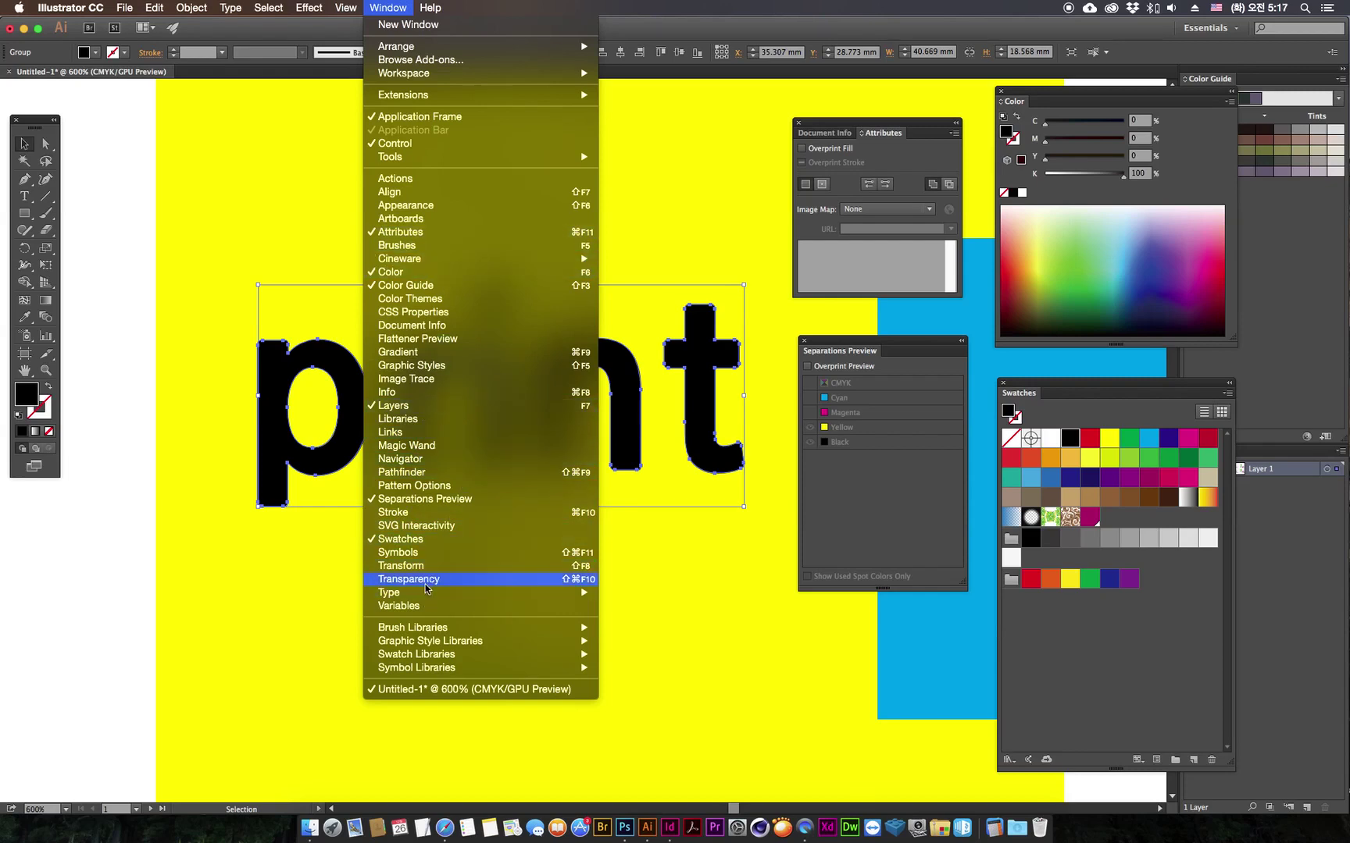
left_click(414, 579)
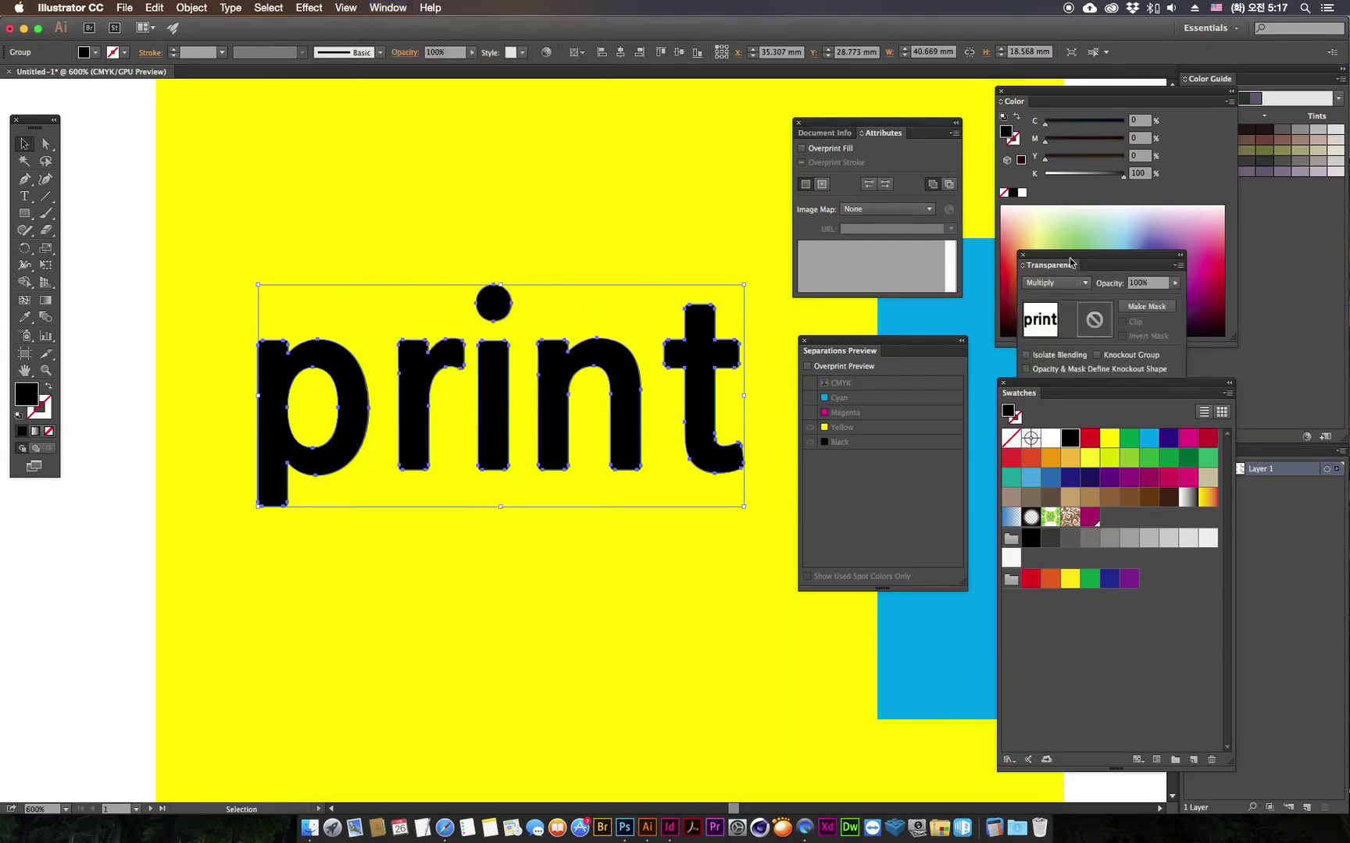
left_click_drag(1046, 275, 632, 121)
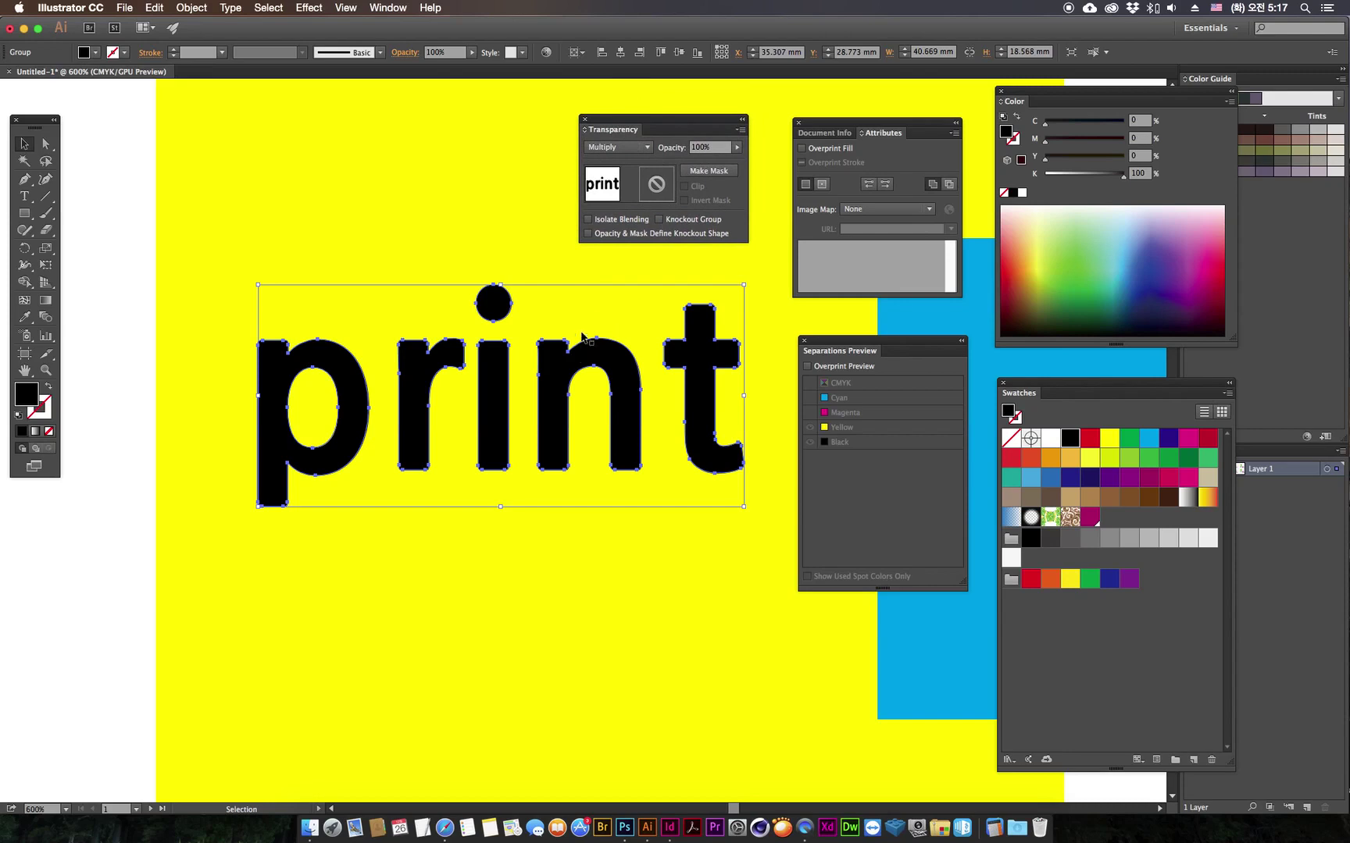
Step: Nudge the "print" lettering slightly and fill it with cyan (C=100)
left_click(109, 545)
left_click(337, 459)
left_click_drag(409, 418, 406, 424)
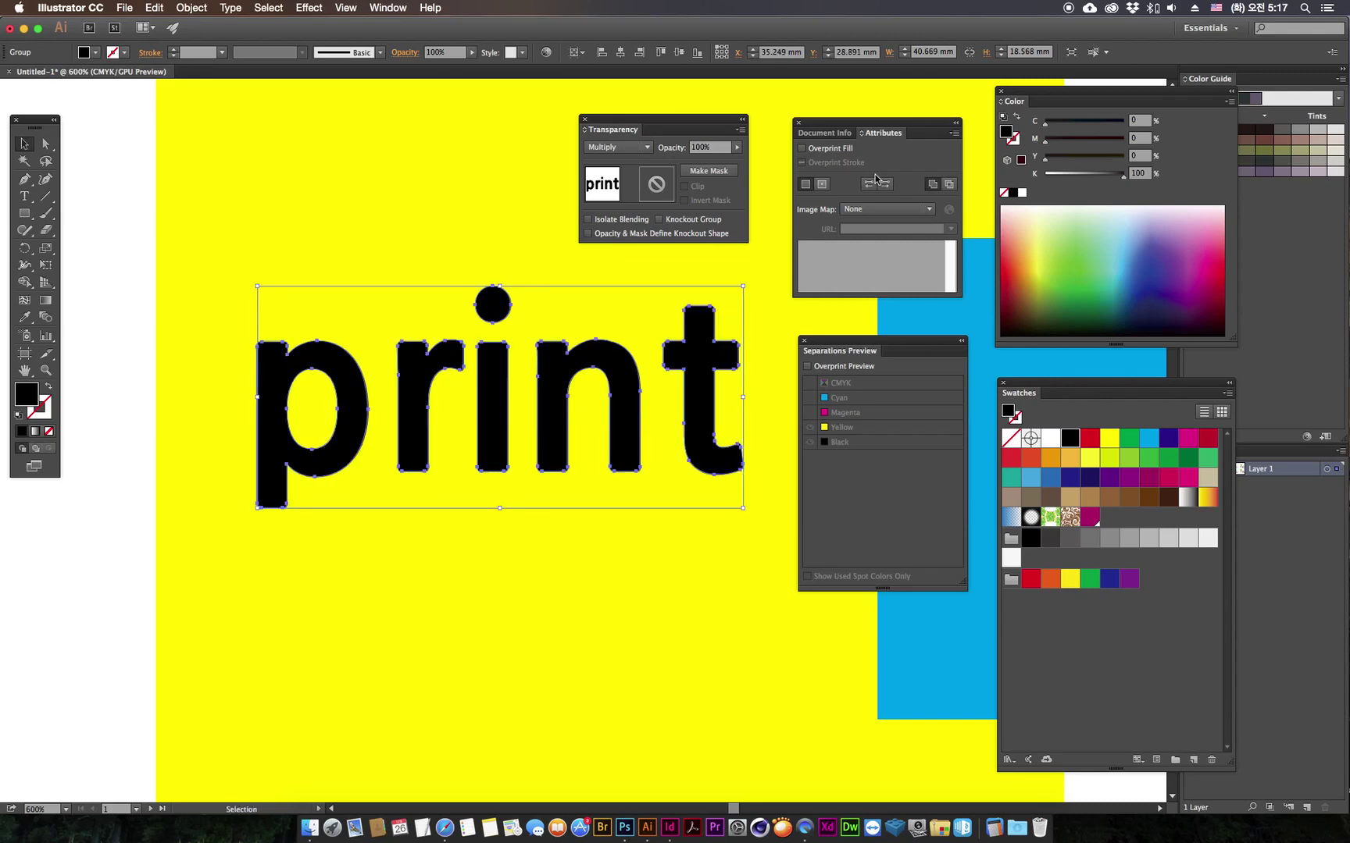
left_click_drag(1119, 186, 973, 157)
left_click(1149, 438)
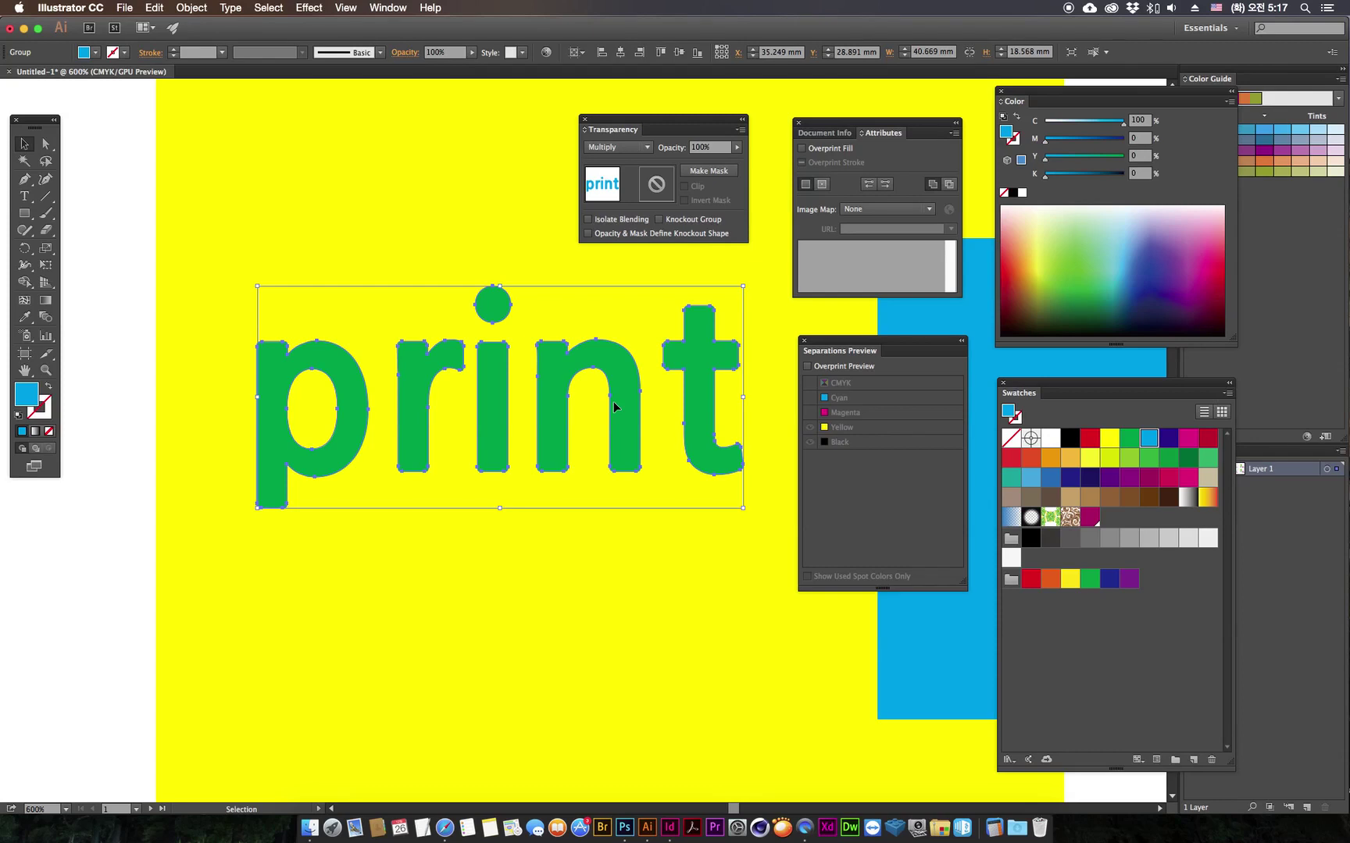
left_click(78, 720)
Step: Switch to the InDesign document and bring the three background and text samples into view
key("super+h")
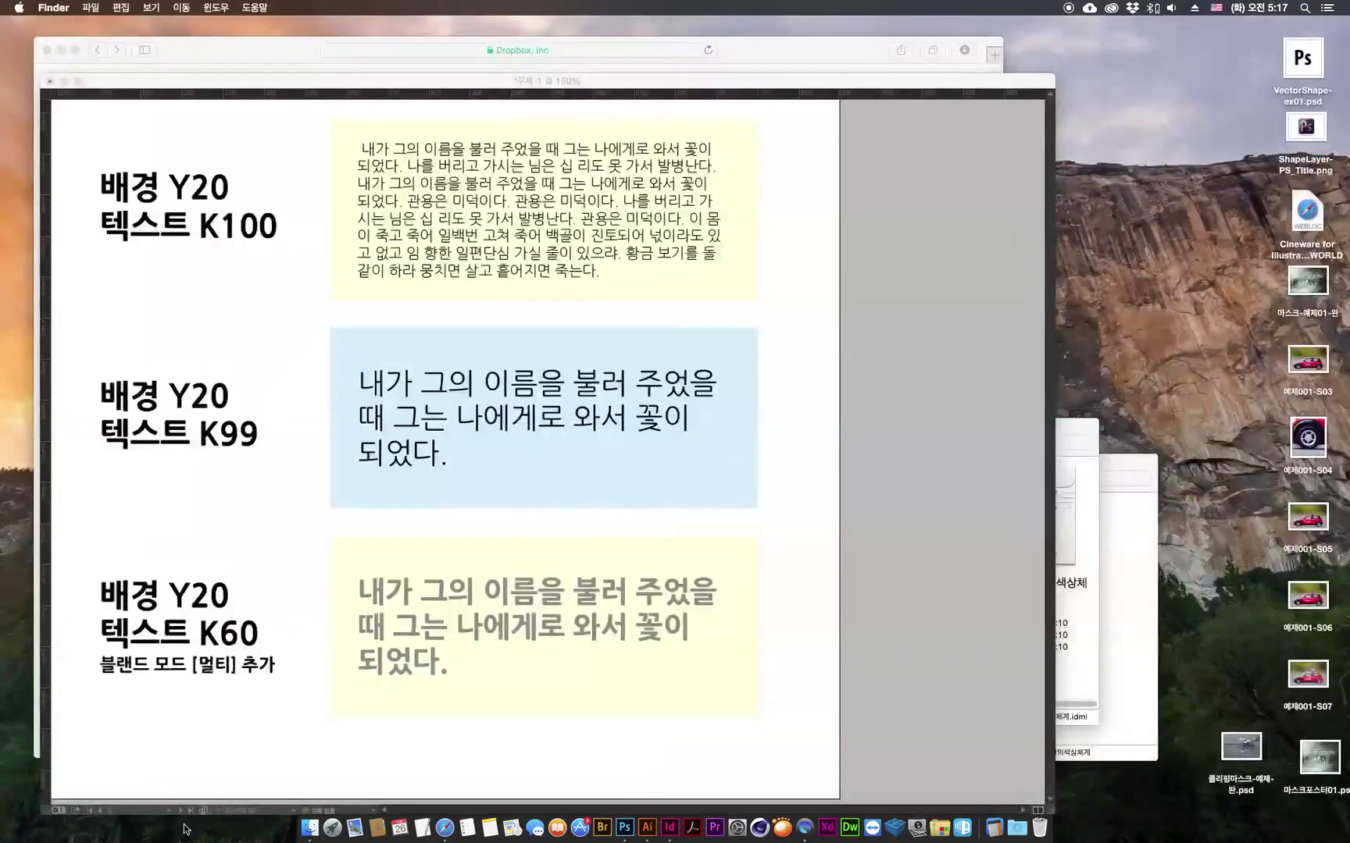
left_click(262, 536)
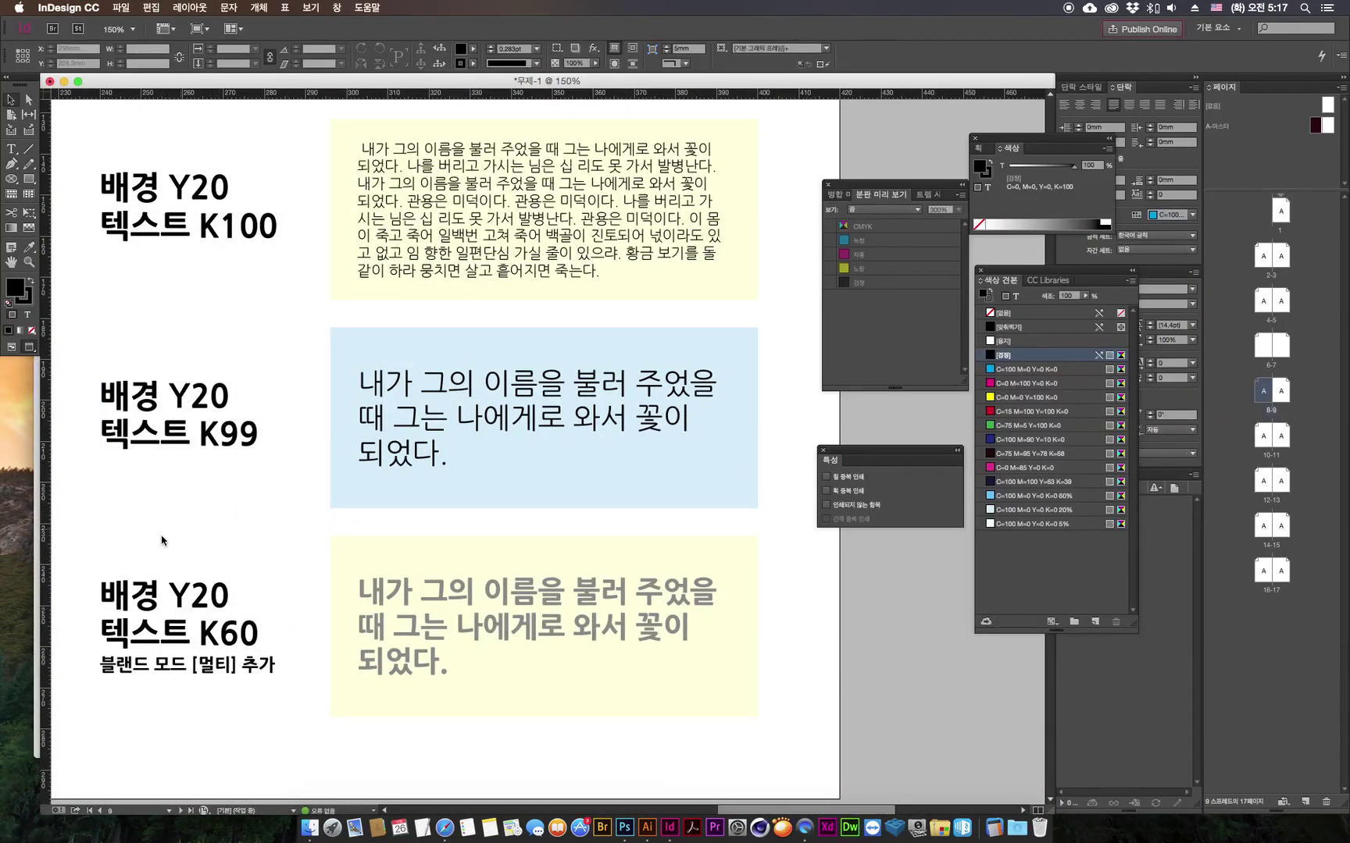
scroll(258, 504, "left", 5)
scroll(258, 504, "left", 2)
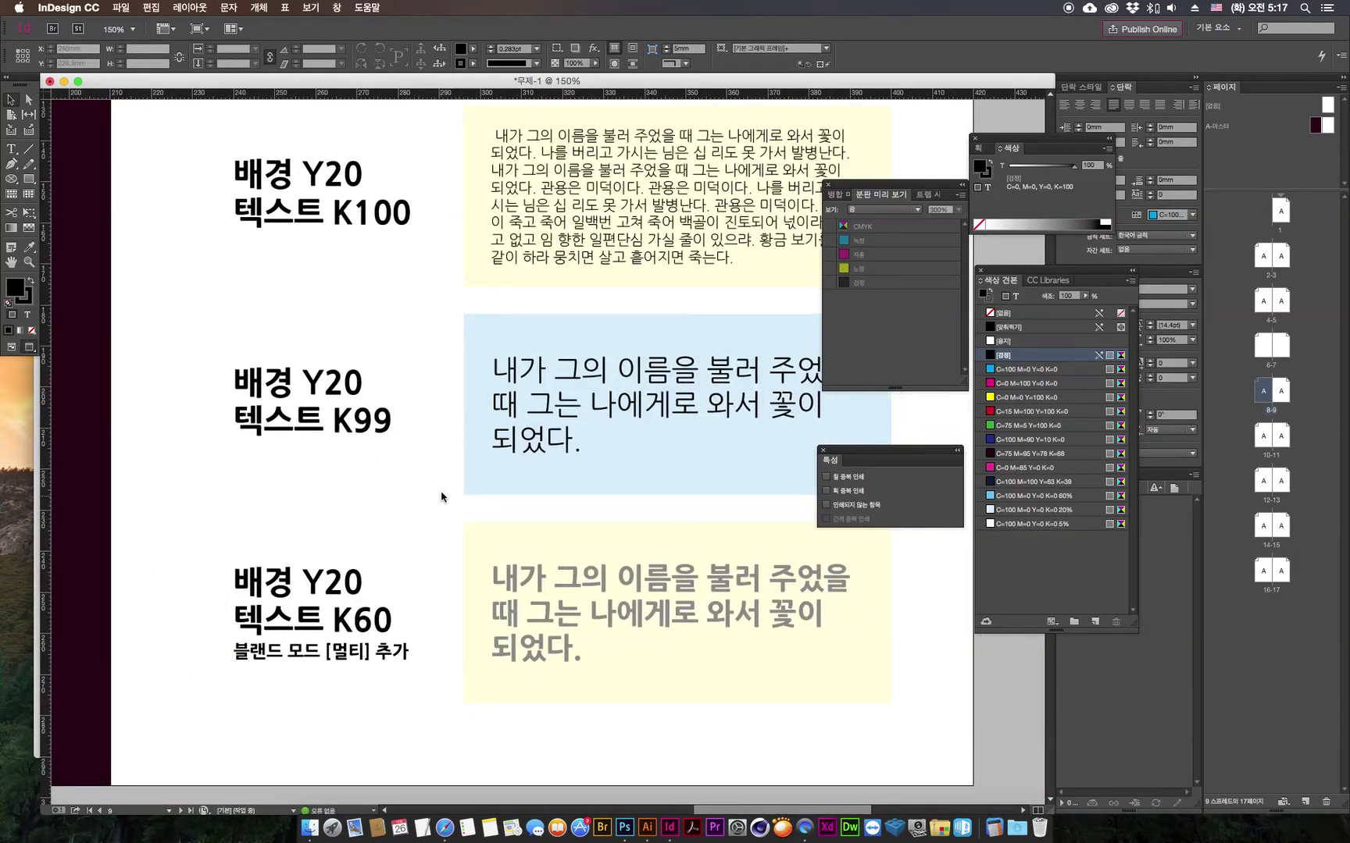
left_click_drag(301, 475, 257, 477)
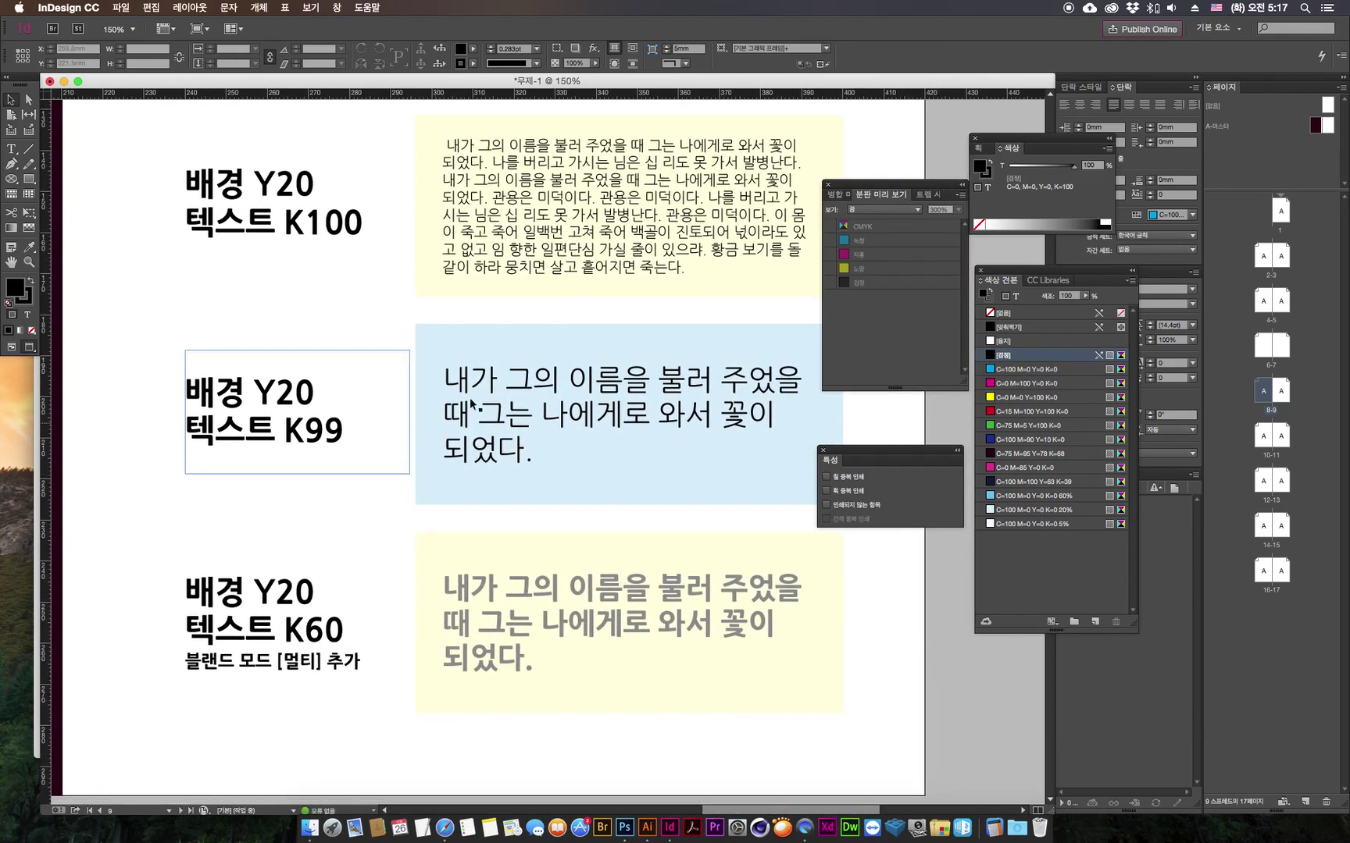
Step: Select the text in the light-blue K99 box to check its overprint attribute, and leave text editing
left_click(506, 400)
left_click_drag(545, 455, 386, 362)
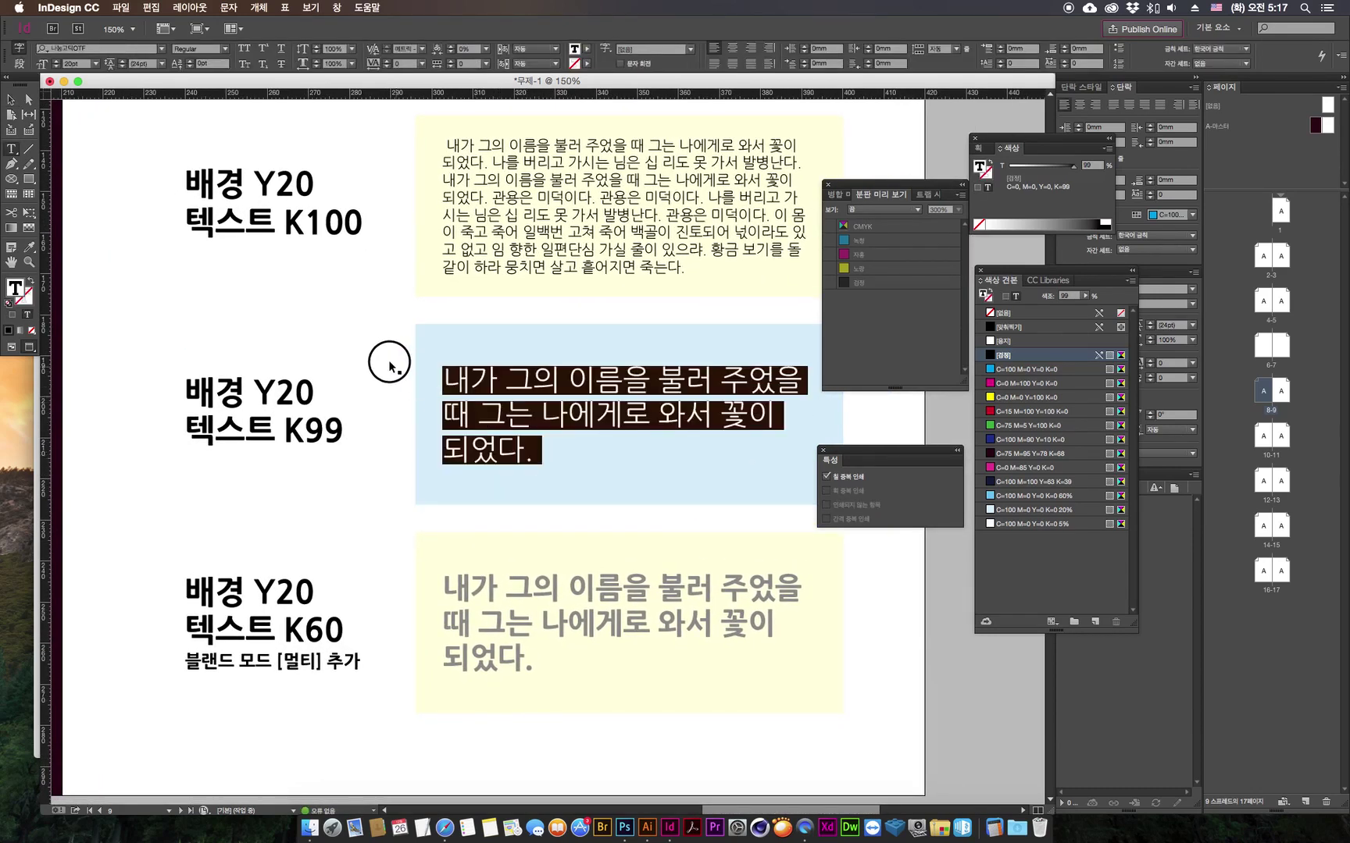
left_click(21, 101)
left_click(356, 341)
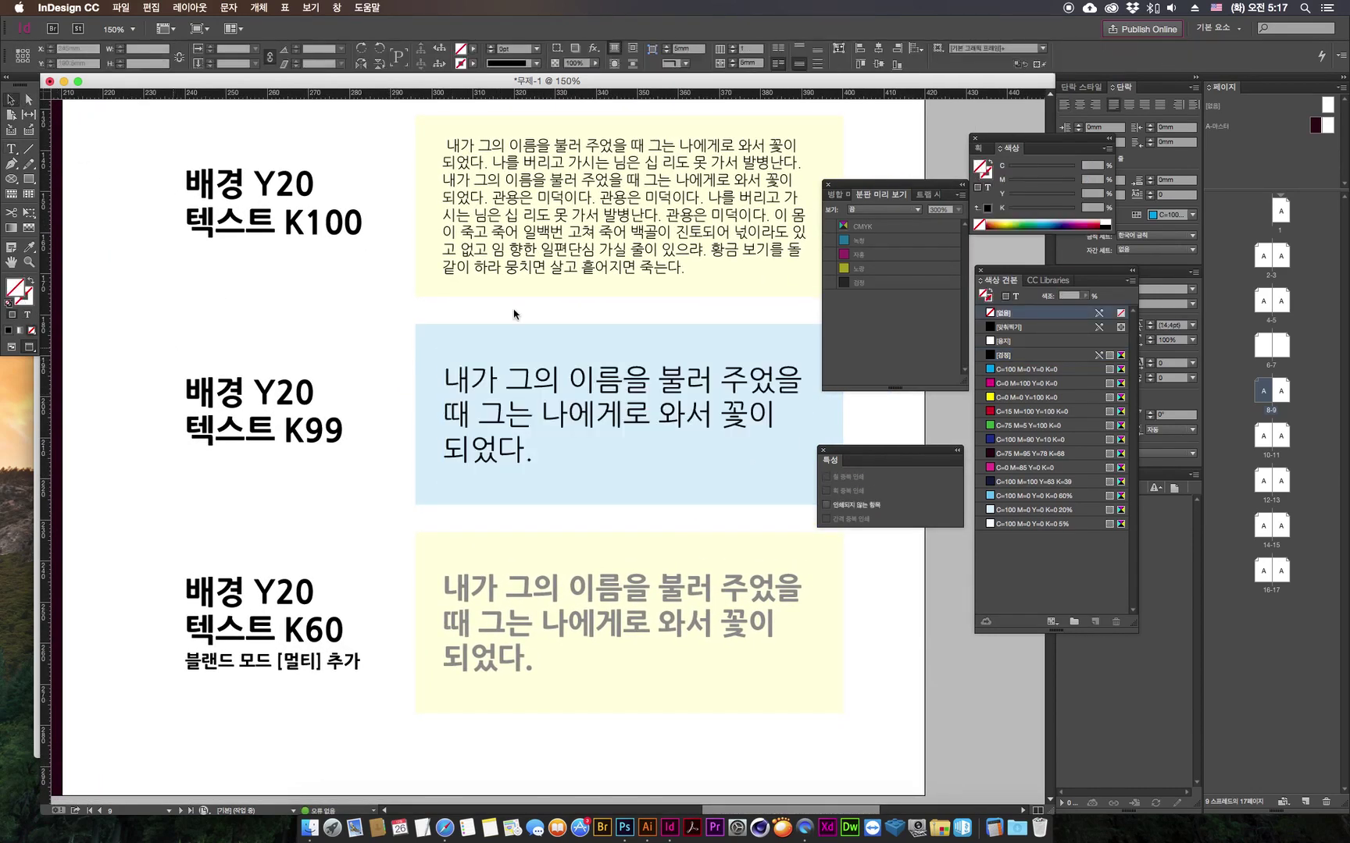
Step: Turn on the separations view, isolate the cyan plate, swap it for the other plates, and switch the view off
left_click(867, 209)
left_click(869, 236)
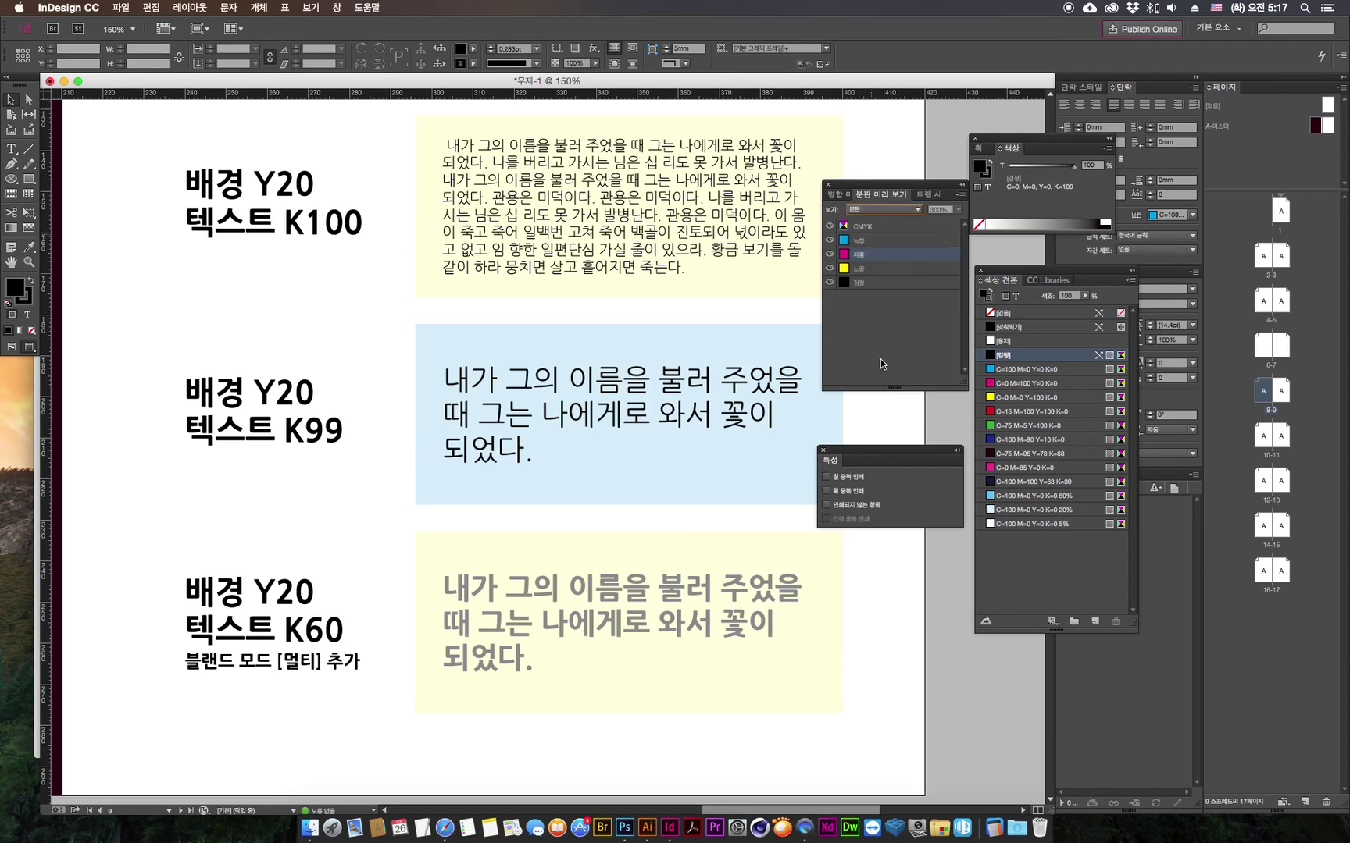
left_click_drag(830, 254, 830, 283)
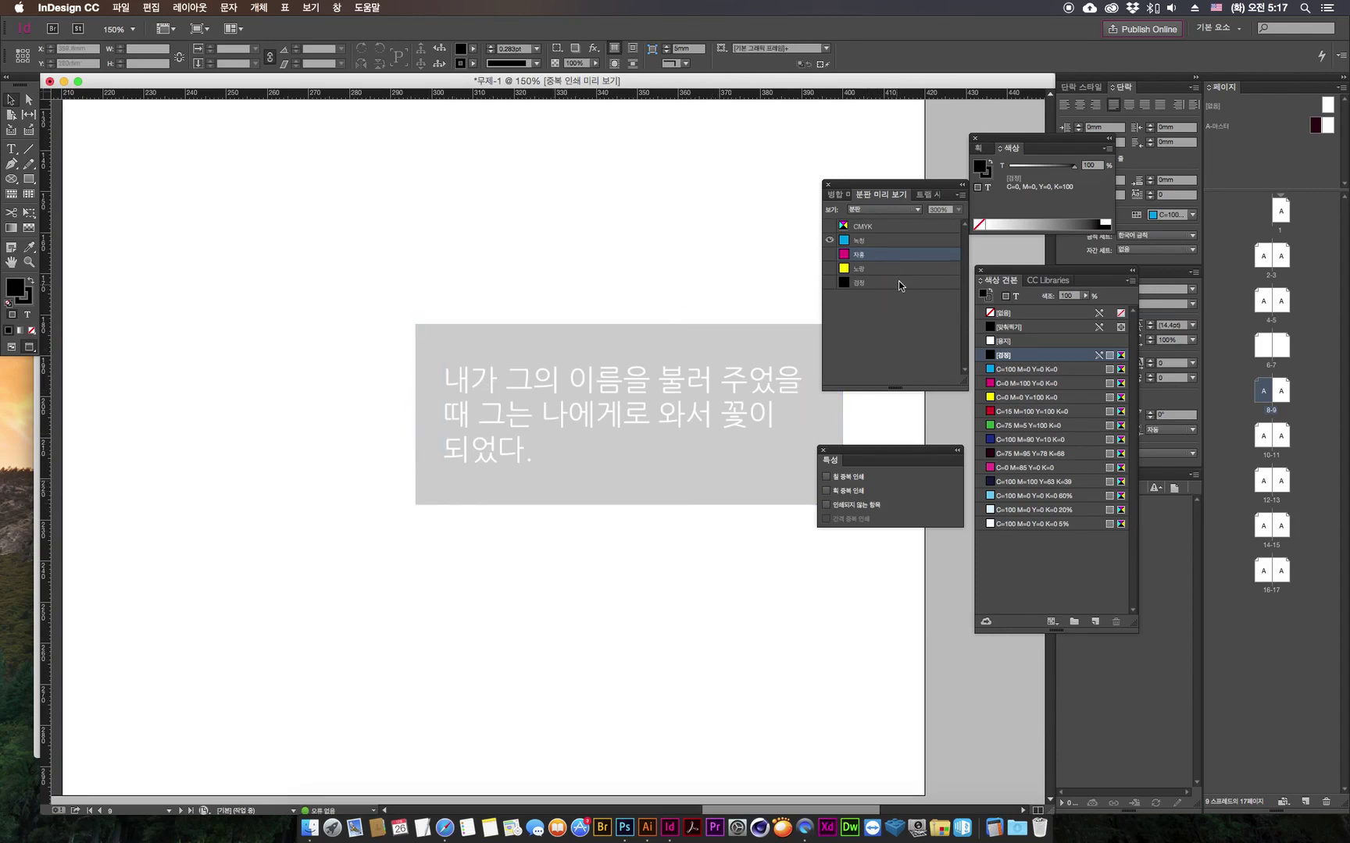
key("super+alt+shift+4")
left_click(864, 214)
left_click(832, 204)
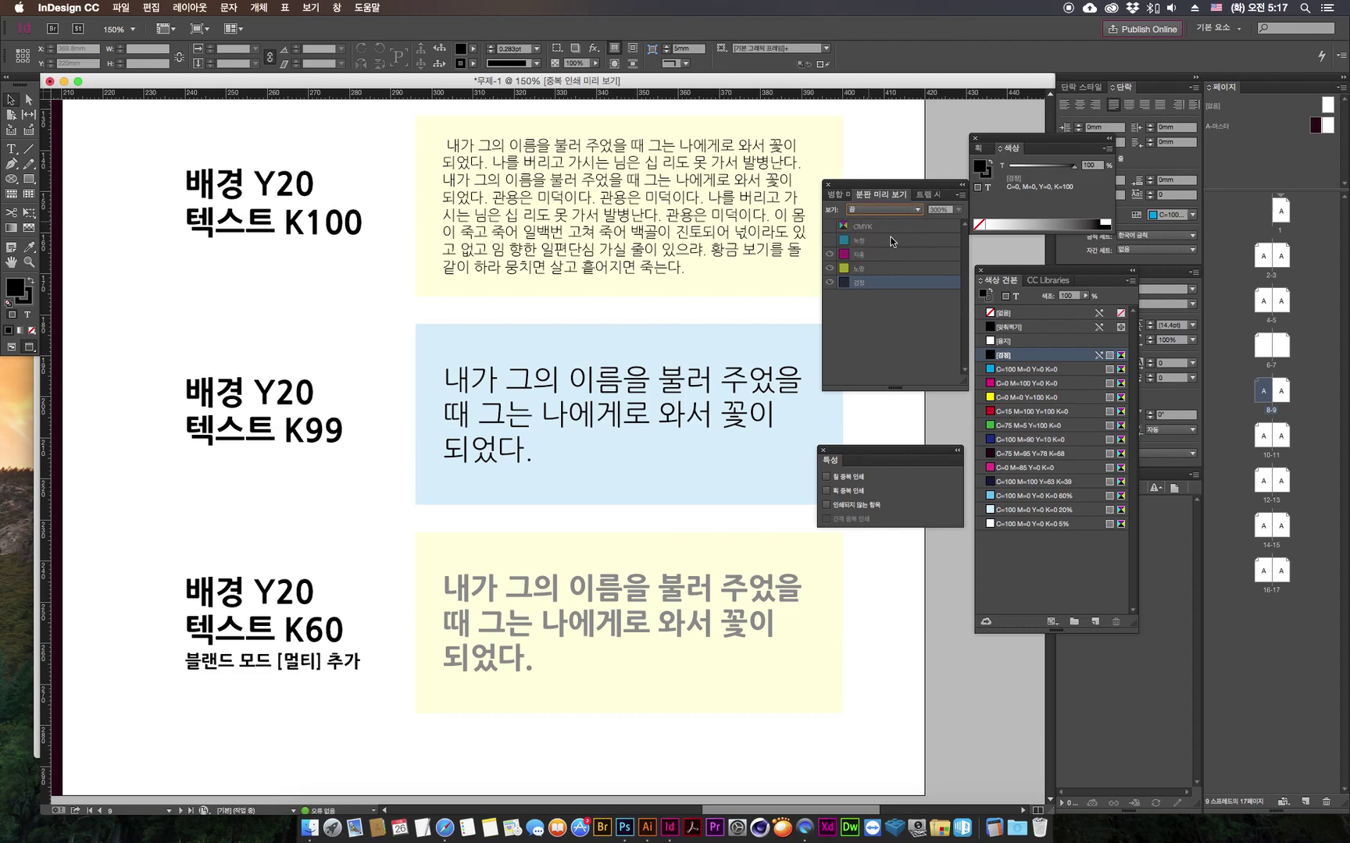
left_click(735, 395)
double_click(525, 396)
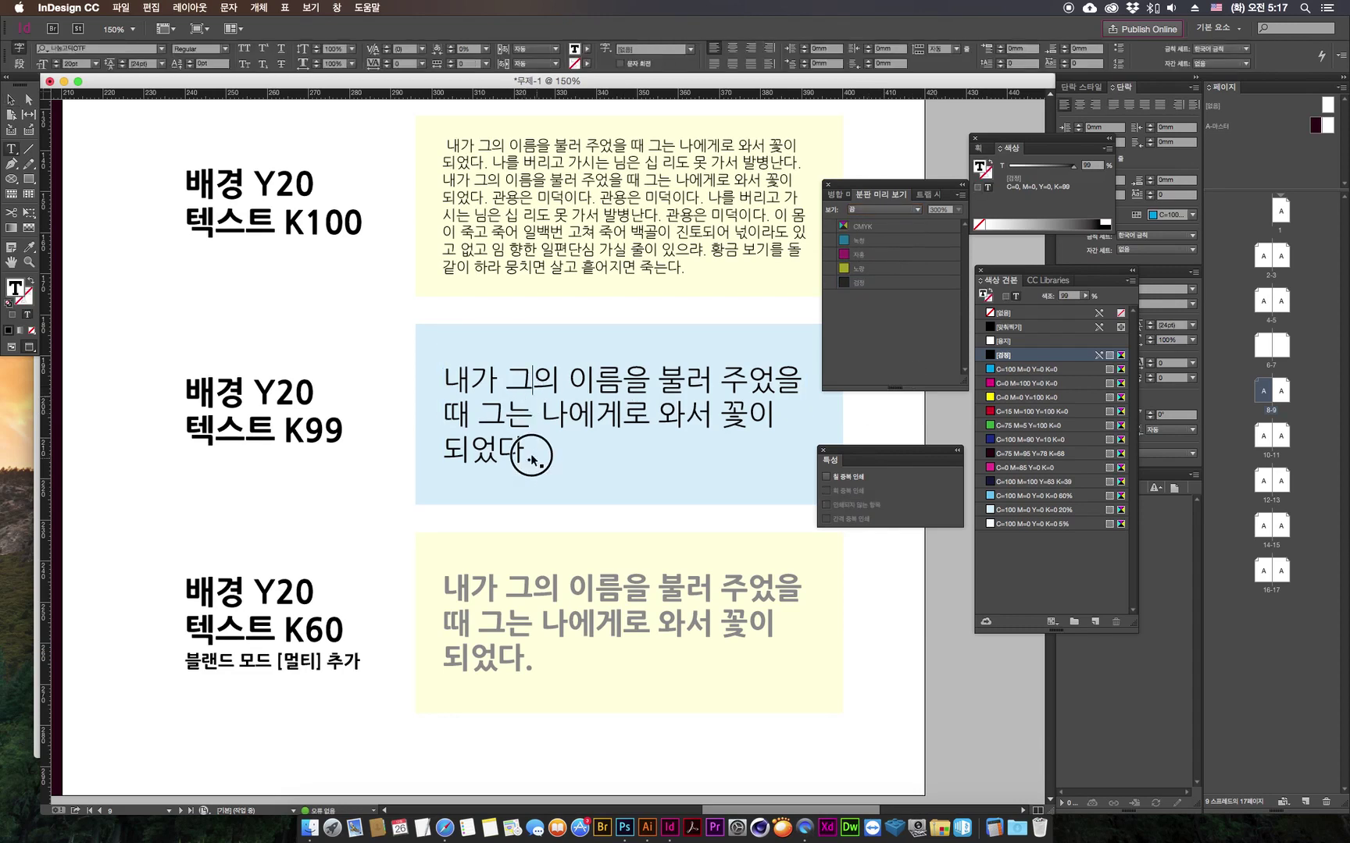
left_click_drag(531, 457, 412, 361)
key("Escape")
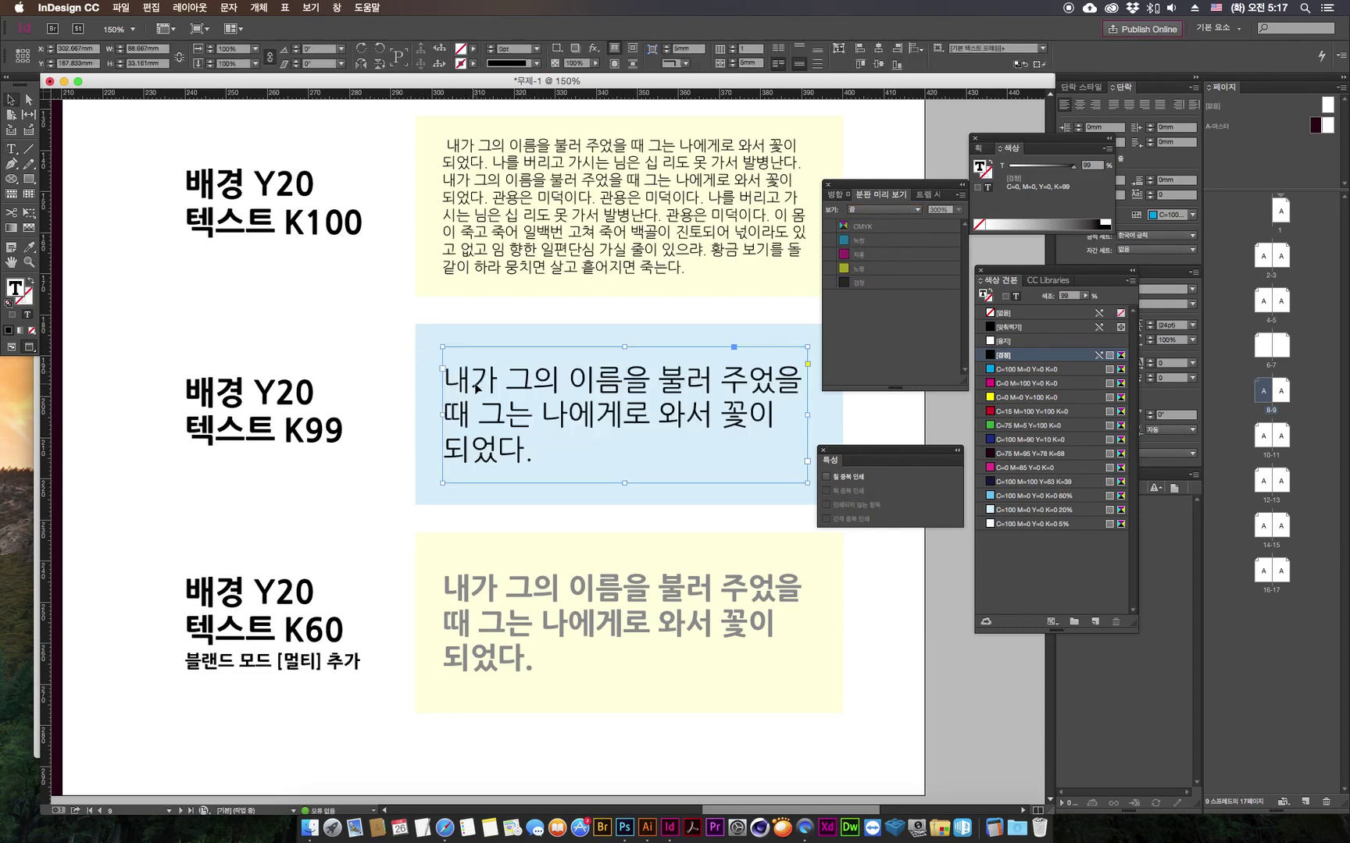
key("j")
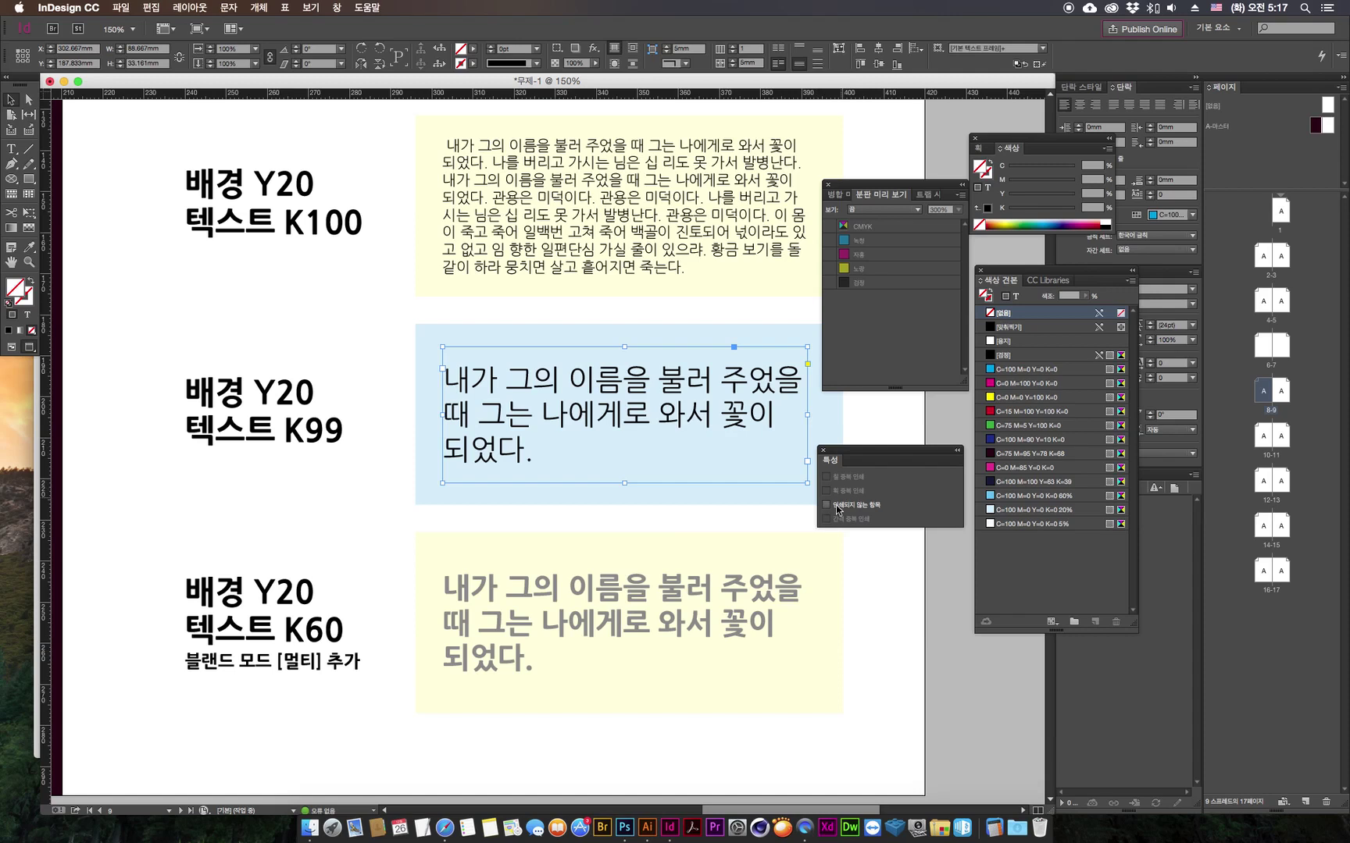
Step: Turn off Overprint Fill for all text in the light-blue K99 box and deselect it
double_click(478, 428)
left_click_drag(542, 457, 412, 341)
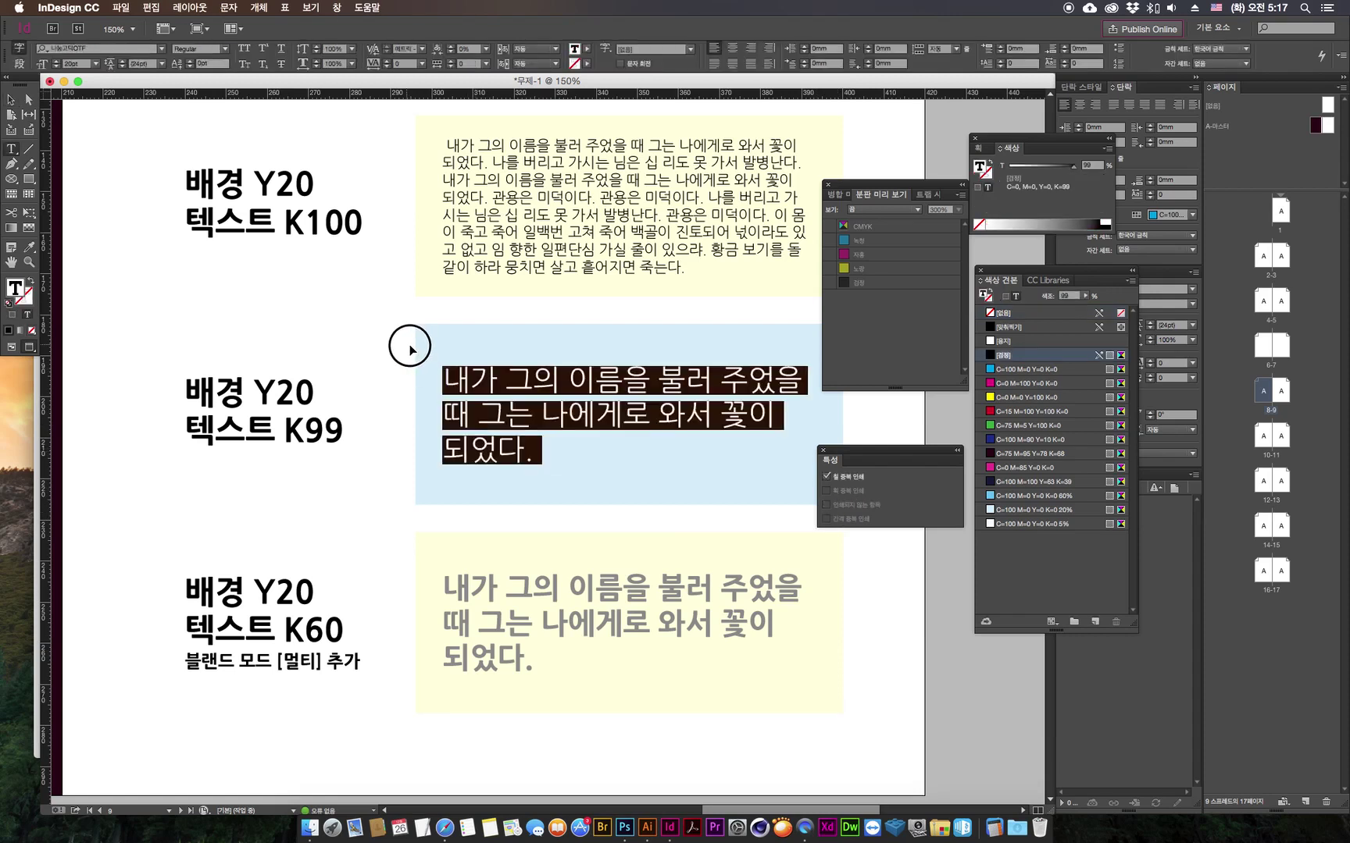
left_click(831, 482)
key("Escape")
left_click(903, 608)
Step: Turn on the separations view, show the cyan plate alone and the black plate alone, and restore all CMYK plates
left_click(882, 209)
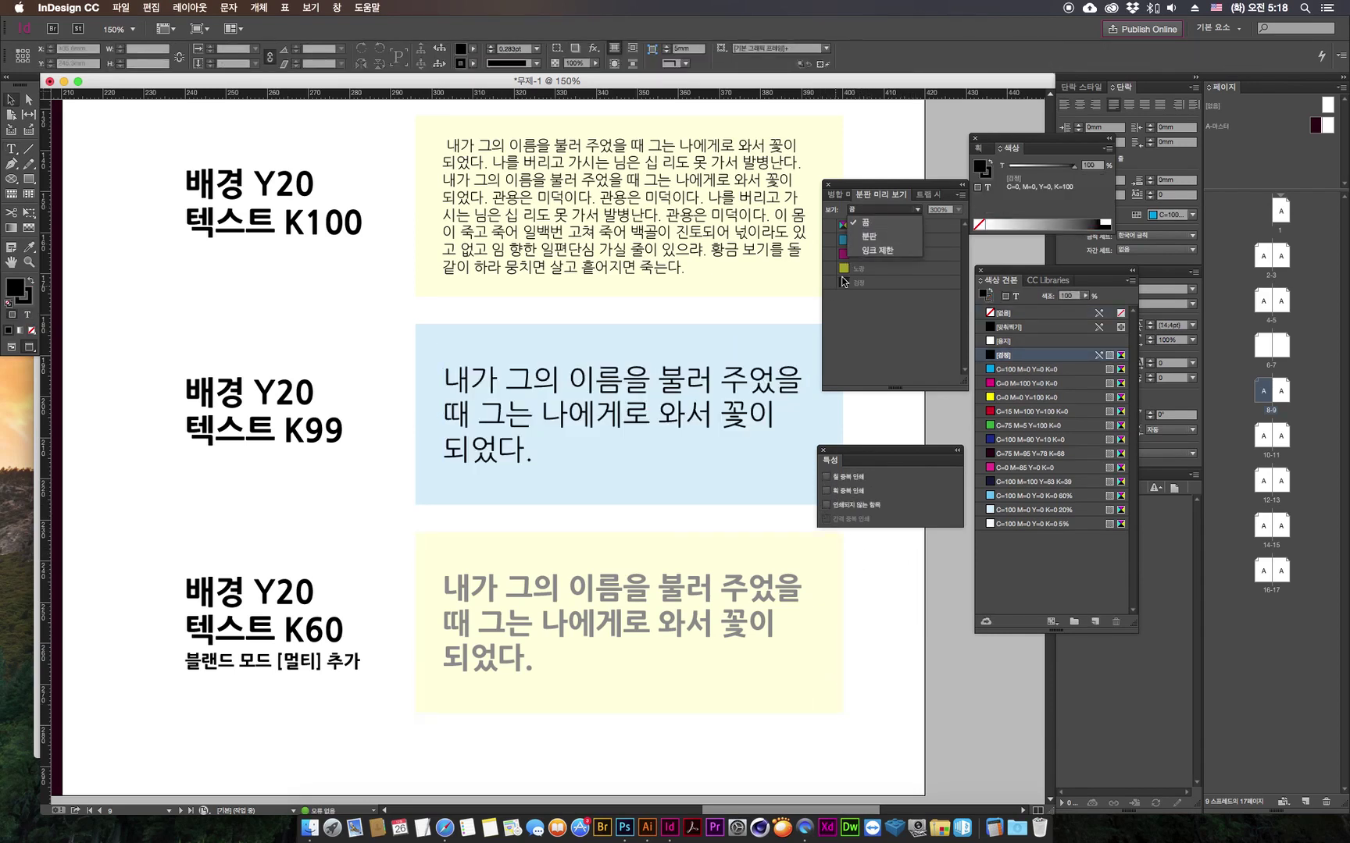
left_click(868, 236)
left_click(878, 244)
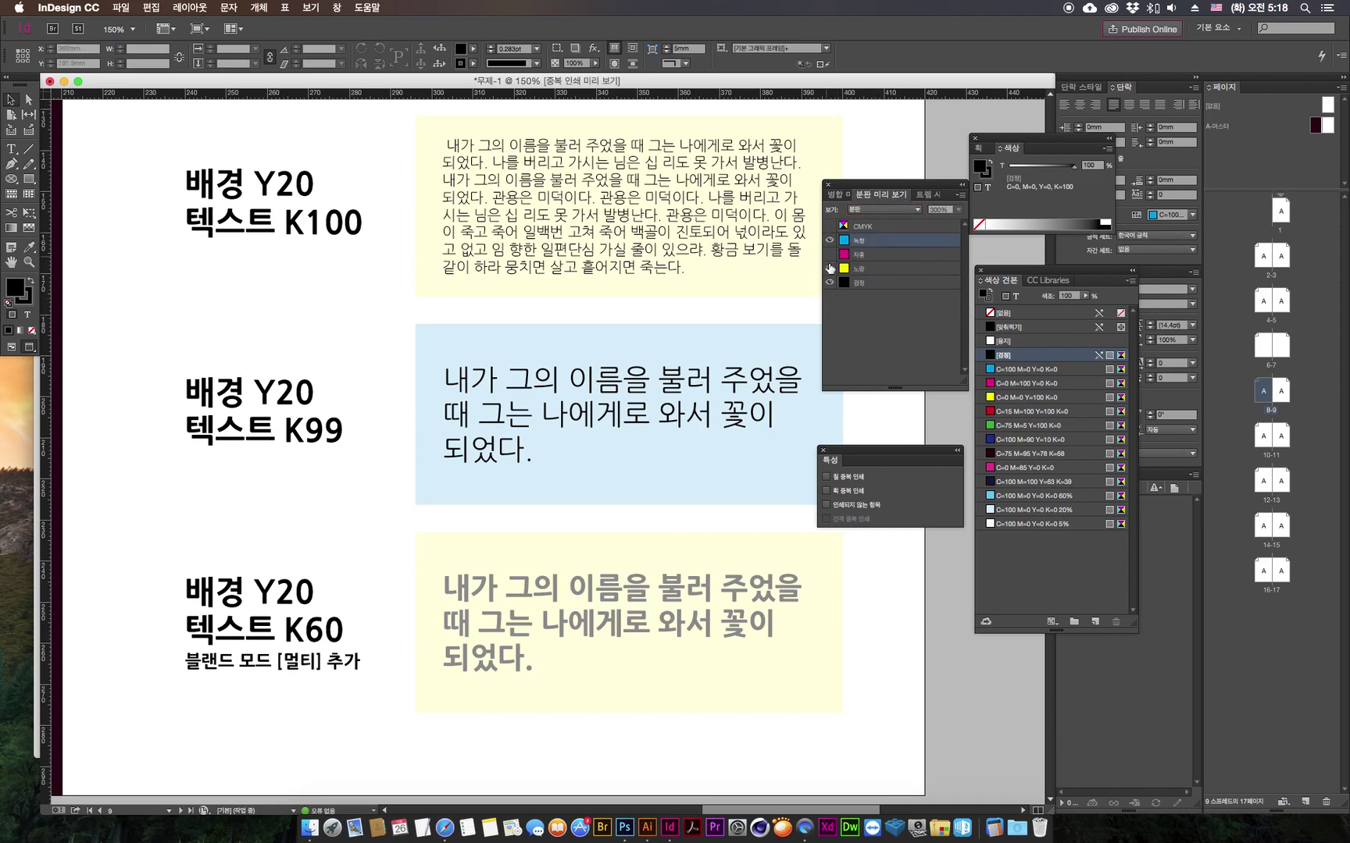
left_click(829, 268)
left_click(829, 282)
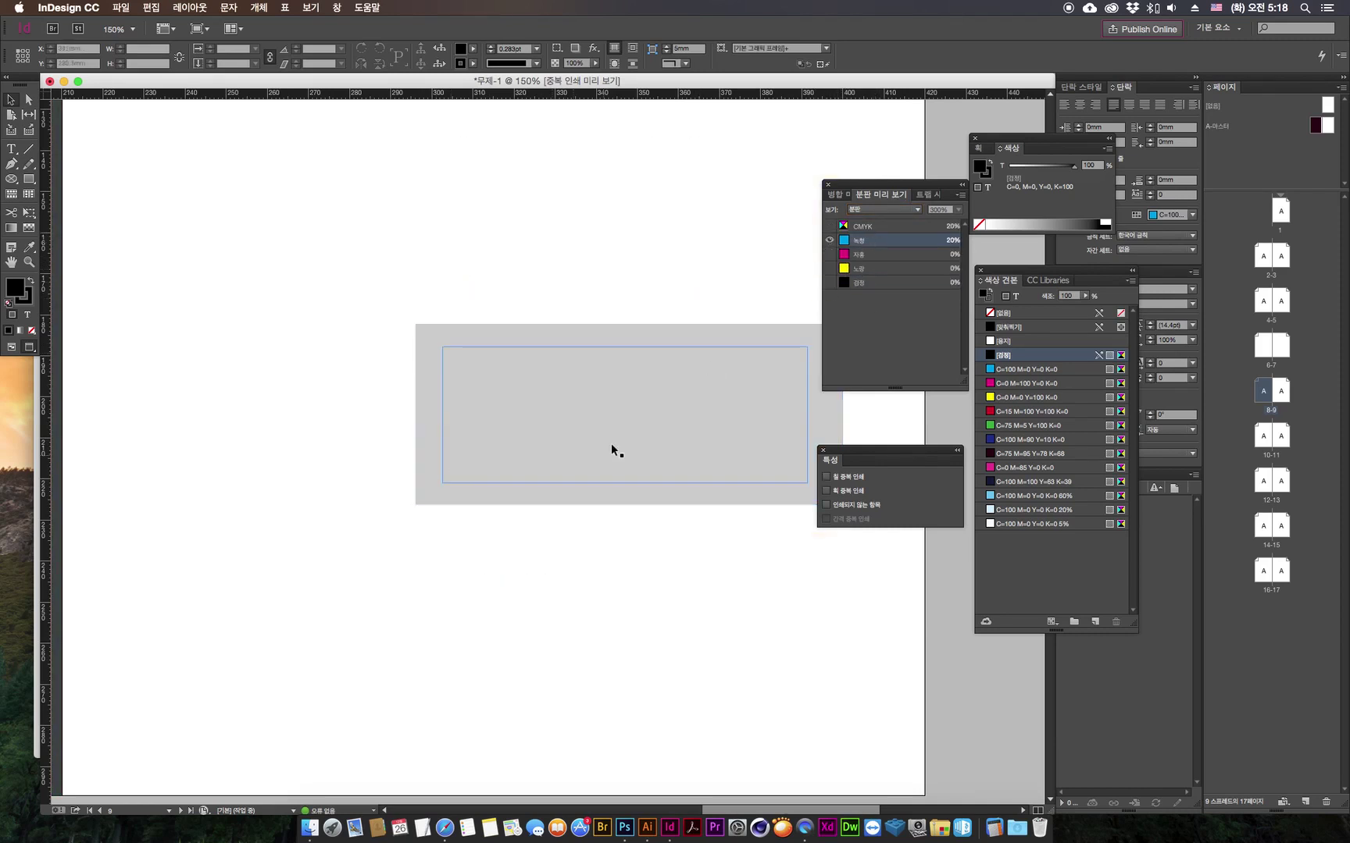
left_click(882, 283)
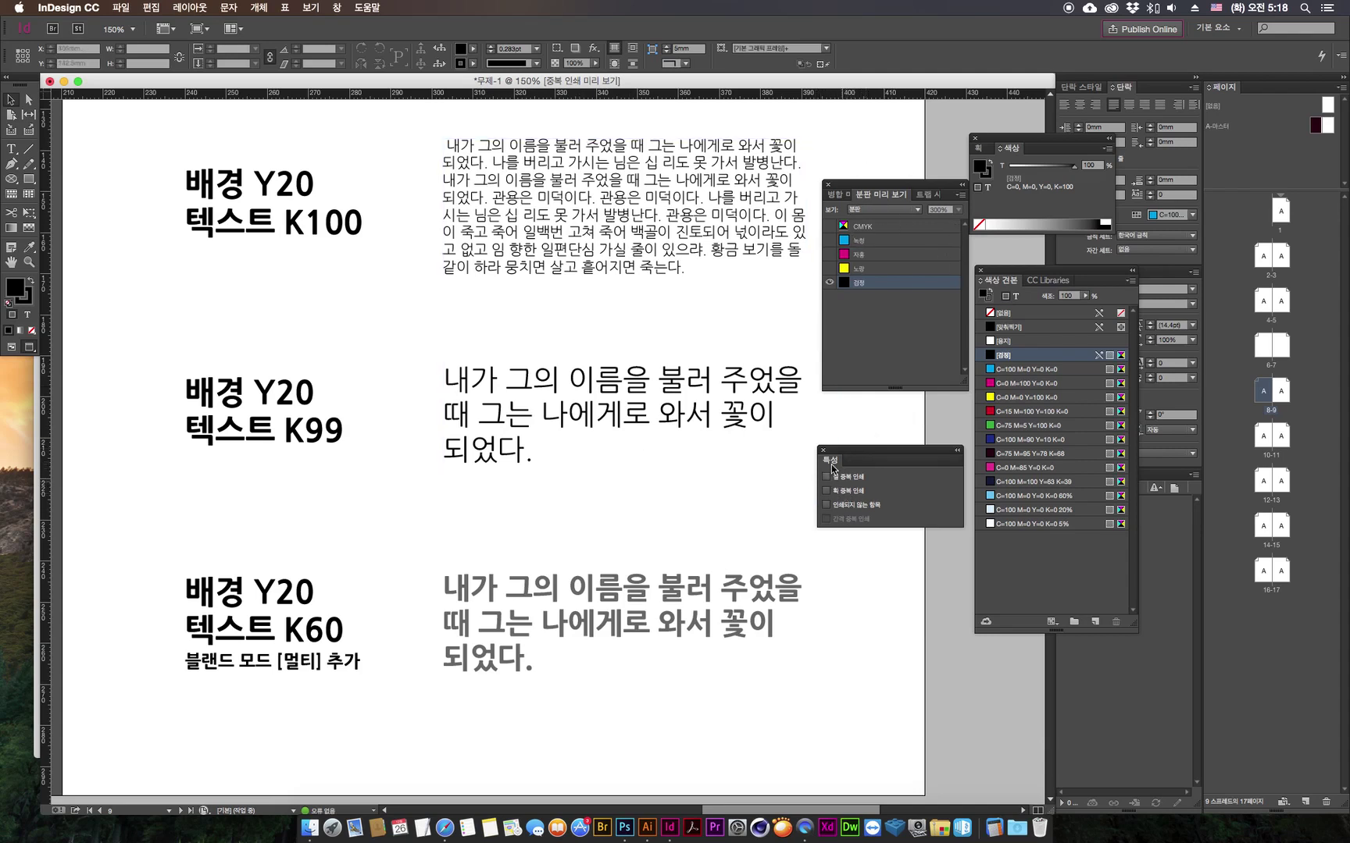
mouse_move(848, 453)
left_mouse_down()
mouse_move(839, 437)
mouse_move(851, 448)
left_mouse_up()
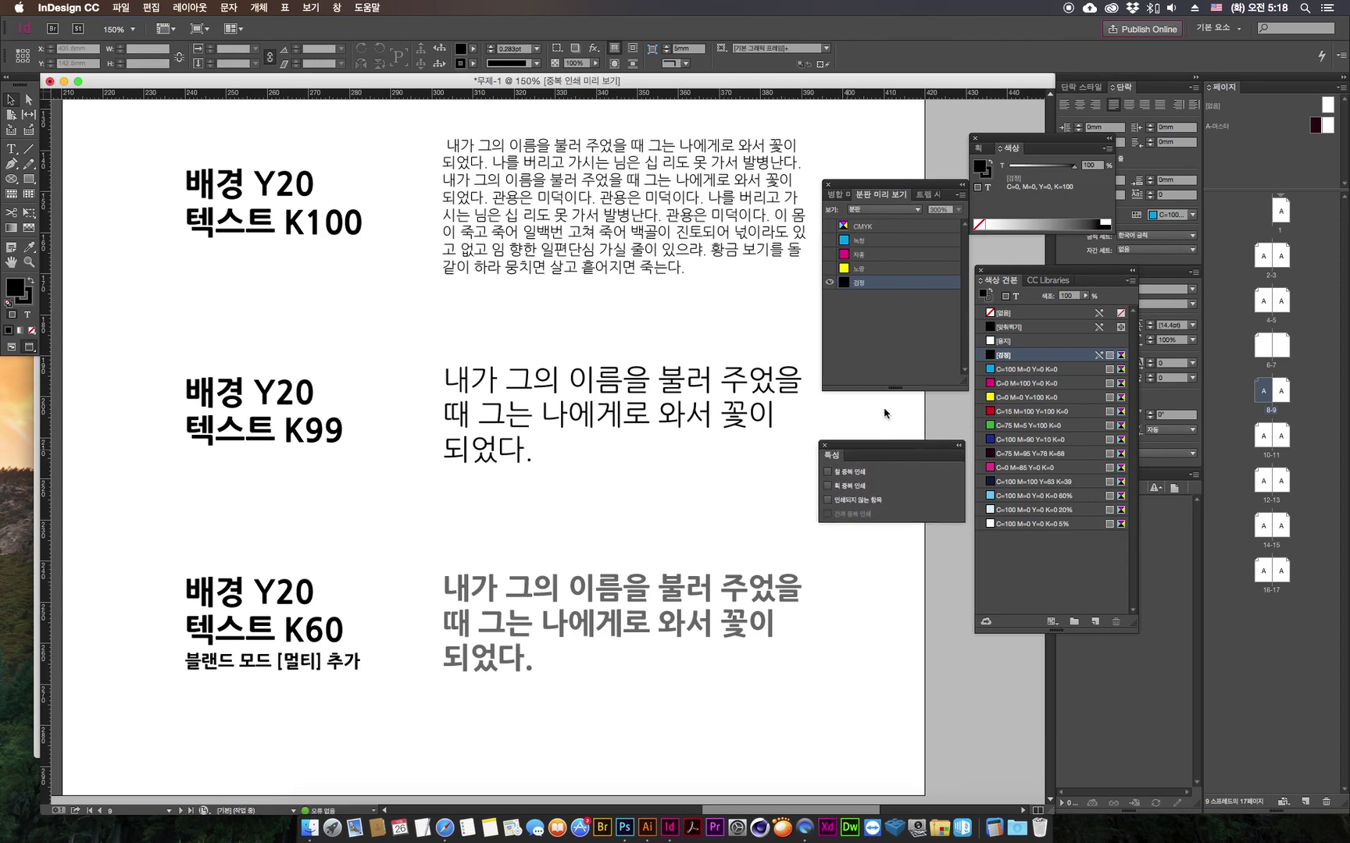
left_click(830, 226)
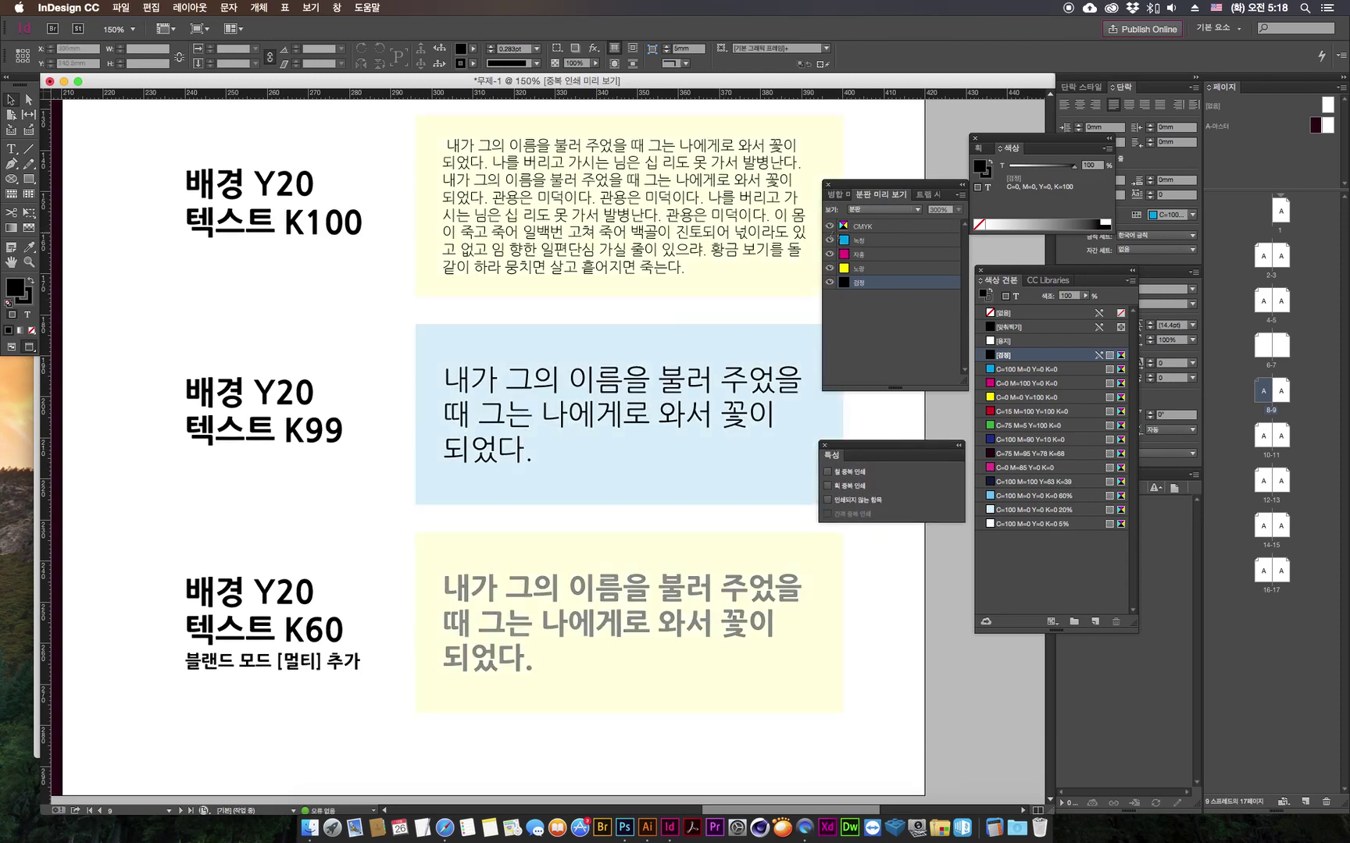
Step: Select all text in the light-blue K99 box to check its overprint attribute, leave text editing and deselect it
left_click_drag(913, 584, 797, 551)
left_click(469, 381)
double_click(435, 419)
key("super+a")
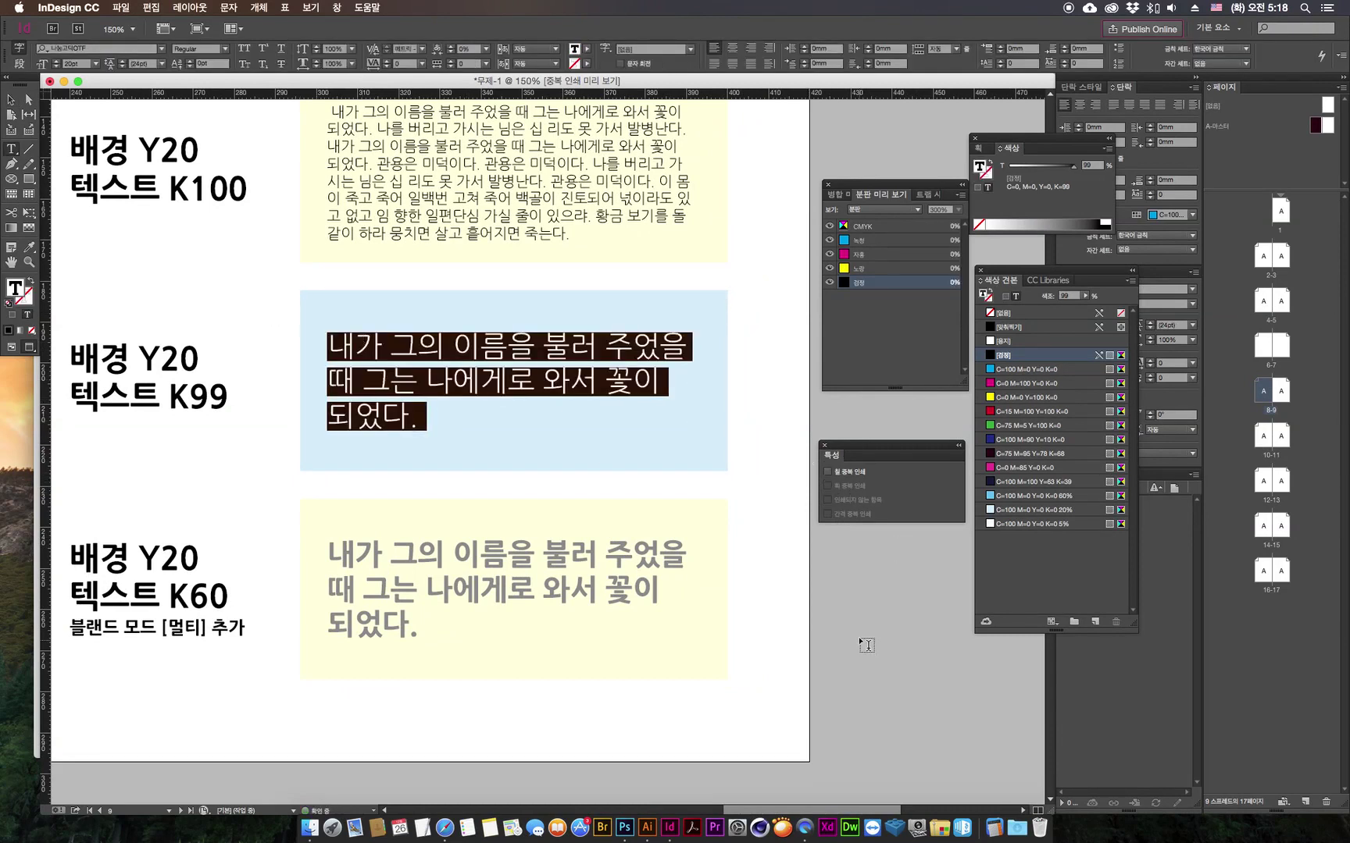
key("Escape")
left_click(753, 597)
left_click_drag(789, 580, 793, 580)
scroll(793, 580, "down", 2)
scroll(793, 580, "left", 3)
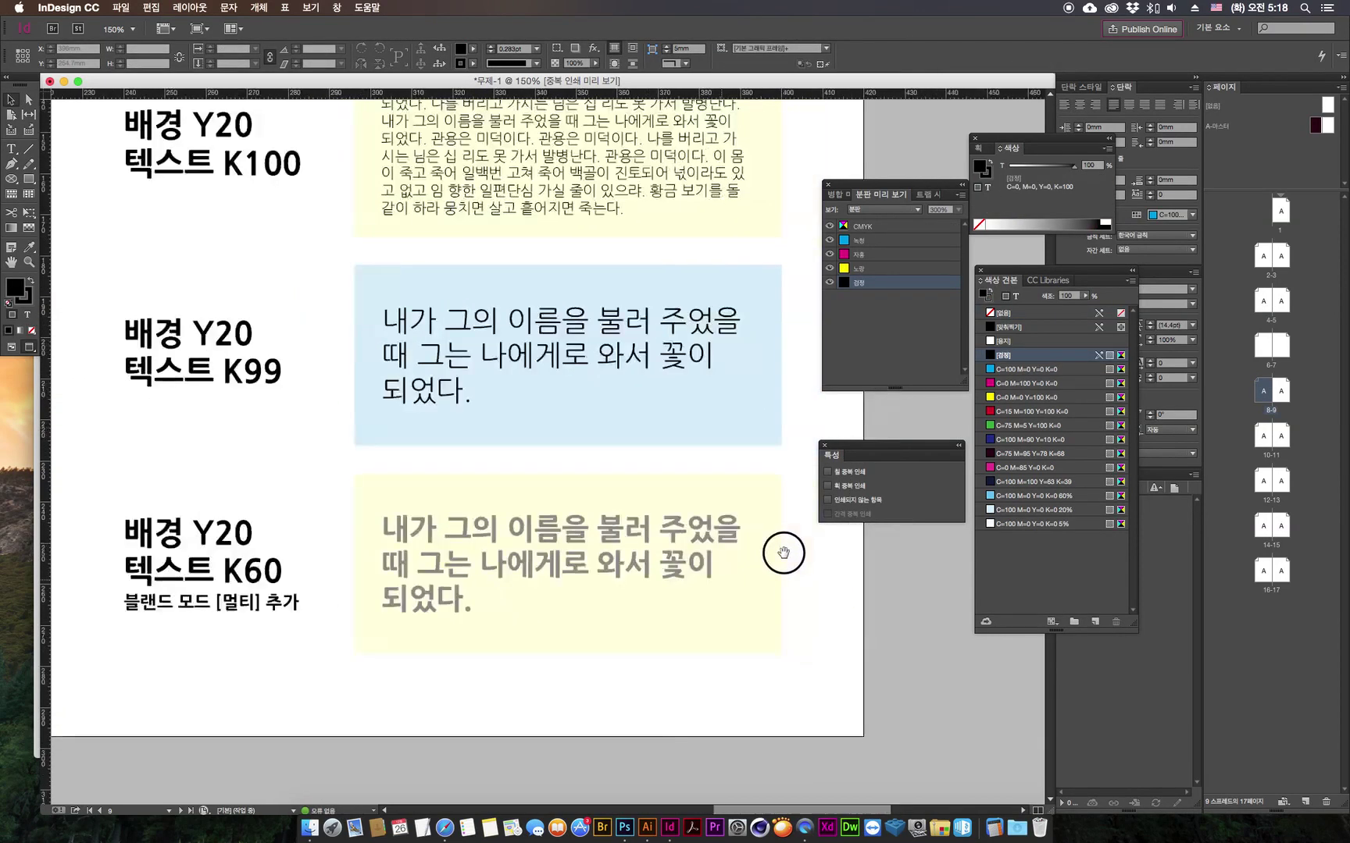
Step: Set the blend mode of the text frame in the light-blue K99 box to Multiply and deselect it
left_click(537, 338)
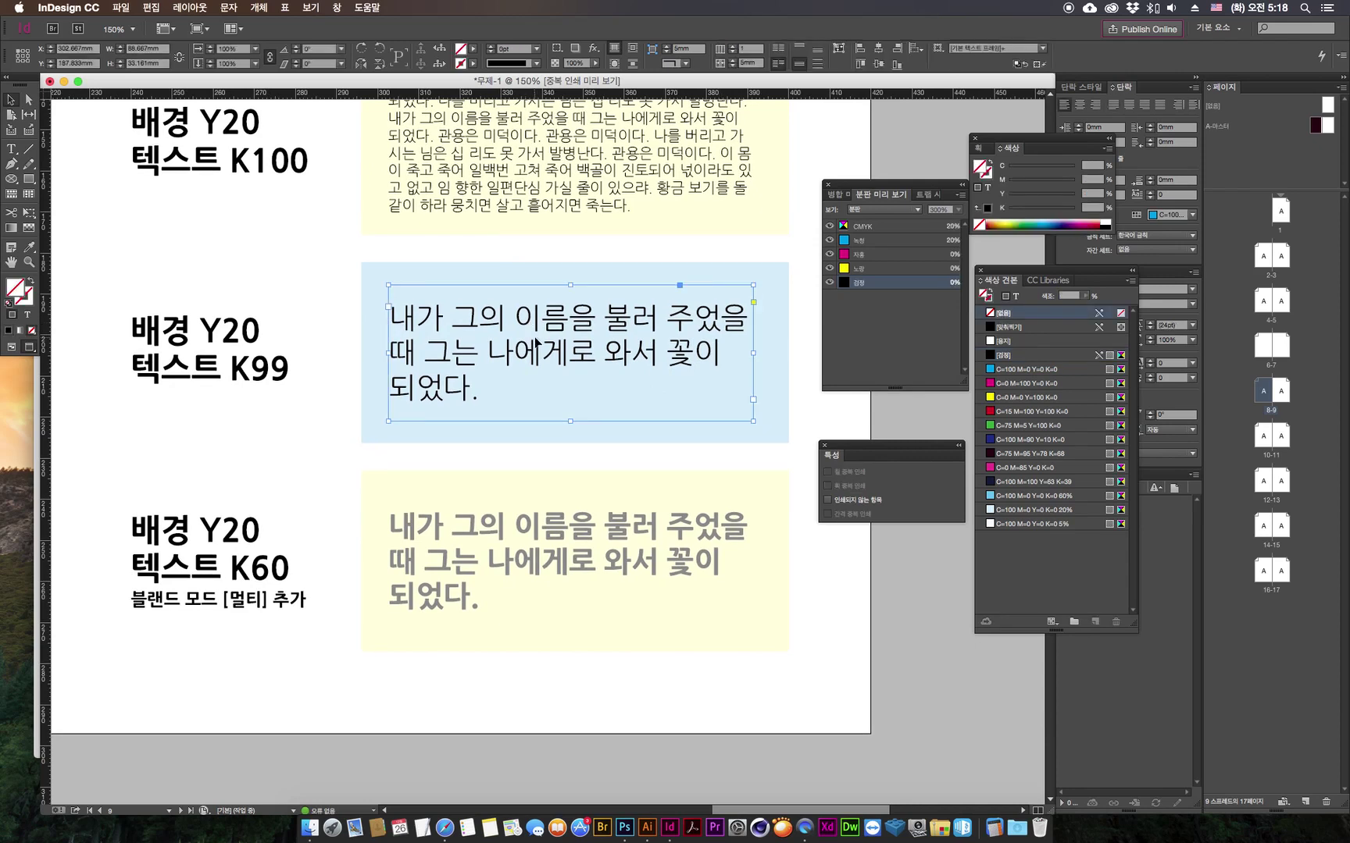
left_click(337, 9)
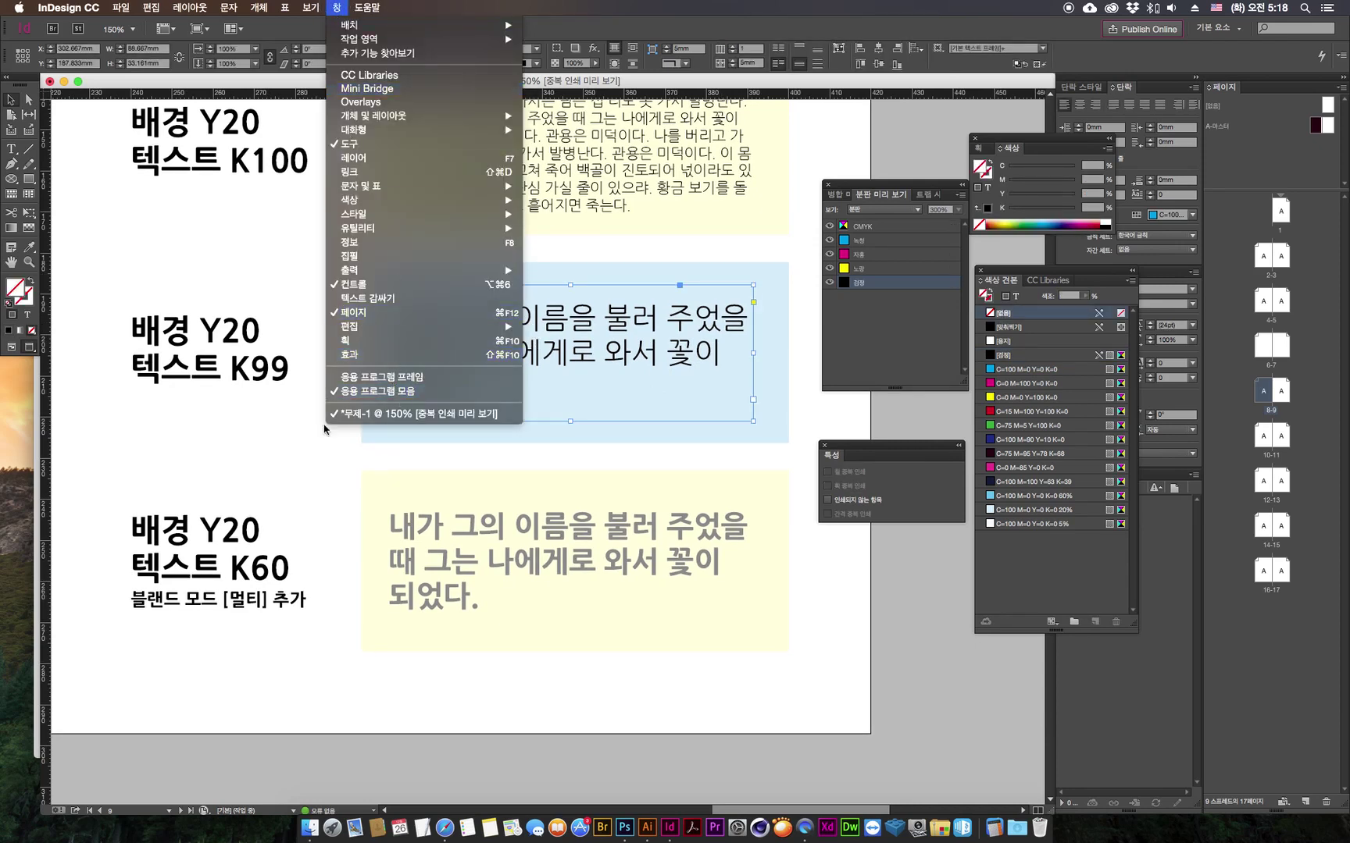
left_click(349, 355)
left_click_drag(929, 148, 789, 353)
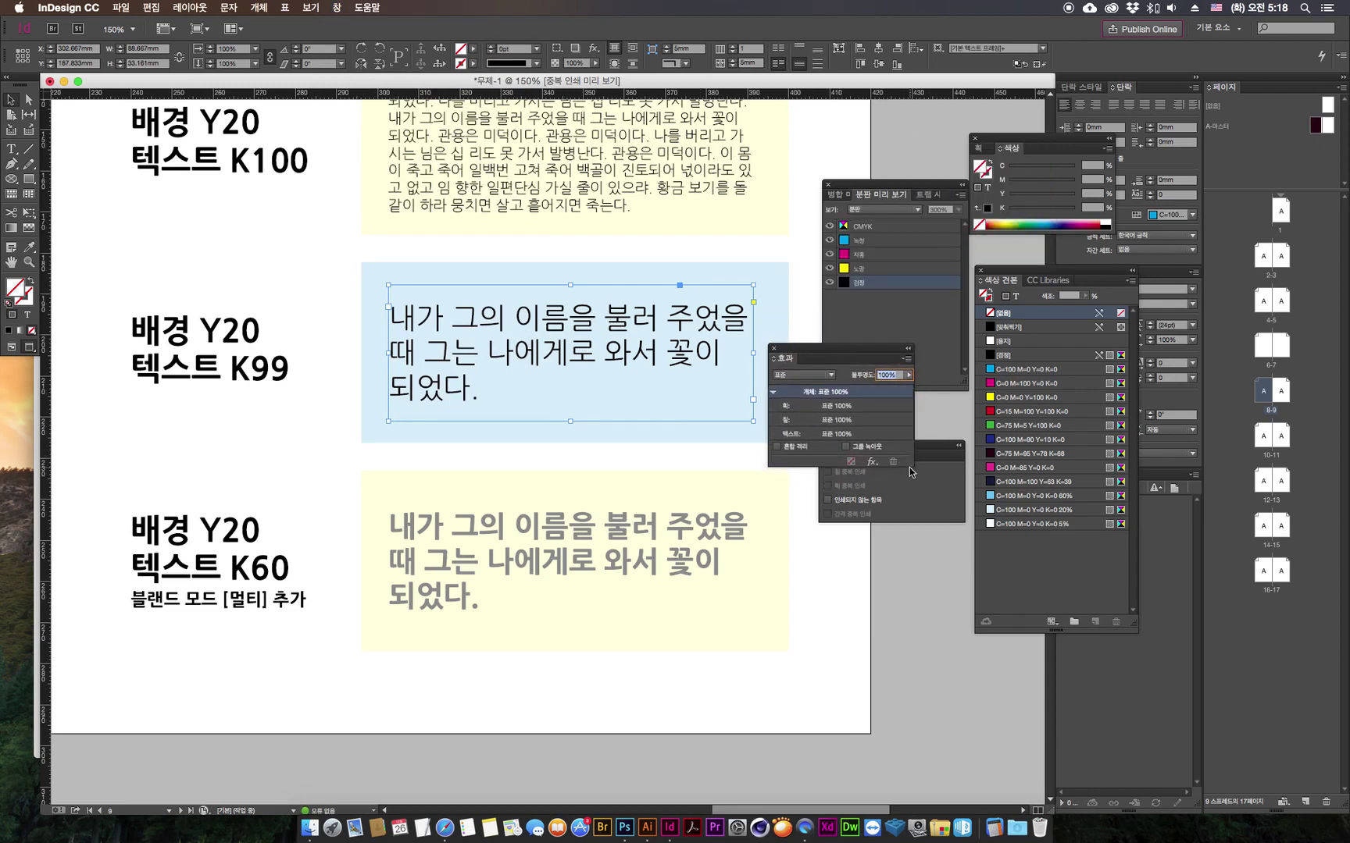
left_click(804, 375)
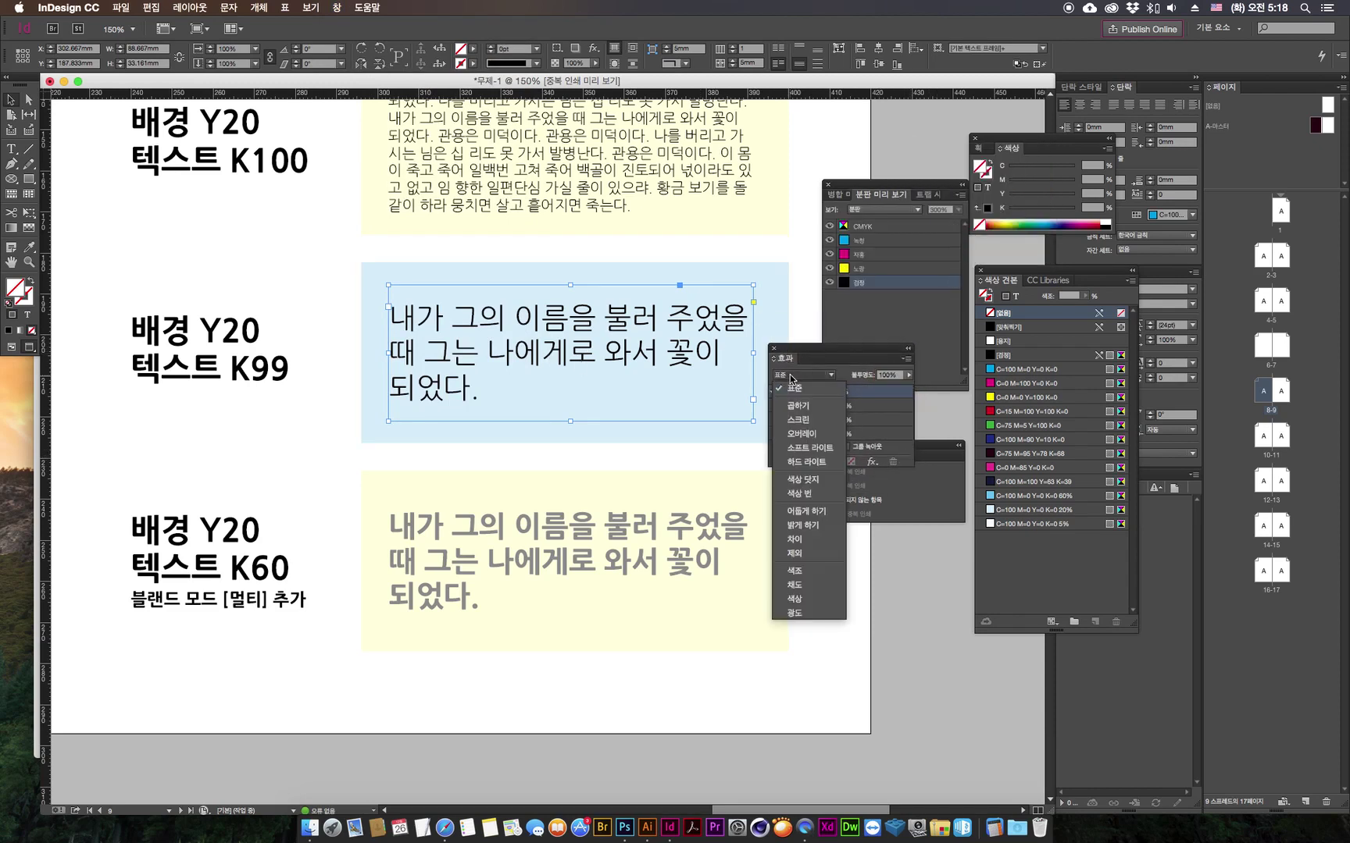
left_click(805, 410)
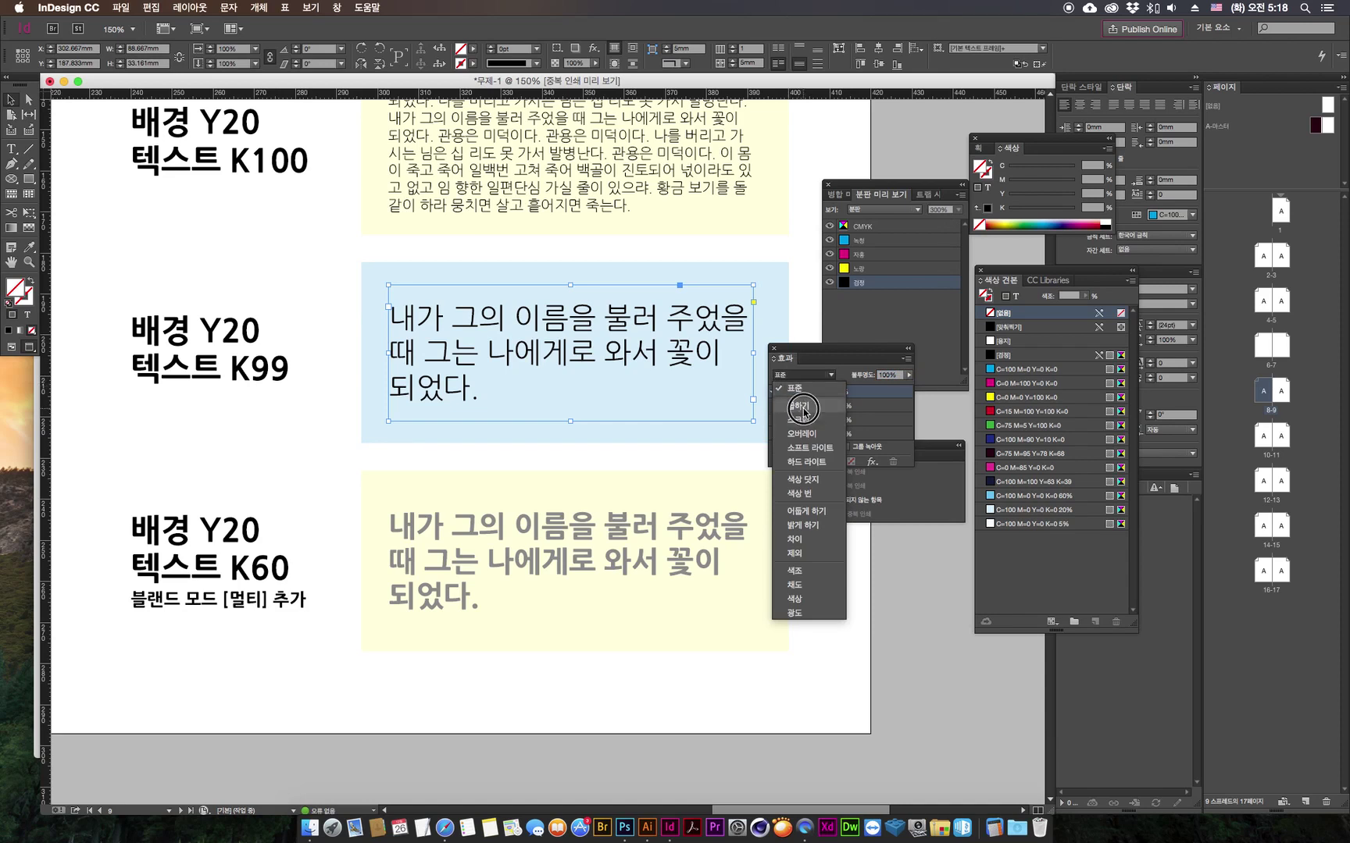
left_click(893, 629)
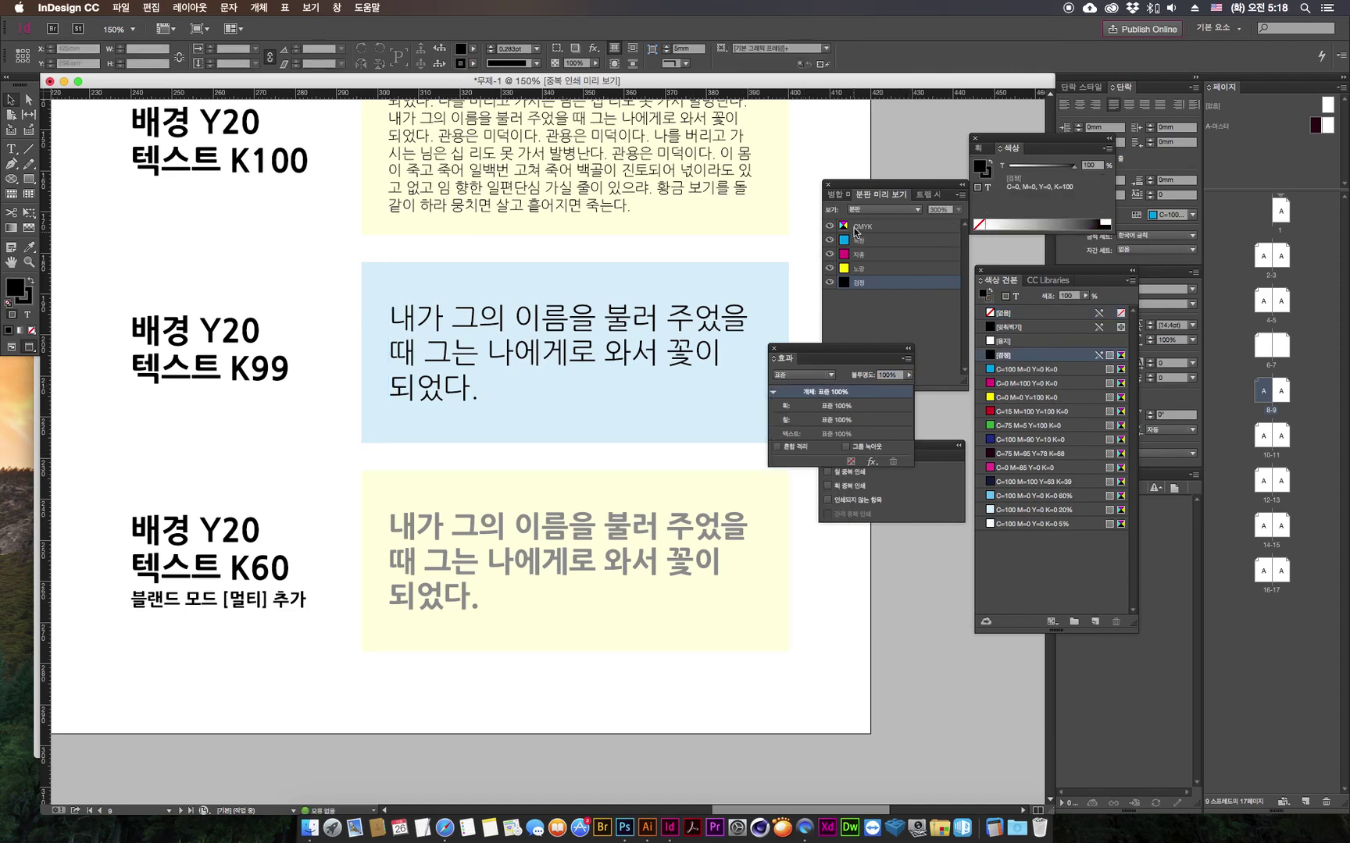
Step: View the cyan plate alone and the black plate alone to compare how the multiplied K99 text separates
left_click(886, 242)
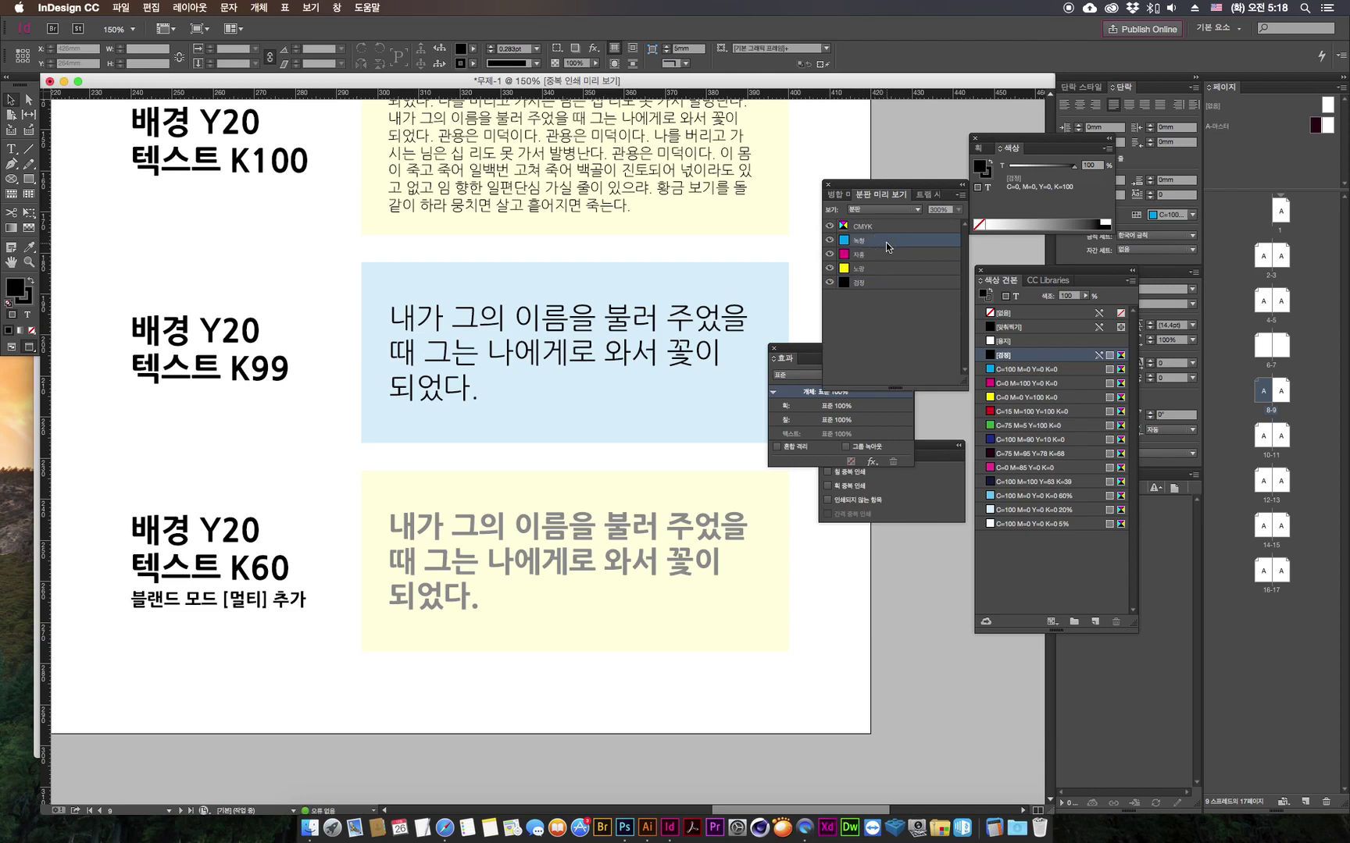
left_click(830, 286)
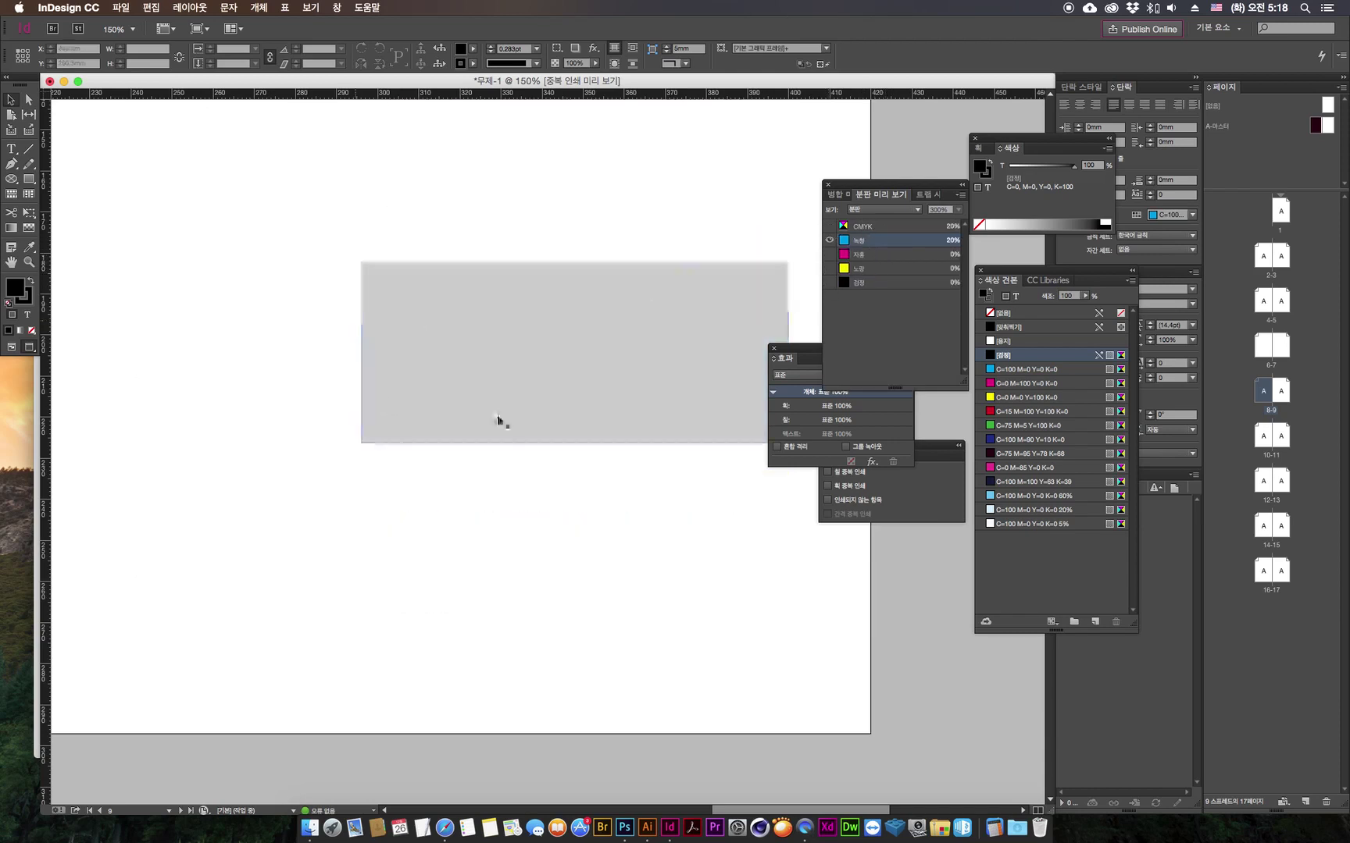
left_click(866, 284)
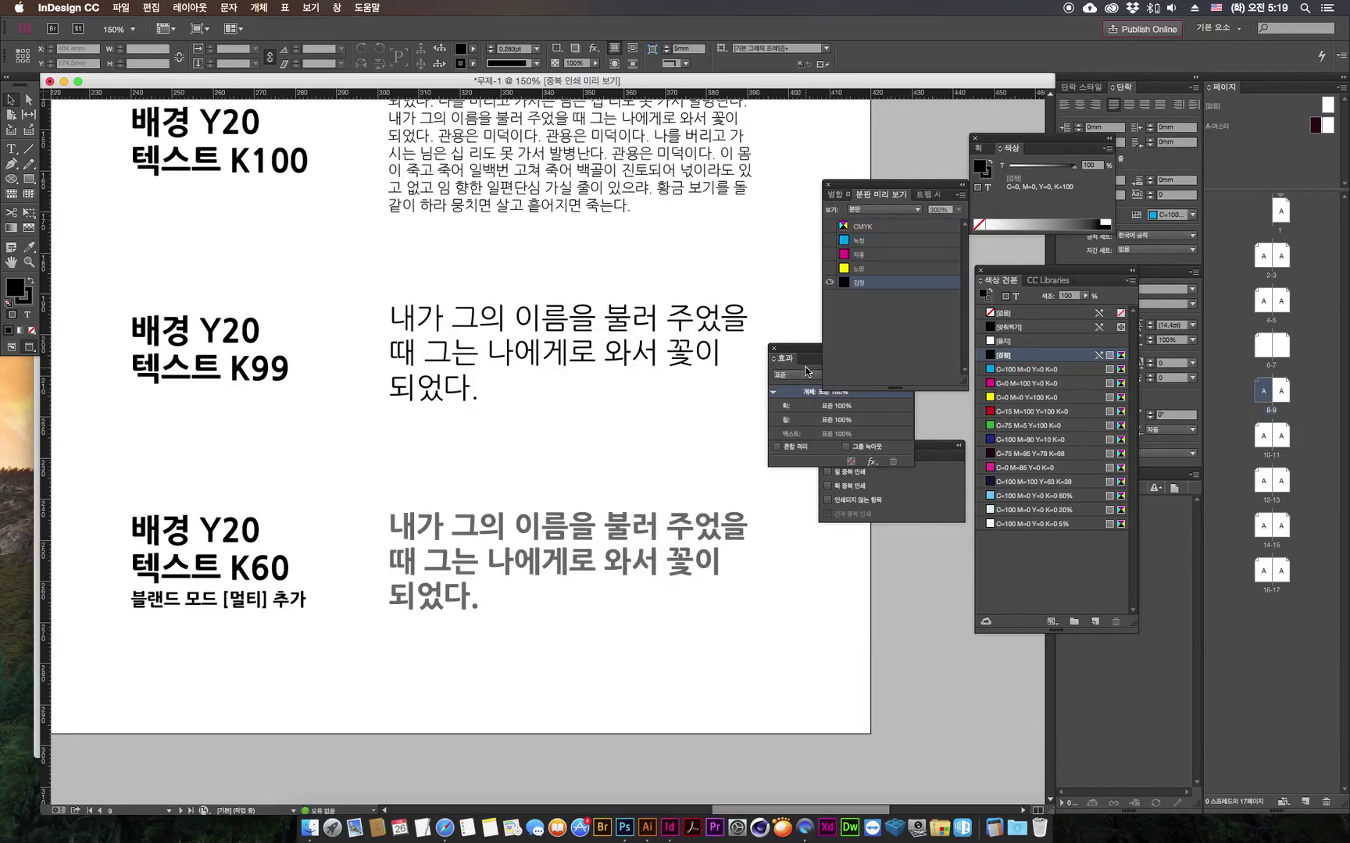
left_click_drag(930, 467, 892, 544)
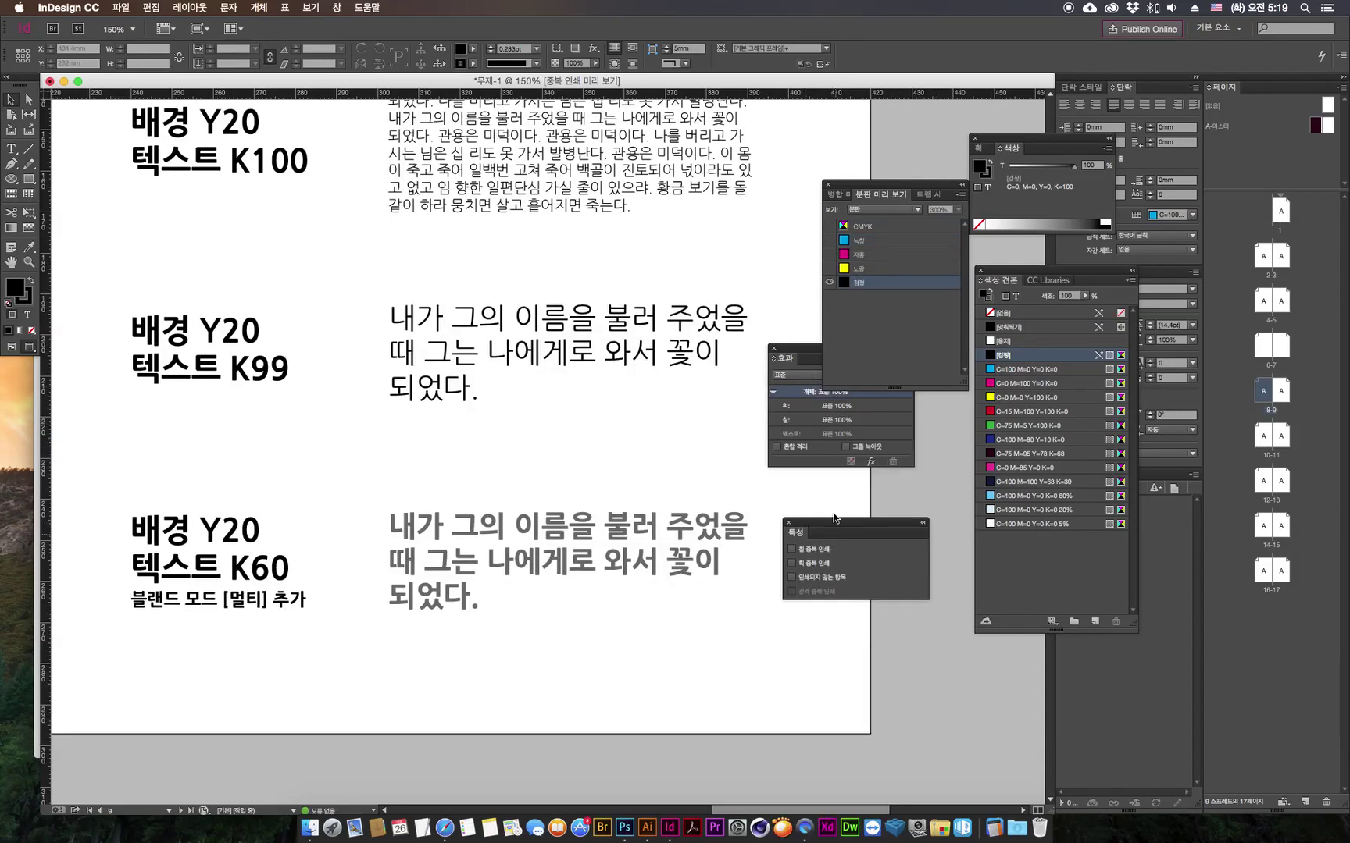
Step: Check the overprint attribute of the K99 text, show the cyan plate with black hidden and shown again, and leave text editing
double_click(517, 349)
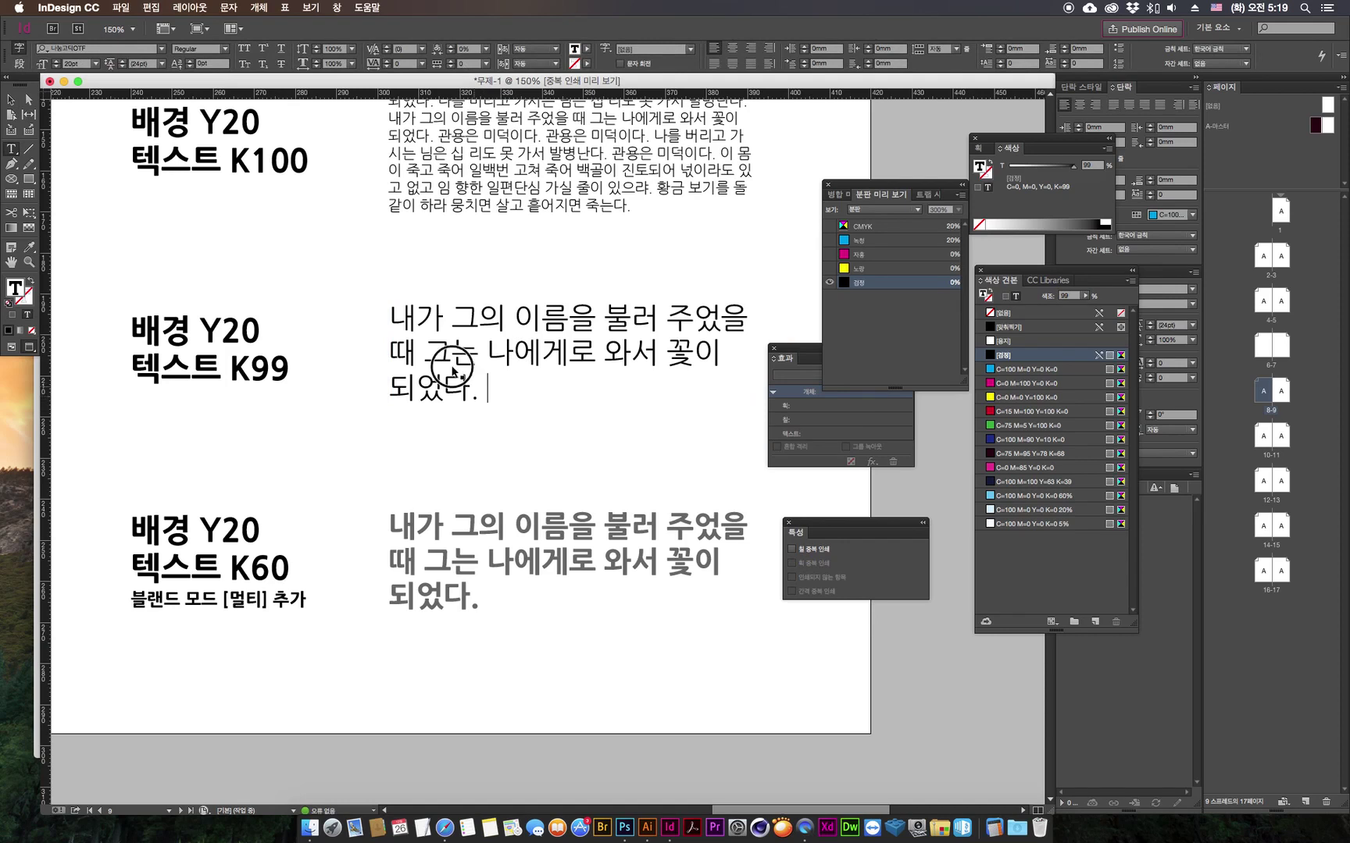
left_click_drag(486, 389, 400, 317)
left_click(829, 240)
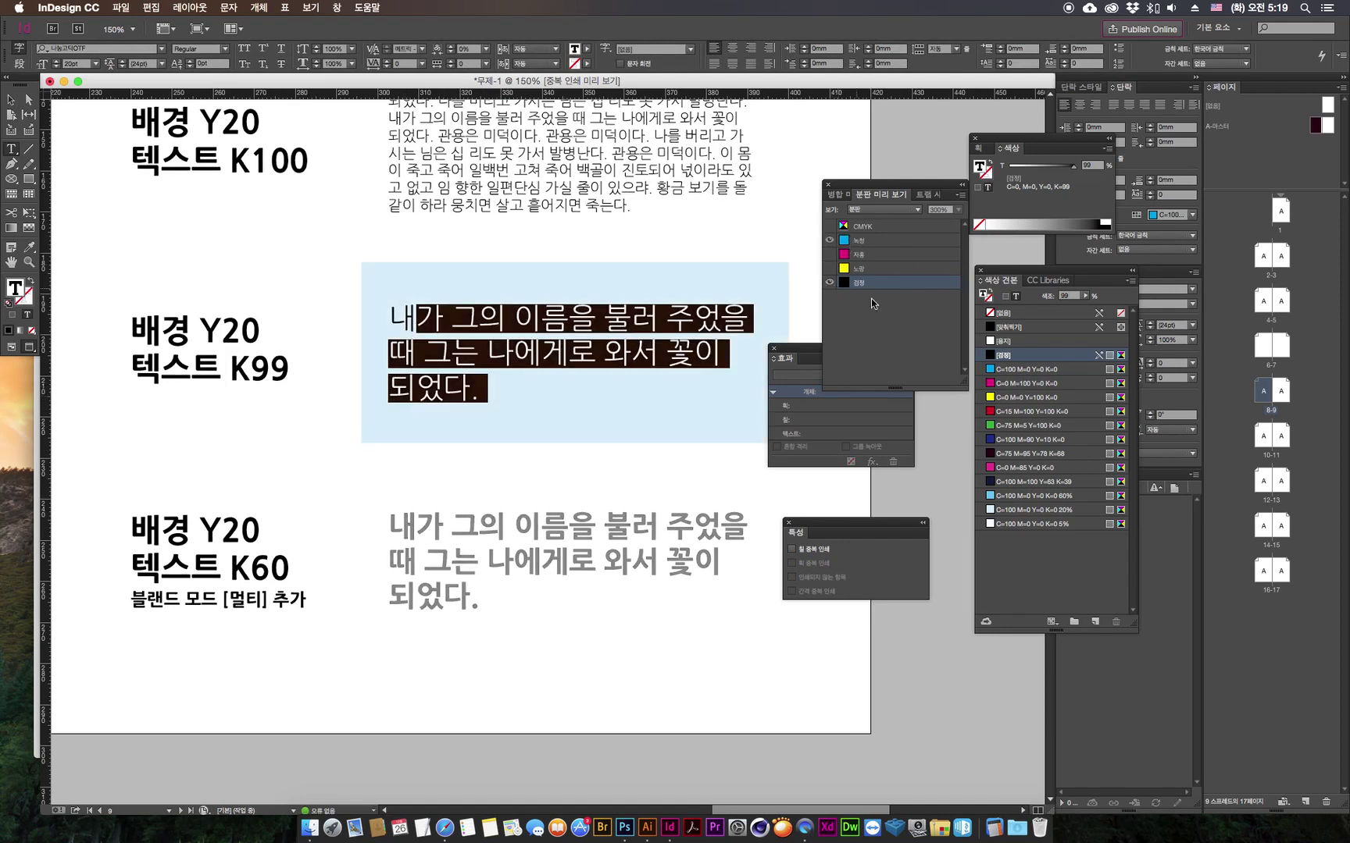
left_click(613, 356)
left_click(830, 282)
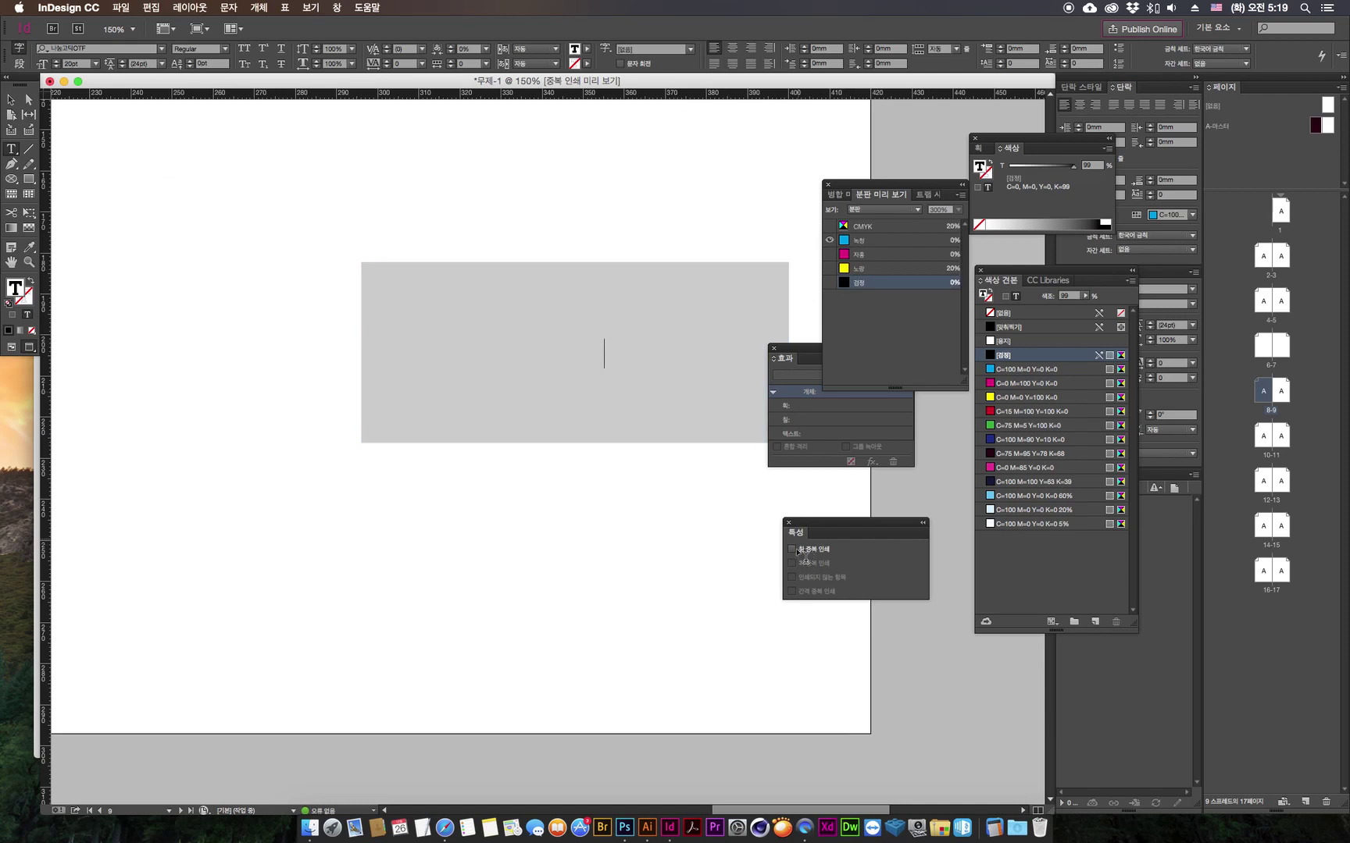
left_click(829, 282)
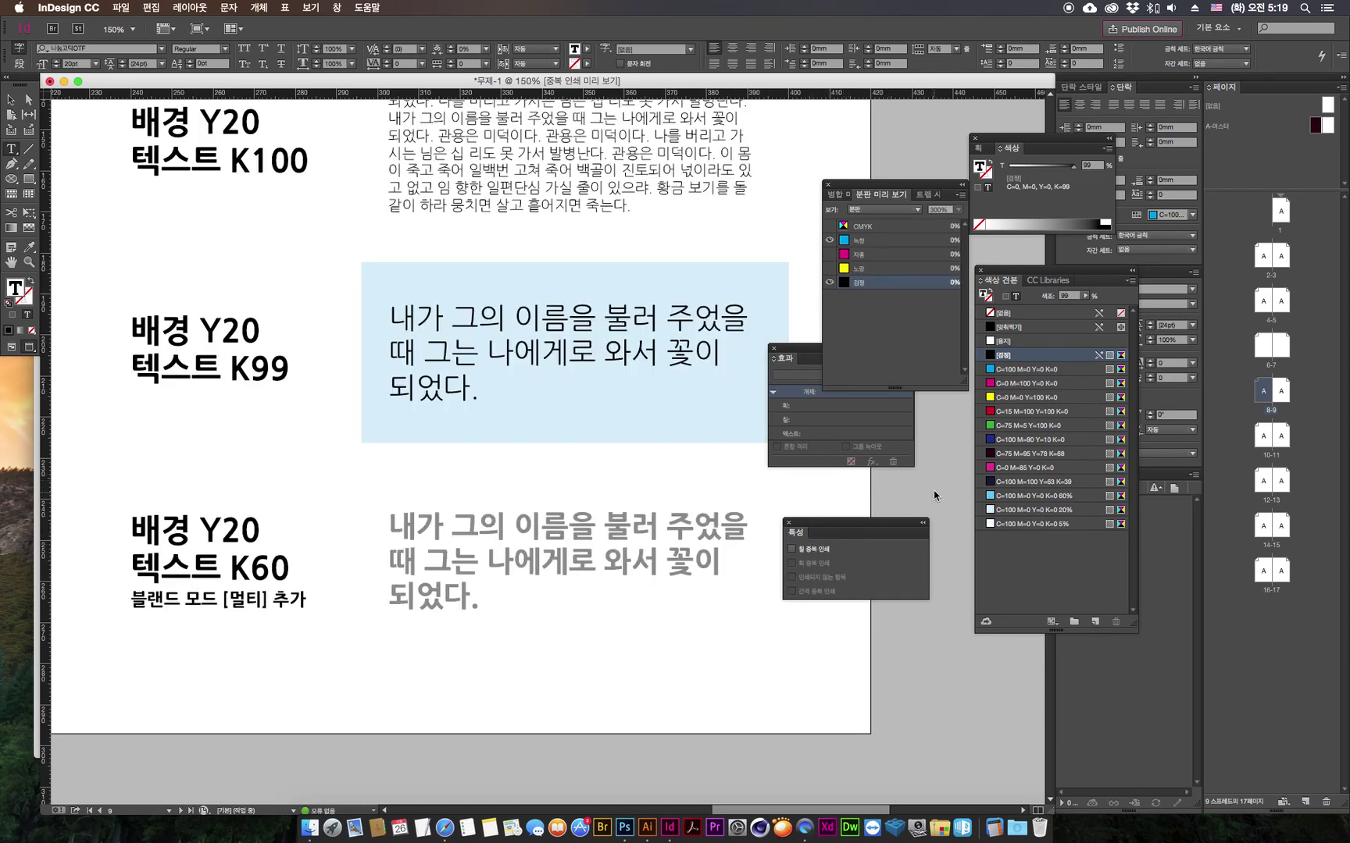
key("Escape")
Step: Select the K99 text frame to check its blend mode and show all CMYK plates again
left_click_drag(805, 346, 810, 371)
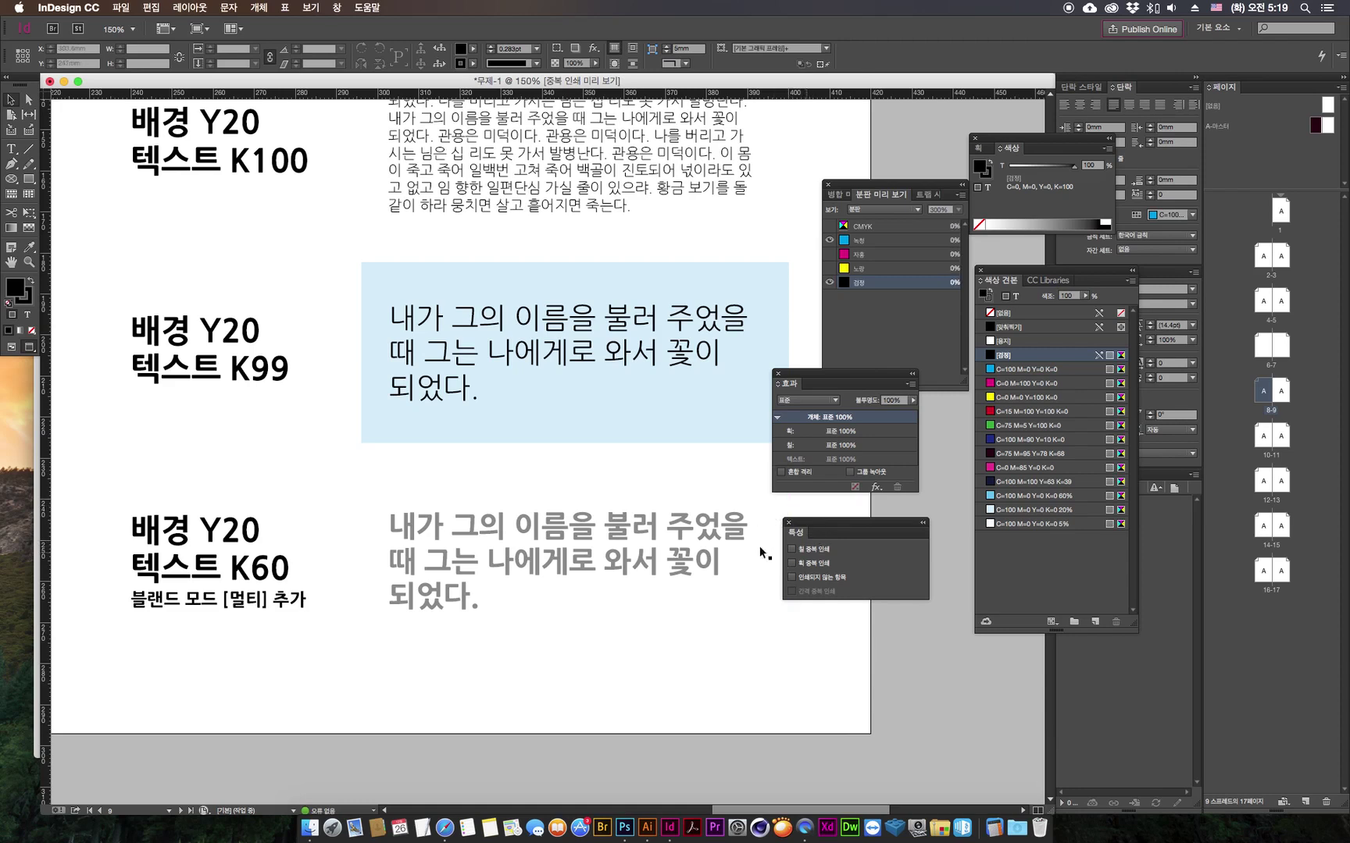
left_click(582, 331)
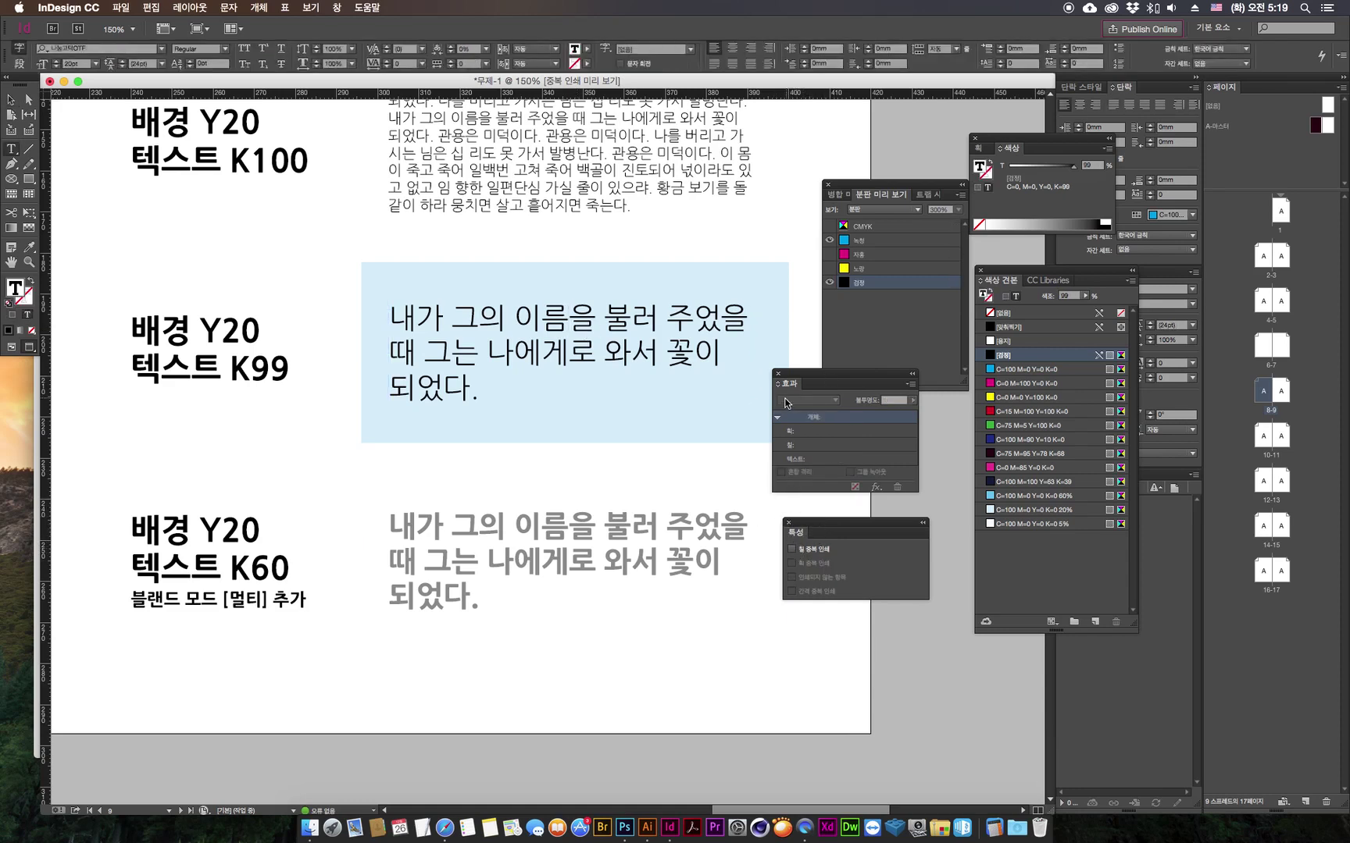
left_click(11, 99)
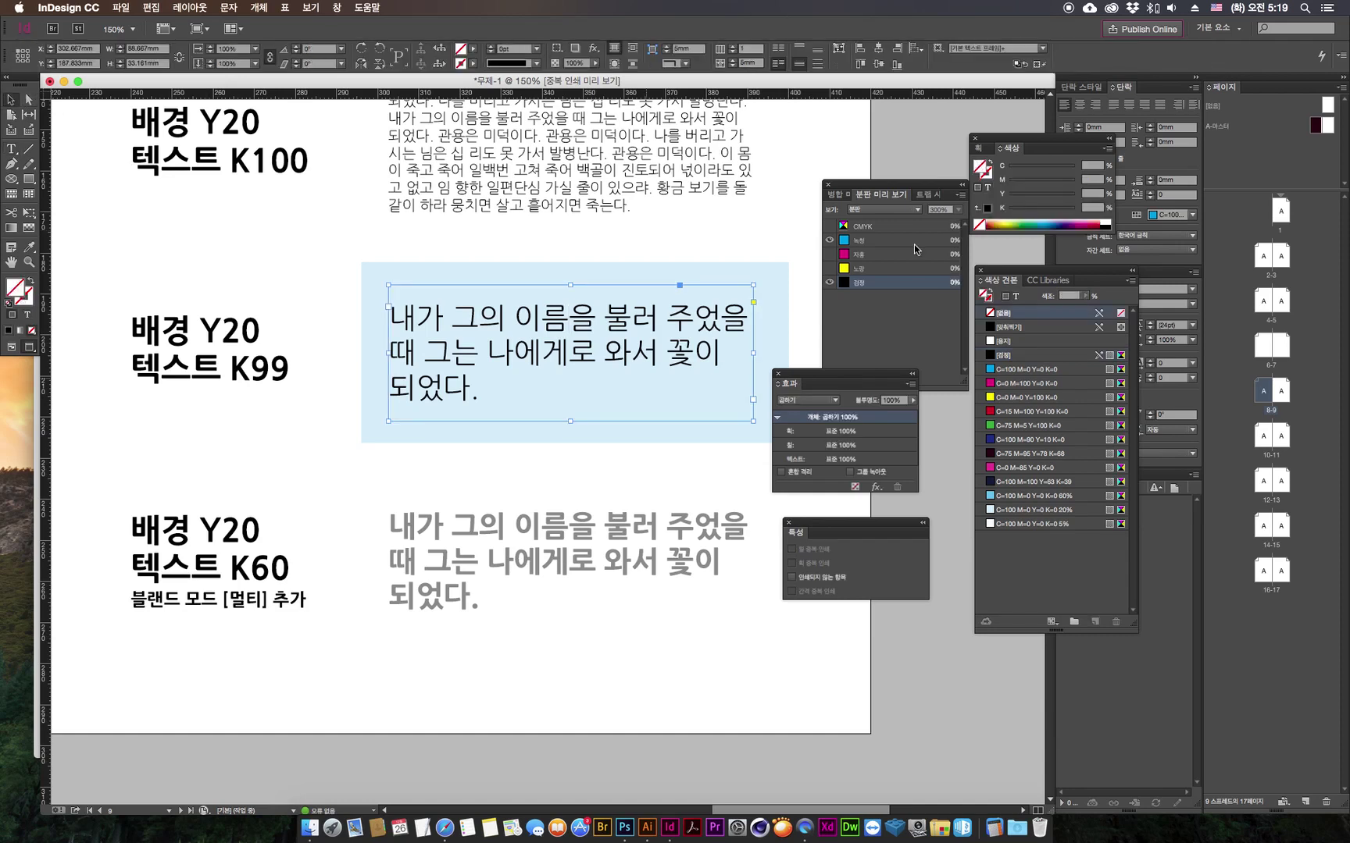
left_click(831, 226)
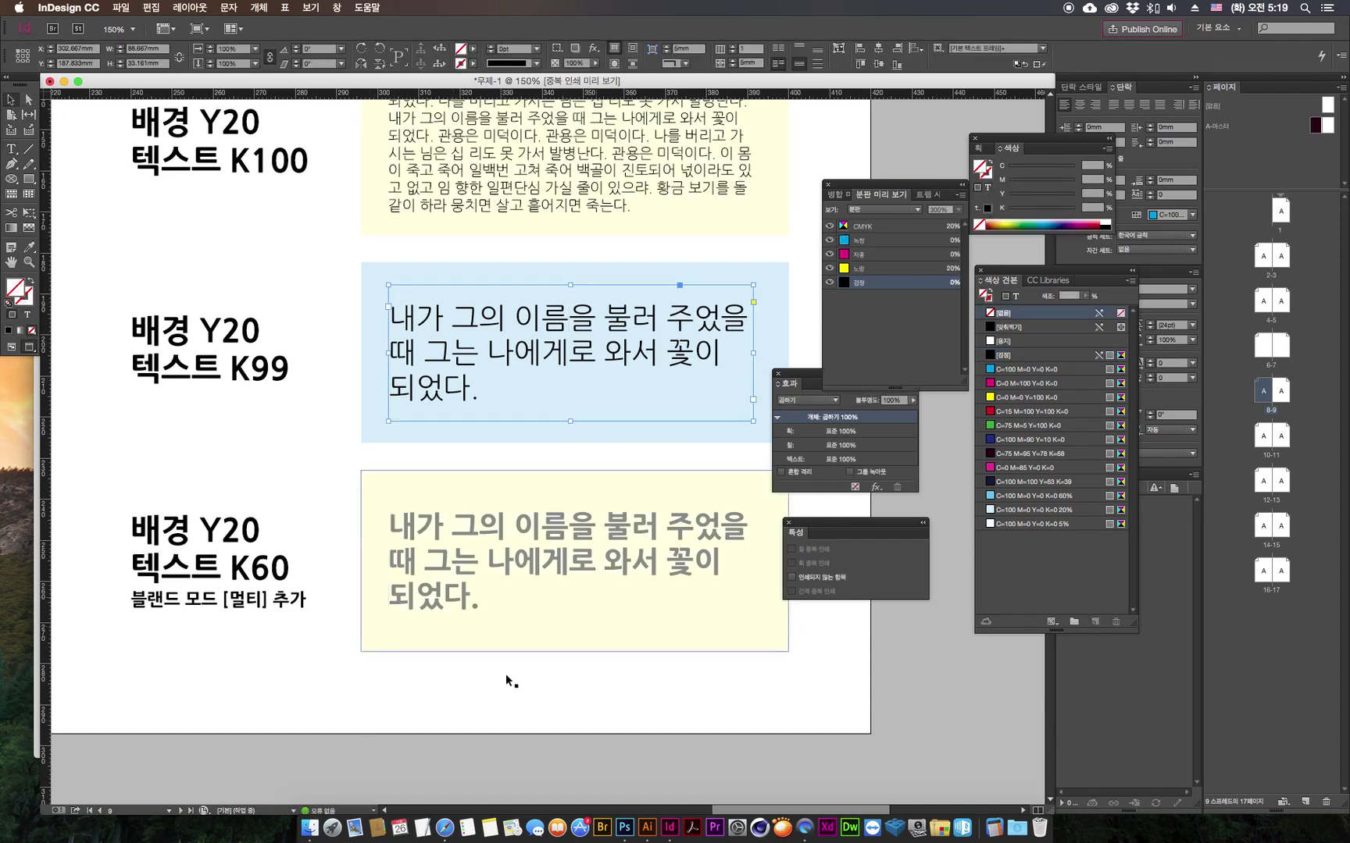
Step: Select the K60 text frame in the pale-yellow box to check its blend mode, and deselect it
scroll(519, 576, "down", 1)
scroll(519, 576, "down", 3)
scroll(476, 552, "right", 1)
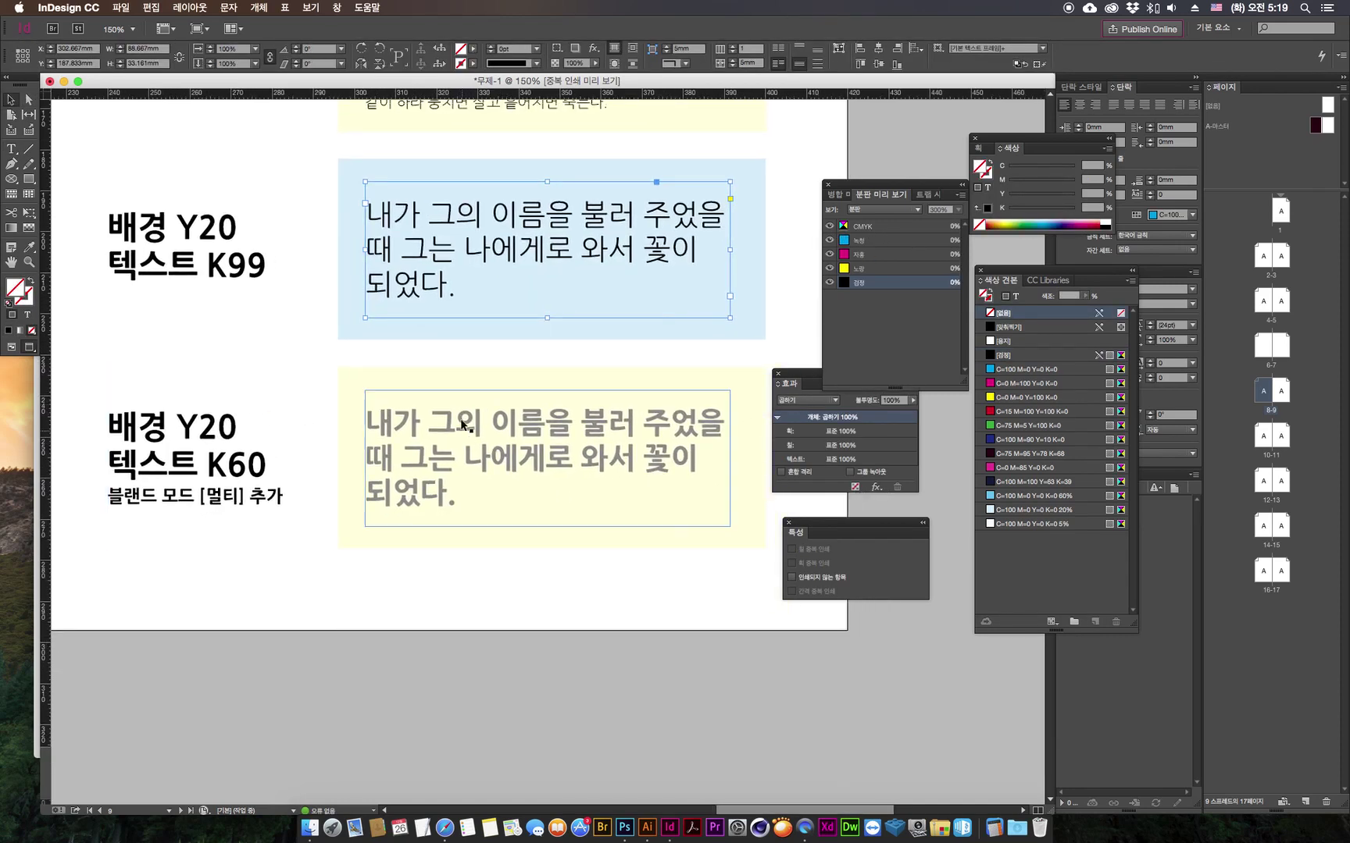
left_click_drag(805, 377, 812, 400)
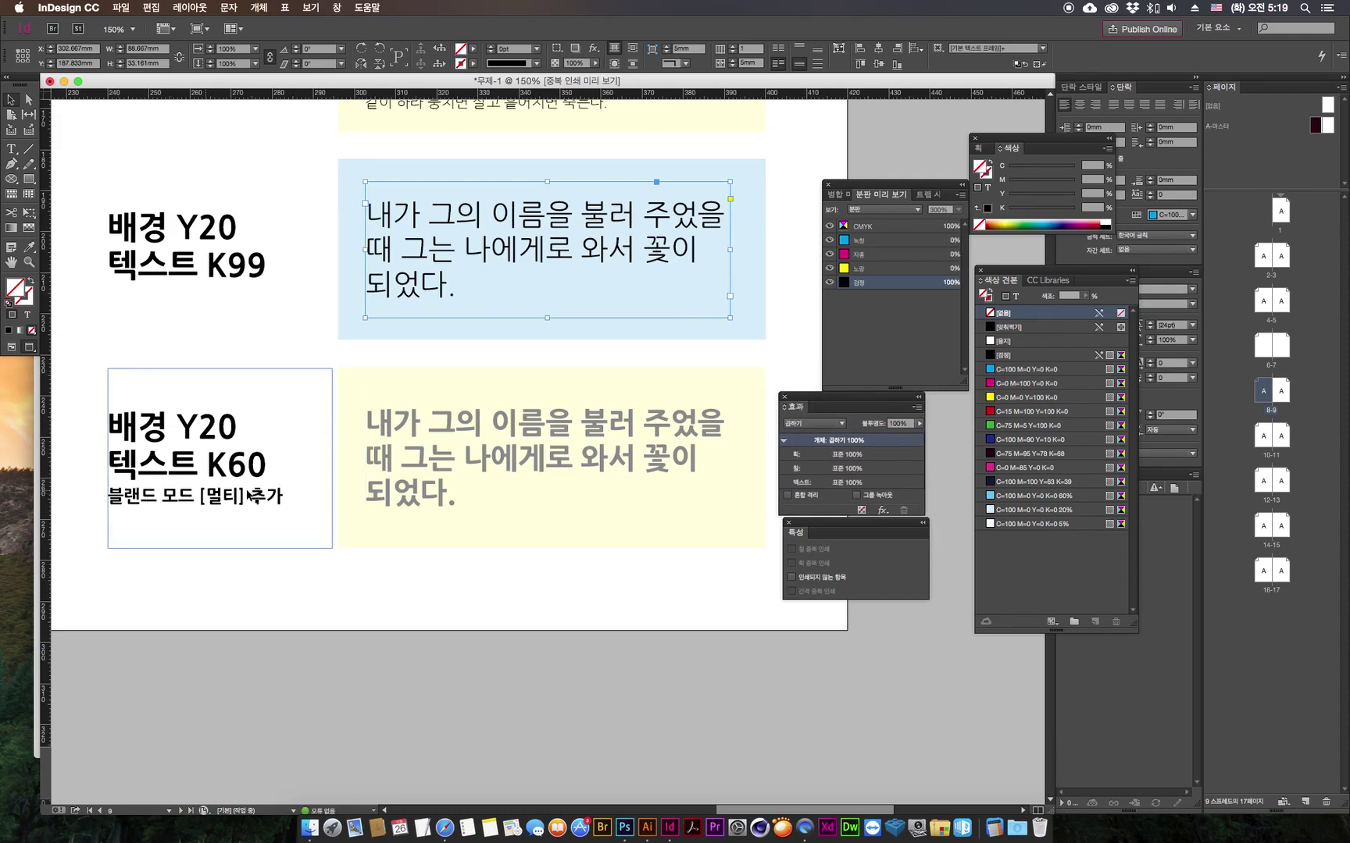
left_click(452, 656)
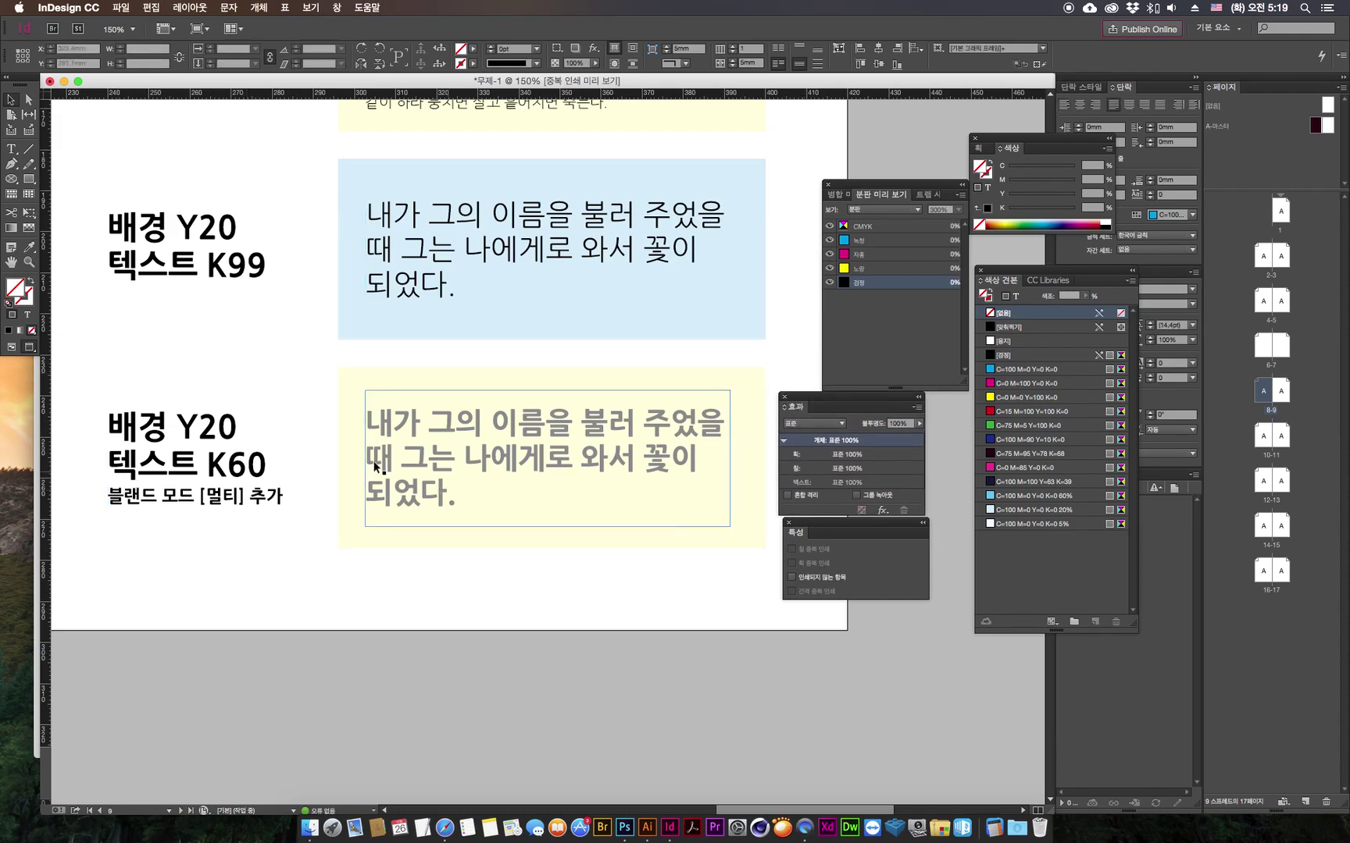
left_click(365, 543)
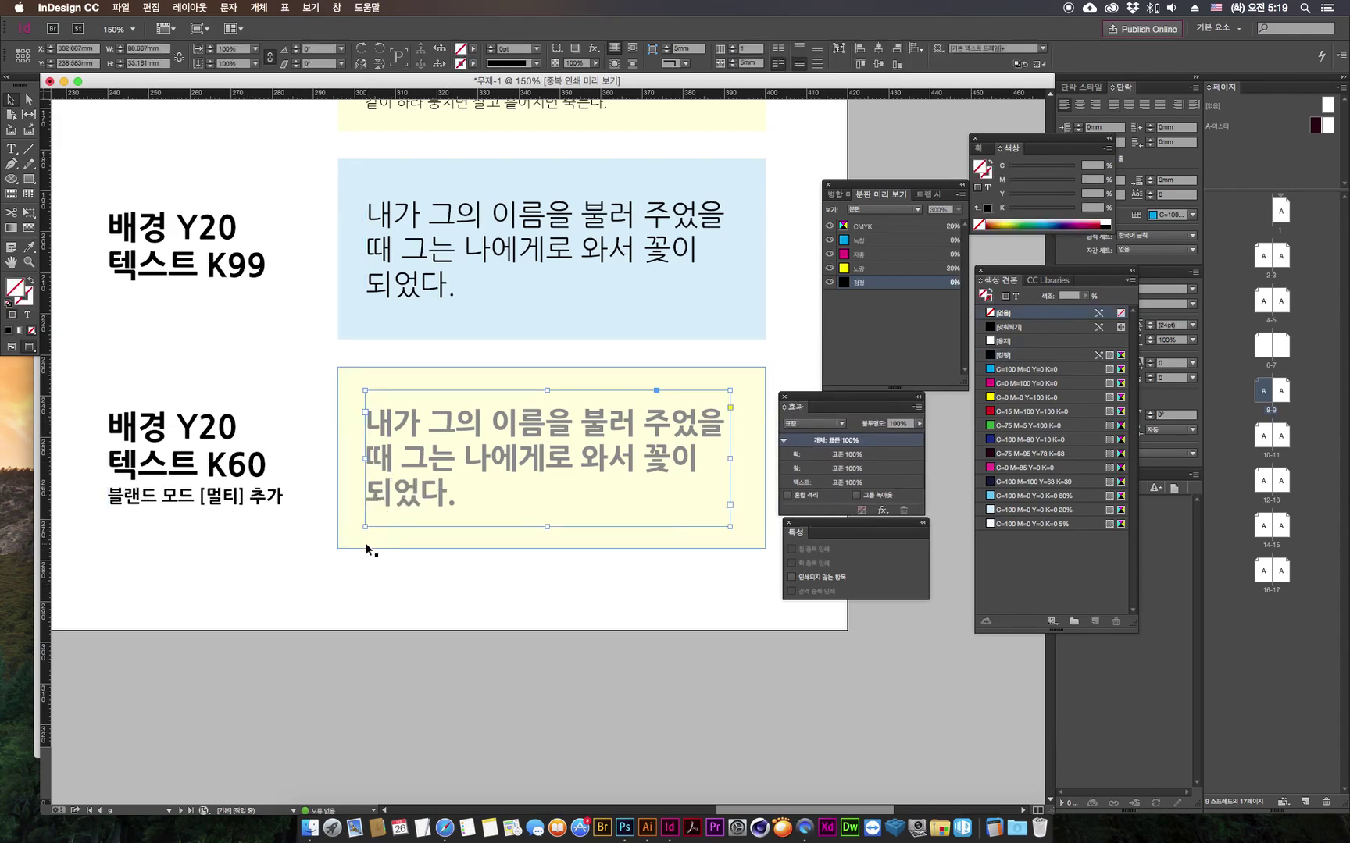
left_click(621, 591)
Step: Show only the yellow and black plates, and set the K60 text frame's blend mode to Multiply
left_click(891, 270)
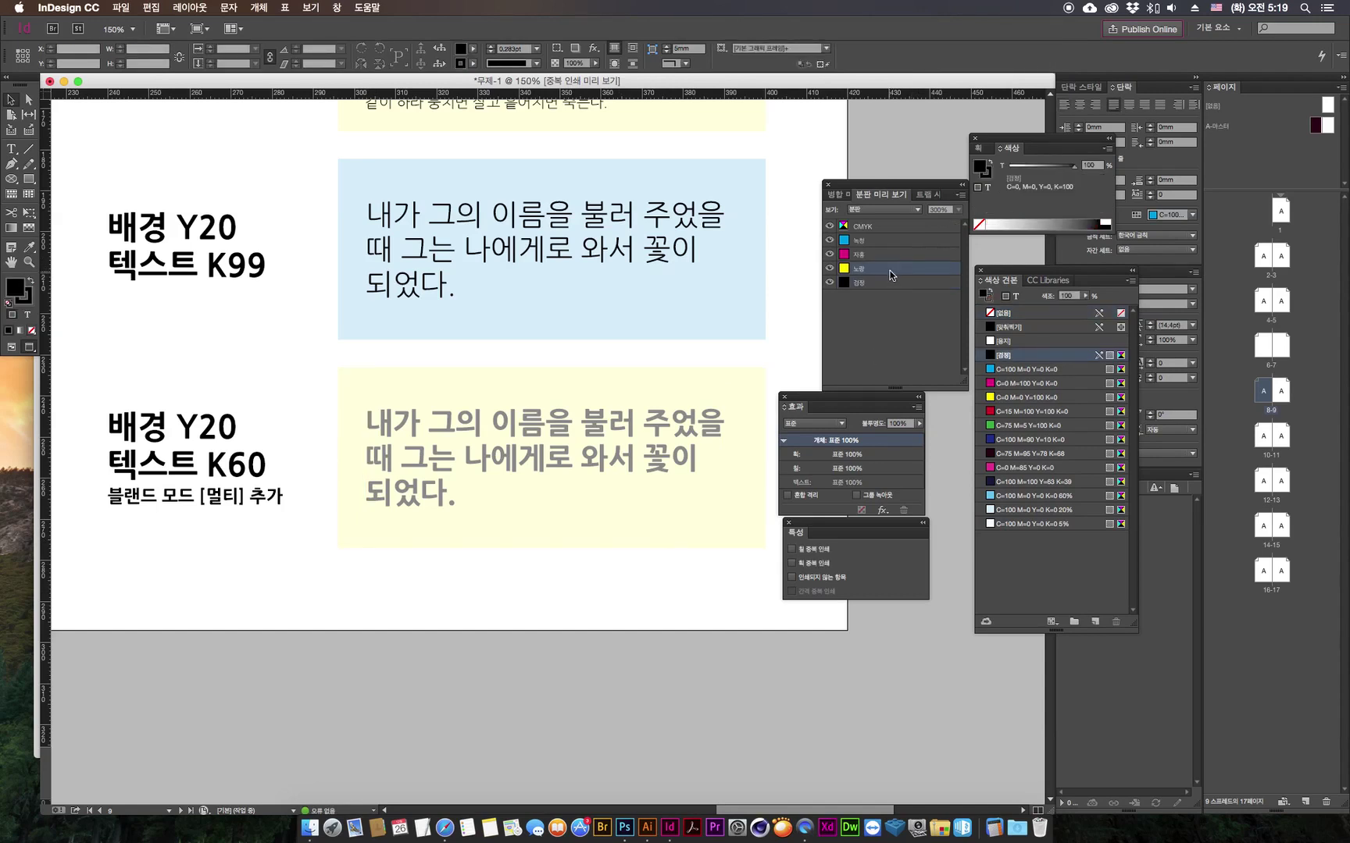
left_click(829, 286)
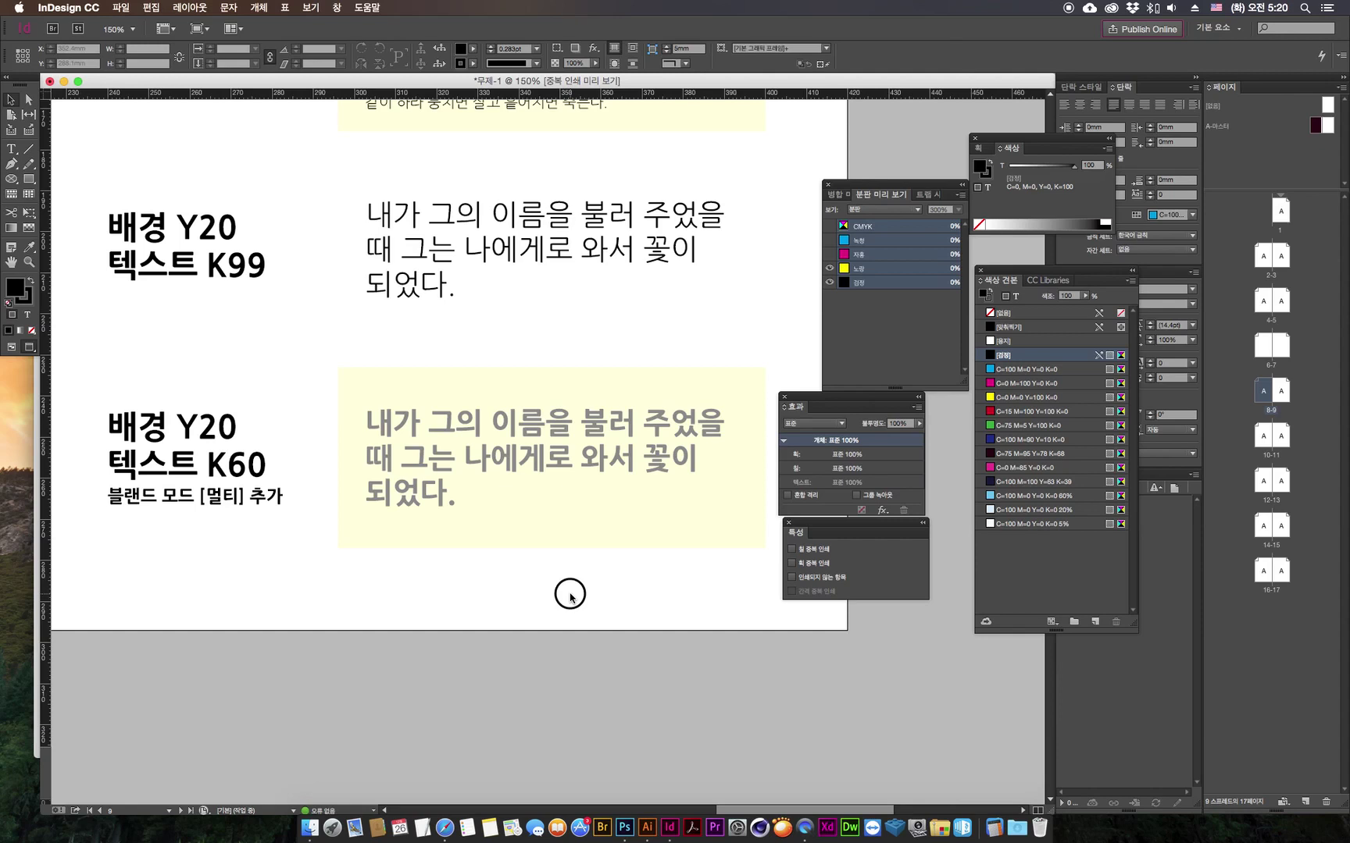
left_click(476, 454)
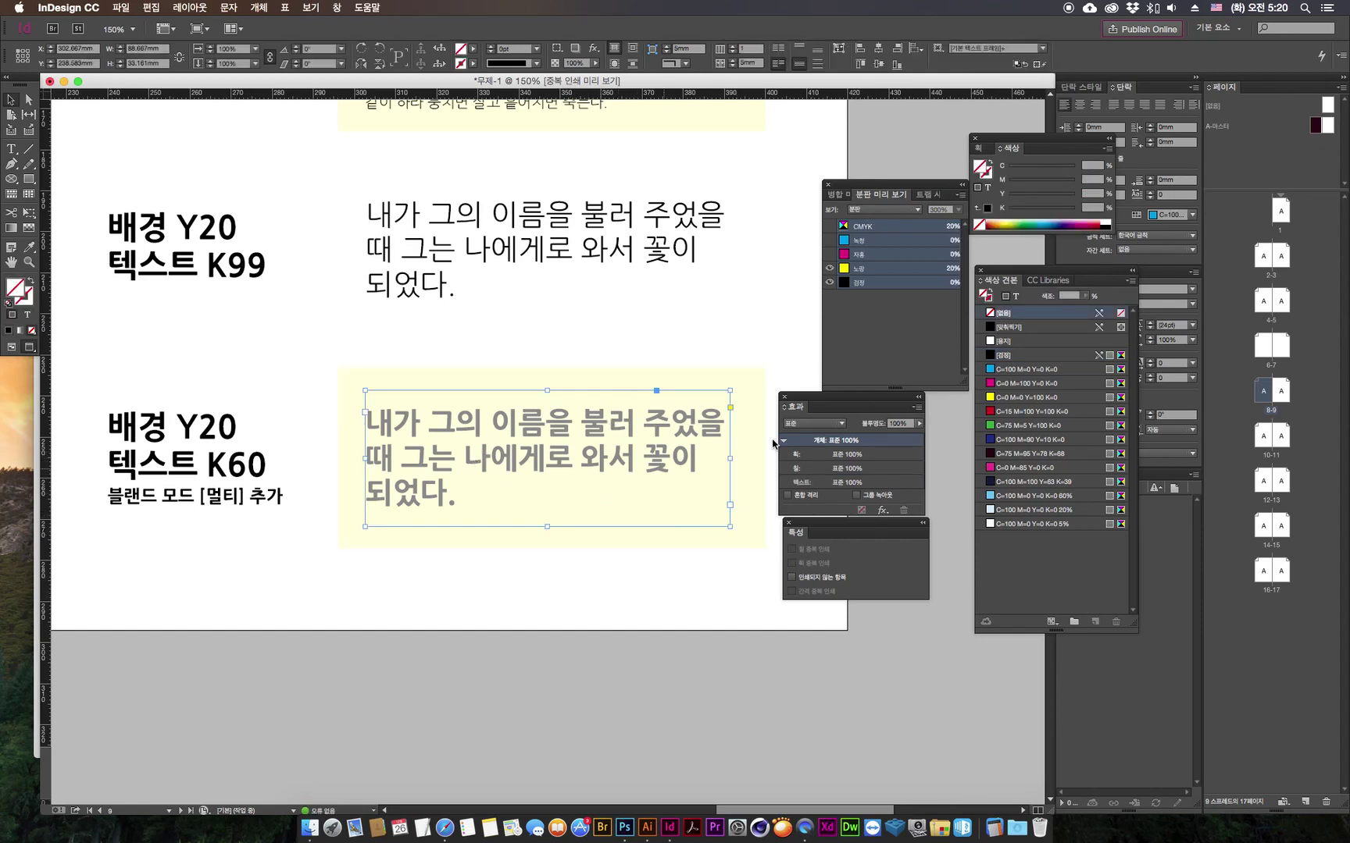
left_click(814, 423)
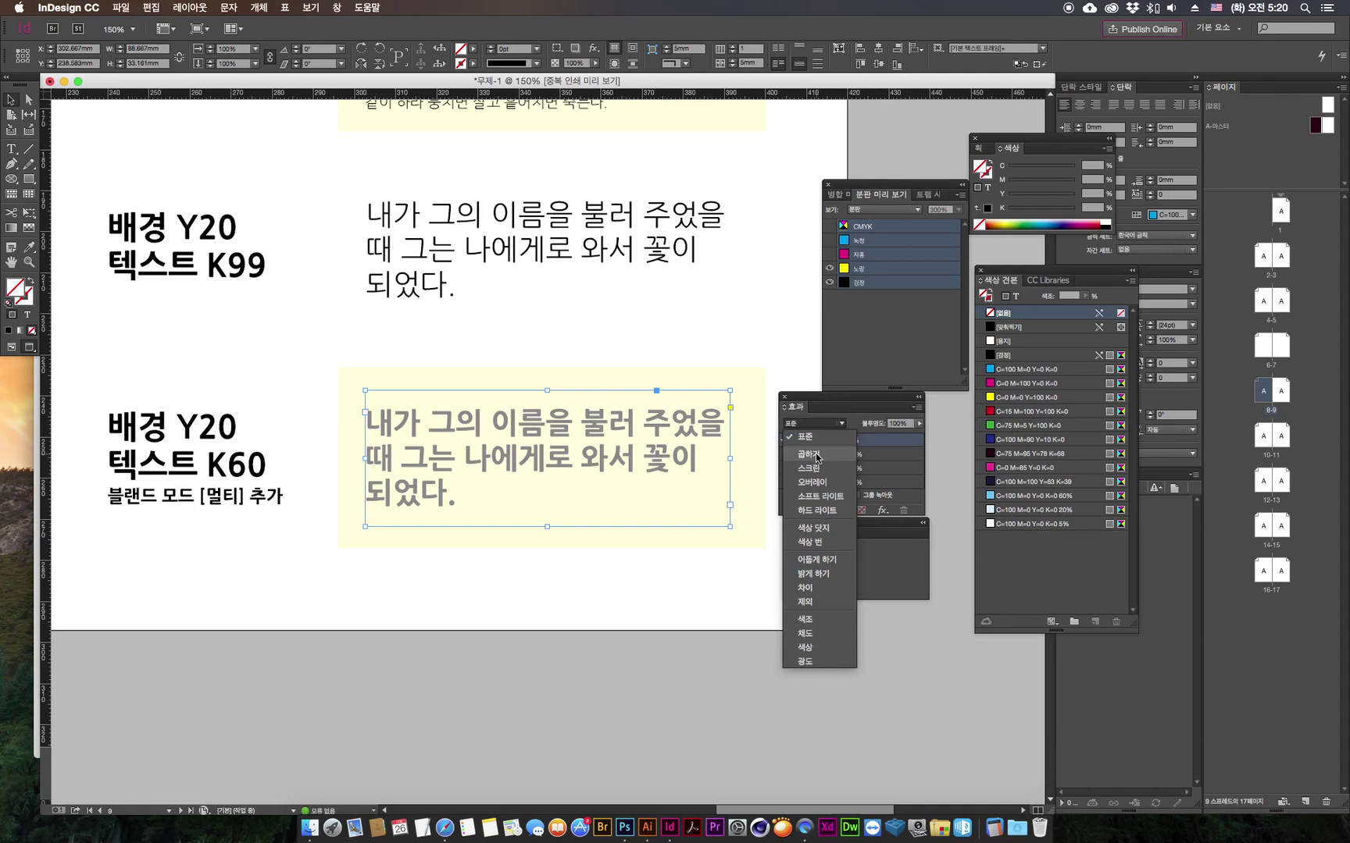
left_click(816, 455)
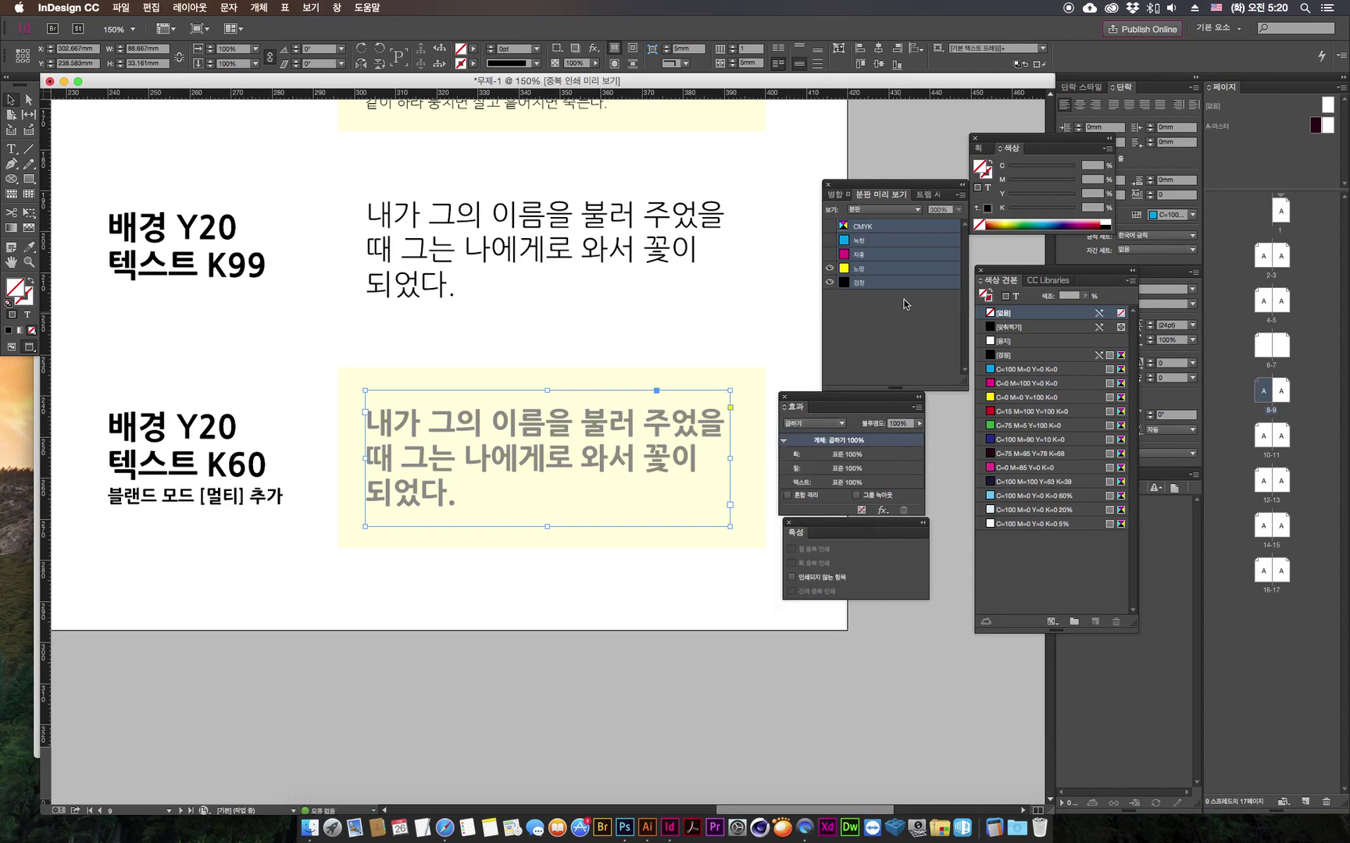
Step: View the black plate on its own, view the yellow plate on its own, and deselect the K60 text frame
left_click(860, 351)
left_click(829, 282)
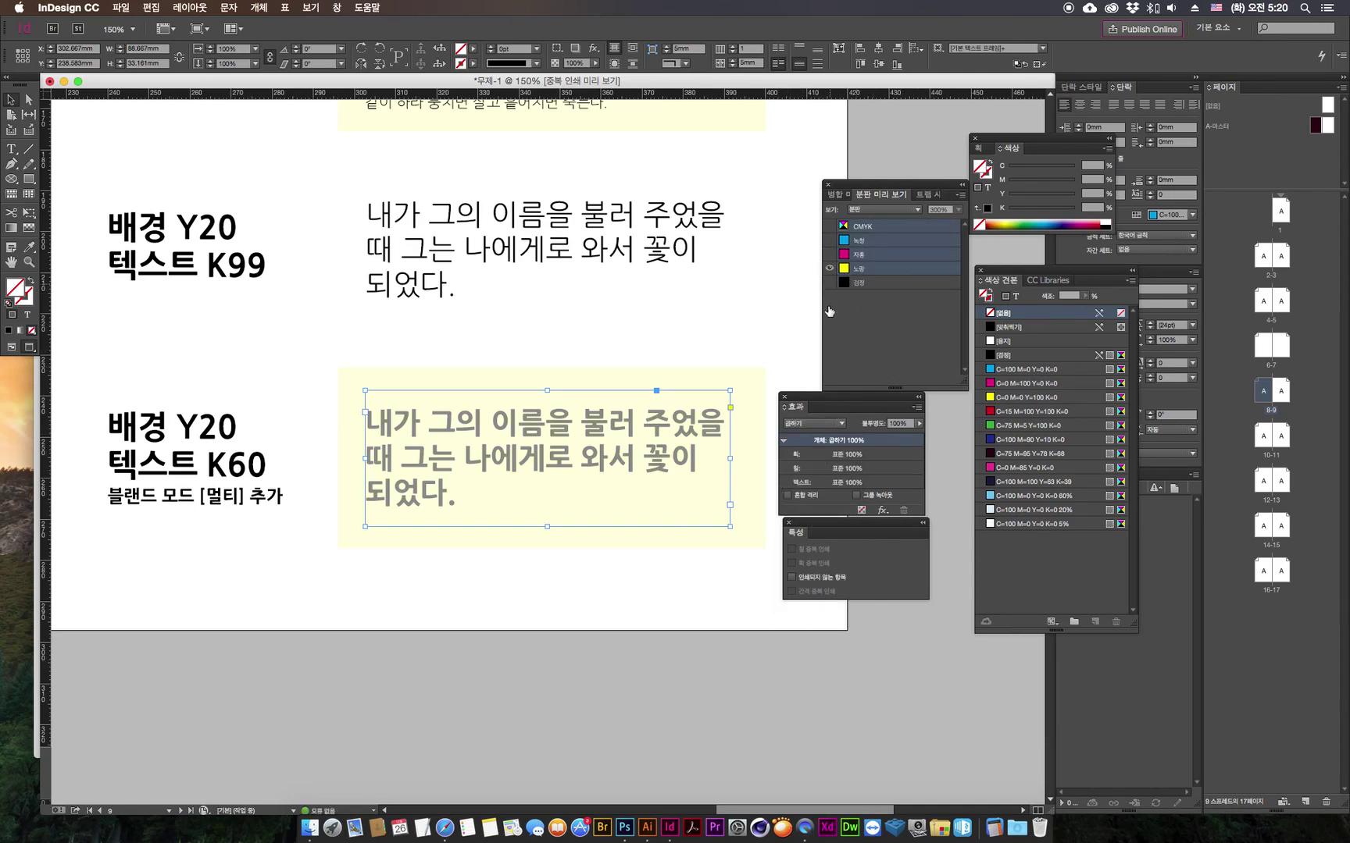
left_click(857, 314)
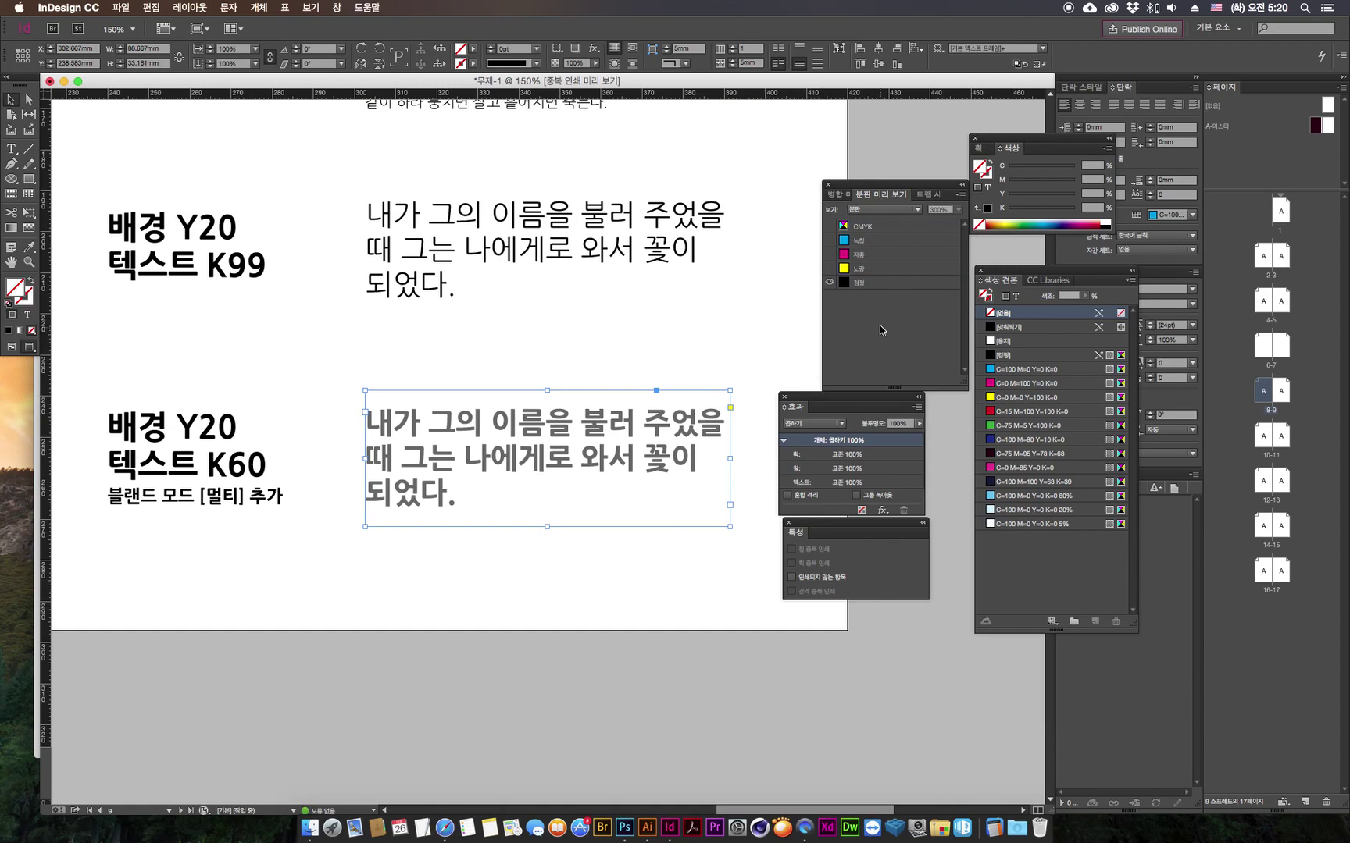
left_click(896, 268)
left_click(793, 338)
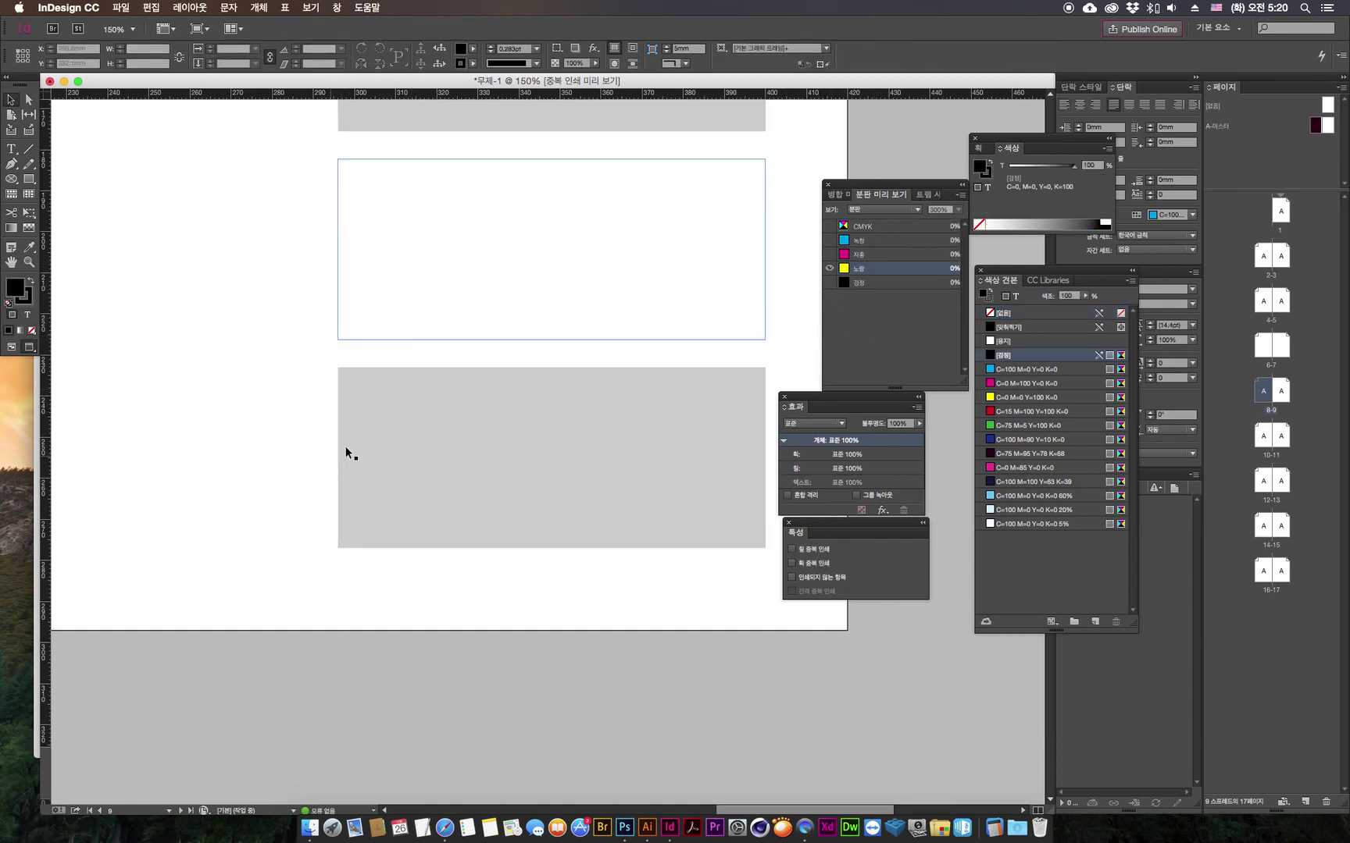
Step: Show the yellow and black plates together, and bring back all CMYK plates
left_click(566, 410)
left_click(627, 570)
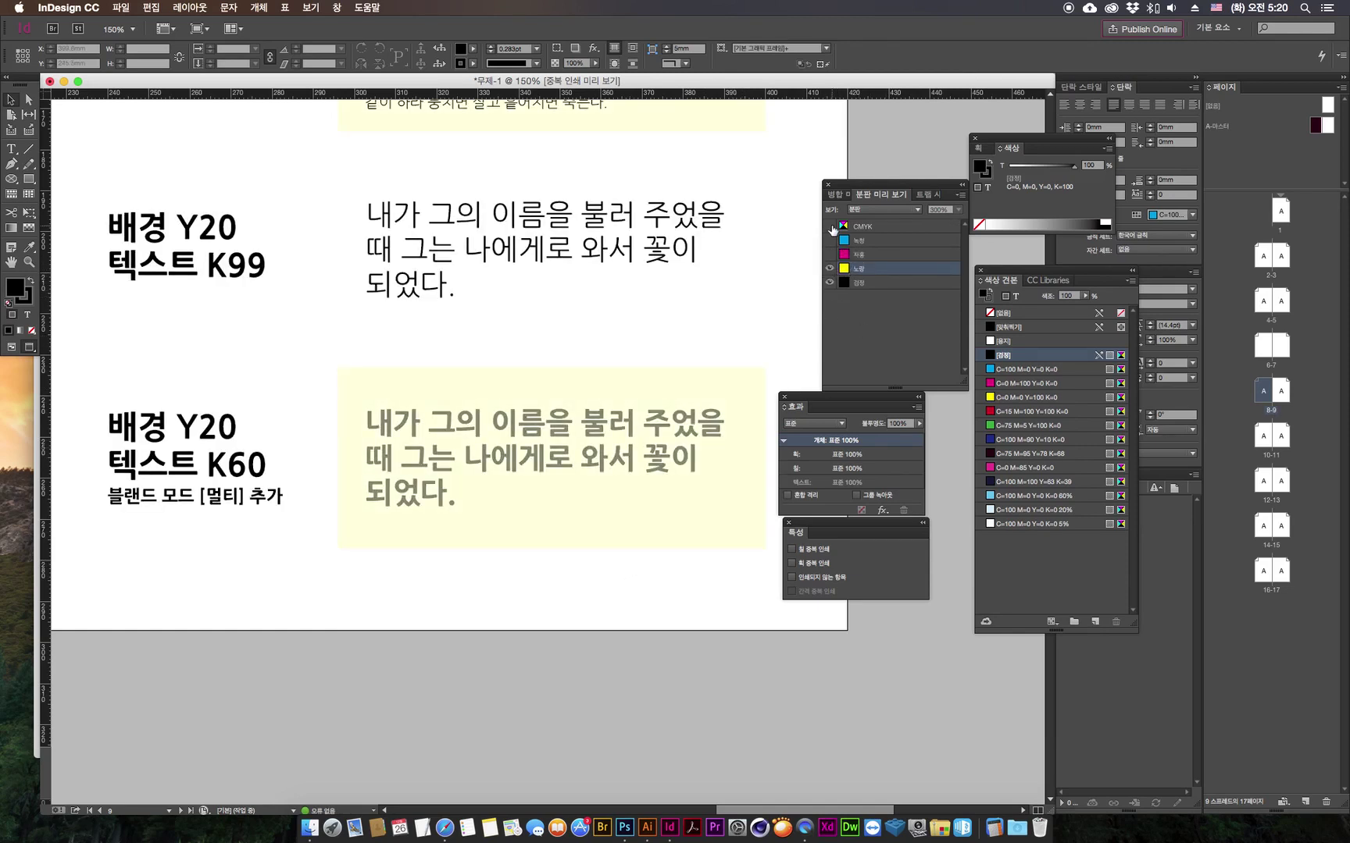
left_click(831, 225)
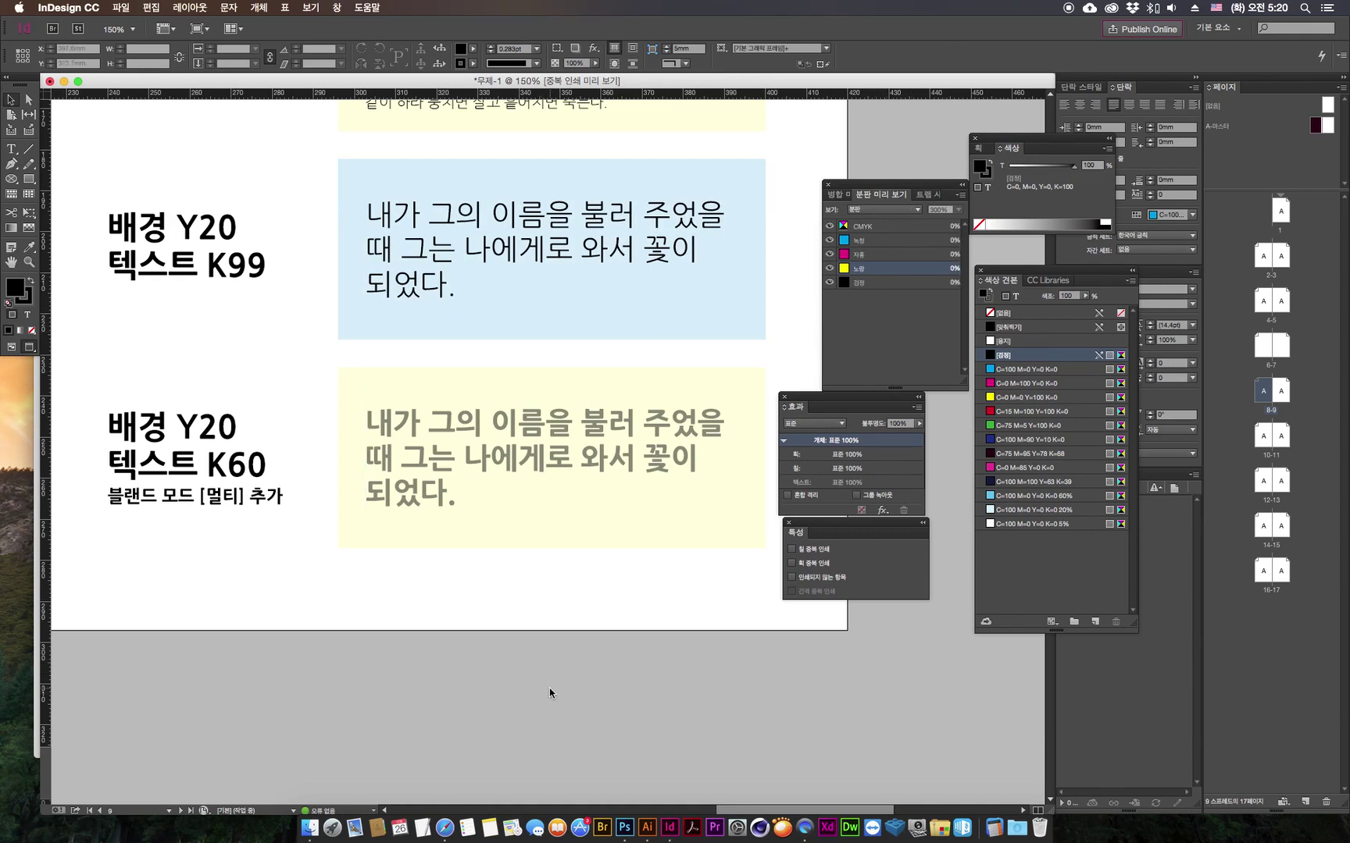
Step: Fit the whole spread in the window and close the Attributes and Effects panels
key("super+alt+0")
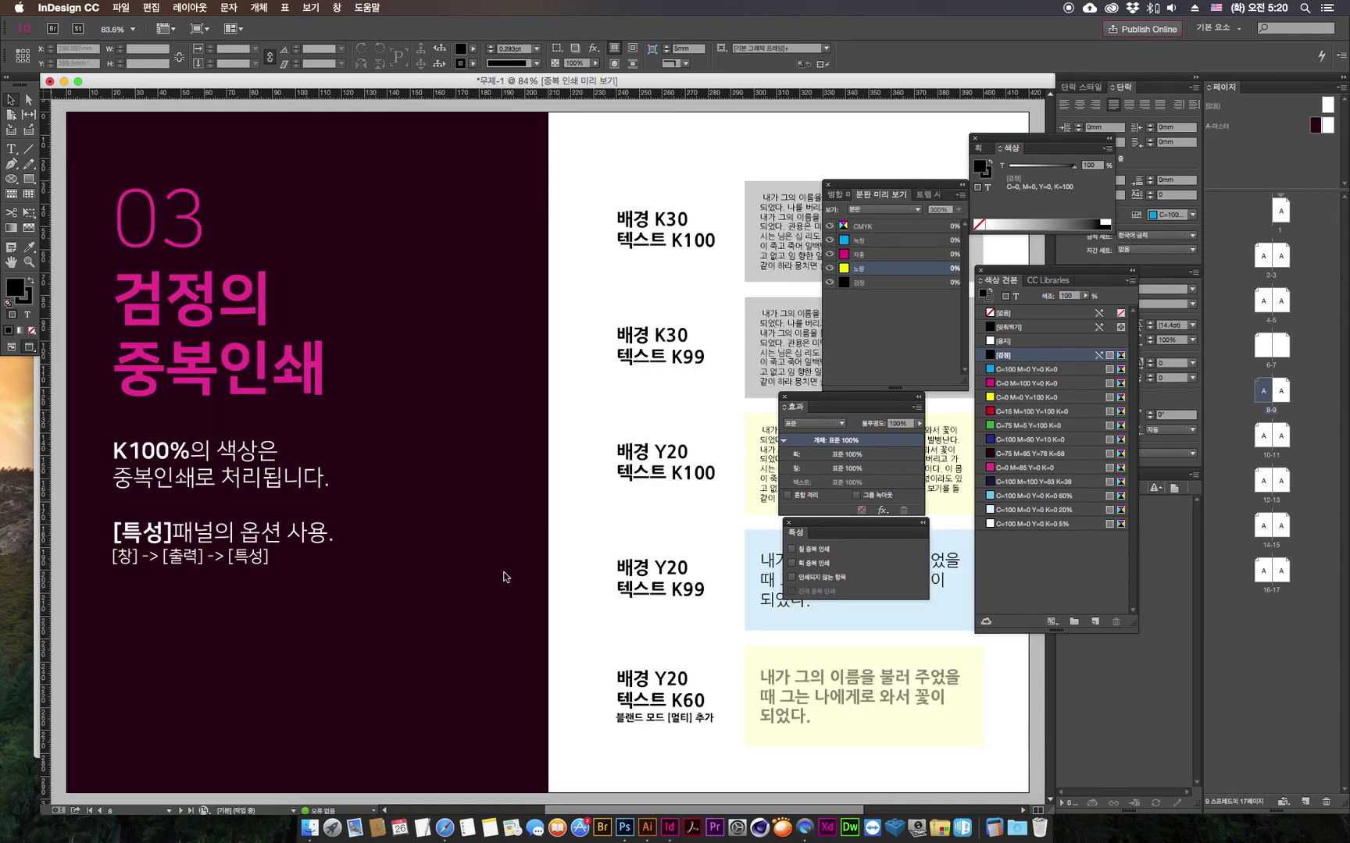
left_click(788, 522)
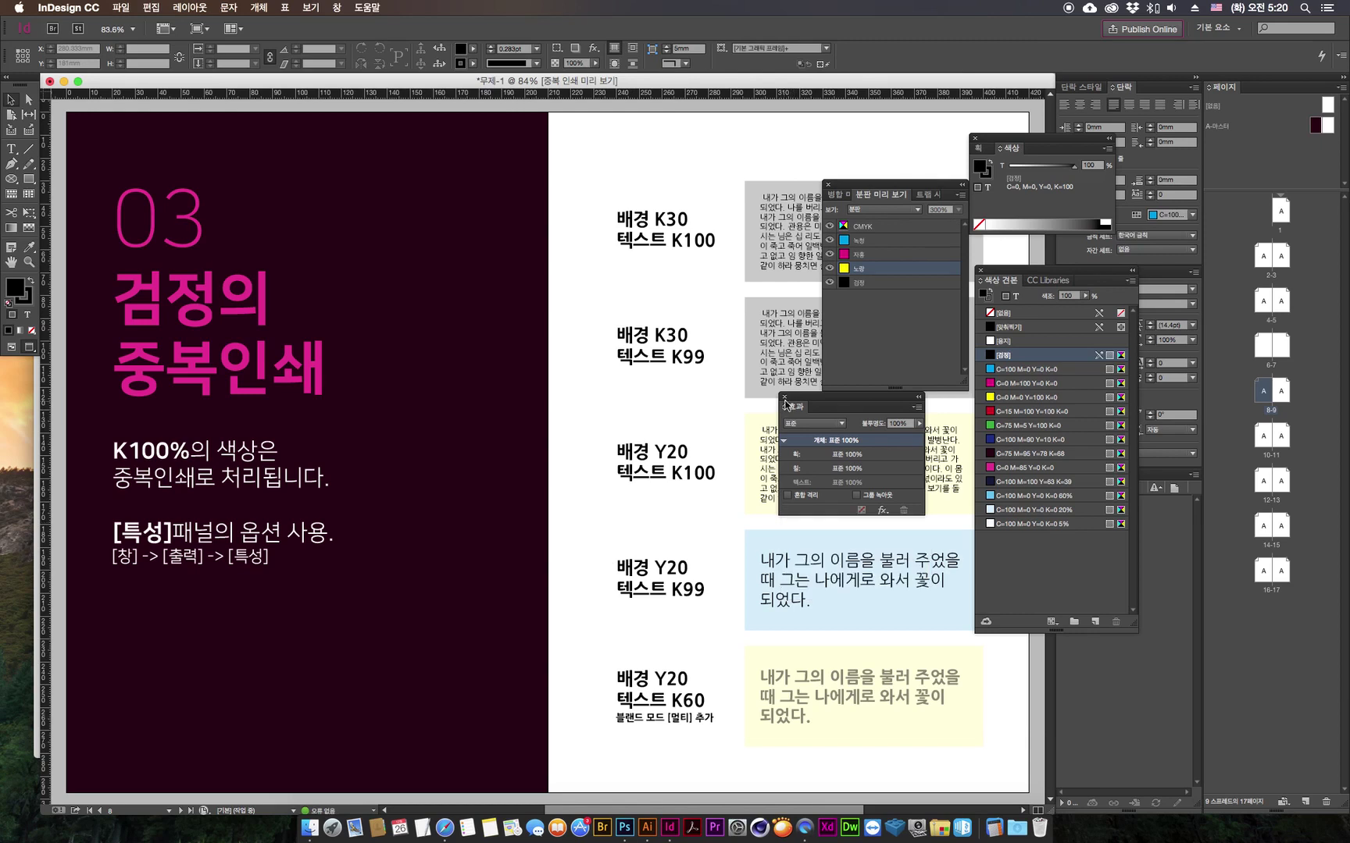
left_click(784, 397)
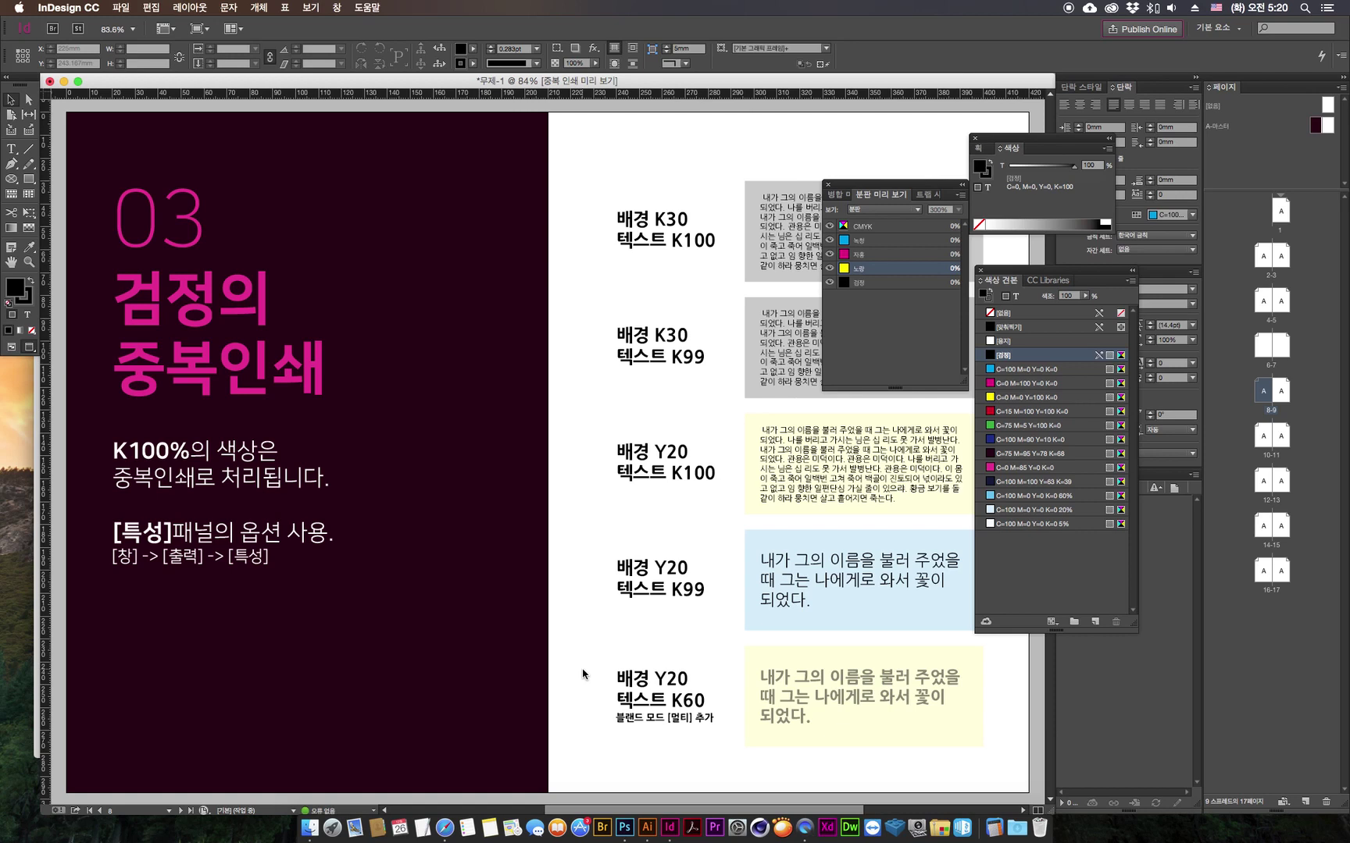
Step: Go to the spread titled 04 on incorrect overprinting, uncover its samples, and enlarge the K100 and registration background boxes
left_click_drag(572, 648, 625, 122)
left_click_drag(572, 614, 522, 294)
mouse_move(846, 185)
left_mouse_down()
mouse_move(902, 254)
mouse_move(938, 255)
left_mouse_up()
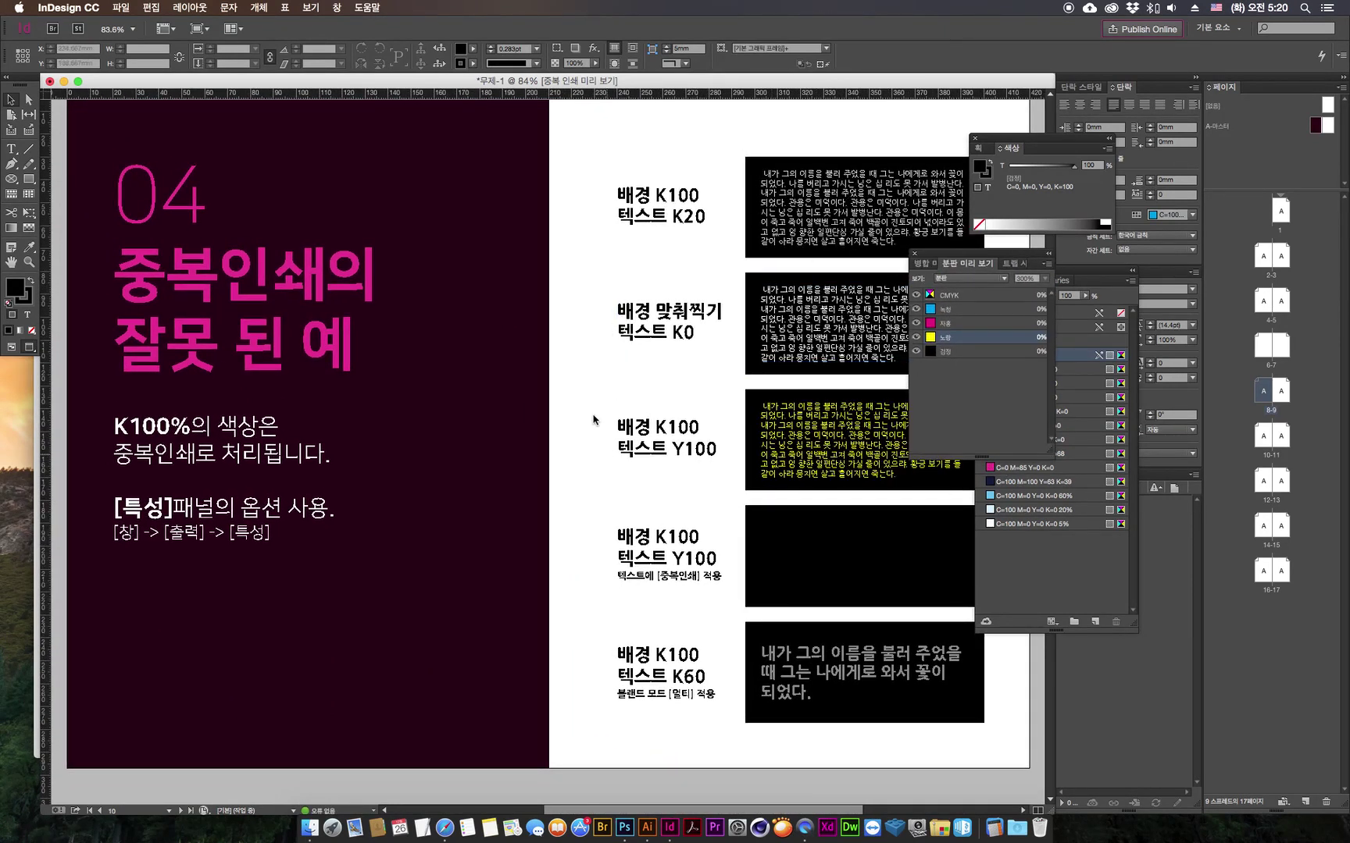
key("super+equal")
key("super+equal")
left_click_drag(972, 180, 551, 304)
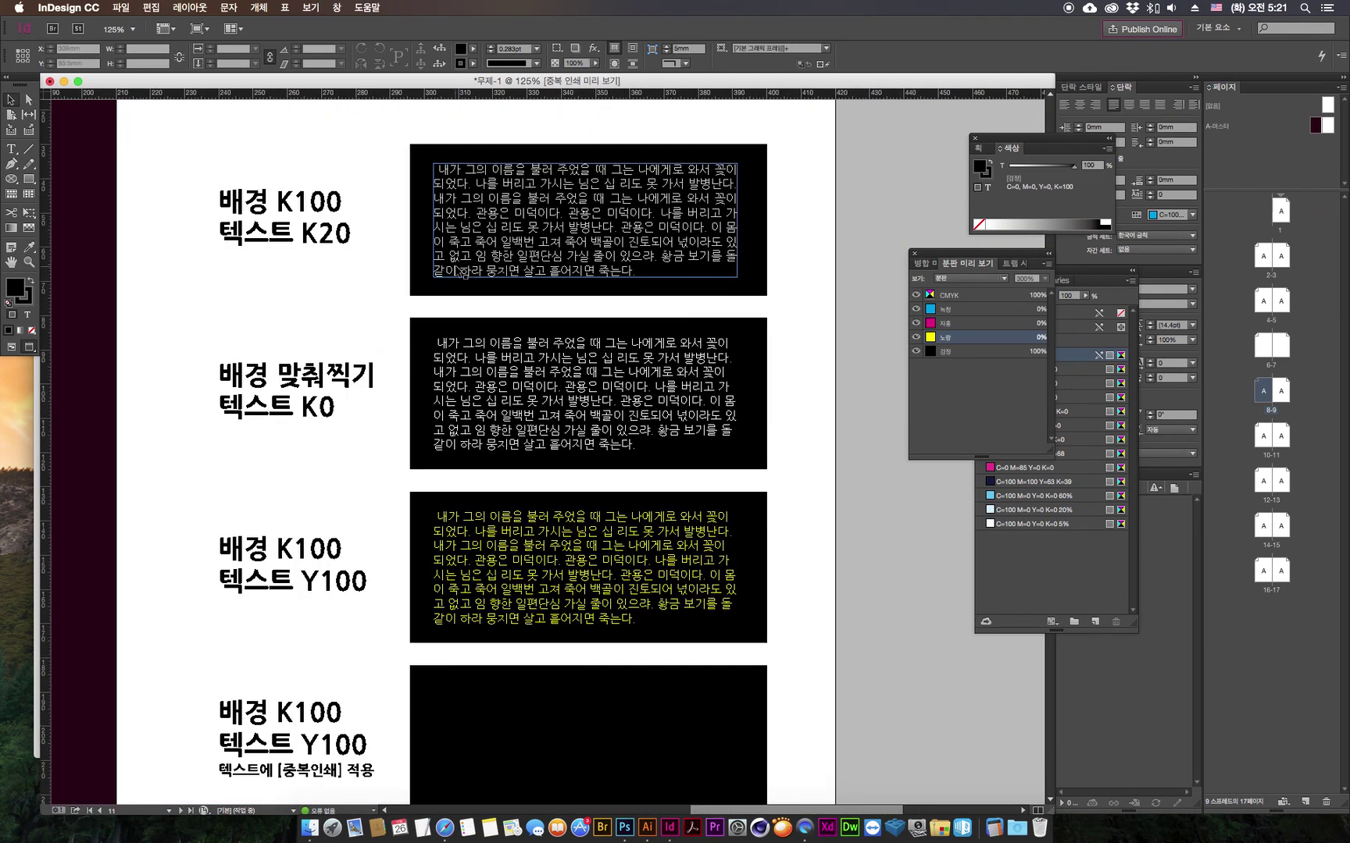
key("super+equal")
left_click_drag(527, 205, 516, 315)
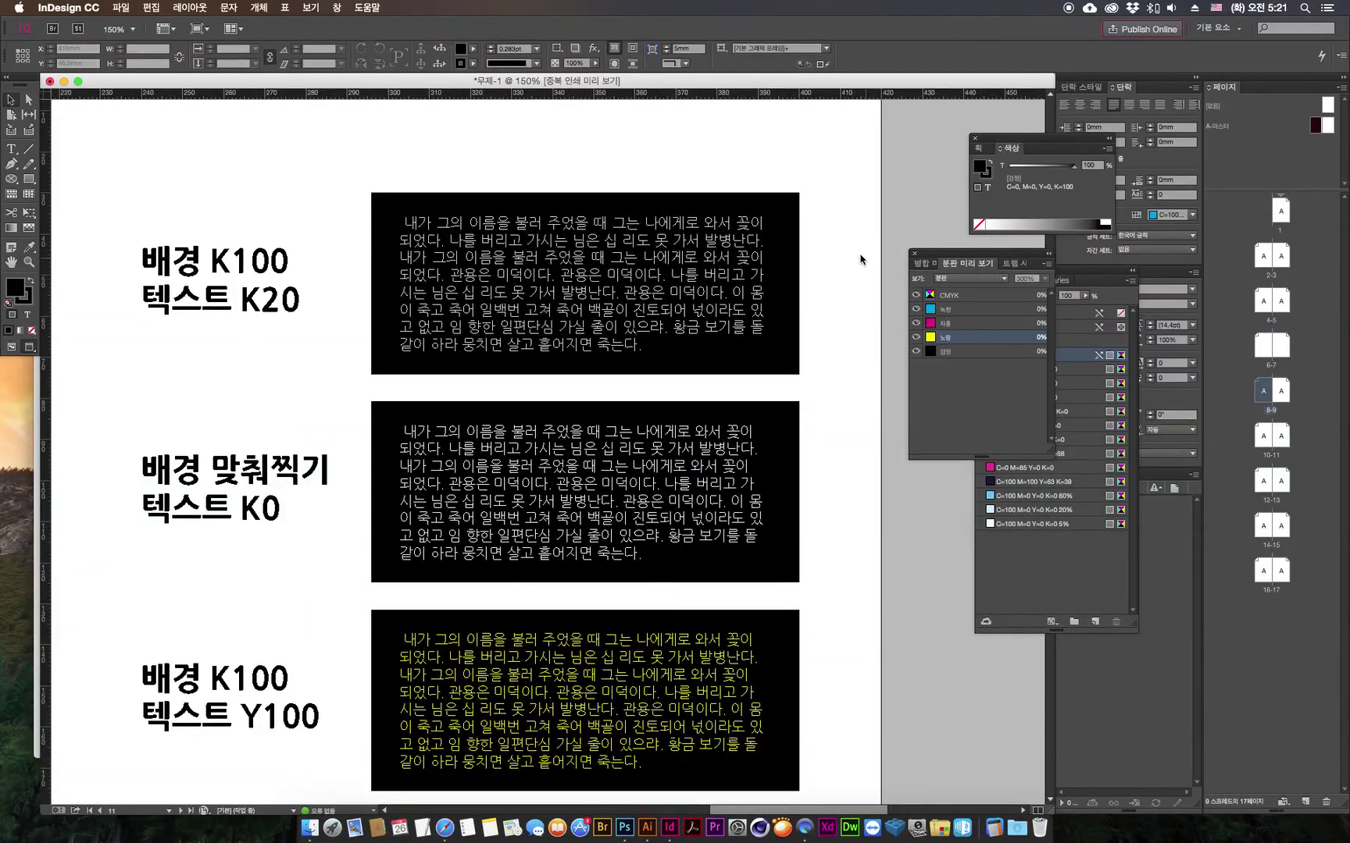
Step: Move the Separations Preview panel beside the samples and turn the separations view off
left_click_drag(925, 256, 858, 208)
left_click_drag(739, 389, 781, 359)
left_click(886, 232)
left_click(894, 243)
Step: Open the Attributes panel beside the samples and check the overprint attribute of the K20 text in the first black box
double_click(539, 283)
left_click(691, 320)
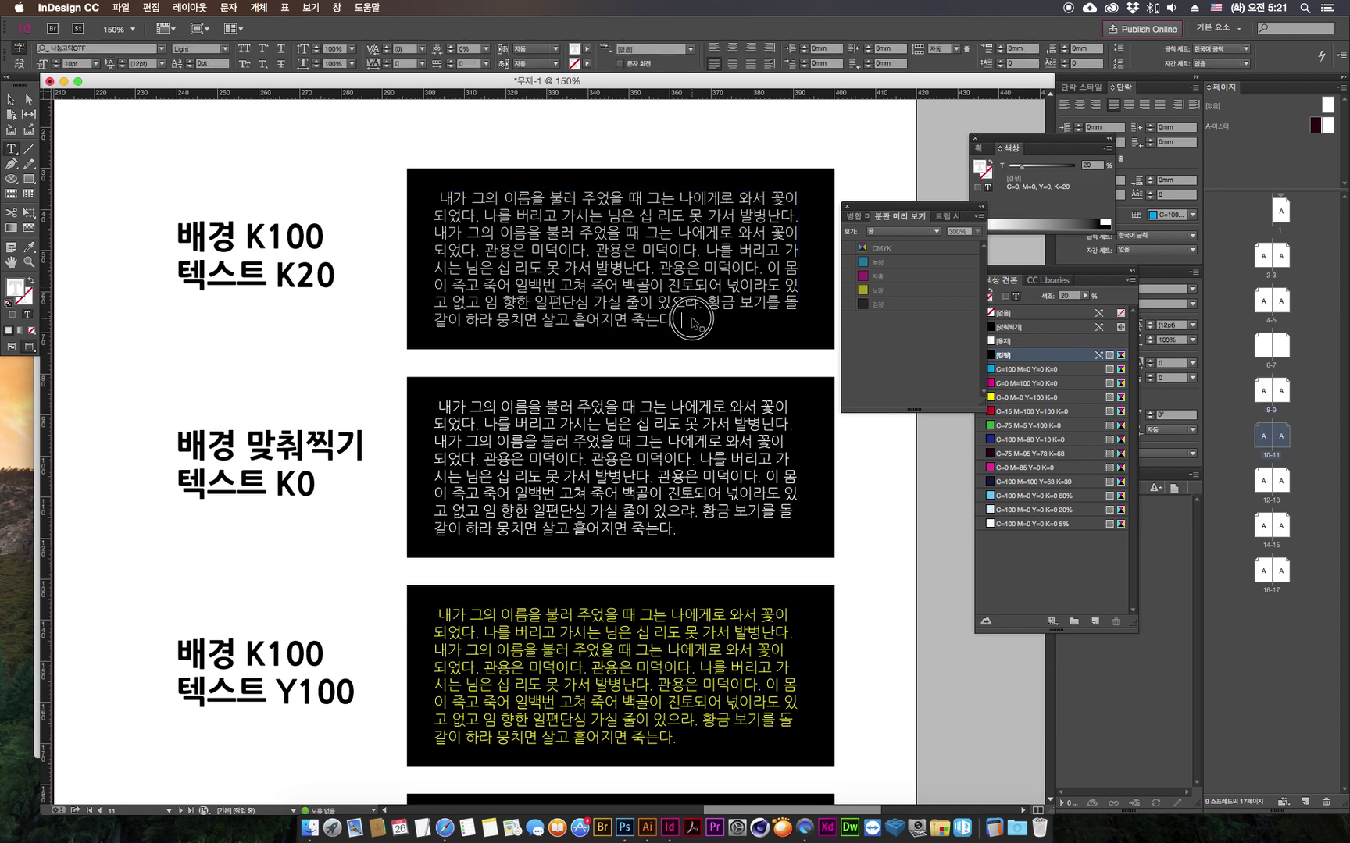
left_click(337, 7)
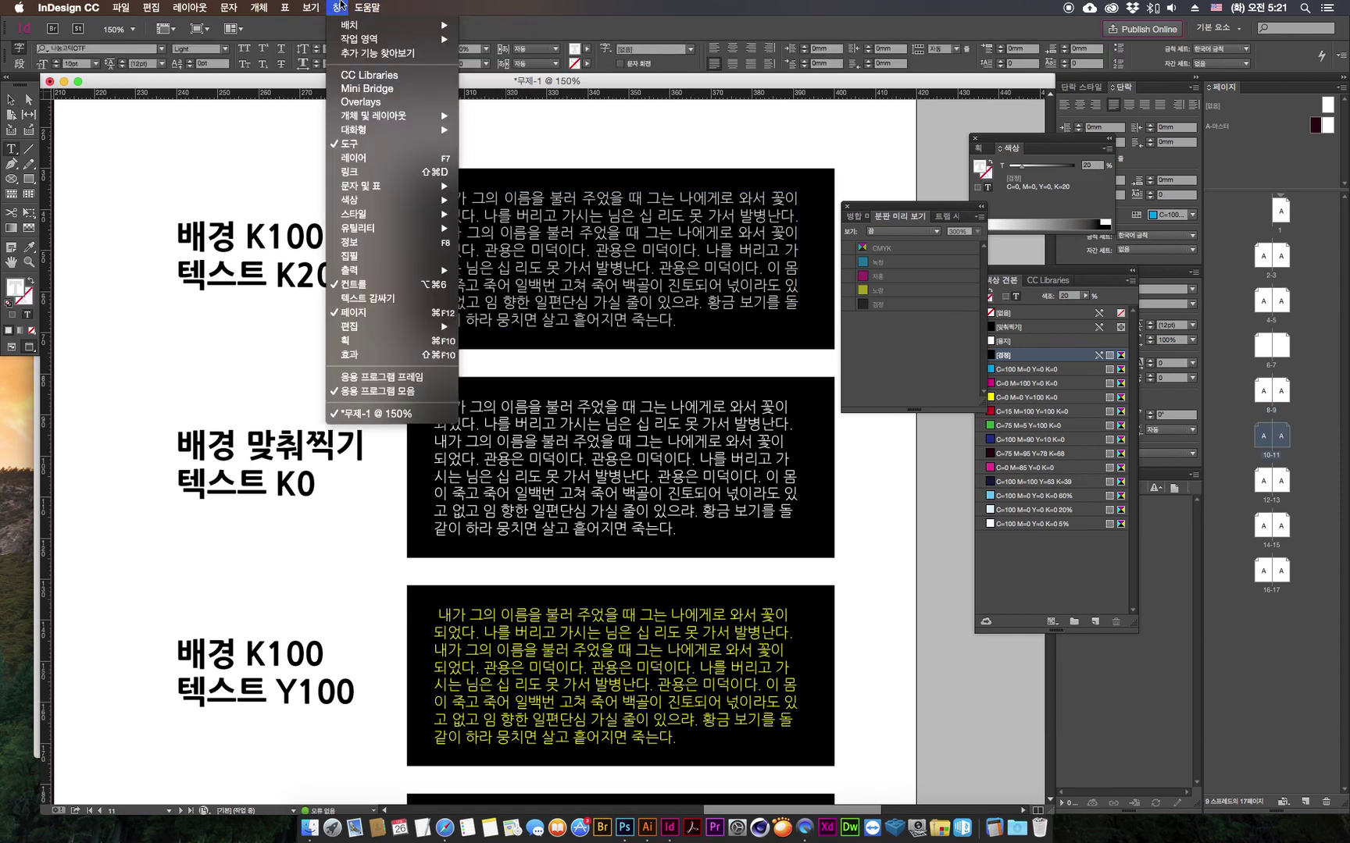
mouse_move(367, 266)
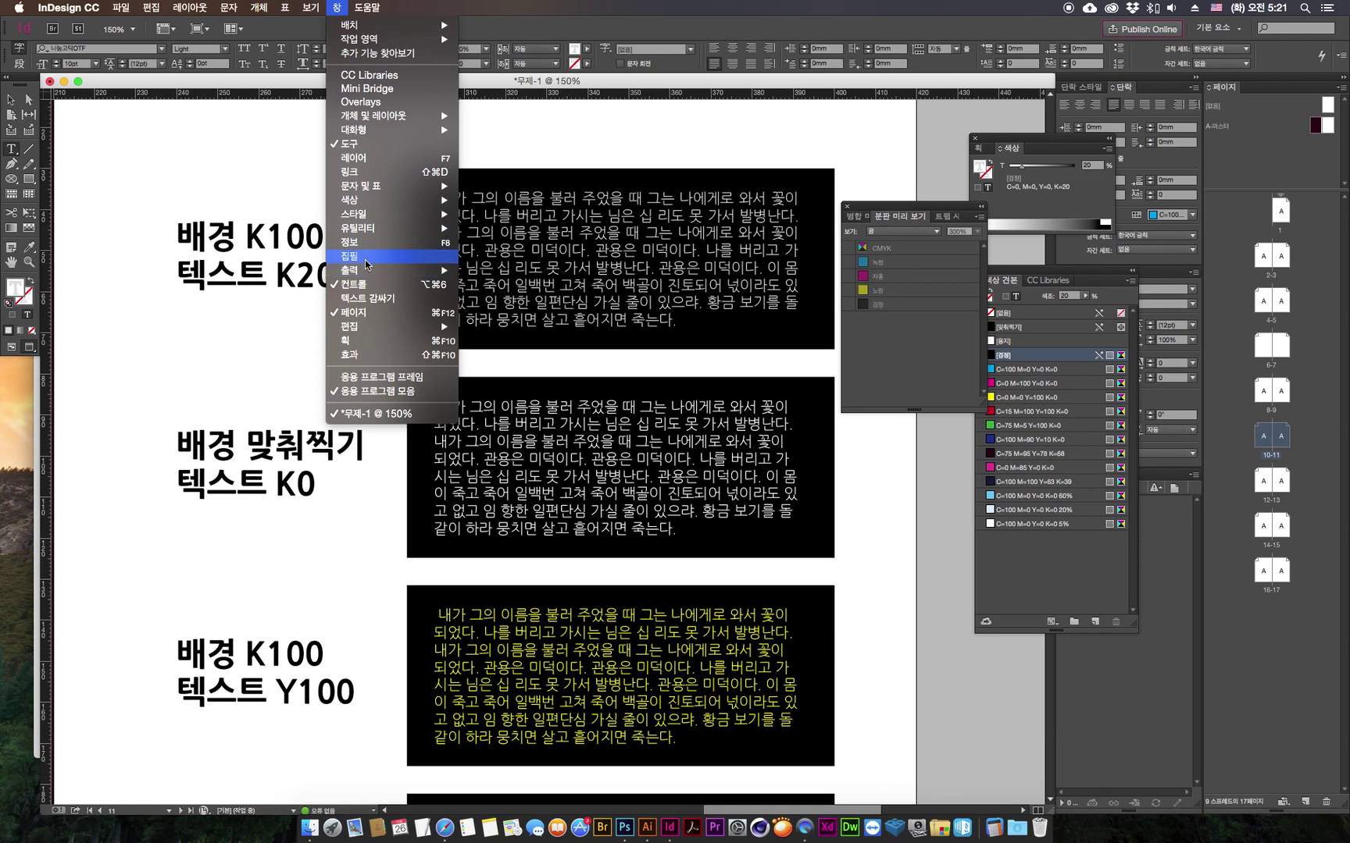
left_click(481, 312)
left_click_drag(807, 525, 852, 525)
left_click(641, 294)
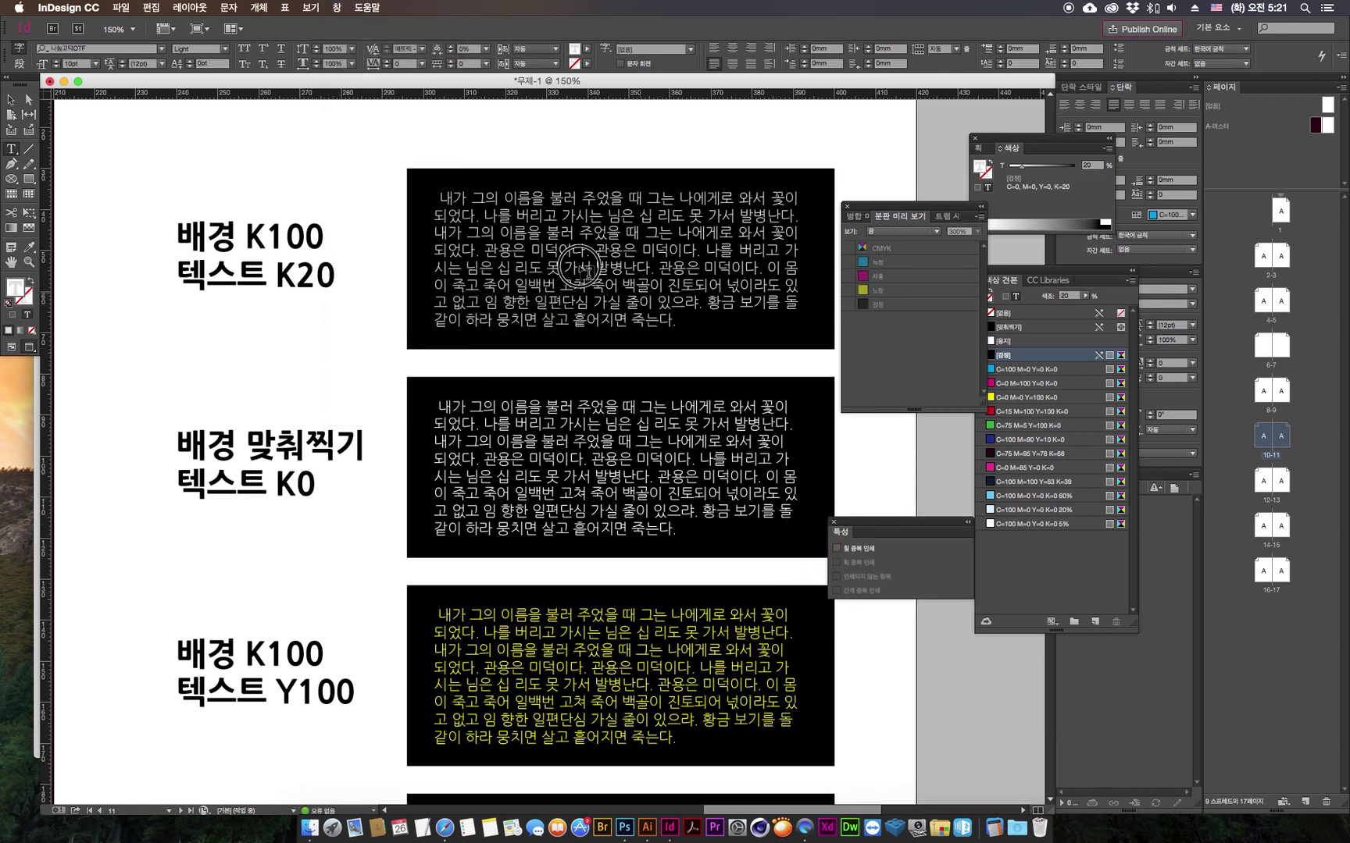
key("super+a")
left_click(11, 100)
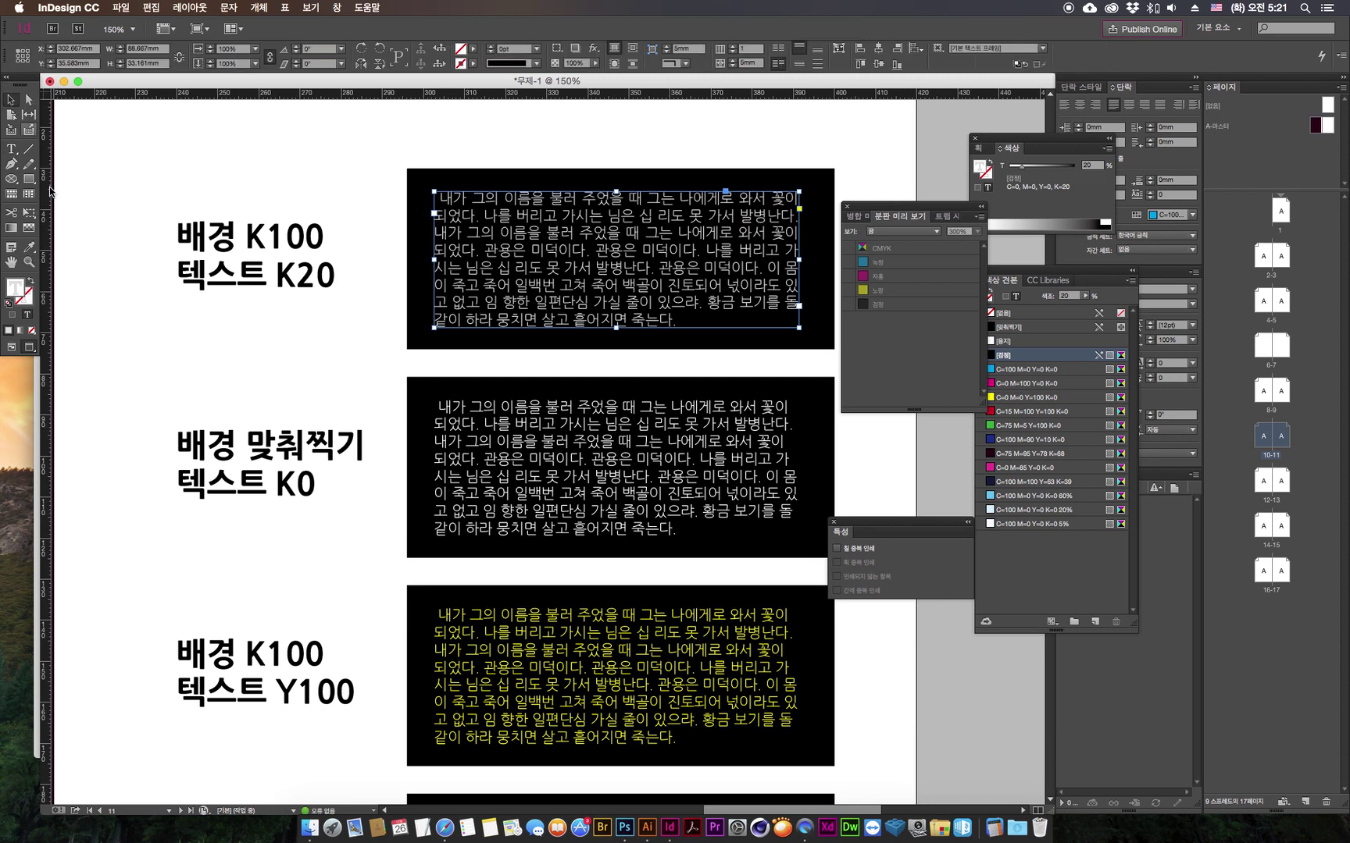
Step: Select part of the K20 text to check its fill colour, and leave text editing
left_click(108, 377)
left_click(407, 186)
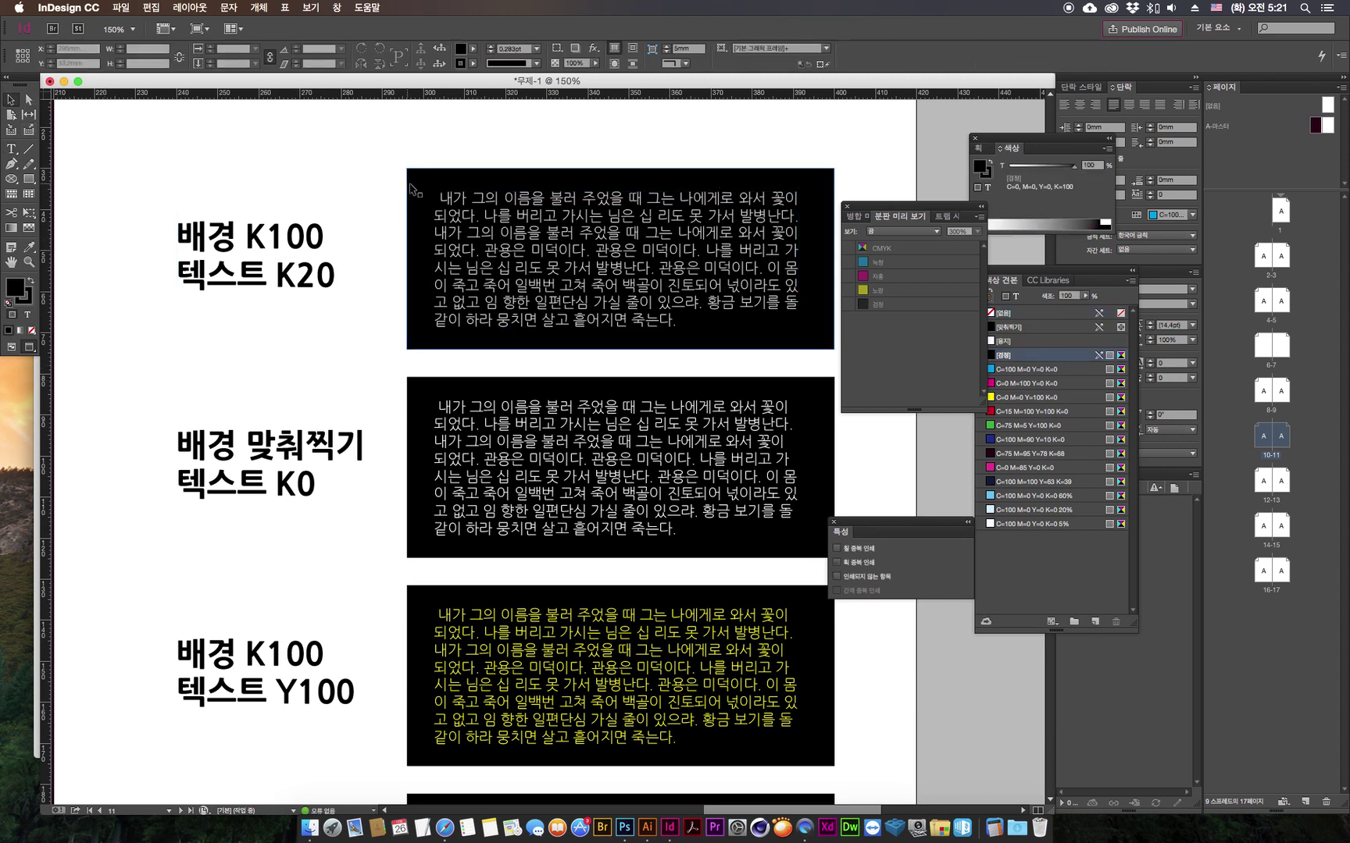
double_click(504, 256)
left_click_drag(496, 232, 570, 309)
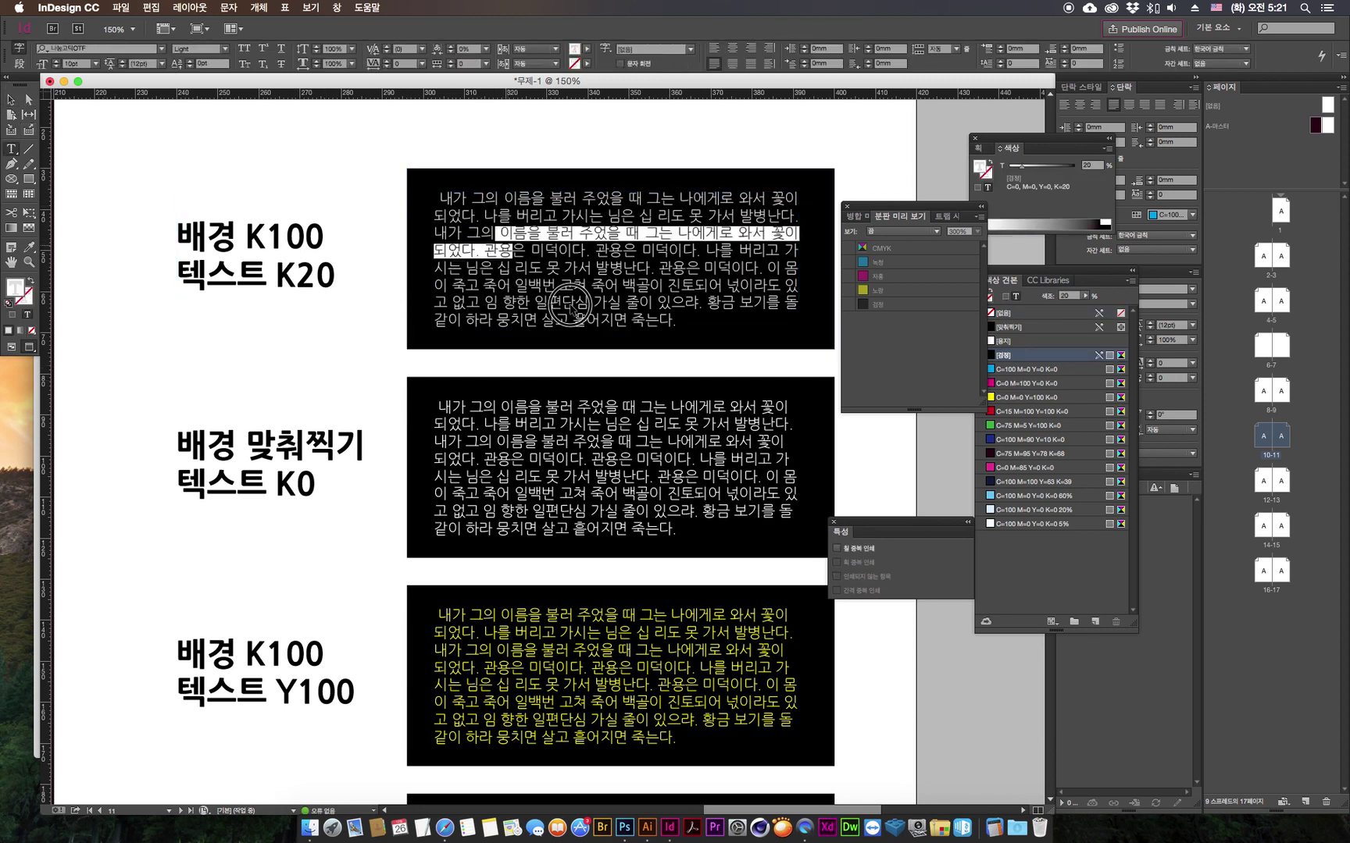
left_click(568, 311)
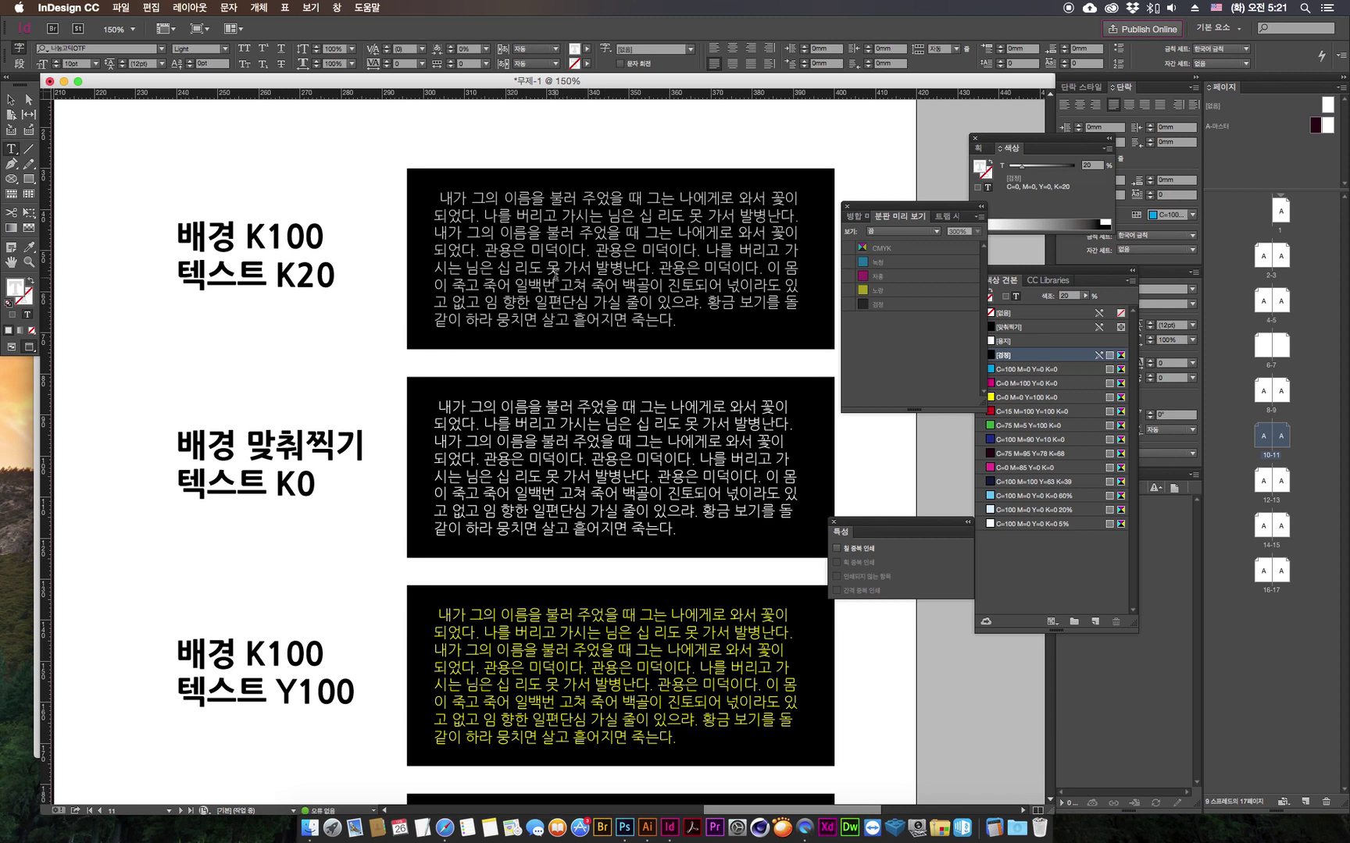
key("Escape")
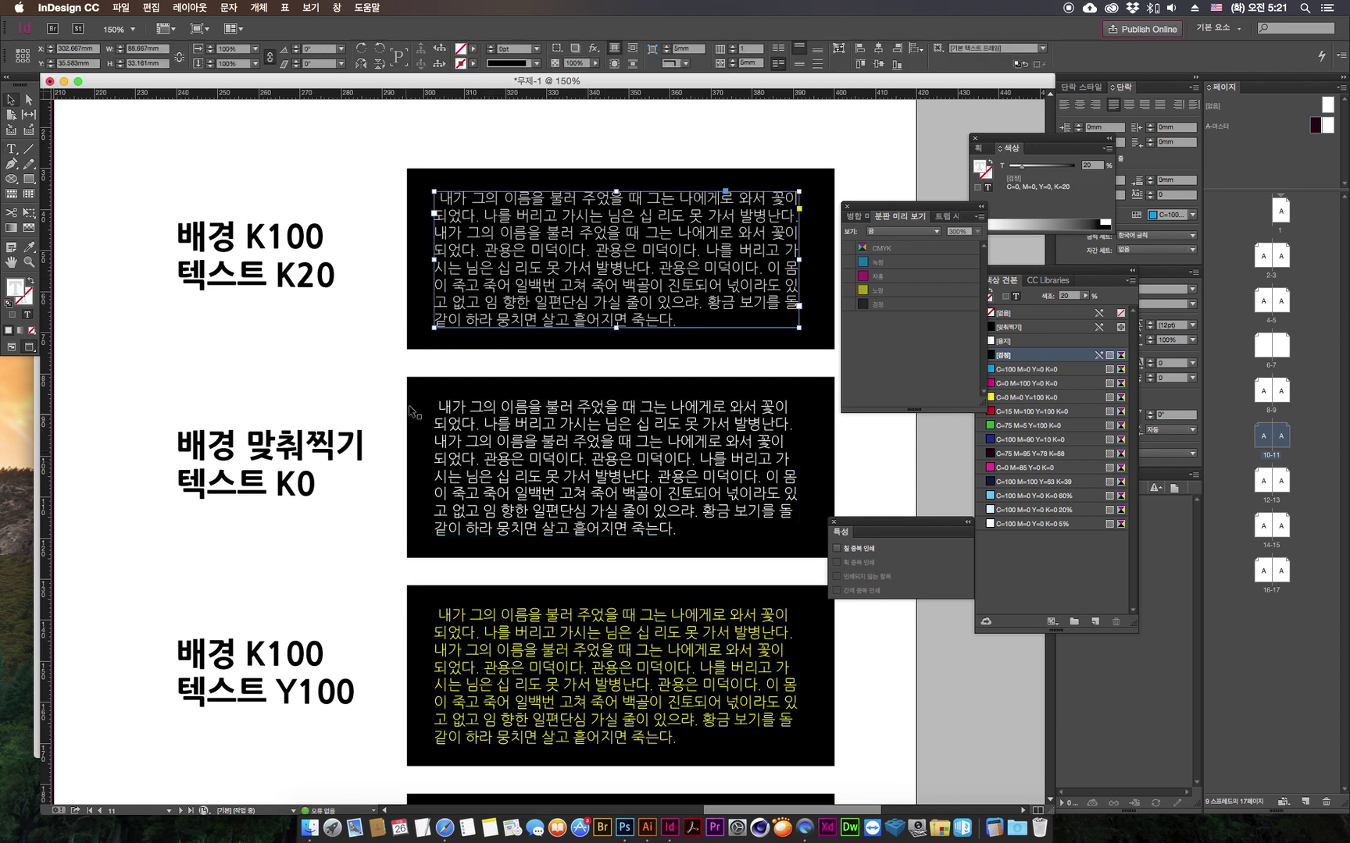
Step: Check the swatch of the registration-coloured box and of the K0 text inside it, and leave text editing
left_click(413, 411)
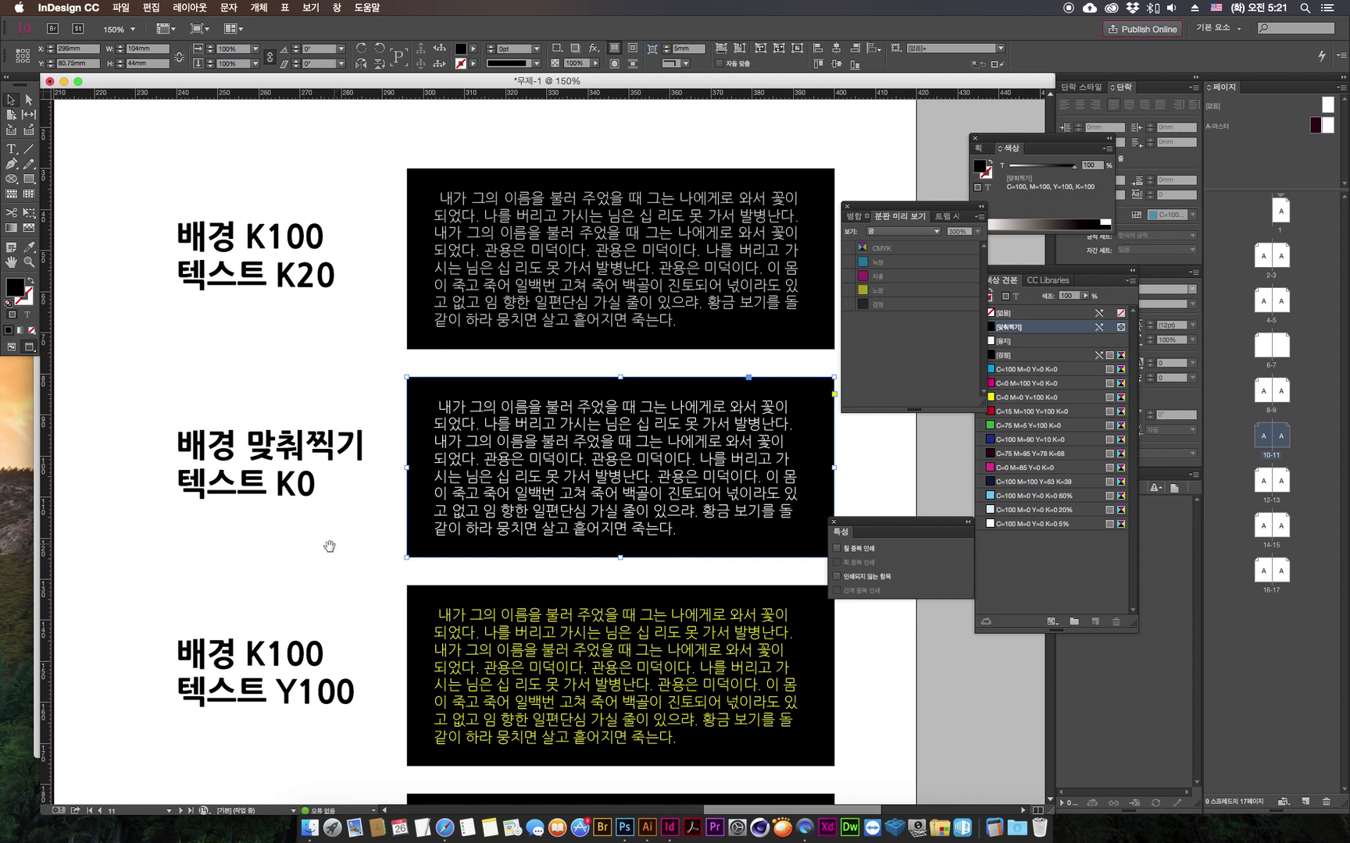
scroll(336, 550, "down", 3)
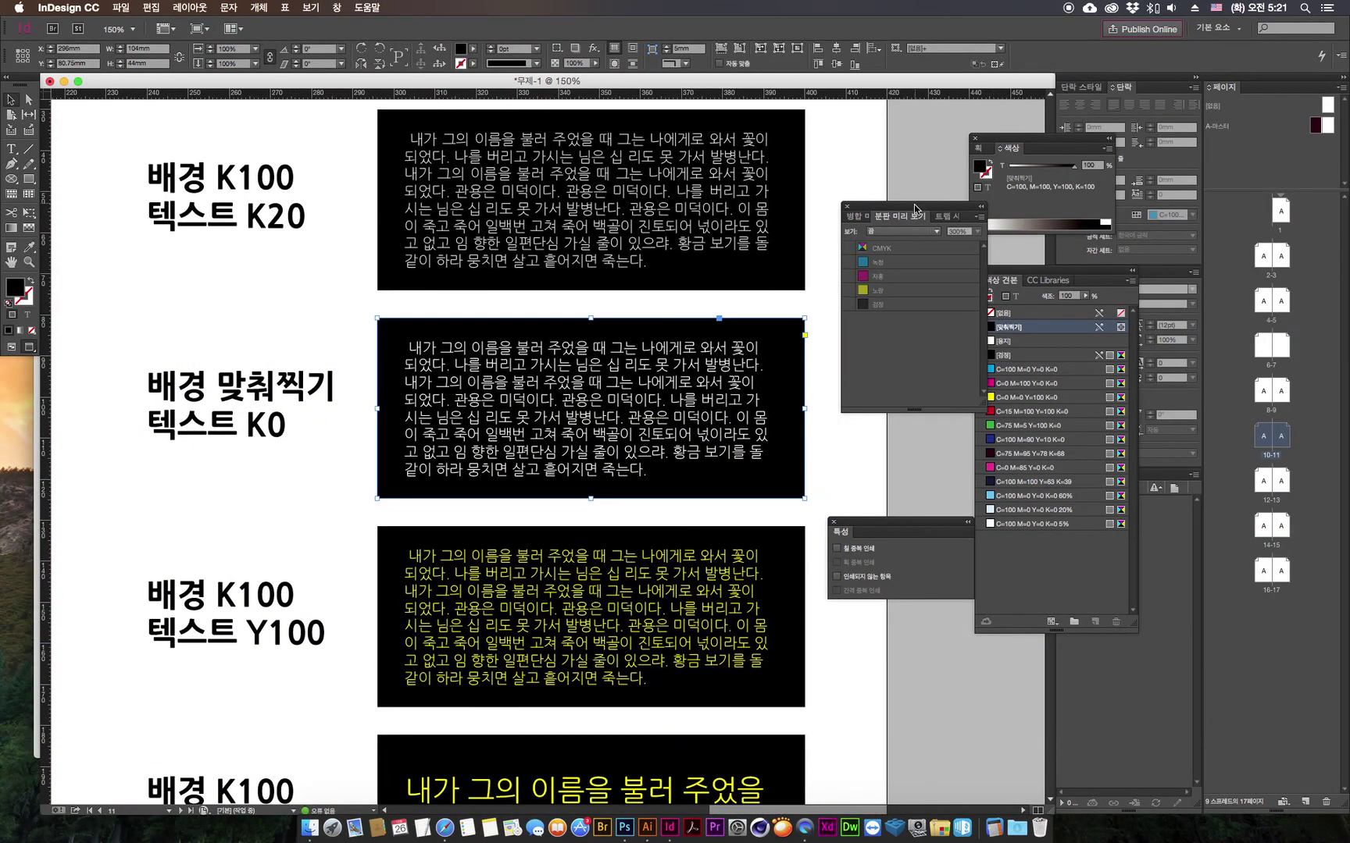
left_click_drag(916, 210, 902, 212)
double_click(647, 451)
left_click_drag(660, 453, 512, 383)
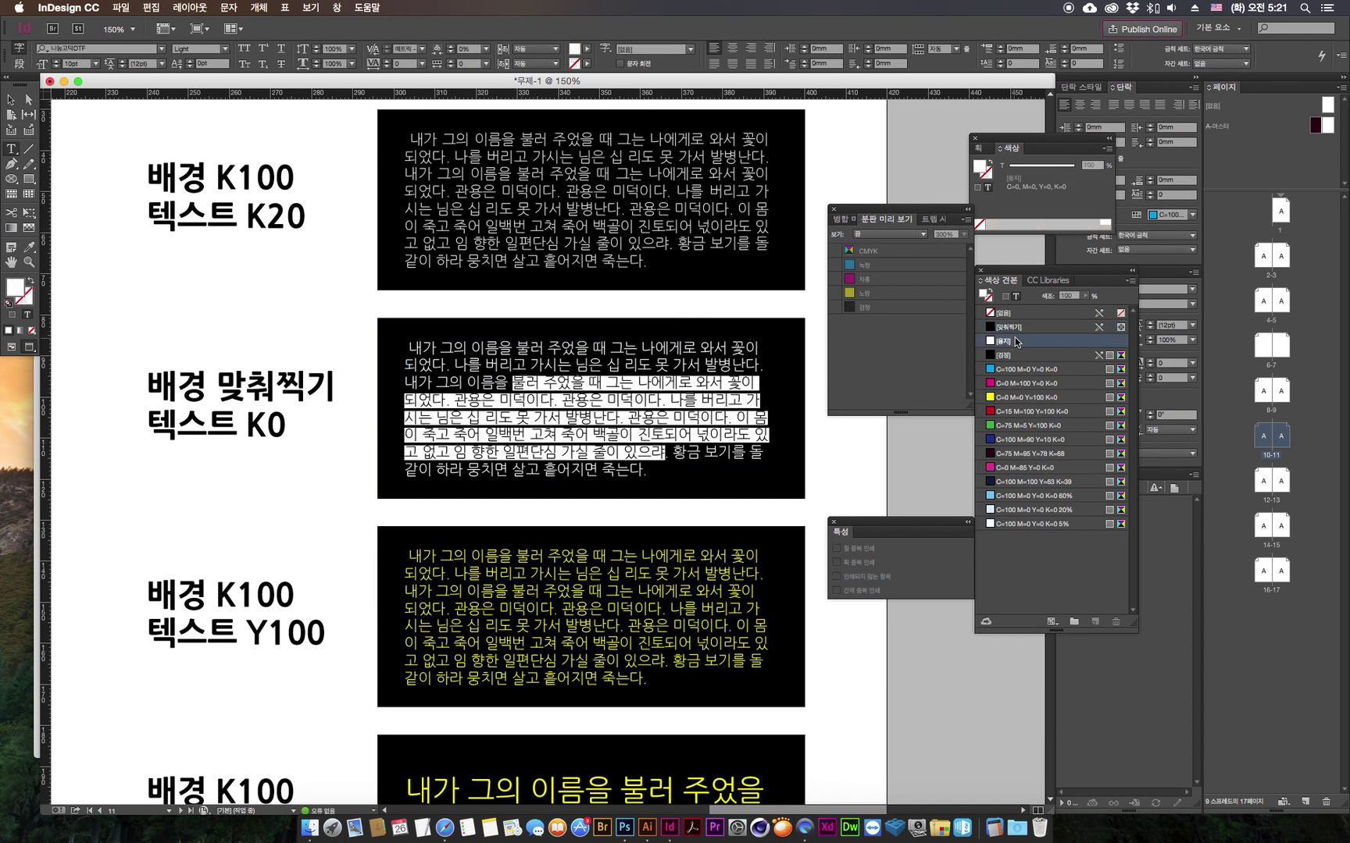
key("Escape")
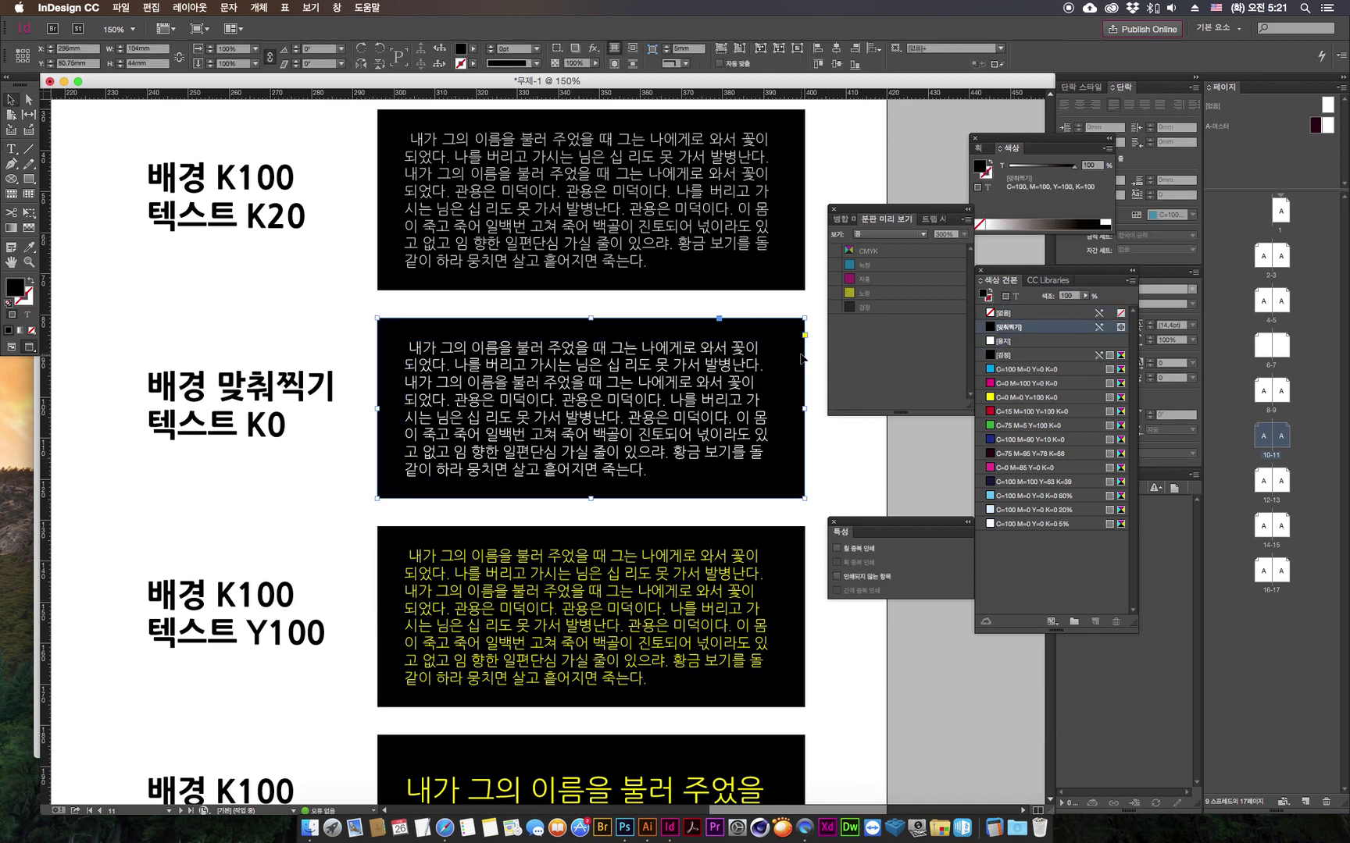
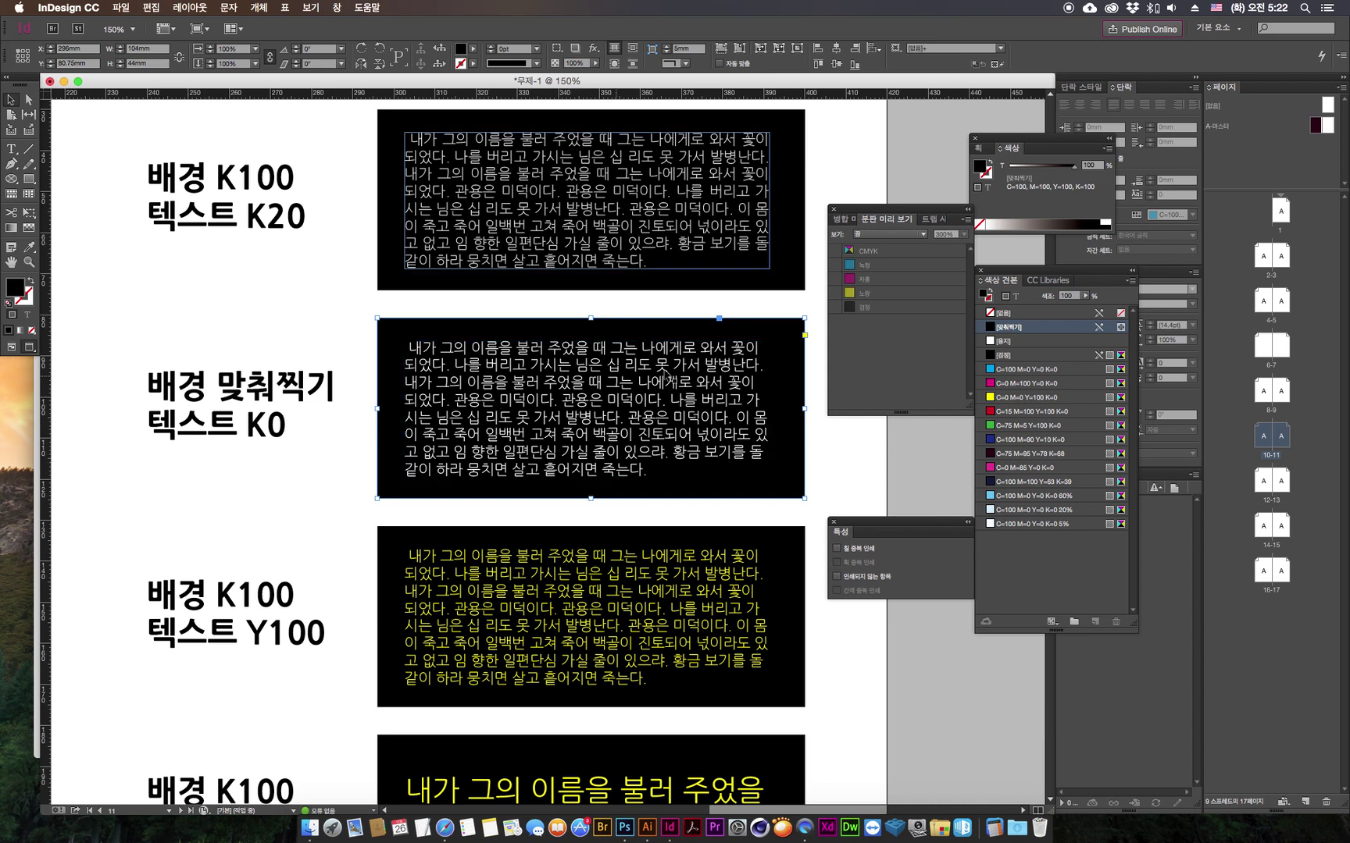
Step: Select the small Y100 text frame on the K100 background to examine it, and deselect it
left_click(649, 617)
scroll(649, 373, "down", 5)
left_click_drag(648, 370, 667, 316)
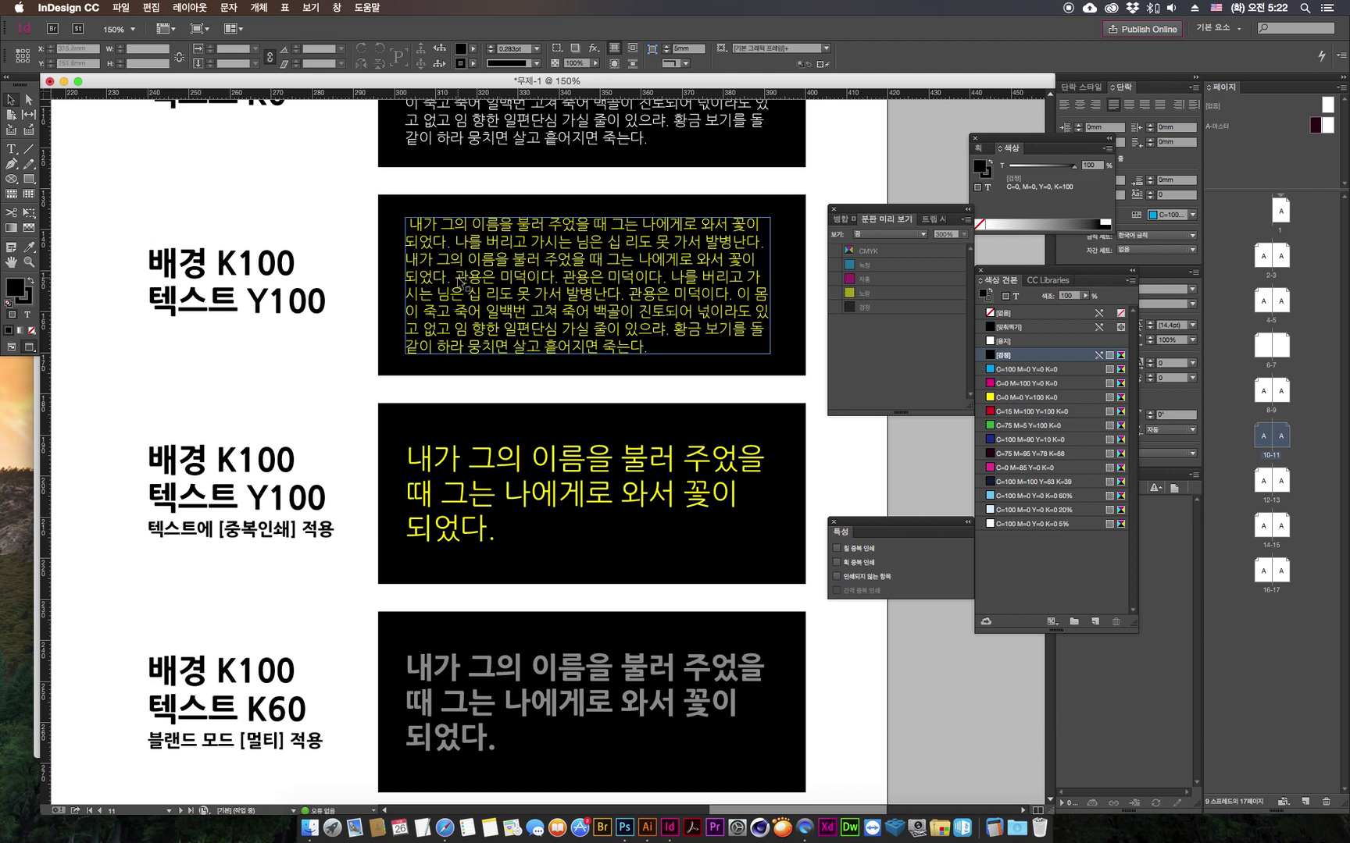
left_click(469, 322)
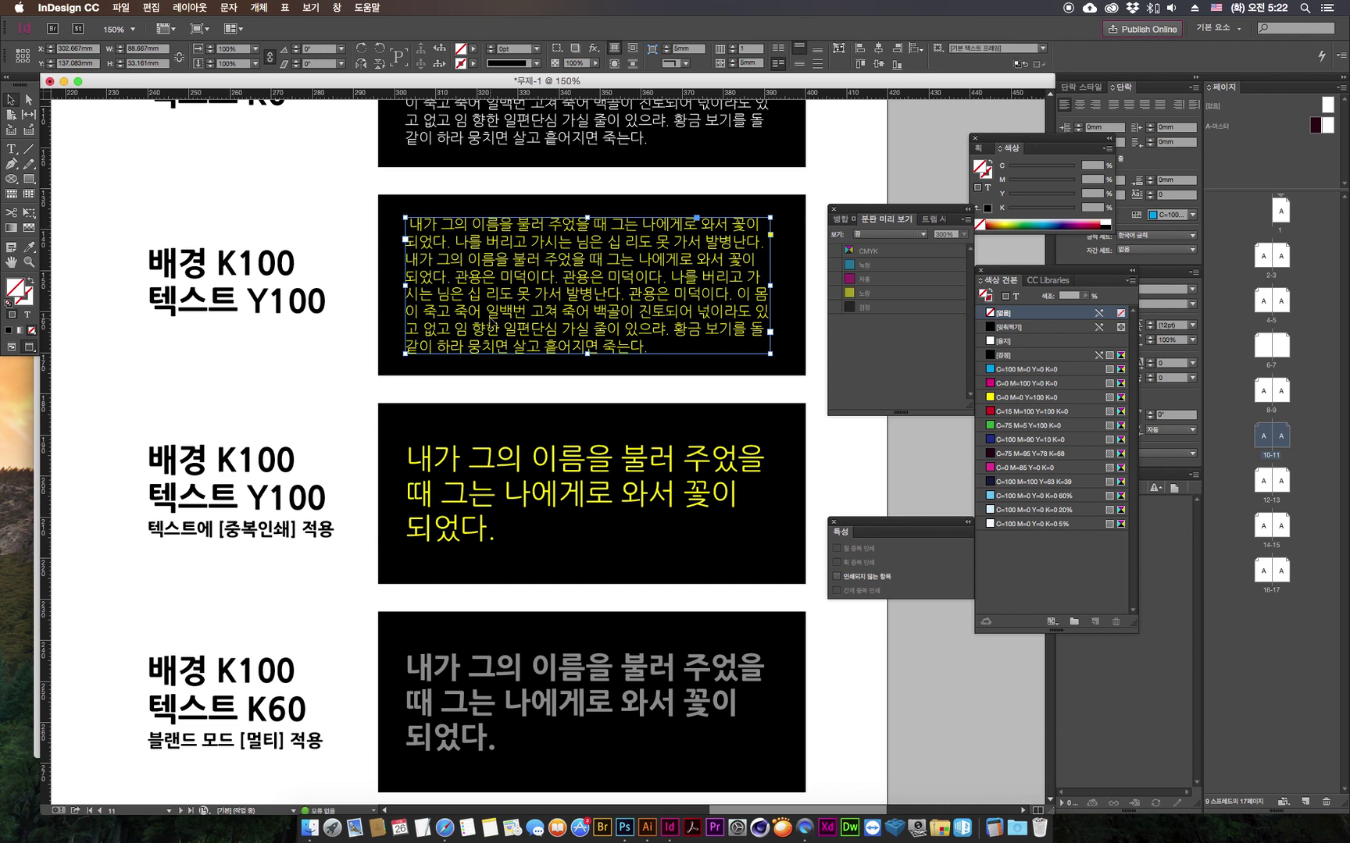
left_click(265, 385)
Step: Select the large Y100 text on the K100 background to check its fill overprint attribute, and deselect it
left_click(492, 527)
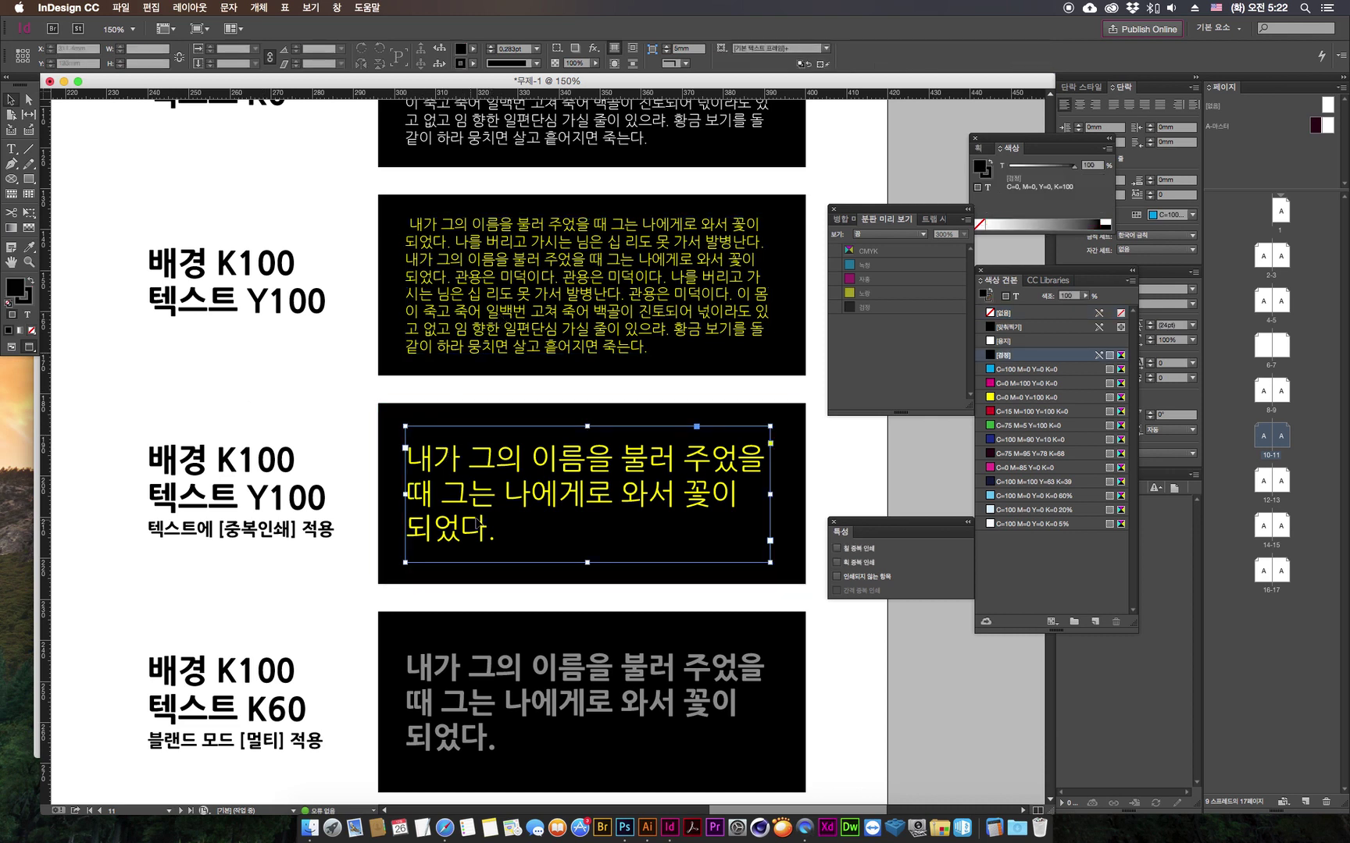
double_click(500, 531)
key("super+a")
left_click(506, 537)
left_click_drag(506, 537, 396, 440)
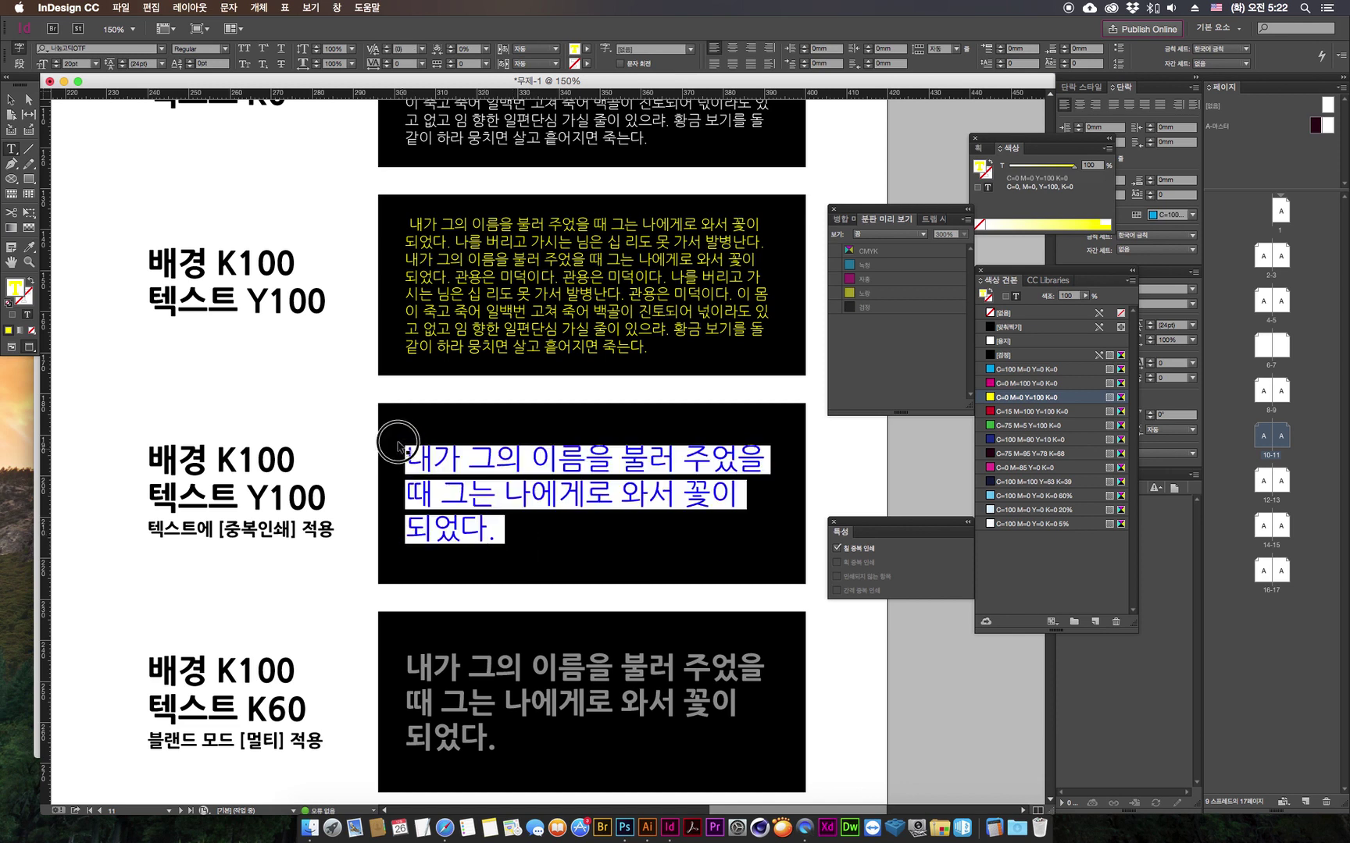
left_click_drag(859, 525, 859, 479)
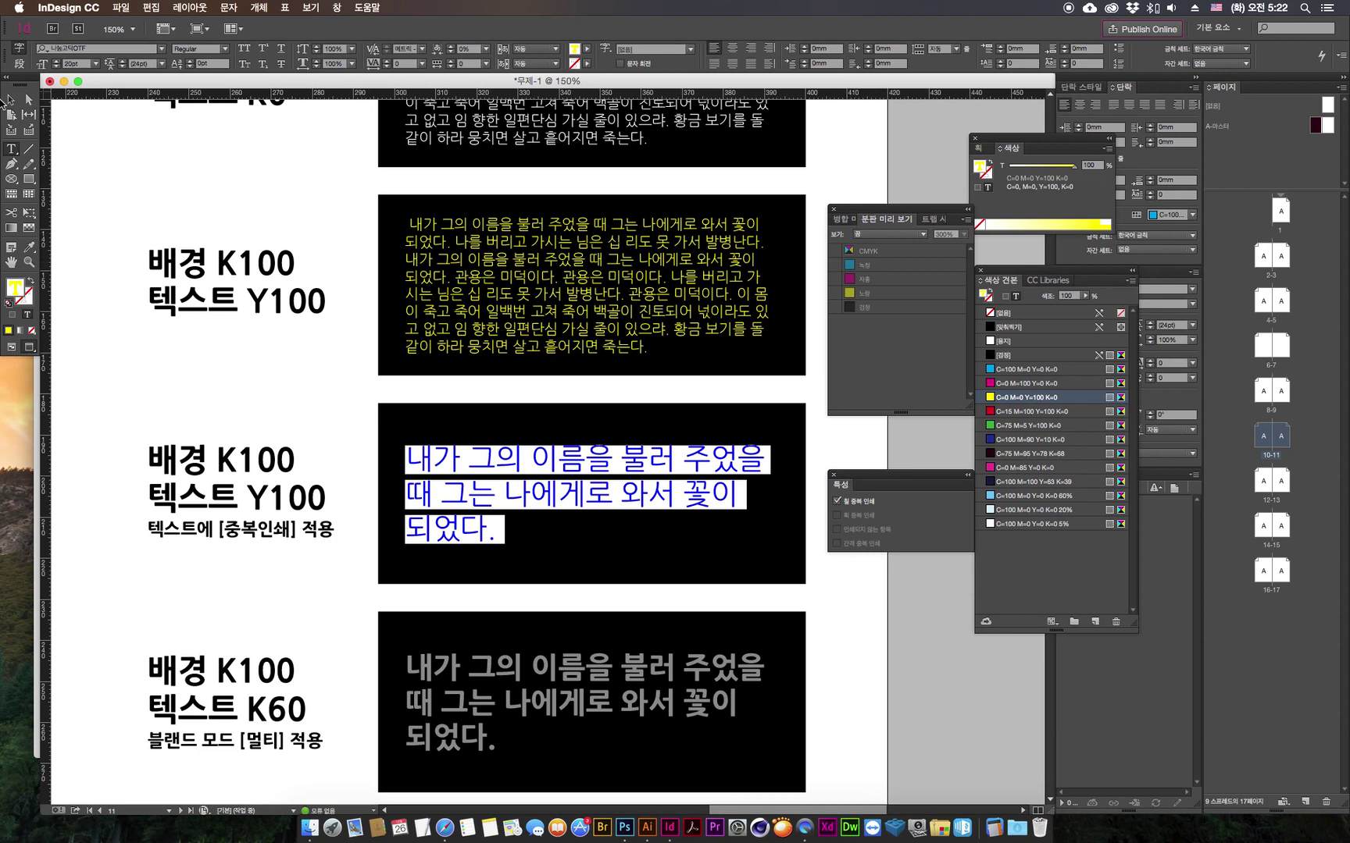
left_click(837, 692)
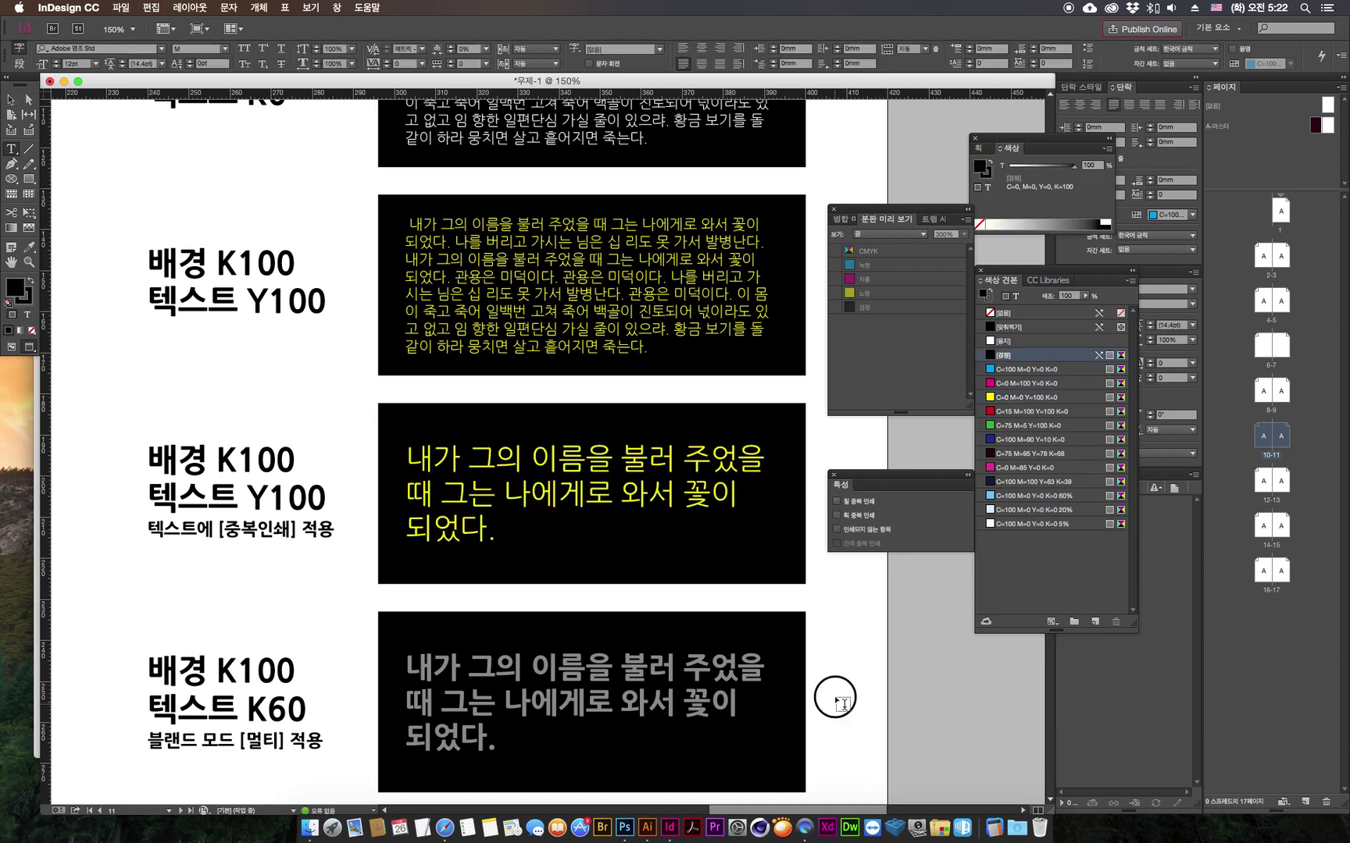
Step: Turn the separations view on and hide the black plate to examine the Y100 text samples
scroll(798, 563, "down", 4)
scroll(799, 563, "right", 2)
left_click(877, 234)
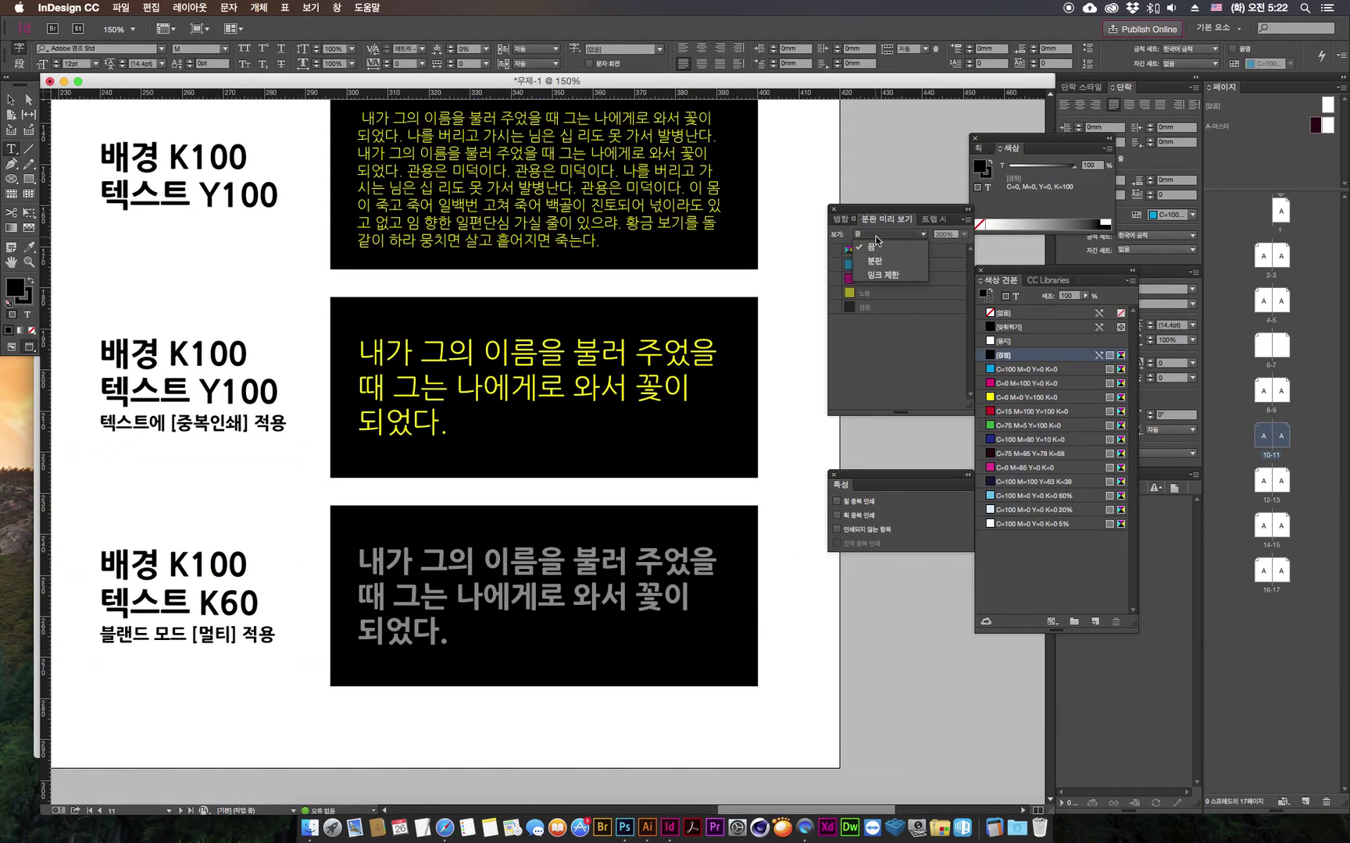
left_click(875, 261)
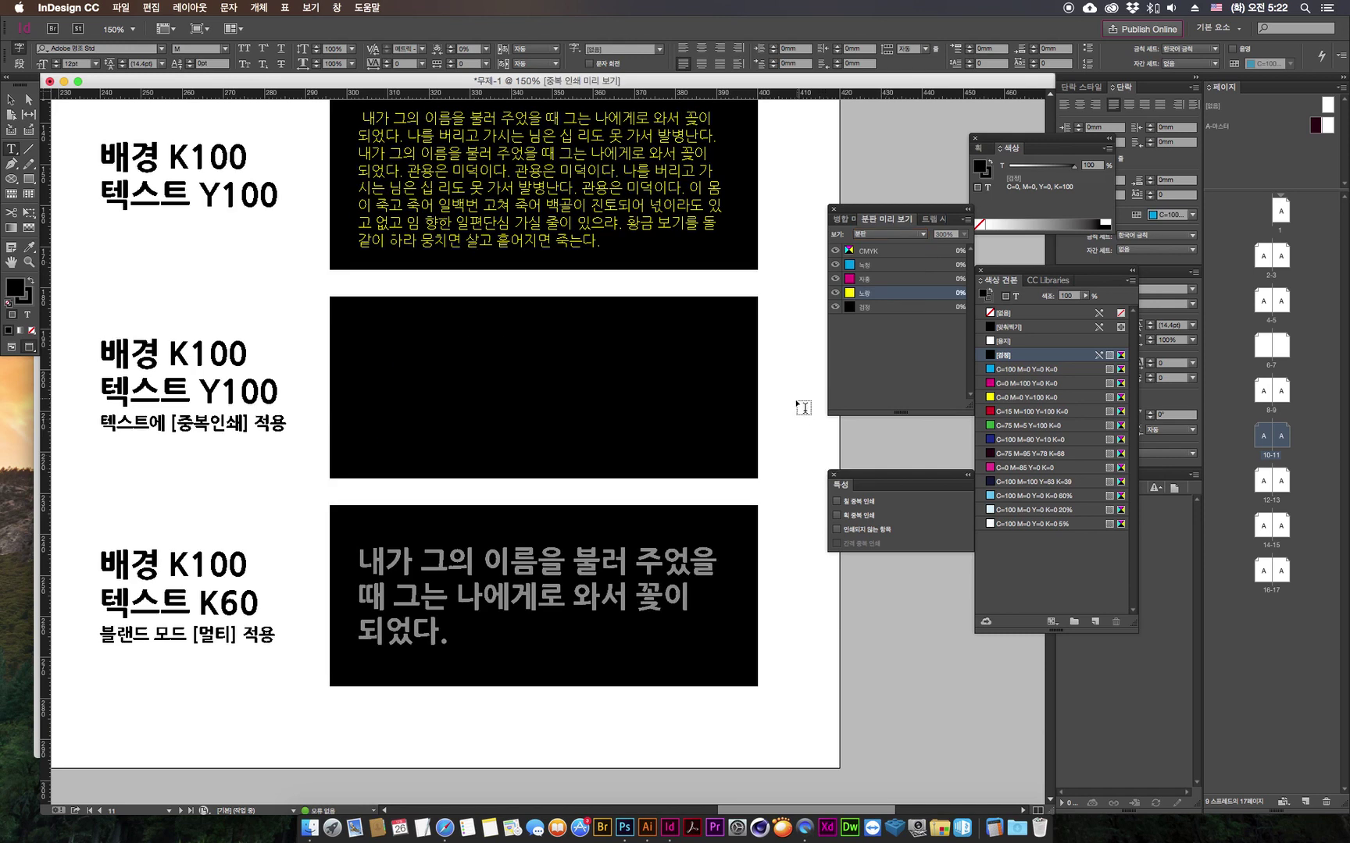
scroll(797, 438, "up", 2)
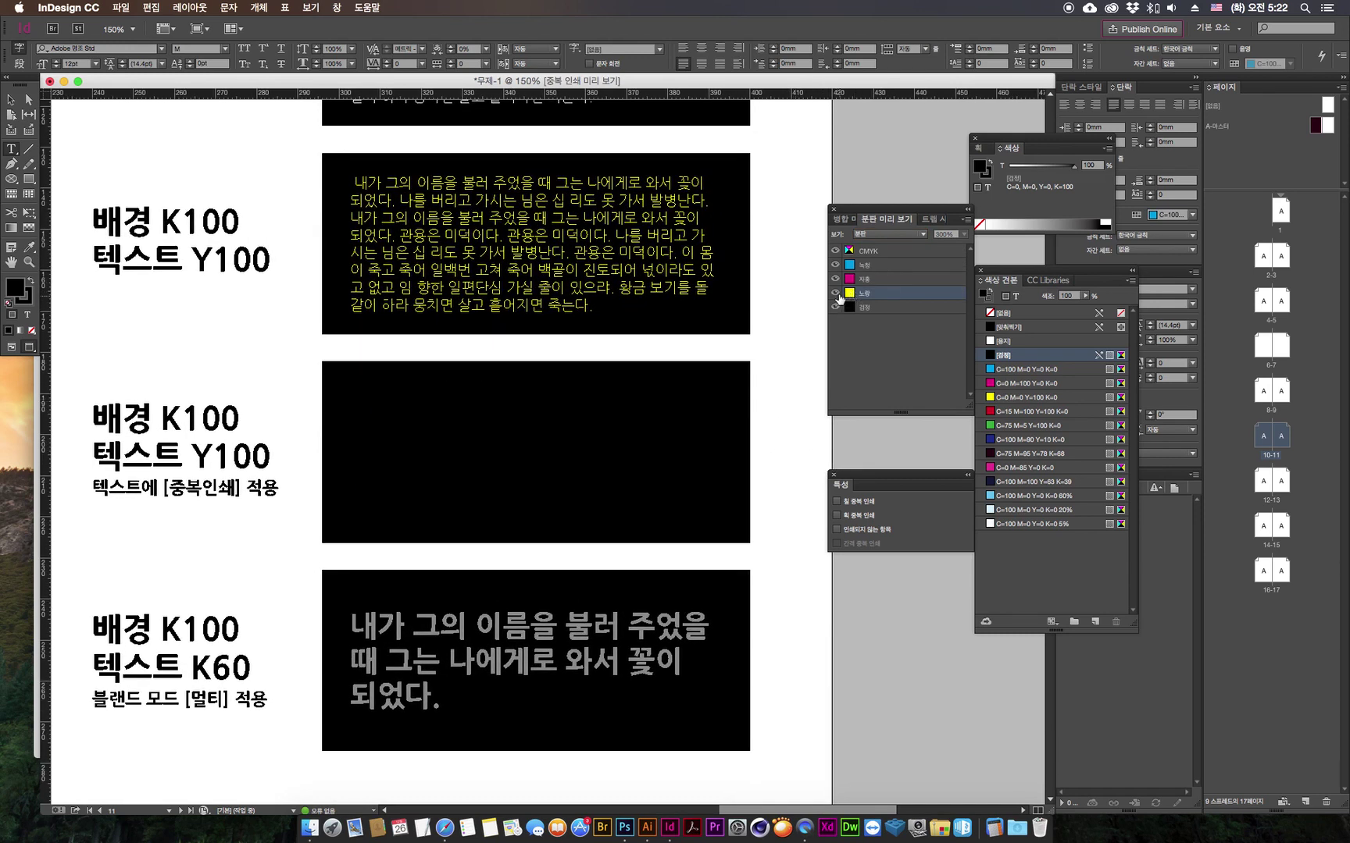
left_click(836, 307)
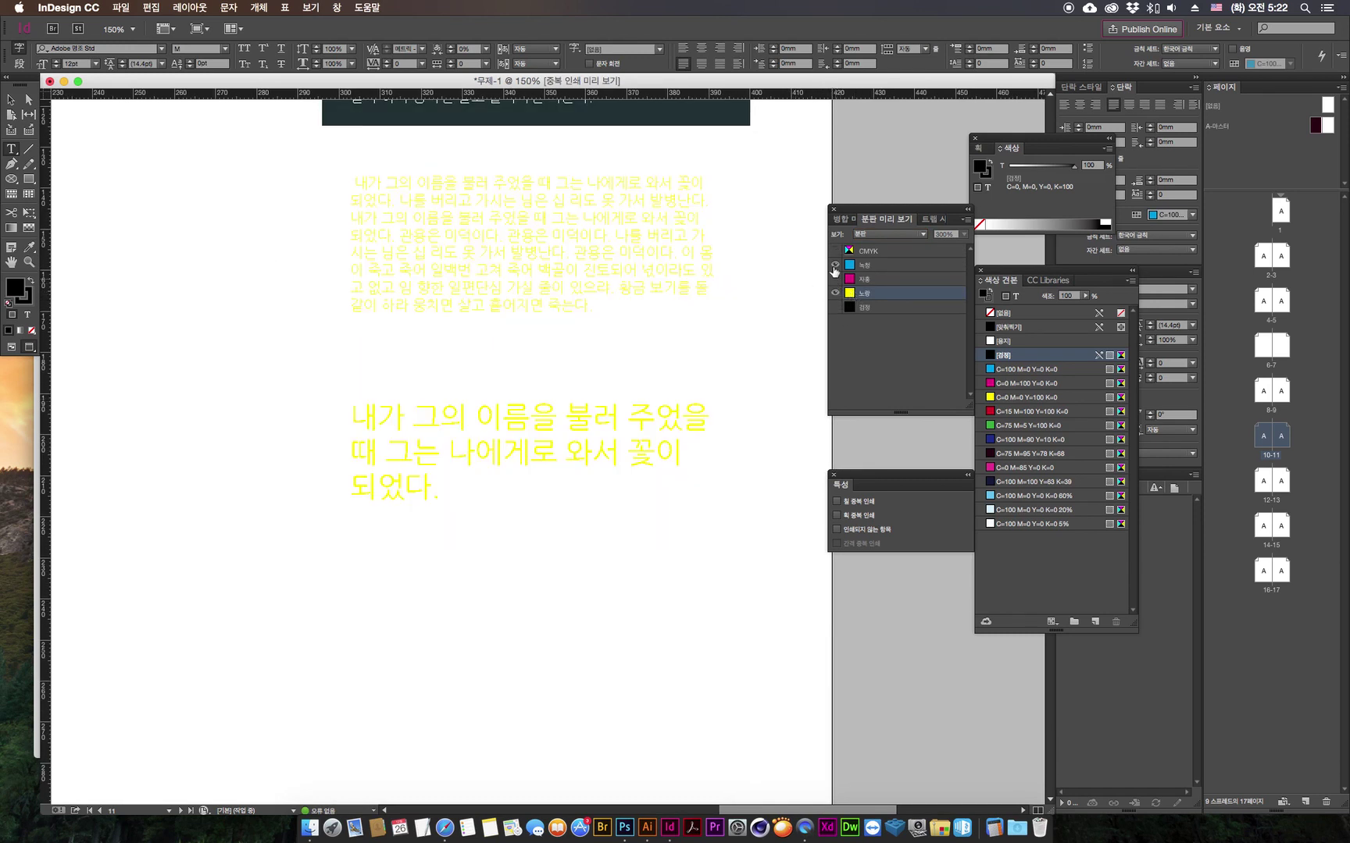
Step: Isolate the yellow plate and select the small and large Y100 text samples to compare their fill overprint attributes
left_click(835, 264)
left_click_drag(381, 185, 520, 295)
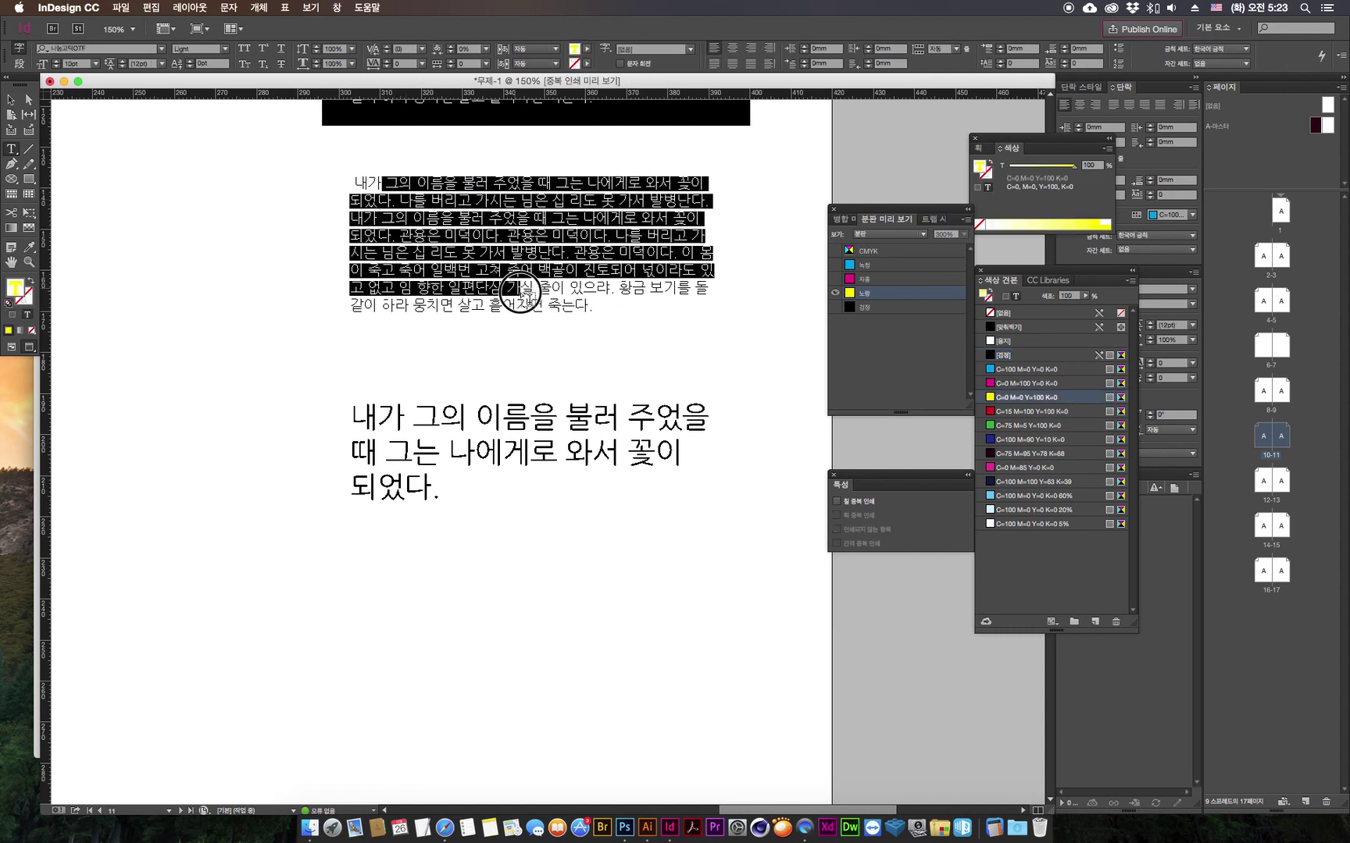
left_click_drag(414, 418, 486, 502)
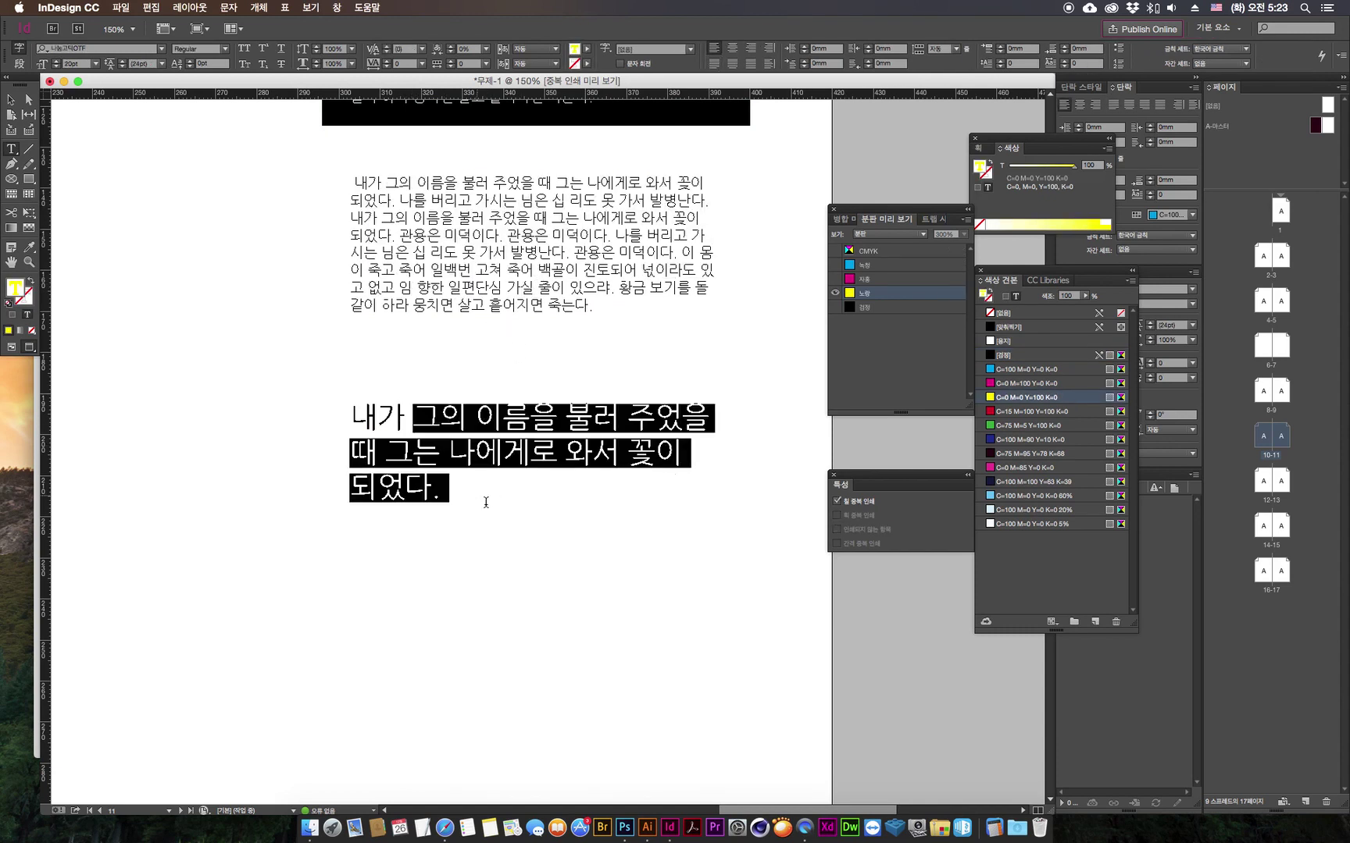
left_click(873, 679)
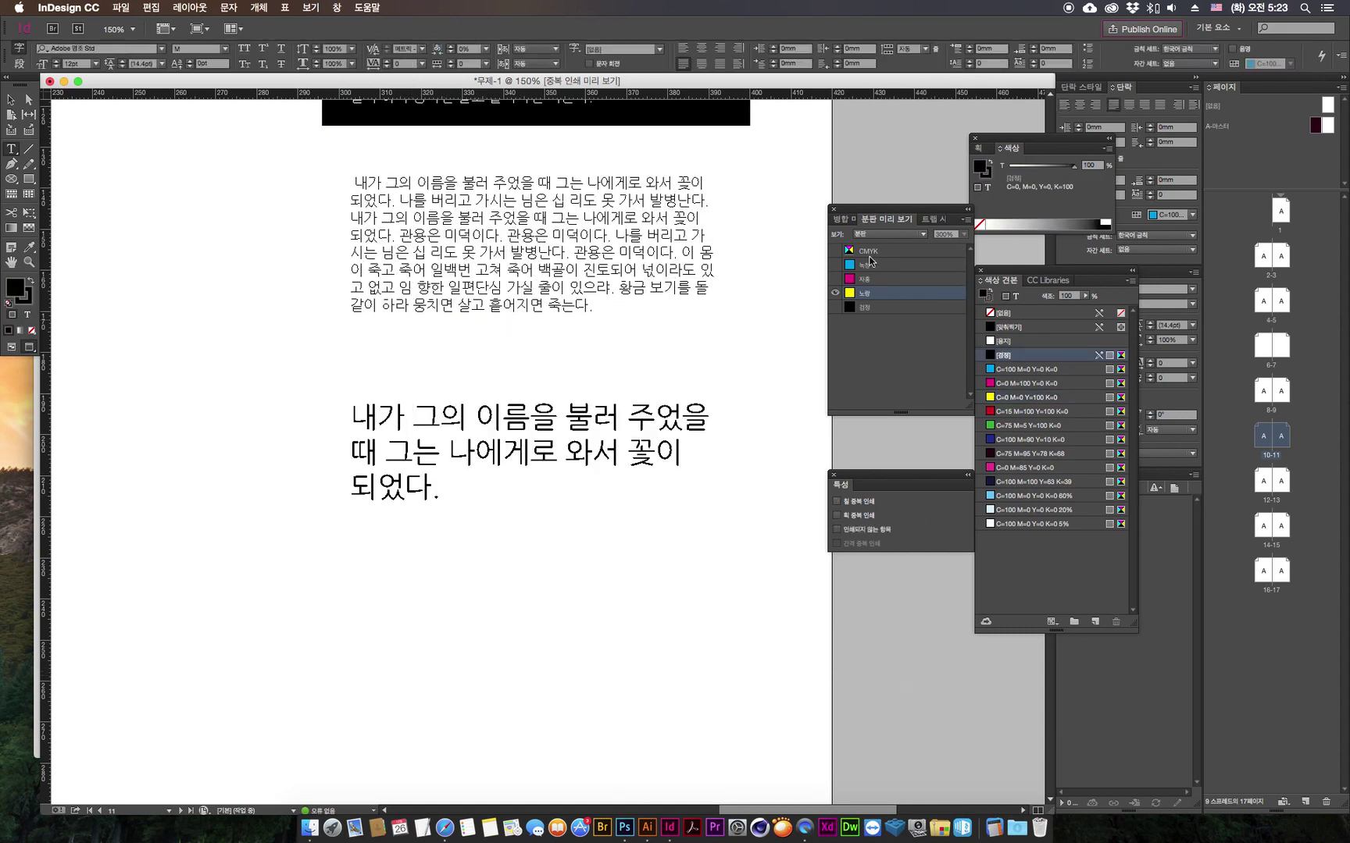
Step: Isolate the black plate to examine the small Y100 text on K100, and show the yellow plate with it
left_click(835, 309)
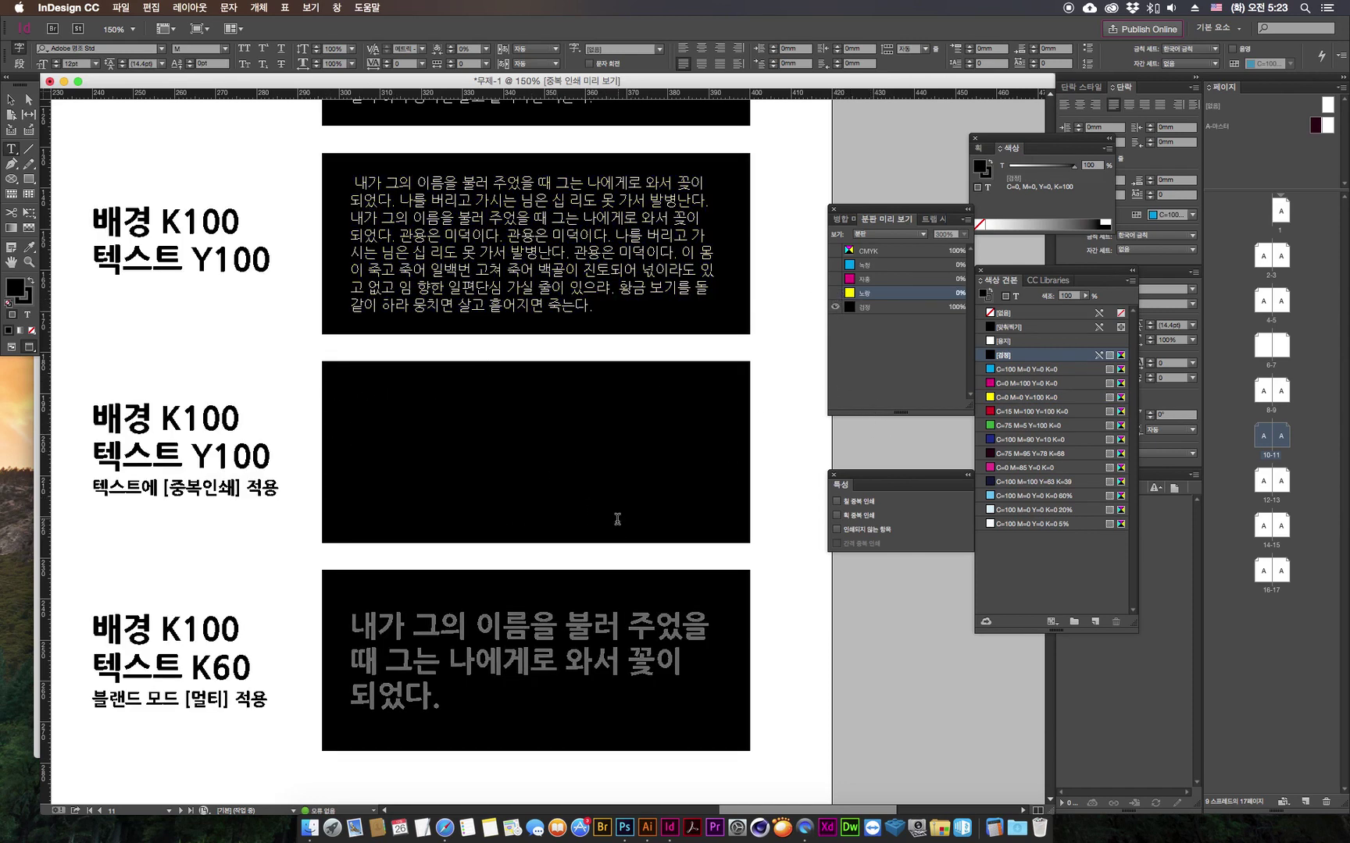
left_click_drag(368, 183, 382, 184)
key("super+a")
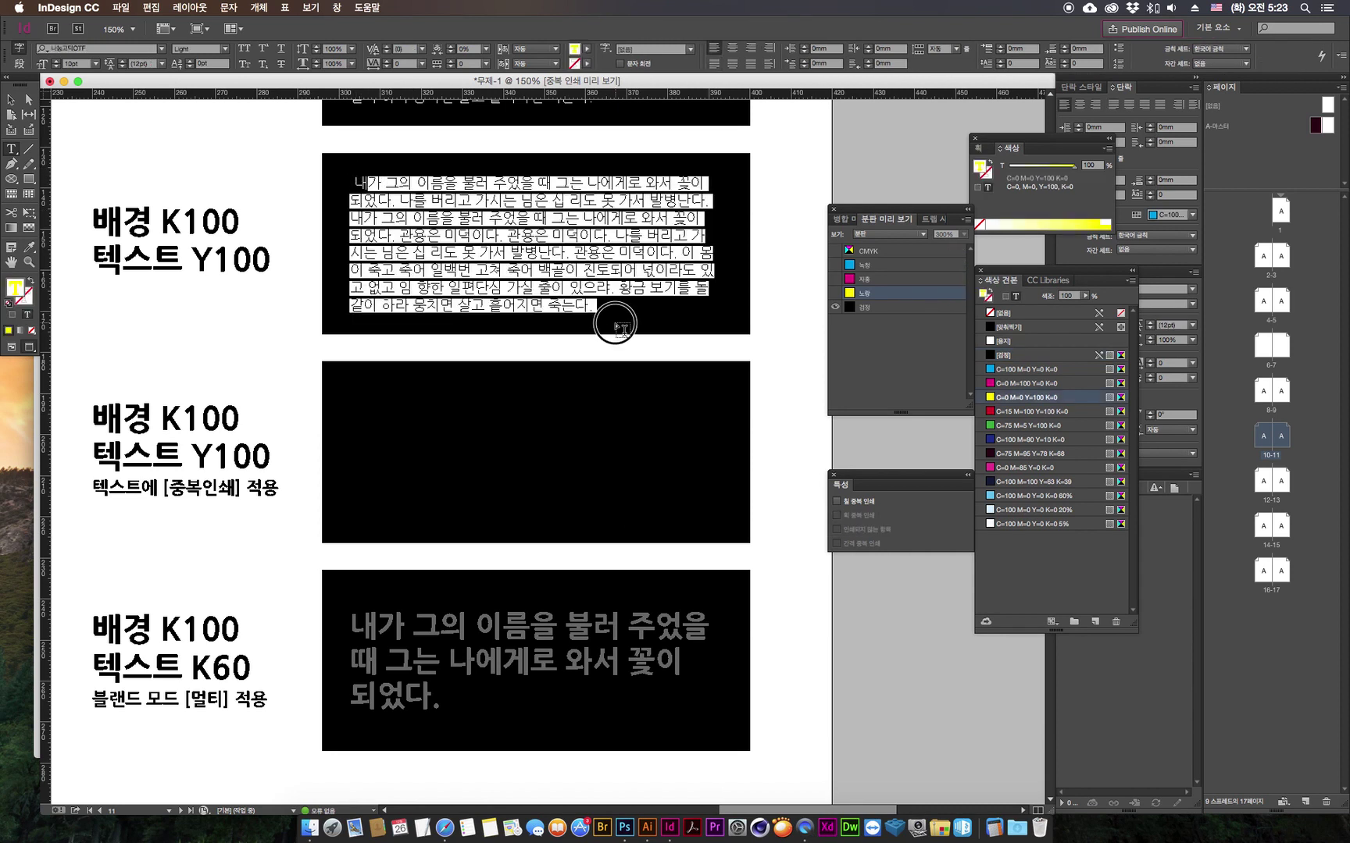
left_click(590, 331)
left_click_drag(591, 306, 475, 183)
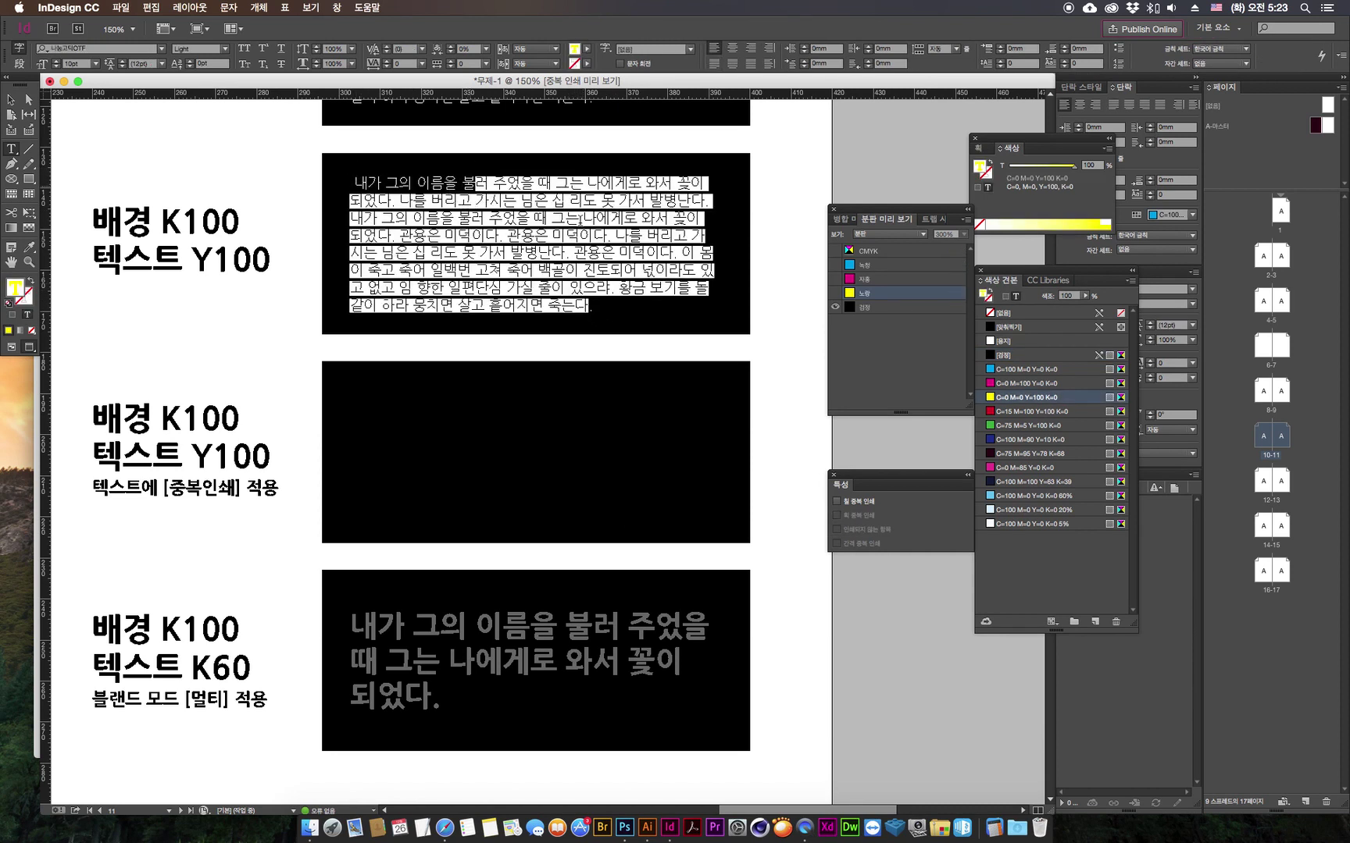
left_click(835, 292)
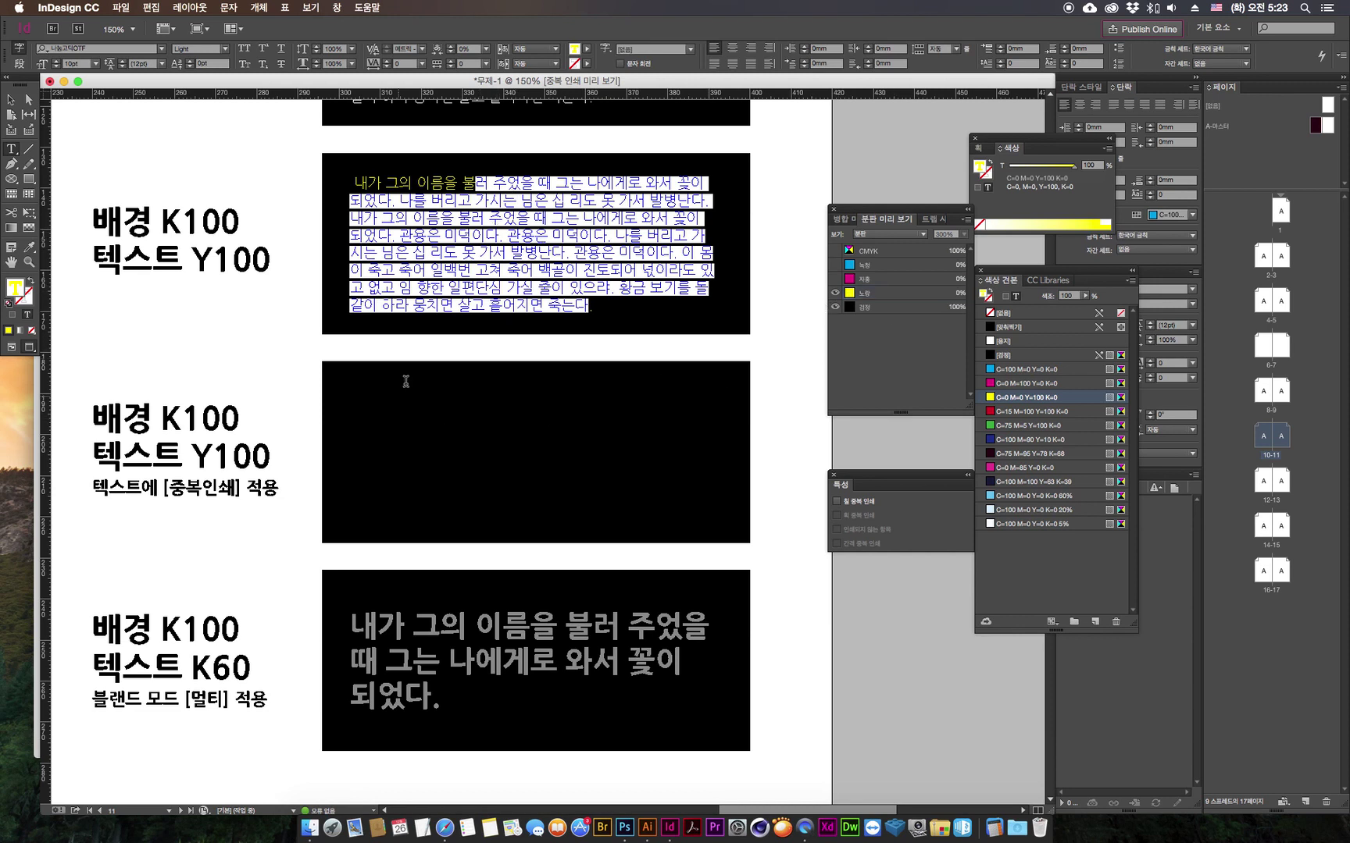
Step: Leave text editing and select the overprinted Y100 text frame to examine it on the yellow and black plates, and deselect it
key("Escape")
left_click(554, 435)
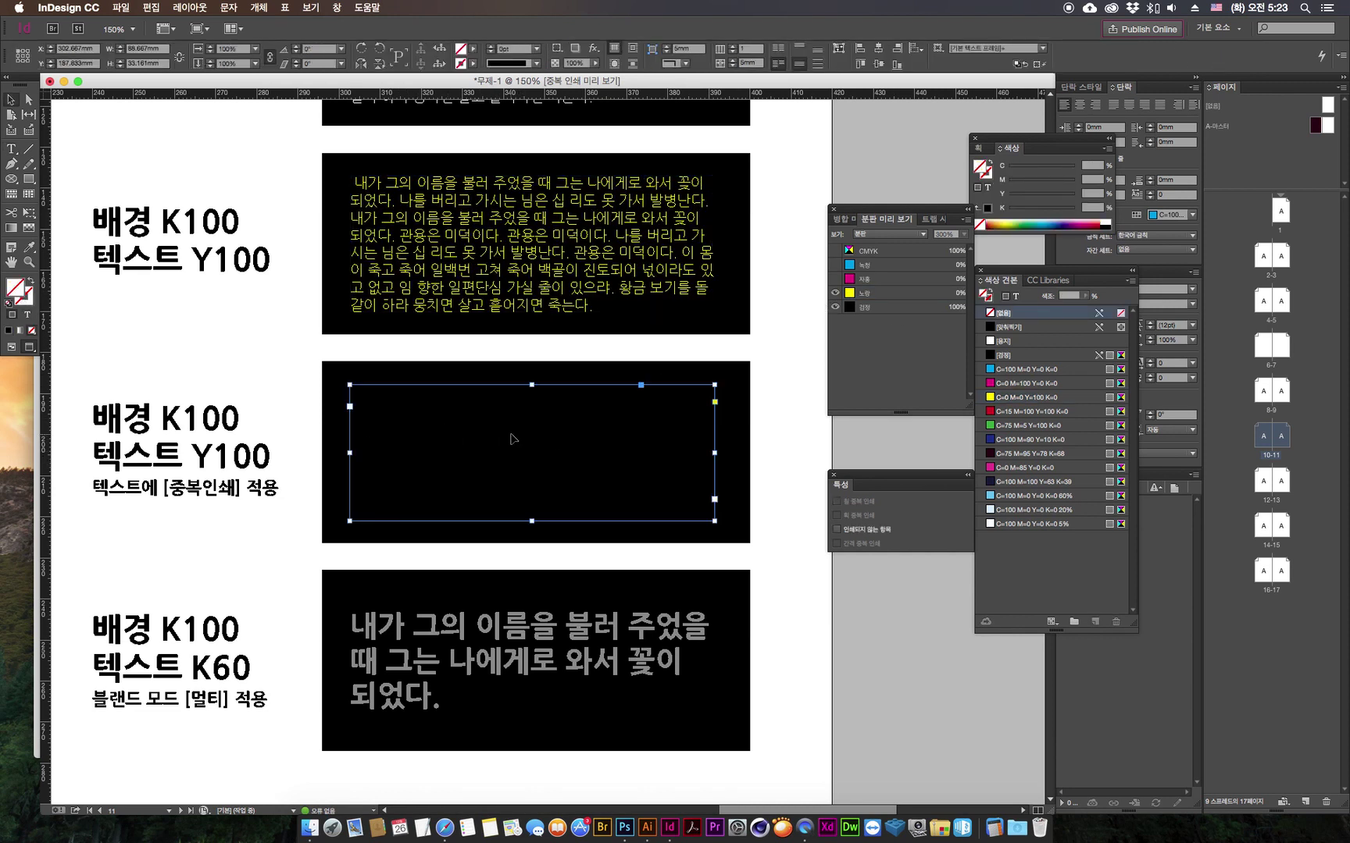
left_click(796, 375)
left_click(882, 295)
left_click(835, 307)
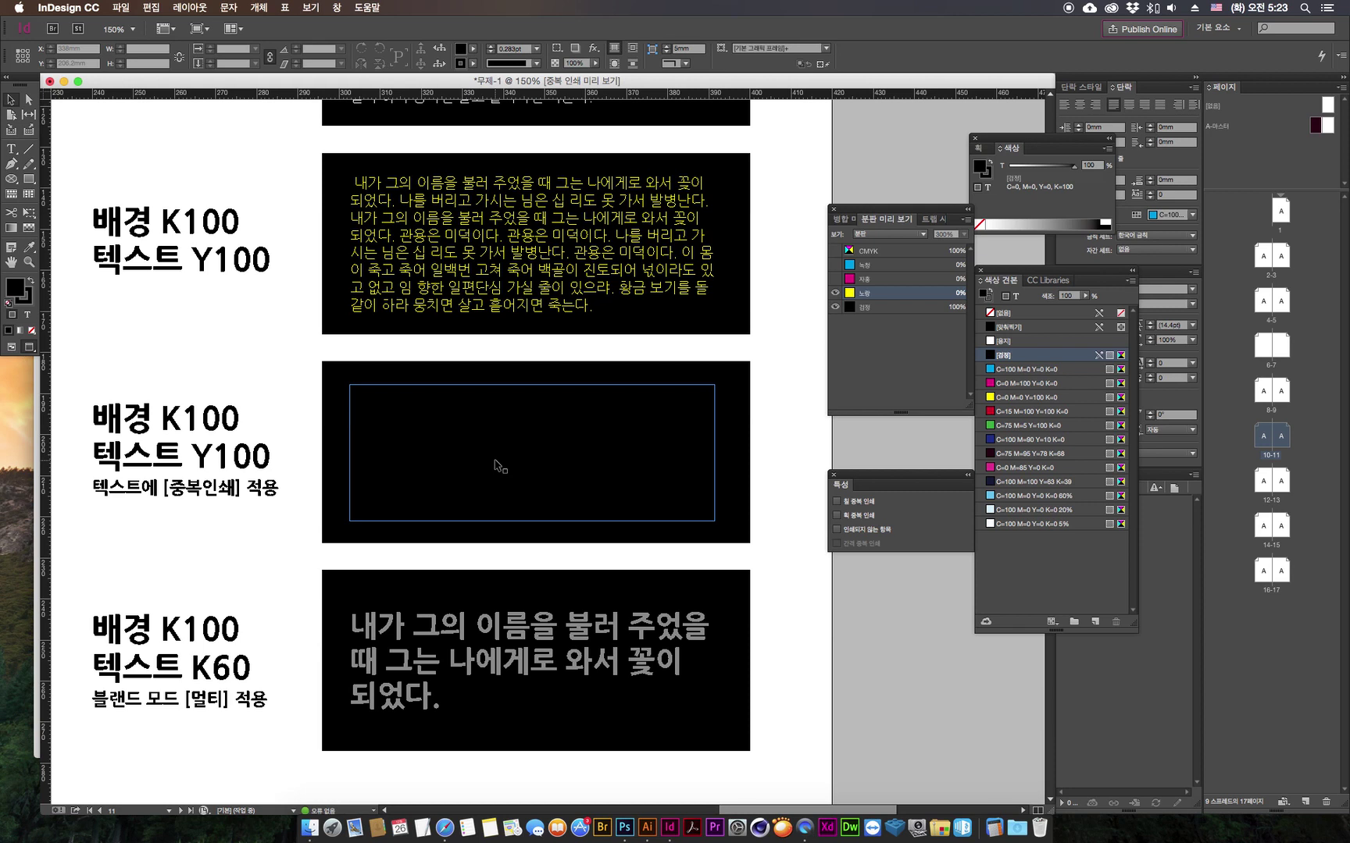
left_click(829, 641)
left_click_drag(815, 570, 815, 568)
Step: Check the fill colour of the K60 text on the K100 background, show all plates, and leave text editing
scroll(816, 568, "down", 3)
left_click(409, 543)
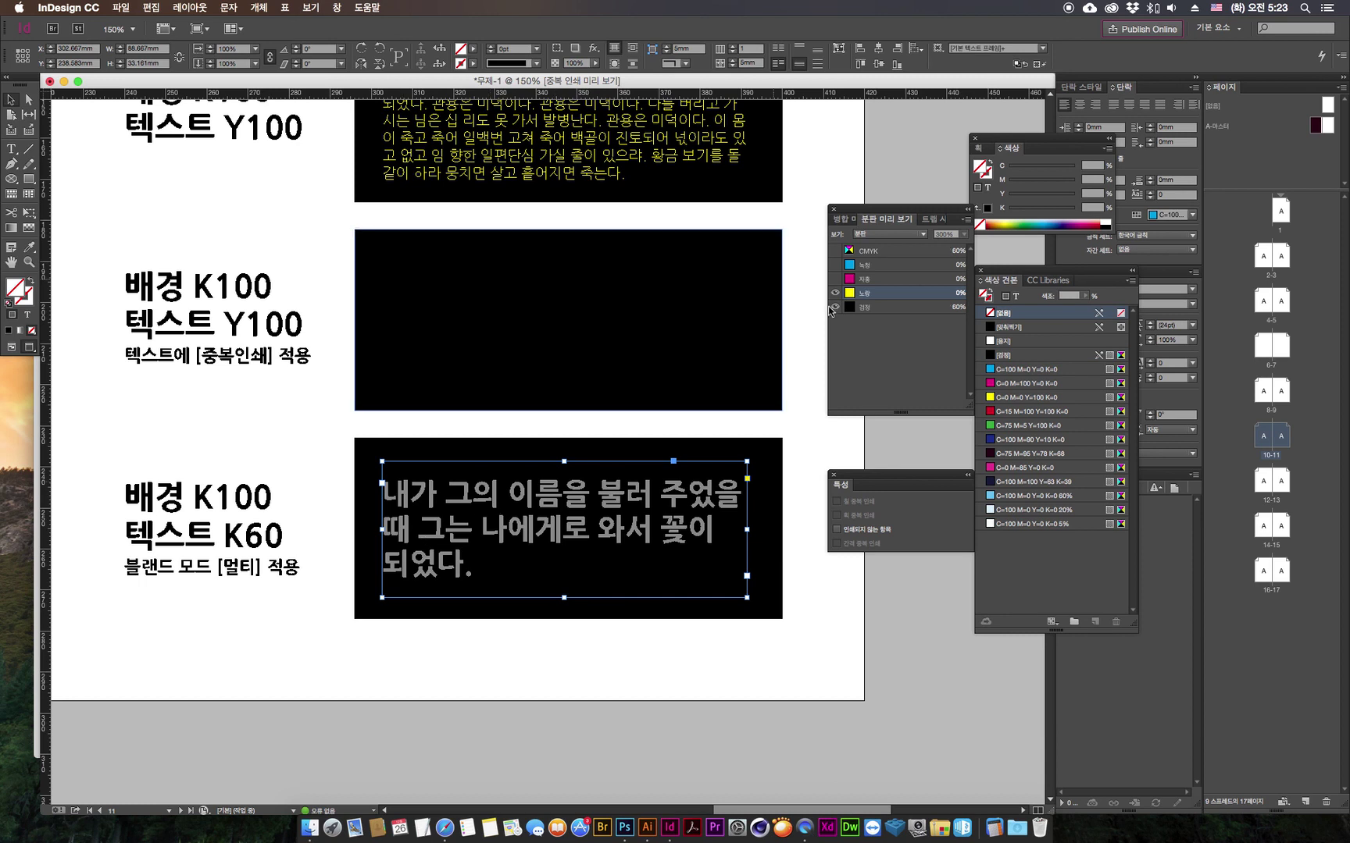
double_click(556, 545)
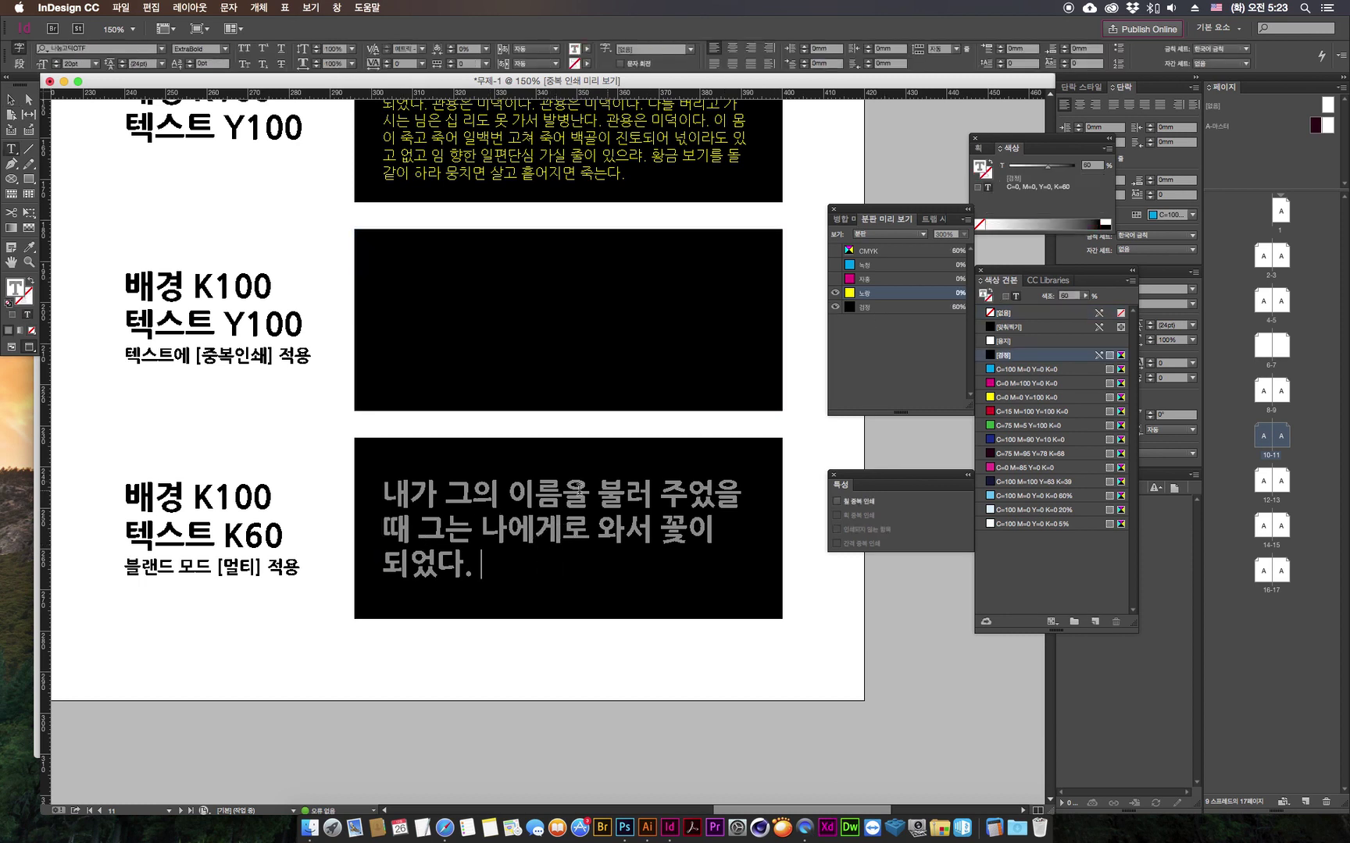
left_click(835, 251)
key("Escape")
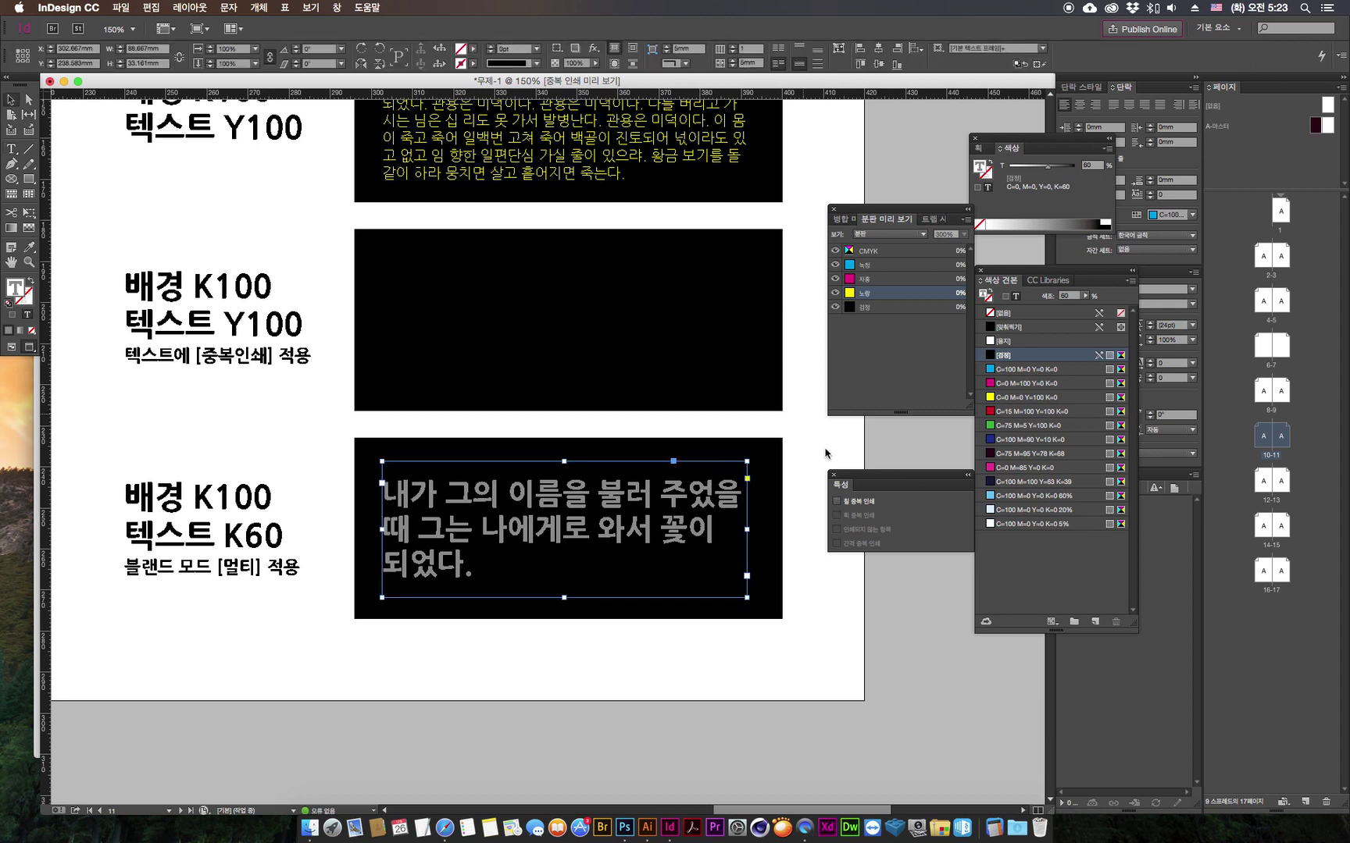
Step: Turn the separations view off and deselect the K60 text frame
scroll(813, 547, "right", 3)
left_click(877, 234)
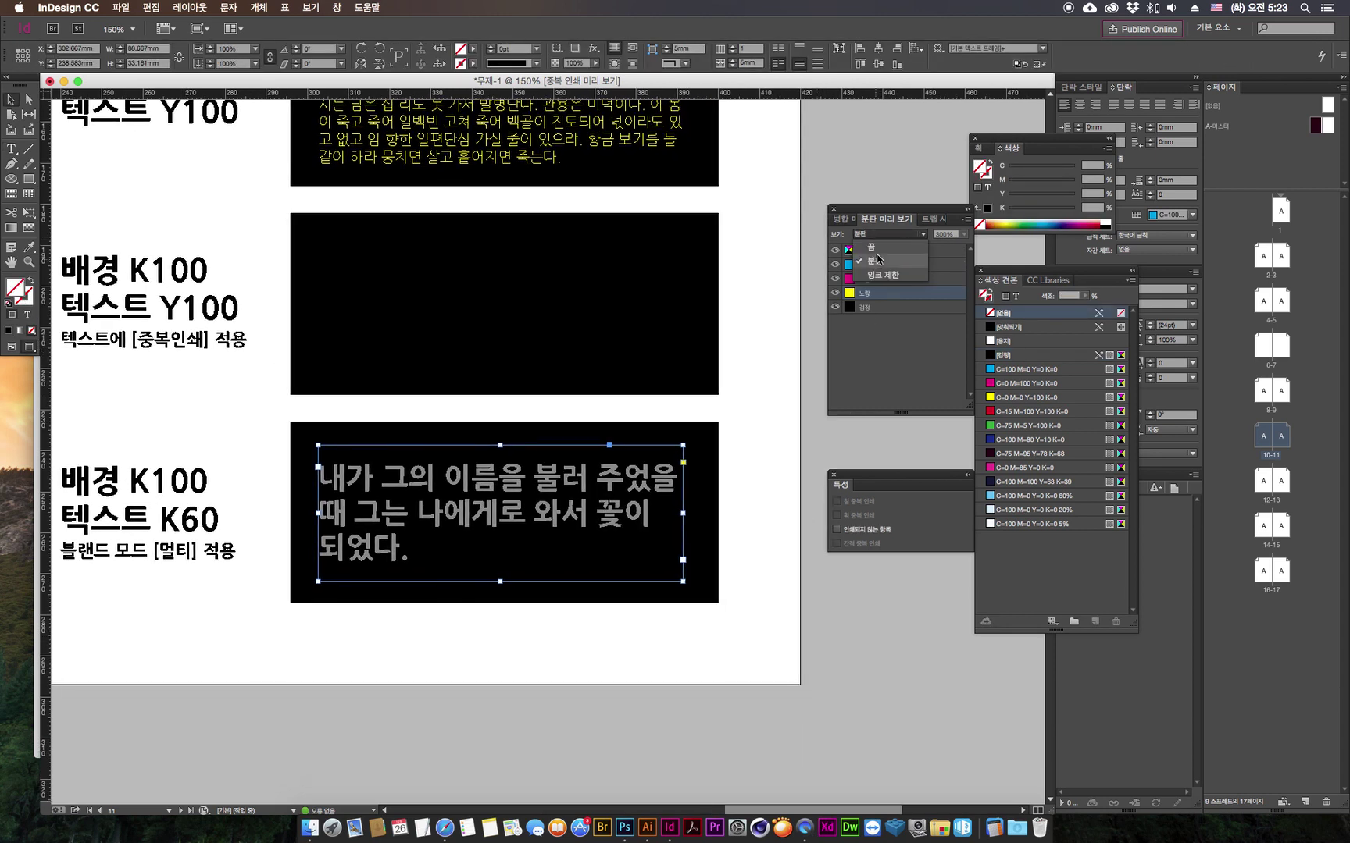
left_click(896, 249)
left_click(632, 713)
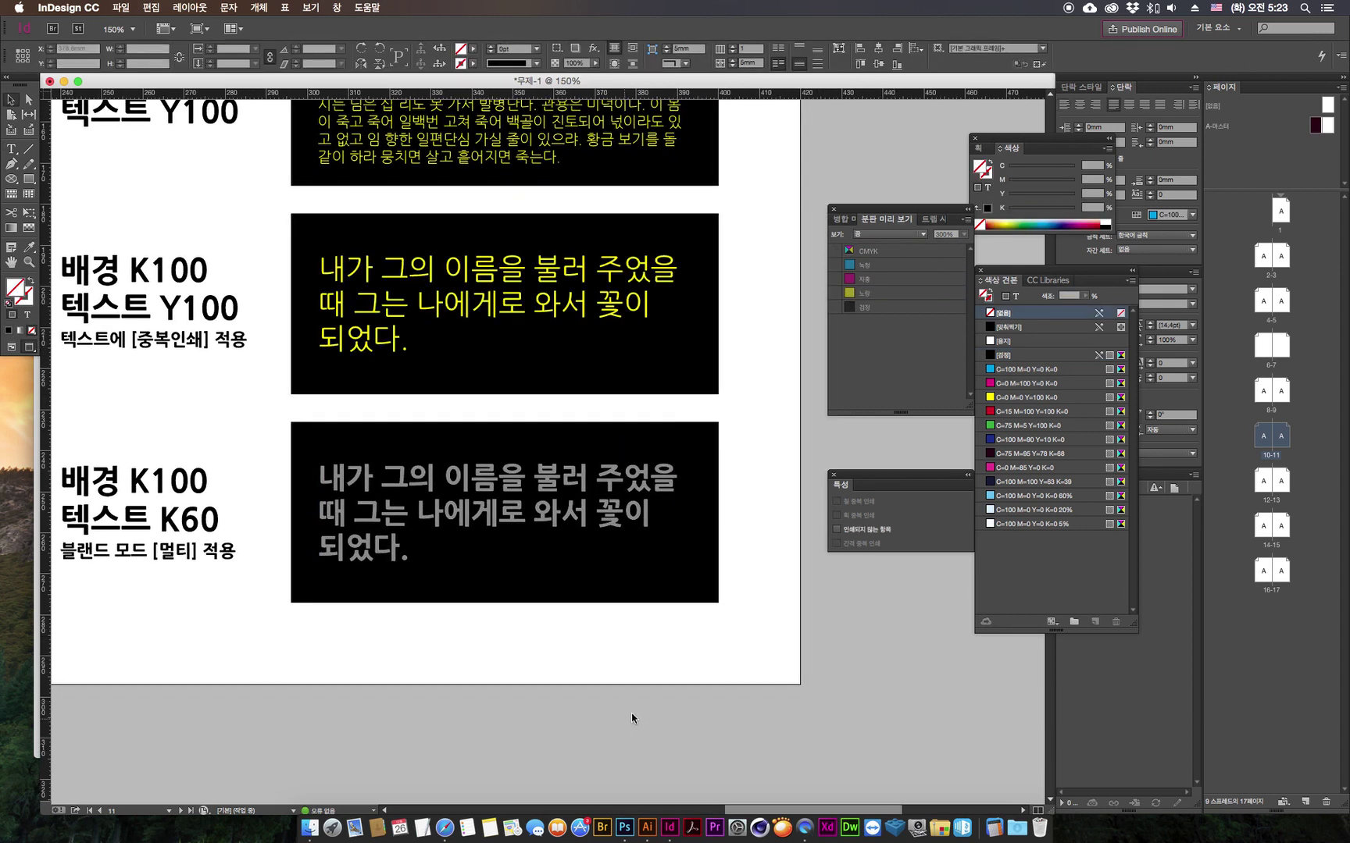
Step: Set the blending mode of the K60 text frame on the K100 background to Multiply, and deselect it
scroll(665, 681, "left", 3)
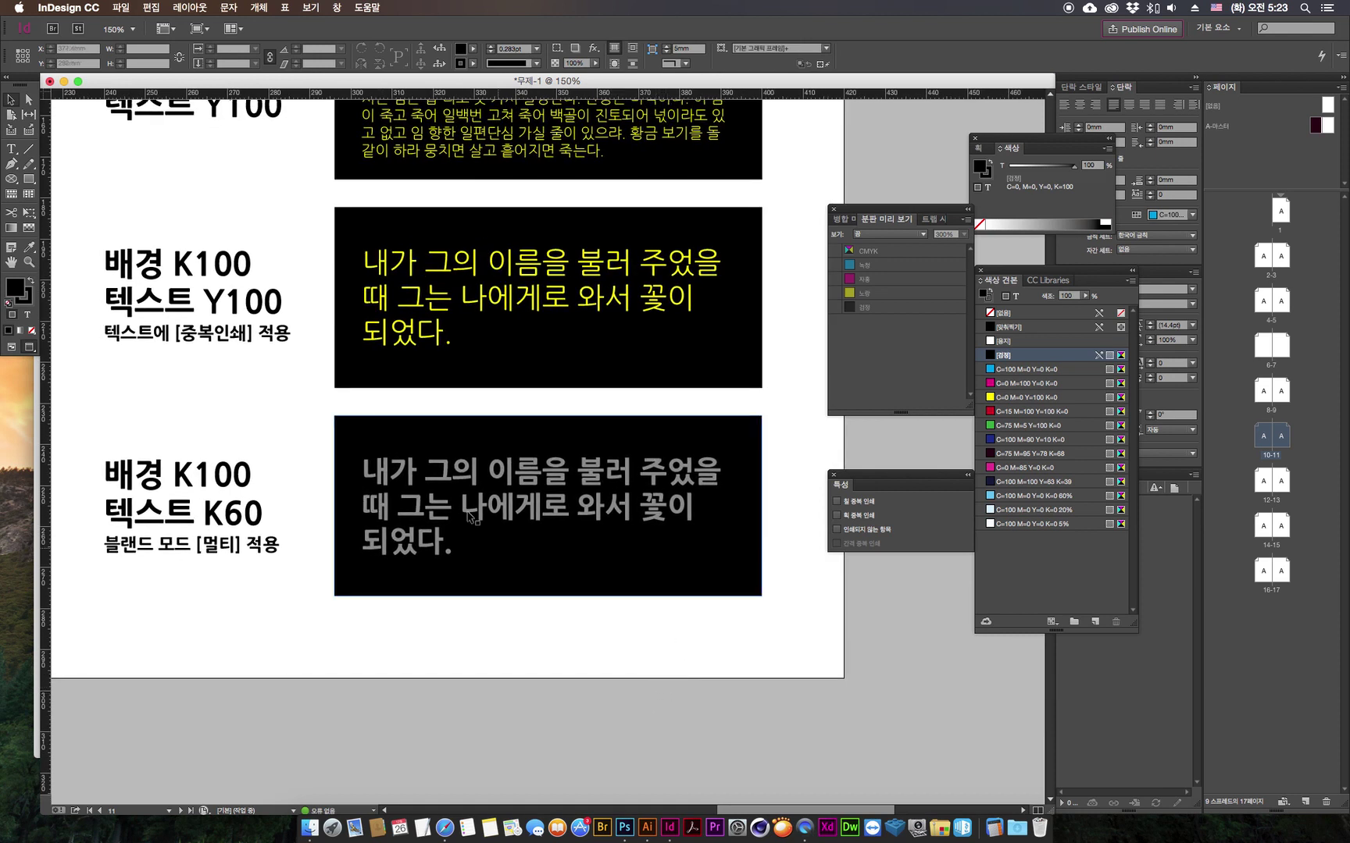
left_click(344, 438)
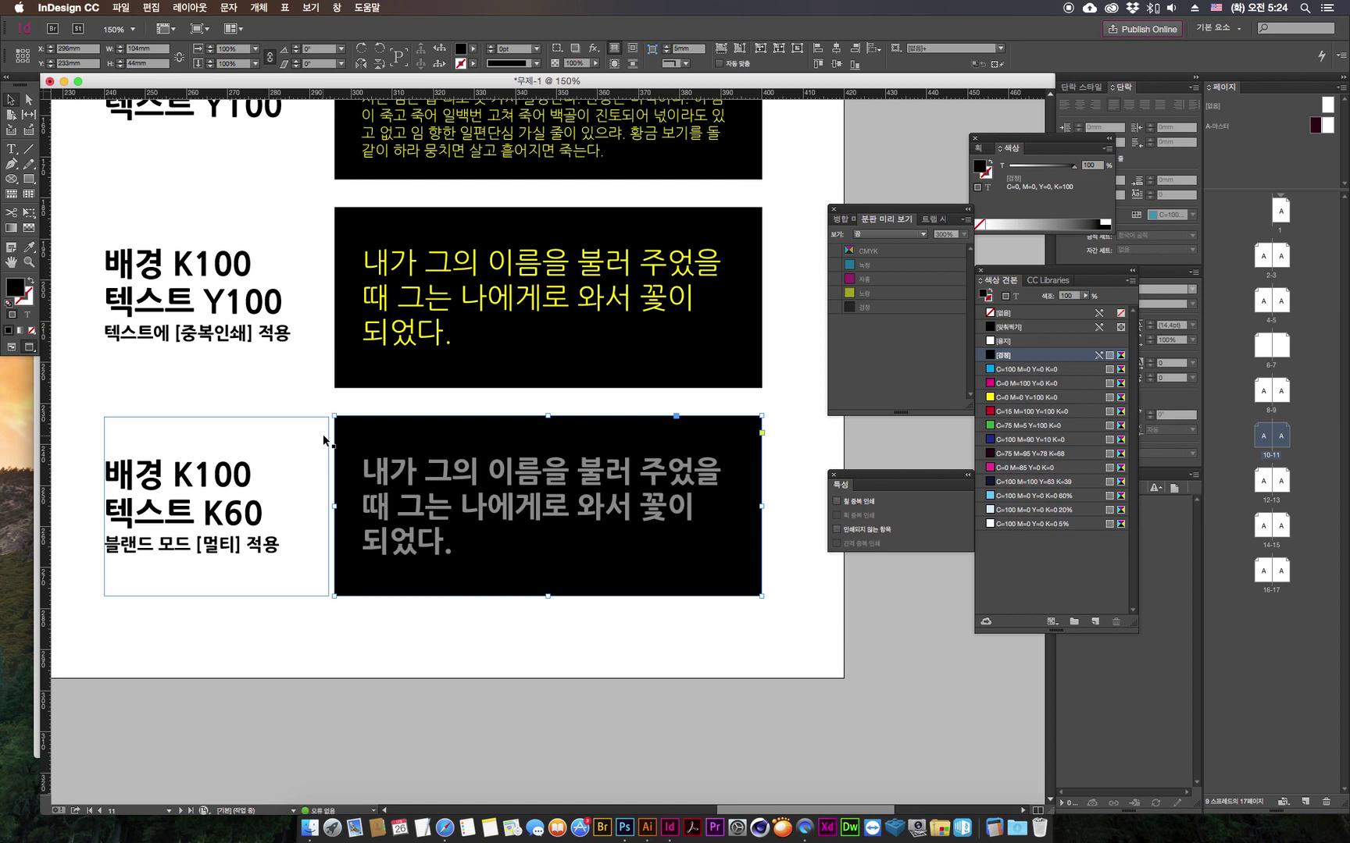
left_click(428, 492)
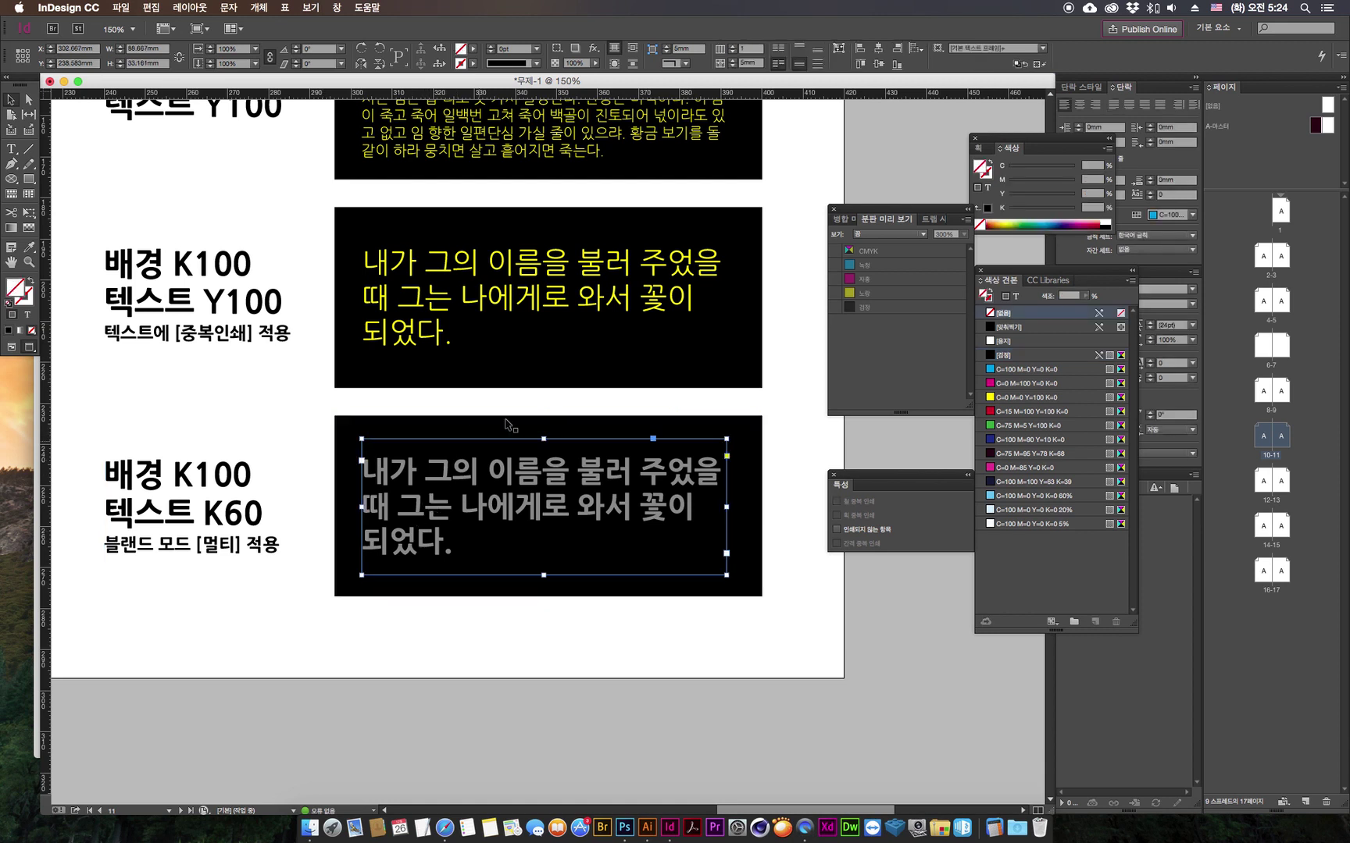
left_click(336, 10)
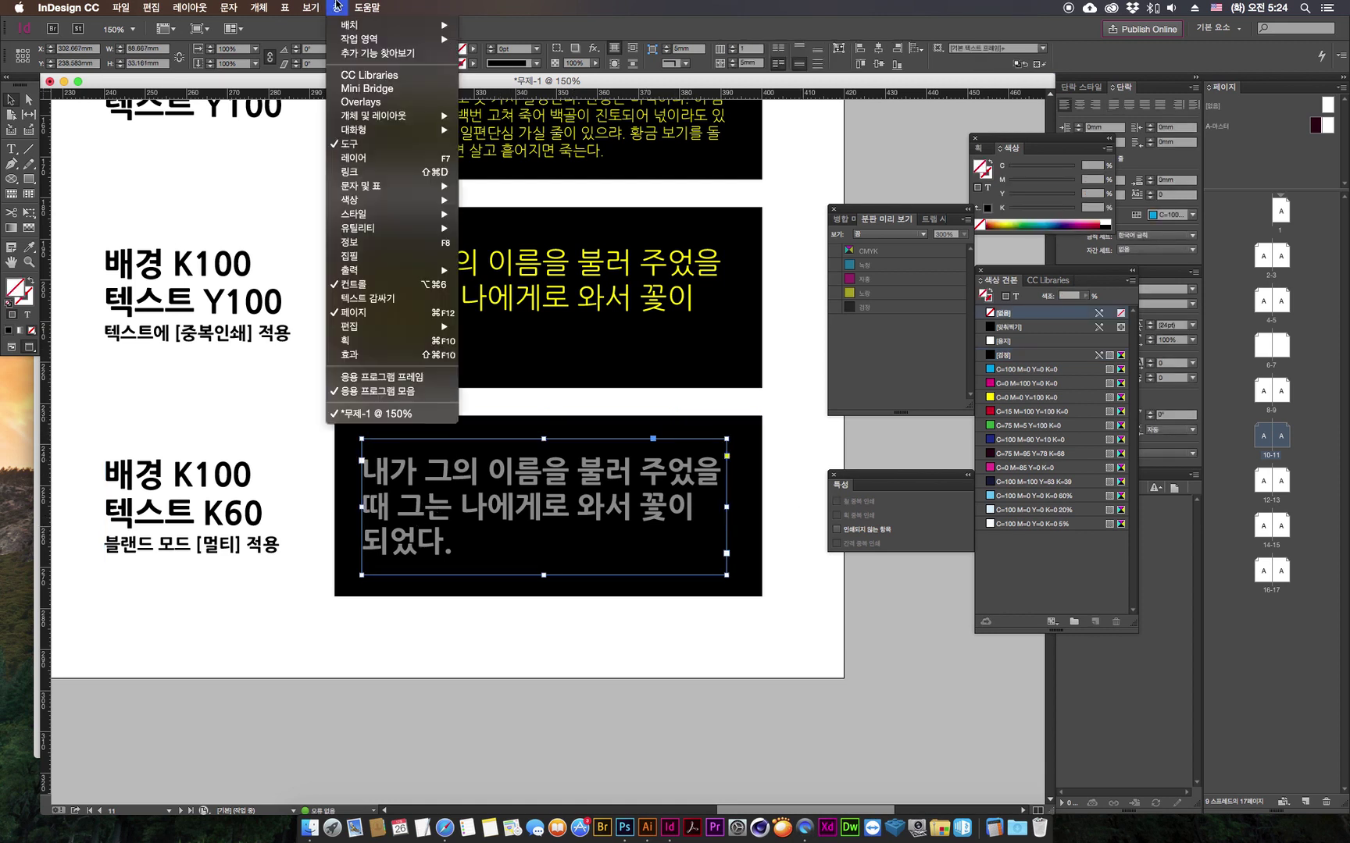
left_click(396, 363)
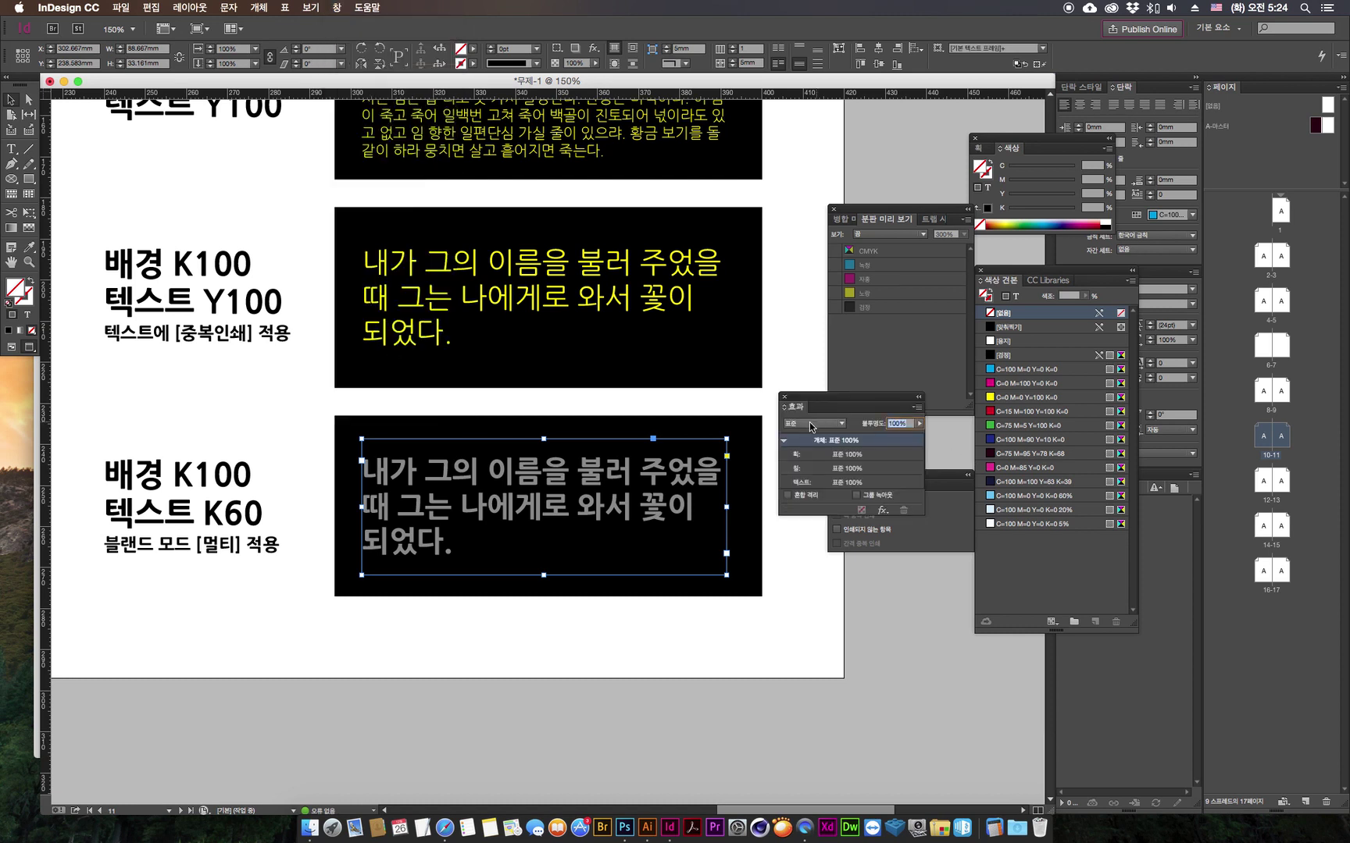
left_click(813, 424)
left_click(829, 456)
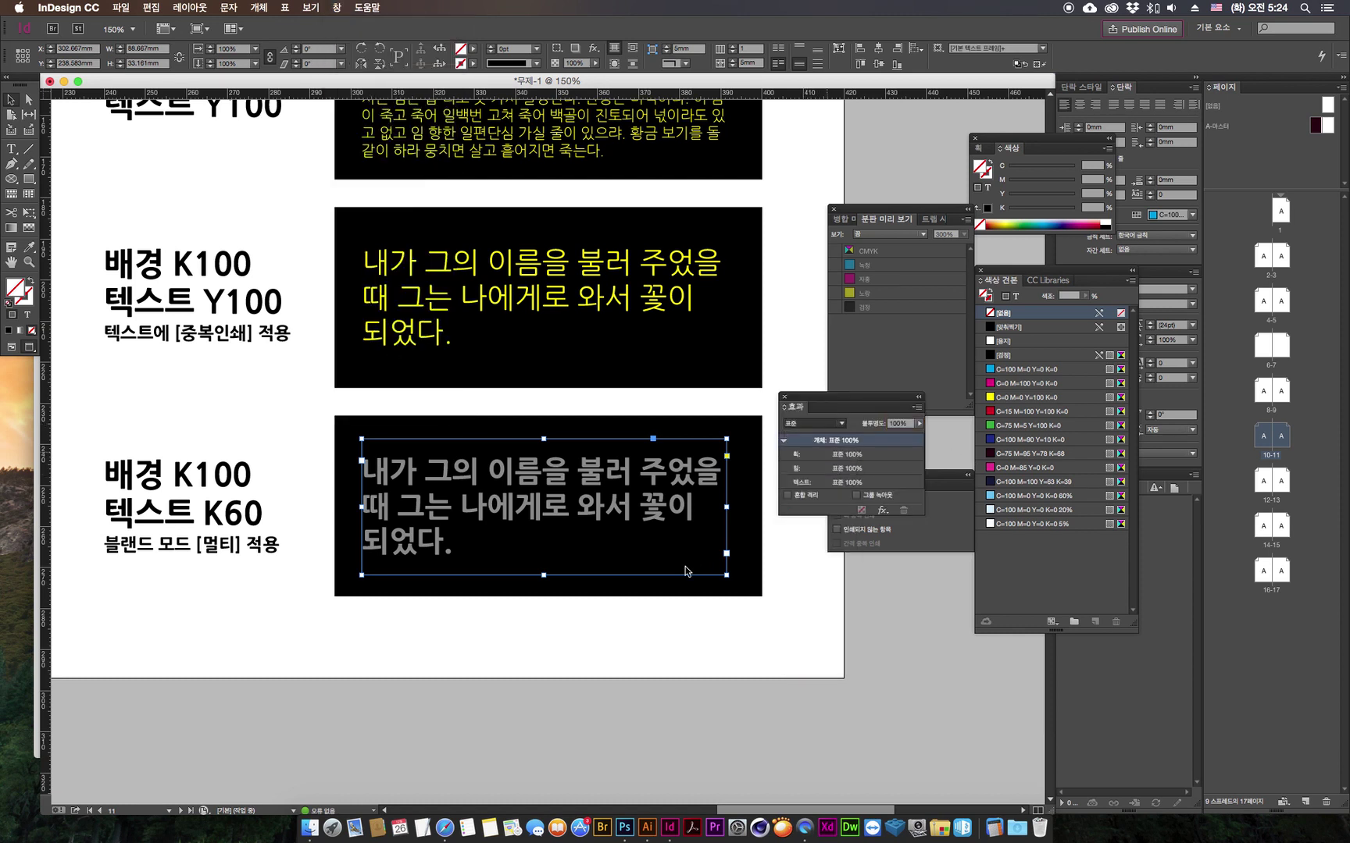
left_click(681, 767)
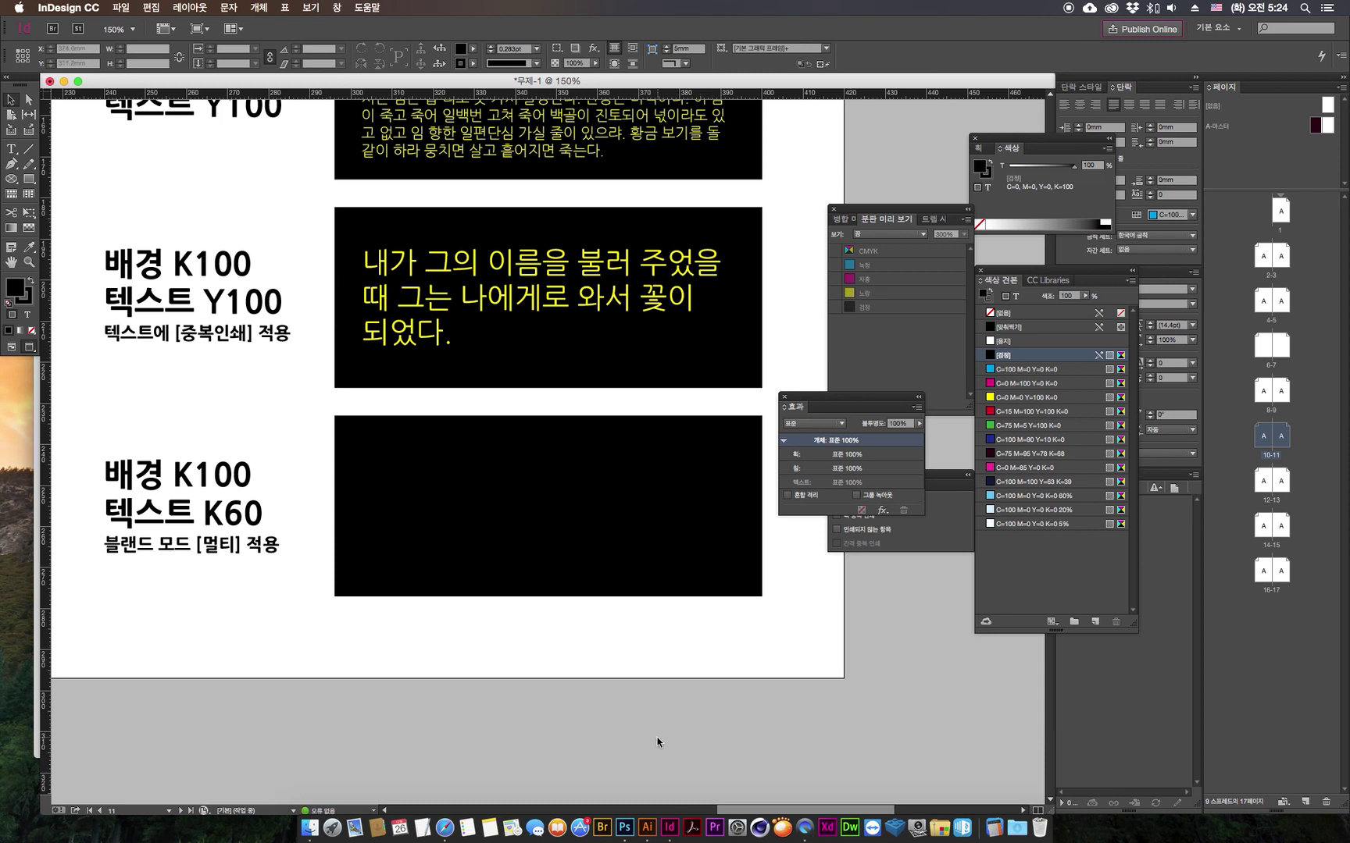
Step: Set the K60 text frame's blending mode back to Normal
left_click_drag(804, 398, 797, 527)
left_click(617, 520)
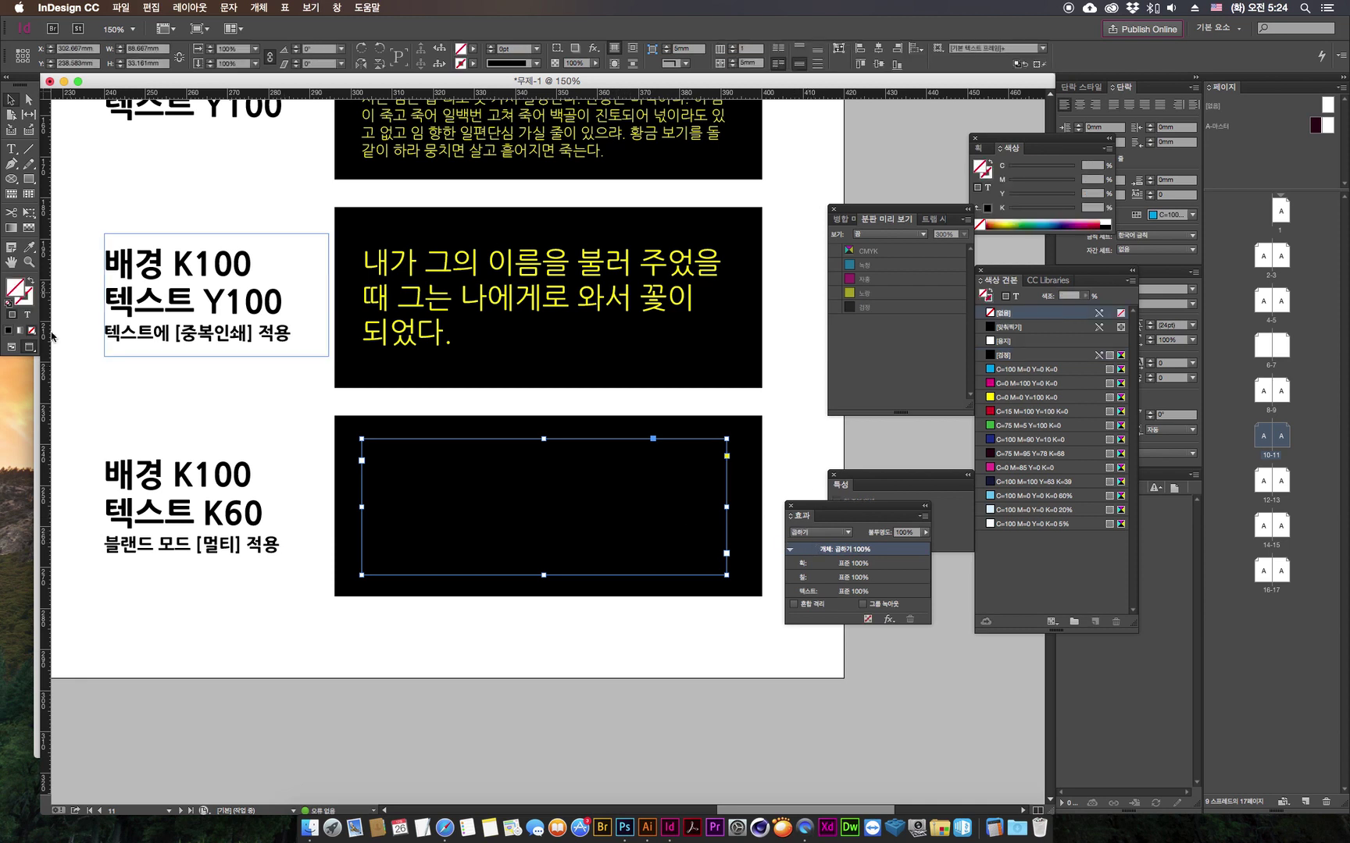
left_click(820, 532)
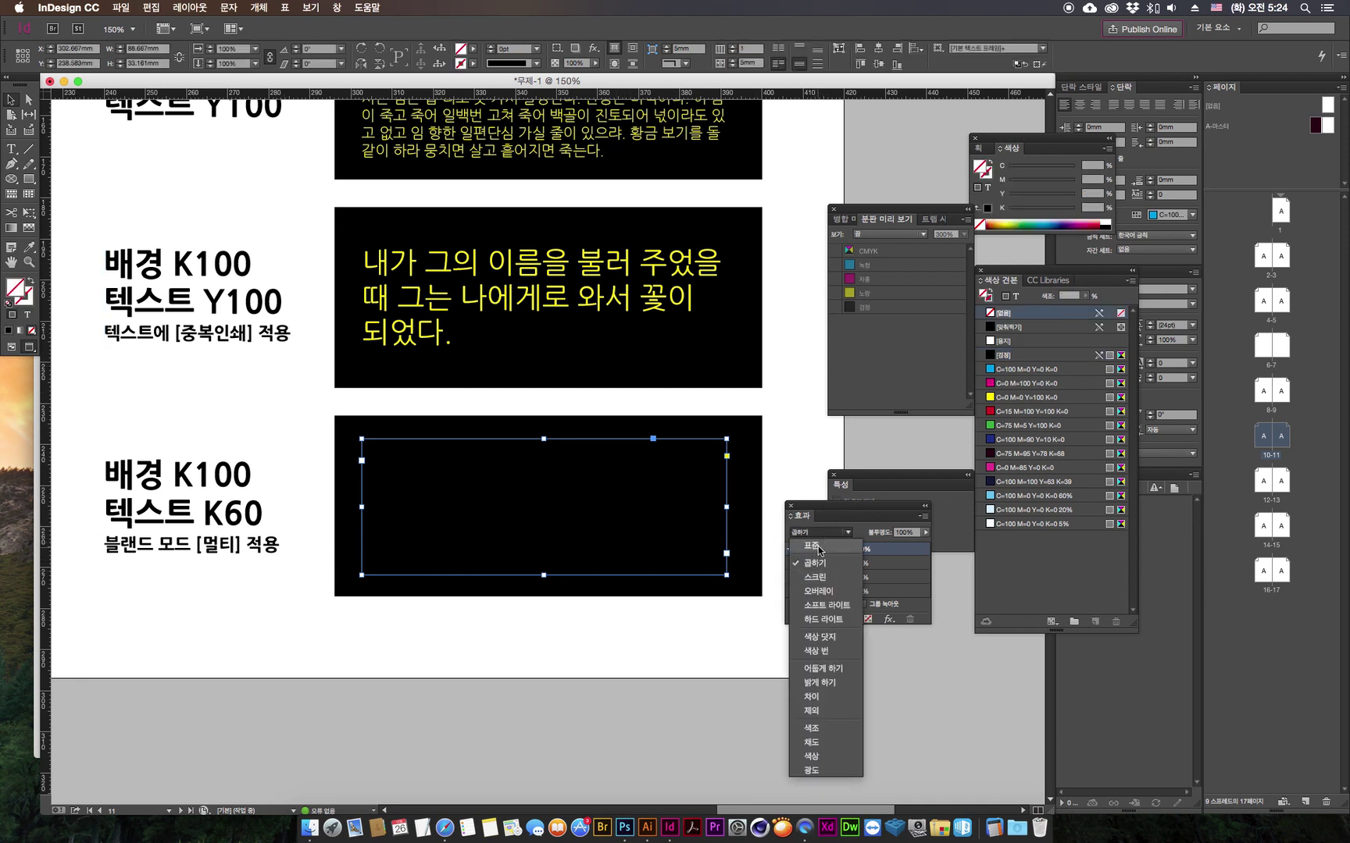
left_click(822, 546)
left_click_drag(818, 513, 798, 610)
Step: Select all of the K60 text on the K100 background, turn on Overprint Fill for it, and deselect it
double_click(551, 538)
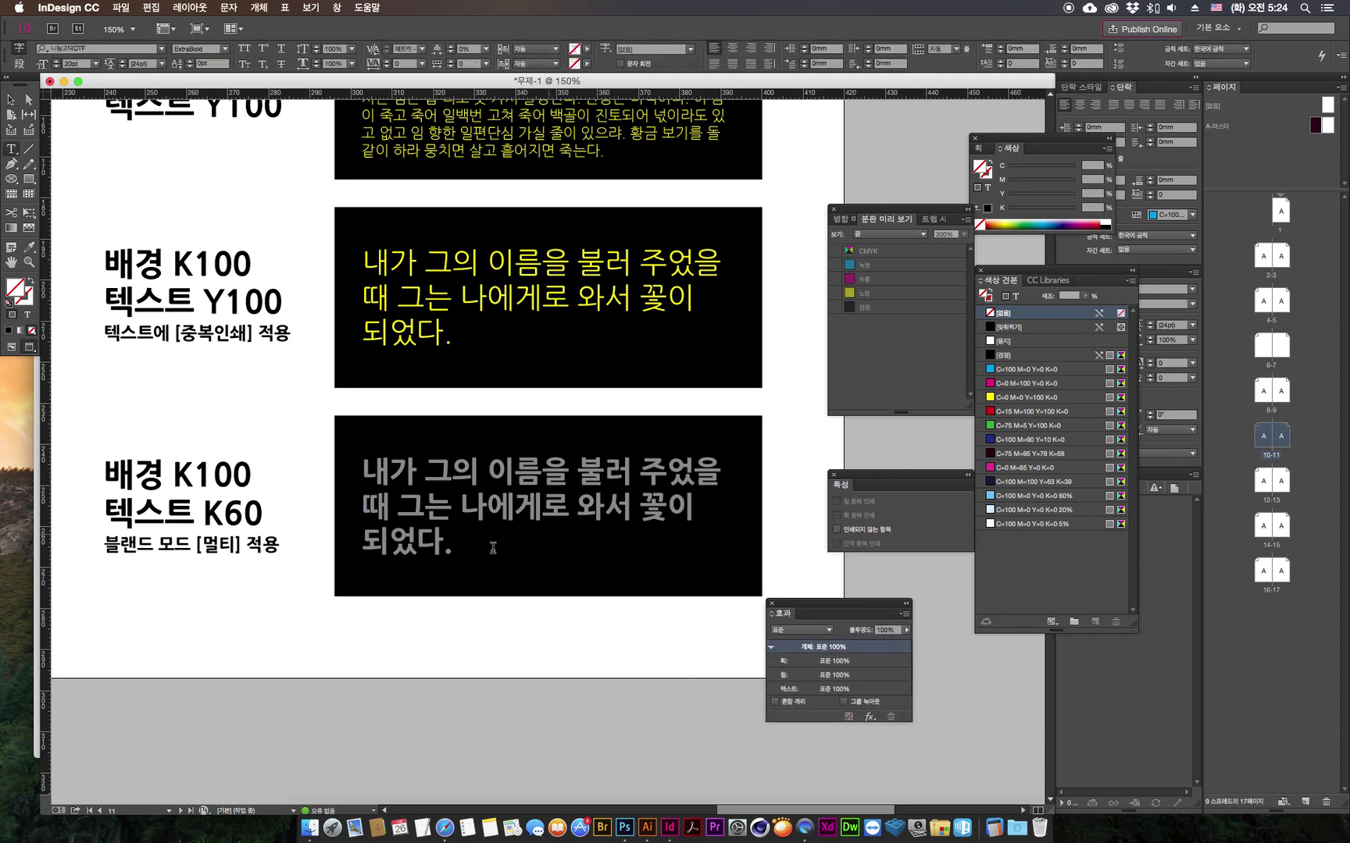
left_click_drag(457, 544, 316, 449)
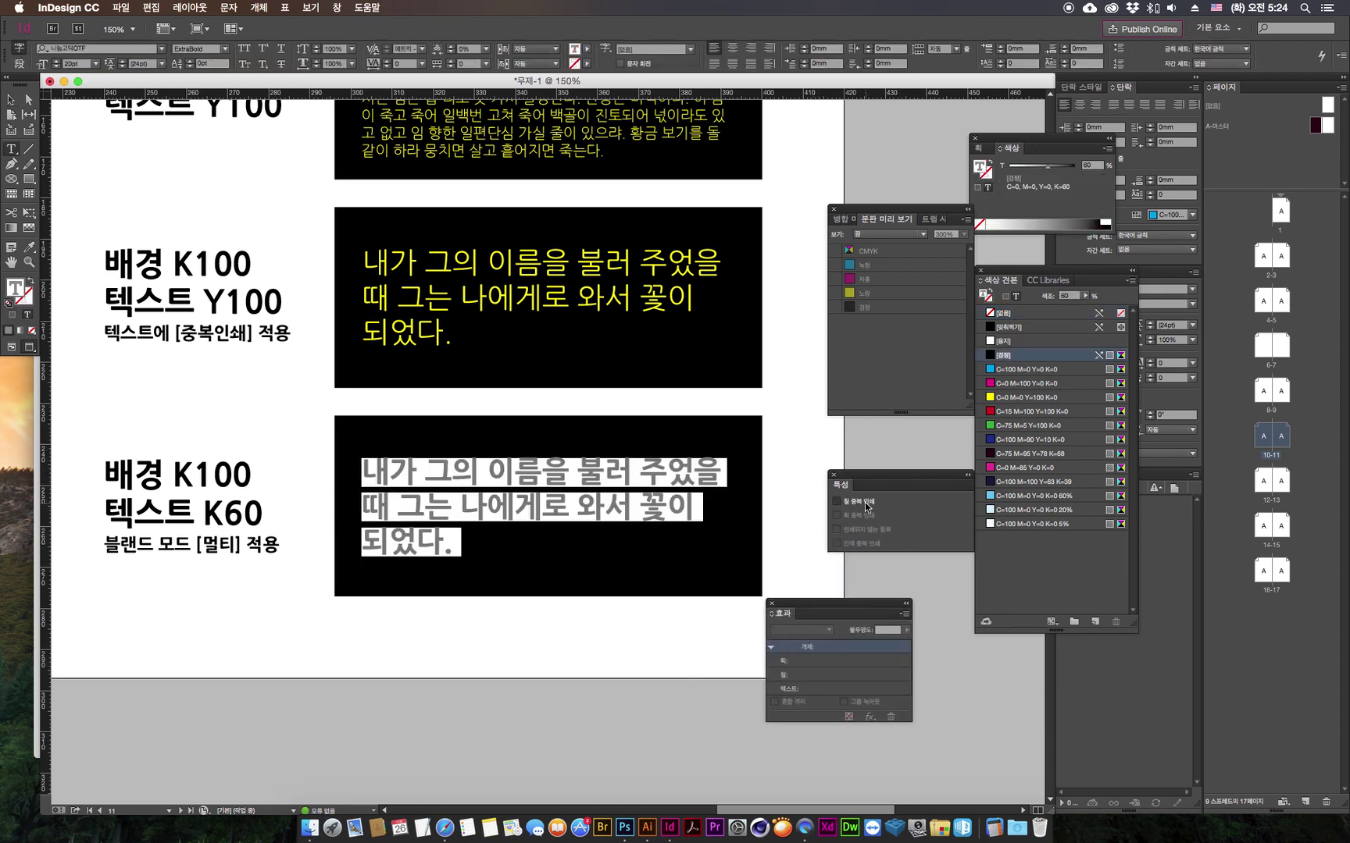
left_click(837, 501)
left_click(11, 101)
left_click(613, 559)
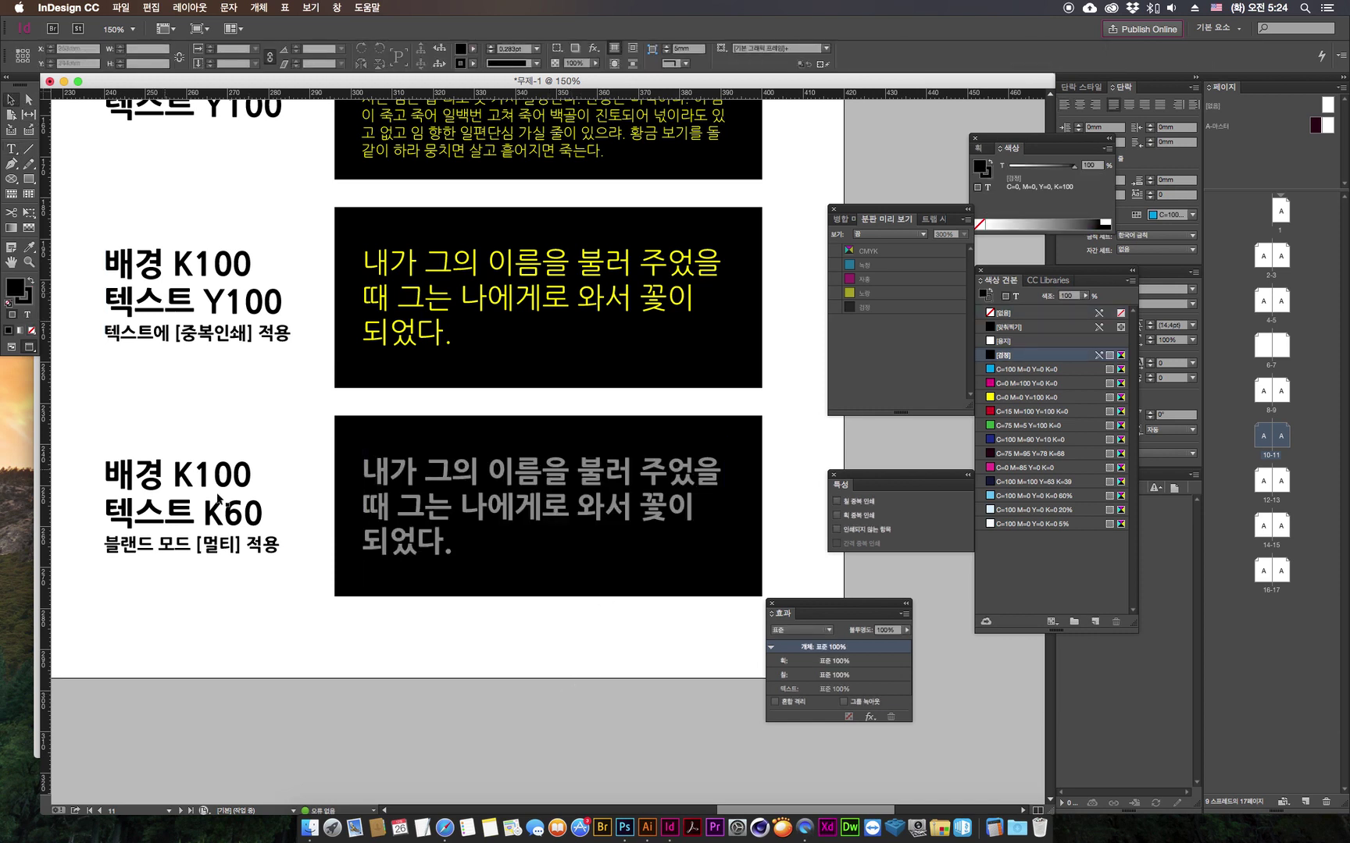
Step: Turn the separations view on, isolate the black plate to examine the overprinted K60 text, and show all CMYK plates again
left_click(875, 236)
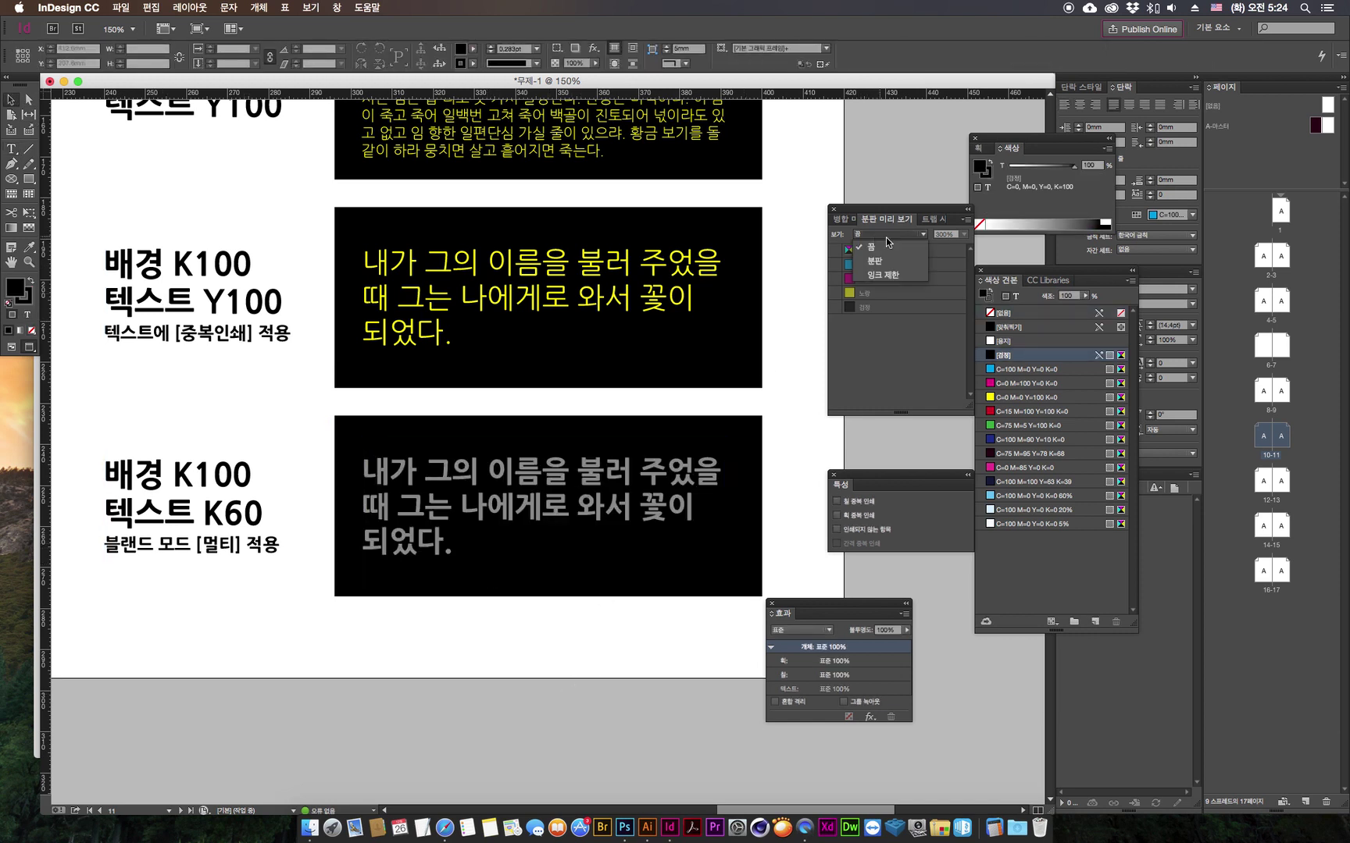
left_click(875, 261)
left_click(883, 372)
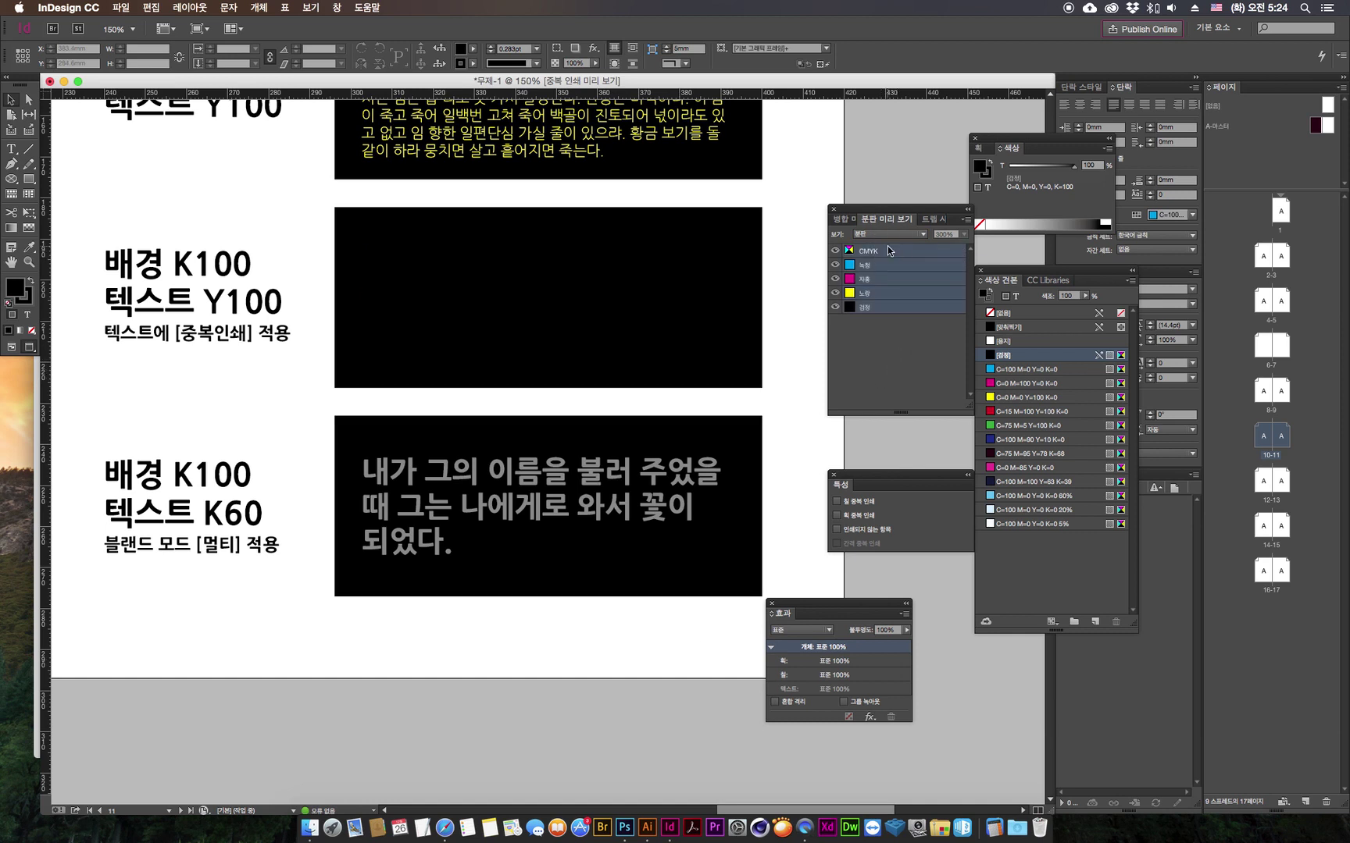
left_click(859, 308)
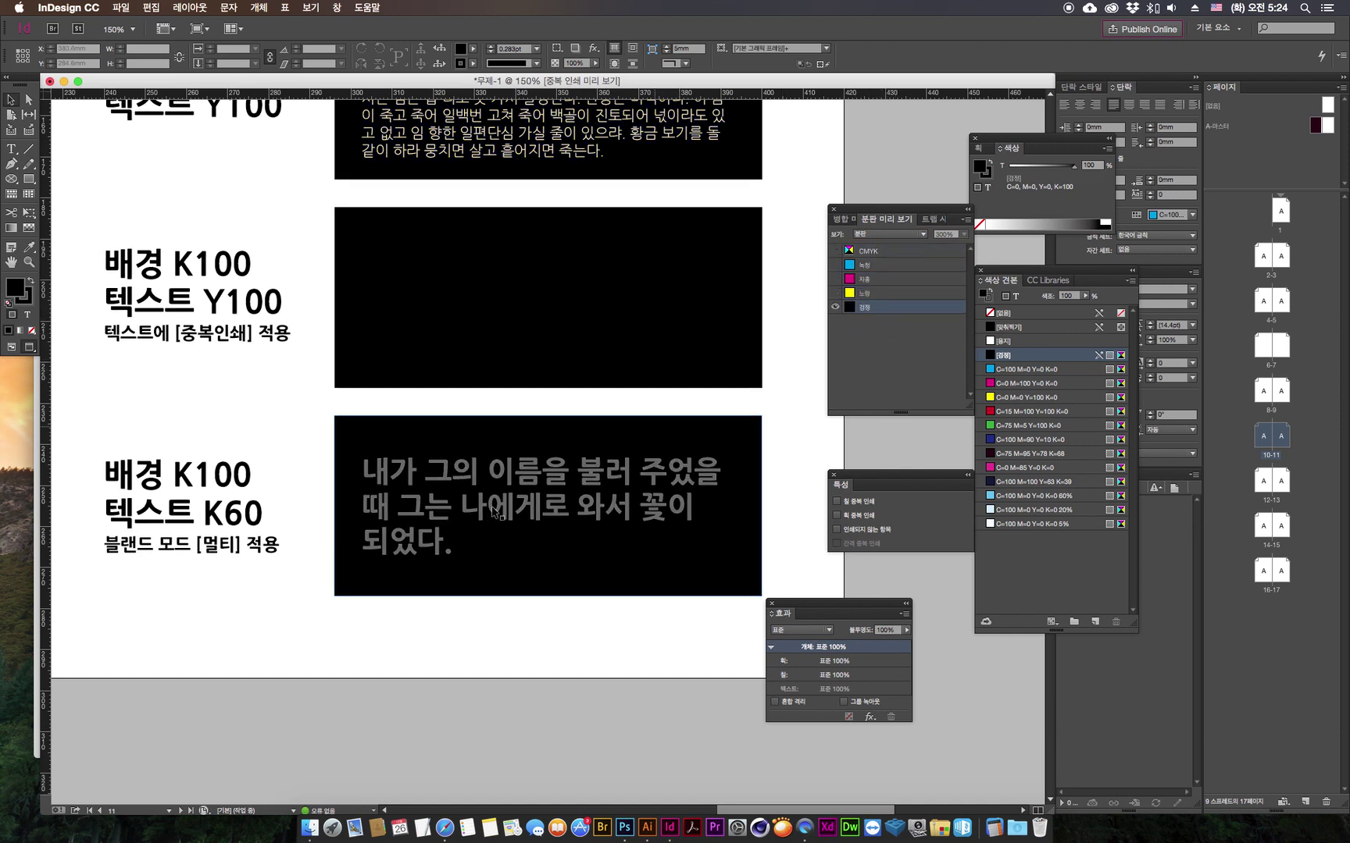
left_click(887, 250)
Step: Fill all of the overprinted K60 text with the C=0 M=0 Y=100 K=0 swatch, and deselect the characters to preview it
double_click(455, 549)
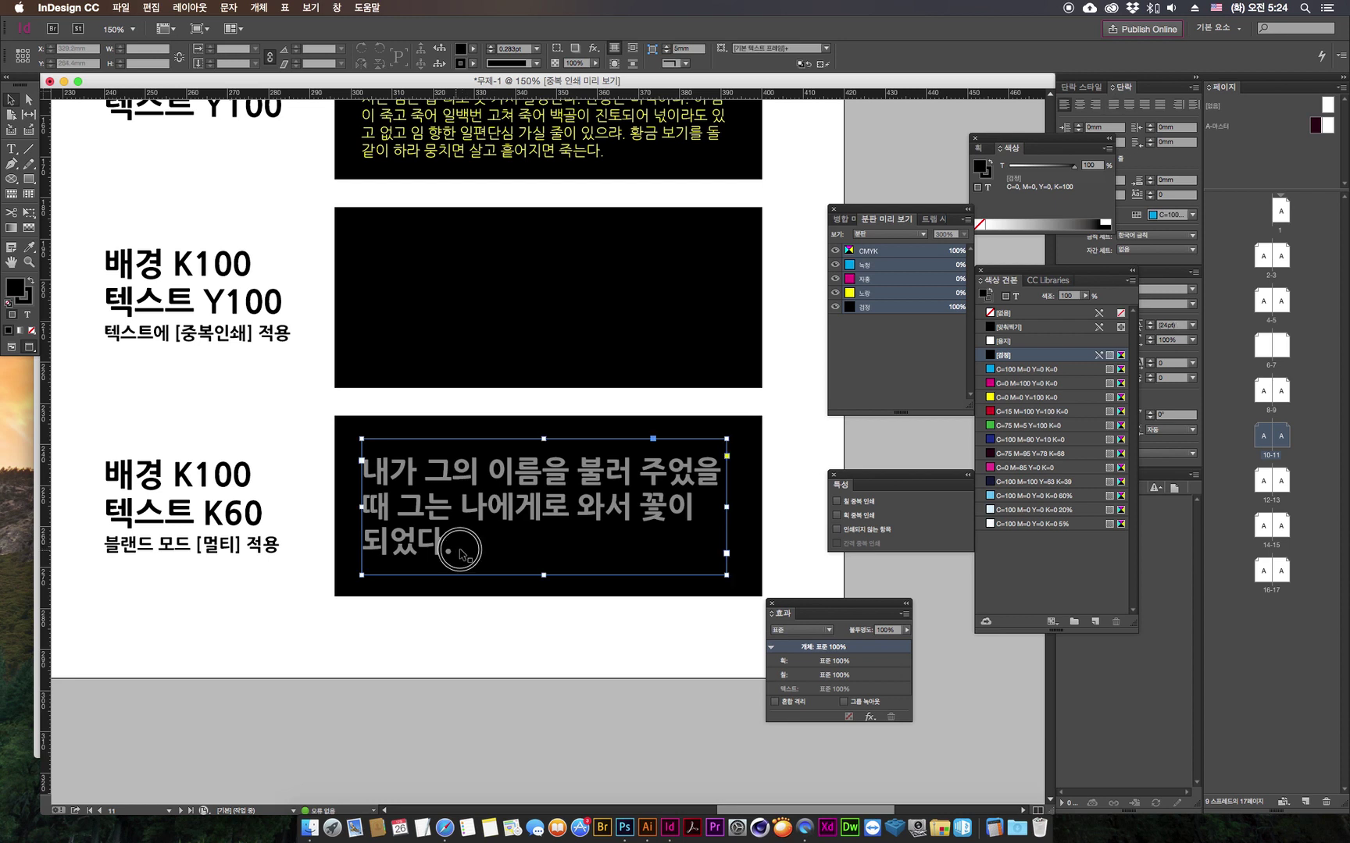
key("super+a")
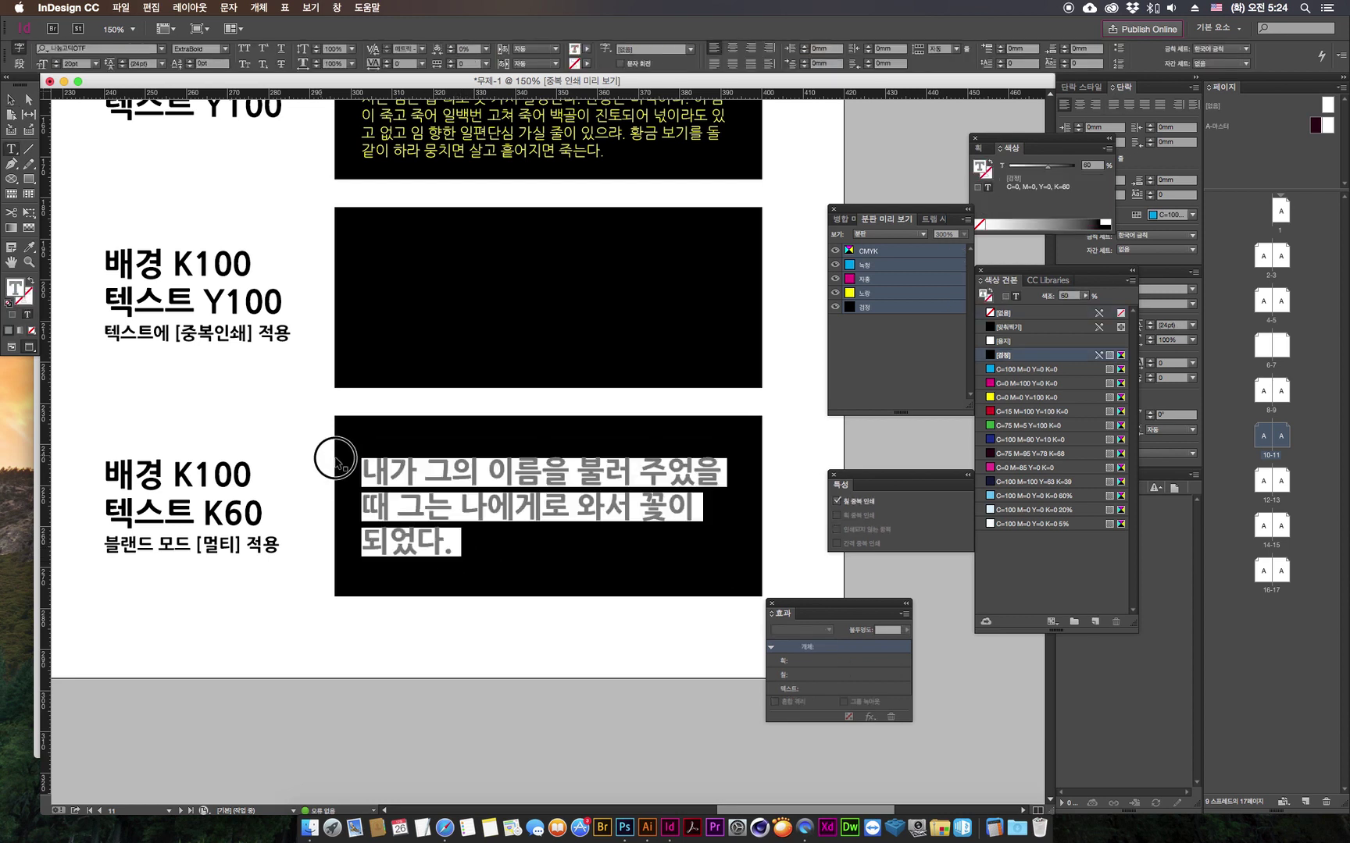
left_click(1009, 398)
left_click(892, 391)
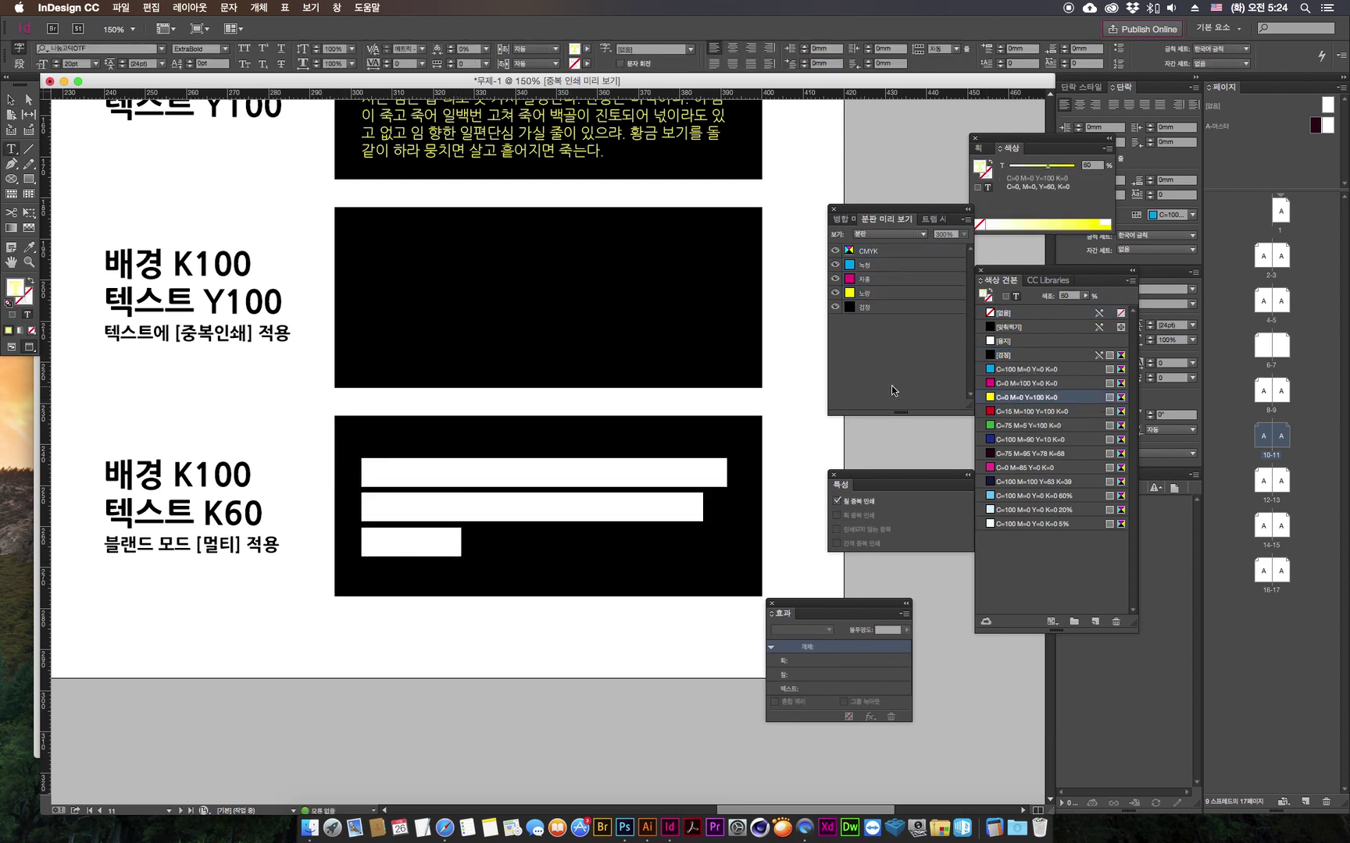
left_click(695, 508)
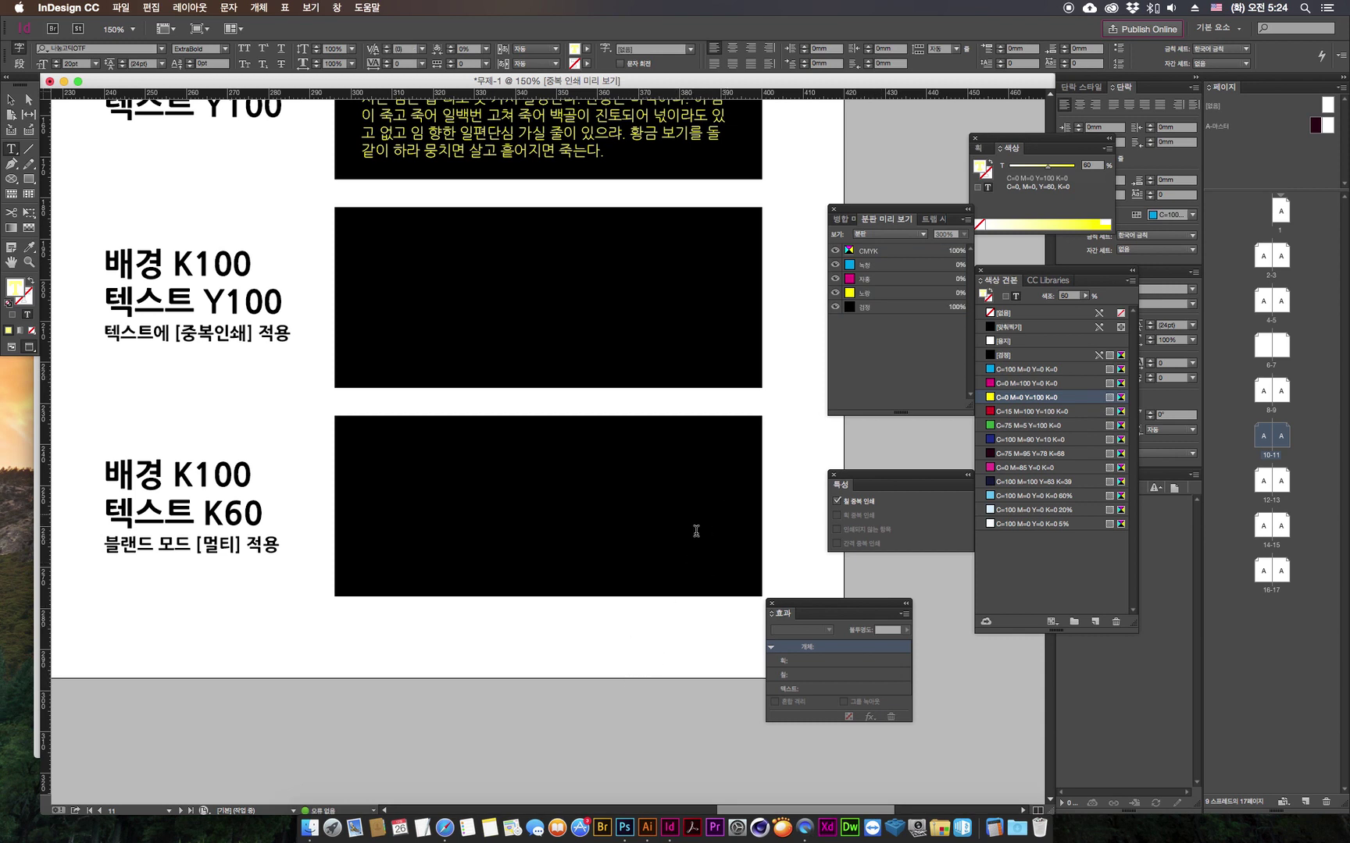
Step: Fill all of the same overprinted text with the C=100 M=0 Y=0 K=0 swatch, and deselect the characters to preview it
key("super+a")
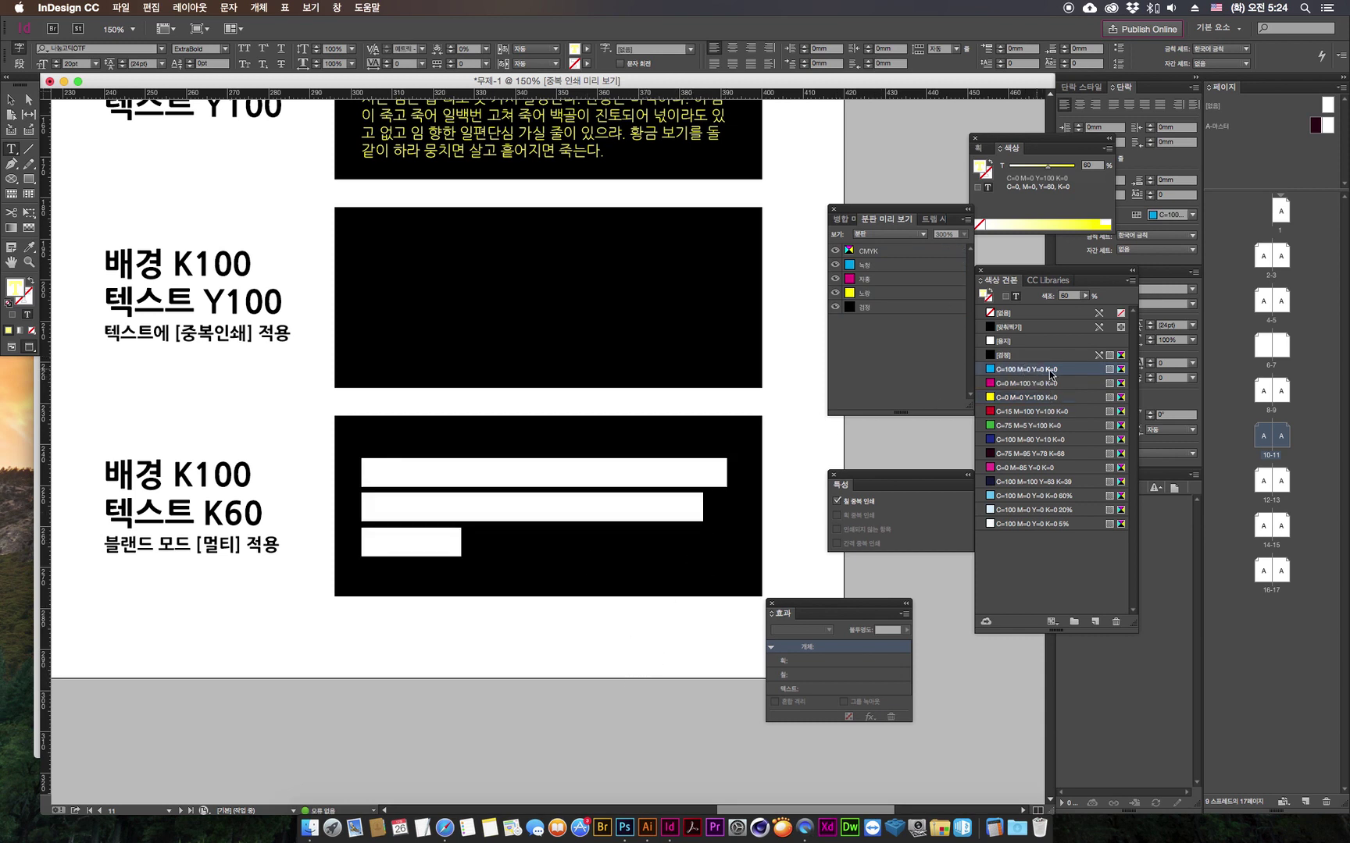
left_click(1042, 370)
left_click(669, 508)
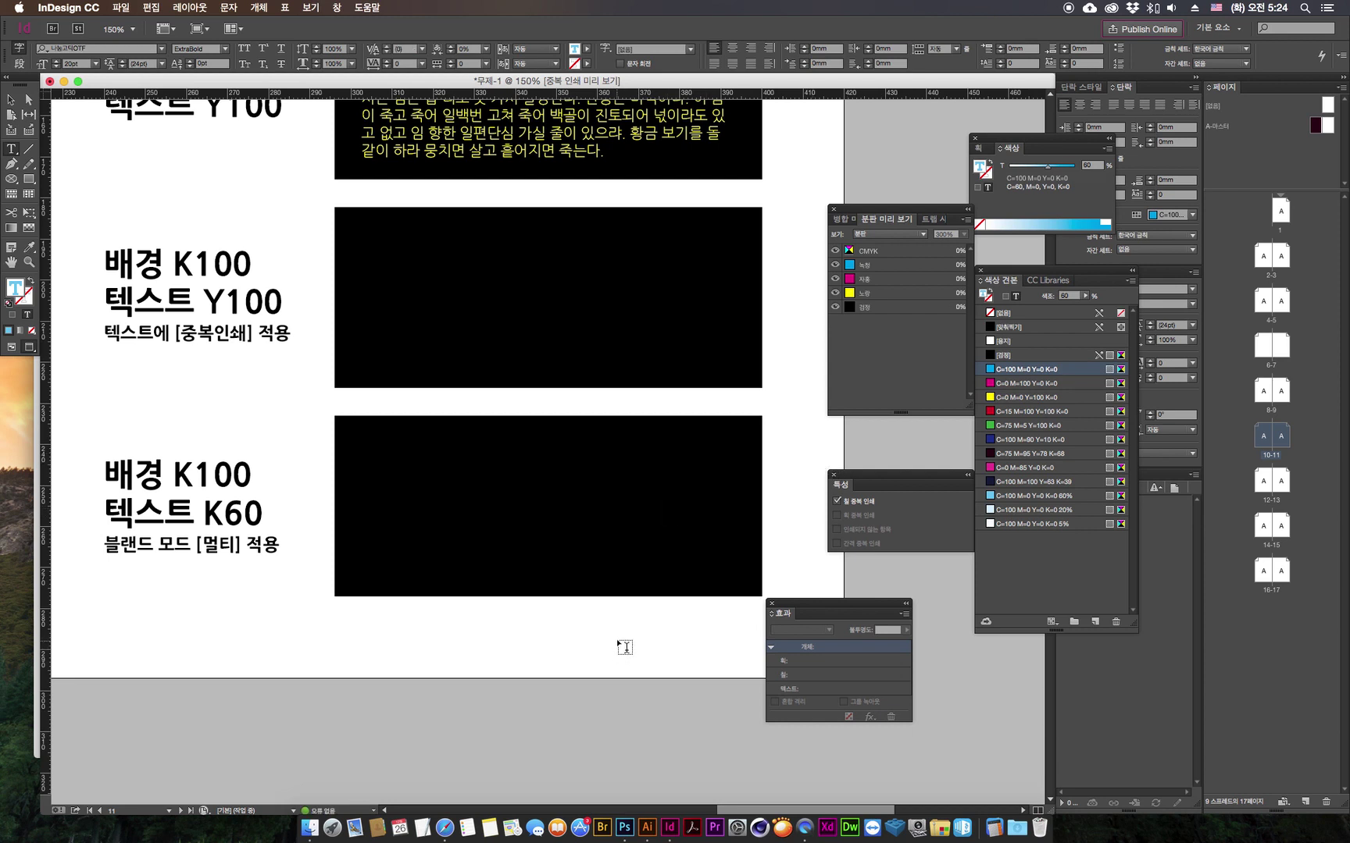
Step: Select all of the cyan text in the lowest K100 box and turn off its Overprint Fill
key("super+a")
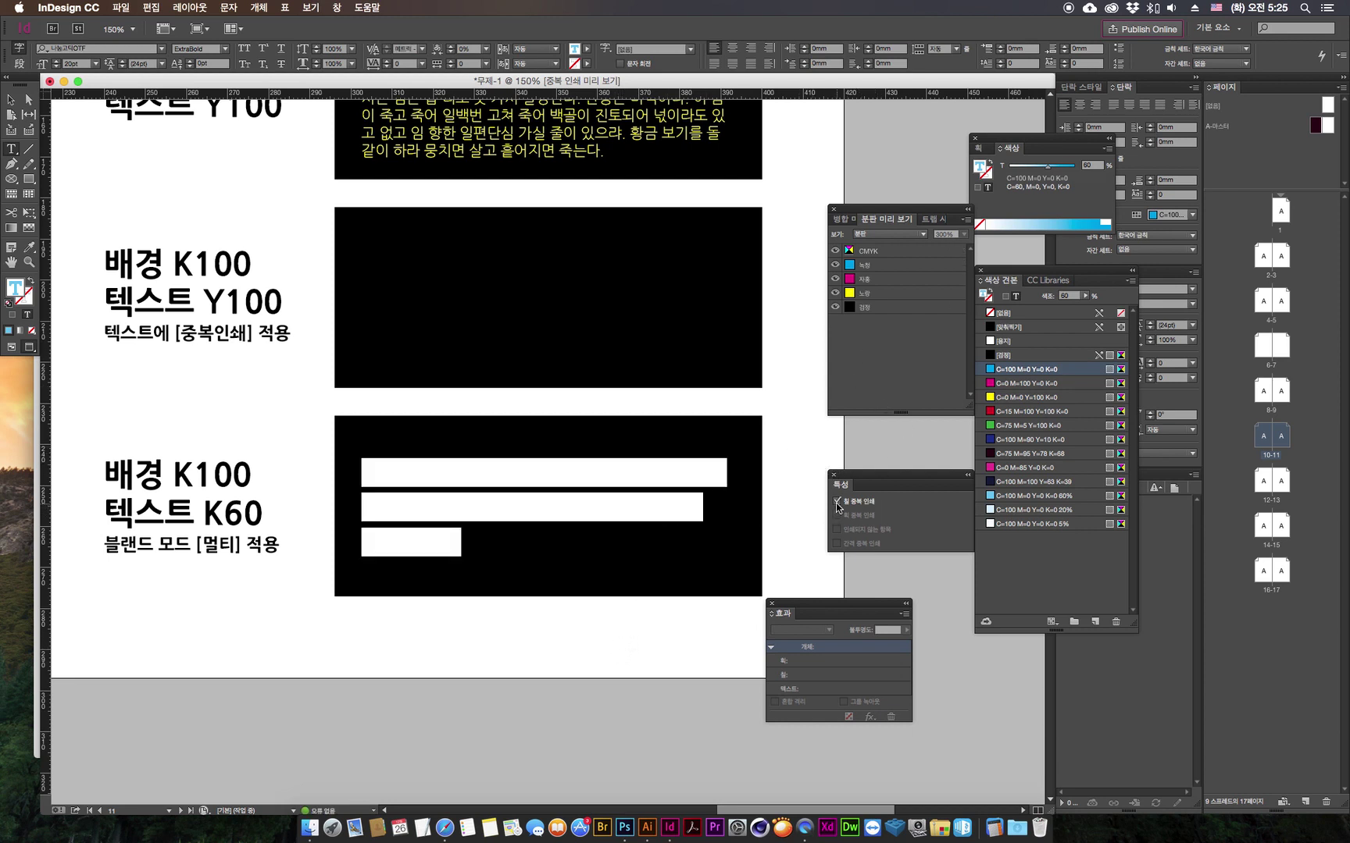
left_click(838, 501)
left_click_drag(798, 603, 803, 537)
Step: Apply the Multiply blending mode to the cyan text's frame, preview it, and undo the blending change
left_click(11, 100)
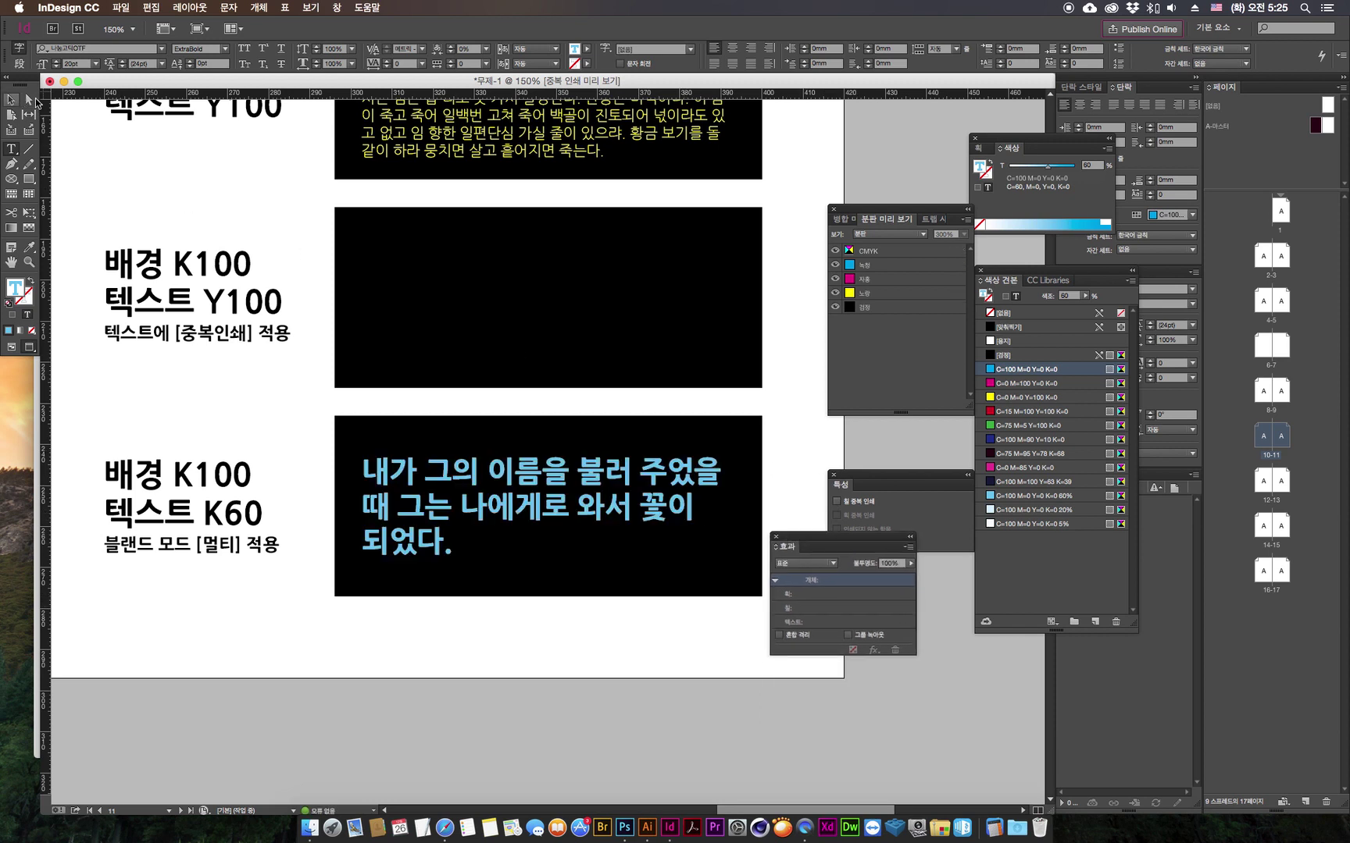
left_click(806, 563)
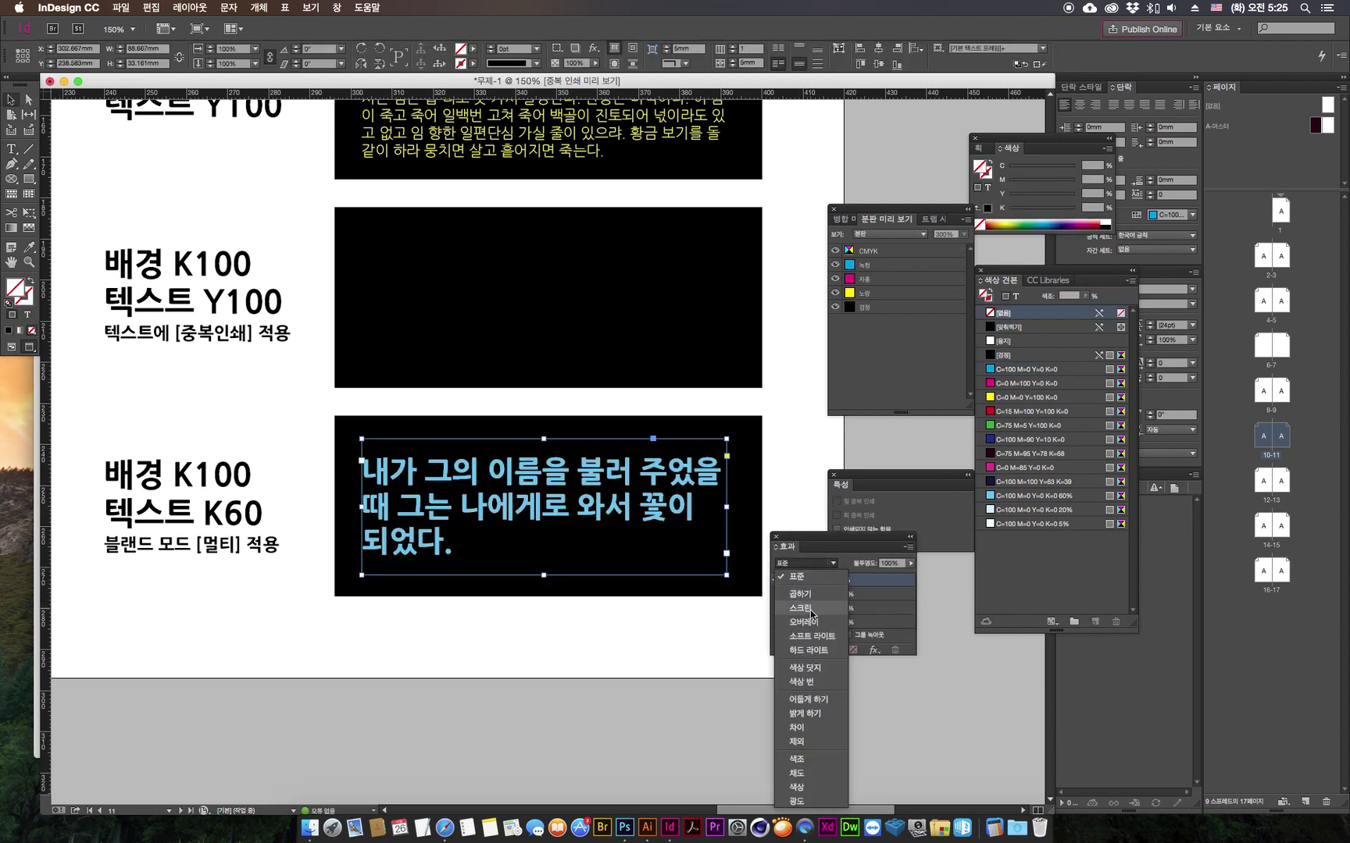
left_click(800, 593)
left_click(625, 796)
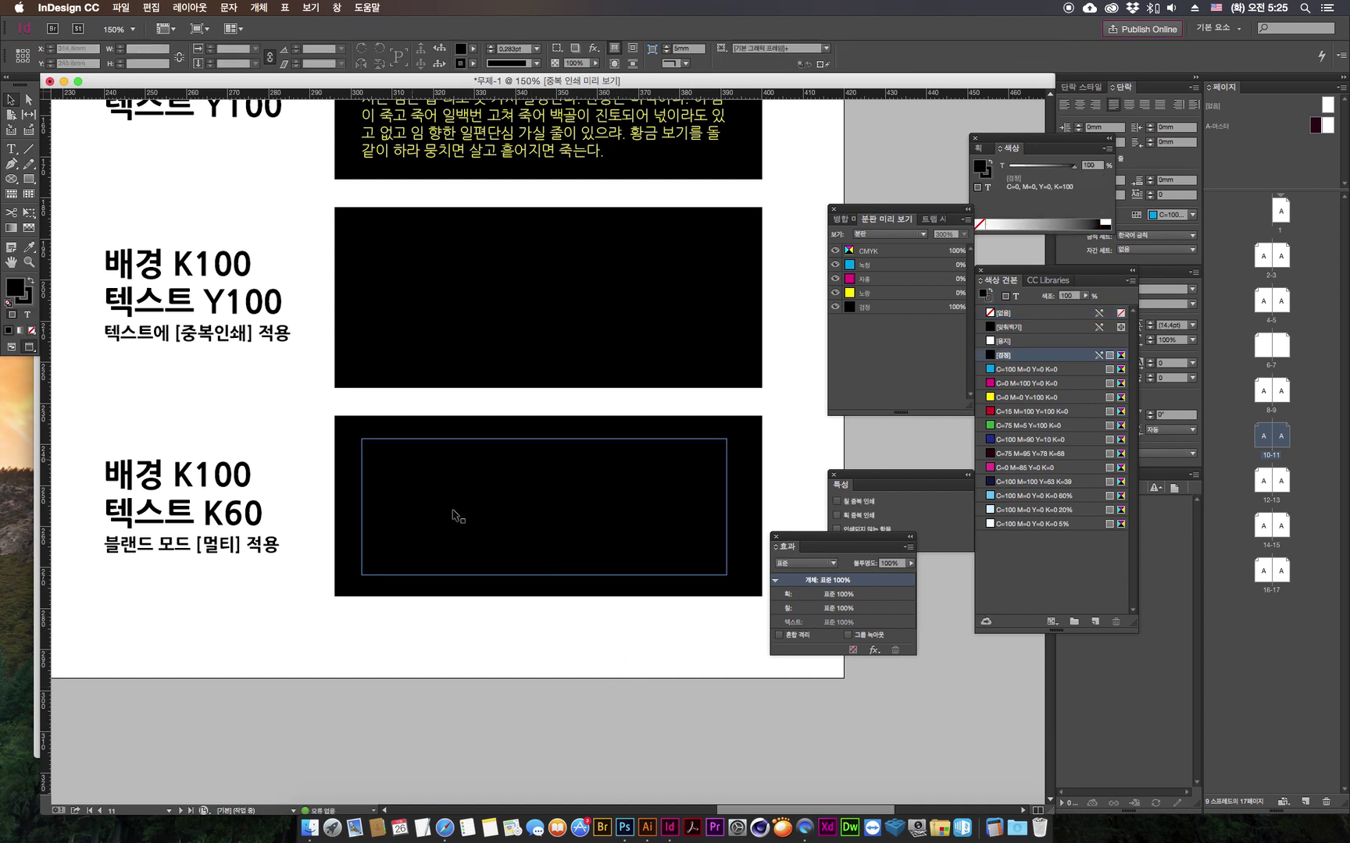
left_click(472, 513)
key("super+z")
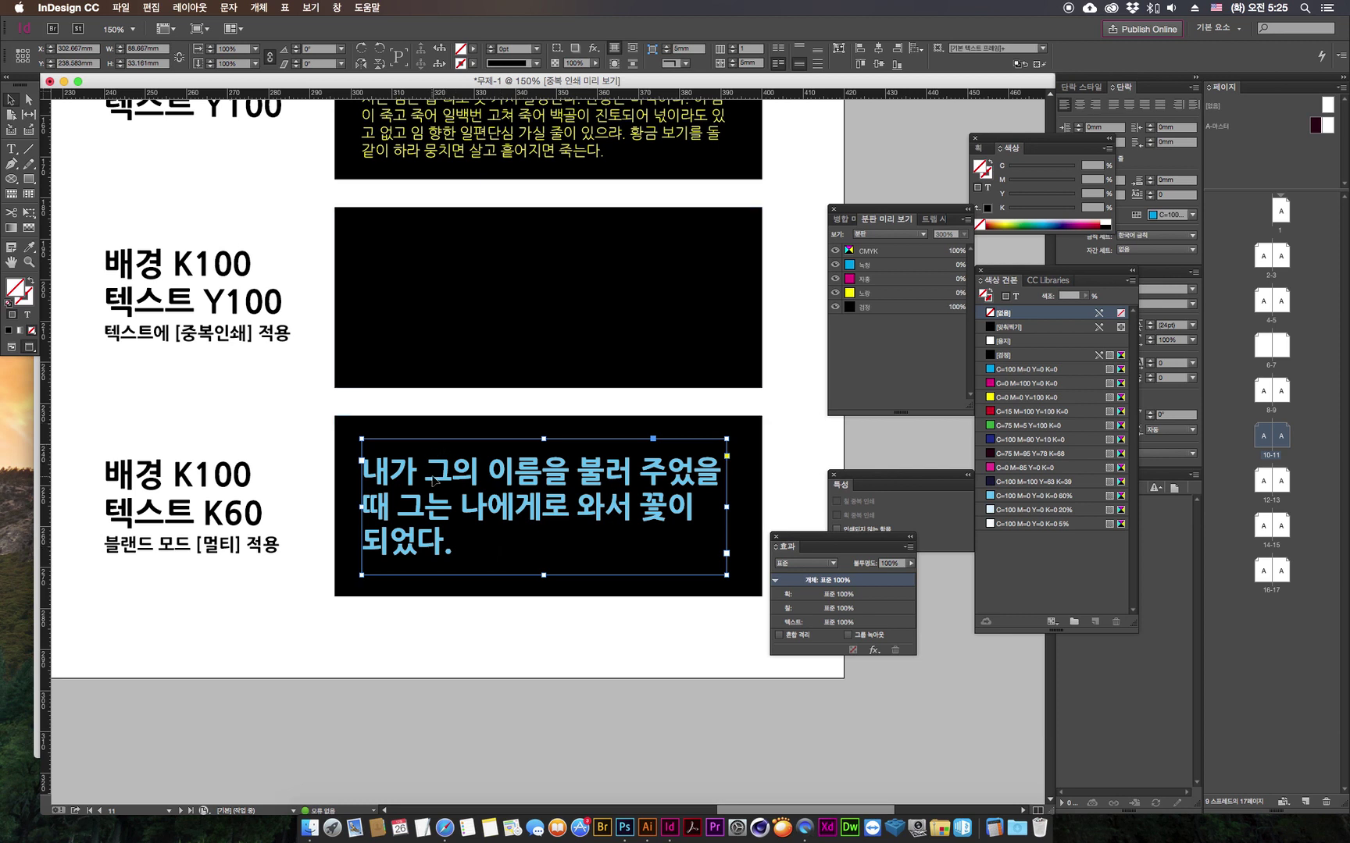
left_click_drag(864, 470, 829, 437)
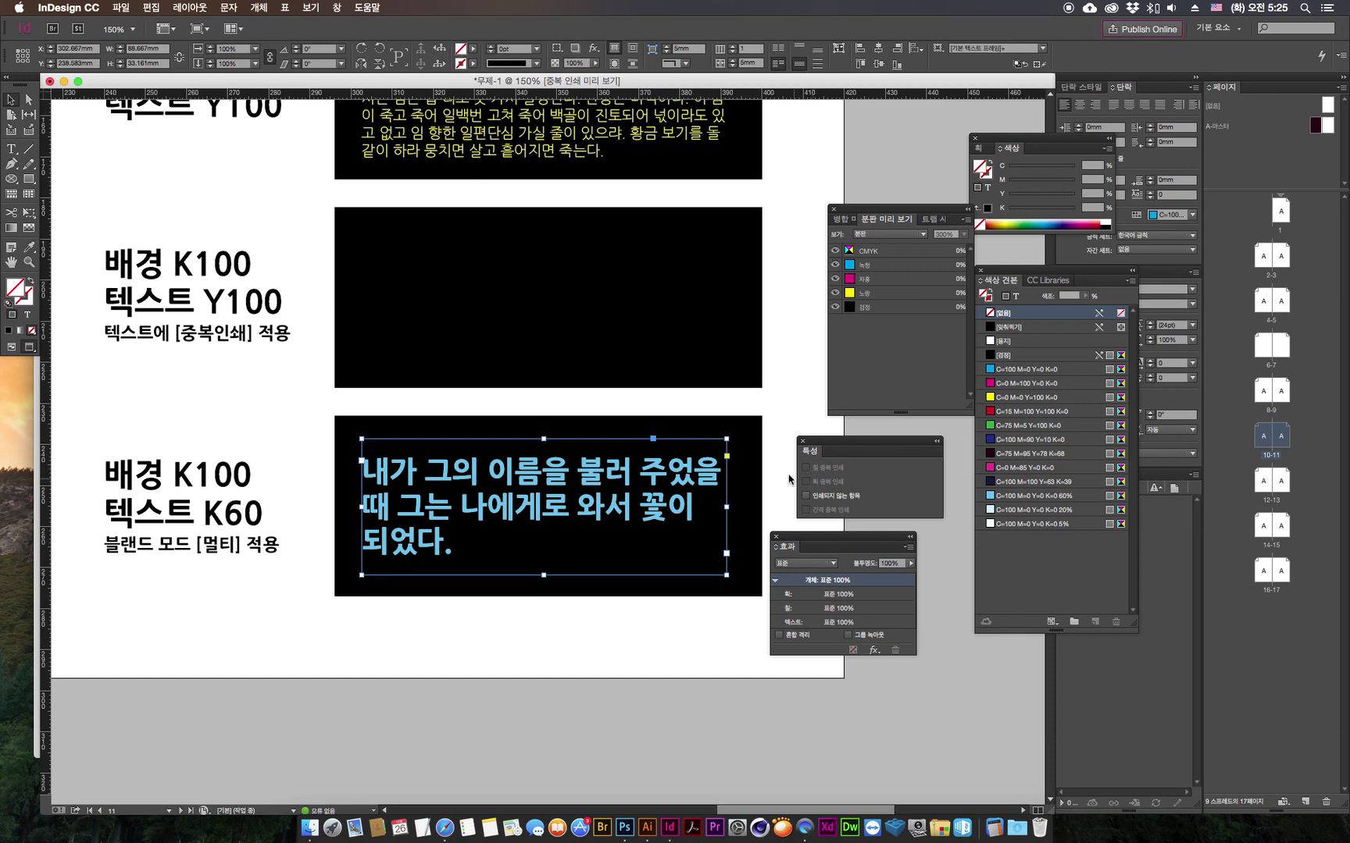
left_click(800, 564)
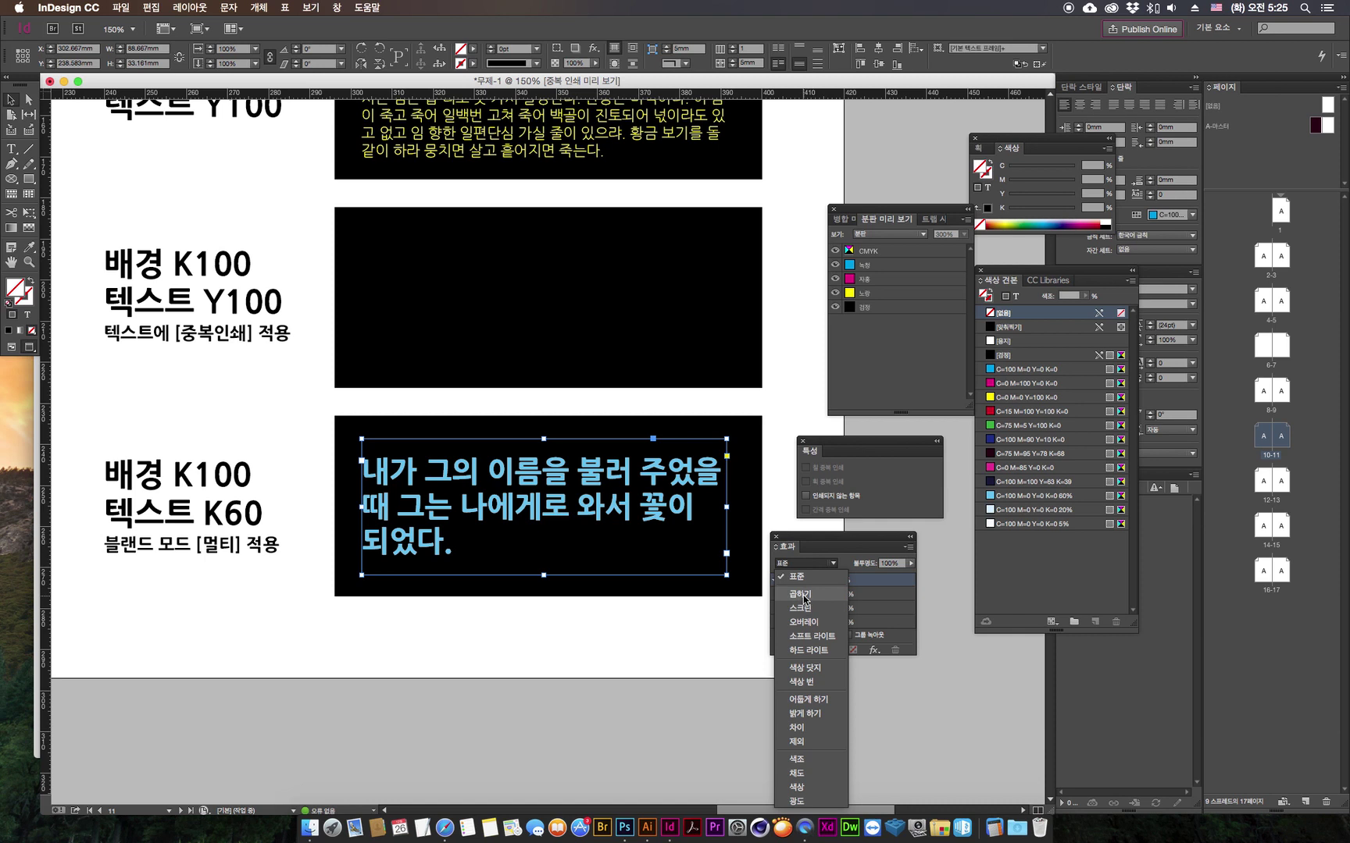
left_click(652, 670)
left_click(746, 606)
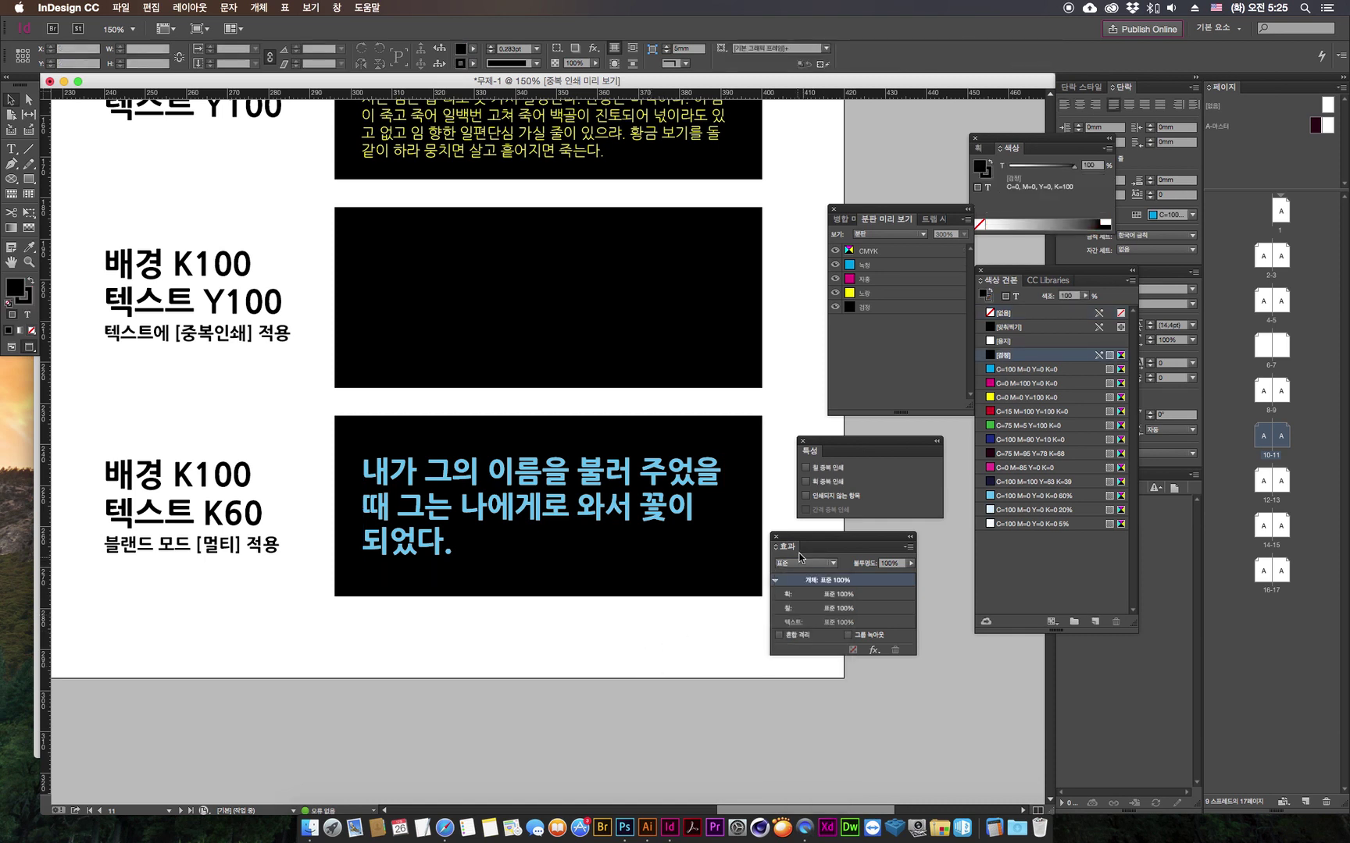
left_click_drag(791, 547, 811, 566)
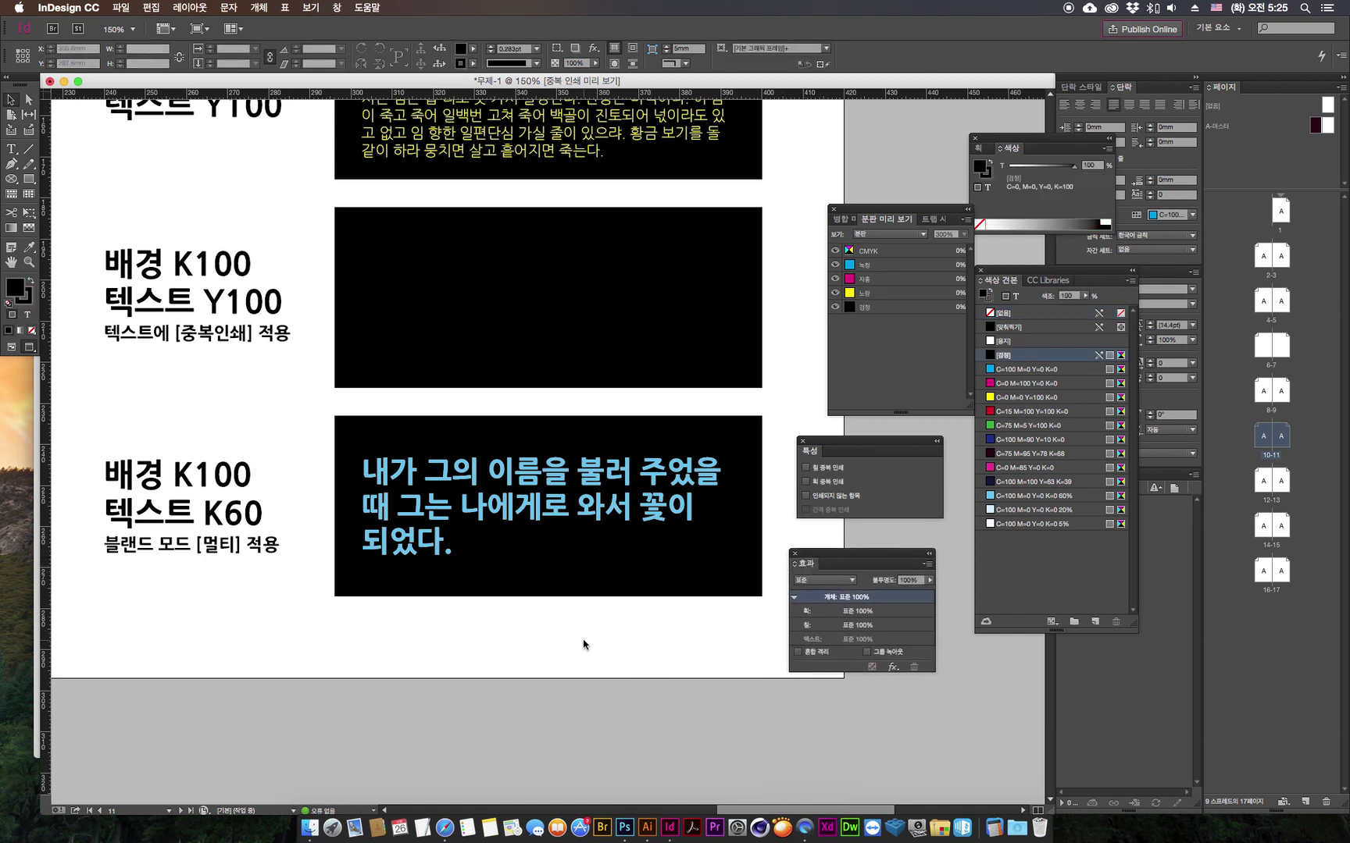
Step: Bring the 색상 교체하기 spread on pages 12-13 into view and close the floating Attributes and Effects panels
key("super+alt+0")
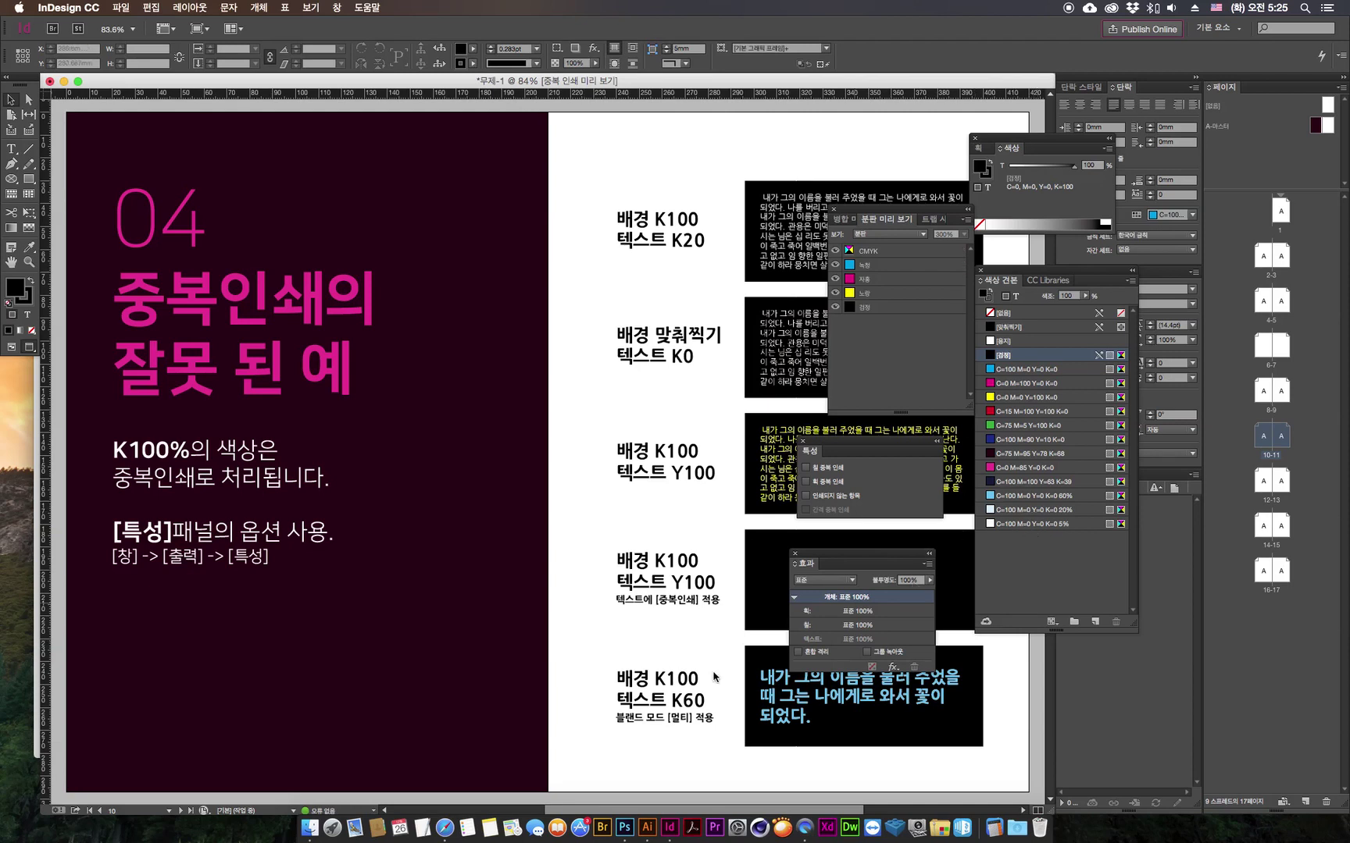
double_click(1263, 484)
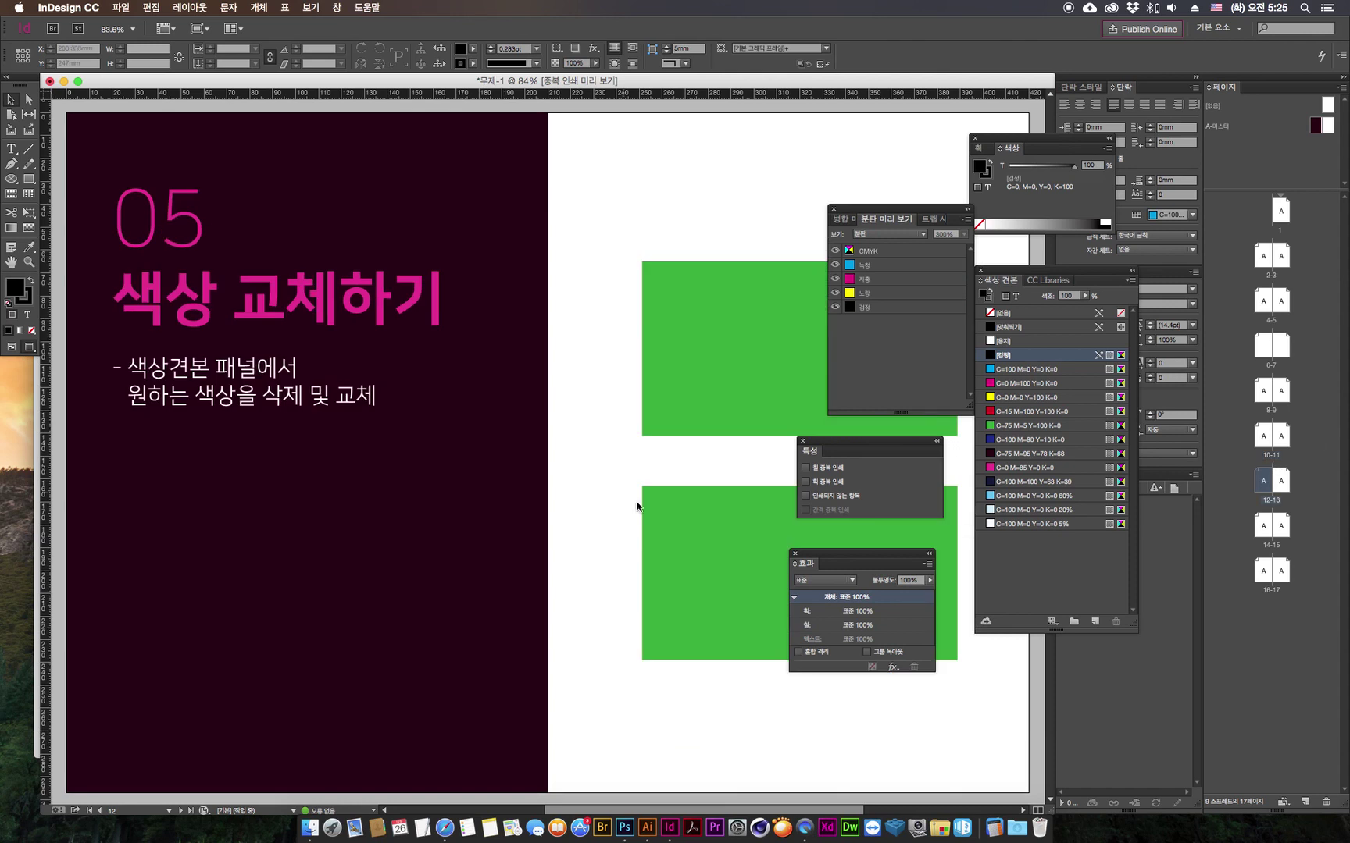
left_click(802, 441)
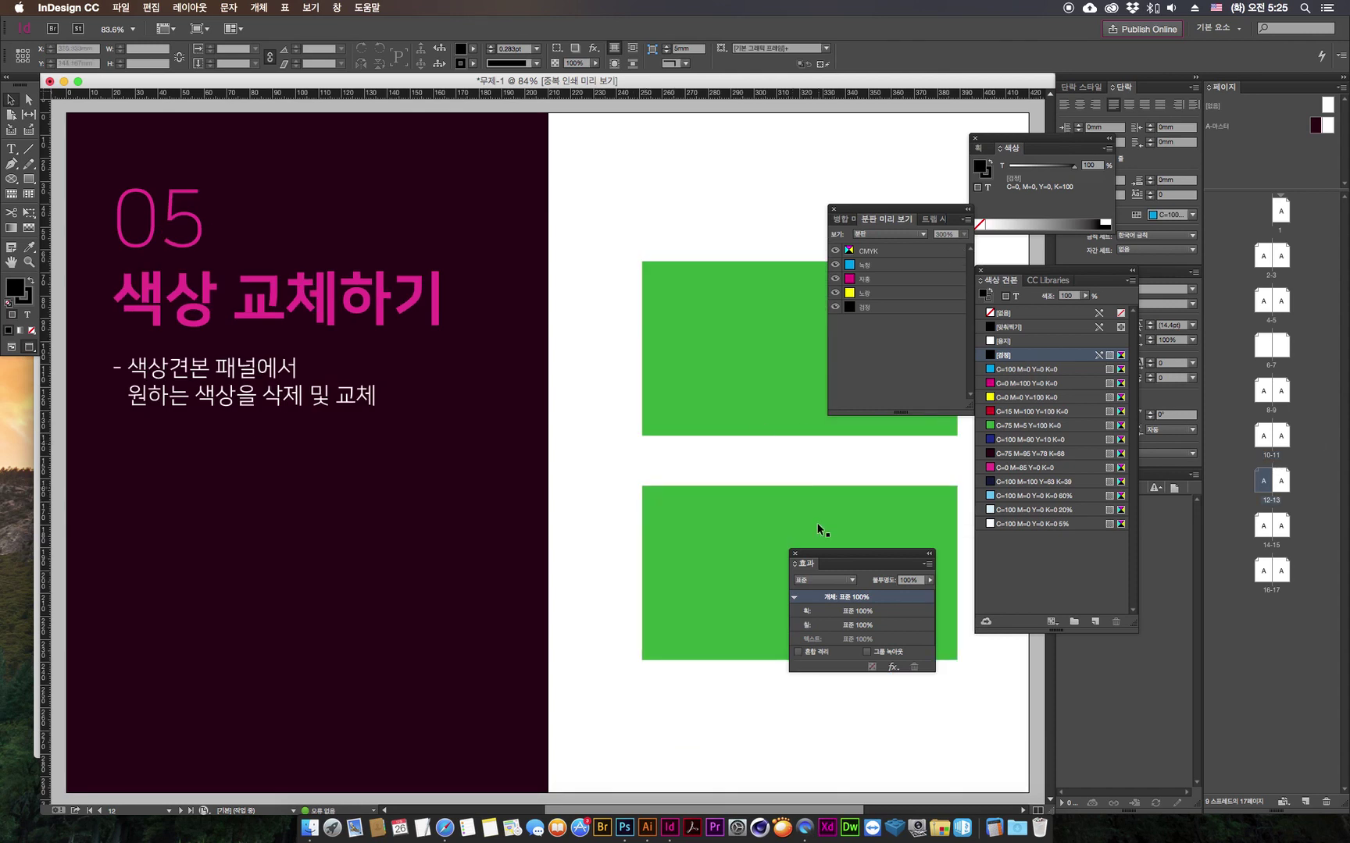
left_click(795, 553)
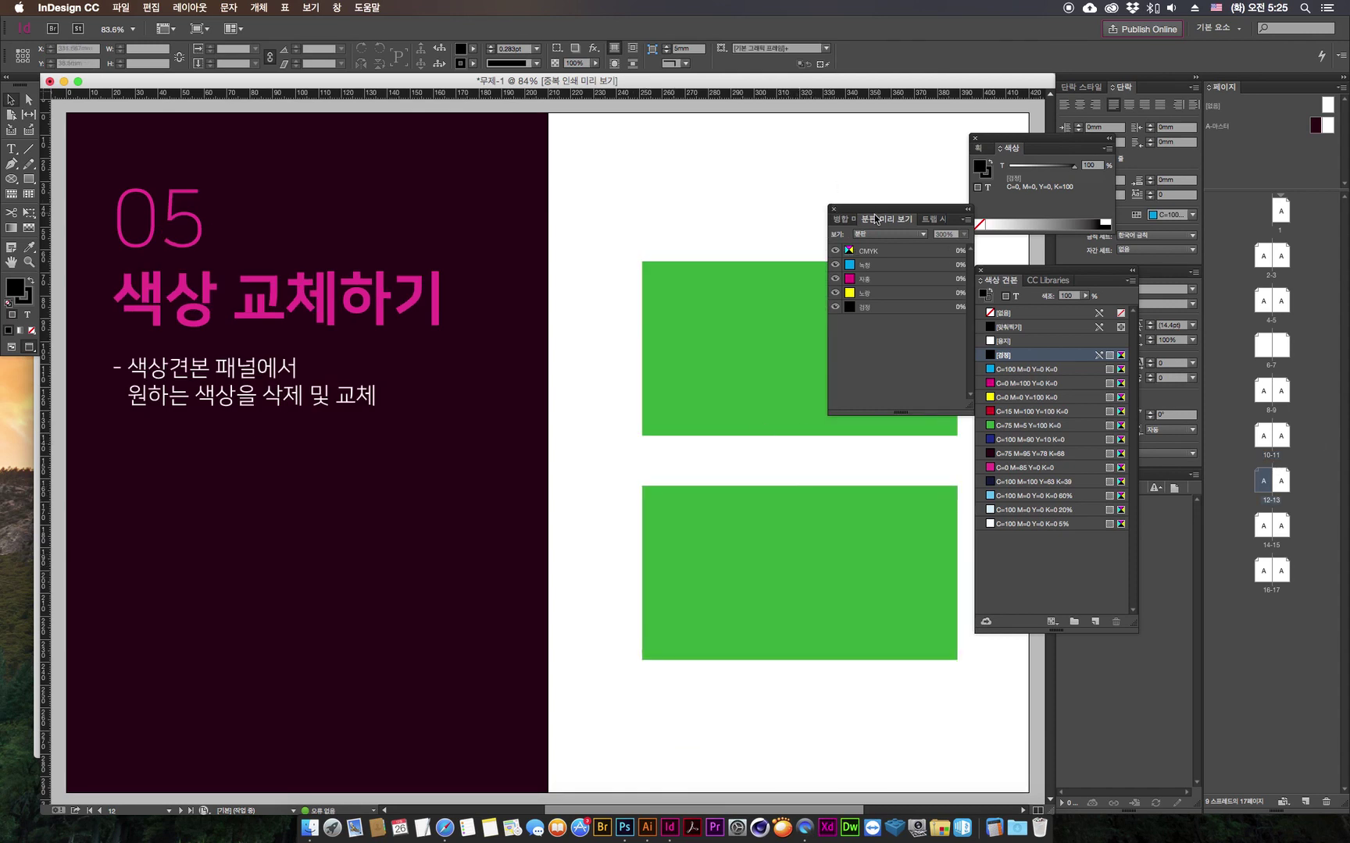
Step: Turn off the separations view and close the Separations Preview panel
left_click(881, 233)
left_click(879, 252)
left_click_drag(838, 220, 790, 328)
left_click(785, 318)
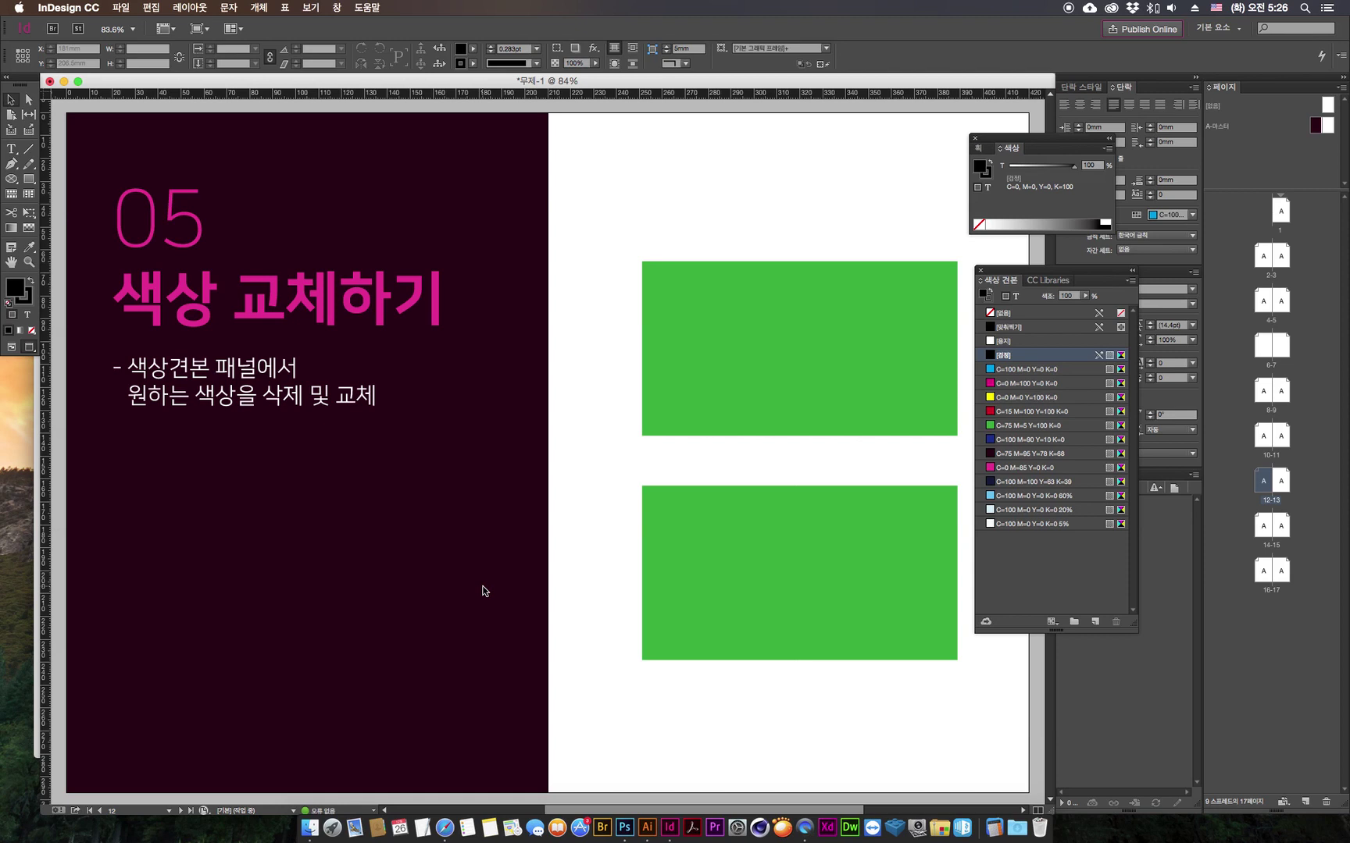
Step: Make the Swatches panel taller and adjust the placement of the Color and Swatches panels
left_click_drag(1024, 149, 1027, 154)
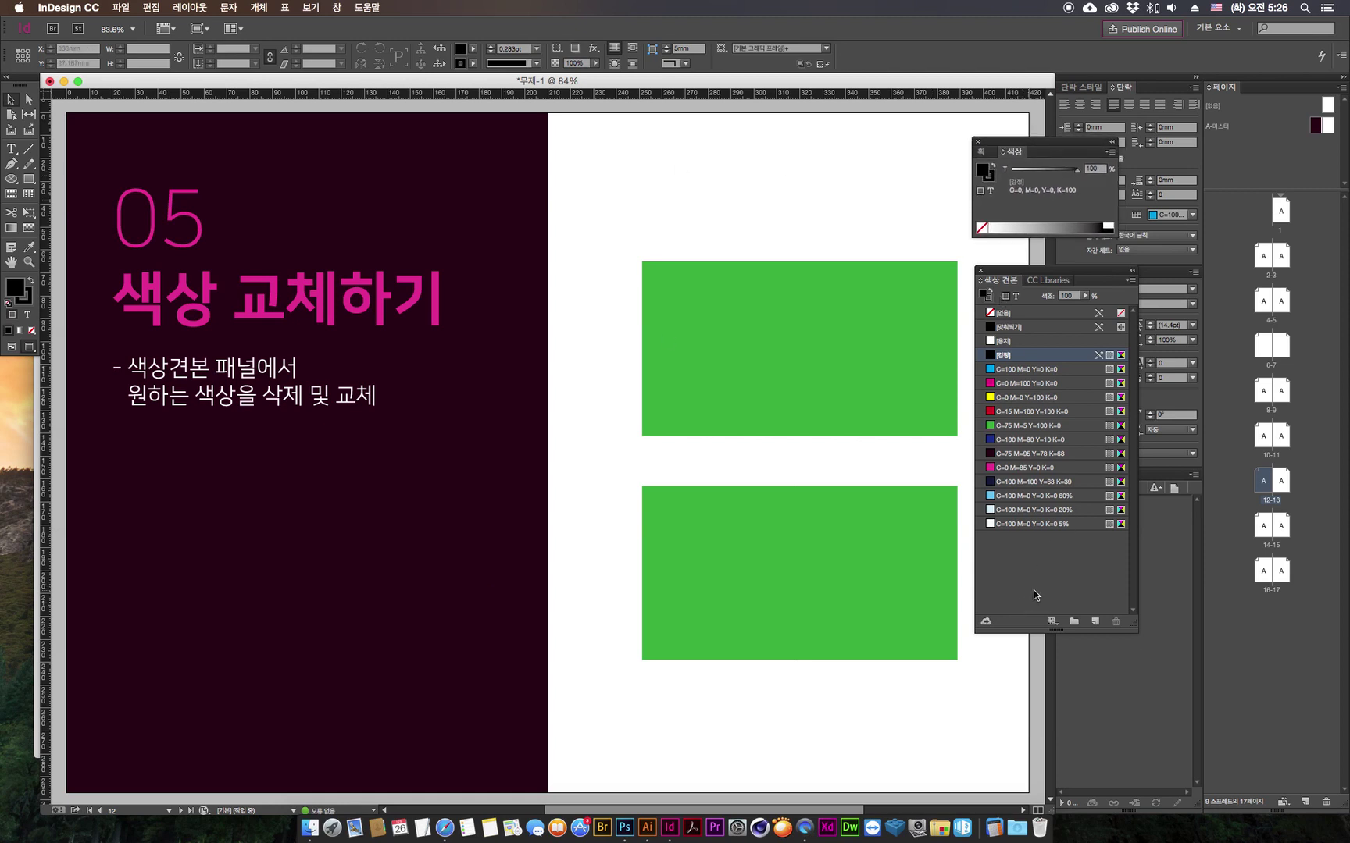
left_click_drag(1134, 631, 1128, 661)
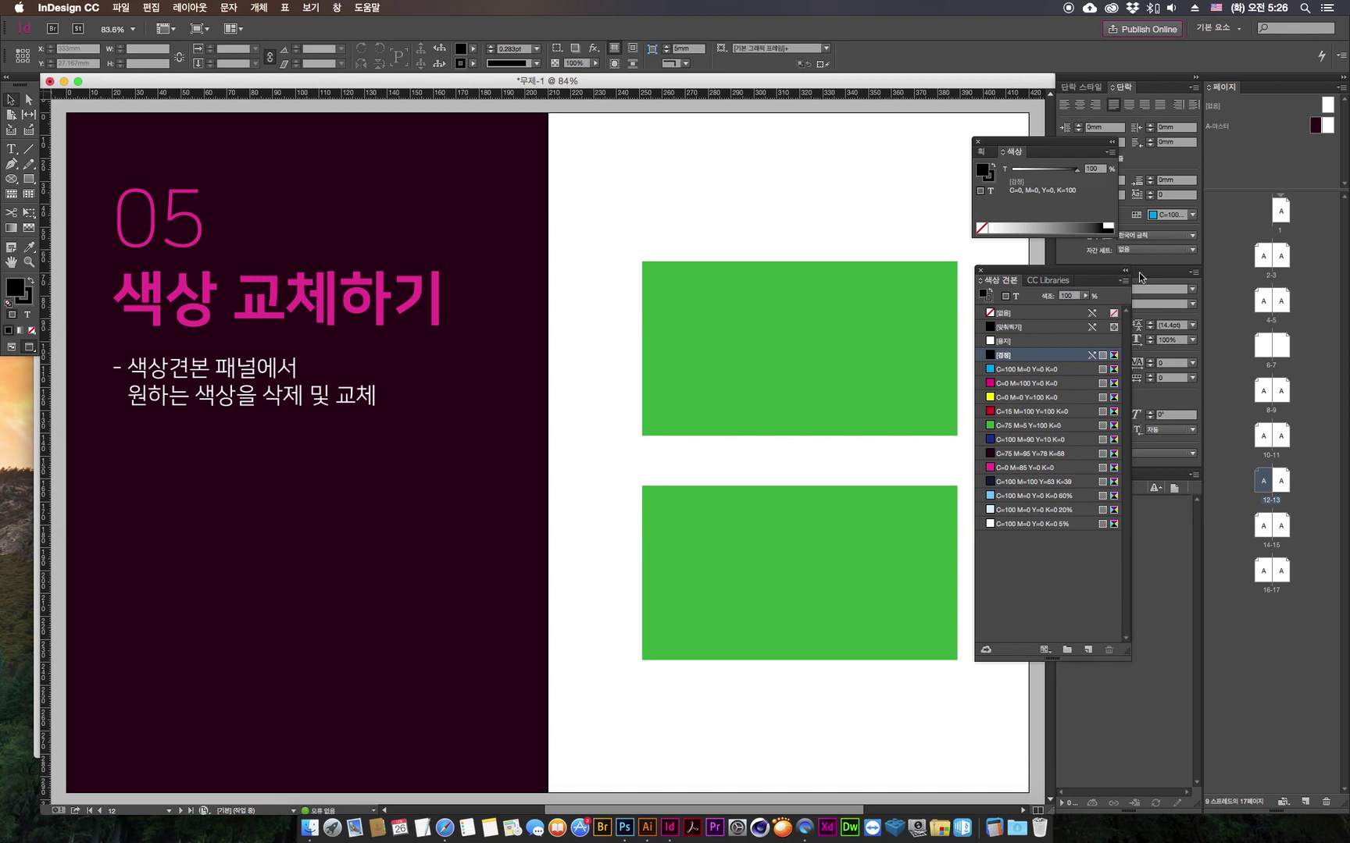
left_click_drag(1076, 275, 1074, 272)
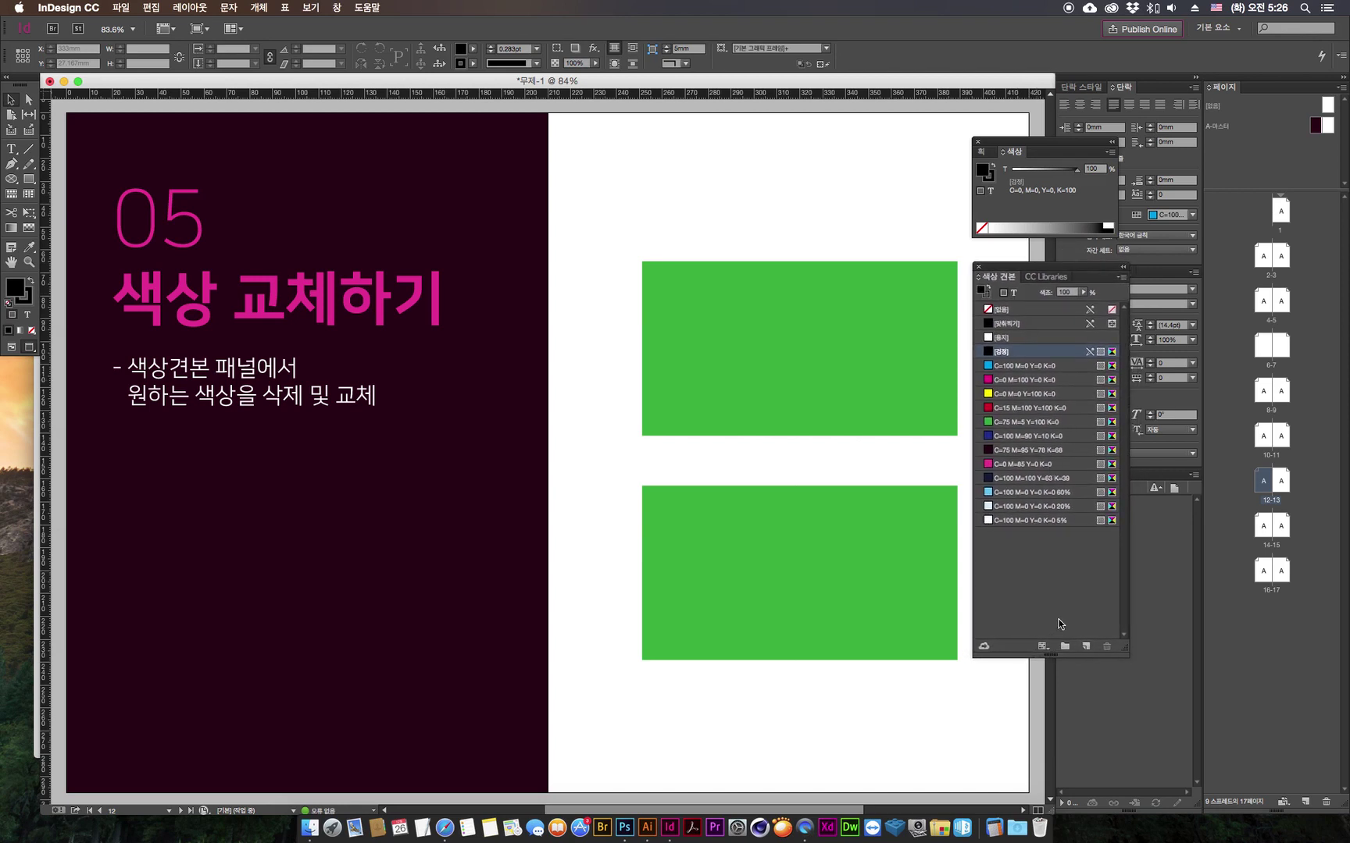
Step: Create a copy of the black swatch, check its swatch options without changing them, and undo the new swatch
left_click(1120, 278)
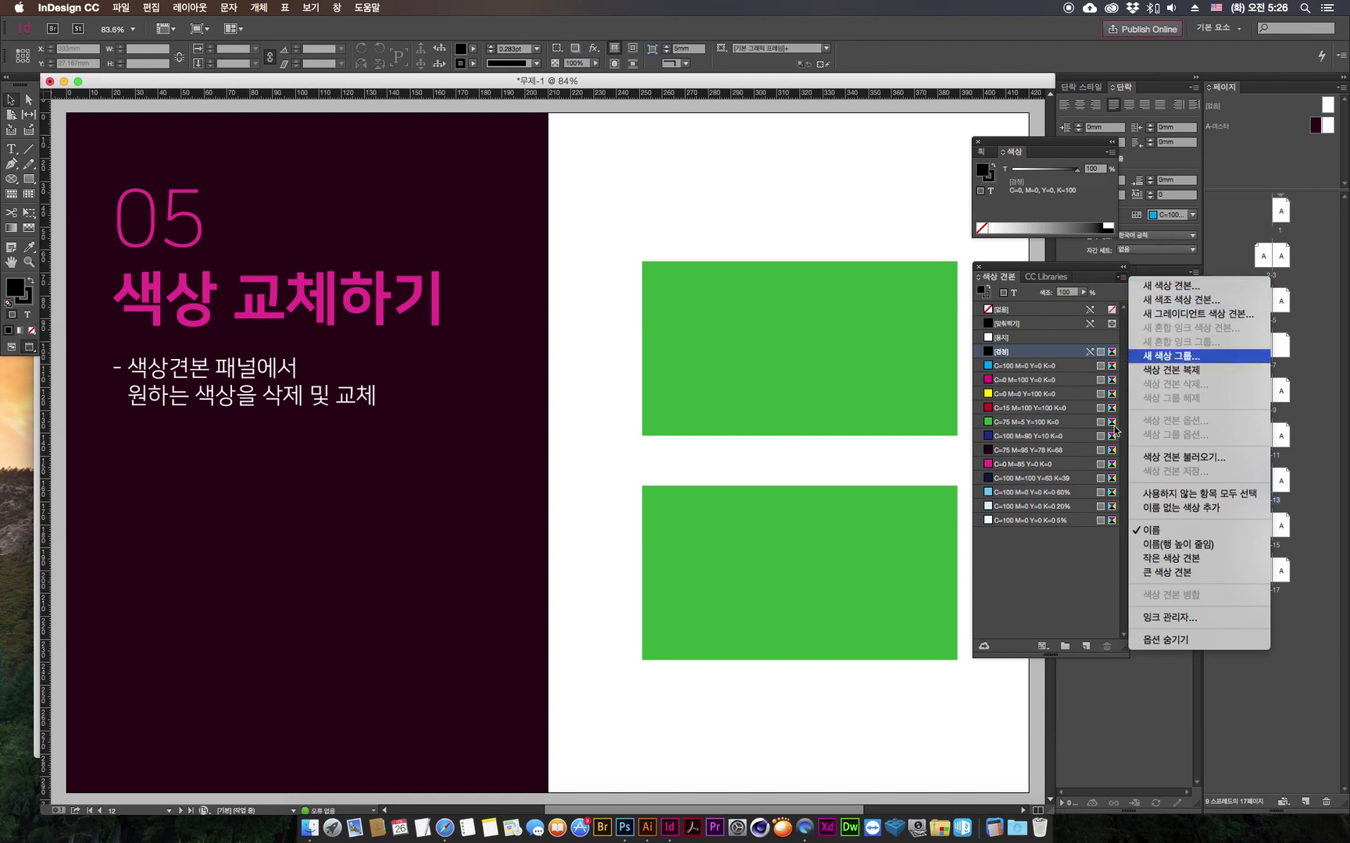
left_click(1072, 648)
left_click(1084, 648)
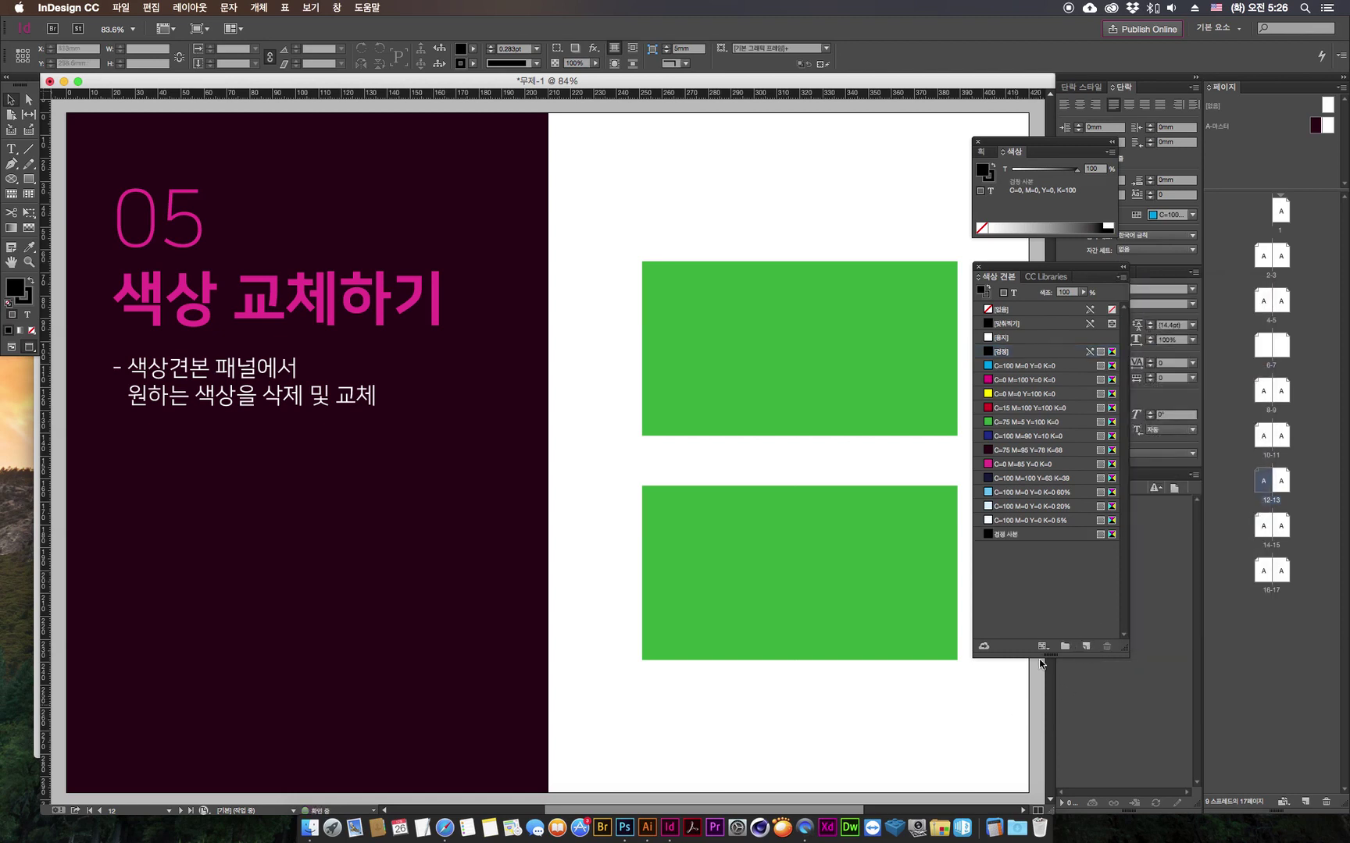
double_click(1006, 534)
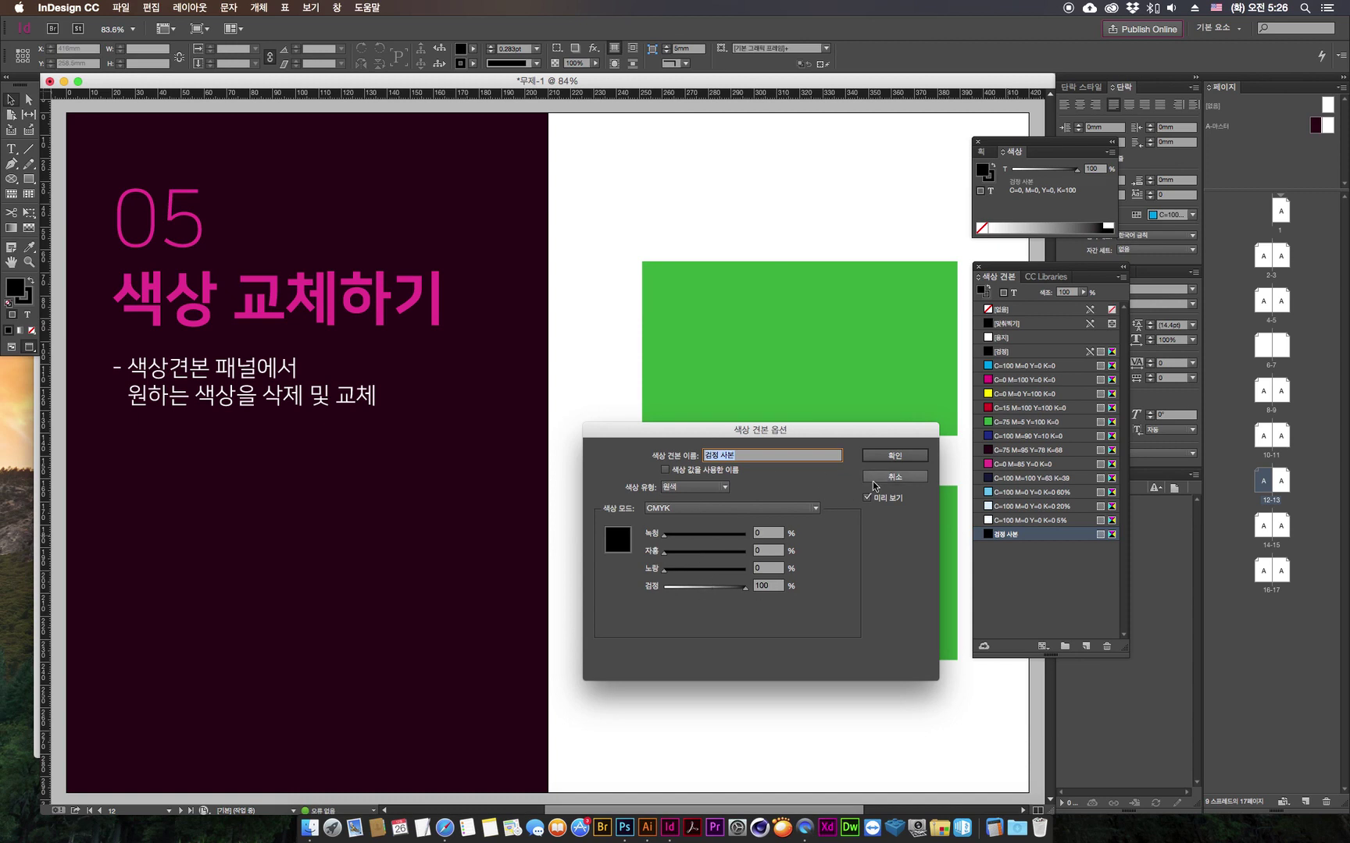
left_click(892, 478)
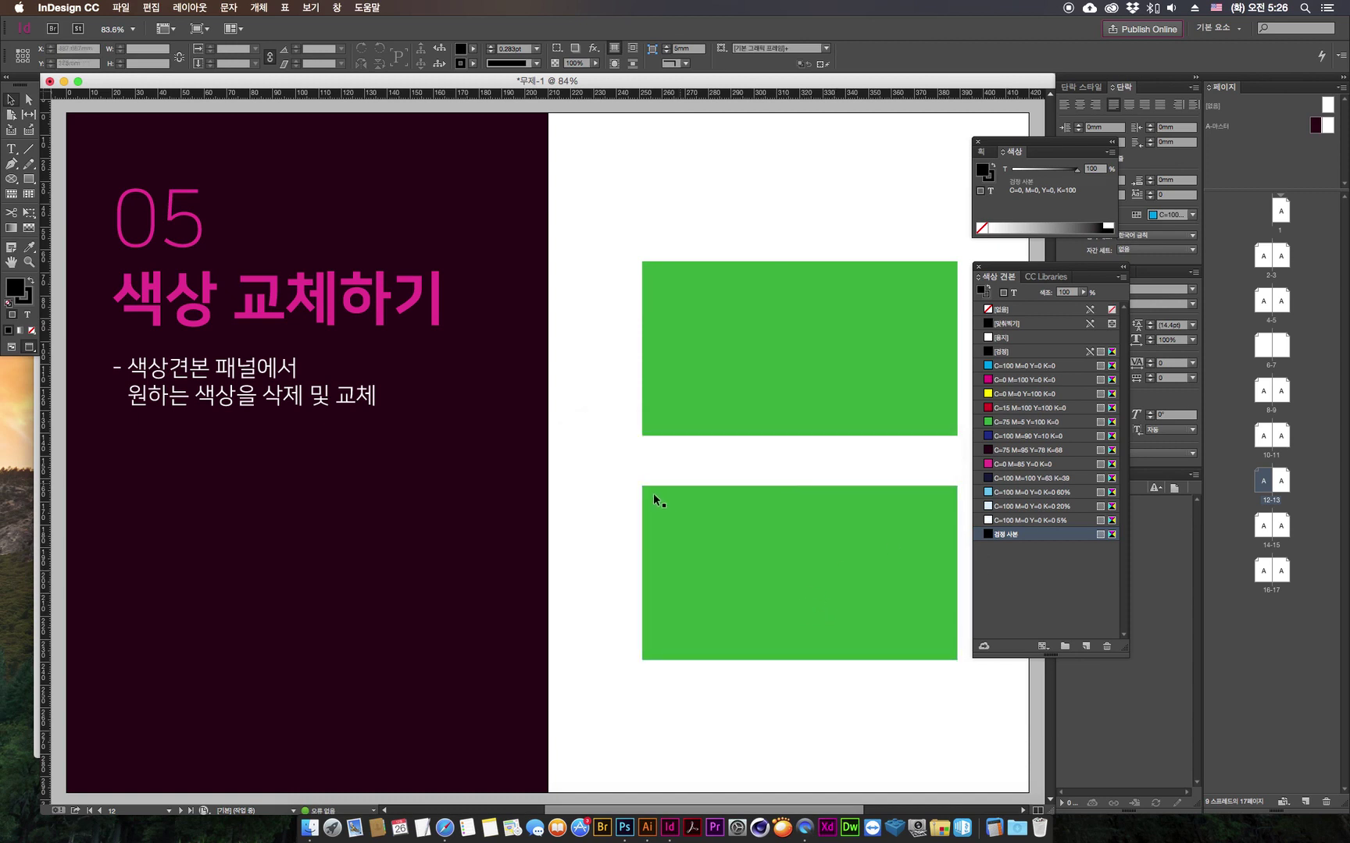
key("super+z")
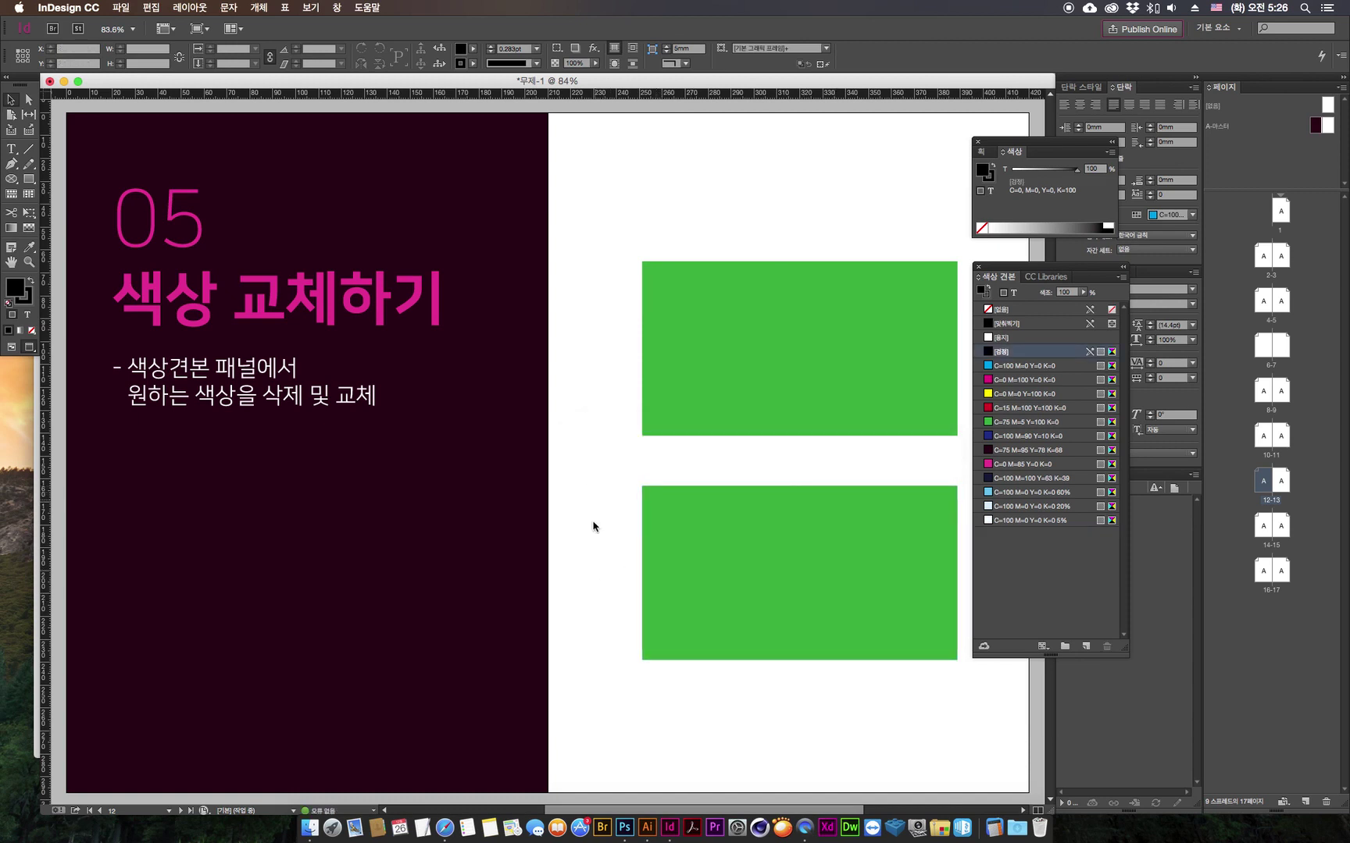
Step: Compare the fill colours of the upper and lower green rectangles, and deselect them
left_click(686, 390)
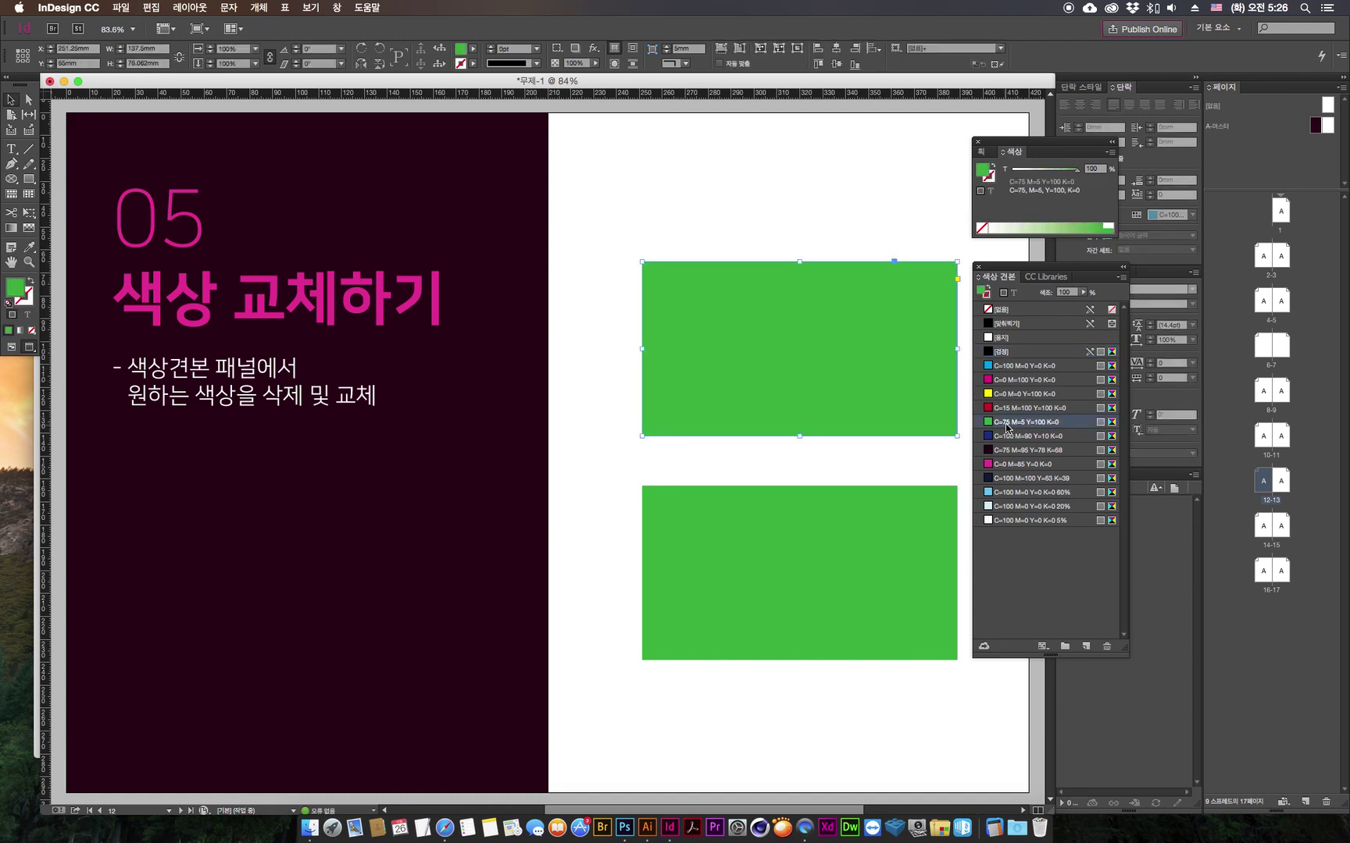
left_click(797, 558)
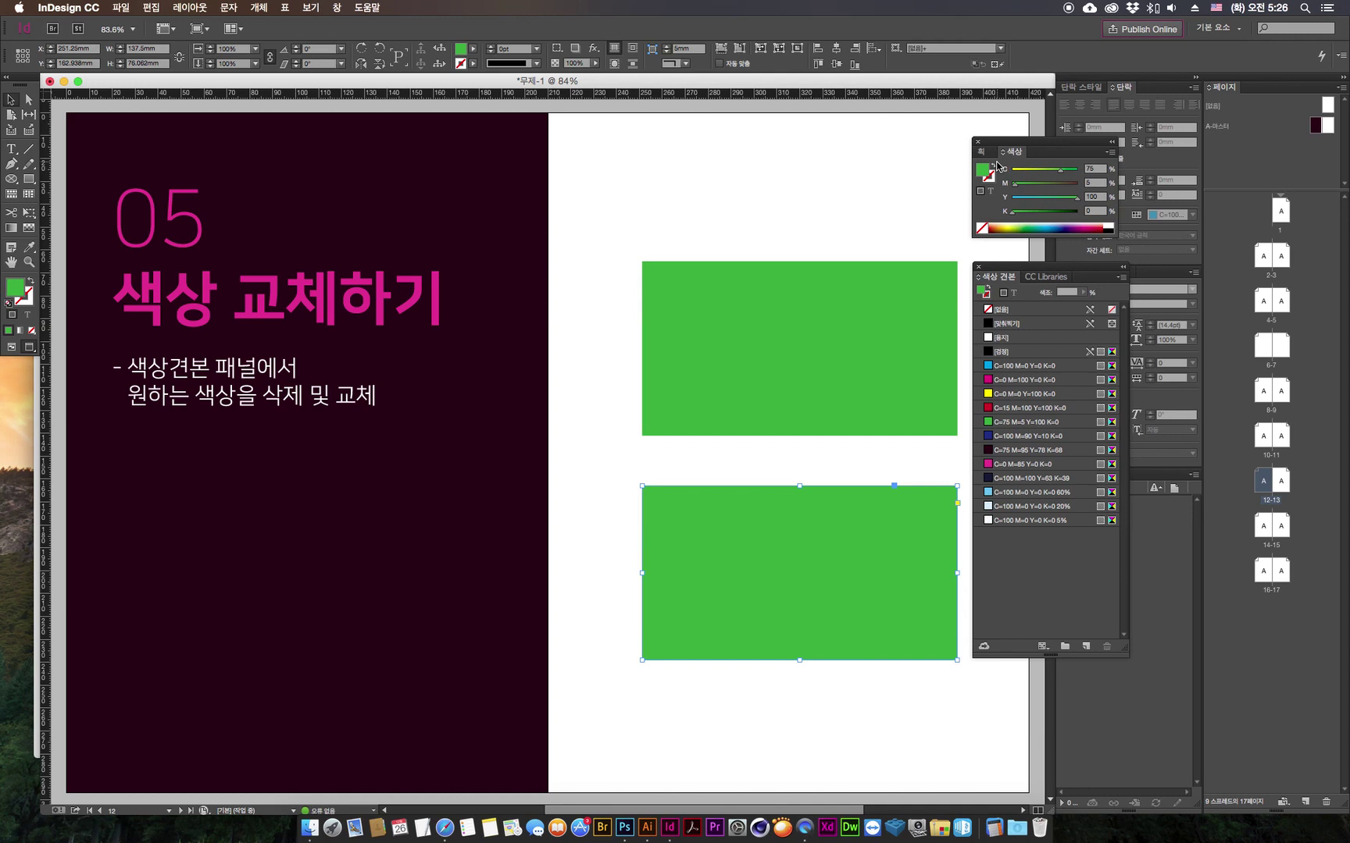
left_click(695, 302)
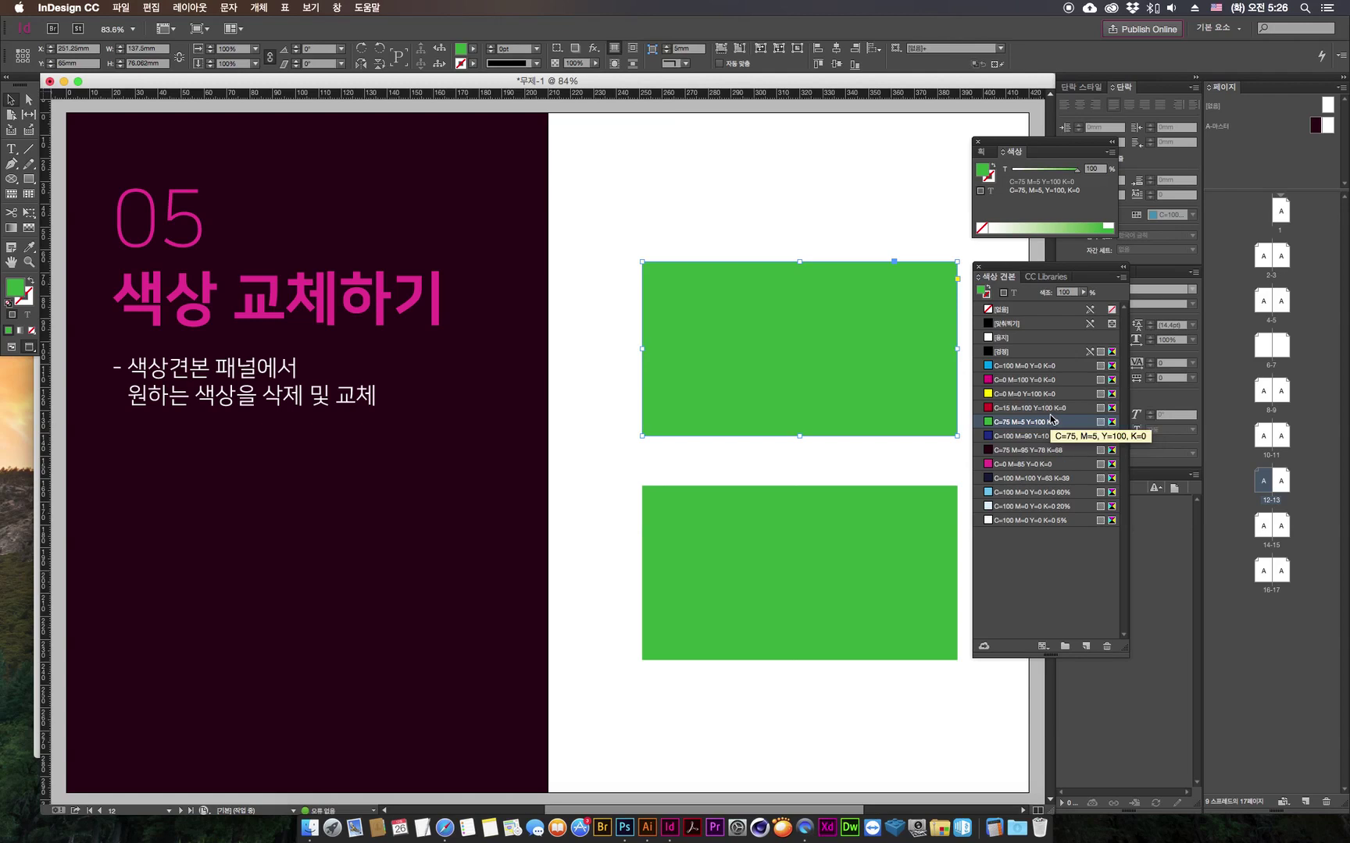
left_click(610, 488)
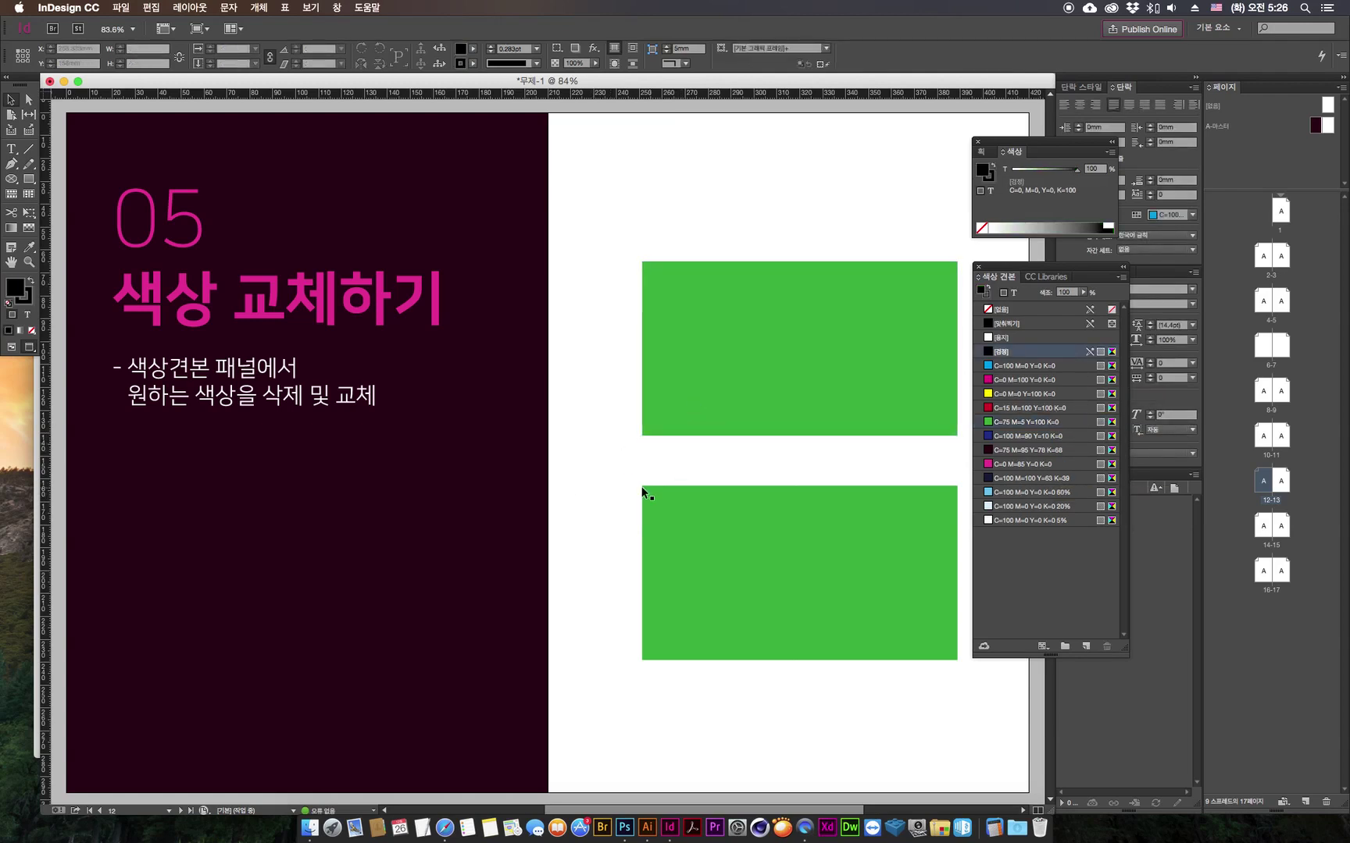
Step: Preview the C=75 M=5 Y=100 K=0 swatch with its cyan value lowered to 15%, and cancel the swatch edit
left_click(1062, 434)
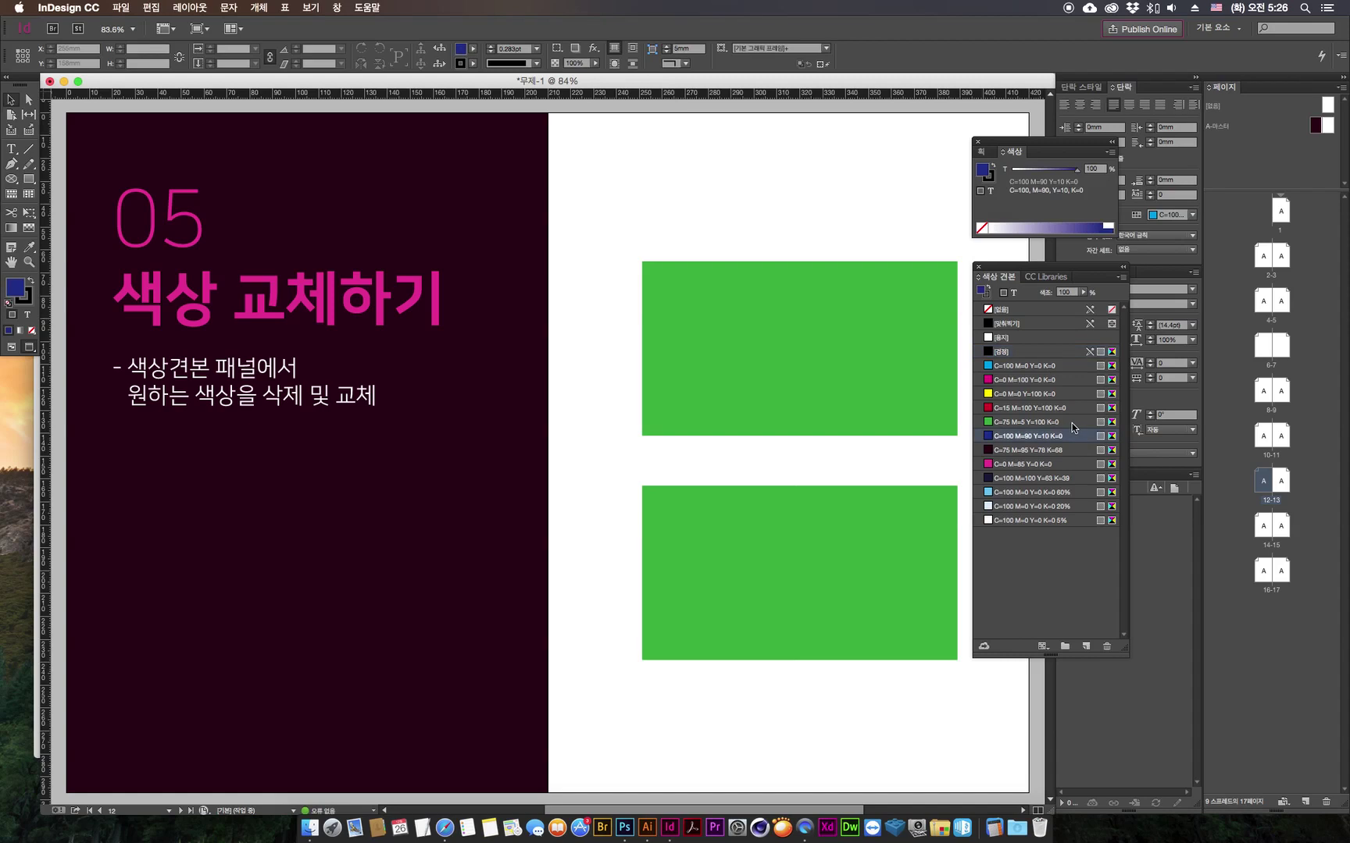
left_click(711, 434)
left_click(606, 434)
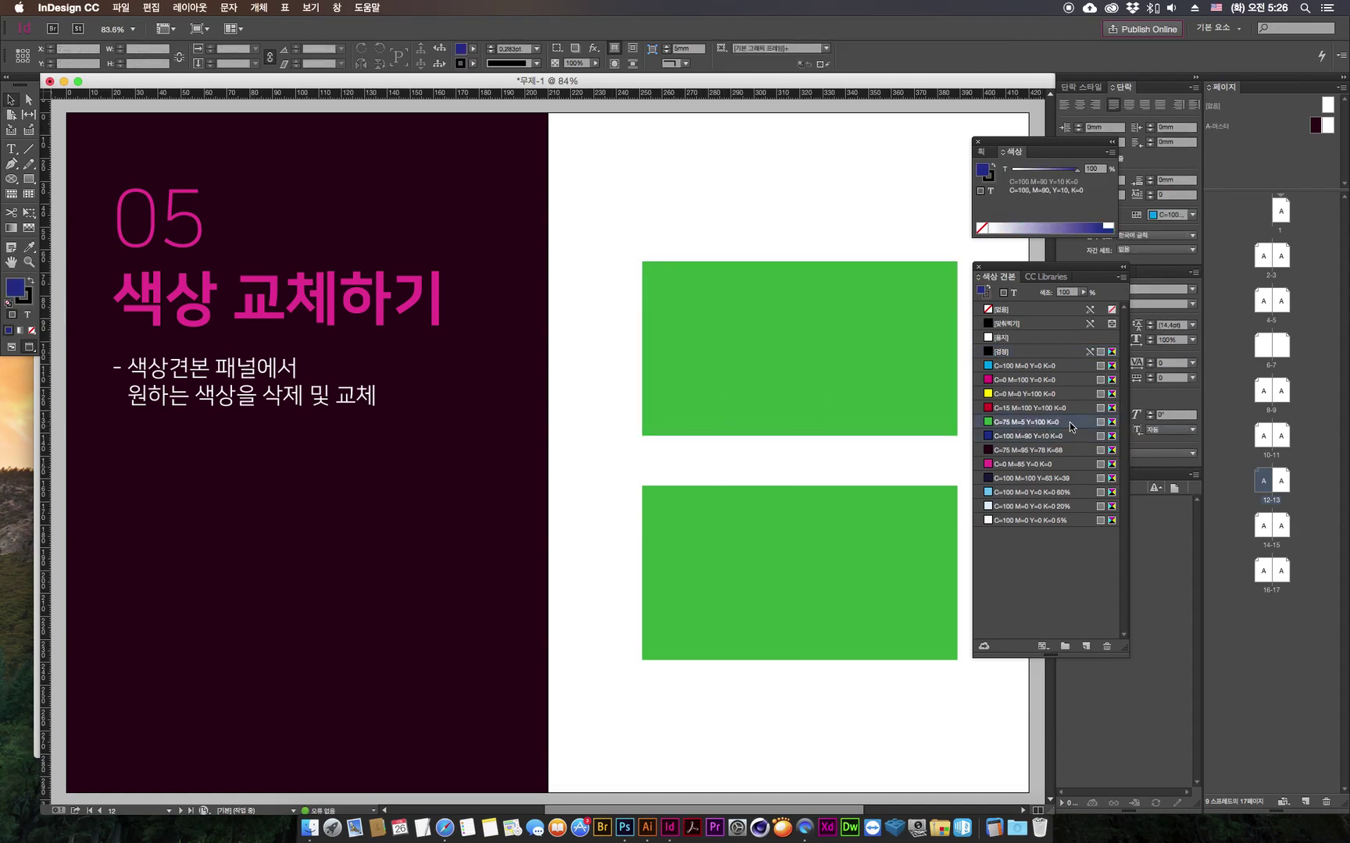
double_click(1070, 423)
left_click_drag(724, 433, 1043, 334)
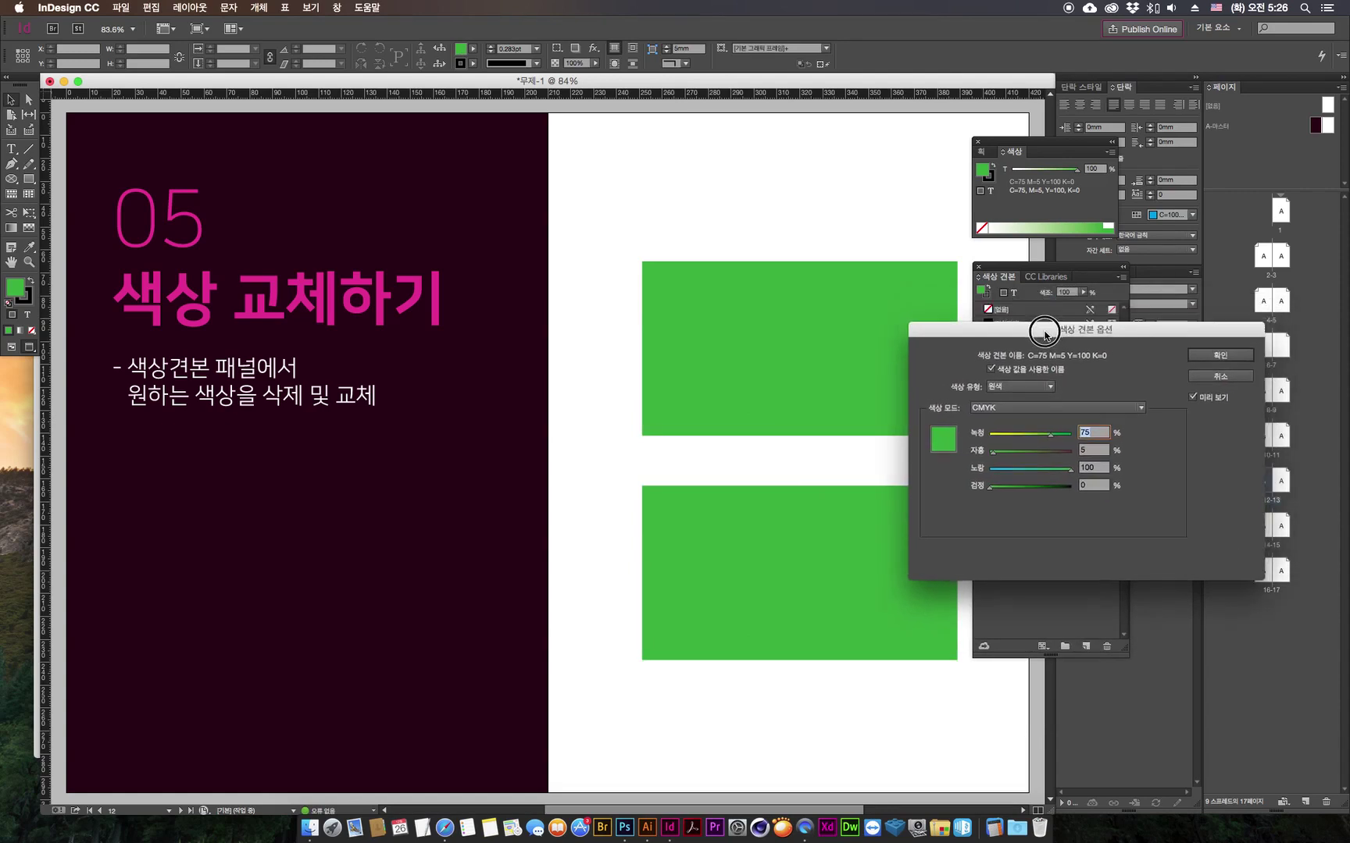
left_click_drag(1047, 442, 1002, 443)
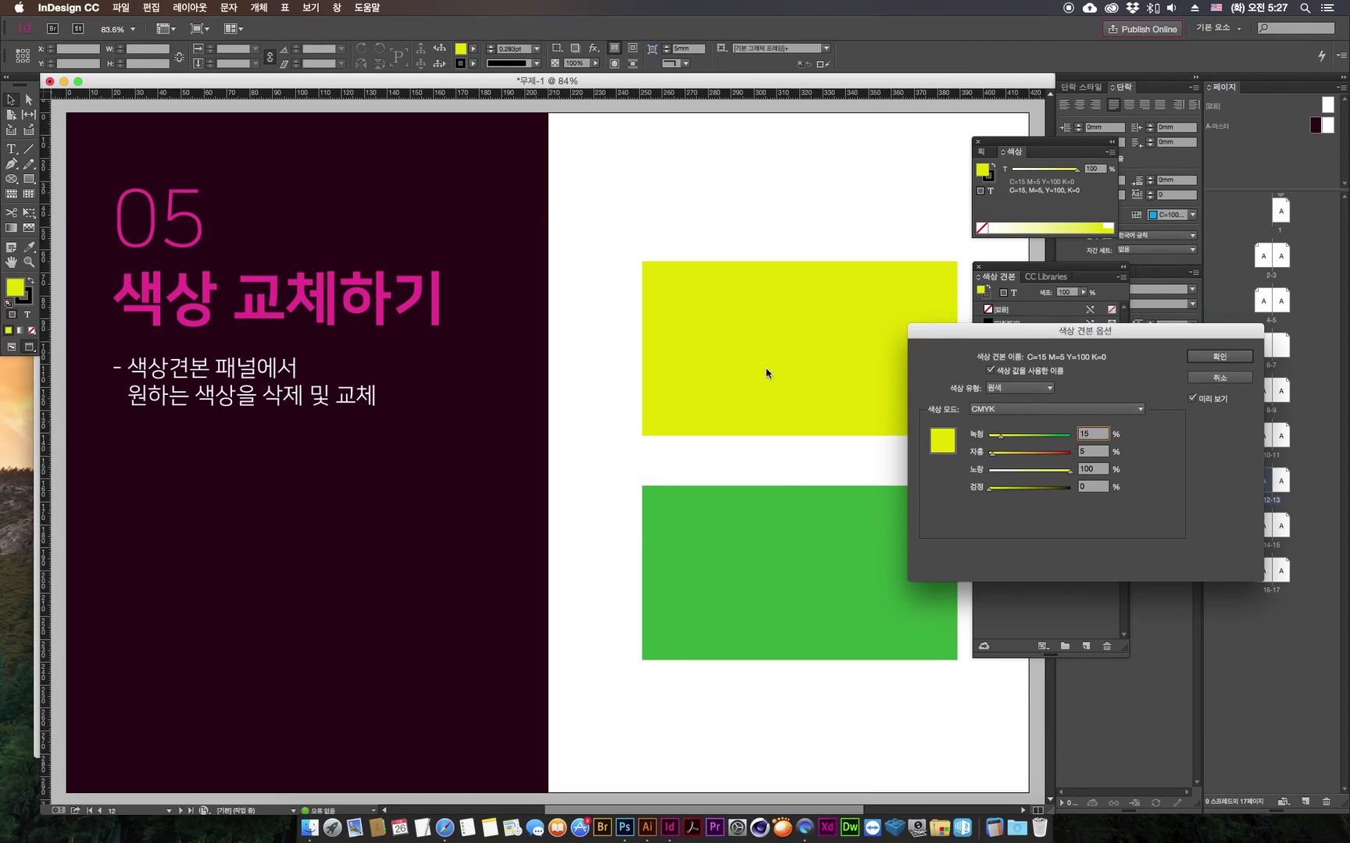
left_click(1219, 378)
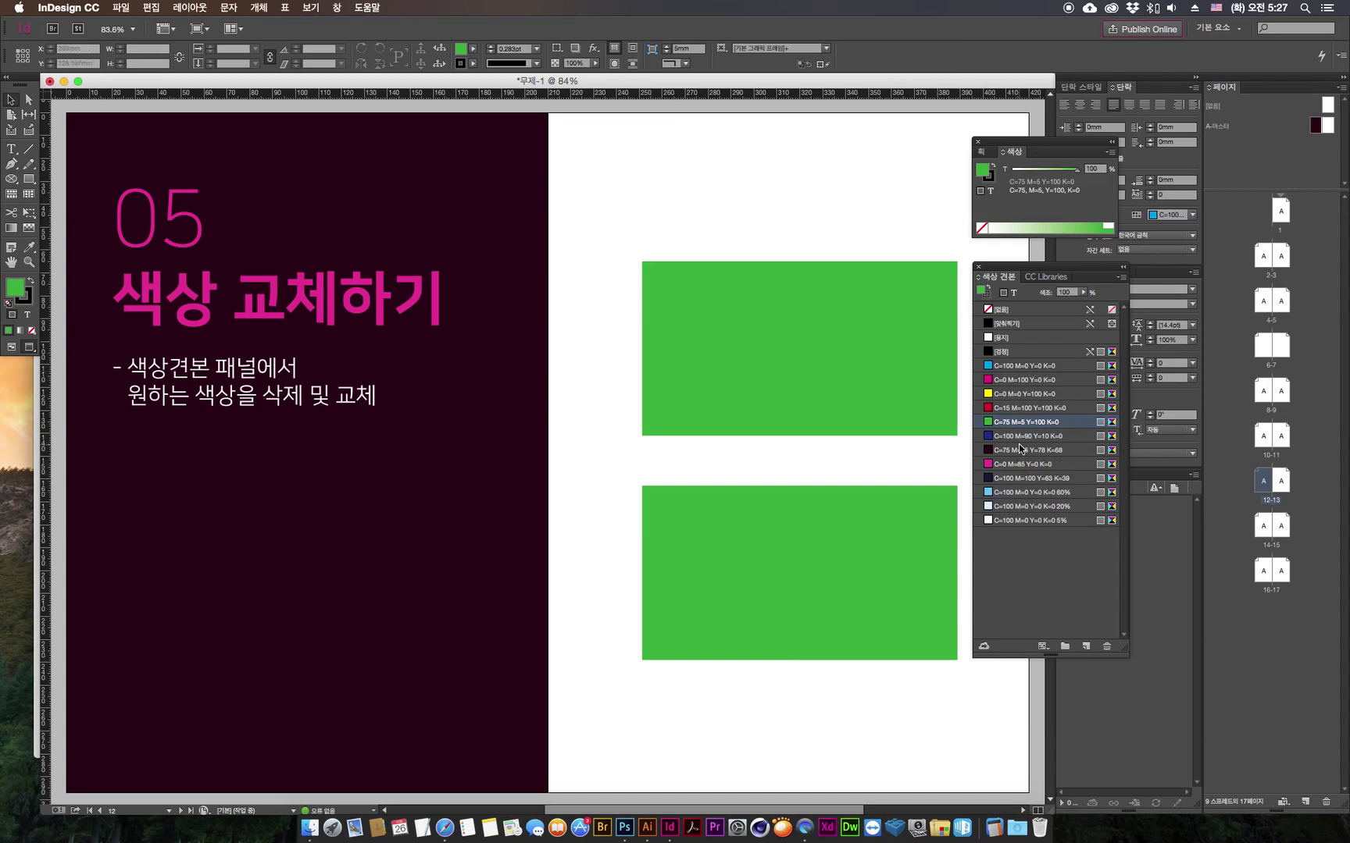
Step: Select the C=75 M=95 Y=78 K=68 swatch and examine where that dark colour appears across the spreads
key("super+minus")
key("super+minus")
key("super+minus")
key("super+minus")
key("super+minus")
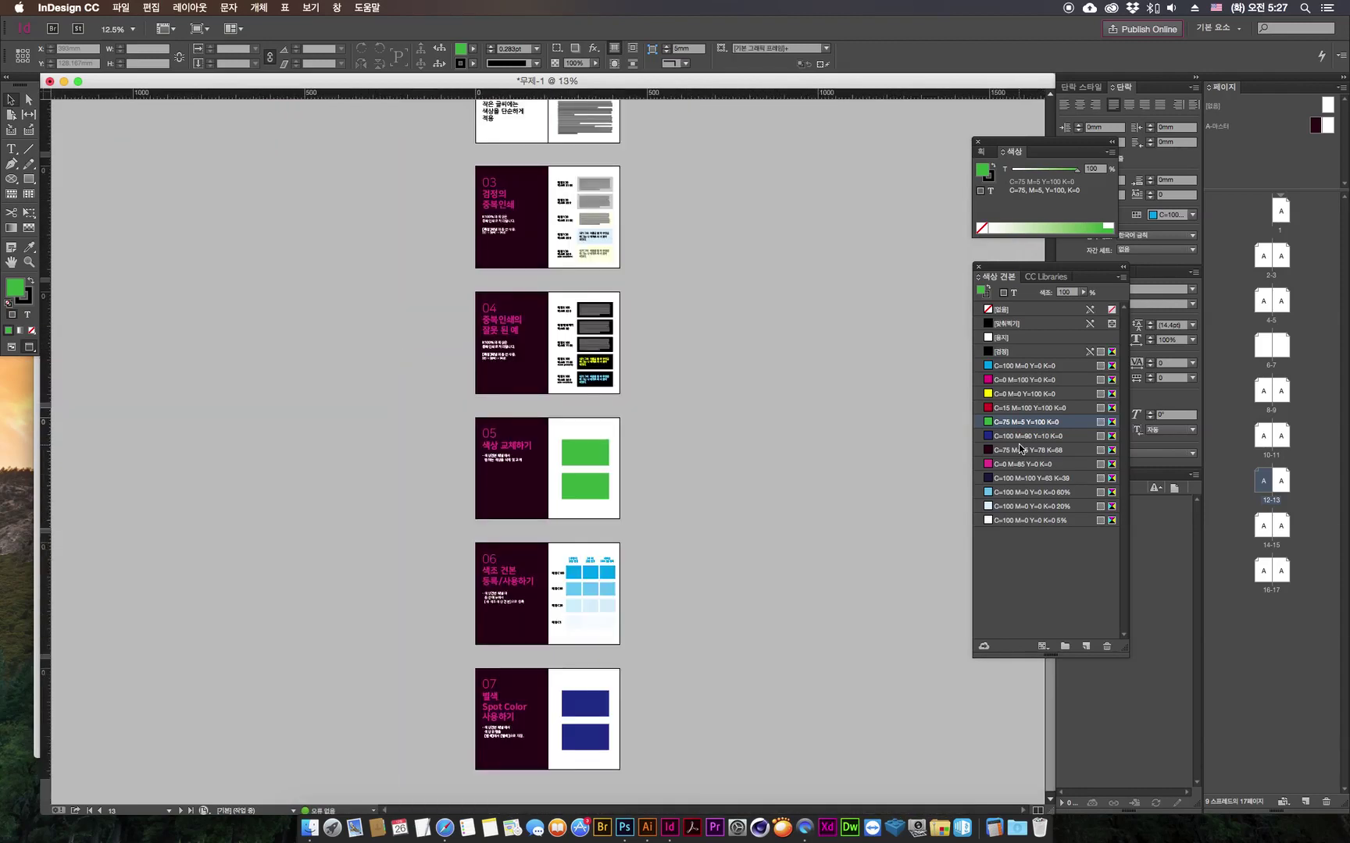
key("super+equal")
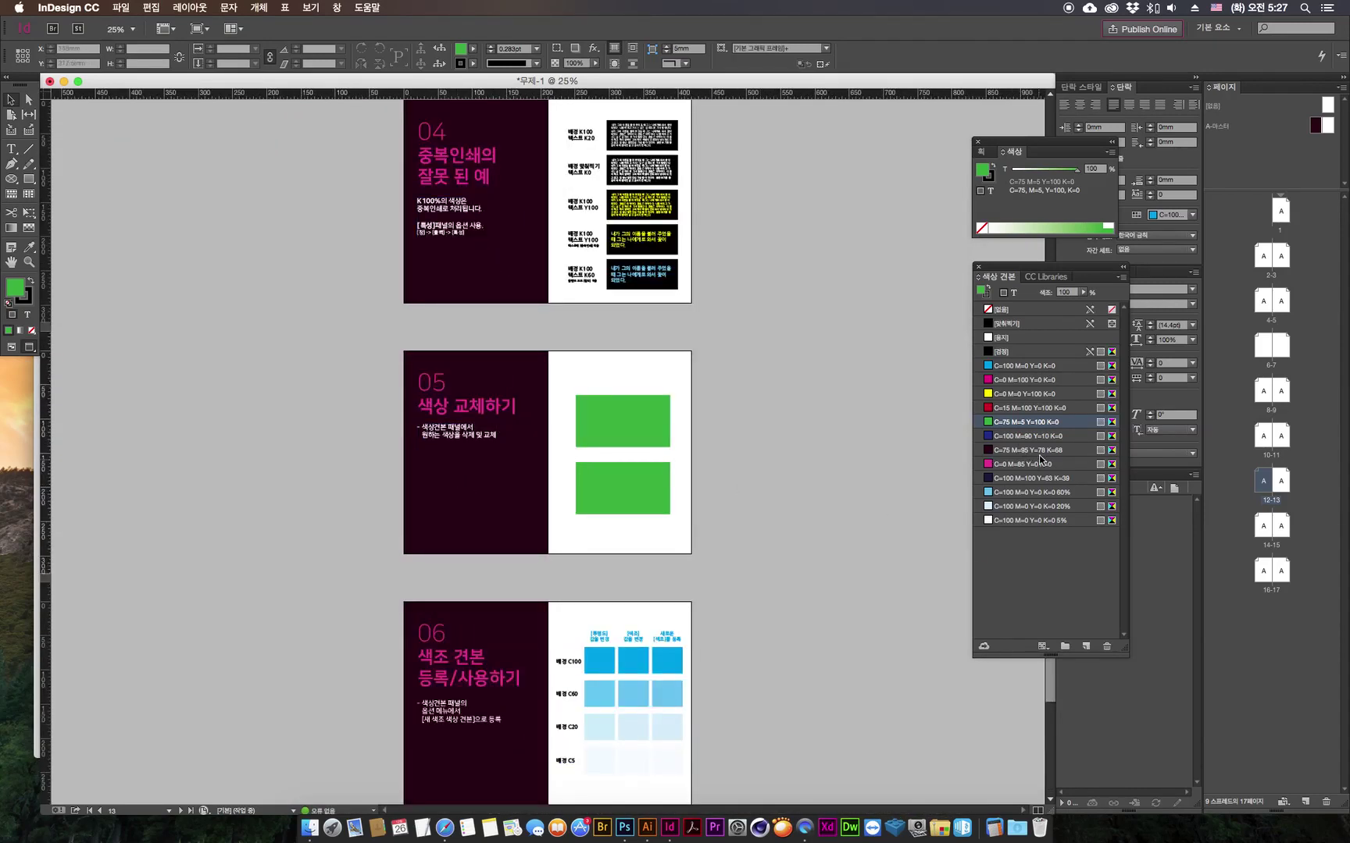
left_click(1079, 452)
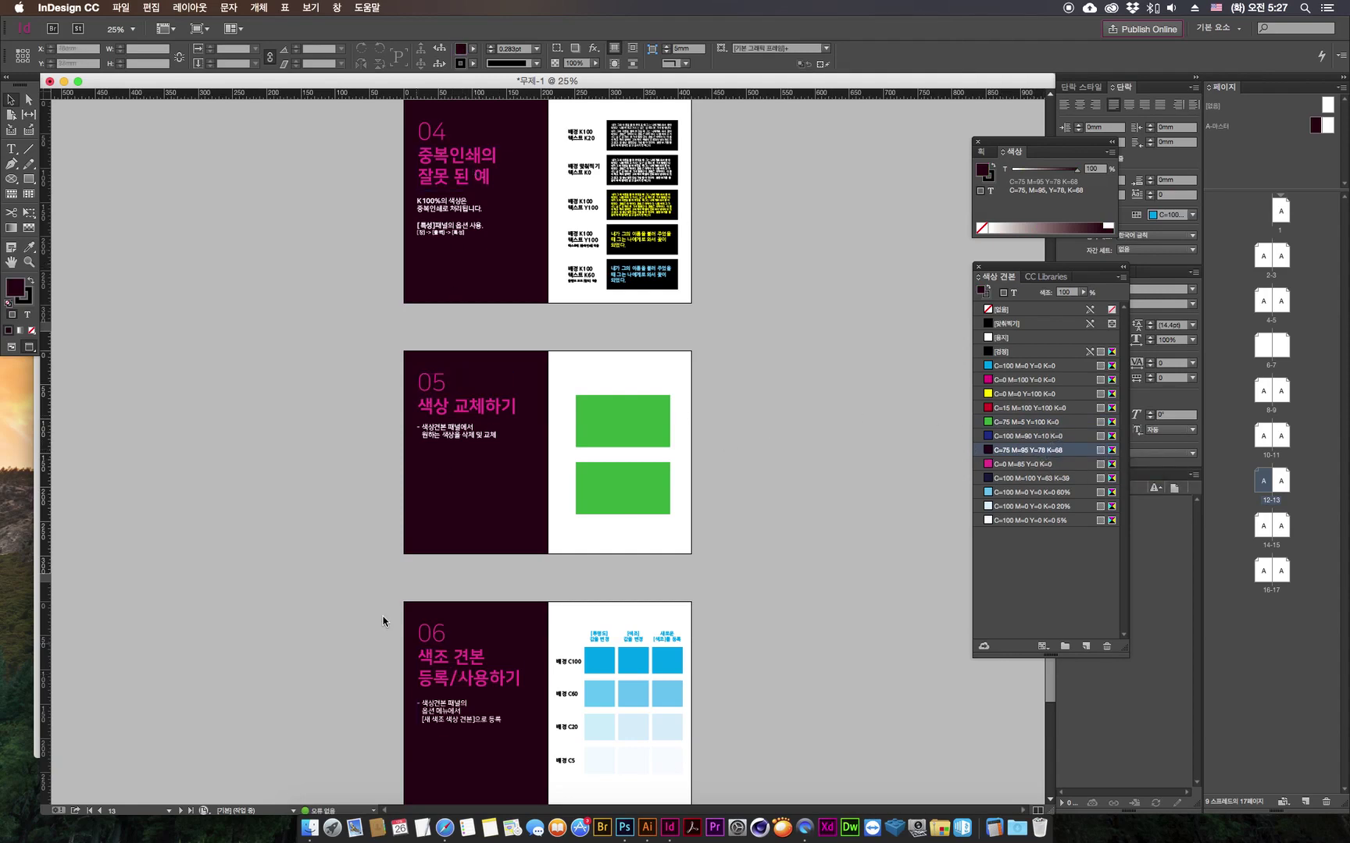
key("super+minus")
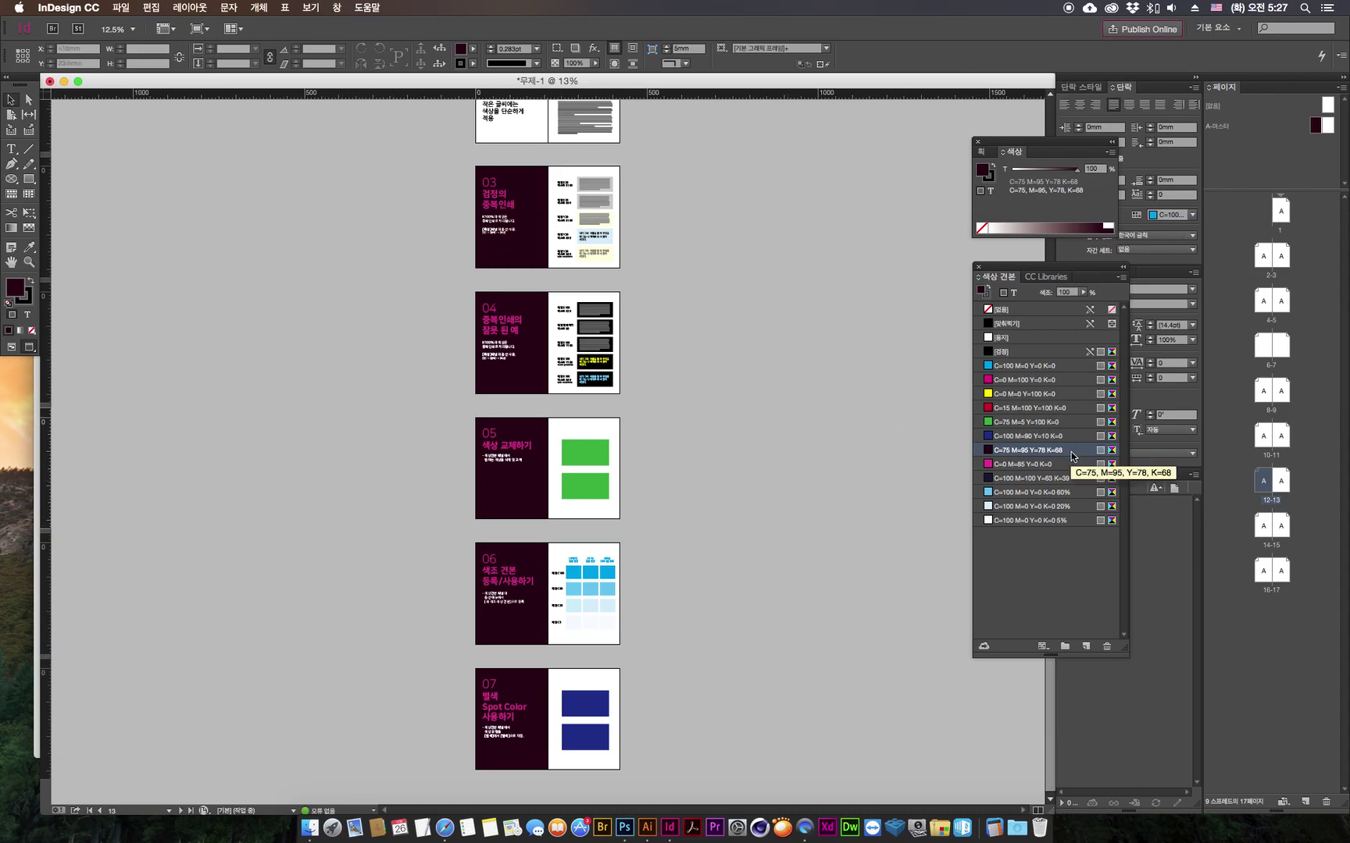
Step: Switch to Illustrator, show all four artboards, and select the magenta rectangles on every artboard together
left_click(647, 830)
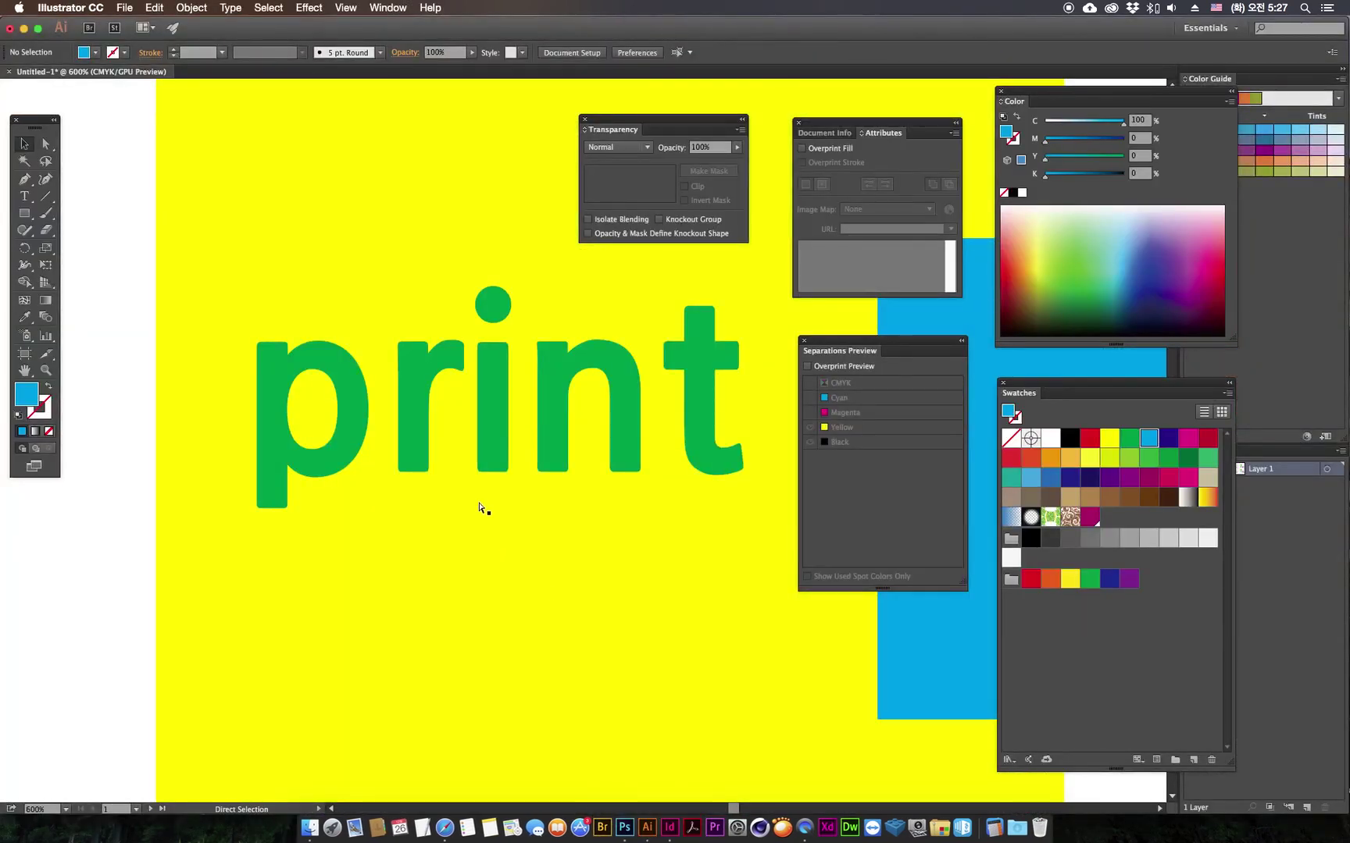
key("super+0")
key("v")
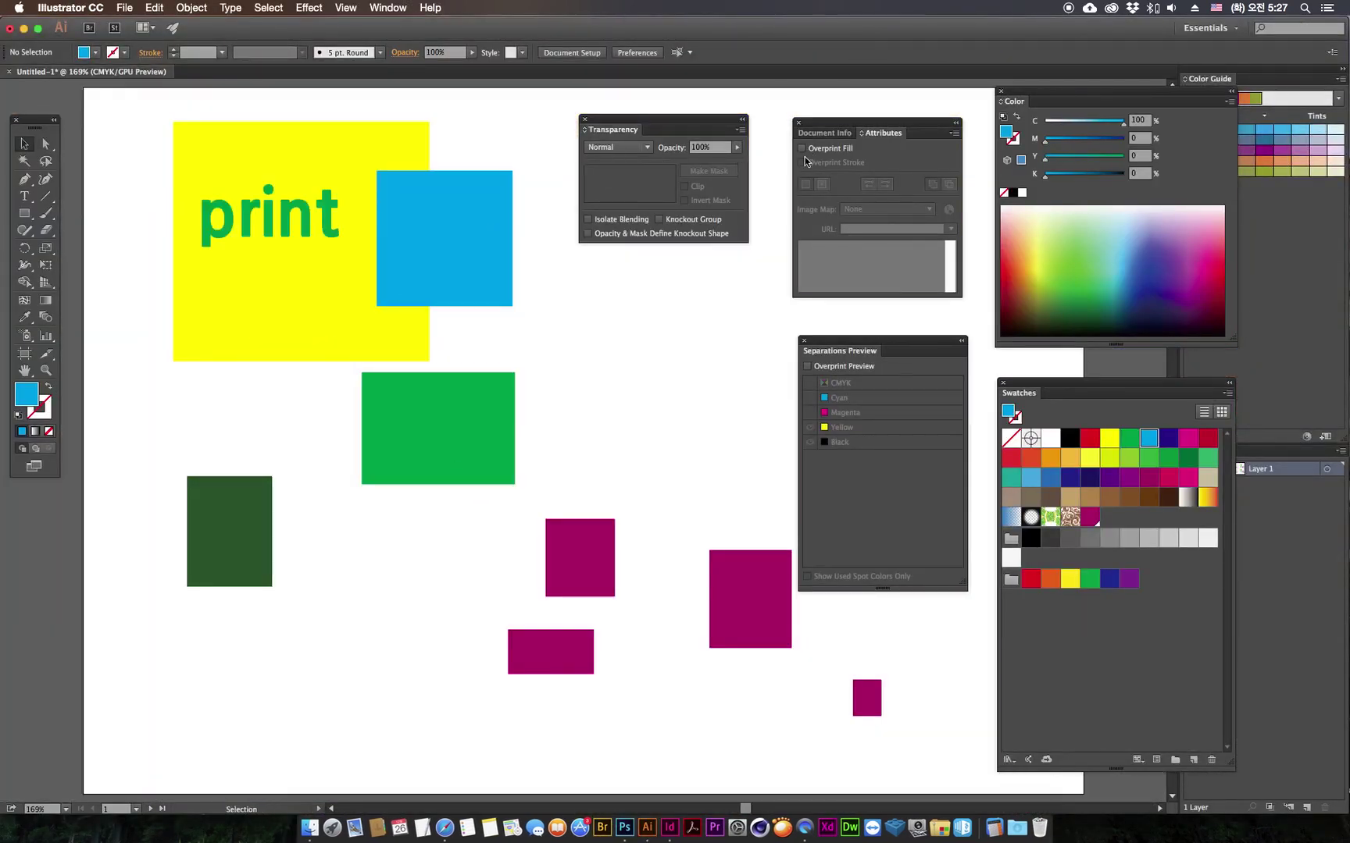
left_click_drag(636, 380, 437, 310)
key("a")
key("super+0")
key("super+alt+0")
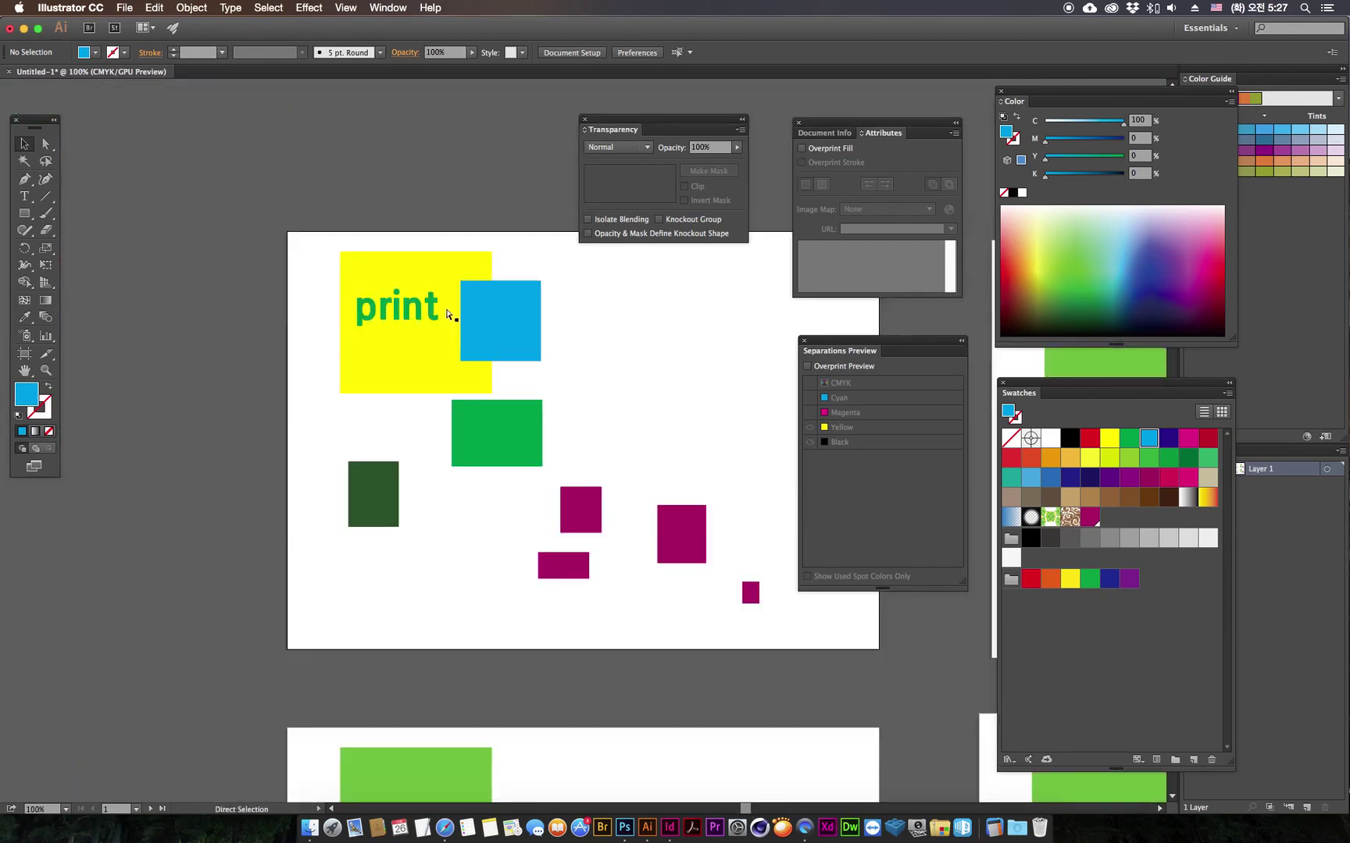
key("space")
left_click_drag(592, 373, 295, 314)
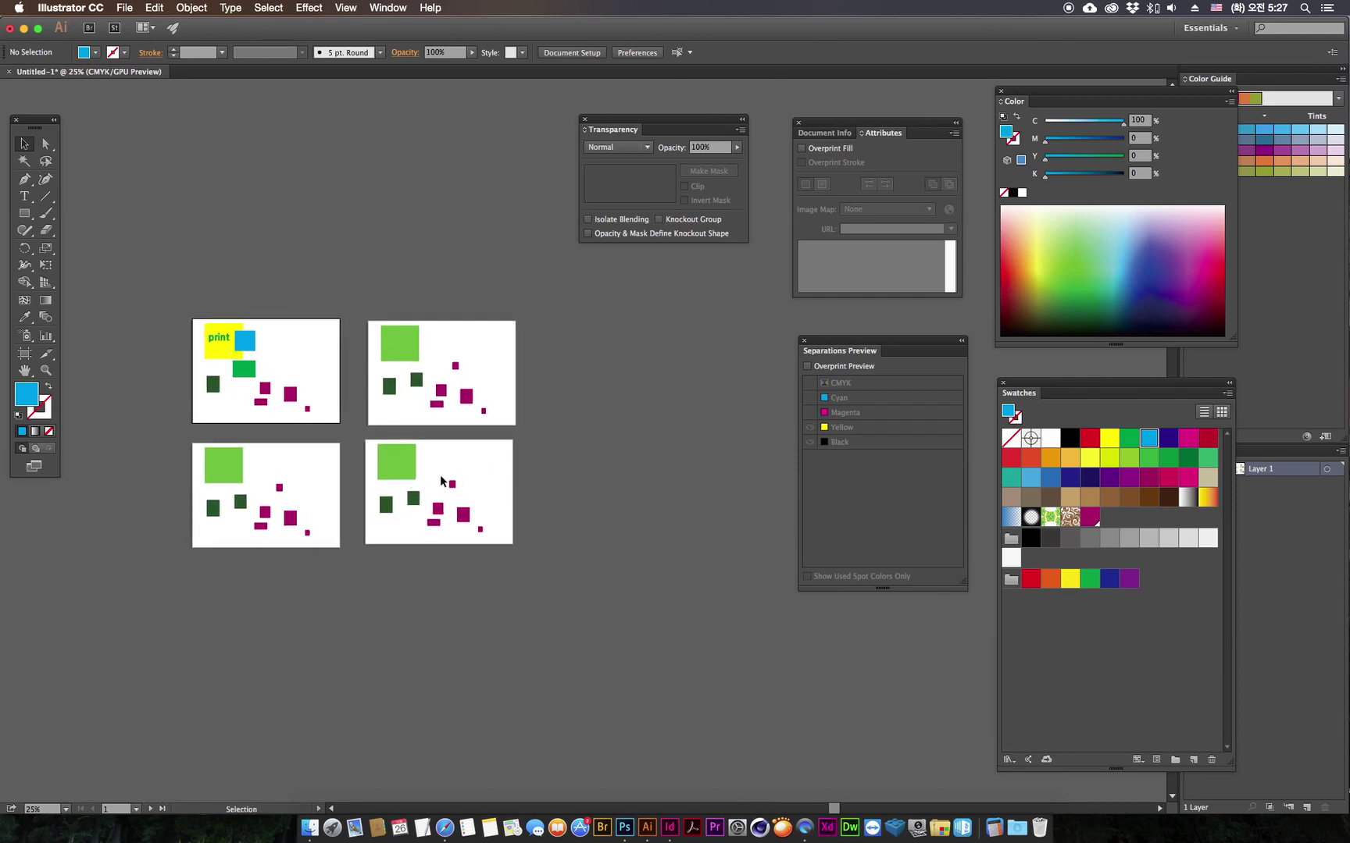
left_click_drag(555, 654, 434, 348)
left_click_drag(342, 568, 253, 390, "shift")
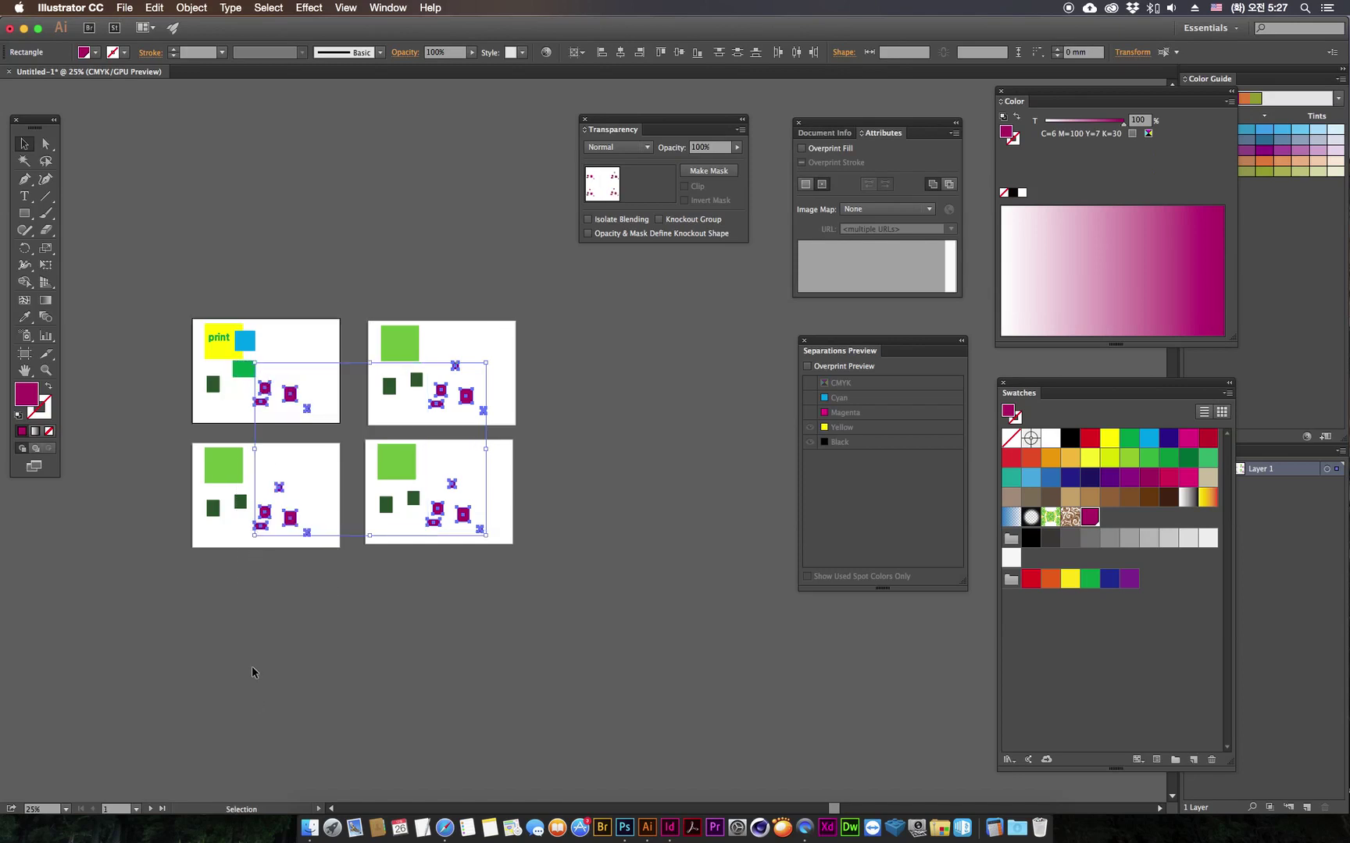
Step: Deselect the magenta rectangles and select all light green squares of matching colour with the Magic Wand tool
left_click(253, 668)
left_click(25, 162)
left_click(402, 462)
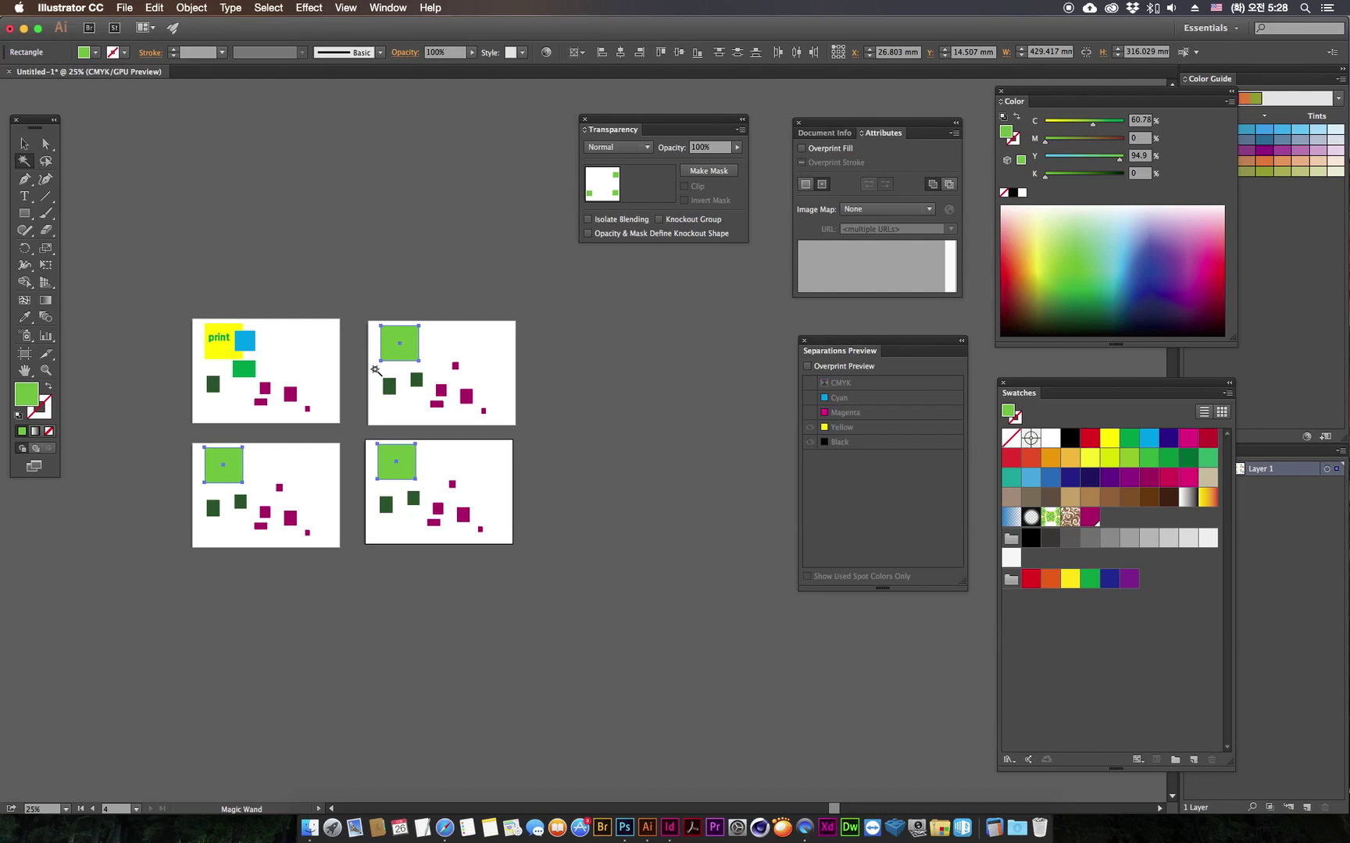
Step: Switch back to InDesign, show the frame edges, try selecting objects across several spreads, and clear the selection
left_click(669, 827)
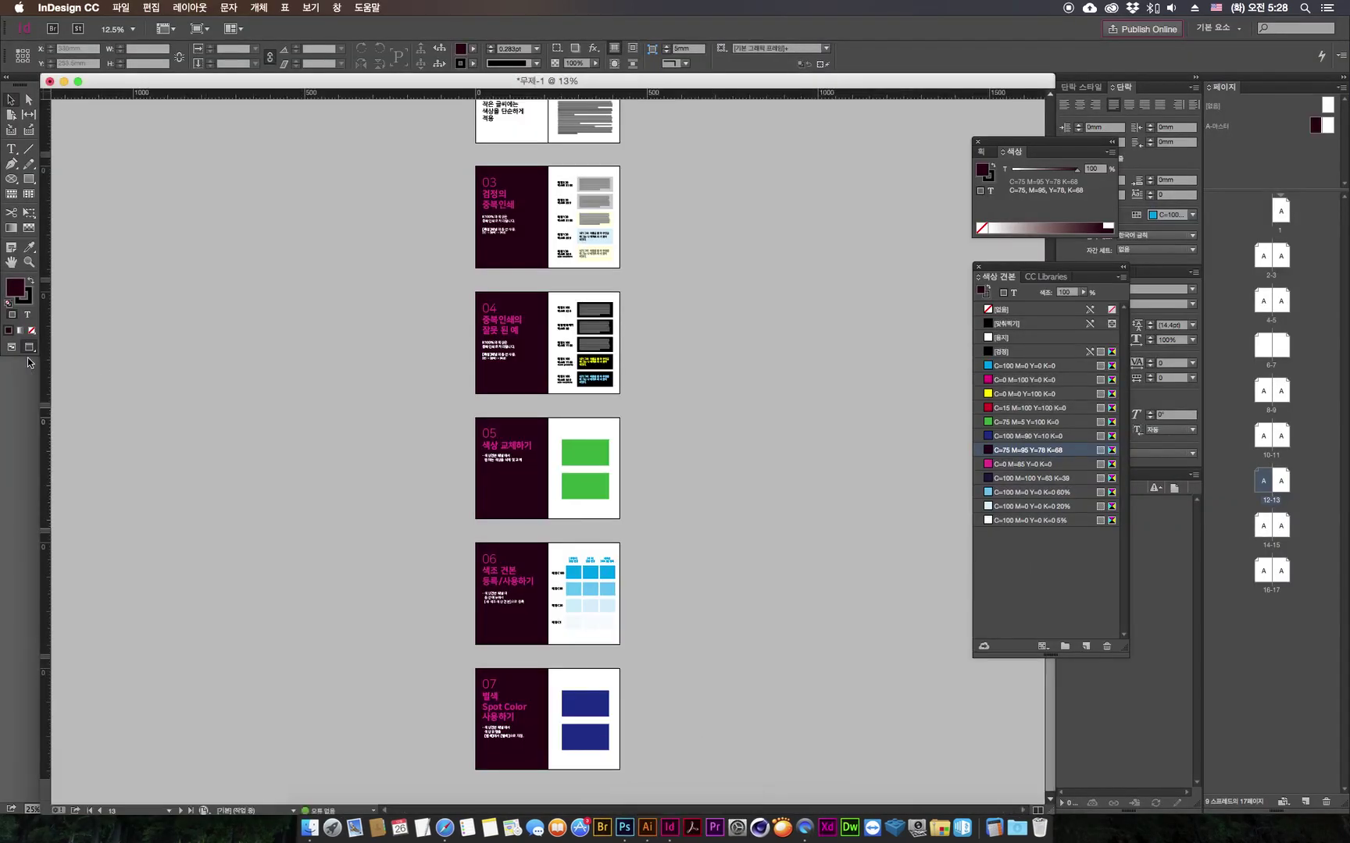
key("w")
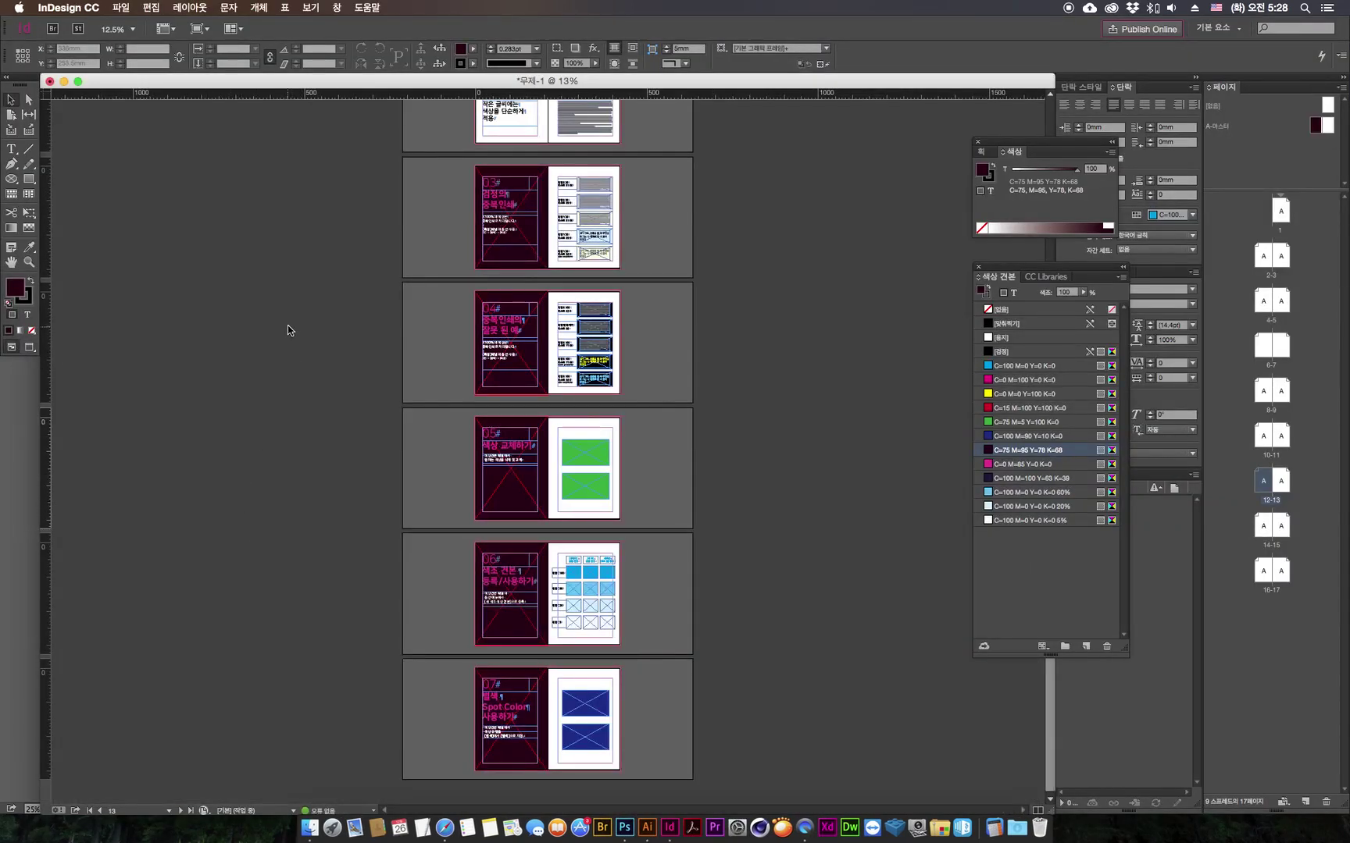
key("super+equal")
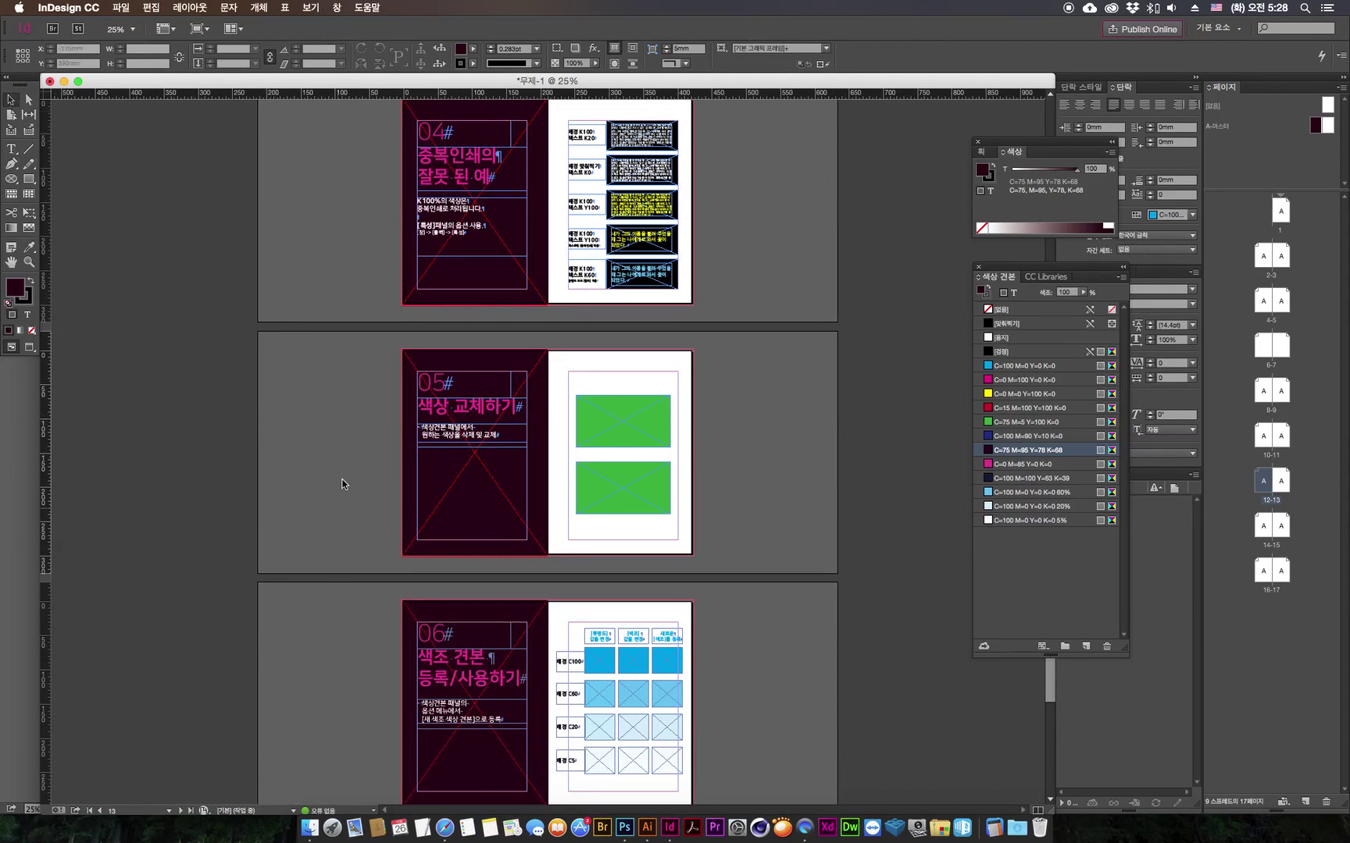
left_click_drag(305, 354, 462, 574)
left_click_drag(486, 707, 312, 412)
key("super+a")
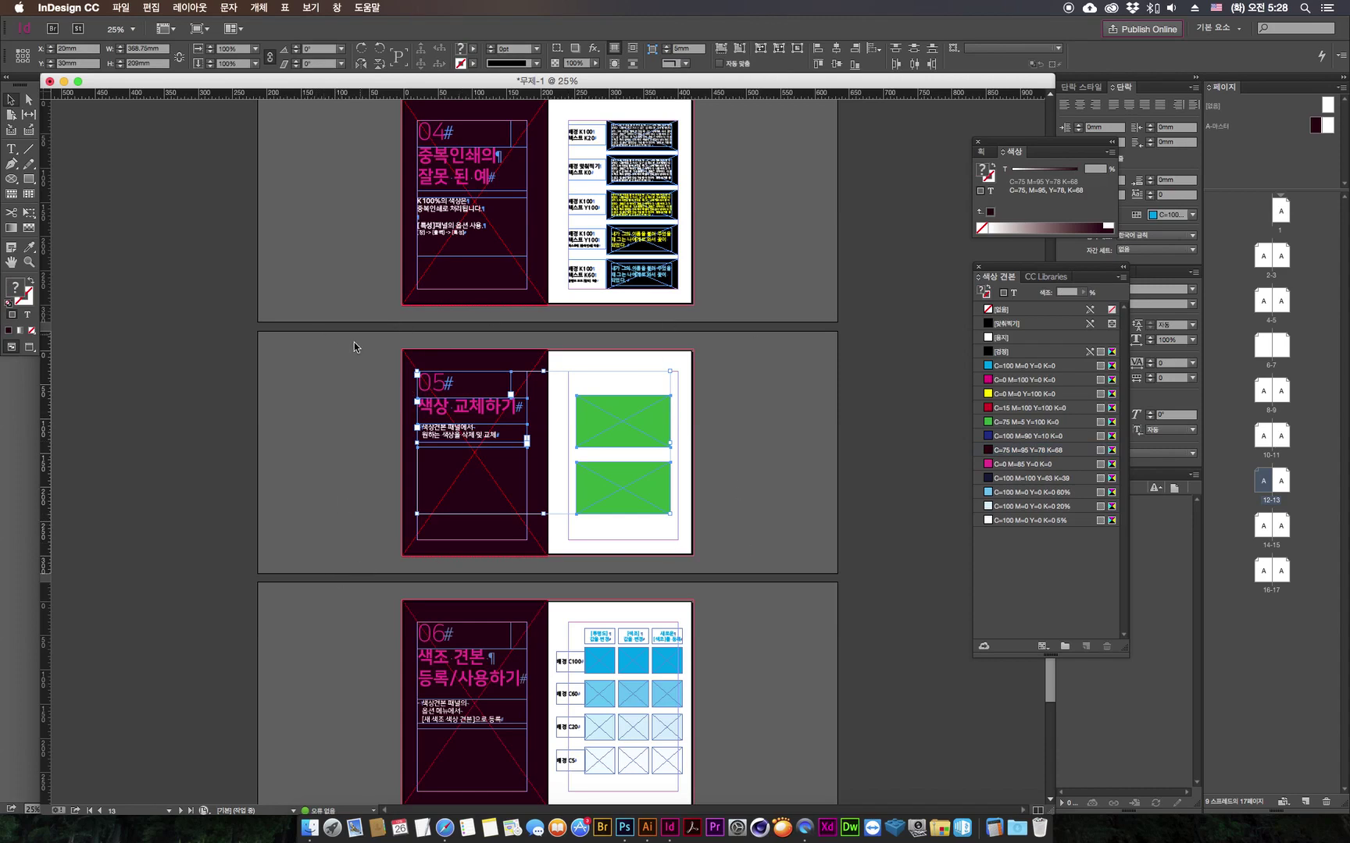
left_click(346, 419)
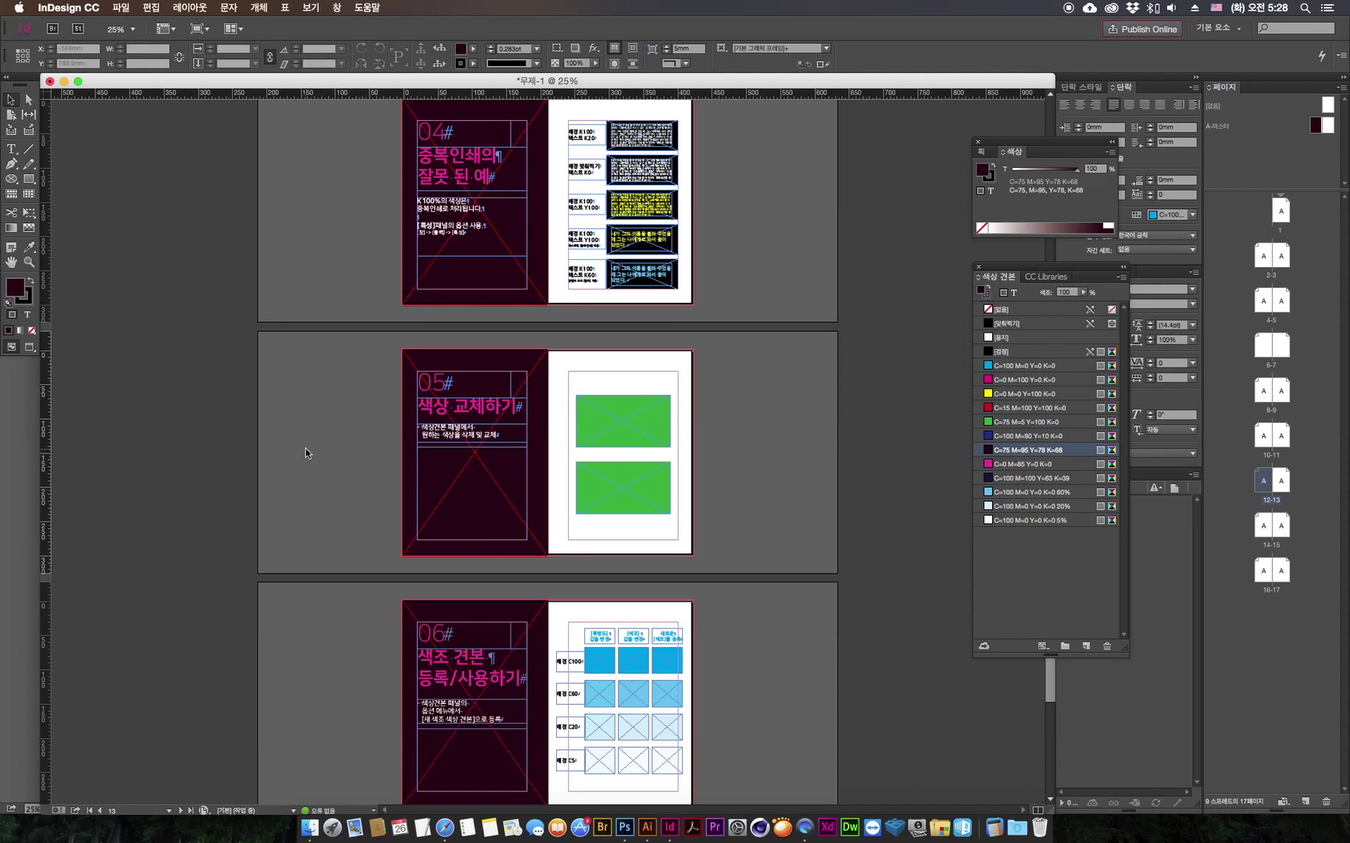
Step: Inspect the frames on spread 05, and return the document to preview mode with several spreads in view
key("super+equal")
key("super+equal")
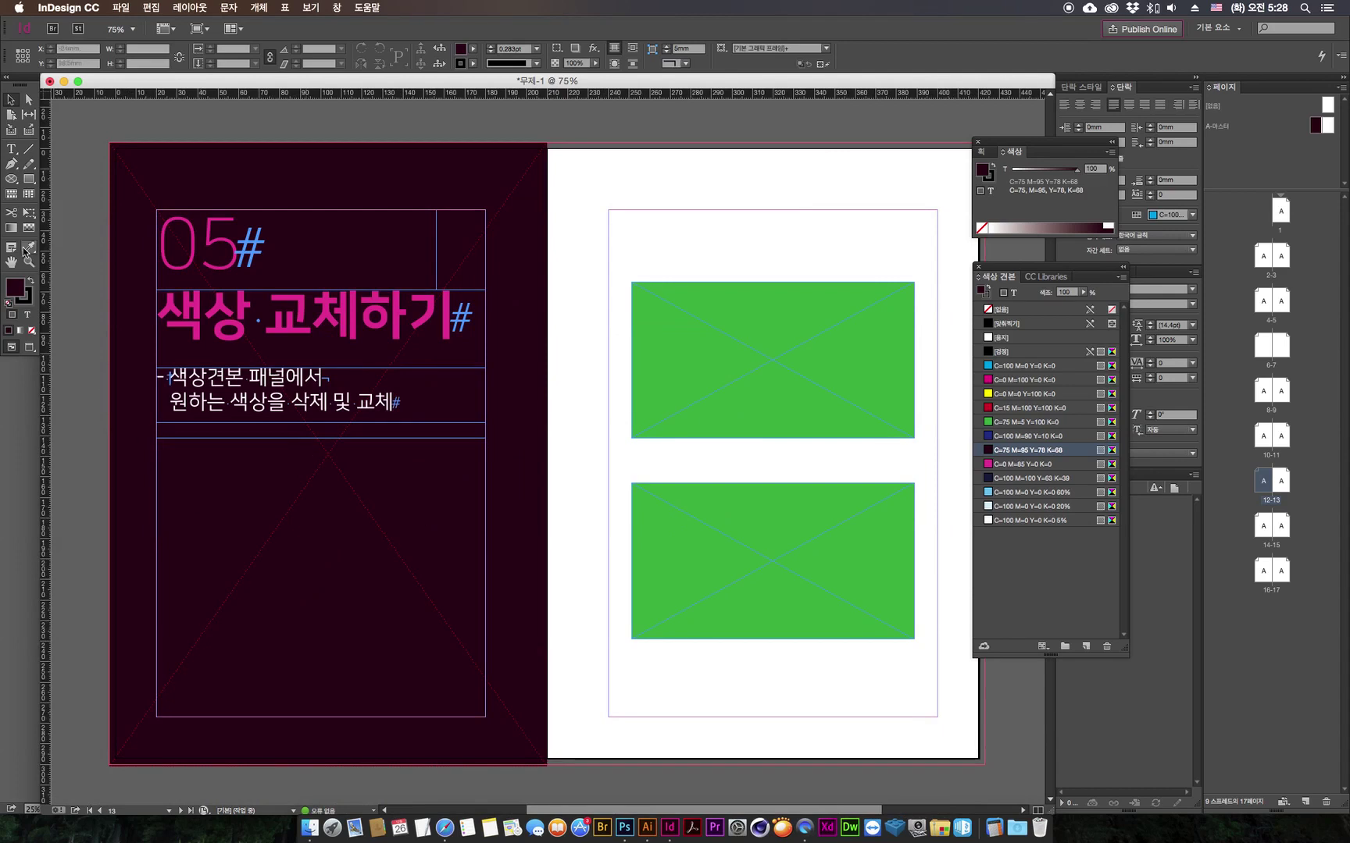
key("super+minus")
key("super+minus")
key("super+minus")
key("super+minus")
key("super+minus")
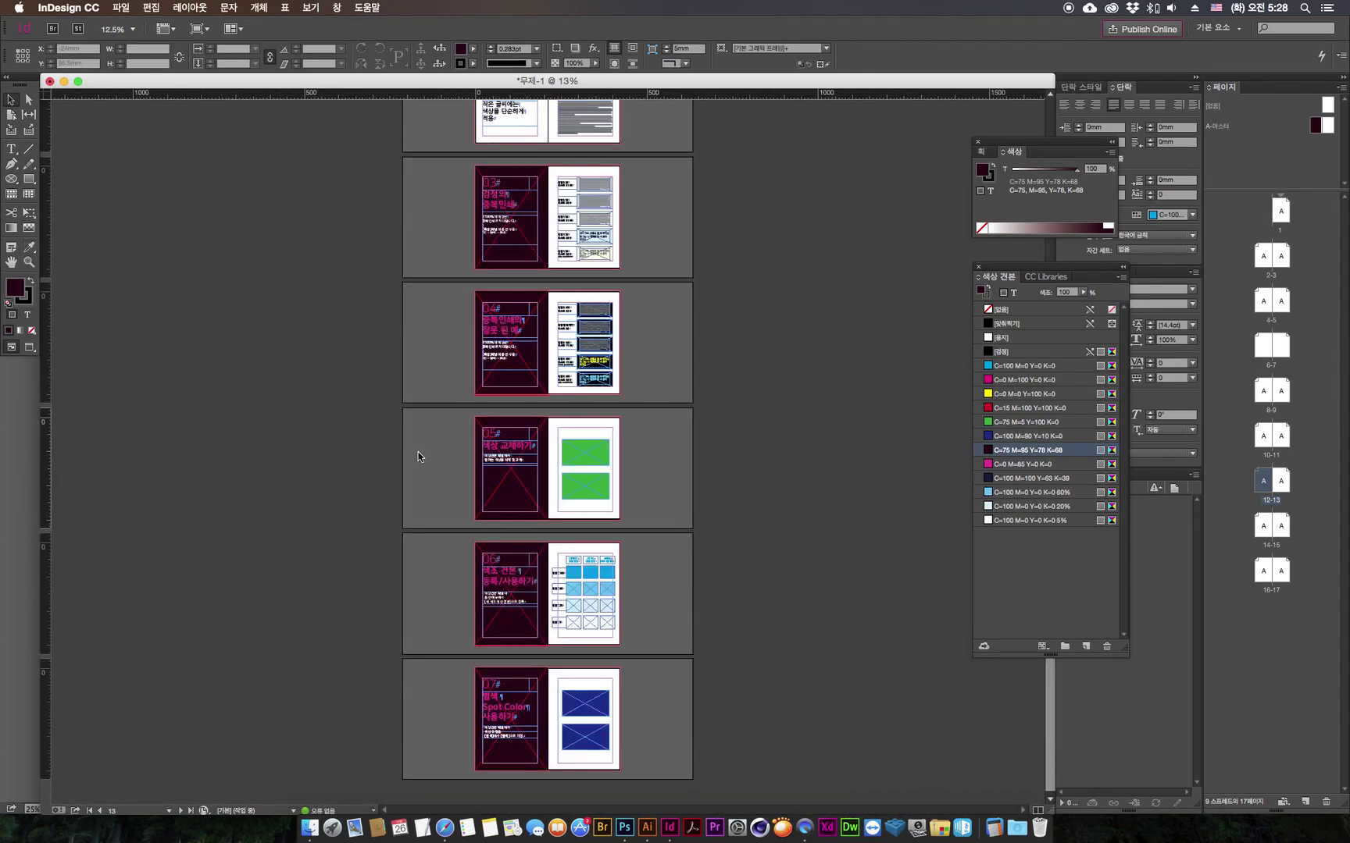
key("w")
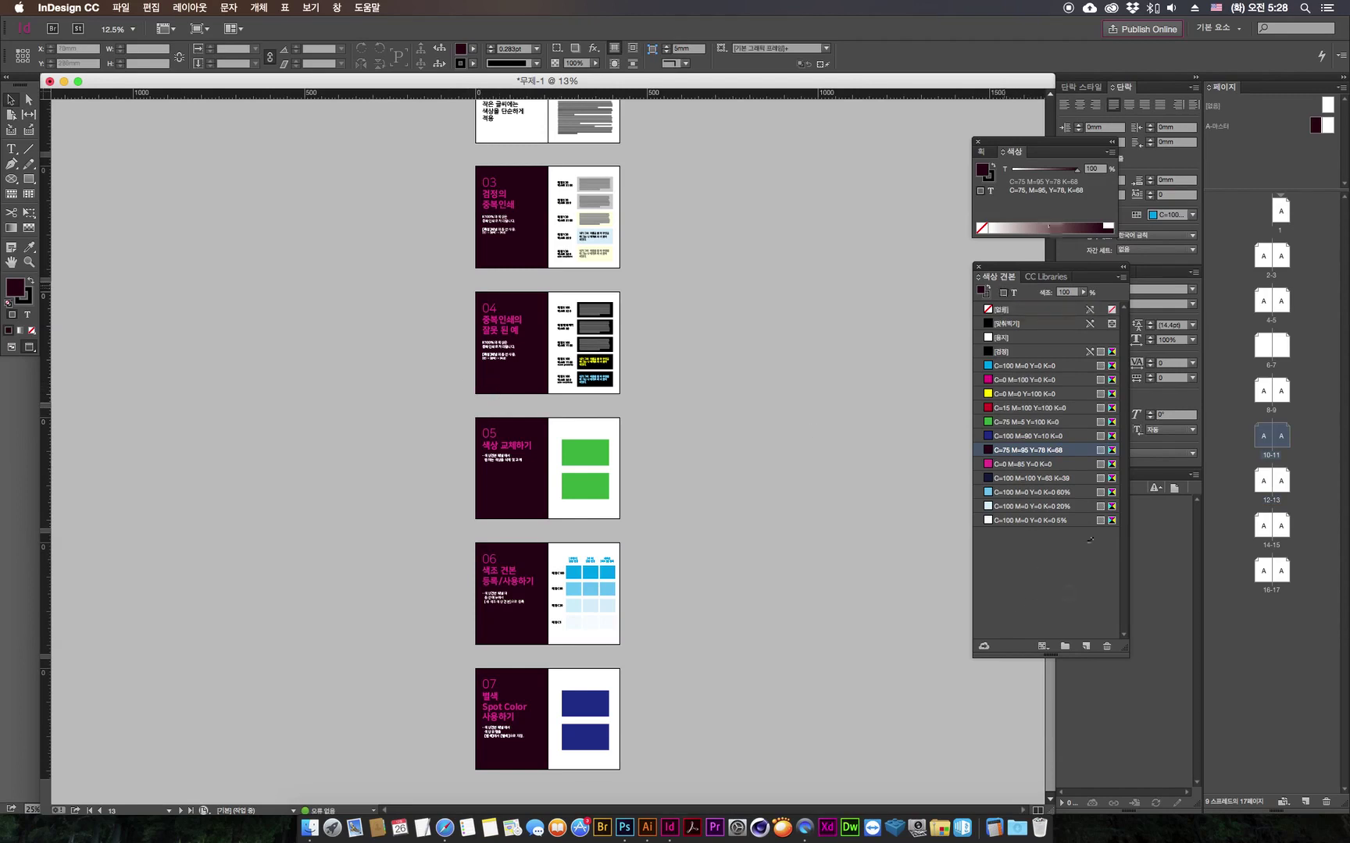
Step: Change the C=75 M=95 Y=78 K=68 swatch to C=100 M=0 Y=0 K=83 with preview on
double_click(1076, 449)
left_click_drag(1042, 341, 856, 266)
left_click_drag(863, 363, 870, 422)
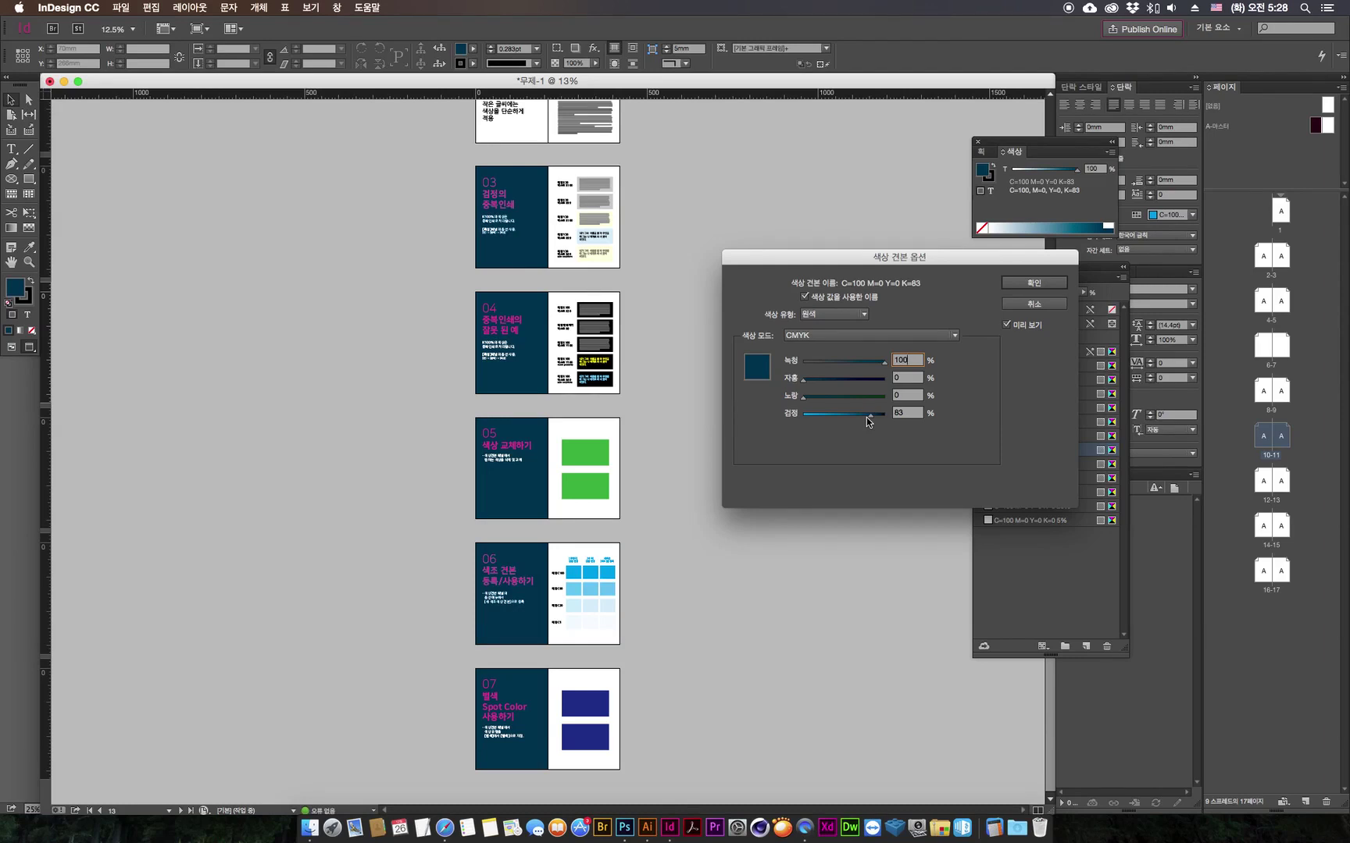
left_click(1039, 282)
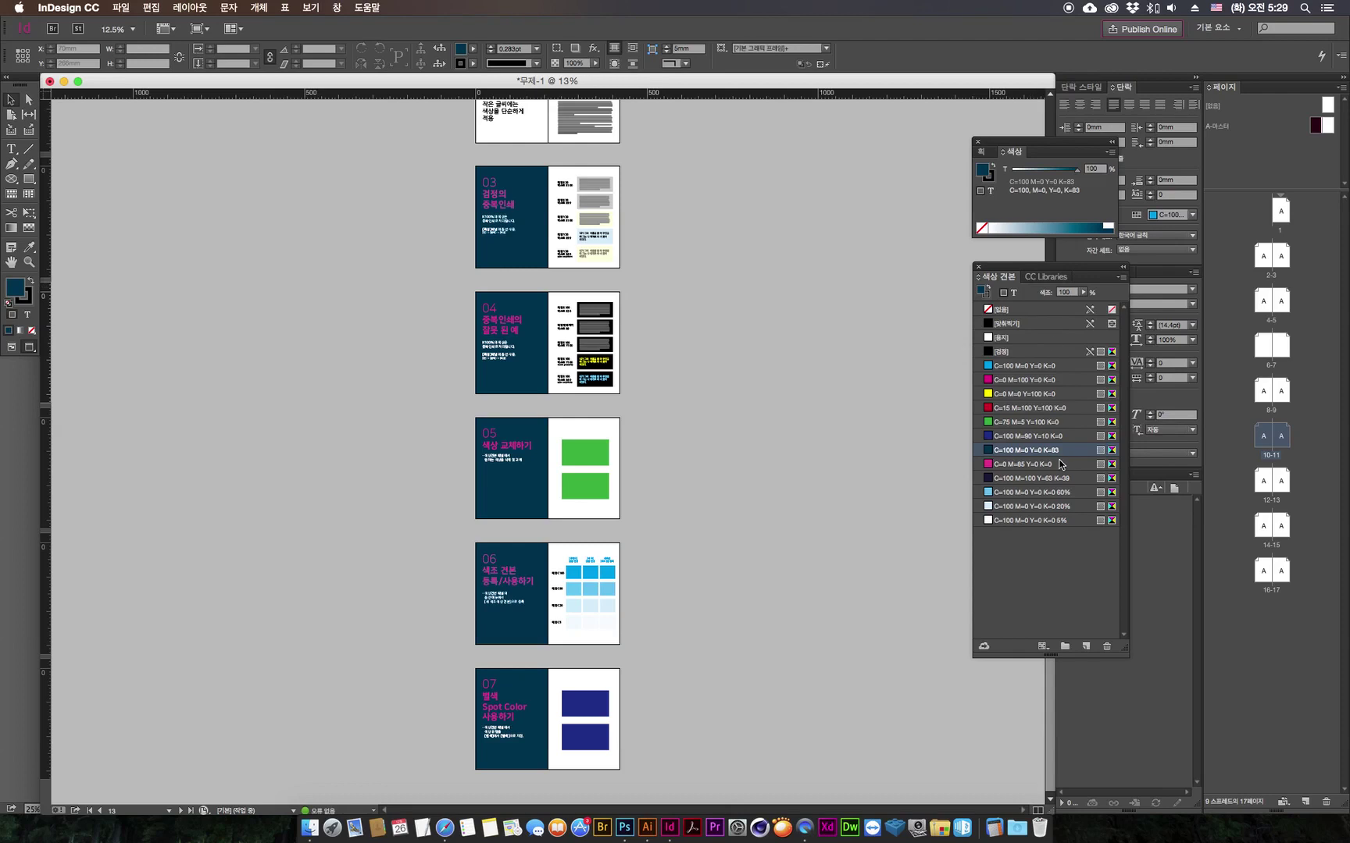
Step: Change the C=0 M=85 Y=0 K=0 swatch to 100% cyan and 0% magenta
double_click(1075, 465)
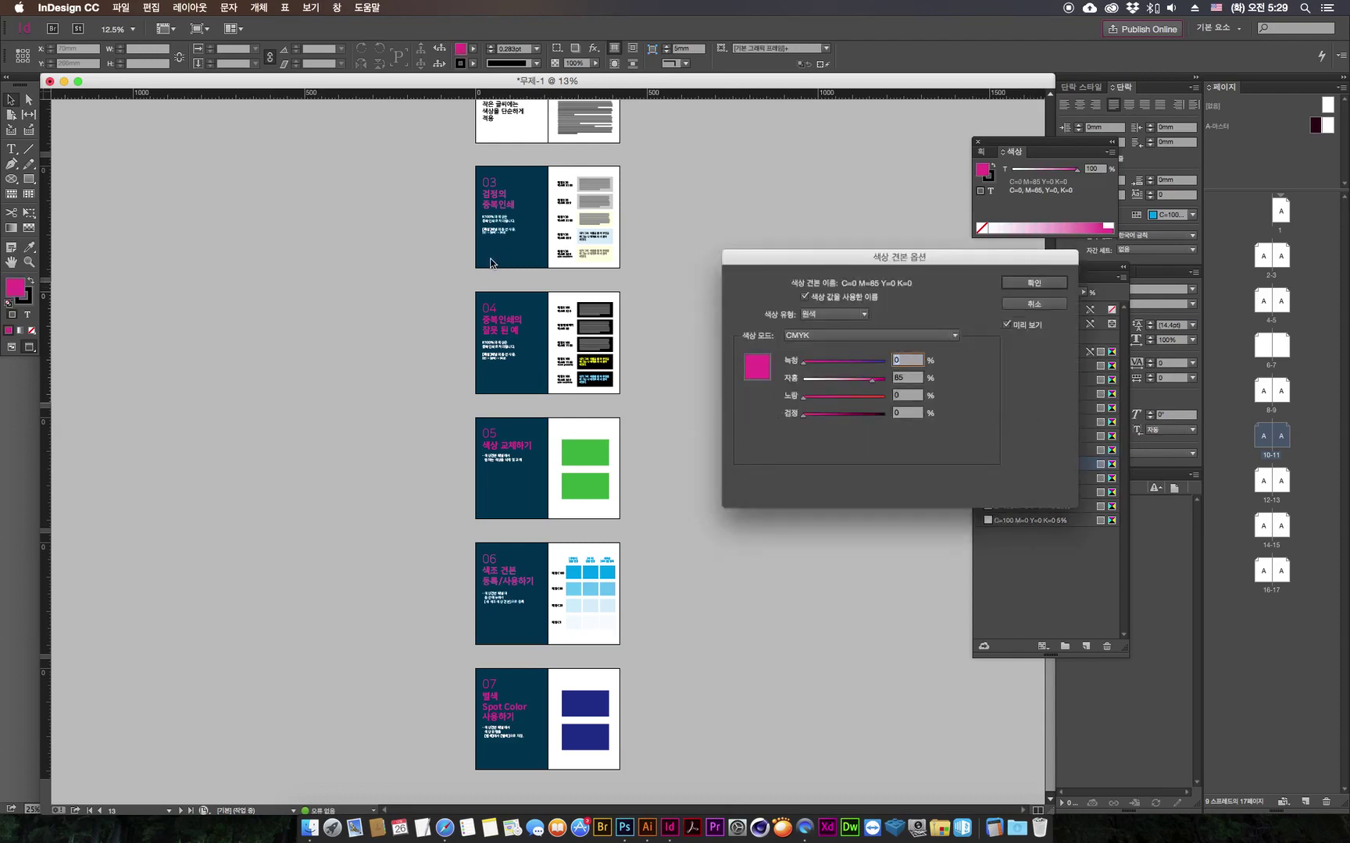
type("100")
left_click_drag(870, 380, 802, 379)
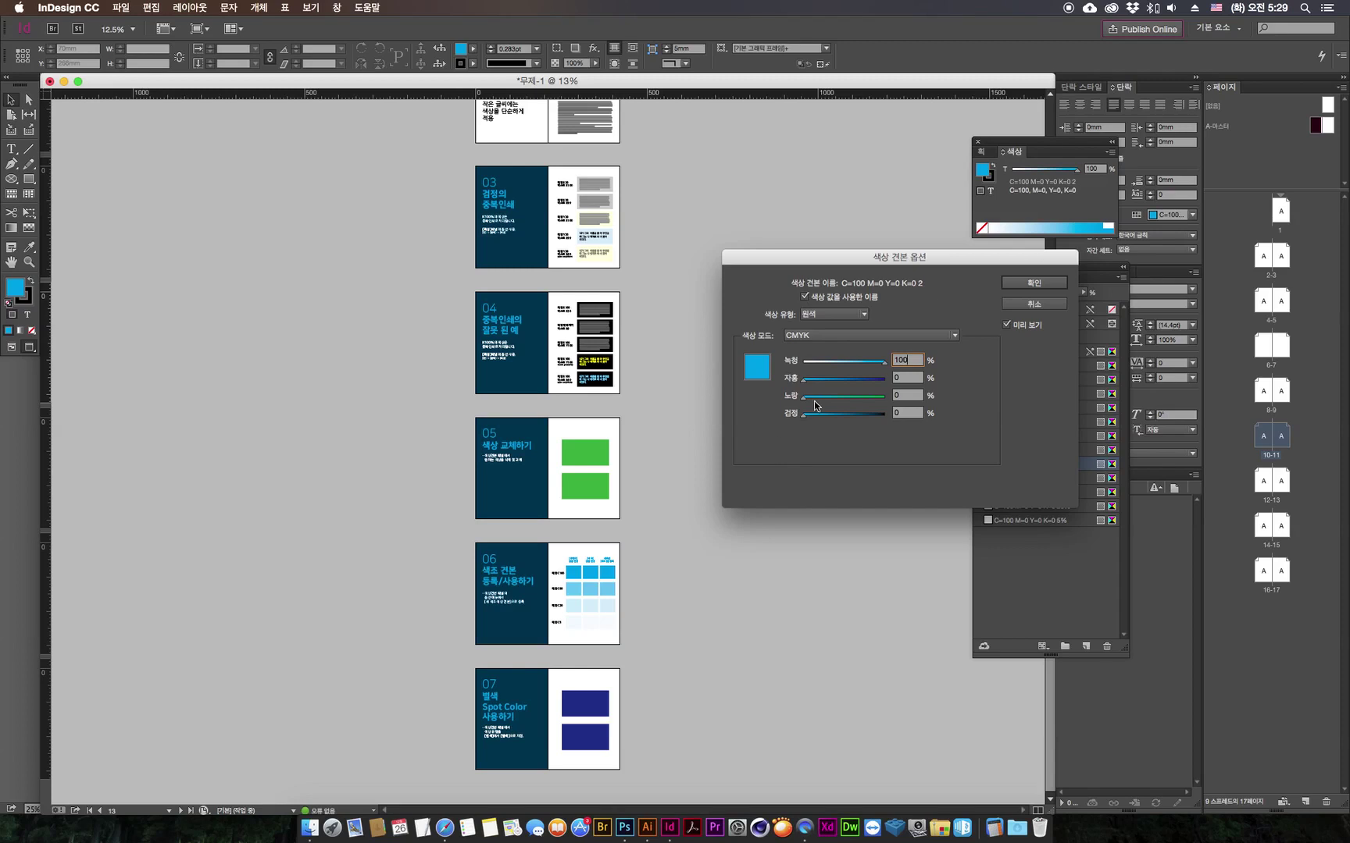
left_click(1043, 280)
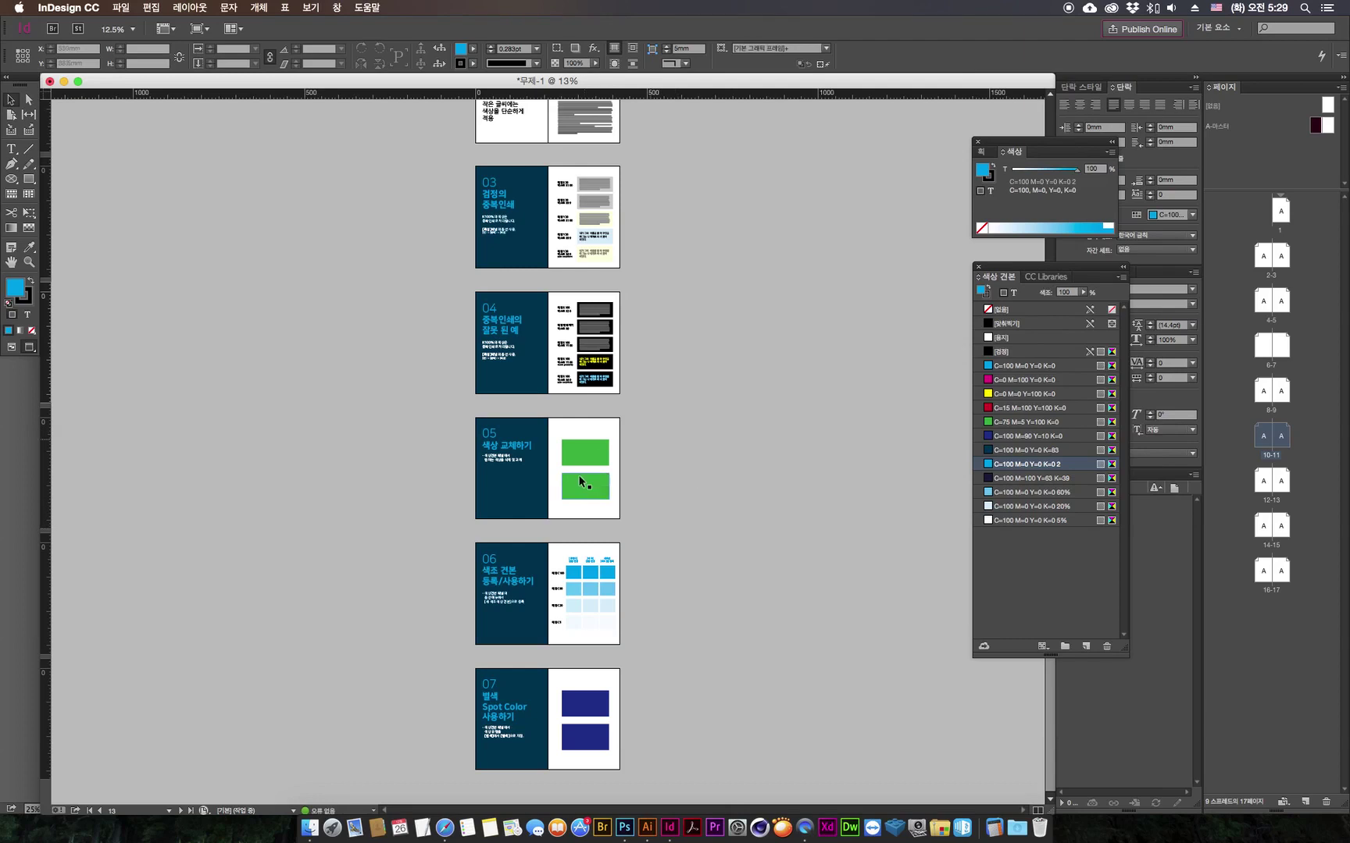
Step: Undo the colour edits to the magenta title swatch and the dark background swatch
key("super+z")
key("super+z")
key("super+z")
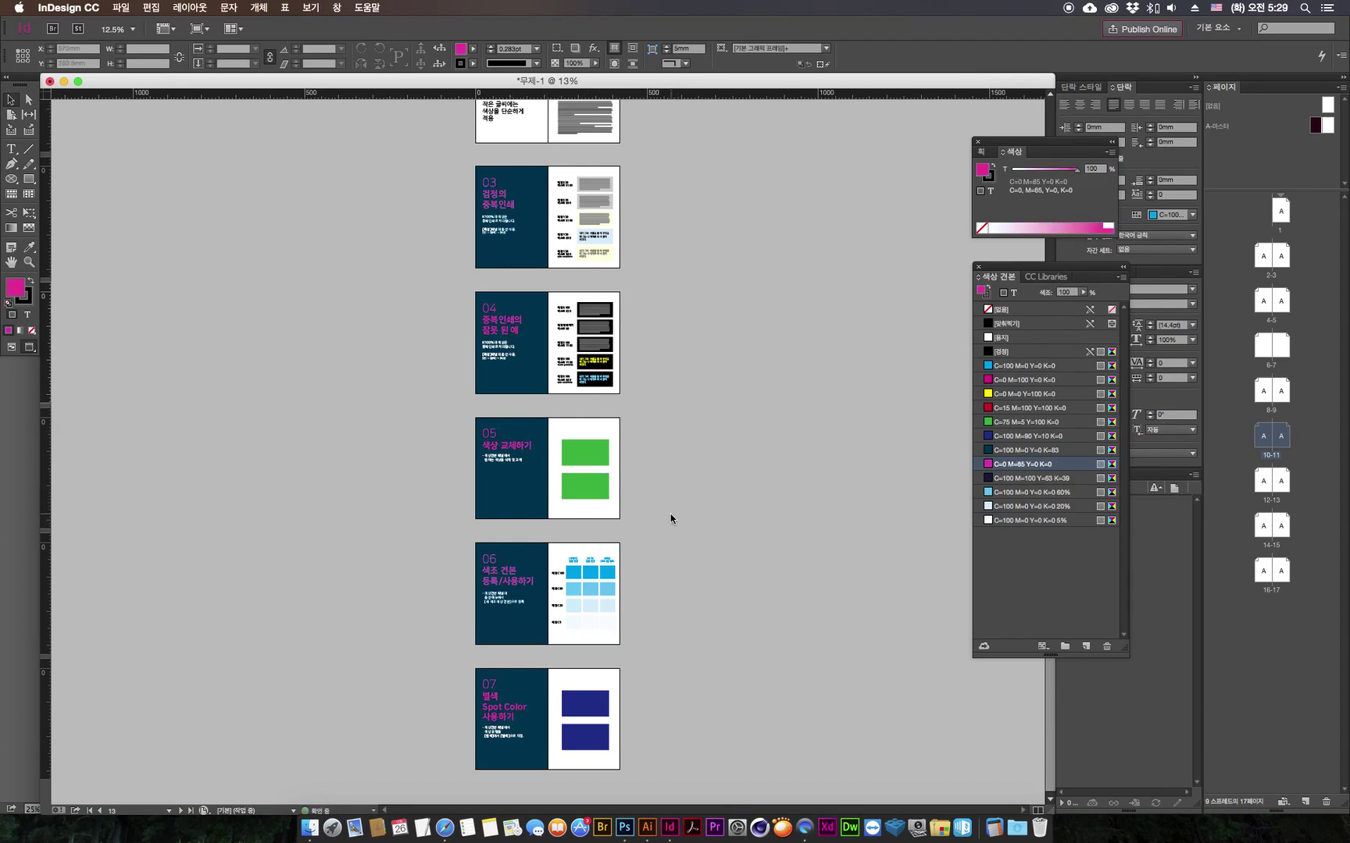
key("super+z")
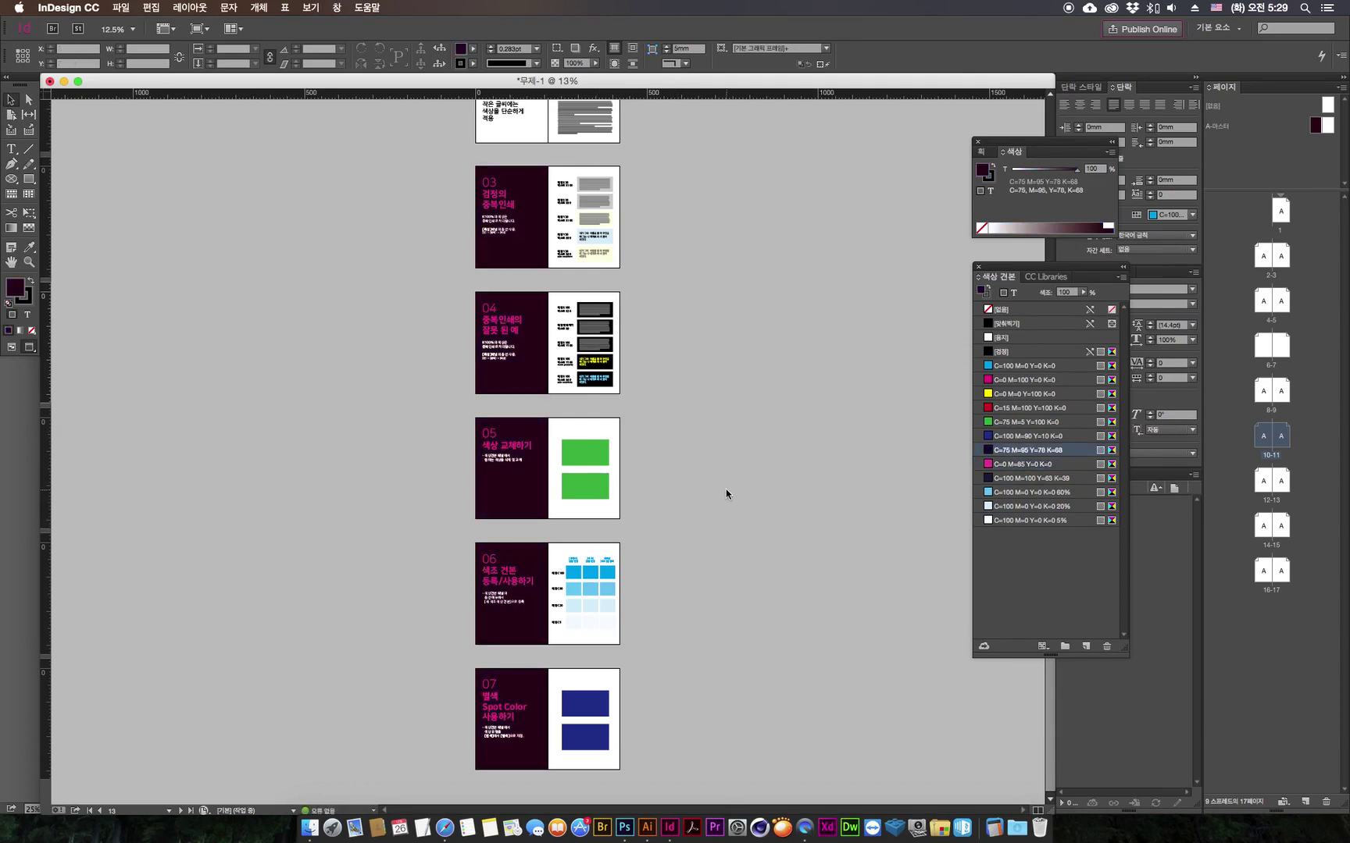
Step: On spread 05, compare the fill colour definitions of the lower and upper green rectangles, and deselect them
key("super+equal")
key("super+equal")
key("super+equal")
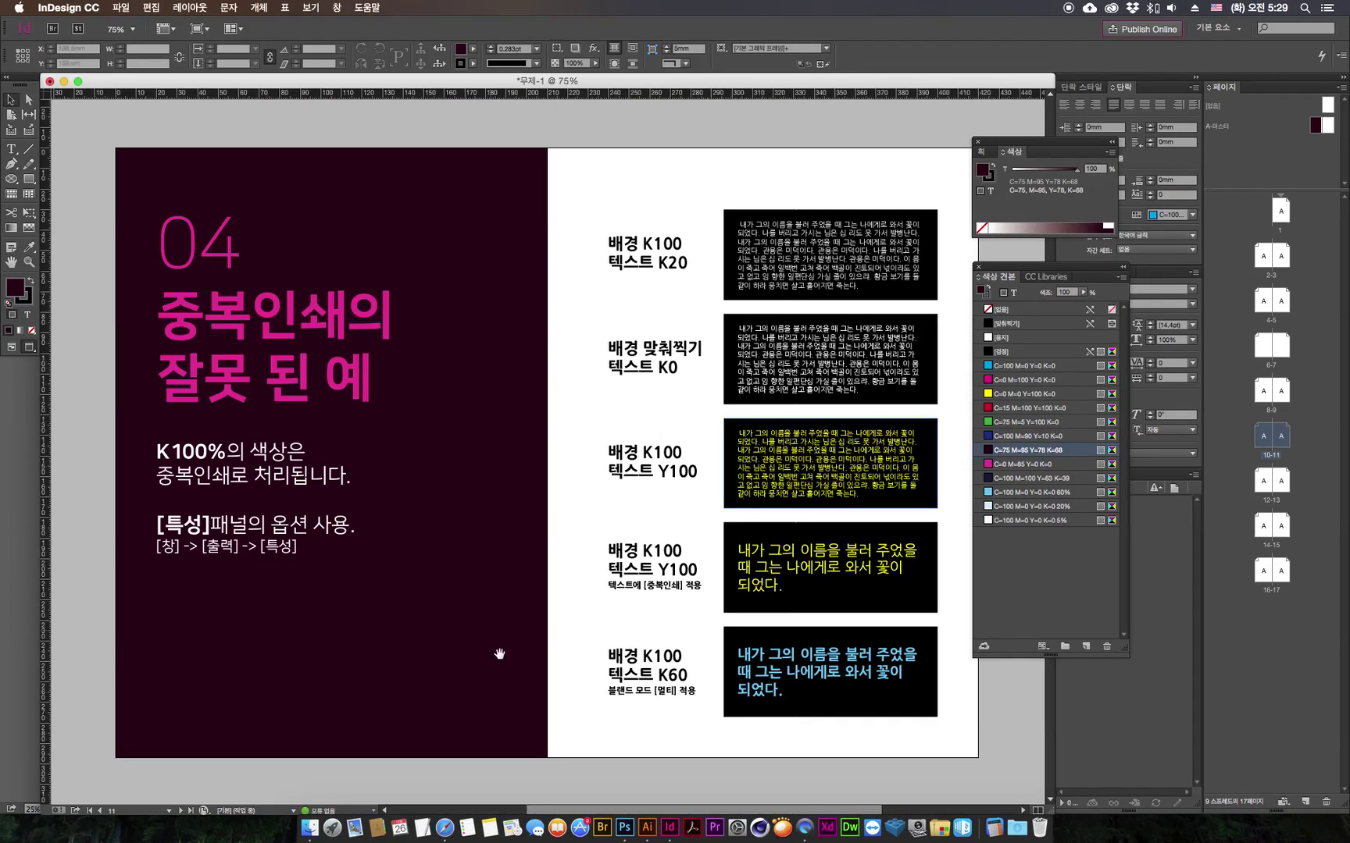
left_click_drag(514, 331, 514, 152)
scroll(514, 151, "down", 10)
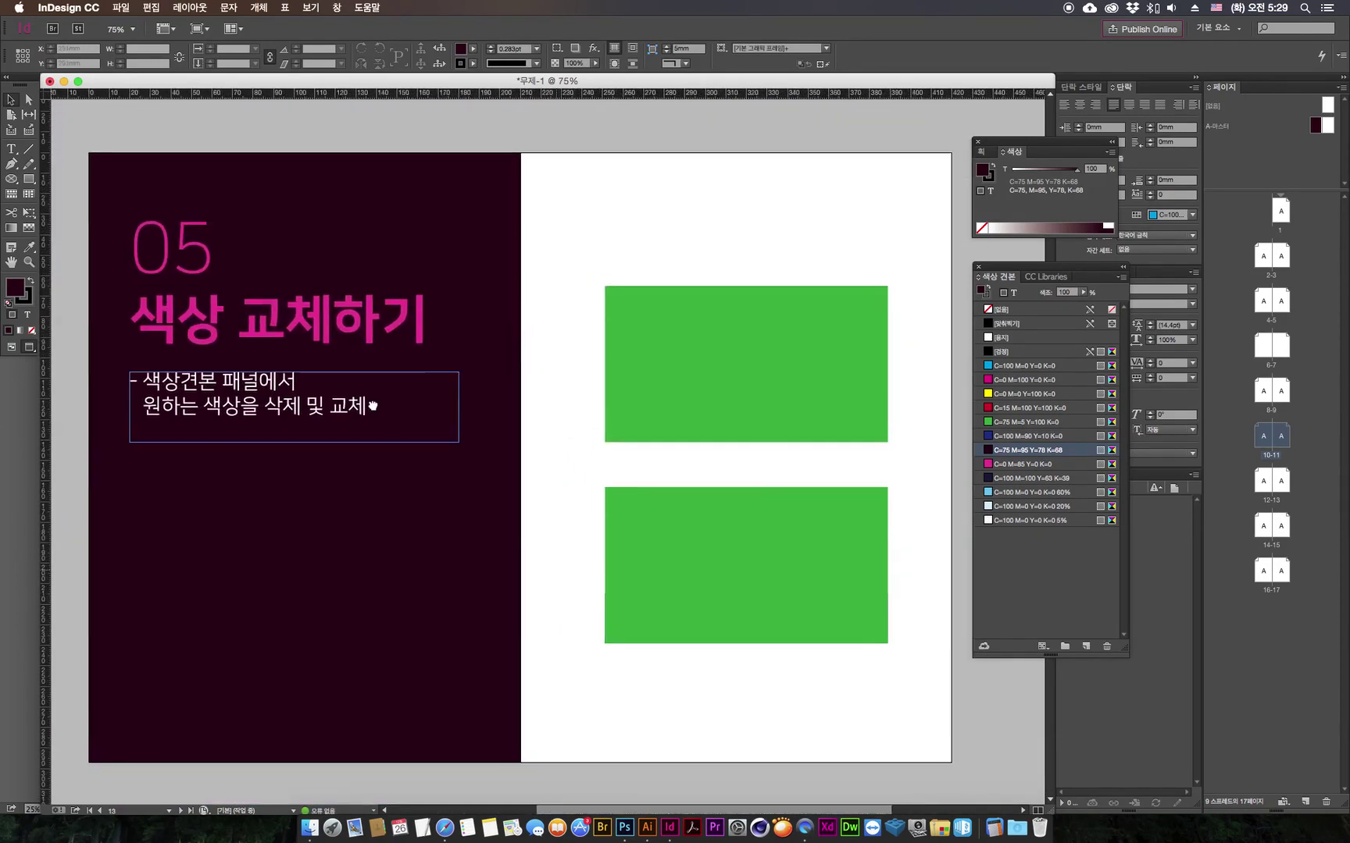
left_click(681, 556)
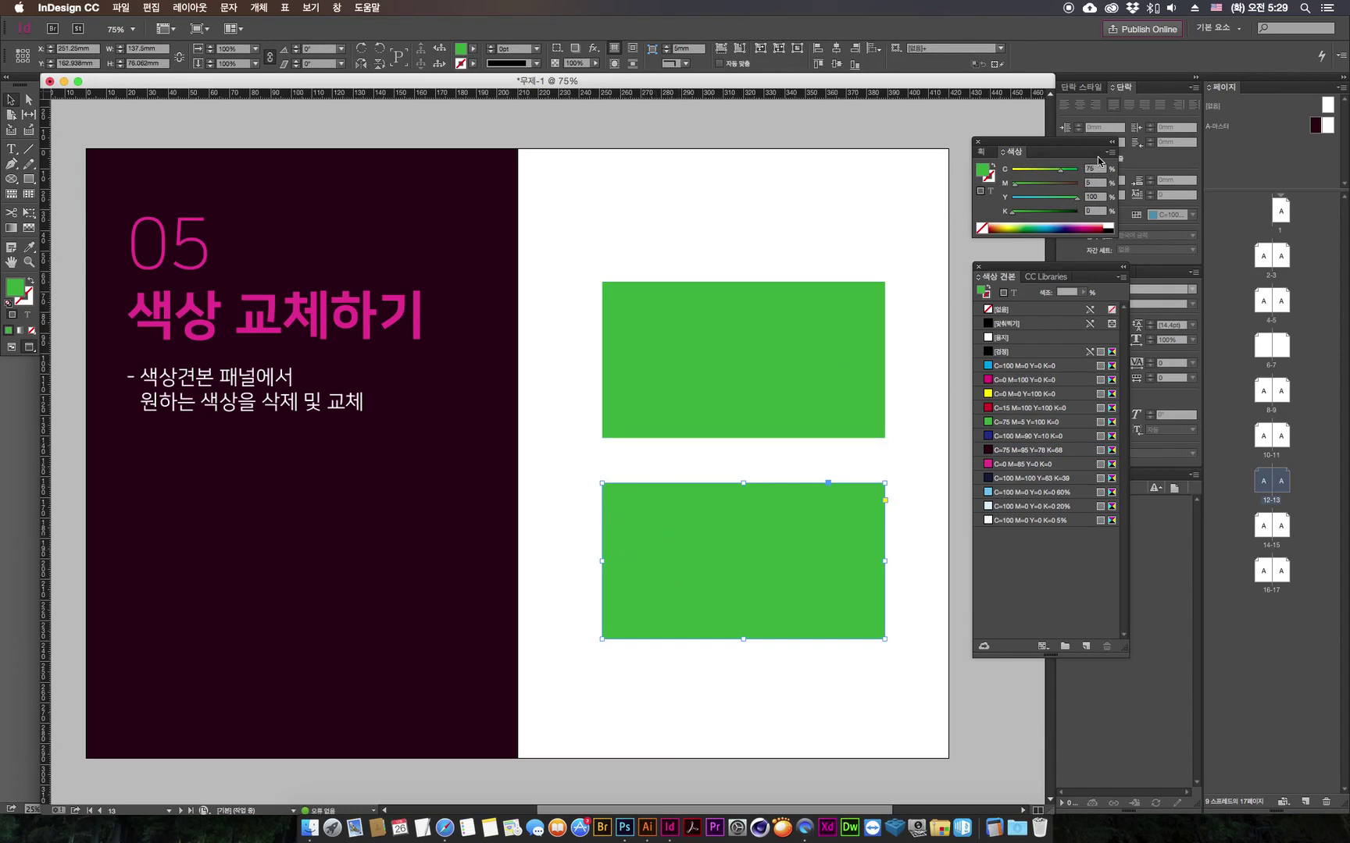
left_click(672, 367)
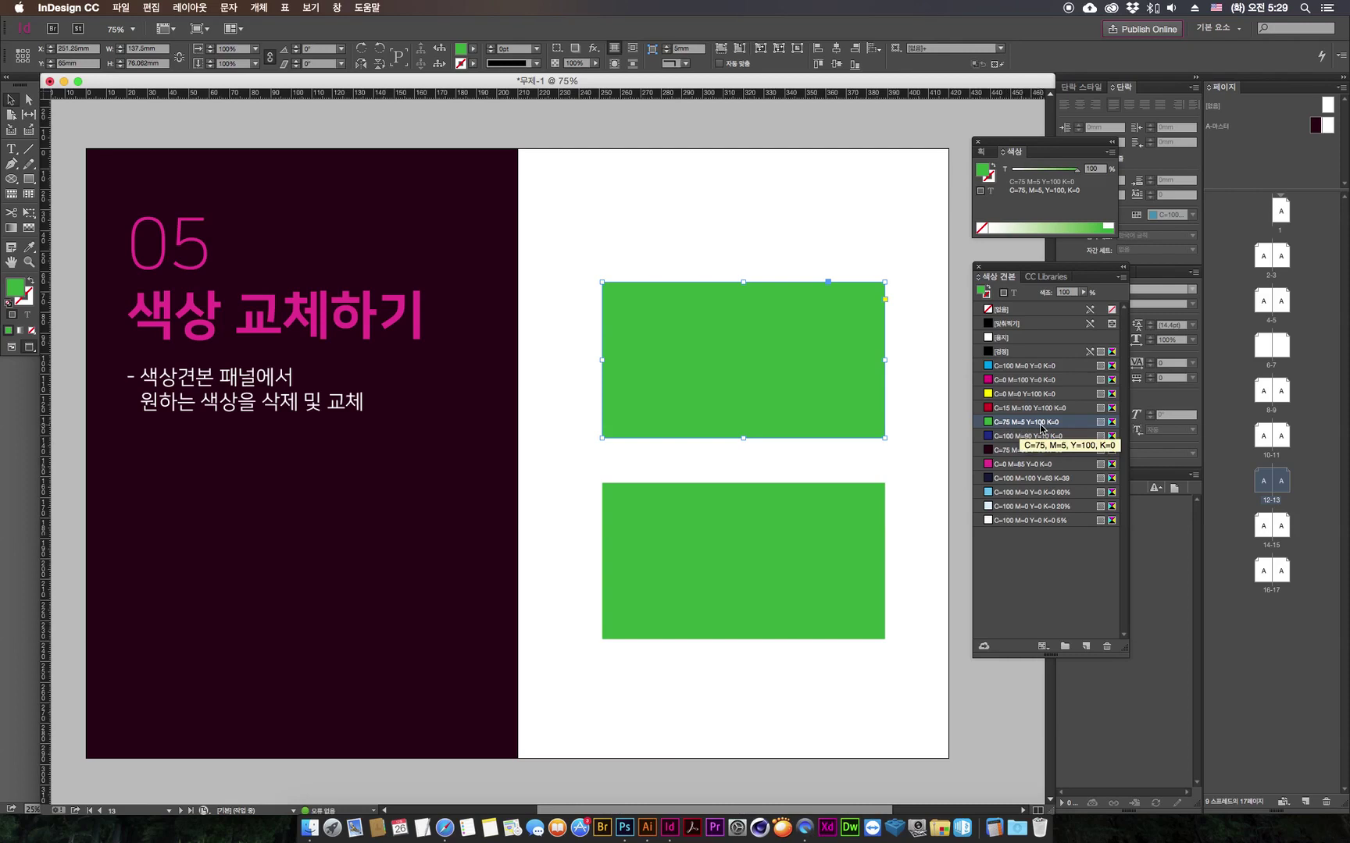
left_click(854, 510)
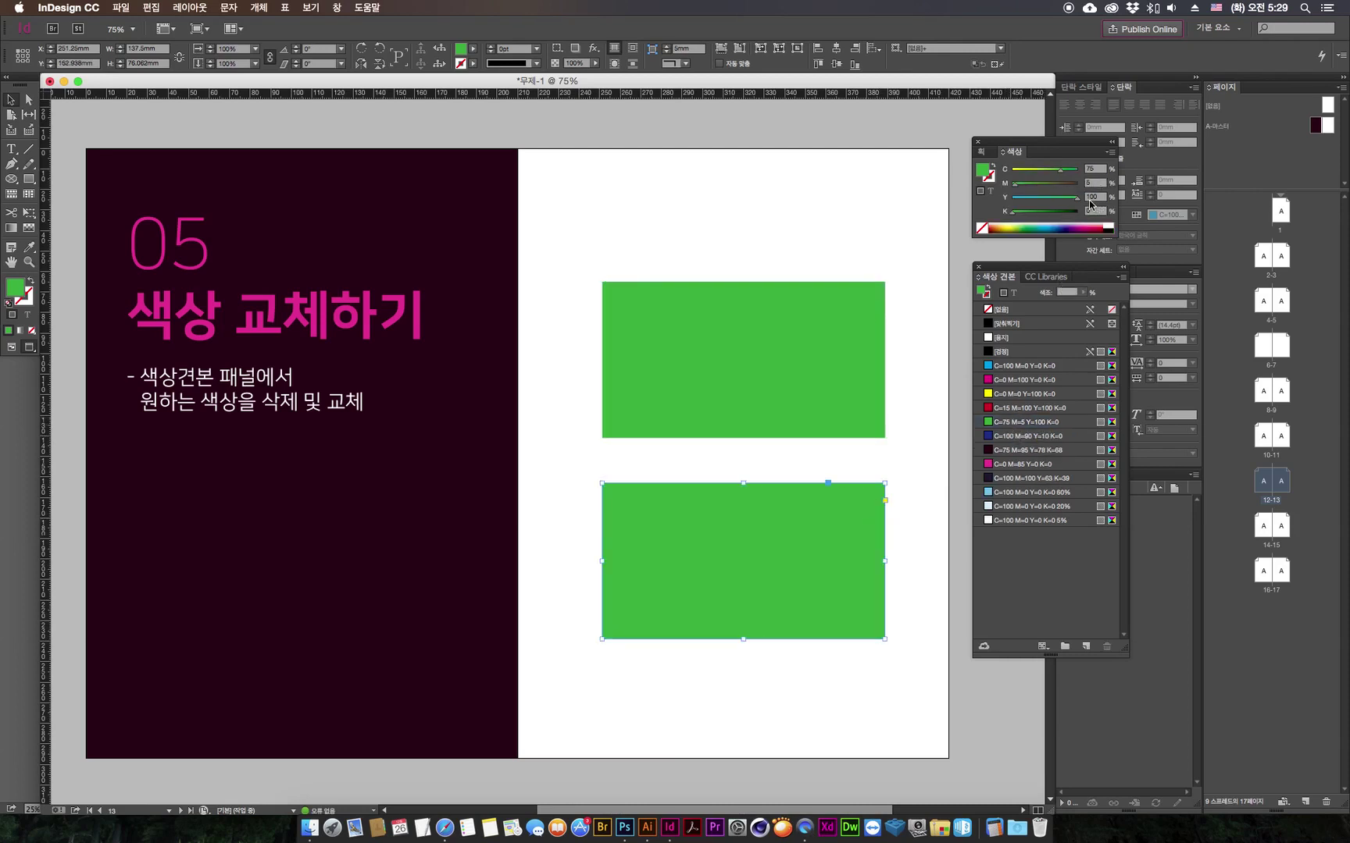
left_click(954, 370)
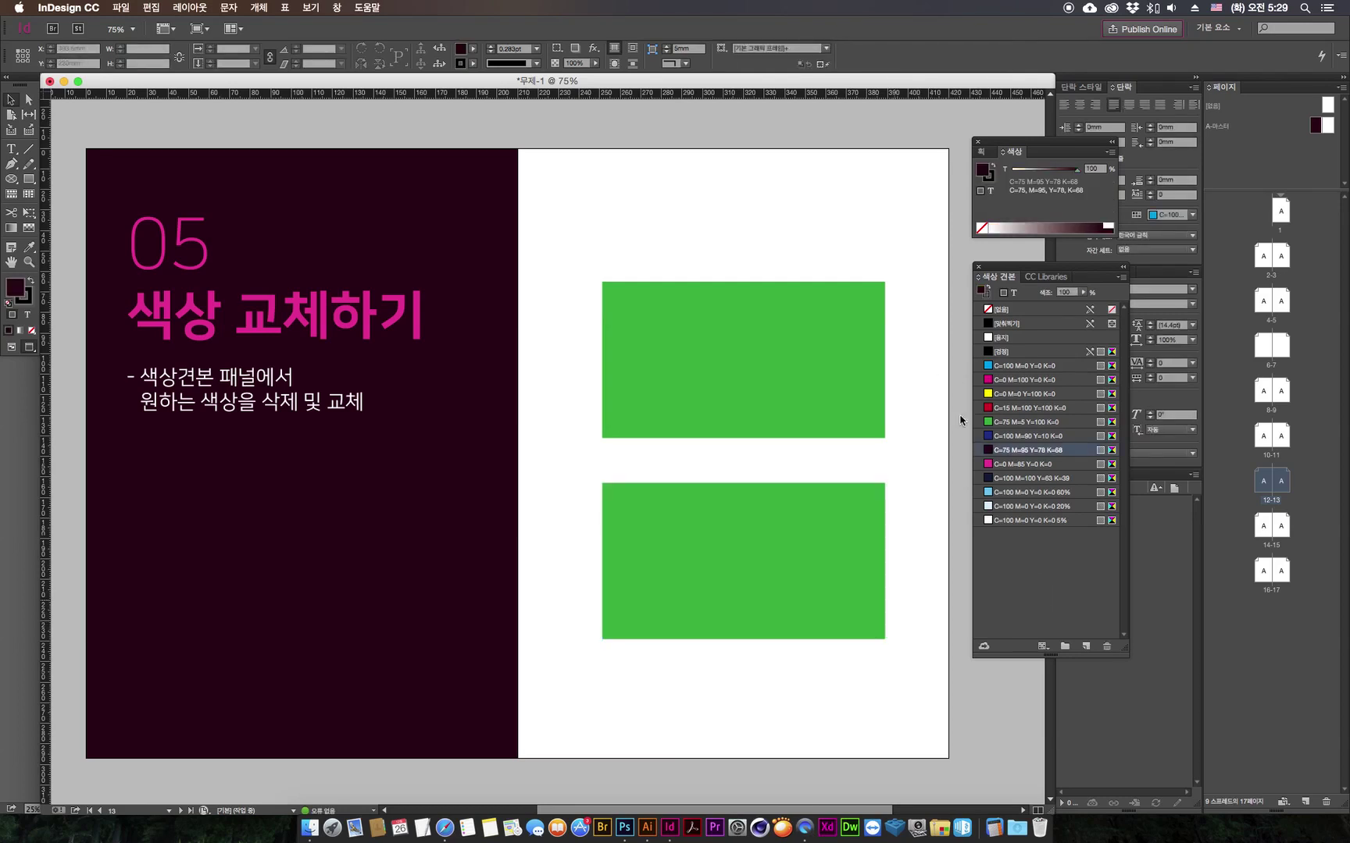
Step: Try 0% cyan in the C=75 M=5 Y=100 K=0 swatch with preview on, and discard the change
double_click(1076, 424)
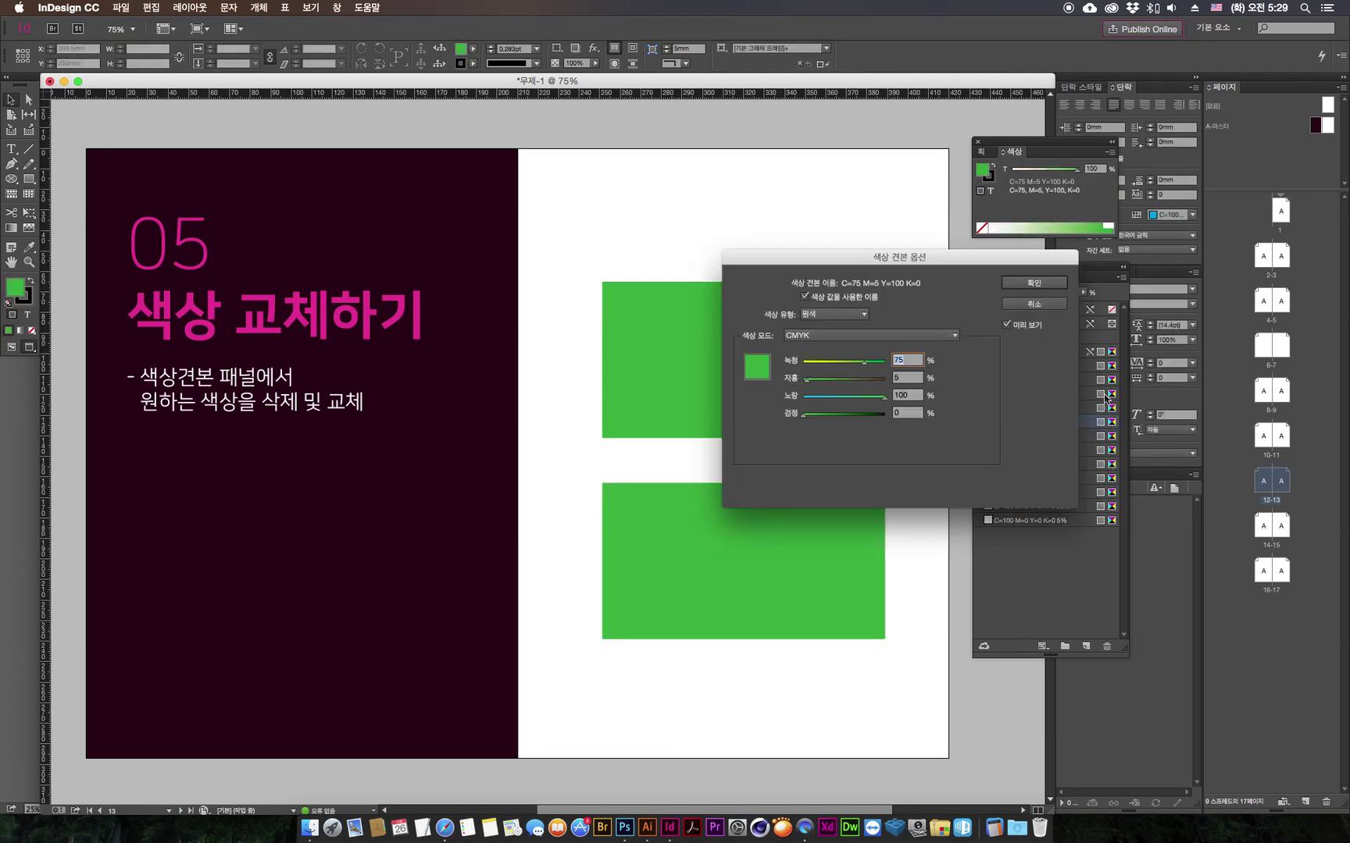
left_click_drag(984, 266, 1135, 281)
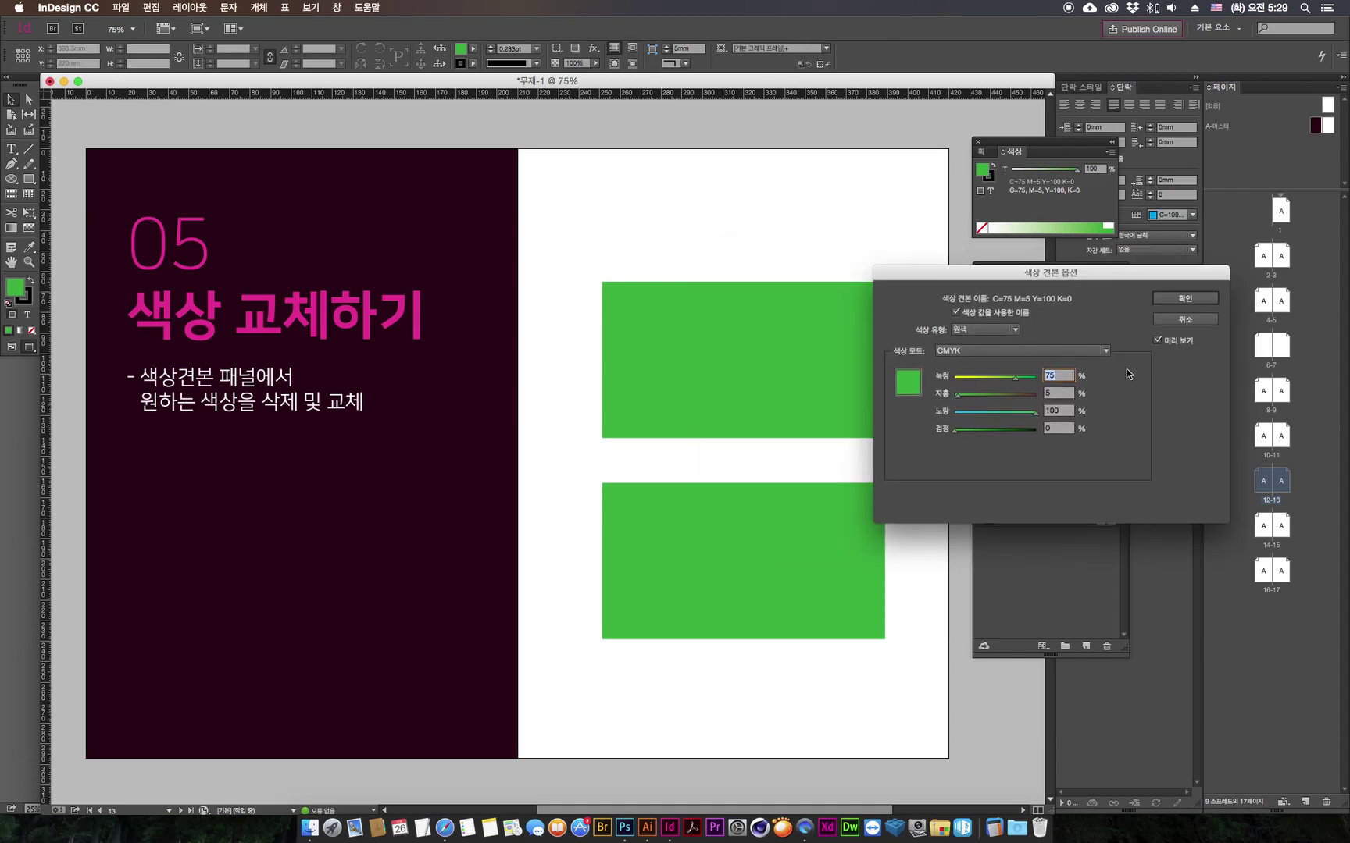
type("0")
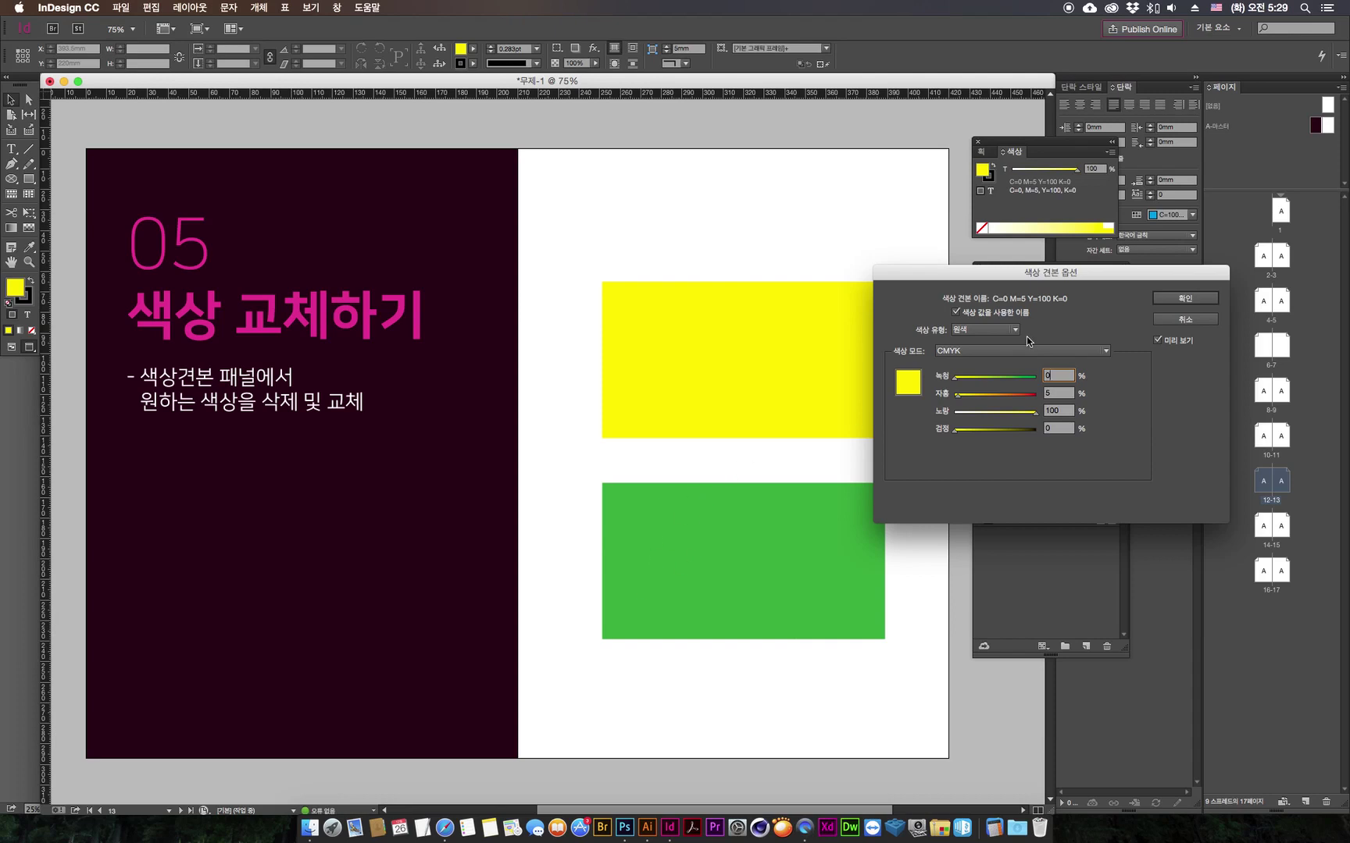
left_click_drag(991, 267, 1013, 248)
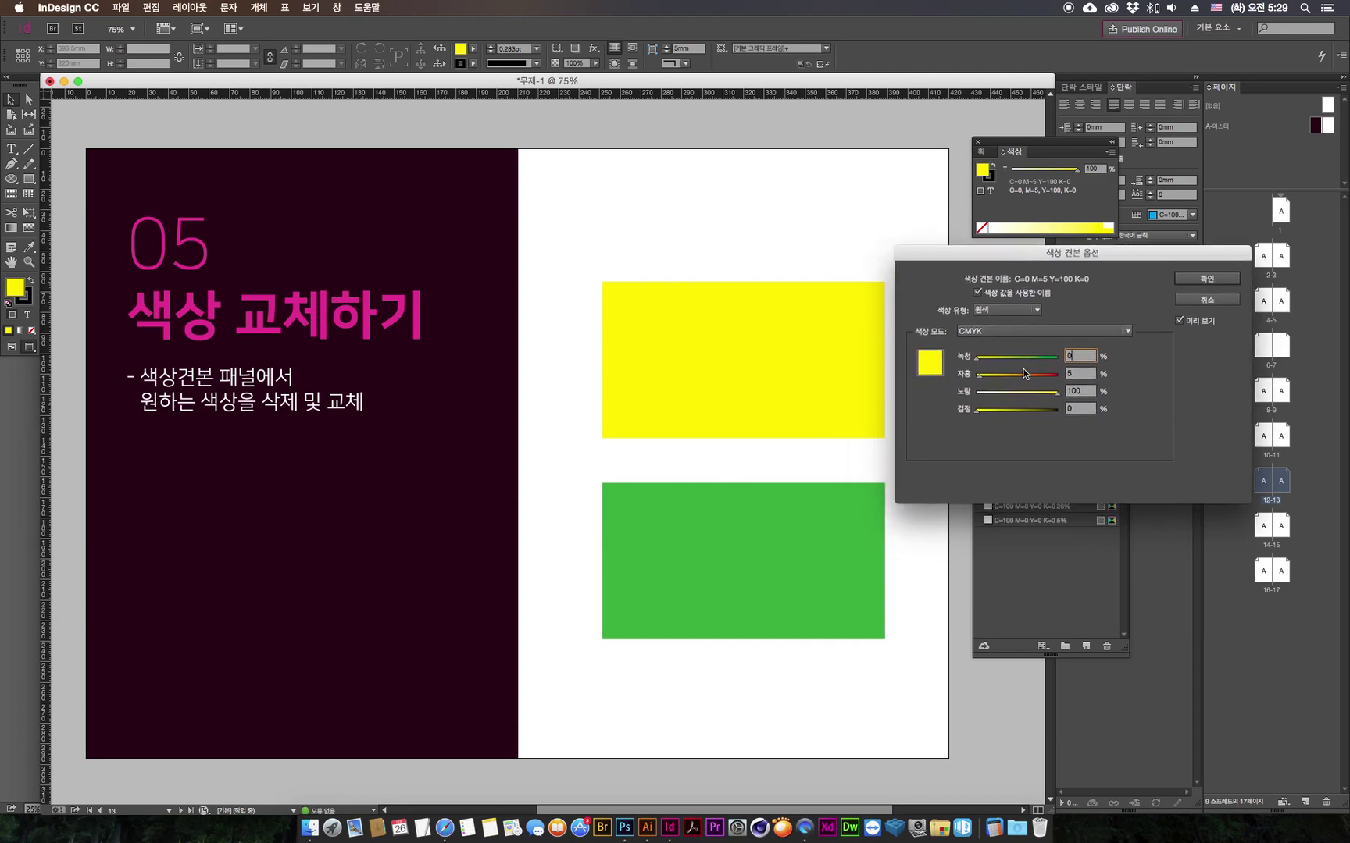
left_click(1201, 302)
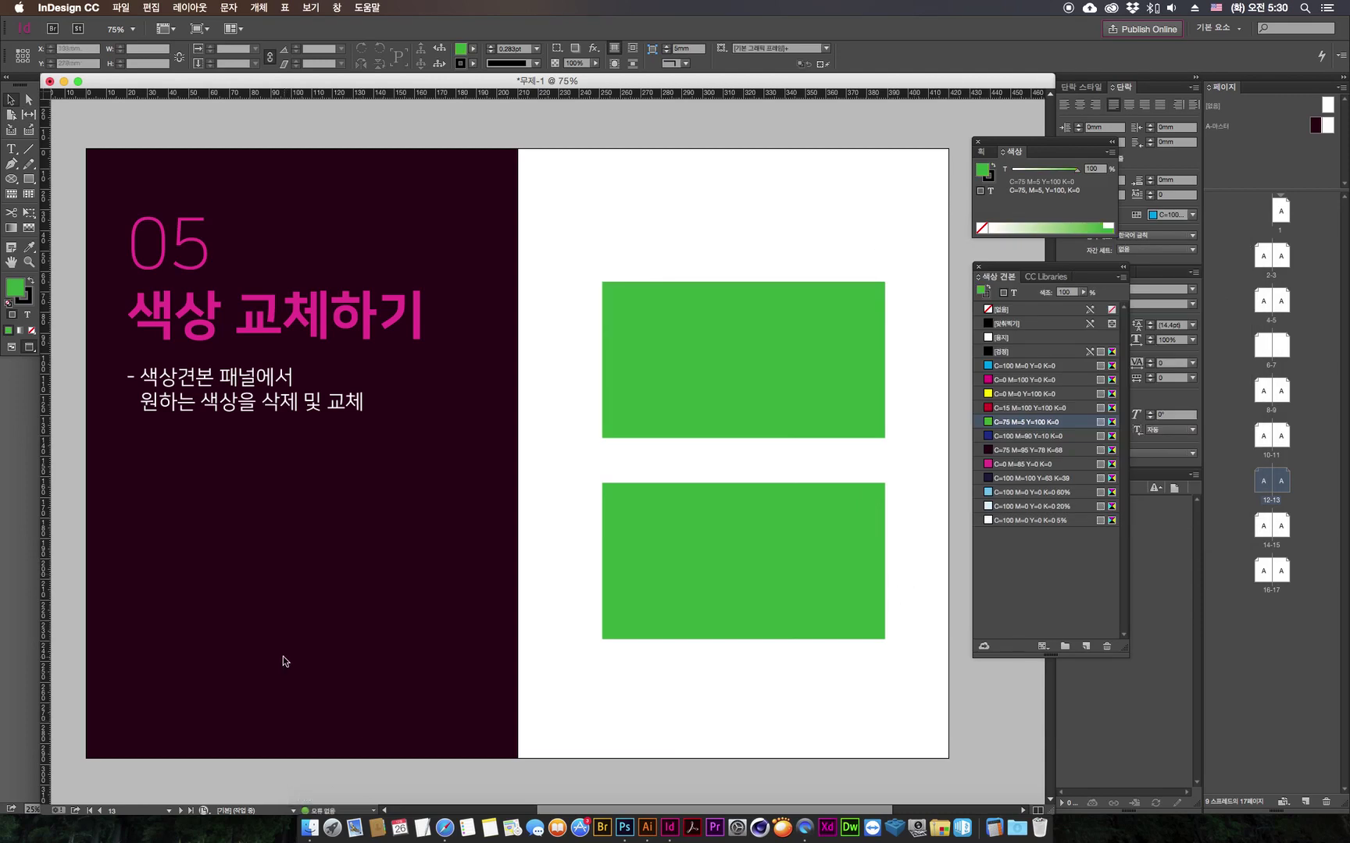
Step: Close the Color panel and recolour the lower green rectangle to a lighter bluish green with the colour picker
left_click_drag(1006, 151, 1000, 138)
left_click(976, 129)
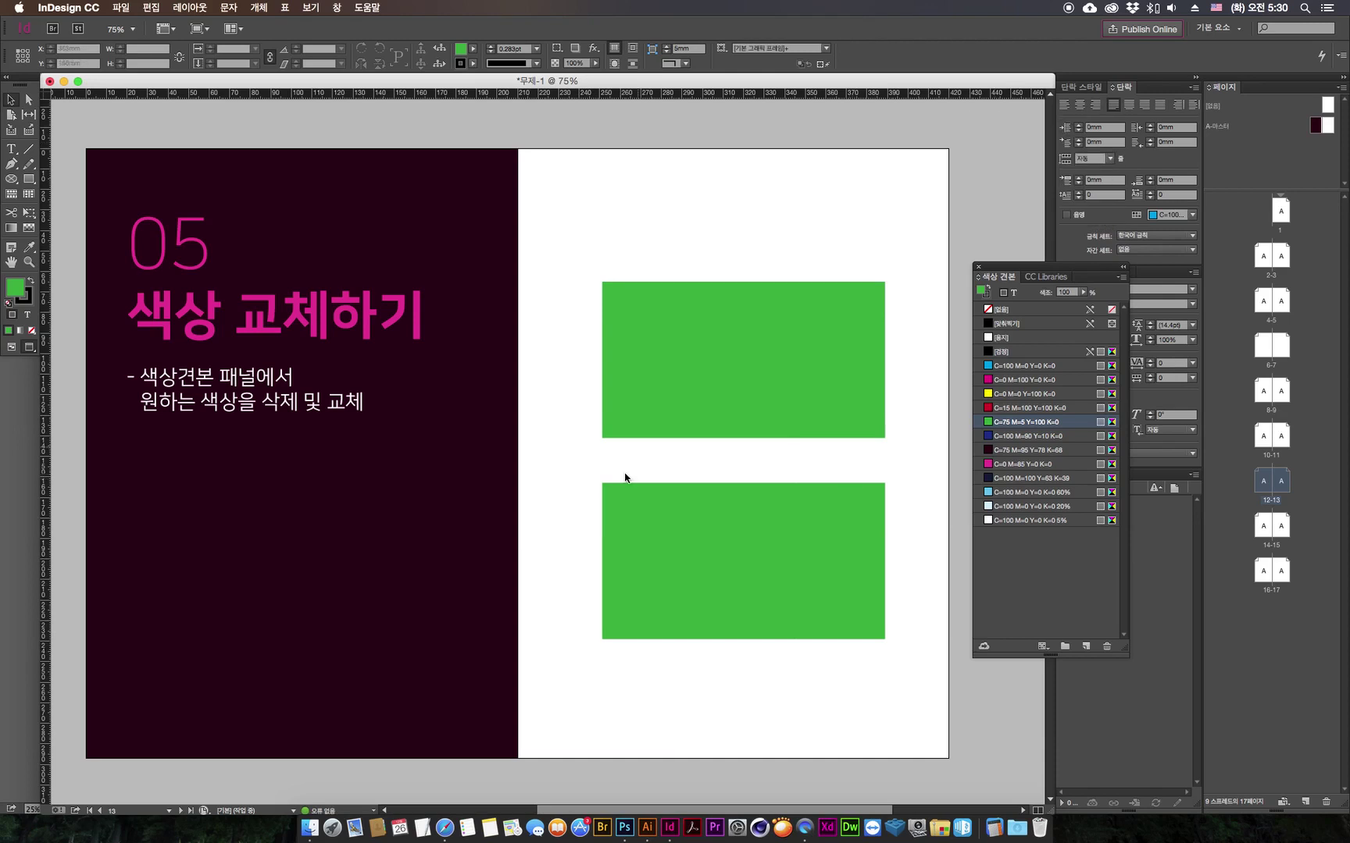
left_click(612, 543)
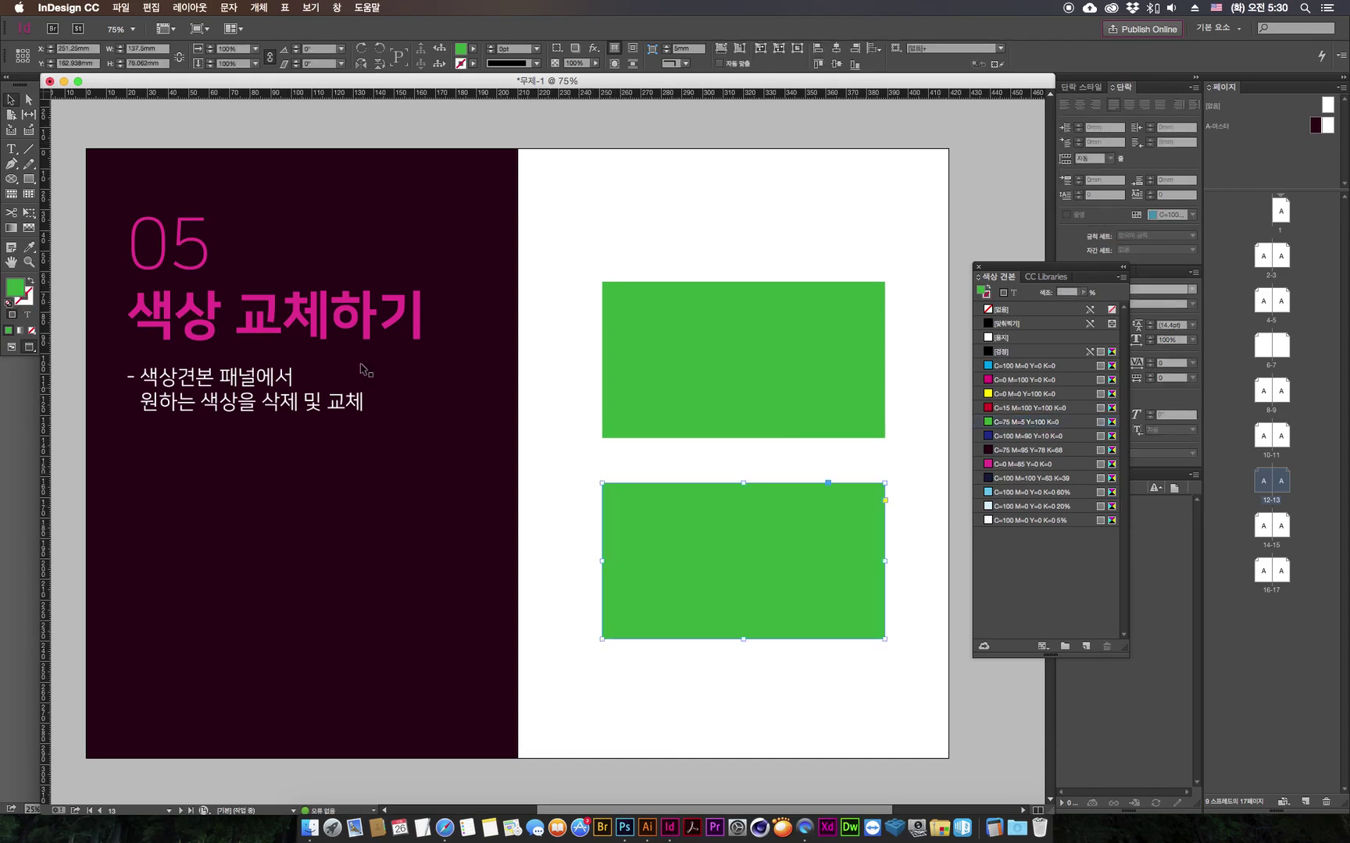
double_click(16, 288)
mouse_move(529, 314)
left_mouse_down()
mouse_move(533, 394)
mouse_move(485, 325)
mouse_move(500, 316)
left_mouse_up()
left_click(738, 266)
left_click(784, 182)
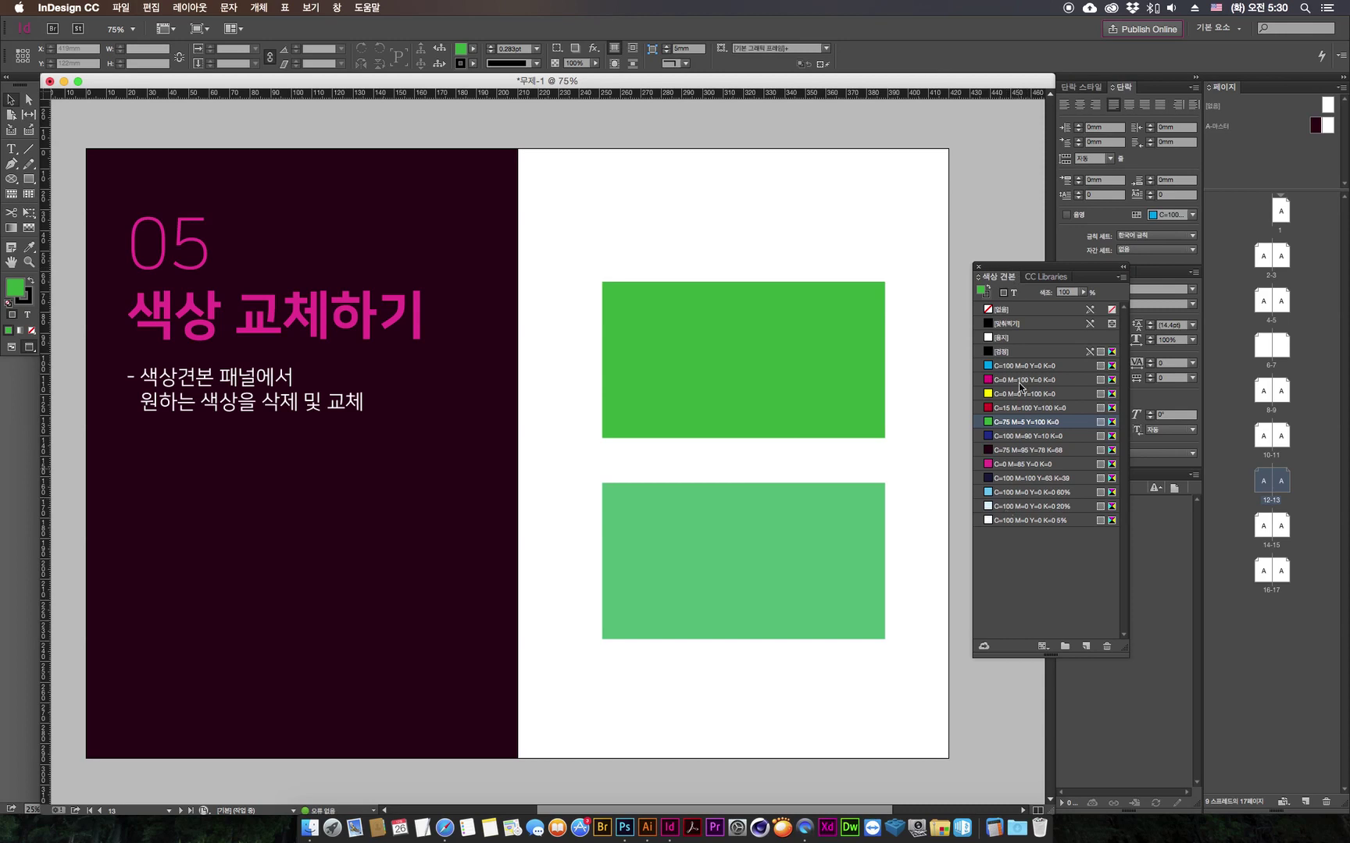
Step: Check the lower rectangle's custom fill against the list of swatches, and close the Swatches panel
left_click(687, 558)
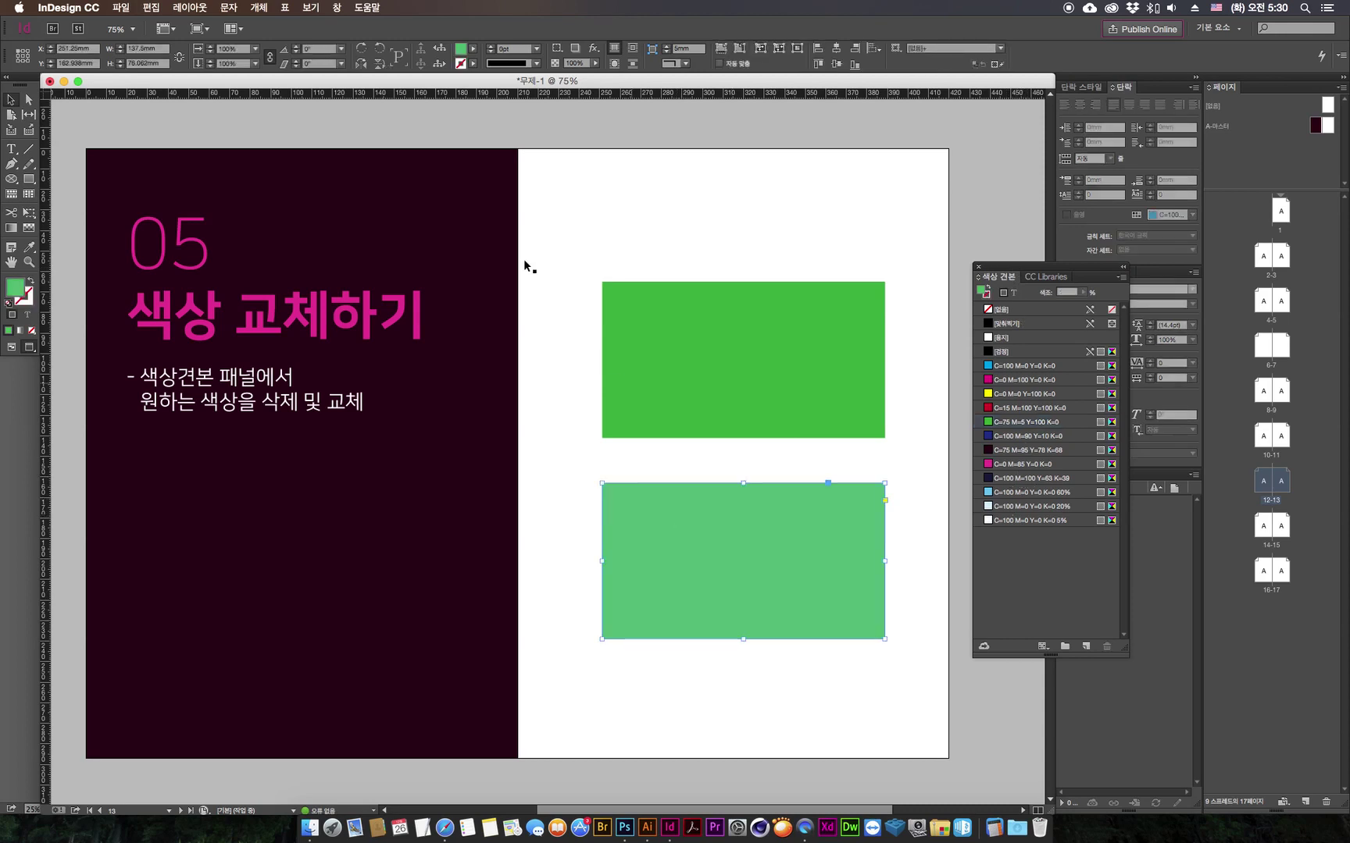
left_click(473, 49)
mouse_move(475, 108)
left_mouse_down()
mouse_move(475, 137)
mouse_move(475, 104)
left_mouse_up()
left_click(498, 32)
left_click_drag(992, 273, 825, 337)
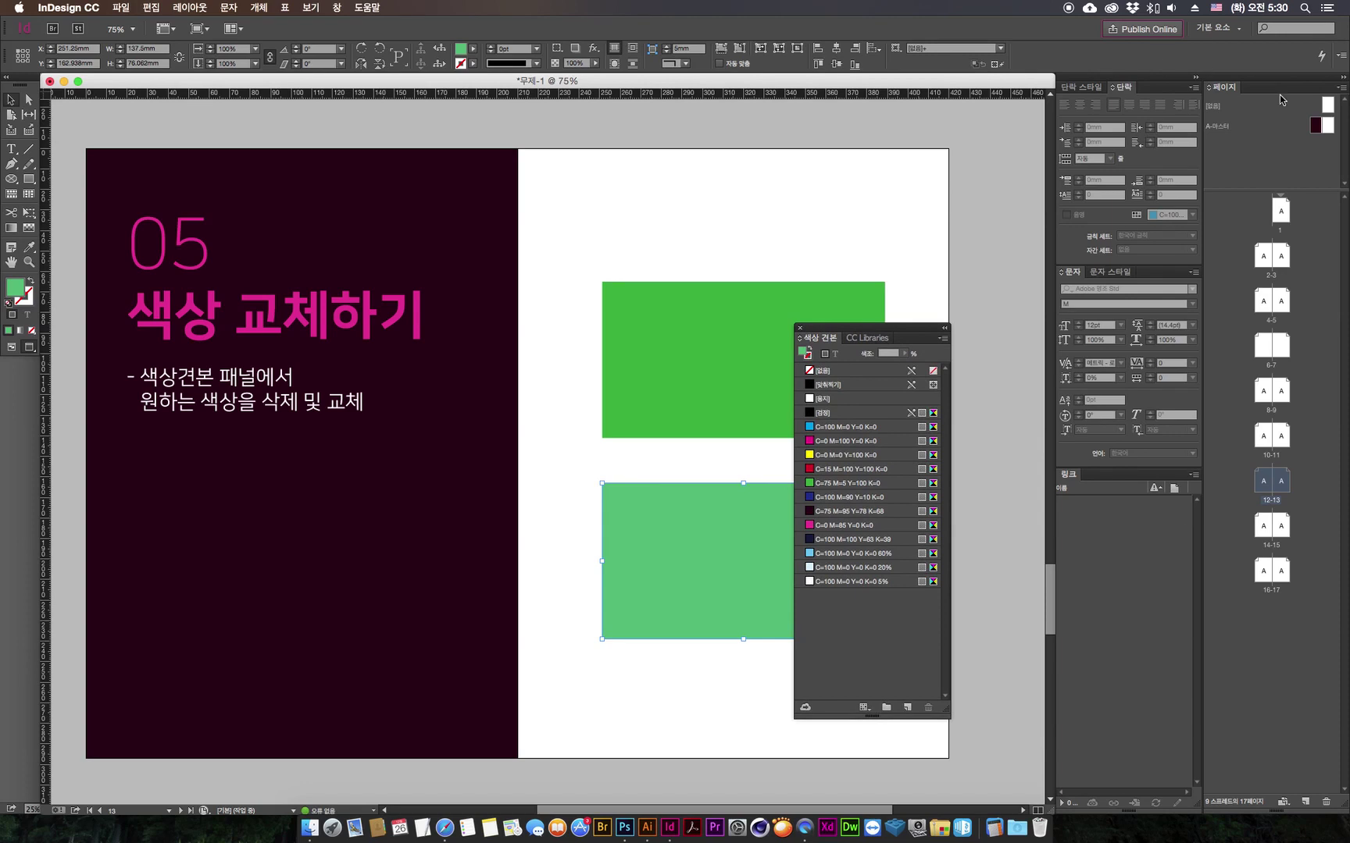
left_click_drag(816, 329, 976, 268)
left_click(959, 267)
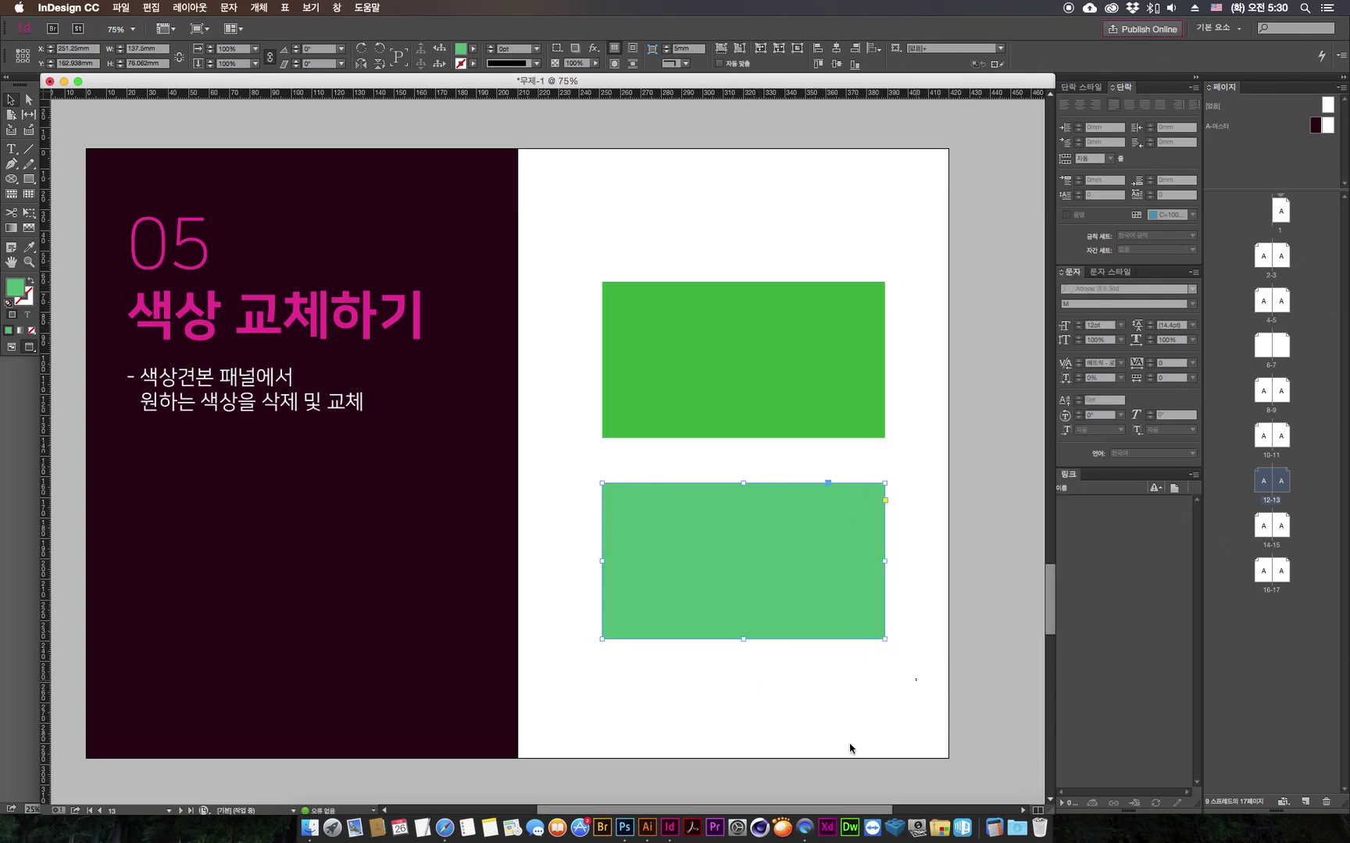
Step: Fill the lower rectangle with the C=100 M=0 Y=0 K=0 60% swatch, replace it with C=100 M=90 Y=10 K=0, and deselect
left_click(759, 781)
left_click(645, 542)
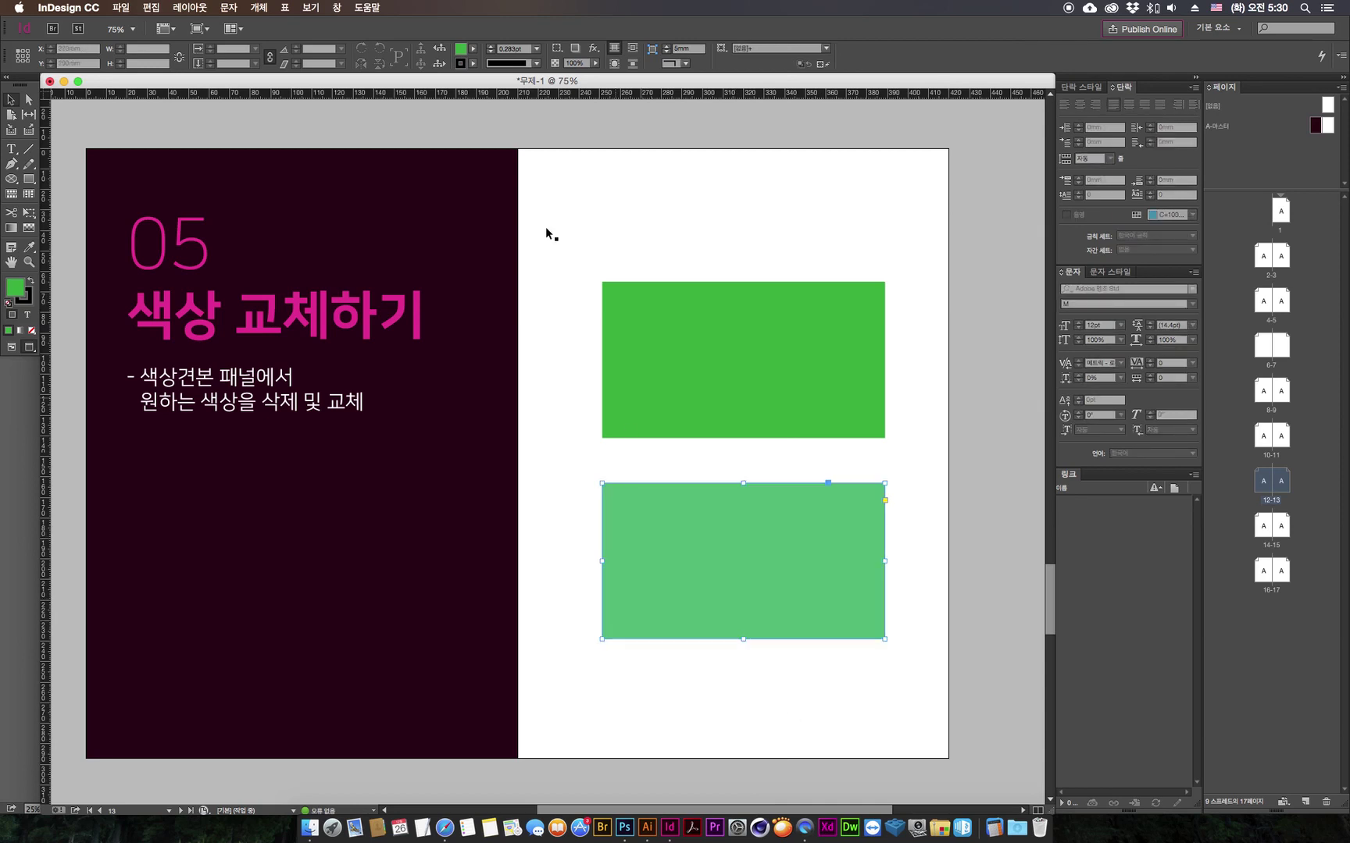
left_click(473, 48)
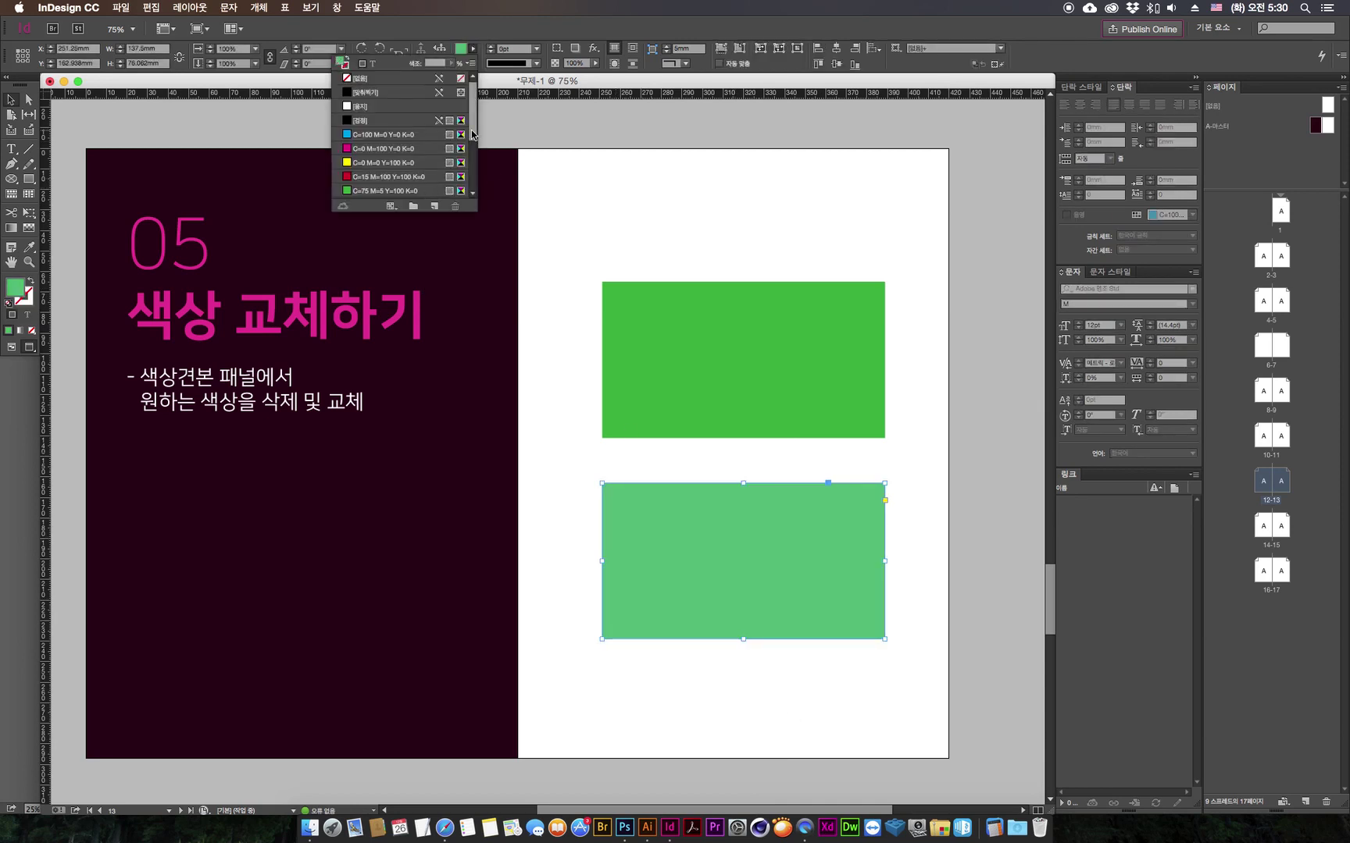
scroll(389, 172, "down", 2)
left_click(388, 166)
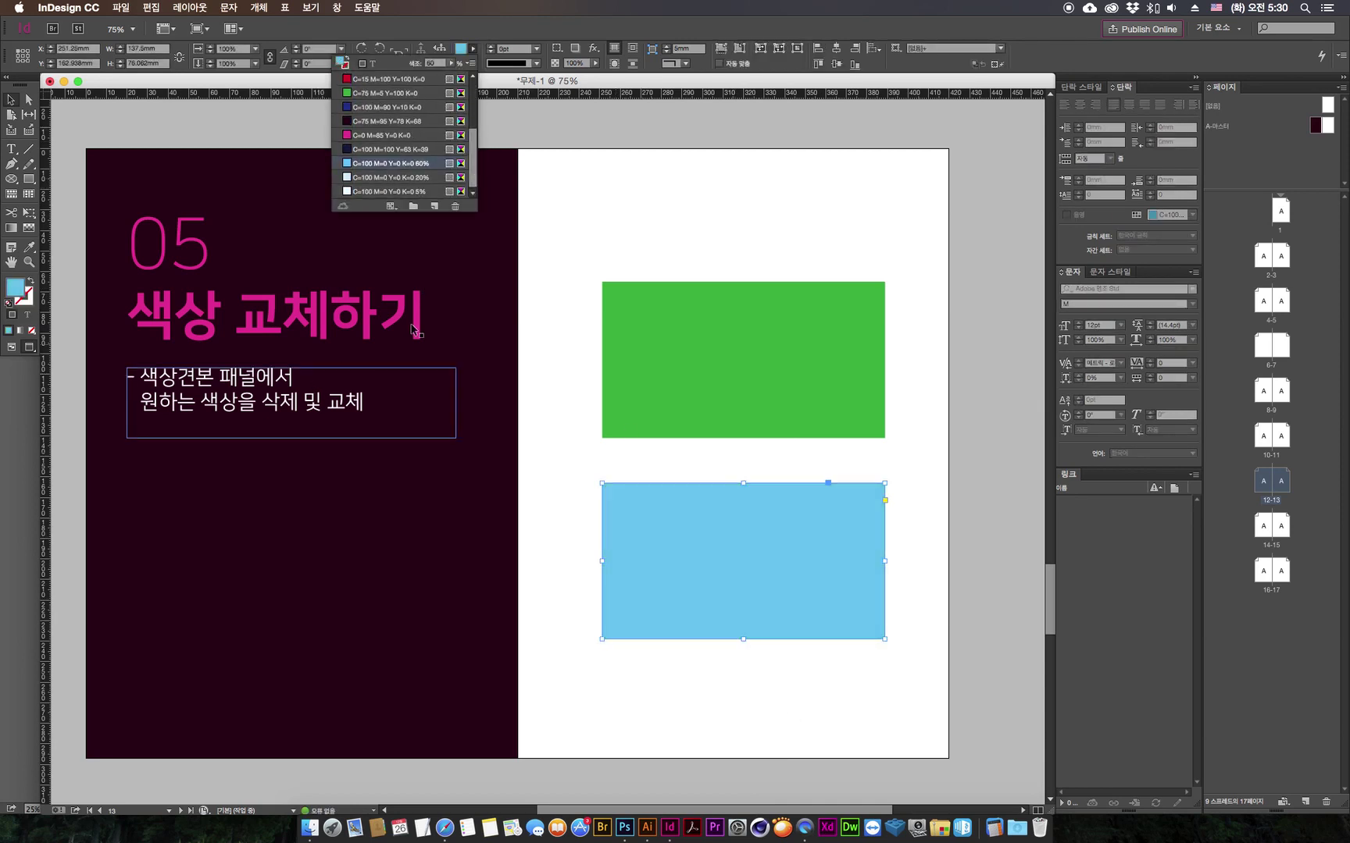
left_click_drag(469, 183, 470, 163)
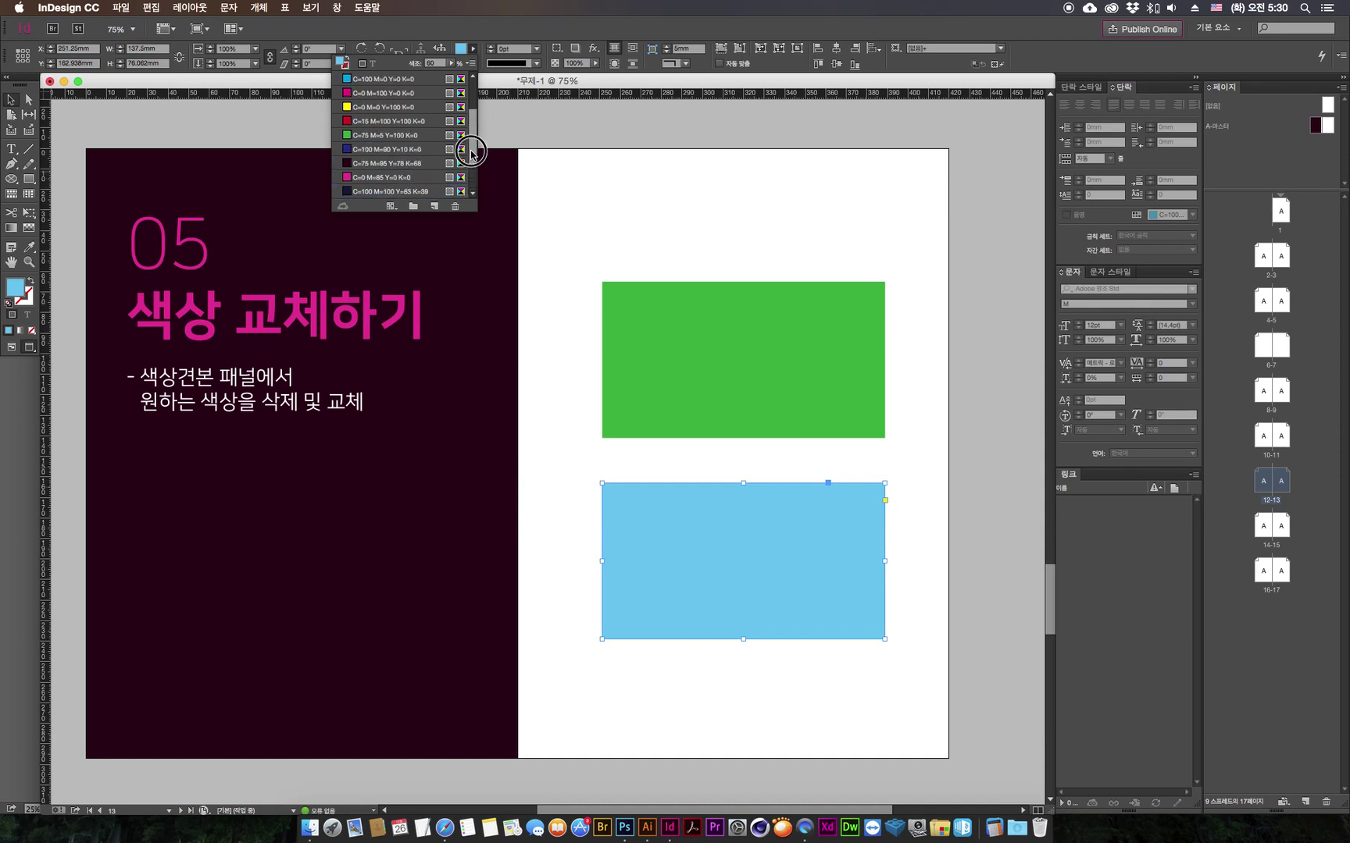
left_click(384, 149)
left_click(625, 193)
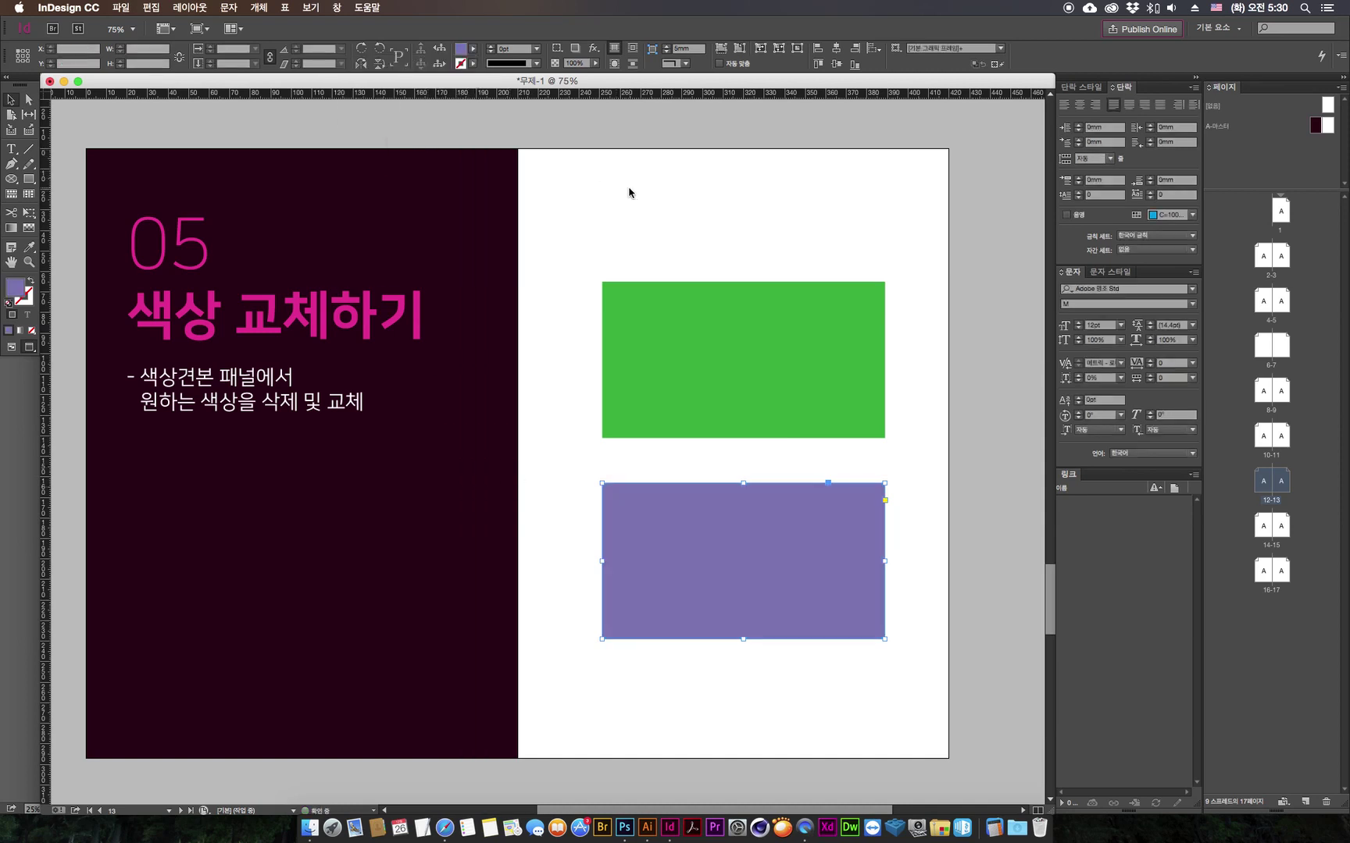
Step: Go to spread 06 and show the Swatches and Color panels beside the tint chart
scroll(527, 651, "down", 10)
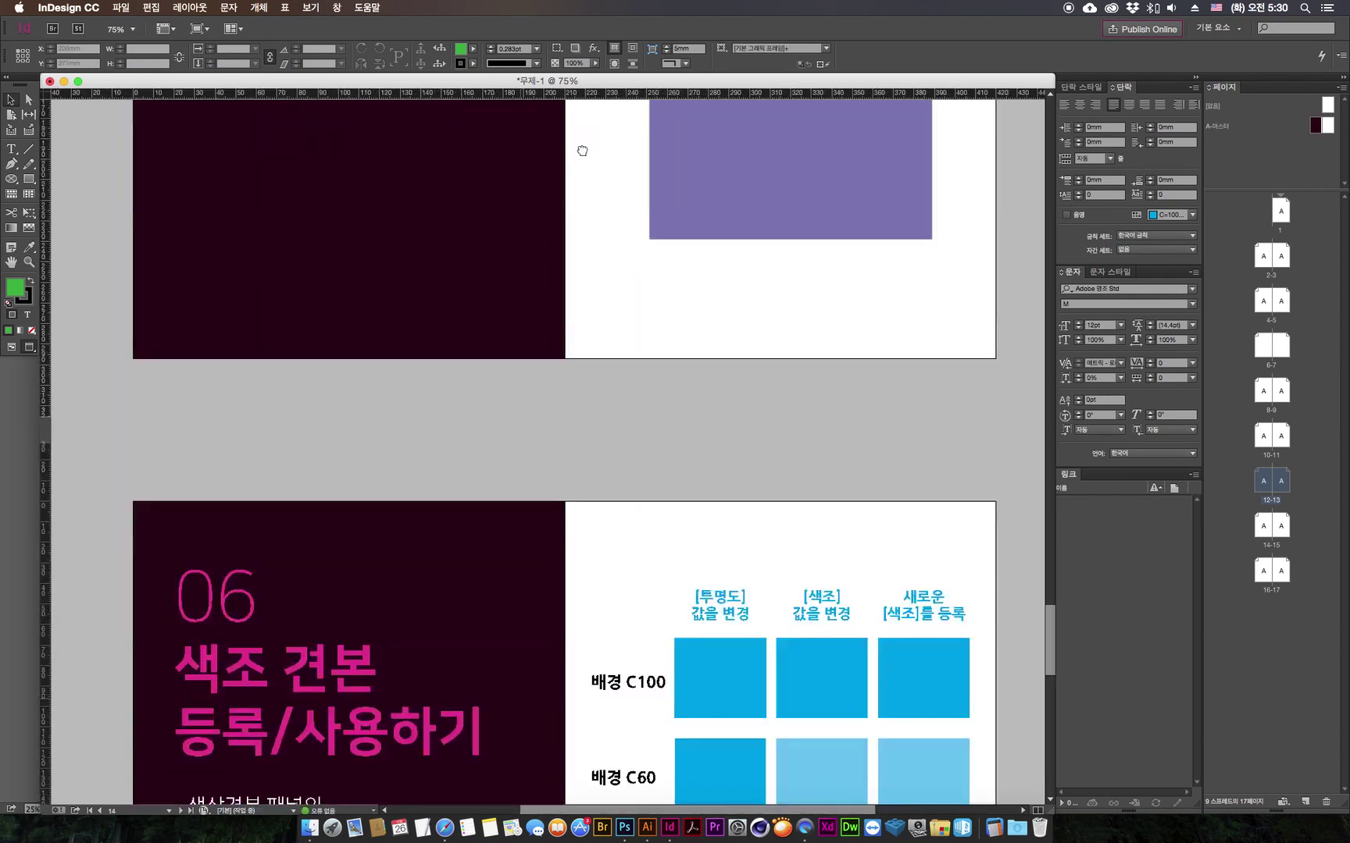
left_click_drag(581, 553, 506, 437)
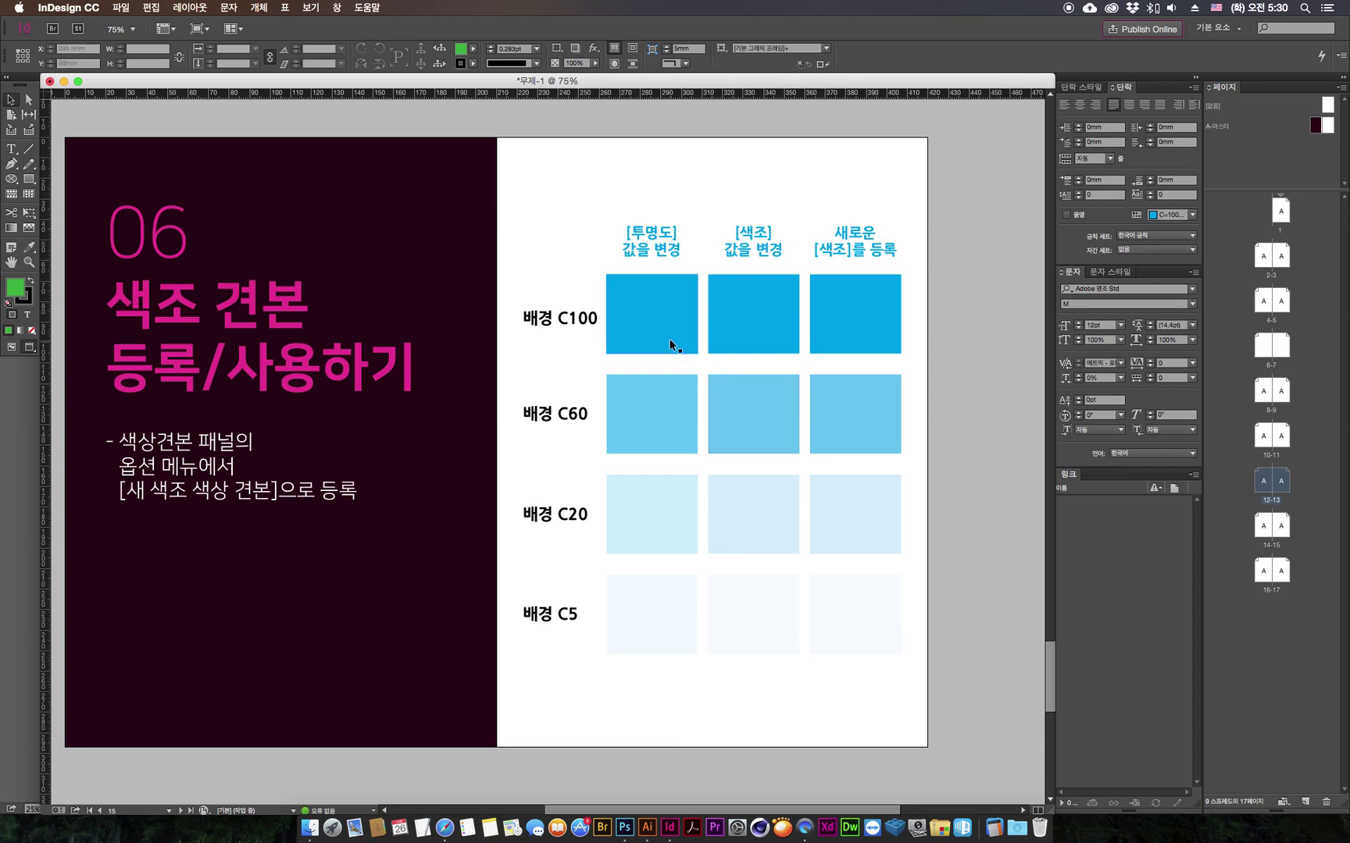
left_click(367, 7)
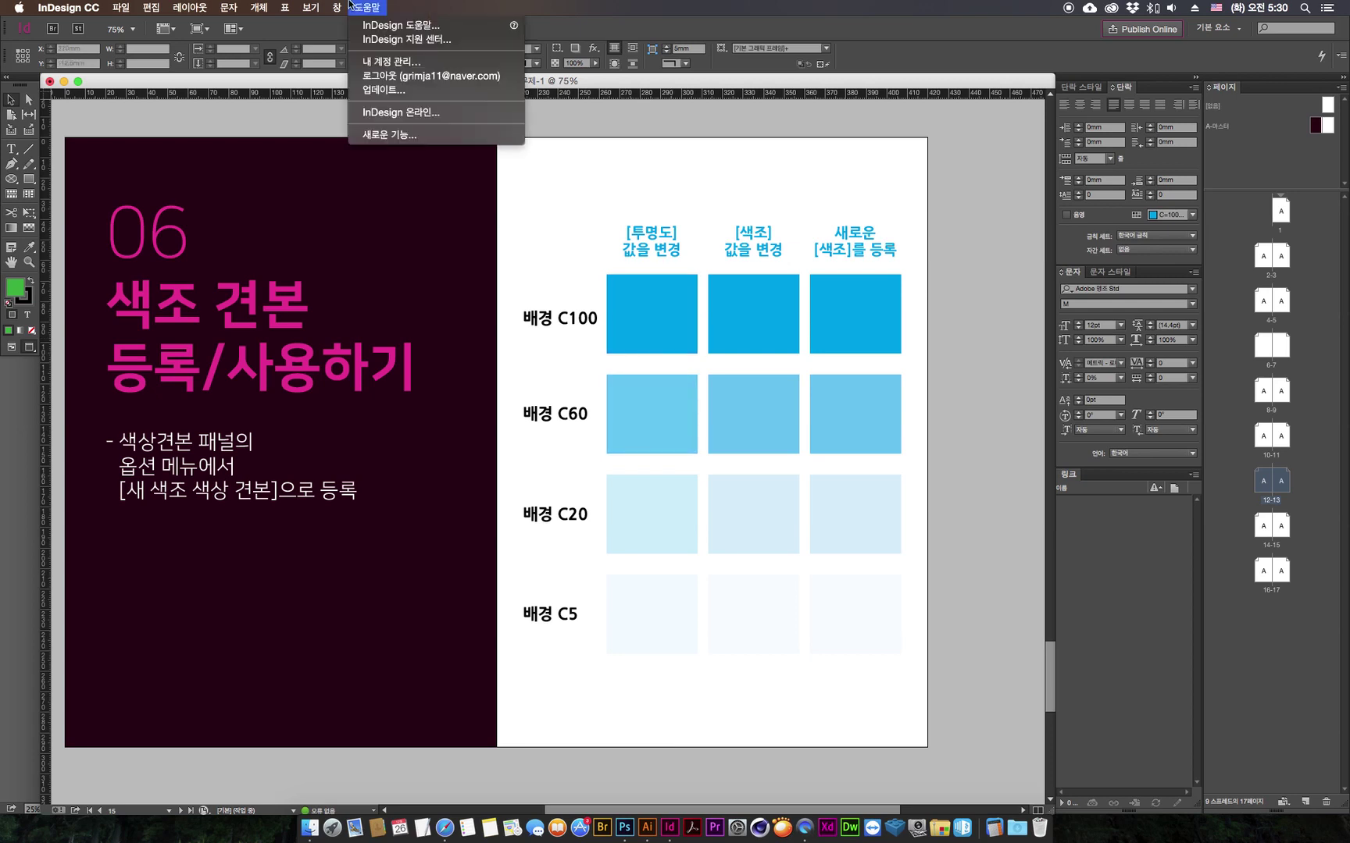
mouse_move(337, 7)
mouse_move(375, 201)
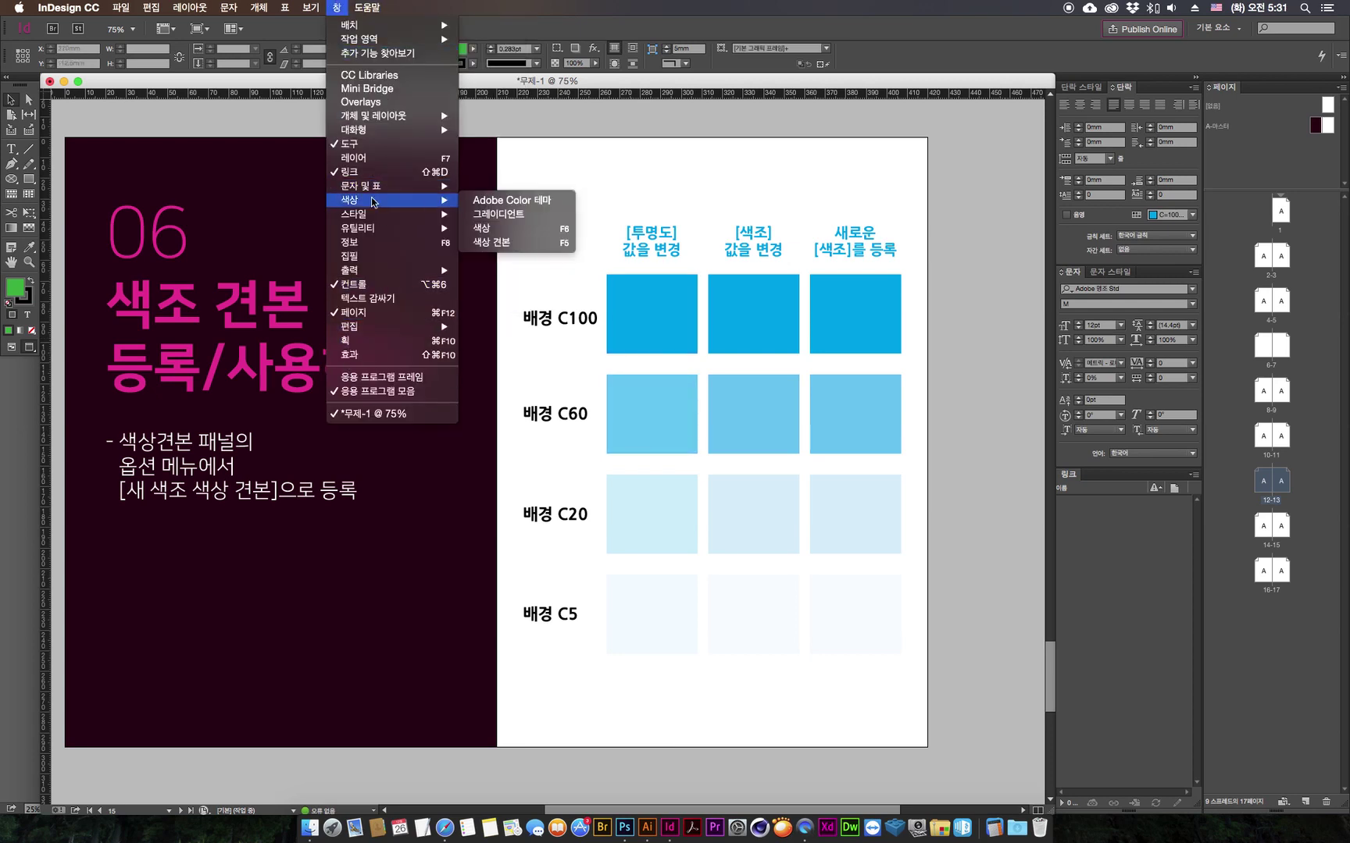
left_click(514, 244)
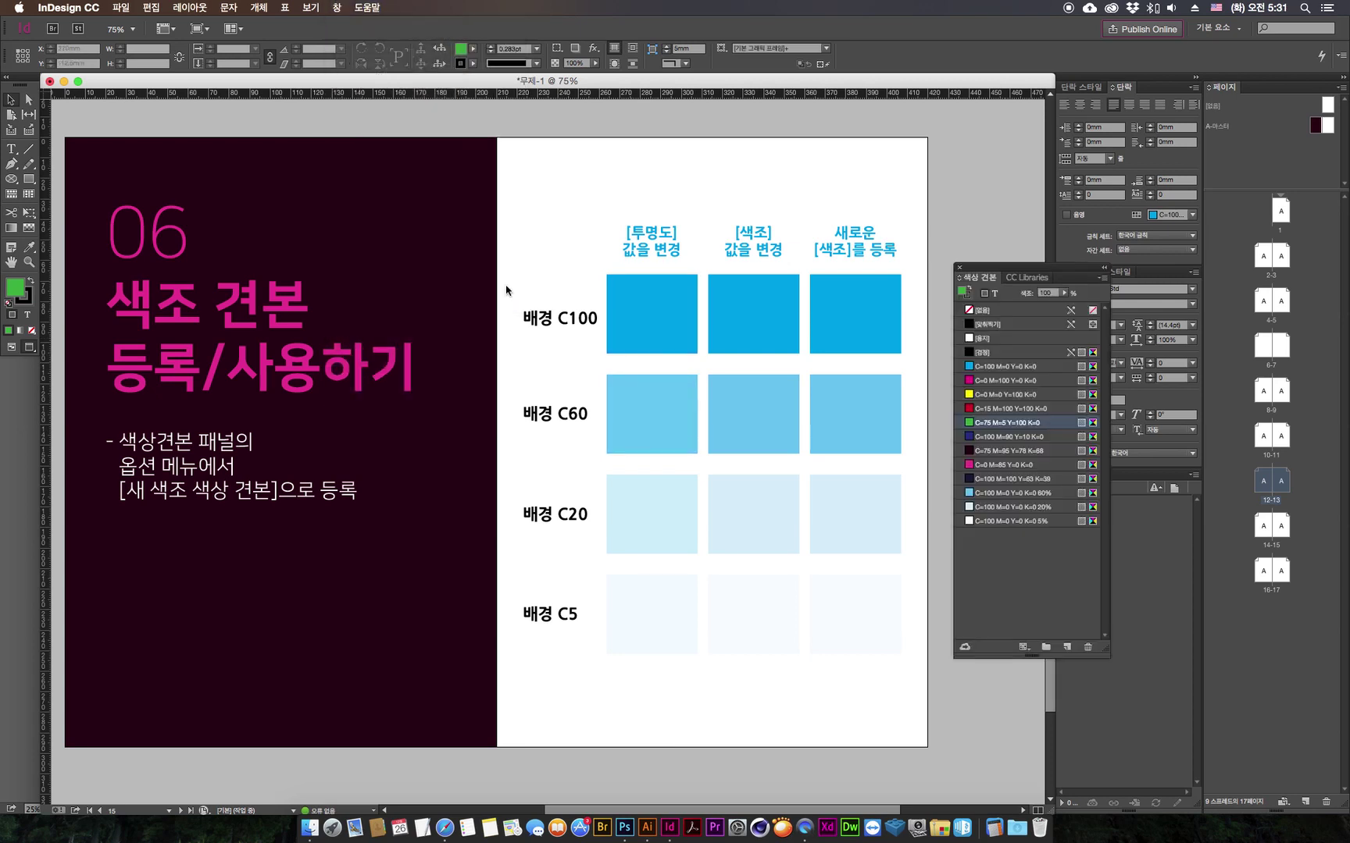
left_click_drag(977, 267, 969, 332)
left_click(367, 7)
mouse_move(337, 7)
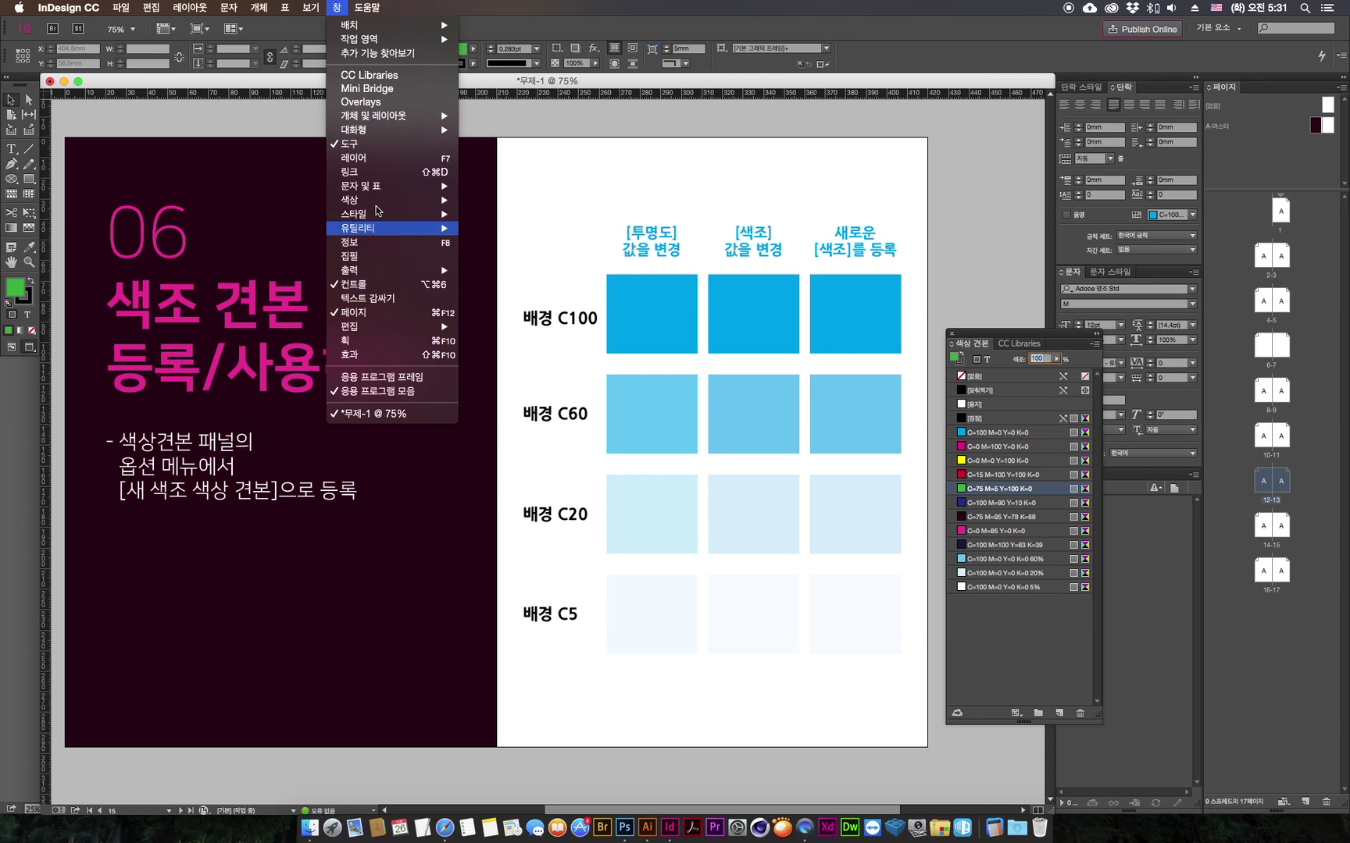
mouse_move(380, 201)
left_click(481, 228)
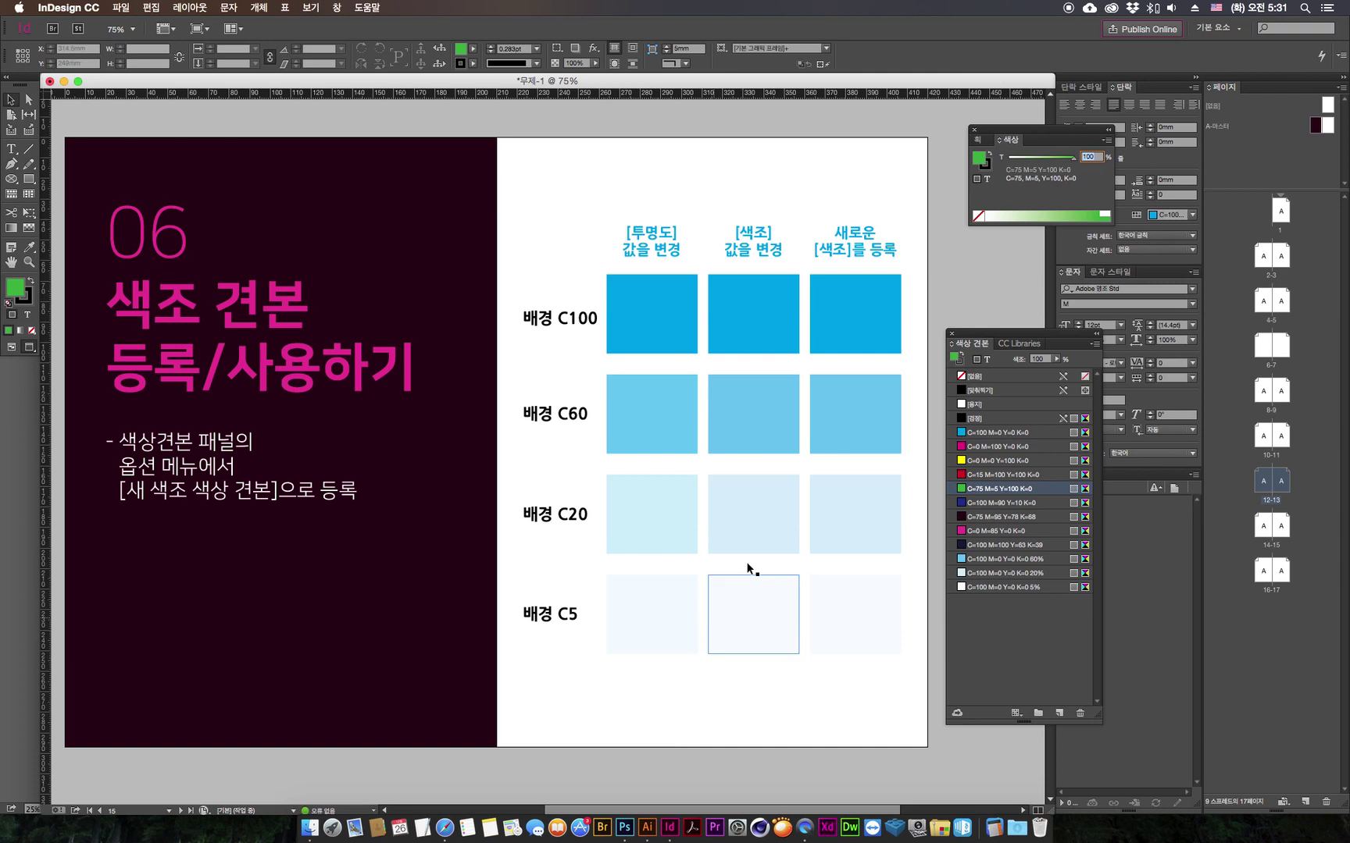
left_click(719, 317)
left_click(517, 458)
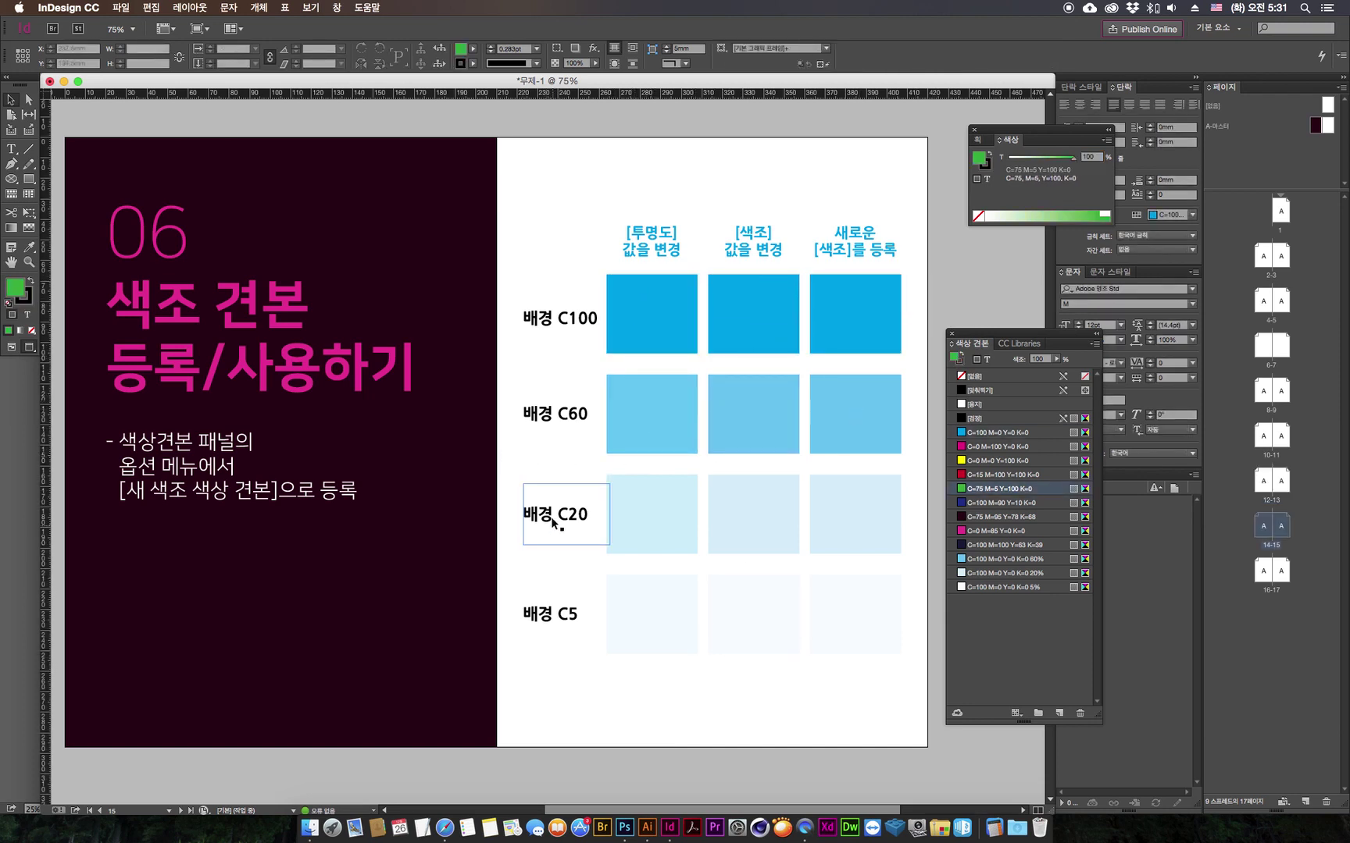
left_click(558, 629)
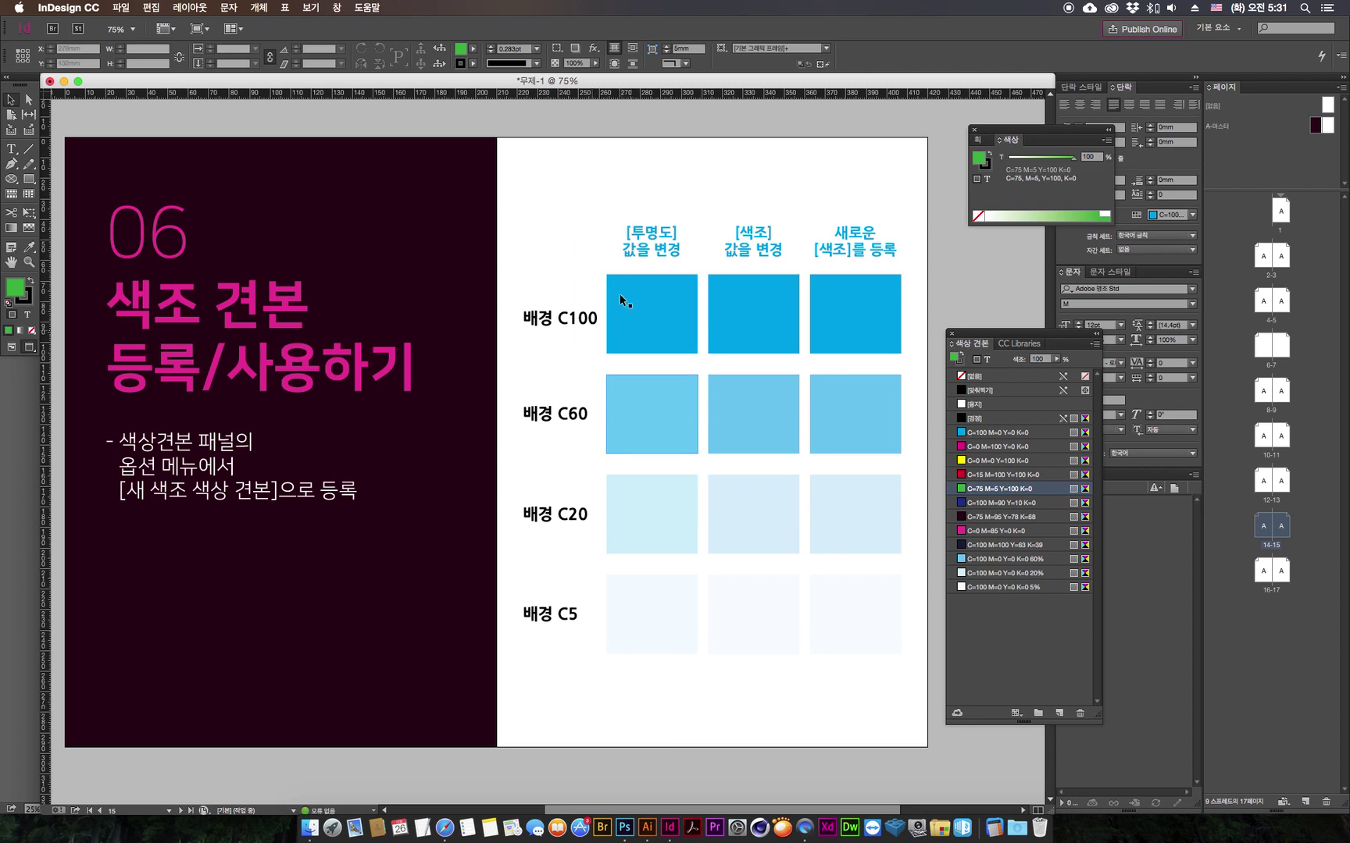
Step: Place a 207 × 280 mm rectangle frame behind the tint chart and fill it with C=15 M=100 Y=100 K=0
left_click_drag(12, 182, 46, 172)
left_click_drag(515, 178, 940, 753)
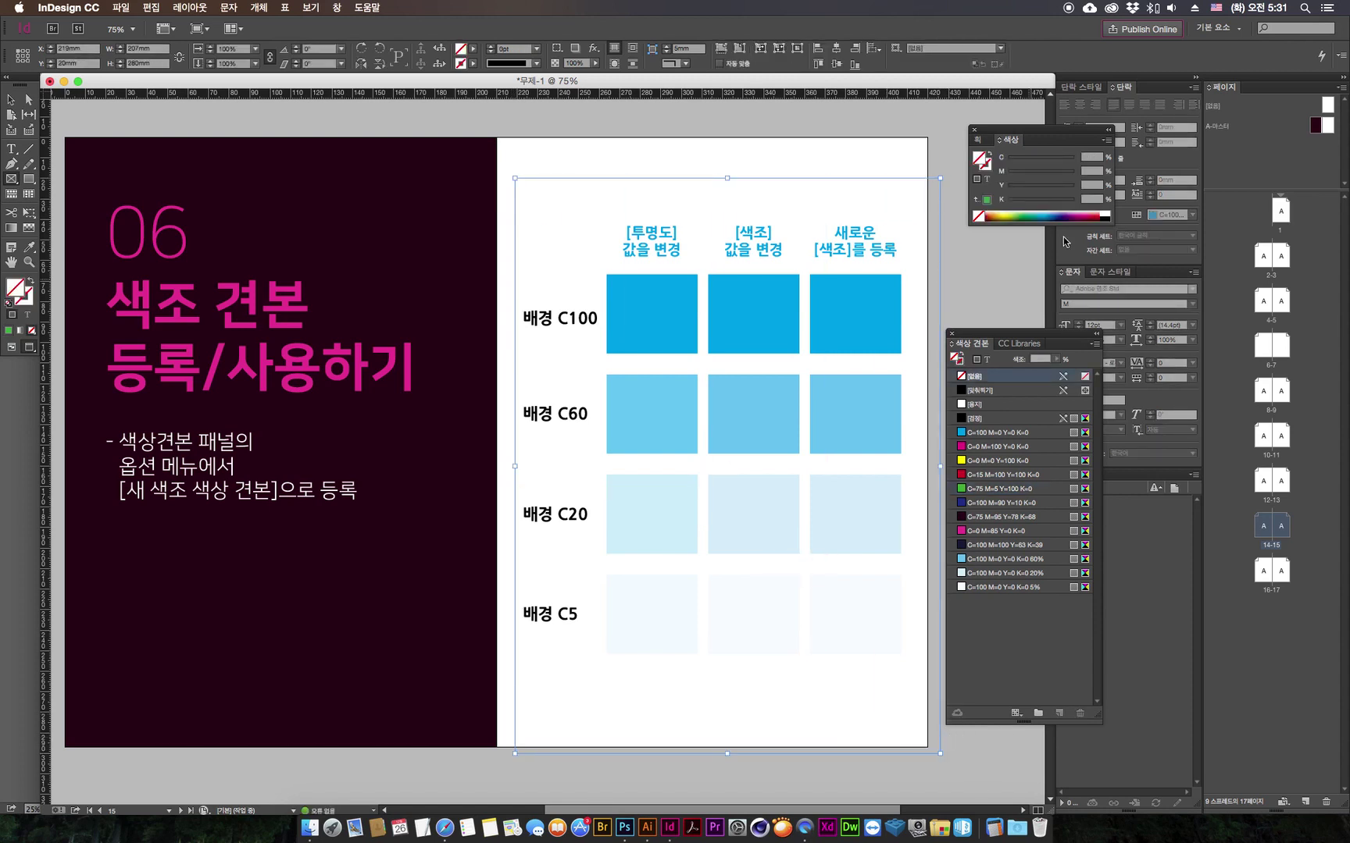
left_click(992, 475)
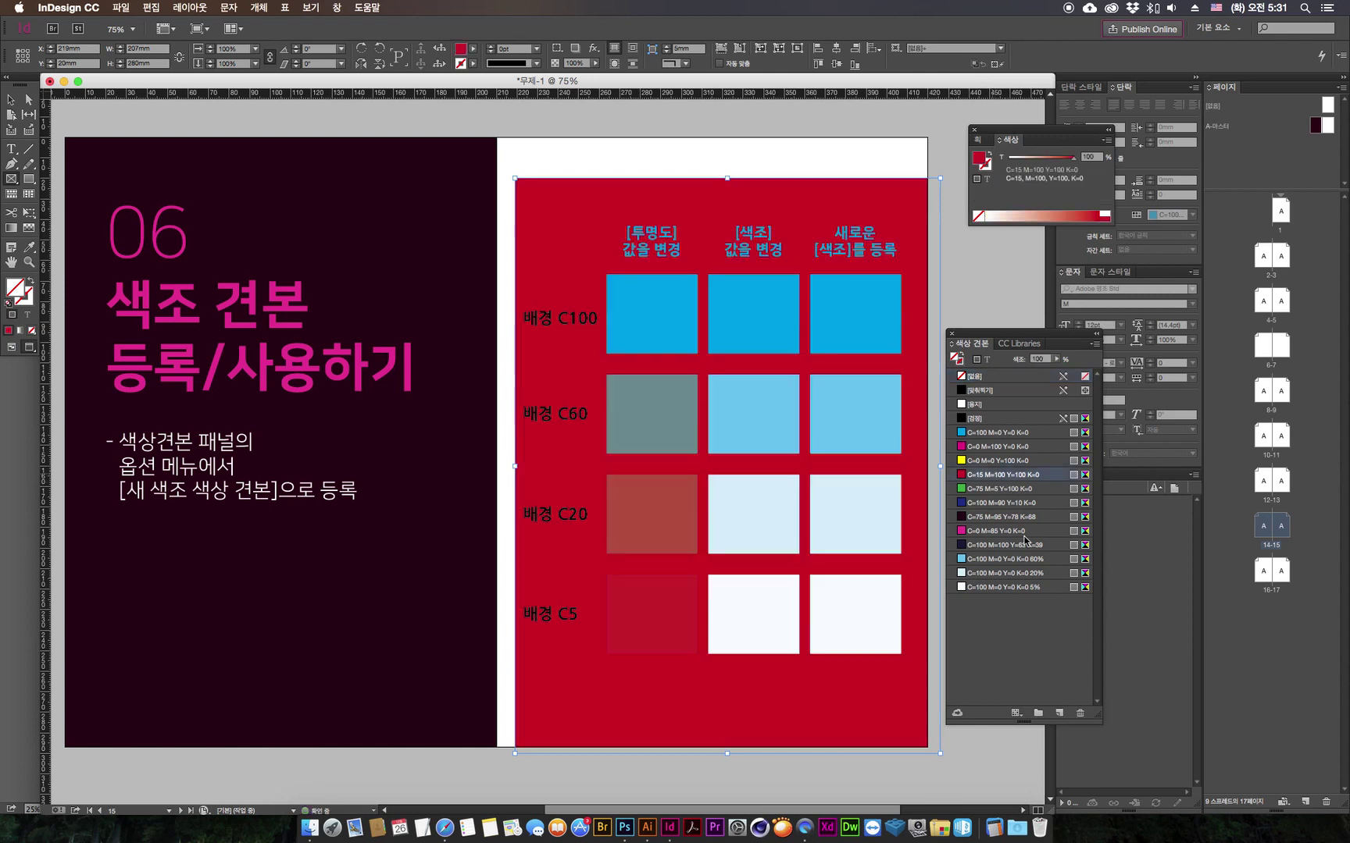
Step: Try black, green and cyan fills on the background rectangle, ending with the C=100 M=100 Y=63 K=39 swatch
left_click(989, 420)
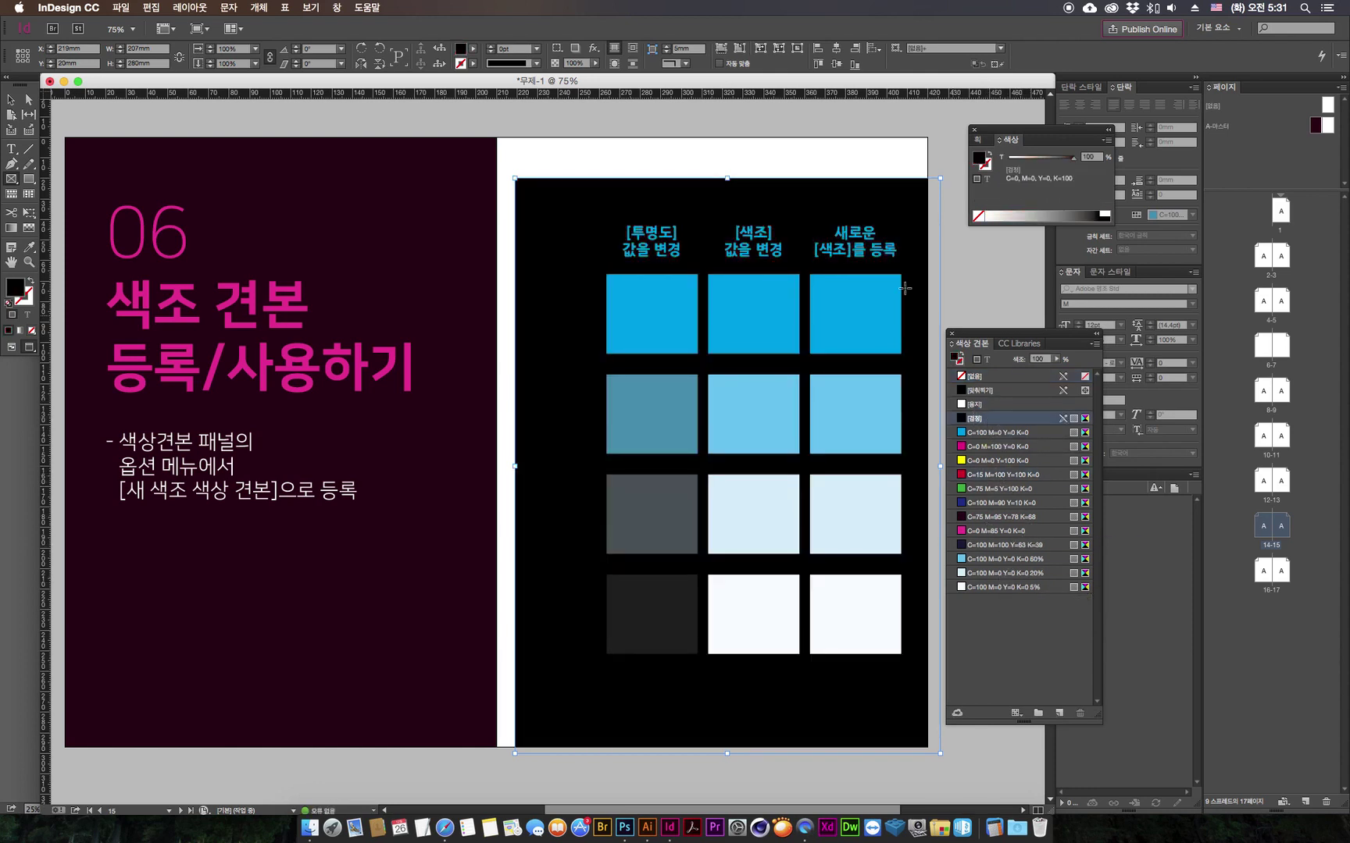
left_click(984, 489)
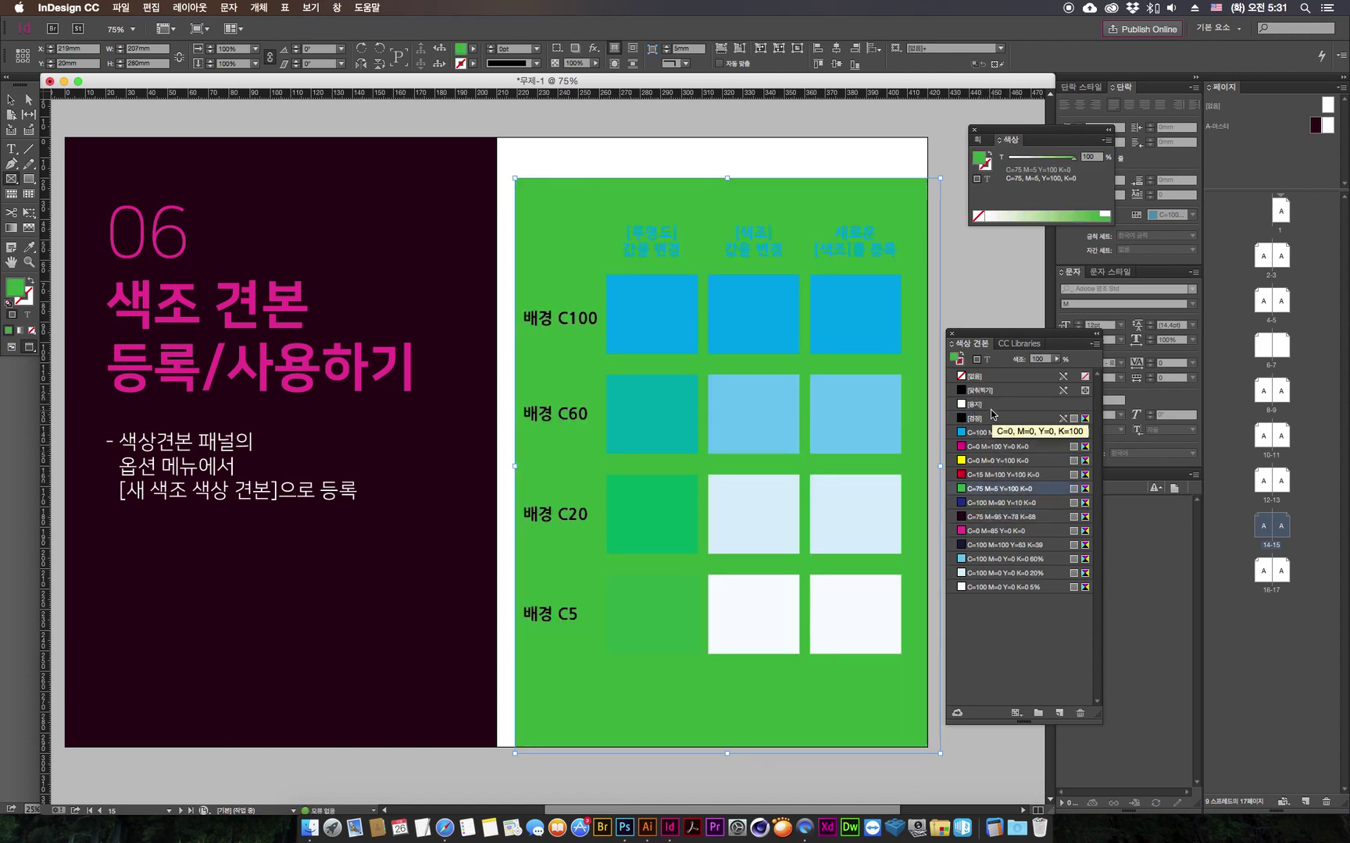
left_click(990, 432)
left_click(991, 545)
Step: Delete the dark blue background rectangle behind the tint chart
left_click(14, 100)
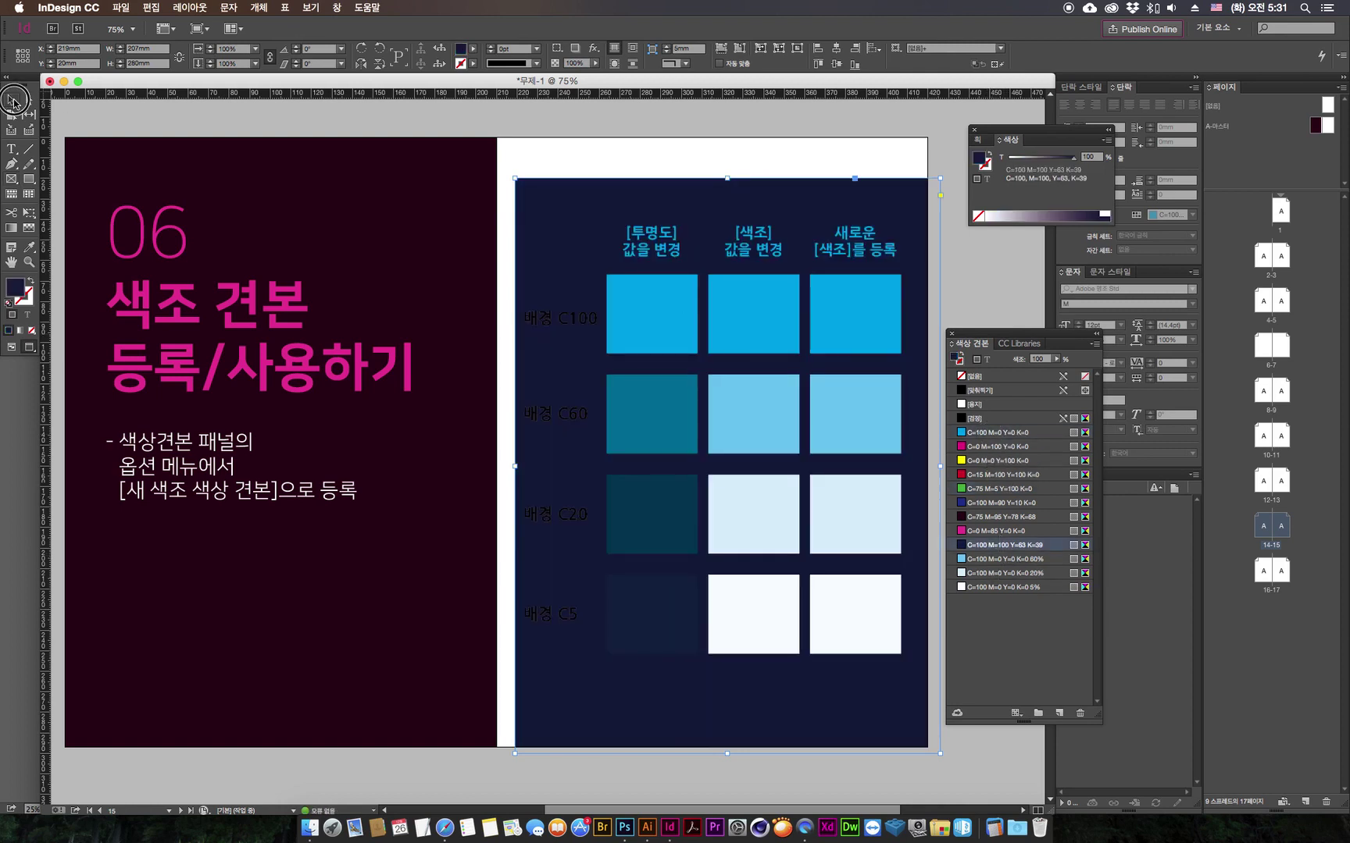
left_click(611, 190)
key("Delete")
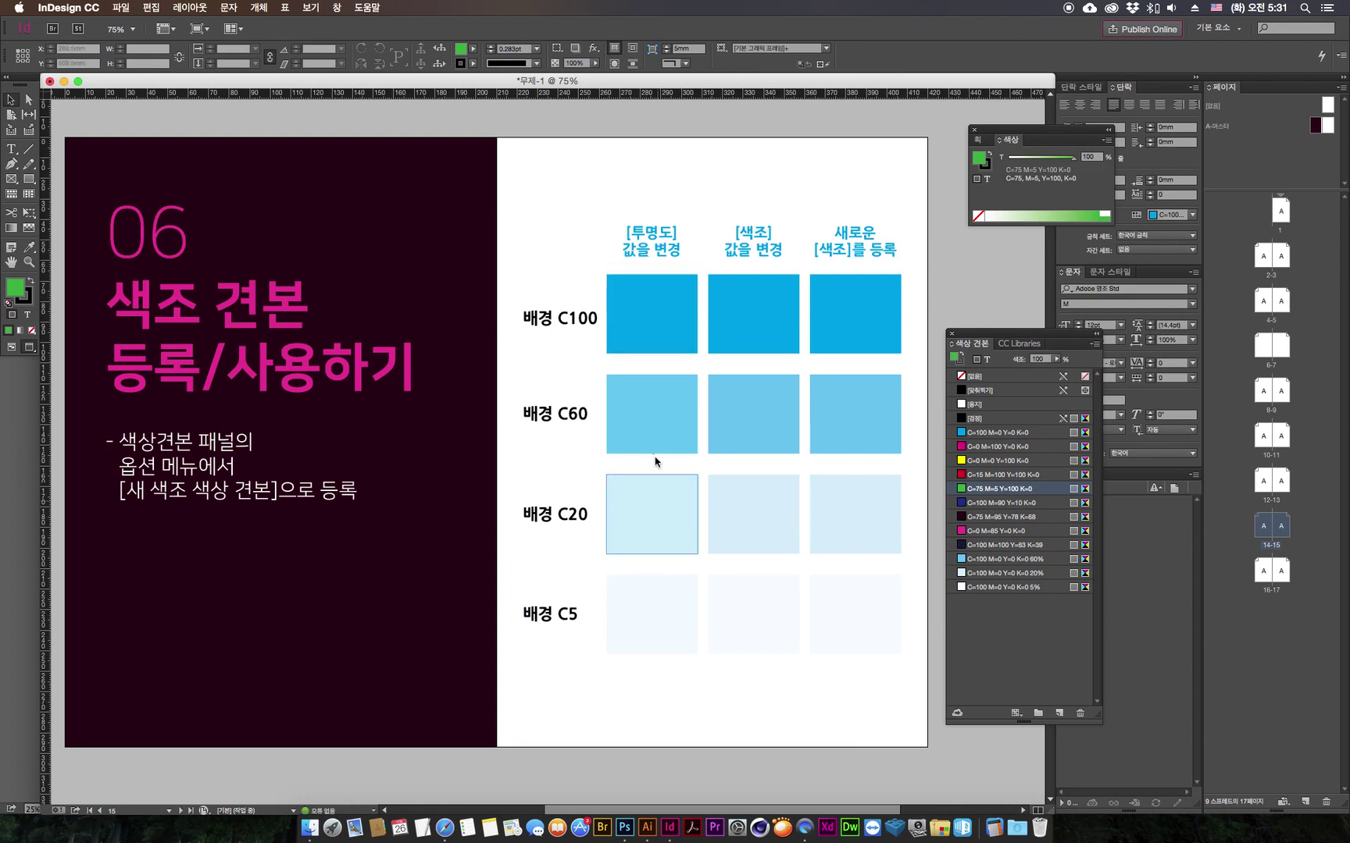
Step: Check the fills of the first two C100 squares and the middle tint column, and restore the deleted background rectangle
left_click(653, 327)
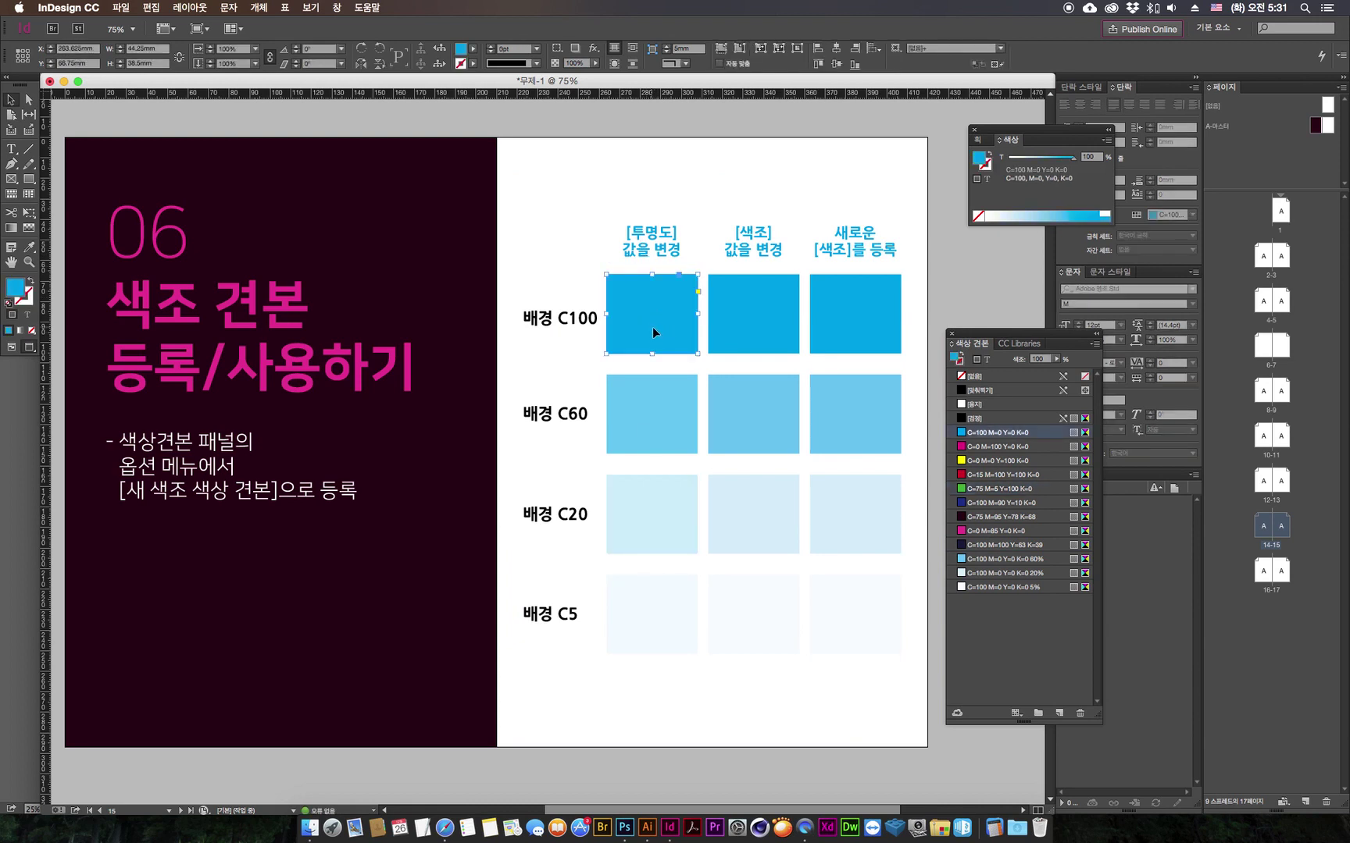
left_click(744, 328)
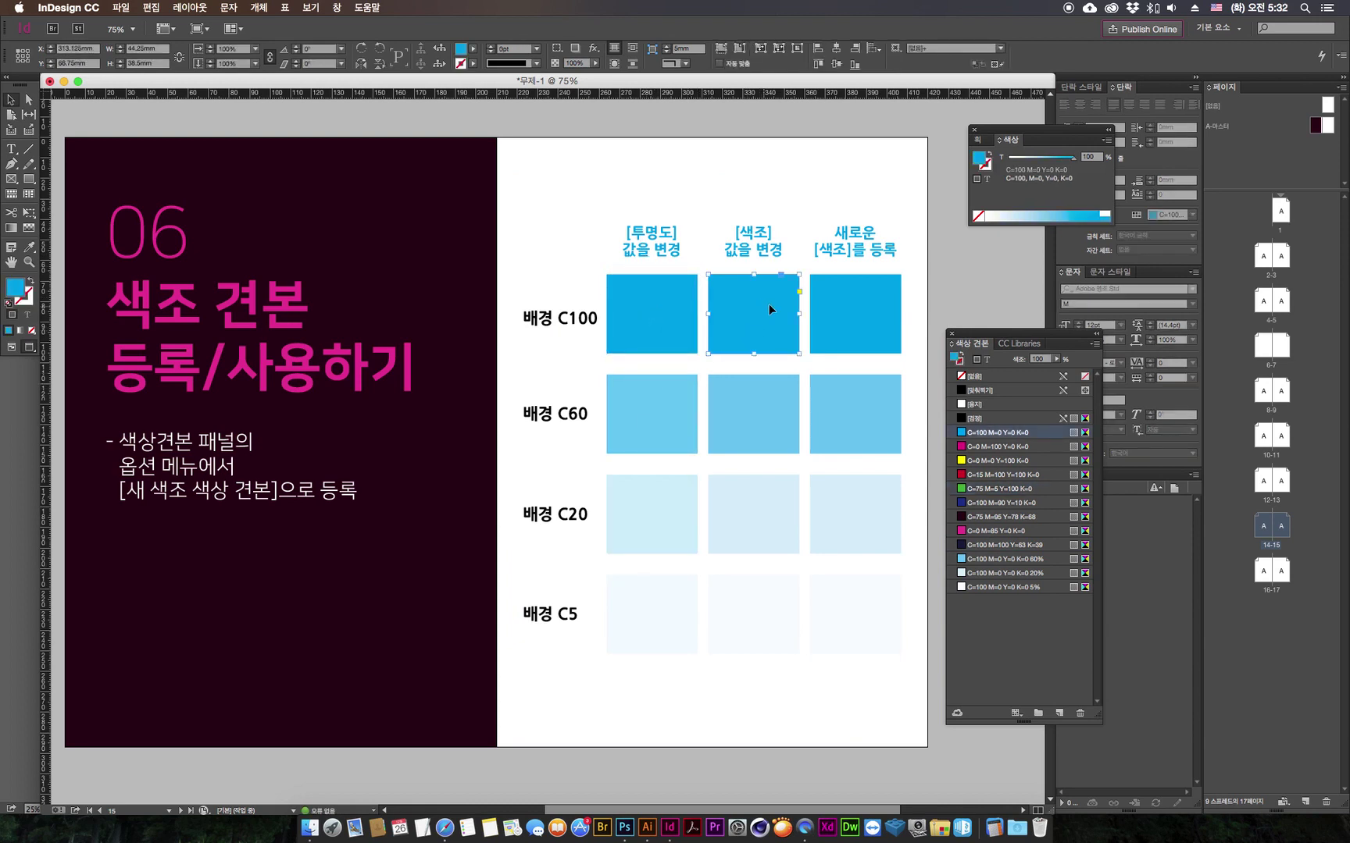
left_click_drag(752, 170, 749, 732)
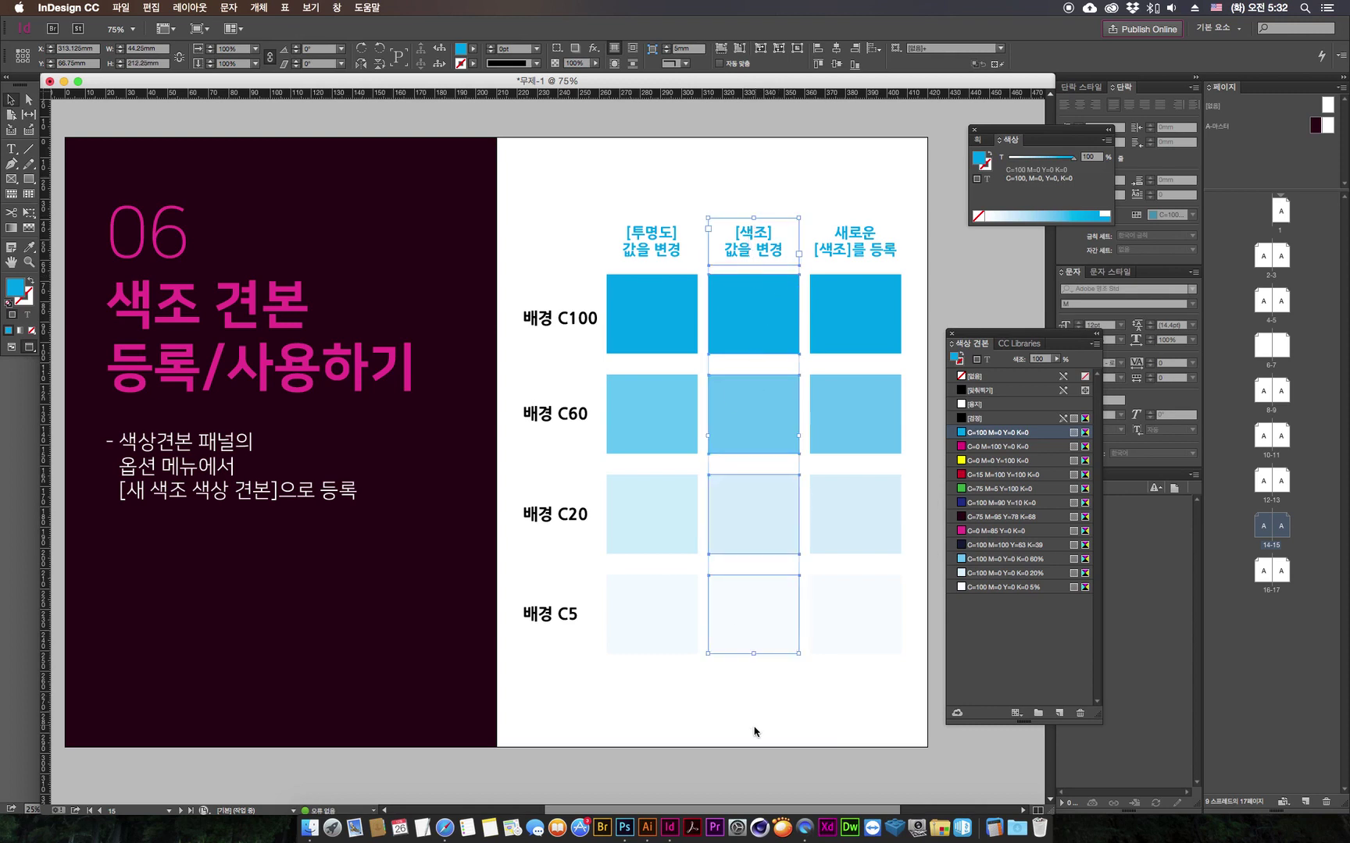
left_click(751, 734)
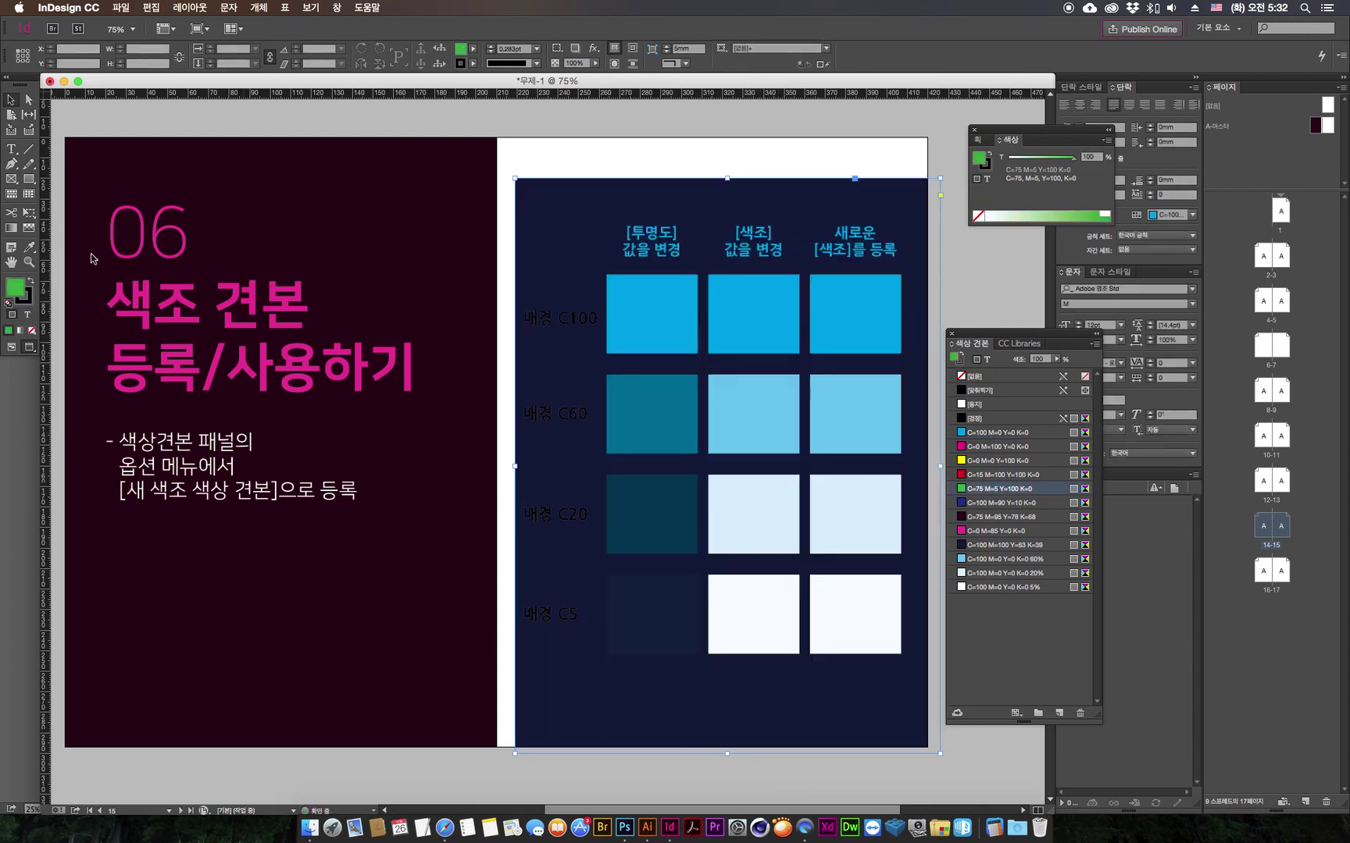
Step: Delete the restored dark blue background rectangle from behind the tint chart
key("super+z")
left_click(623, 156)
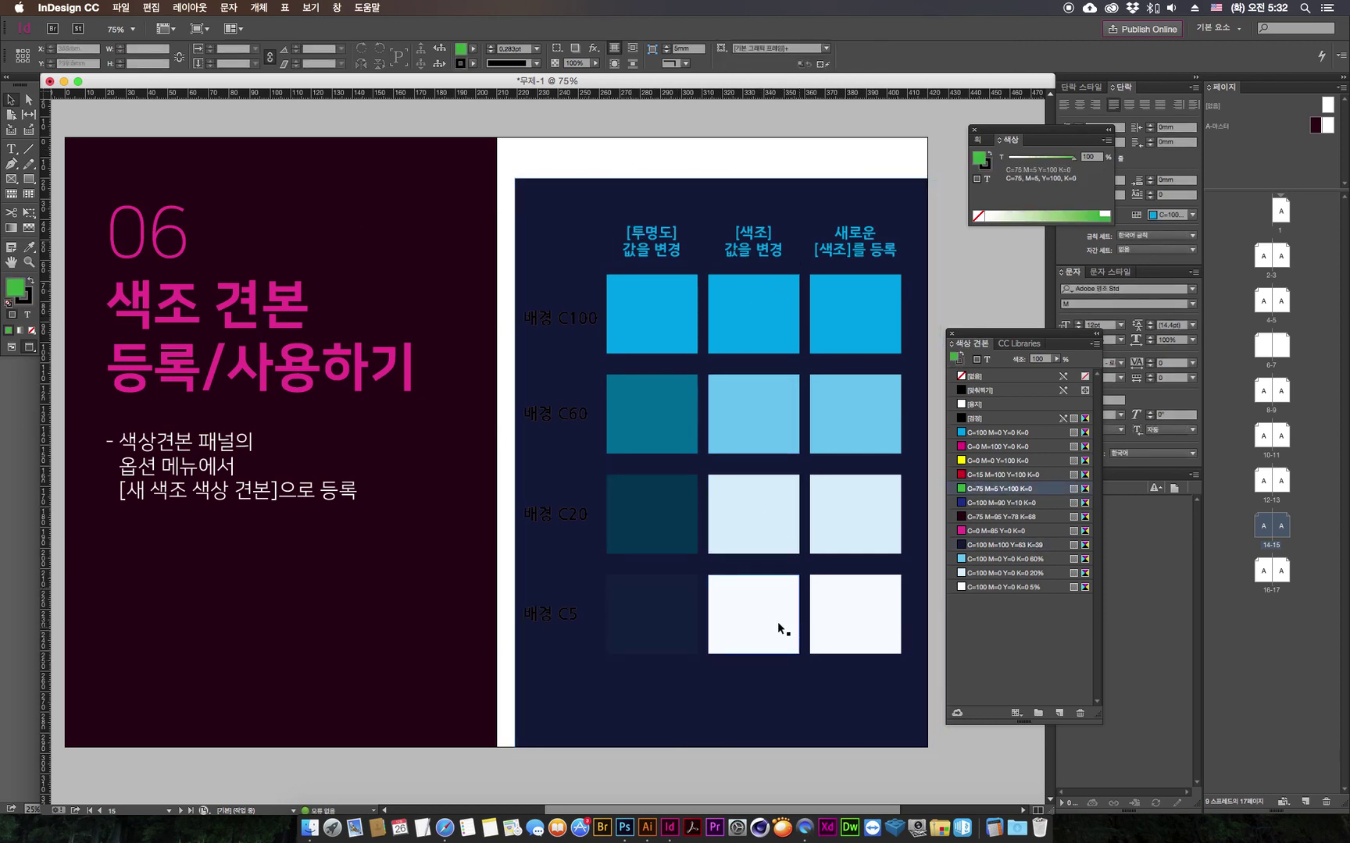
left_click(745, 603)
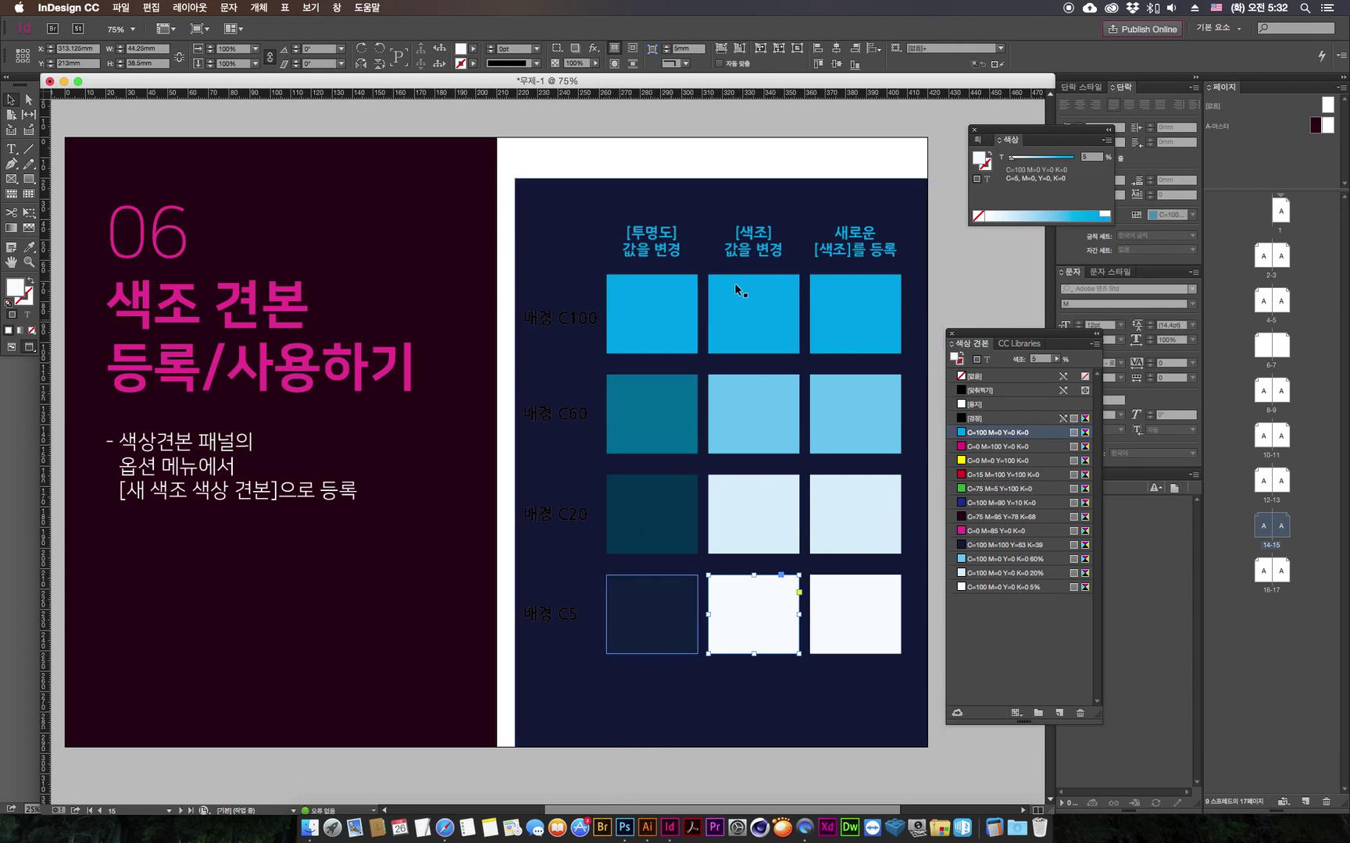
left_click(534, 230)
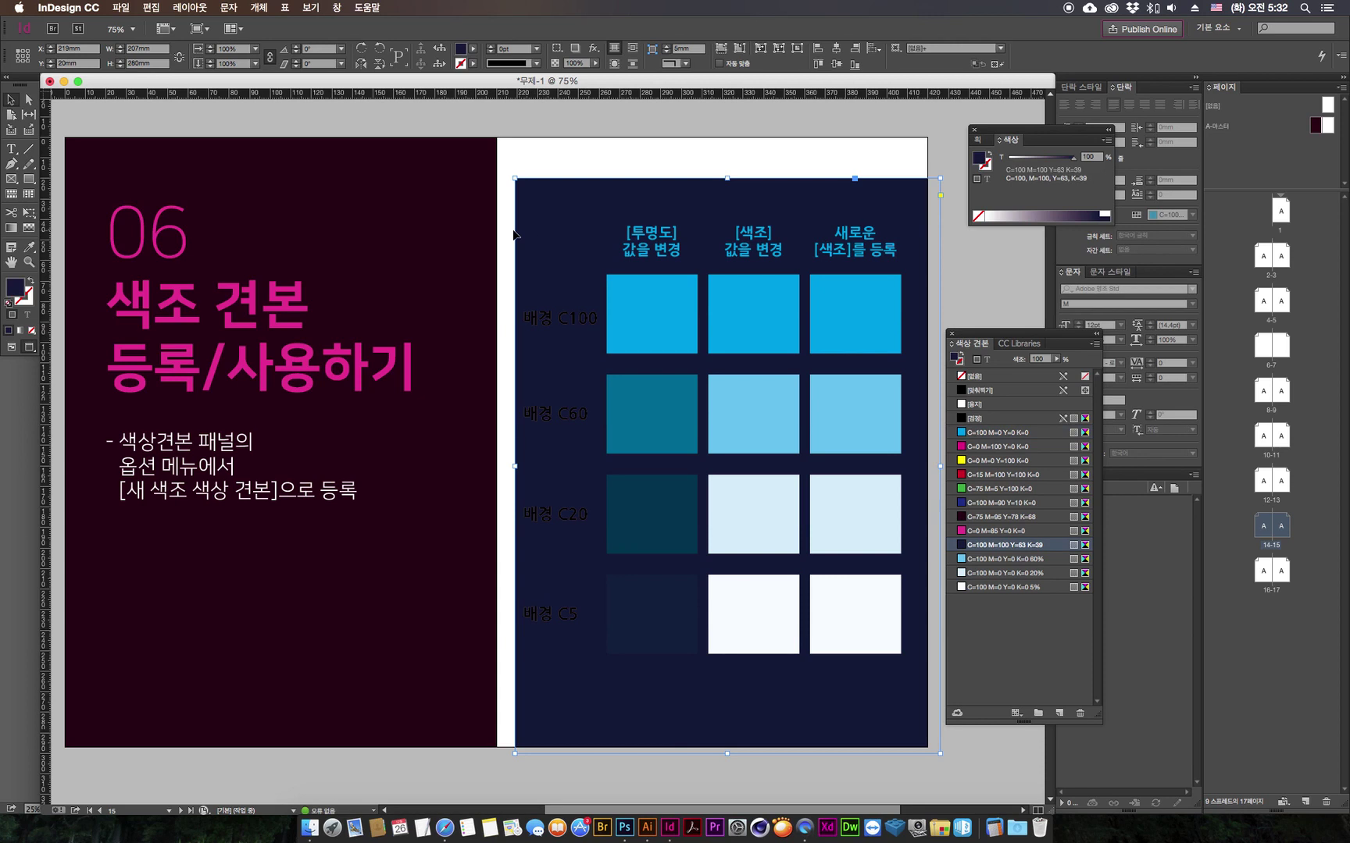
key("Delete")
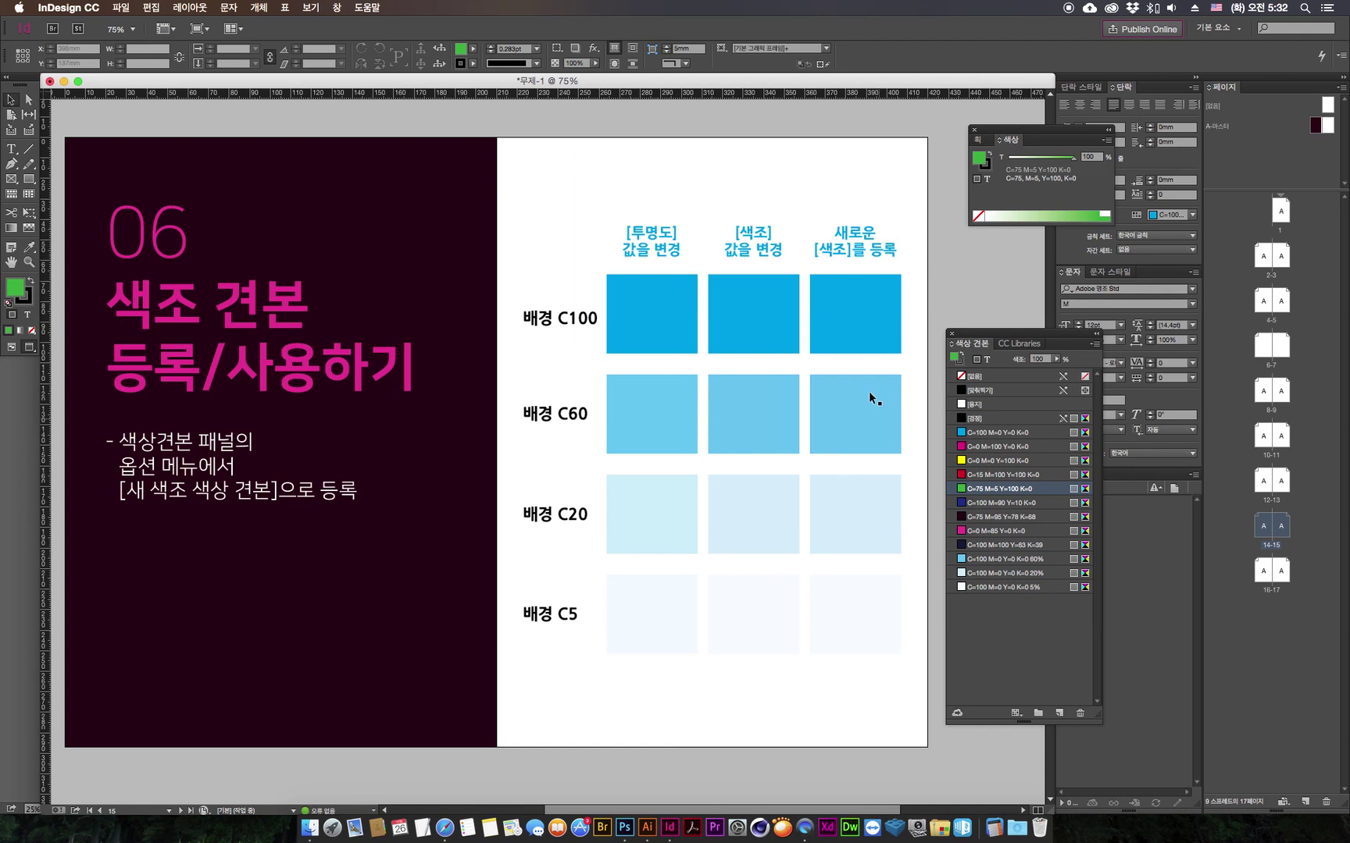
Step: Check the swatch and tint assigned to the C100 and C60 squares in the chart's middle tint column
left_click(892, 306)
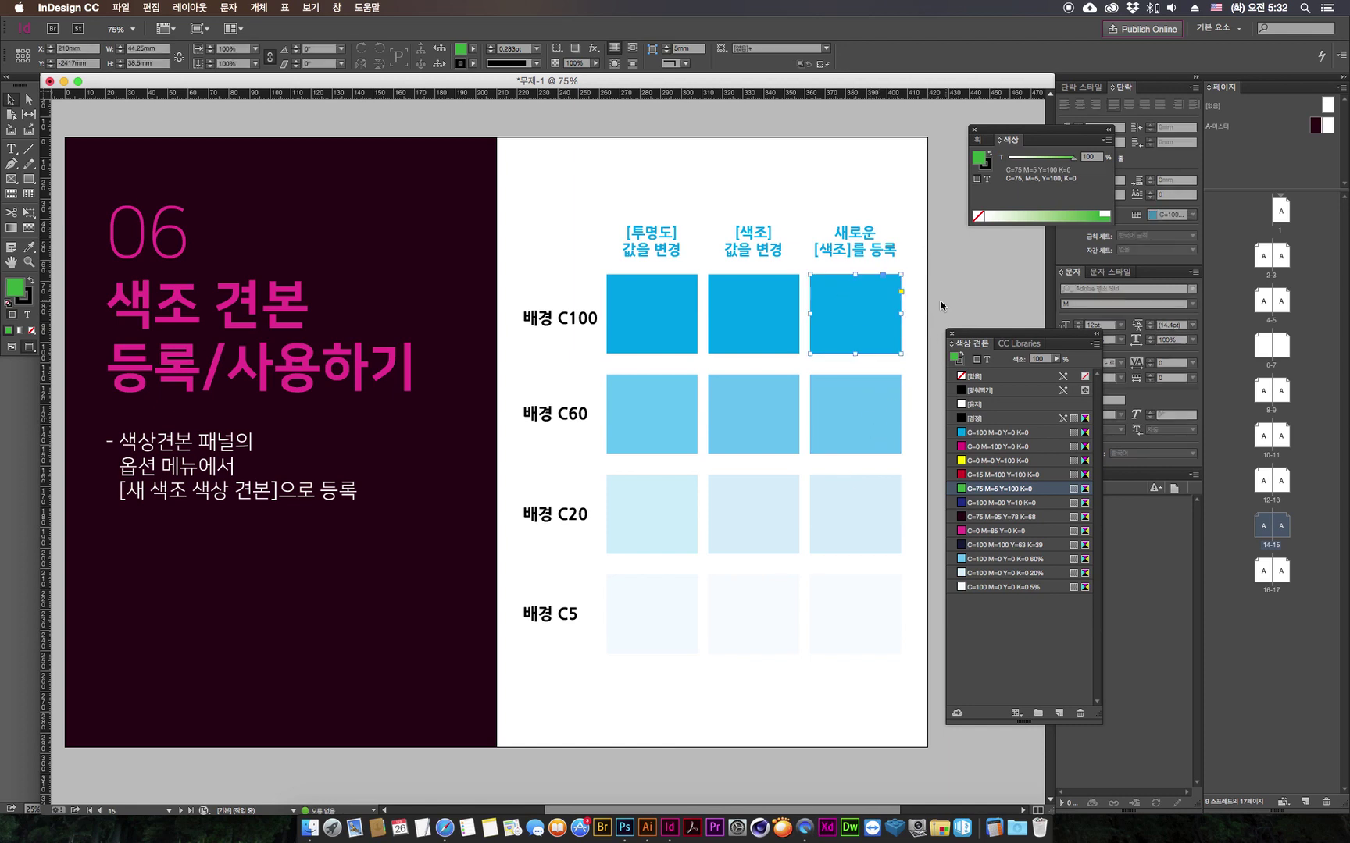
left_click(982, 281)
left_click_drag(977, 325, 990, 318)
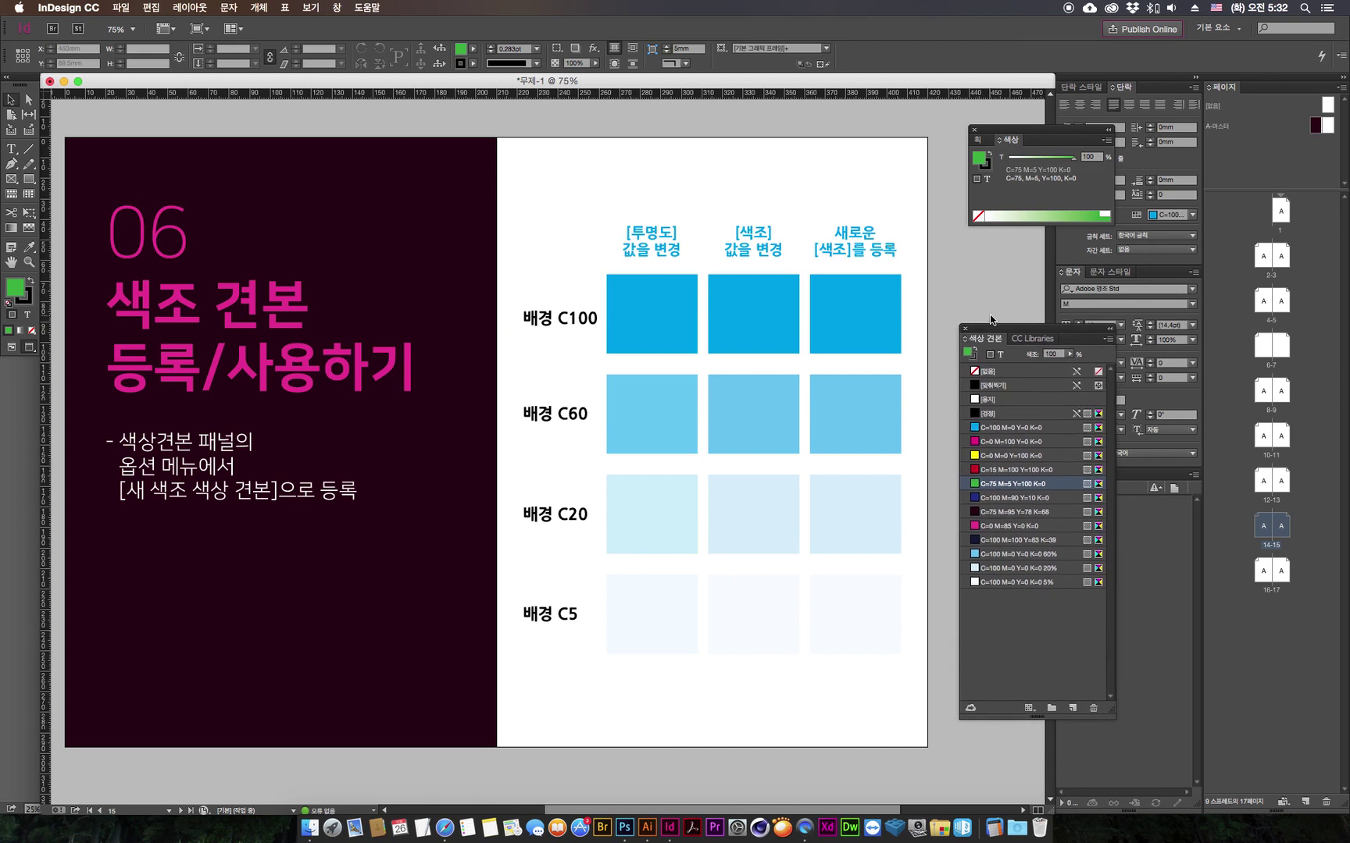
left_click(764, 323)
left_click(769, 313)
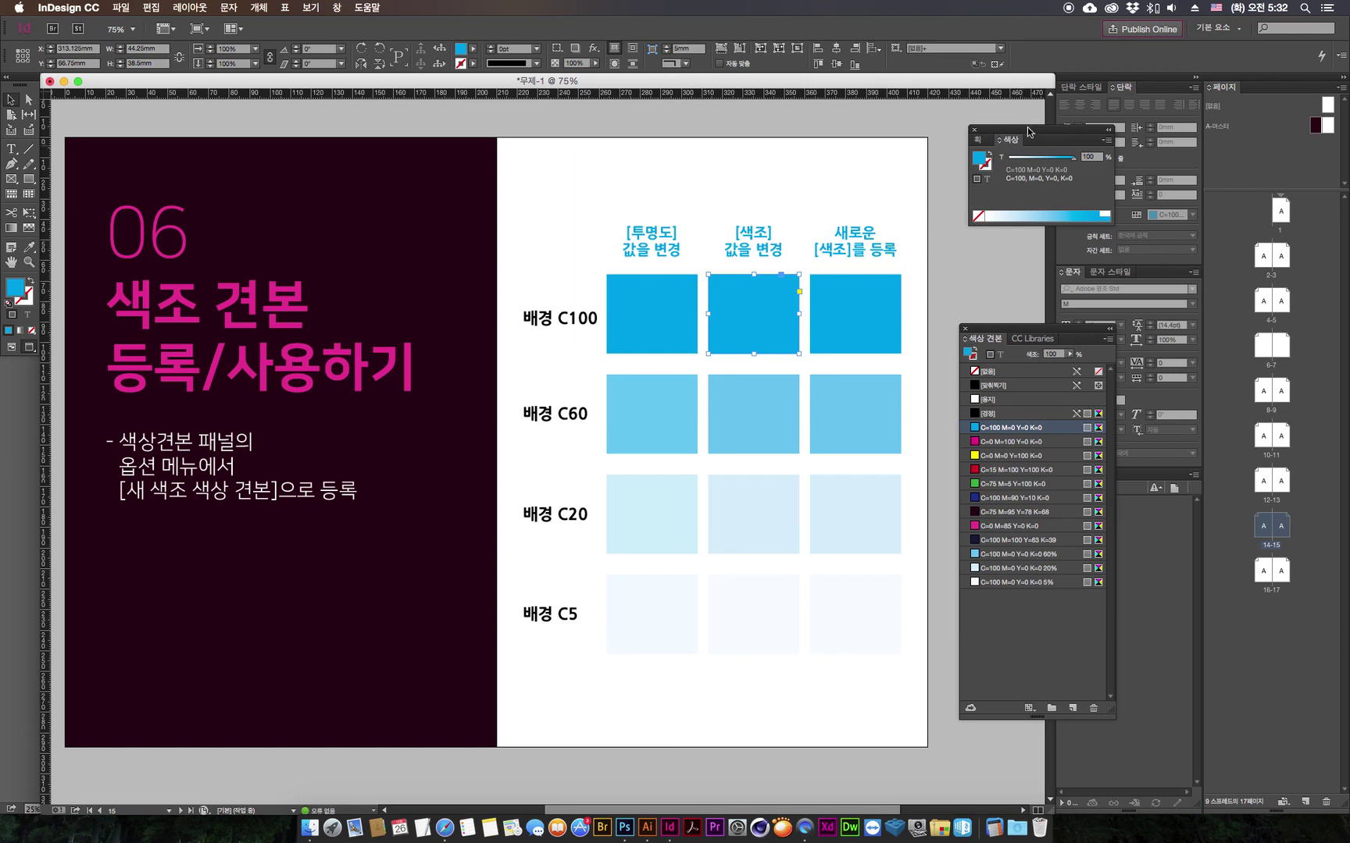
left_click(759, 394)
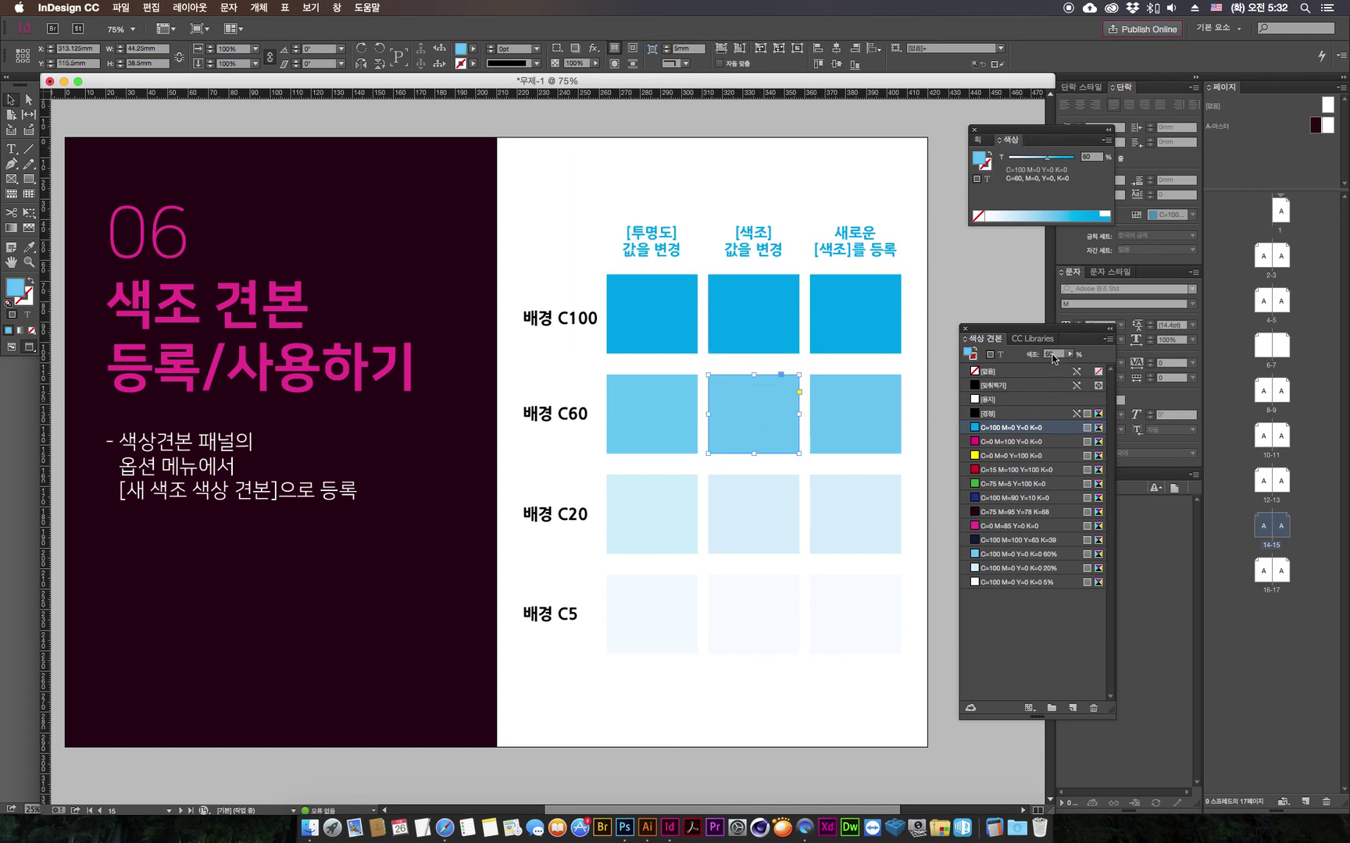
left_click(753, 738)
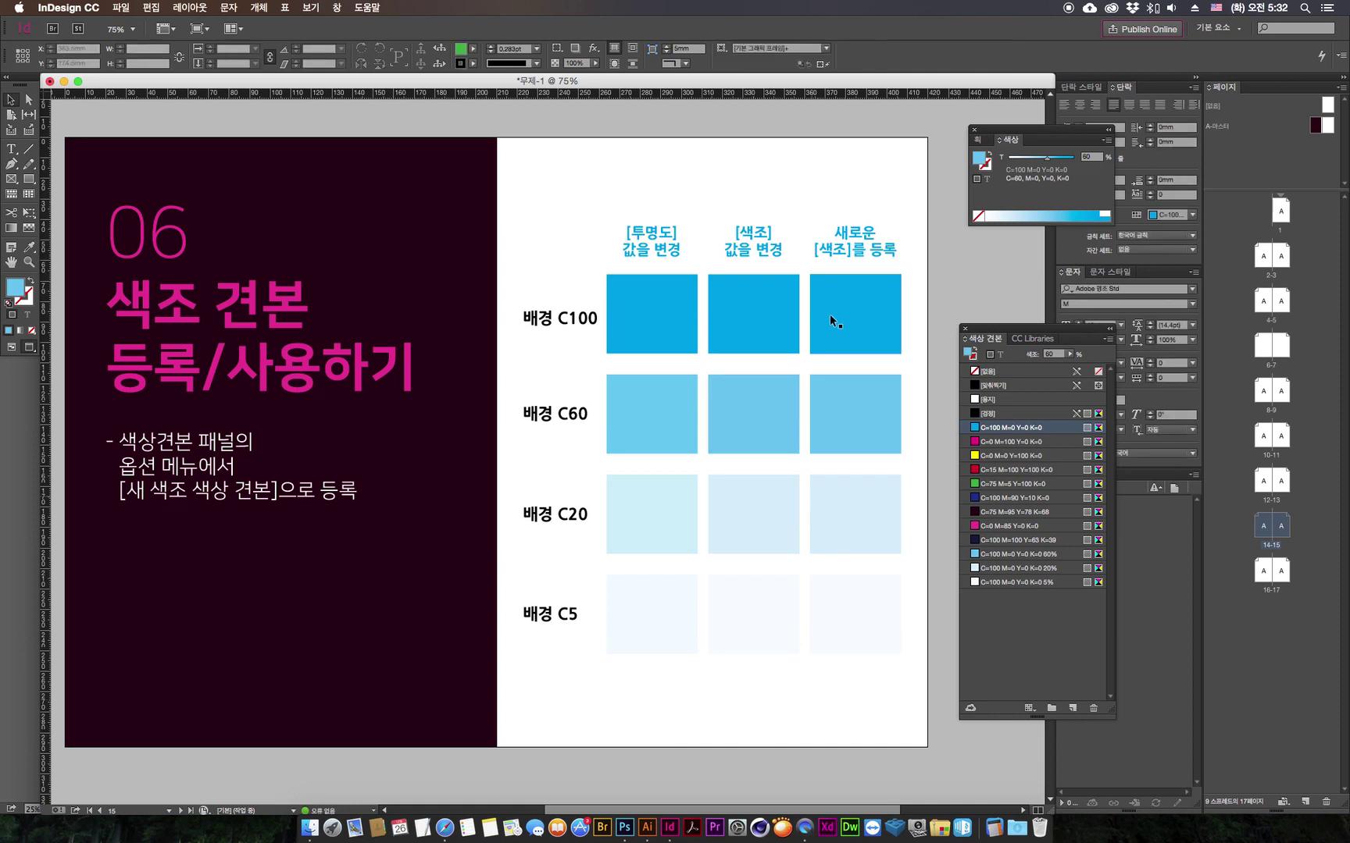
Step: Check which swatch fills each of the four squares in the chart's new-tint-swatch column, from C100 to C5
left_click(871, 325)
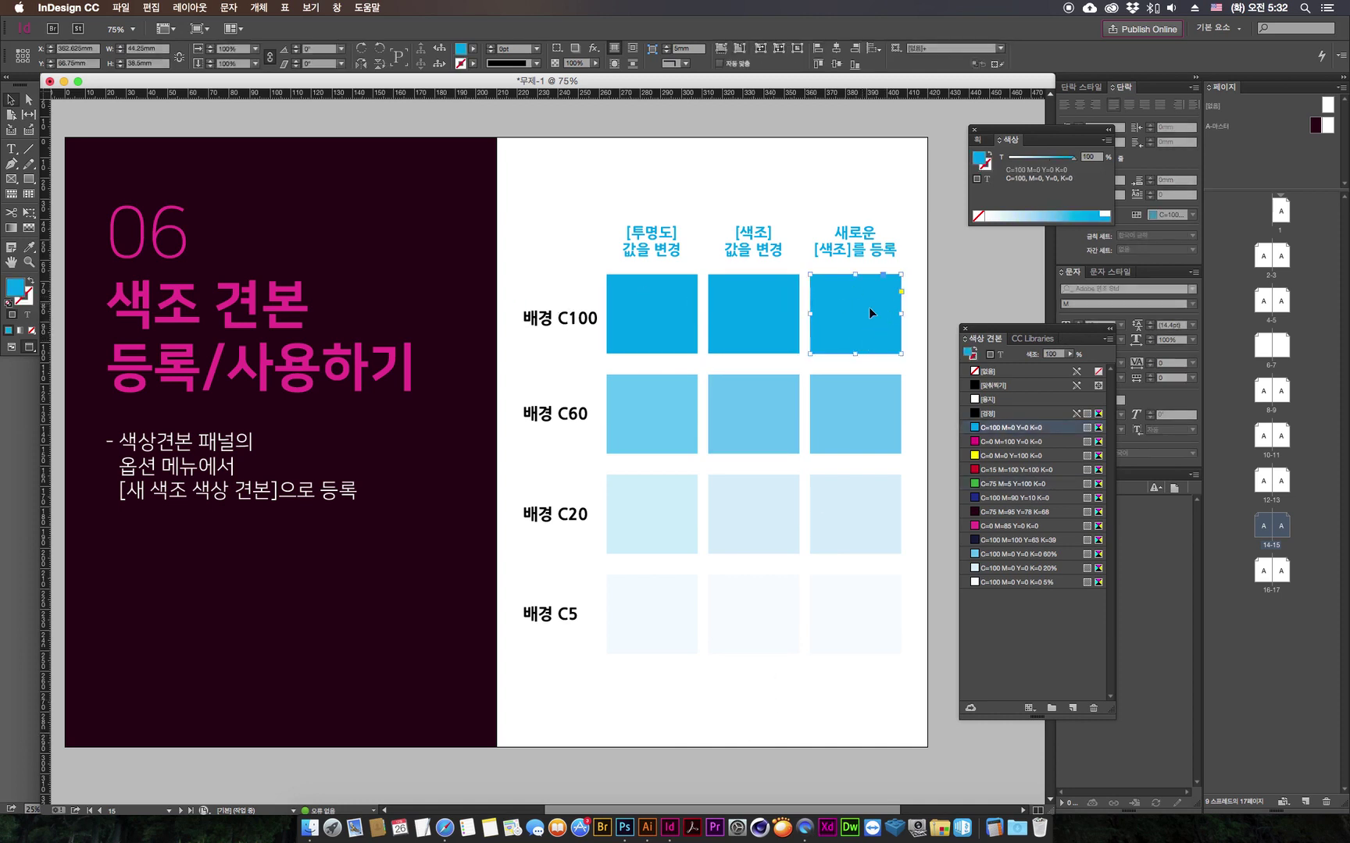
left_click(873, 391)
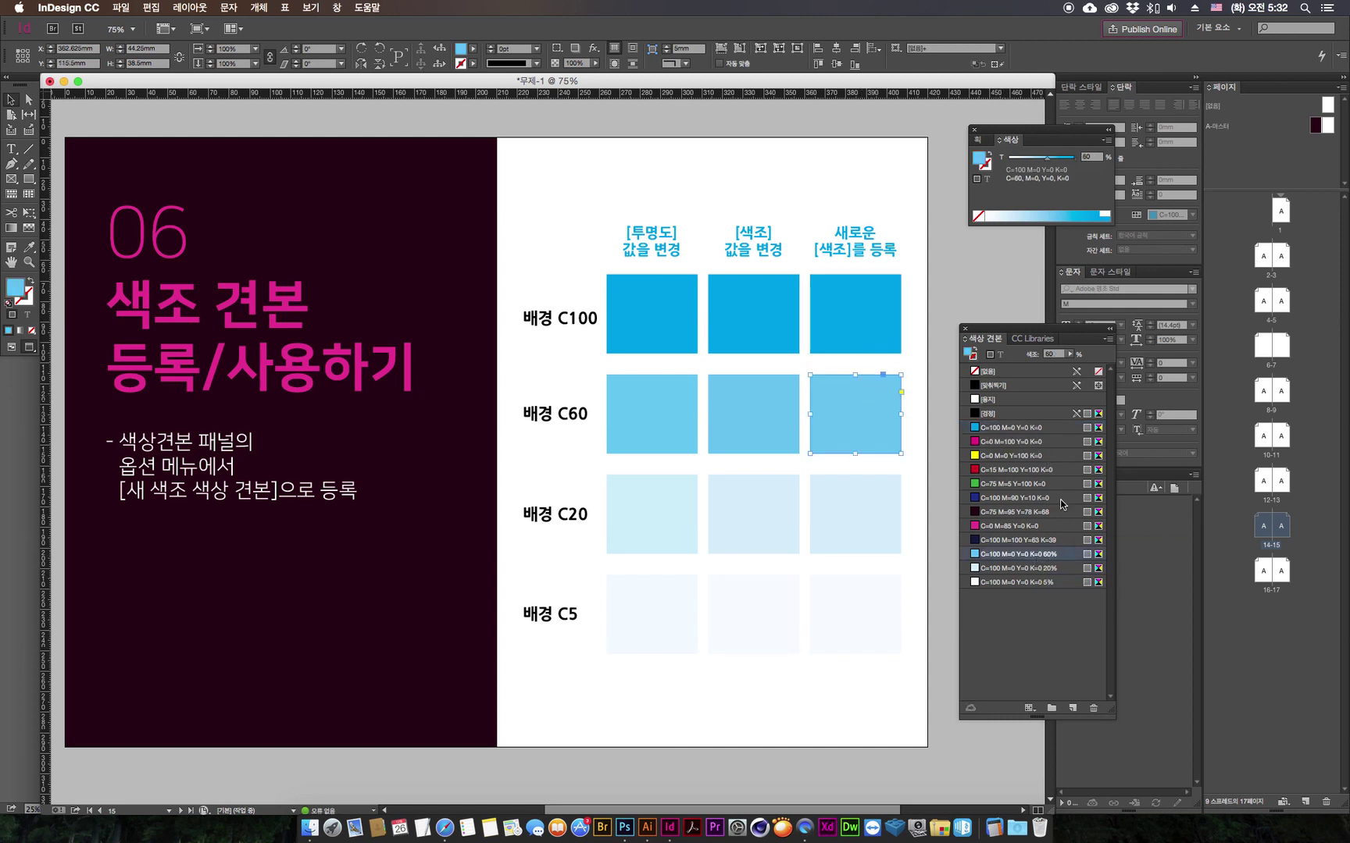
left_click(849, 491)
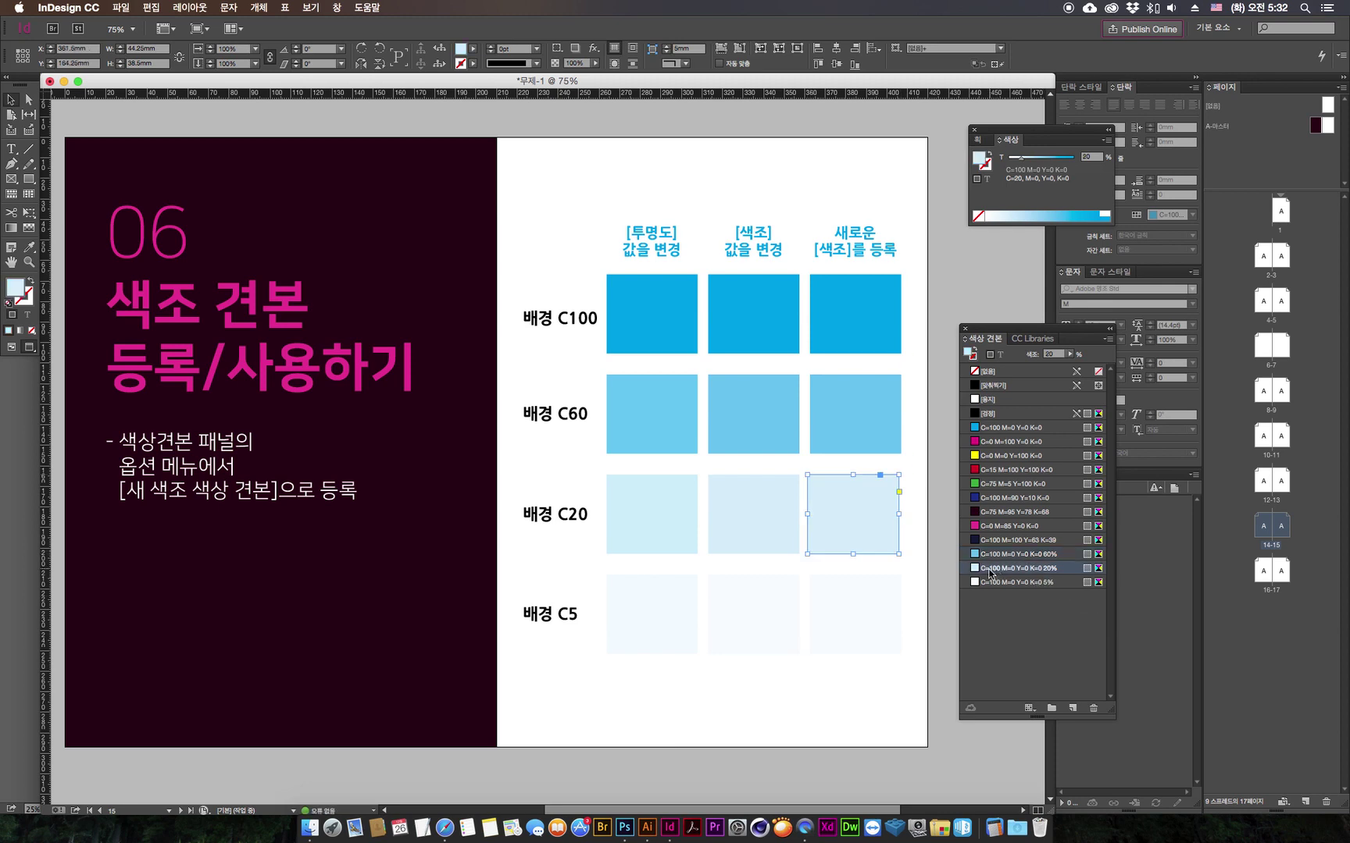
left_click(875, 613)
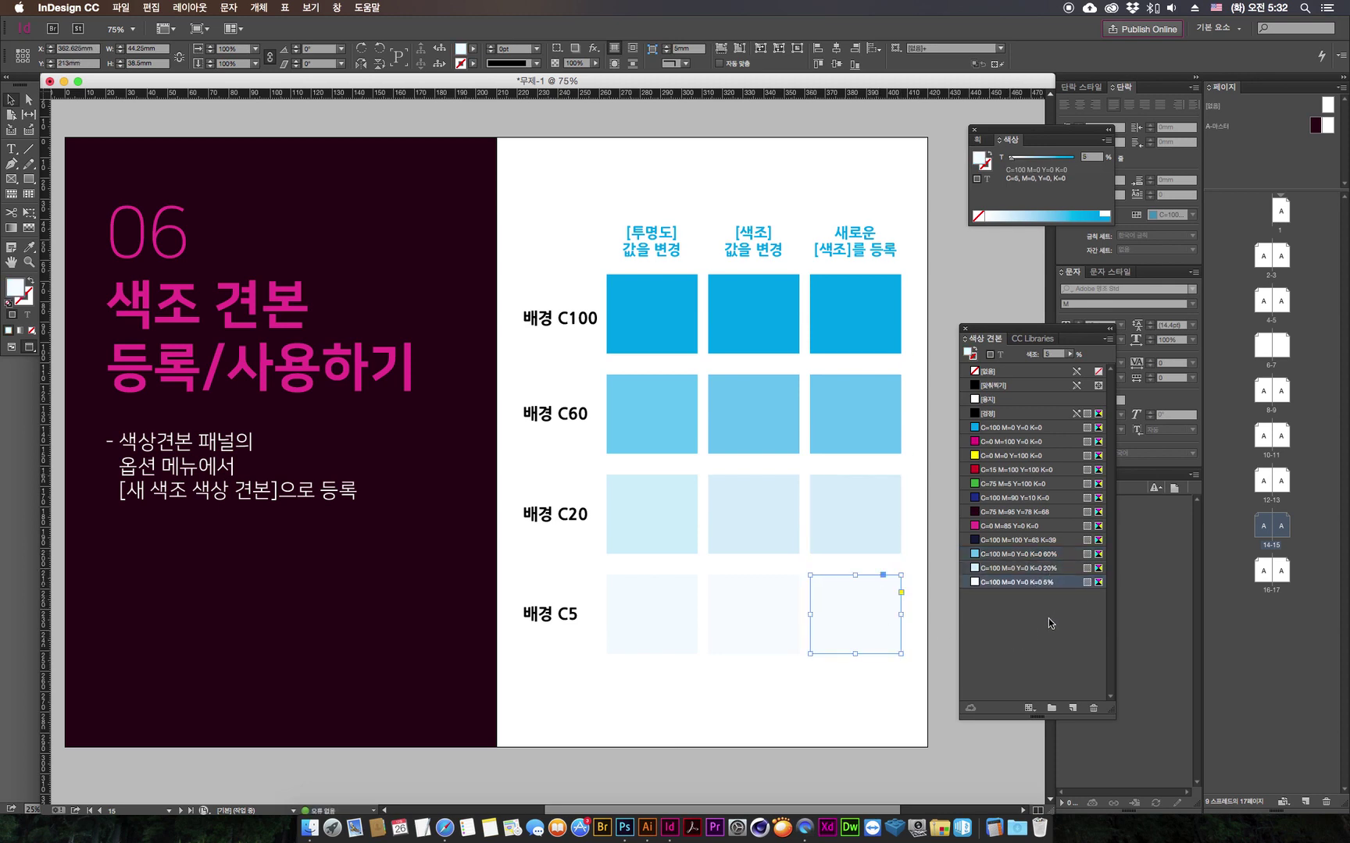
left_click(869, 722)
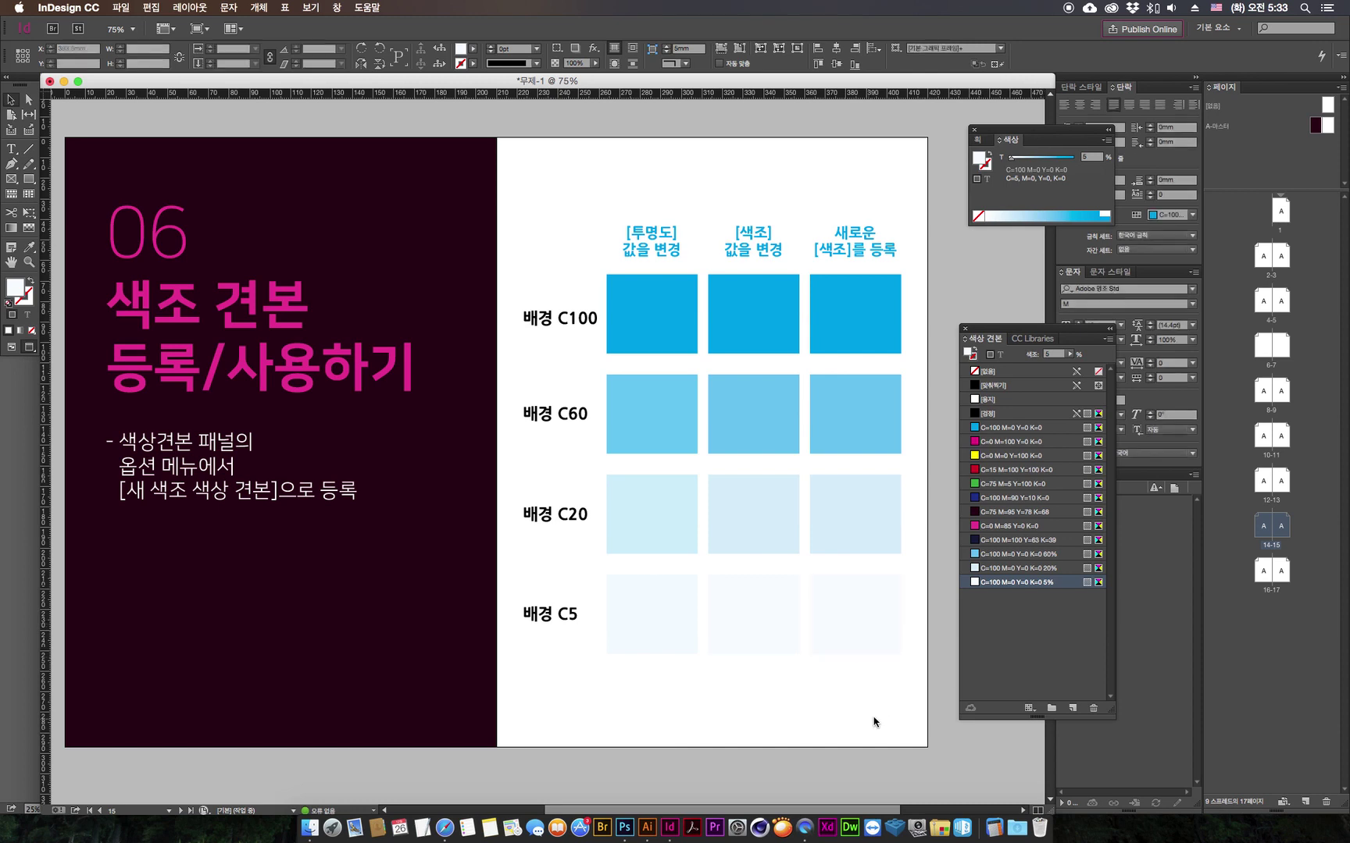
Step: Edit the C=100 M=0 Y=0 K=0 base swatch to cyan 0% and magenta 100%, recolouring the whole tint chart
left_click(1058, 427)
double_click(1050, 427)
left_click_drag(1019, 258, 1056, 232)
left_click(1092, 347)
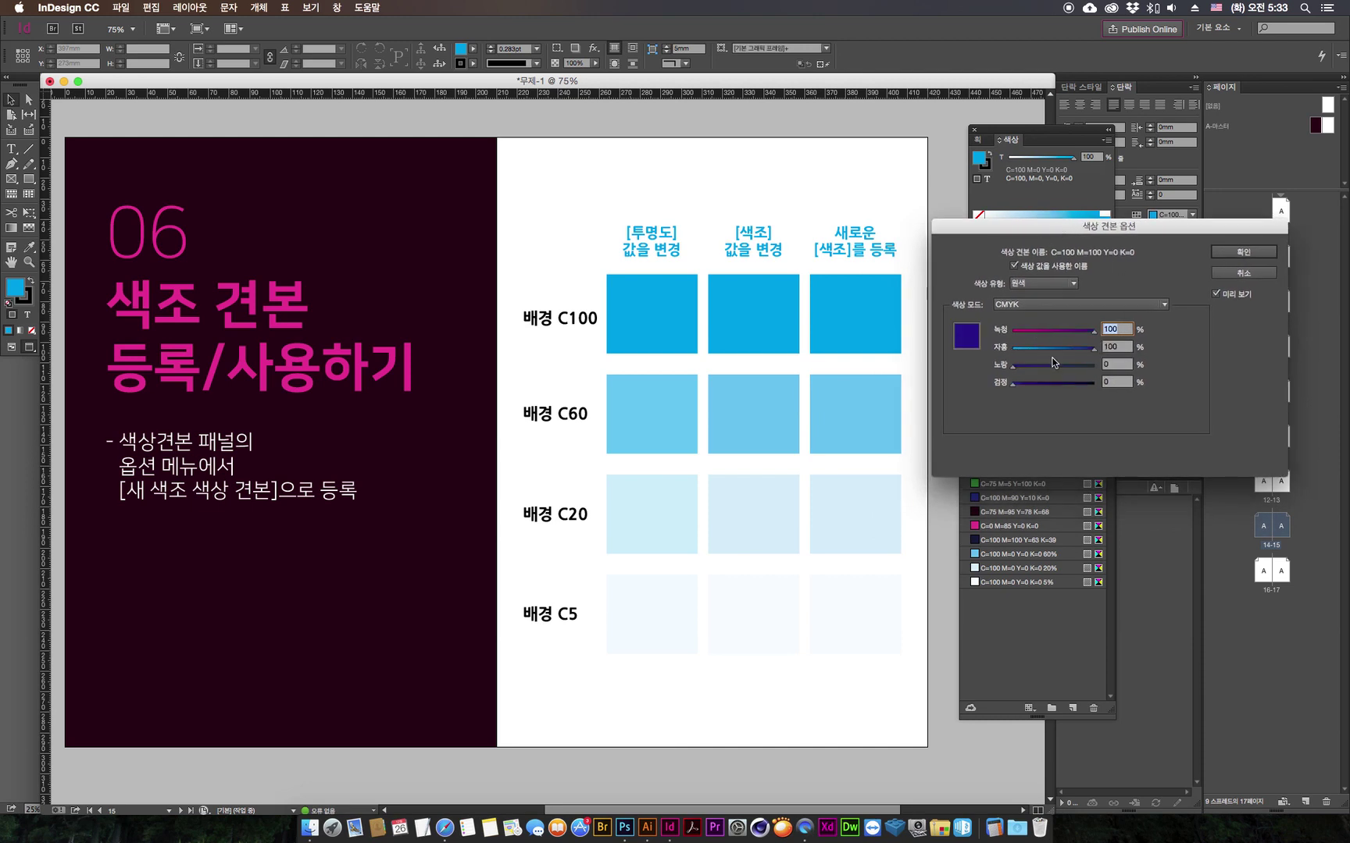
left_click(1014, 329)
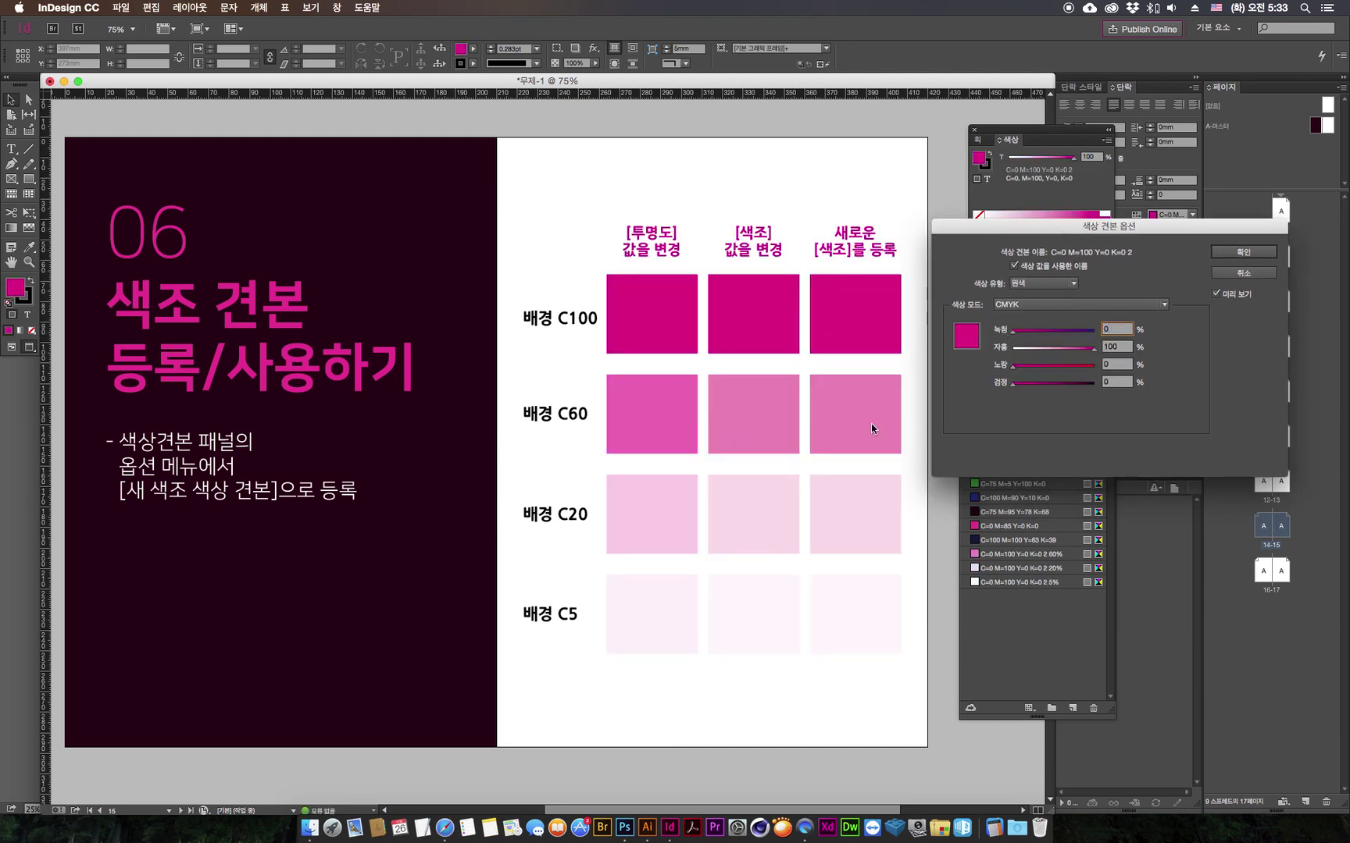
left_click(1231, 250)
Step: Try individual tint changes on the middle column's lower squares, giving the C20 square 64% and the C5 square 62%
left_click(744, 433)
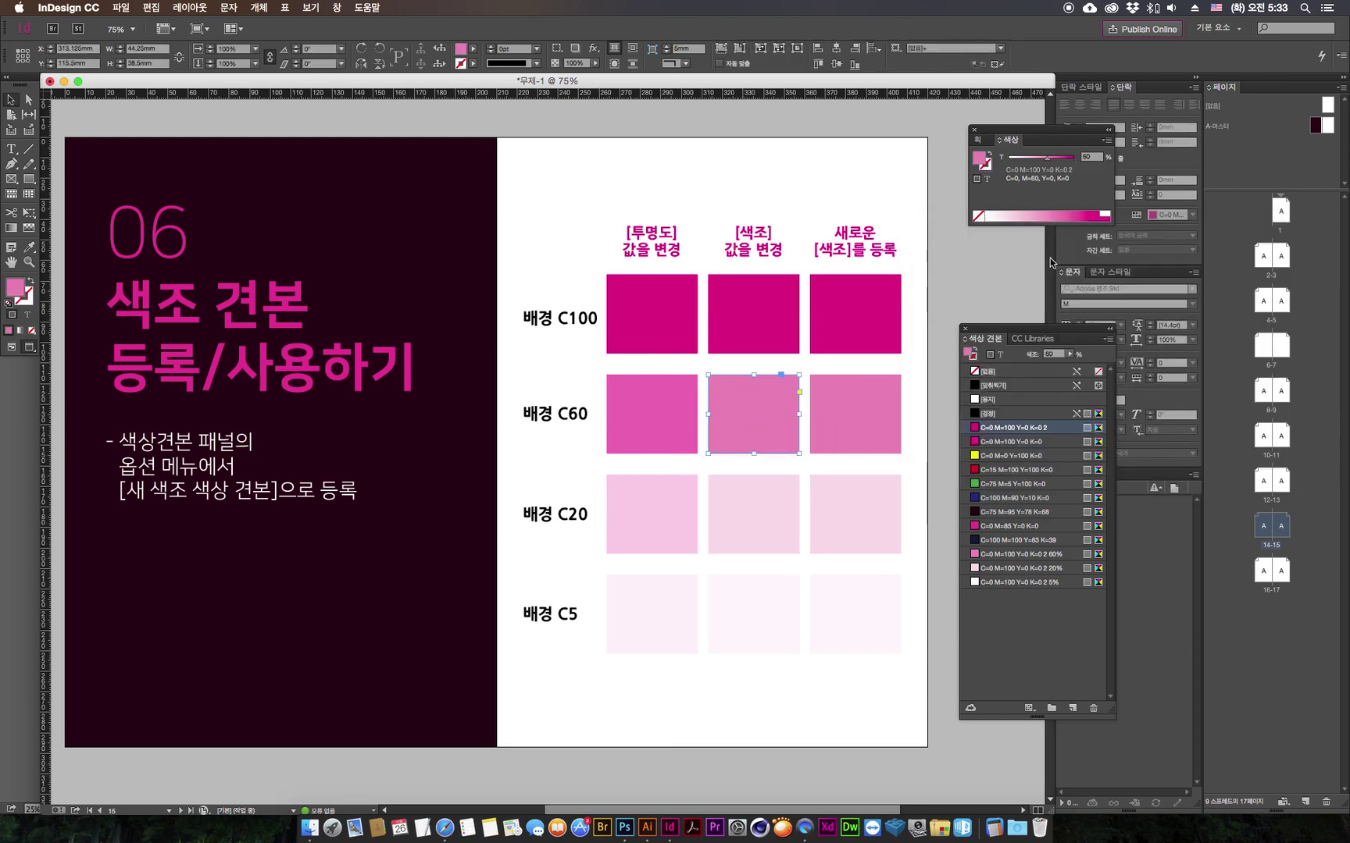
mouse_move(1047, 158)
left_mouse_down()
mouse_move(1026, 161)
mouse_move(1050, 159)
left_mouse_up()
left_click(747, 546)
left_click(747, 602)
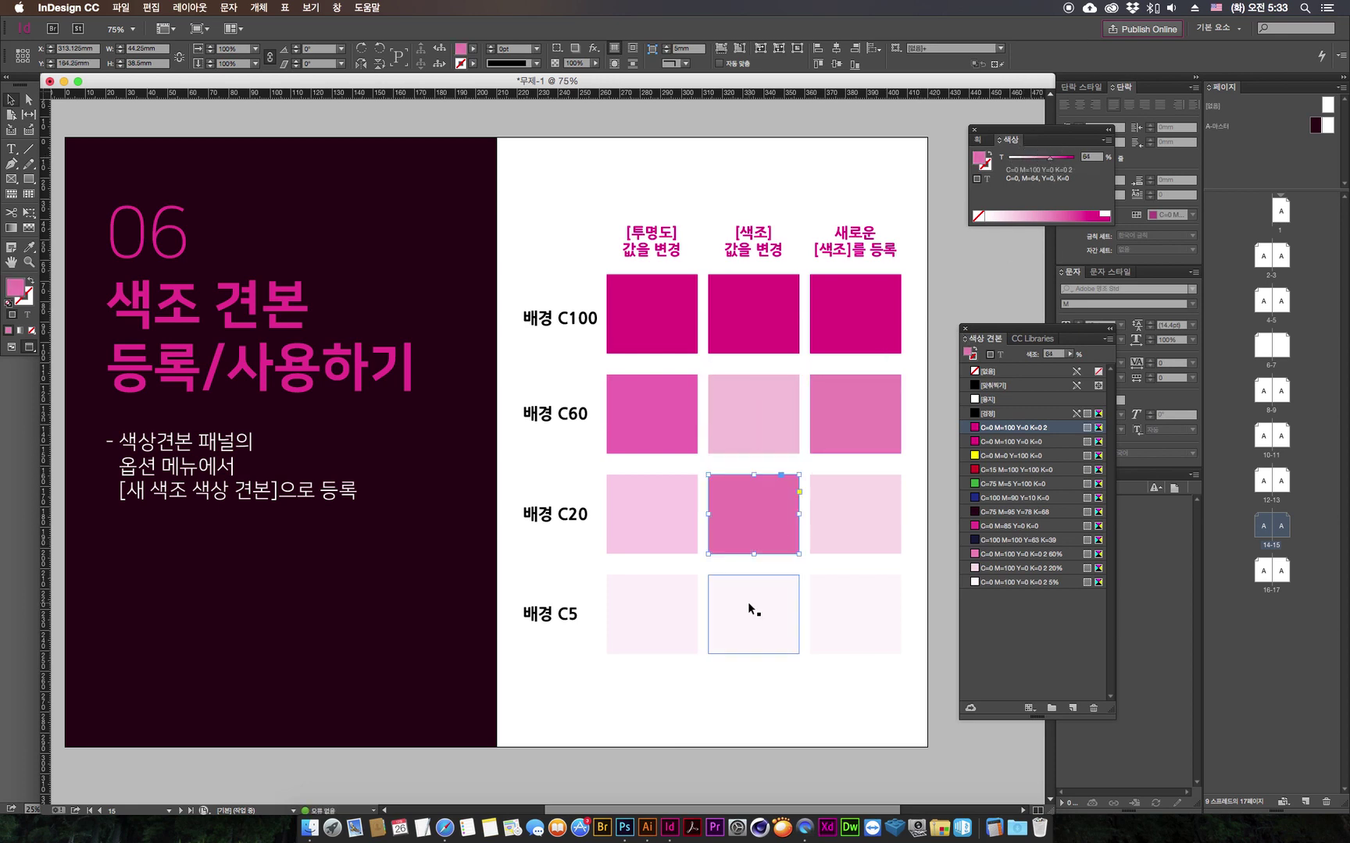
left_click(1047, 158)
left_click(855, 735)
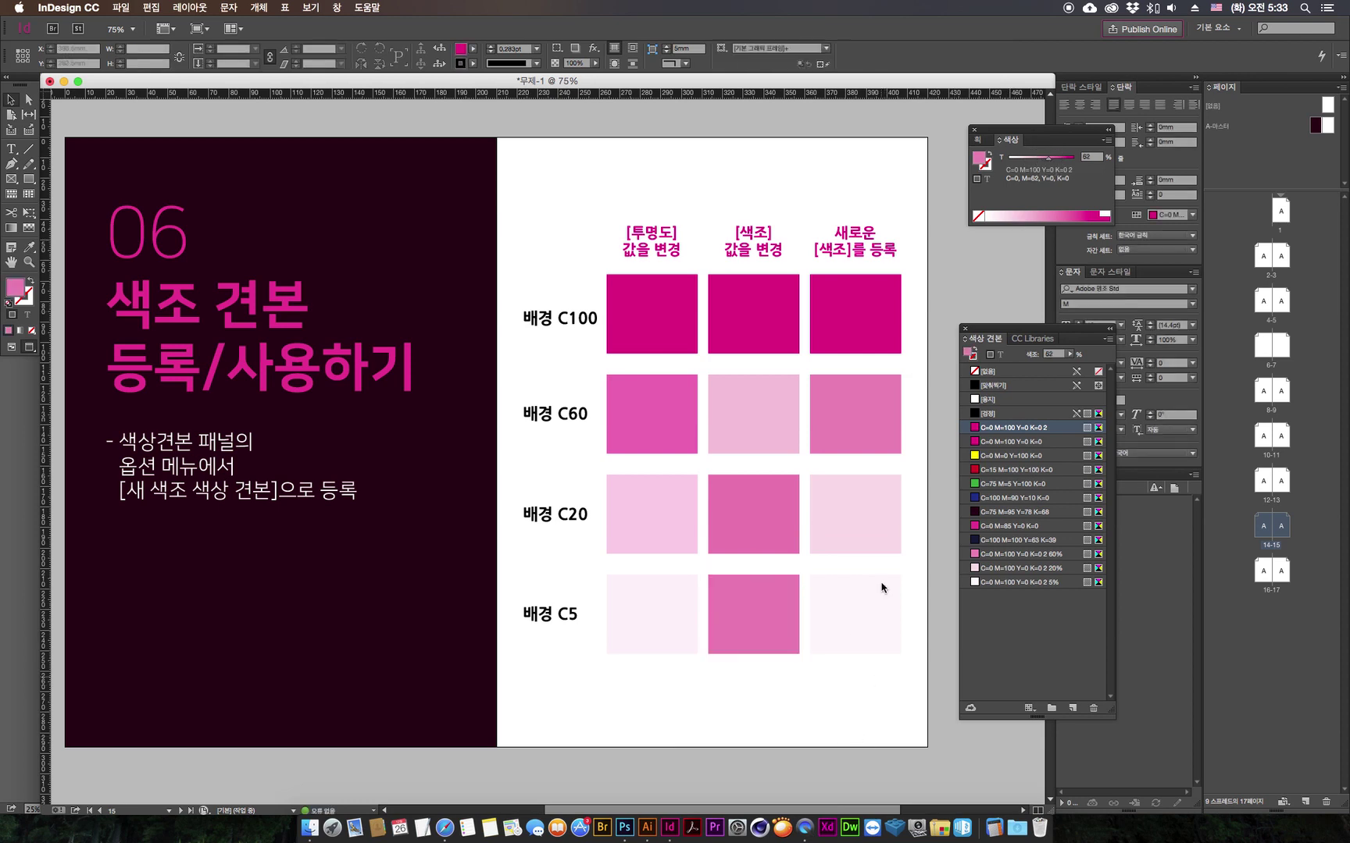
Step: Change the 60% magenta tint swatch used by the third column's C60 square to an 80% tint
left_click_drag(928, 303, 859, 653)
left_click(850, 735)
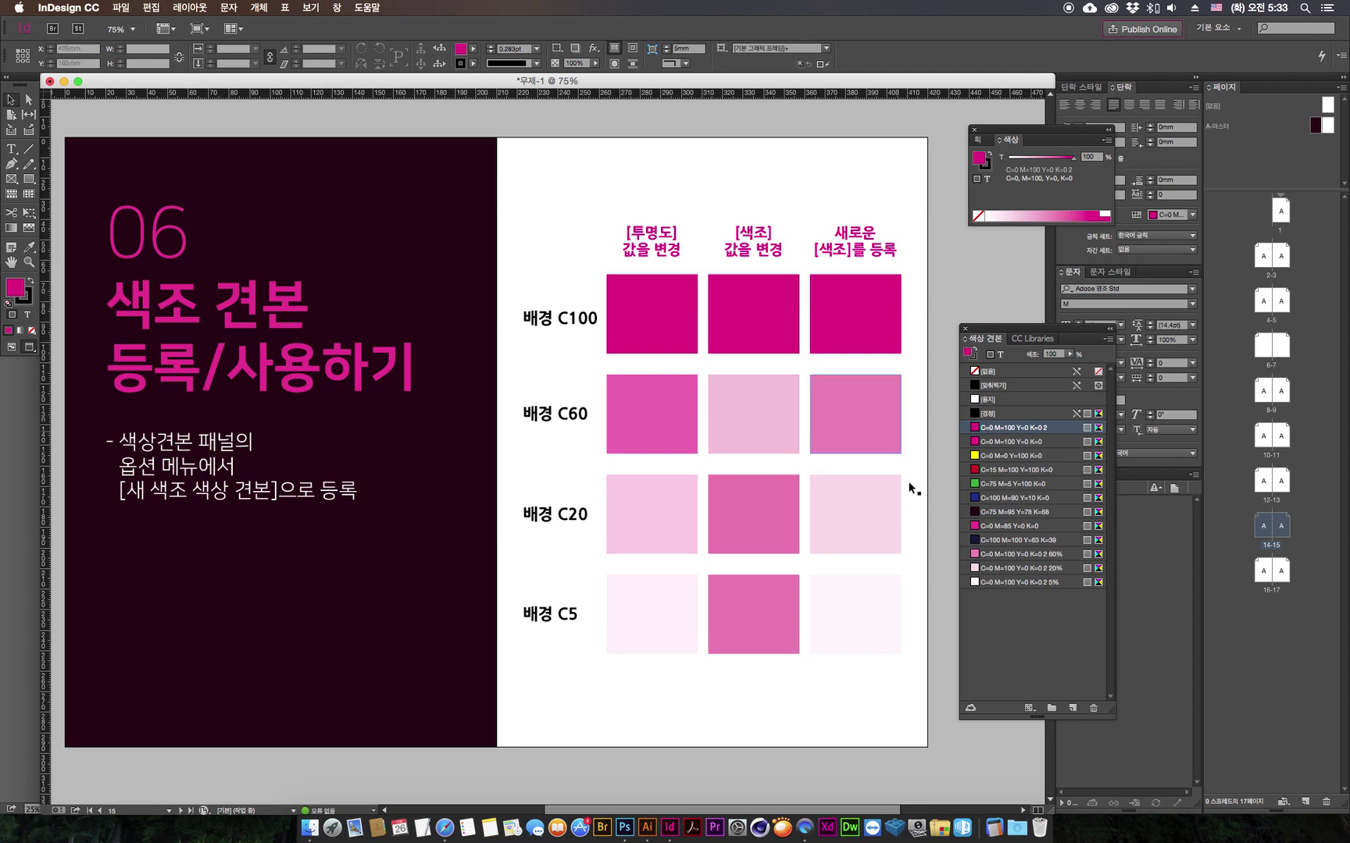
left_click(856, 440)
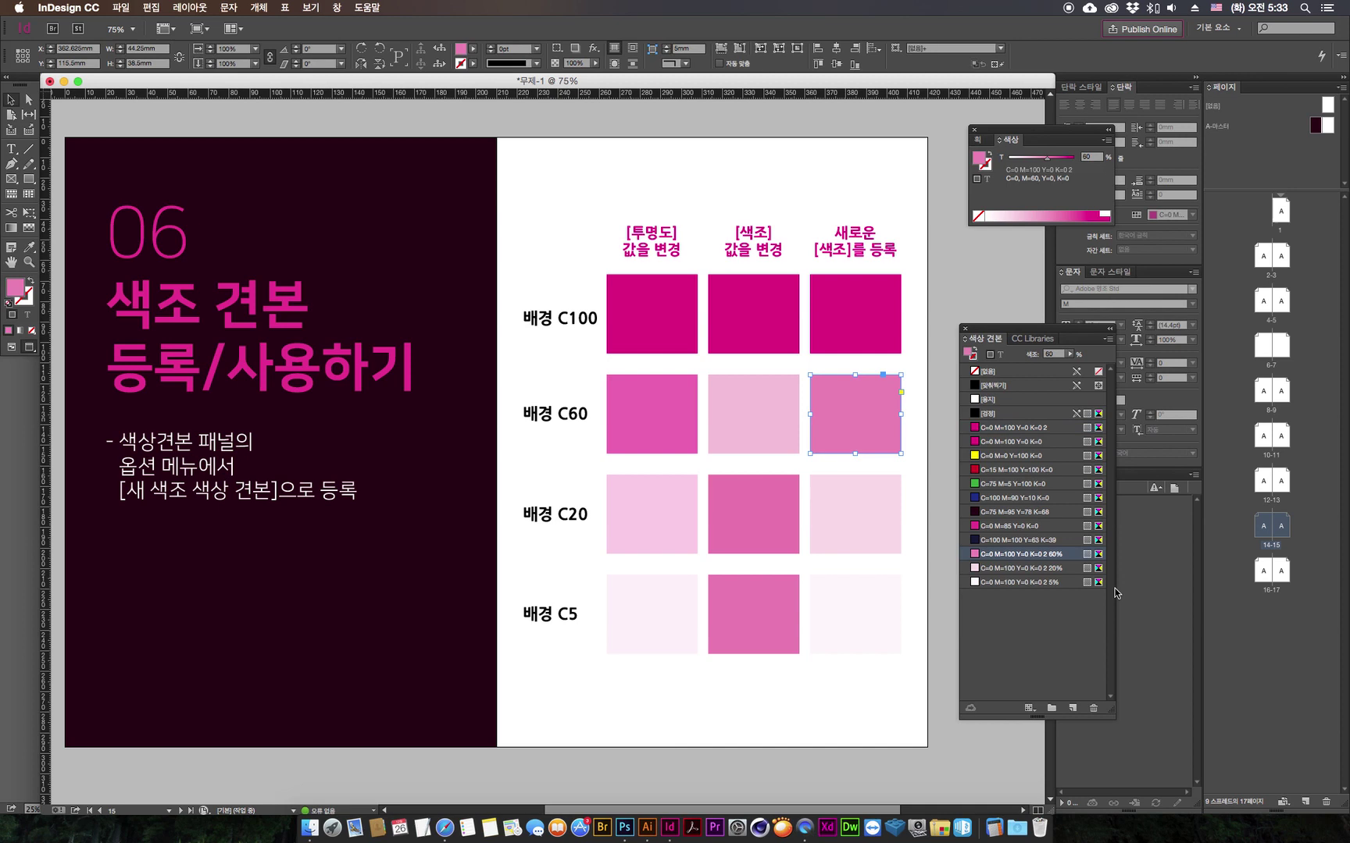
double_click(1069, 559)
left_click_drag(1076, 221, 1082, 221)
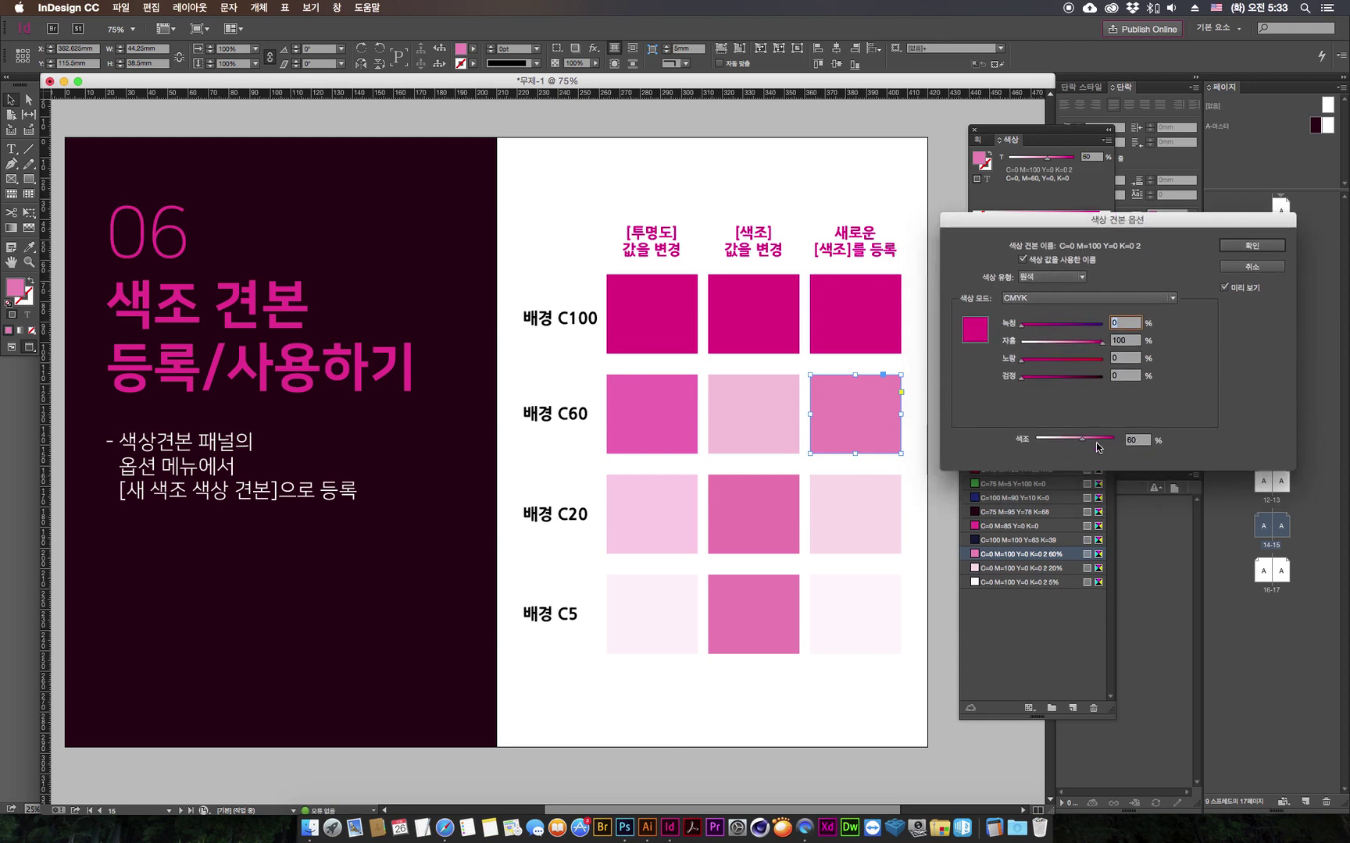
left_click(1137, 440)
type("80")
key("Return")
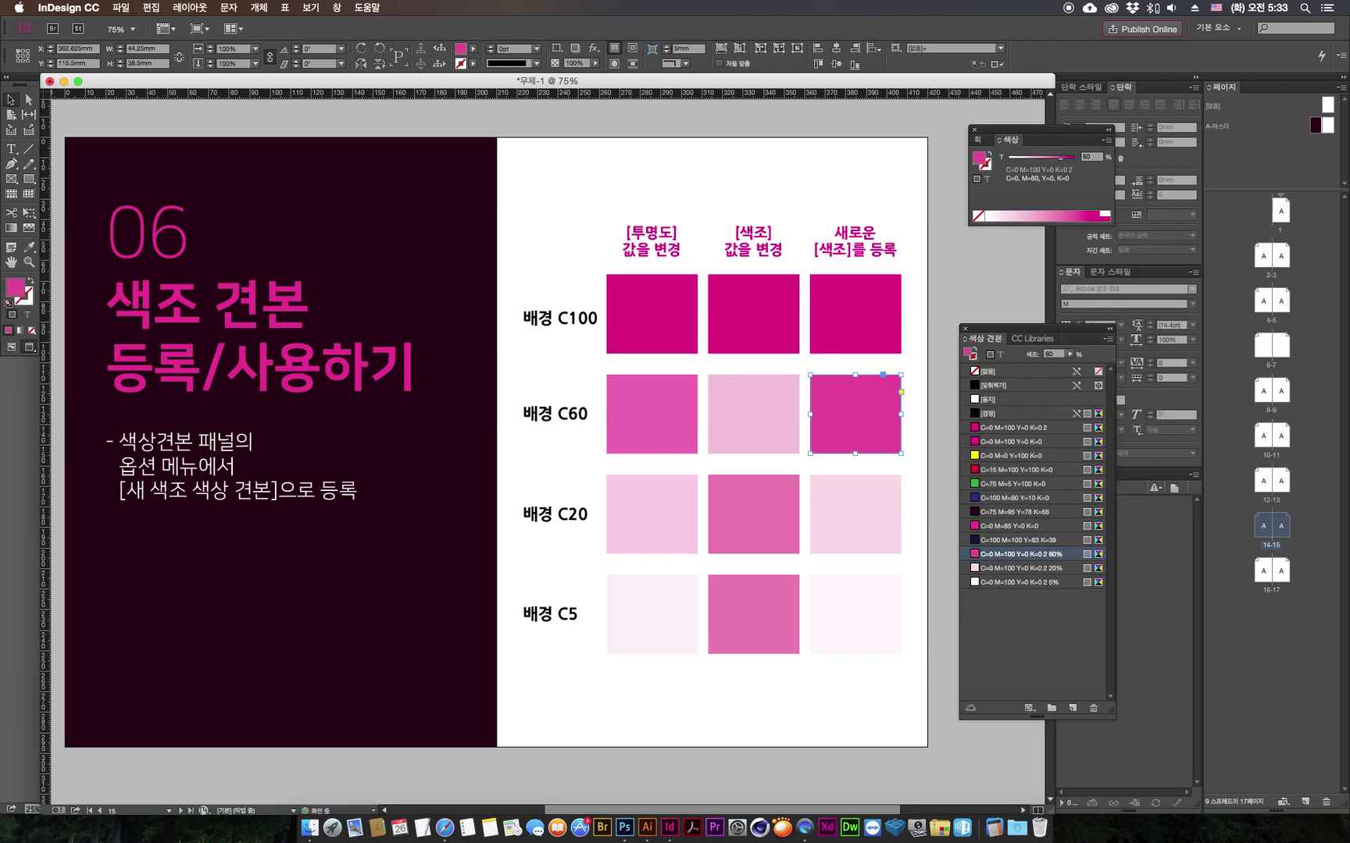
left_click(948, 310)
left_click(778, 530)
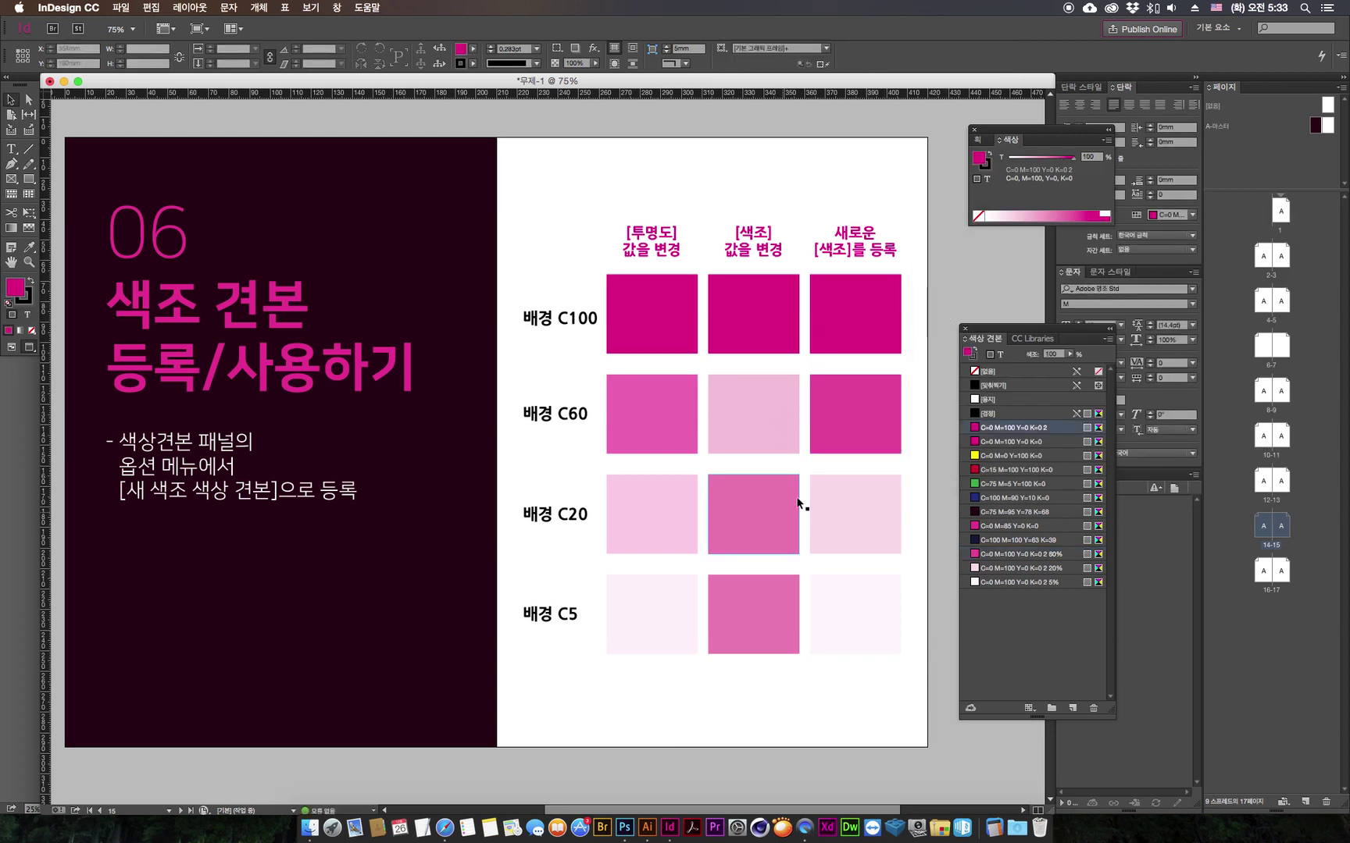
left_click(824, 488)
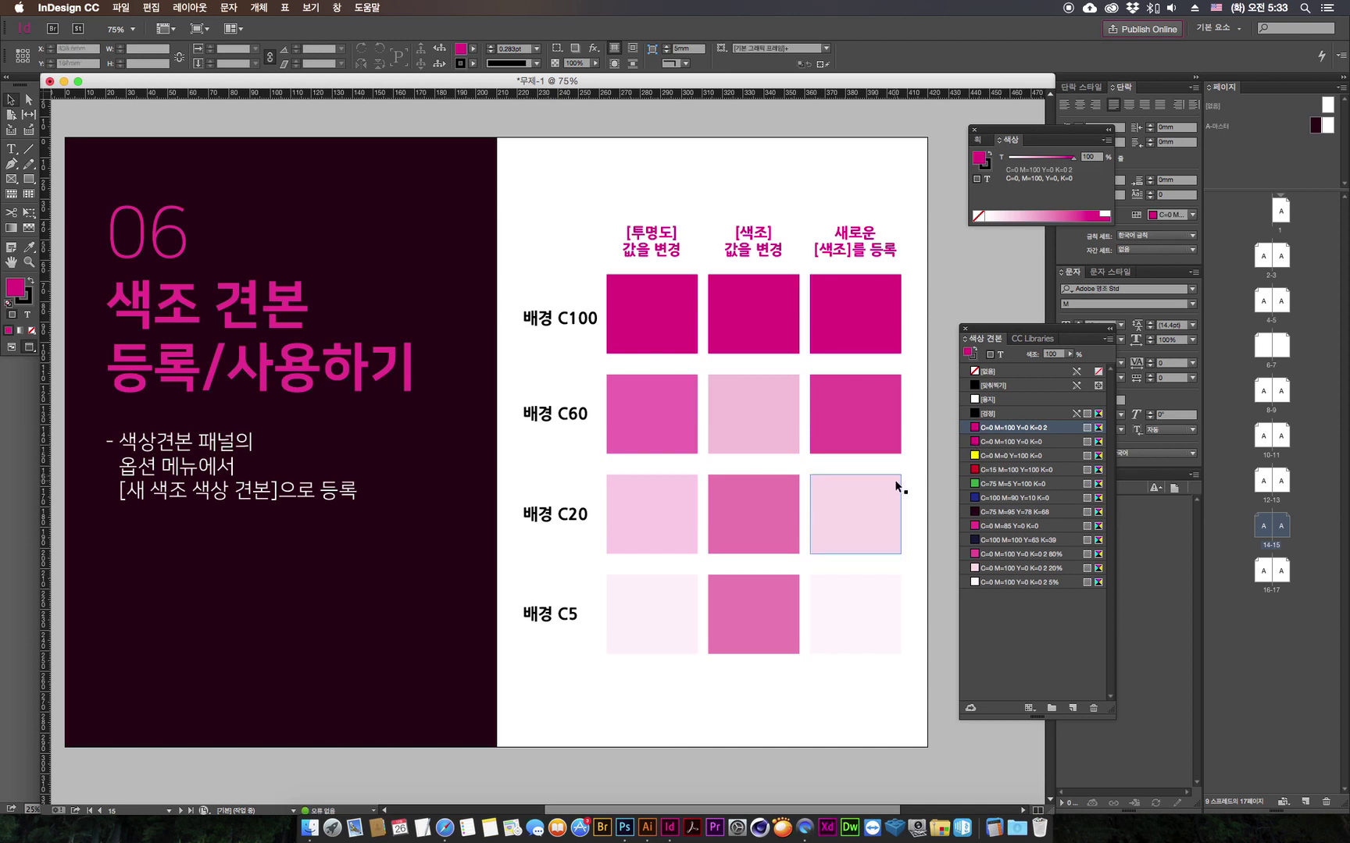
left_click(908, 422)
Step: Undo the tint swatch edit, the individual tint changes and the base swatch recolouring, back to the cyan chart
key("super+z")
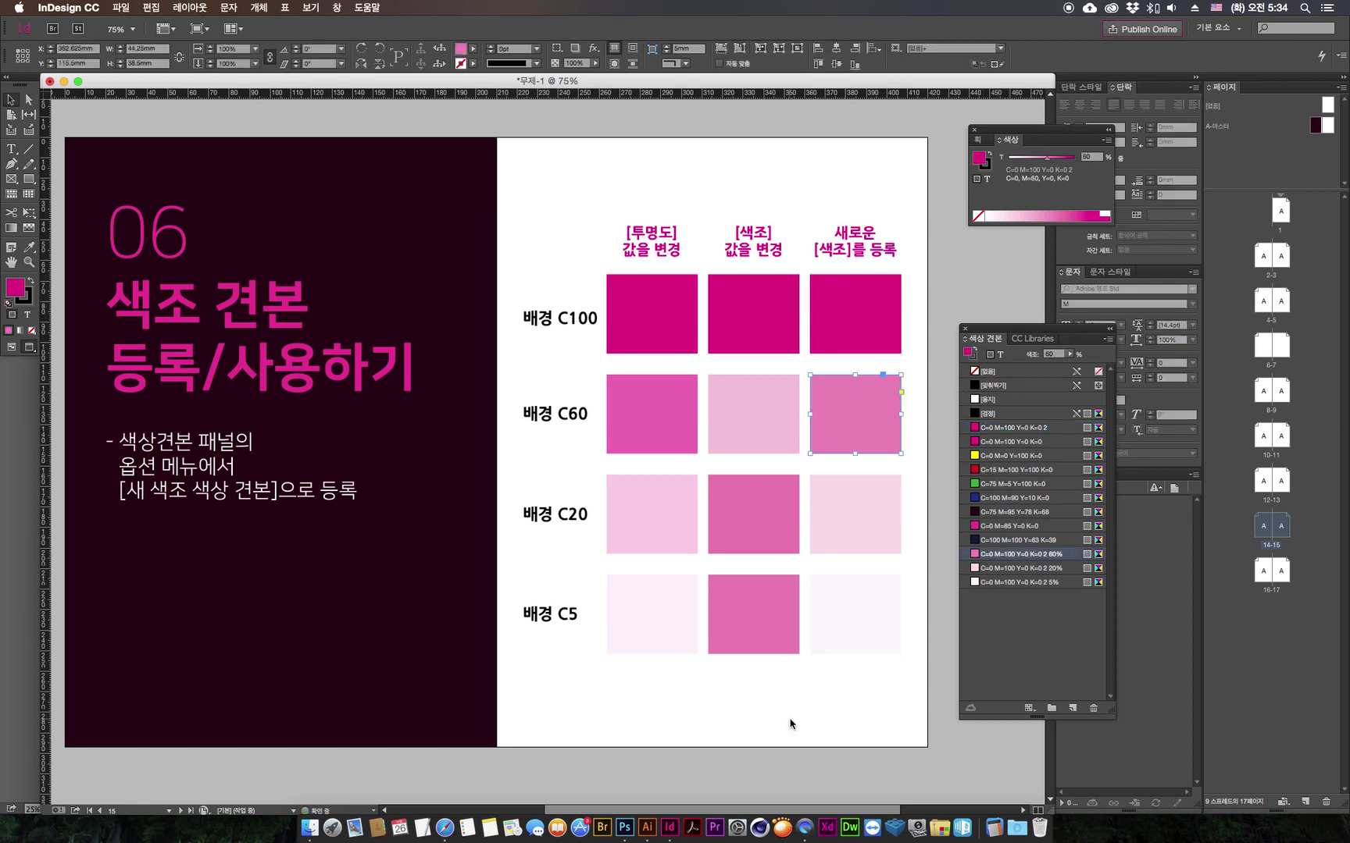
key("alt+super+w")
key("Escape")
key("super+z")
key("super+z")
key("super+z")
key("super+z")
key("super+z")
key("super+z")
key("super+z")
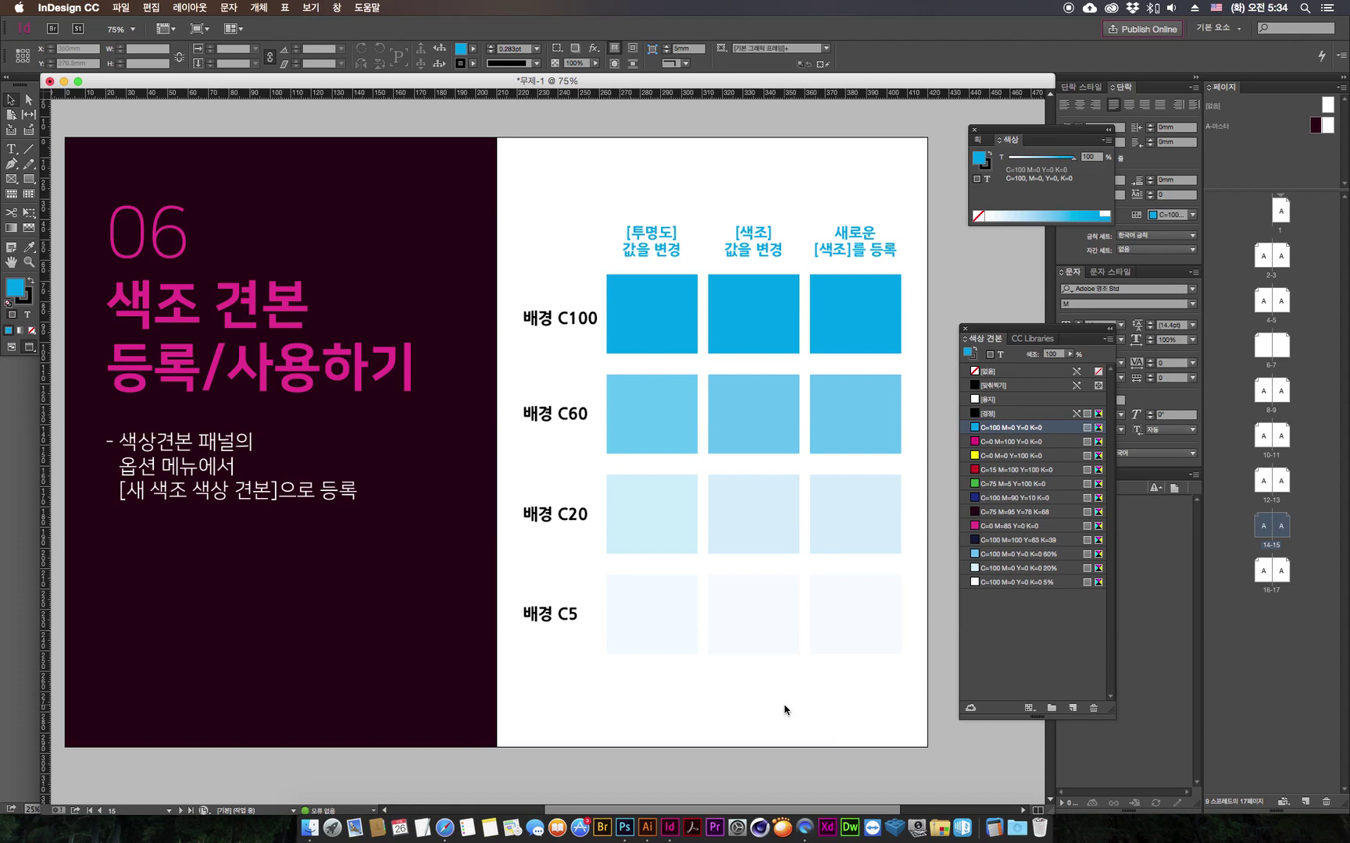
Step: Bring the section 07 Spot Color spread with its two blue rectangles into view
key("super+minus")
left_click_drag(535, 657, 520, 275)
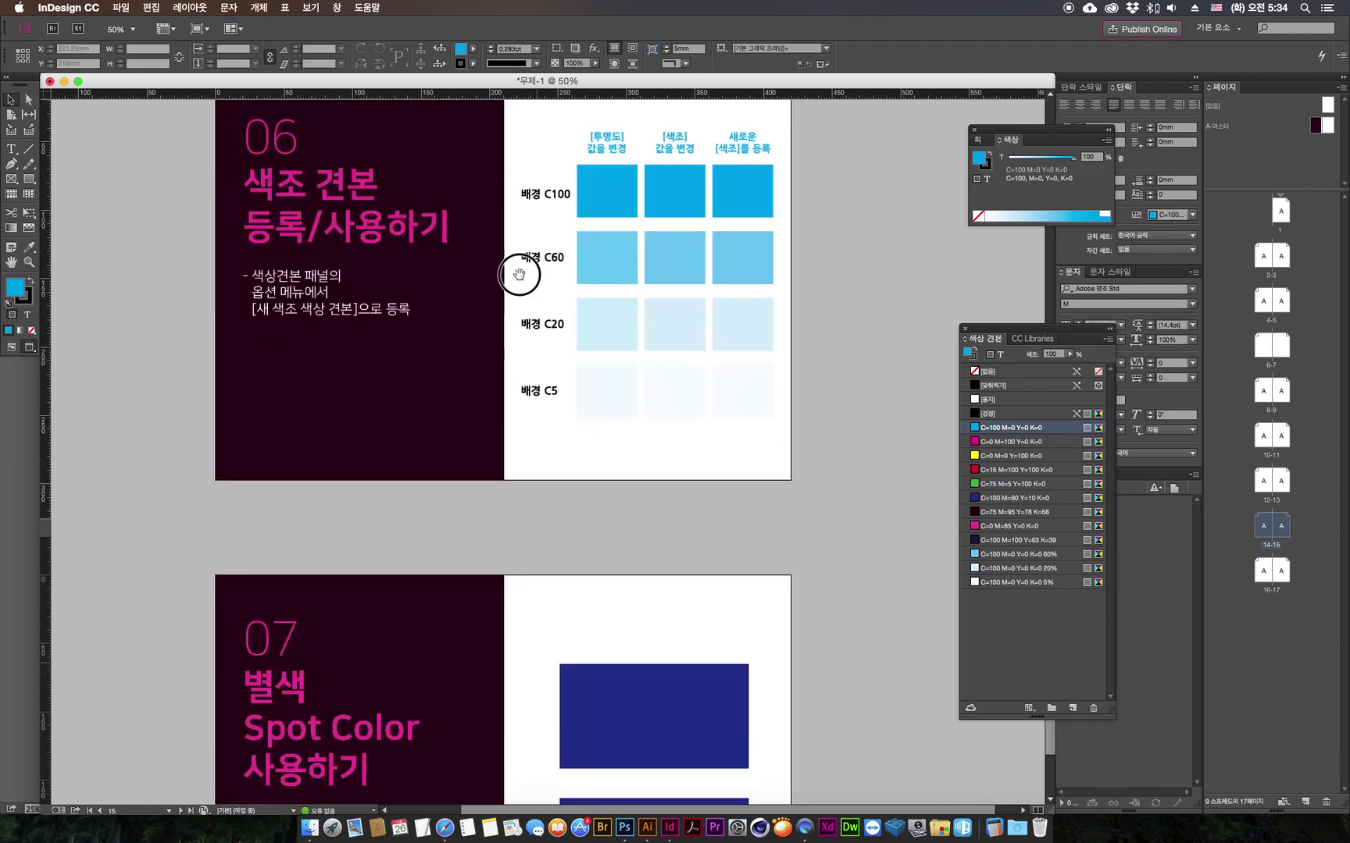
left_click_drag(524, 410, 469, 402)
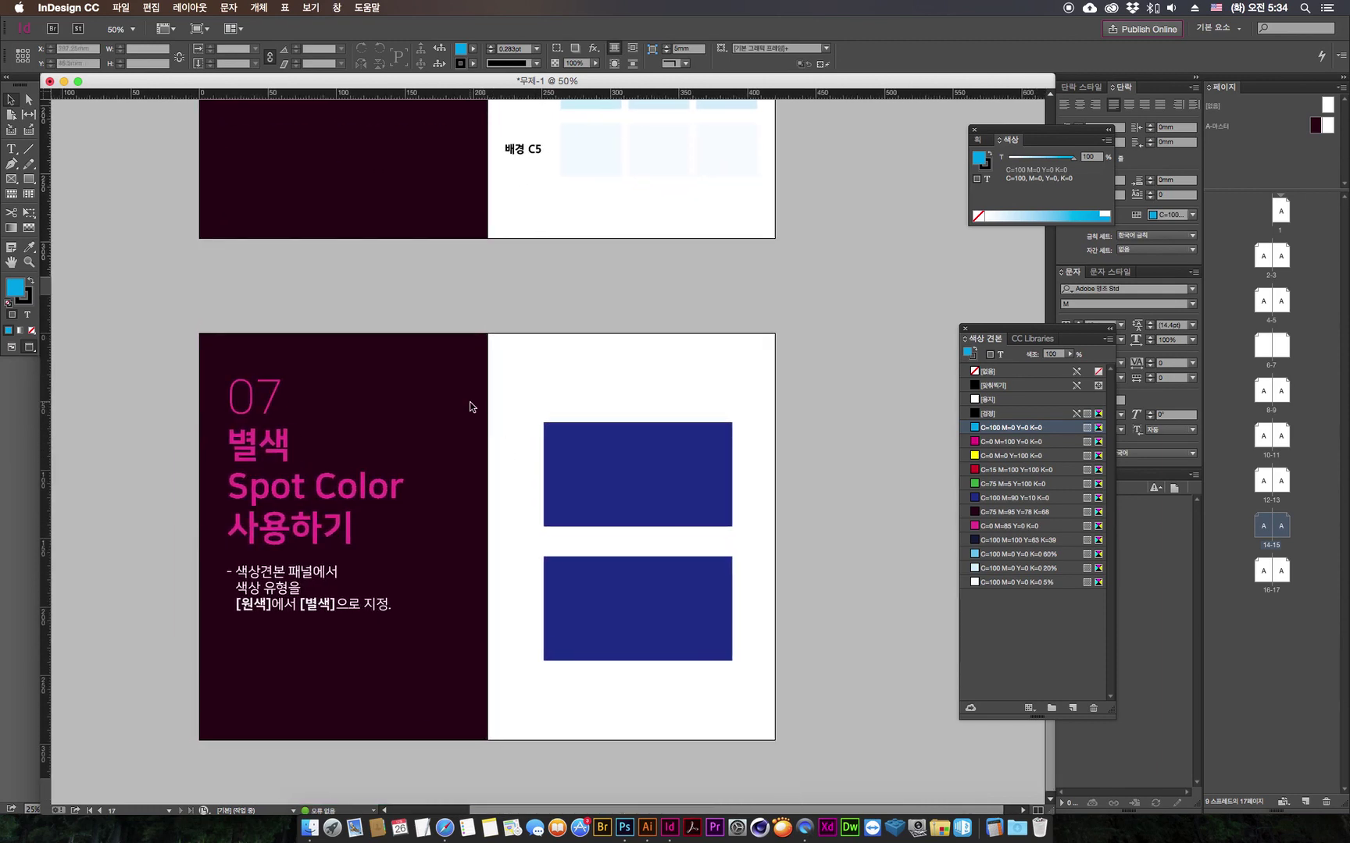
key("super+equal")
left_click_drag(534, 585, 588, 423)
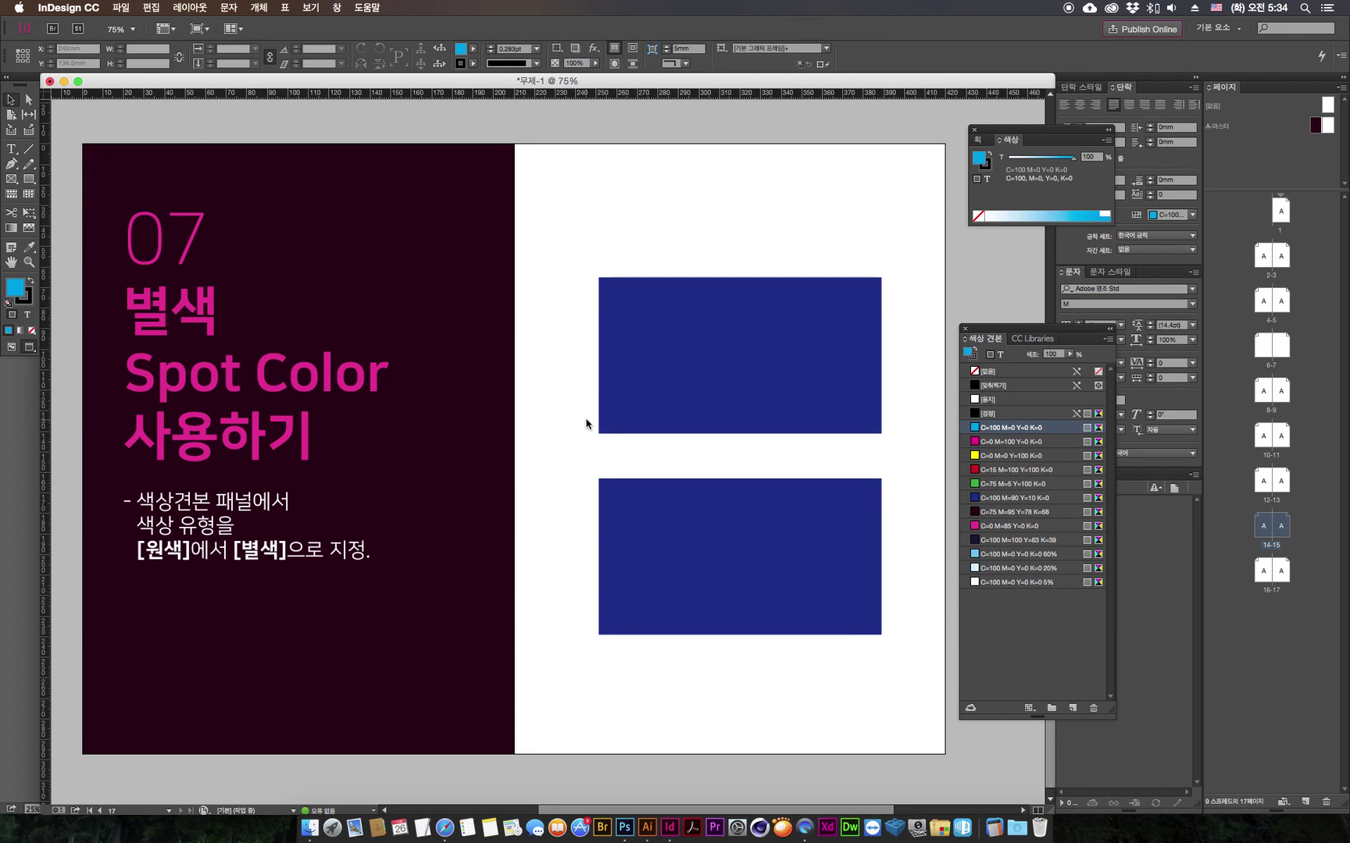
Step: Switch to Illustrator, deselect the green squares on the artboards and close the Transparency panel
left_click(647, 826)
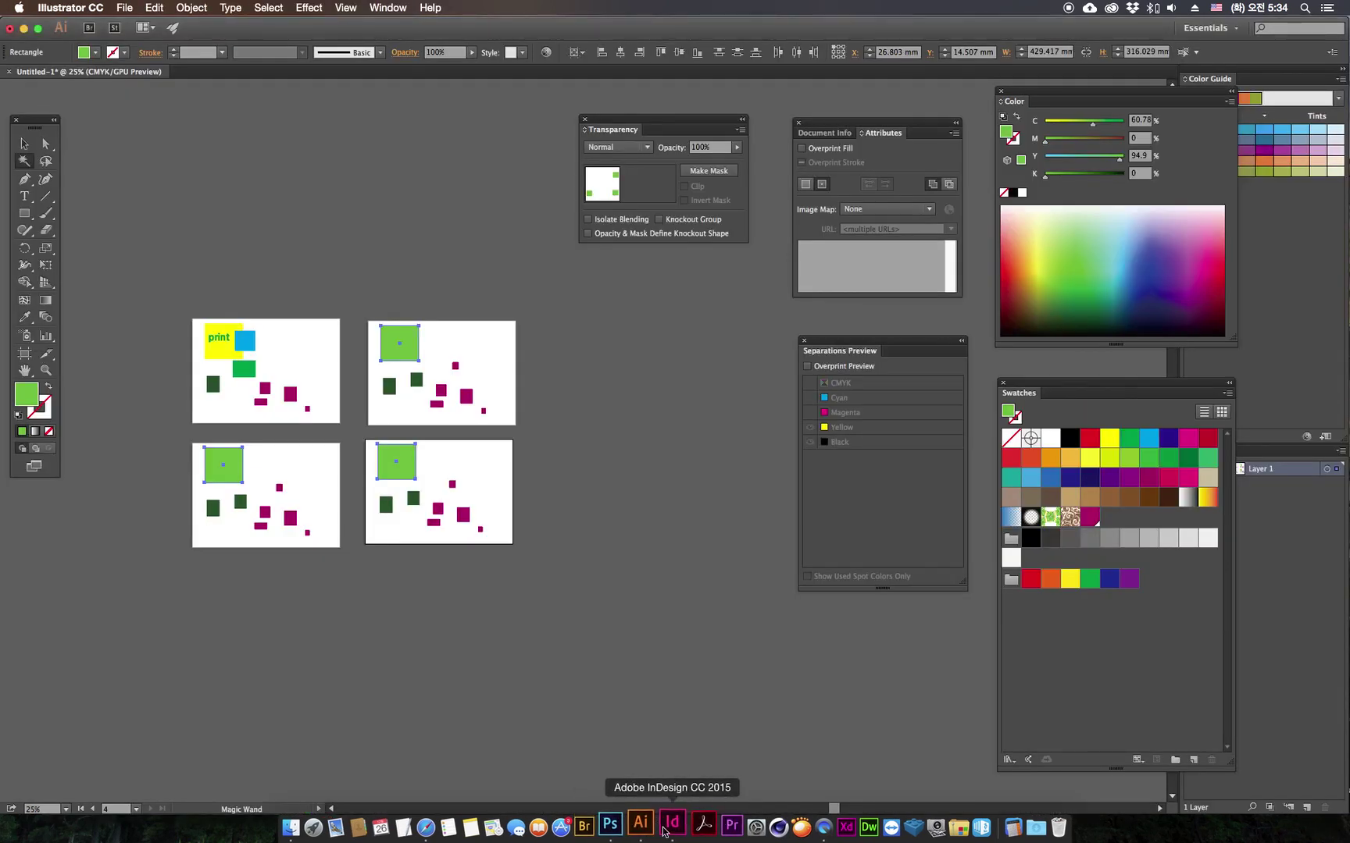
key("super+0")
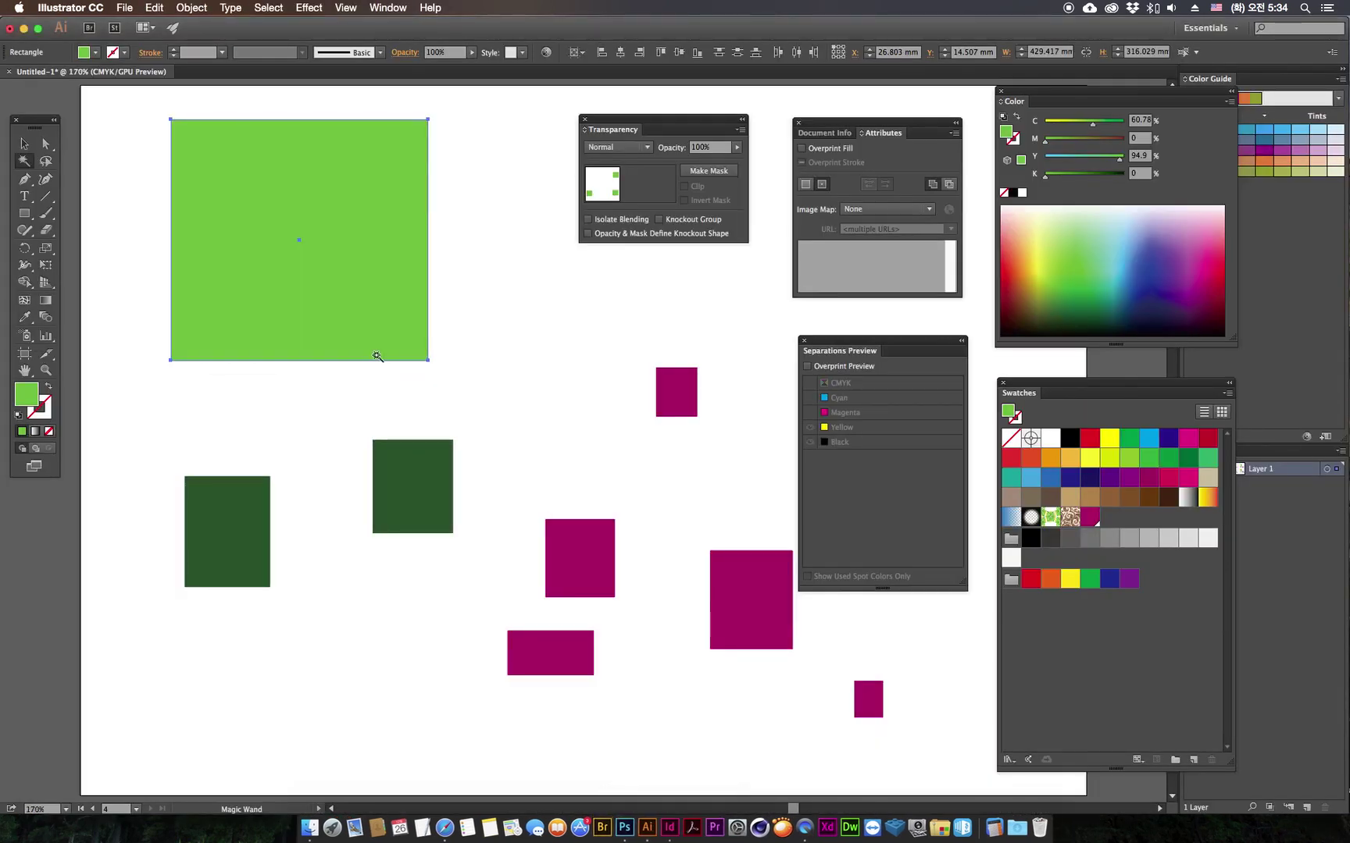
key("super+minus")
key("super+minus")
key("super+minus")
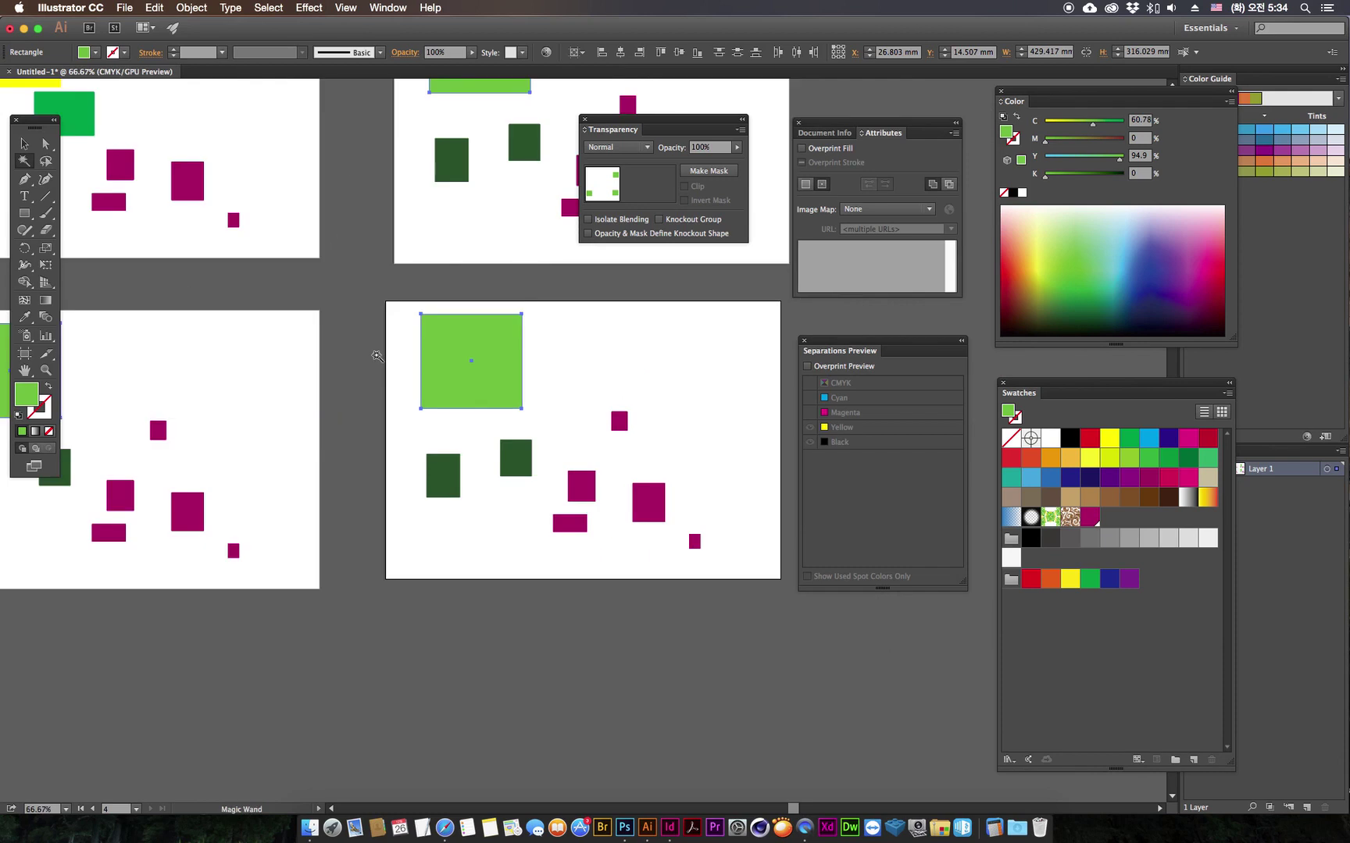
left_click_drag(265, 401, 367, 461)
left_click(385, 178)
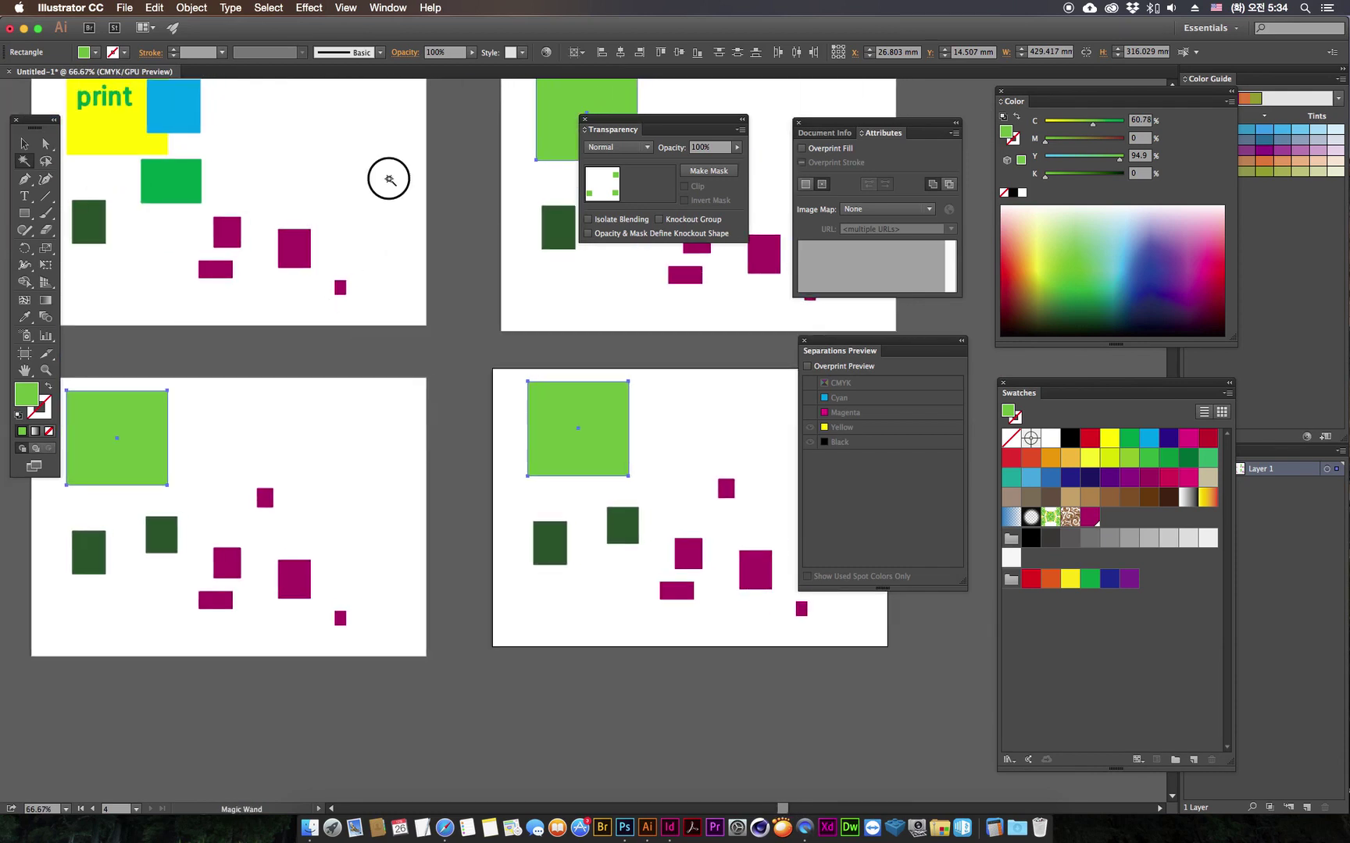
left_click(584, 119)
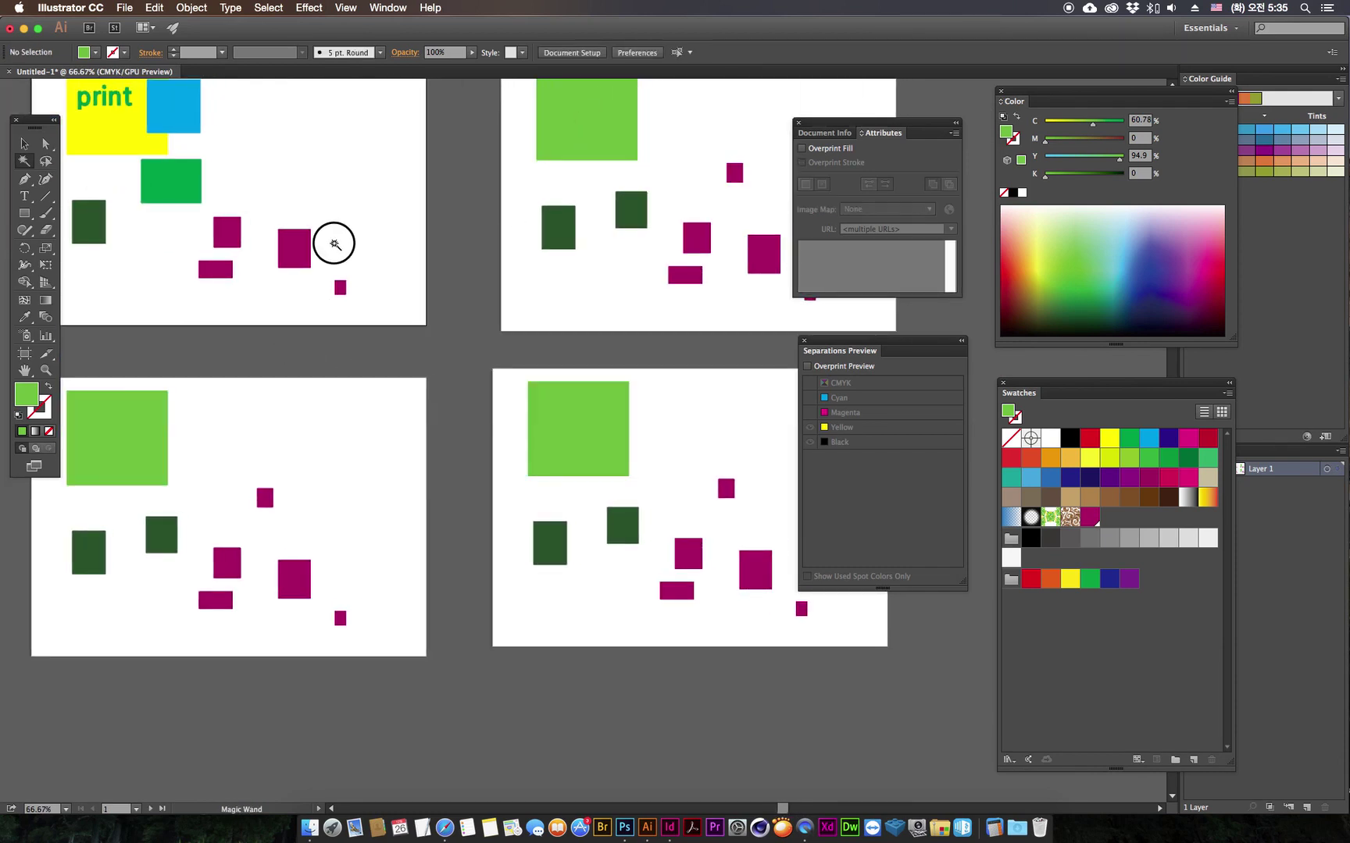
Step: Check the magenta squares' global swatch and the listed plates, switching Overprint Preview on and off, and leave everything deselected
left_click(25, 144)
left_click_drag(427, 158, 301, 418)
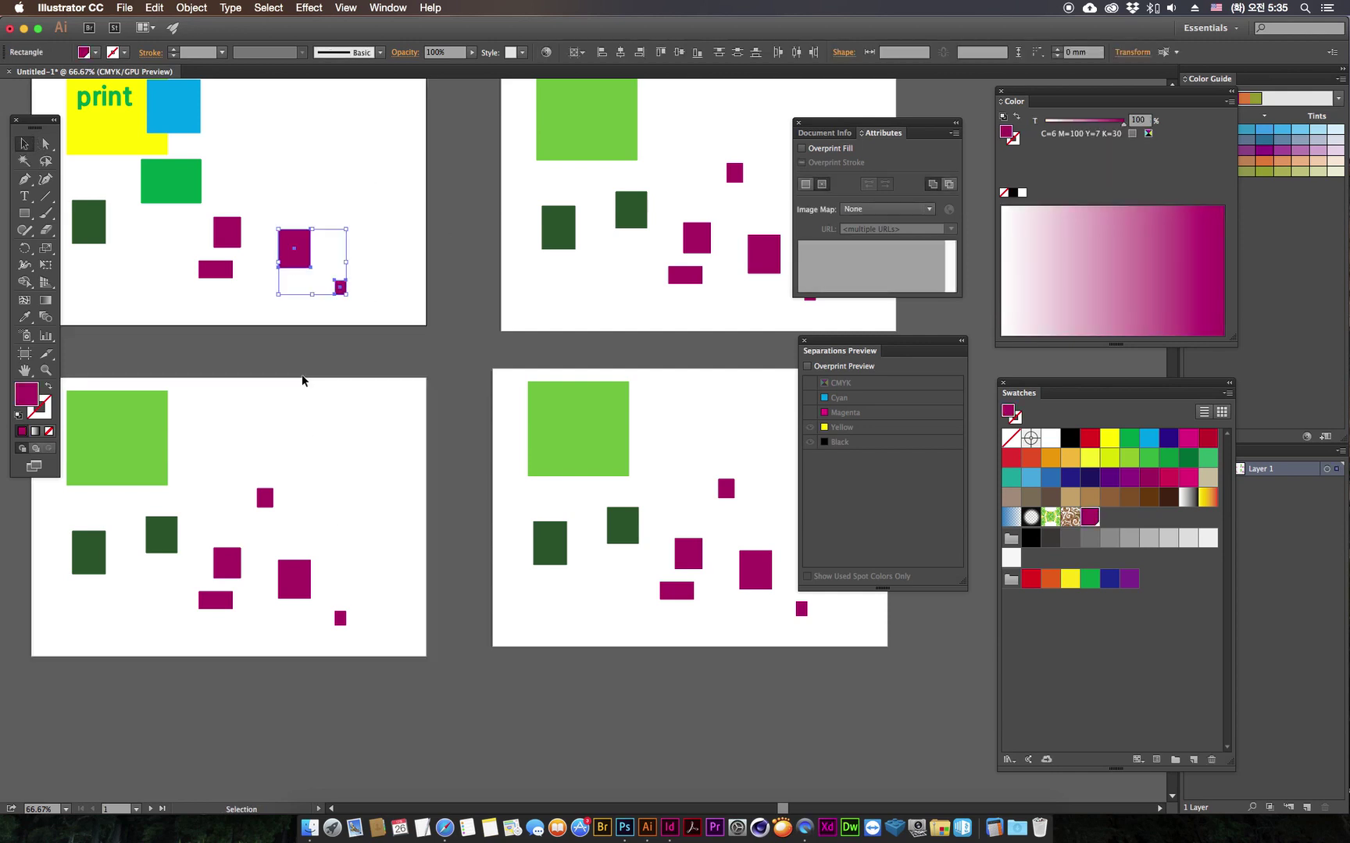
left_click(1090, 648)
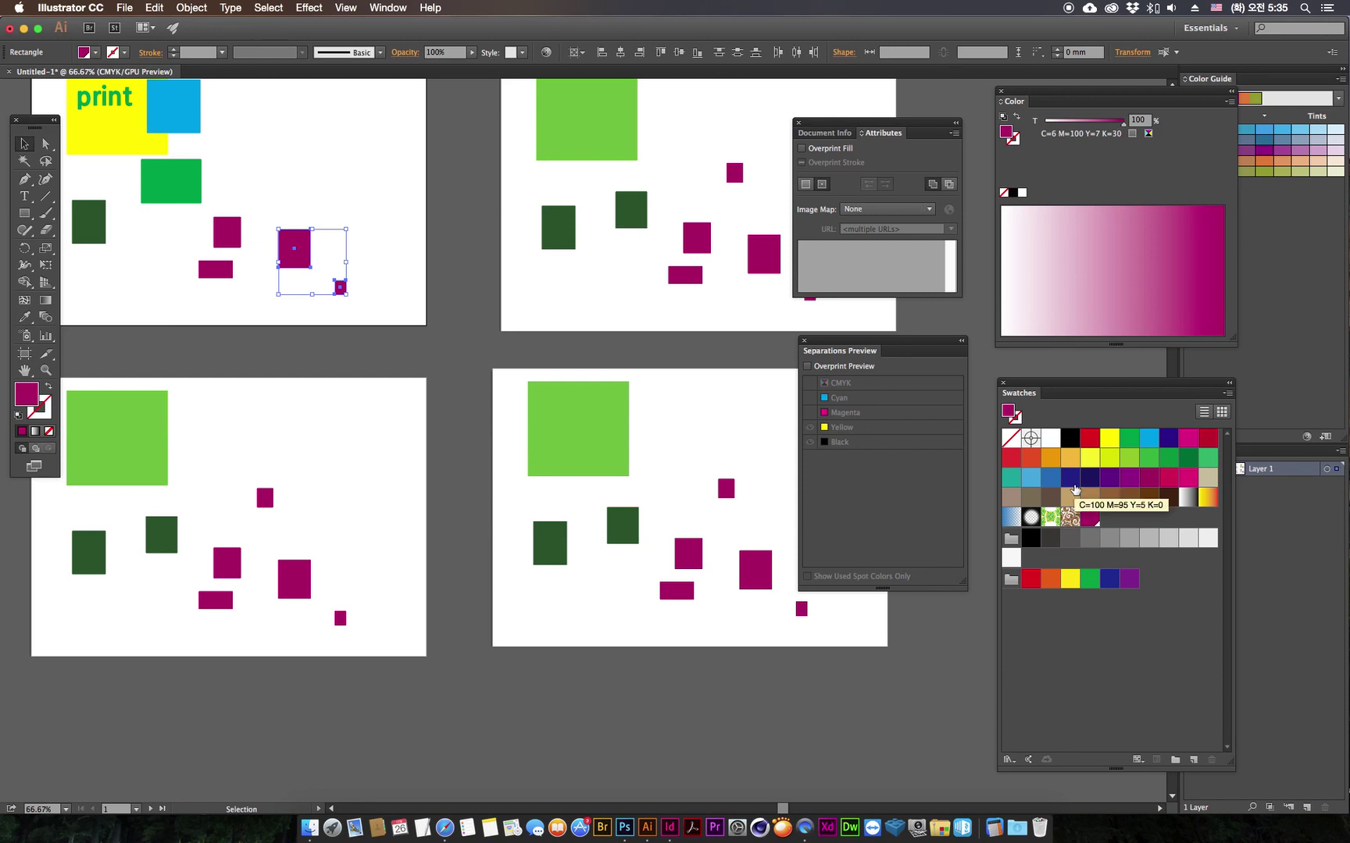
left_click(809, 366)
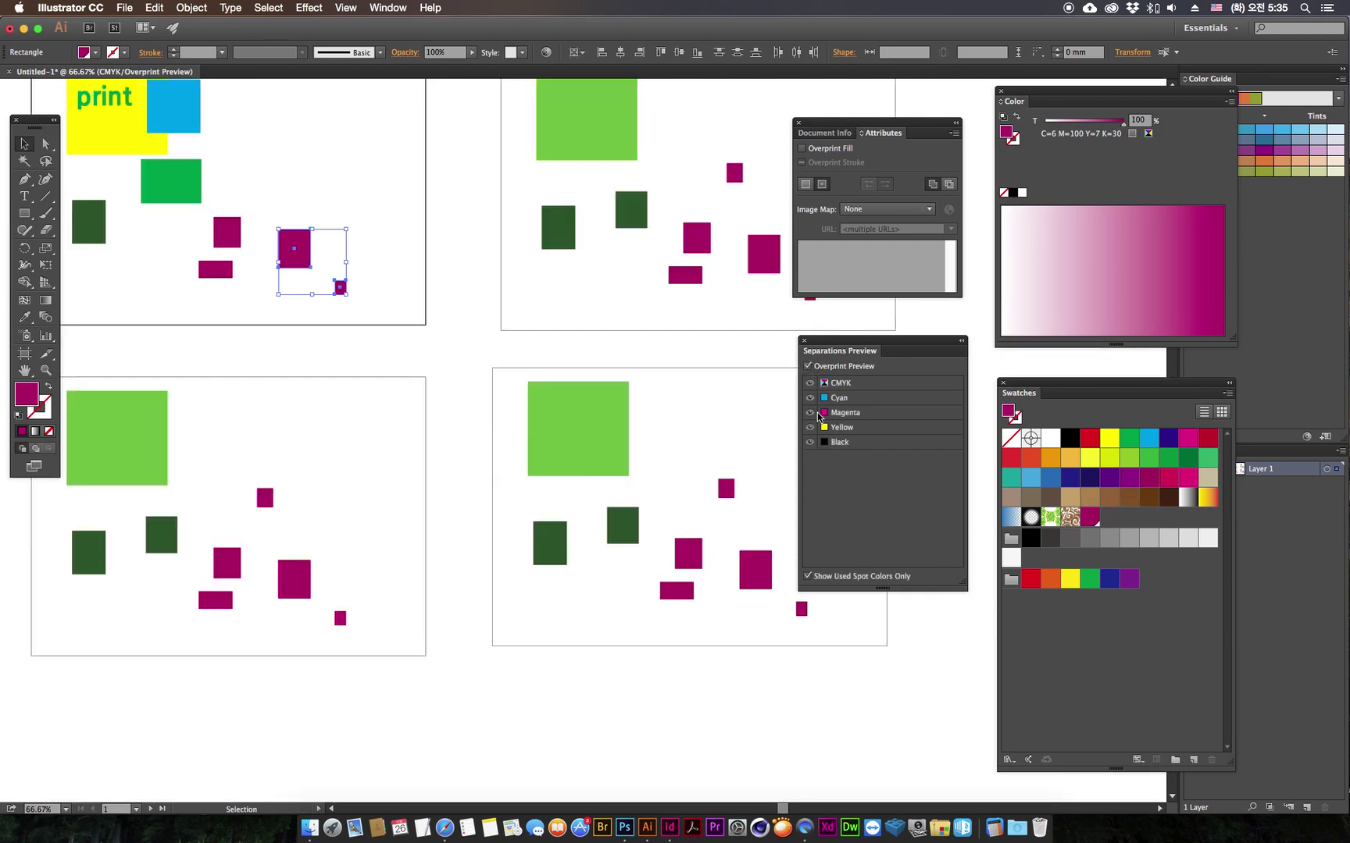
left_click(808, 366)
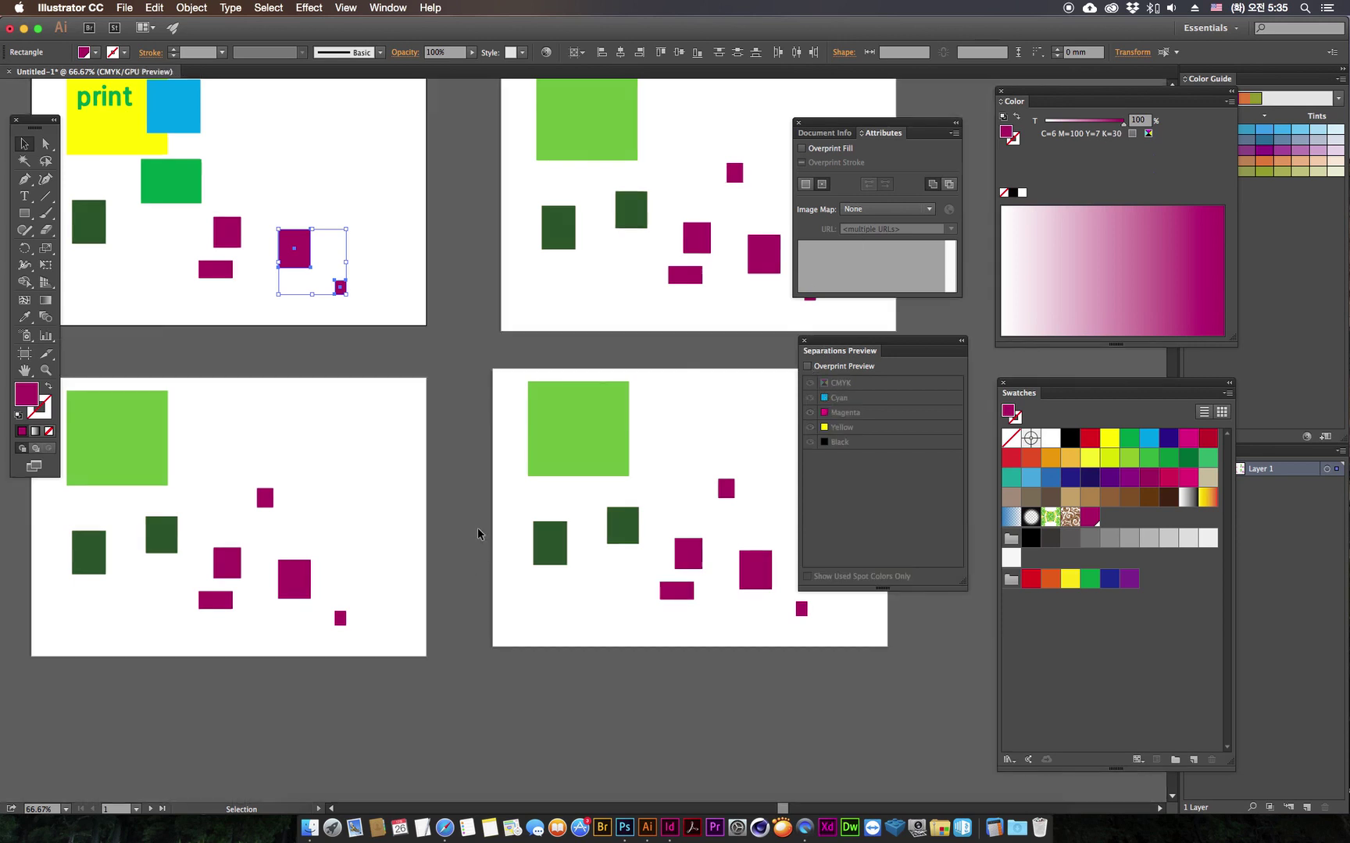
left_click(463, 539)
left_click_drag(365, 176, 246, 336)
left_click(411, 299)
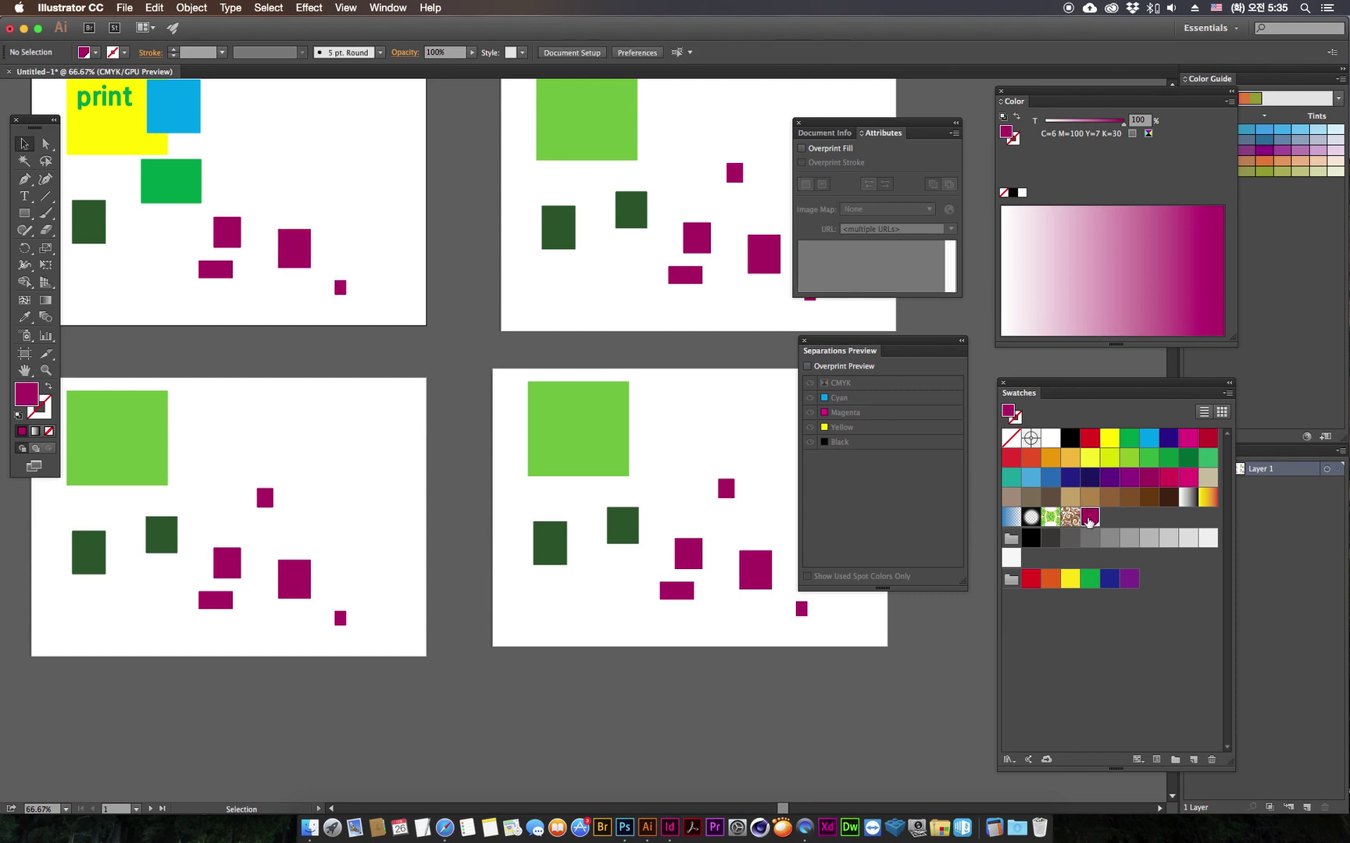
Step: Convert the global magenta swatch C=6 M=100 Y=7 K=30 from a process color to a spot color
double_click(1092, 519)
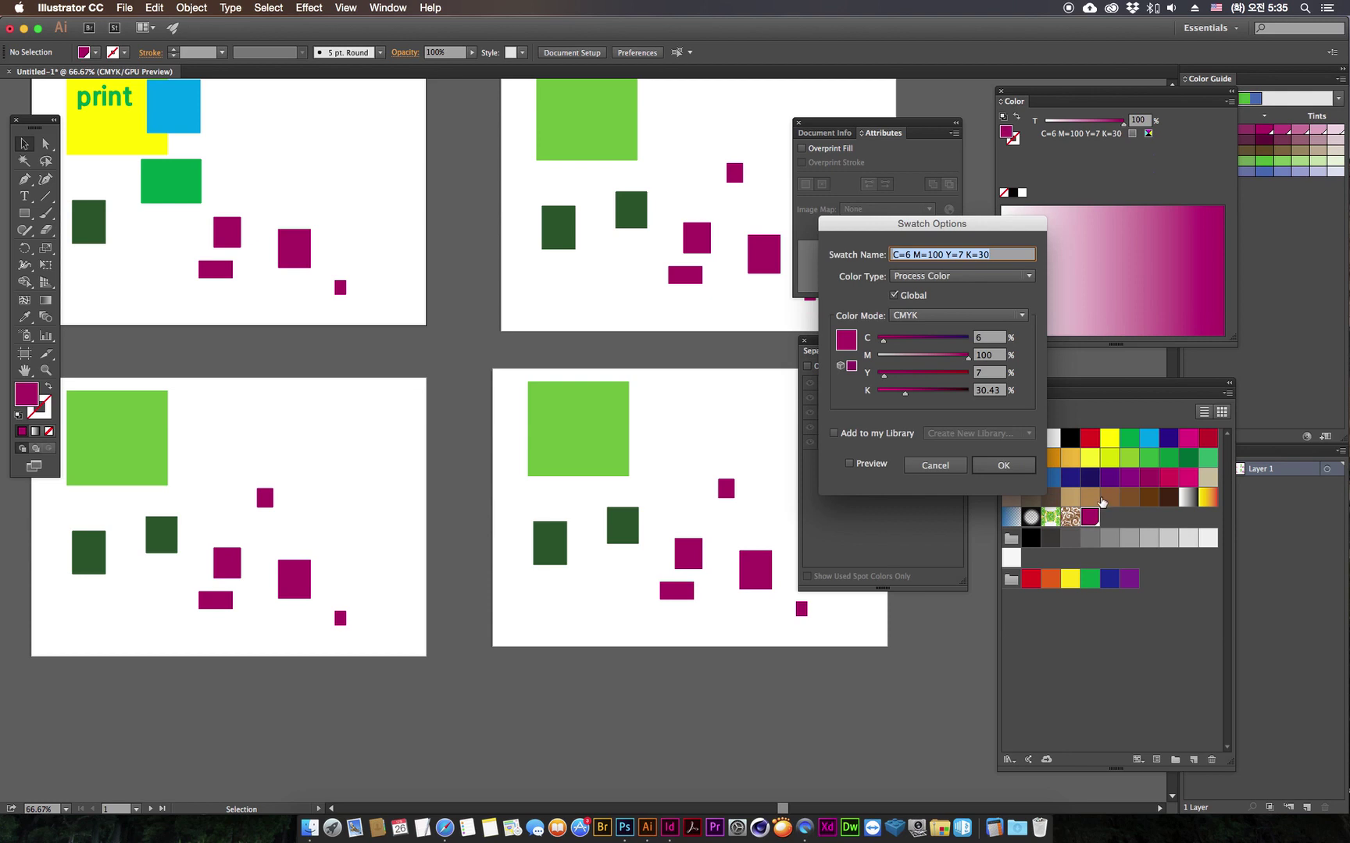
left_click(921, 276)
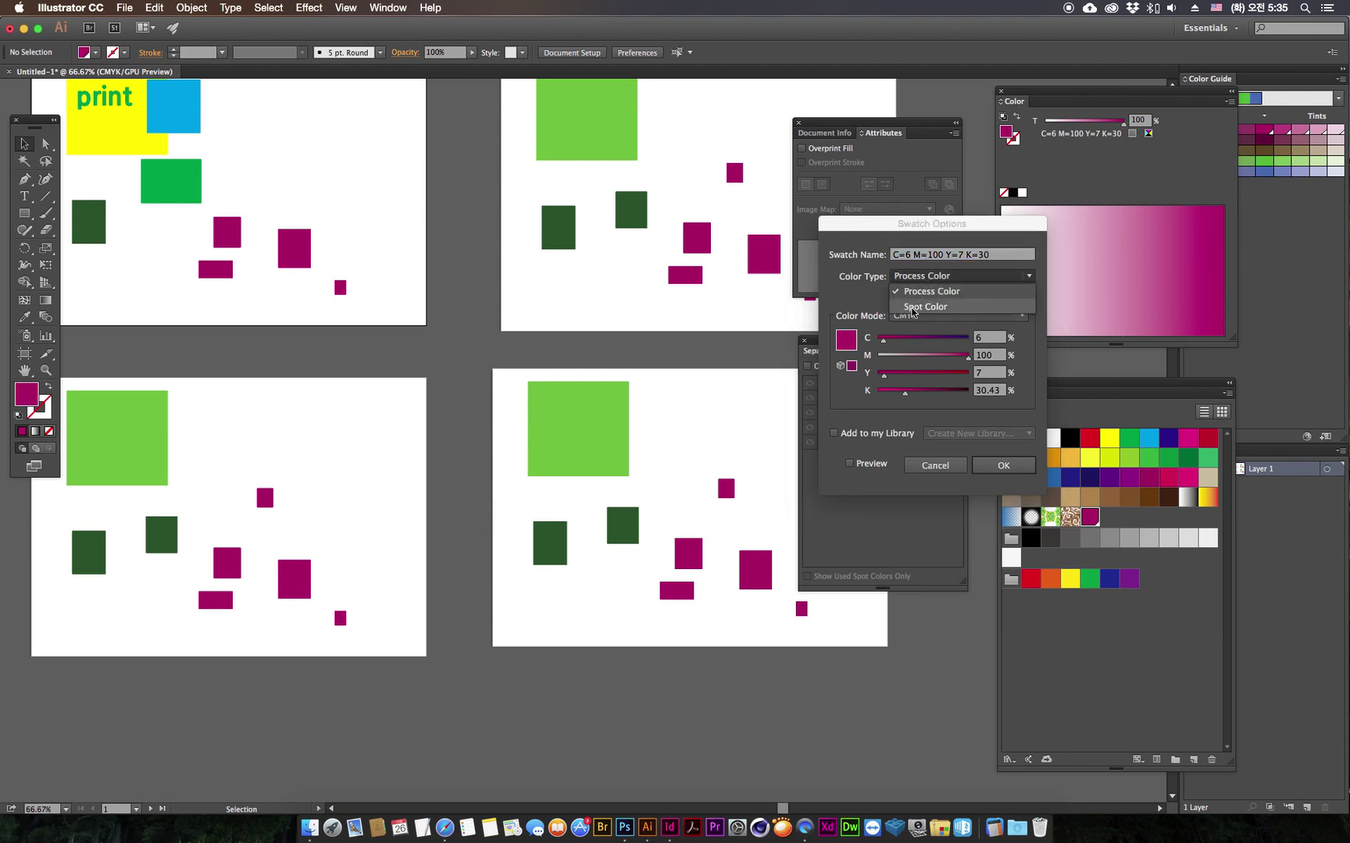
left_click(920, 308)
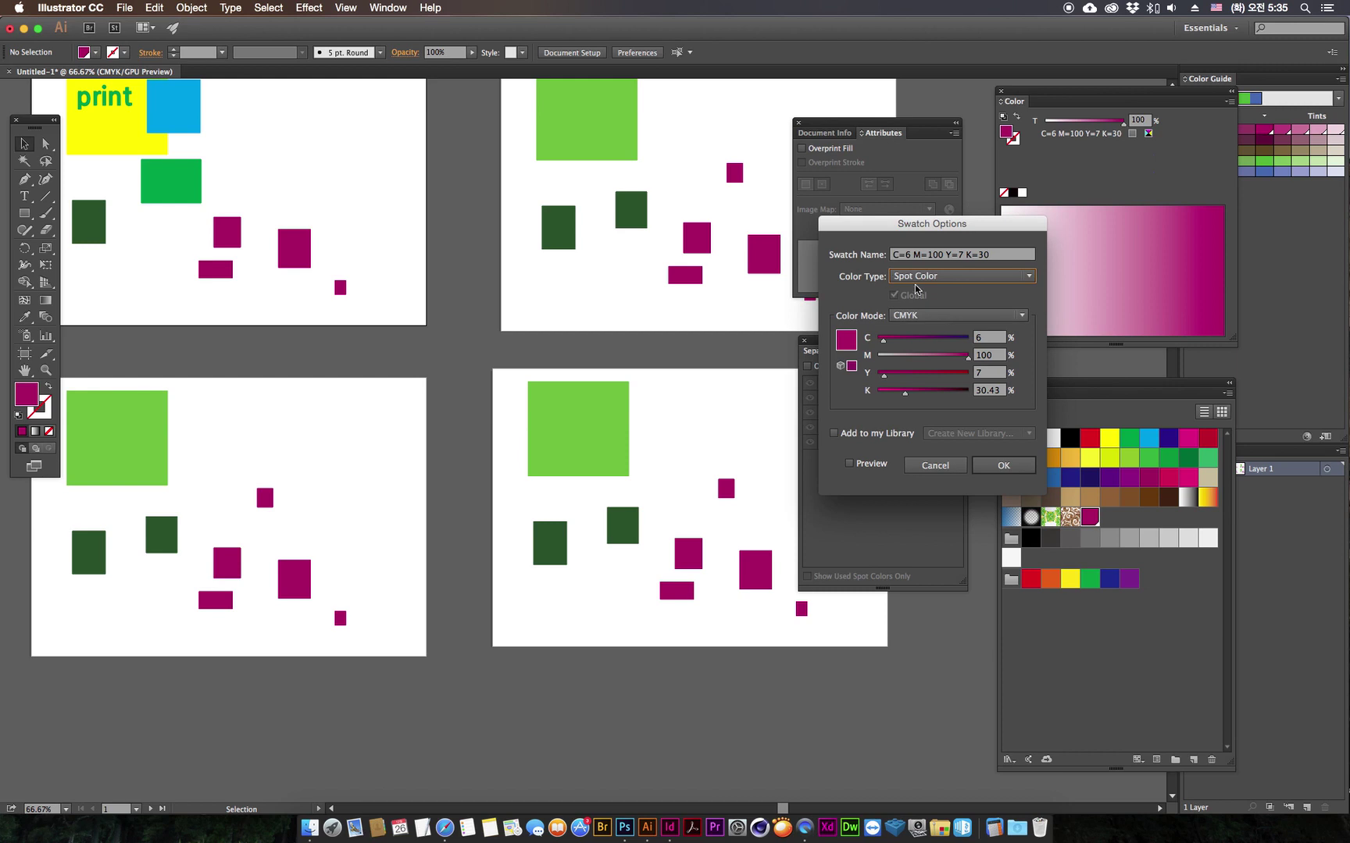
left_click(1005, 467)
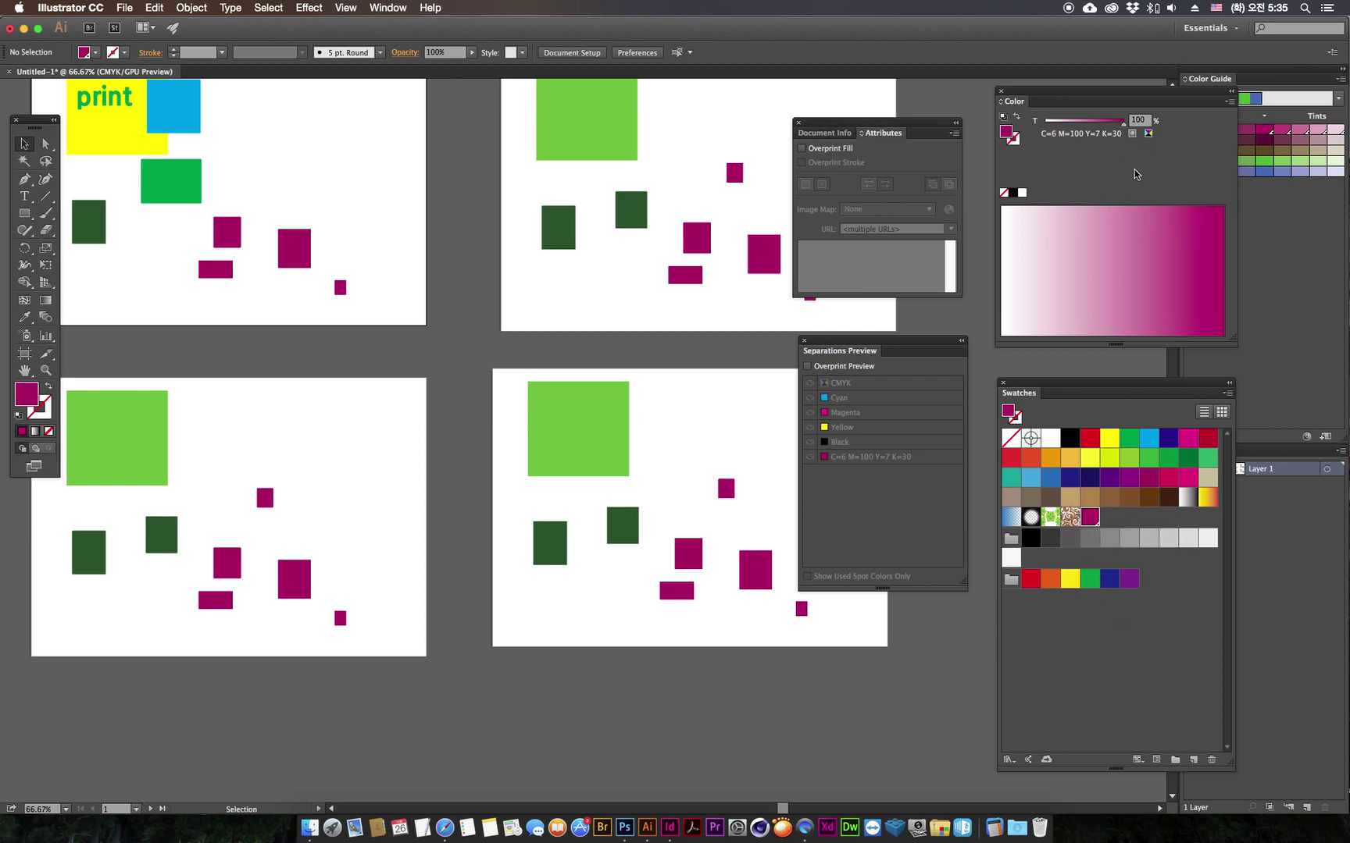
Step: Reopen the options of the magenta swatch C=6 M=100 Y=7 K=30 and set its color type to Spot Color
double_click(1088, 519)
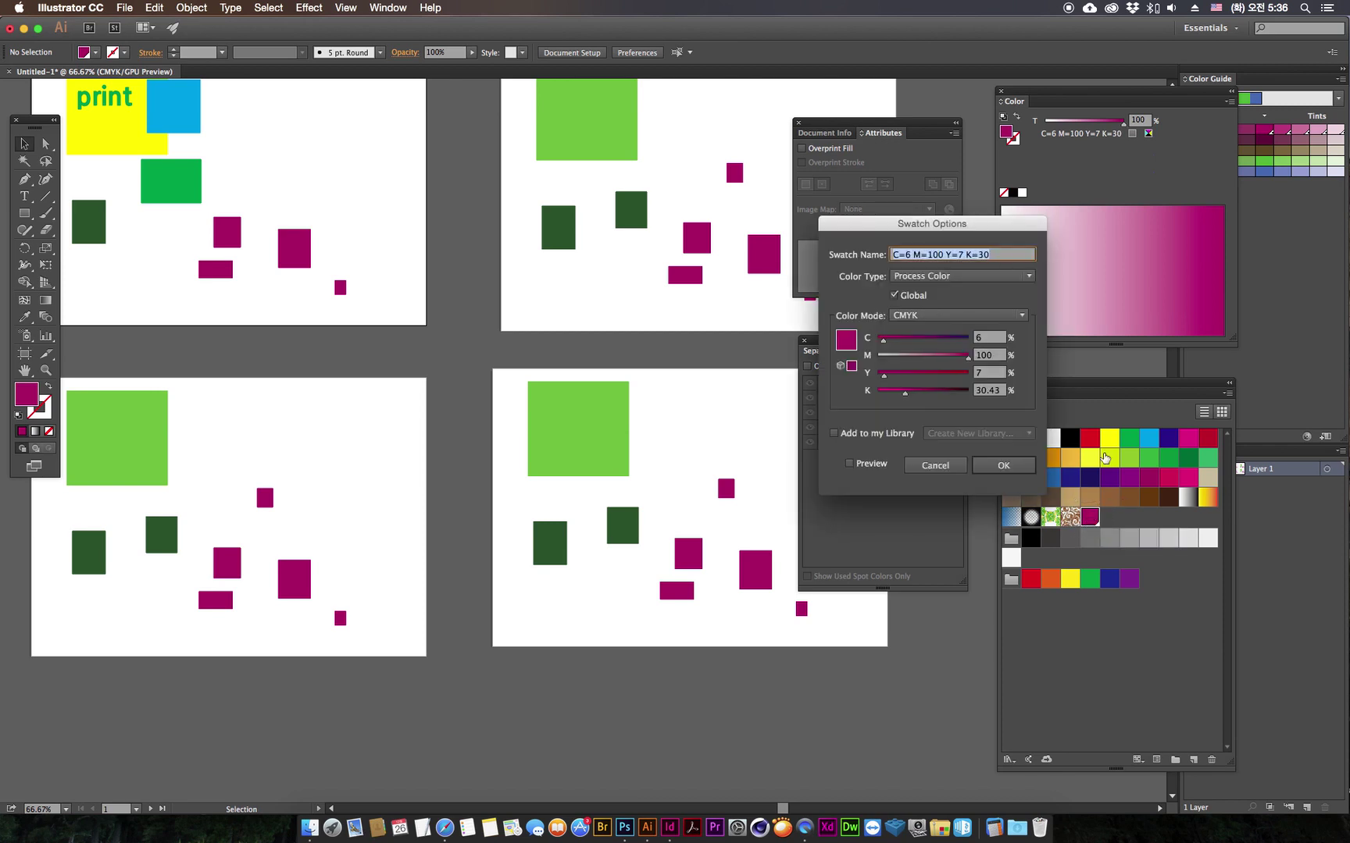
left_click_drag(934, 219, 788, 202)
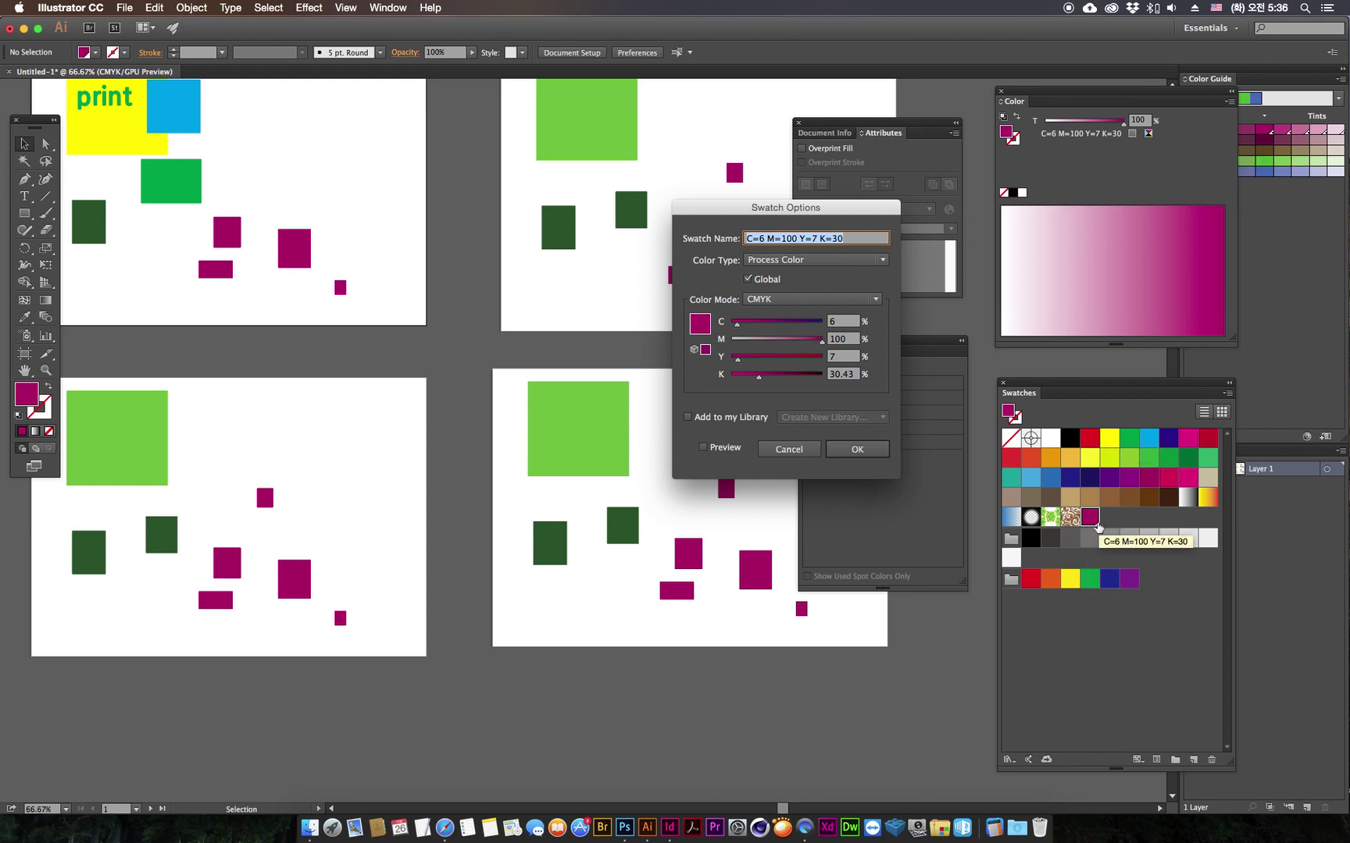
left_click(808, 259)
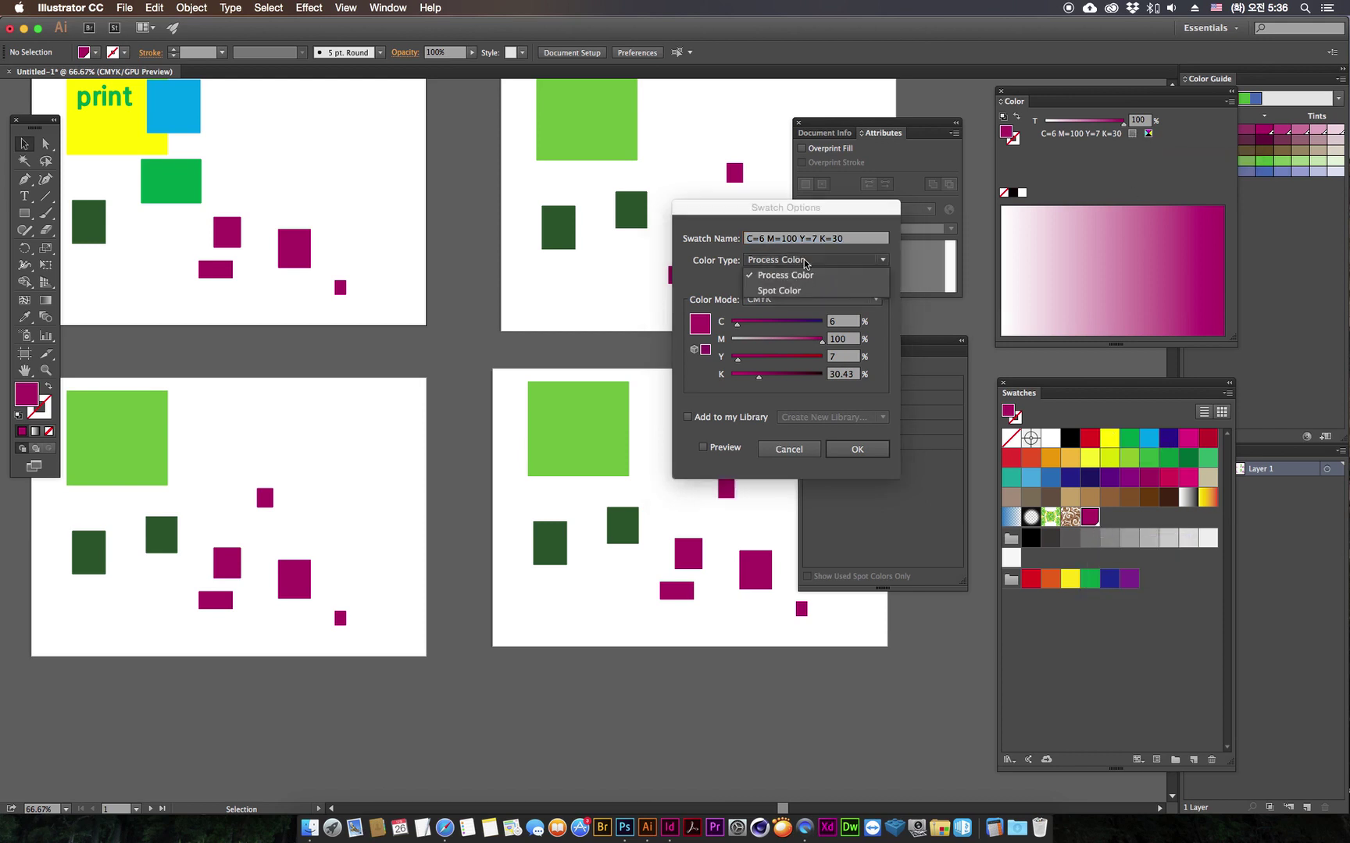
left_click(792, 289)
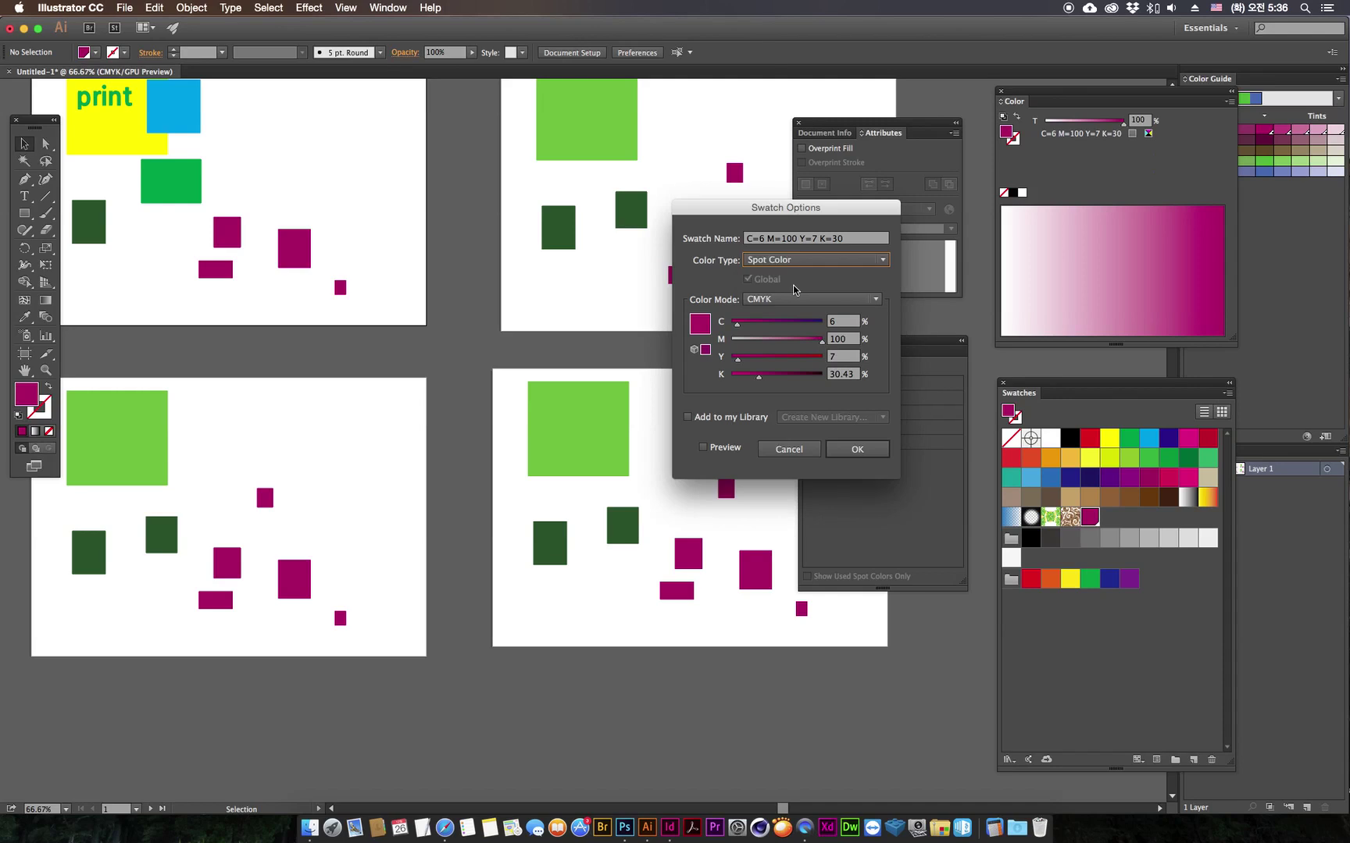
left_click(719, 450)
left_click(858, 450)
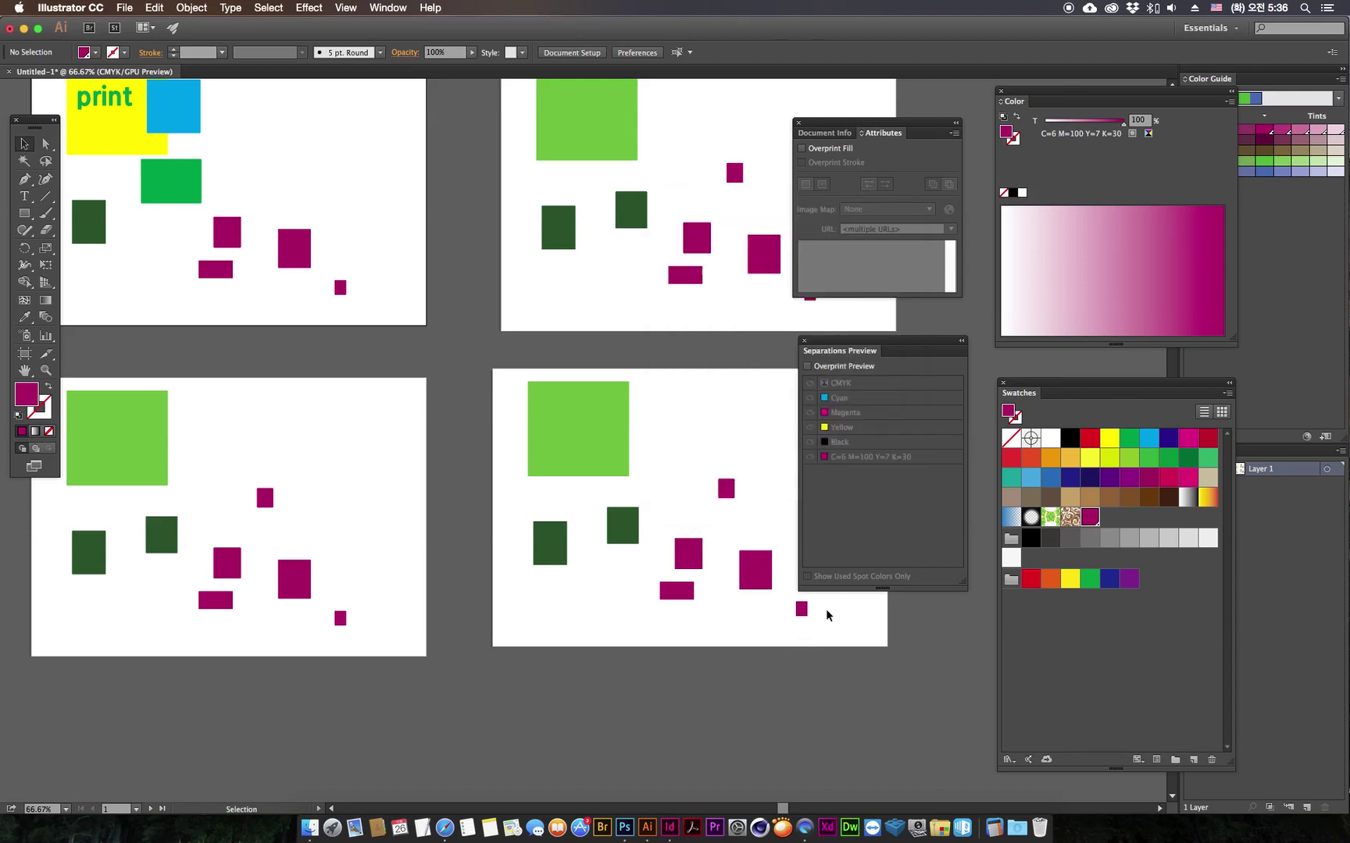
Step: Preview separations with the Cyan, Magenta, Yellow and Black plates hidden so only the magenta spot plate is displayed
left_click_drag(828, 350, 834, 347)
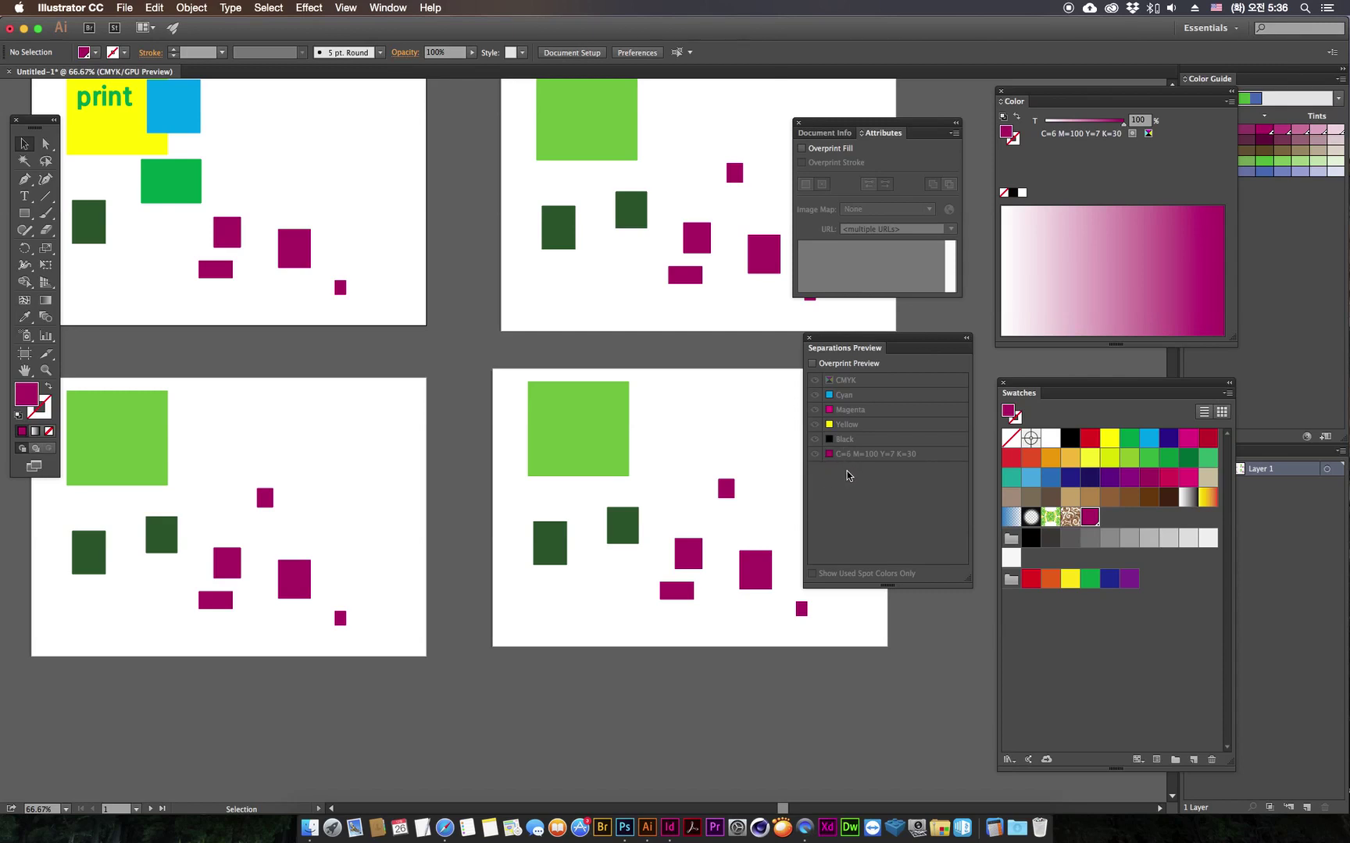
left_click_drag(405, 215, 162, 353)
left_click(217, 362)
left_click_drag(332, 394, 417, 499)
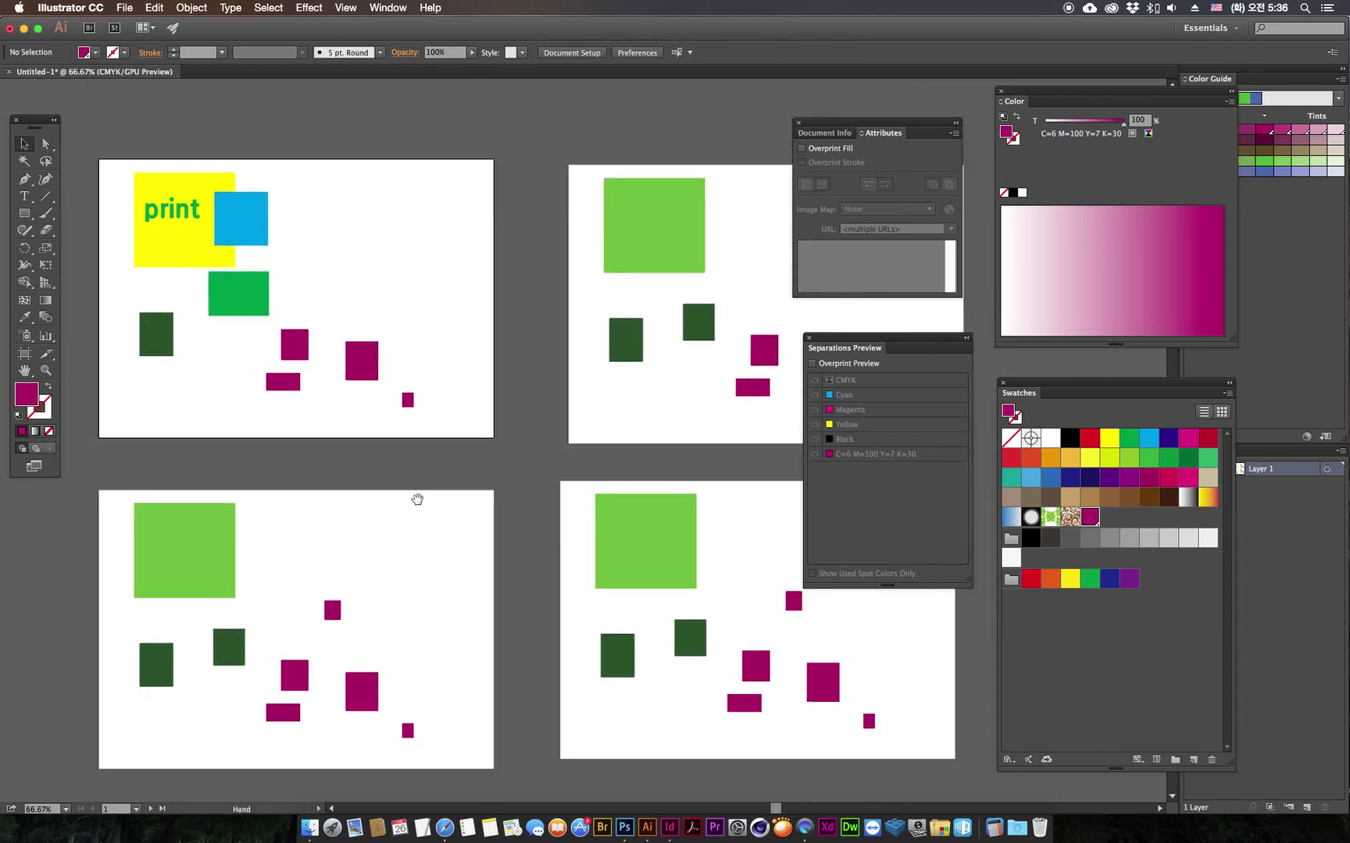
left_click(812, 364)
left_click(813, 401)
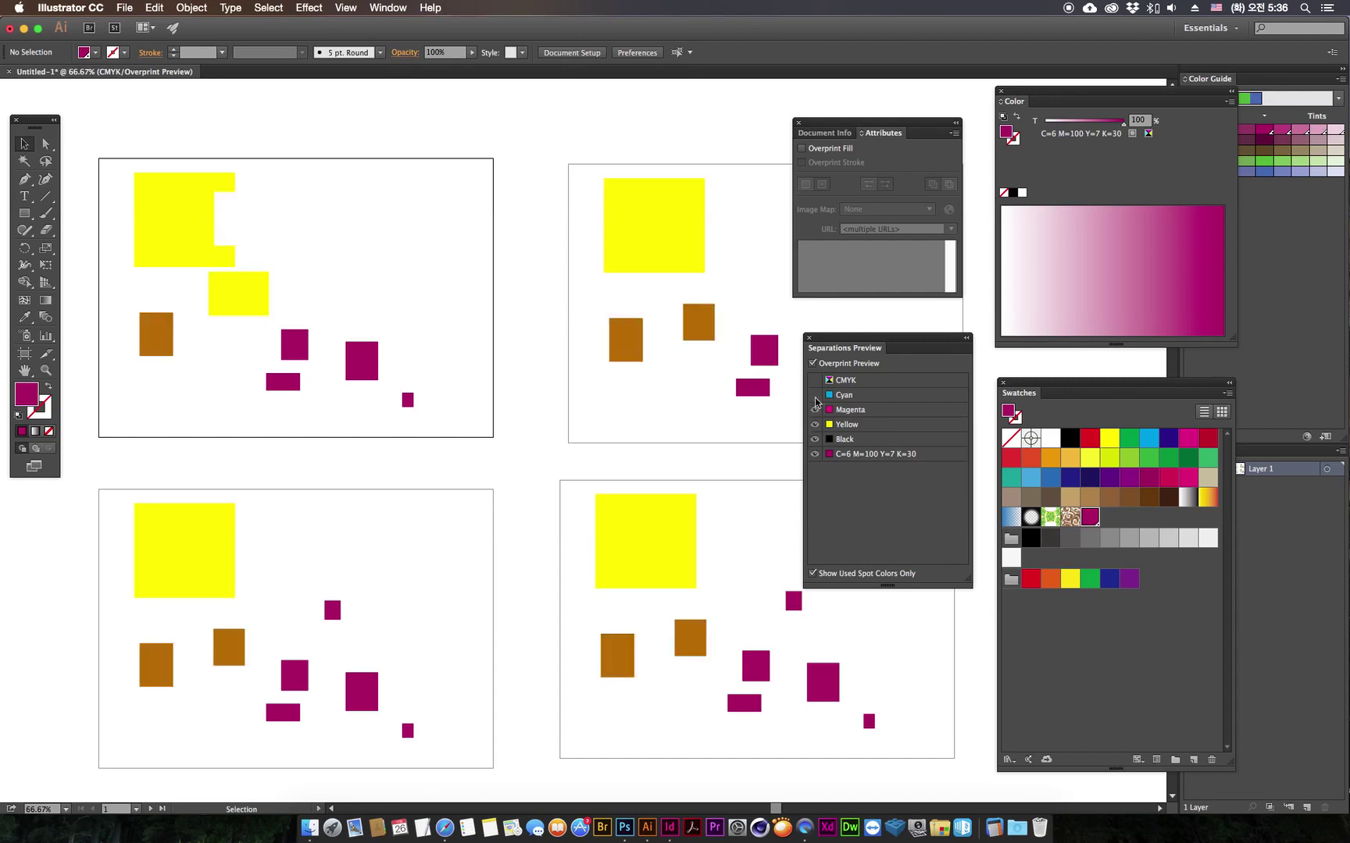
left_click(814, 401)
left_click(815, 394)
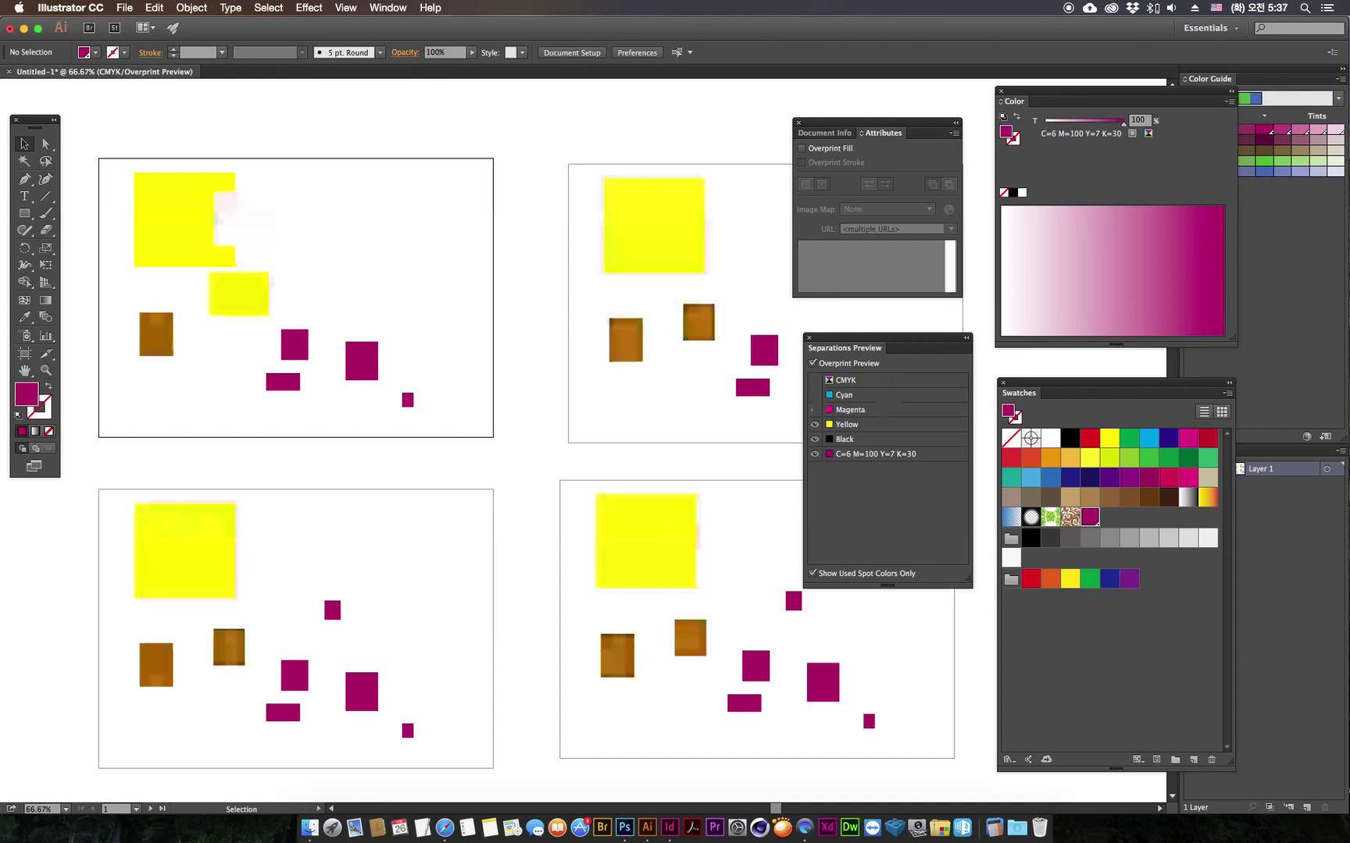
left_click(815, 424)
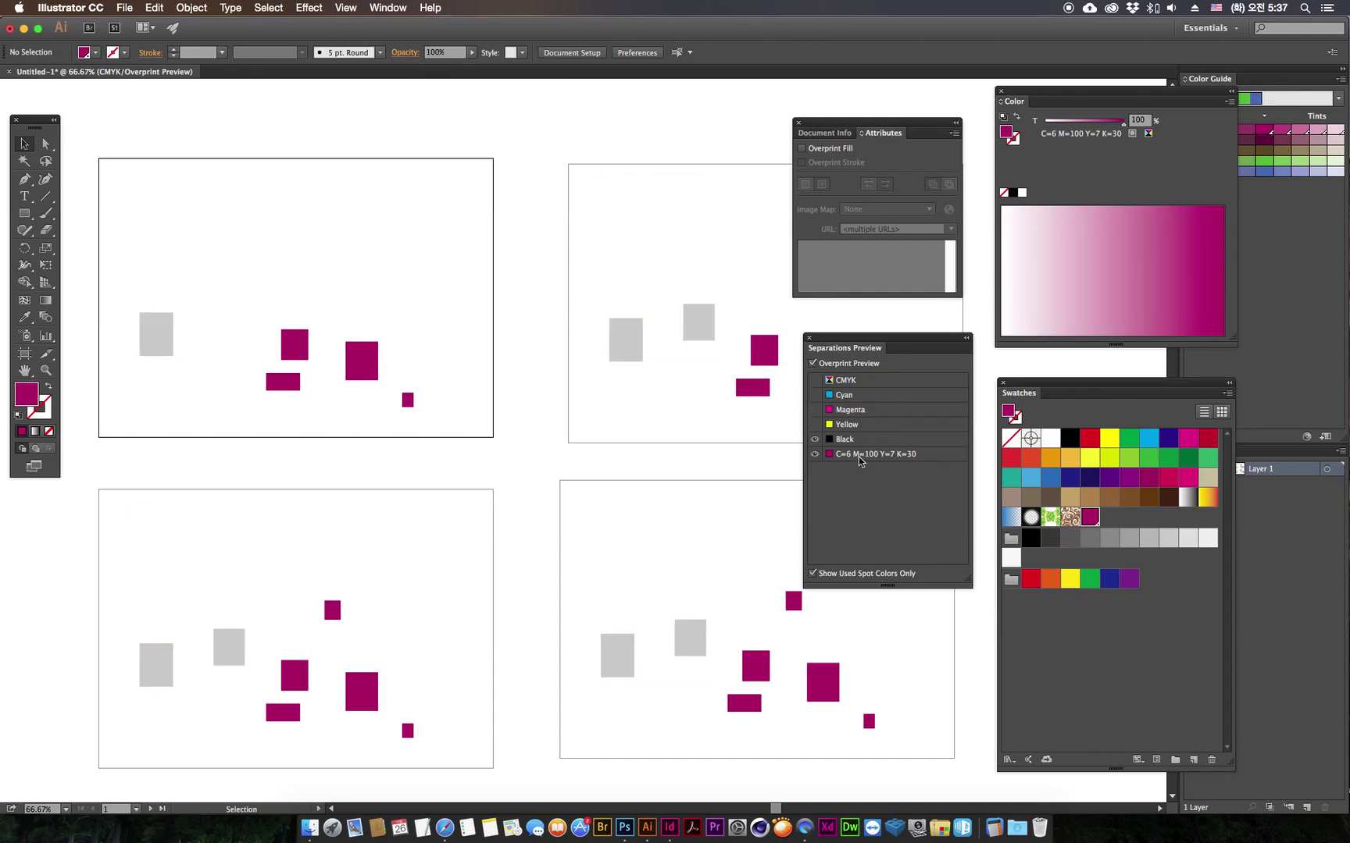
left_click(814, 439)
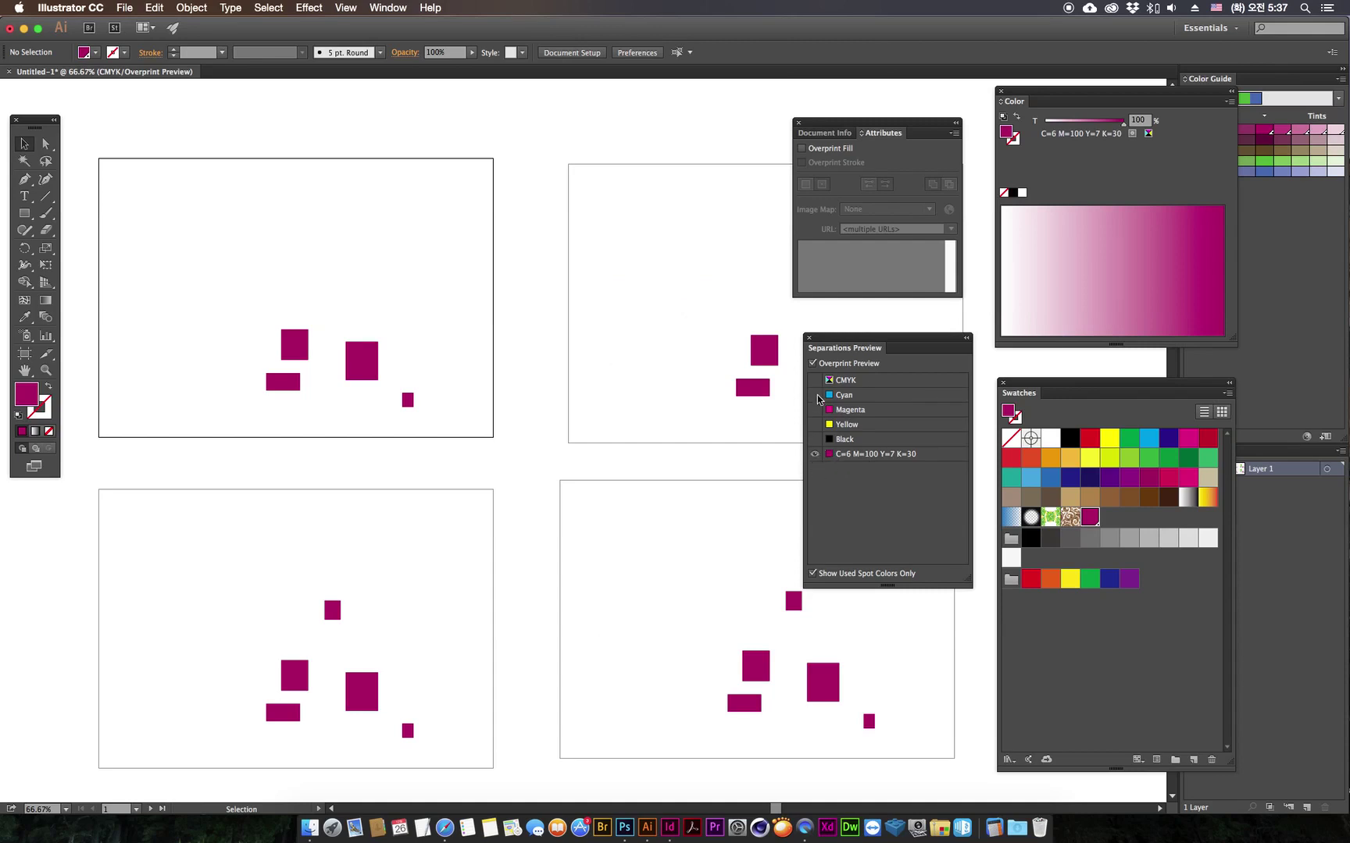
Step: Show the Black, Yellow, Magenta and Cyan plates again in the separations preview
left_click(814, 437)
left_click(815, 424)
left_click(815, 410)
left_click(814, 394)
left_click(816, 380)
left_click(816, 381)
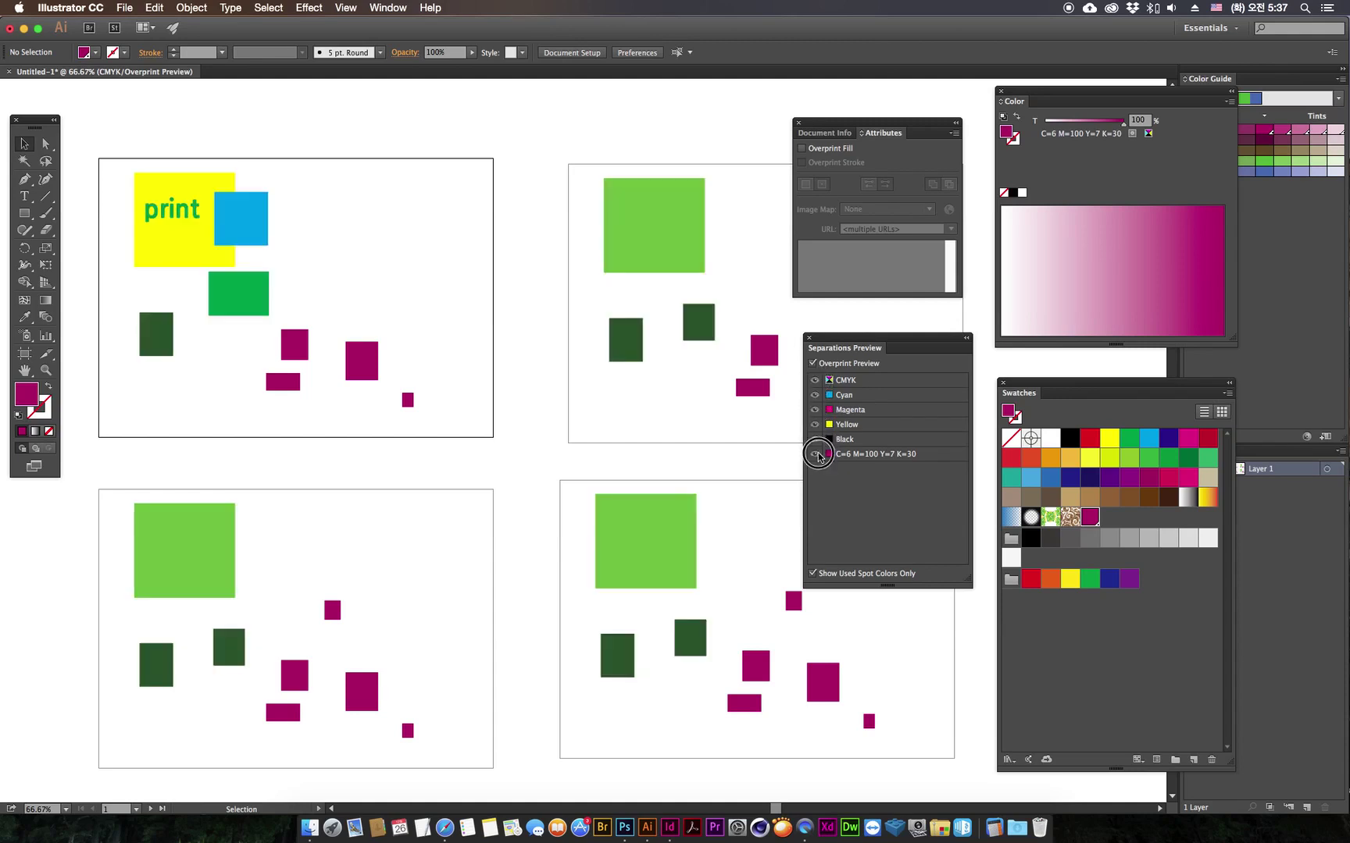
Step: Hide and show the magenta spot plate repeatedly to compare the artboards, and turn Overprint Preview off
left_click(815, 455)
left_click(816, 455)
left_click(814, 455)
left_click(814, 454)
left_click(814, 456)
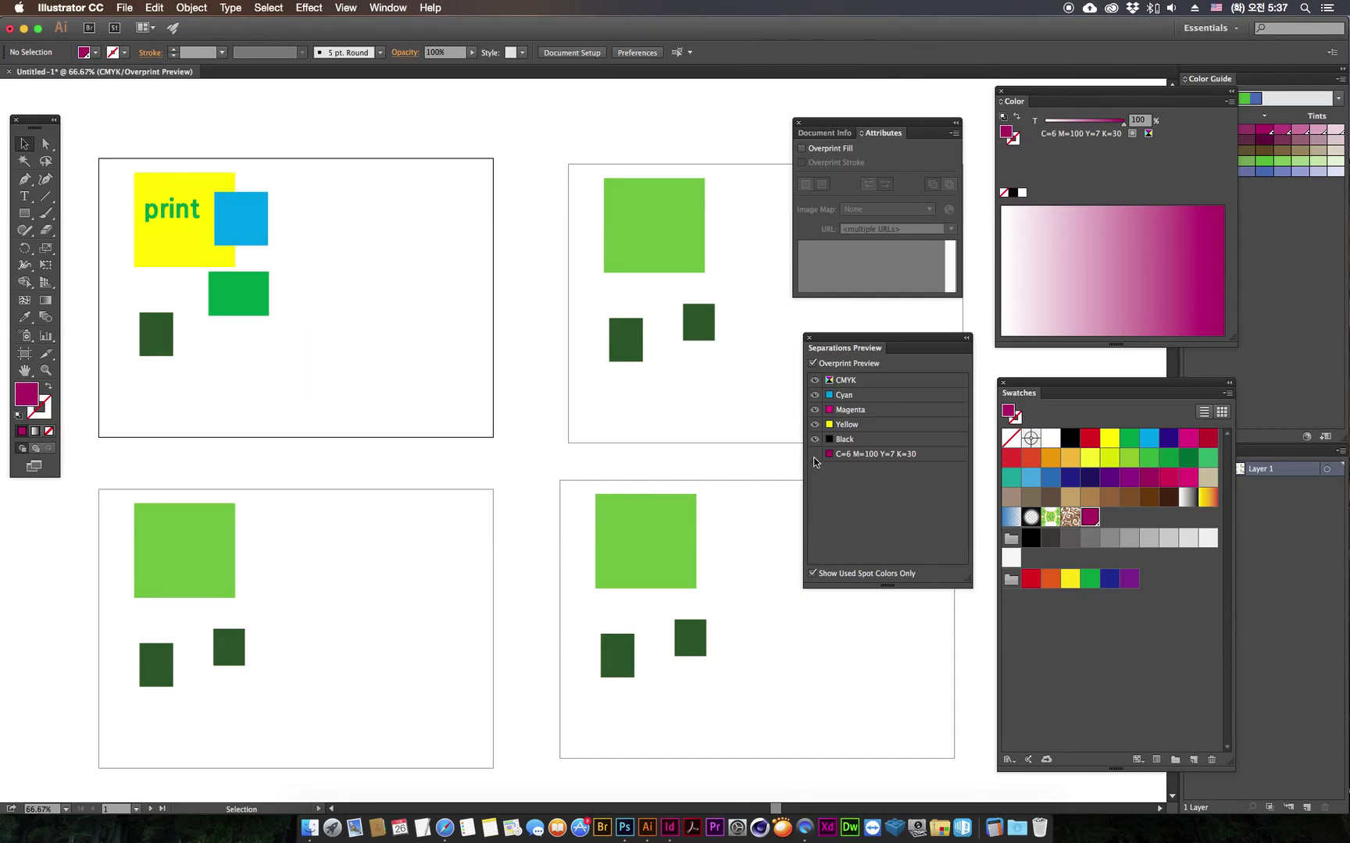
left_click(815, 454)
left_click(813, 364)
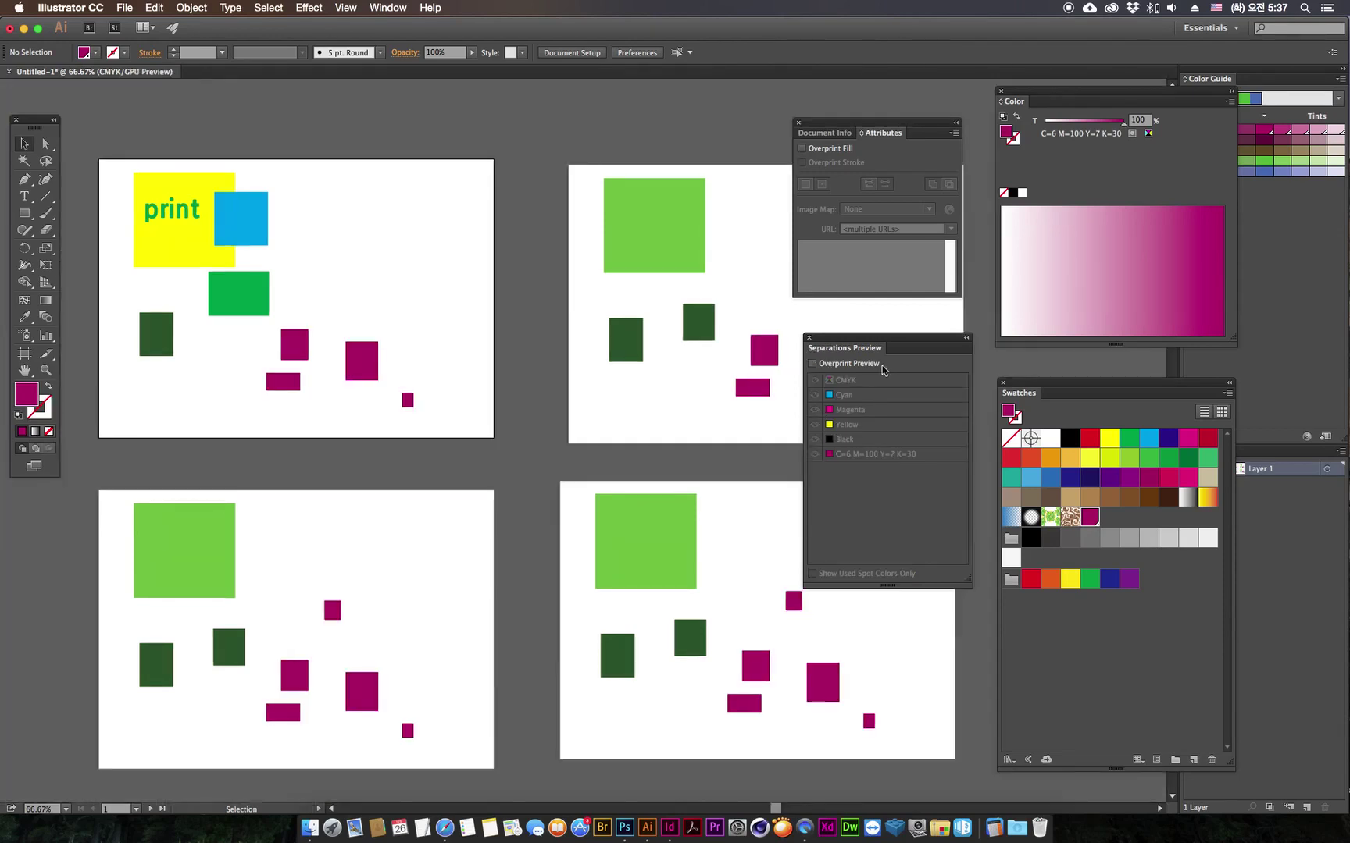
Step: Switch to InDesign and change the lower rectangle's blue swatch C=100 M=90 Y=10 K=0 to a spot color (별색)
left_click(669, 827)
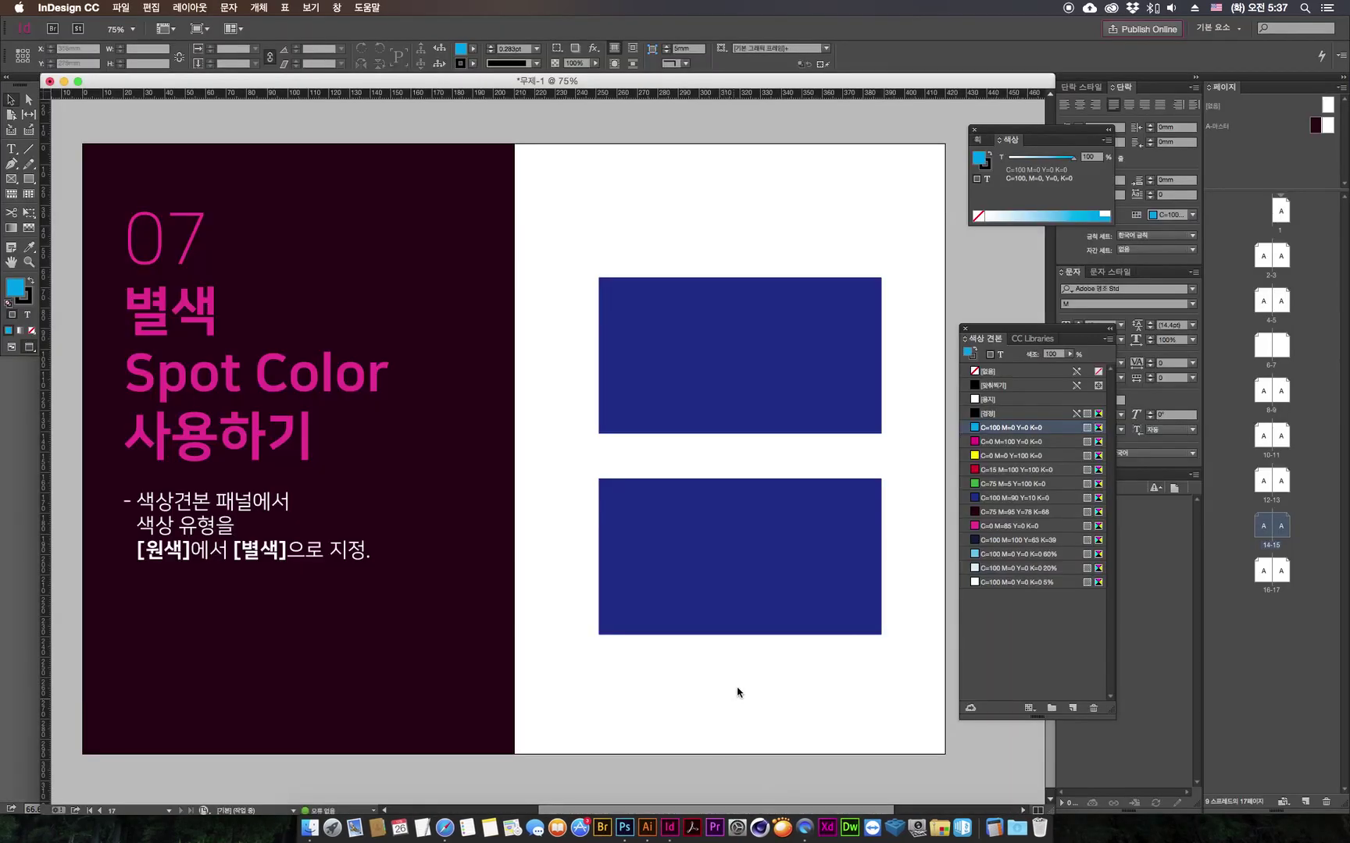
left_click(651, 546)
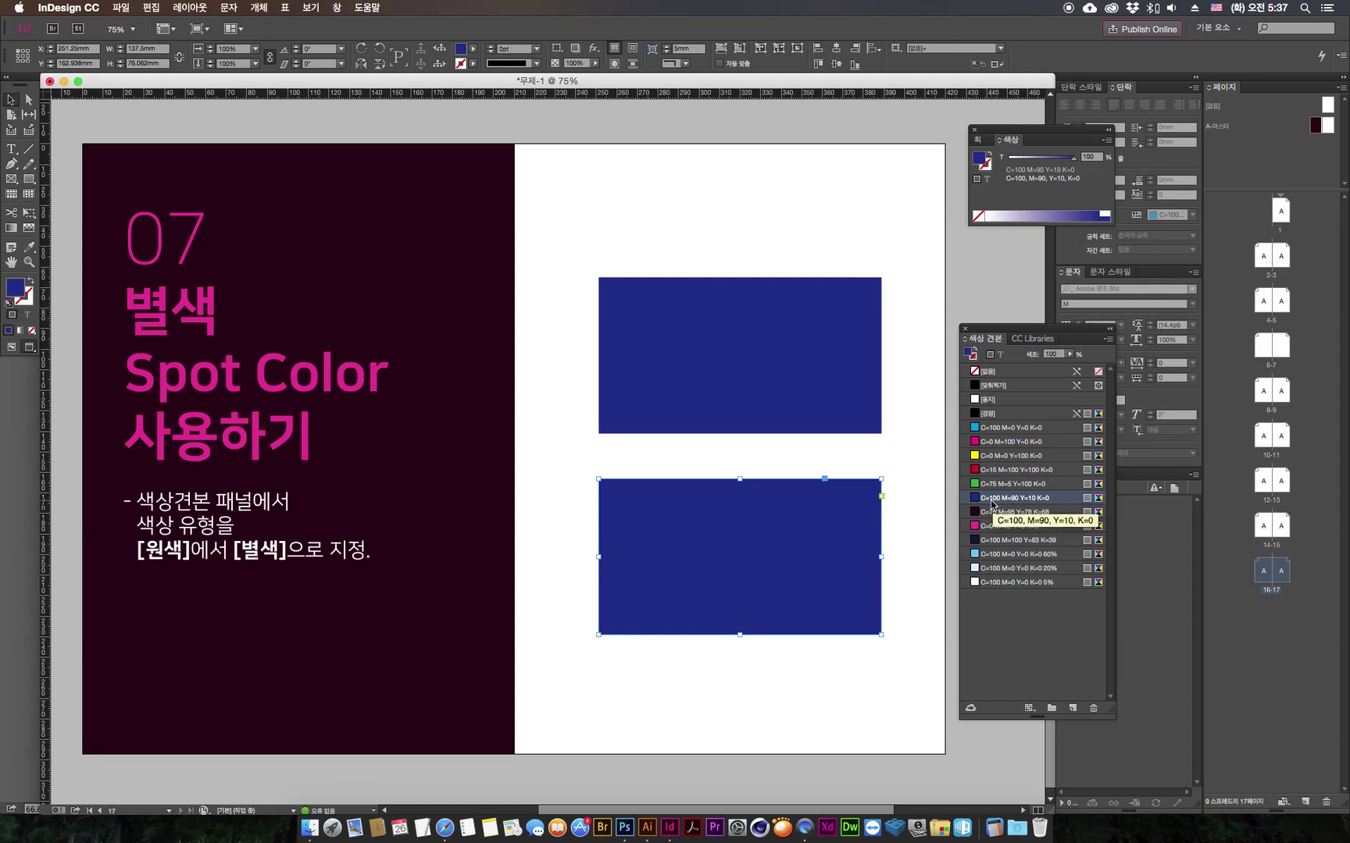
double_click(1057, 499)
left_click_drag(1088, 215, 845, 208)
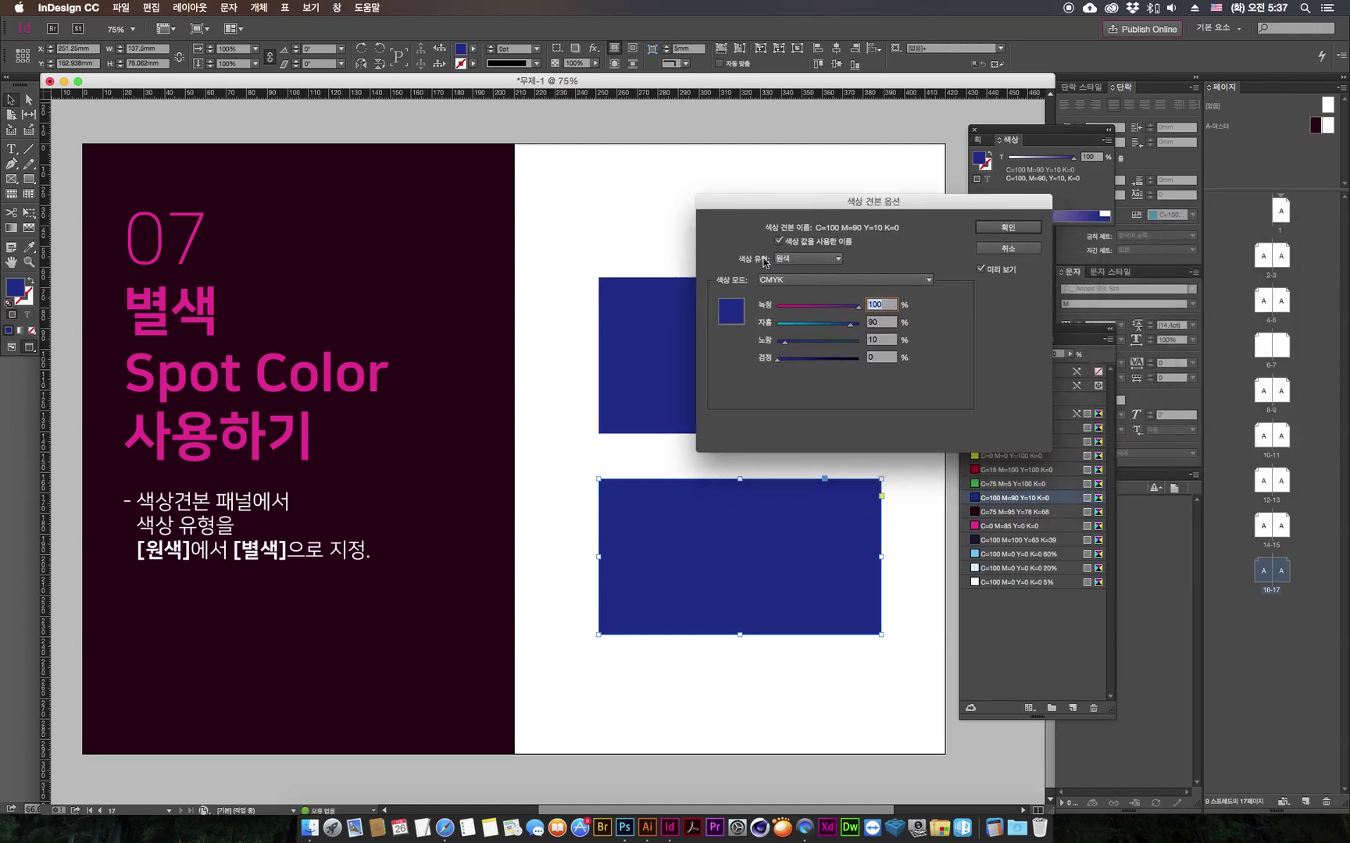
left_click(812, 260)
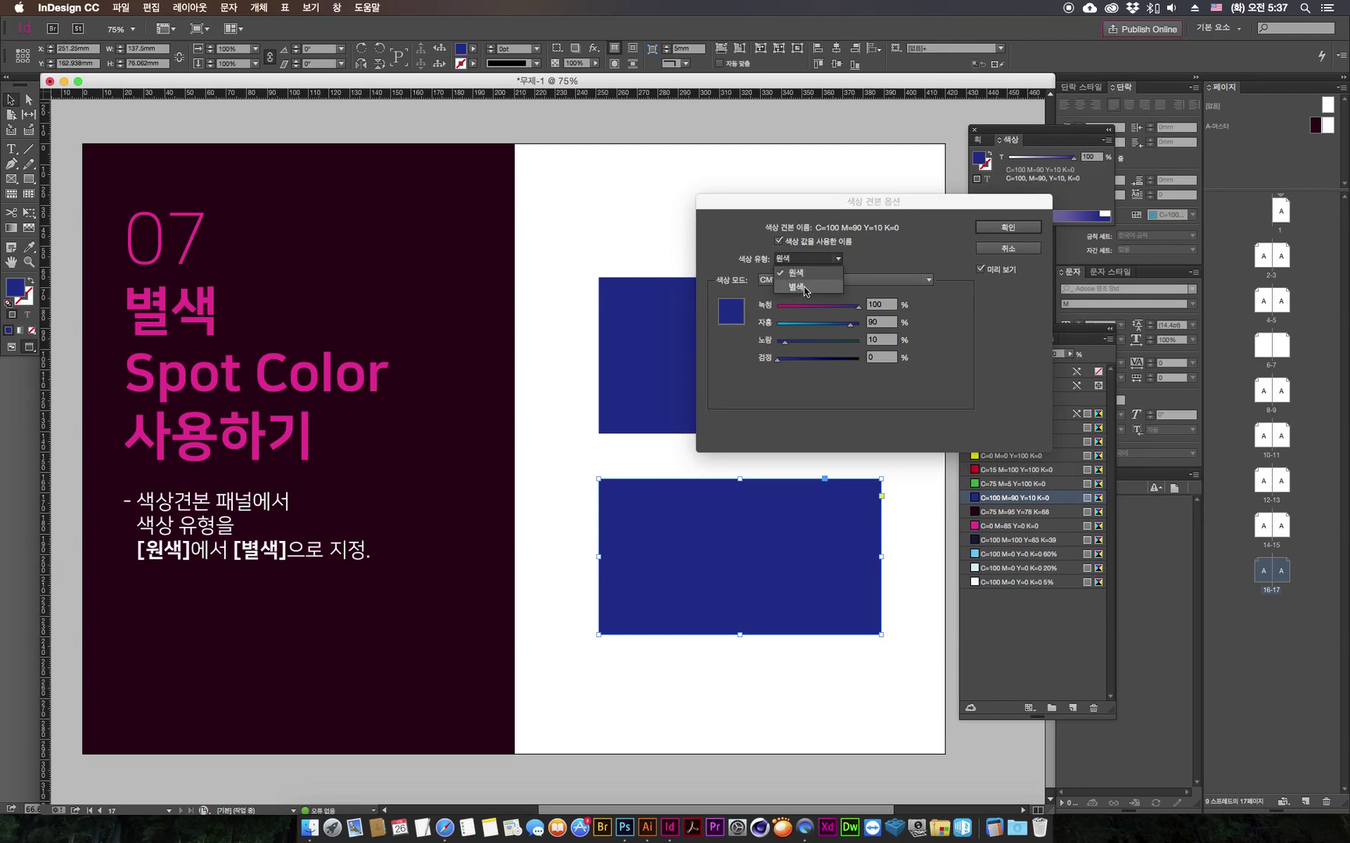
left_click(804, 289)
left_click_drag(903, 203, 771, 246)
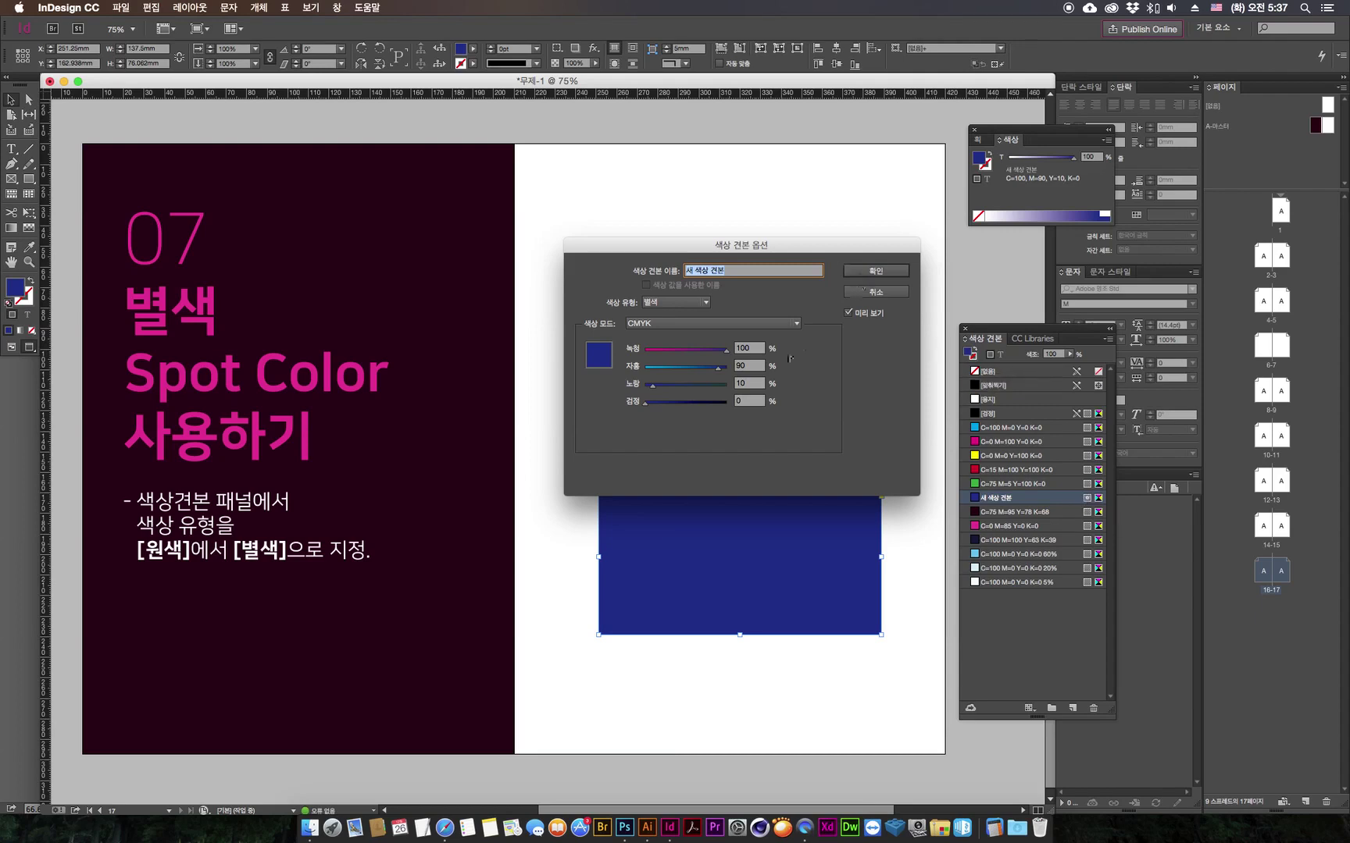
left_click(888, 268)
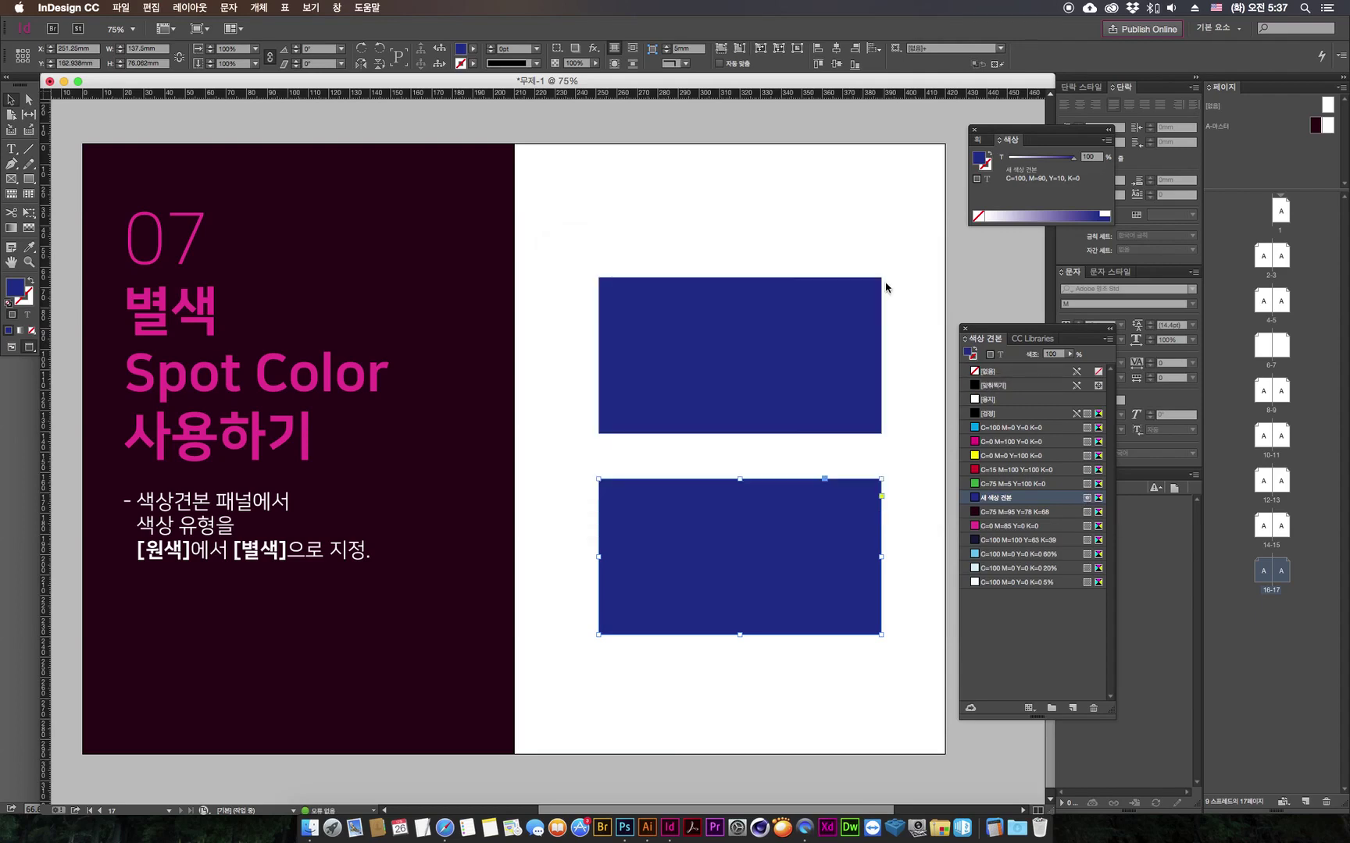
Step: Give the lower blue rectangle its own fill outside the spot swatch by setting yellow to 11% in the color picker
left_click(929, 289)
left_click(804, 367)
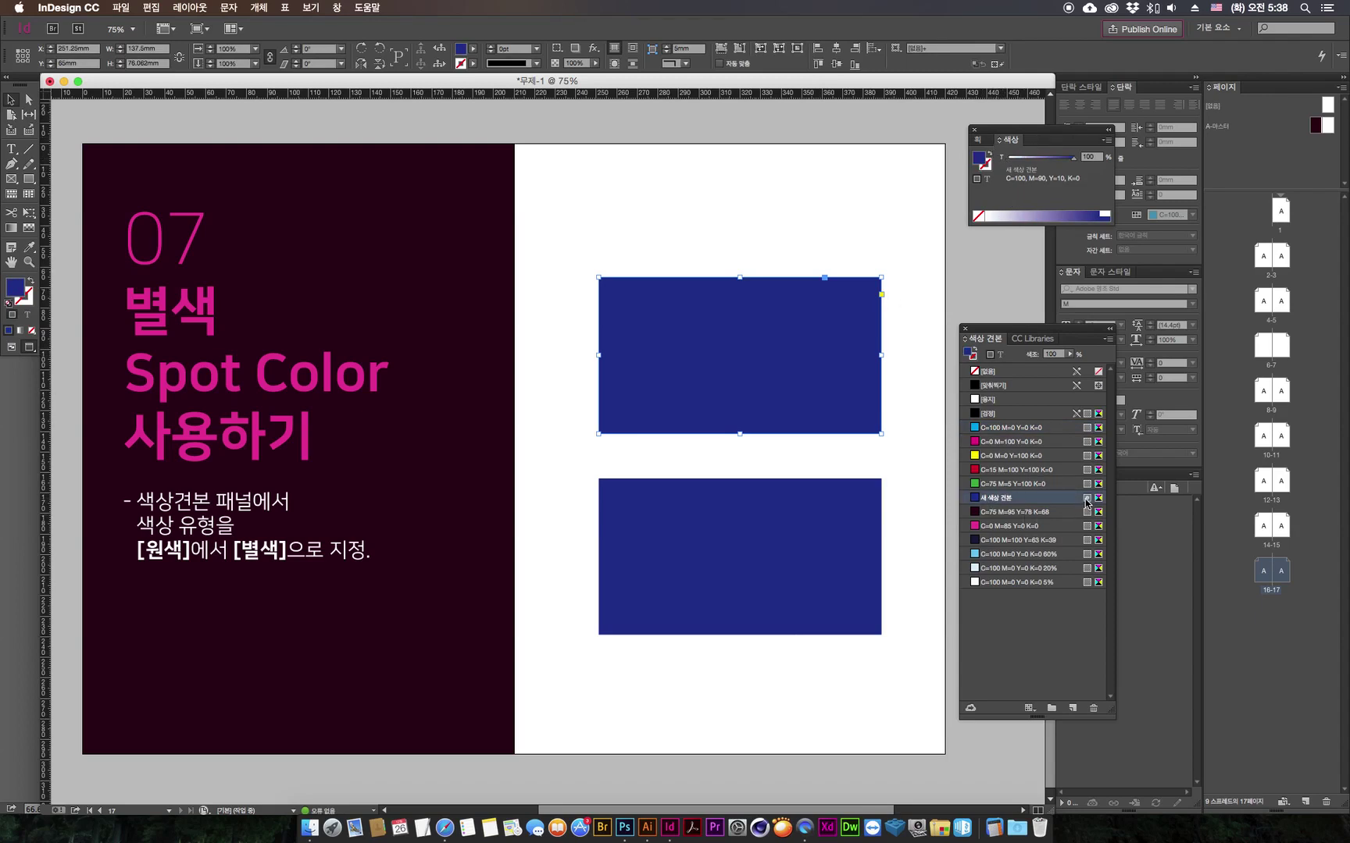
left_click(832, 535)
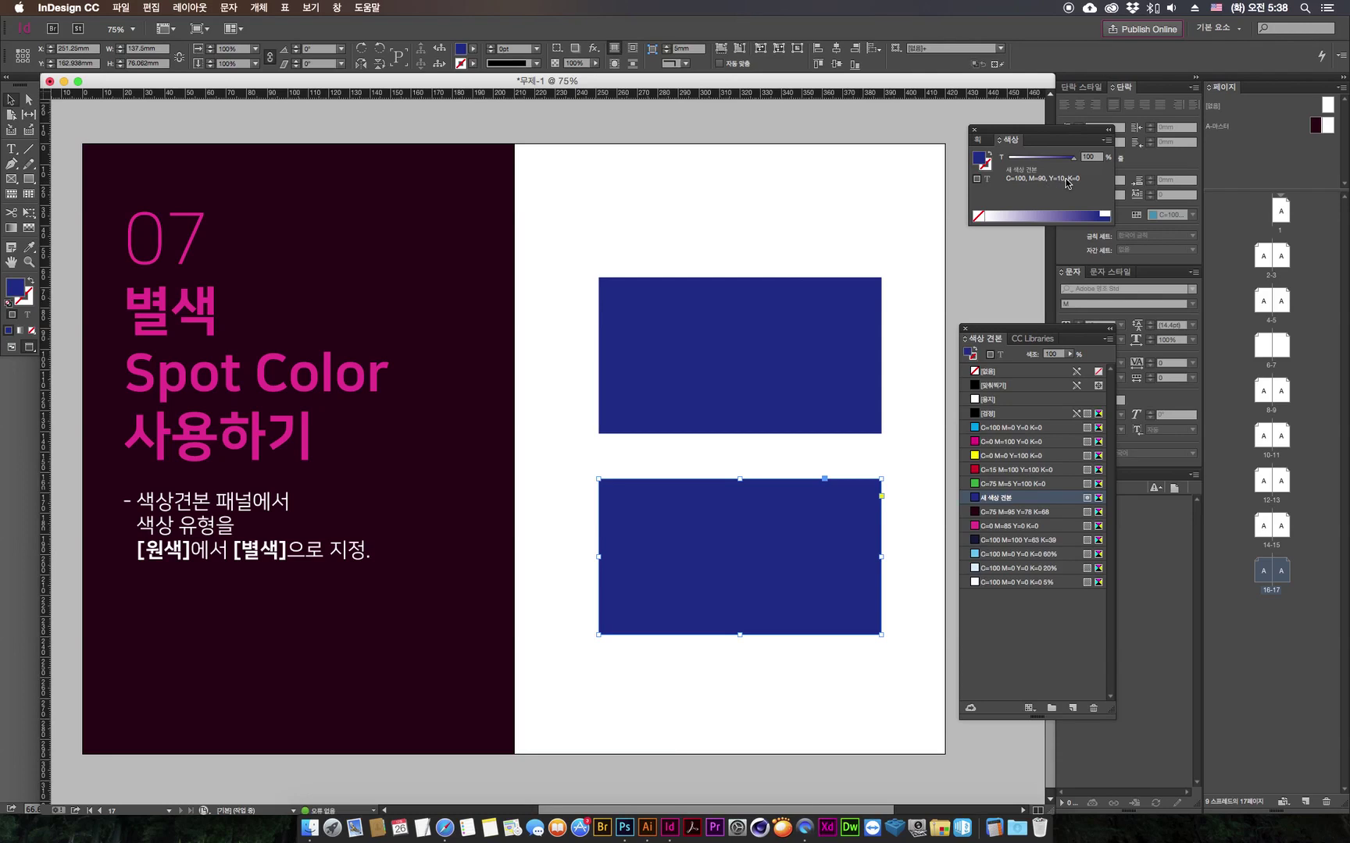
double_click(16, 291)
left_click_drag(606, 242, 400, 275)
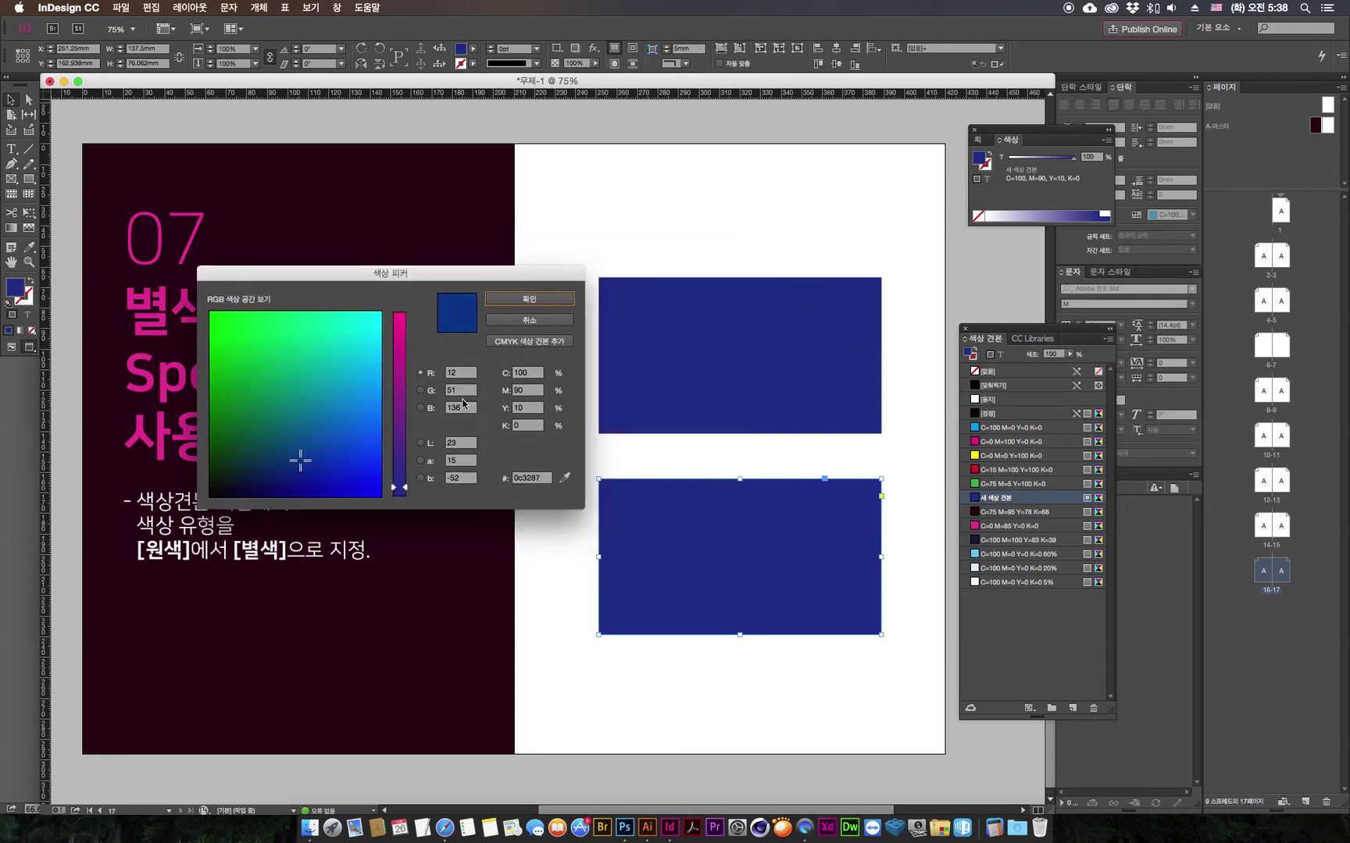
left_click(524, 407)
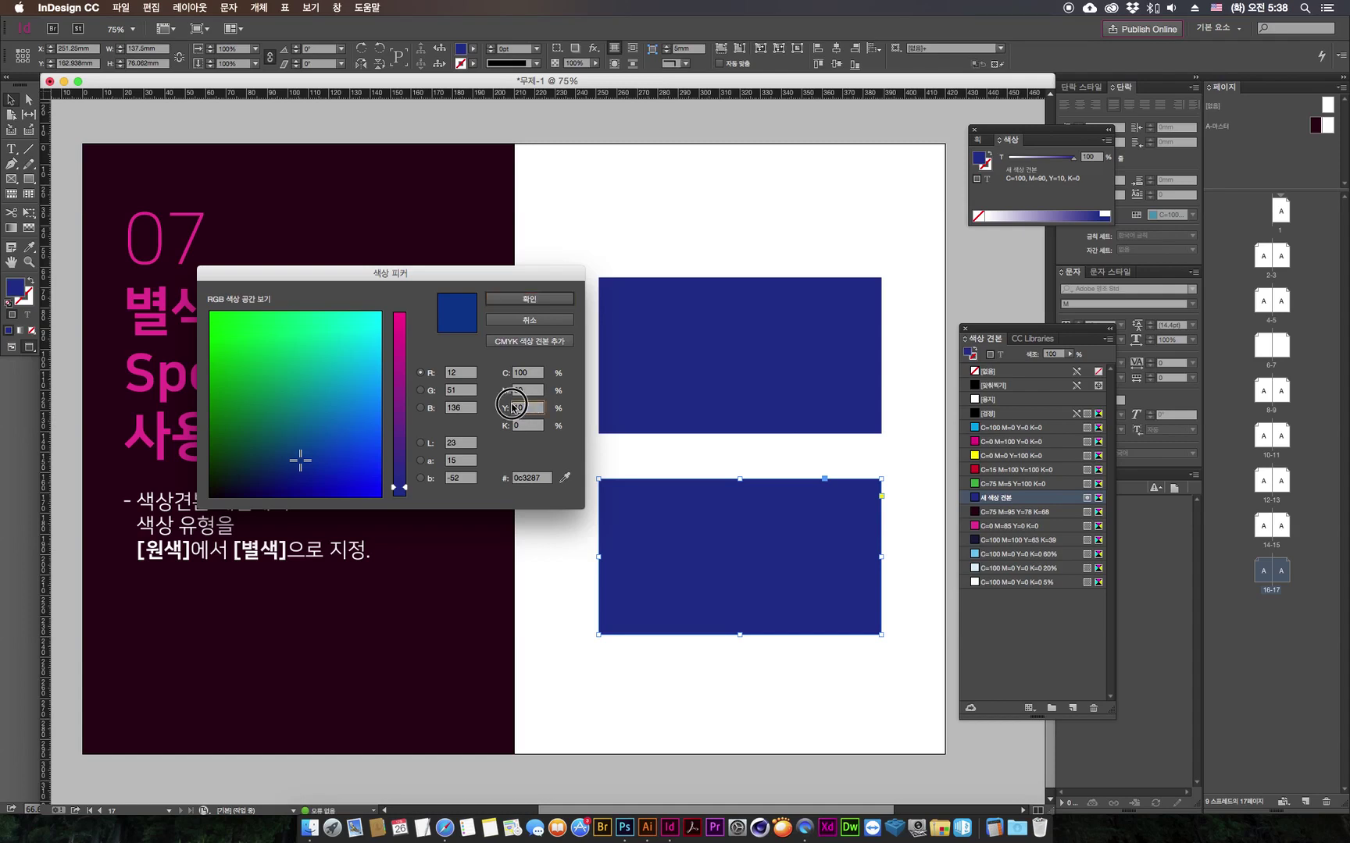
type("11")
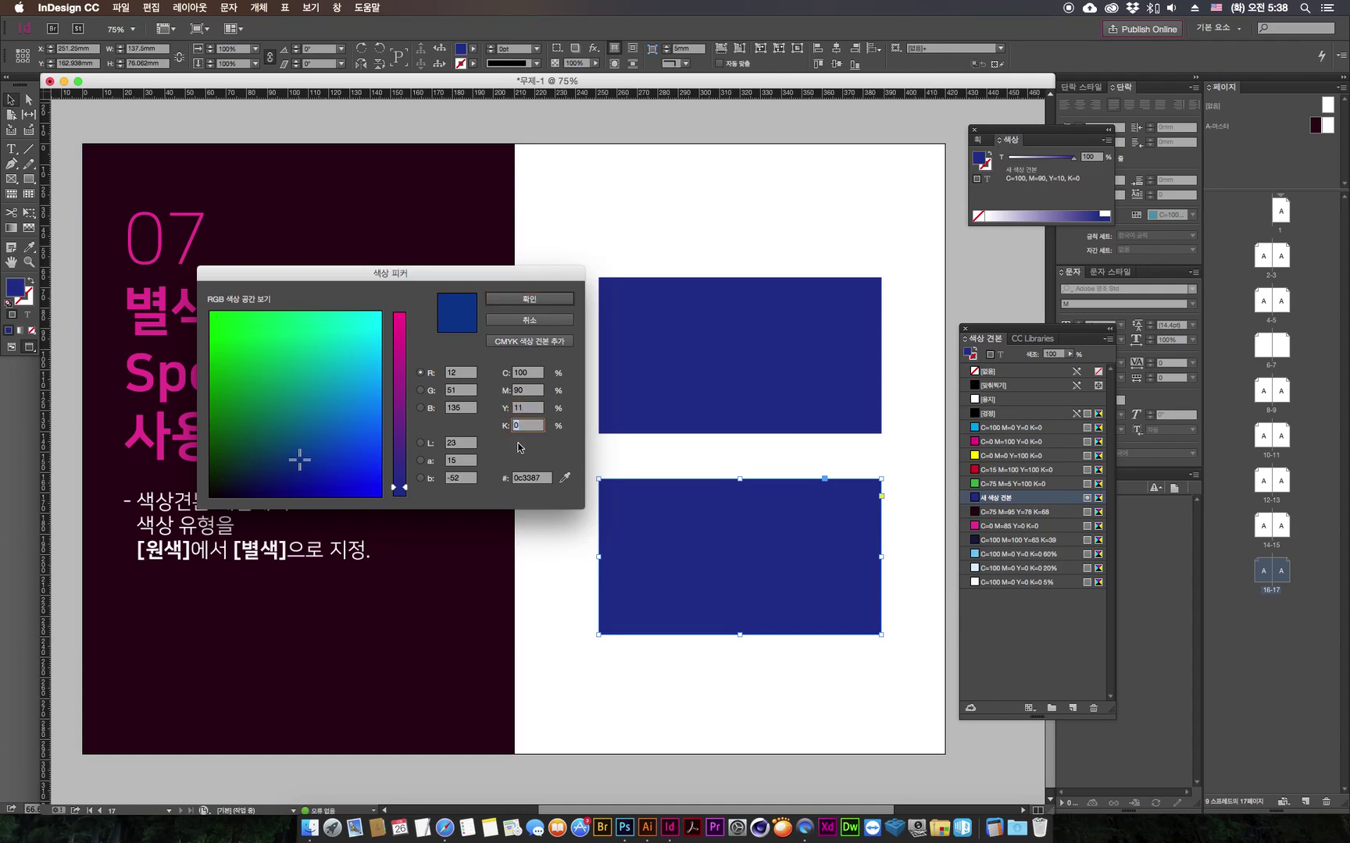
left_click(563, 303)
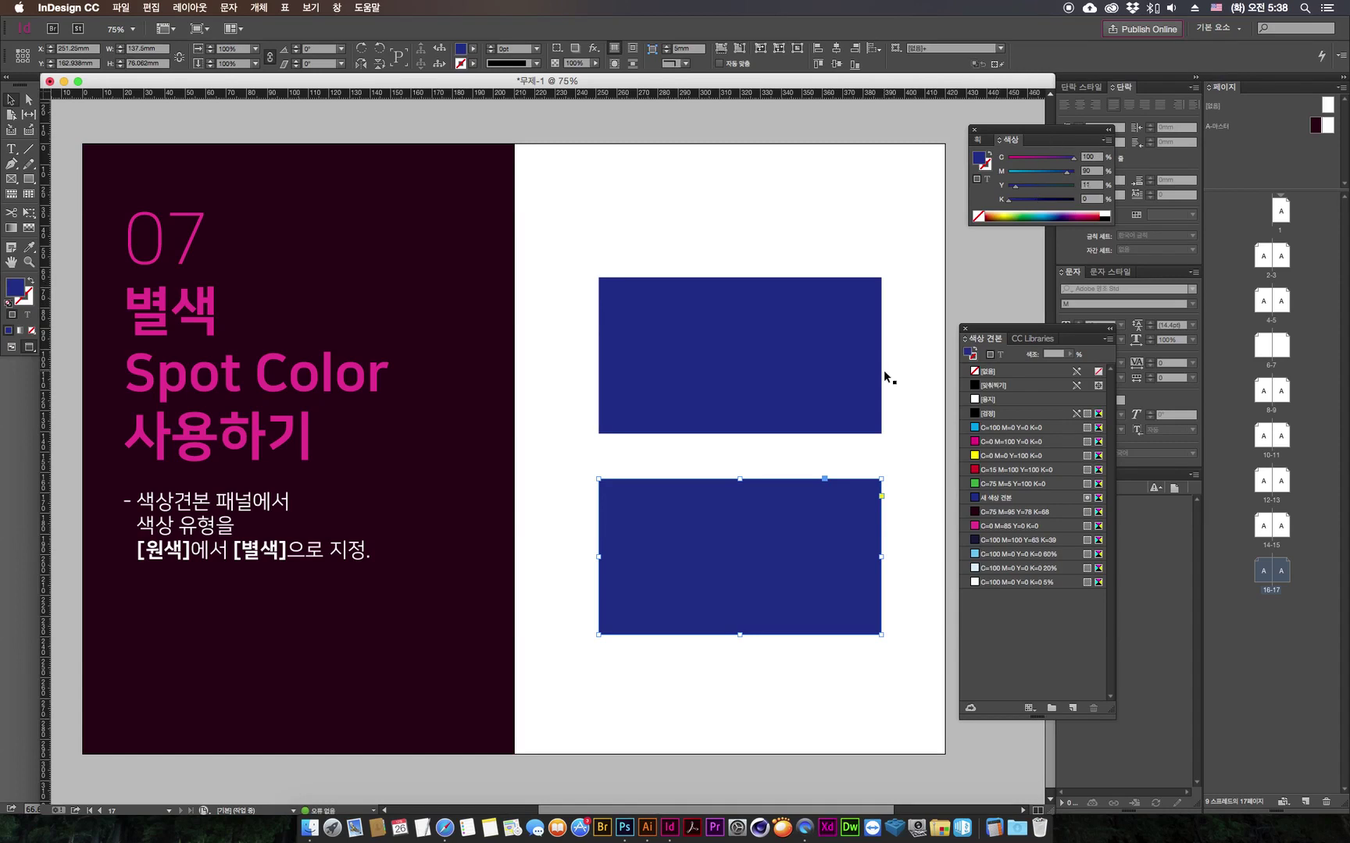
Step: Set the lower rectangle's fill to C=100 M=90 Y=10 K=0 in the color picker and compare it with the upper rectangle's spot fill
double_click(16, 289)
double_click(531, 411)
key("Tab")
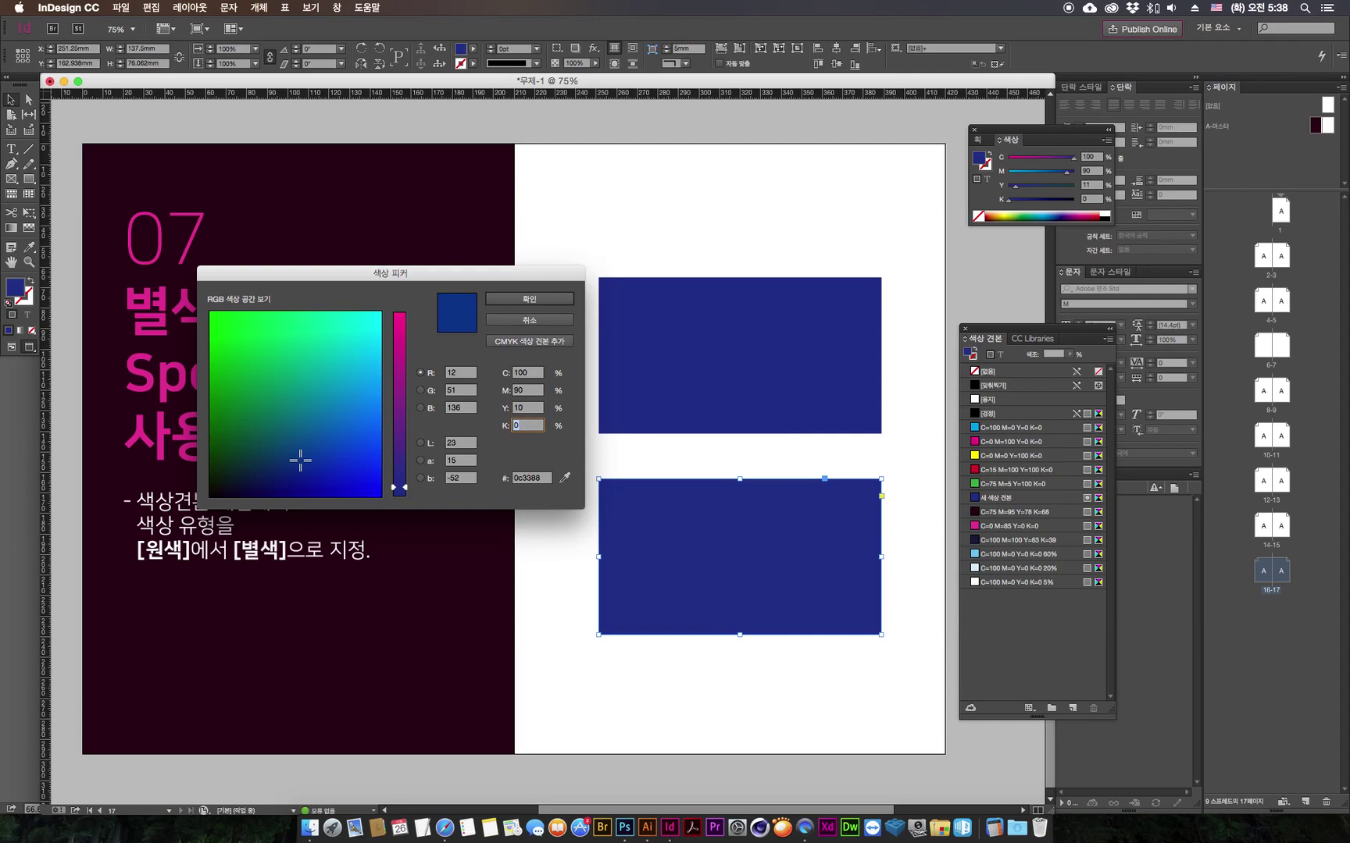
key("Return")
left_click(785, 301)
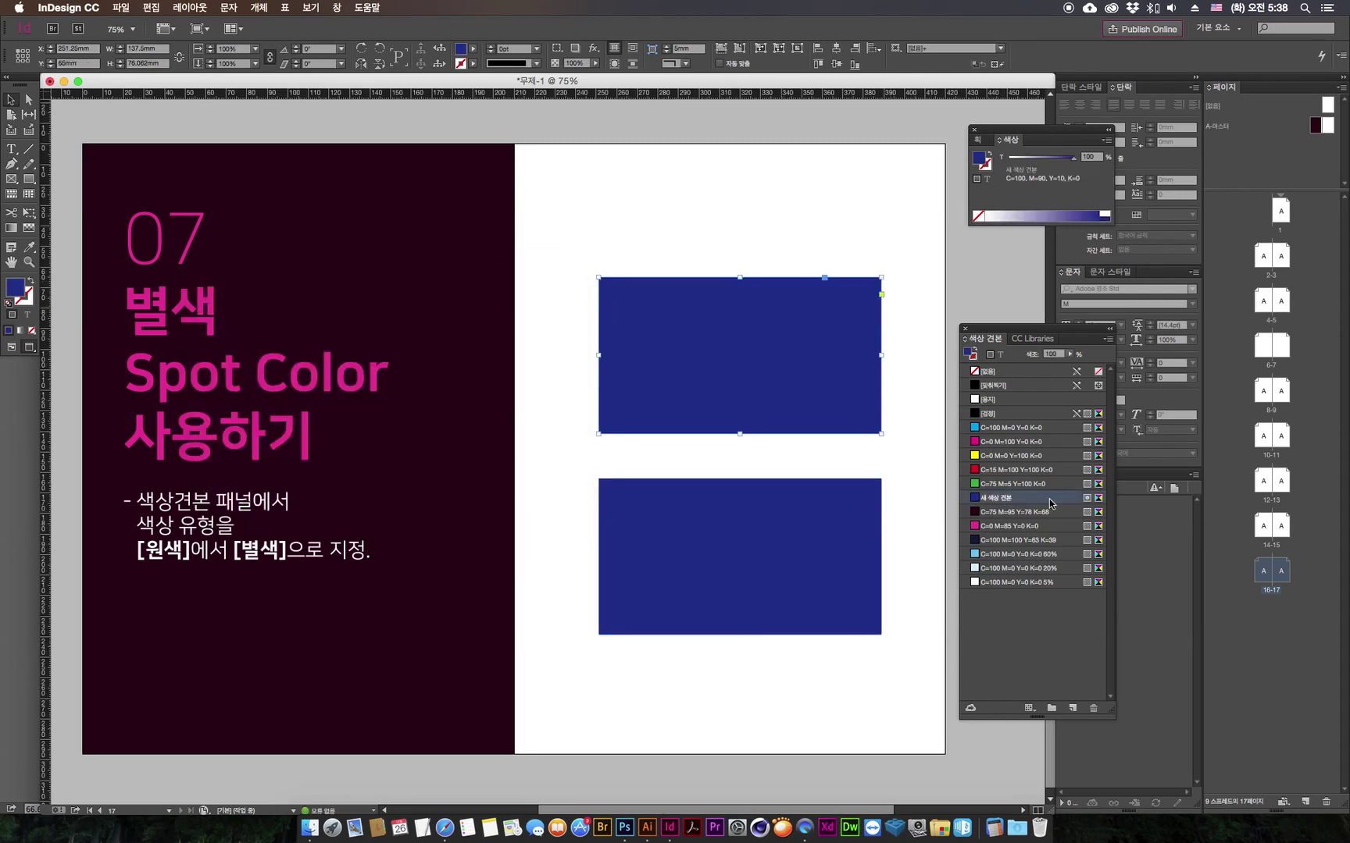
left_click(837, 615)
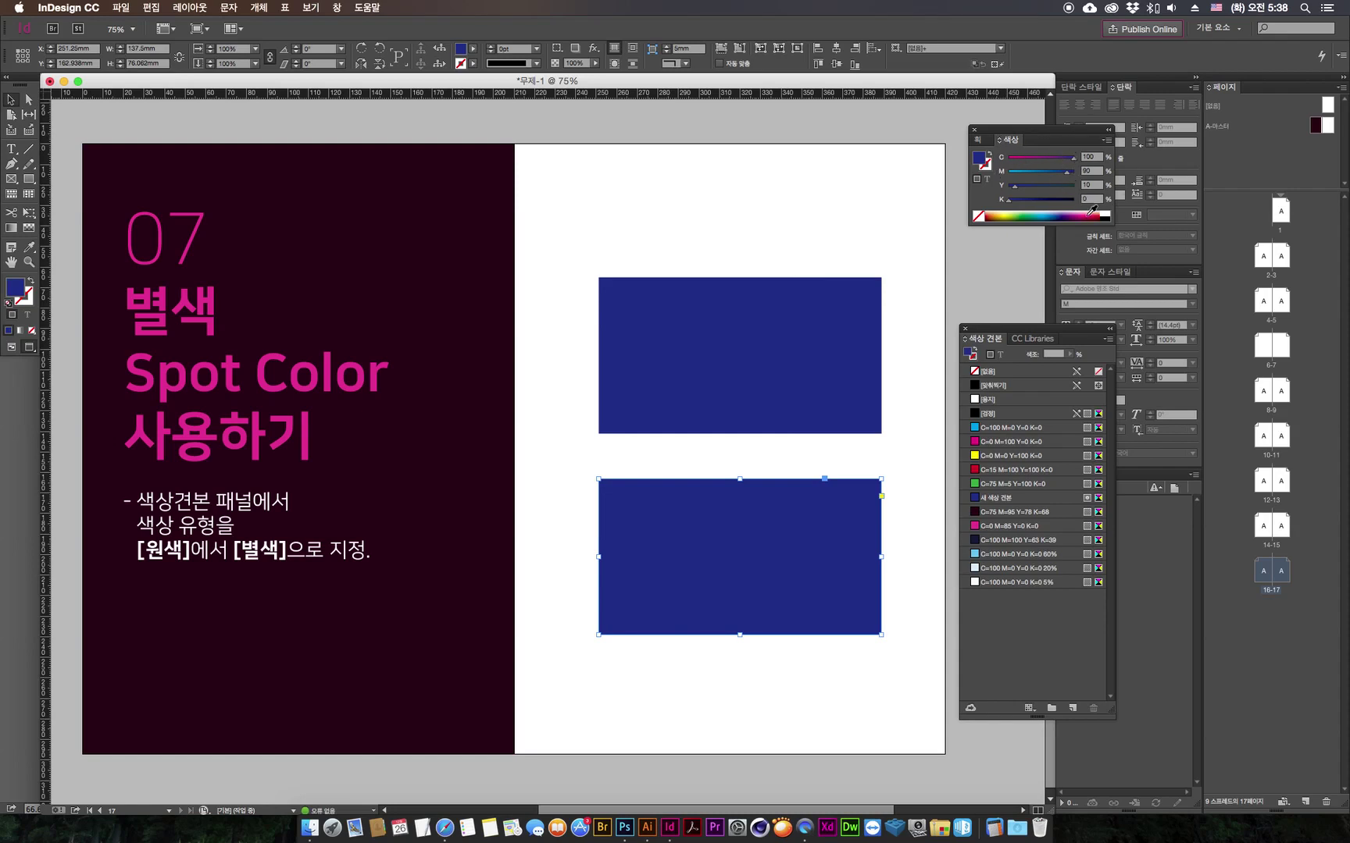
left_click(691, 714)
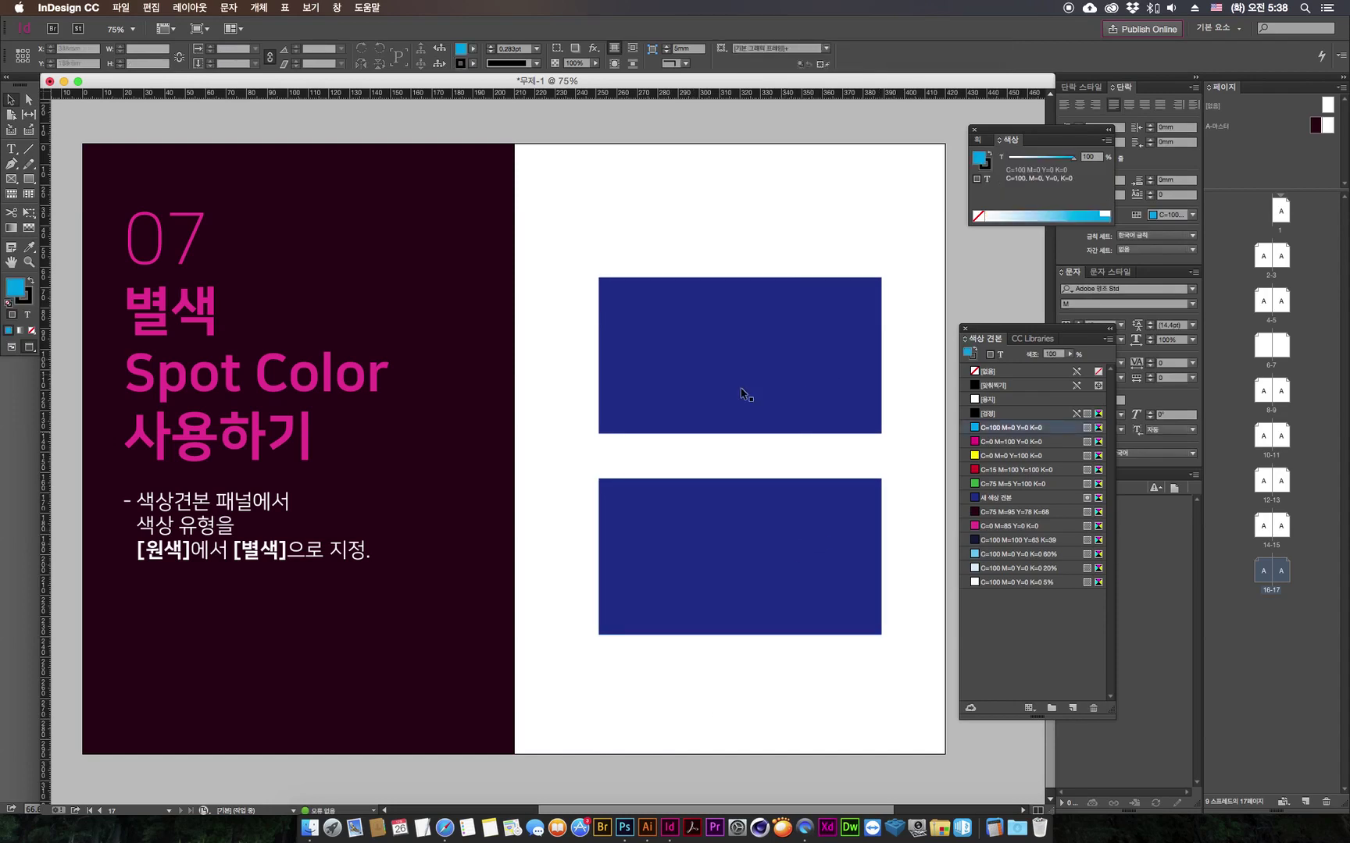
Step: Show the separations (분판) in the separations preview, and hide and show the 새 색상 견본 spot plate to compare the rectangles
left_click(337, 7)
mouse_move(351, 270)
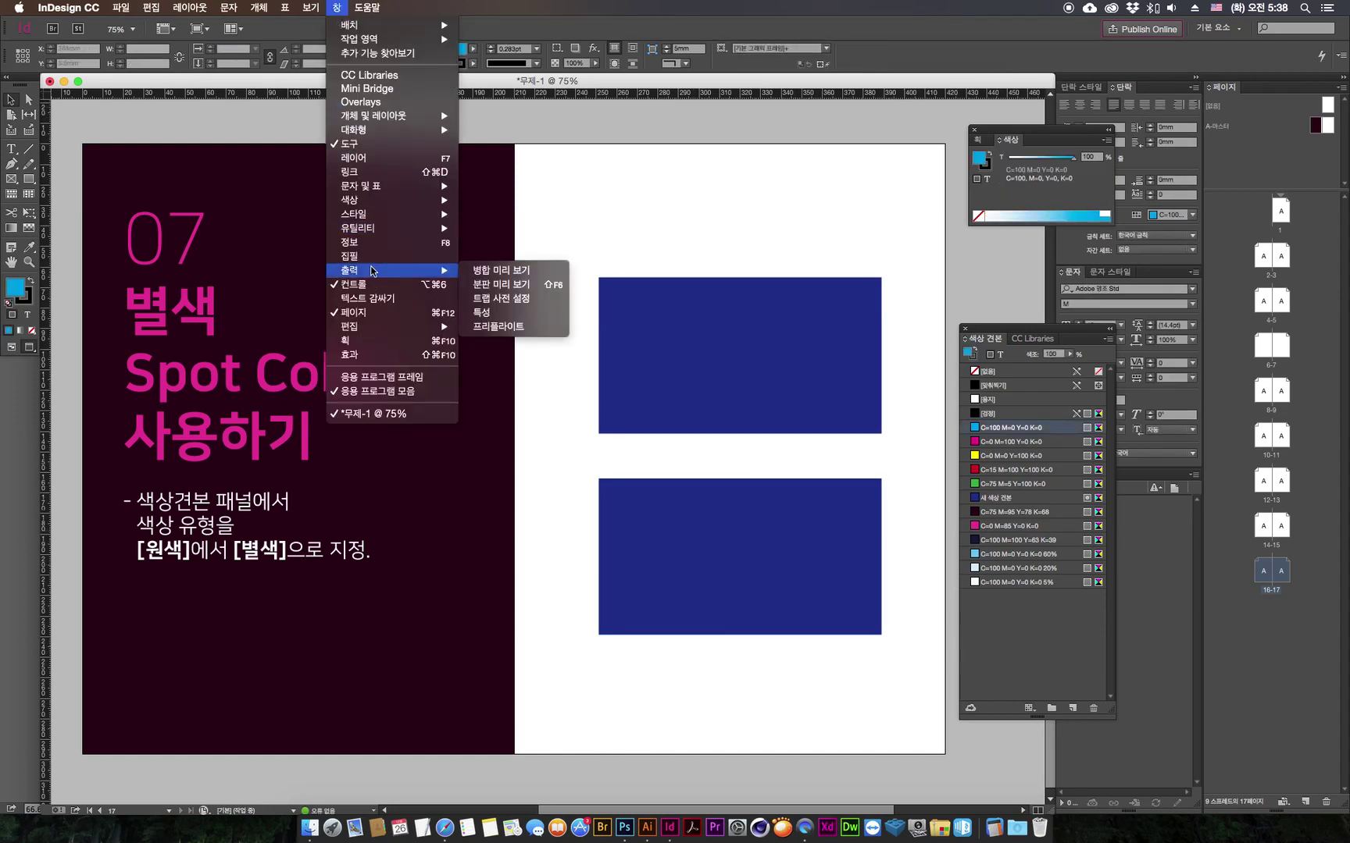
left_click(500, 284)
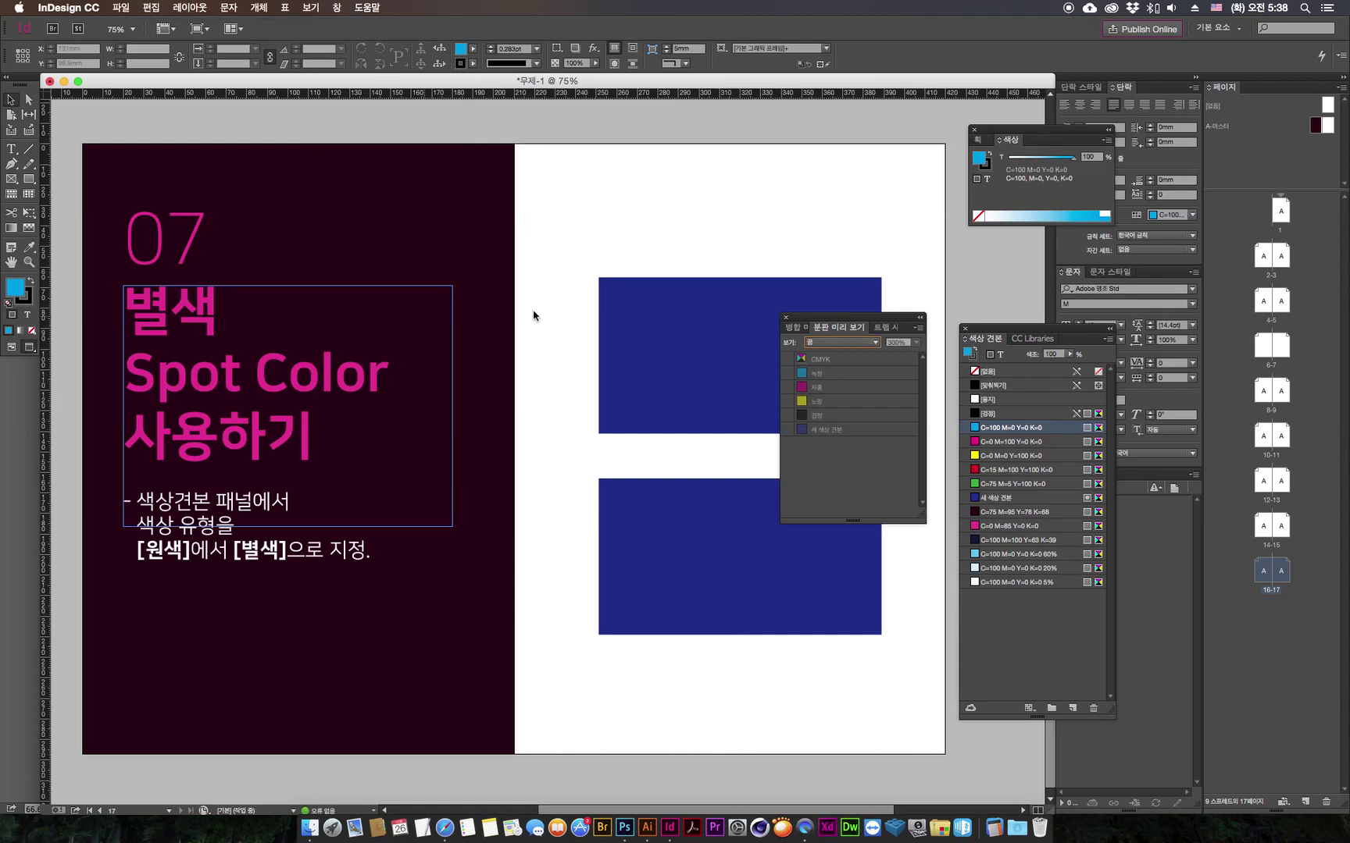
left_click_drag(816, 334, 458, 378)
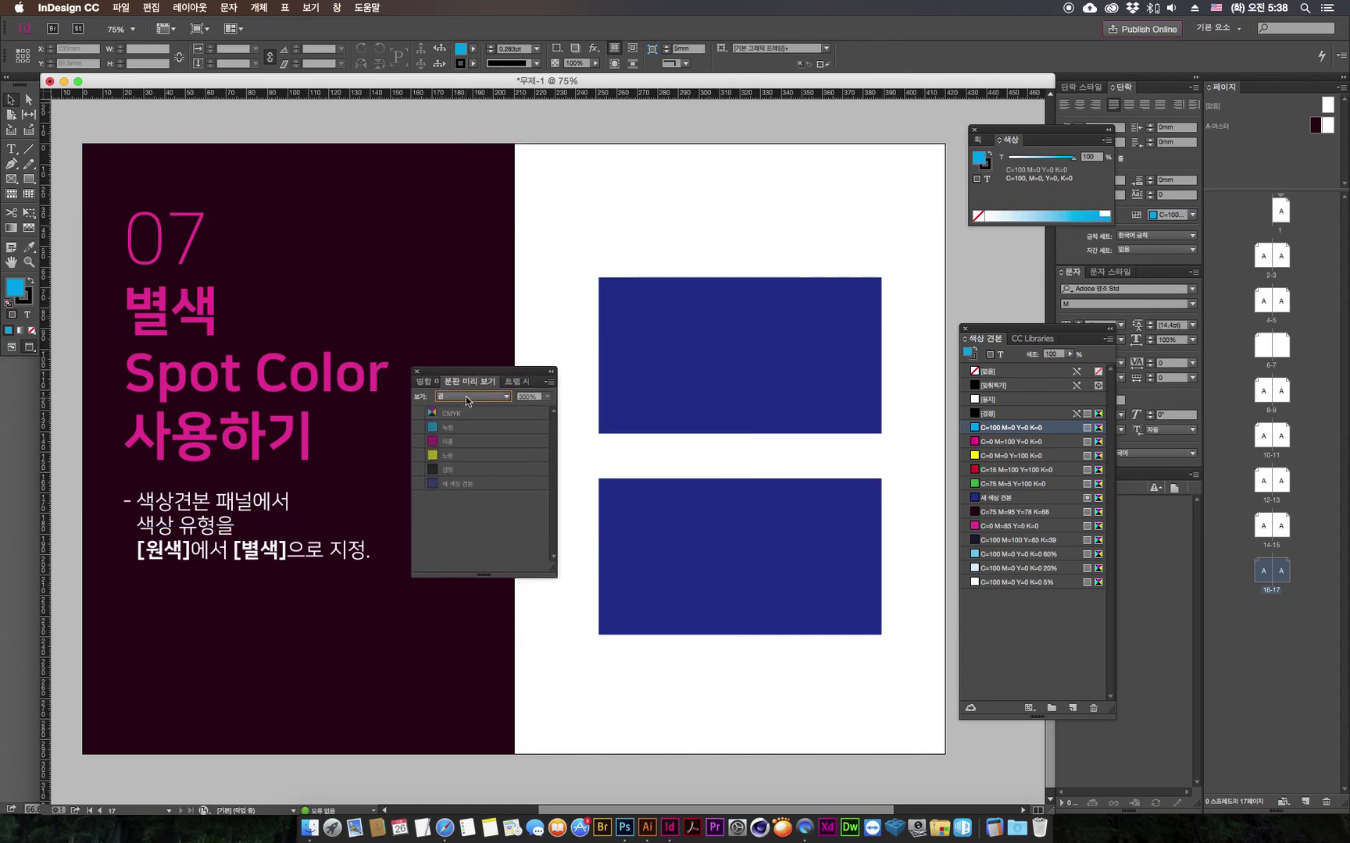
left_click(465, 397)
left_click(466, 427)
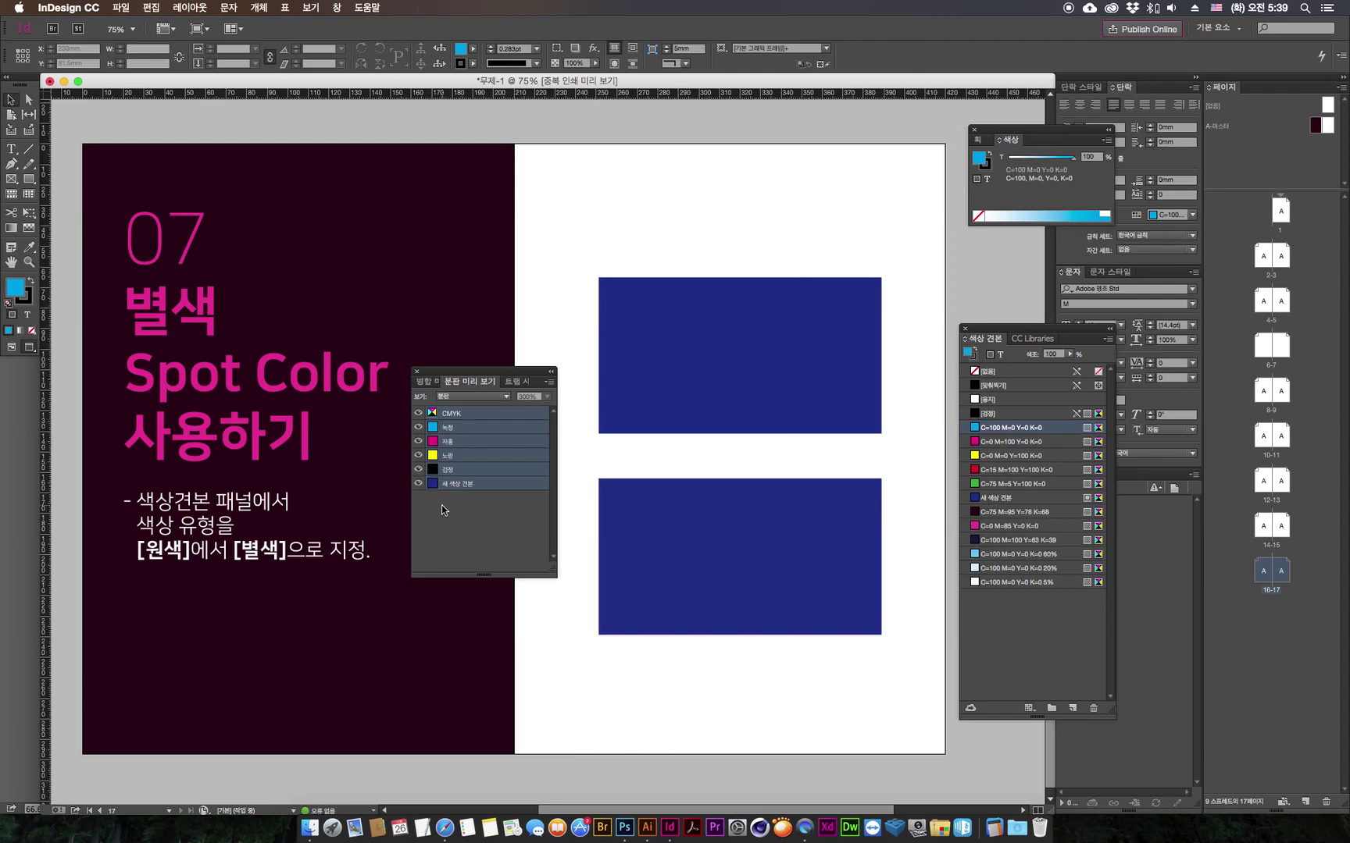
left_click(417, 484)
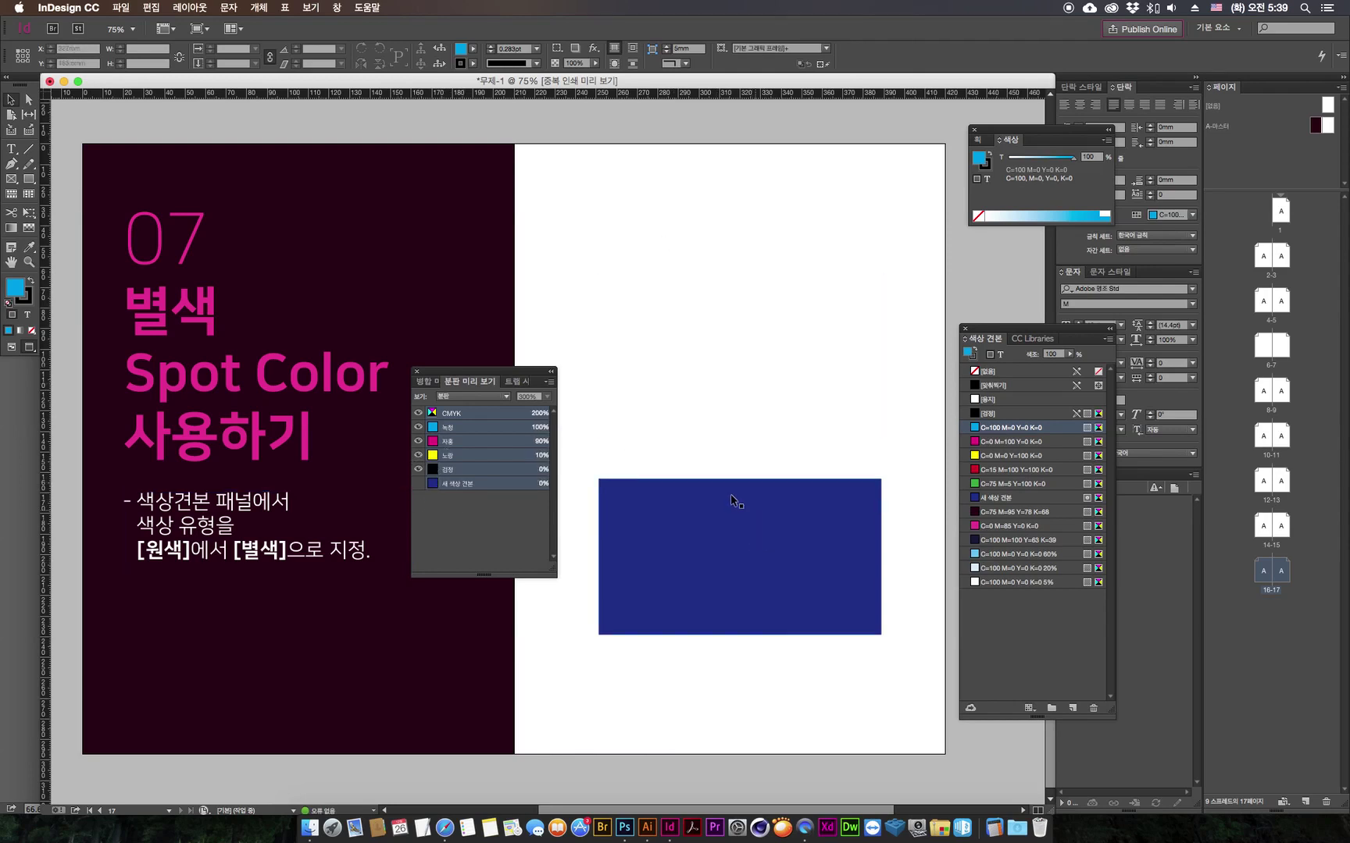
left_click(417, 484)
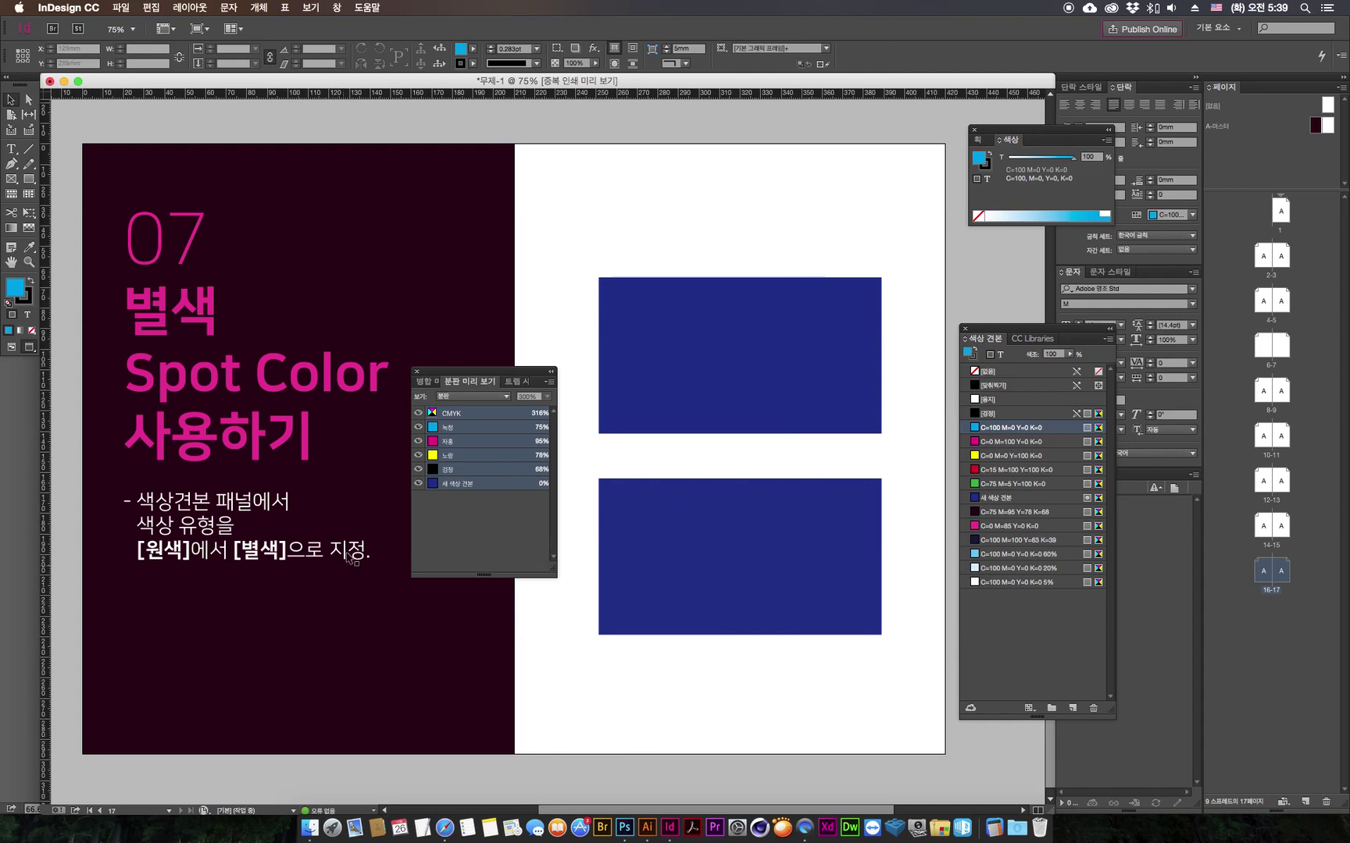
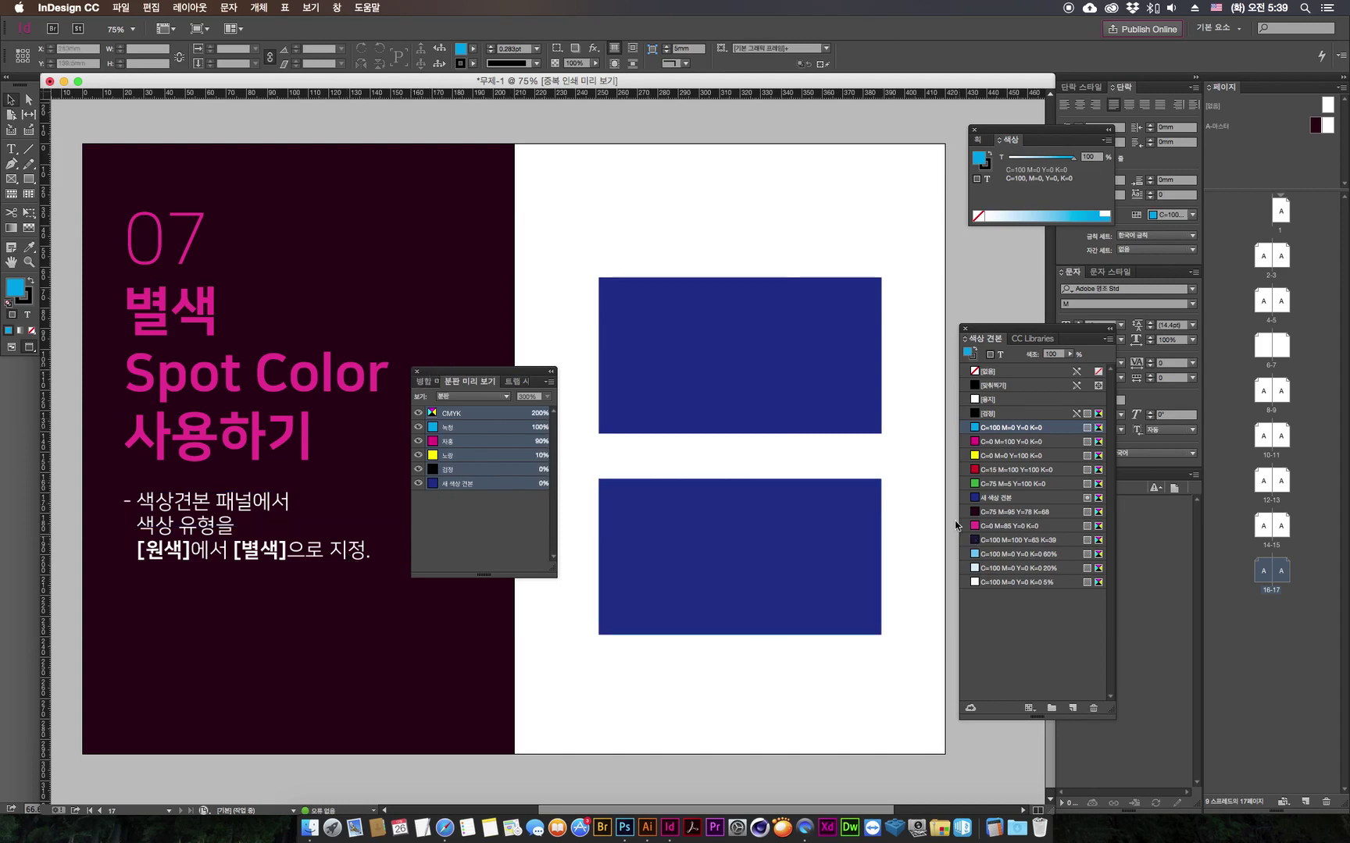
Step: Rename the blue spot swatch 새 색상 견본 as 금박용
double_click(997, 500)
type("ma")
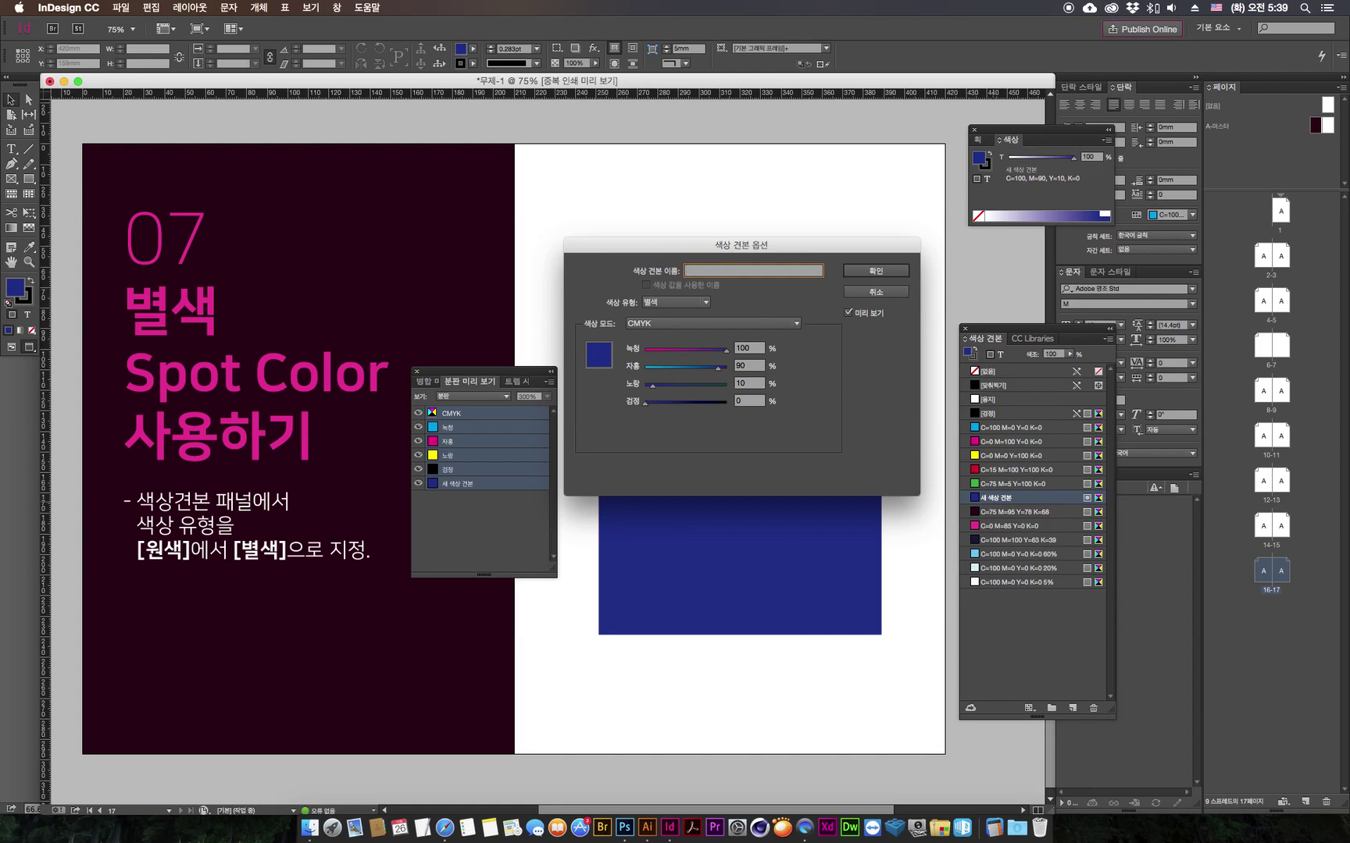
key("ctrl+space")
type("ㅁ")
key("Return")
left_click(476, 532)
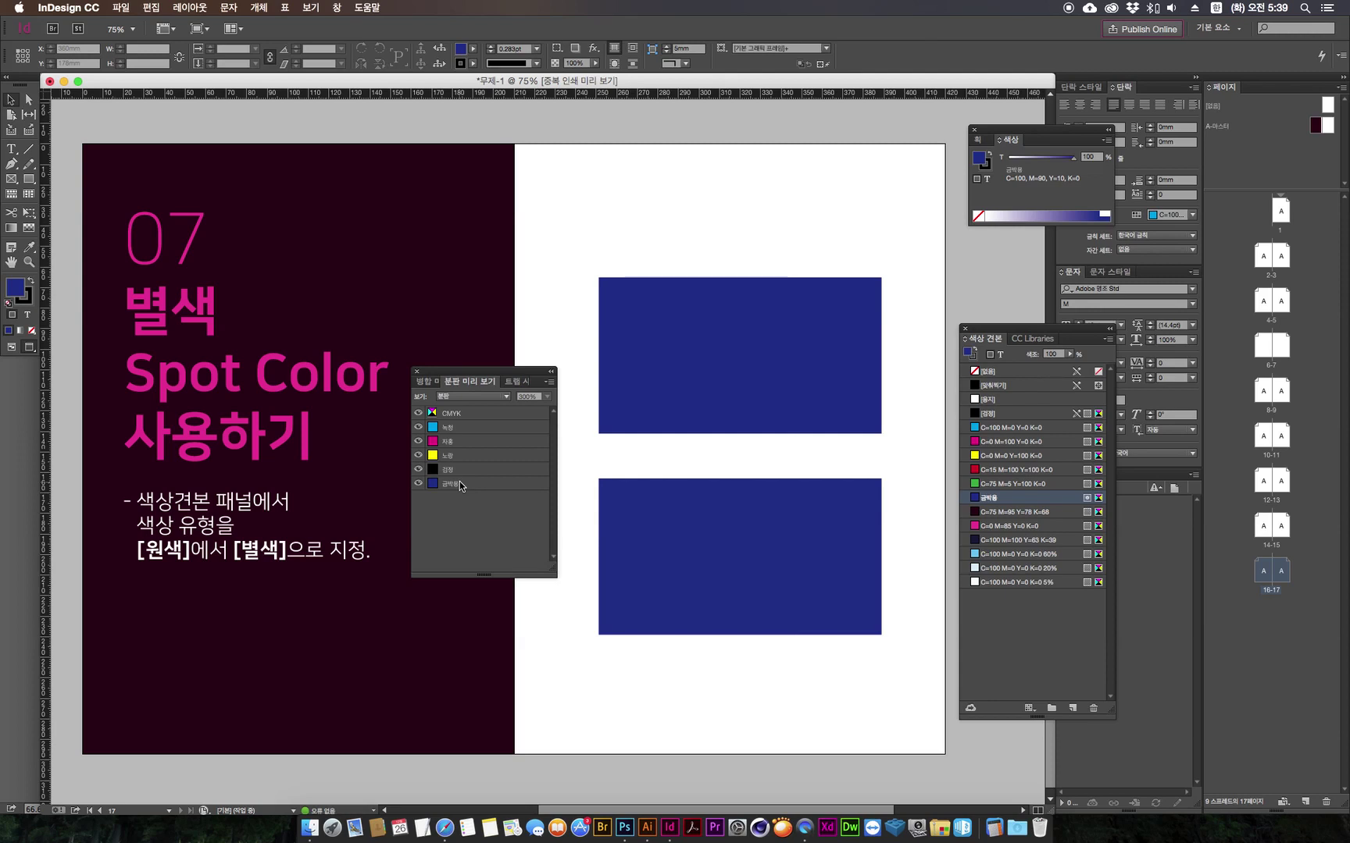
Step: Turn off the separations view and move the preview panel below the rectangles
left_click_drag(442, 376, 520, 366)
left_click(533, 387)
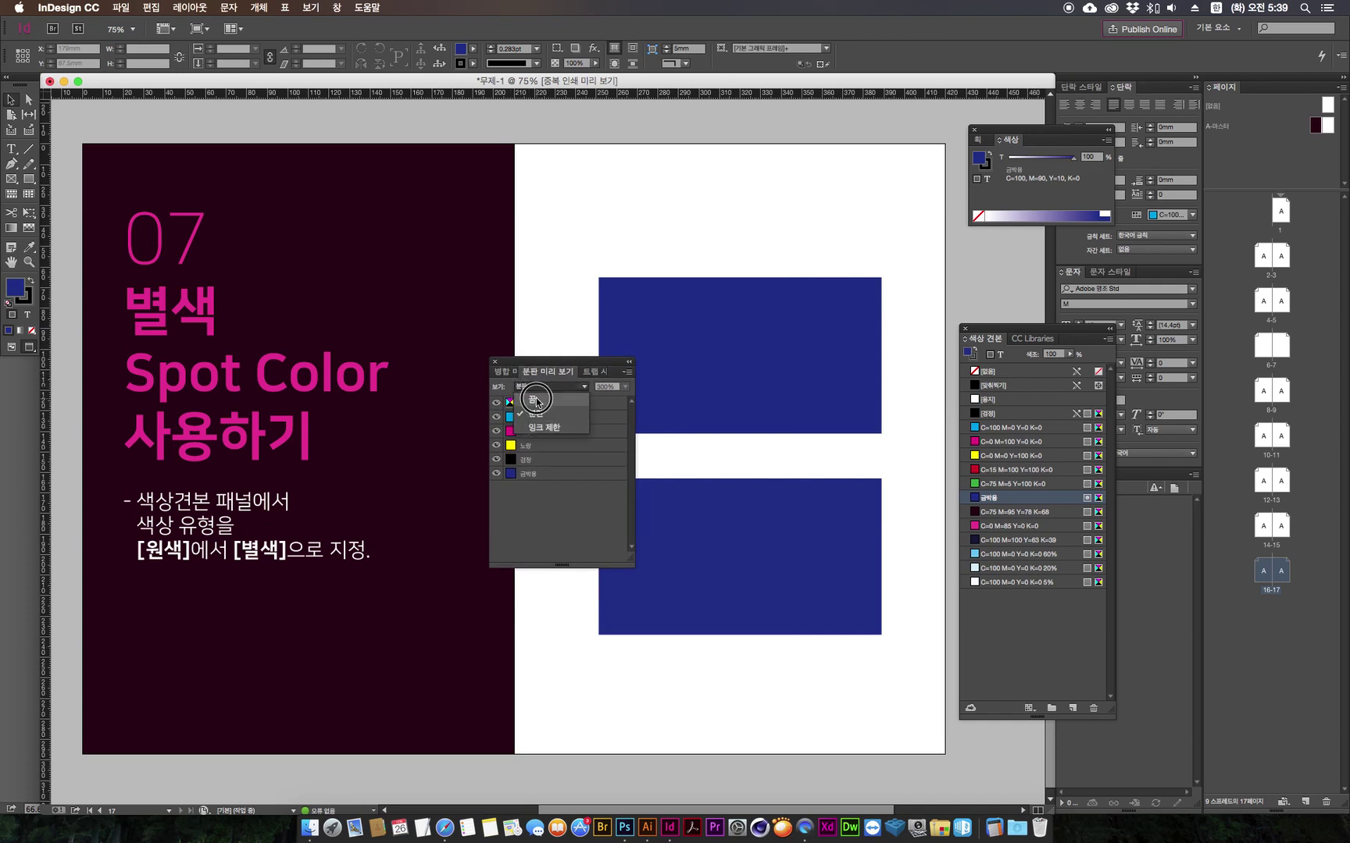
left_click(535, 399)
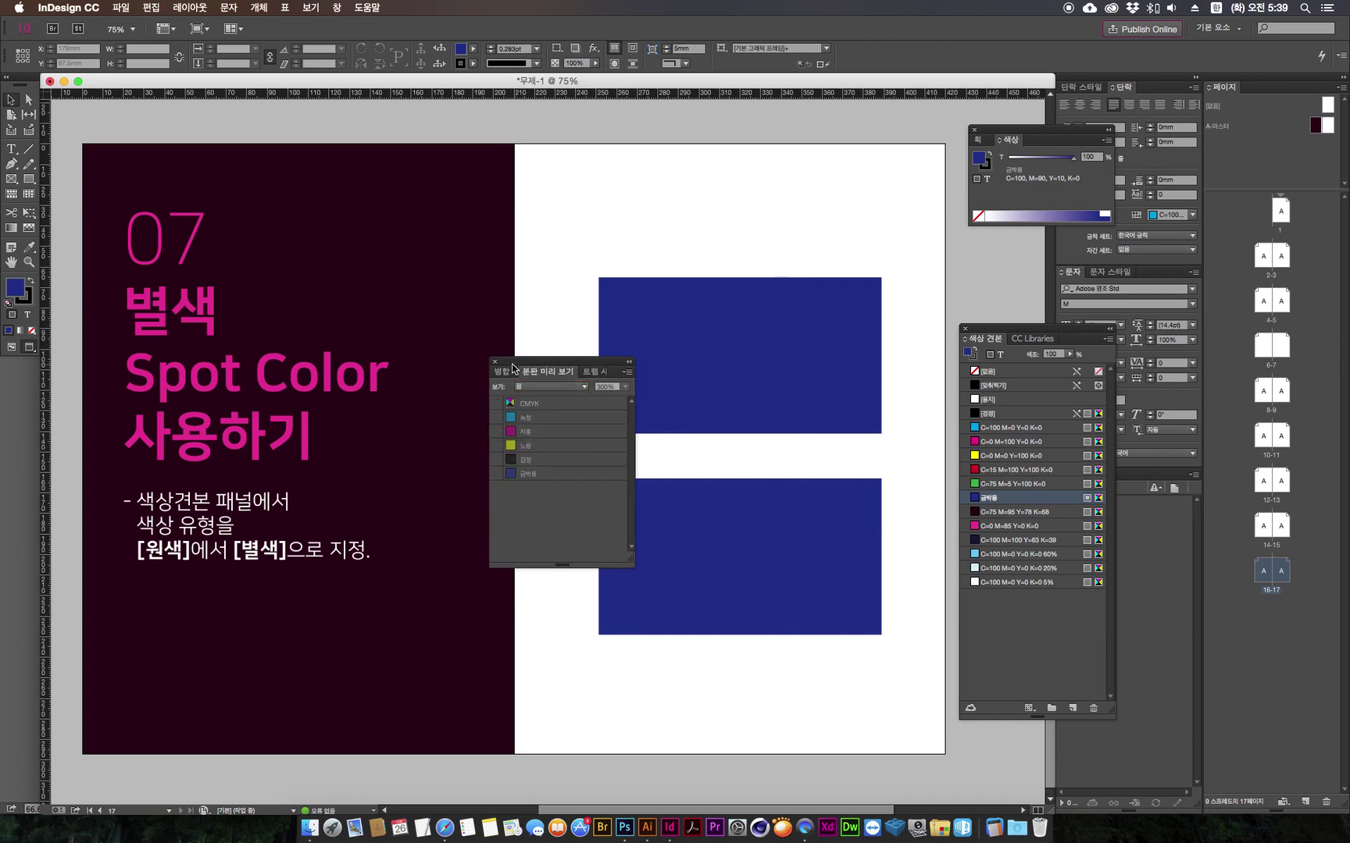
left_click_drag(516, 368, 468, 438)
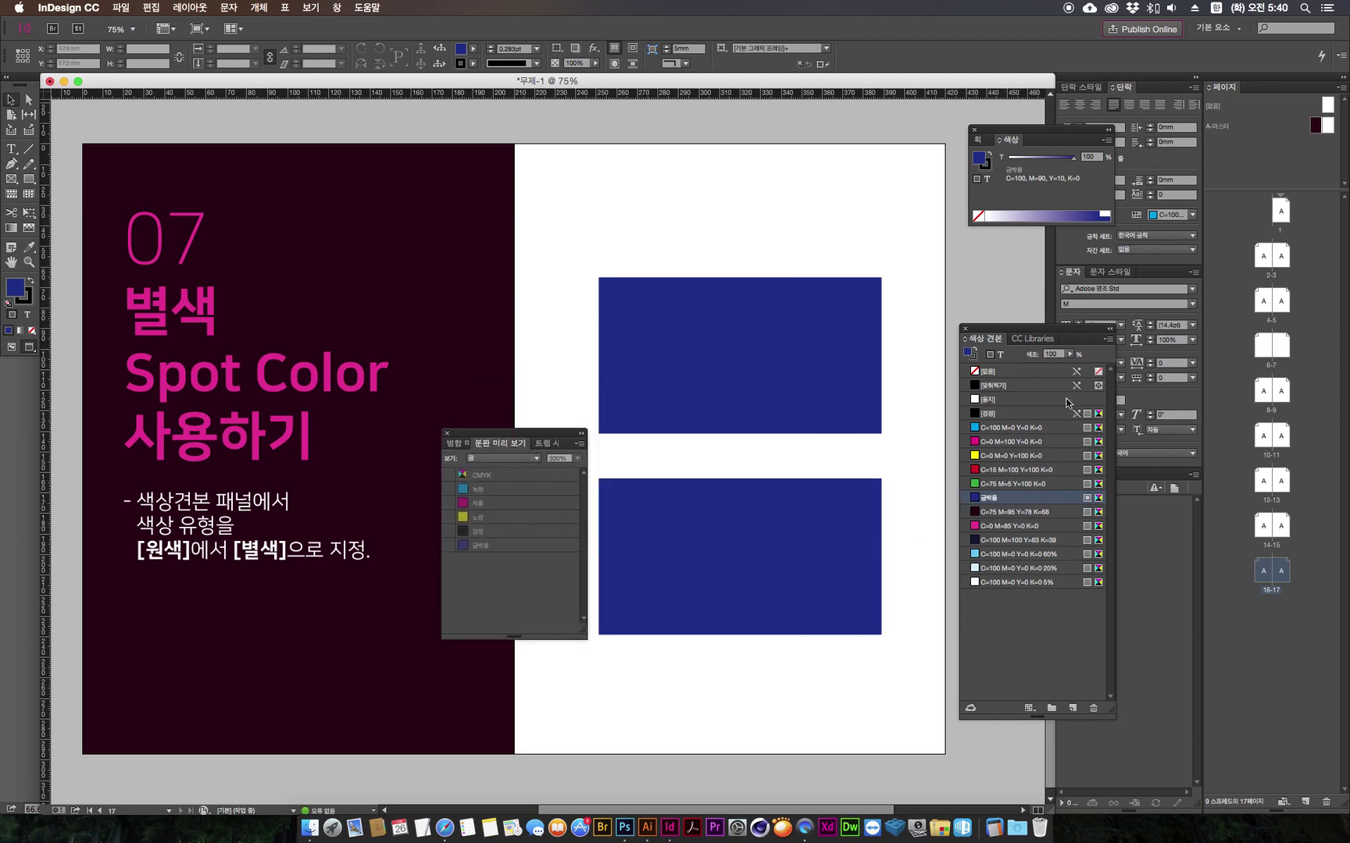
left_click_drag(453, 437, 773, 701)
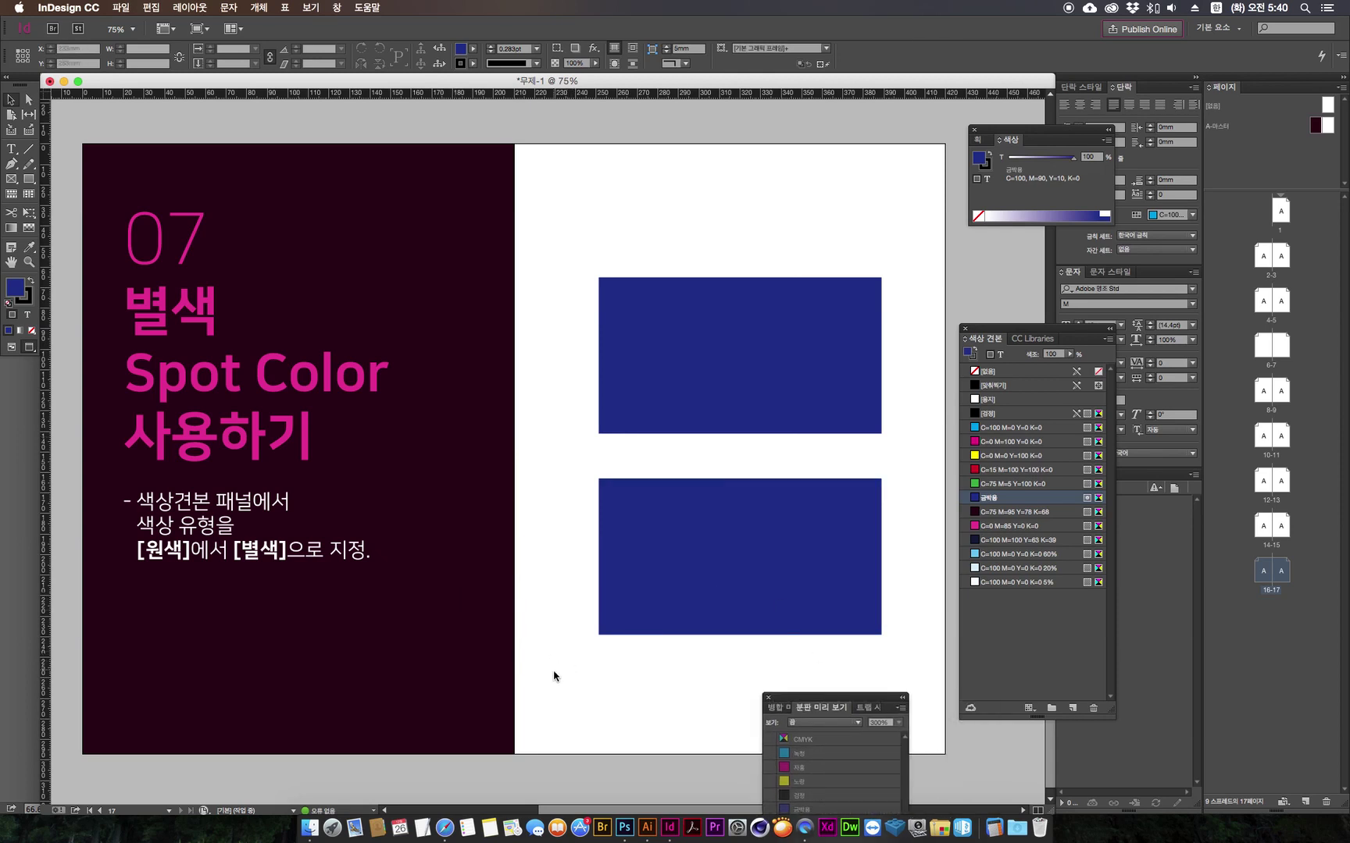
Step: Duplicate the 금박용 spot swatch and open the copy's swatch options
left_click(1072, 708)
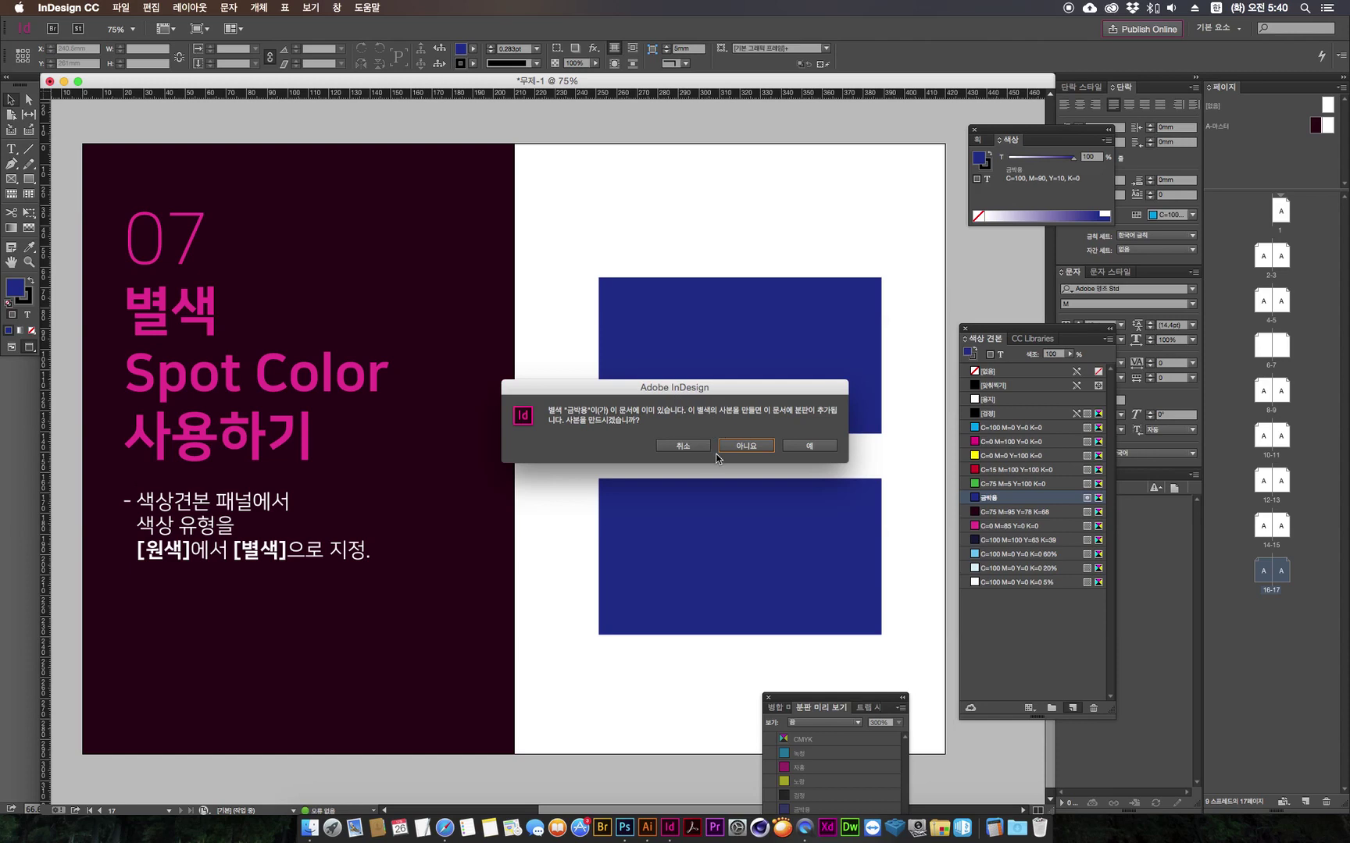
left_click(809, 446)
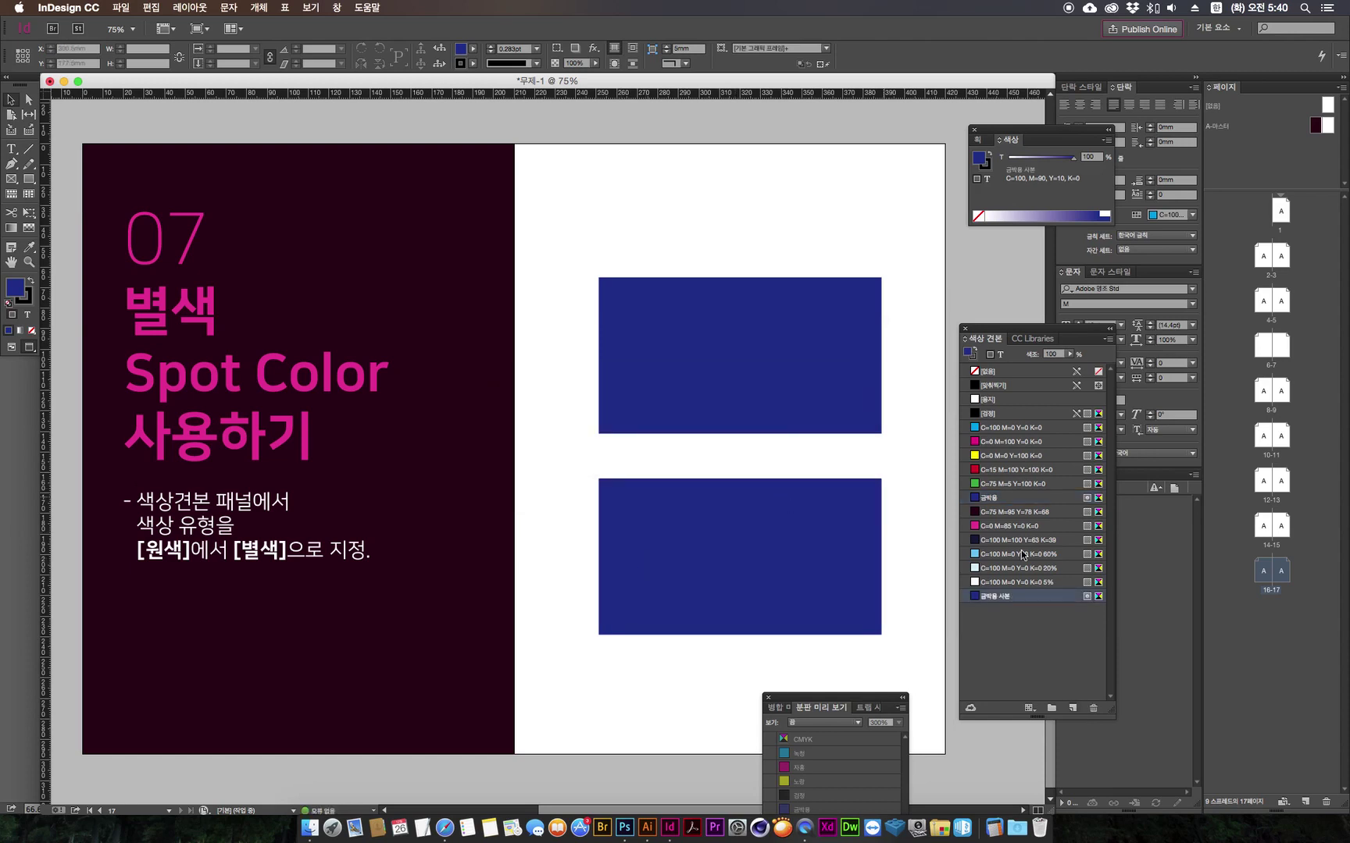
double_click(1034, 595)
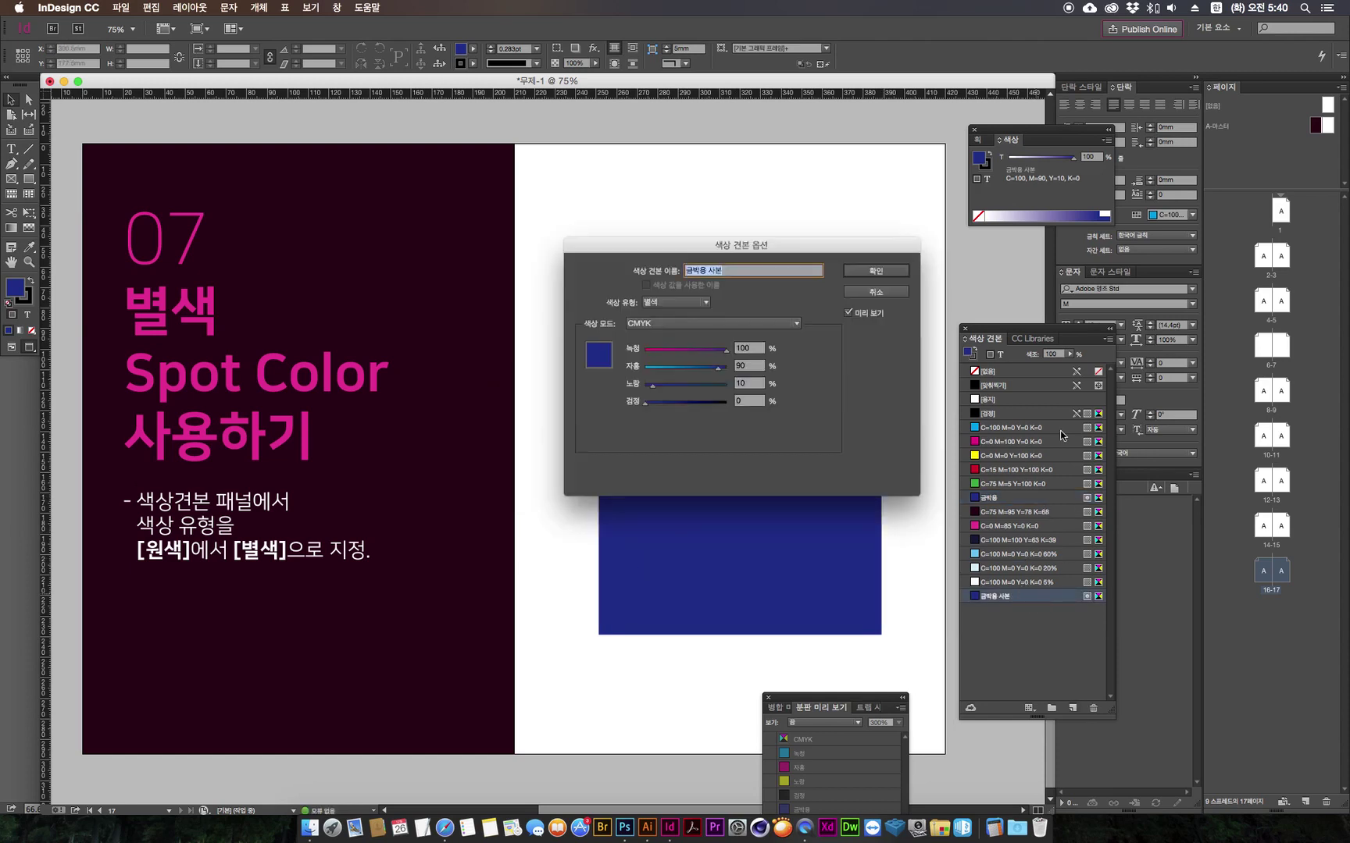
left_click_drag(649, 244, 496, 296)
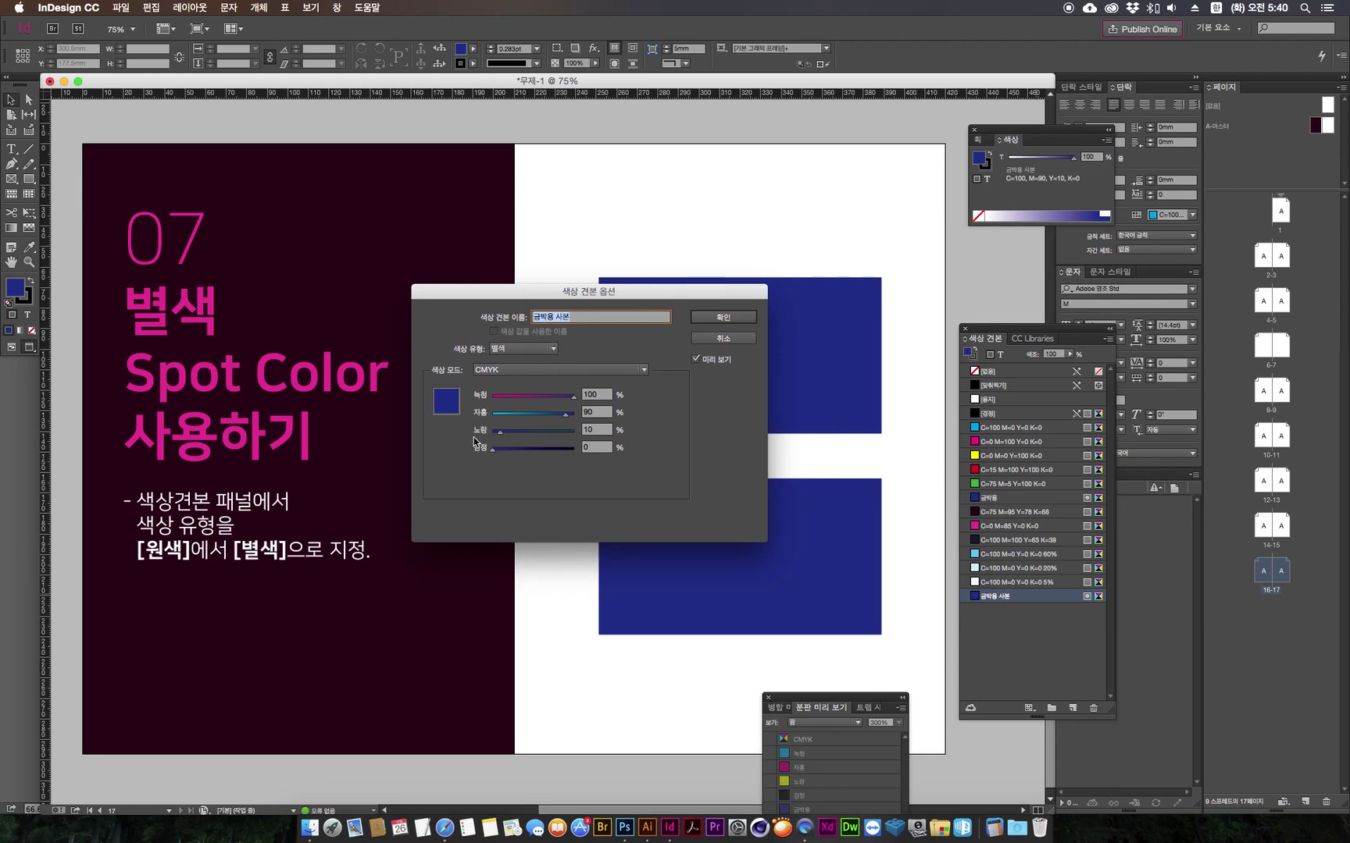
Step: Set the 금박용 copy's color type to process (원색) and its color mode to PANTONE+ CMYK Uncoated
left_click(517, 370)
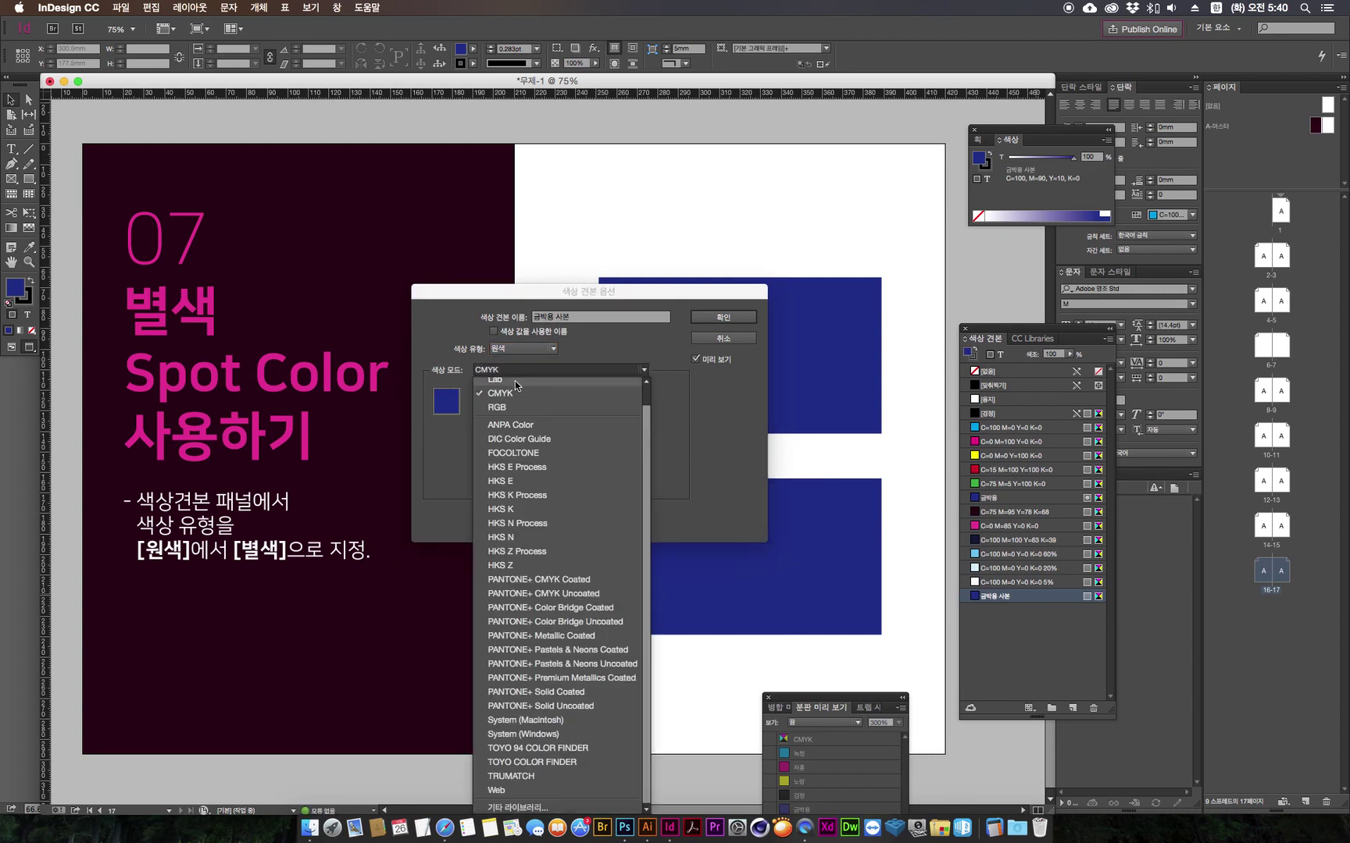
left_click_drag(622, 293, 603, 169)
left_click(540, 242)
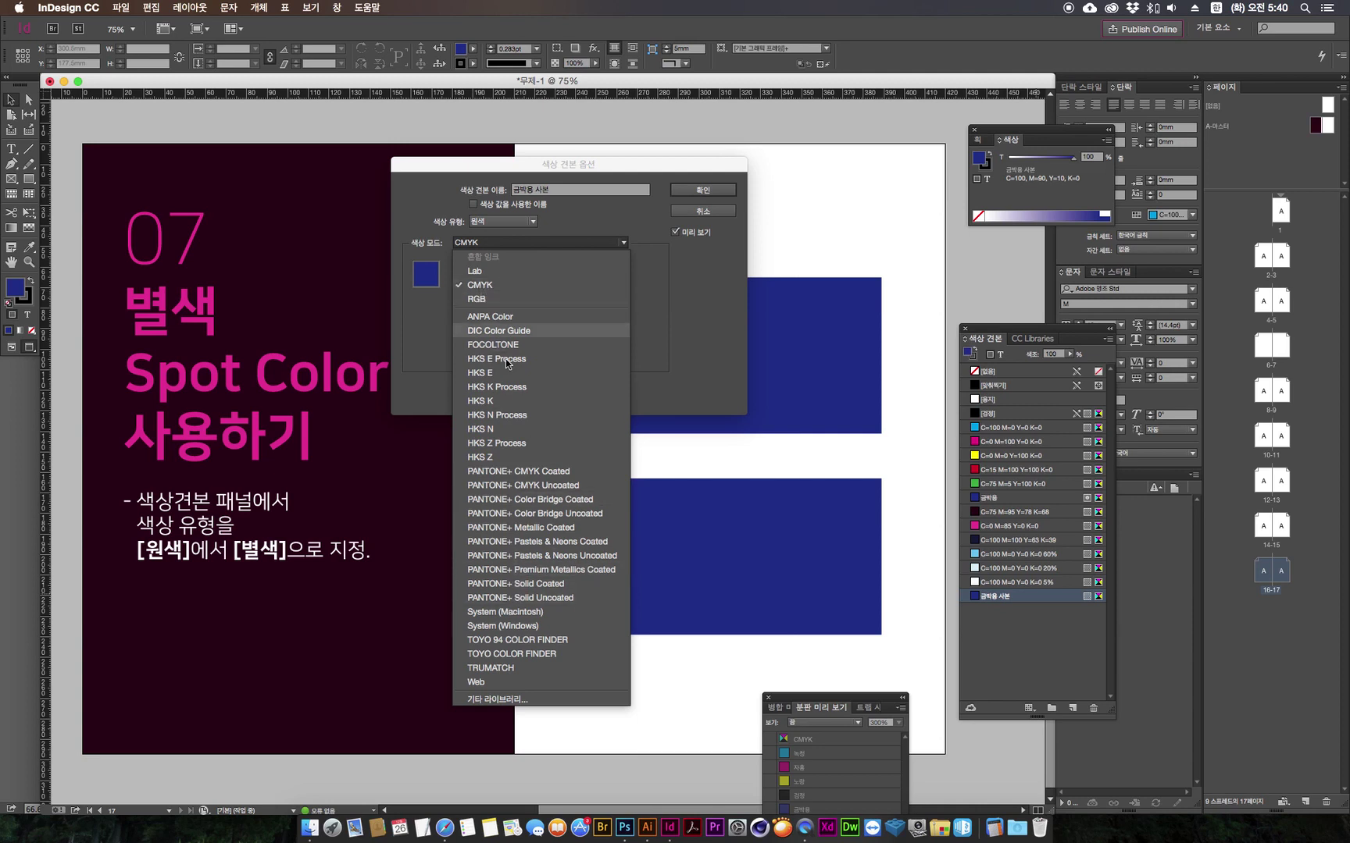
left_click(492, 487)
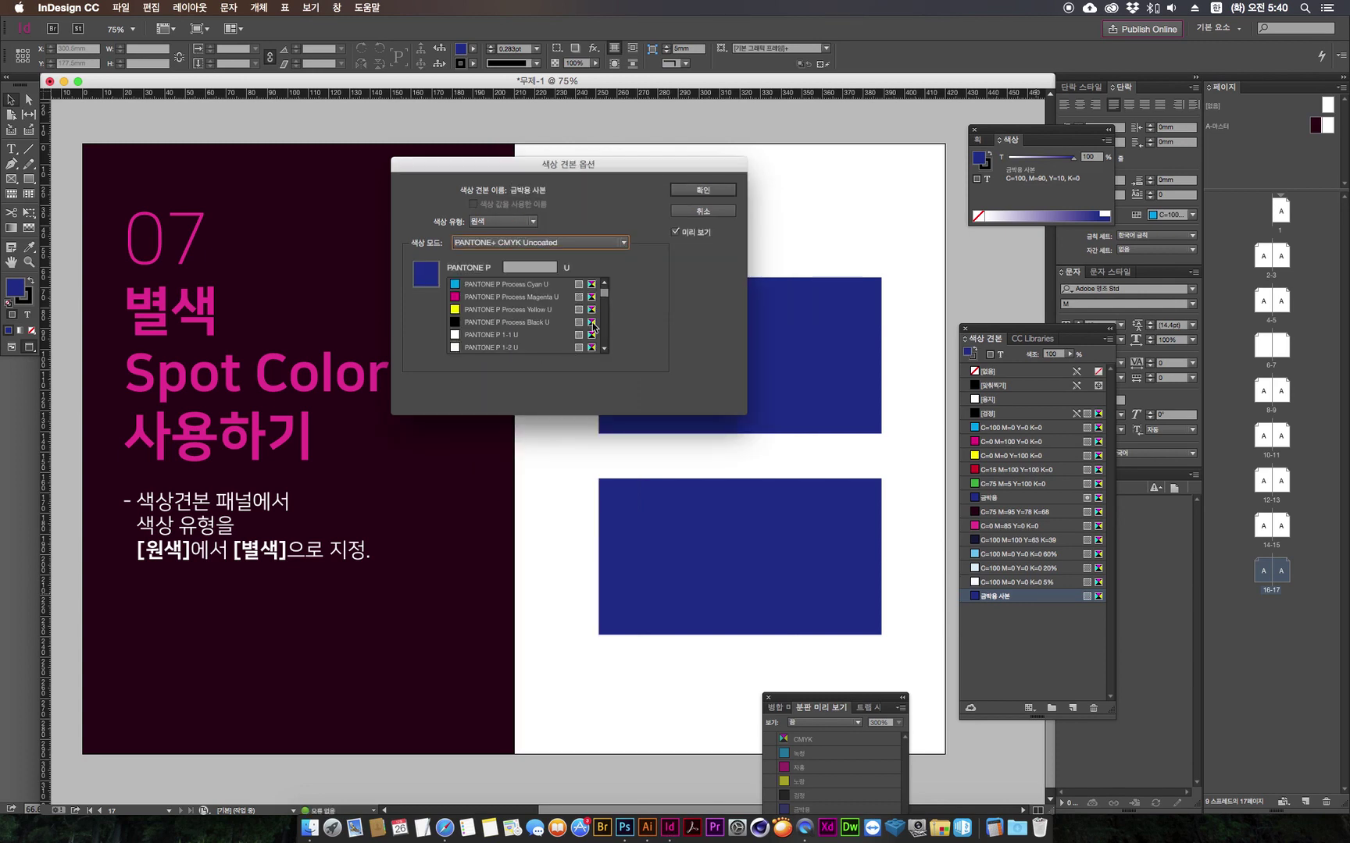
Step: Look up PANTONE P 56-1 U in the library, choose PANTONE P 56-7 U for the swatch and apply the options
mouse_move(604, 292)
left_mouse_down()
mouse_move(601, 322)
mouse_move(599, 283)
mouse_move(604, 304)
left_mouse_up()
left_click(516, 268)
type("5-1")
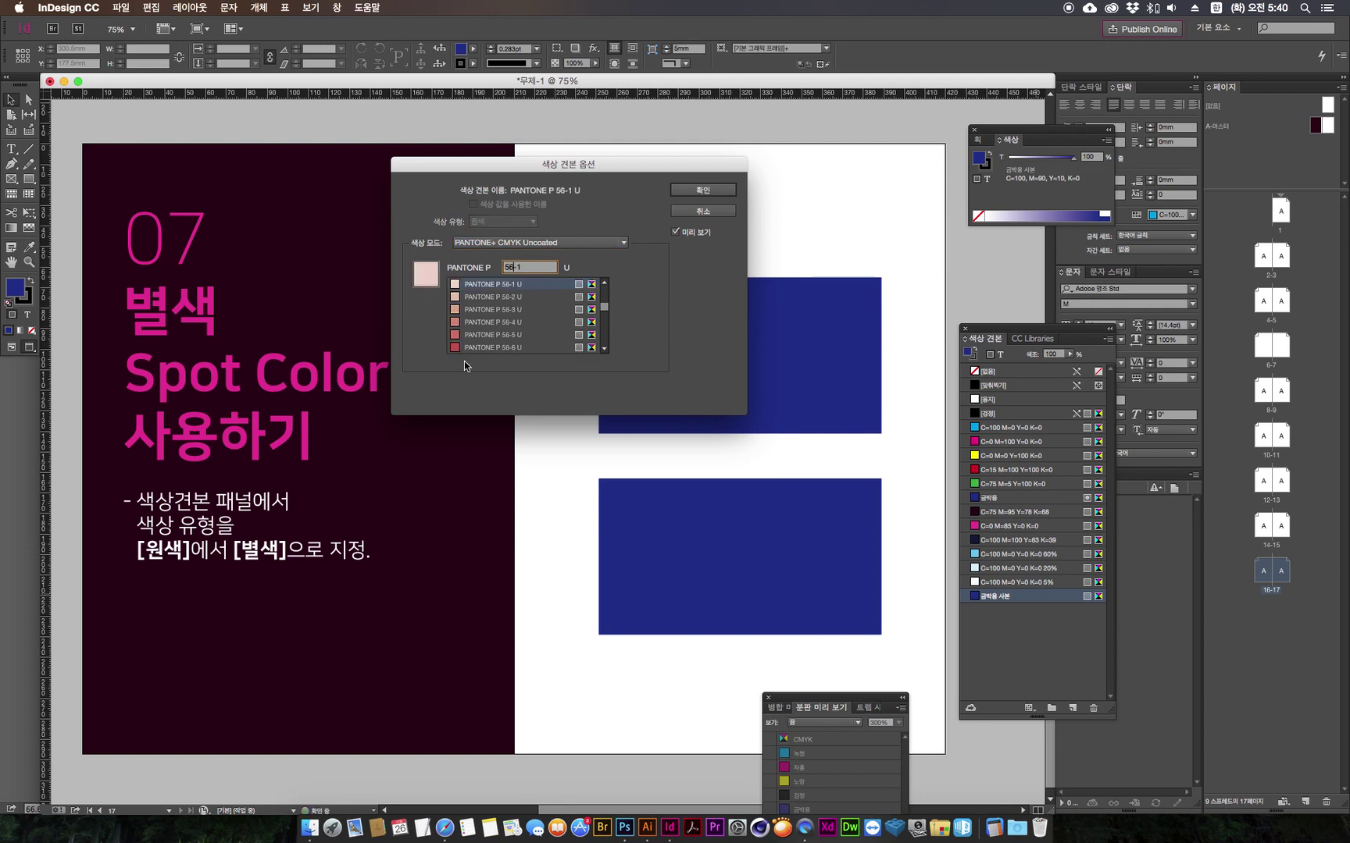
type("6")
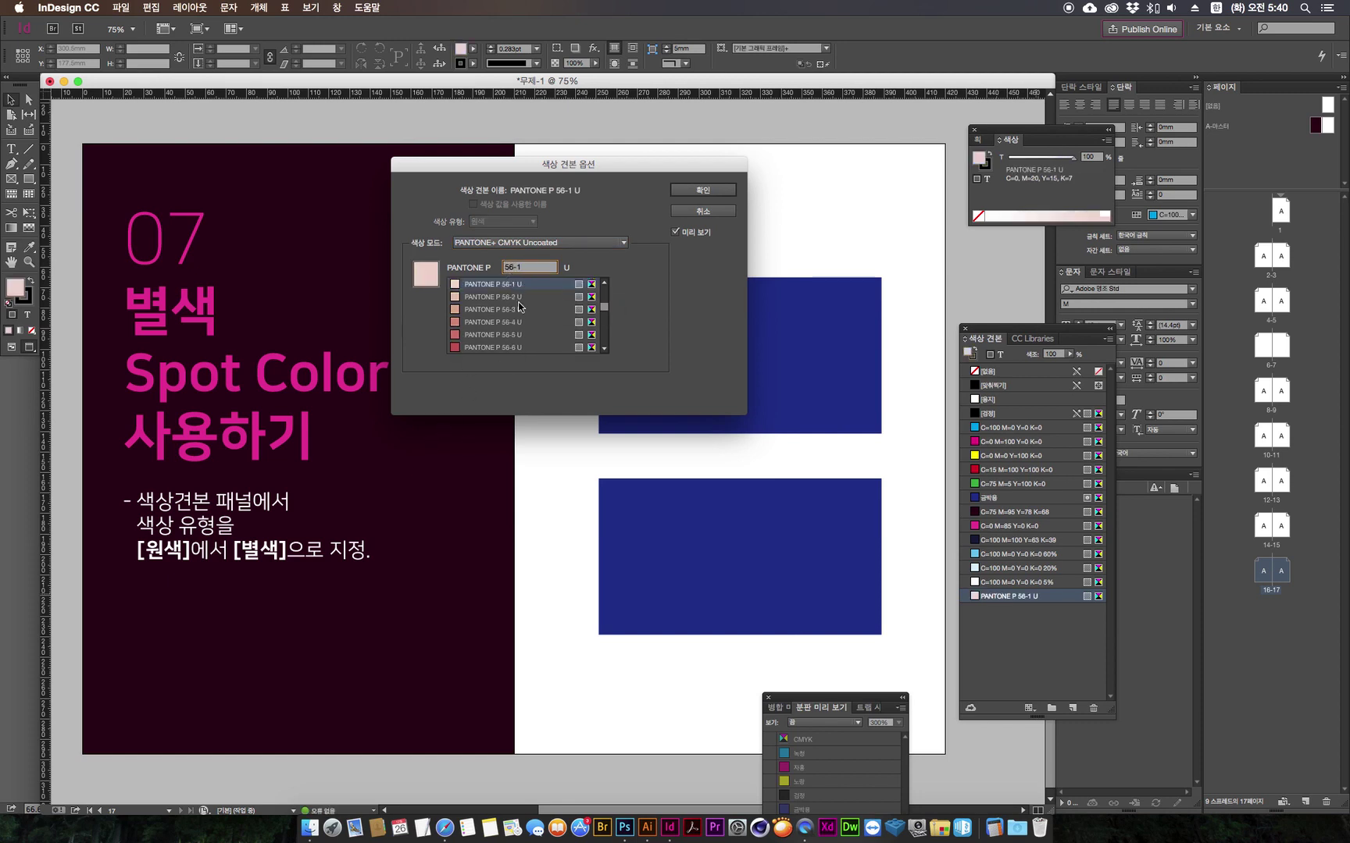
left_click(603, 348)
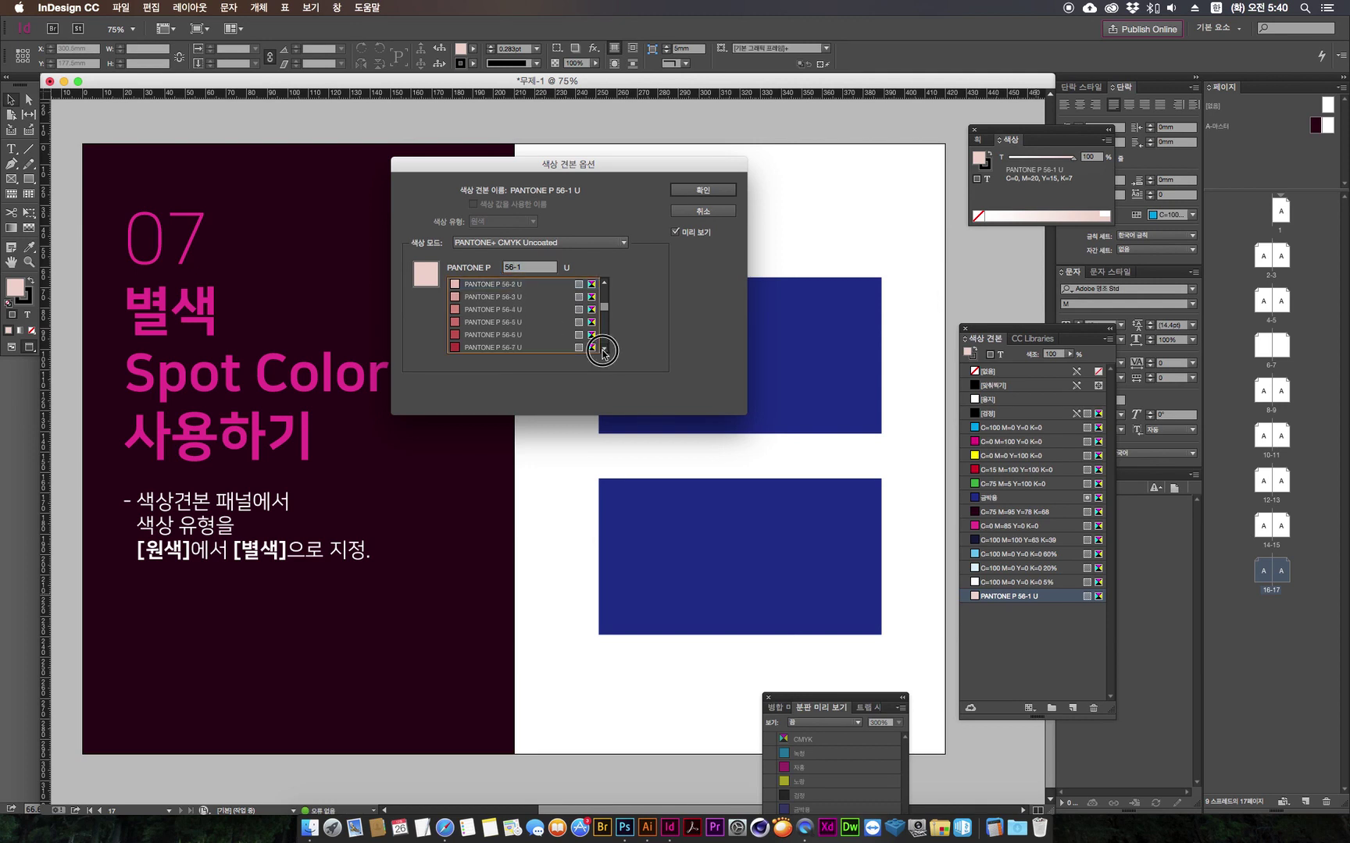
left_click(603, 349)
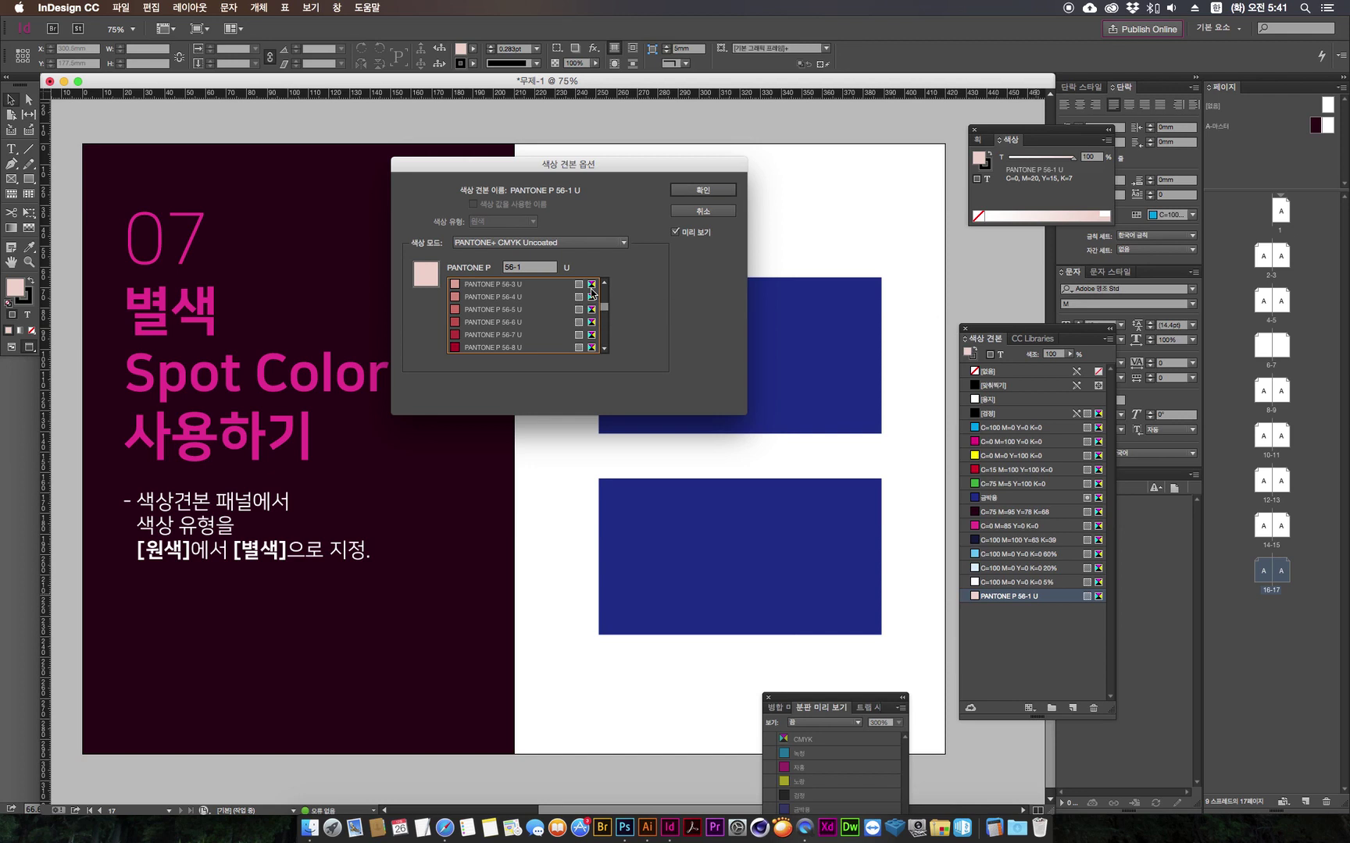
left_click(485, 340)
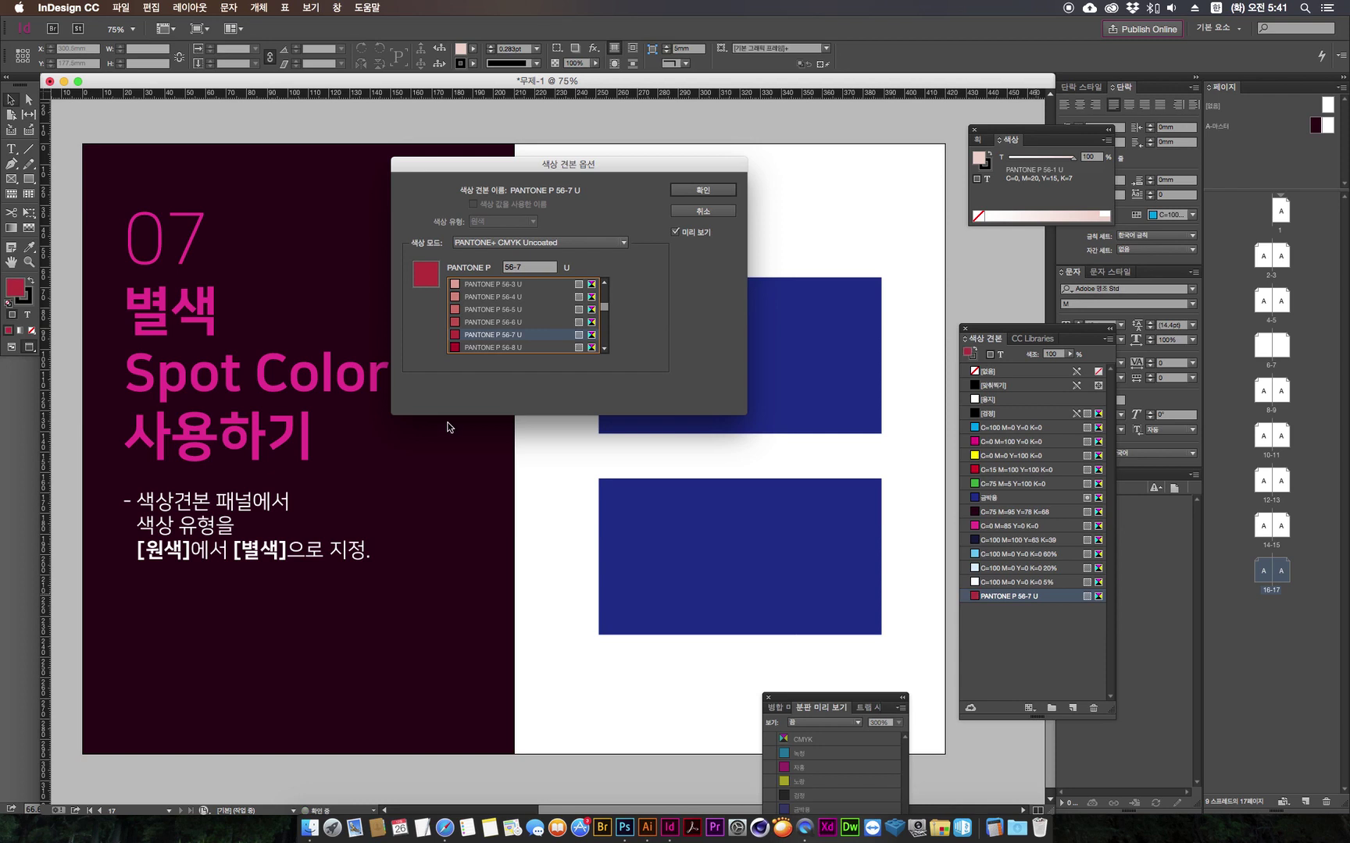
left_click(684, 189)
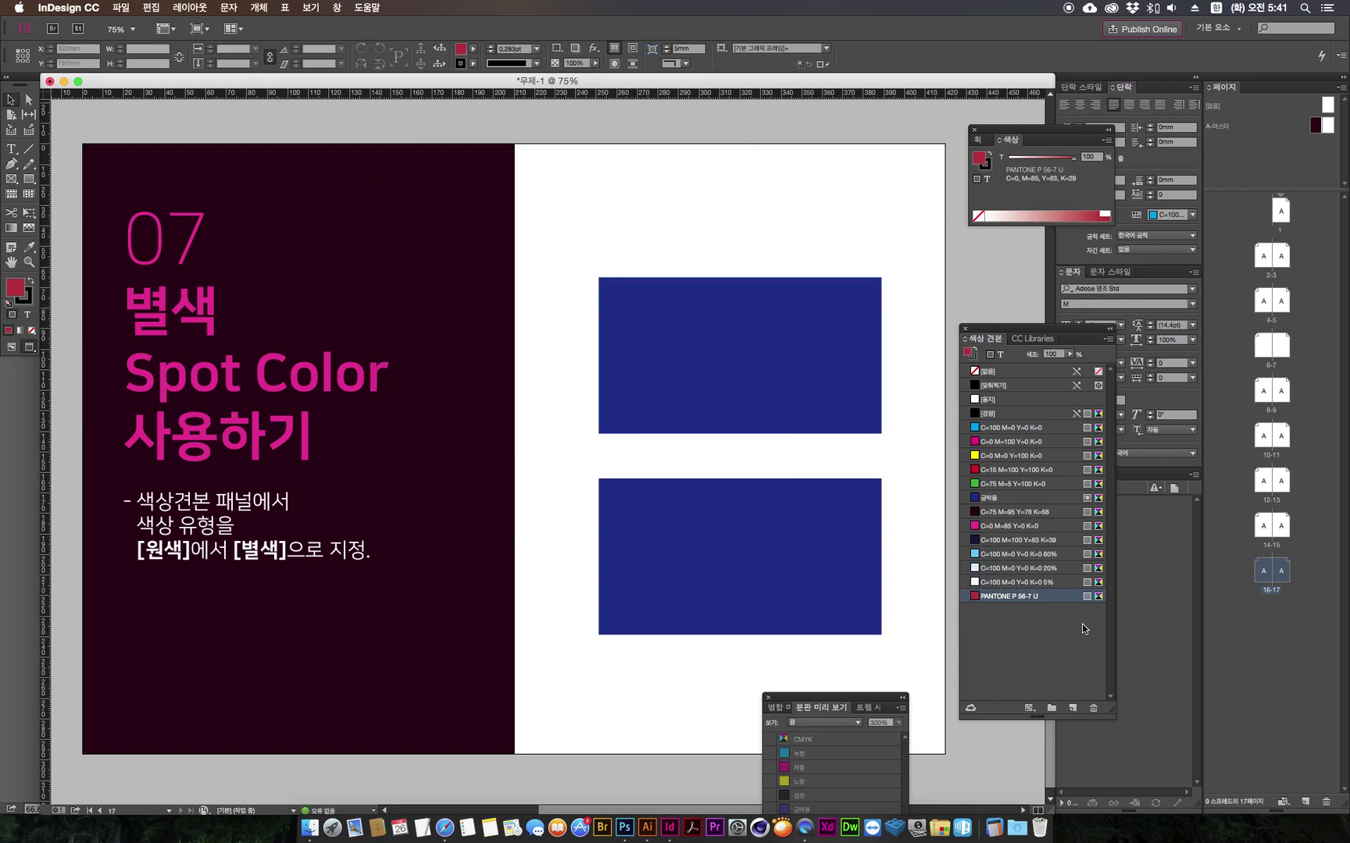
Step: Fill the upper rectangle with the PANTONE P 56-7 U swatch and move the separations preview slightly
left_click(671, 390)
left_click(1015, 595)
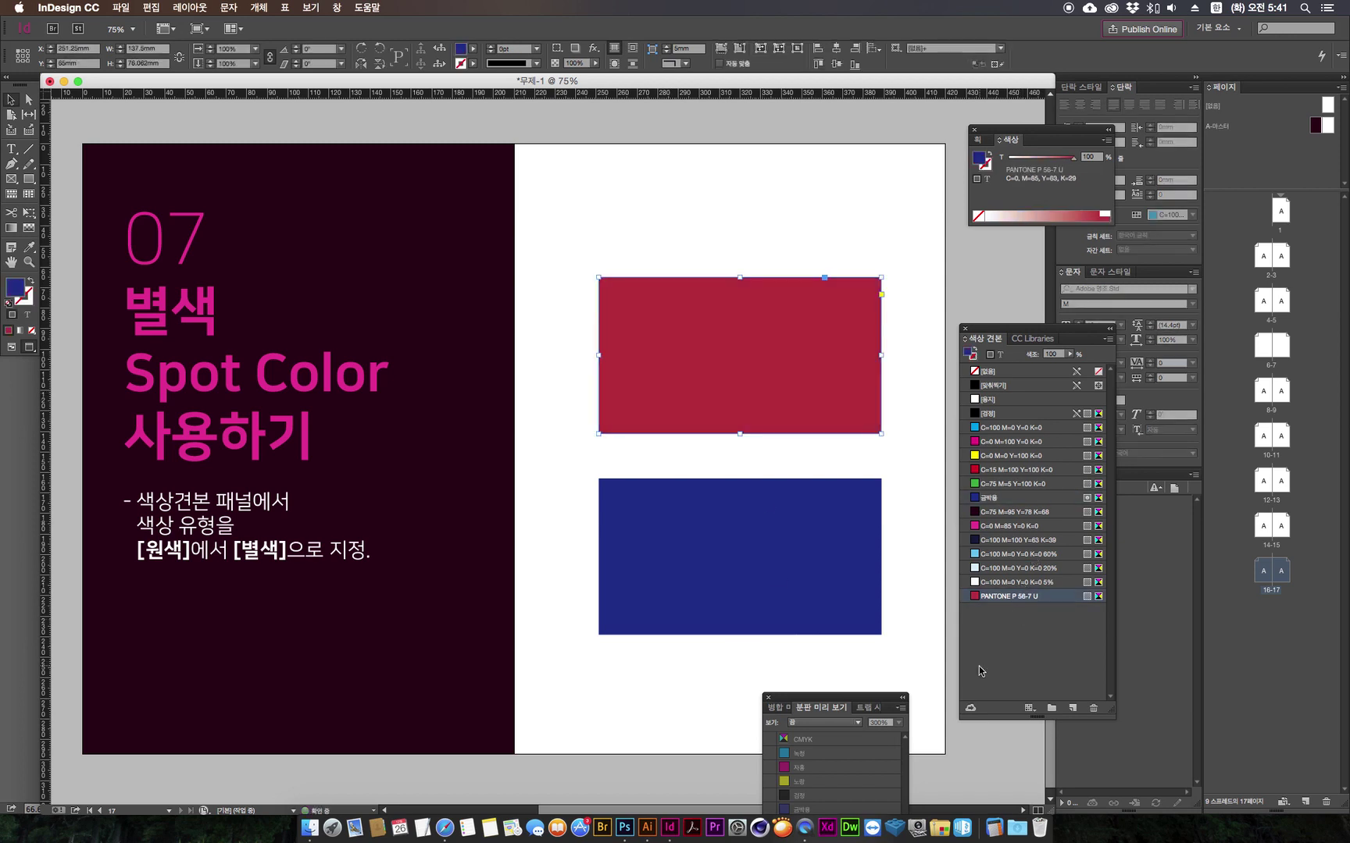
left_click(922, 683)
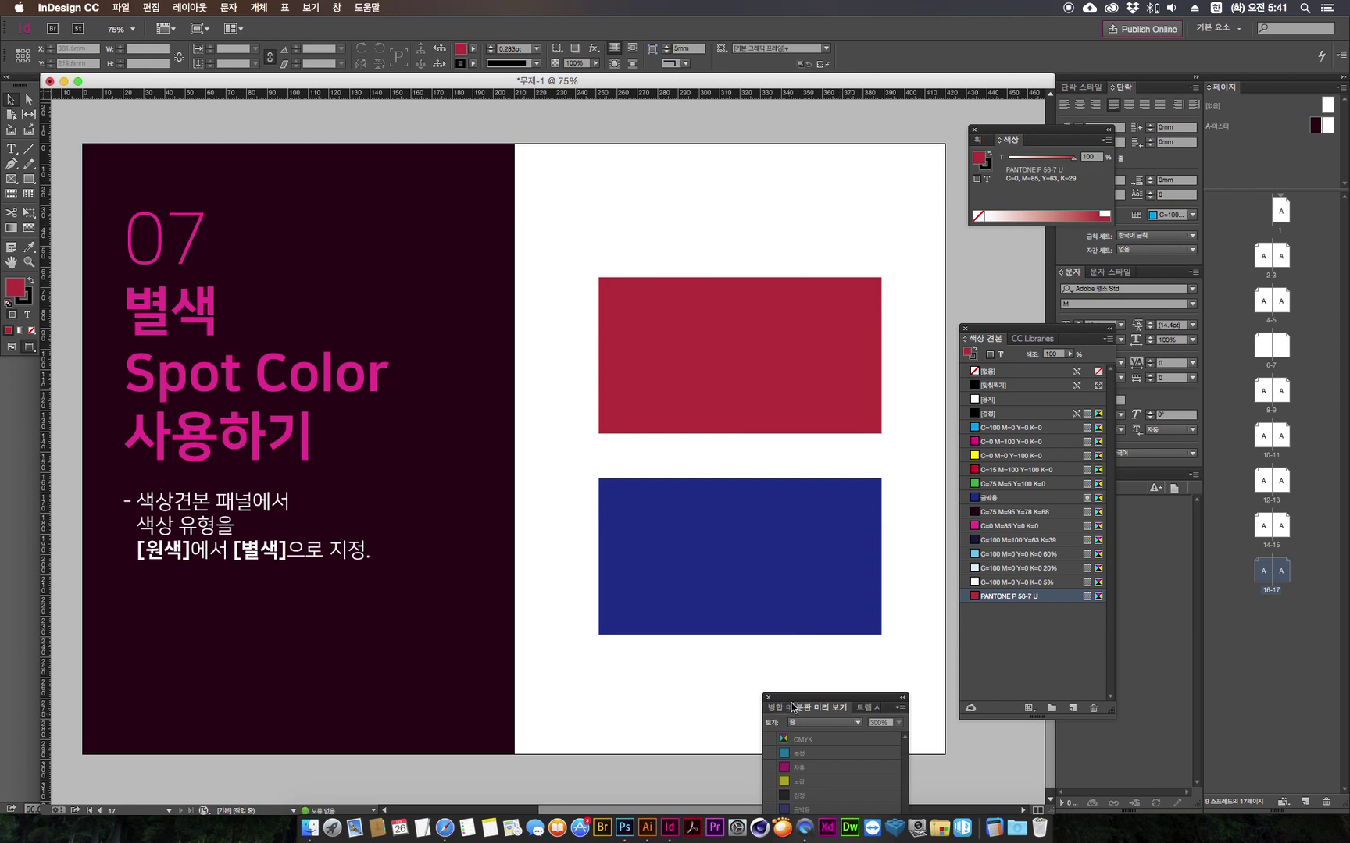
left_click_drag(797, 700, 773, 668)
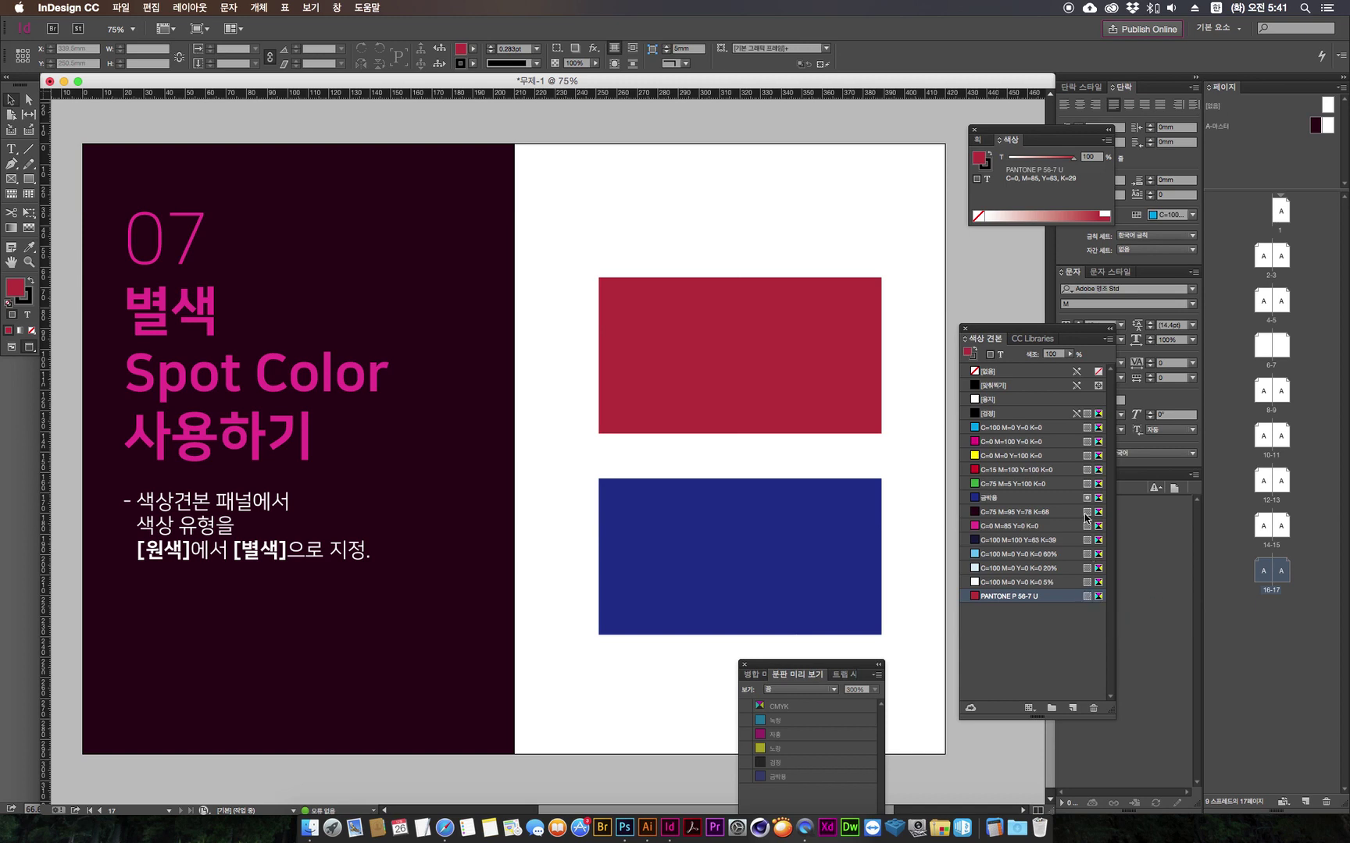
Step: Change the PANTONE P 56-7 U swatch to CMYK color mode and spot (별색) color type, and apply the options
double_click(1055, 596)
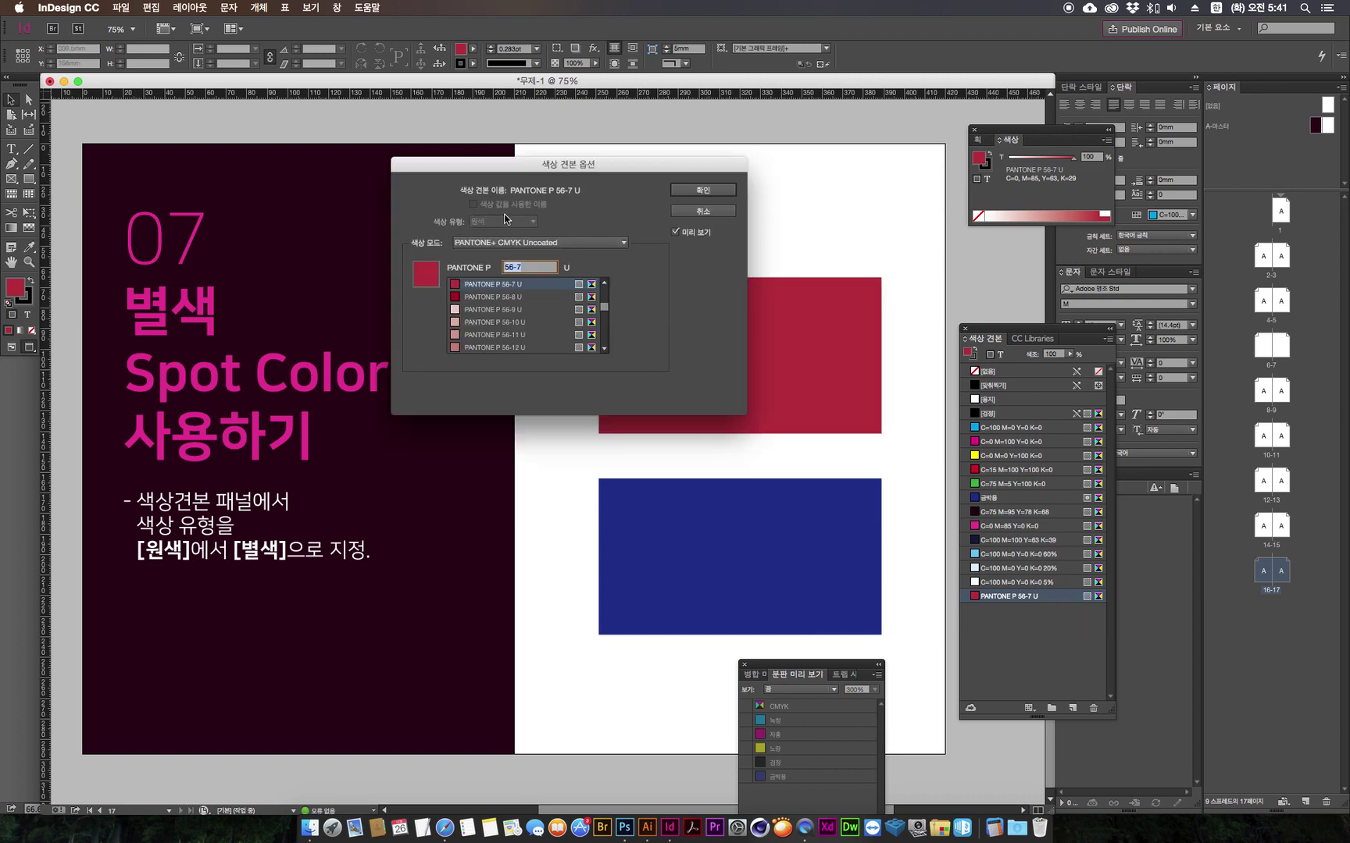
left_click_drag(525, 164, 432, 220)
left_click(449, 294)
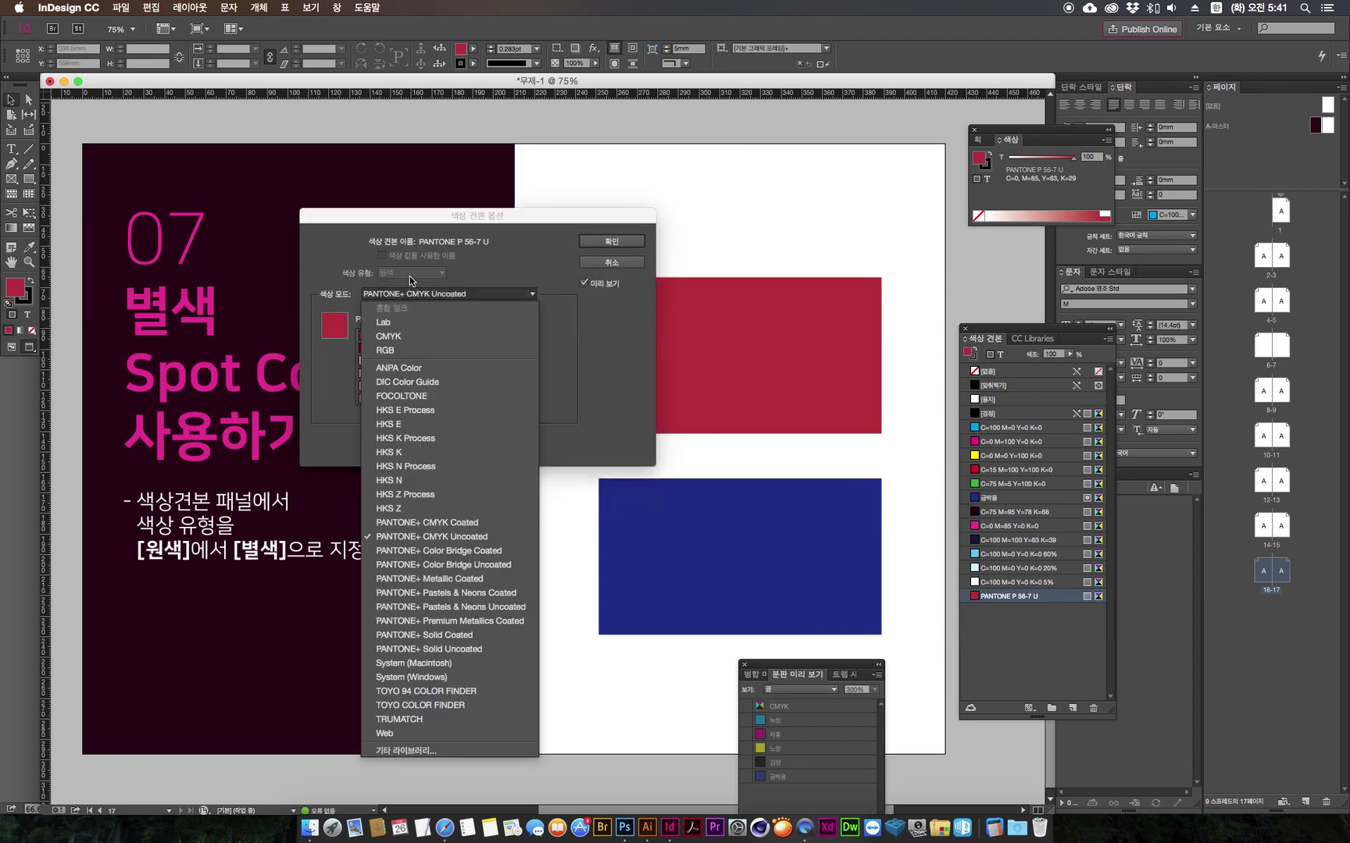
left_click(409, 275)
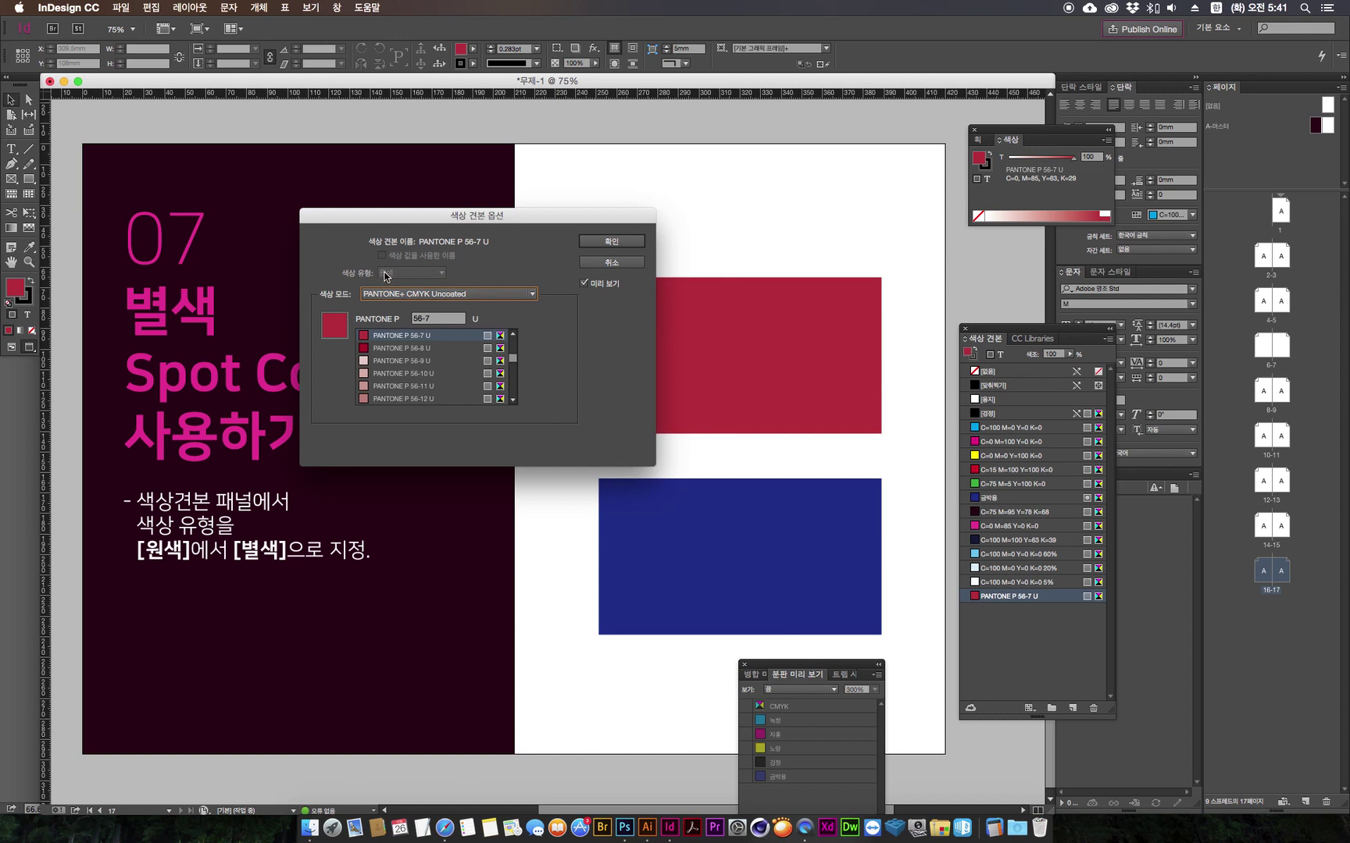
left_click(394, 294)
left_click(391, 337)
left_click(403, 273)
left_click(398, 301)
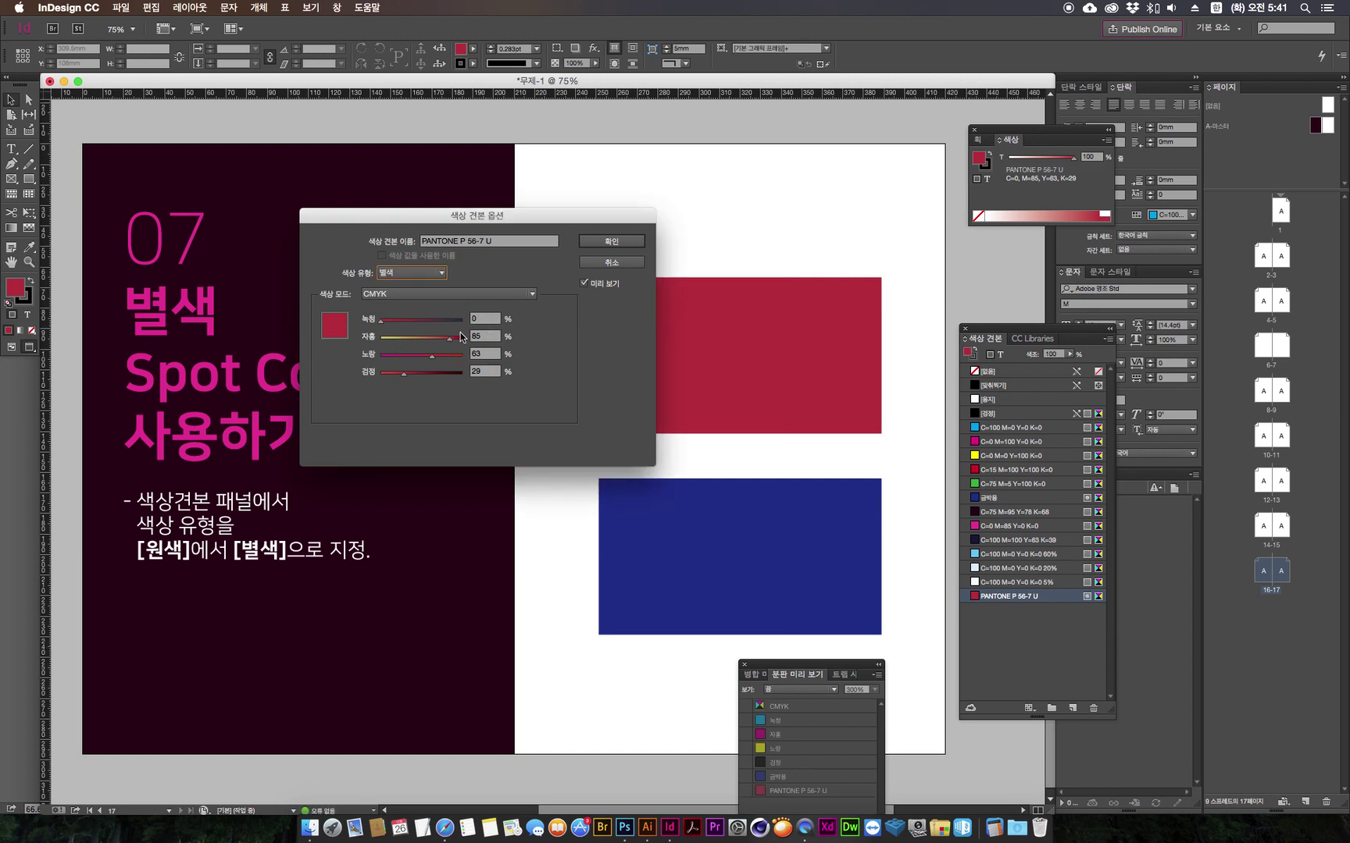
left_click(613, 244)
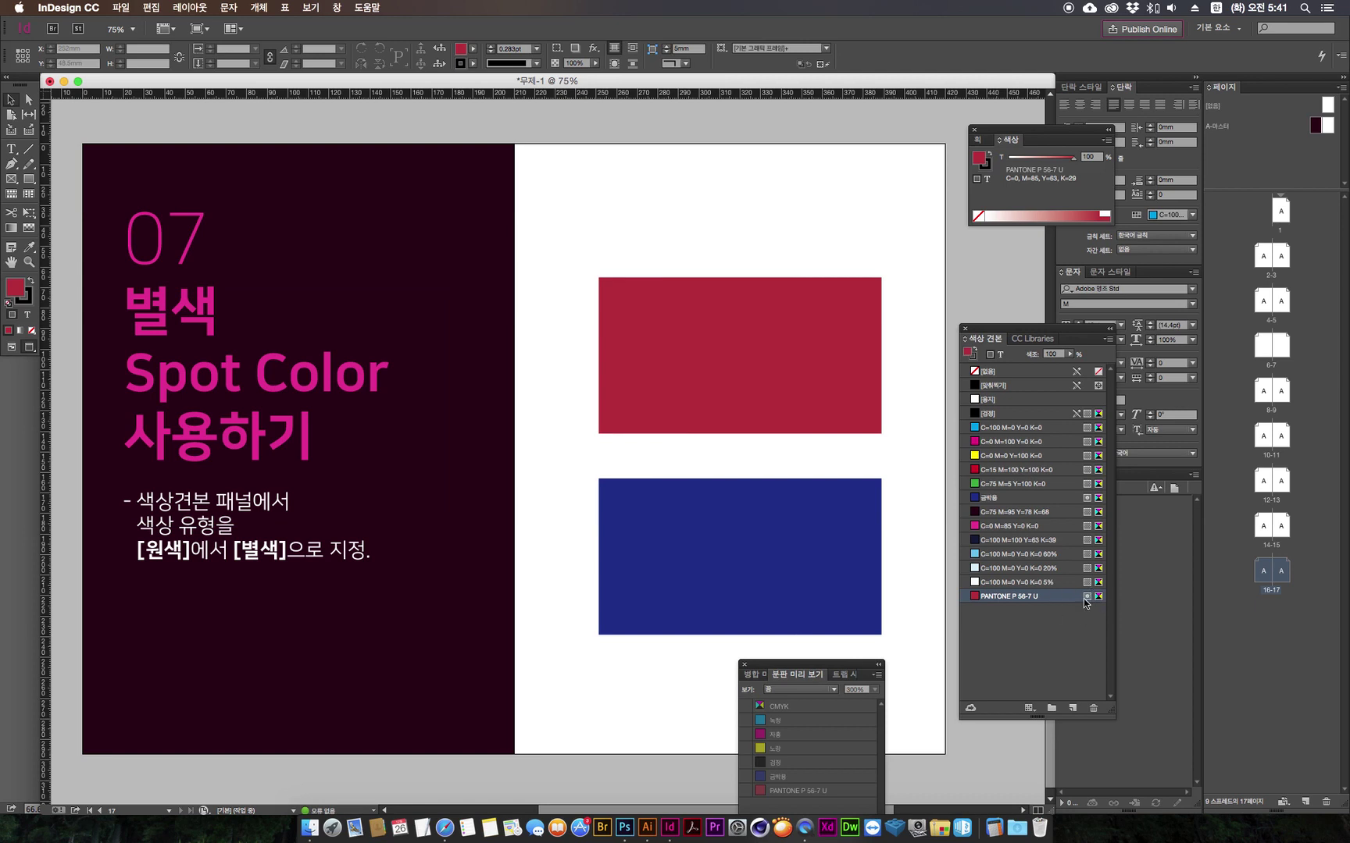
Step: Turn on the separations preview and inspect the 금박용, PANTONE P 56-7 U and CMYK plates on the rectangles
left_click_drag(797, 676, 819, 513)
left_click(818, 525)
left_click(805, 546)
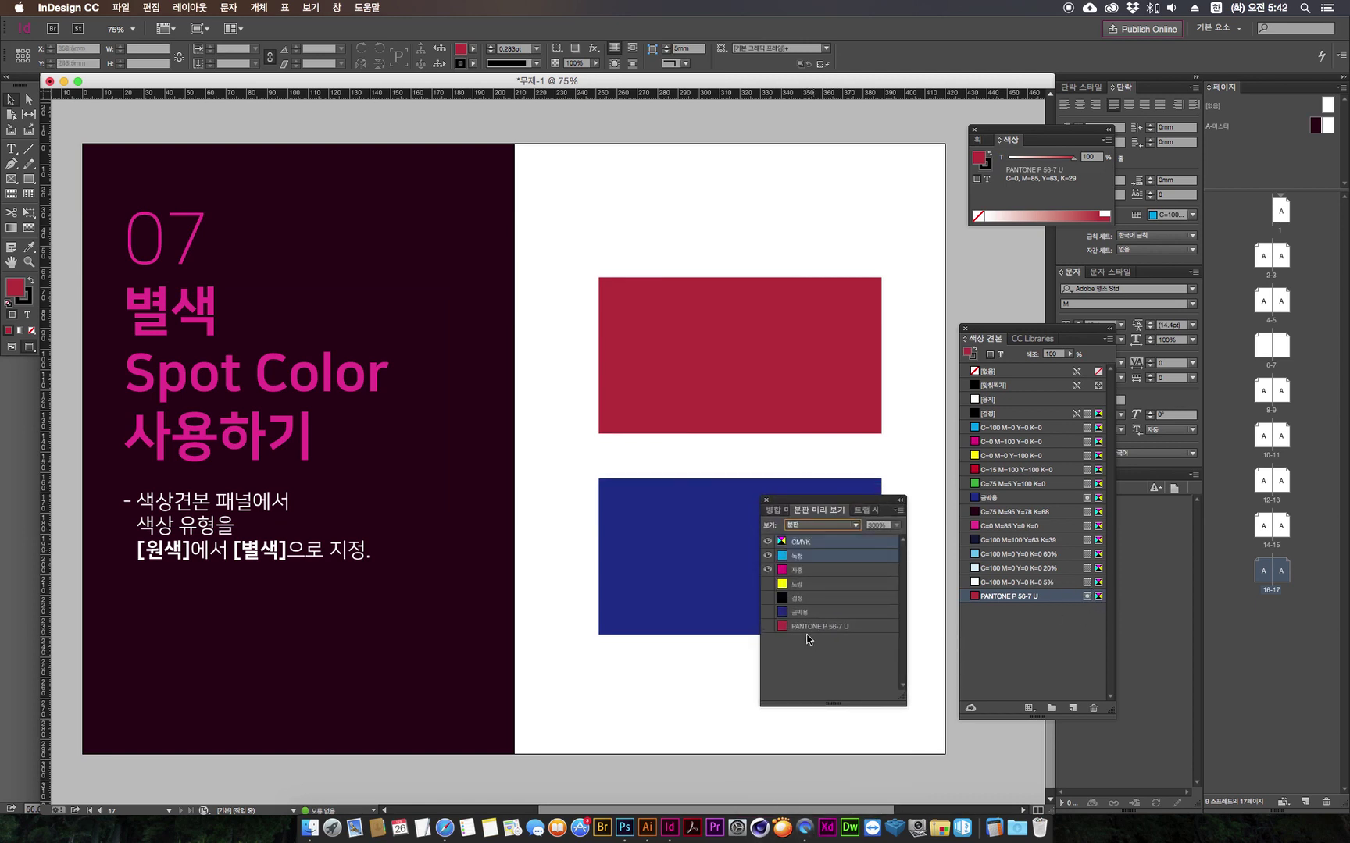
left_click(818, 614)
left_click(824, 626)
left_click(817, 556)
left_click(824, 544)
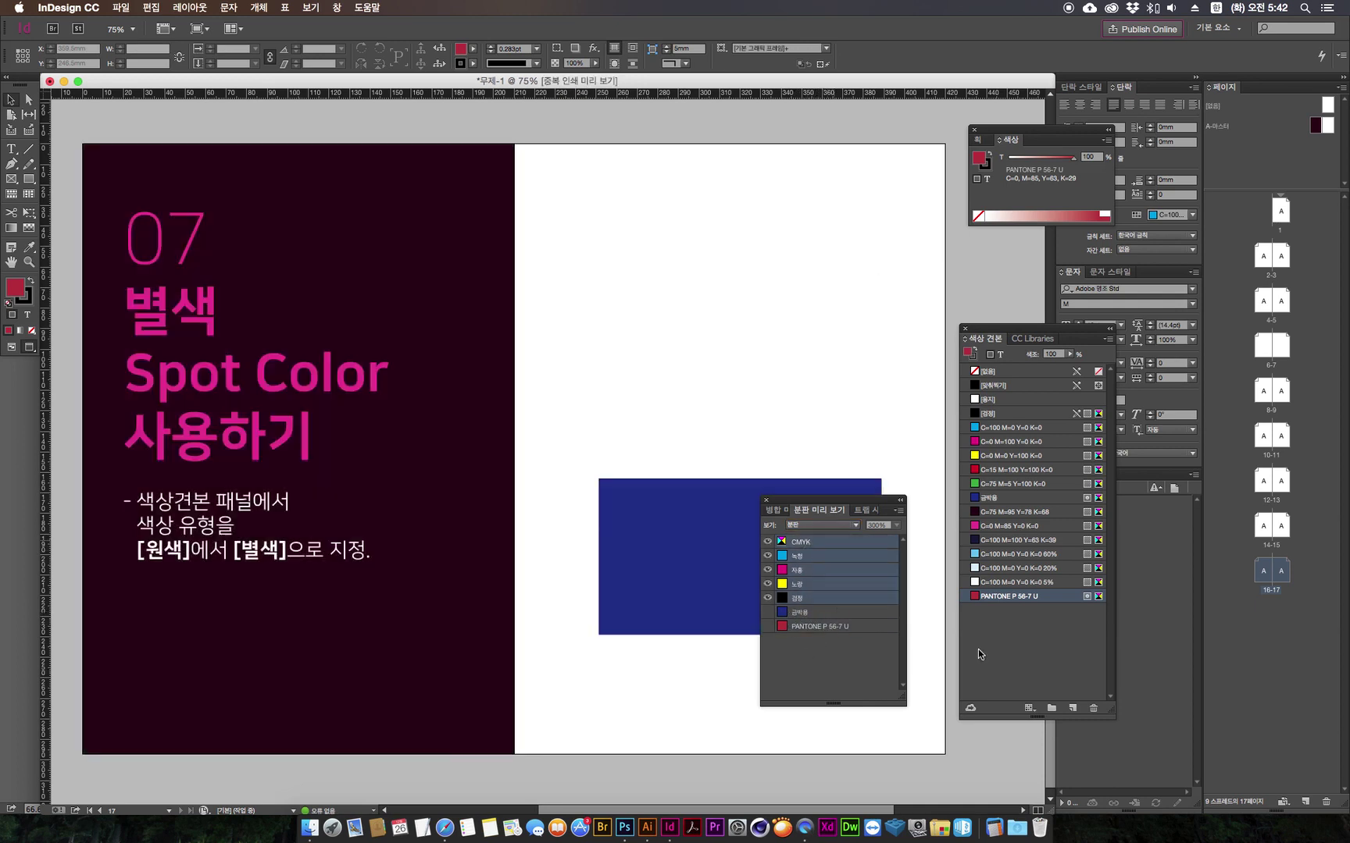
Step: Rename the 금박용 spot swatch to 금색 and show both spot plates in the separations preview
double_click(988, 498)
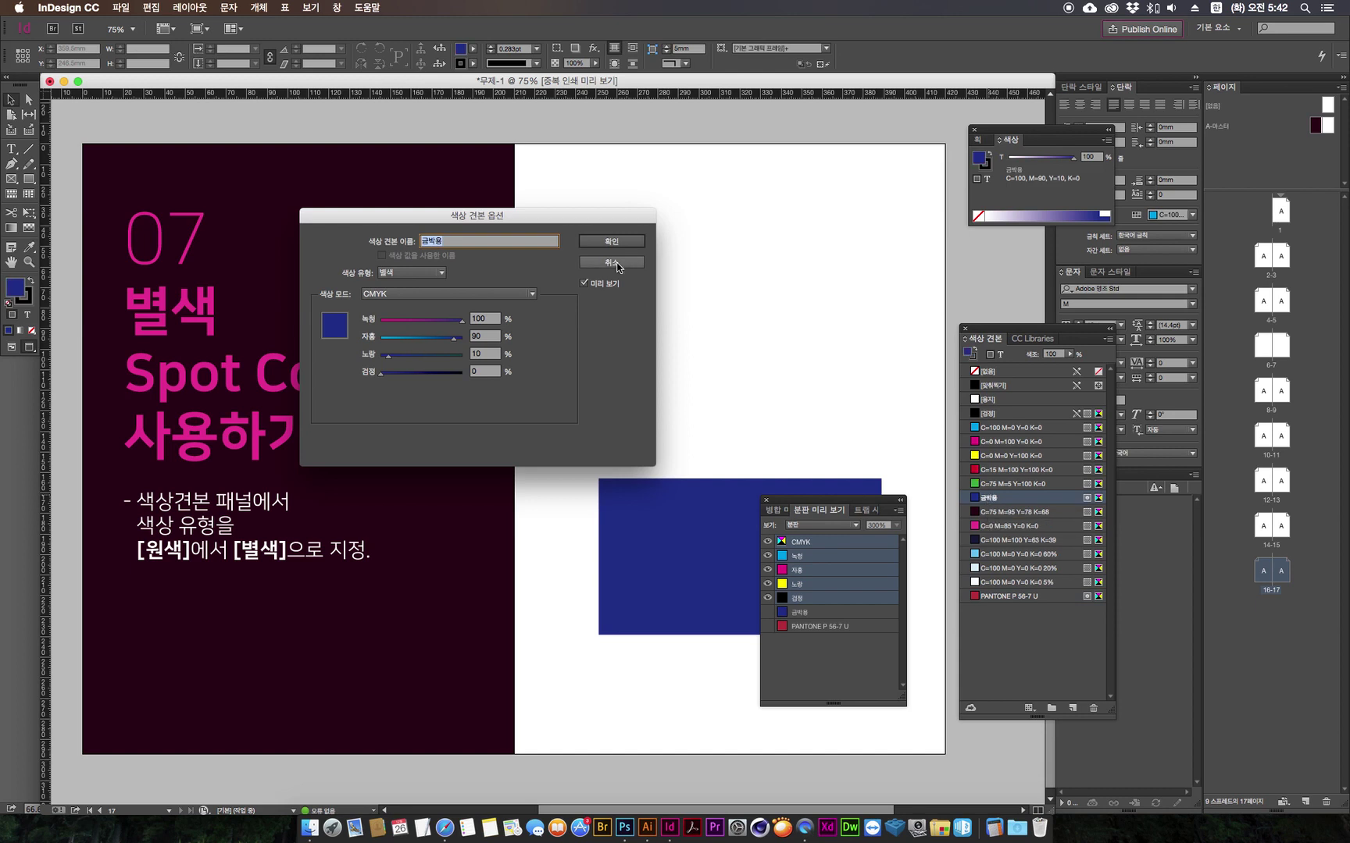
type("금색")
key("Return")
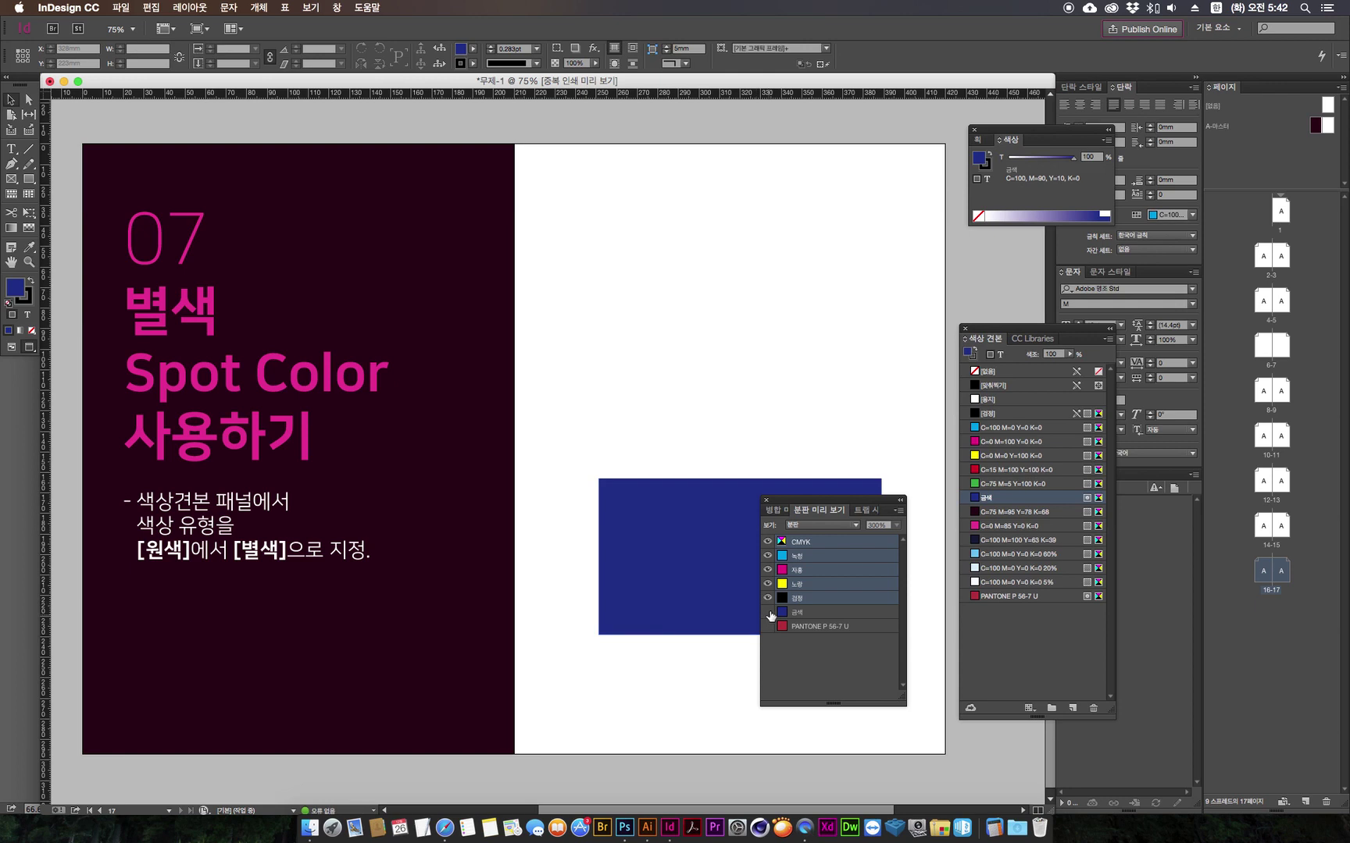
left_click(767, 626)
Step: Rename the PANTONE P 56-7 U spot swatch to 형광색
double_click(1031, 596)
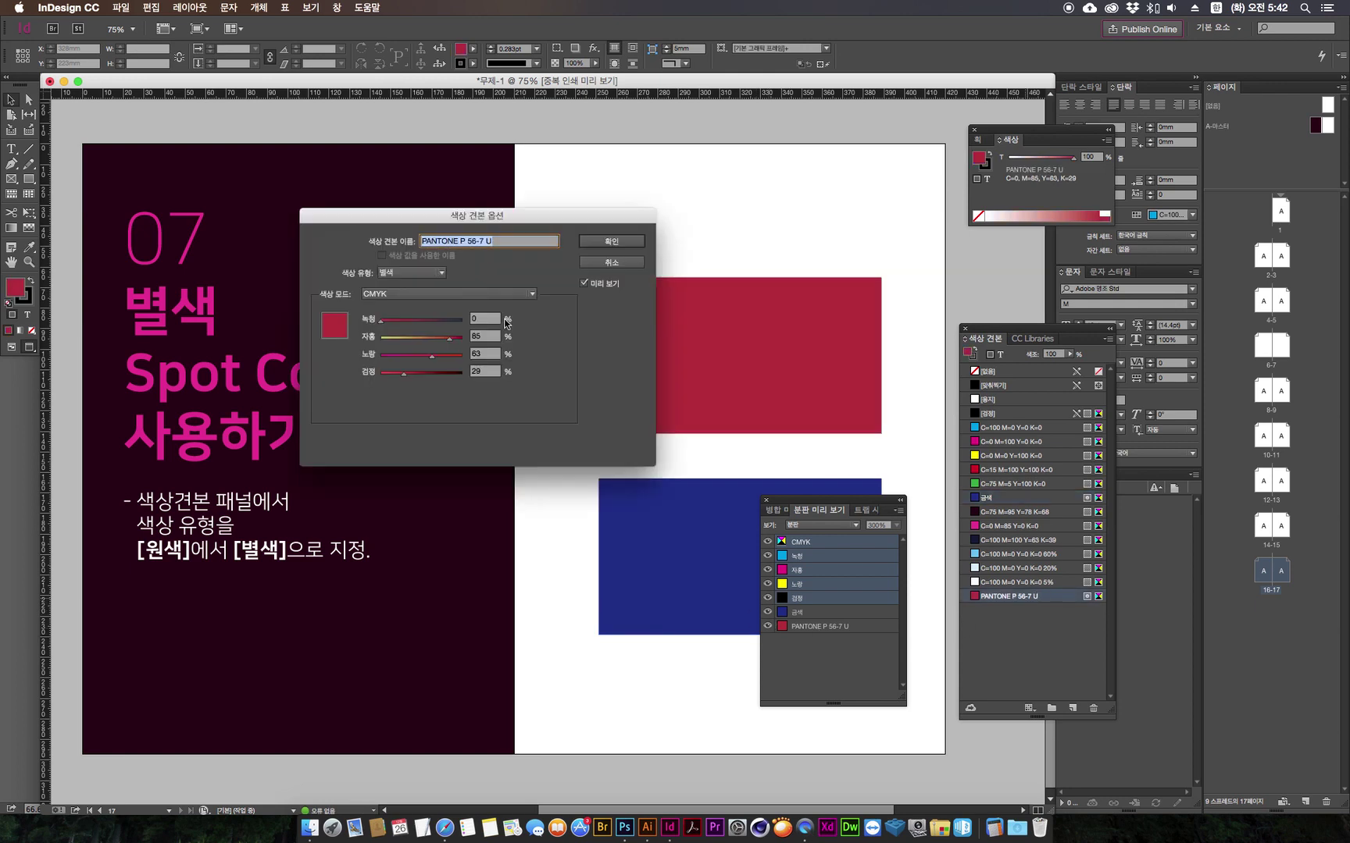
type("금")
type("광색")
key("Return")
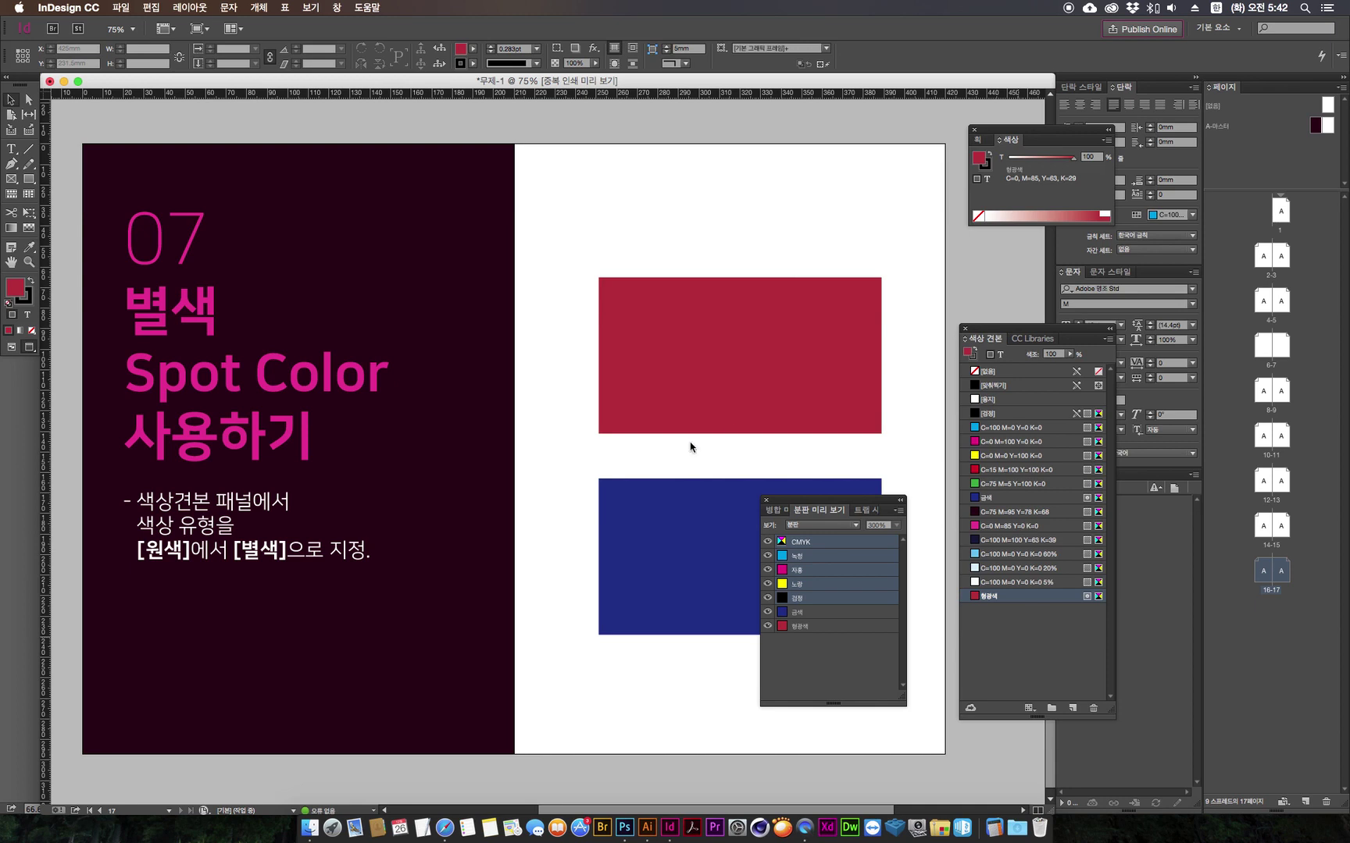
Step: Clear the plate selection, shift the Separations Preview panel slightly and turn the separations view off
left_click(815, 662)
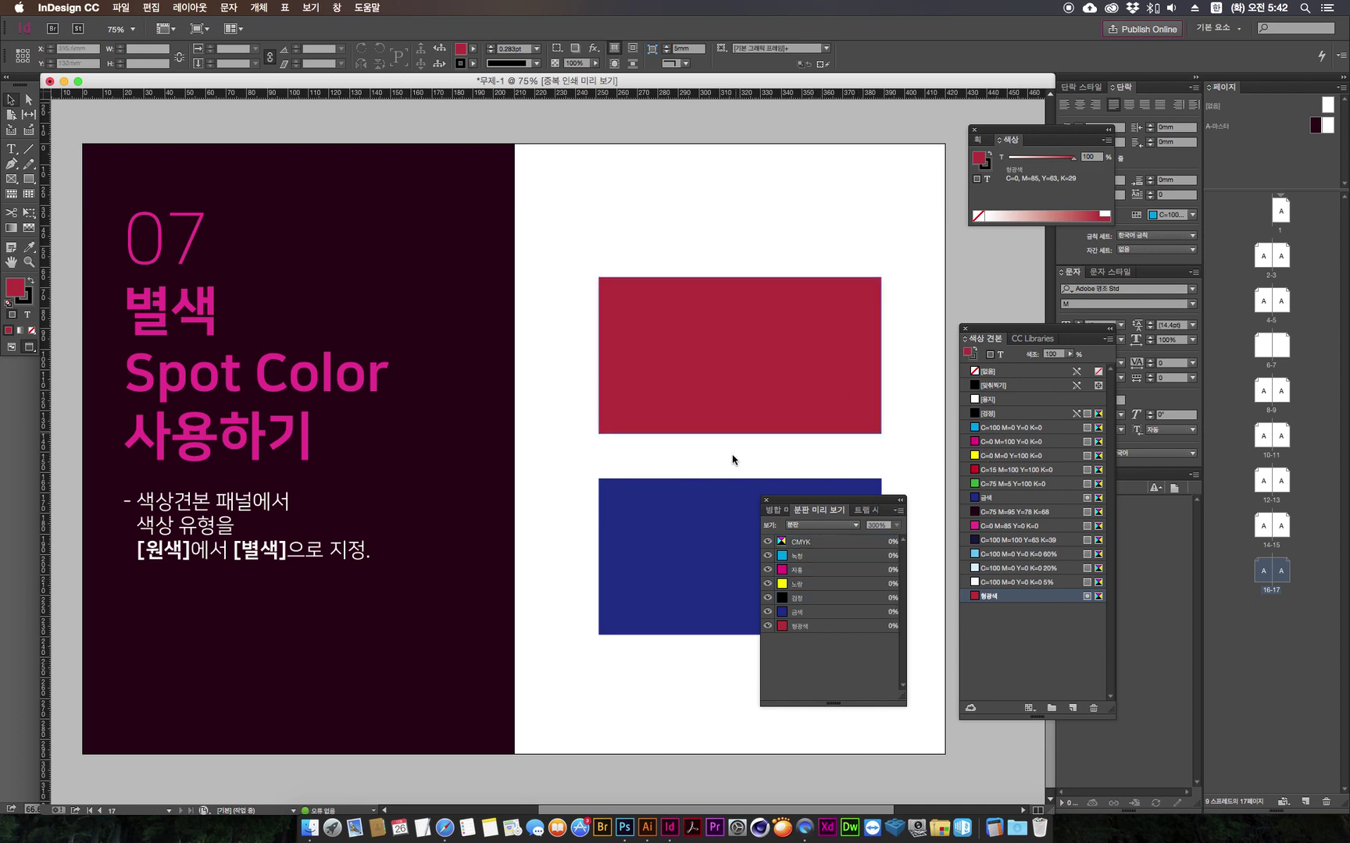
mouse_move(820, 513)
left_mouse_down()
mouse_move(808, 467)
mouse_move(823, 493)
left_mouse_up()
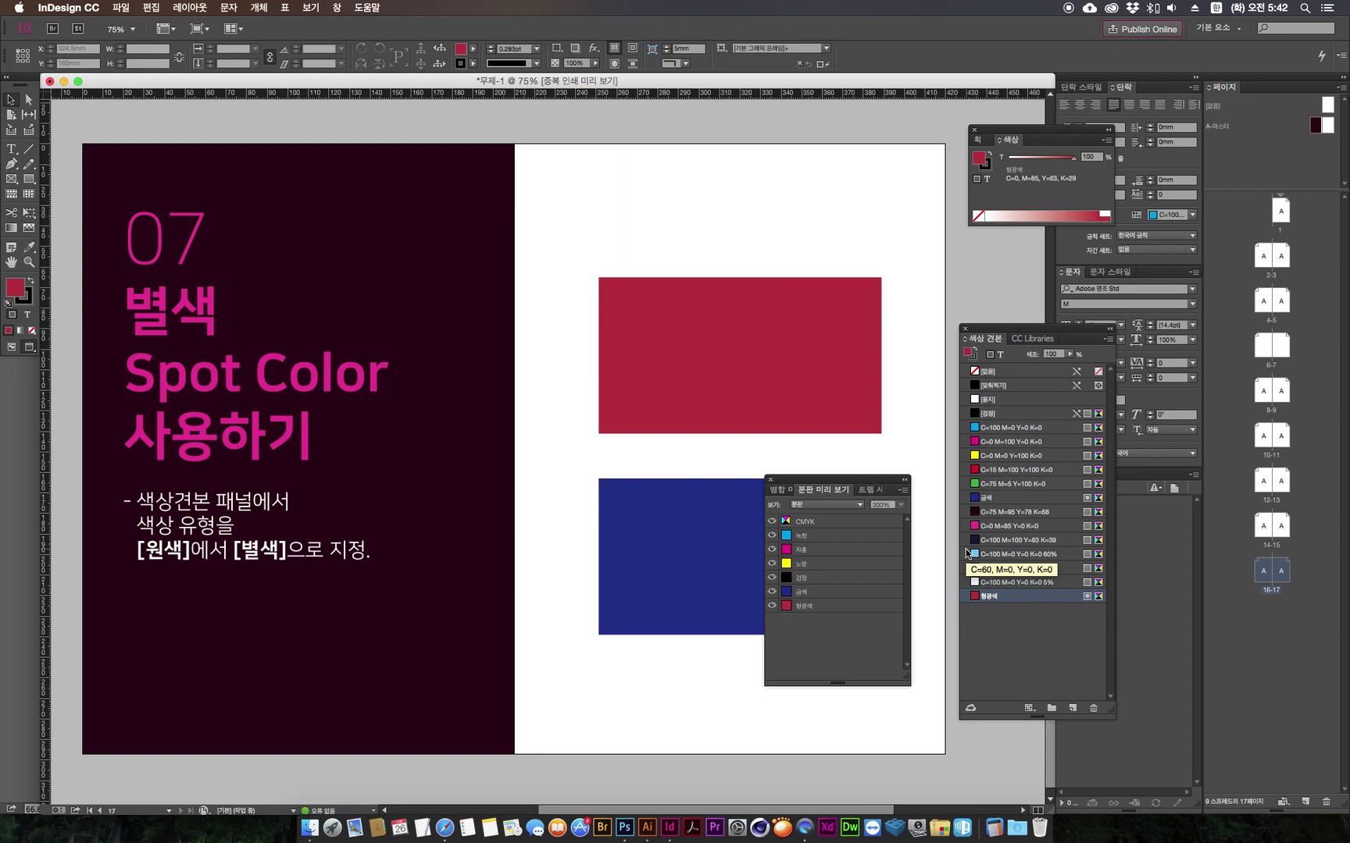
left_click(817, 506)
left_click(811, 520)
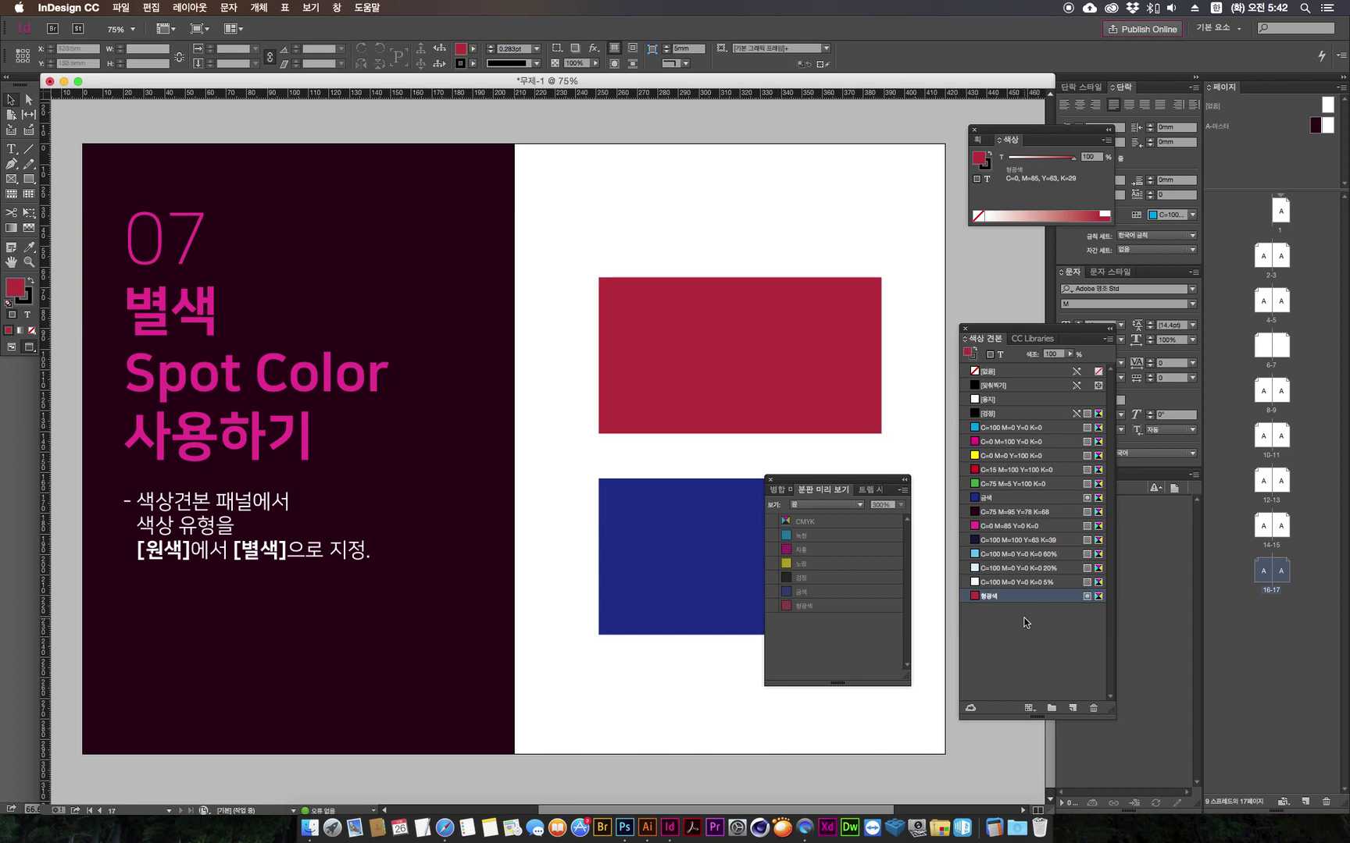
Step: Detach Separations Preview from its panel group, close the remaining group and place the panel over the blue rectangle's lower corner
left_click_drag(838, 485, 552, 476)
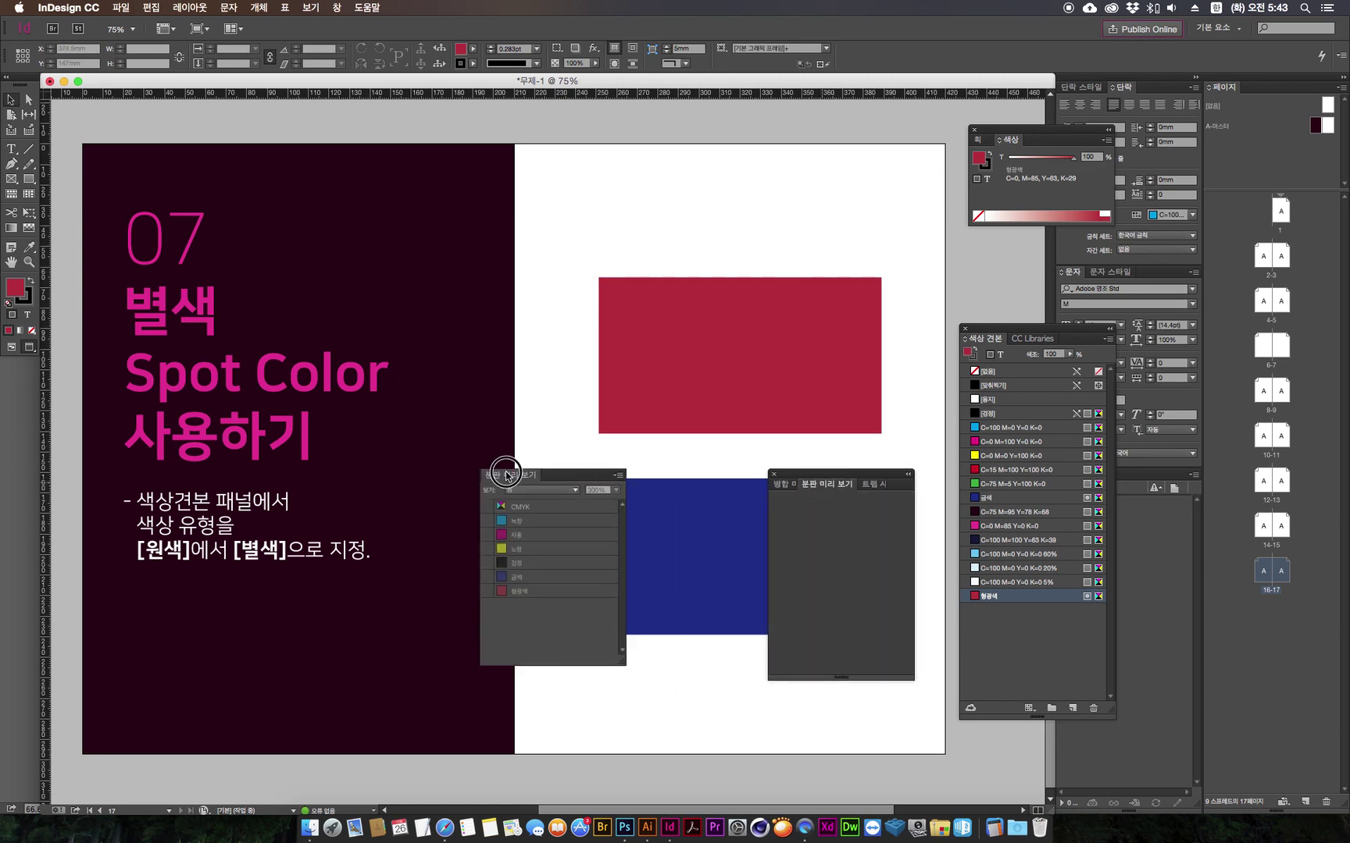
left_click(773, 473)
left_click_drag(525, 479, 826, 587)
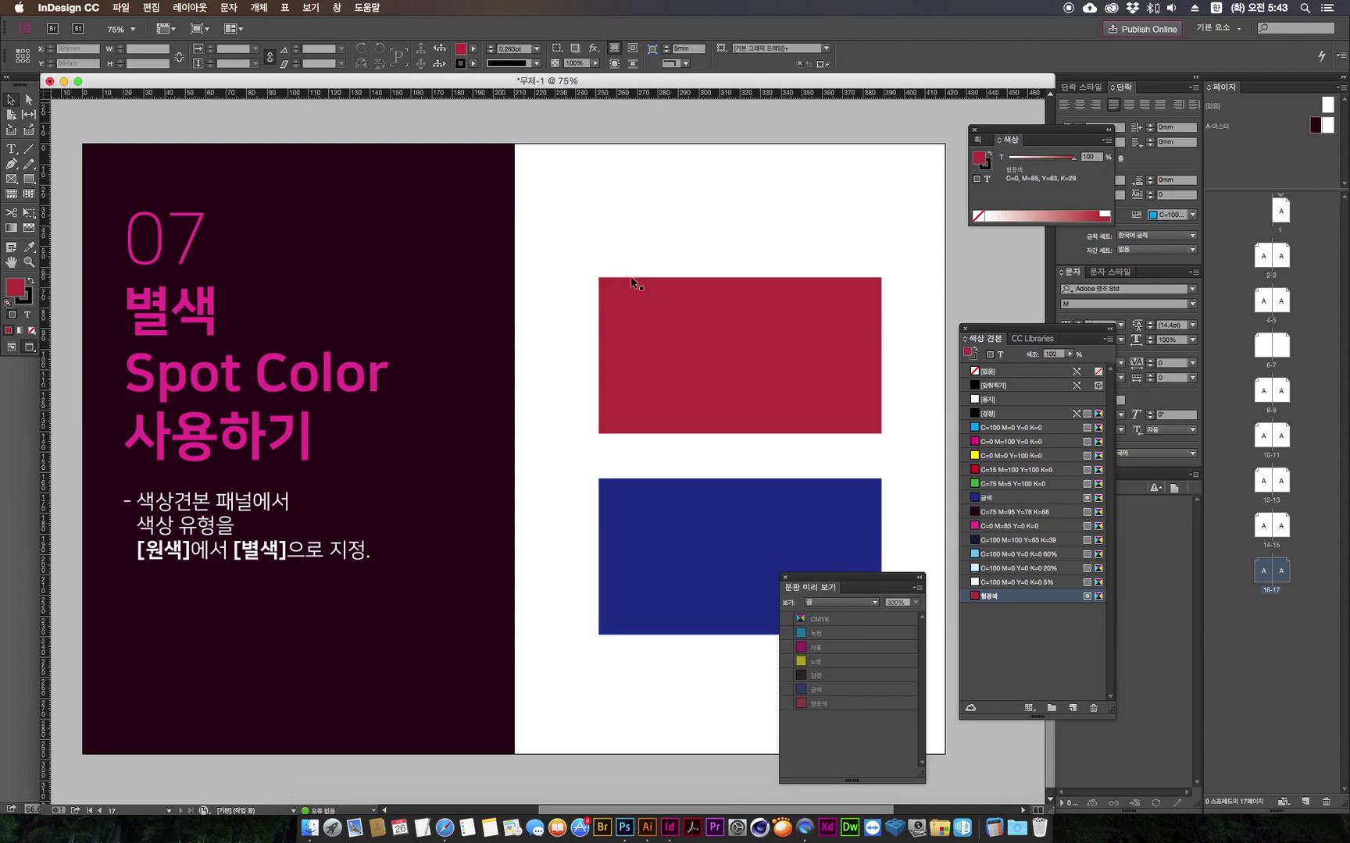
Step: Go to the 06 tint swatch spread and move the Separations Preview panel further down the page
scroll(573, 636, "up", 10)
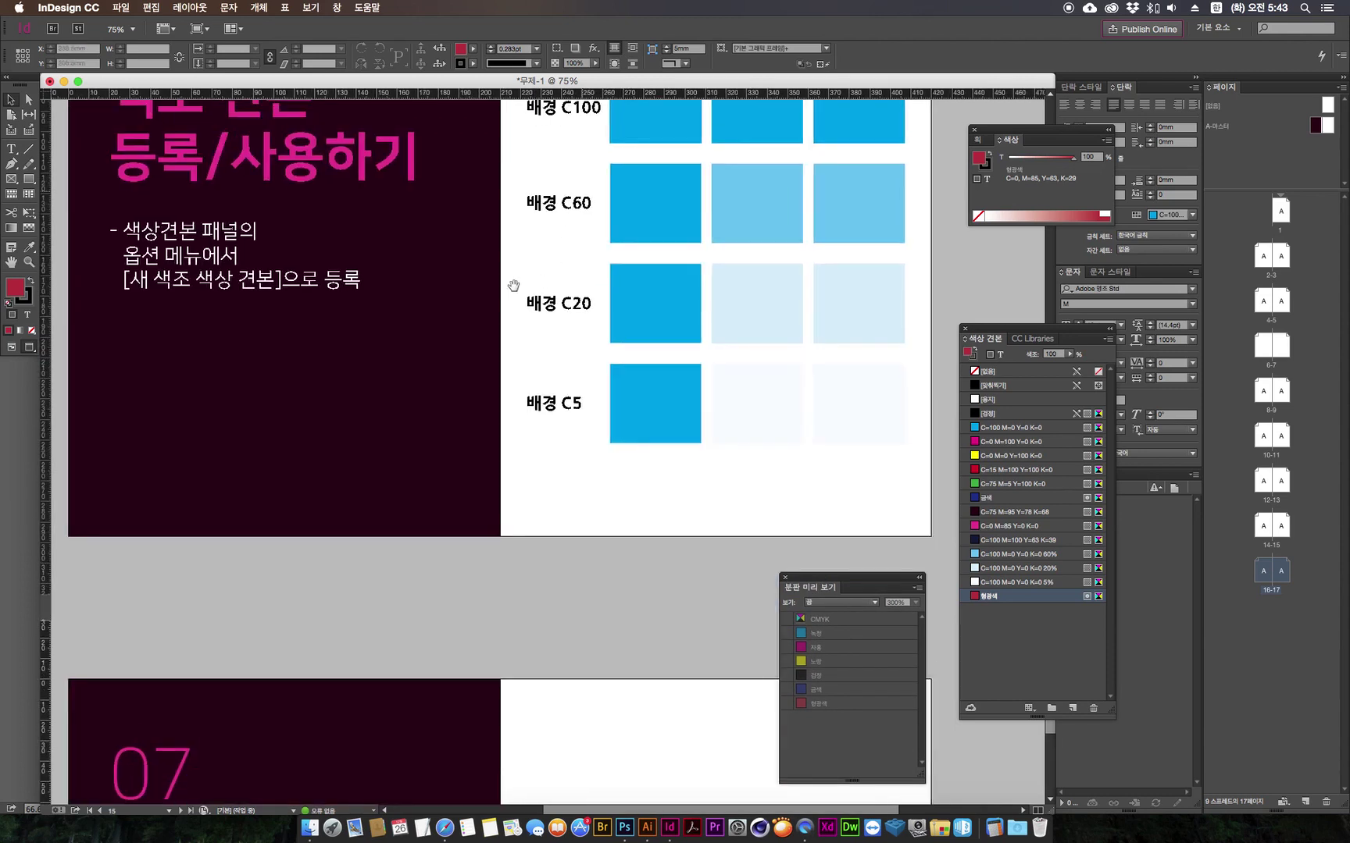
left_click_drag(507, 497, 498, 503)
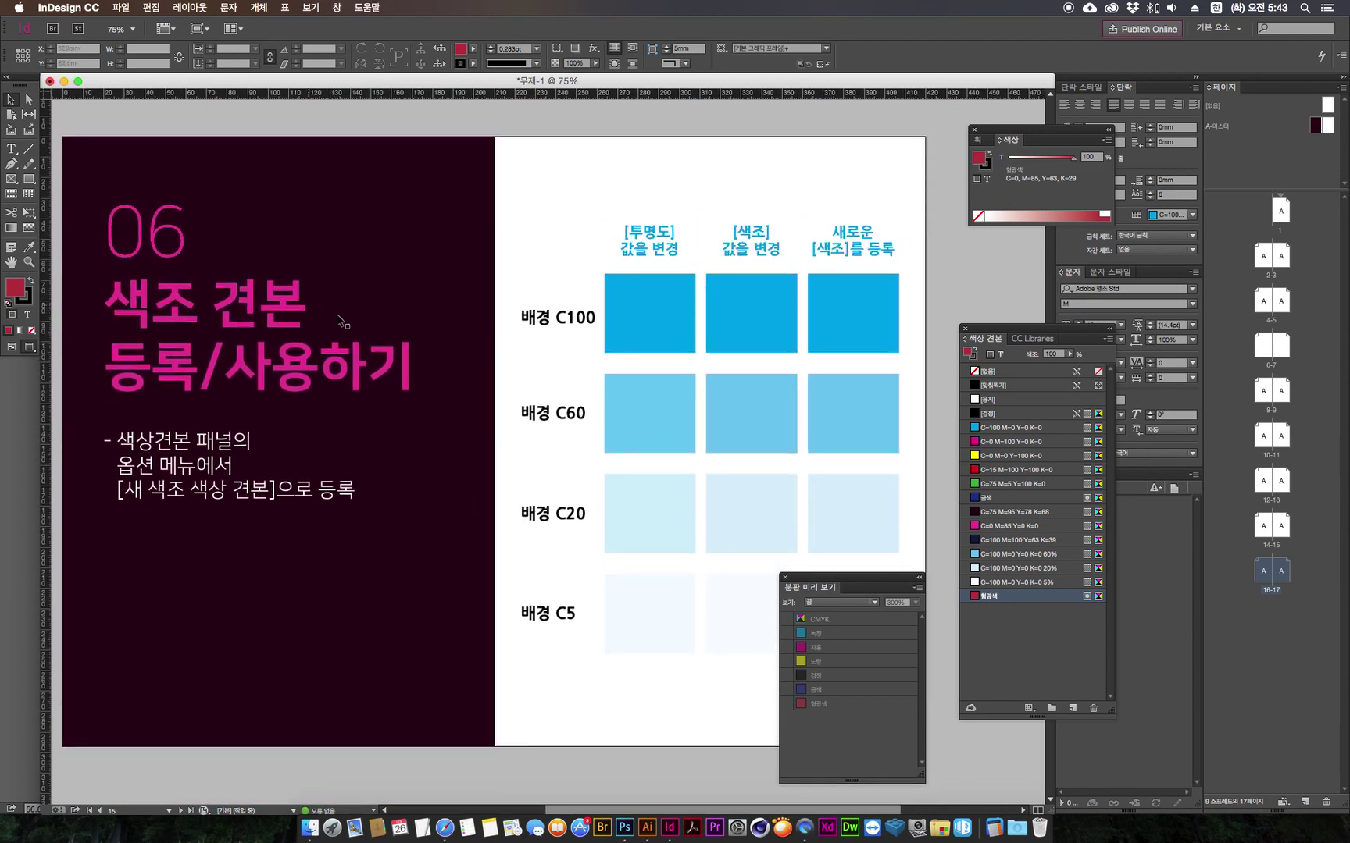
left_click(297, 386)
left_click(545, 627)
scroll(545, 627, "down", 4)
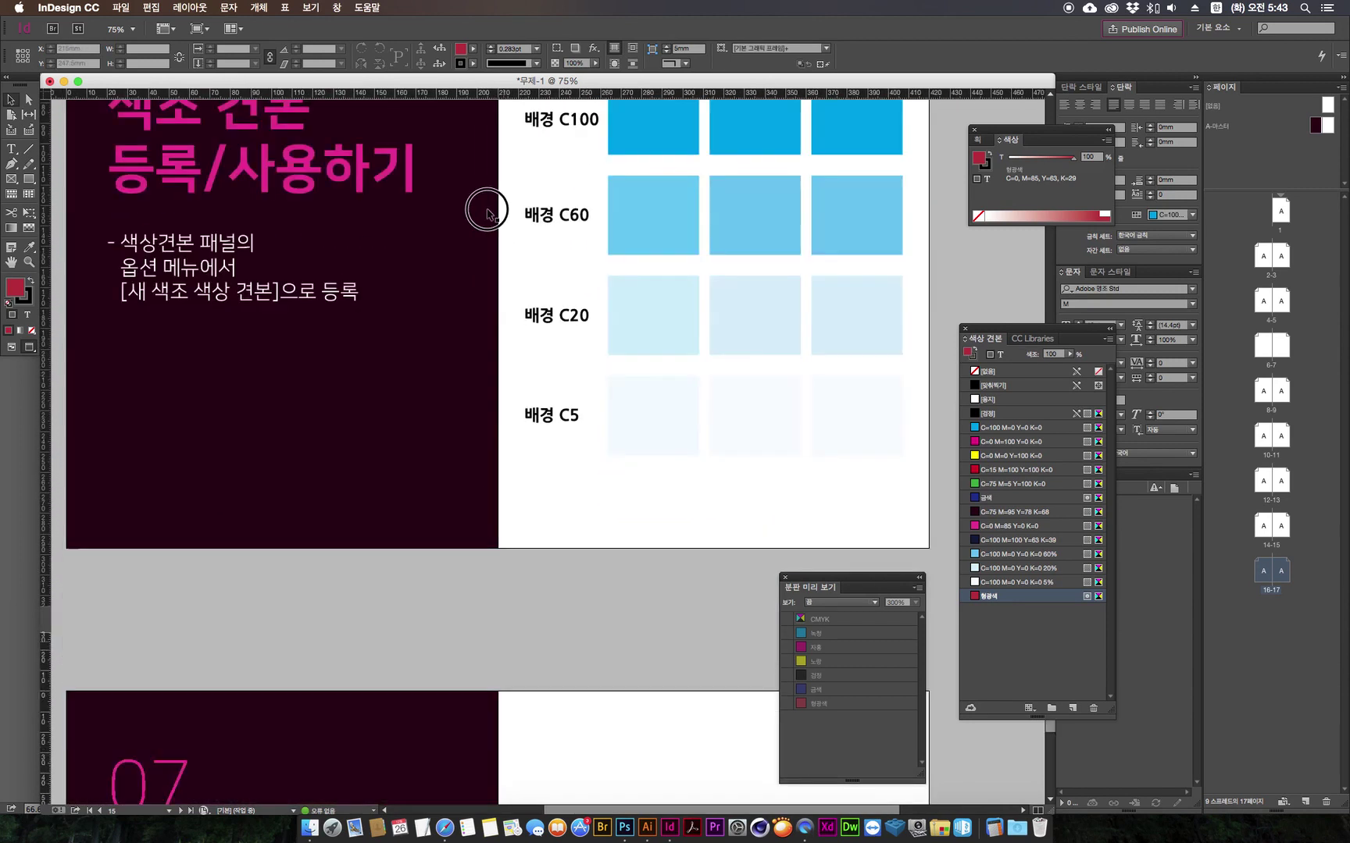
scroll(491, 467, "up", 4)
scroll(550, 648, "up", 2)
scroll(531, 641, "right", 2)
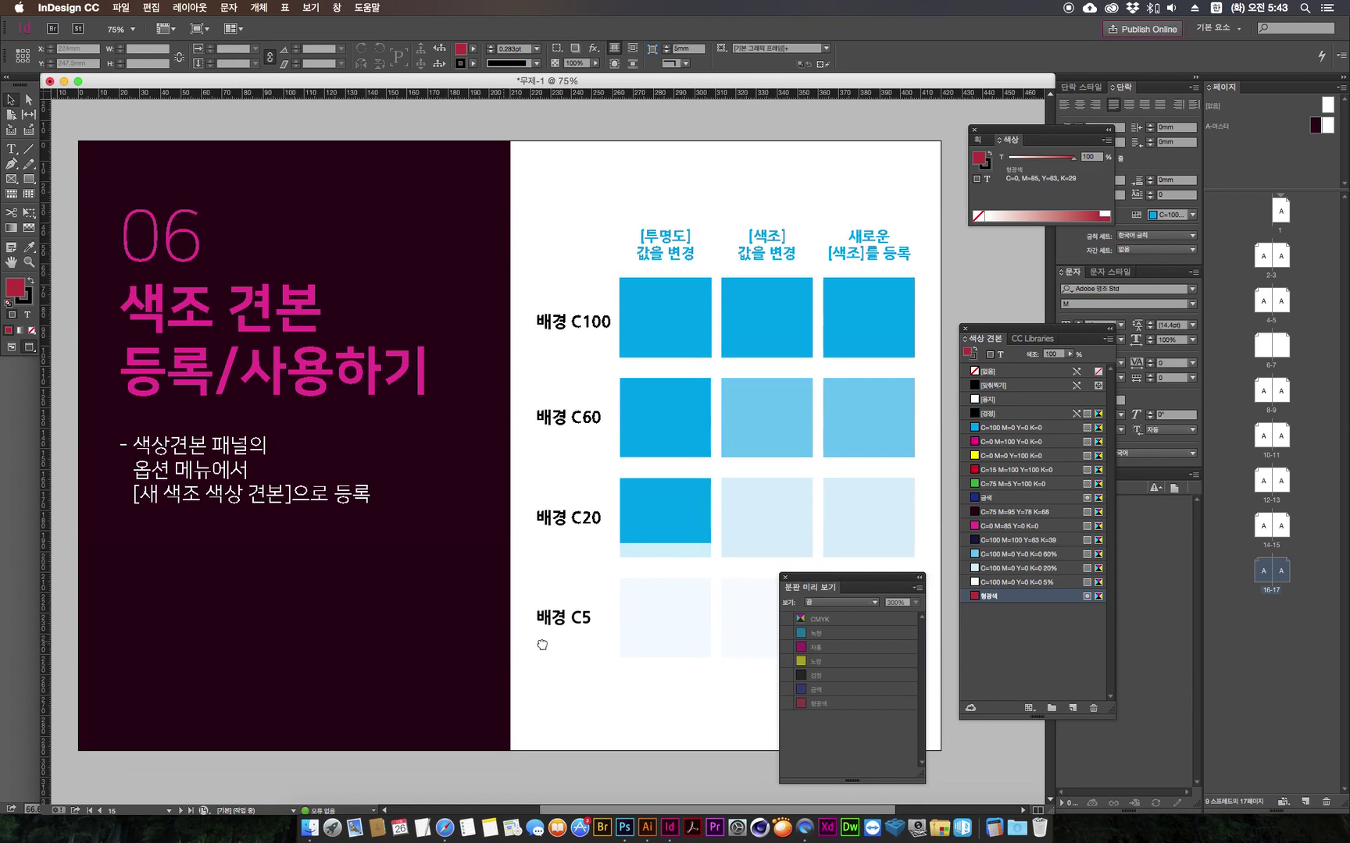
left_click_drag(792, 576, 787, 607)
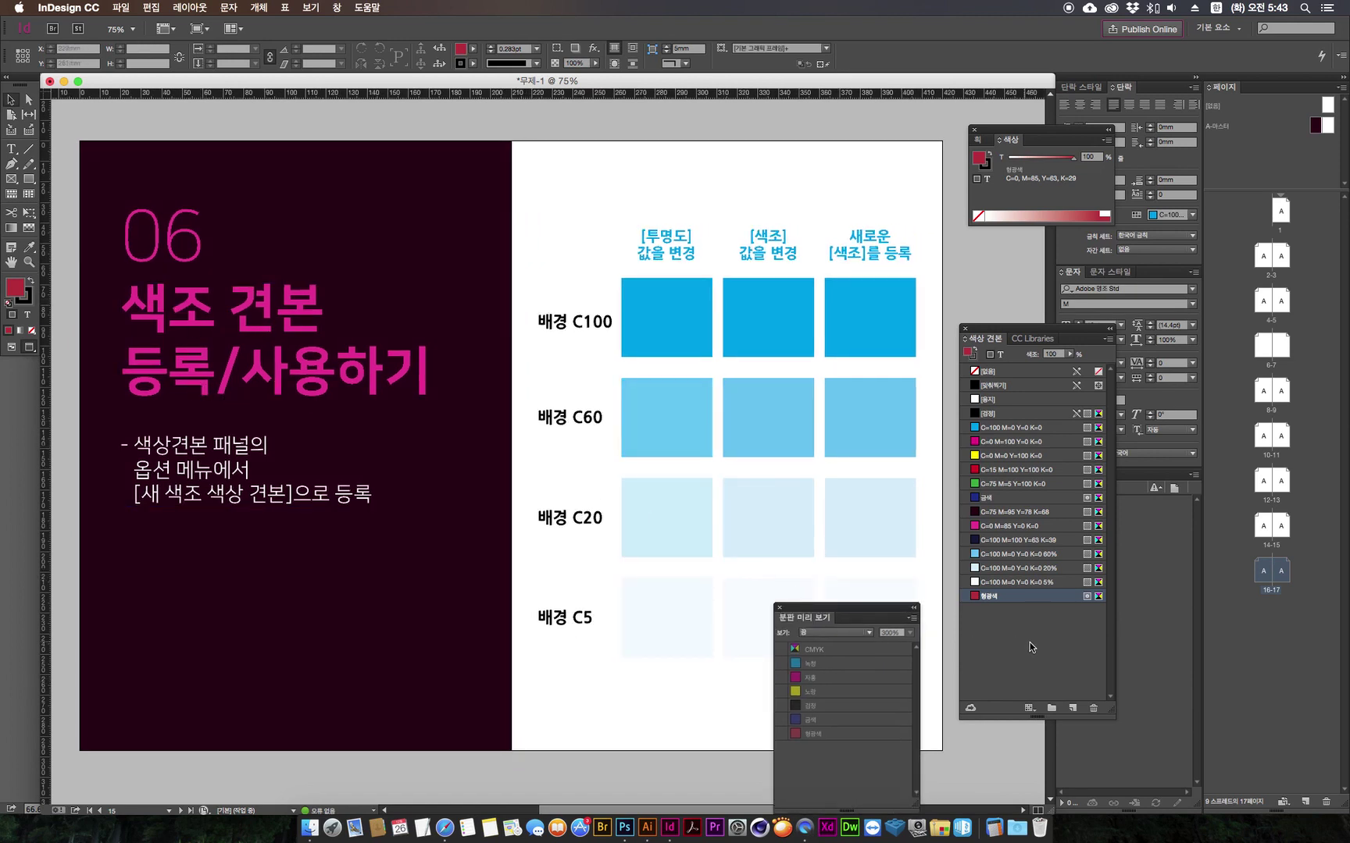
Step: Create a new tint swatch from the 금색 spot swatch with a tint of 60%
left_click(1006, 499)
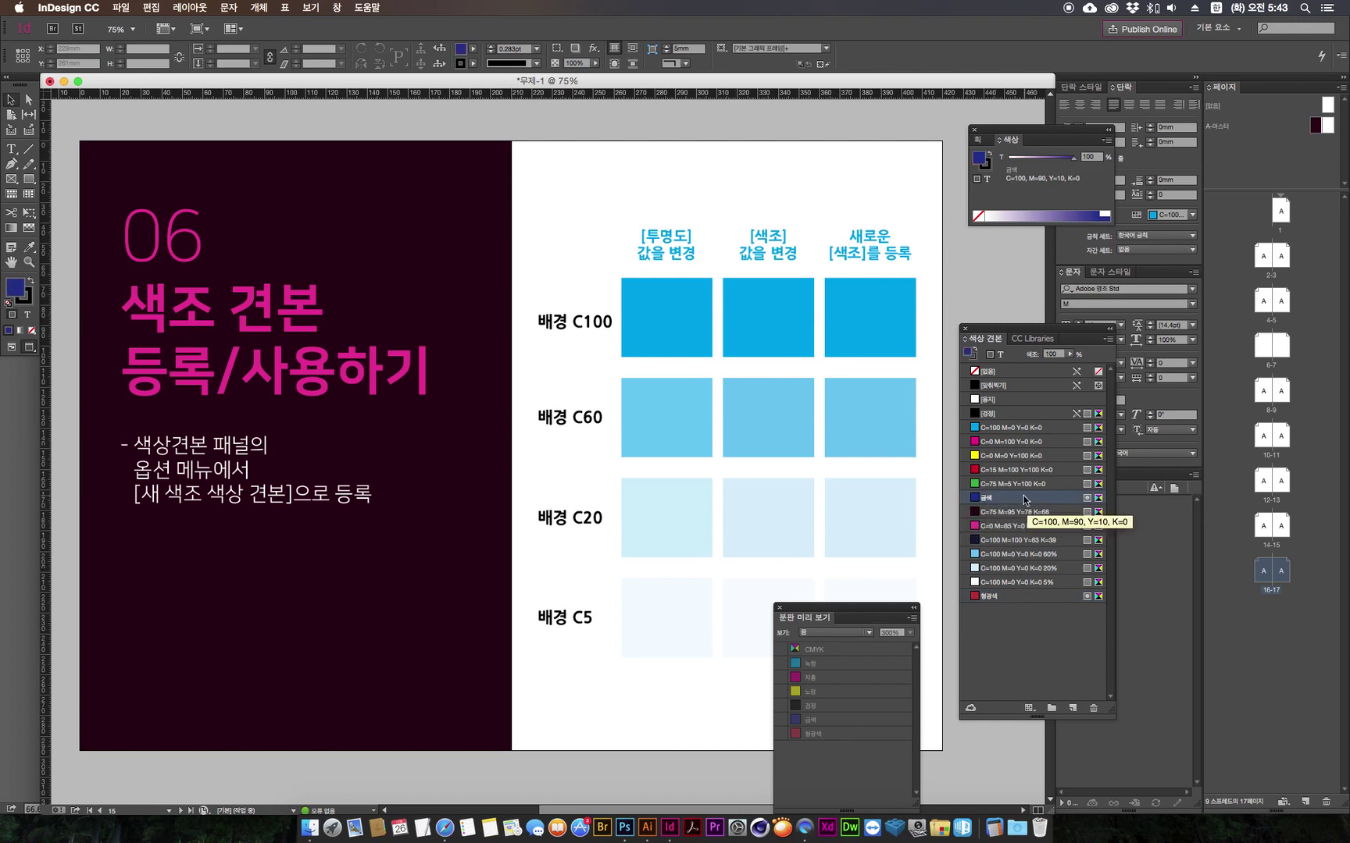
left_click_drag(991, 329, 983, 257)
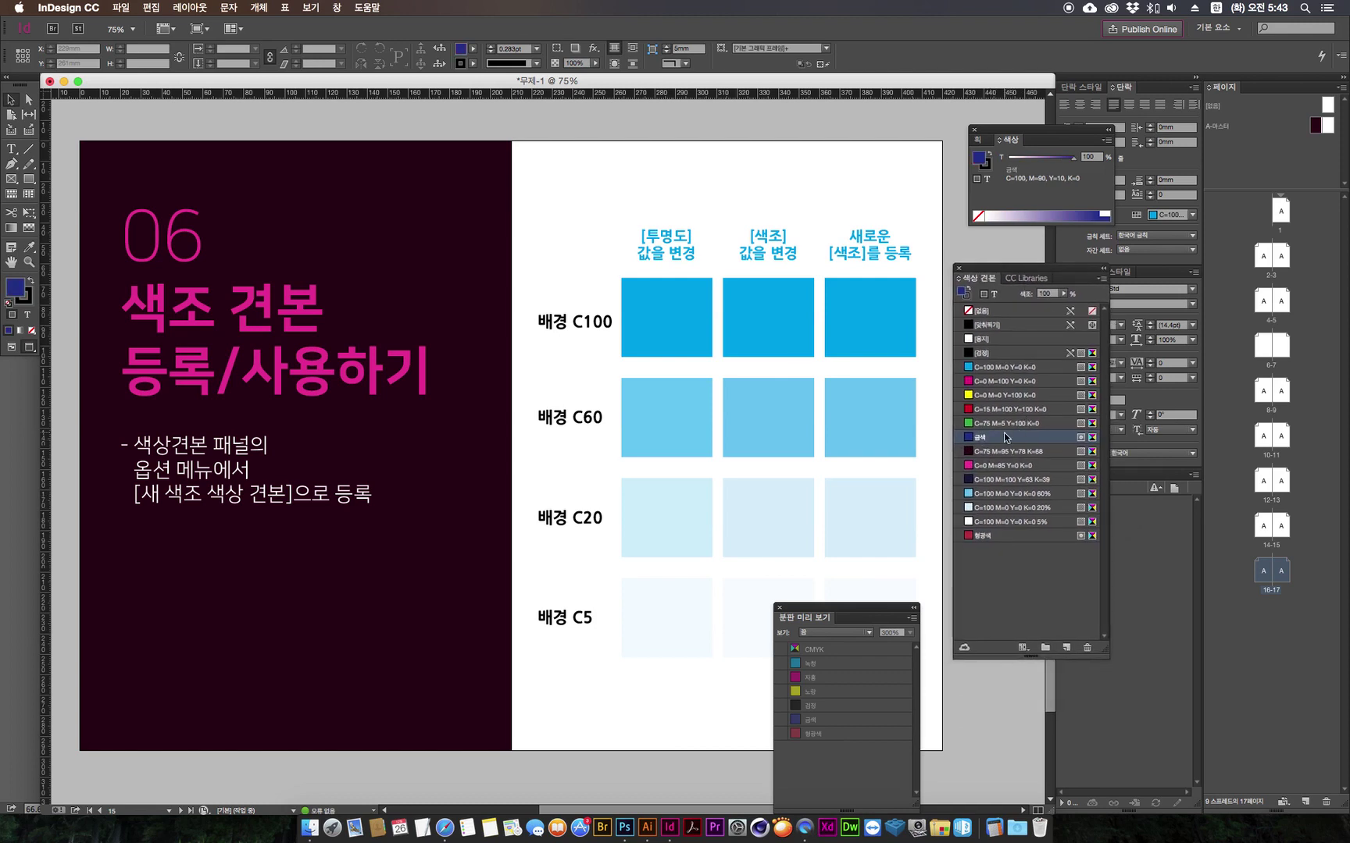
left_click(1101, 281)
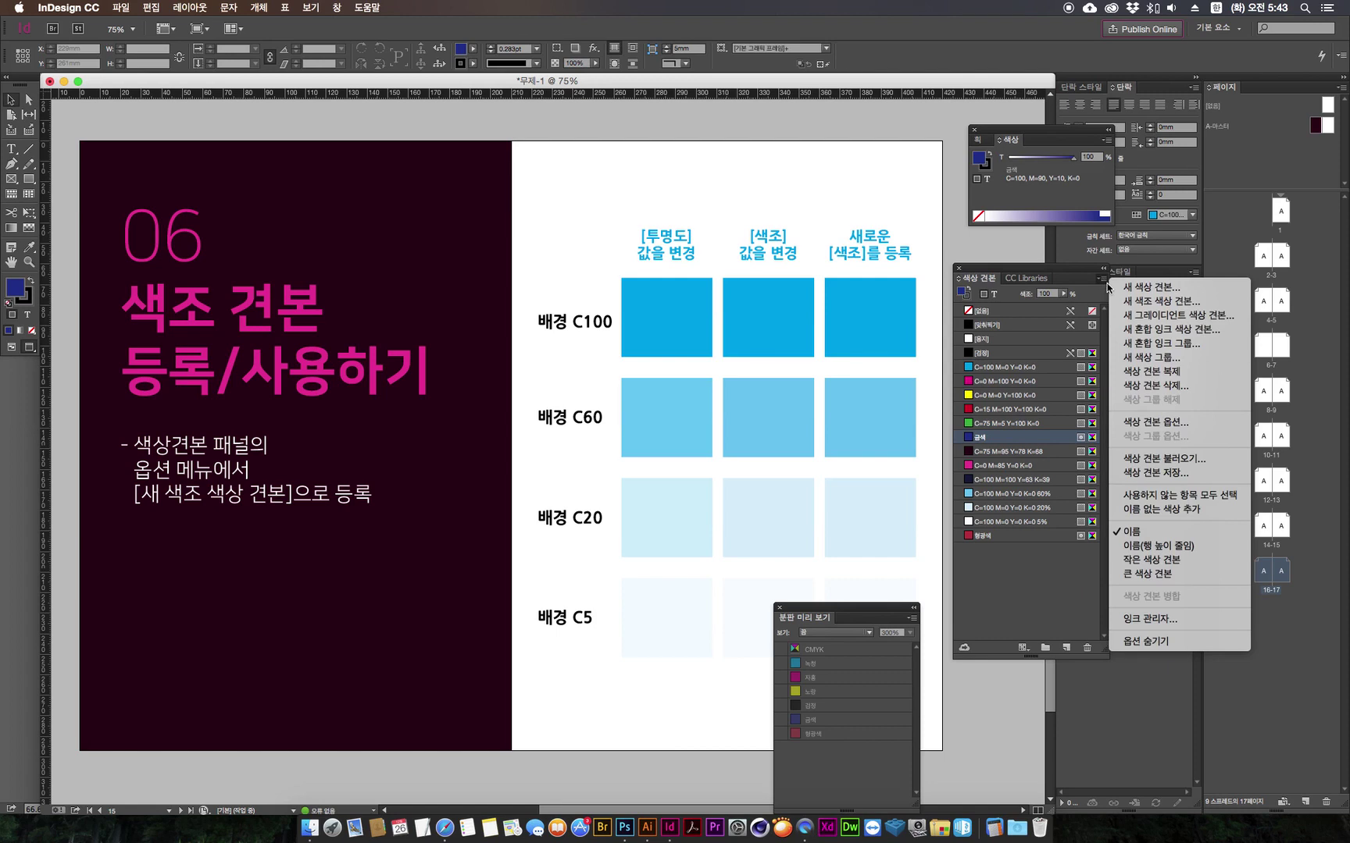
left_click(1173, 307)
left_click_drag(691, 438, 446, 325)
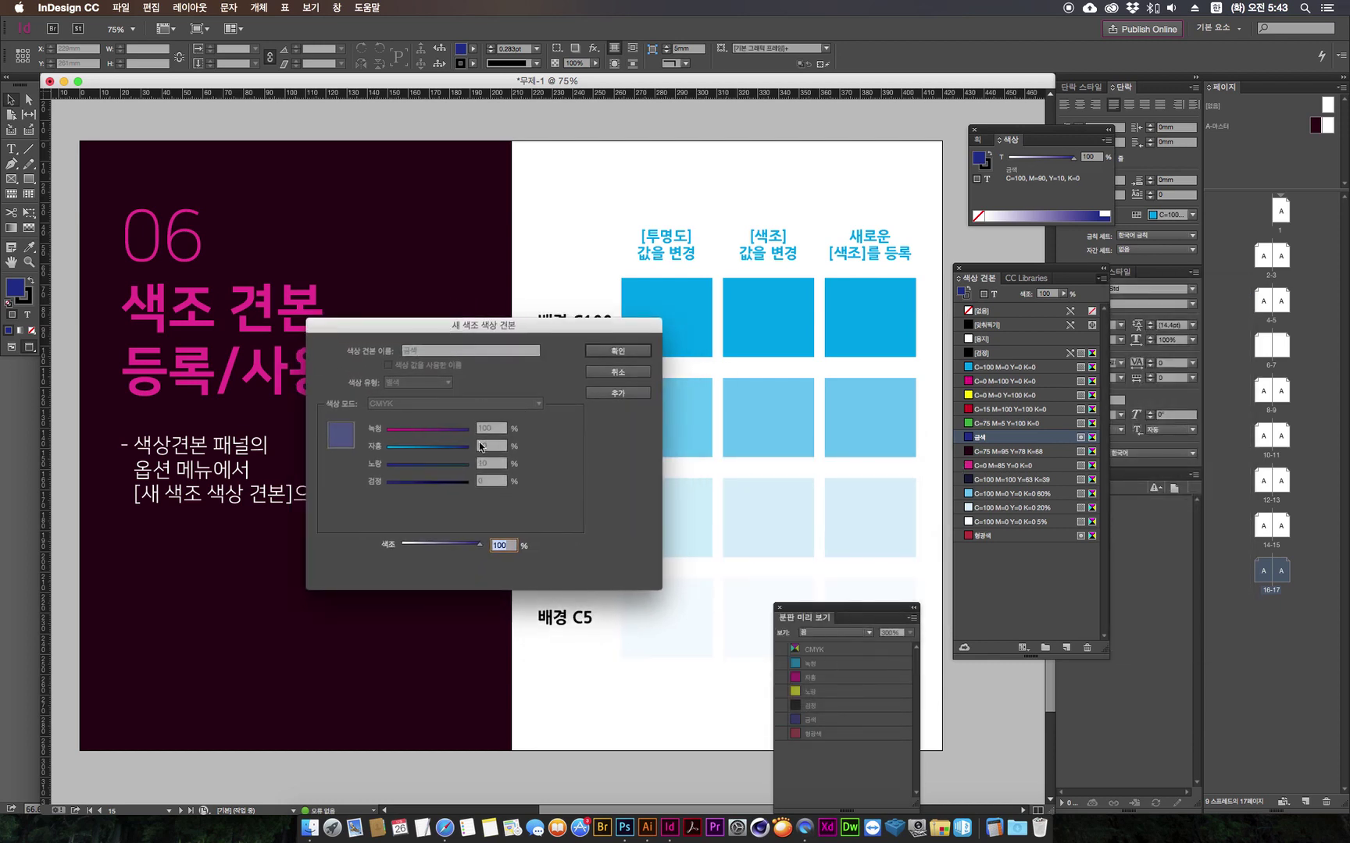
left_click_drag(481, 550, 459, 551)
type("60")
left_click(612, 353)
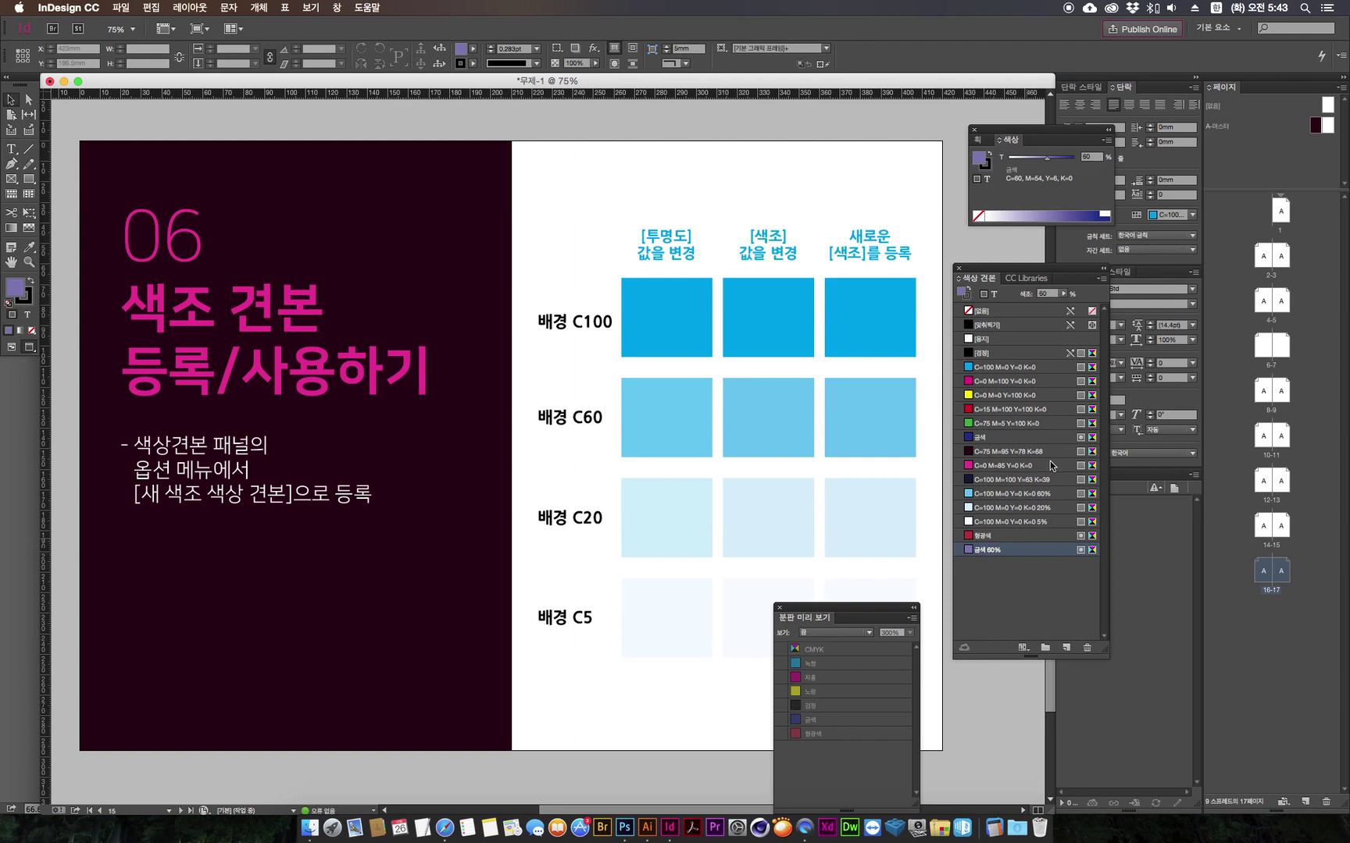
Step: Create another tint swatch of 금색 with a tint of 40%
left_click(1101, 278)
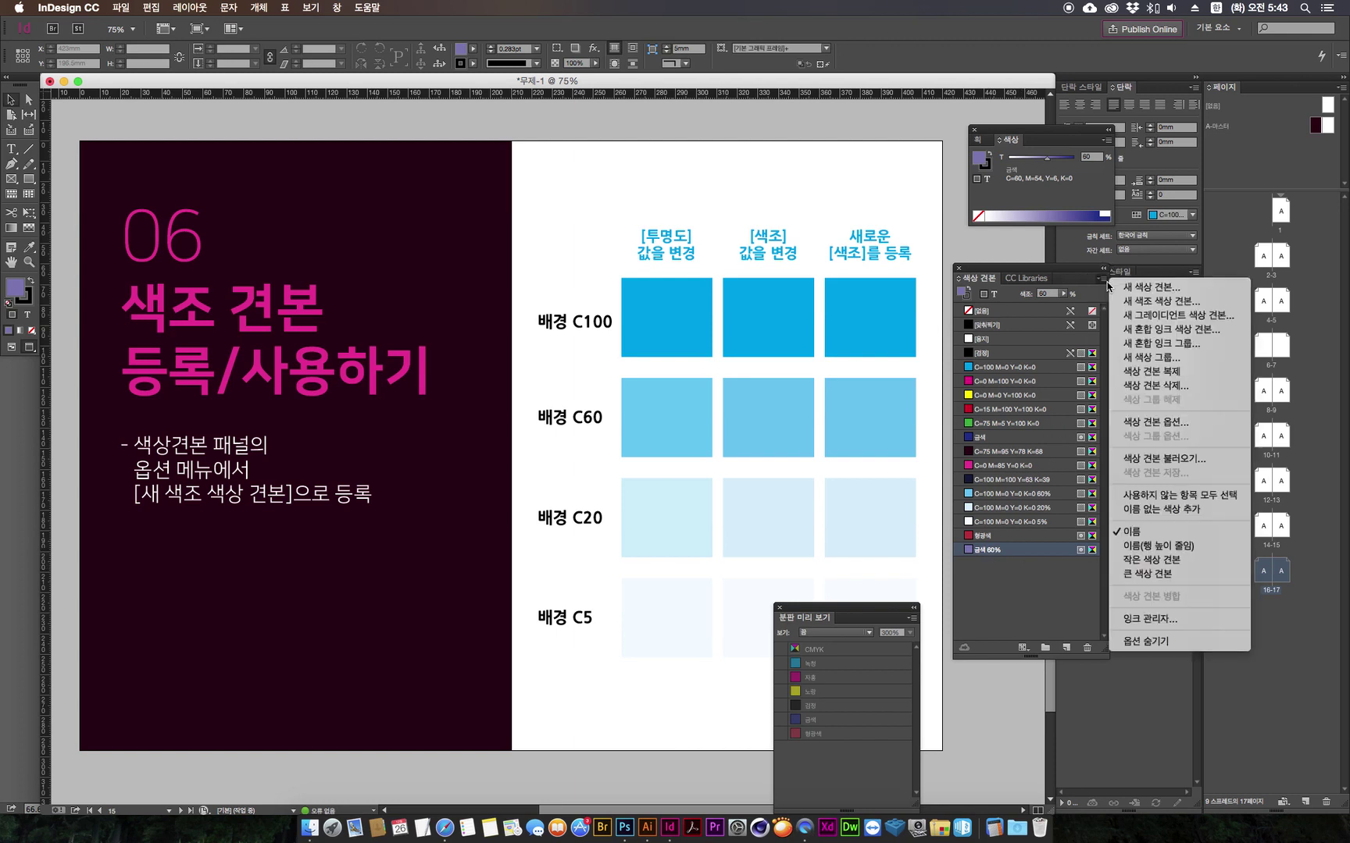
left_click(1179, 307)
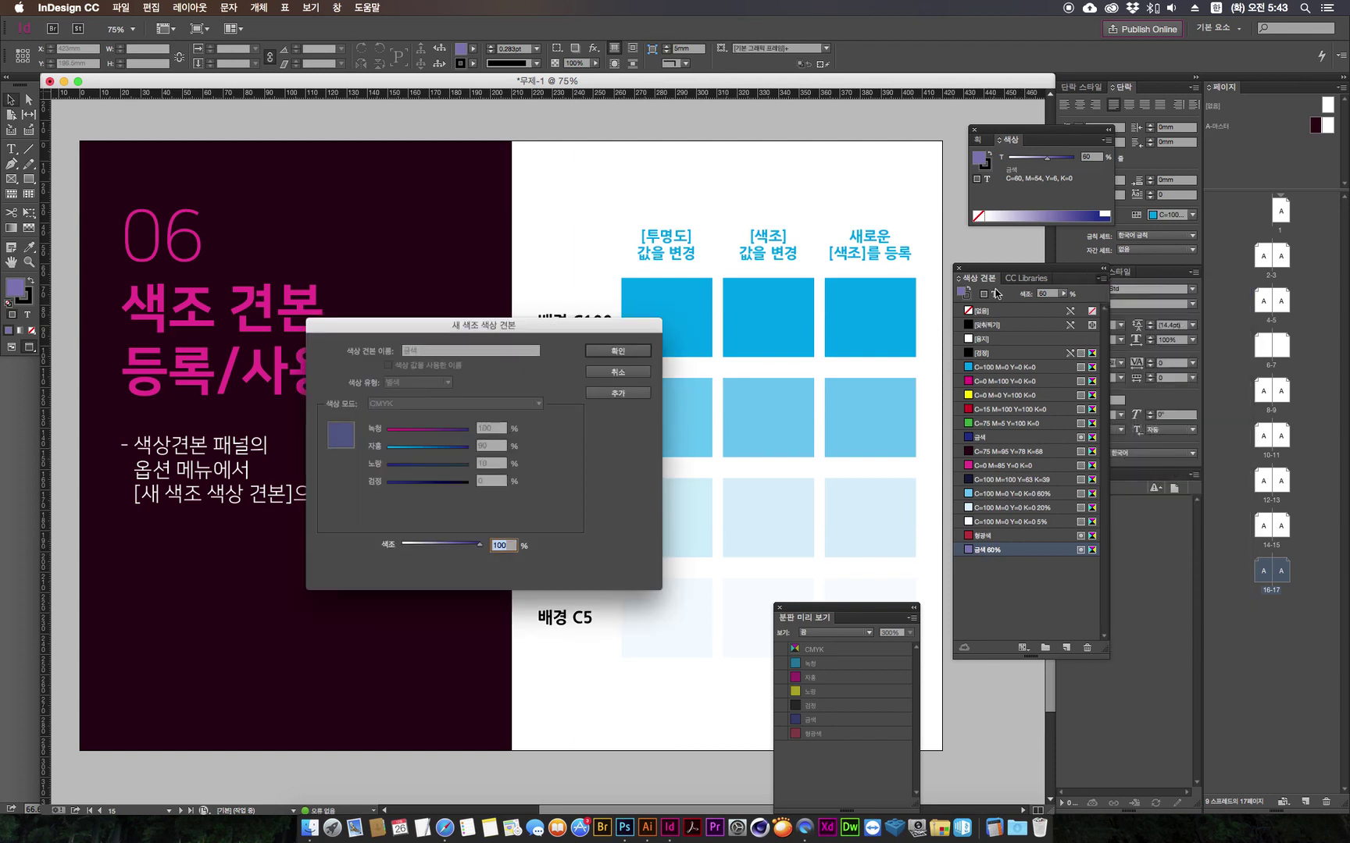
type("40")
key("Return")
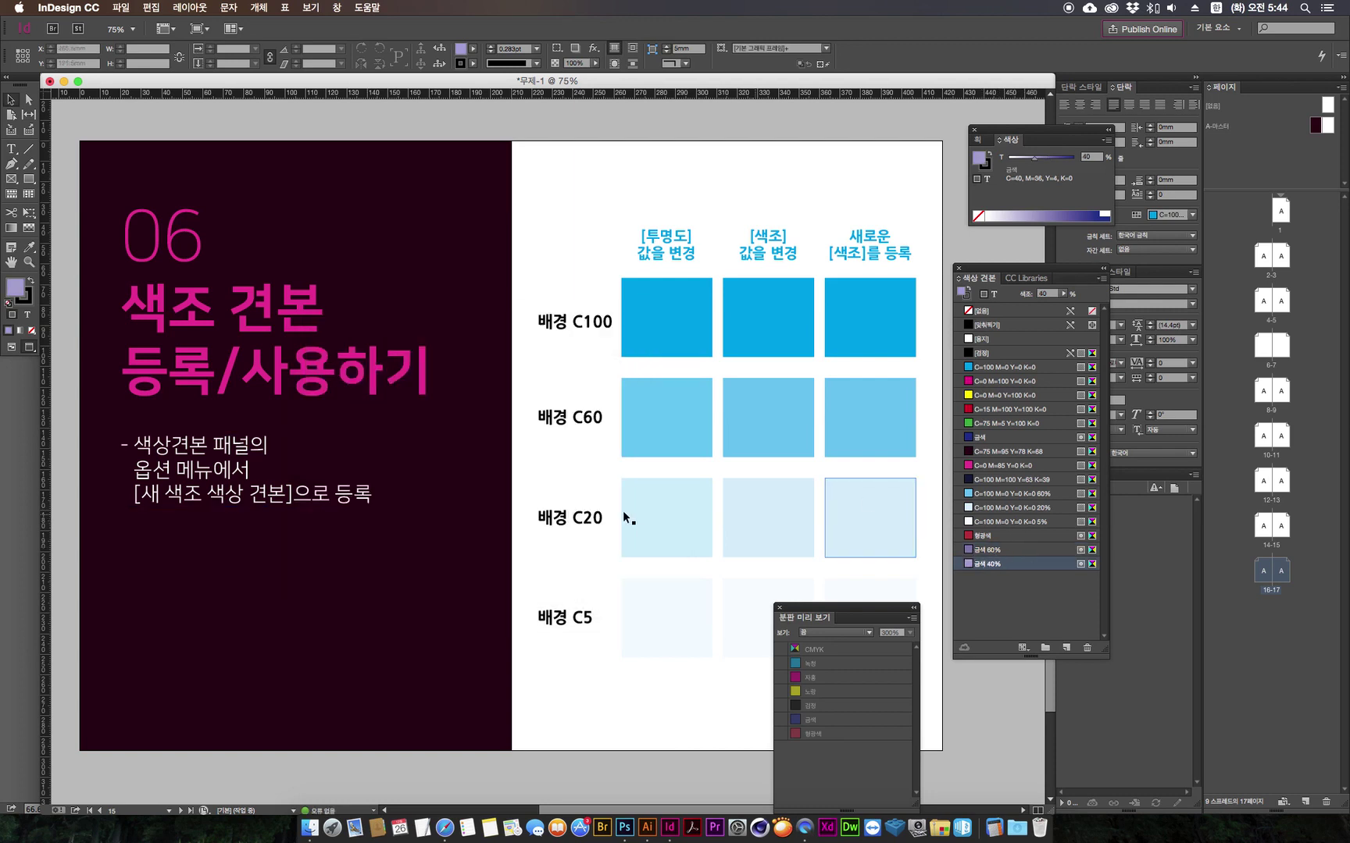
Step: In the [색조] column, fill the C100 square with 금색 60% and the C60 square with 금색 40%
left_click_drag(705, 418, 634, 422)
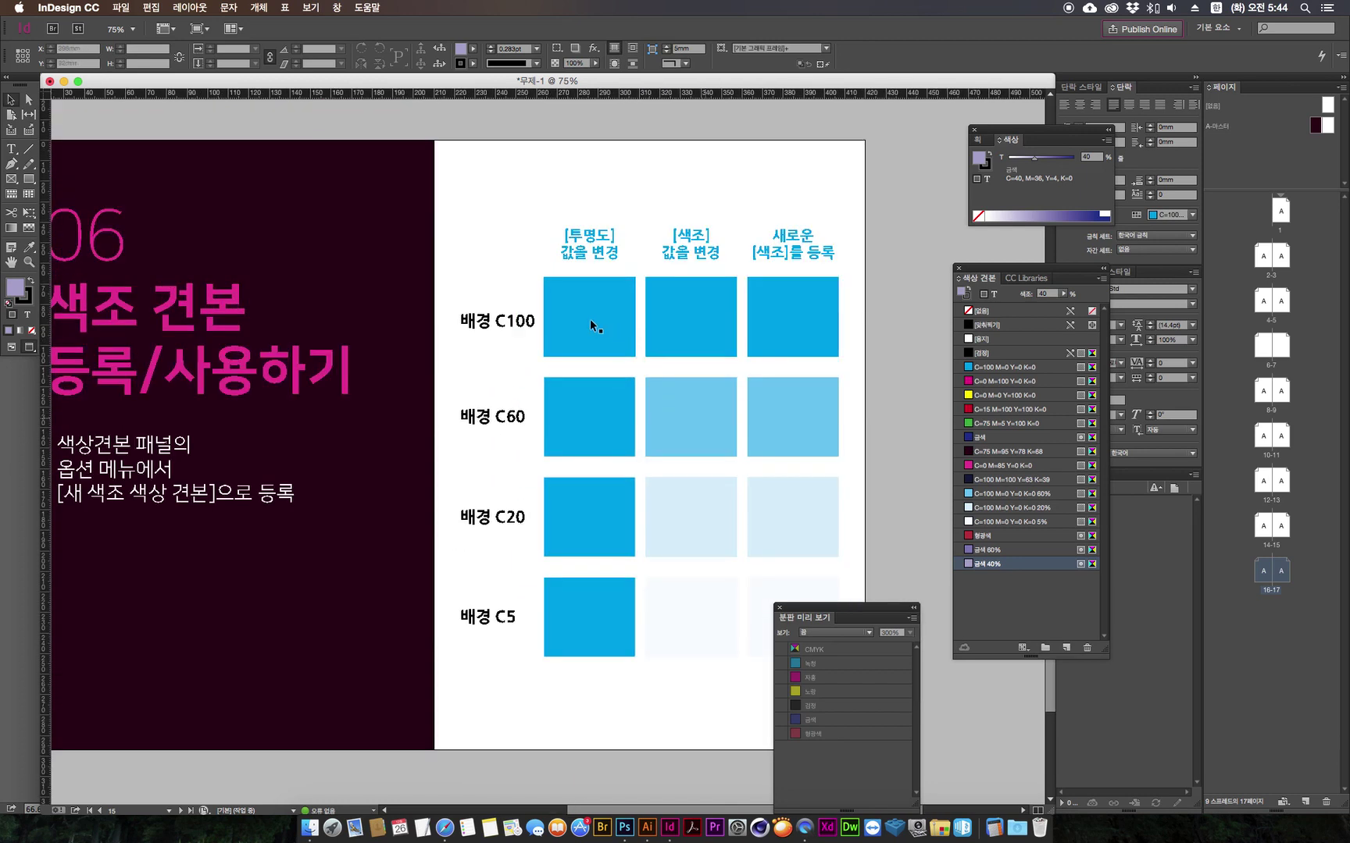
left_click(695, 334)
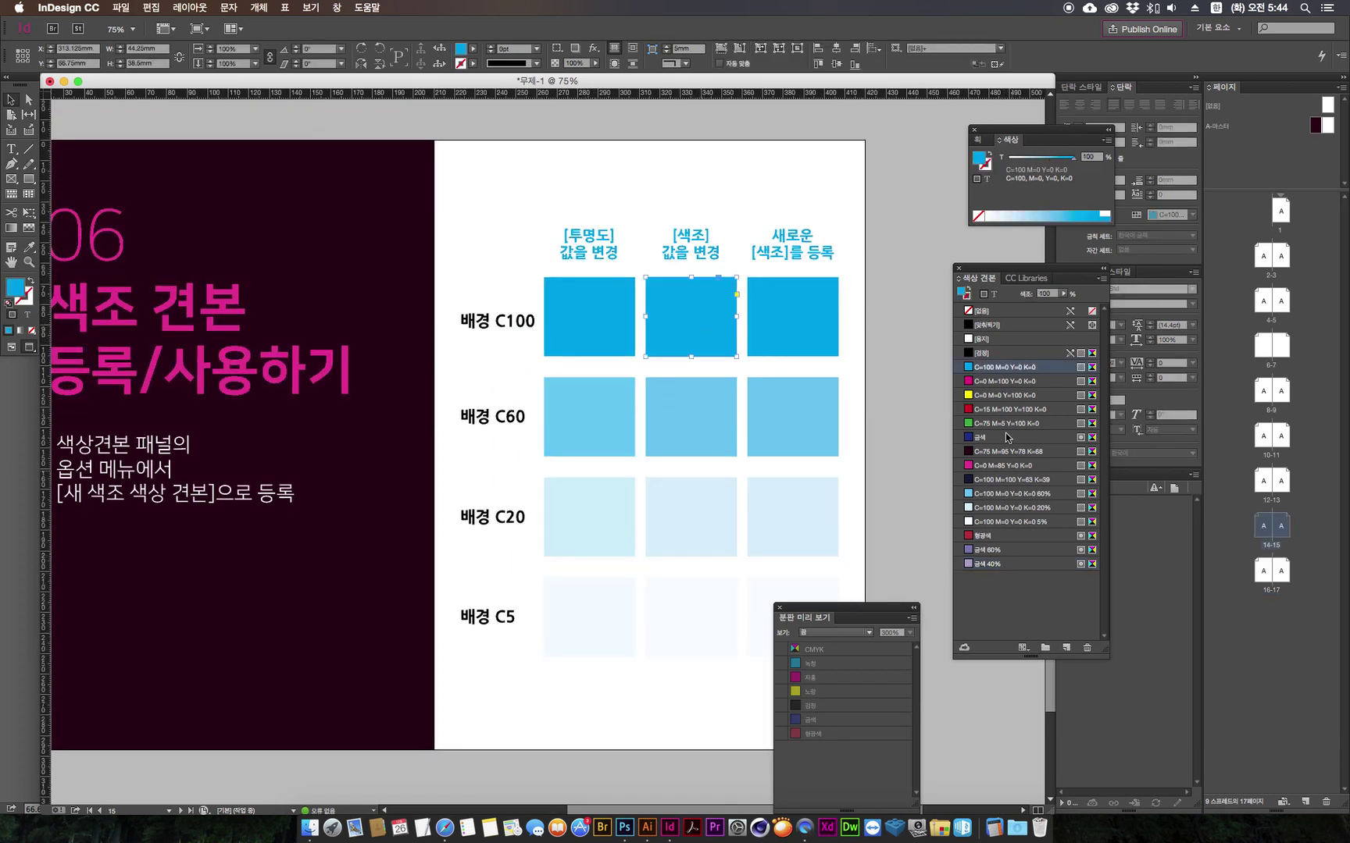
left_click(990, 550)
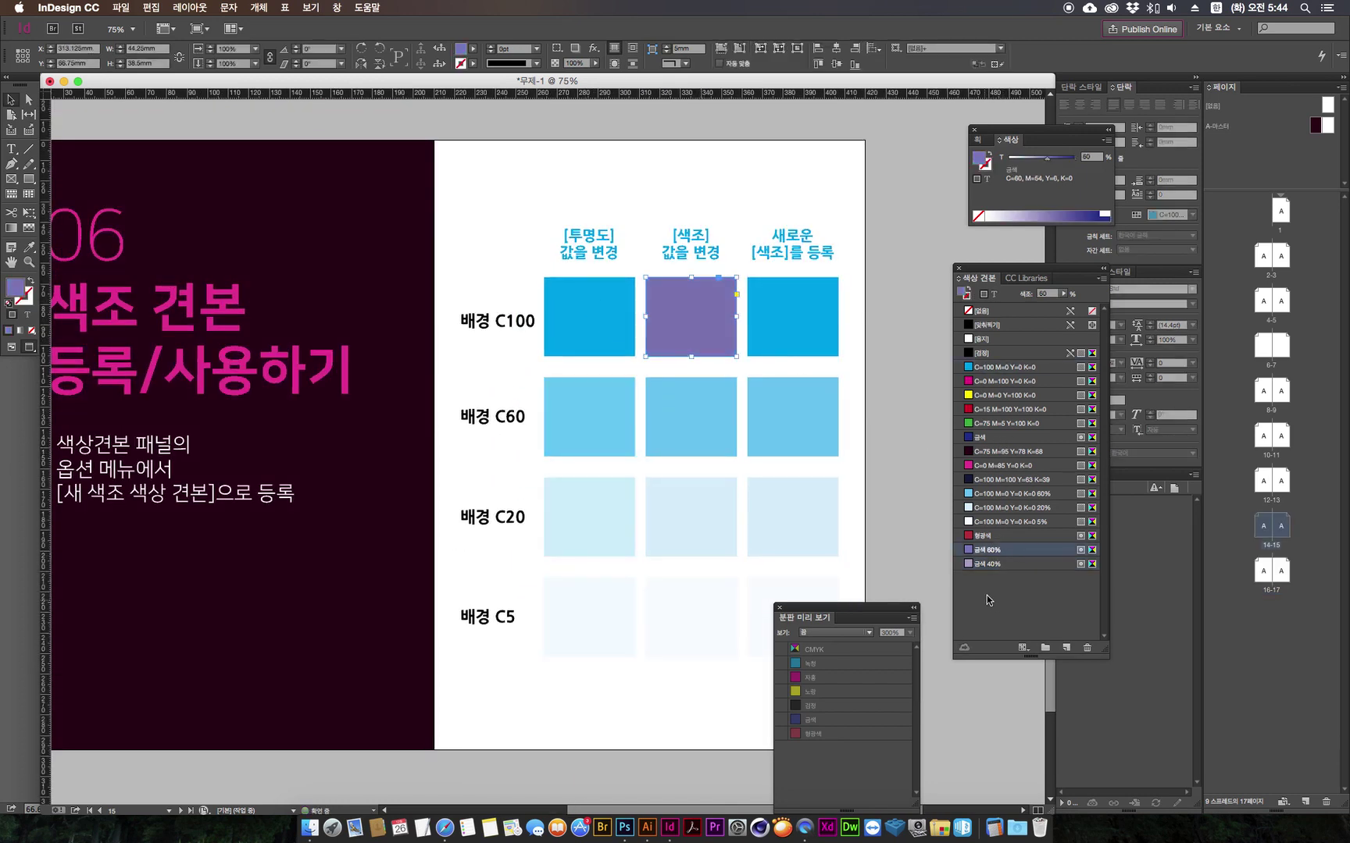
left_click(711, 406)
left_click(1015, 564)
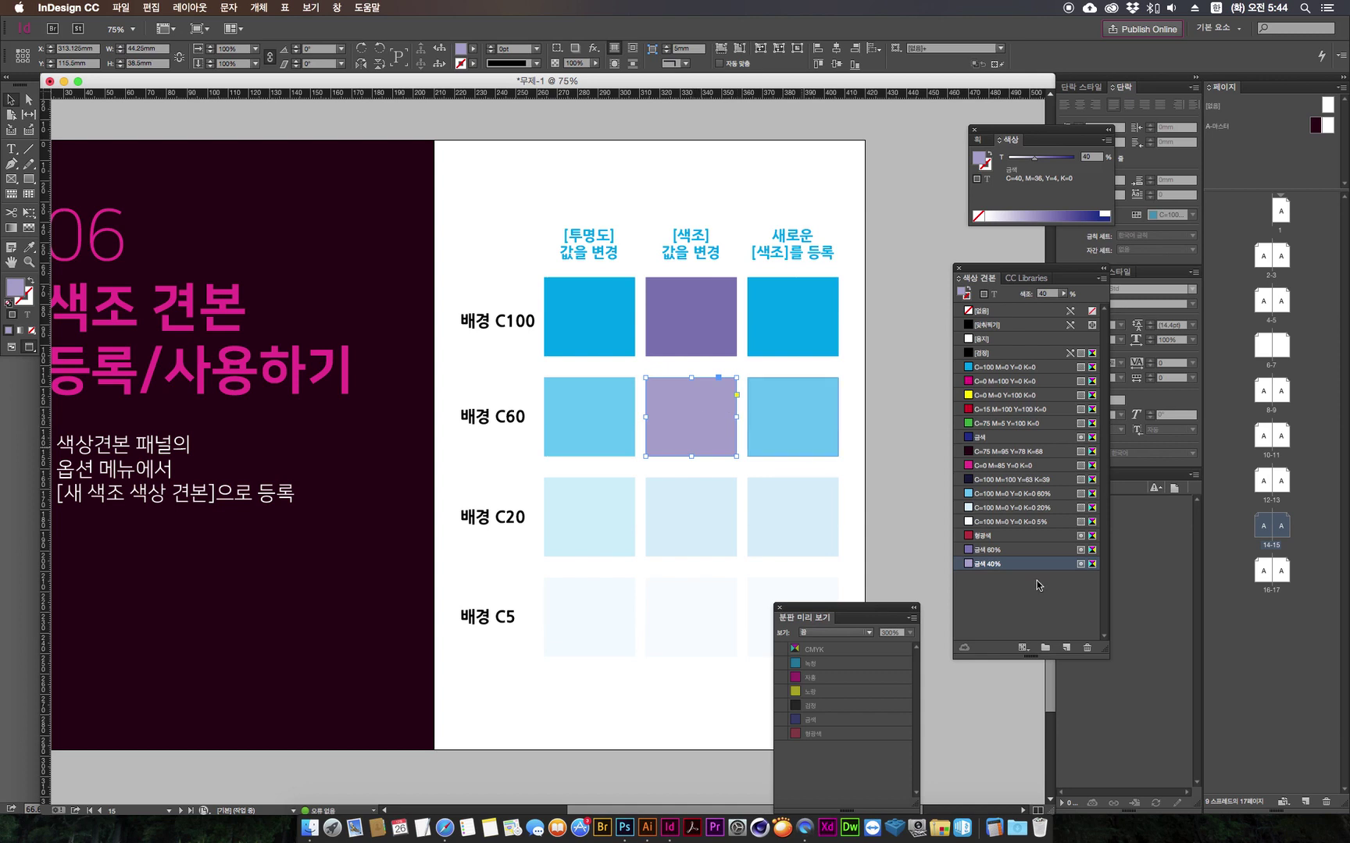
Step: Set the tint of the 금색 40% tint swatch to 30% and deselect the square that uses it
double_click(1011, 564)
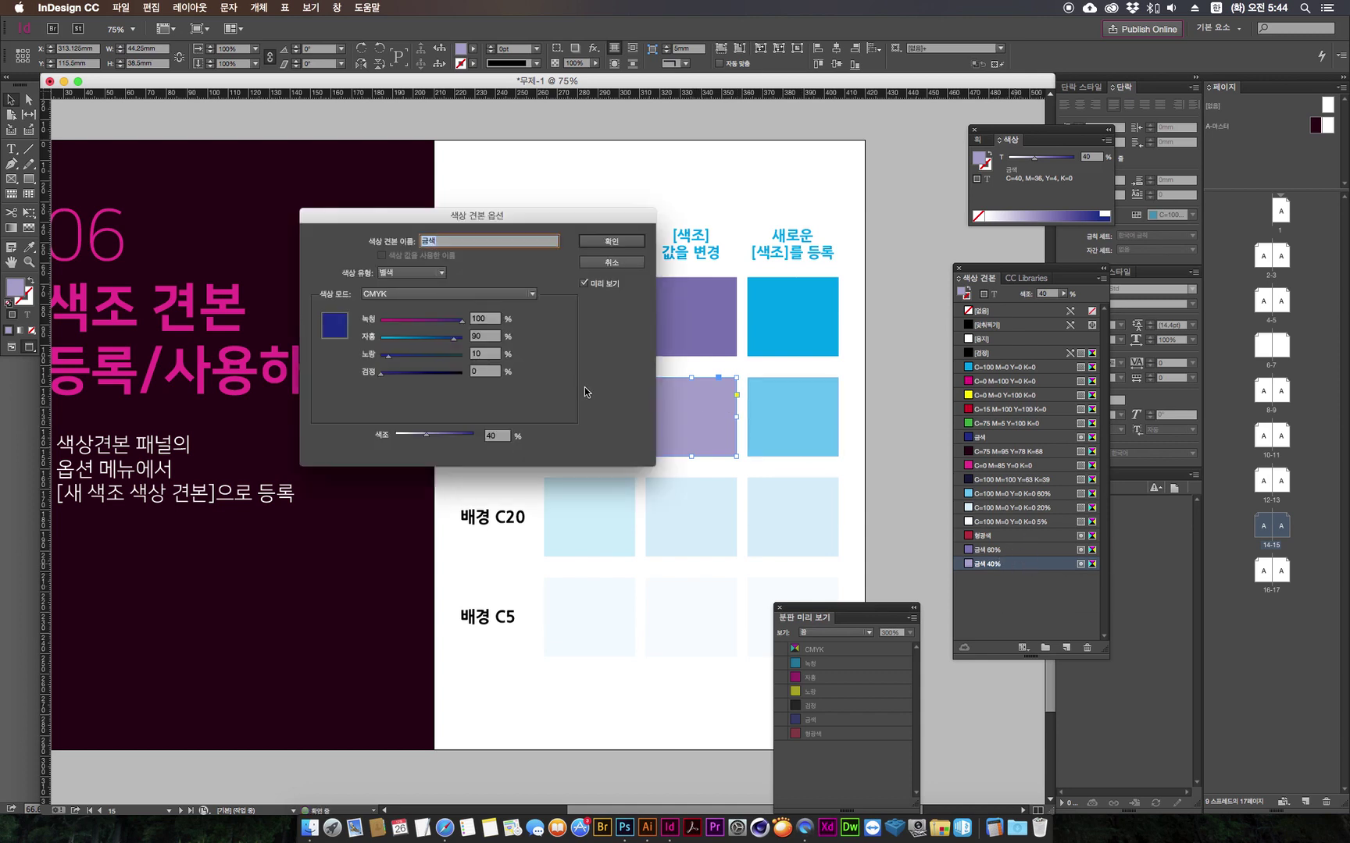
double_click(496, 436)
type("30")
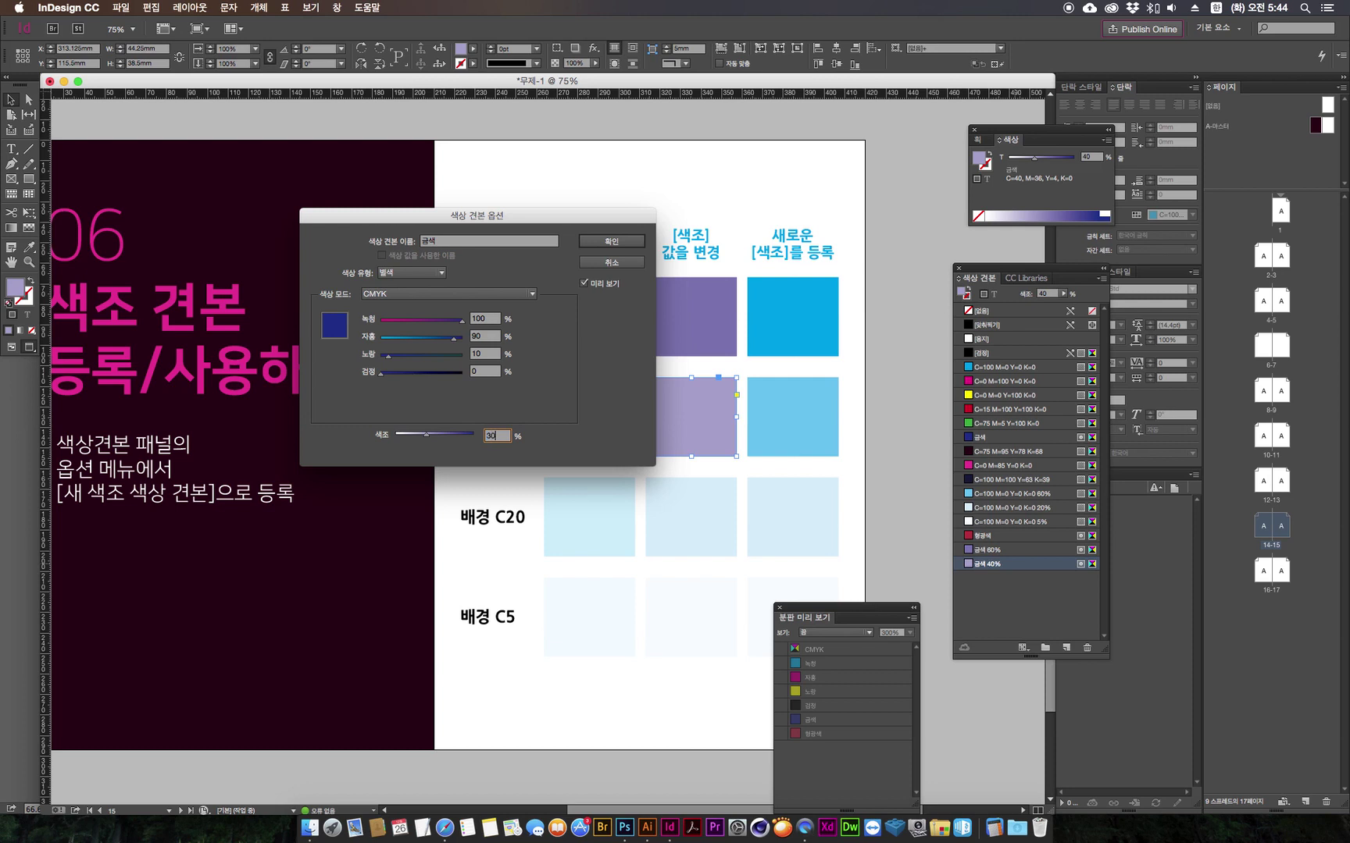
key("Return")
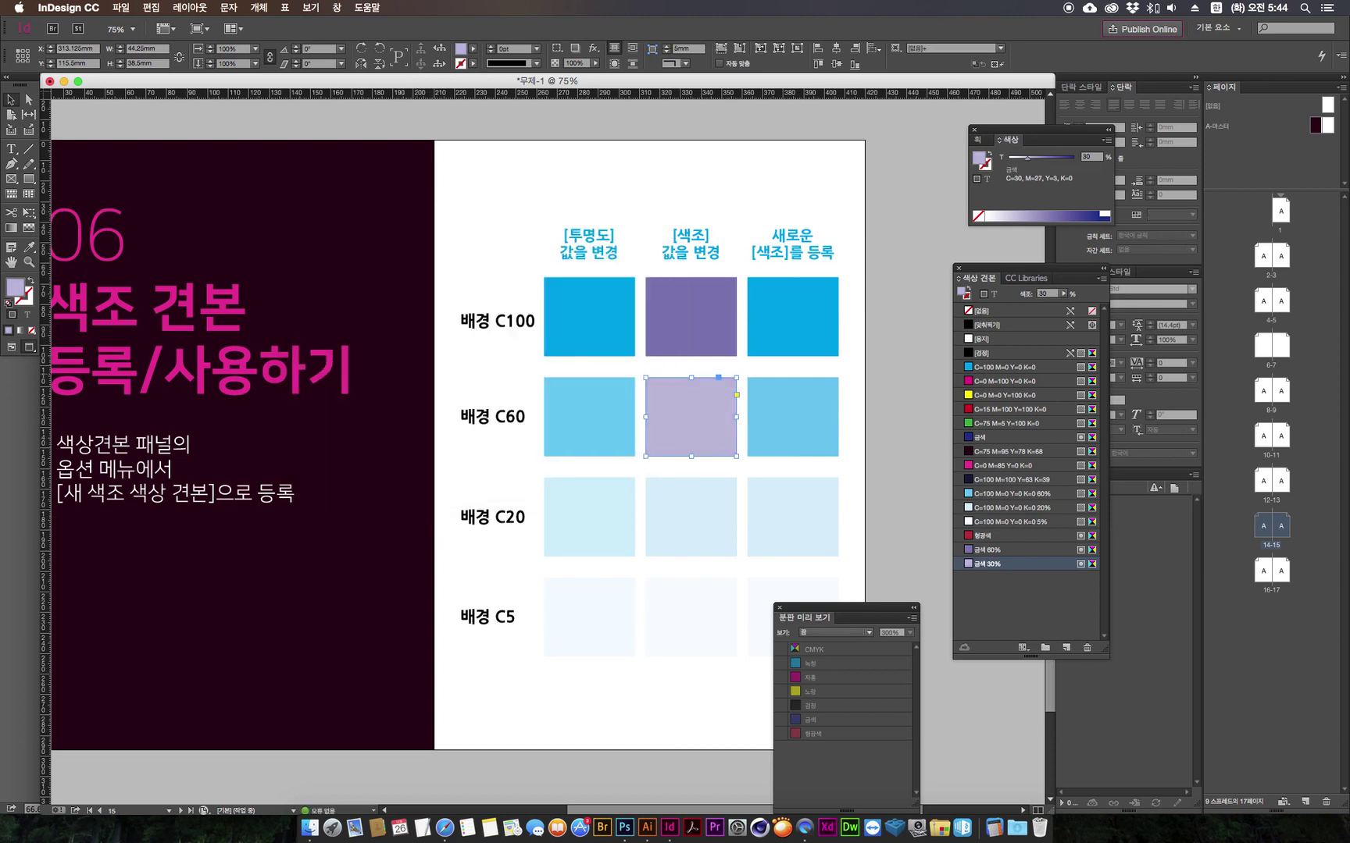
left_click(874, 481)
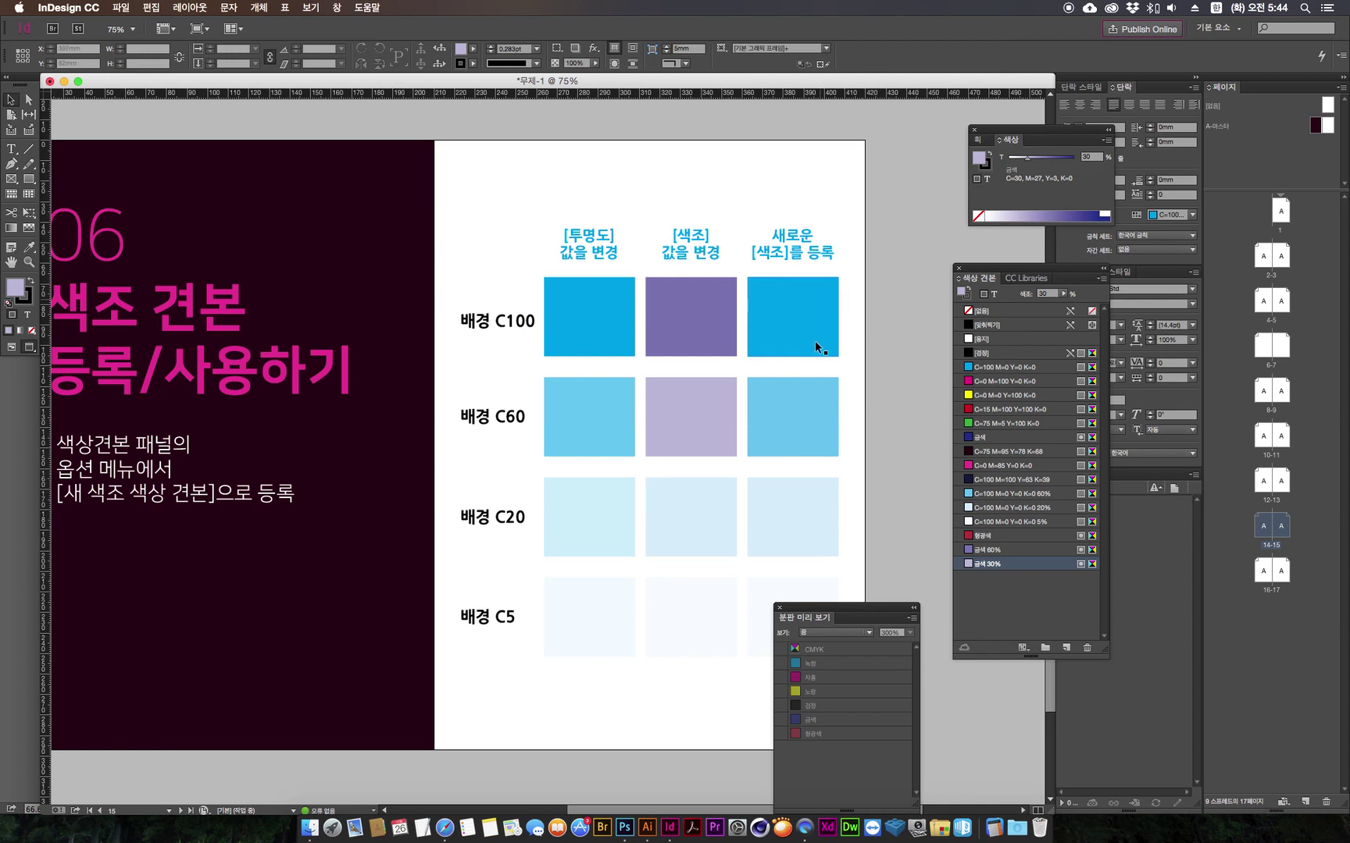
Step: Open the options of the base 금색 spot swatch clear of the squares and try cyan 80%, magenta 30% and yellow 80%
double_click(1007, 439)
left_click_drag(440, 210, 355, 259)
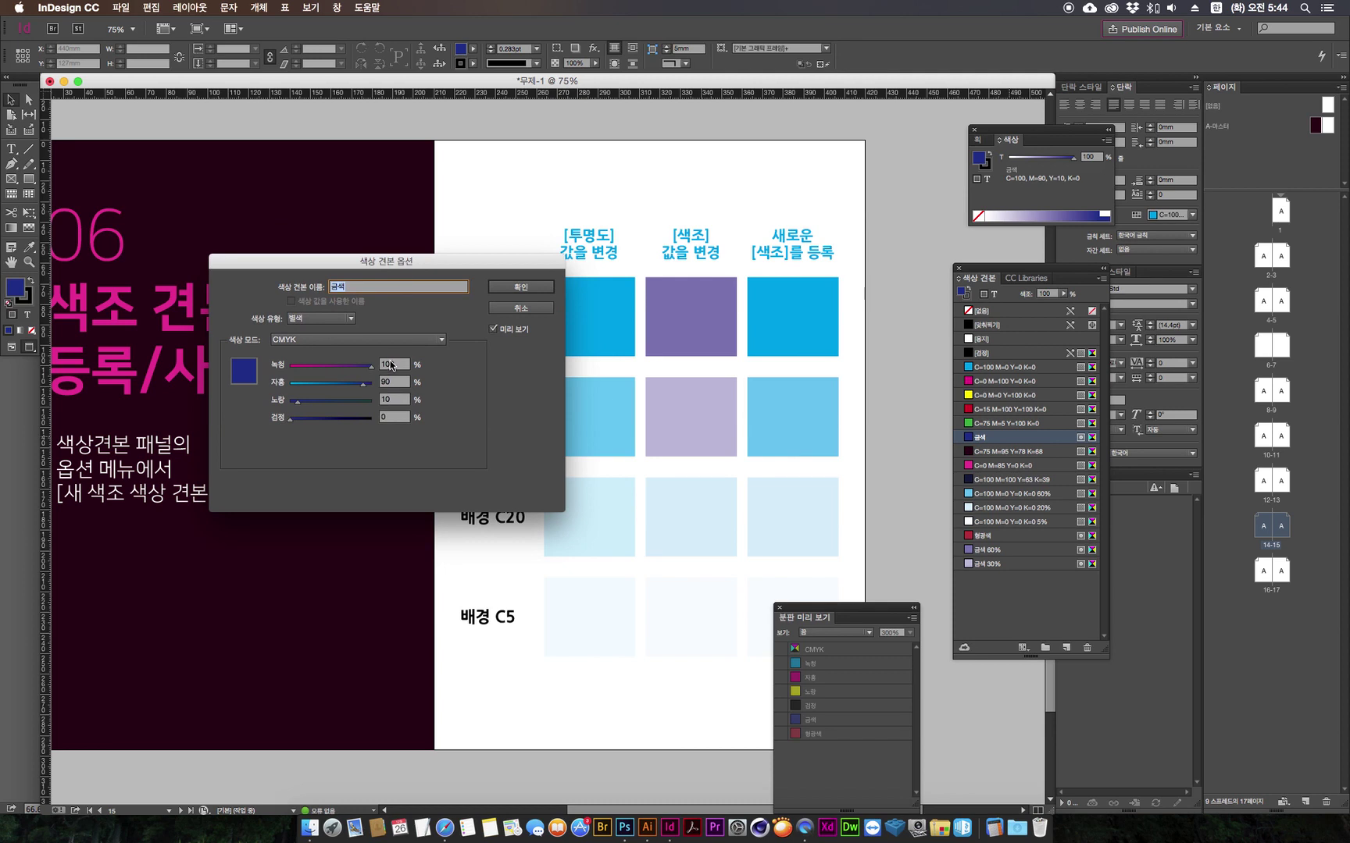
left_click(391, 364)
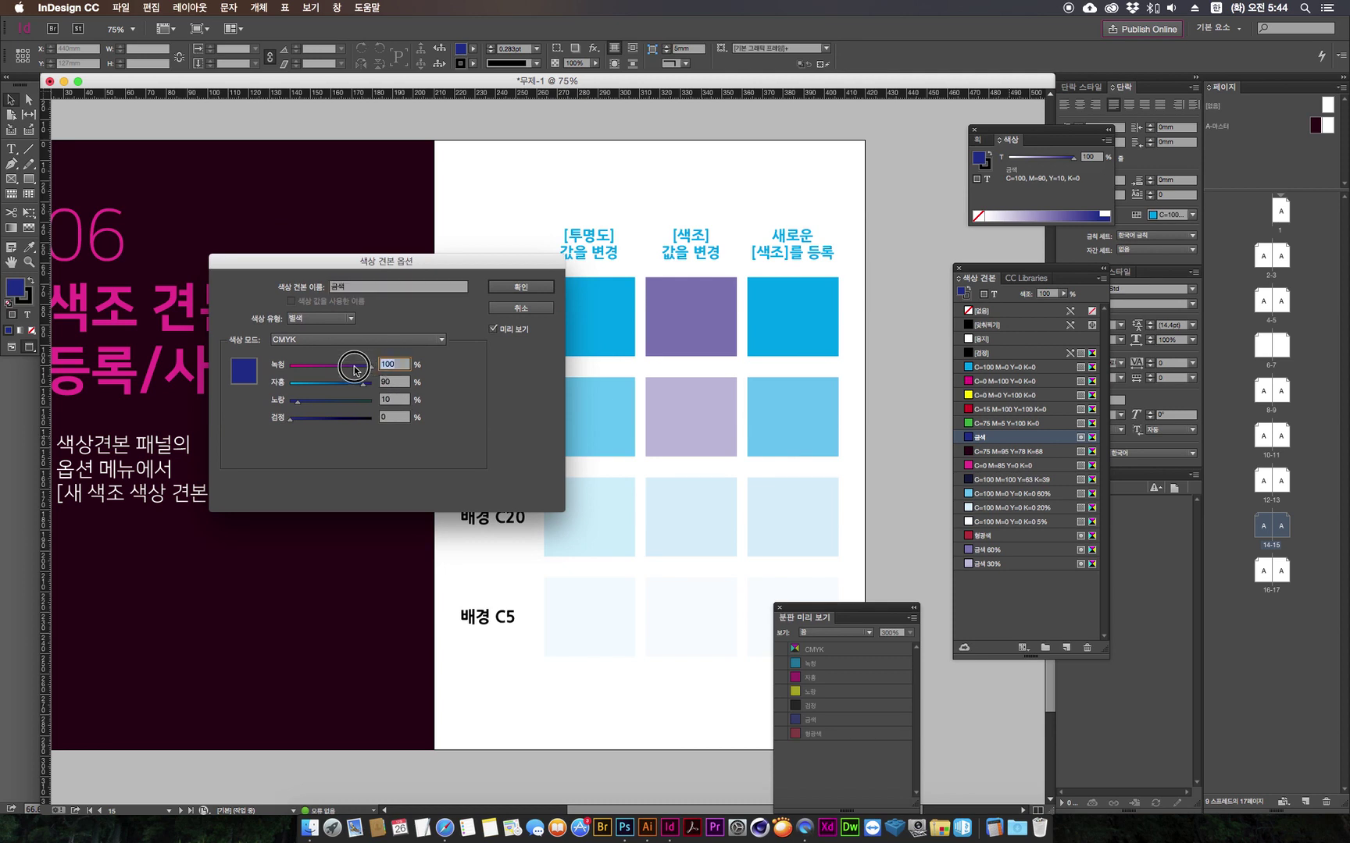
type("80")
key("Tab")
key("Tab")
key("Tab")
type("80")
key("shift+Tab")
type("80")
key("Tab")
key("shift+Tab")
key("shift+Tab")
type("30")
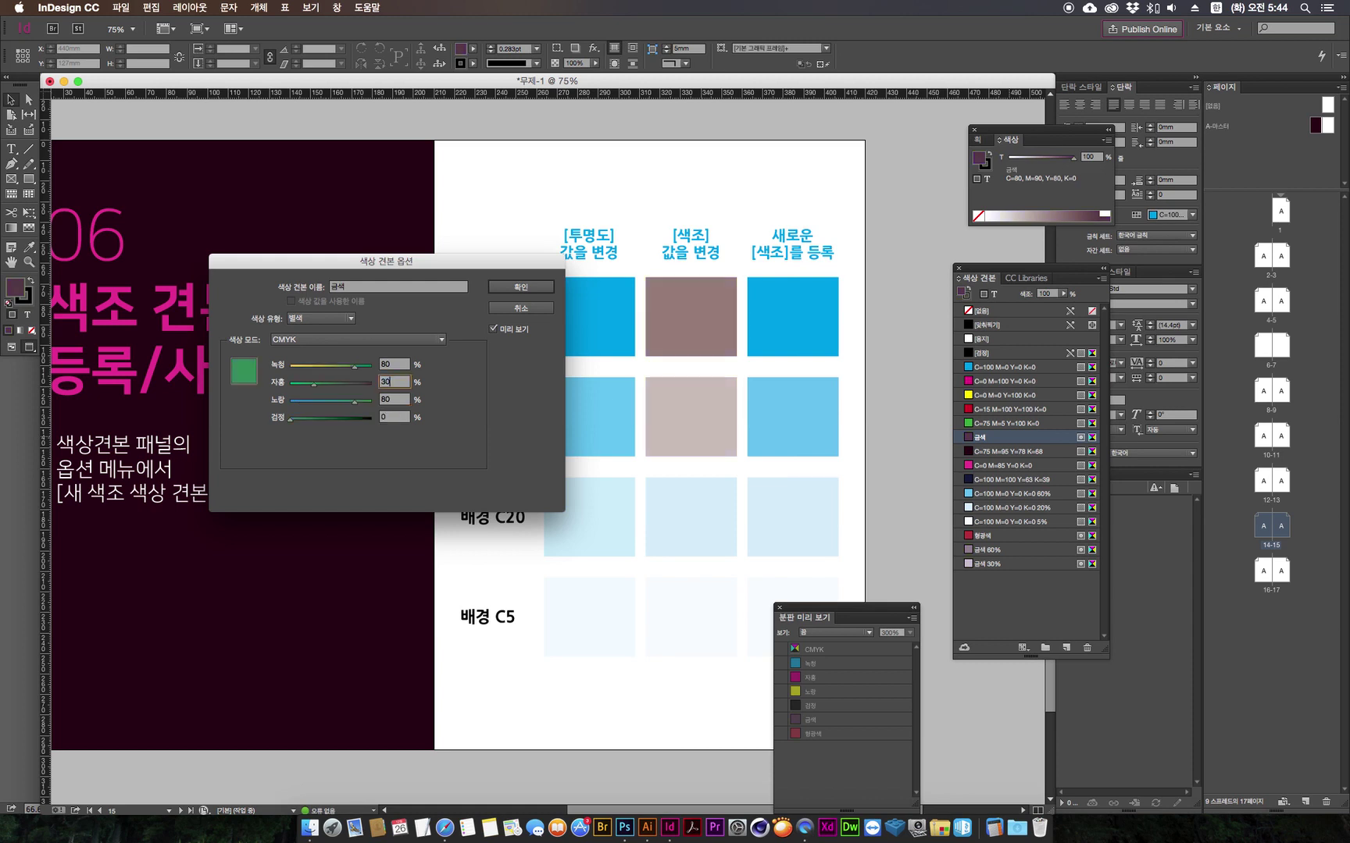
Step: Redefine the 금색 spot swatch as cyan 30%, magenta 40% and yellow 100%, and apply the change
key("Tab")
key("shift+Tab")
key("shift+Tab")
type("30")
key("Tab")
key("Tab")
type("100")
key("shift+Tab")
type("40")
key("Tab")
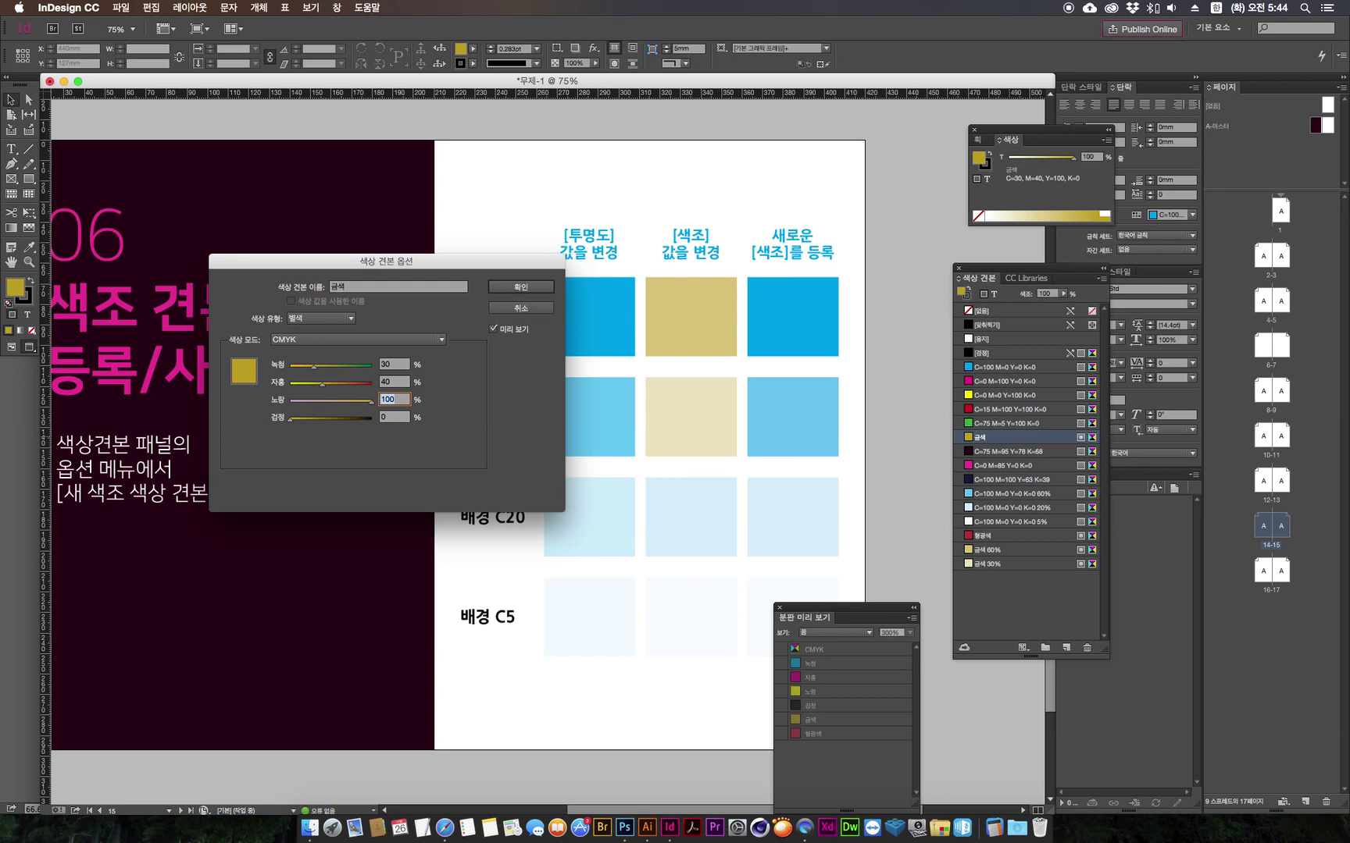
key("Return")
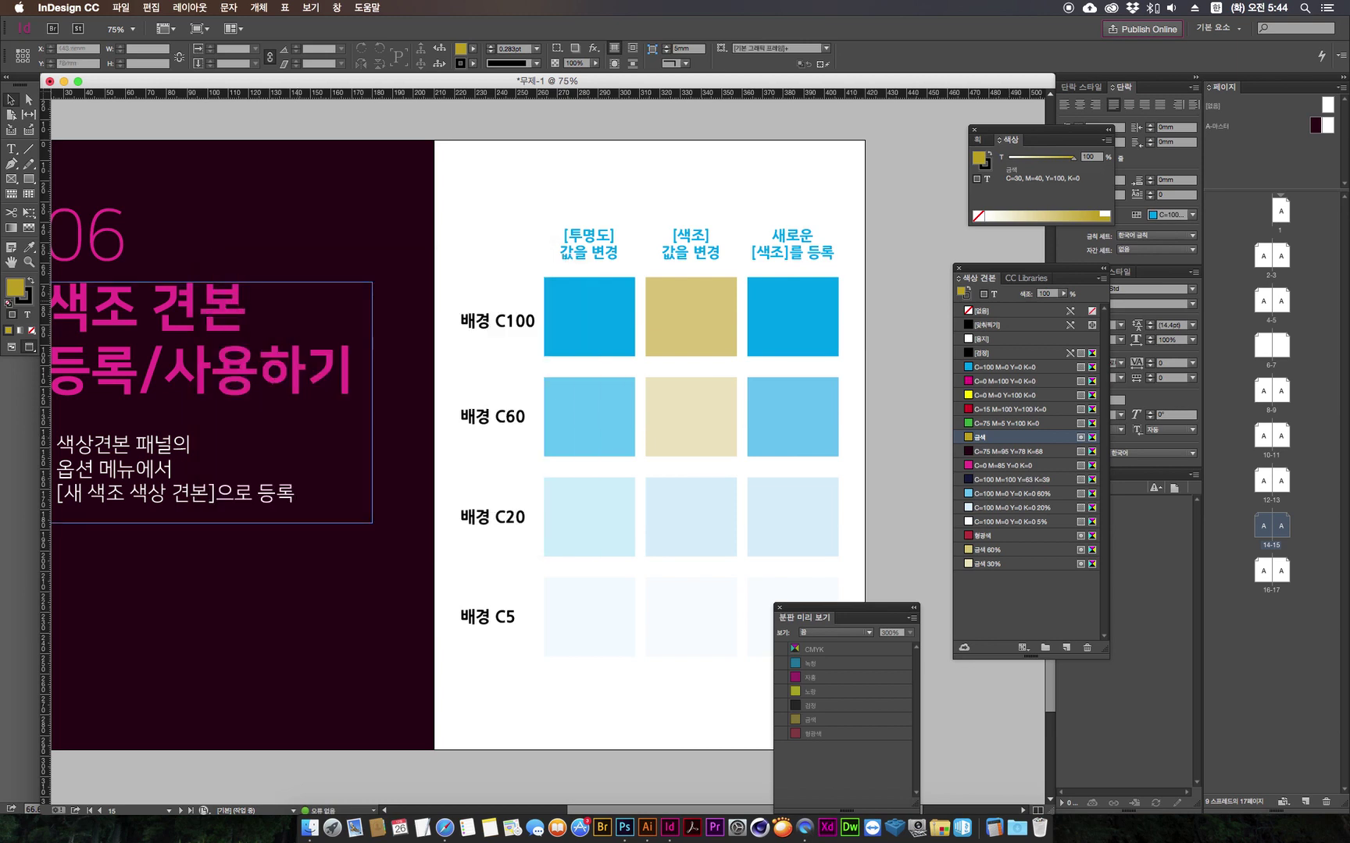
left_click(703, 365)
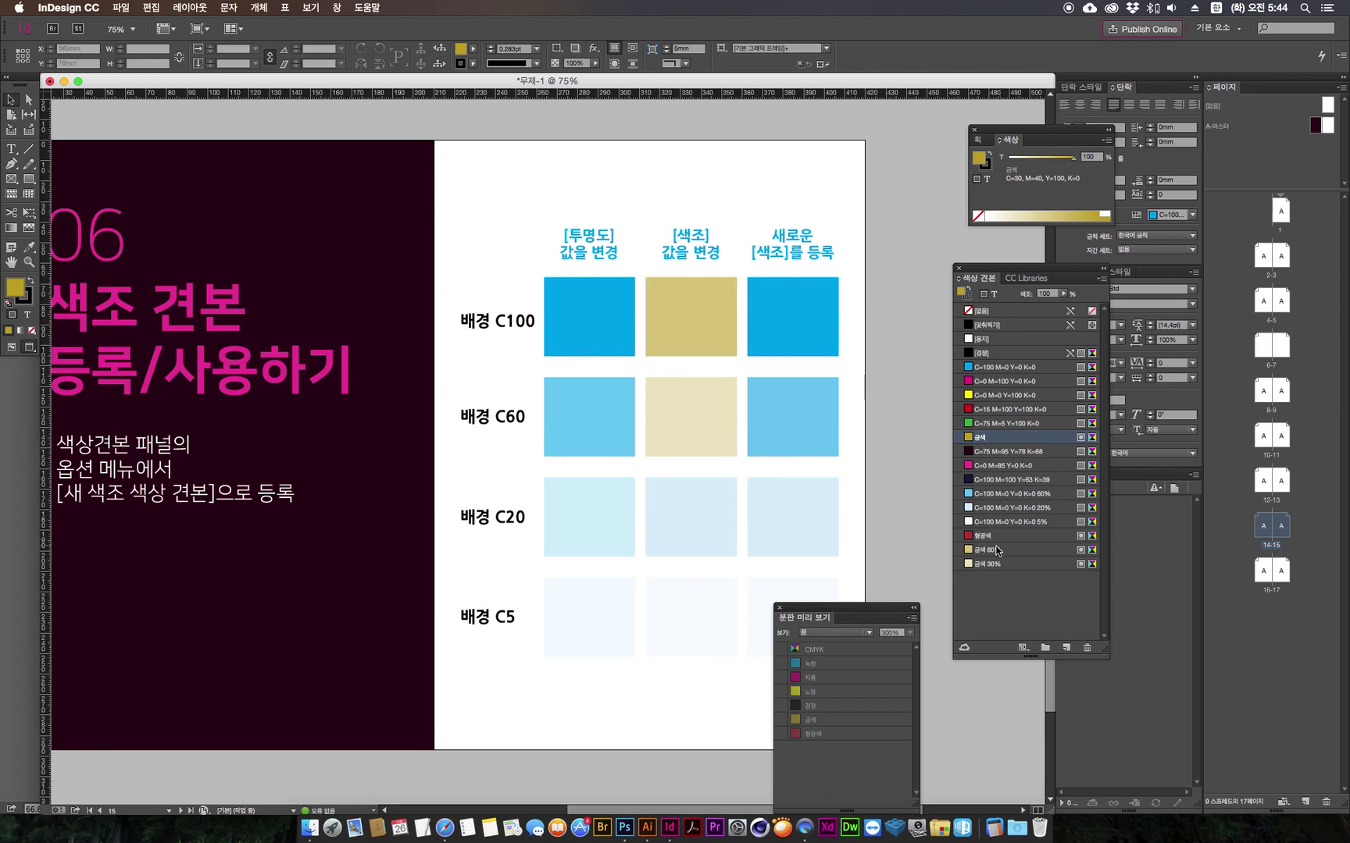